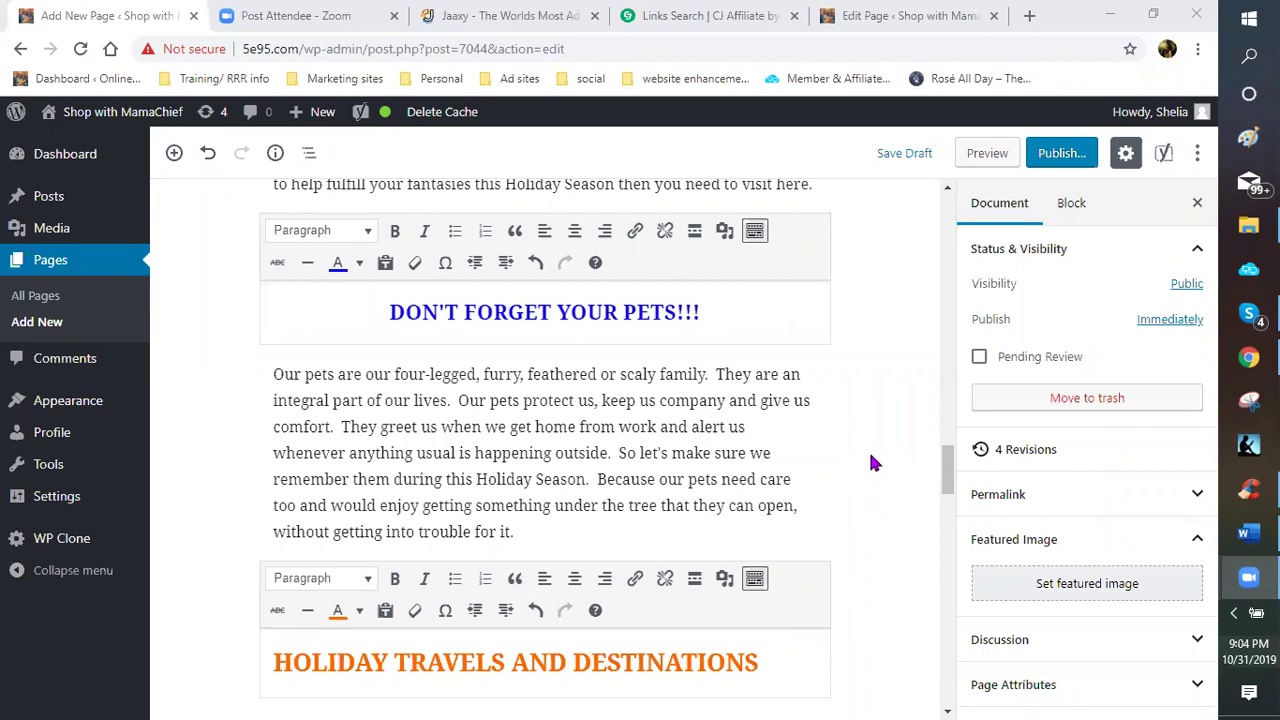
# - Scroll to the top of the WordPress draft and click into, then out of, the page title
pyautogui.scroll(5, 872, 461)
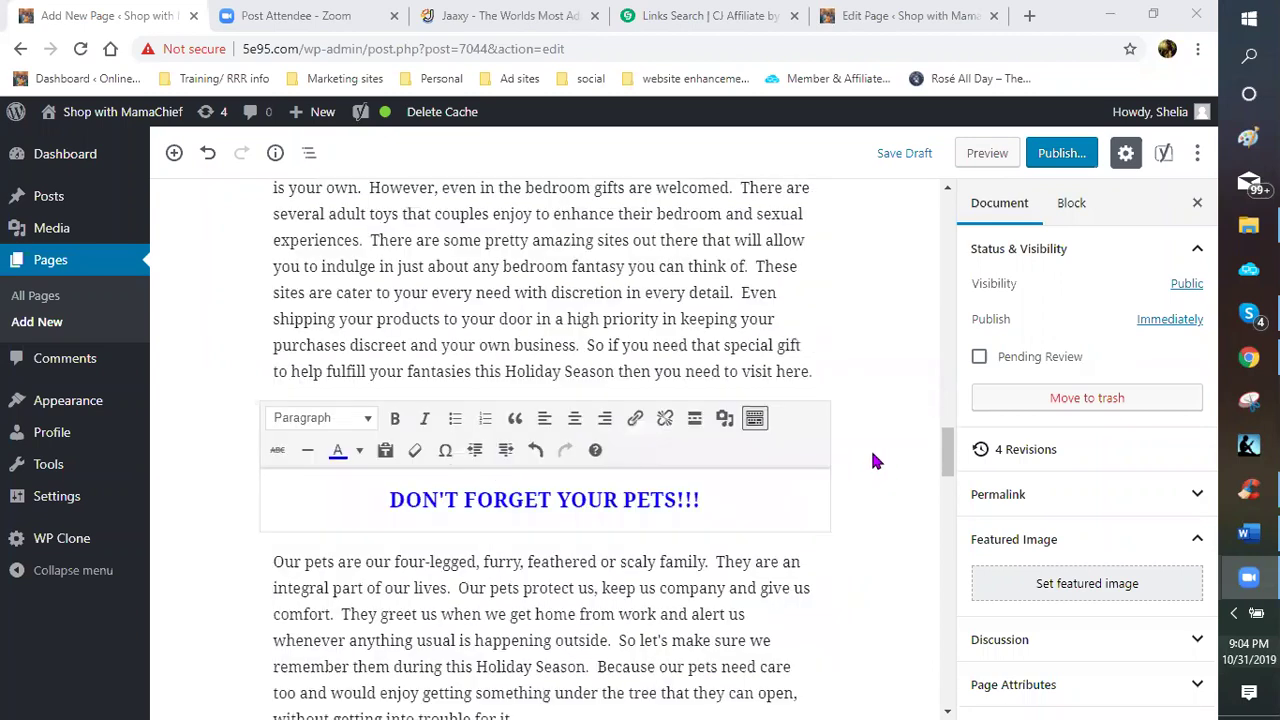
pyautogui.scroll(2, 895, 437)
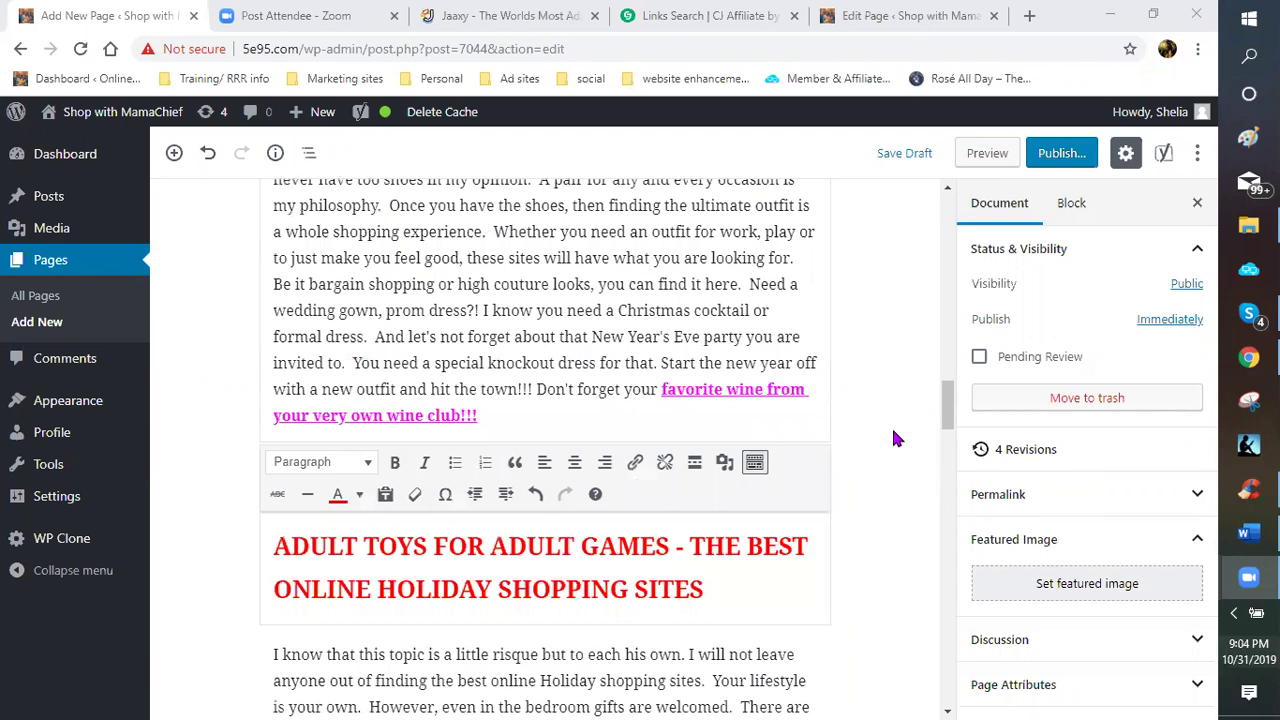
pyautogui.scroll(1, 657, 263)
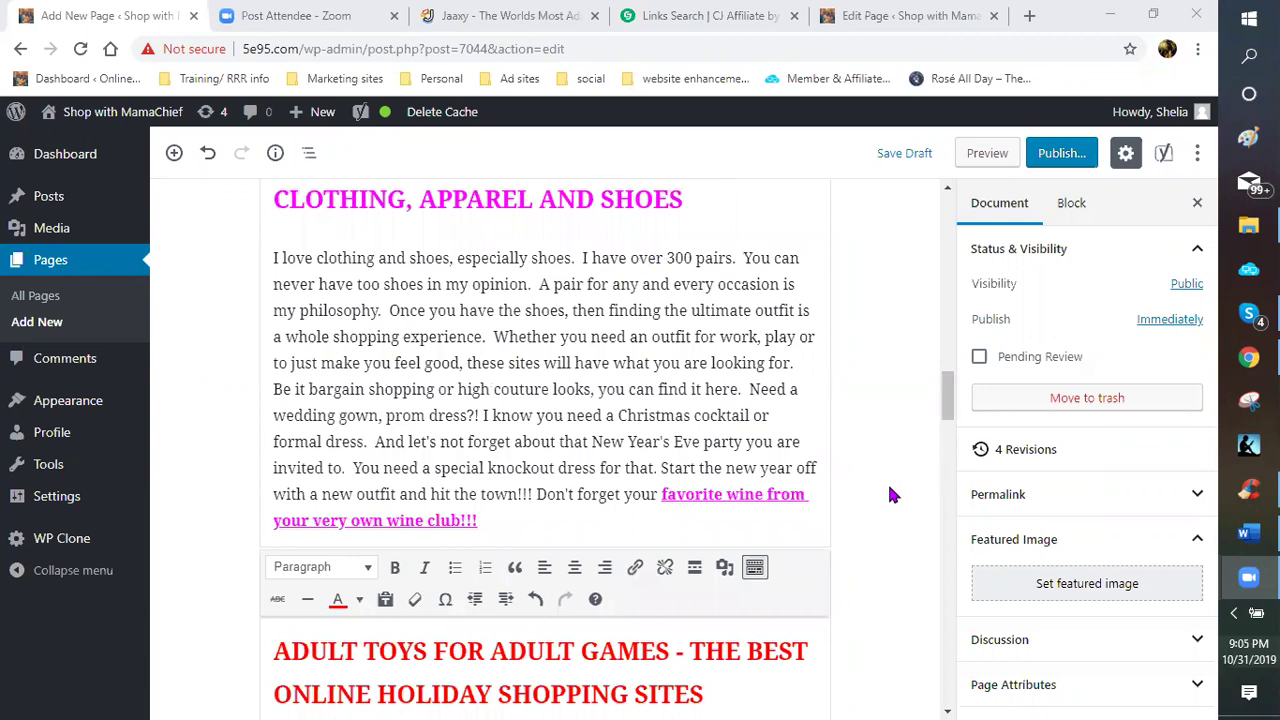
pyautogui.scroll(3, 890, 494)
pyautogui.scroll(3, 889, 491)
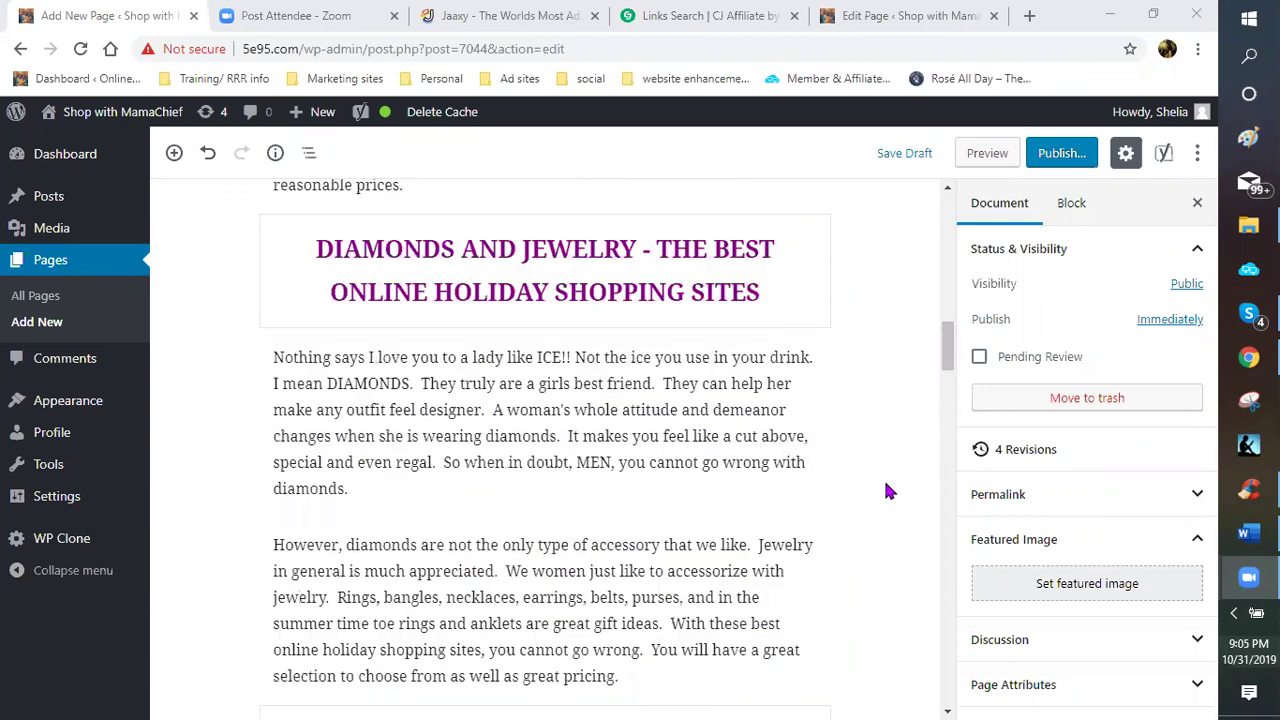
pyautogui.scroll(1, 885, 491)
pyautogui.scroll(2, 883, 491)
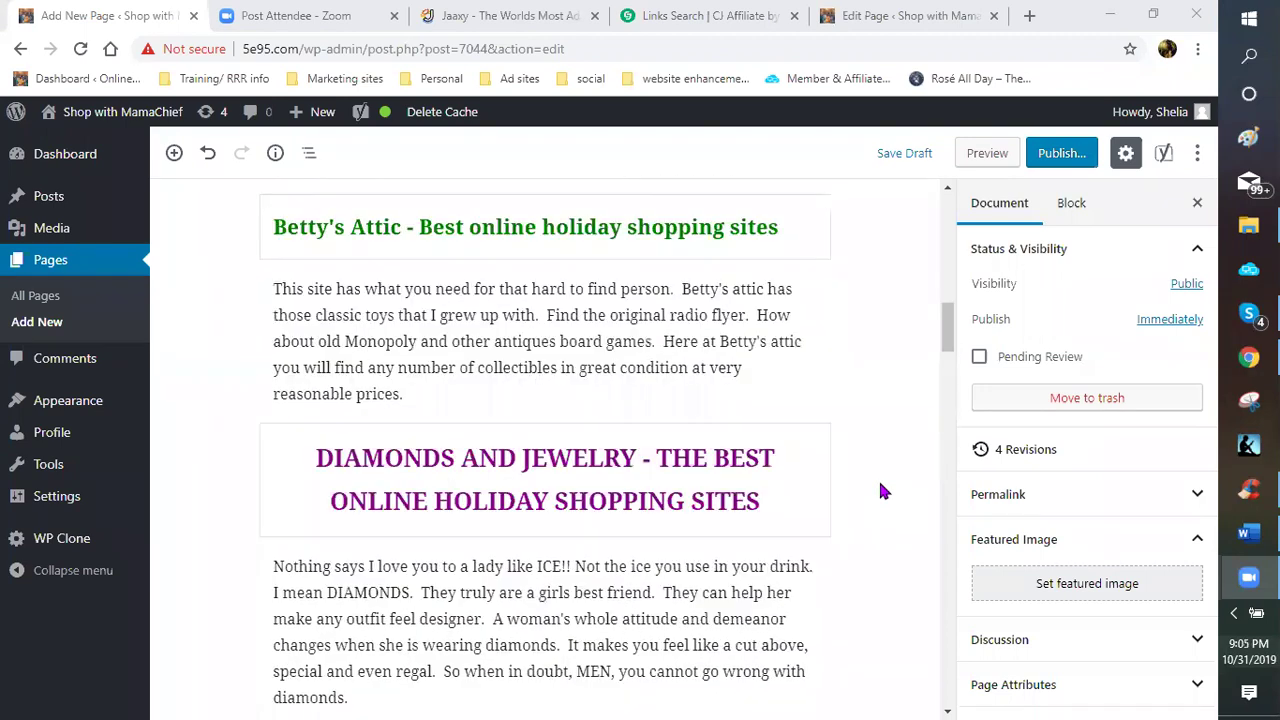
pyautogui.scroll(1, 883, 491)
pyautogui.scroll(2, 883, 491)
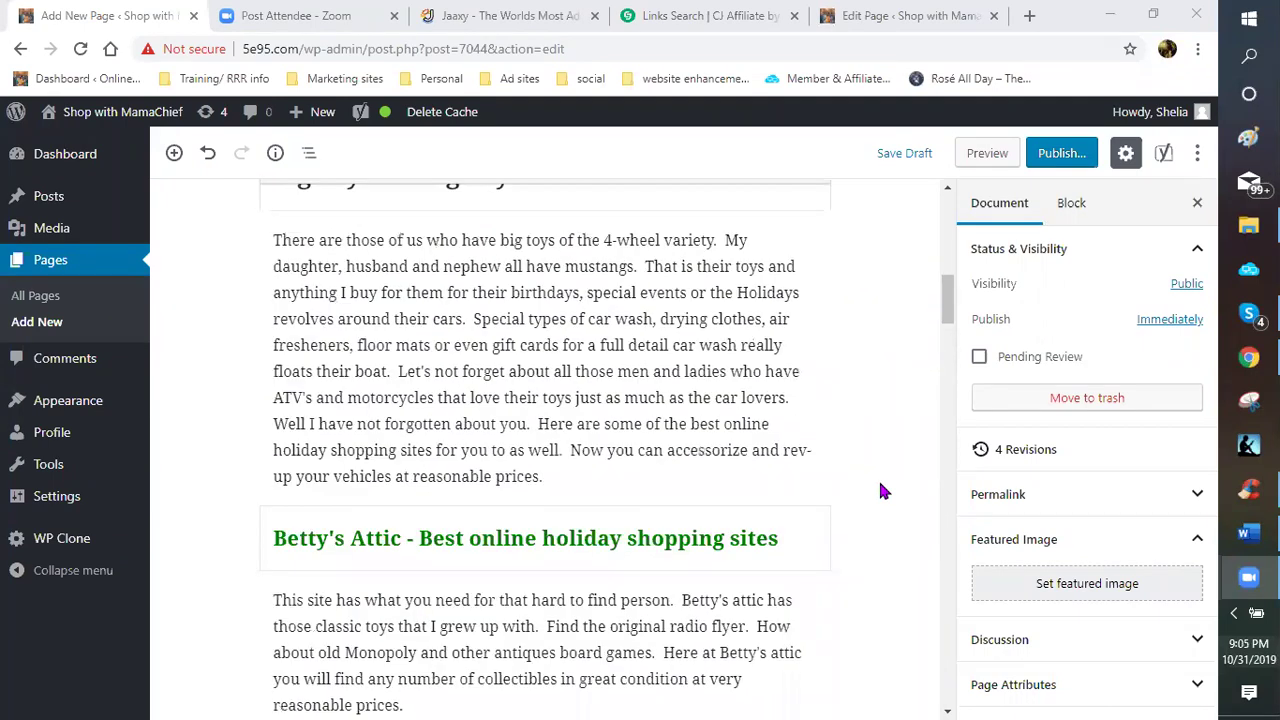
pyautogui.scroll(1, 883, 491)
pyautogui.scroll(1, 881, 491)
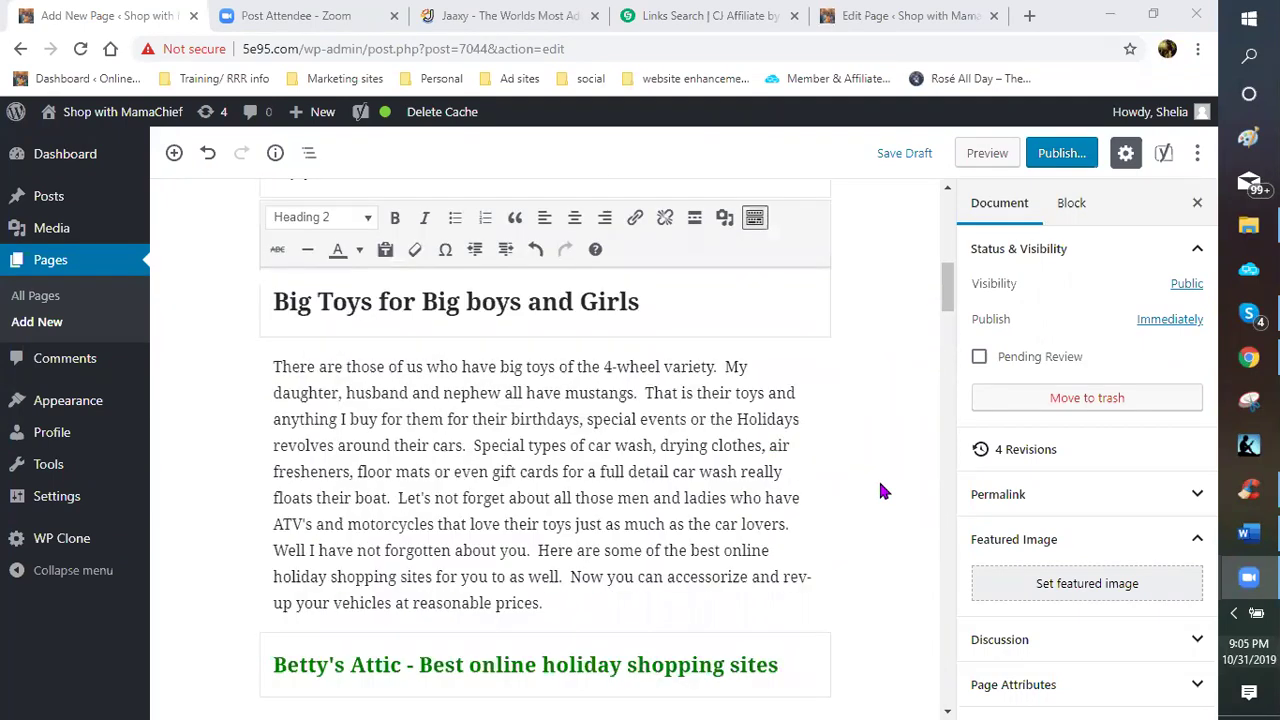
pyautogui.scroll(2, 883, 491)
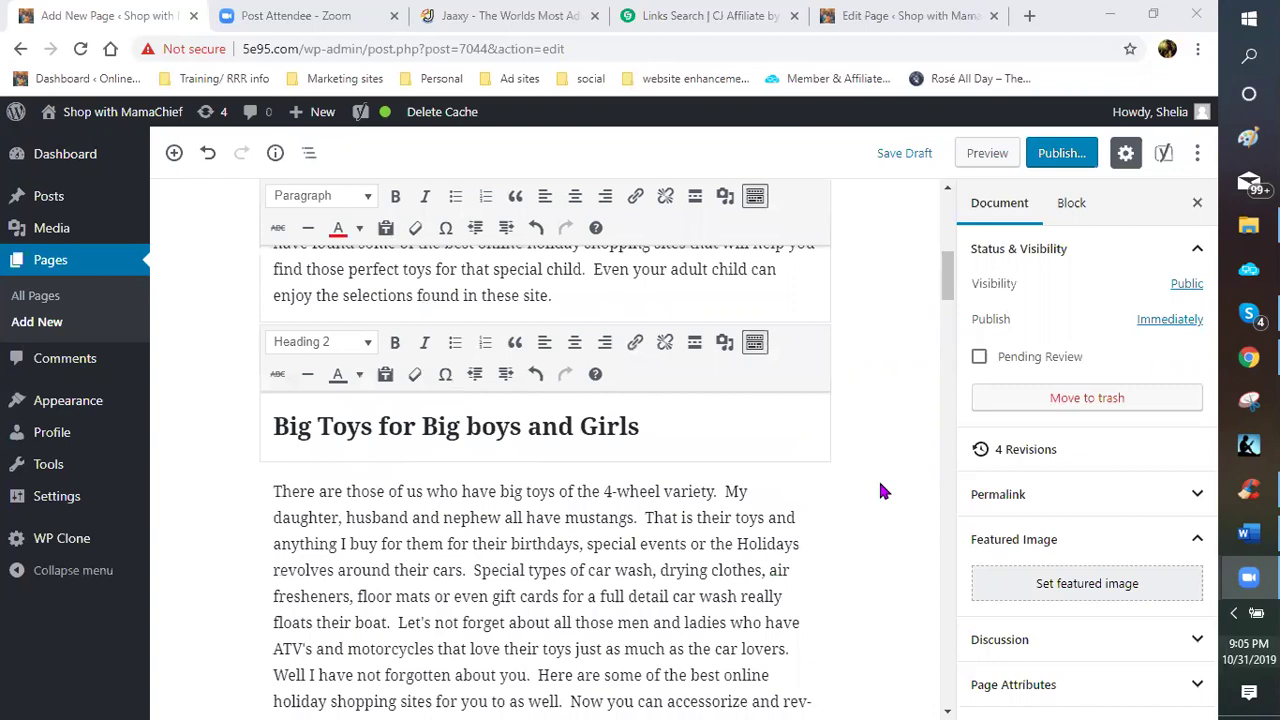
pyautogui.scroll(3, 883, 491)
pyautogui.scroll(2, 881, 491)
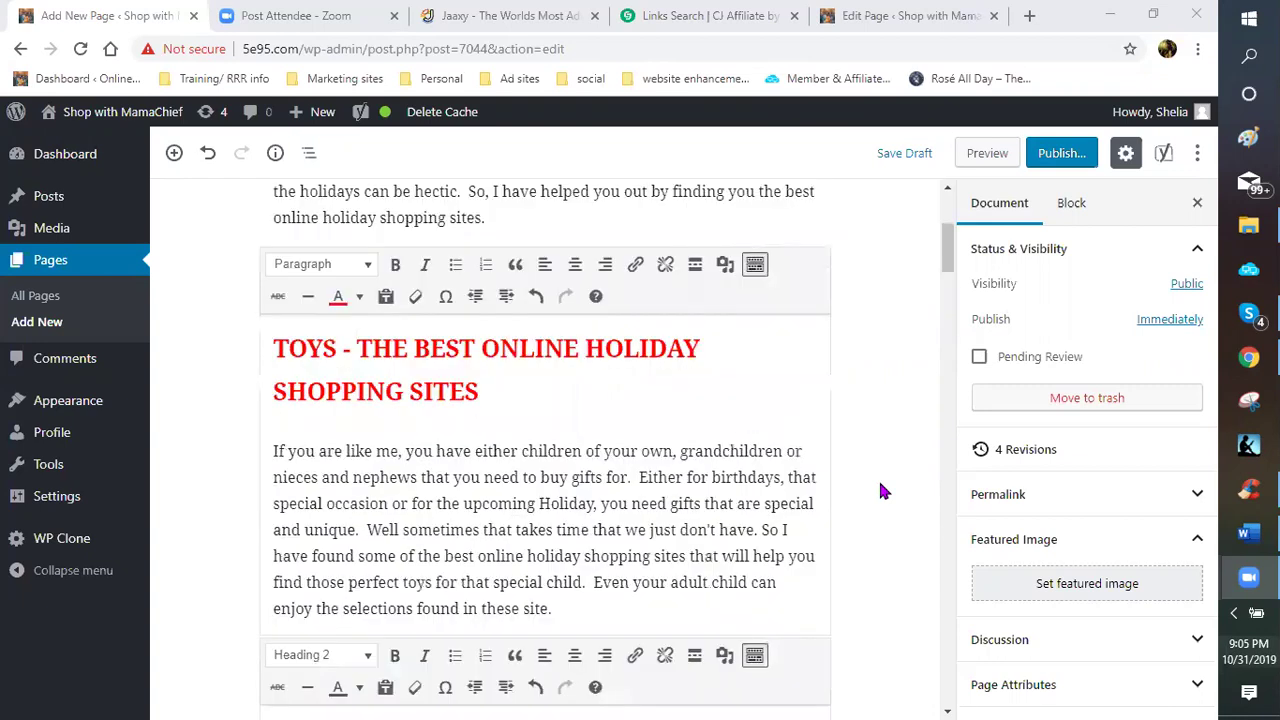
pyautogui.scroll(2, 883, 491)
pyautogui.scroll(2, 881, 491)
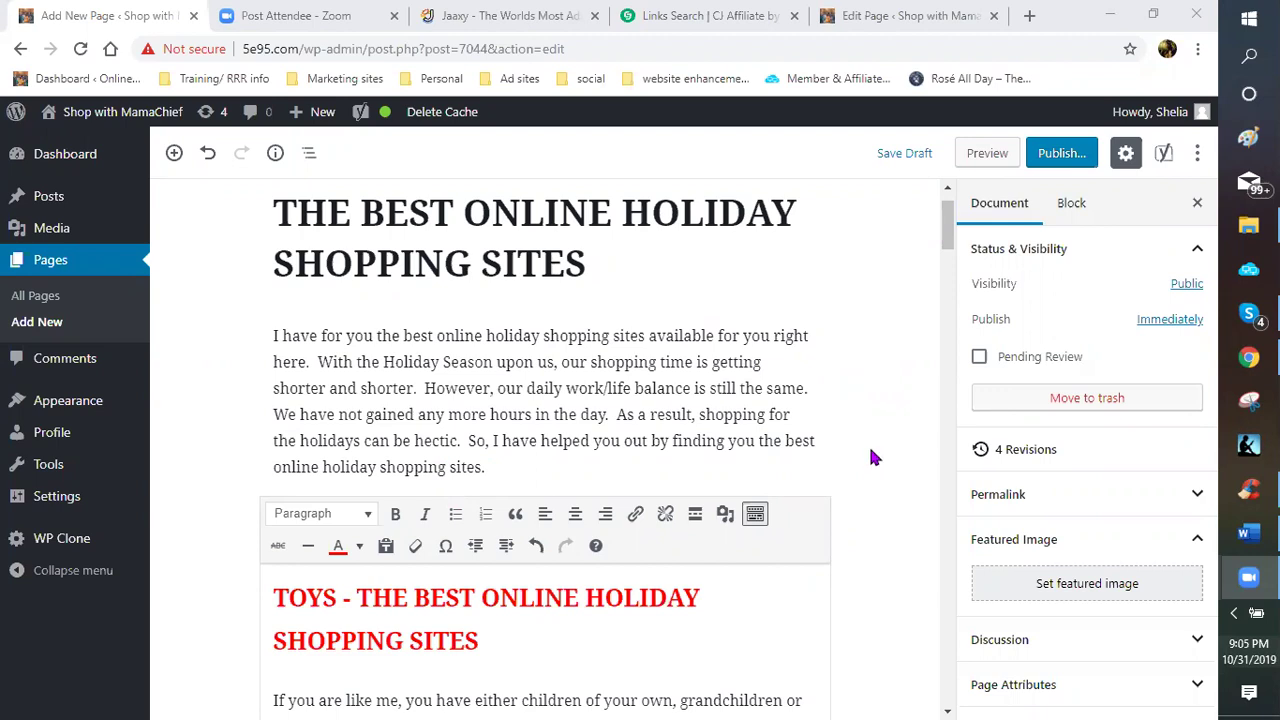
pyautogui.scroll(1, 870, 457)
pyautogui.scroll(-3, 870, 450)
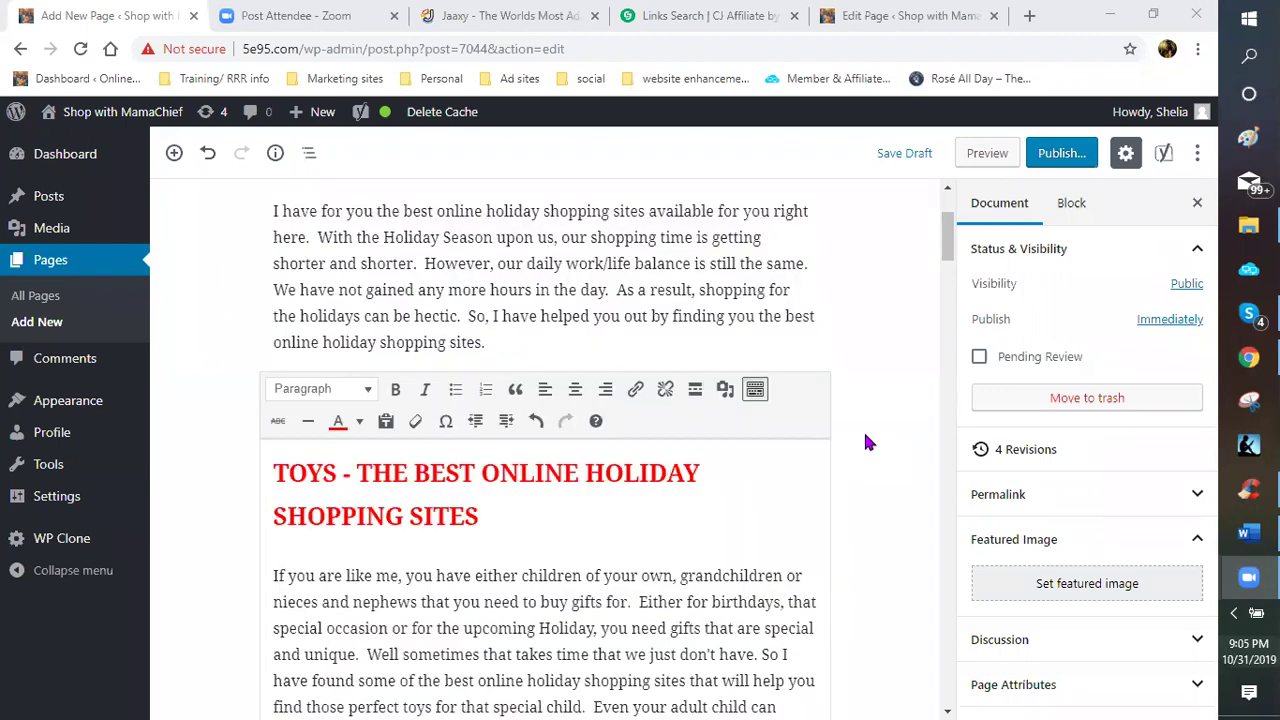
pyautogui.scroll(1, 866, 440)
pyautogui.scroll(2, 660, 320)
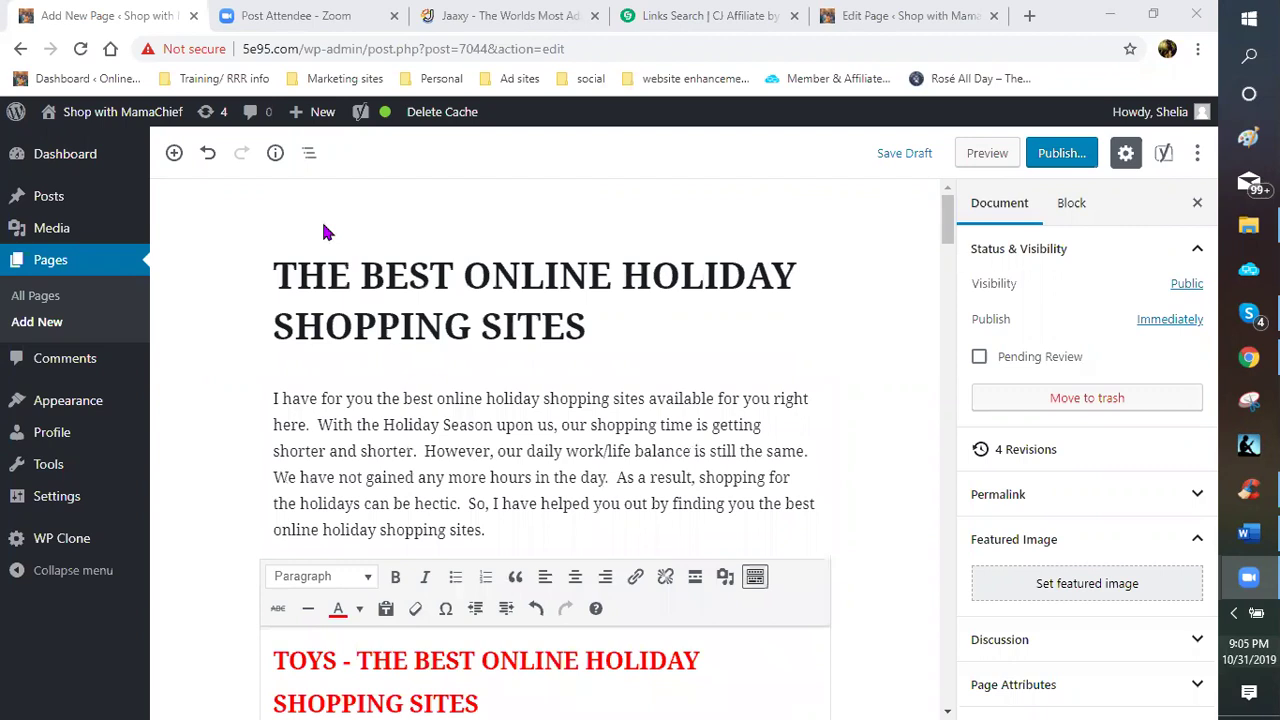
pyautogui.click(490, 319)
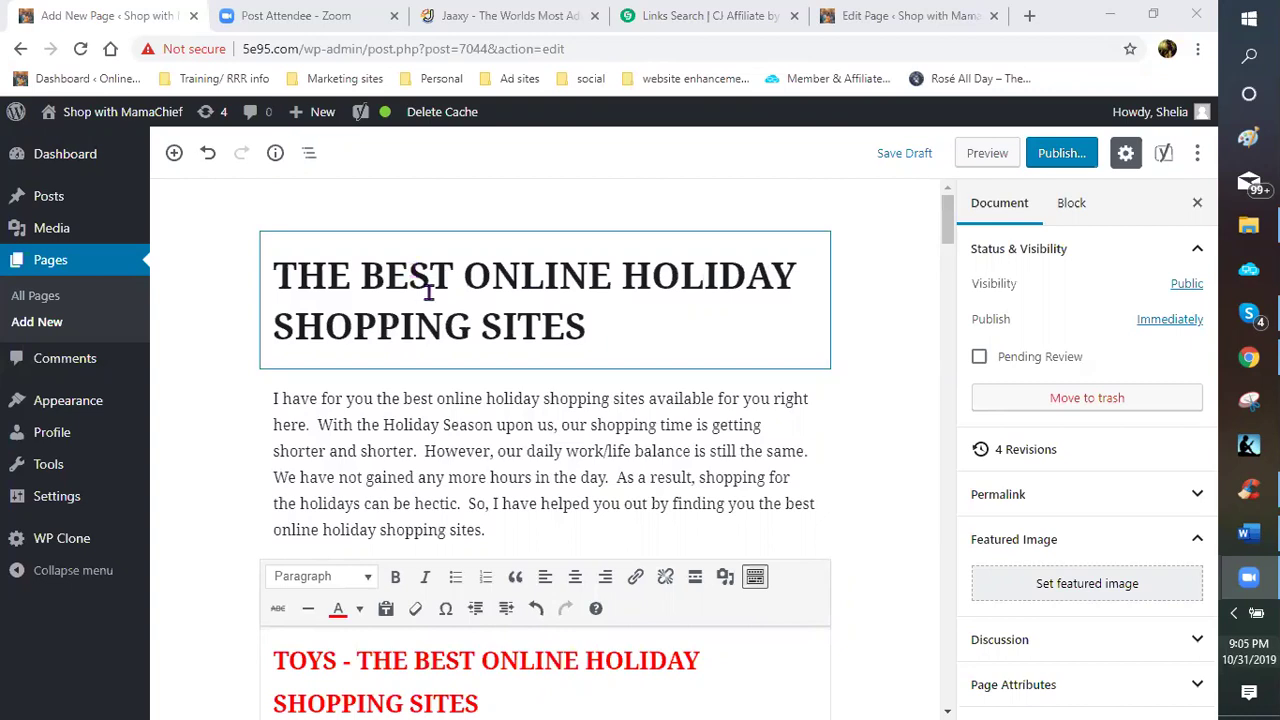
pyautogui.click(880, 425)
# - Scroll up and down through the WordPress page draft to review its content
pyautogui.scroll(-1, 882, 425)
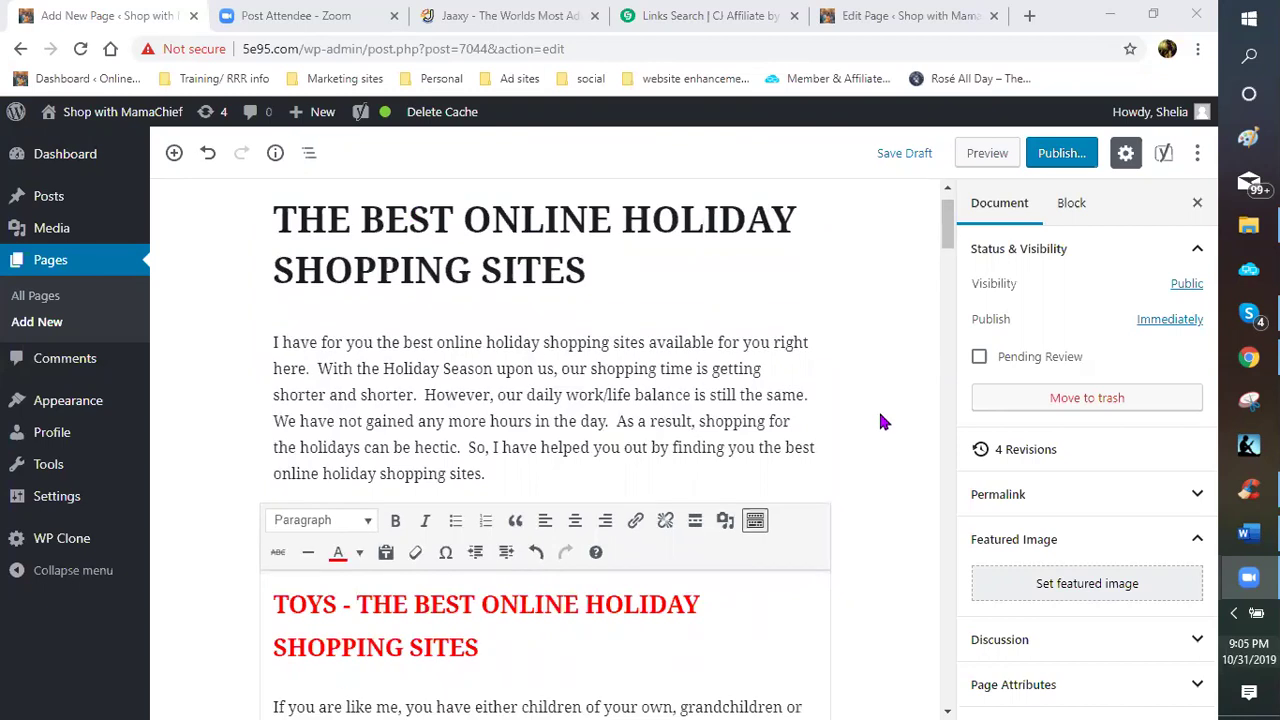
pyautogui.scroll(-2, 882, 422)
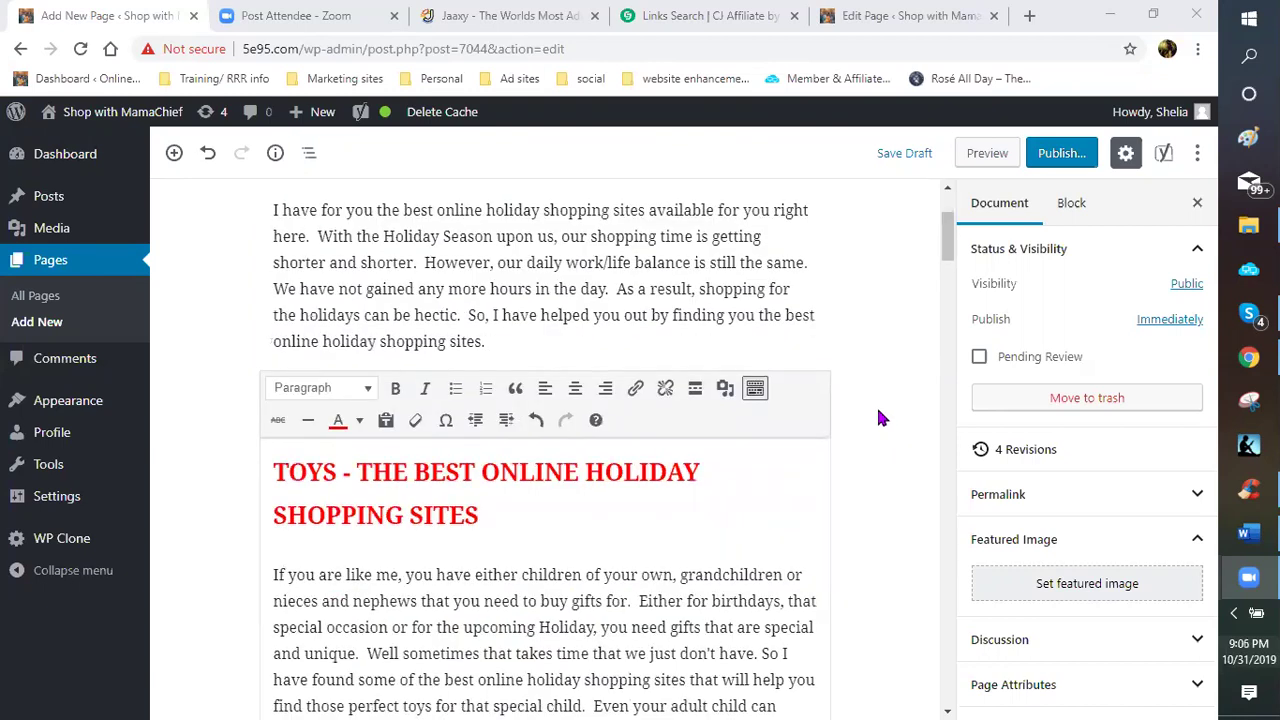
pyautogui.scroll(3, 880, 418)
pyautogui.scroll(-1, 880, 418)
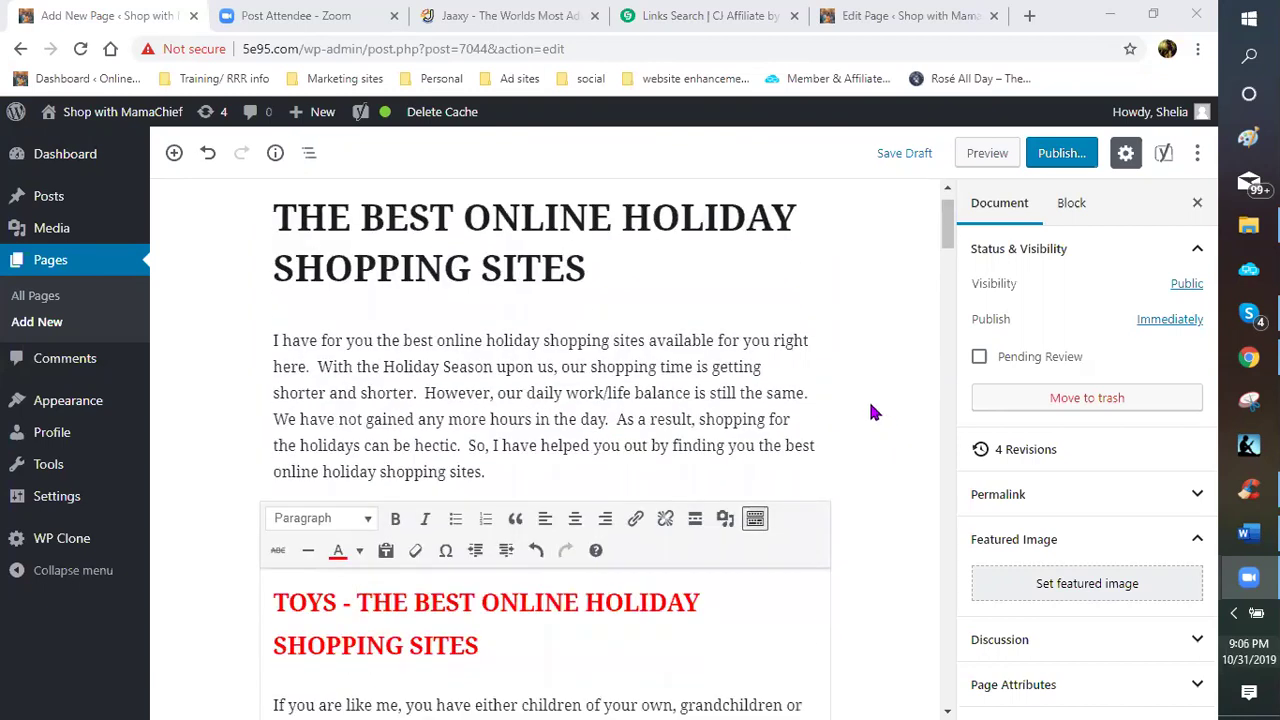
pyautogui.scroll(-2, 870, 412)
pyautogui.scroll(-3, 870, 412)
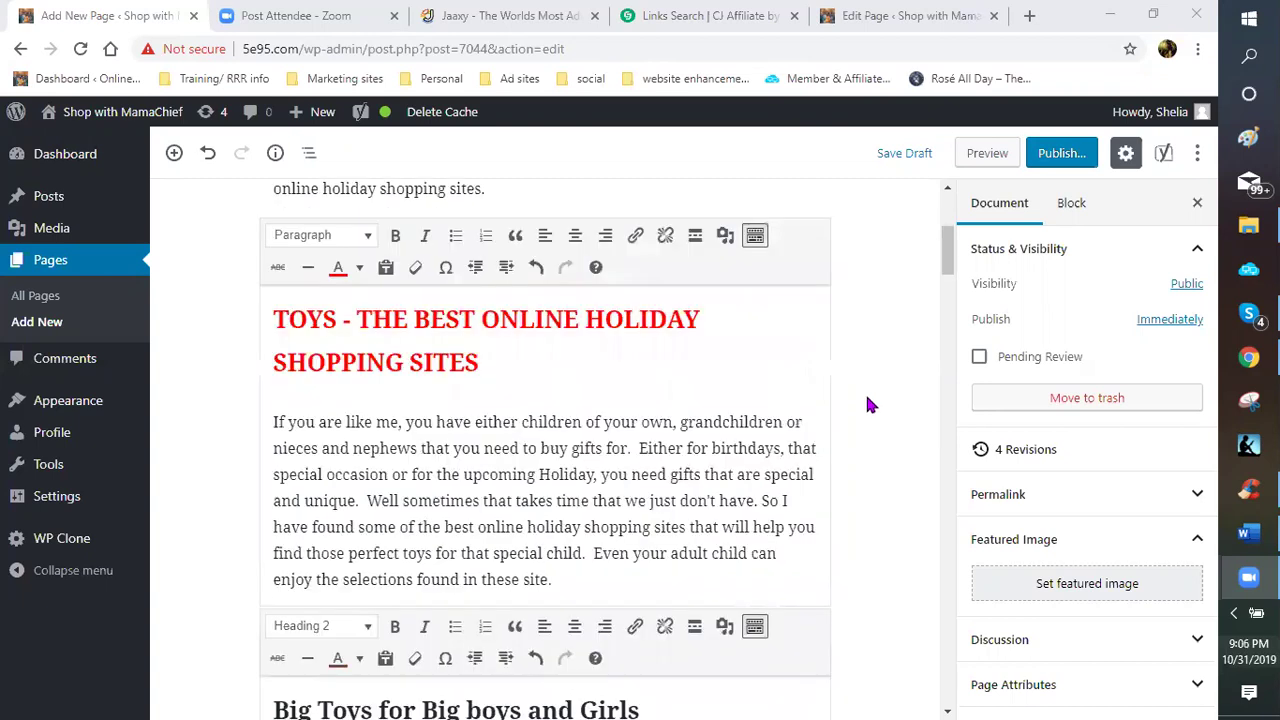
pyautogui.scroll(-1, 866, 402)
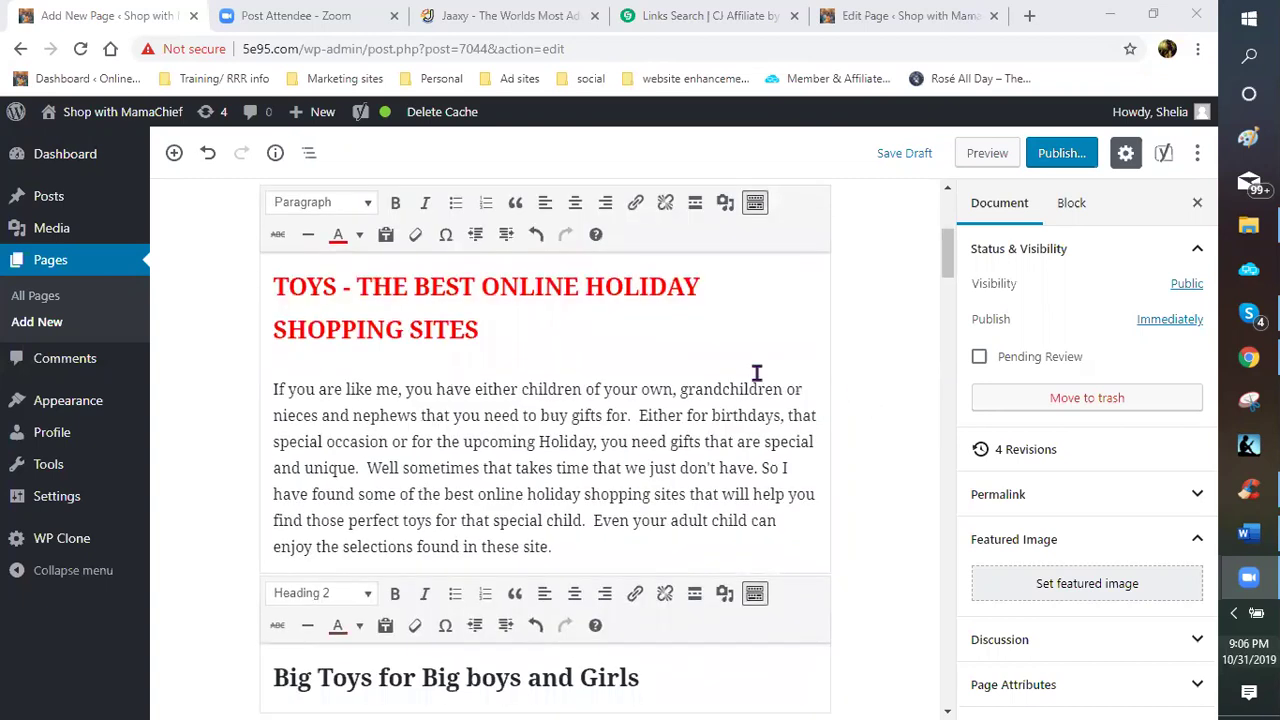
pyautogui.scroll(-2, 755, 372)
pyautogui.scroll(-1, 753, 374)
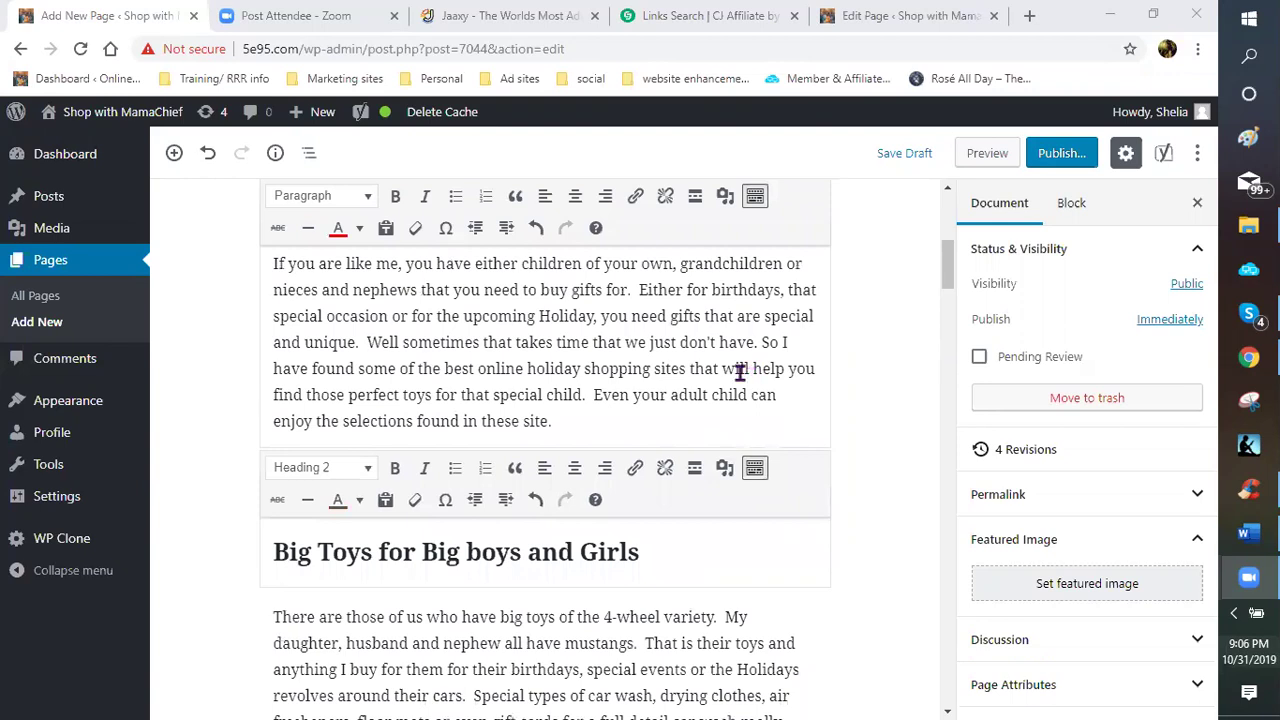
pyautogui.scroll(-5, 745, 373)
pyautogui.scroll(-5, 740, 372)
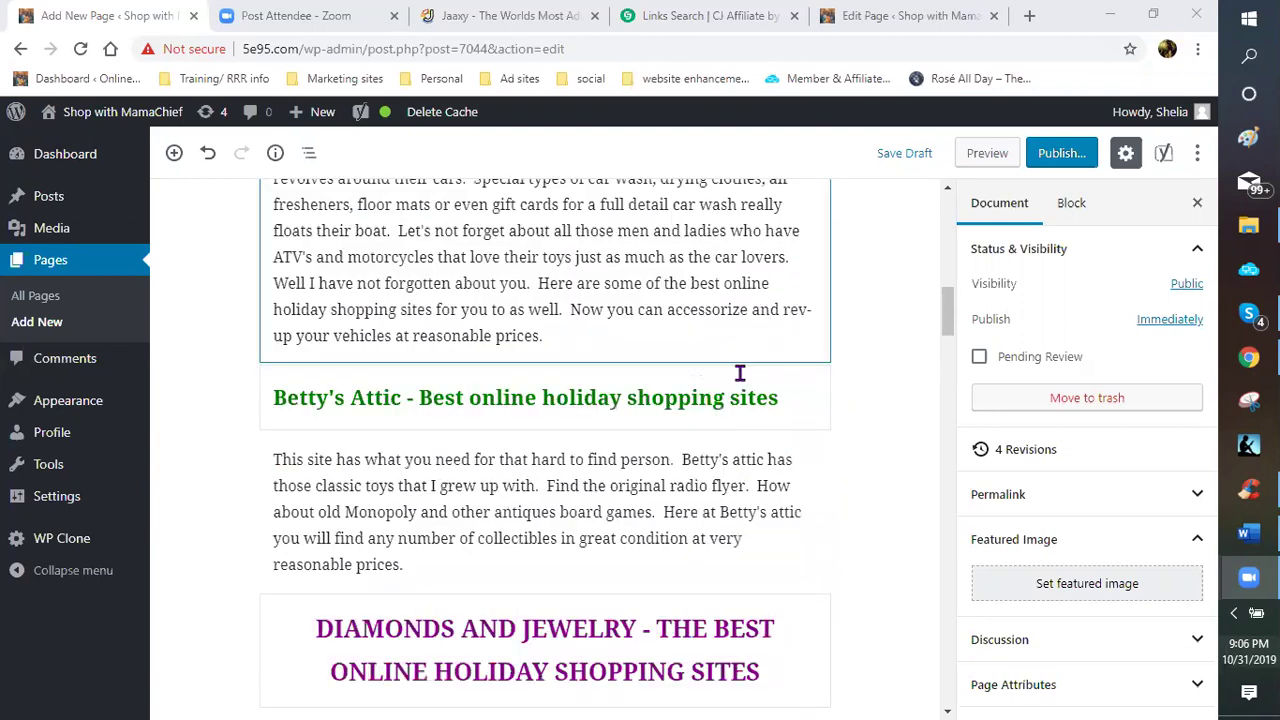
pyautogui.scroll(-6, 740, 374)
pyautogui.scroll(-5, 740, 375)
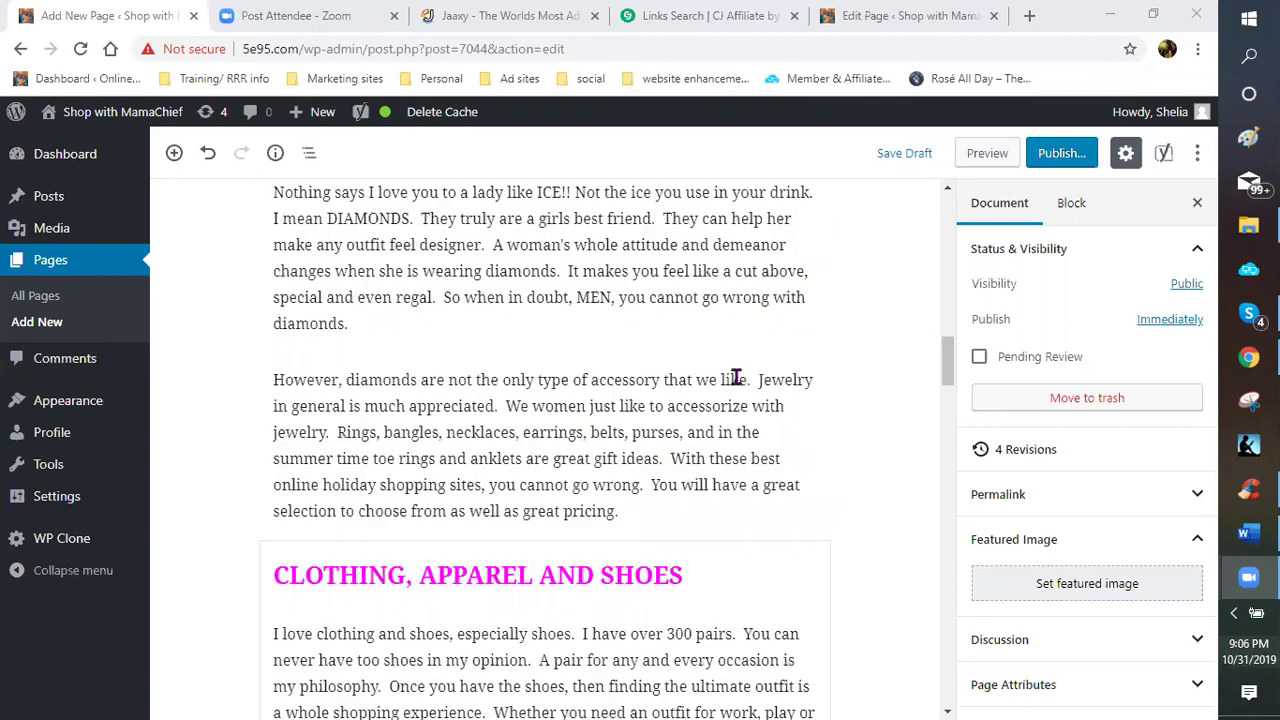
pyautogui.scroll(-1, 737, 374)
pyautogui.scroll(-3, 717, 388)
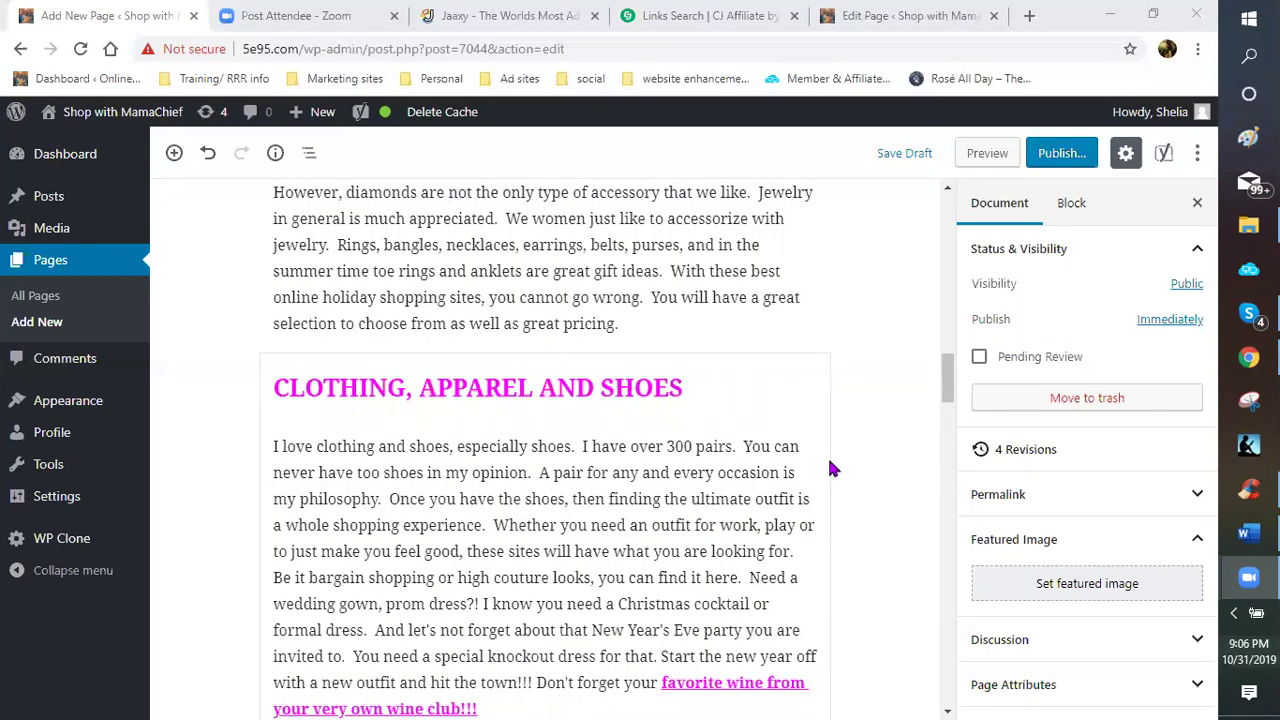
pyautogui.scroll(5, 831, 466)
pyautogui.scroll(1, 582, 381)
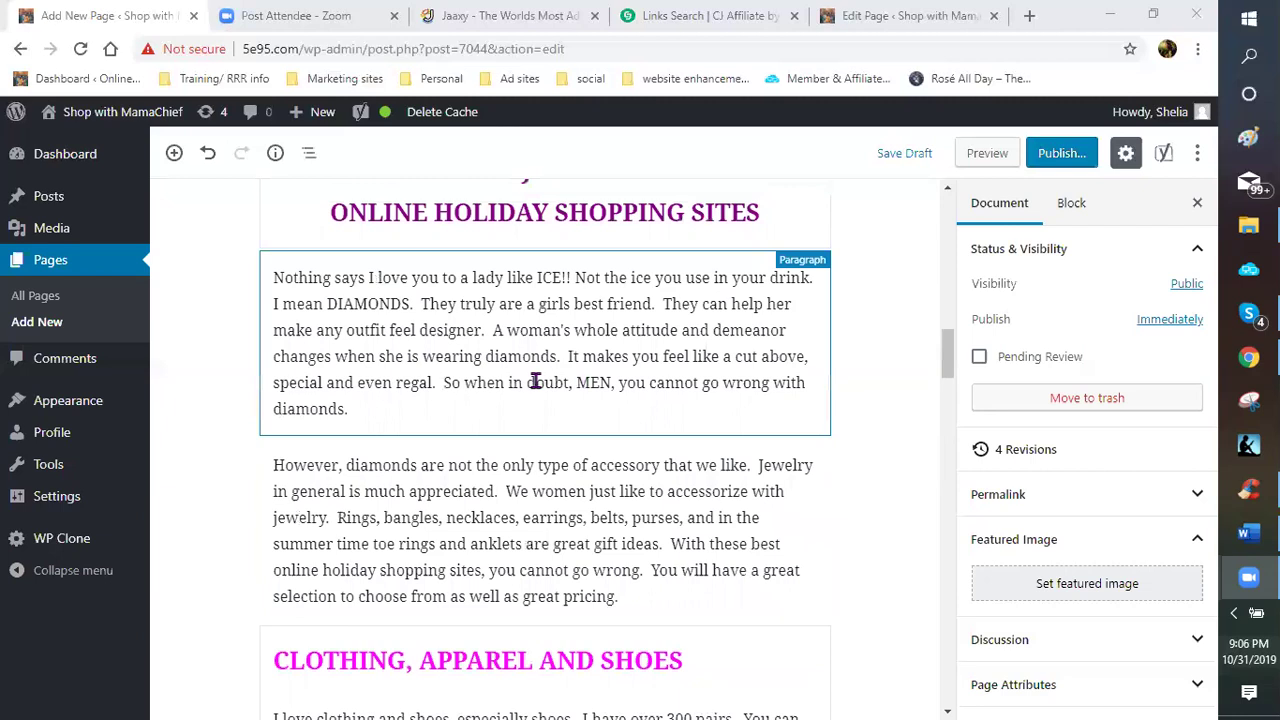
pyautogui.scroll(5, 535, 381)
pyautogui.scroll(3, 484, 345)
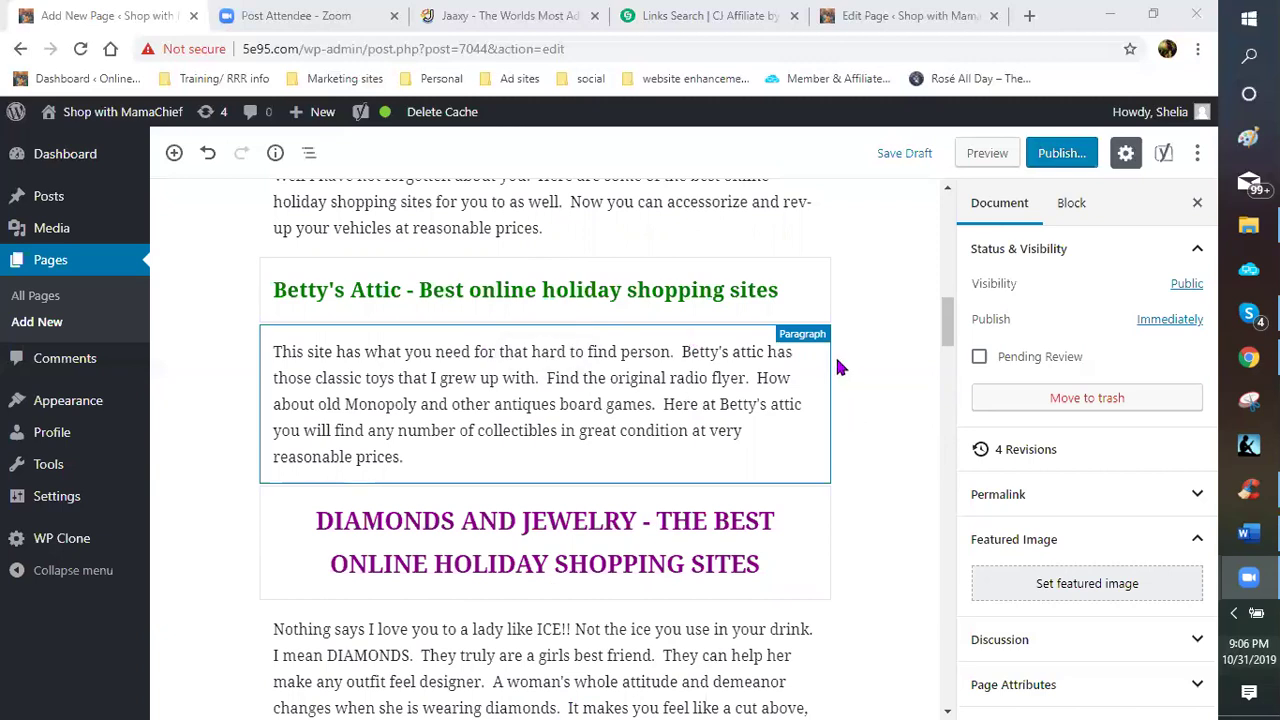
pyautogui.scroll(2, 826, 356)
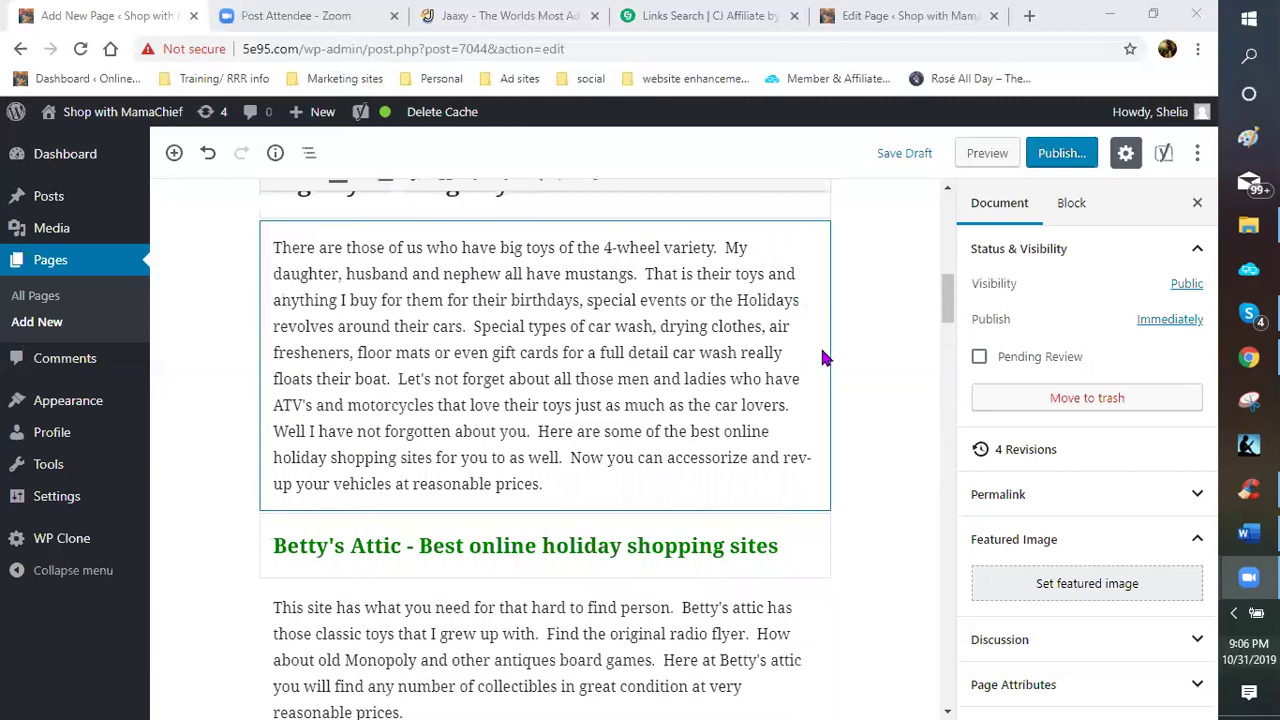
pyautogui.scroll(3, 818, 345)
pyautogui.scroll(4, 557, 366)
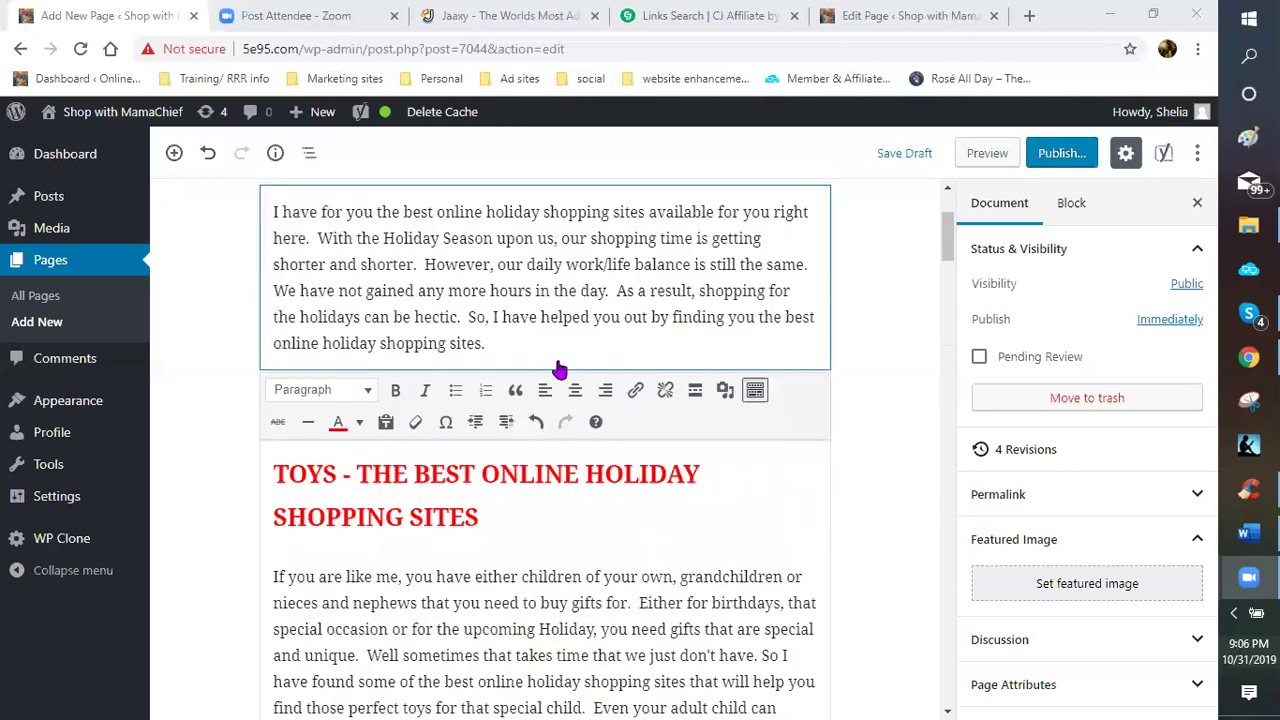
pyautogui.scroll(2, 346, 313)
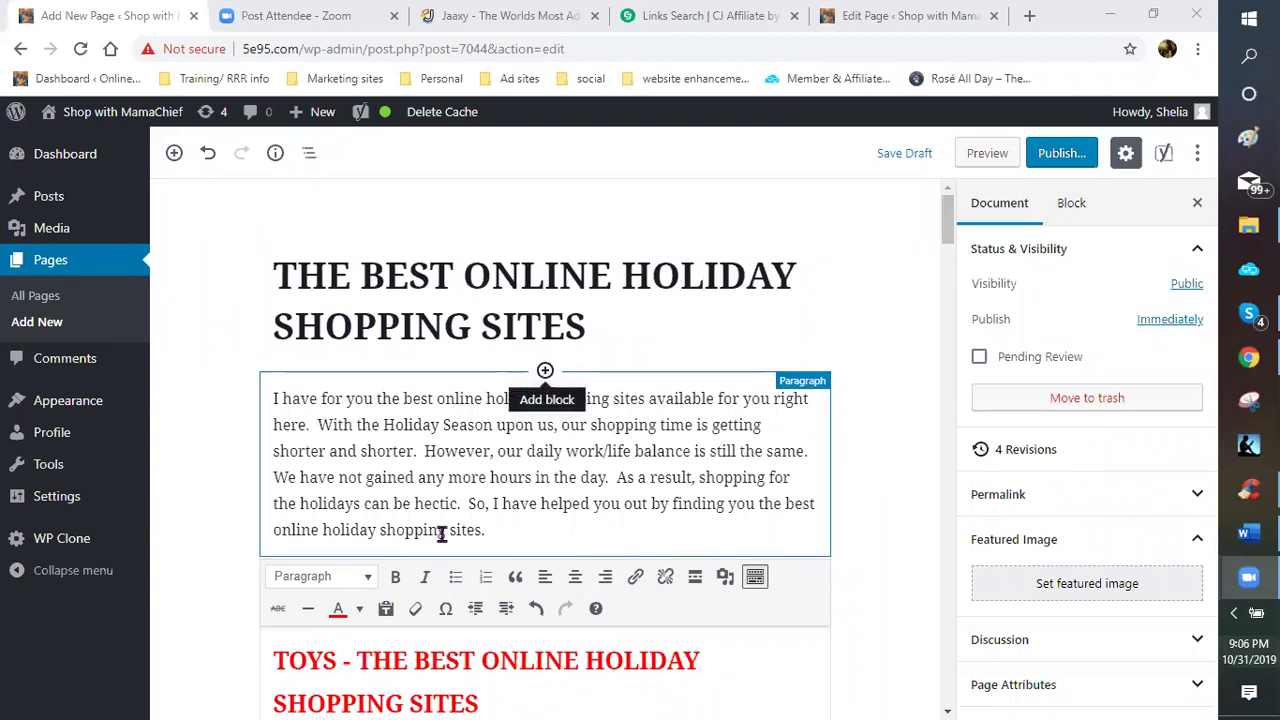
pyautogui.scroll(-1, 441, 533)
pyautogui.scroll(-1, 428, 523)
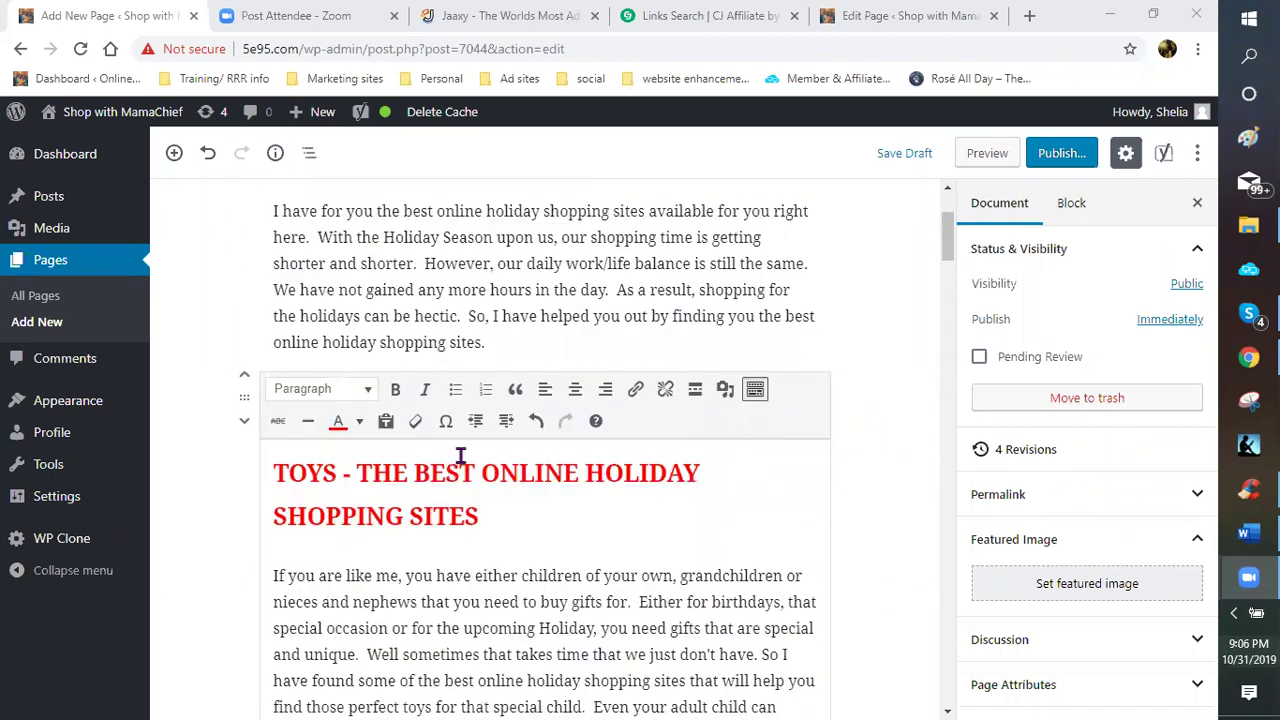
pyautogui.scroll(1, 460, 456)
pyautogui.scroll(1, 460, 456)
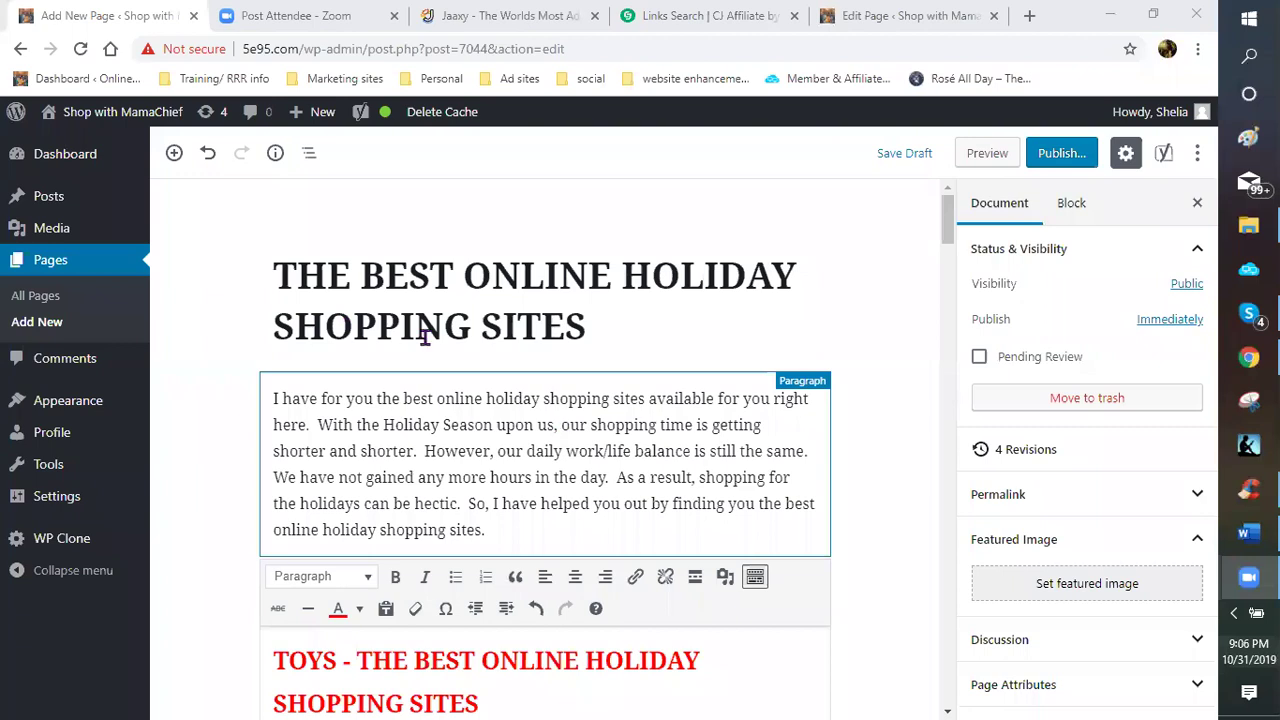
pyautogui.scroll(-1, 557, 434)
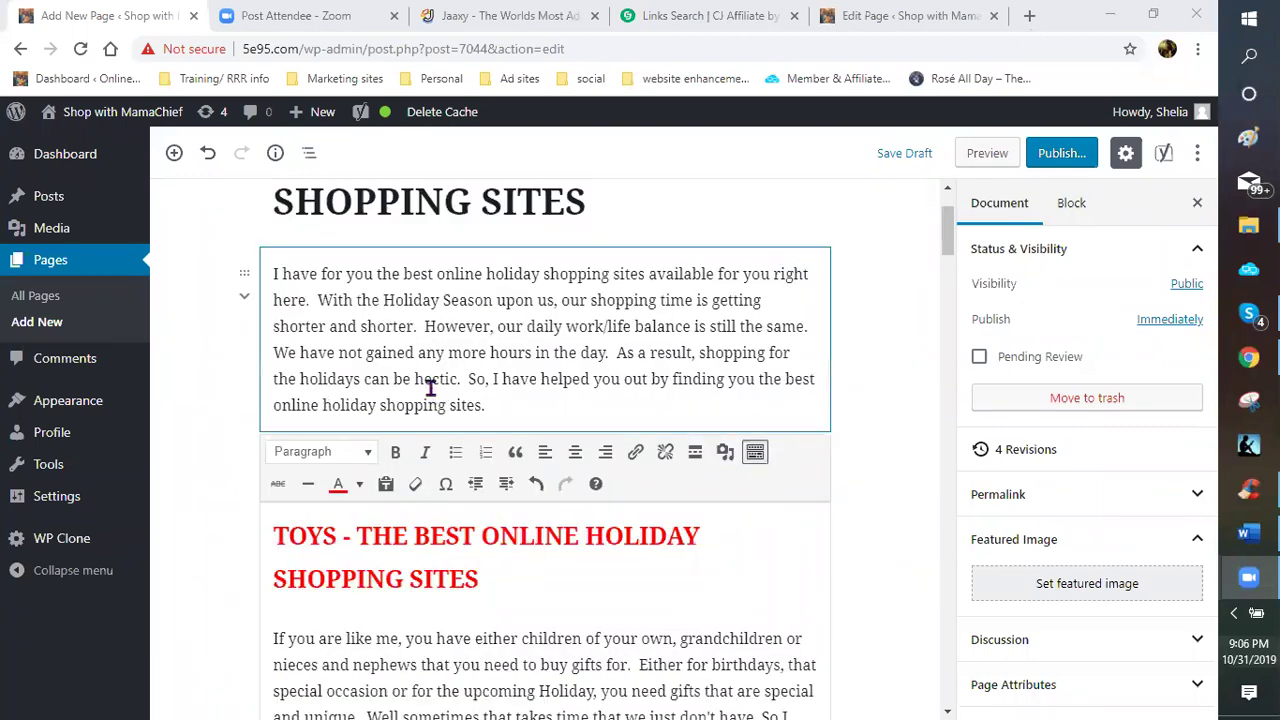
pyautogui.scroll(1, 430, 388)
pyautogui.scroll(-2, 440, 363)
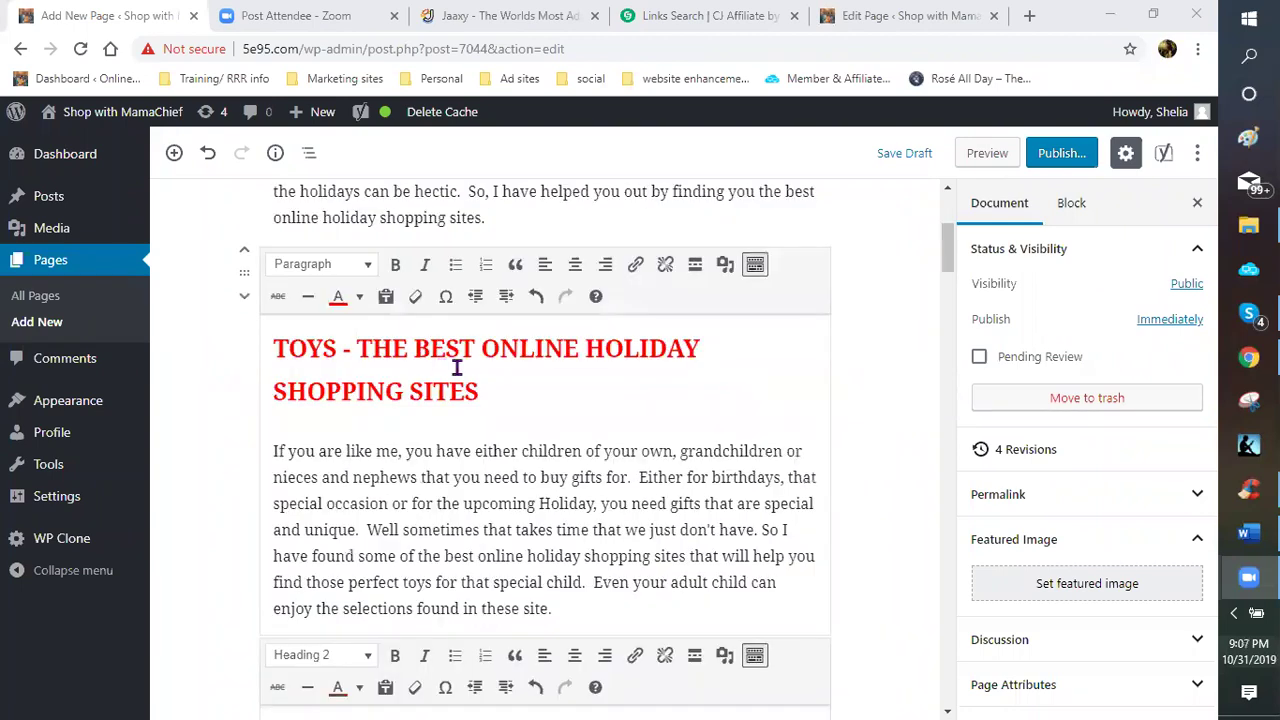
pyautogui.scroll(-3, 456, 368)
pyautogui.scroll(-2, 457, 366)
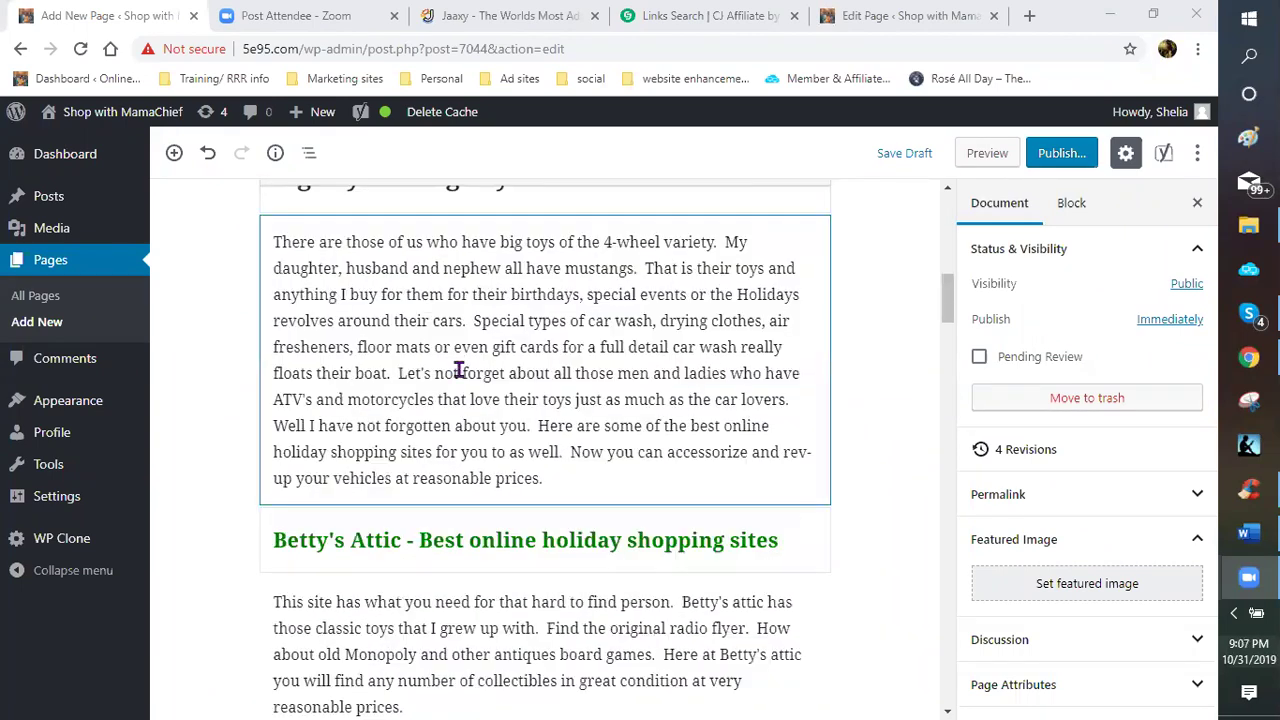
pyautogui.scroll(-3, 516, 400)
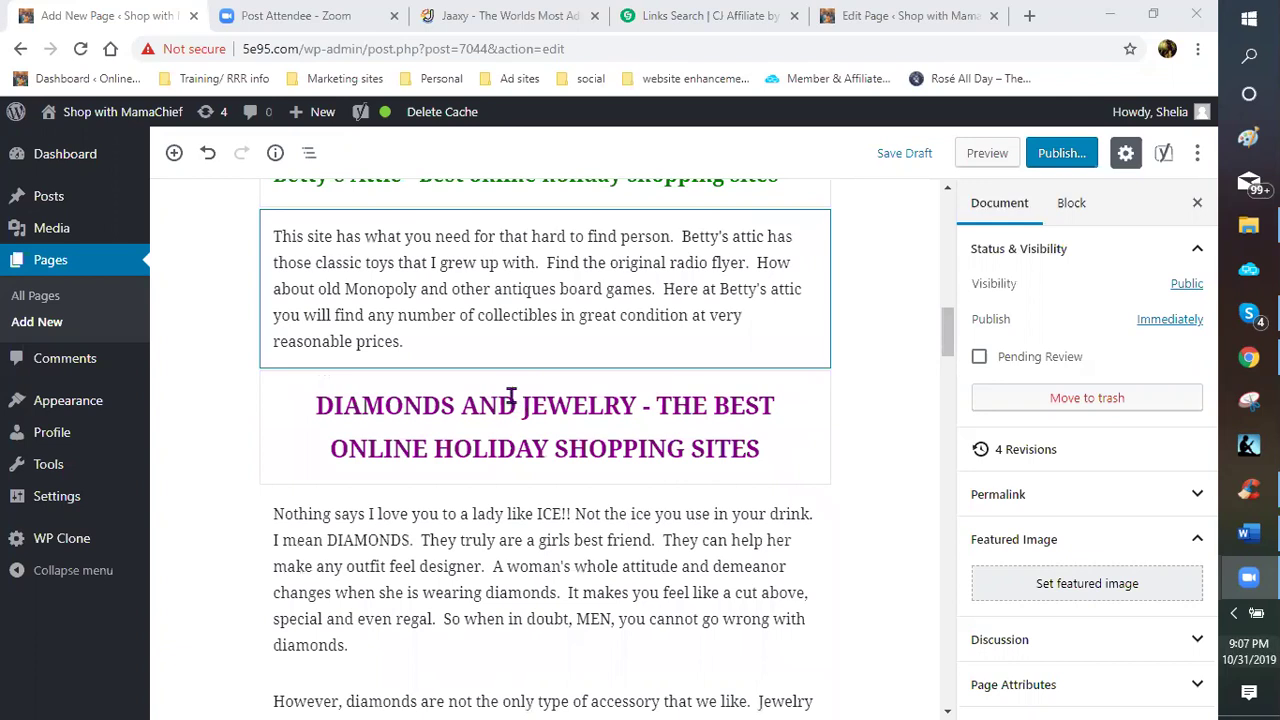
pyautogui.scroll(-2, 512, 399)
pyautogui.scroll(-3, 479, 396)
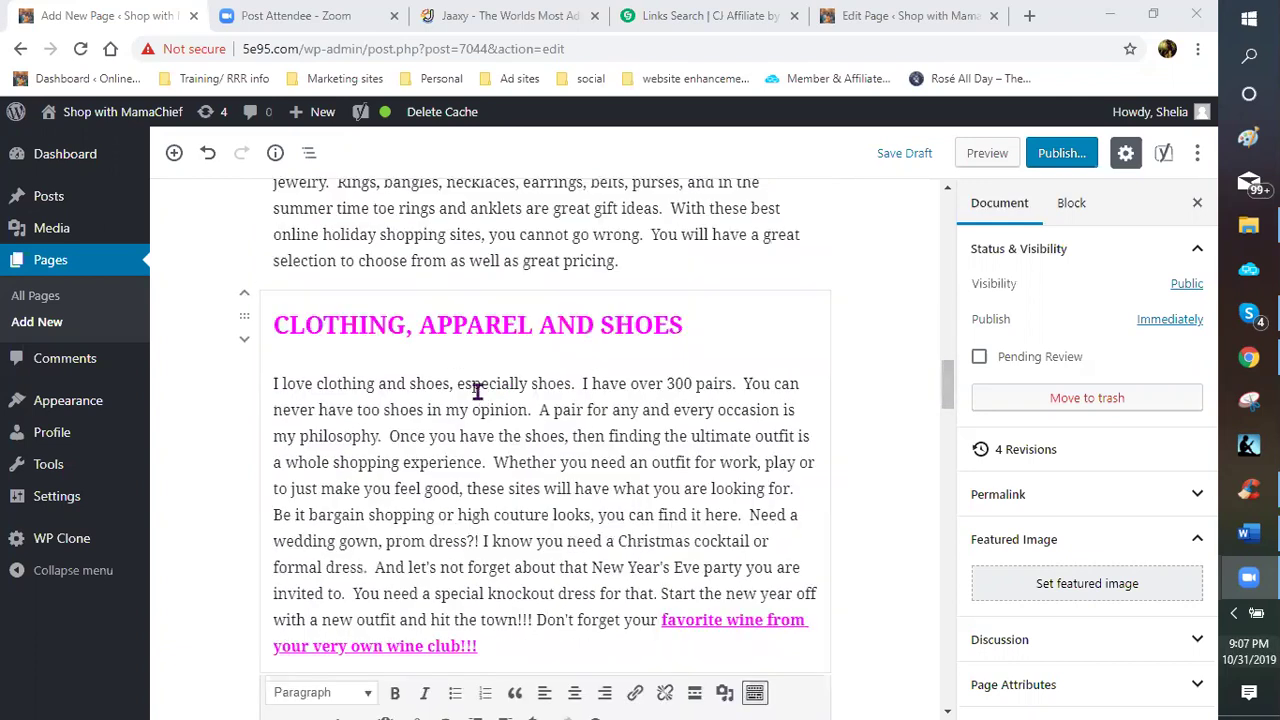
pyautogui.scroll(-2, 477, 391)
pyautogui.scroll(-3, 465, 386)
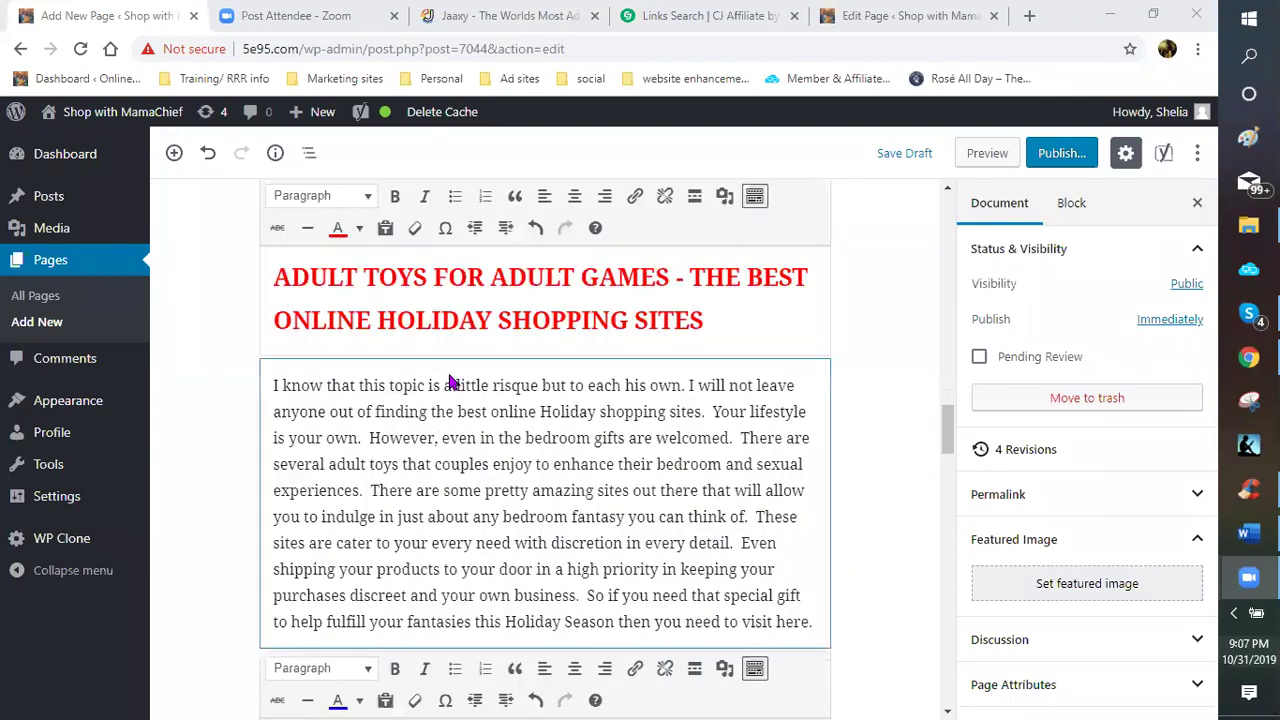
pyautogui.scroll(-3, 449, 370)
pyautogui.scroll(-2, 549, 385)
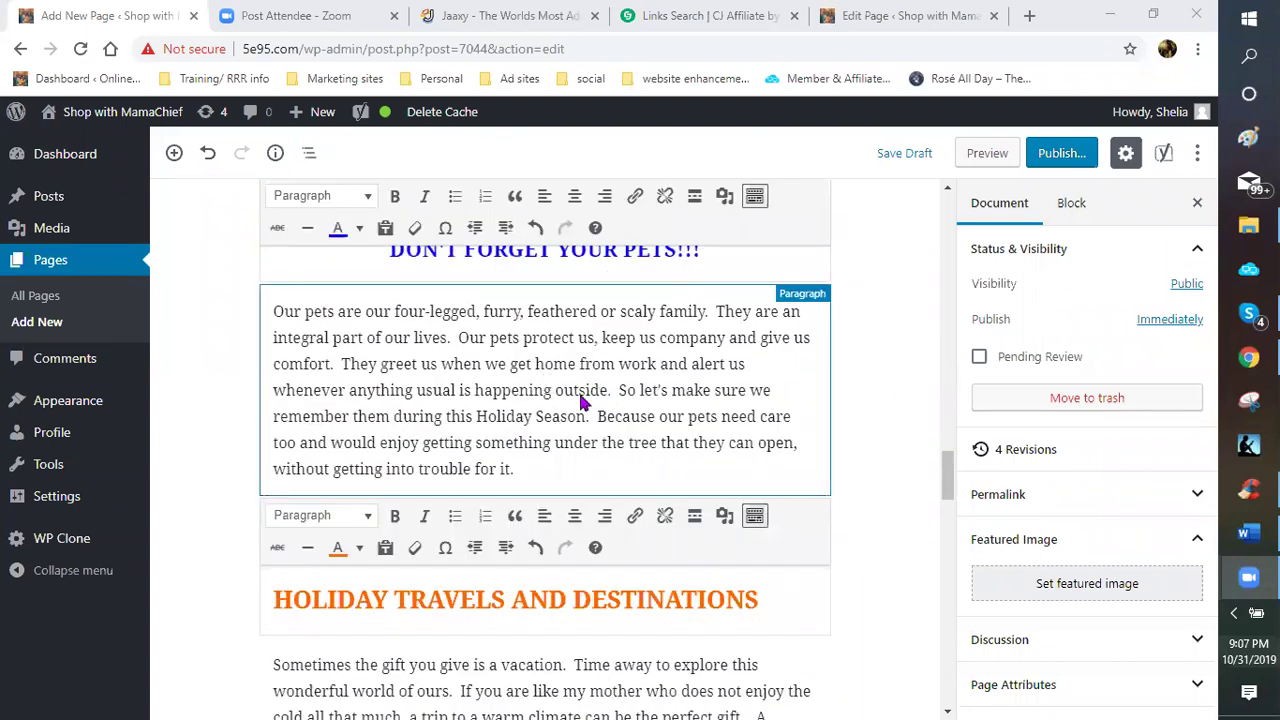
pyautogui.scroll(2, 590, 400)
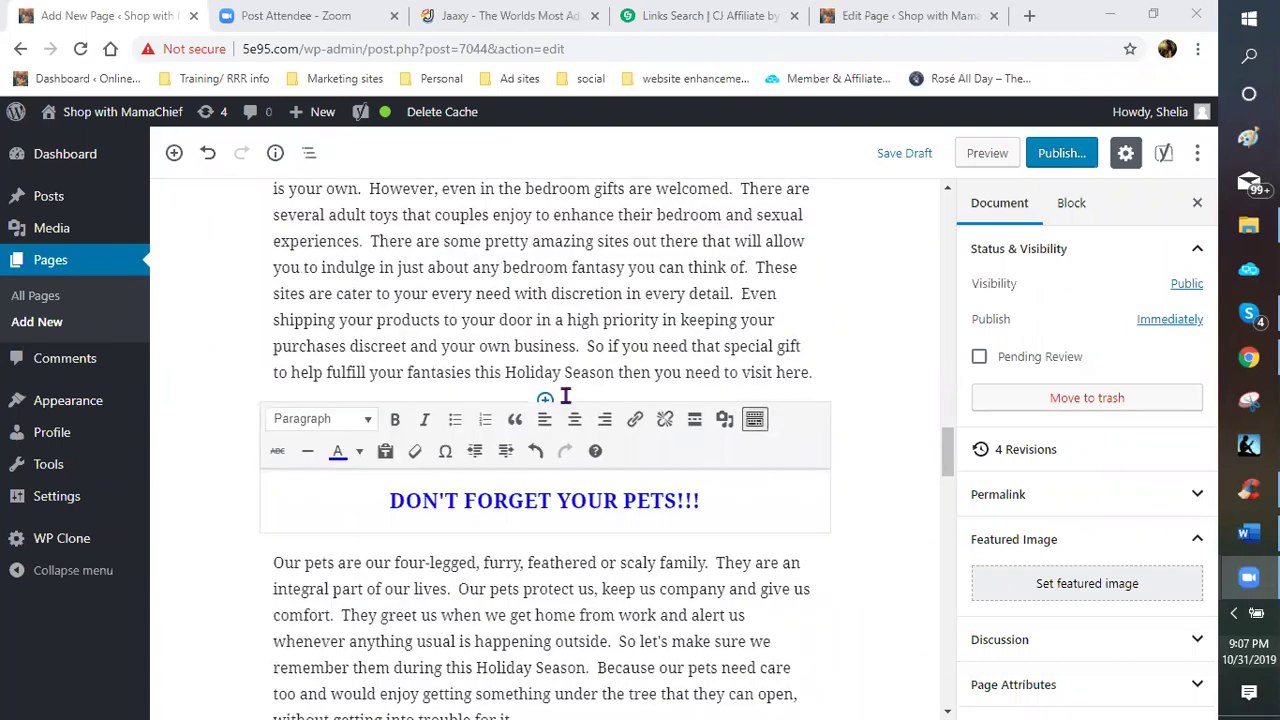
pyautogui.scroll(-1, 560, 405)
pyautogui.scroll(-2, 506, 320)
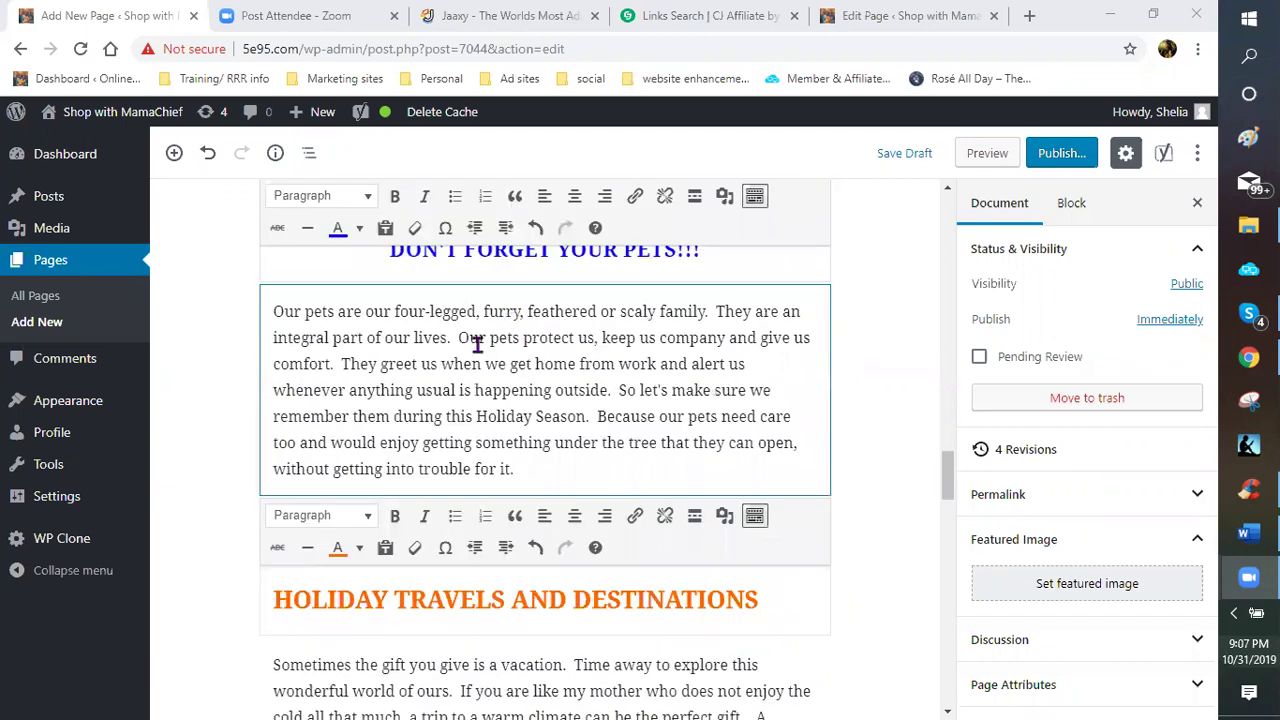
pyautogui.scroll(2, 446, 379)
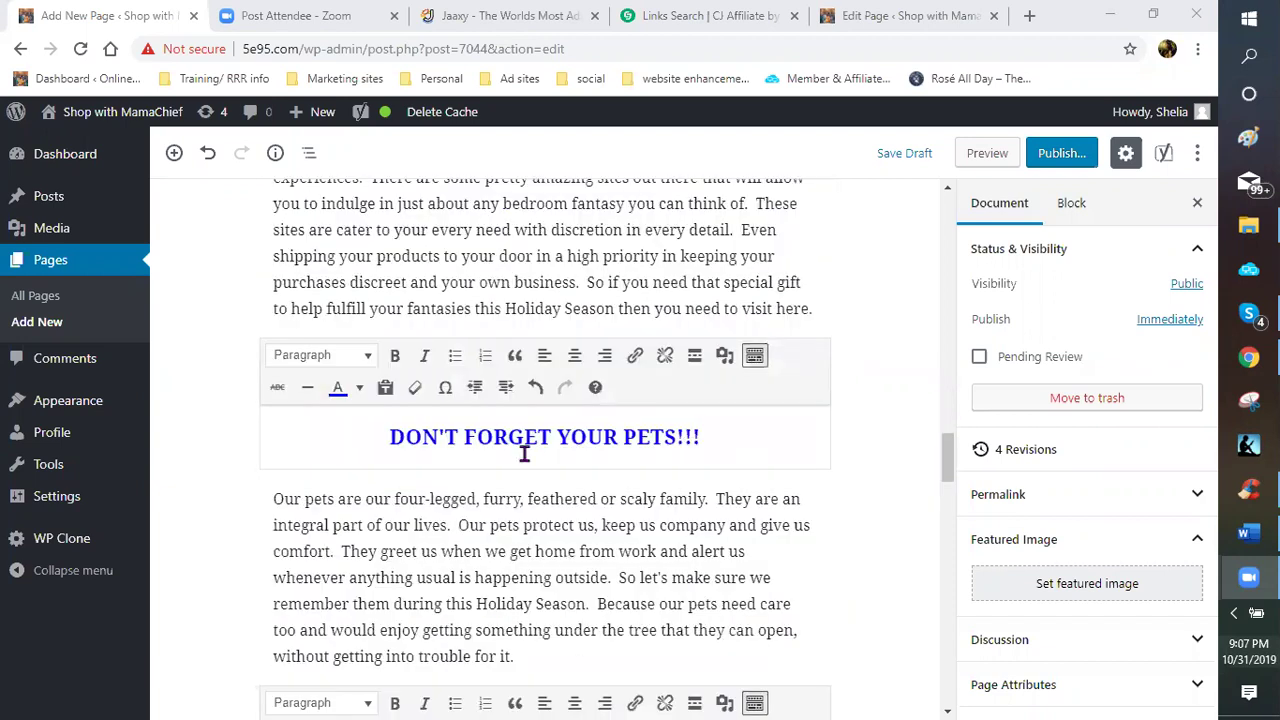
pyautogui.scroll(-1, 520, 440)
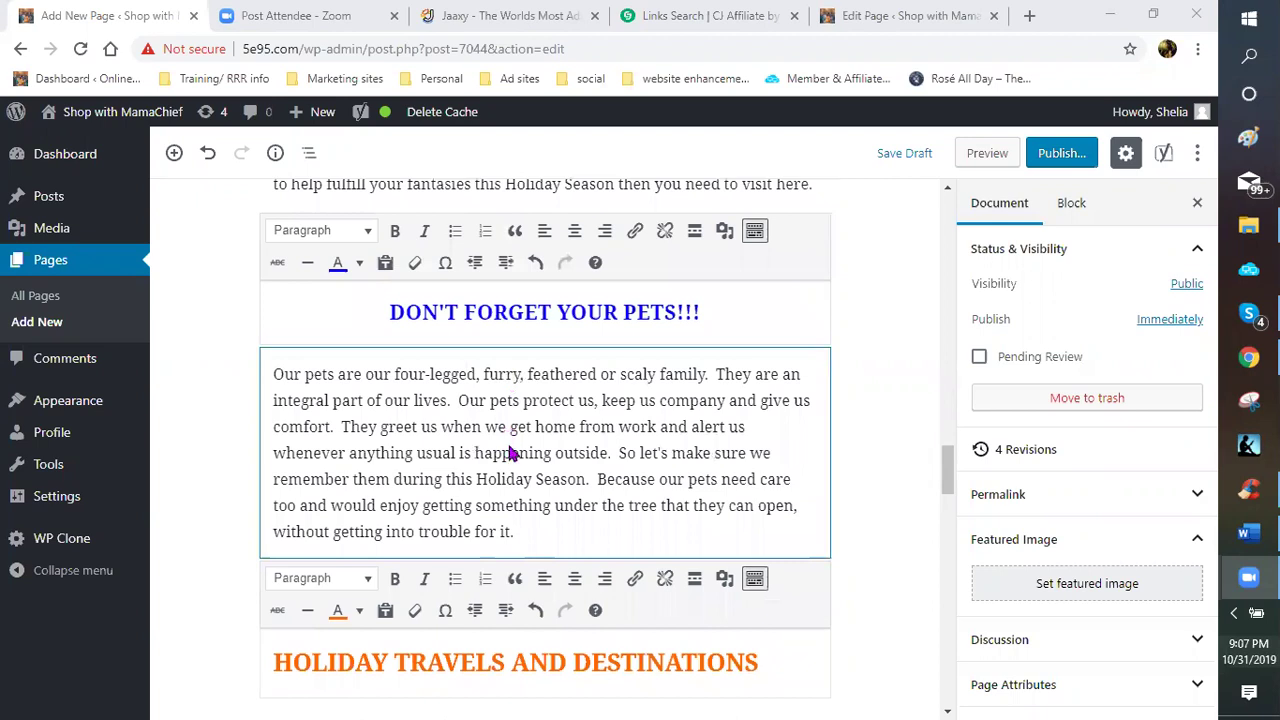
pyautogui.scroll(-1, 511, 450)
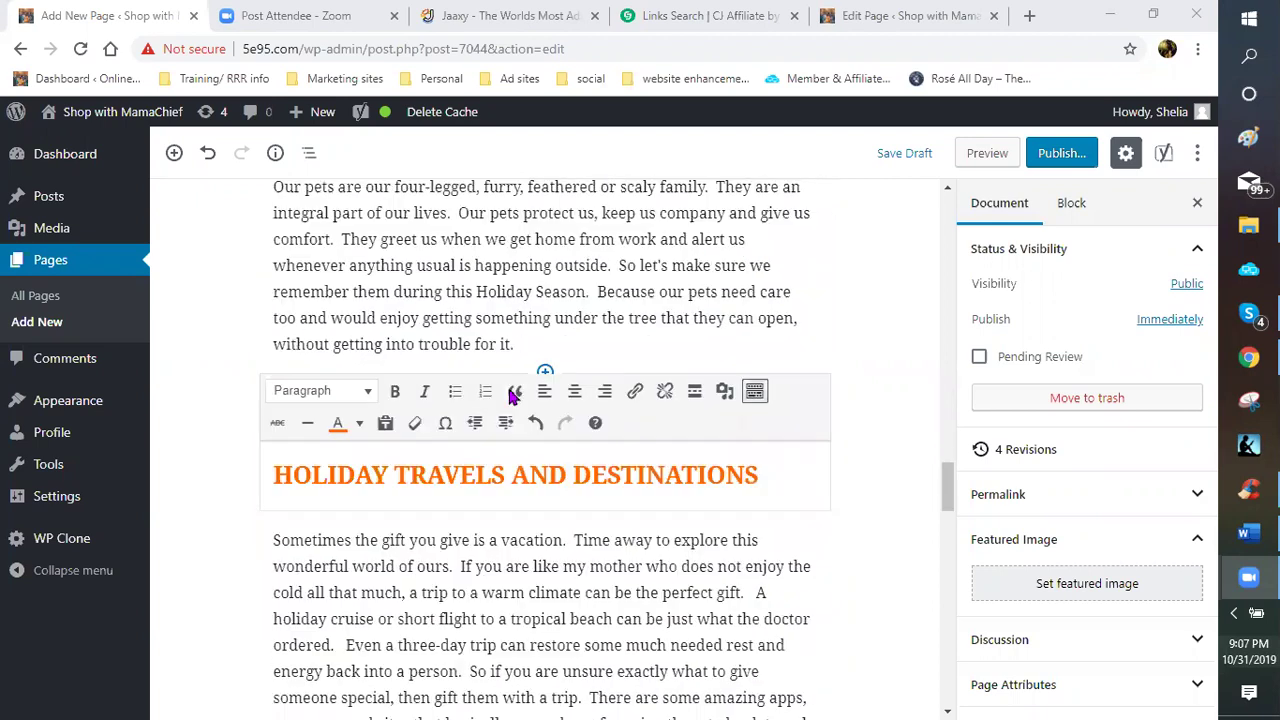
pyautogui.scroll(-1, 512, 390)
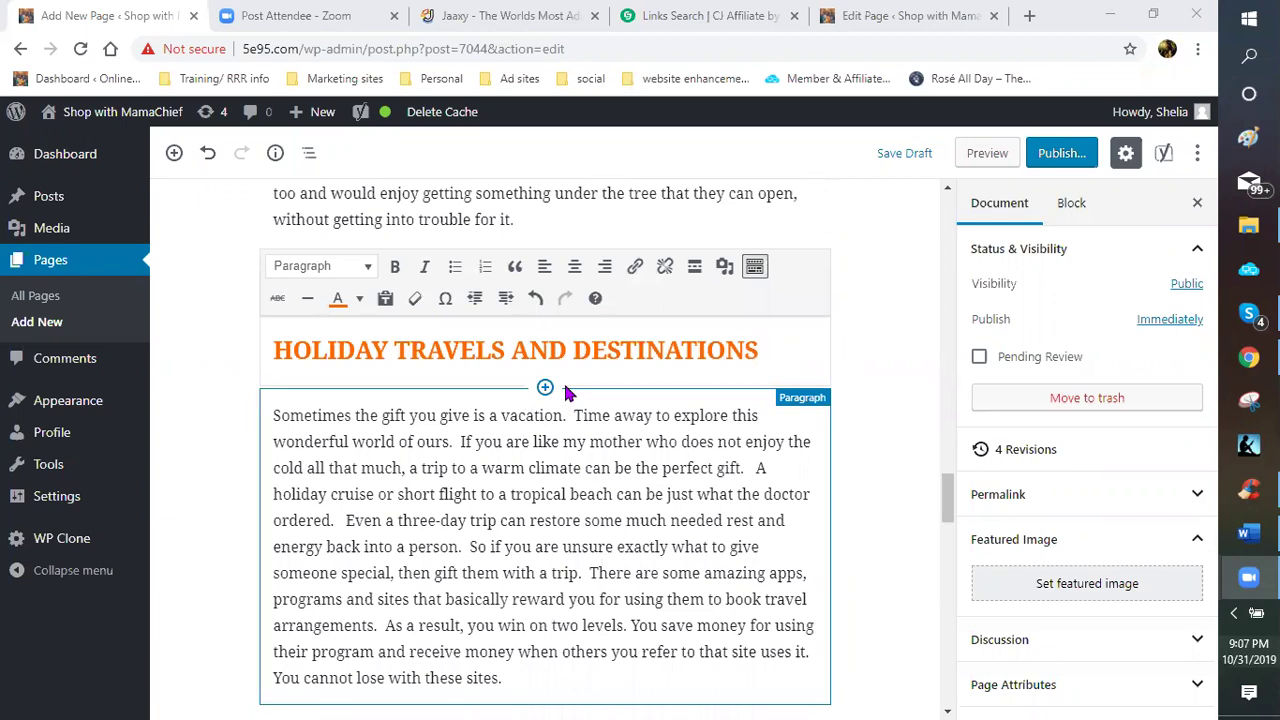
pyautogui.scroll(-1, 565, 390)
pyautogui.scroll(1, 565, 385)
pyautogui.scroll(-3, 565, 384)
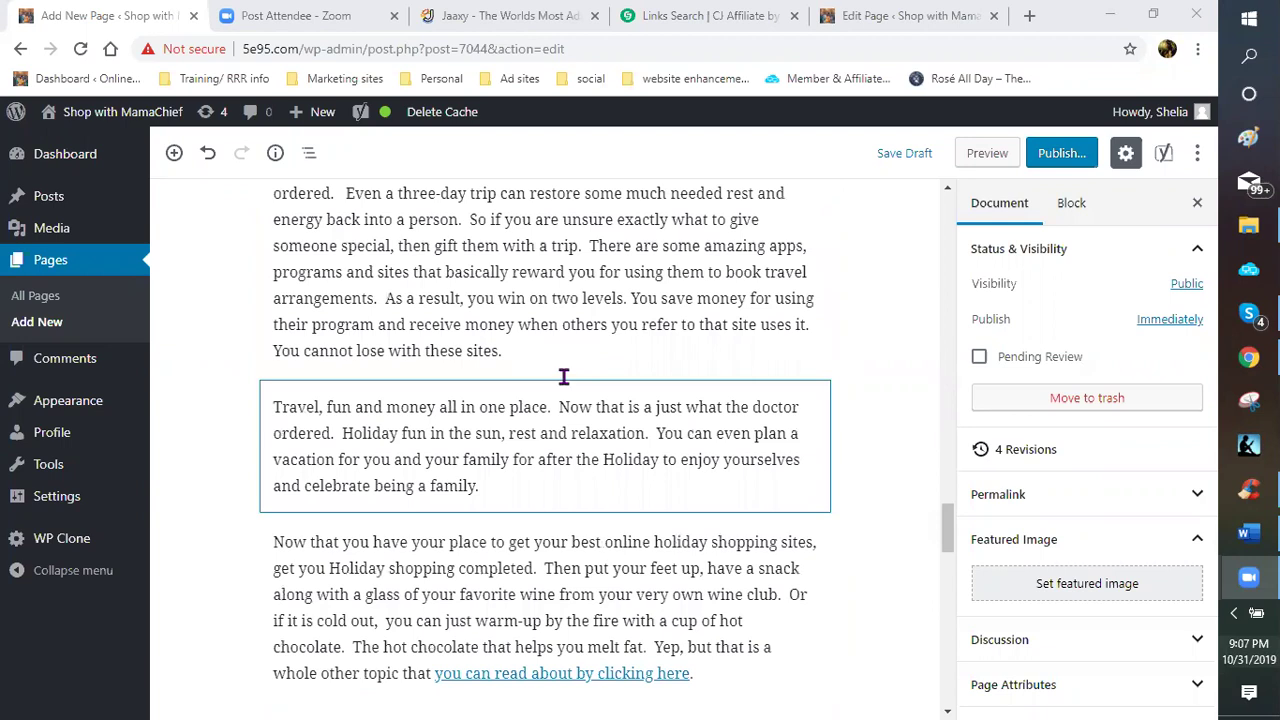
pyautogui.scroll(2, 563, 380)
pyautogui.scroll(3, 558, 384)
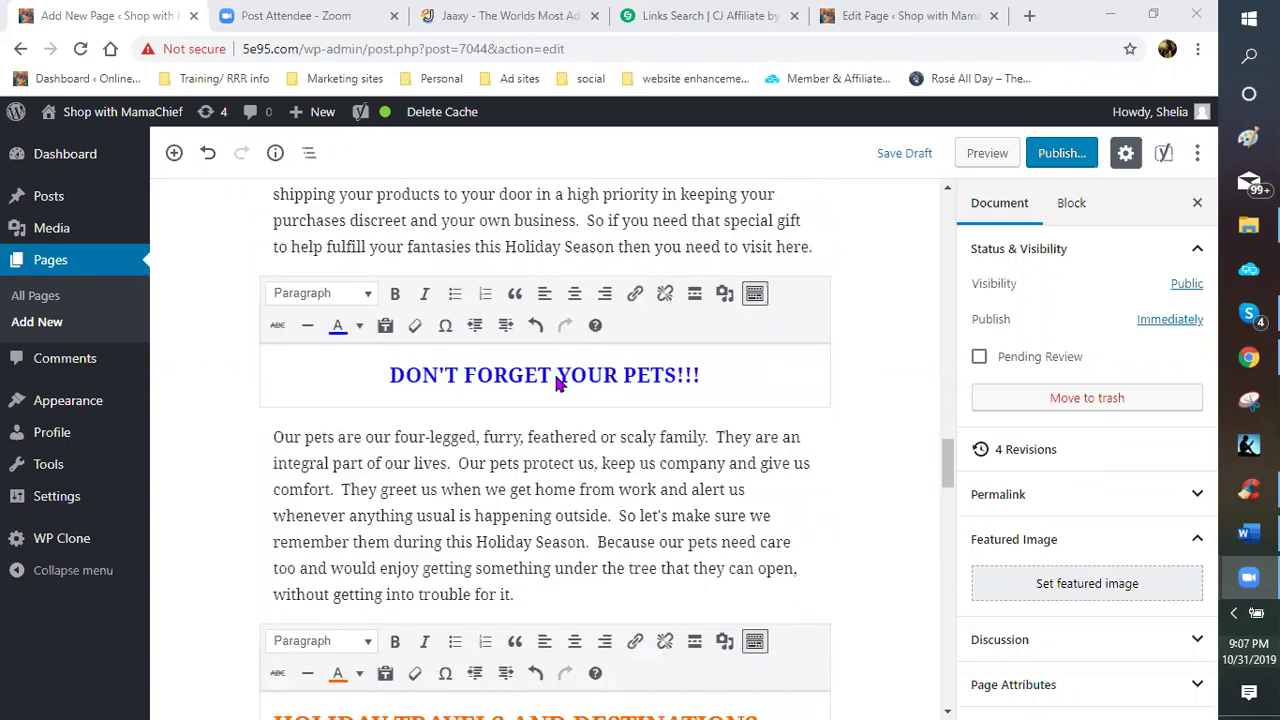
pyautogui.scroll(3, 556, 370)
pyautogui.scroll(2, 553, 366)
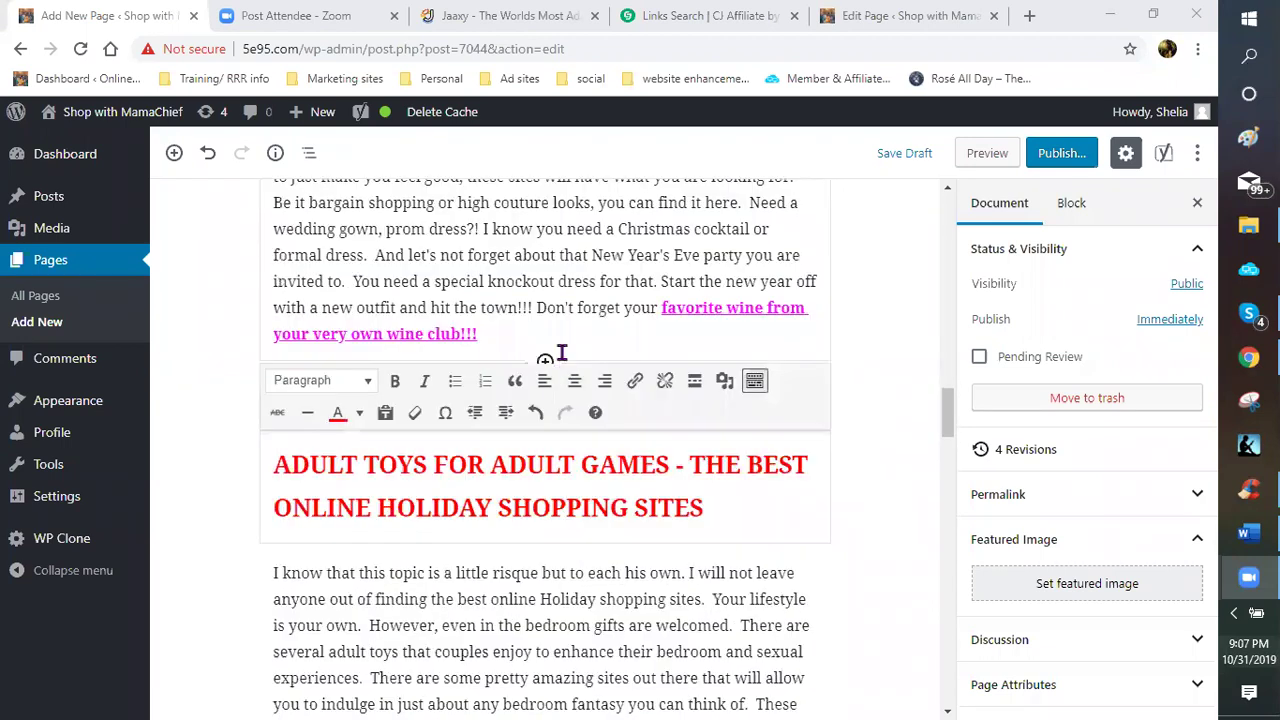
pyautogui.scroll(-5, 562, 352)
pyautogui.scroll(2, 580, 346)
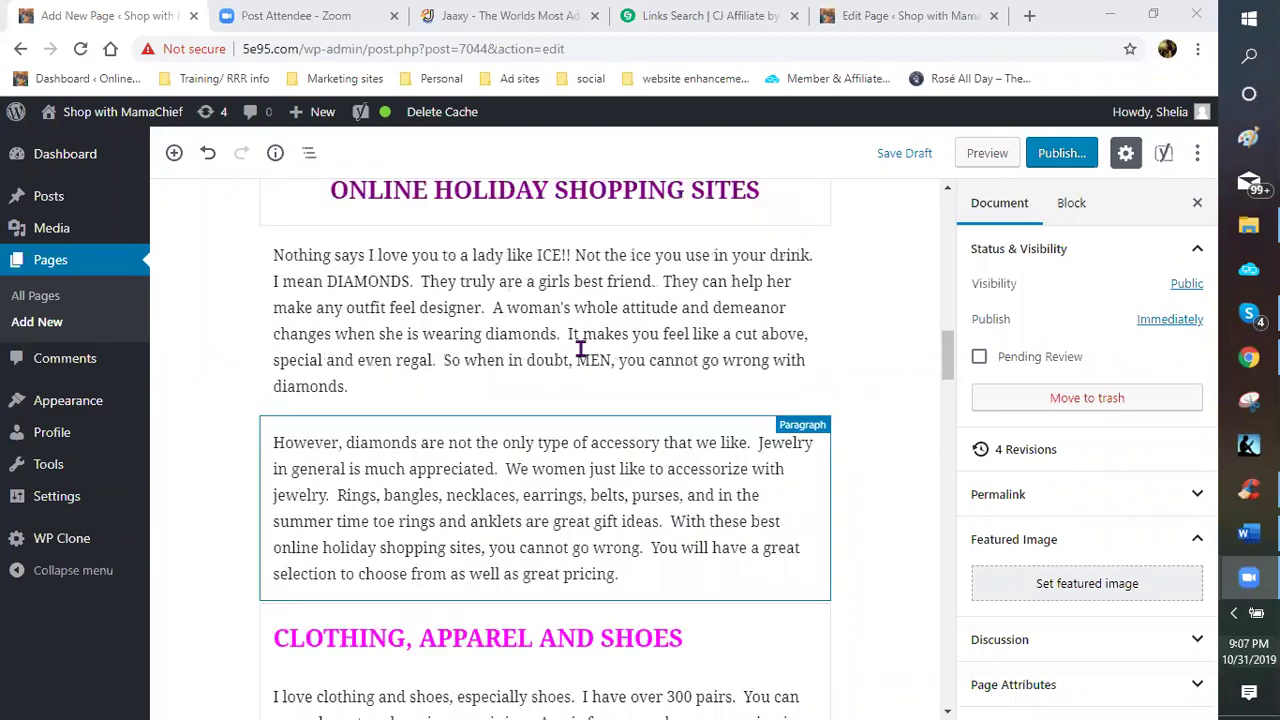
pyautogui.scroll(3, 580, 348)
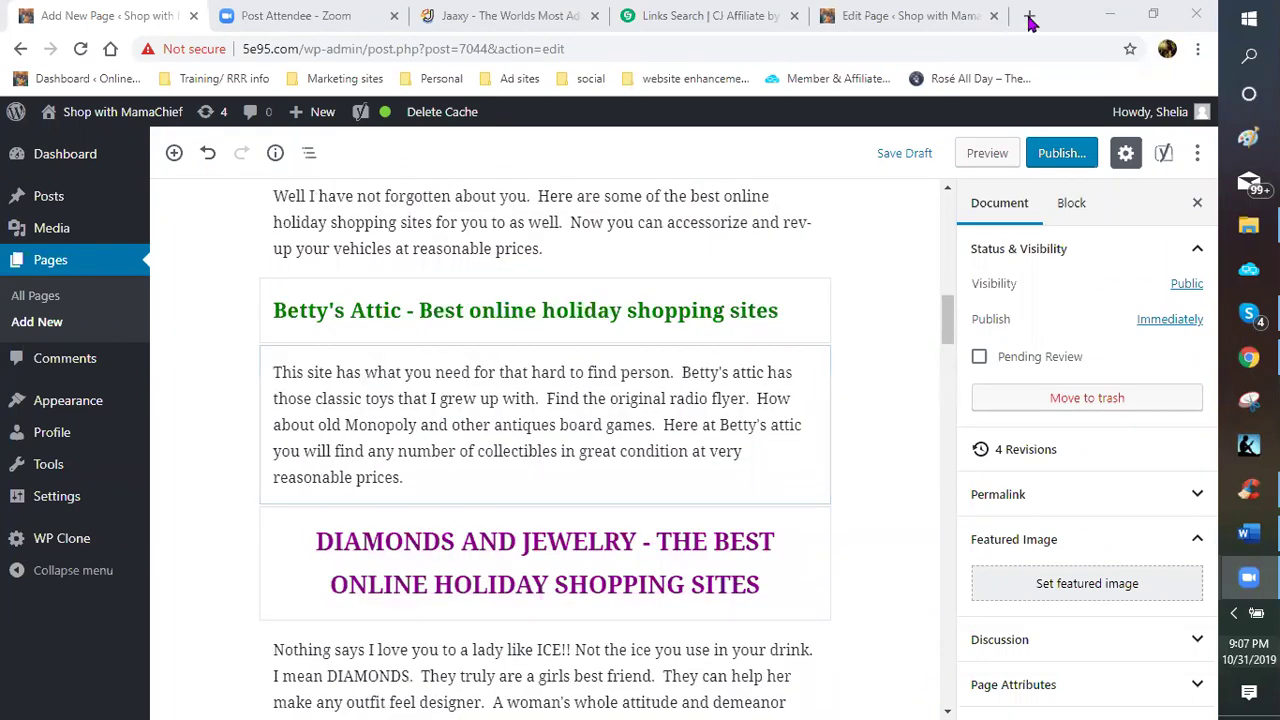
pyautogui.scroll(1, 453, 113)
# - In a new Chrome tab, search Google for 'holiday pictures'
pyautogui.click(535, 169)
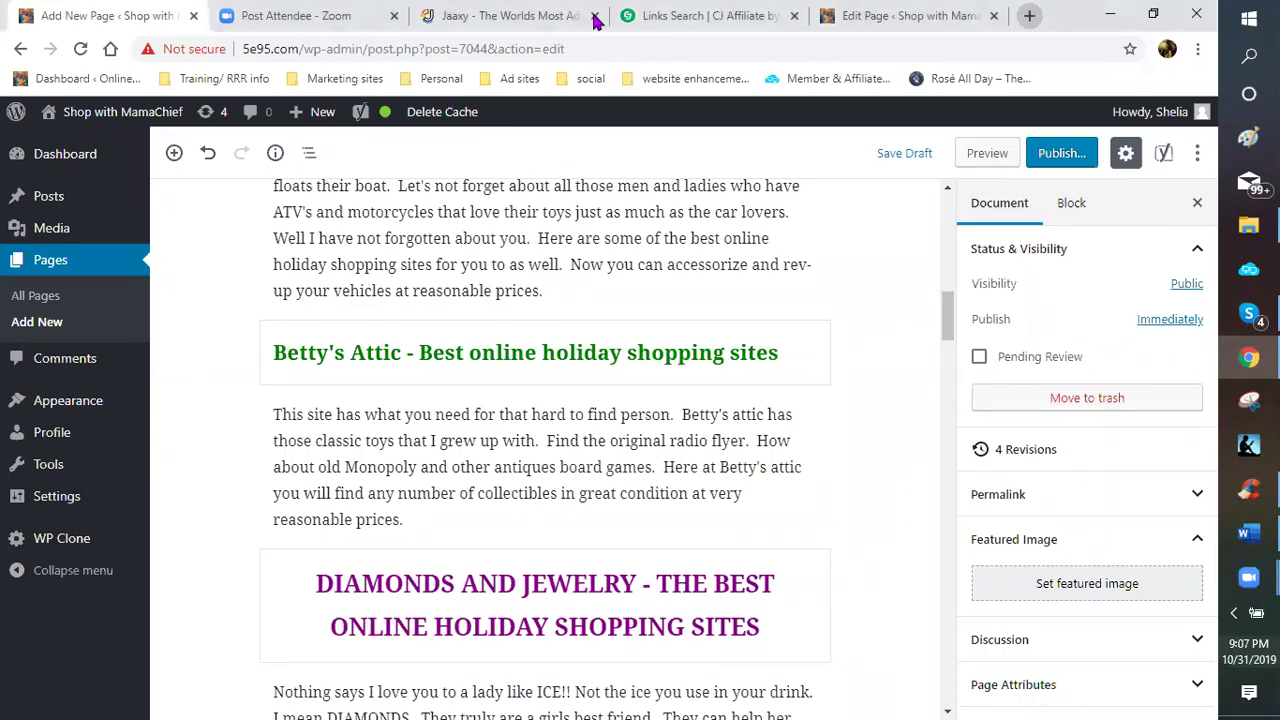
pyautogui.hotkey('ctrl', 't')
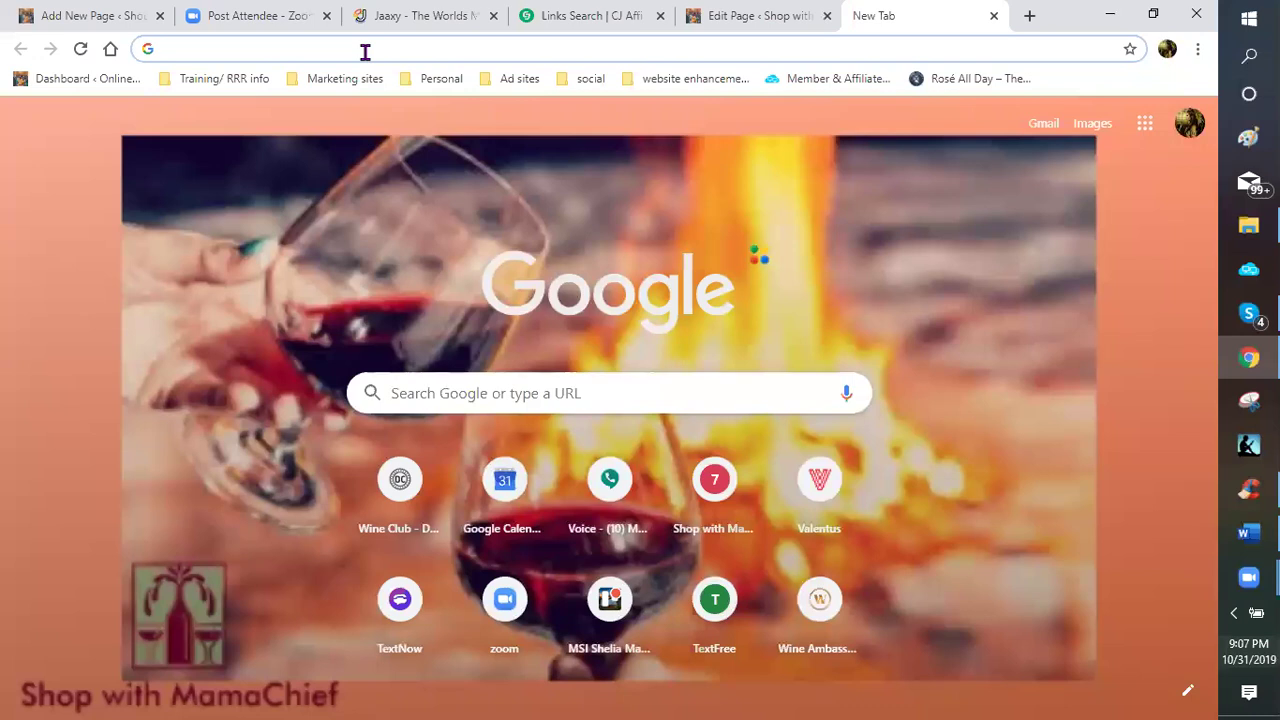
pyautogui.write('h')
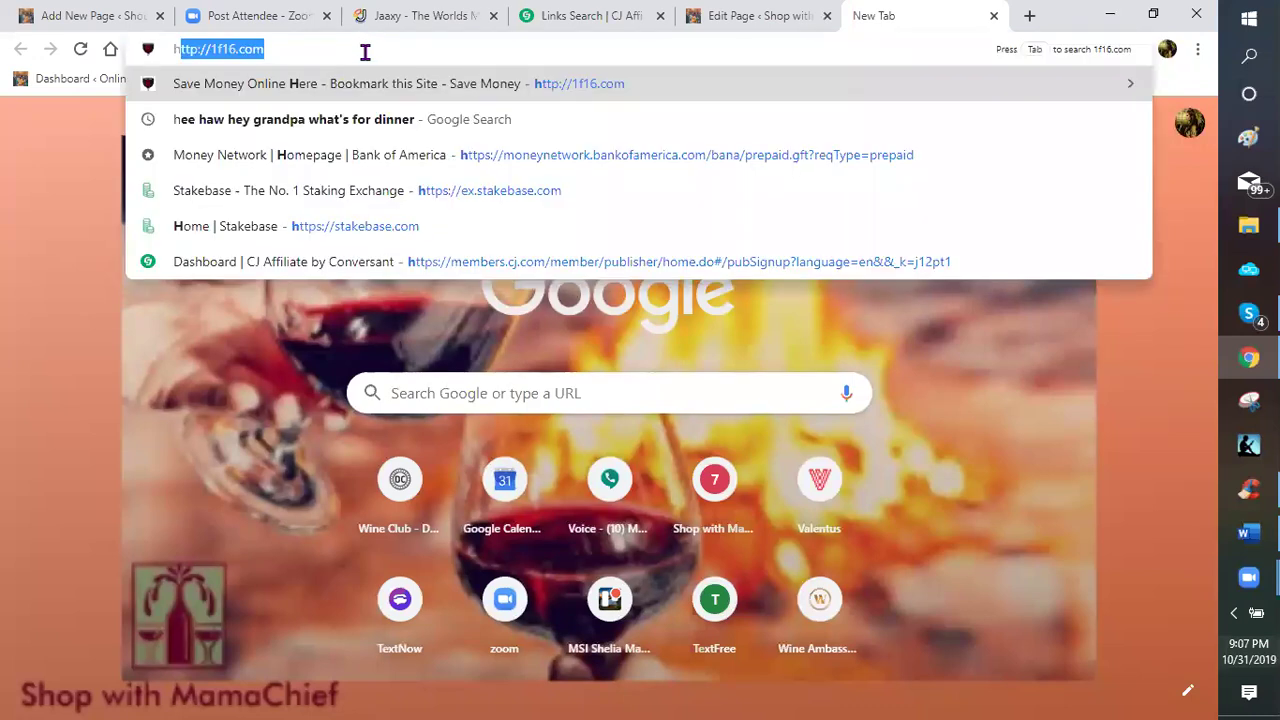
pyautogui.write('oliday ')
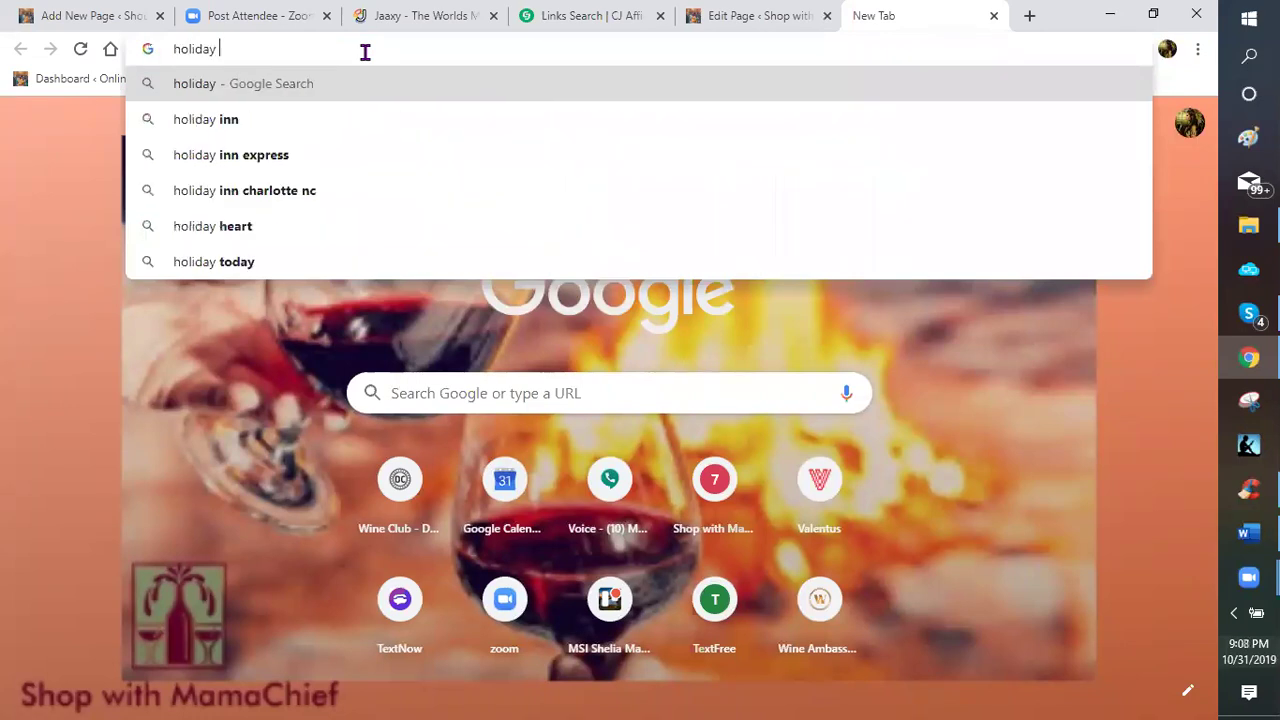
pyautogui.write('pictures')
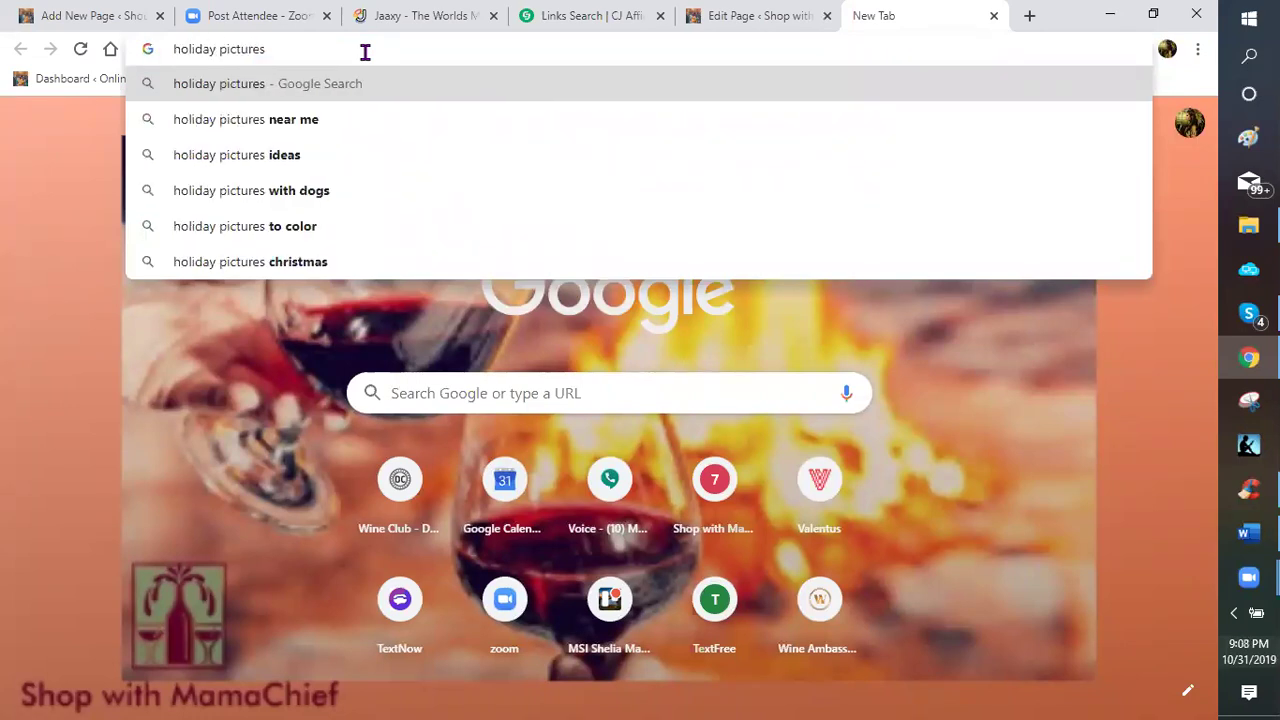
pyautogui.press('Return')
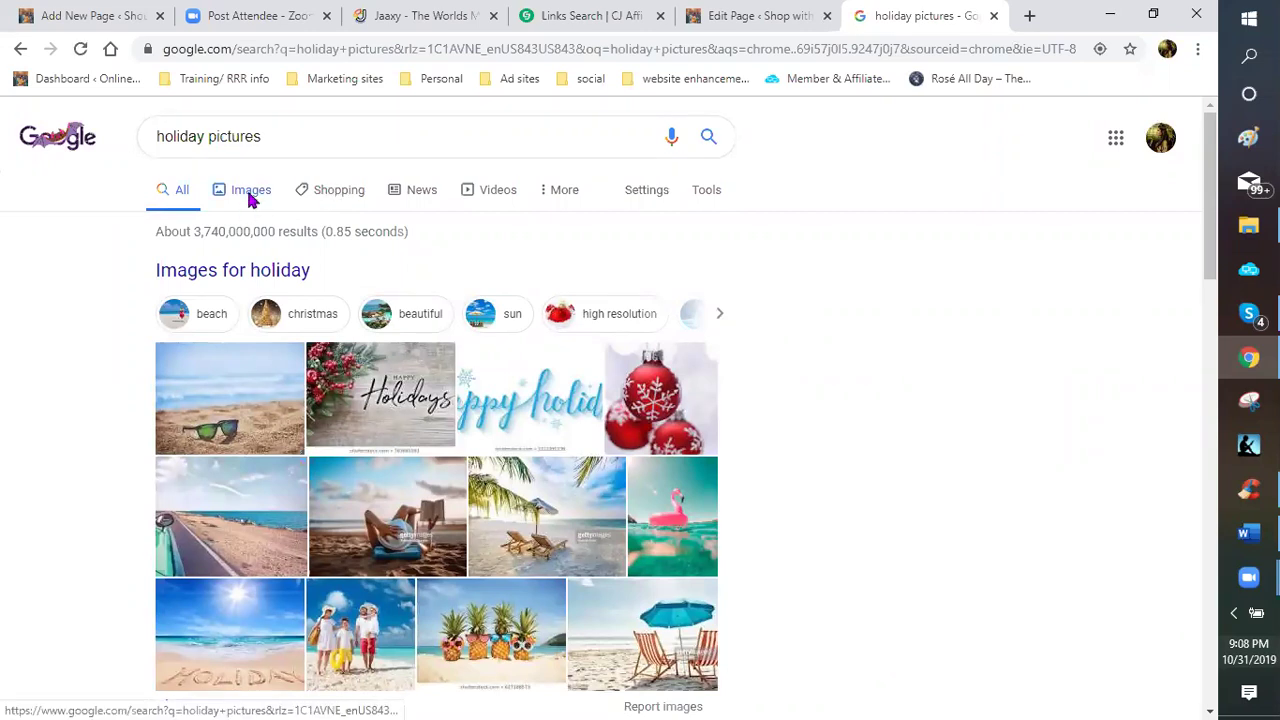
# - Switch the 'holiday pictures' search to Images results and browse the image grid
pyautogui.click(250, 193)
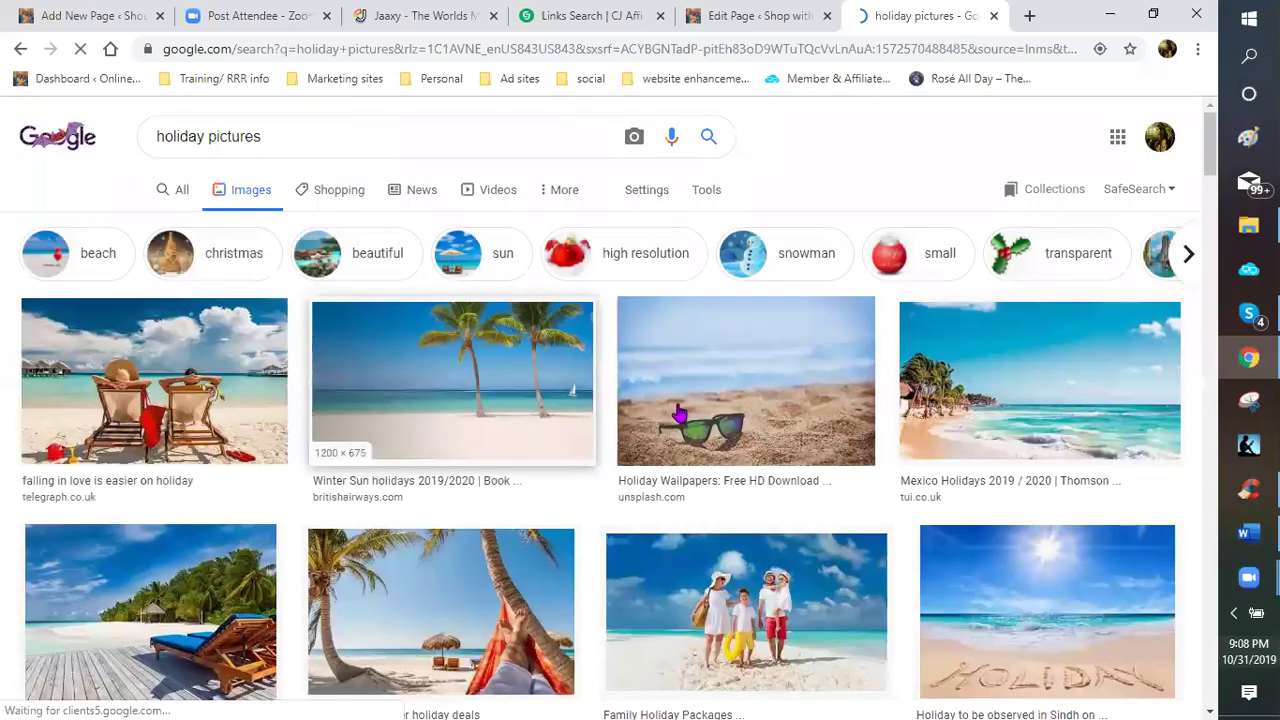
pyautogui.scroll(-1, 650, 408)
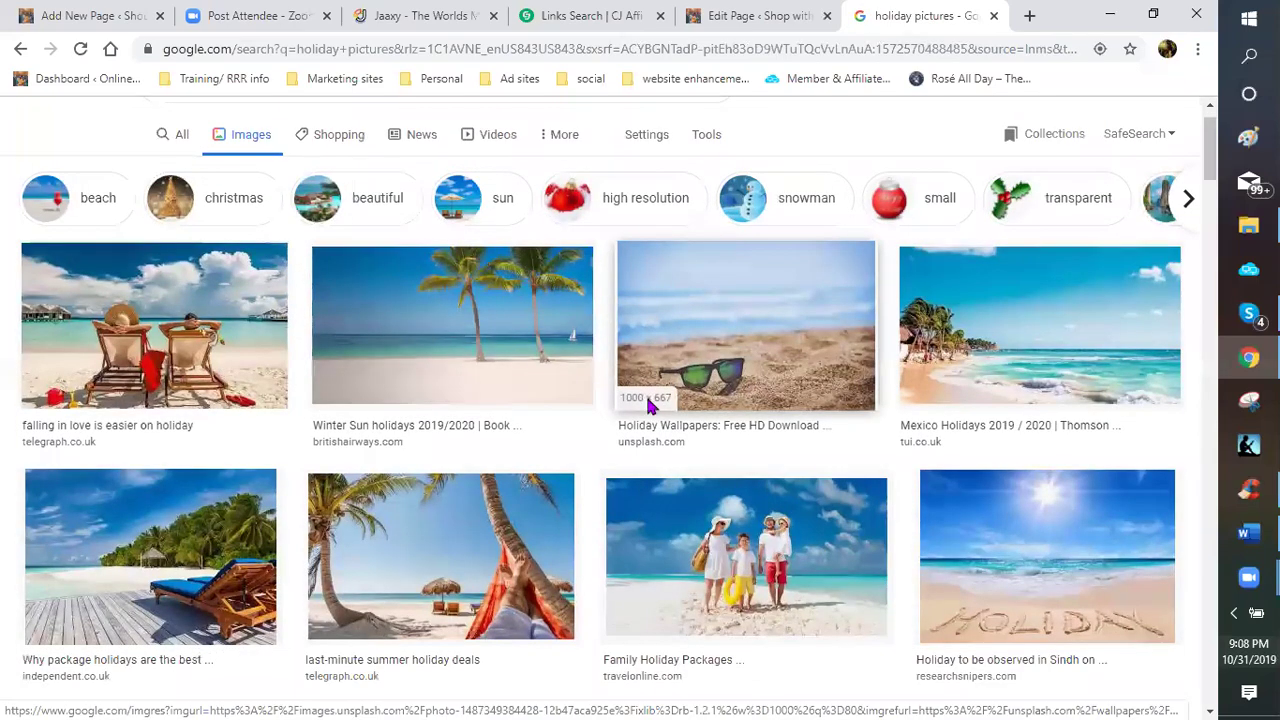
pyautogui.scroll(-2, 647, 400)
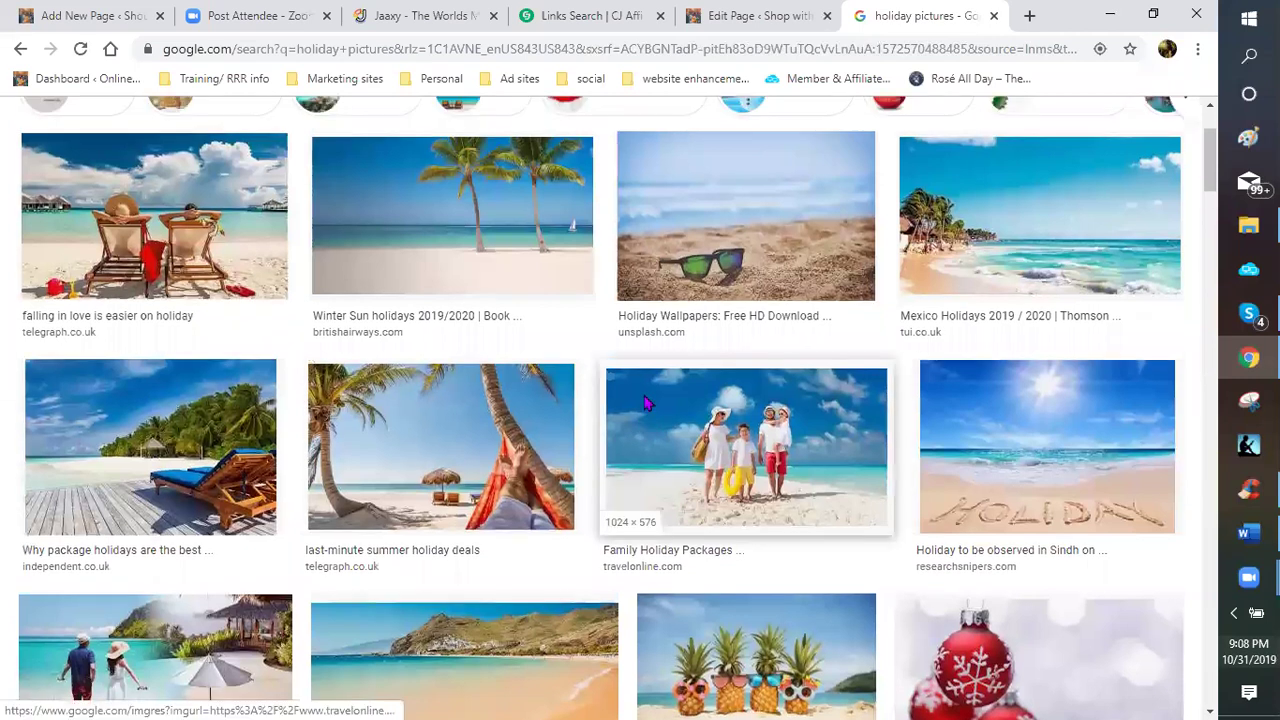
pyautogui.scroll(1, 275, 347)
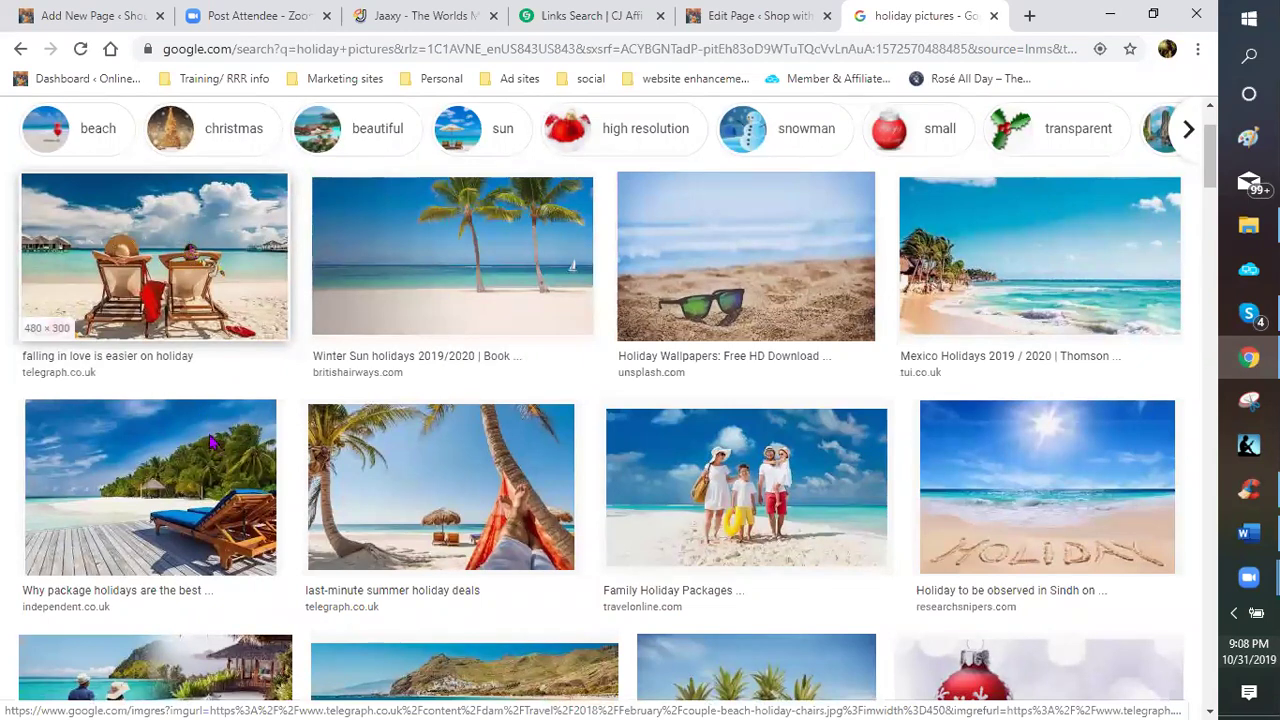
pyautogui.rightClick(188, 243)
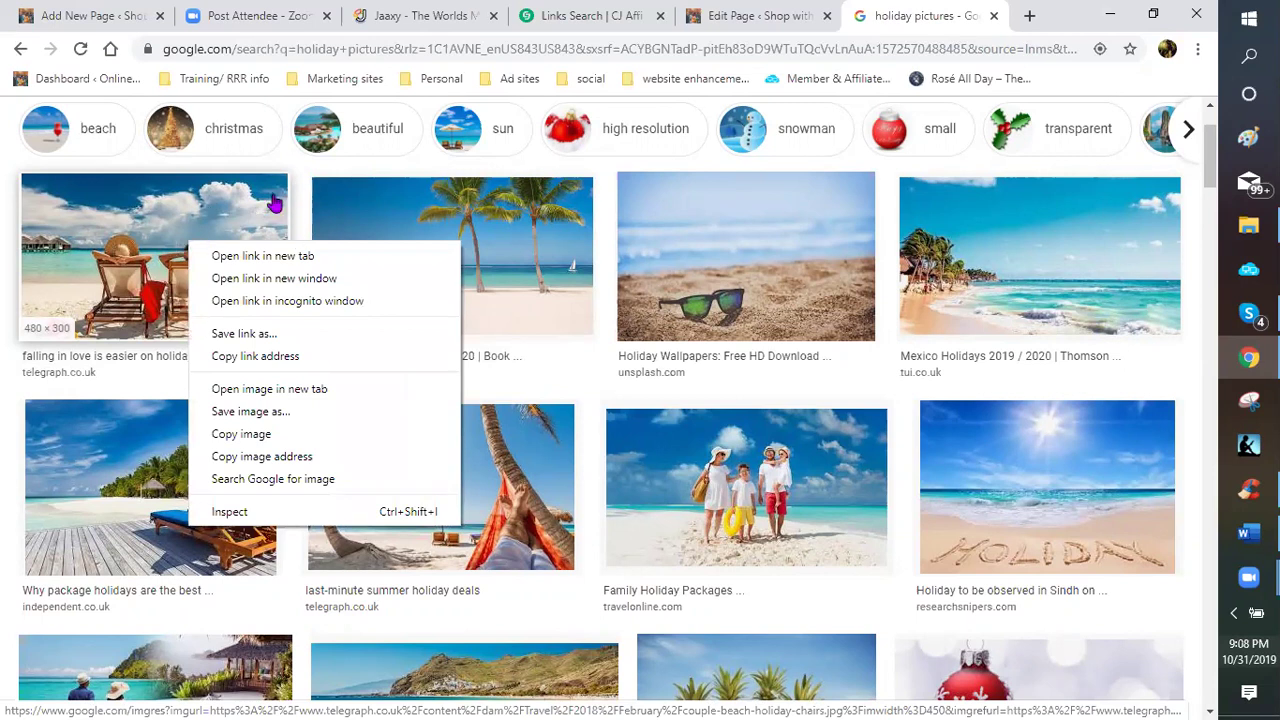
pyautogui.press('Escape')
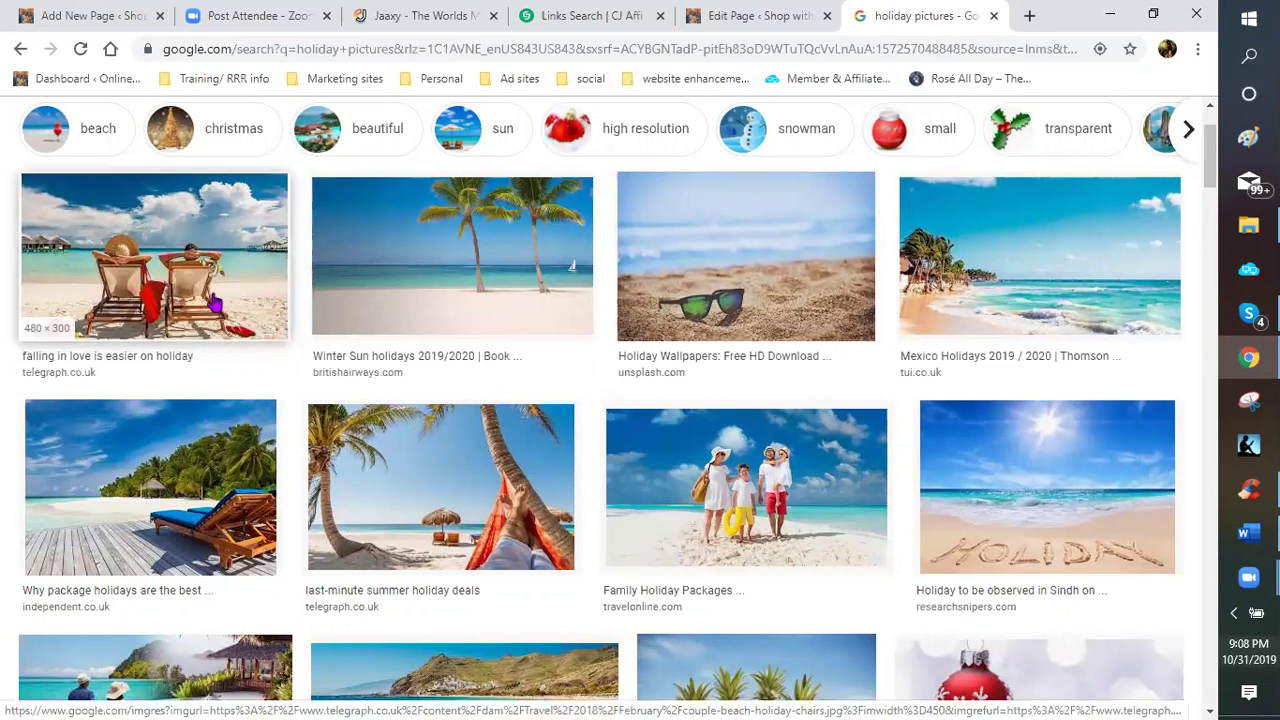
pyautogui.scroll(-1, 175, 381)
pyautogui.scroll(-1, 175, 381)
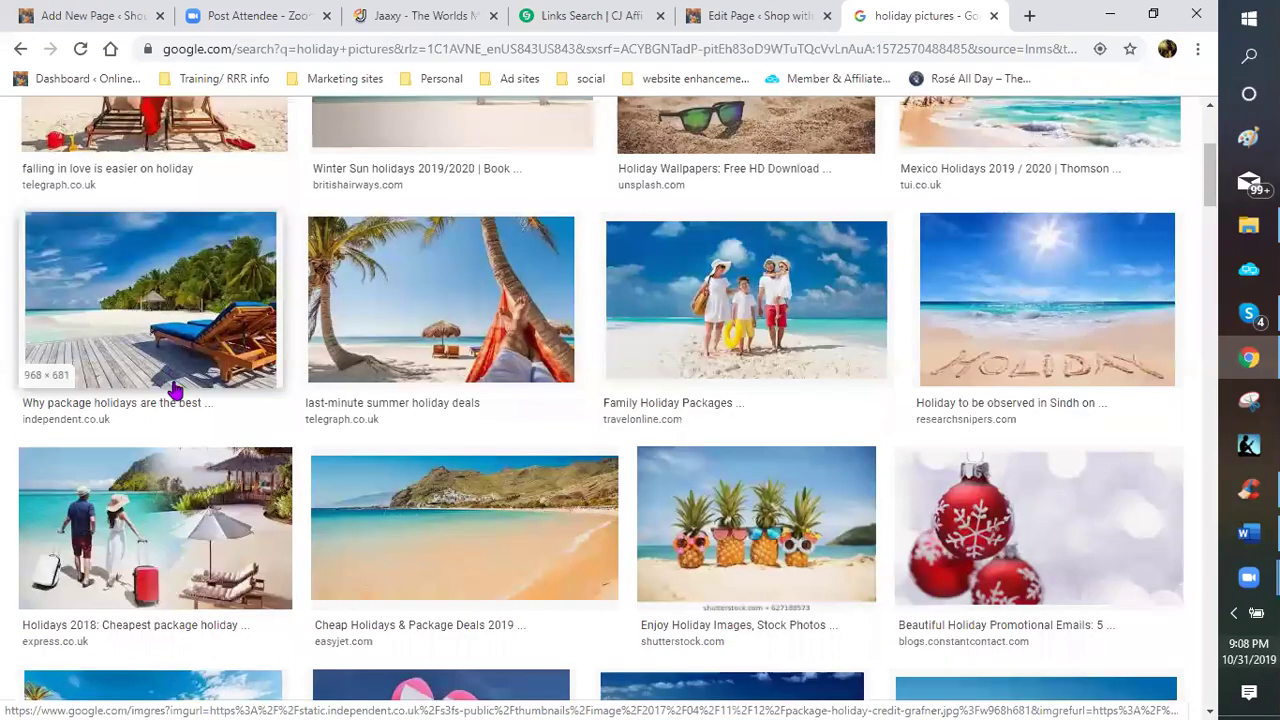
pyautogui.scroll(-1, 173, 385)
pyautogui.scroll(-1, 168, 380)
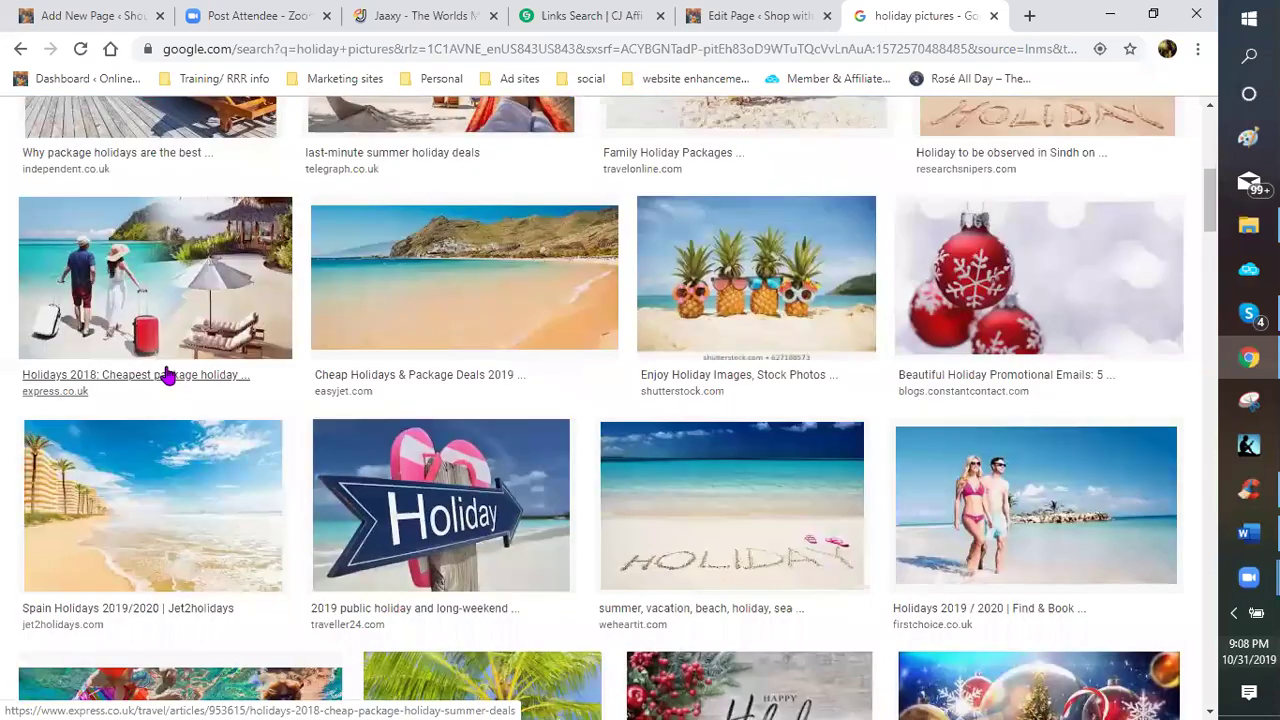
pyautogui.scroll(1, 168, 380)
pyautogui.scroll(1, 178, 265)
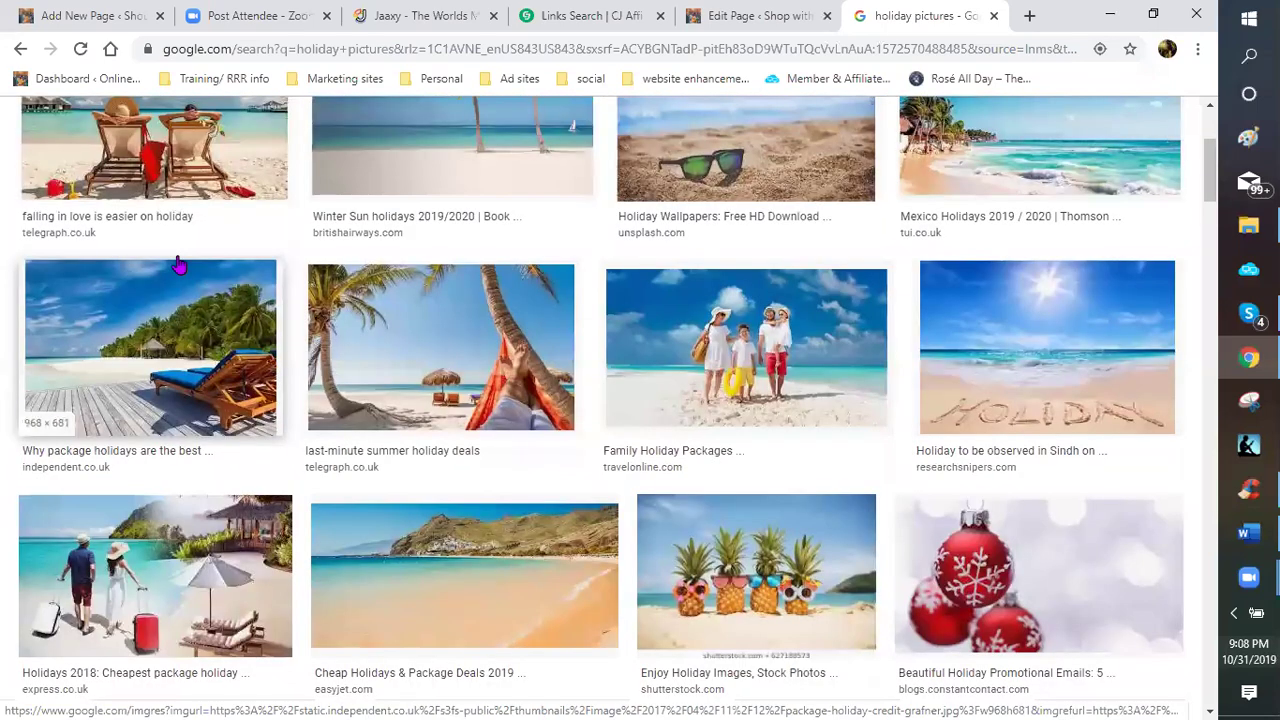
pyautogui.scroll(1, 178, 265)
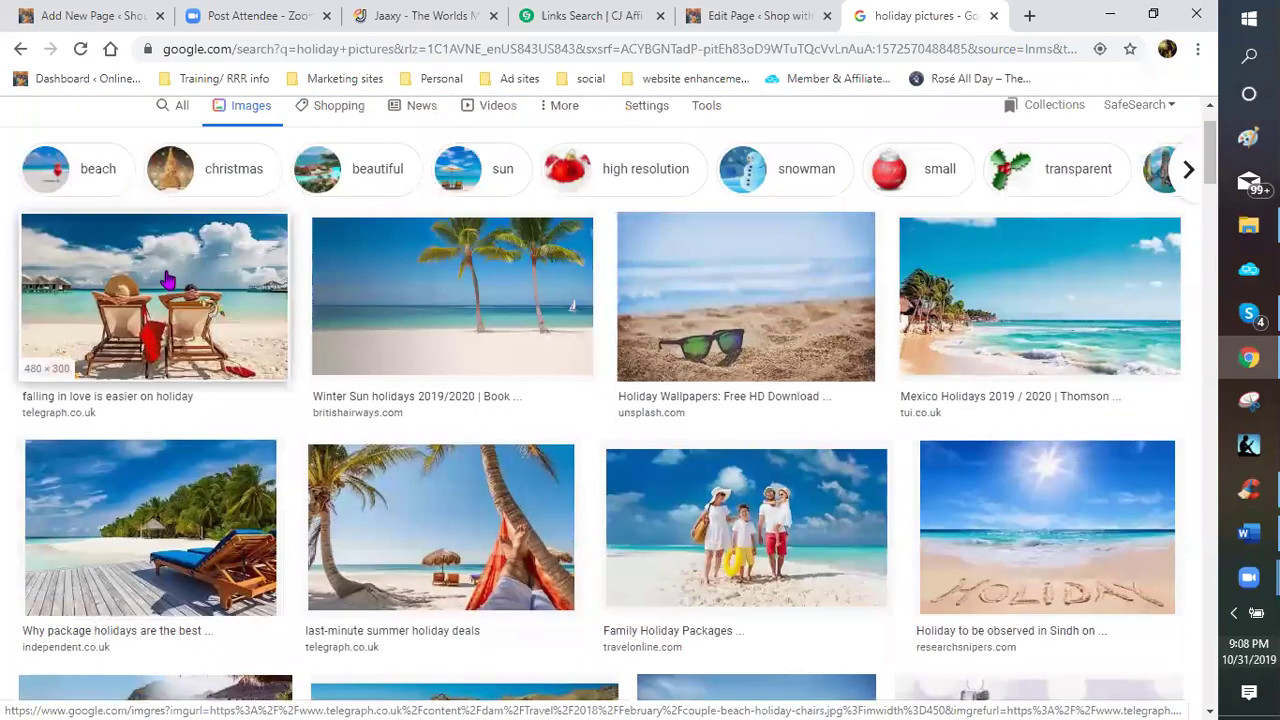
pyautogui.scroll(1, 168, 281)
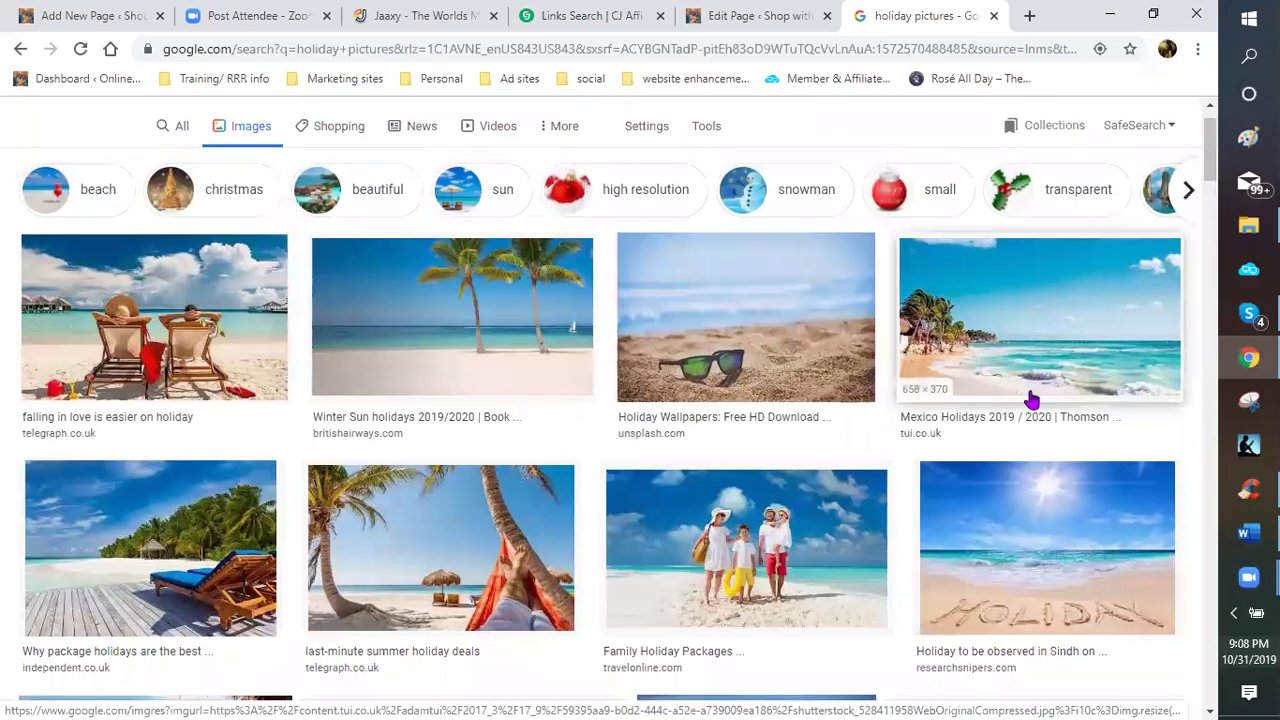
pyautogui.scroll(-2, 809, 304)
pyautogui.scroll(-1, 600, 295)
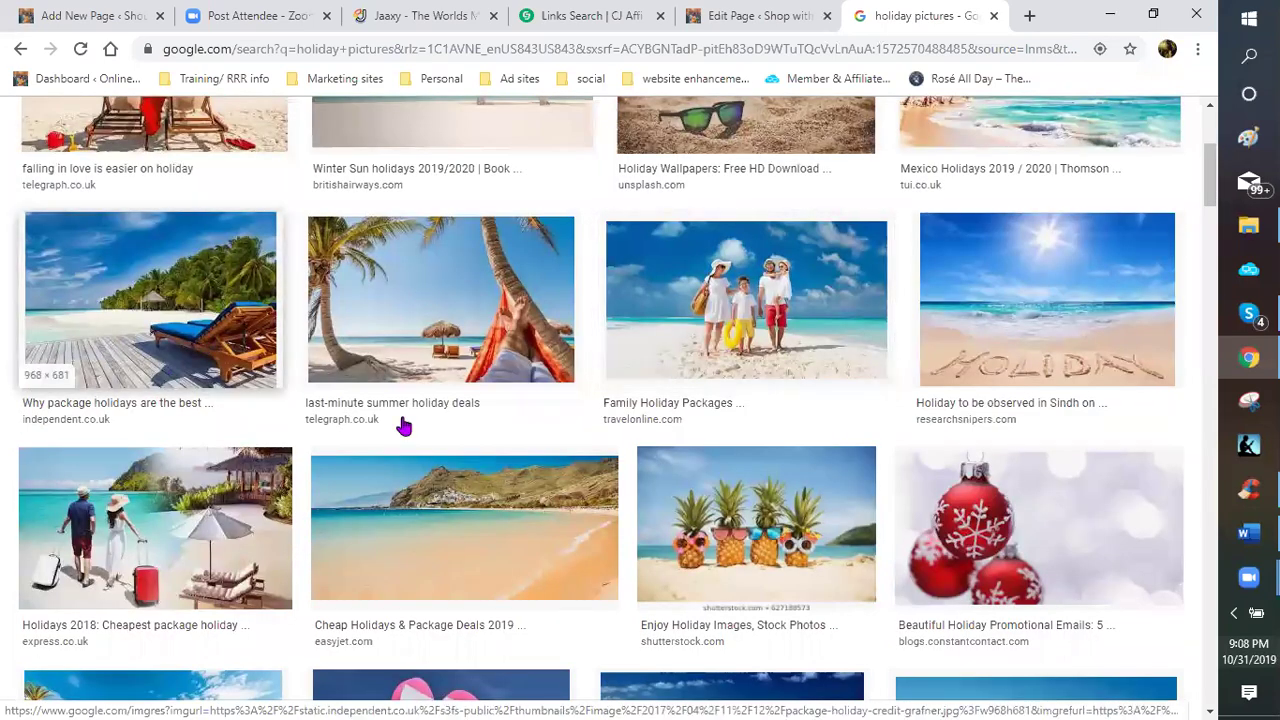
pyautogui.scroll(-1, 956, 510)
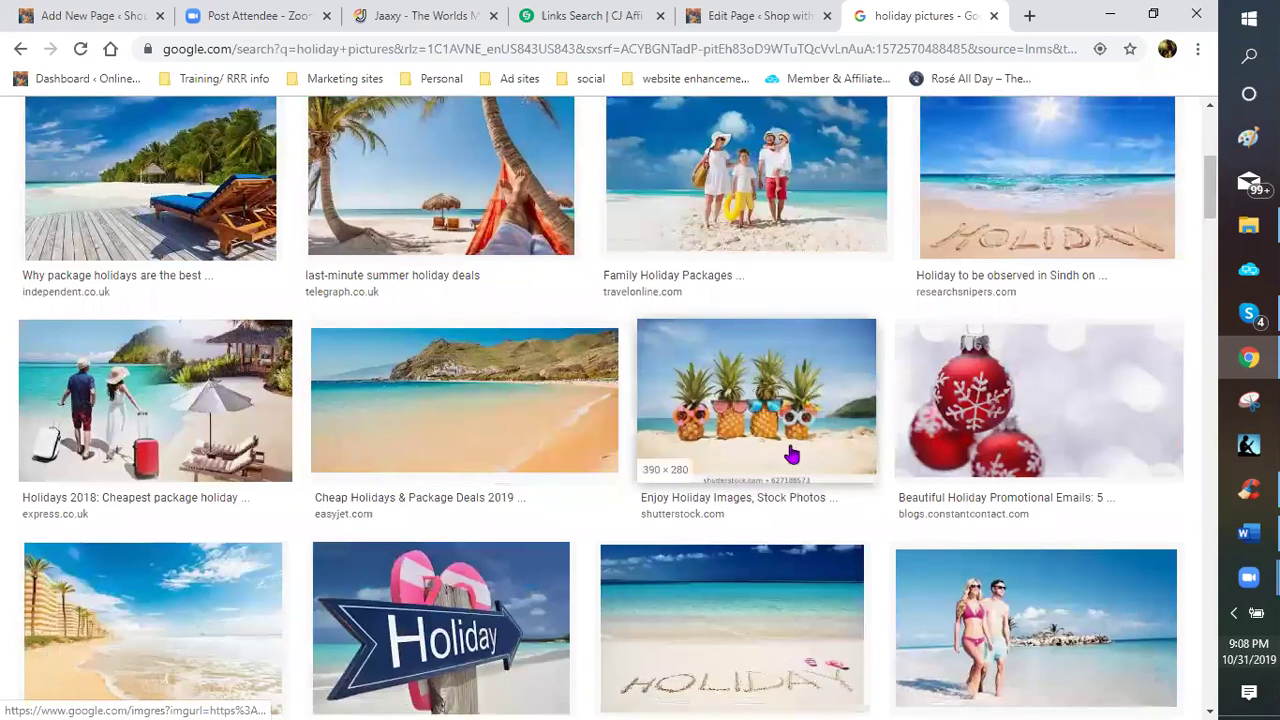
pyautogui.scroll(-2, 791, 451)
pyautogui.scroll(-1, 786, 450)
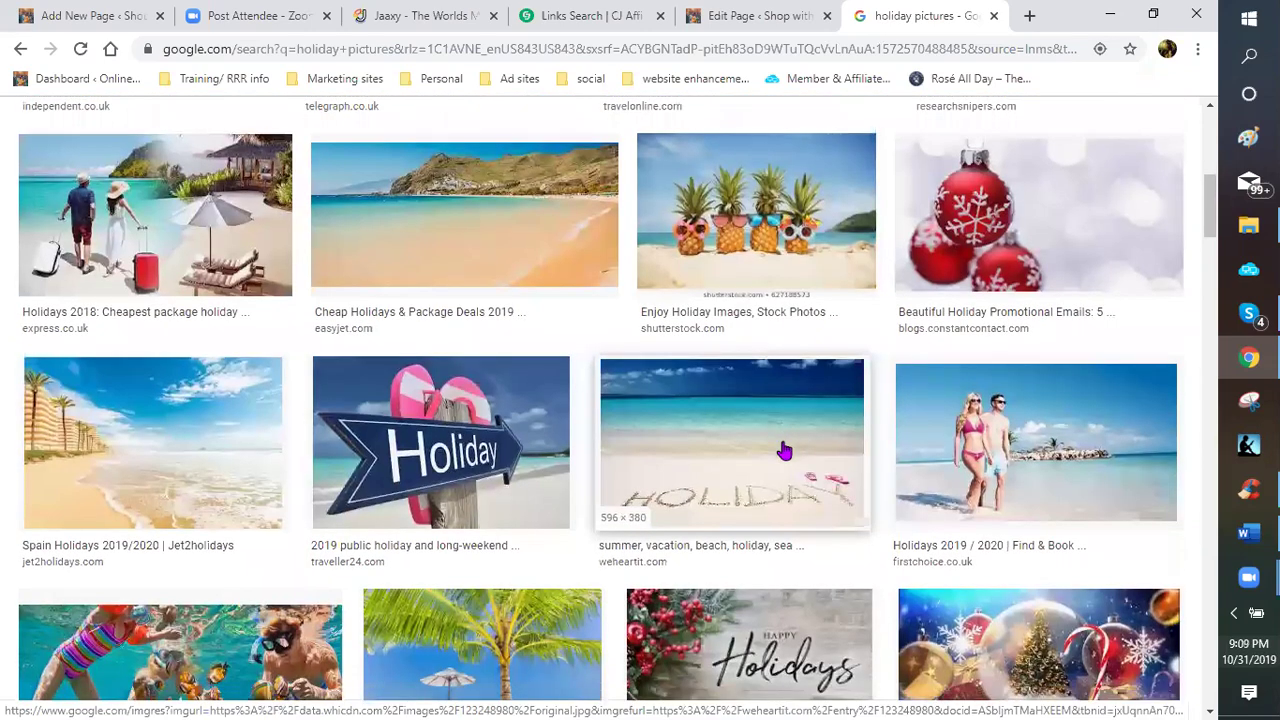
pyautogui.scroll(-2, 760, 435)
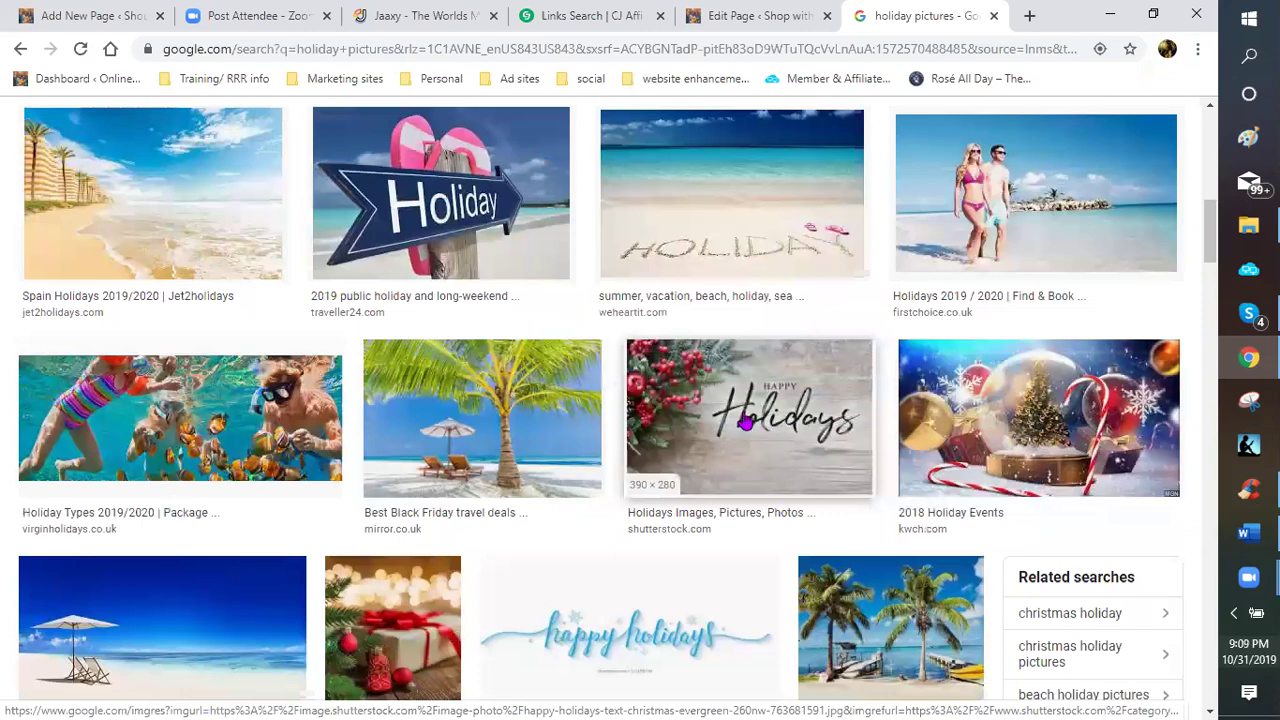
pyautogui.scroll(1, 738, 418)
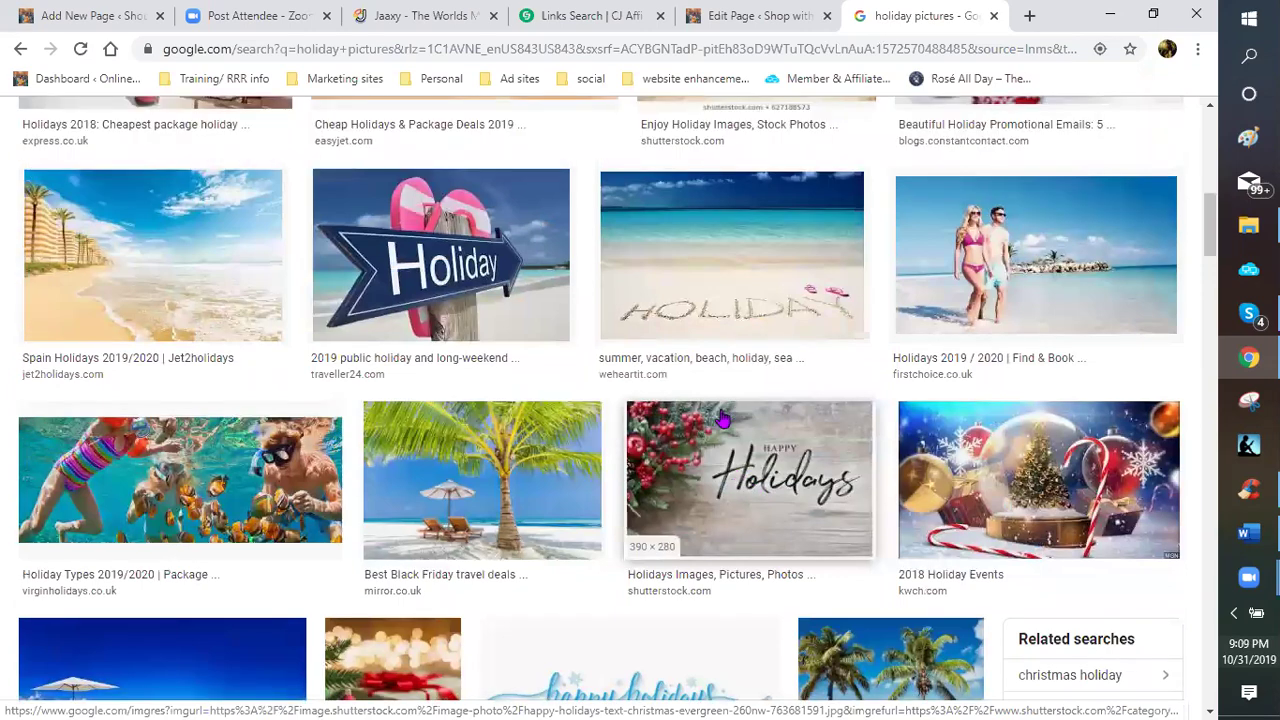
pyautogui.scroll(-1, 720, 415)
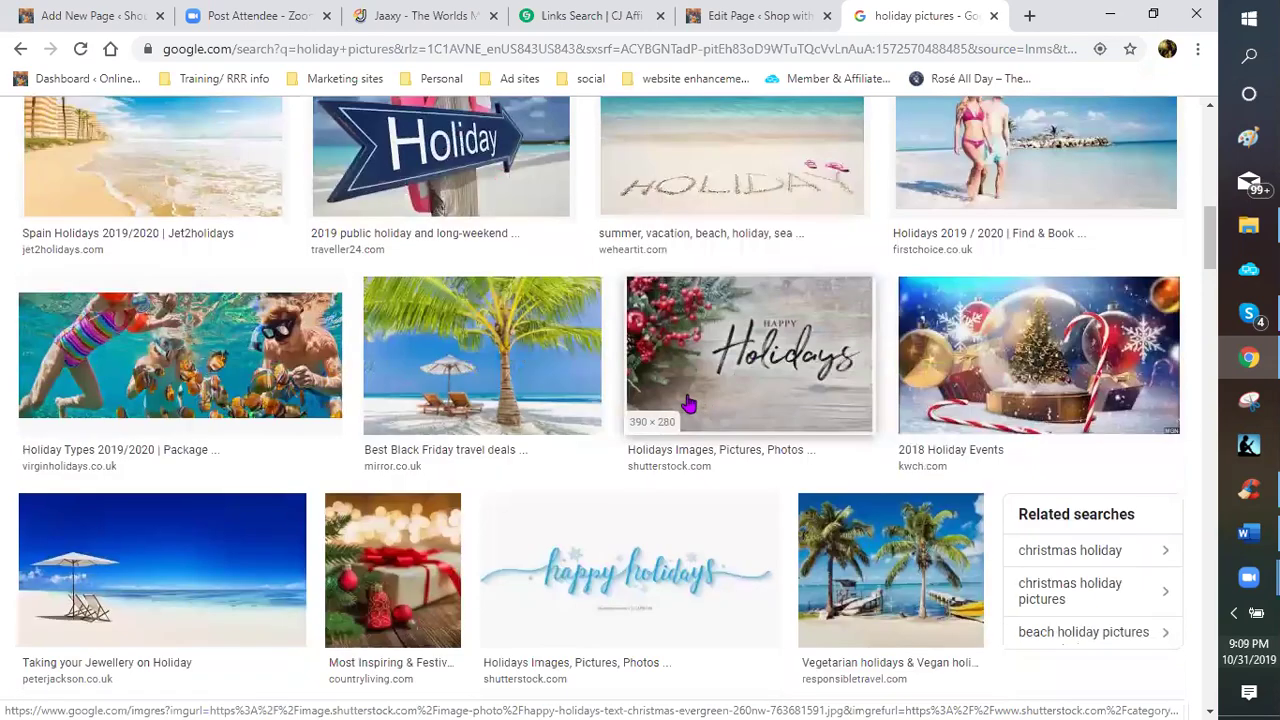
pyautogui.scroll(-1, 688, 406)
pyautogui.scroll(1, 686, 403)
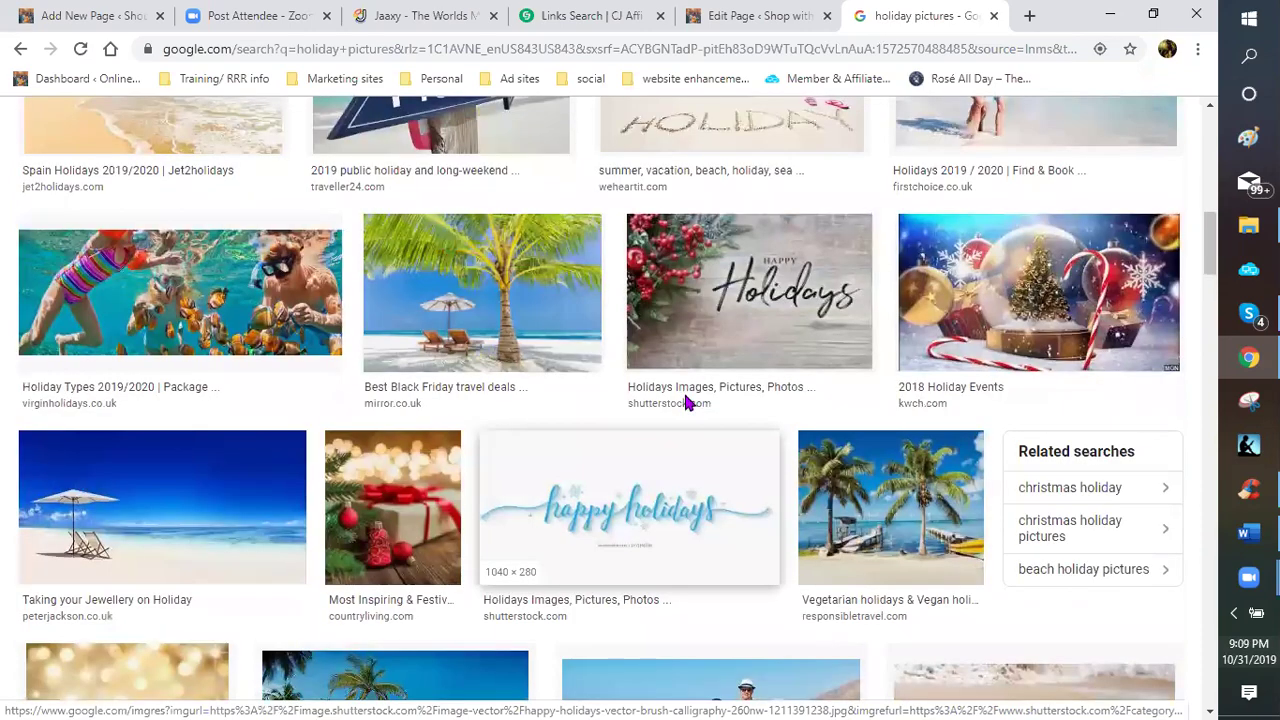
pyautogui.scroll(2, 686, 403)
pyautogui.scroll(5, 410, 377)
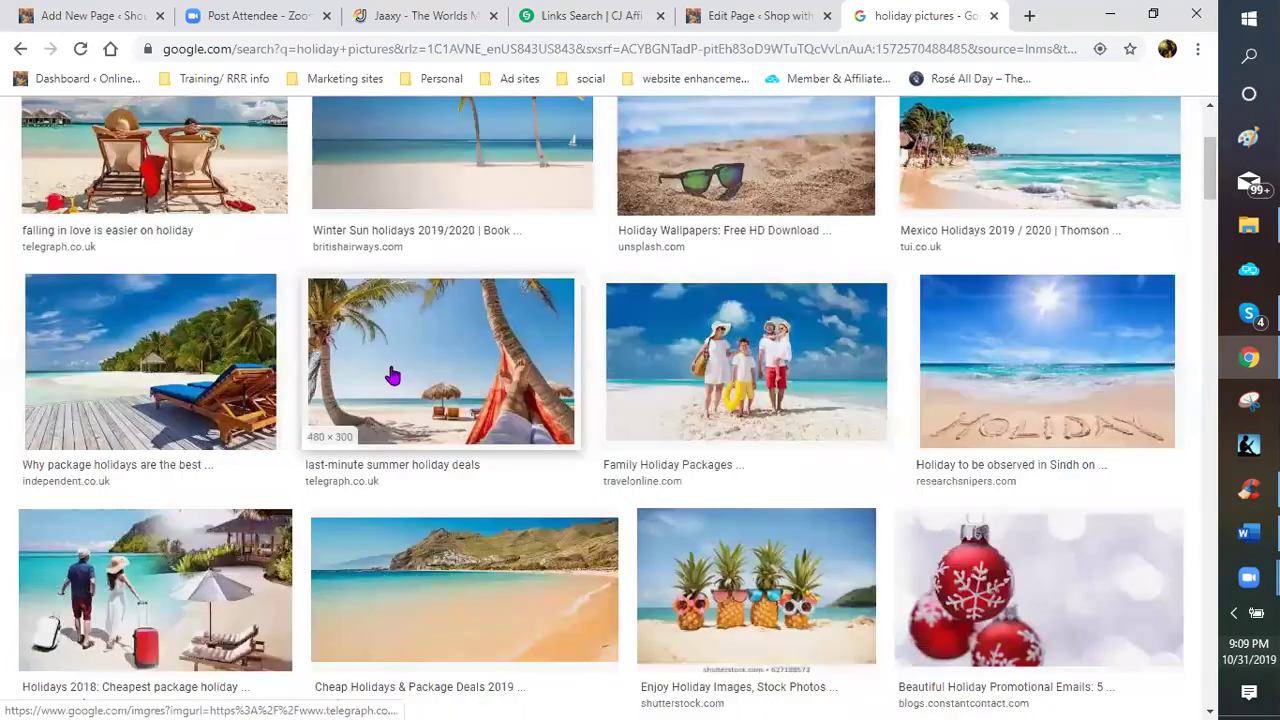
pyautogui.scroll(3, 131, 371)
# - Start Save image as for the first beach photo, pointing the dialog at 'blogging pictures'
pyautogui.rightClick(130, 360)
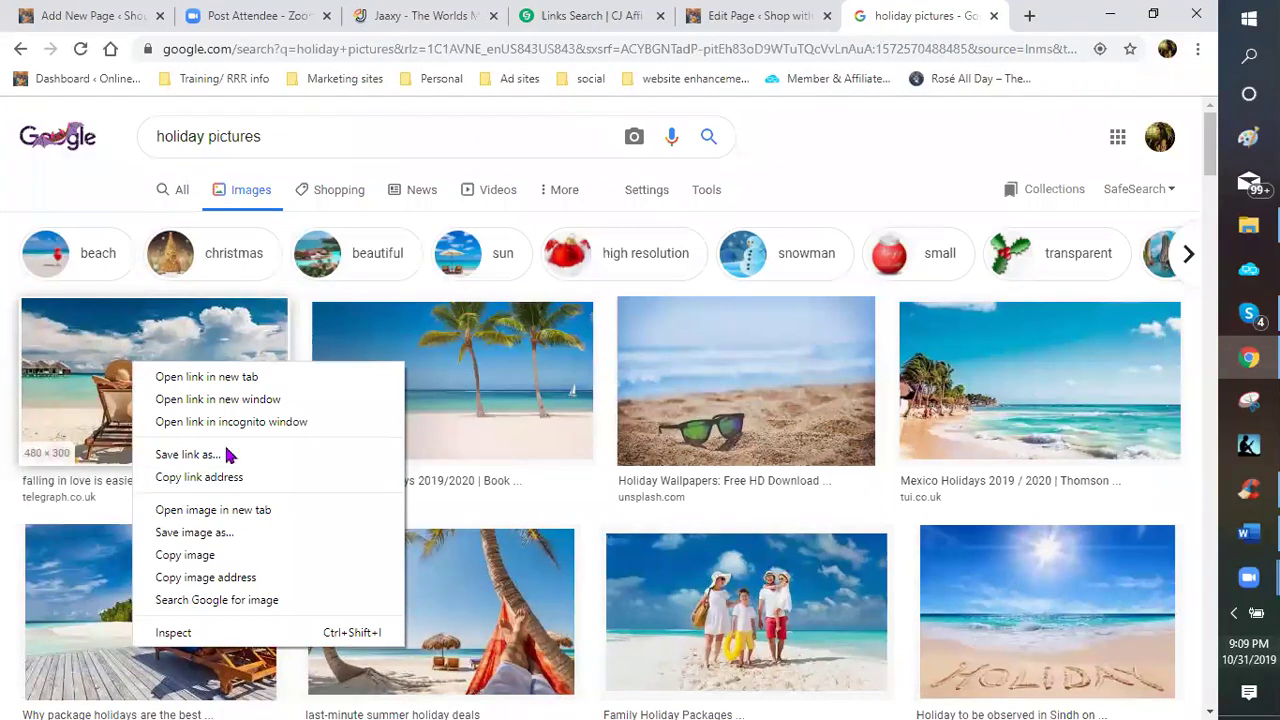
pyautogui.click(190, 533)
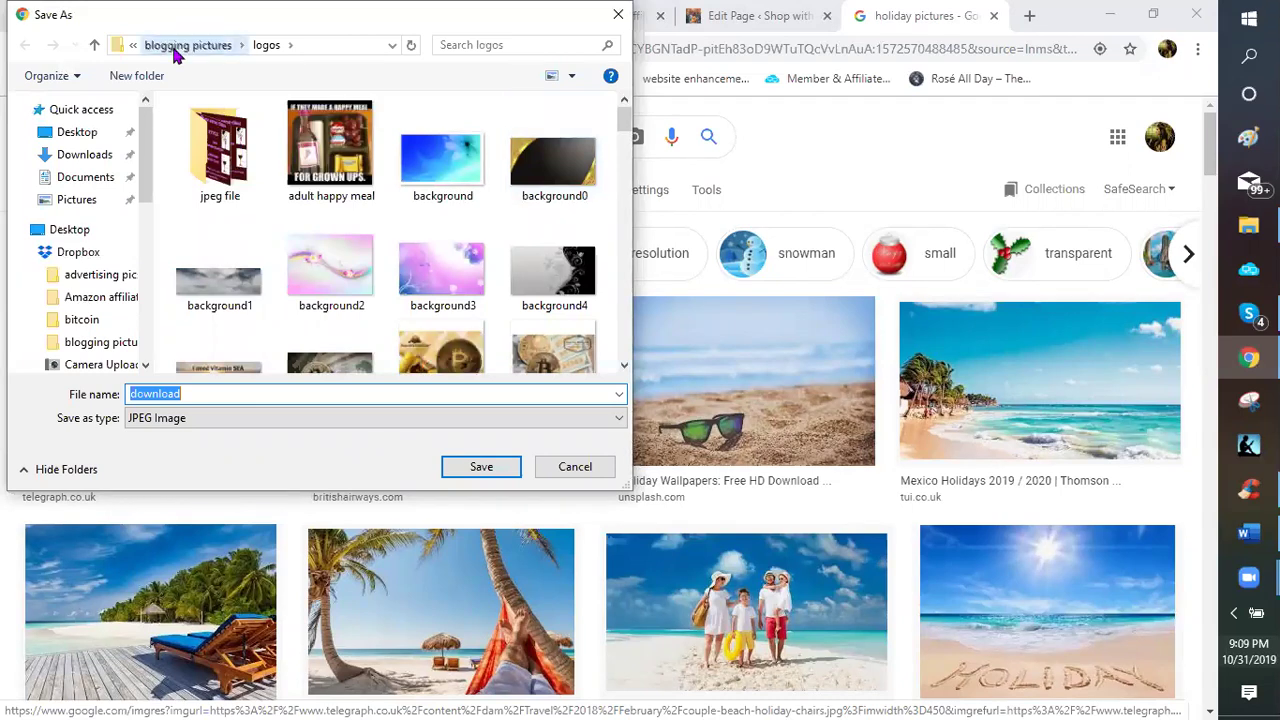
pyautogui.click(175, 47)
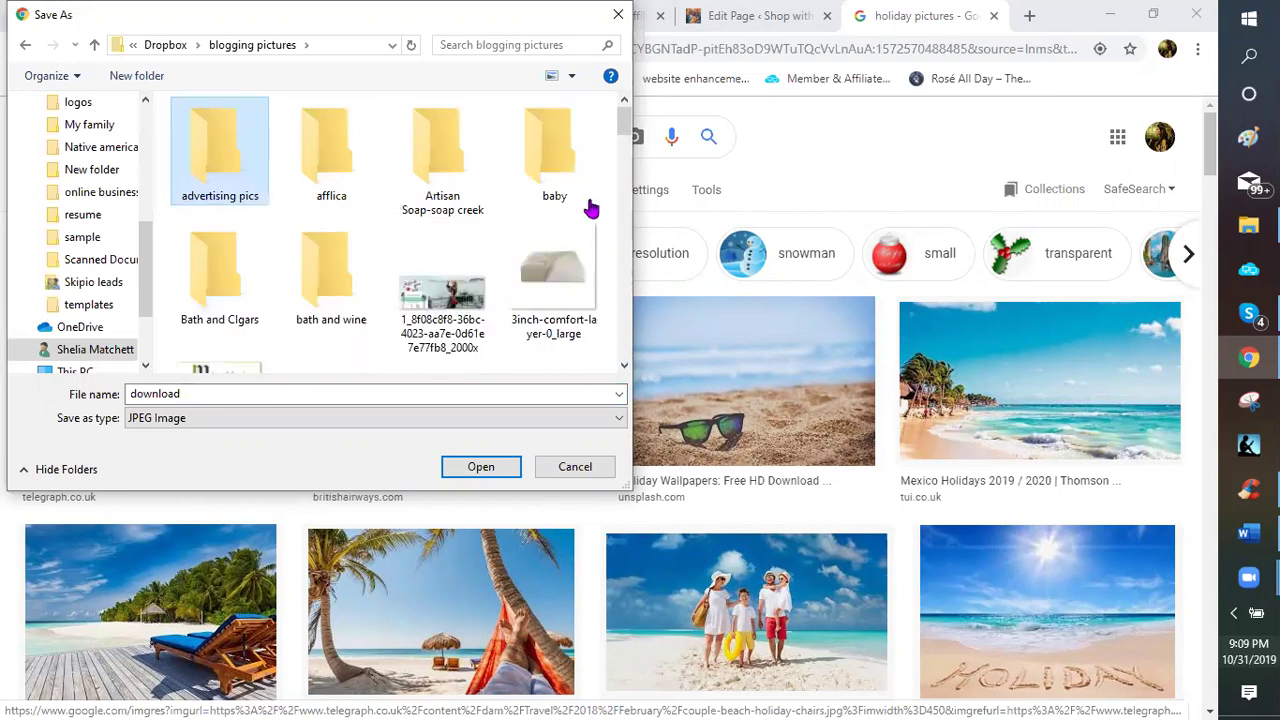
# - Save the beach photo as 'christmas vacation beach' inside the christmas ideas folder
pyautogui.scroll(-1, 591, 207)
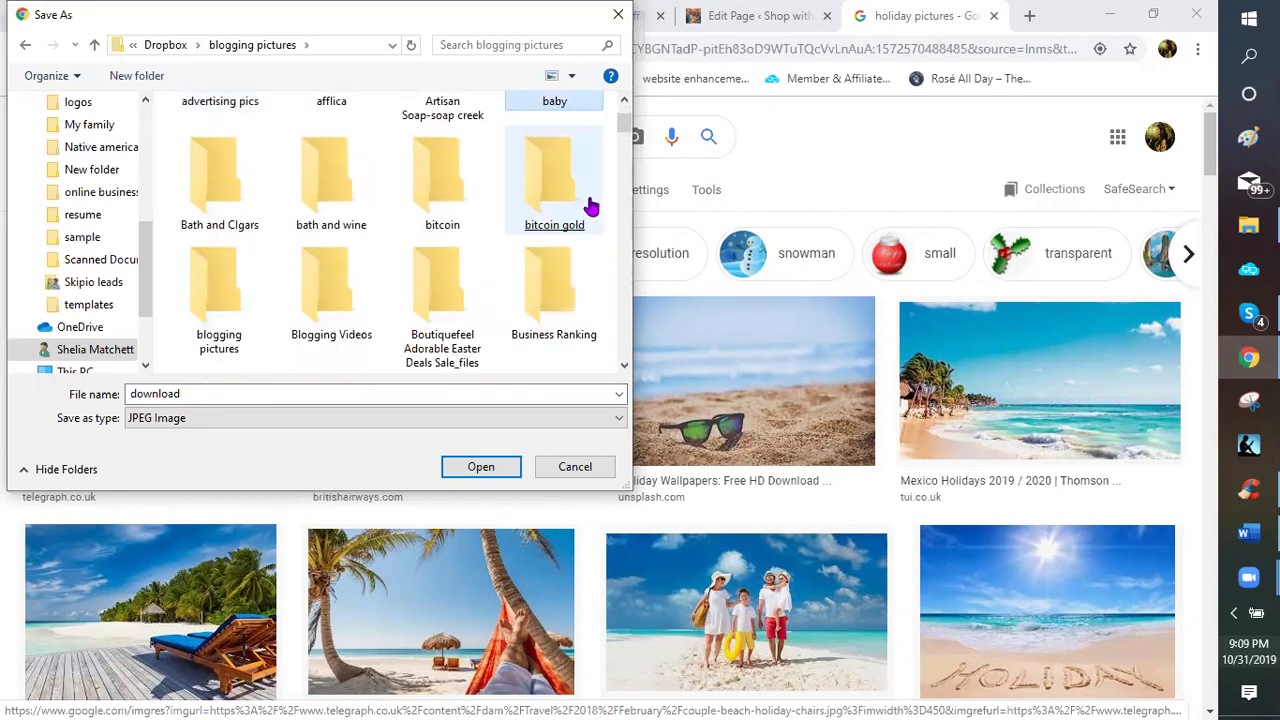
pyautogui.scroll(-1, 591, 207)
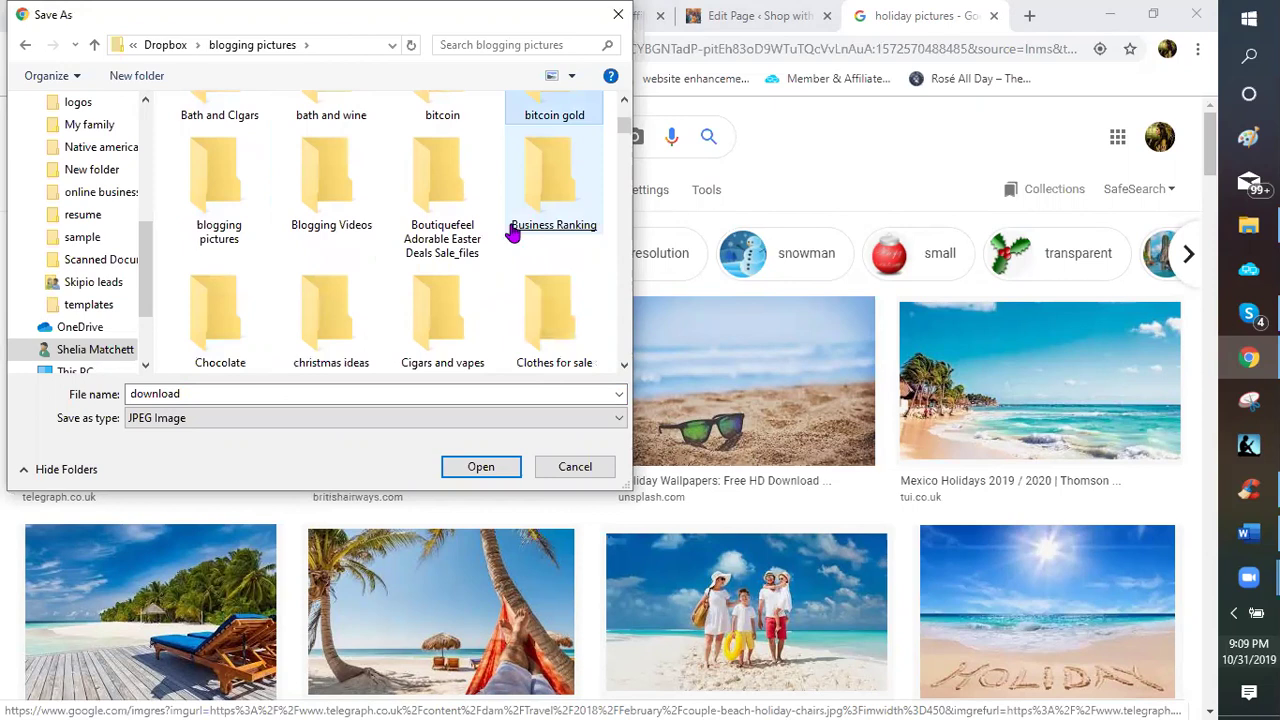
pyautogui.scroll(-1, 300, 195)
pyautogui.click(314, 200)
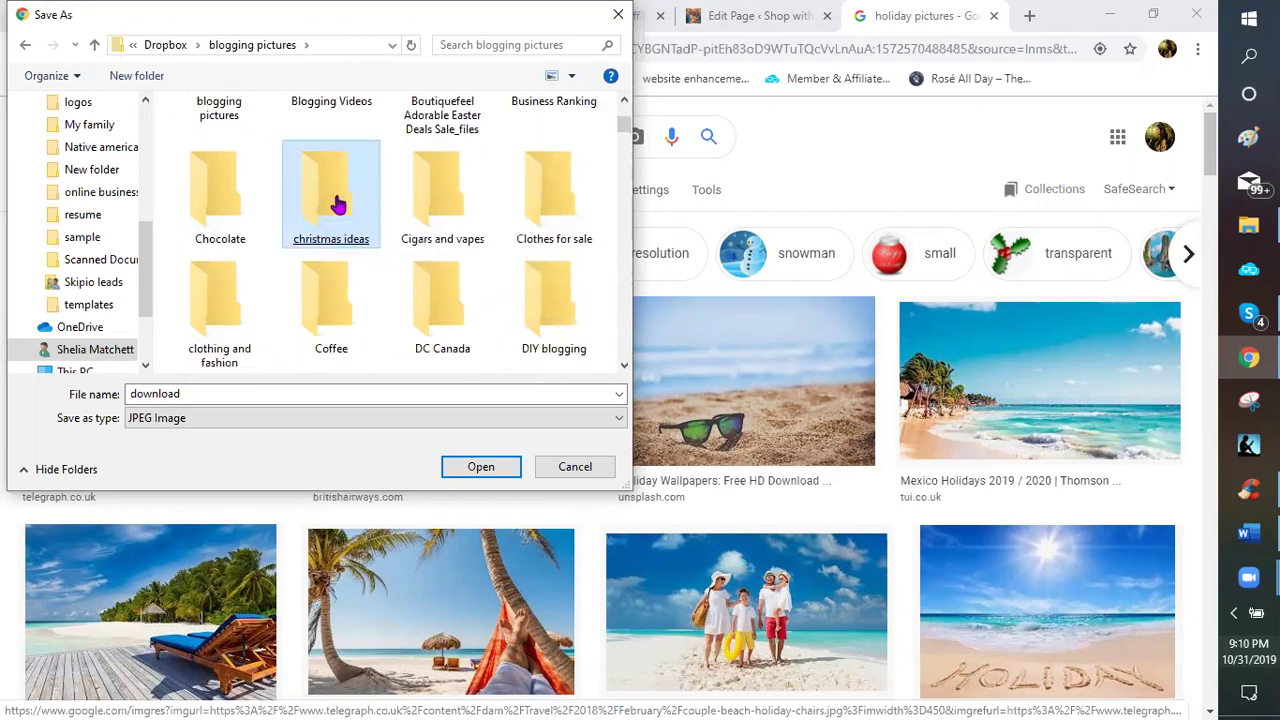
pyautogui.doubleClick(338, 204)
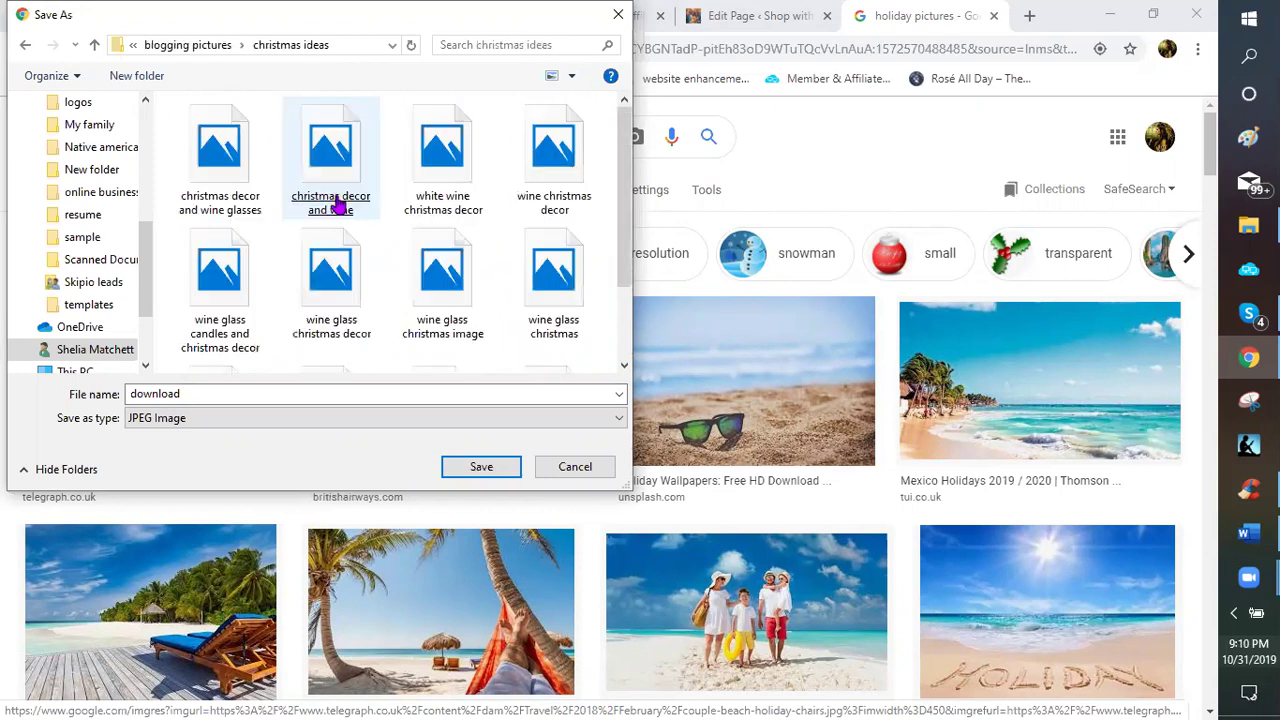
pyautogui.doubleClick(226, 394)
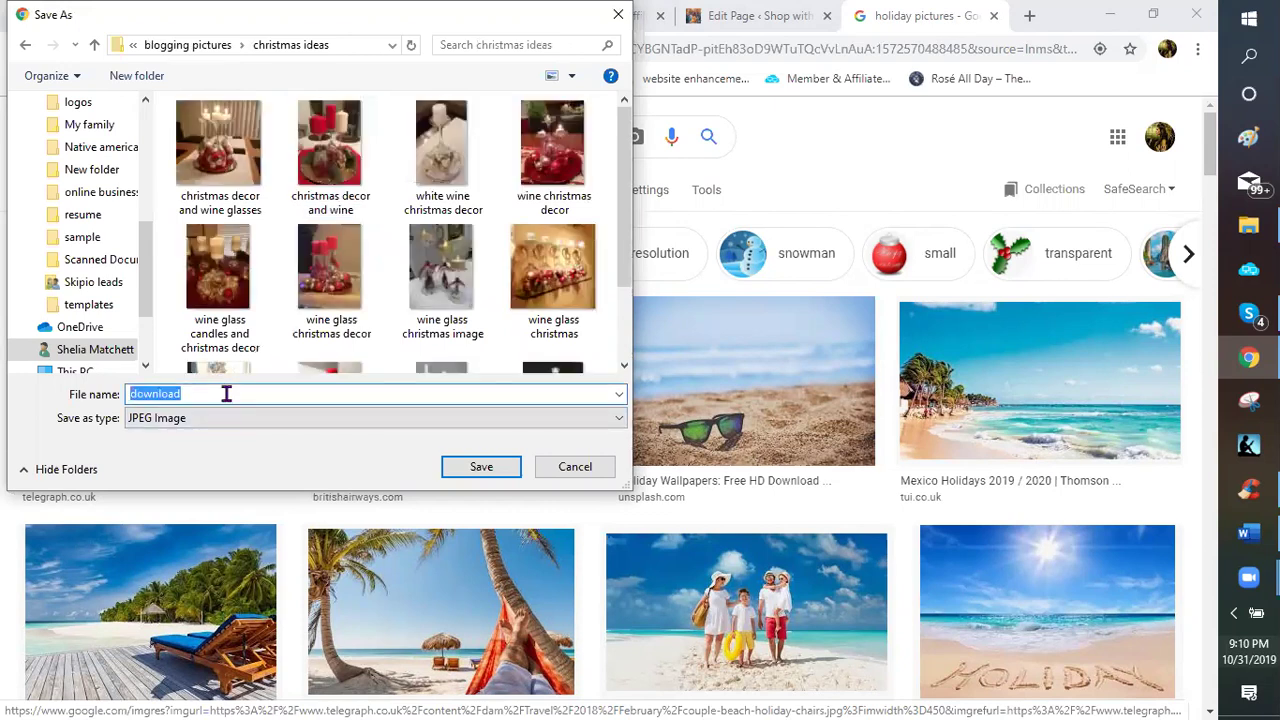
pyautogui.write('christmas')
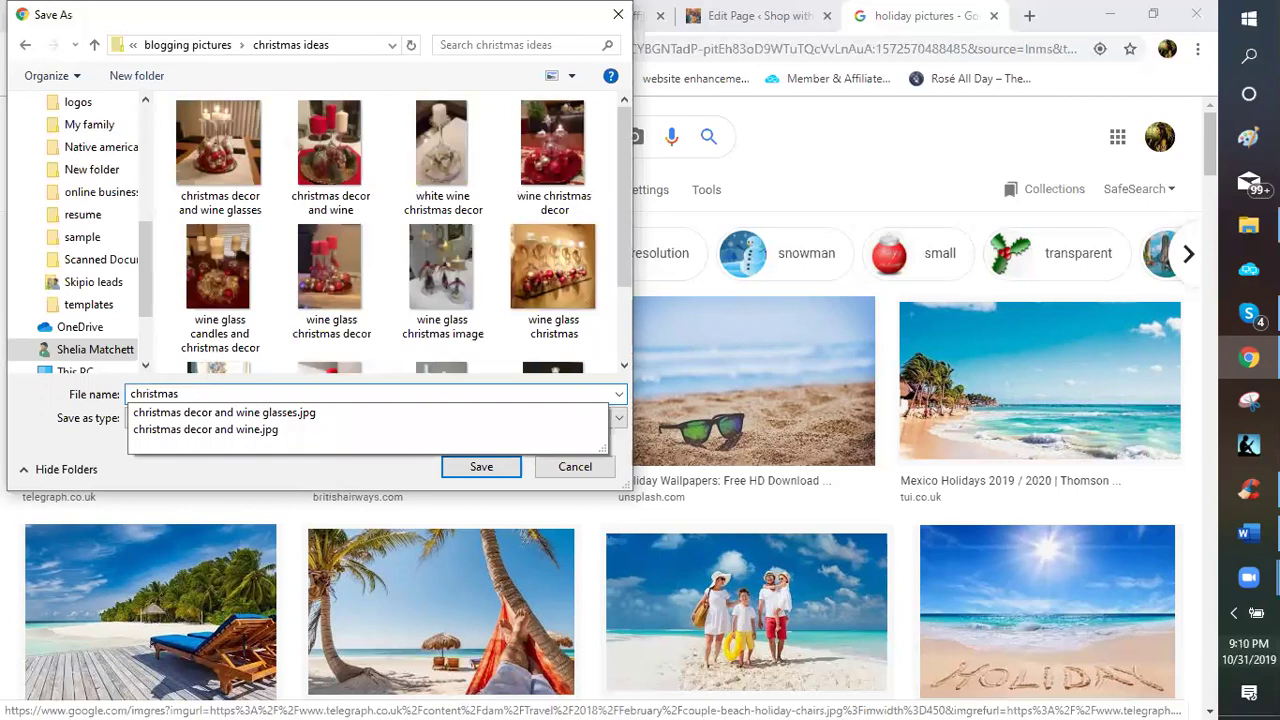
pyautogui.write('va')
pyautogui.write('ctio')
pyautogui.press('BackSpace')
pyautogui.press('BackSpace')
pyautogui.press('BackSpace')
pyautogui.write('a')
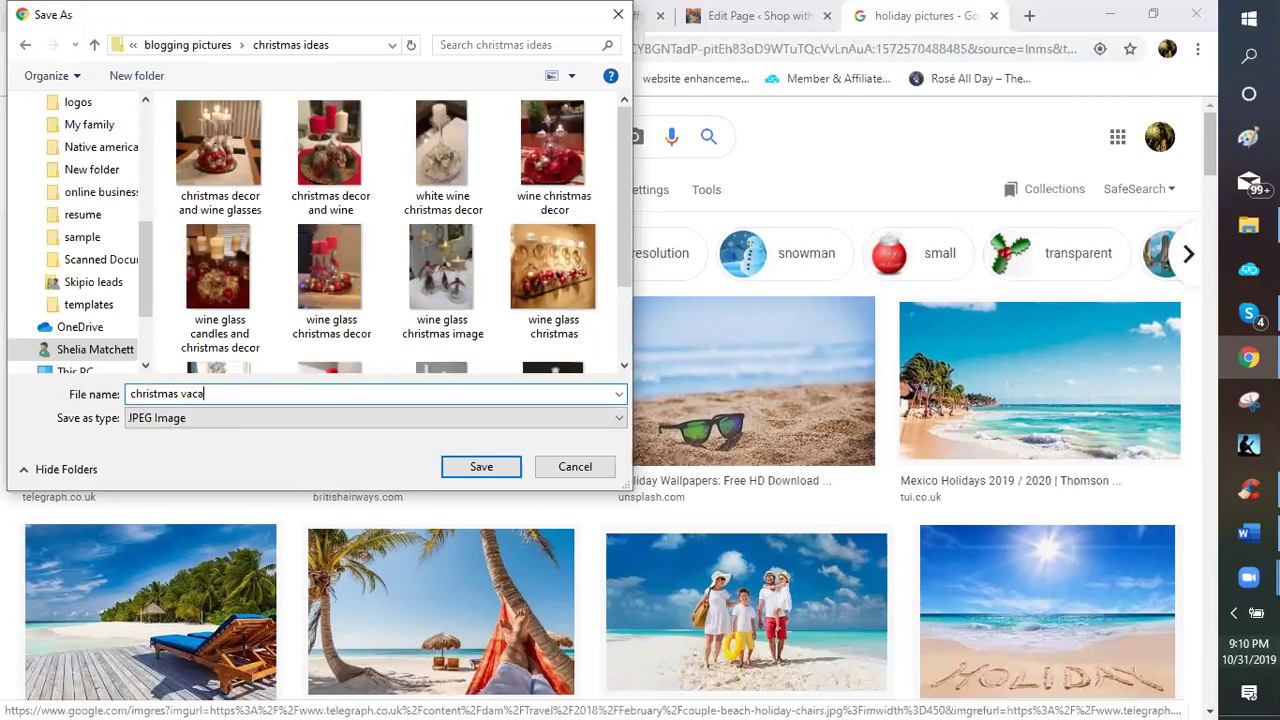
pyautogui.write('tion bea')
pyautogui.press('Return')
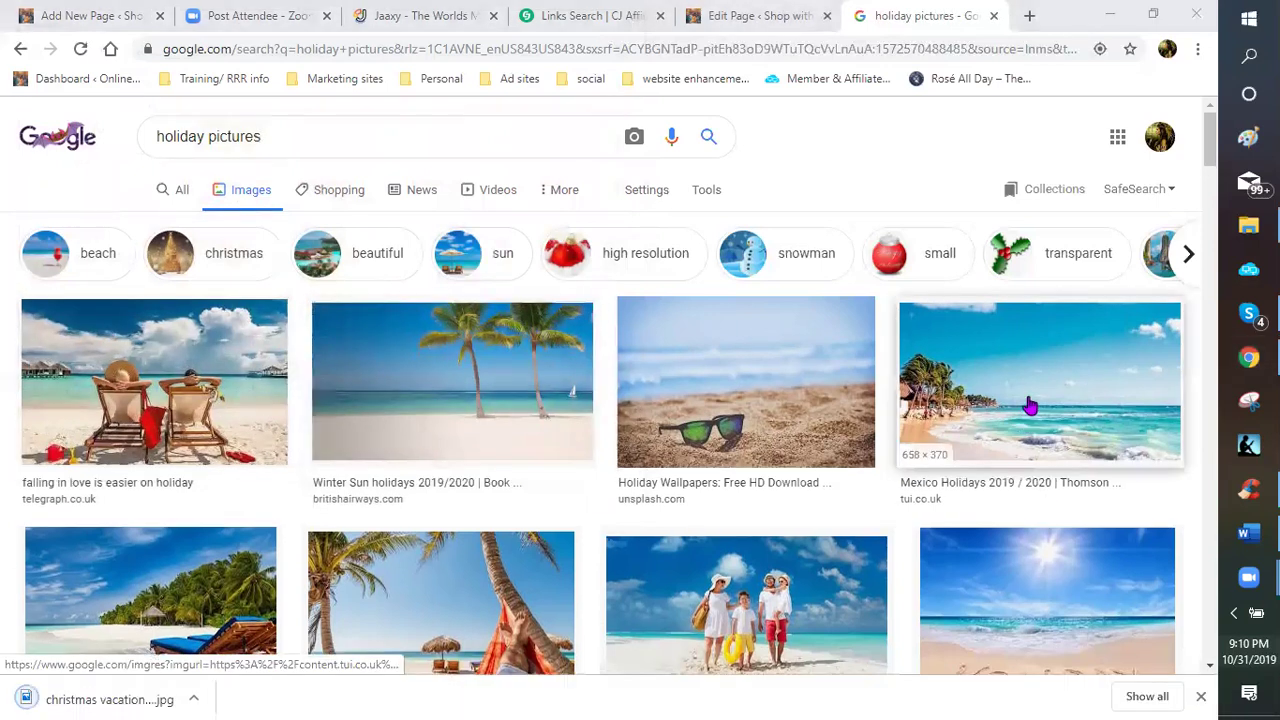
# - Save the Christmas snow-globe image as 'christmas collage' in the christmas ideas folder
pyautogui.scroll(-2, 1024, 422)
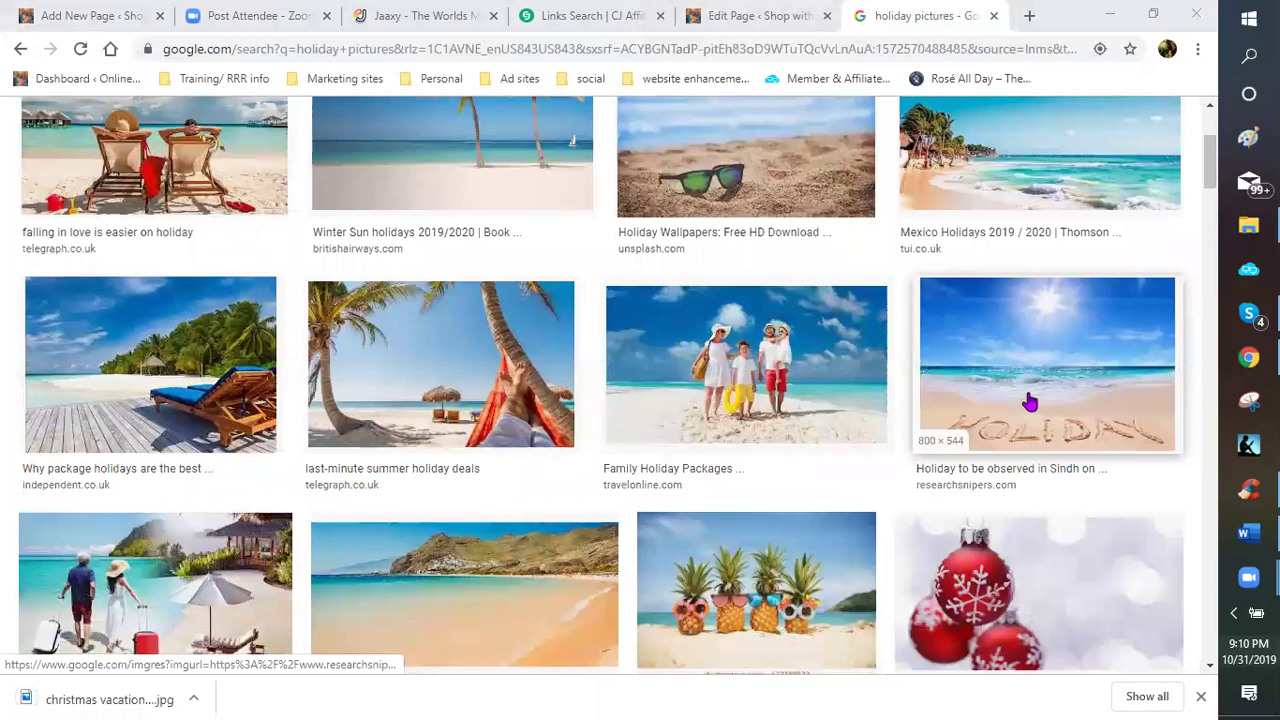
pyautogui.scroll(-1, 1030, 401)
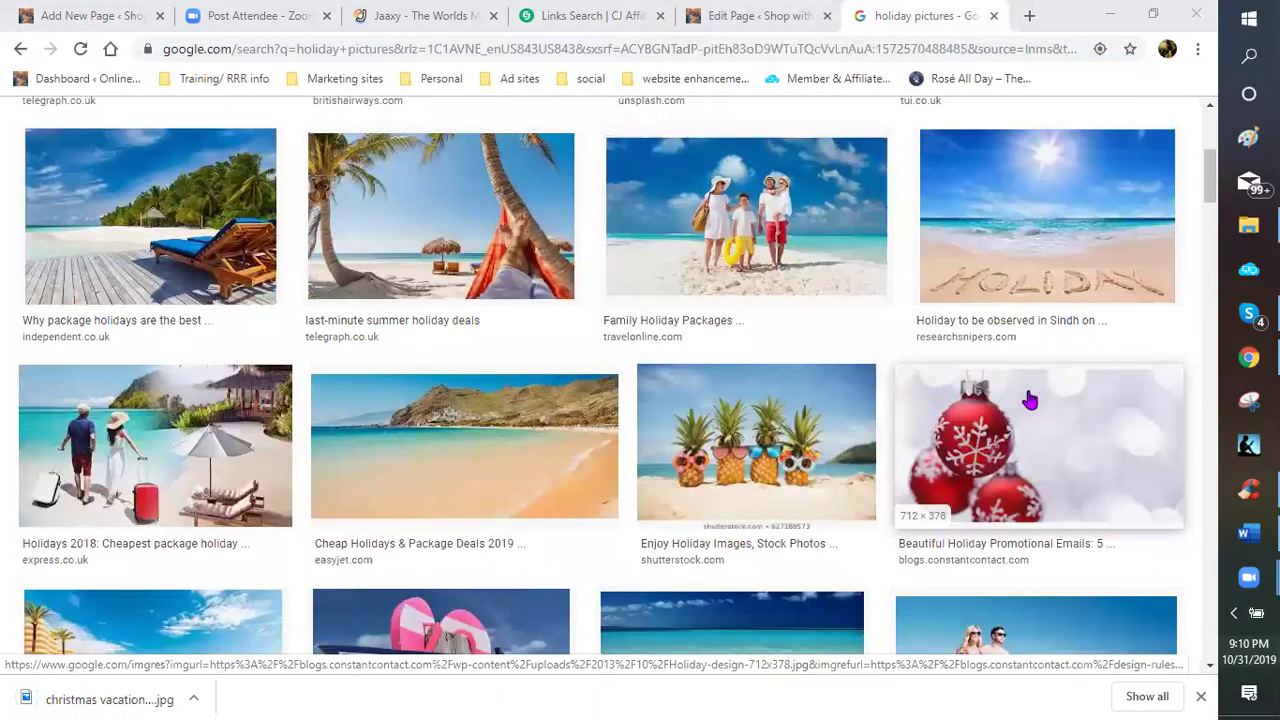
pyautogui.scroll(-2, 1030, 401)
pyautogui.scroll(-2, 1030, 398)
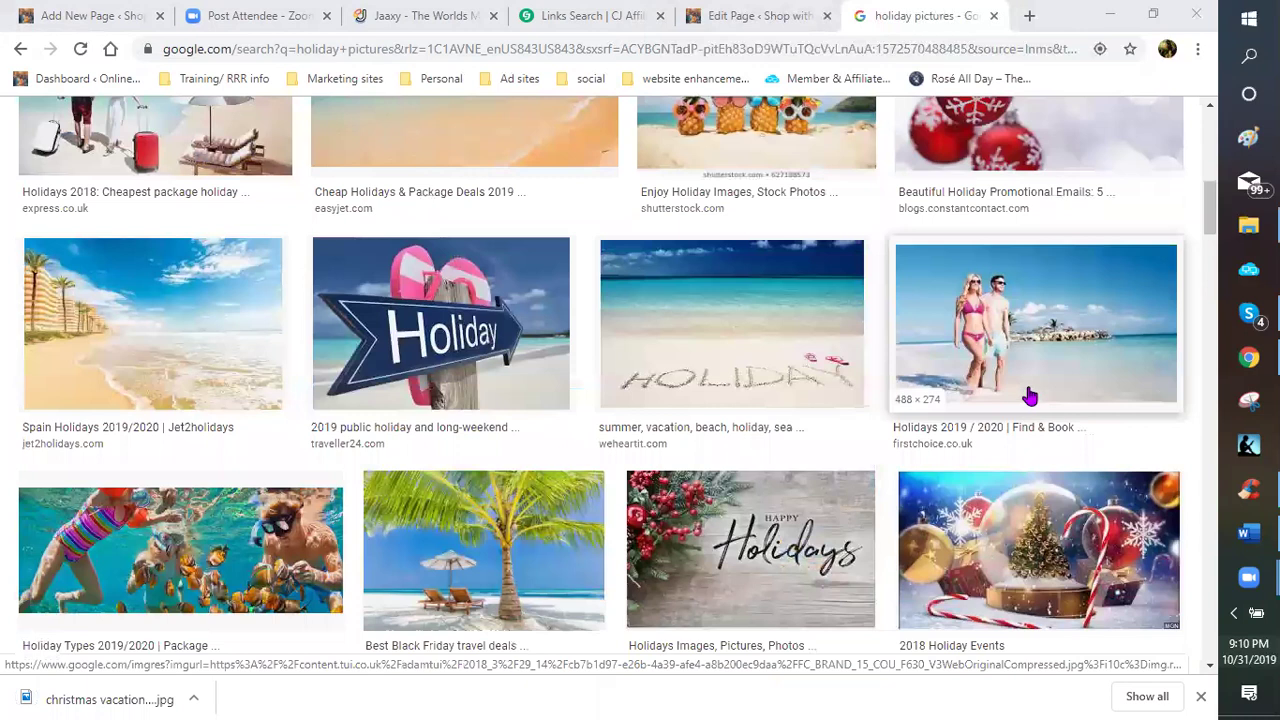
pyautogui.scroll(-1, 1030, 398)
pyautogui.scroll(-1, 1030, 397)
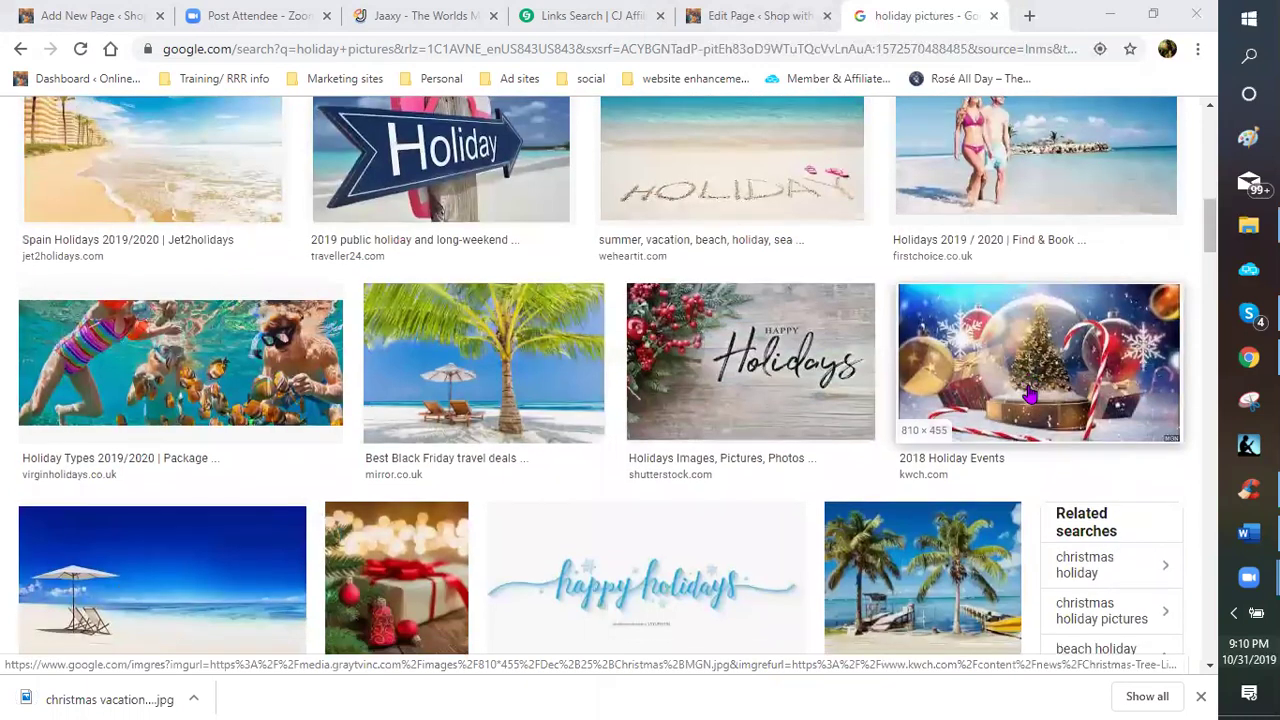
pyautogui.rightClick(1030, 395)
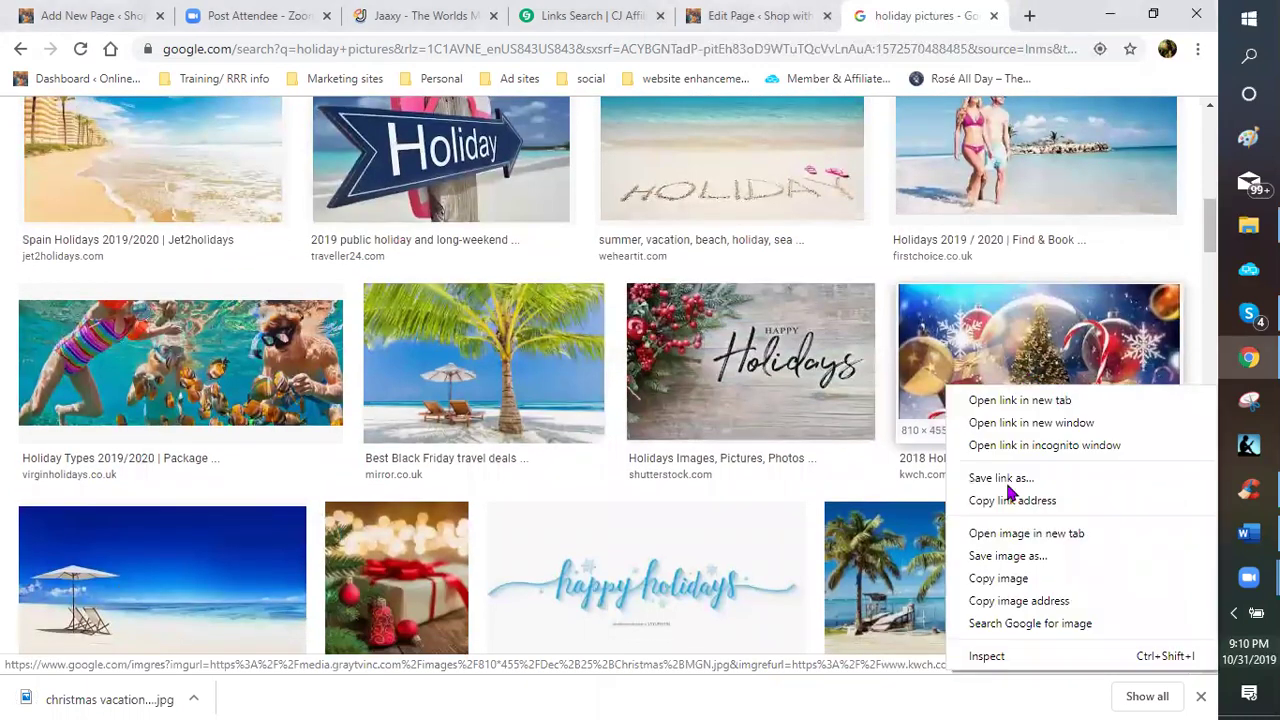
pyautogui.click(993, 556)
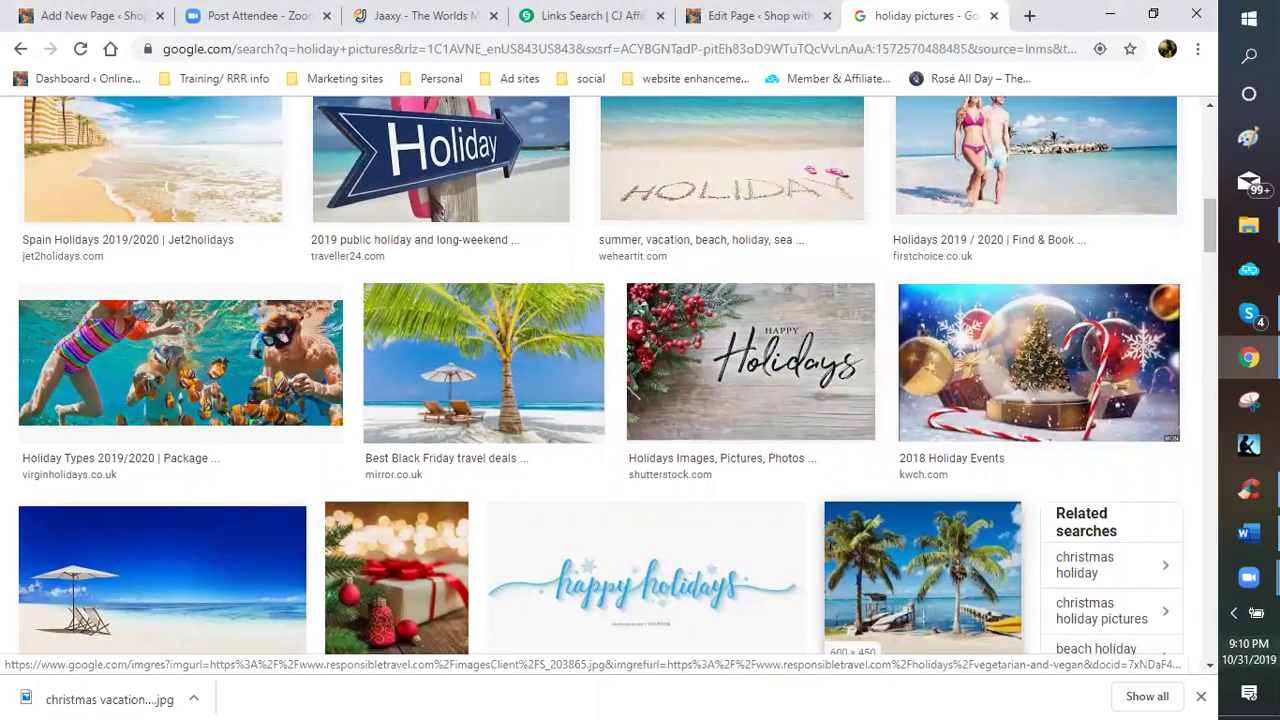
pyautogui.hotkey('ctrl', 's')
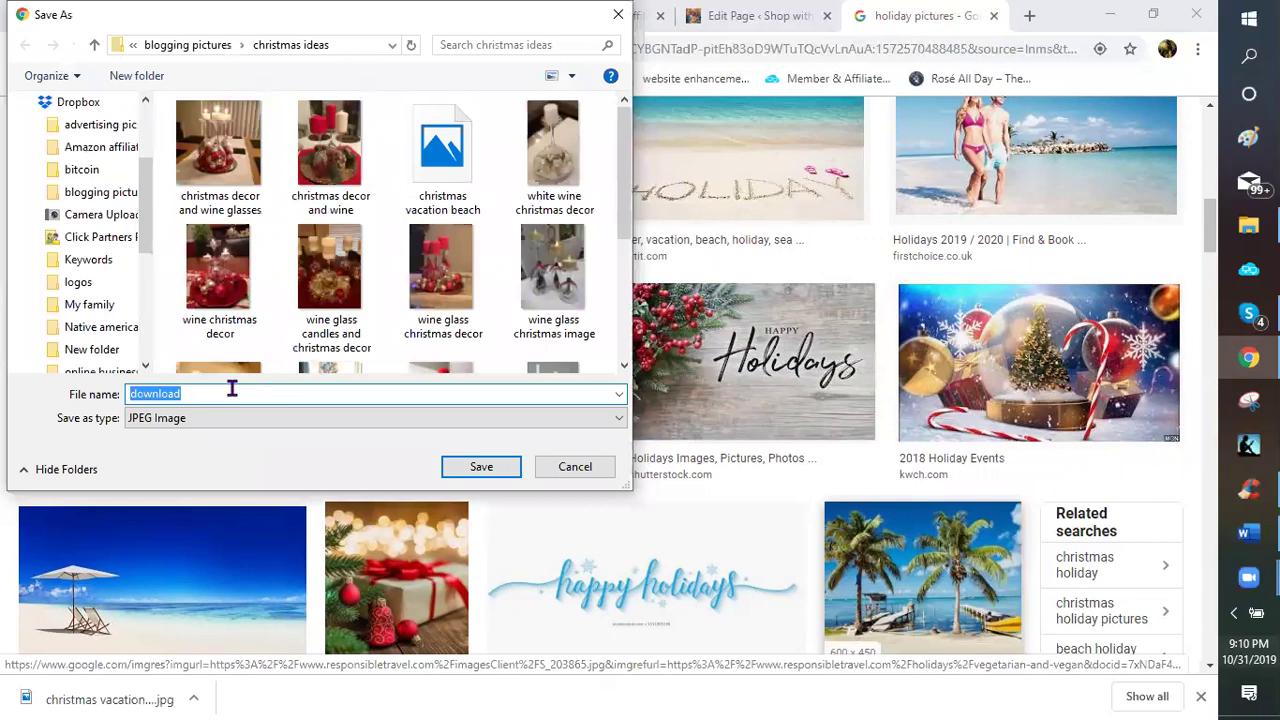
pyautogui.write('christmas')
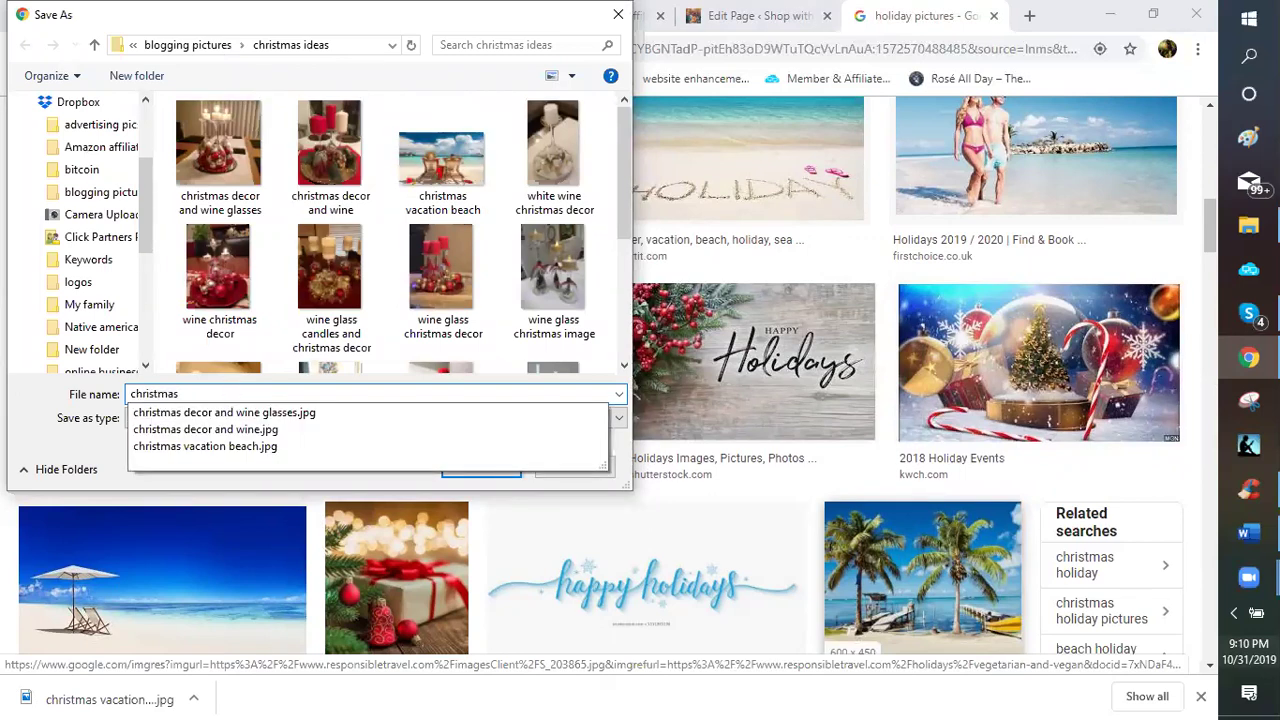
pyautogui.write(' collaged')
pyautogui.press('BackSpace')
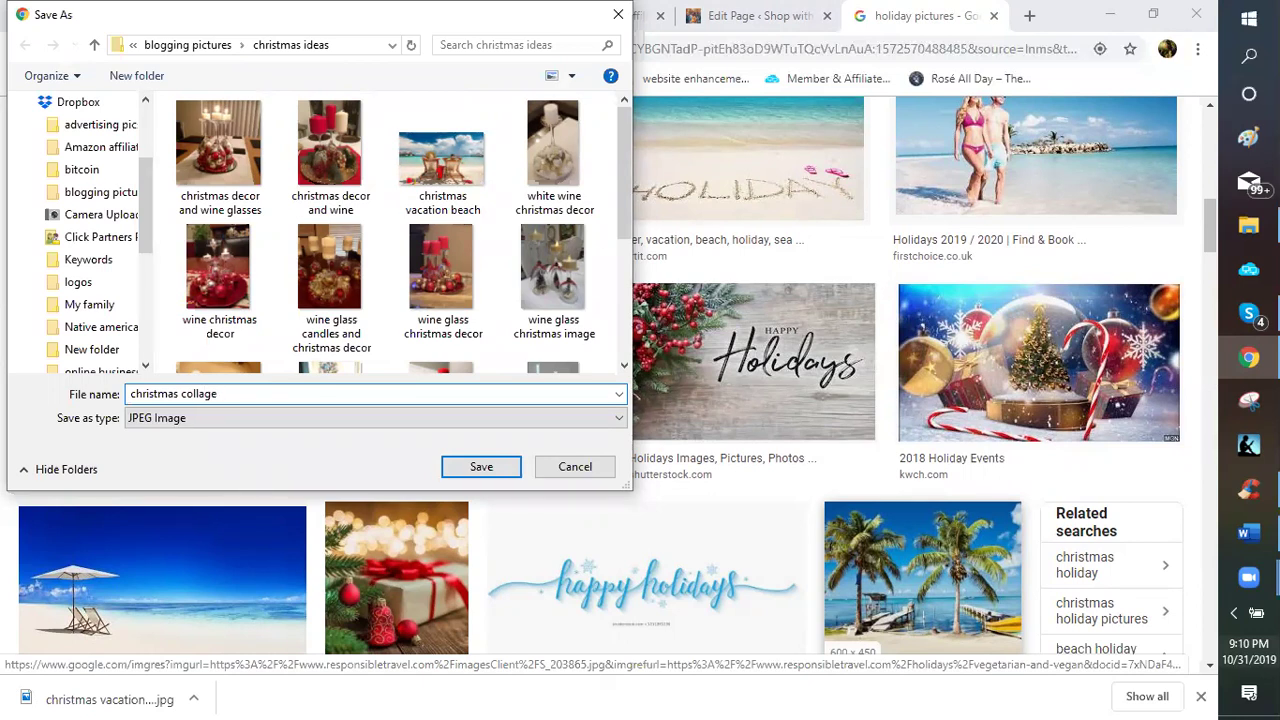
pyautogui.press('Return')
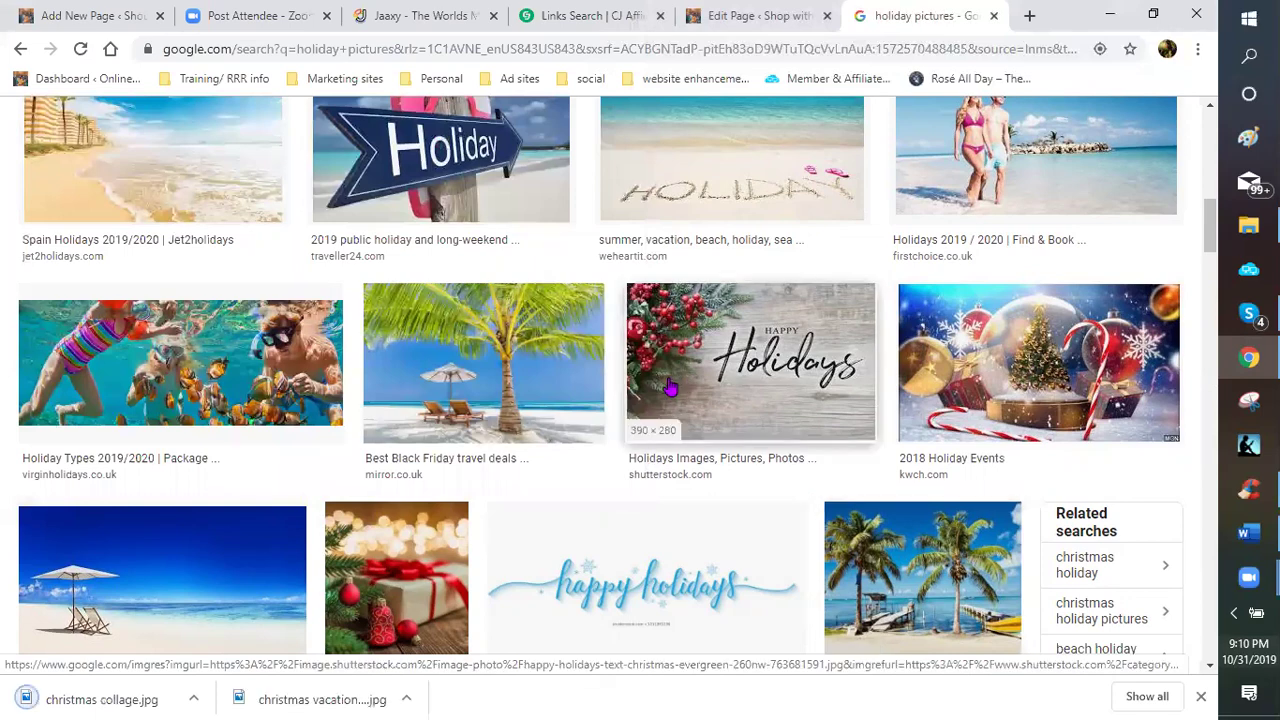
# - Scroll to the Happy Holidays penguin image and choose Save image as for it
pyautogui.scroll(-5, 670, 388)
pyautogui.scroll(-3, 670, 388)
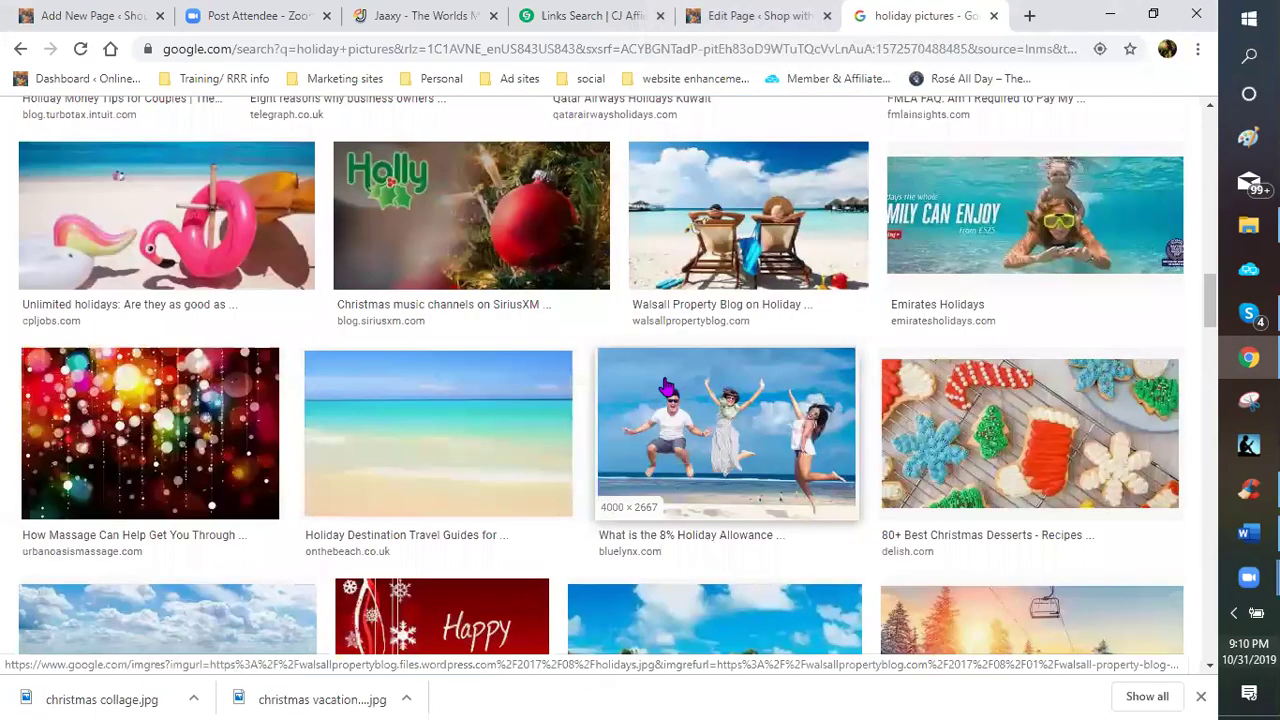
pyautogui.scroll(-2, 663, 386)
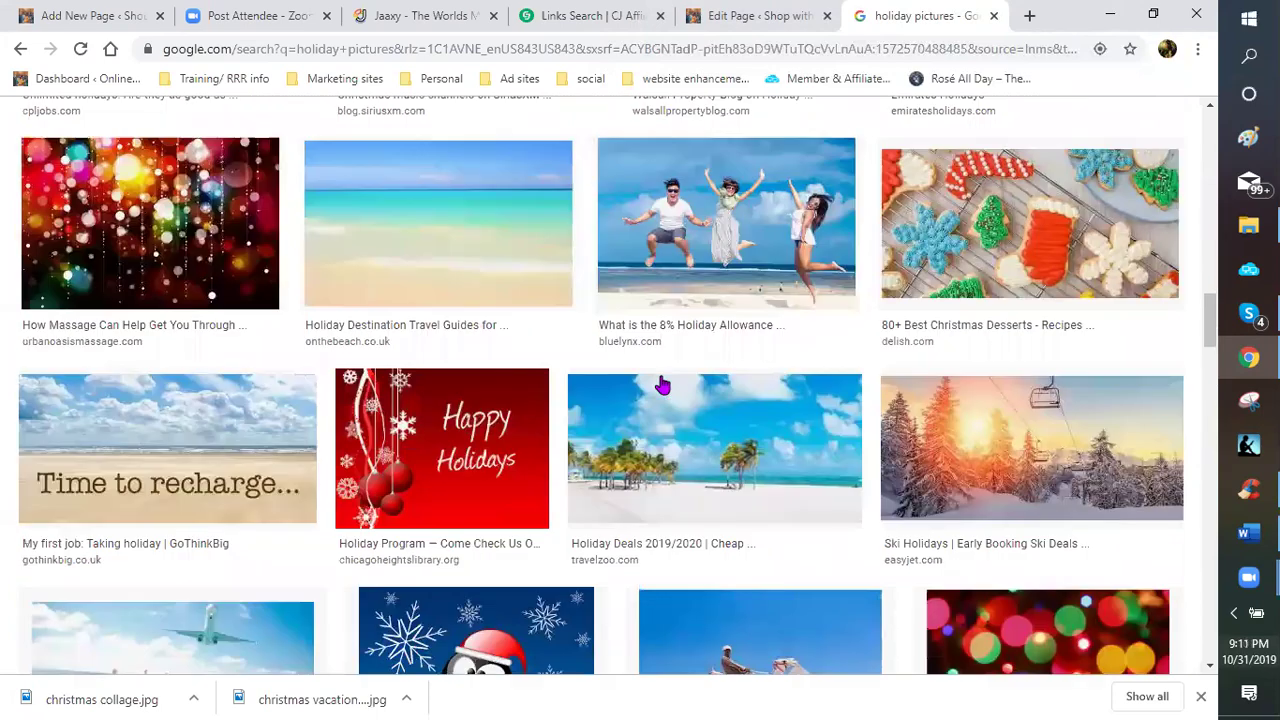
pyautogui.scroll(-2, 661, 386)
pyautogui.scroll(-2, 661, 386)
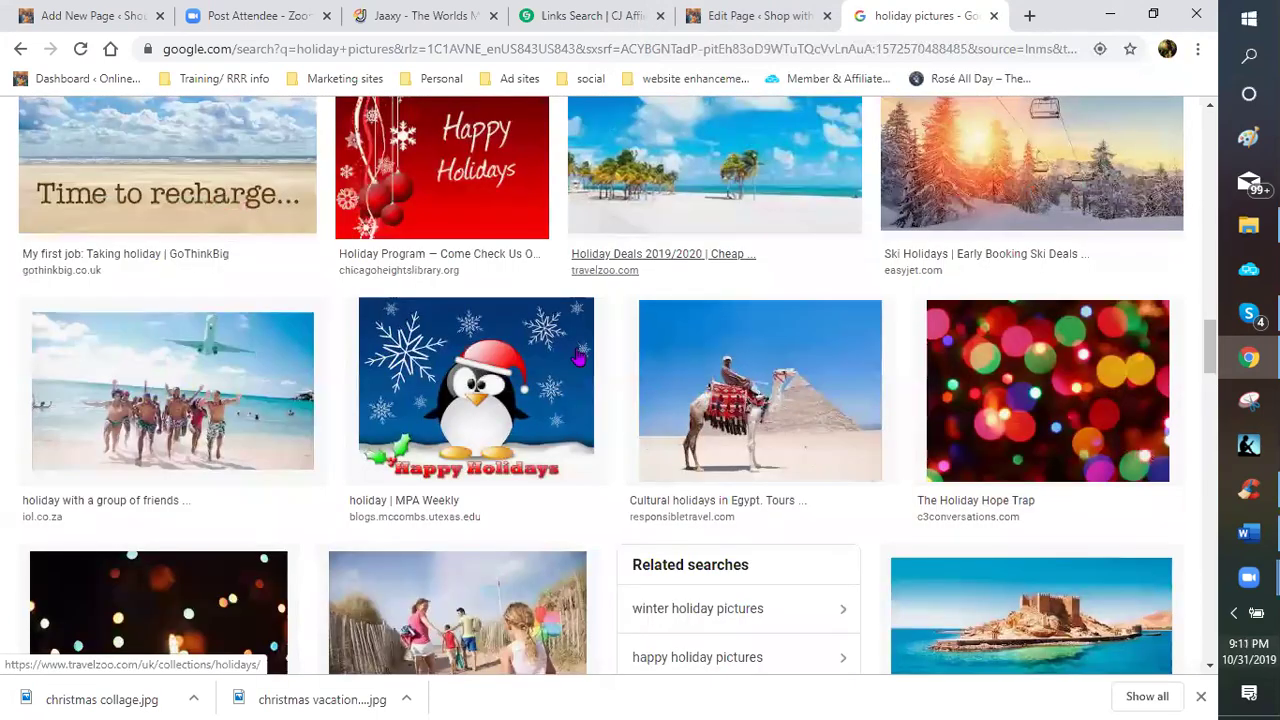
pyautogui.scroll(-1, 578, 356)
pyautogui.rightClick(511, 336)
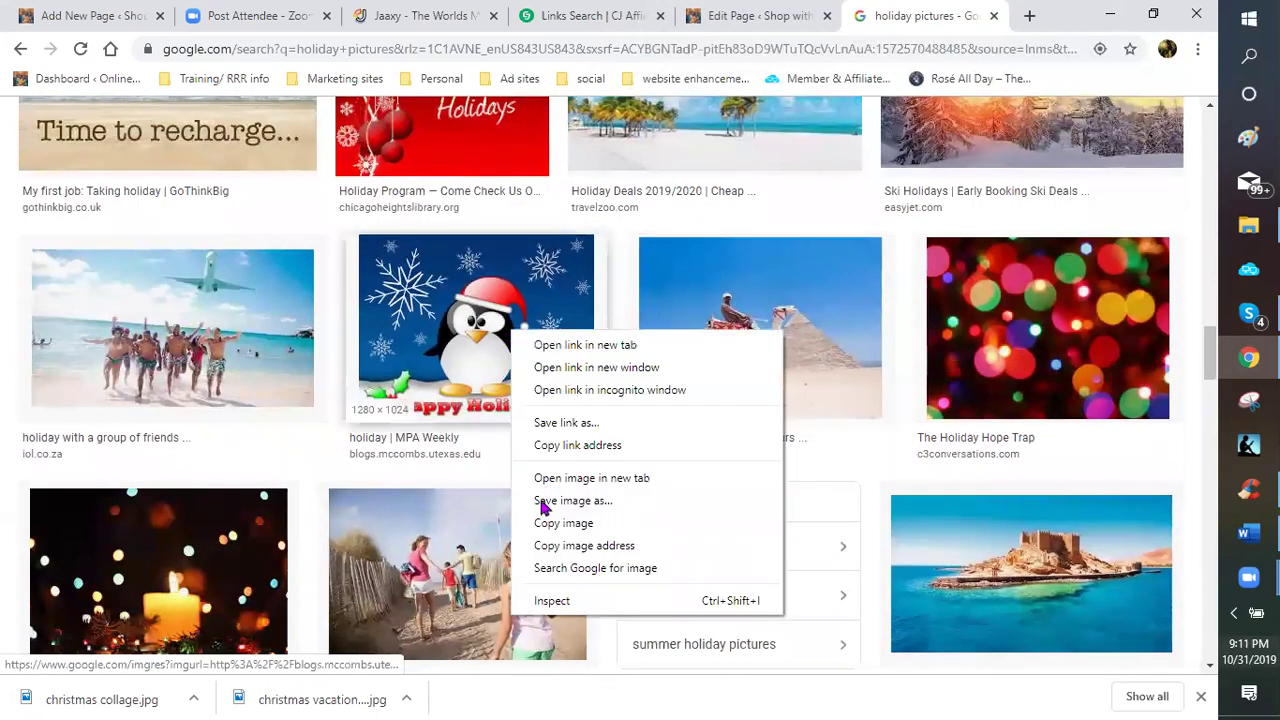
pyautogui.click(541, 501)
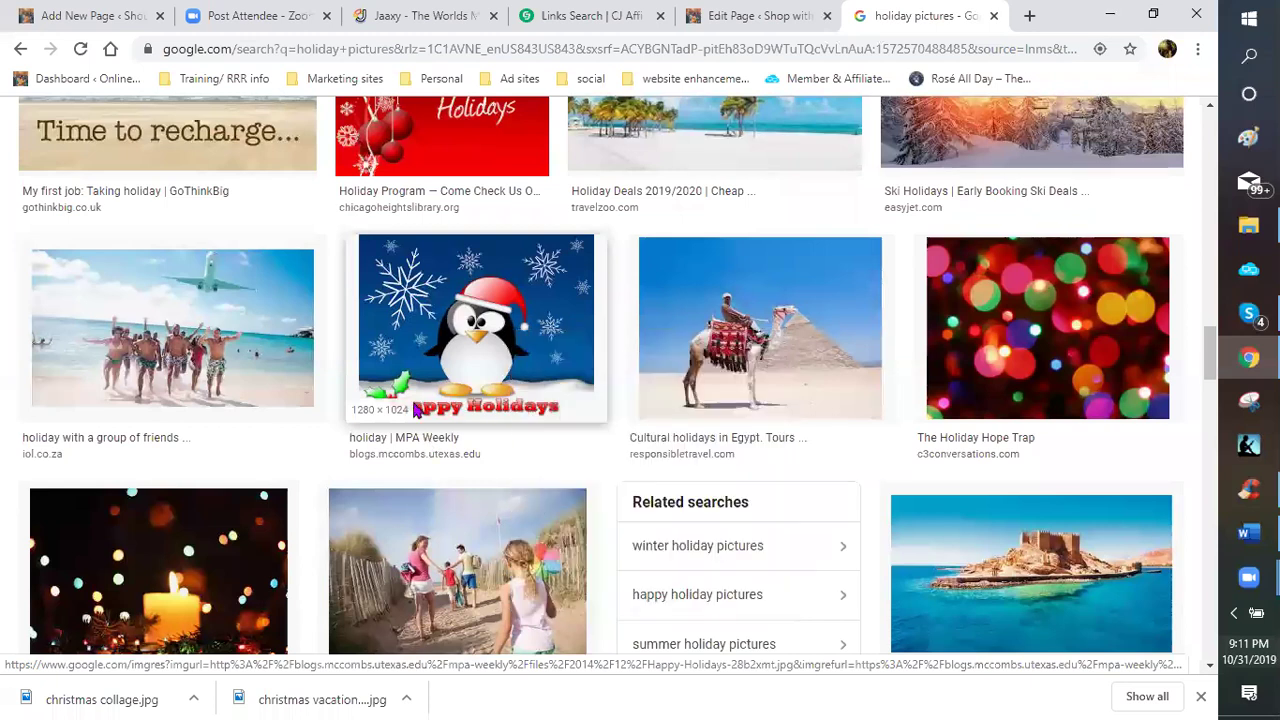
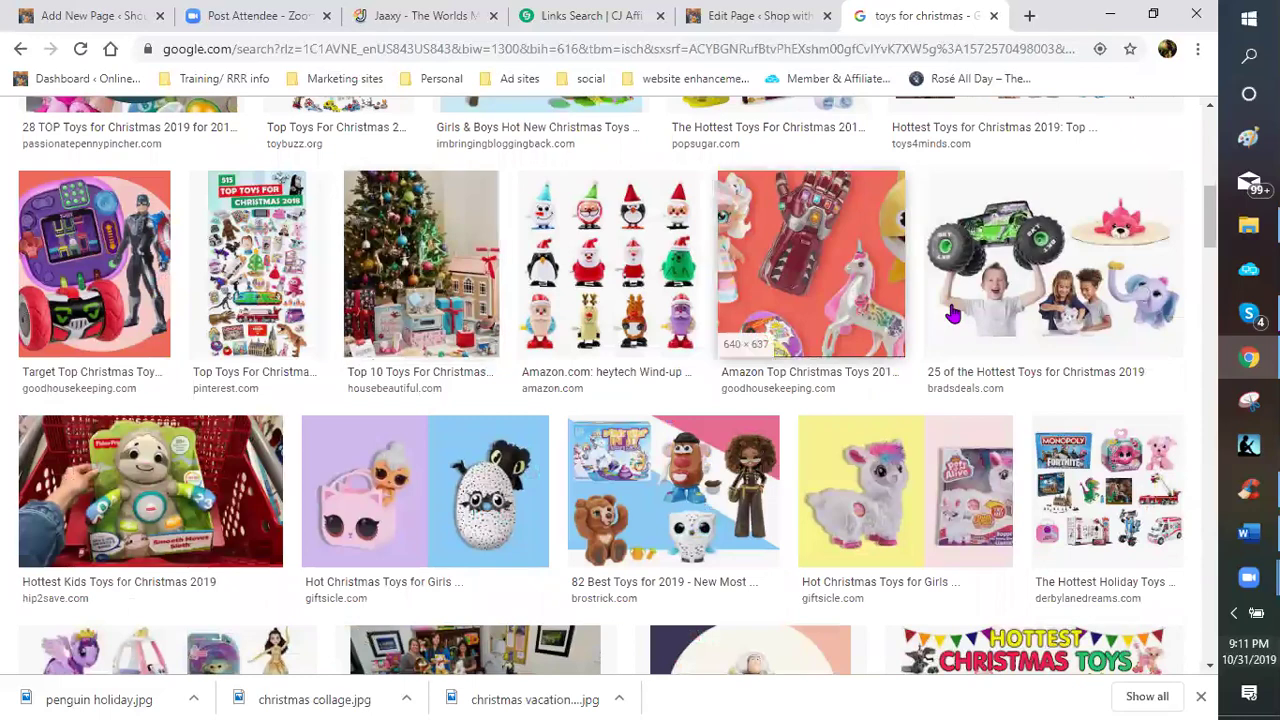
# - Scroll to the Merry Christmas gift-pile picture and save it as 'gifts'
pyautogui.scroll(-2, 533, 371)
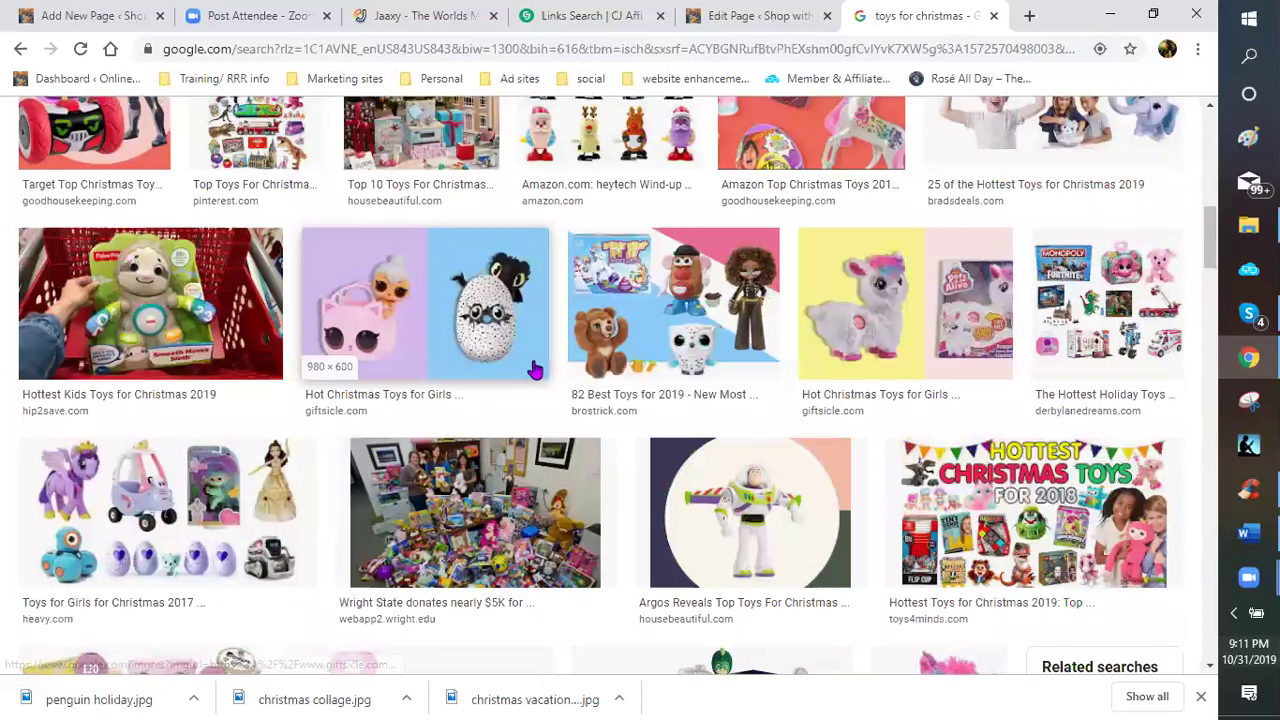
pyautogui.scroll(-3, 533, 367)
pyautogui.scroll(-2, 533, 367)
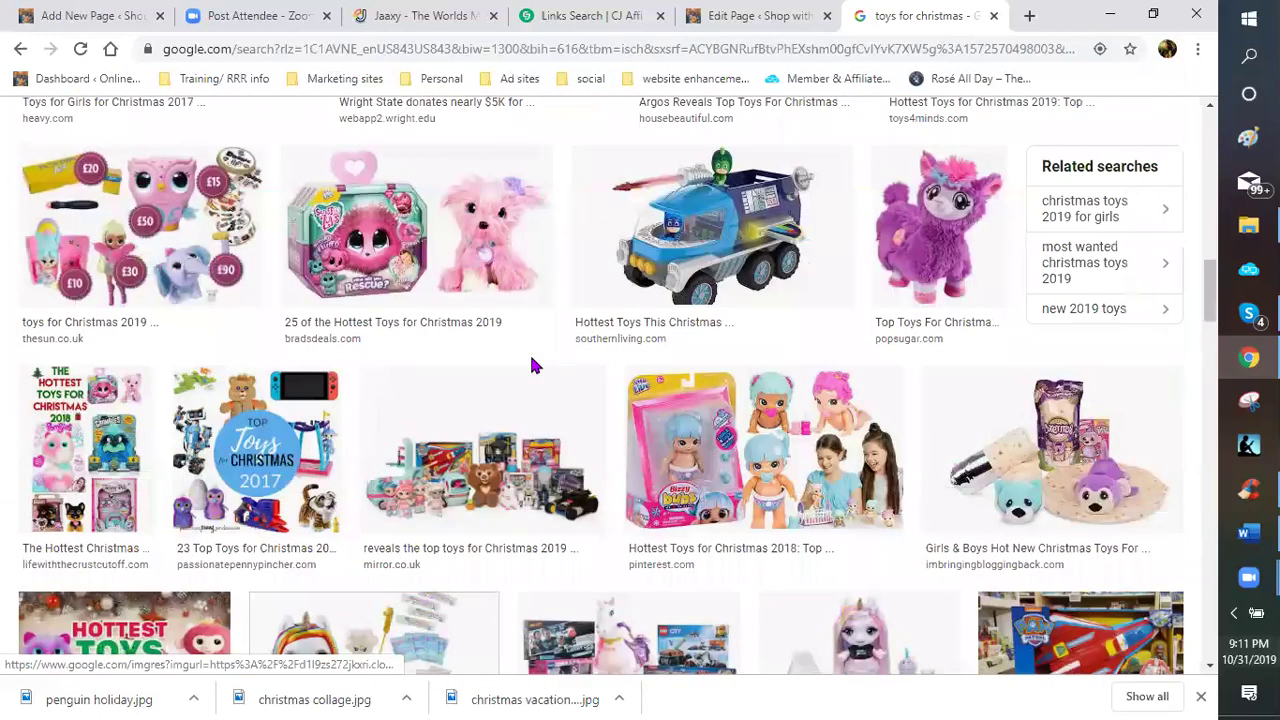
pyautogui.scroll(-4, 531, 363)
pyautogui.scroll(-2, 531, 363)
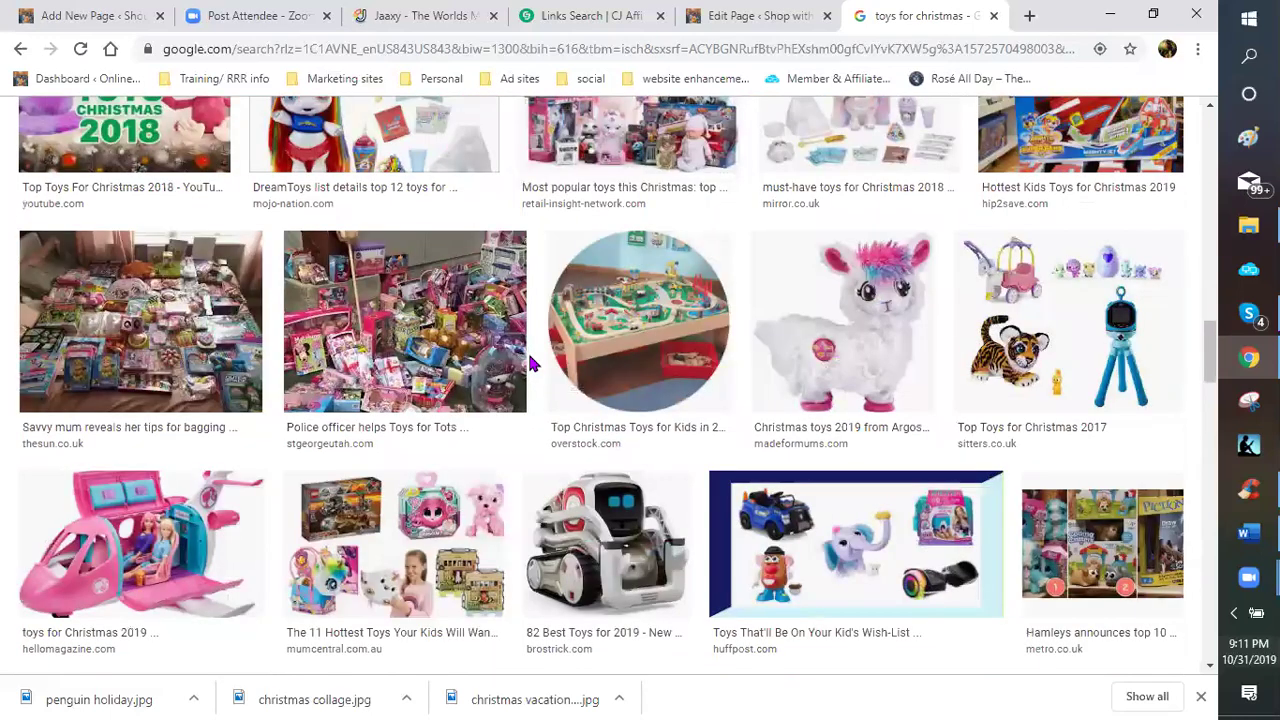
pyautogui.scroll(-2, 532, 364)
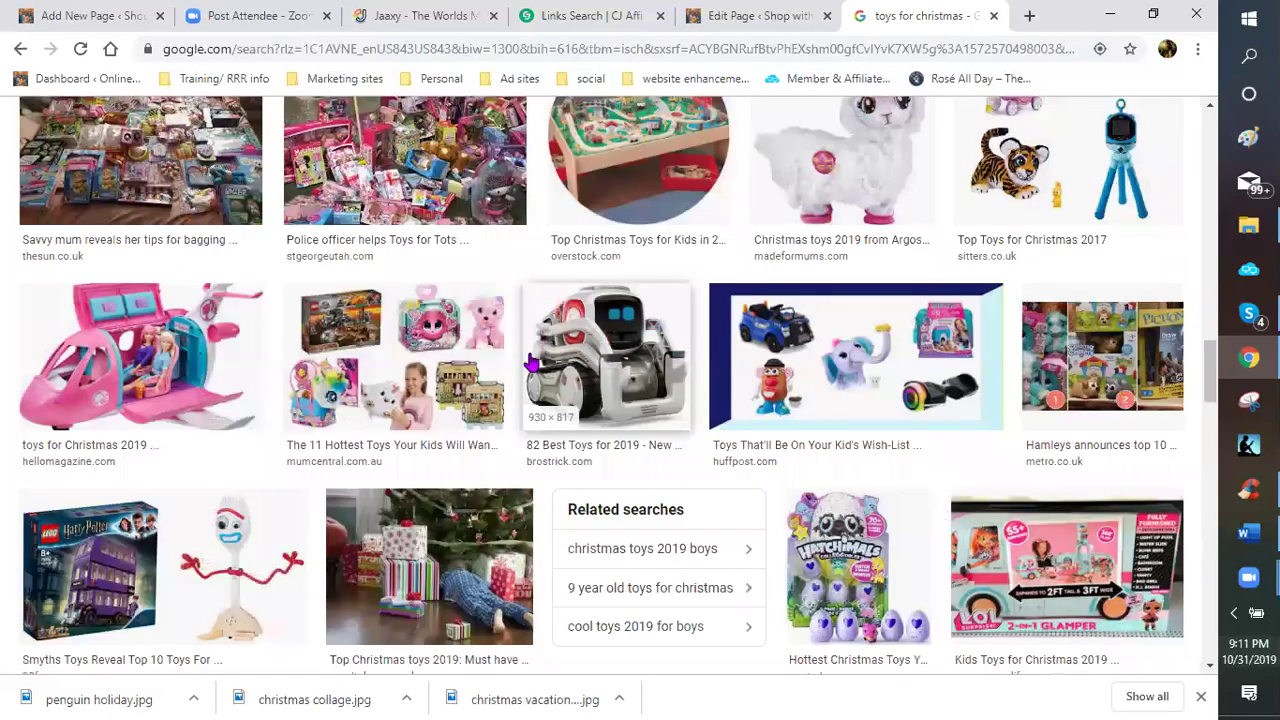
pyautogui.scroll(-5, 531, 363)
pyautogui.scroll(-4, 531, 363)
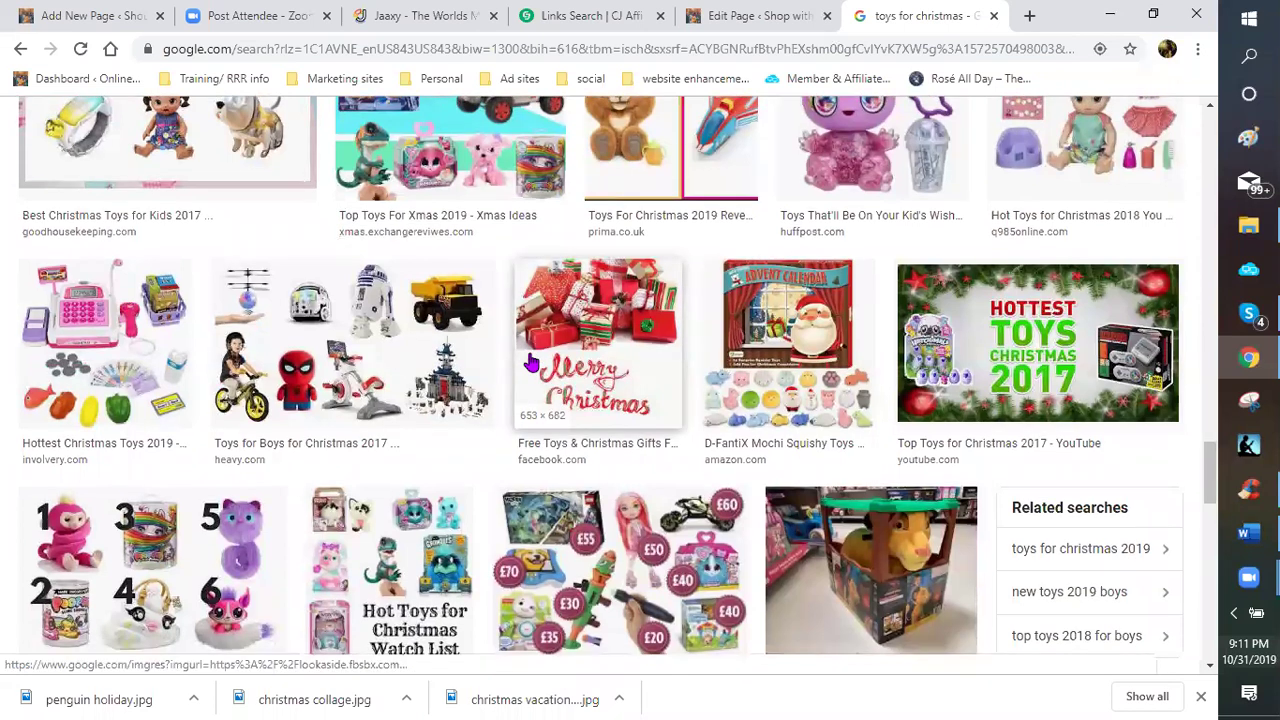
pyautogui.rightClick(601, 341)
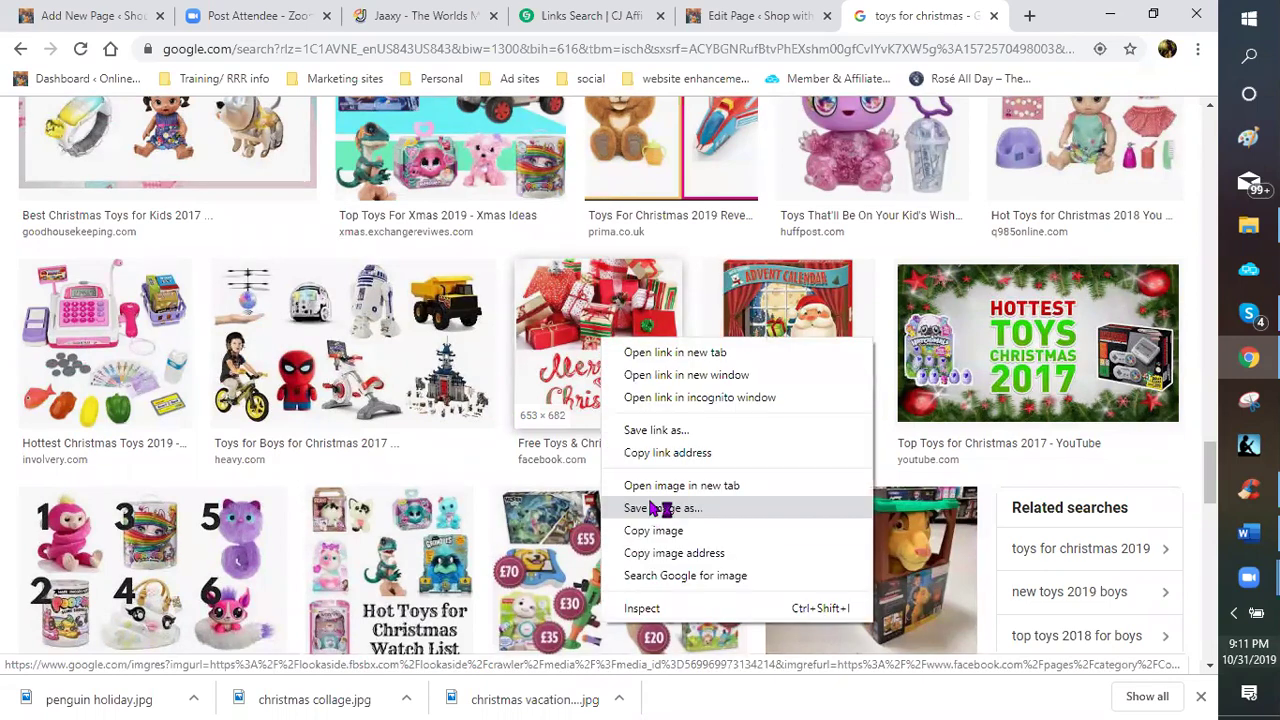
pyautogui.click(655, 508)
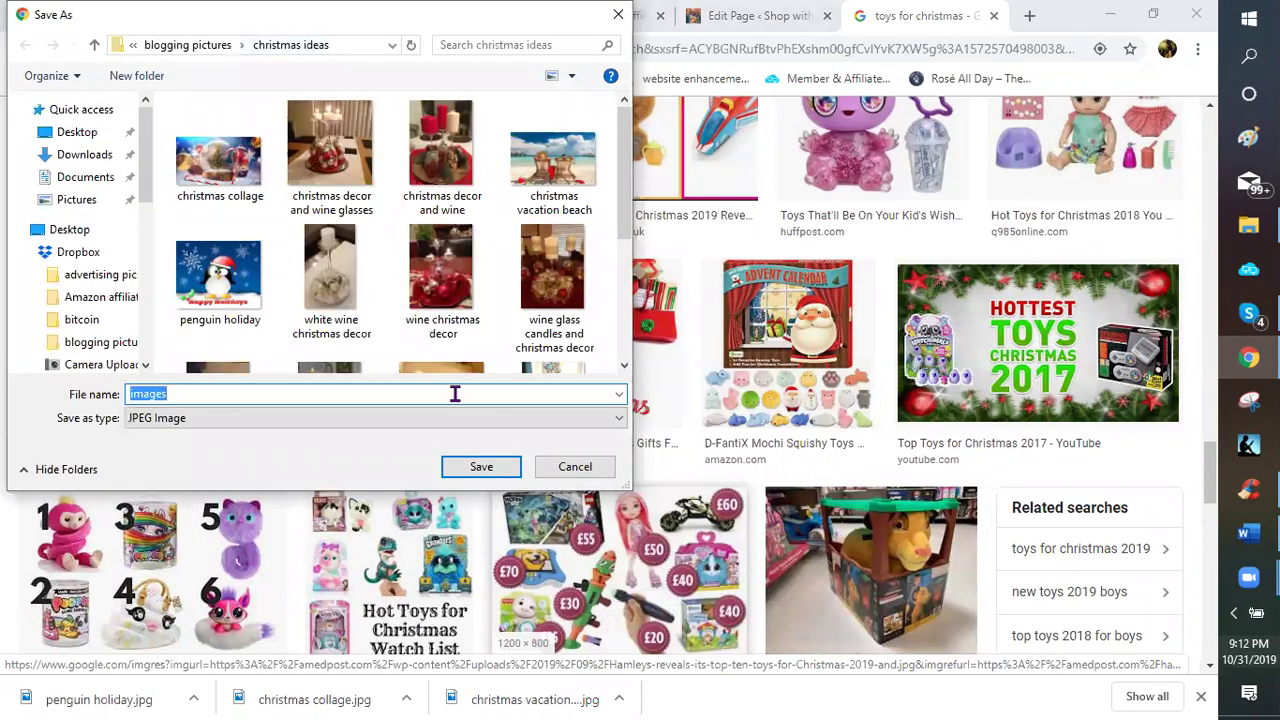
pyautogui.write('gifts')
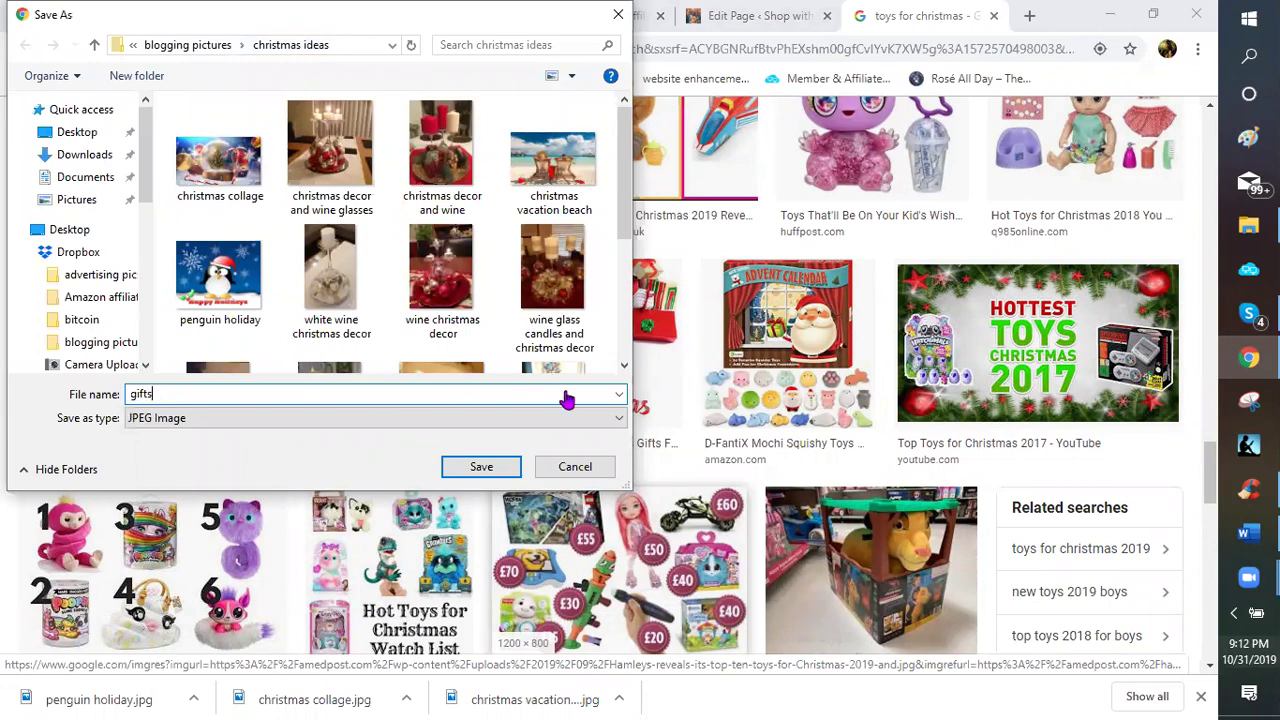
pyautogui.press('Return')
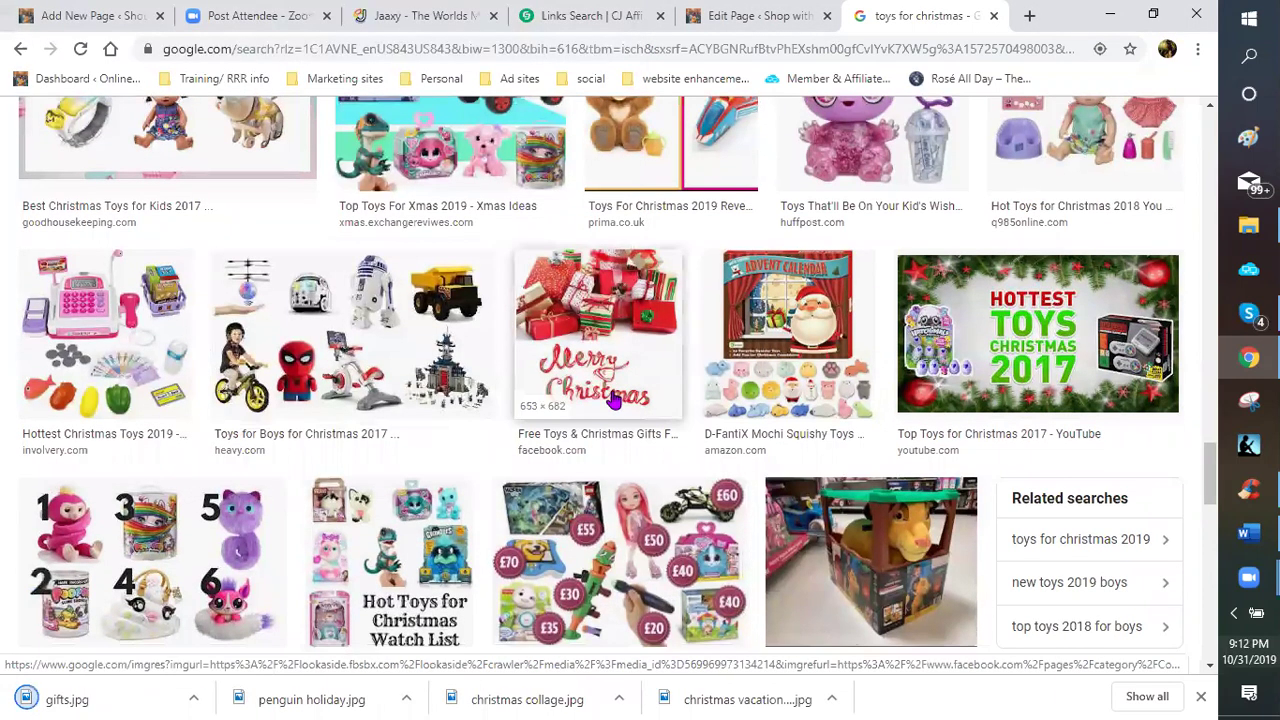
# - Save the '82 Best Toys For Kids' image under the name 'collectible toys'
pyautogui.scroll(-5, 610, 400)
pyautogui.scroll(-2, 610, 400)
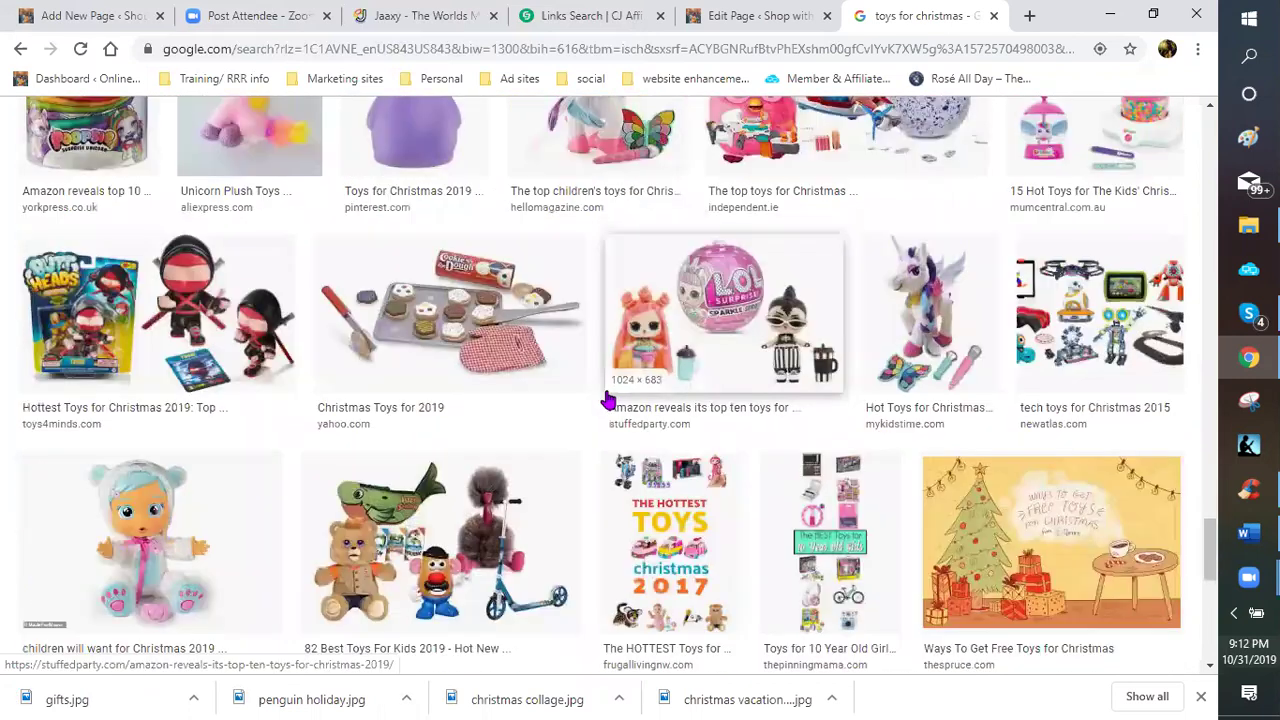
pyautogui.scroll(-2, 608, 400)
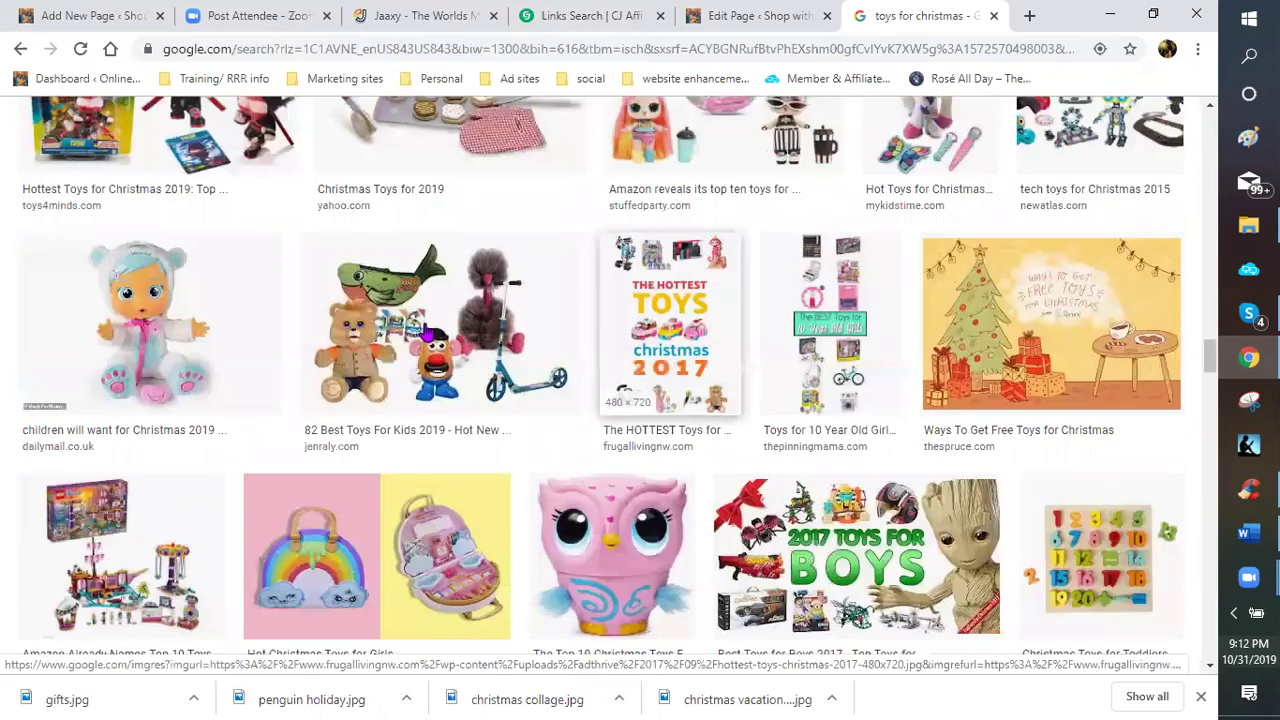
pyautogui.rightClick(422, 325)
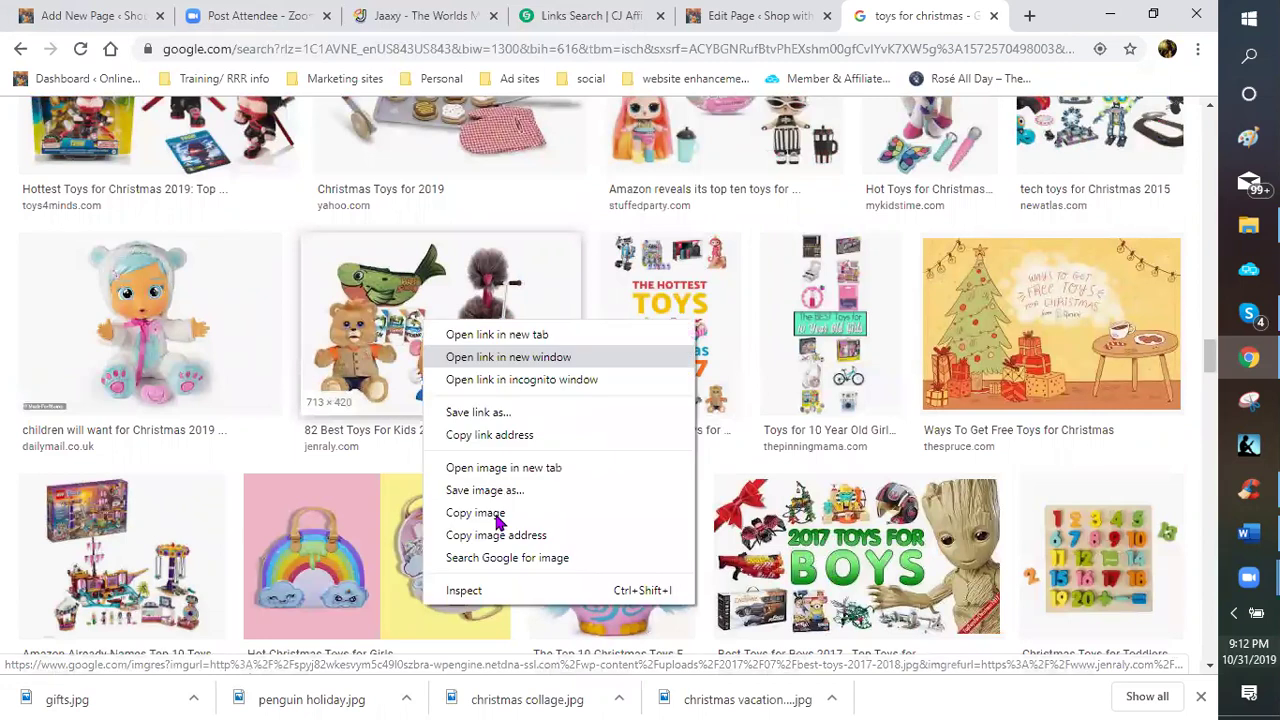
pyautogui.click(467, 310)
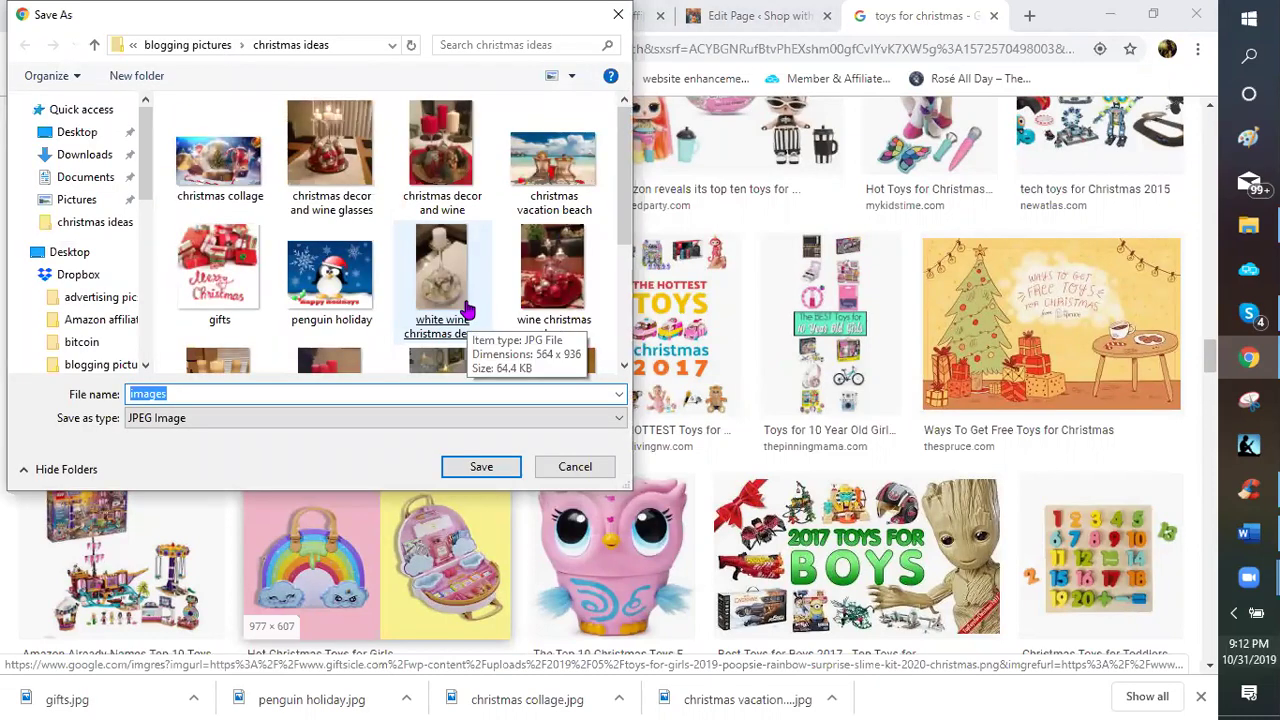
pyautogui.write('colle')
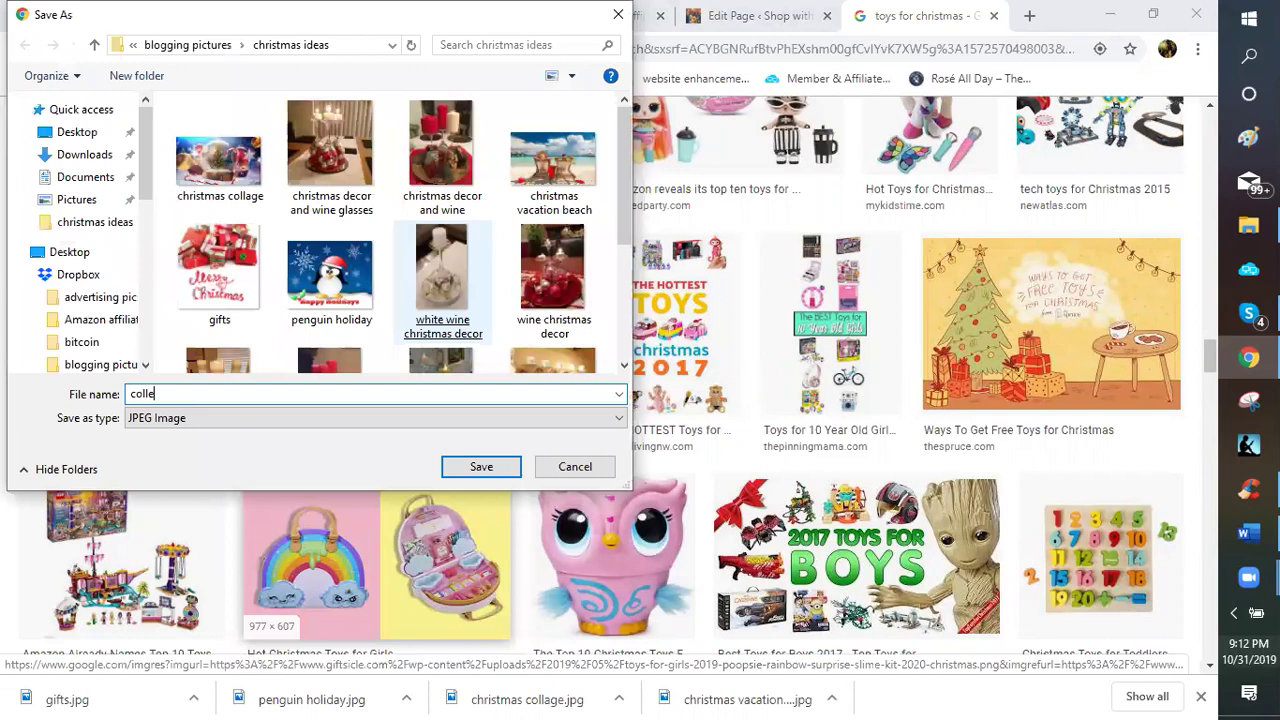
pyautogui.write('ctible toys')
pyautogui.press('Return')
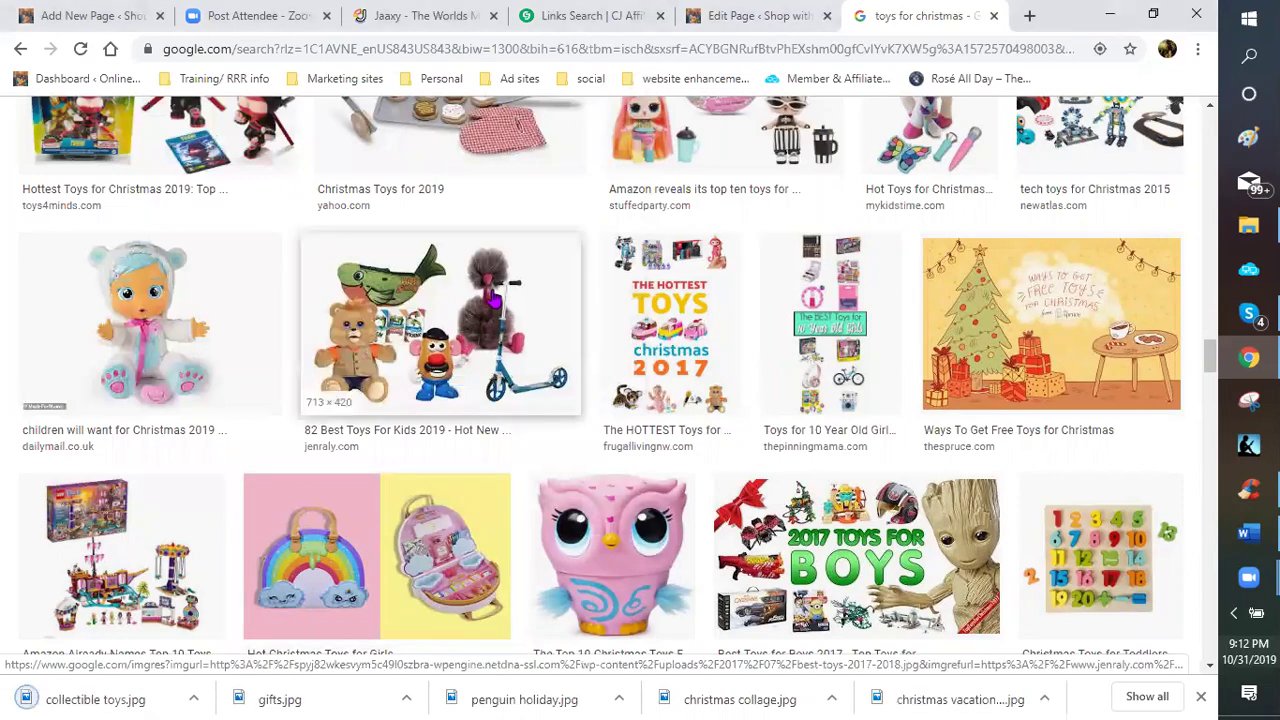
# - Save the 'Where Can I Get Free Toys for Christmas' red-pyjamas picture as 'toy surprise'
pyautogui.scroll(-3, 485, 300)
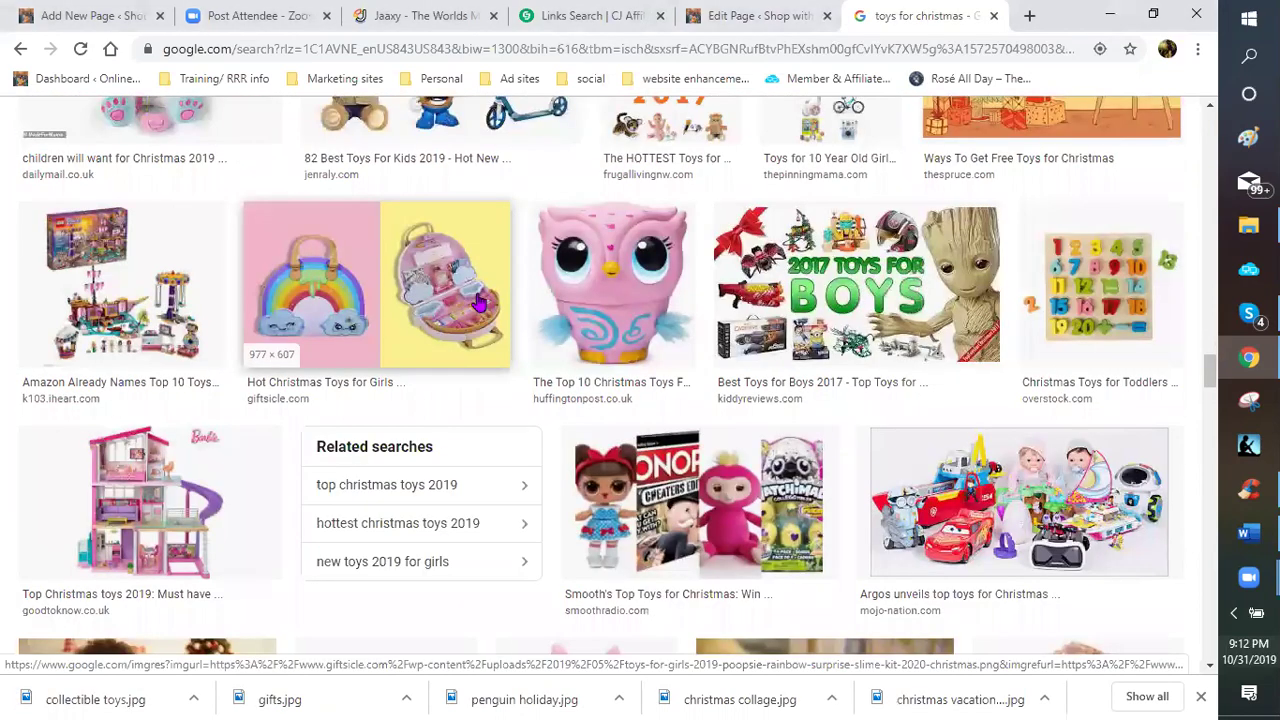
pyautogui.scroll(-3, 478, 300)
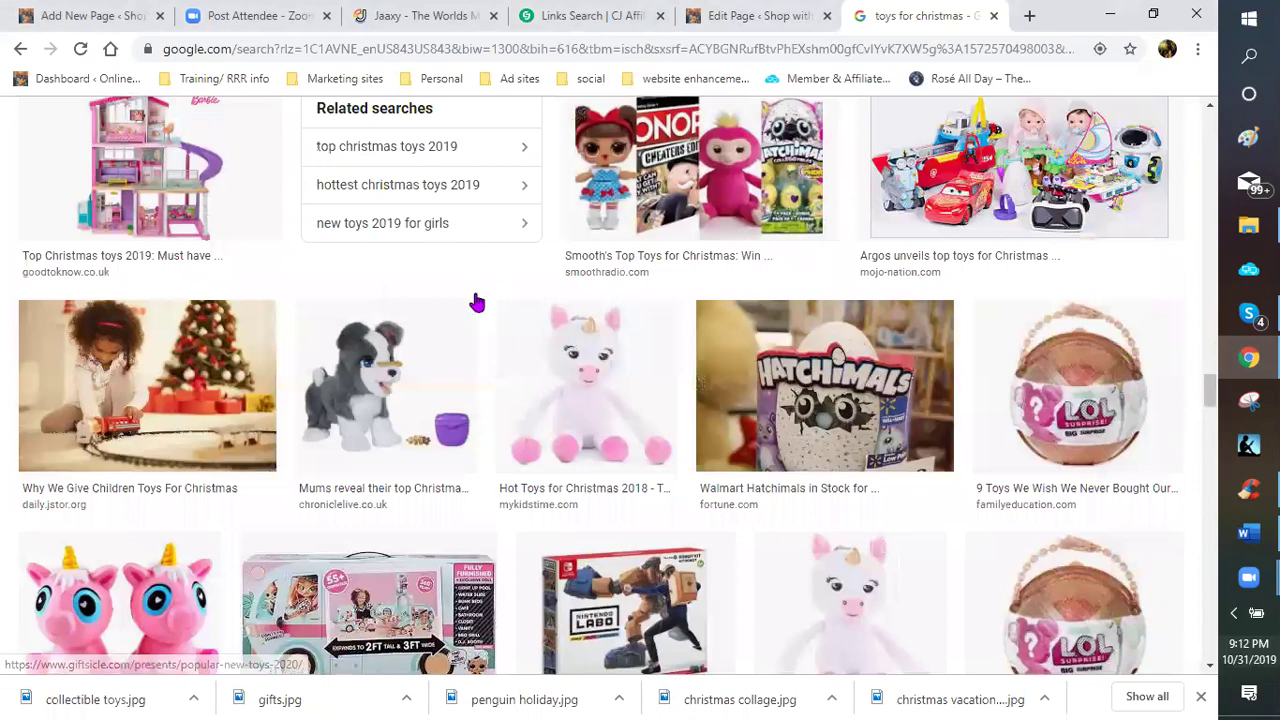
pyautogui.scroll(-2, 477, 302)
pyautogui.scroll(-2, 477, 300)
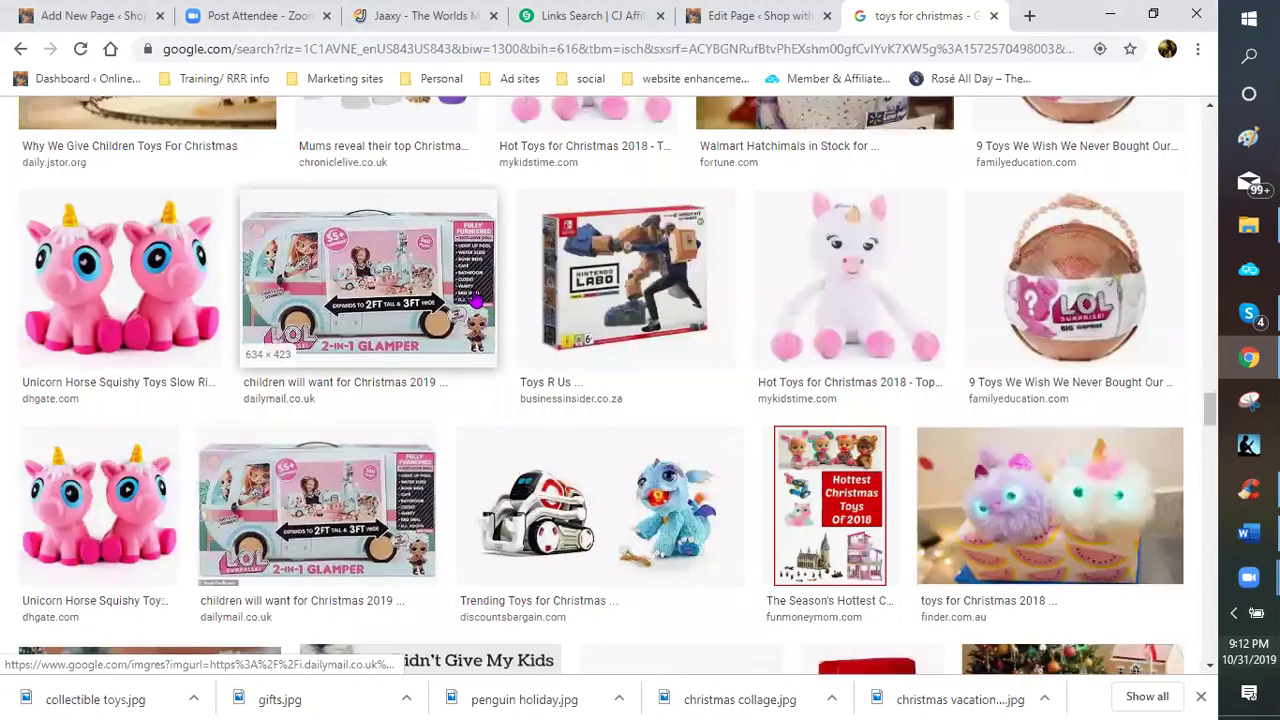
pyautogui.scroll(-3, 478, 300)
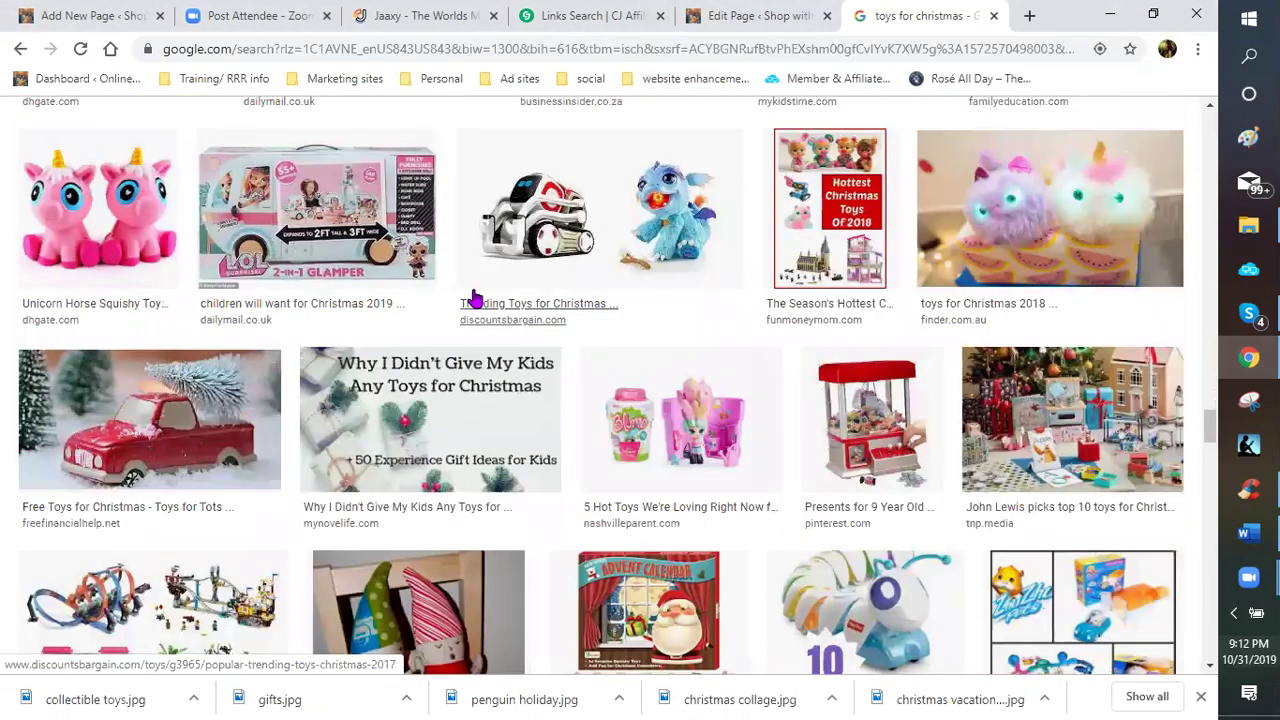
pyautogui.scroll(-1, 476, 300)
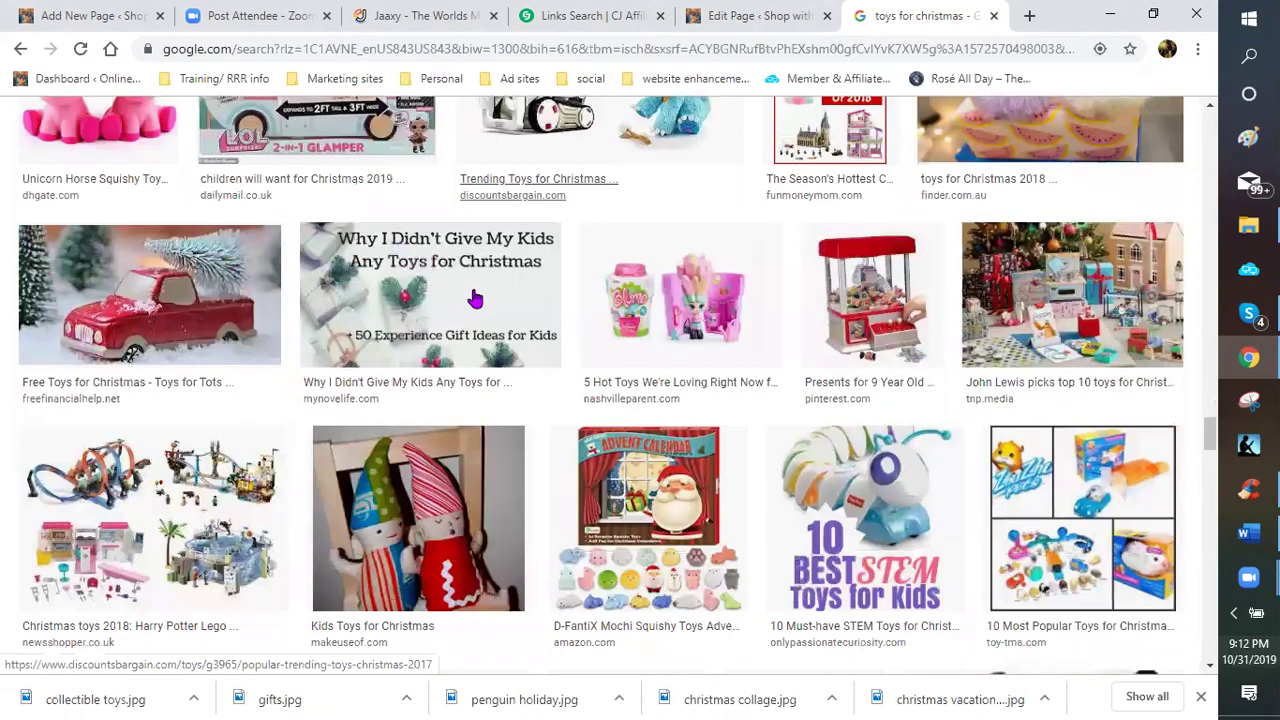
pyautogui.scroll(-2, 476, 300)
pyautogui.scroll(-2, 475, 300)
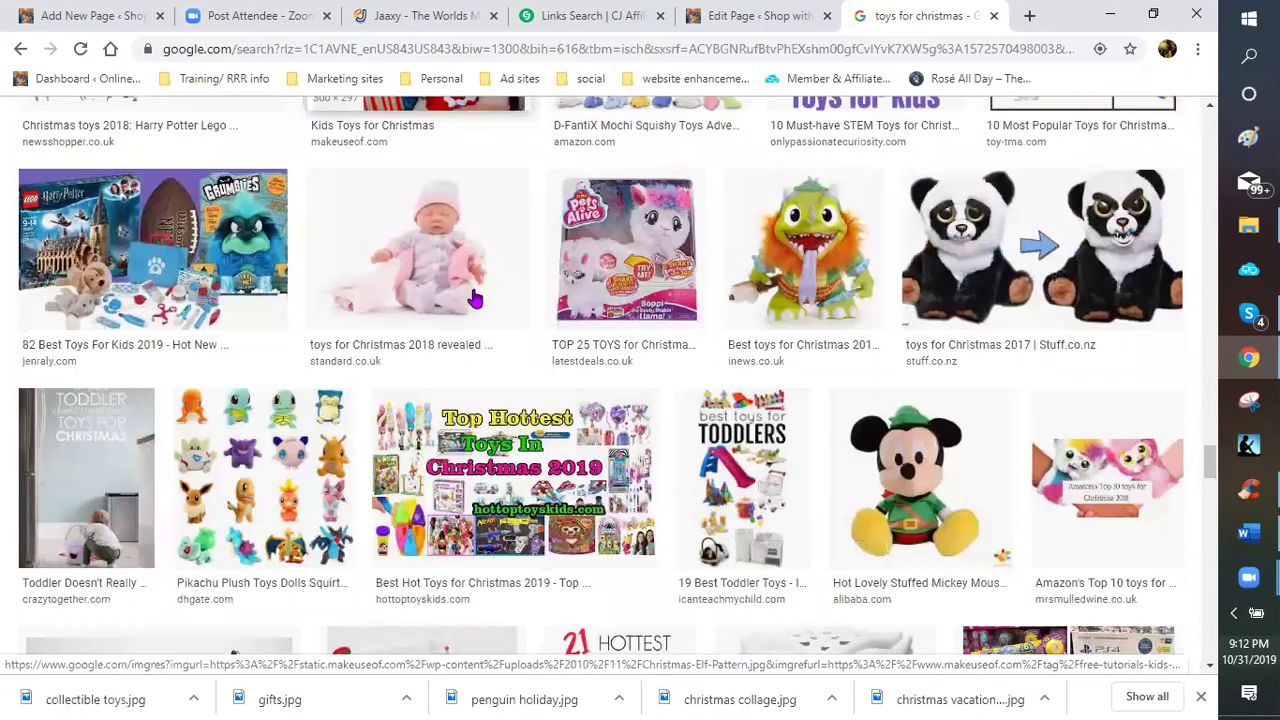
pyautogui.scroll(-2, 472, 298)
pyautogui.scroll(-1, 472, 298)
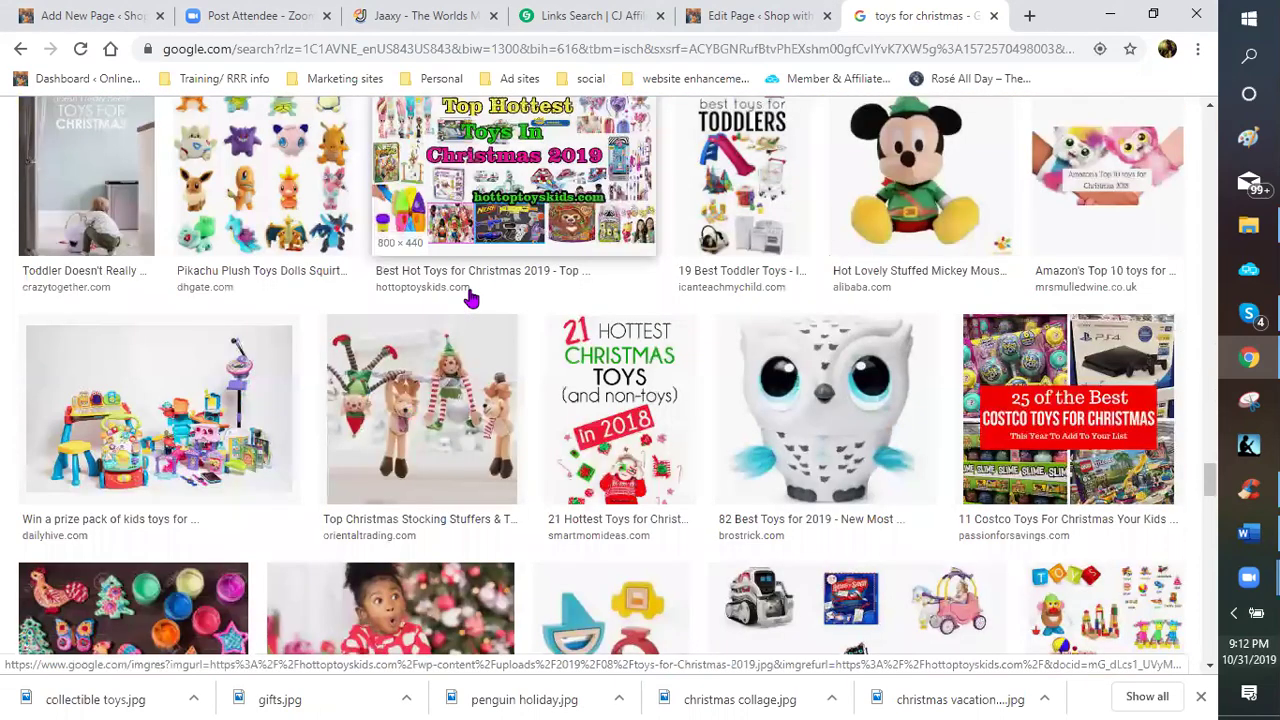
pyautogui.scroll(-1, 472, 298)
pyautogui.scroll(-1, 419, 346)
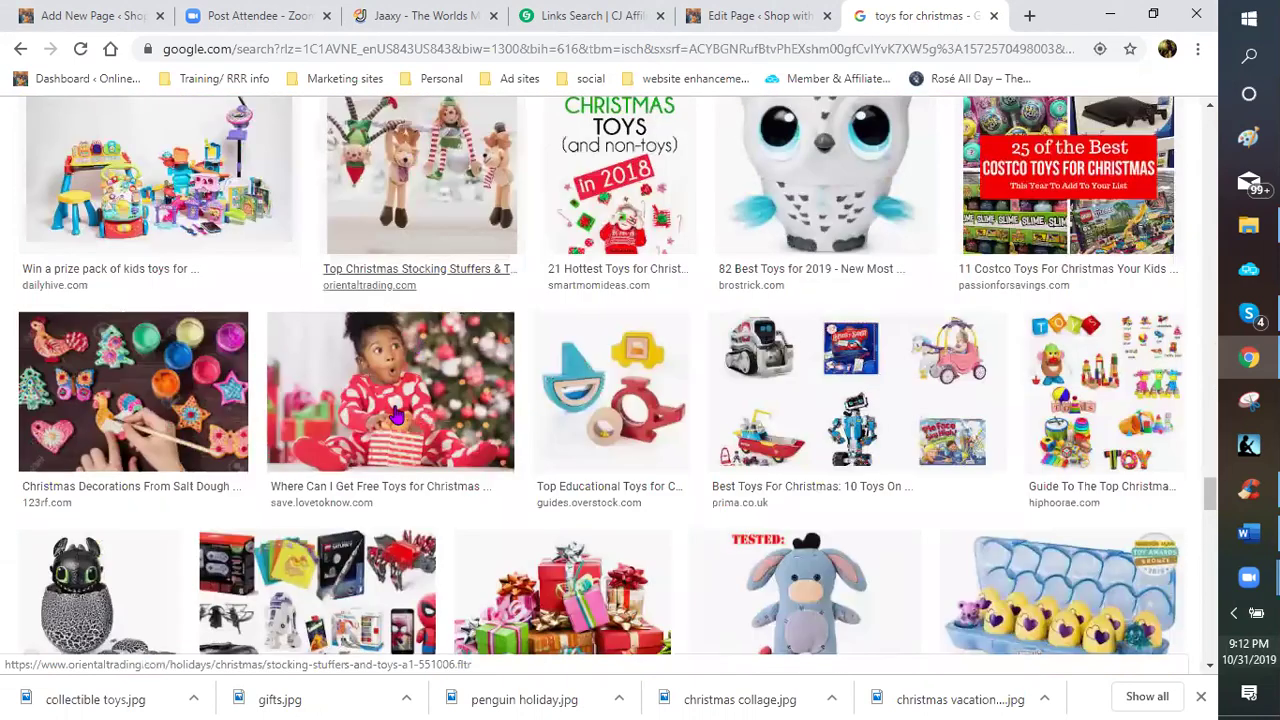
pyautogui.scroll(-1, 366, 357)
pyautogui.rightClick(360, 268)
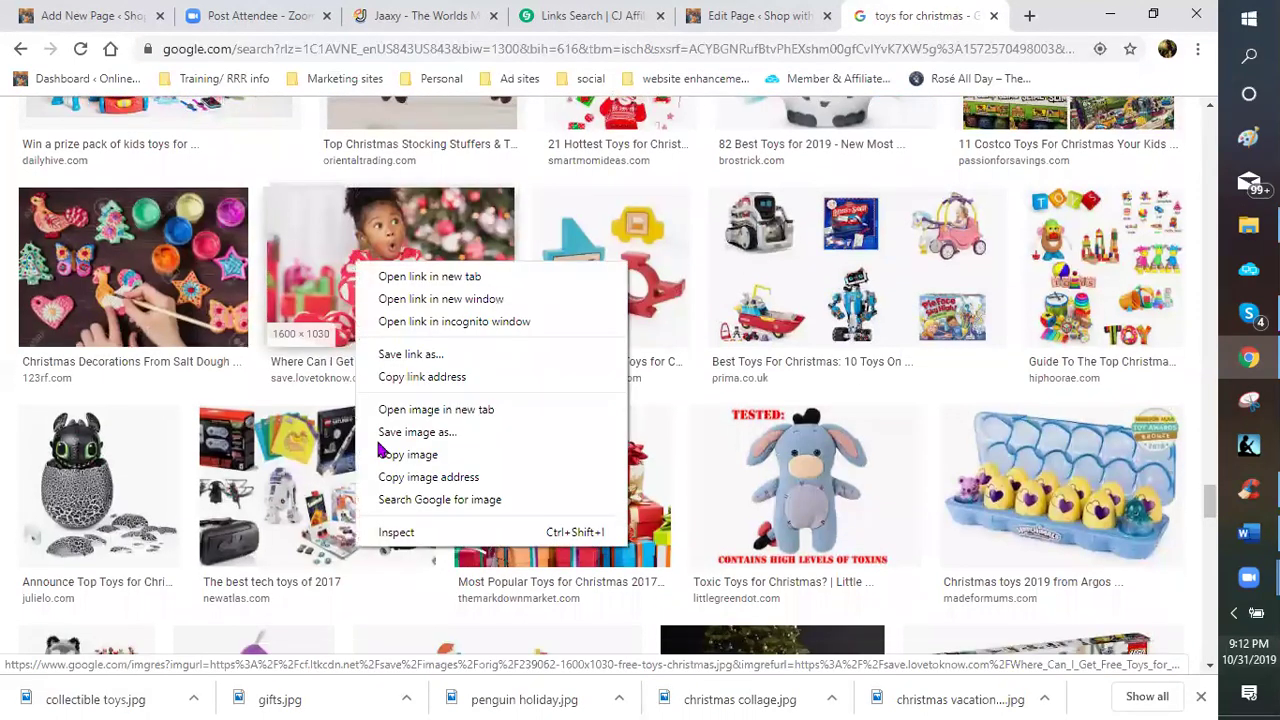
pyautogui.click(413, 430)
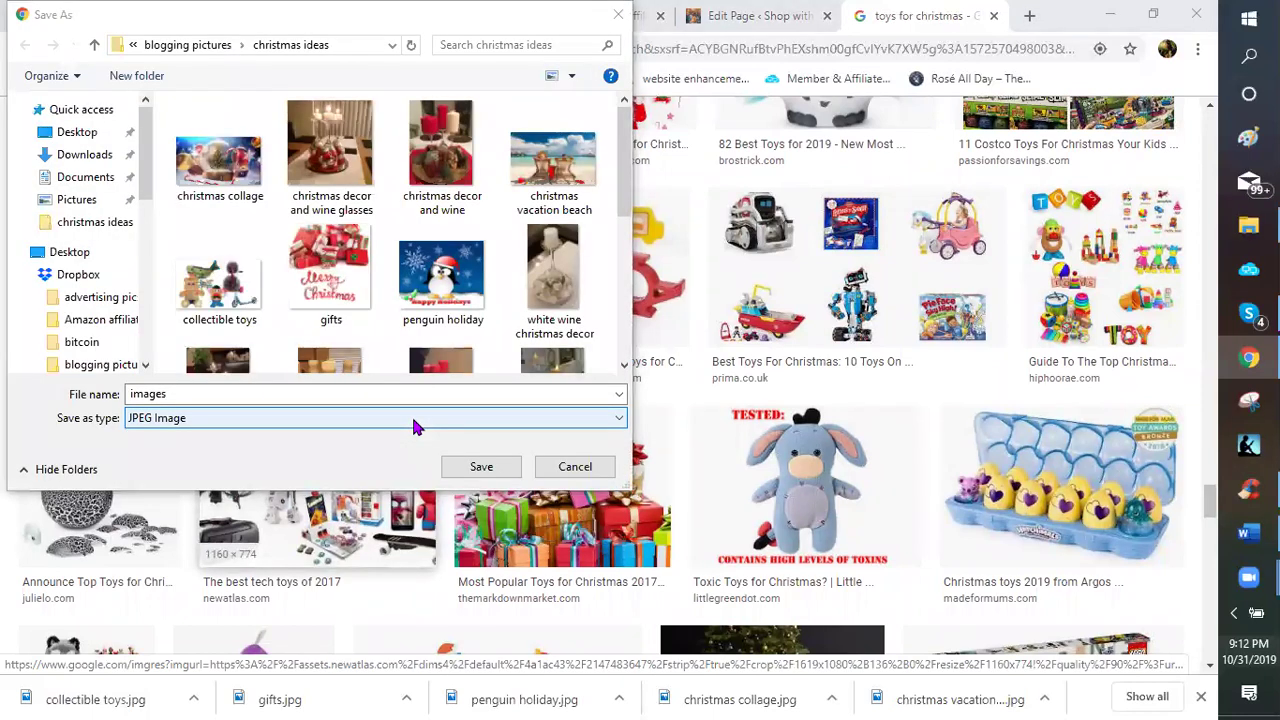
pyautogui.click(89, 396)
pyautogui.write('toy su')
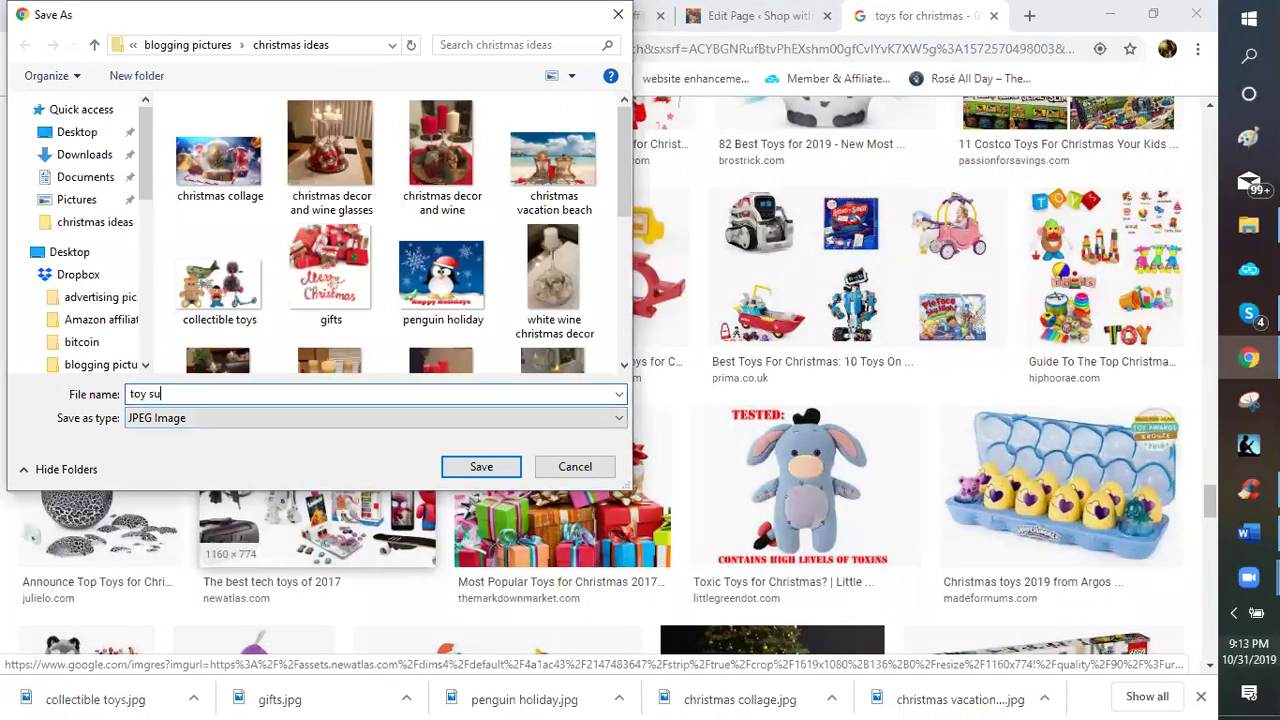
pyautogui.write('prise')
pyautogui.press('BackSpace')
pyautogui.press('BackSpace')
pyautogui.press('BackSpace')
pyautogui.press('BackSpace')
pyautogui.press('BackSpace')
pyautogui.write('rprise')
pyautogui.press('Return')
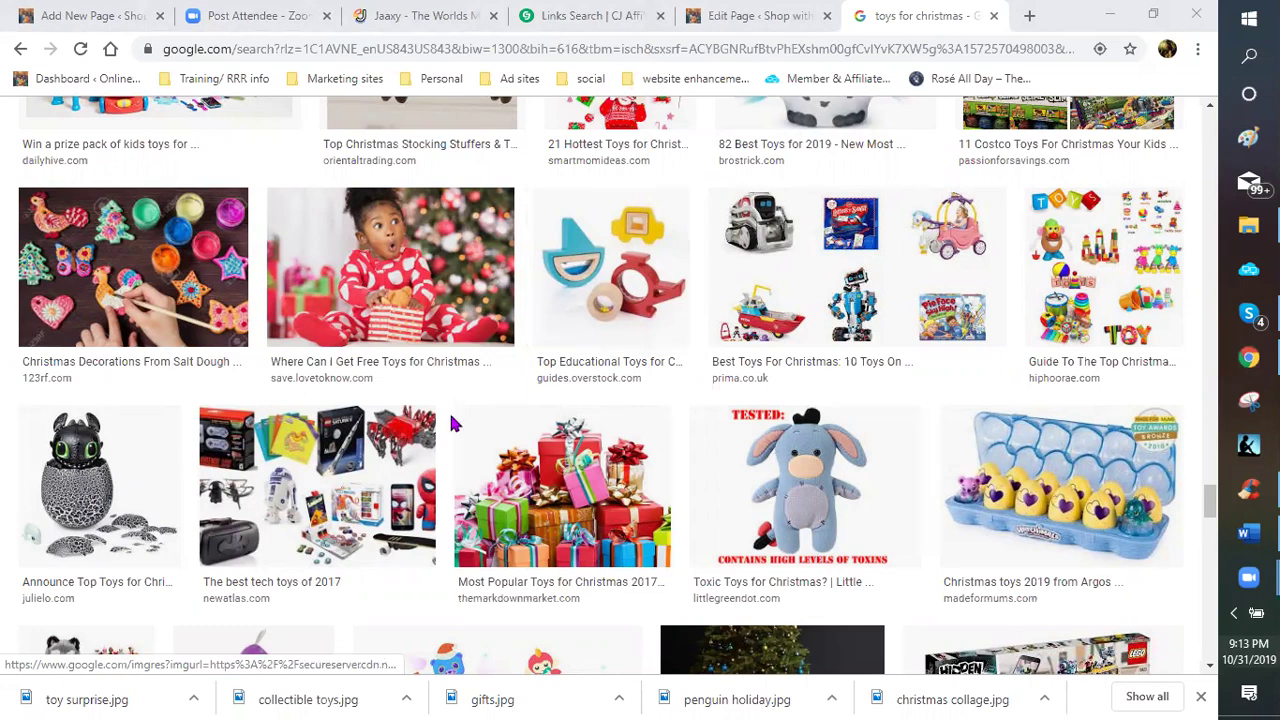
# - Replace the toys for christmas query with 'clothing' and run the image search
pyautogui.scroll(-2, 402, 433)
pyautogui.scroll(-2, 402, 433)
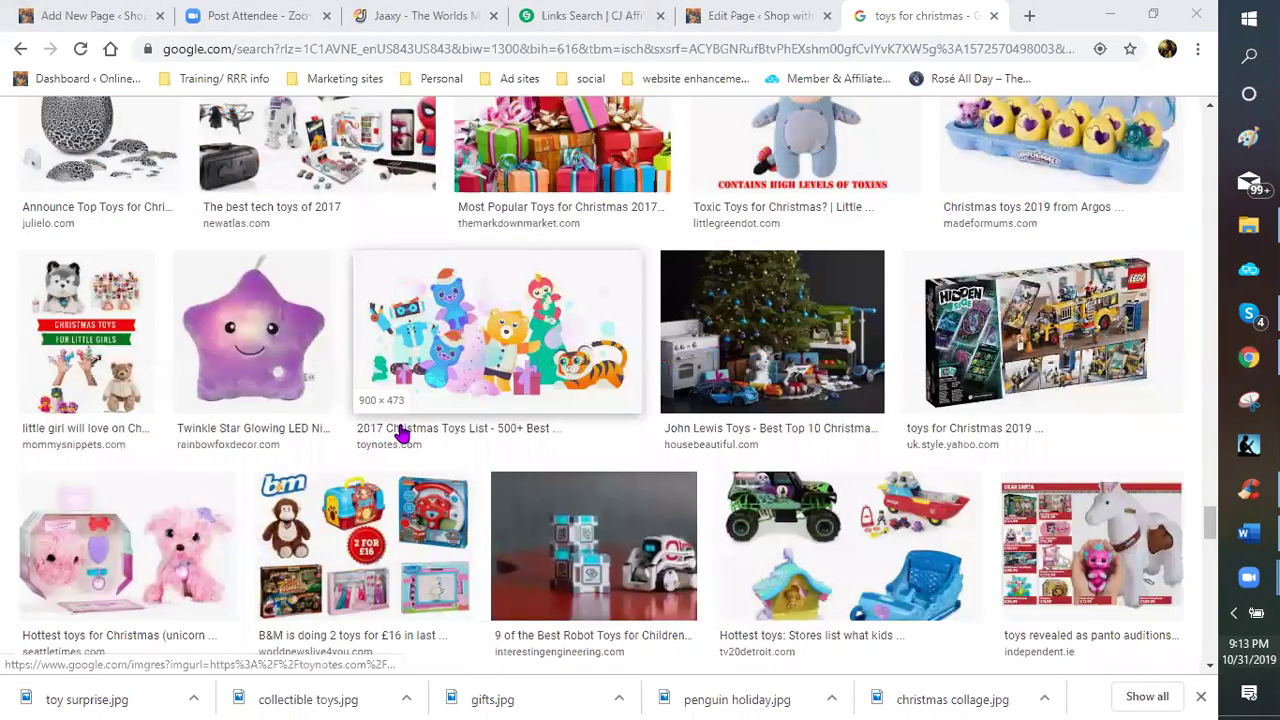
pyautogui.scroll(-2, 402, 433)
pyautogui.scroll(-1, 495, 330)
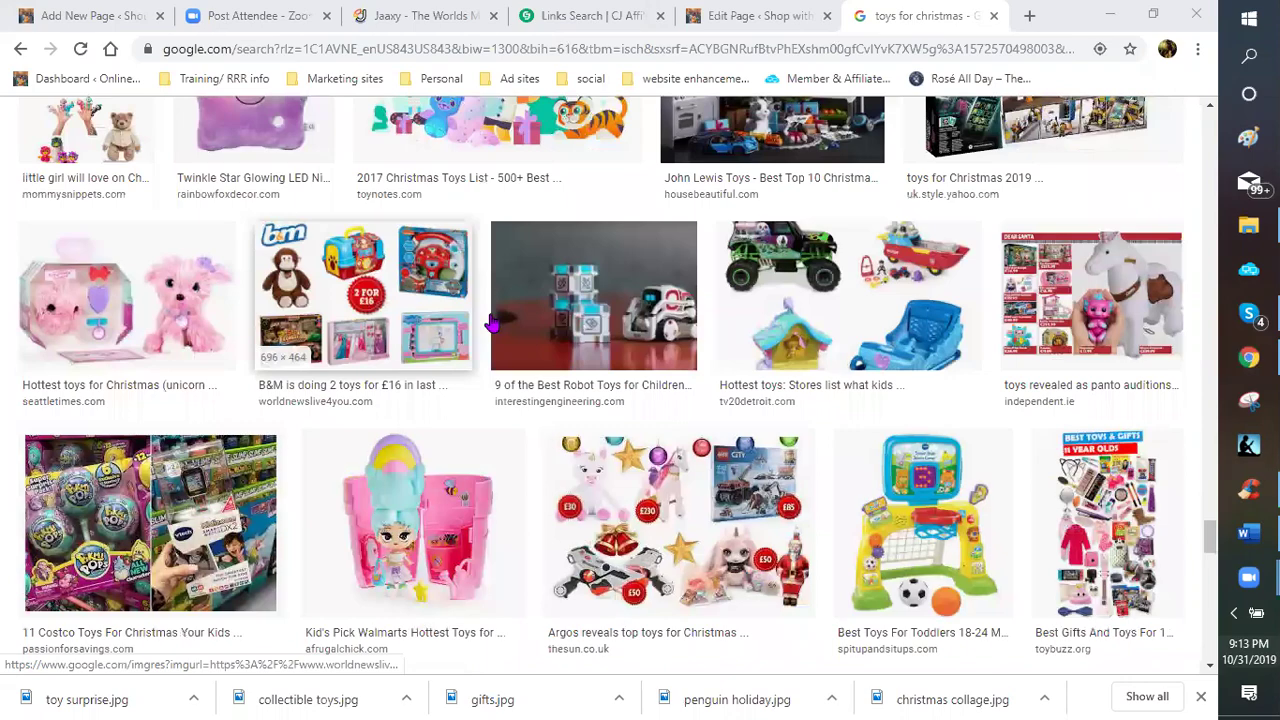
pyautogui.scroll(-3, 490, 320)
pyautogui.scroll(-3, 408, 252)
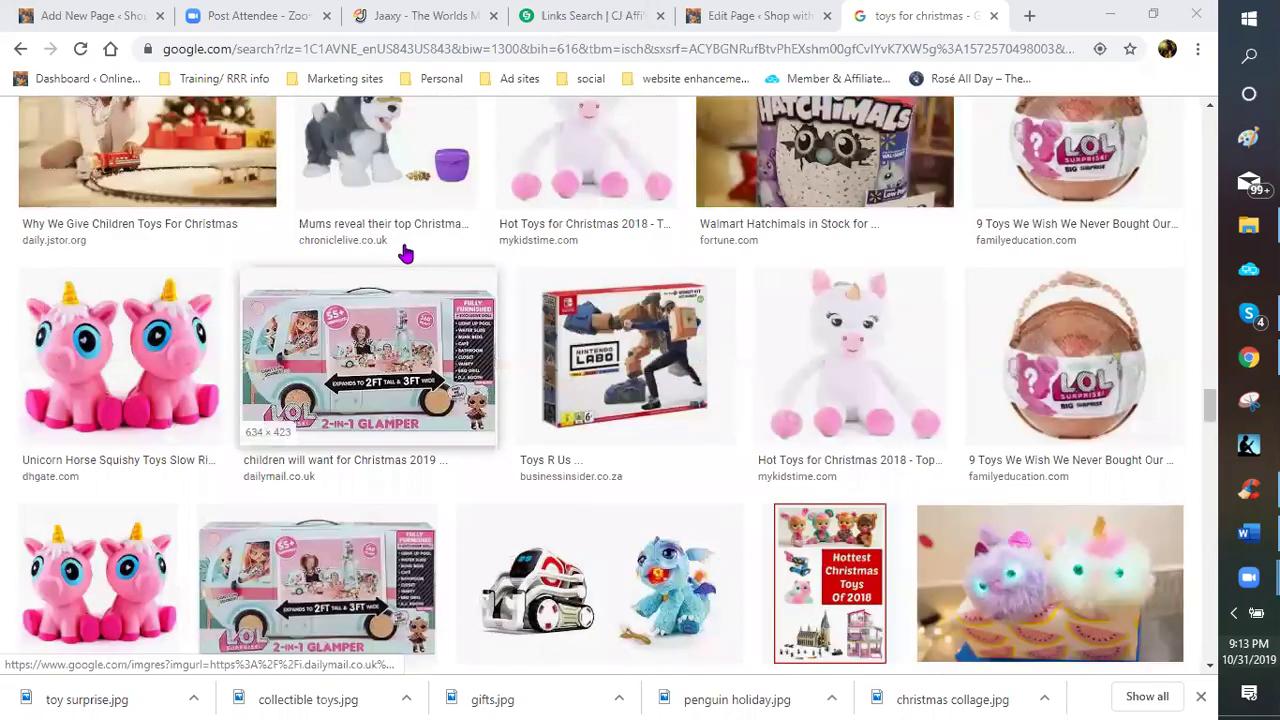
pyautogui.scroll(-3, 405, 257)
pyautogui.scroll(-3, 408, 250)
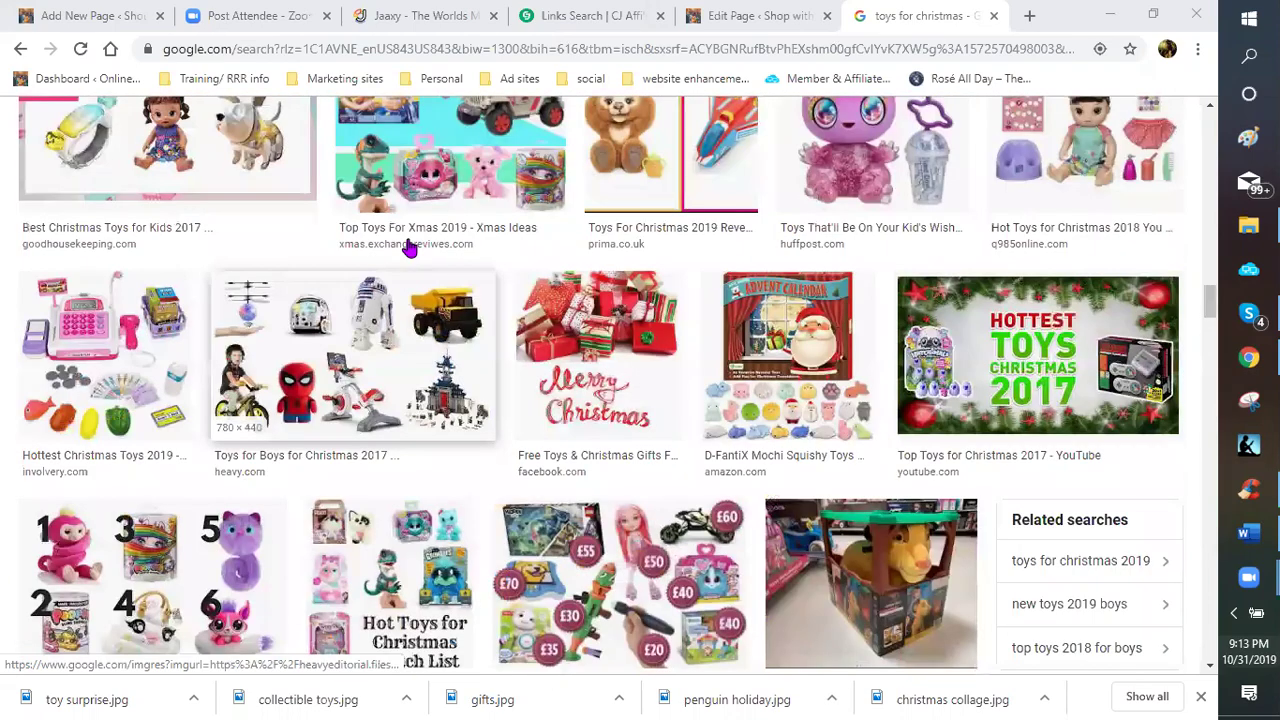
pyautogui.scroll(-3, 408, 246)
pyautogui.scroll(-3, 415, 235)
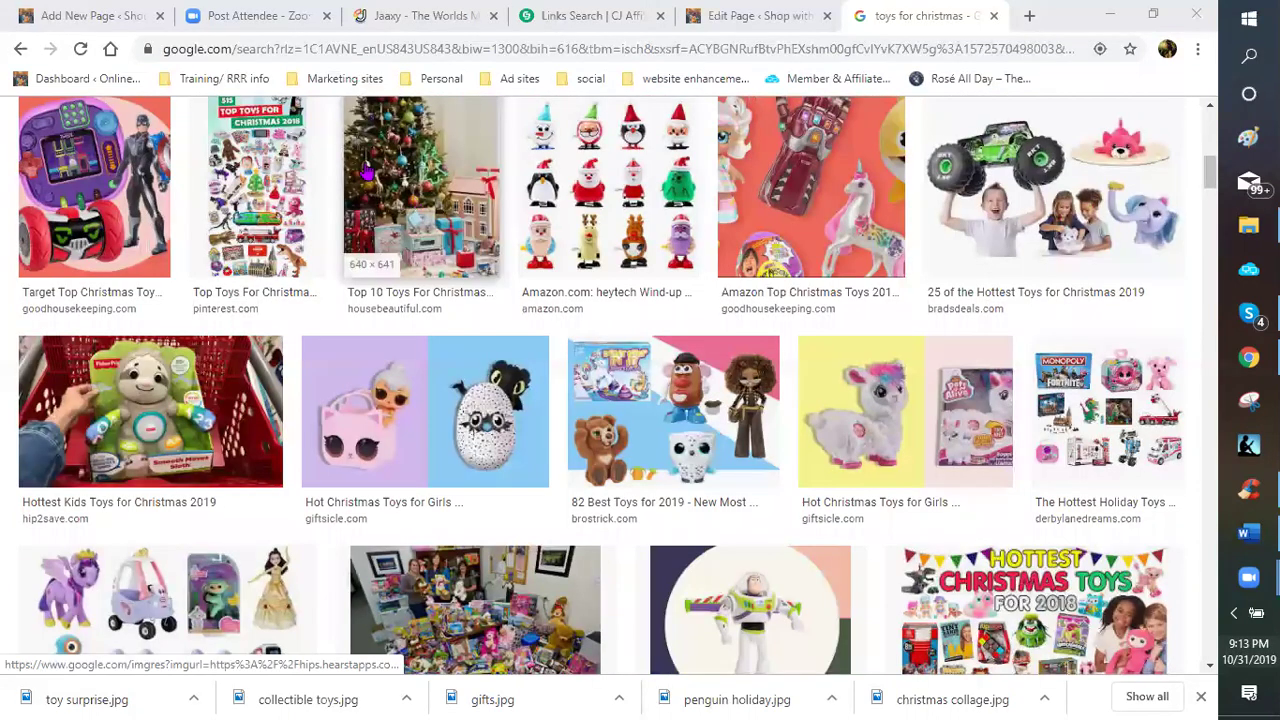
pyautogui.press('Home')
pyautogui.moveTo(289, 149); pyautogui.dragTo(170, 140)
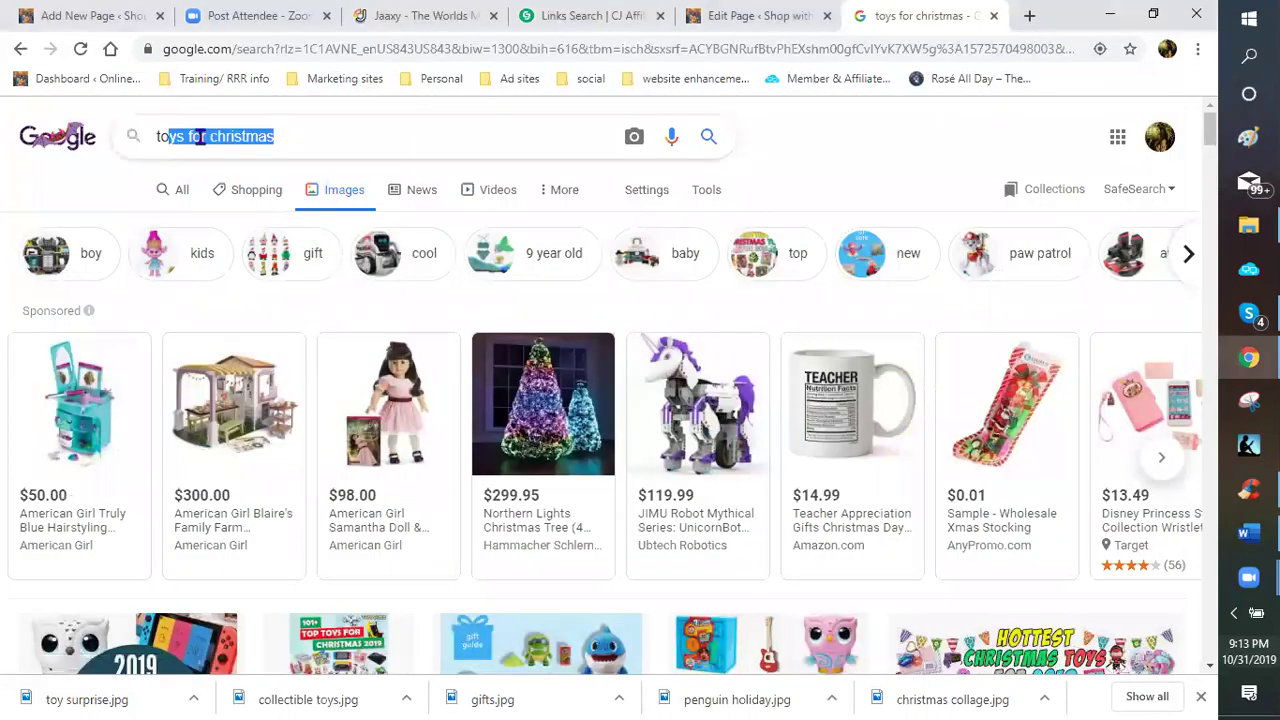
pyautogui.press('BackSpace')
pyautogui.press('BackSpace')
pyautogui.press('BackSpace')
pyautogui.write('cl')
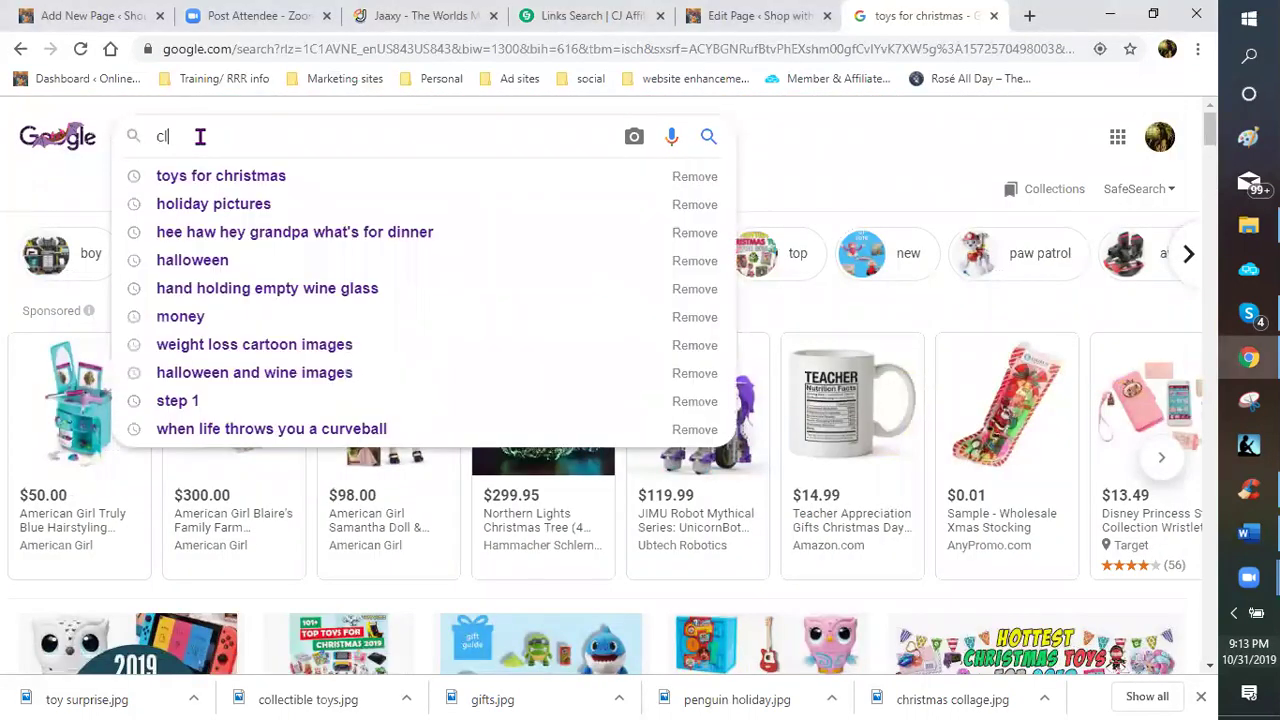
pyautogui.write('othing')
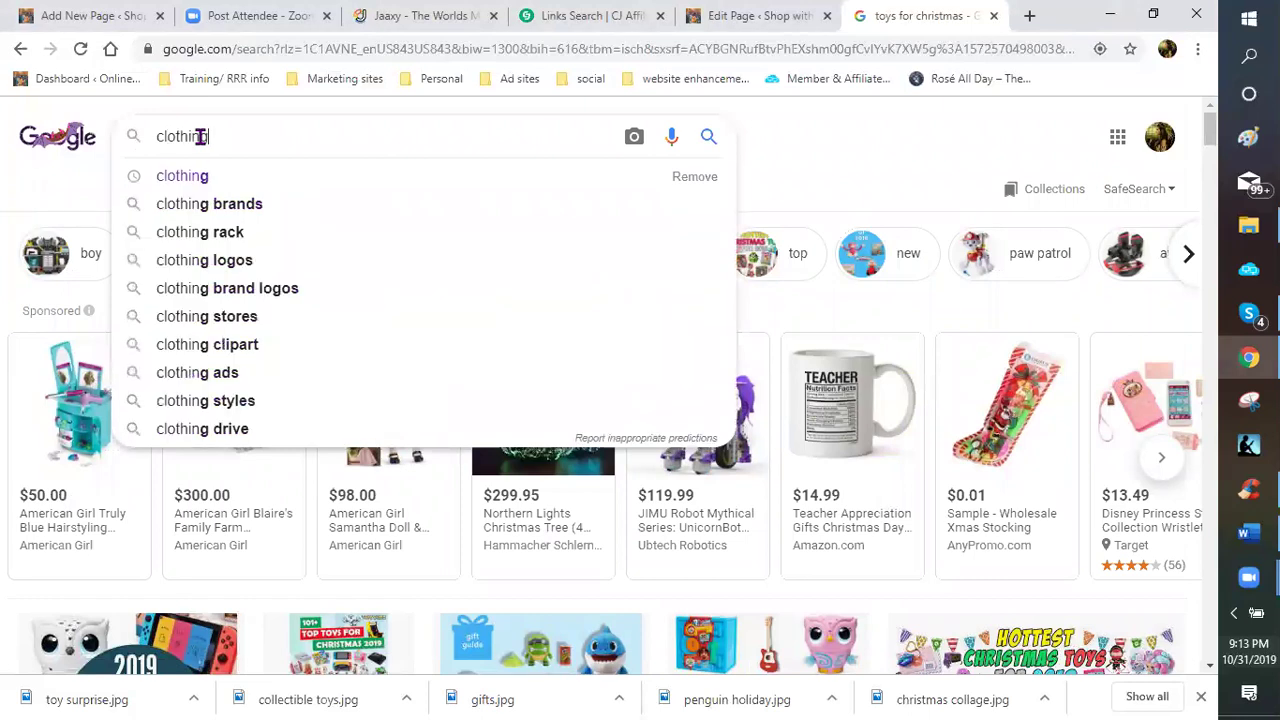
pyautogui.press('Return')
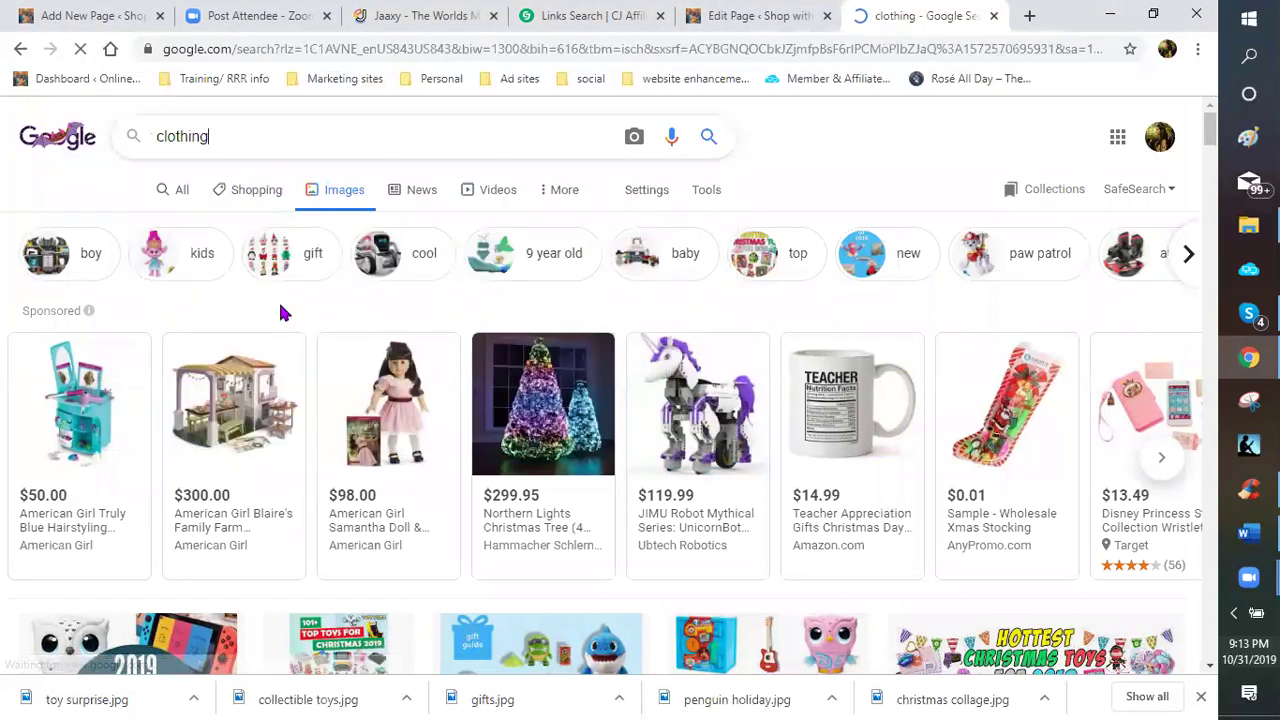
# - Change the image search from 'clothing' to 'party dressing'
pyautogui.scroll(-3, 398, 488)
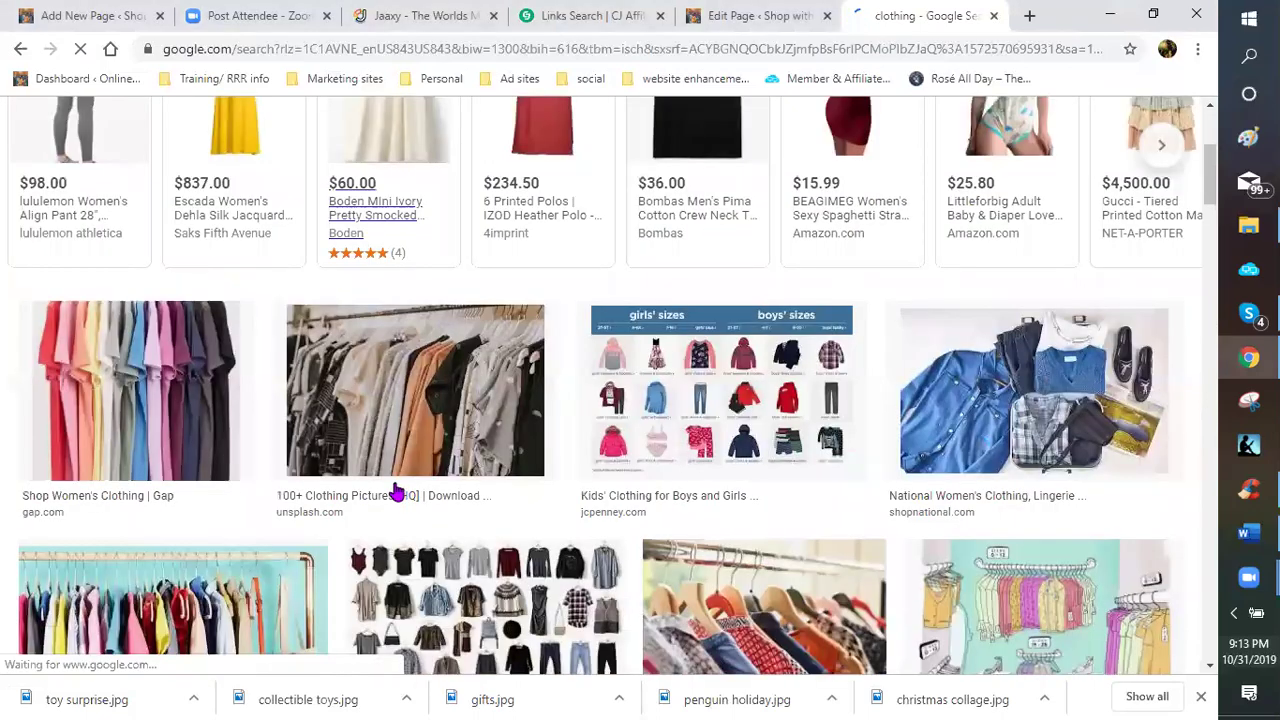
pyautogui.scroll(-3, 395, 488)
pyautogui.scroll(-5, 390, 483)
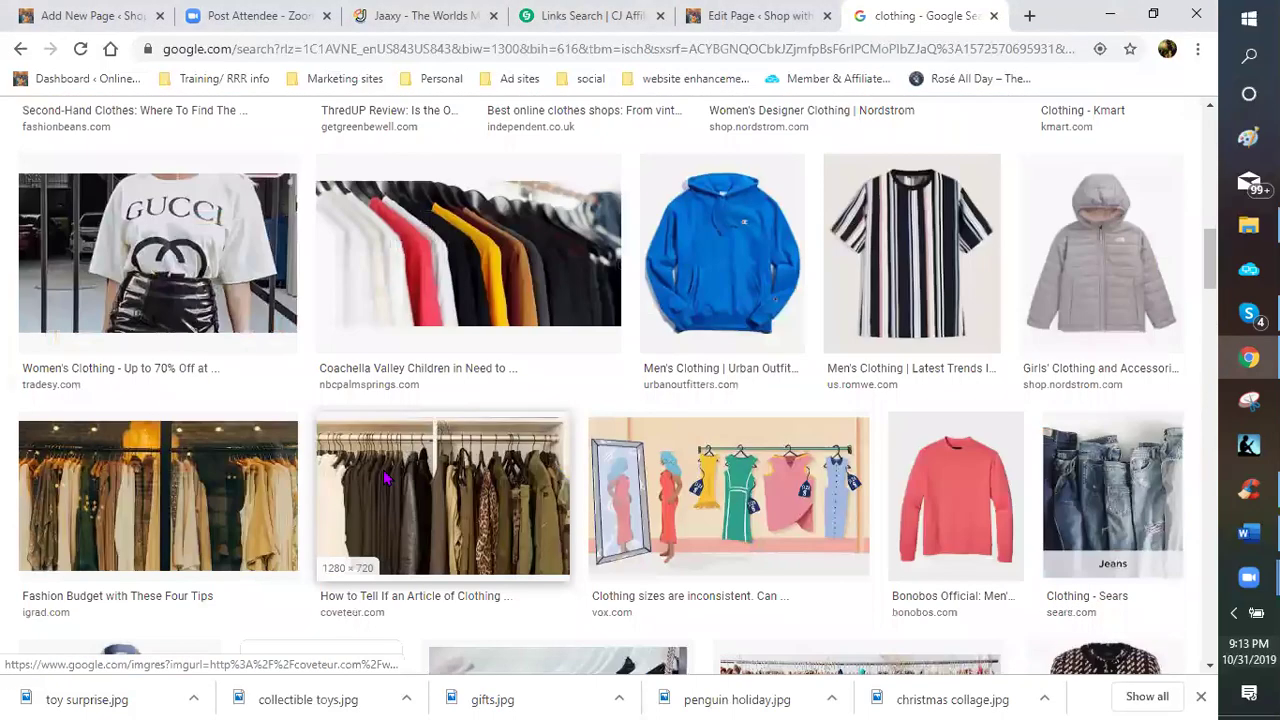
pyautogui.scroll(-5, 384, 479)
pyautogui.scroll(-3, 383, 473)
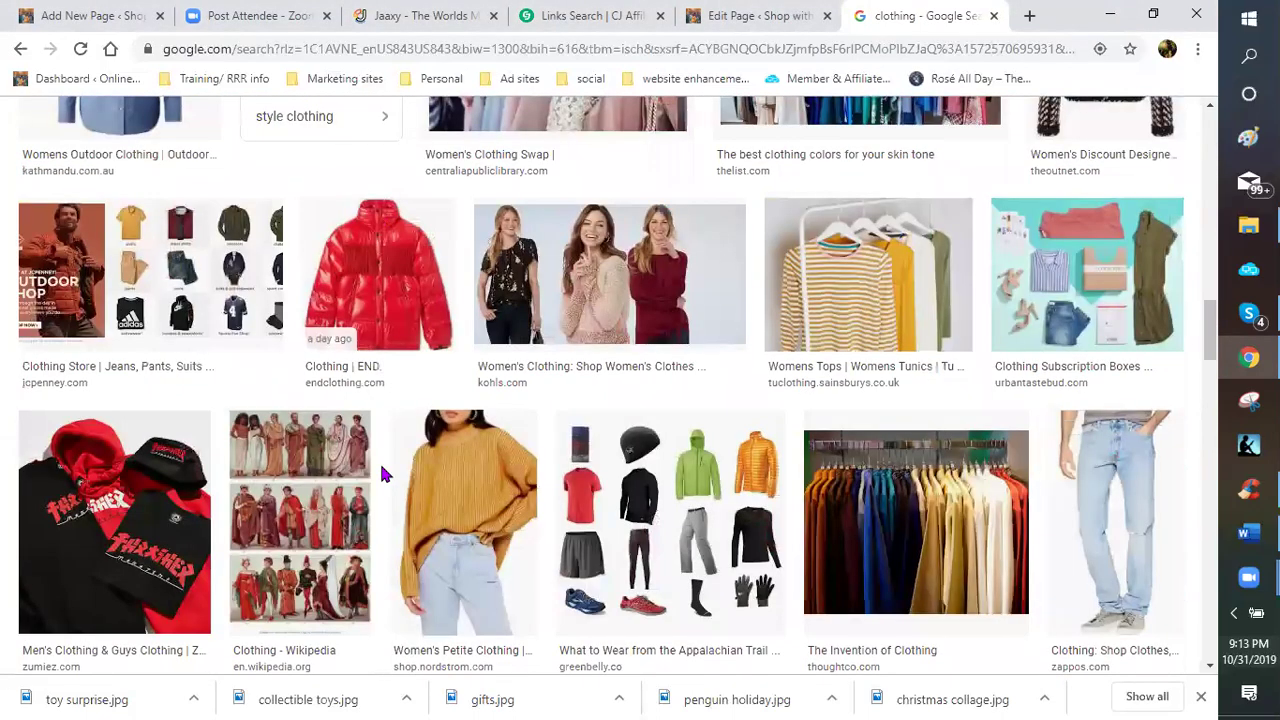
pyautogui.scroll(-5, 383, 473)
pyautogui.scroll(-2, 371, 466)
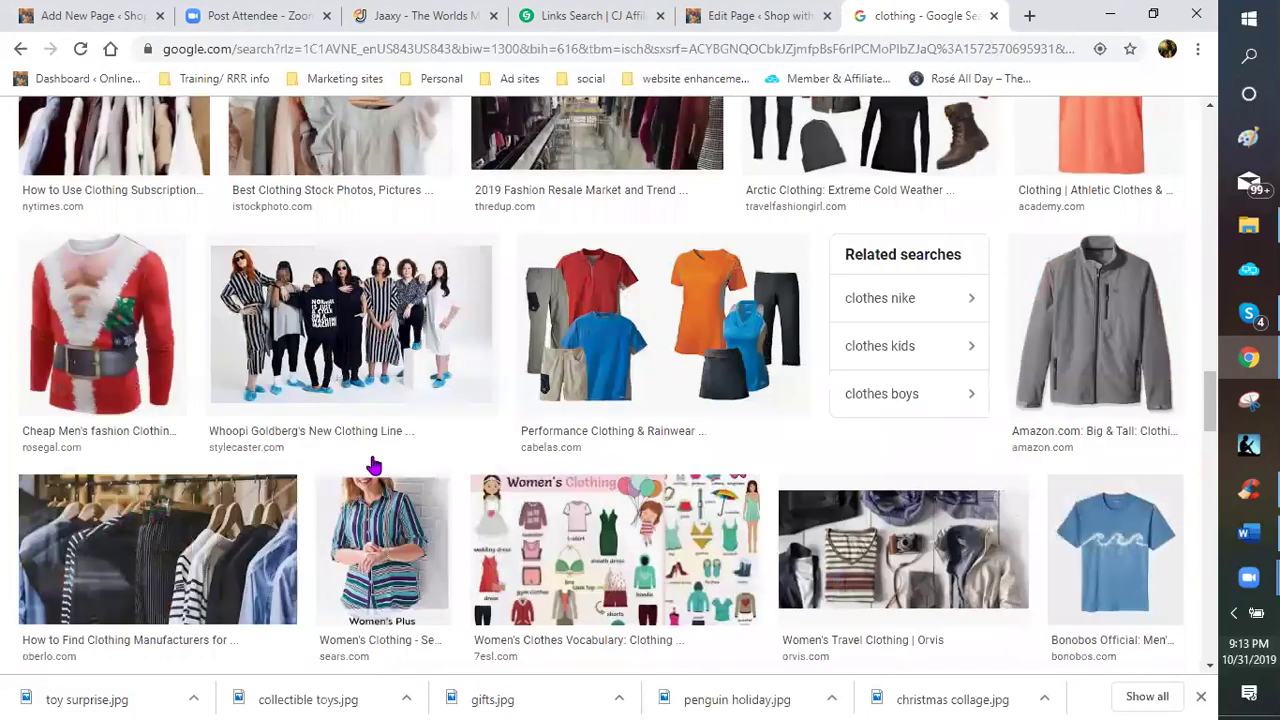
pyautogui.scroll(-5, 366, 457)
pyautogui.scroll(20, 355, 440)
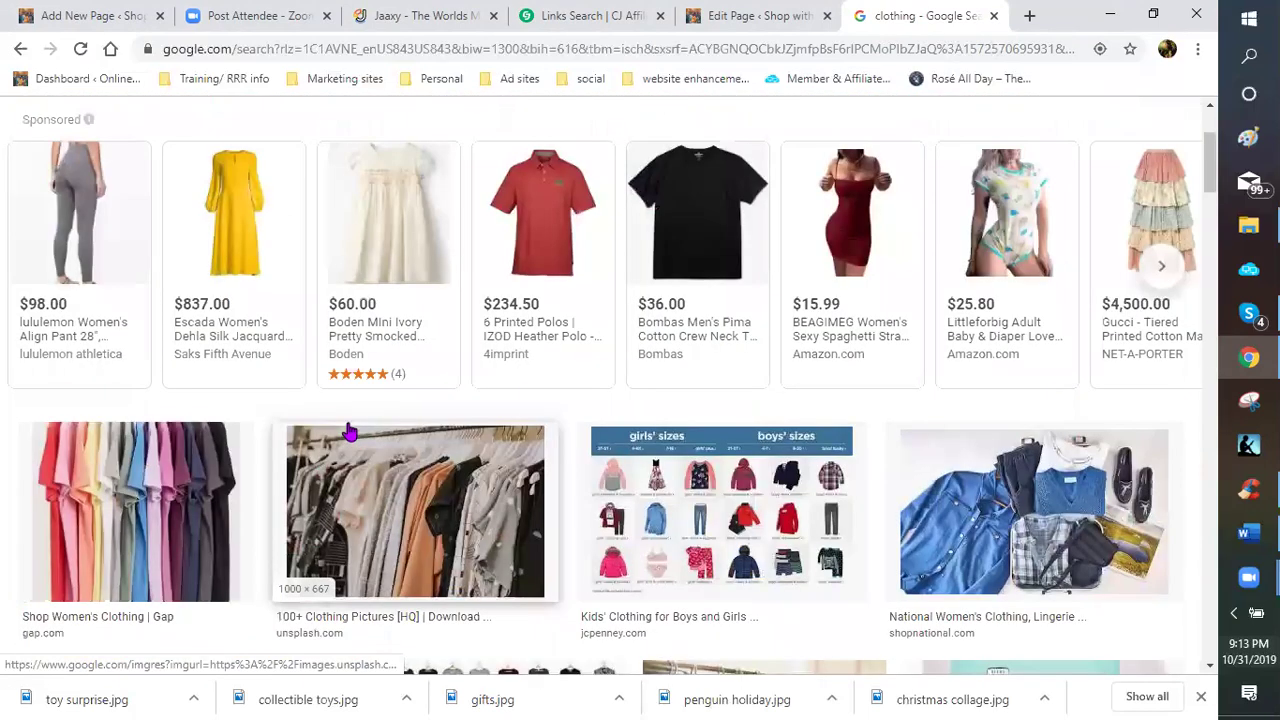
pyautogui.scroll(2, 349, 432)
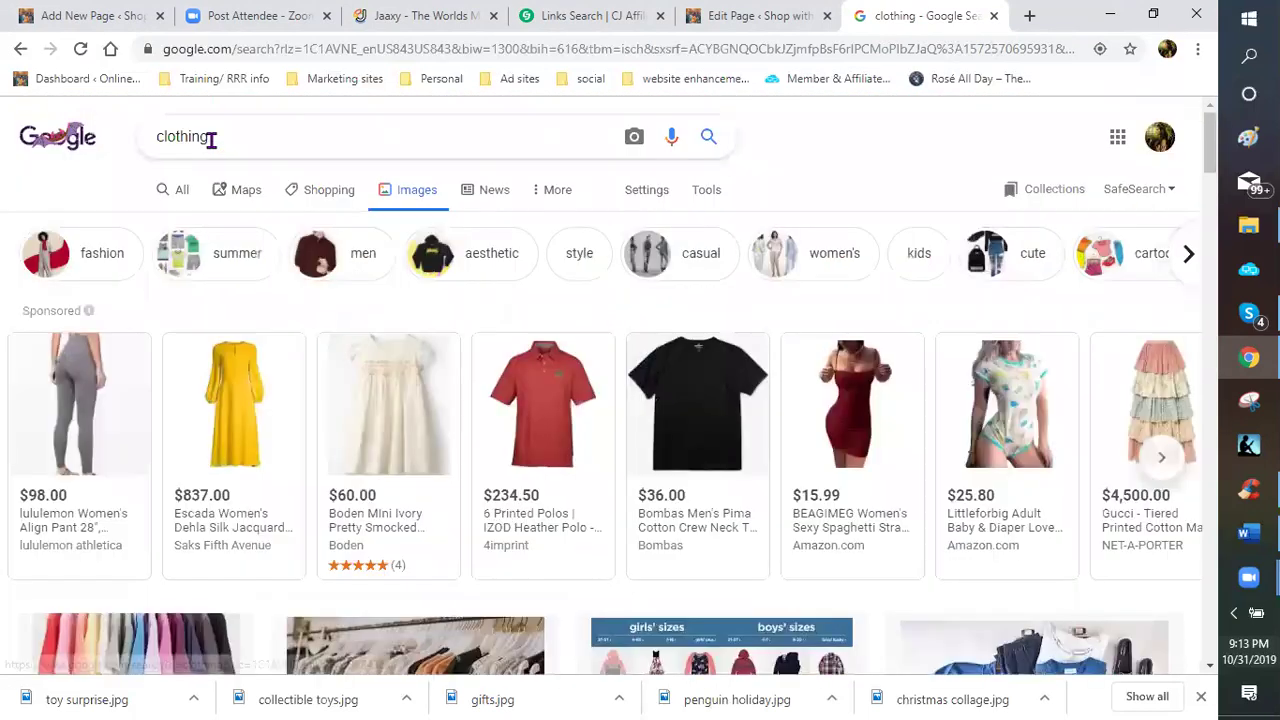
pyautogui.click(130, 148)
pyautogui.write('party')
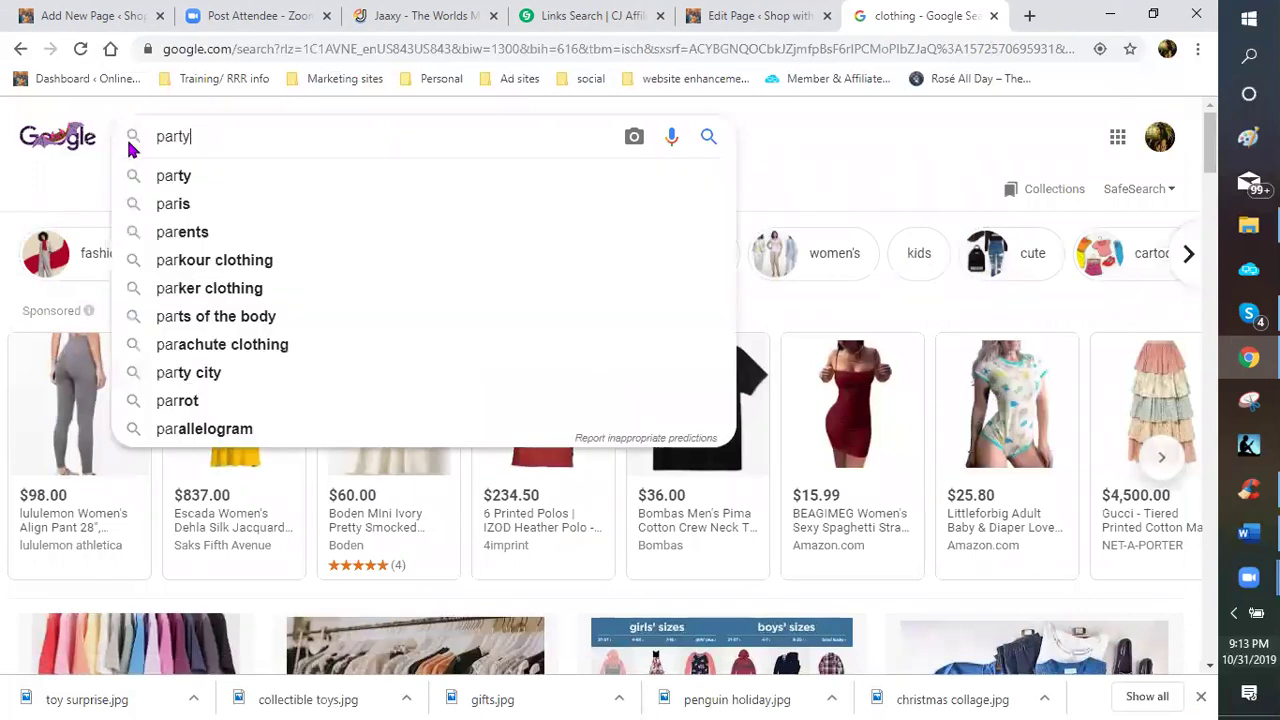
pyautogui.write(' dressing')
pyautogui.press('Return')
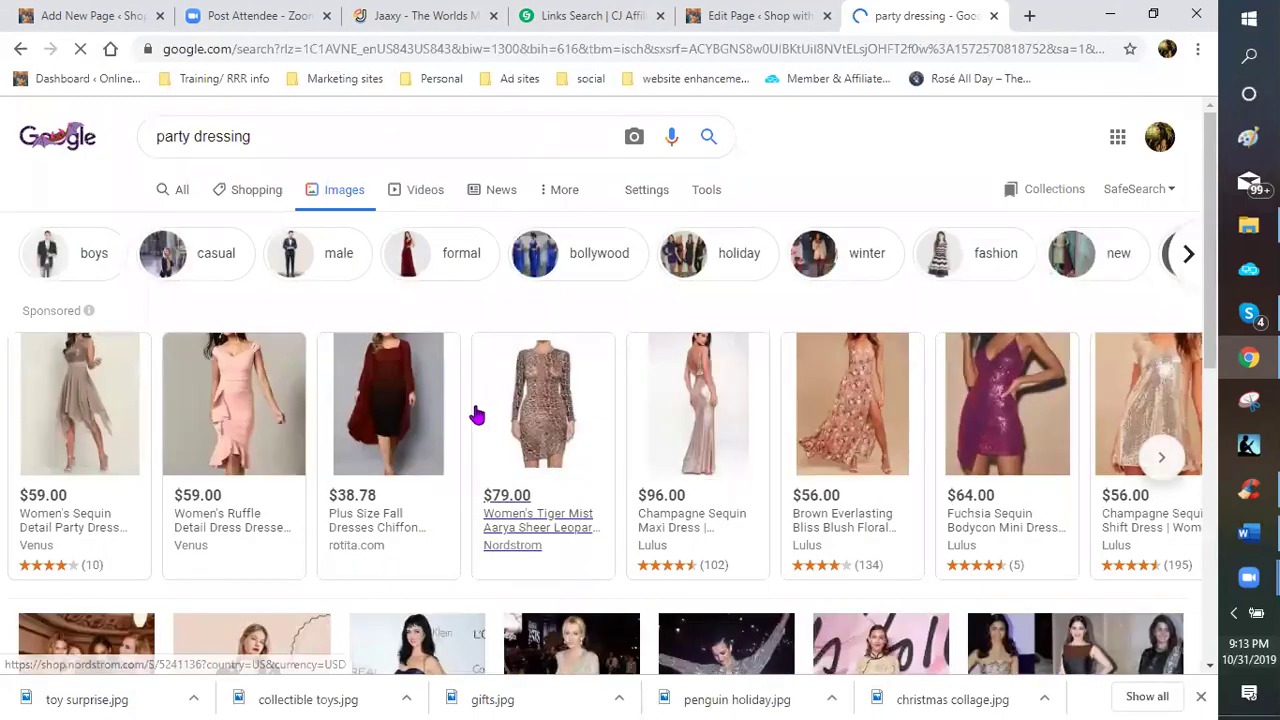
# - Scroll through the party dressing results to browse the party outfit pictures
pyautogui.scroll(-3, 477, 416)
pyautogui.scroll(-2, 477, 416)
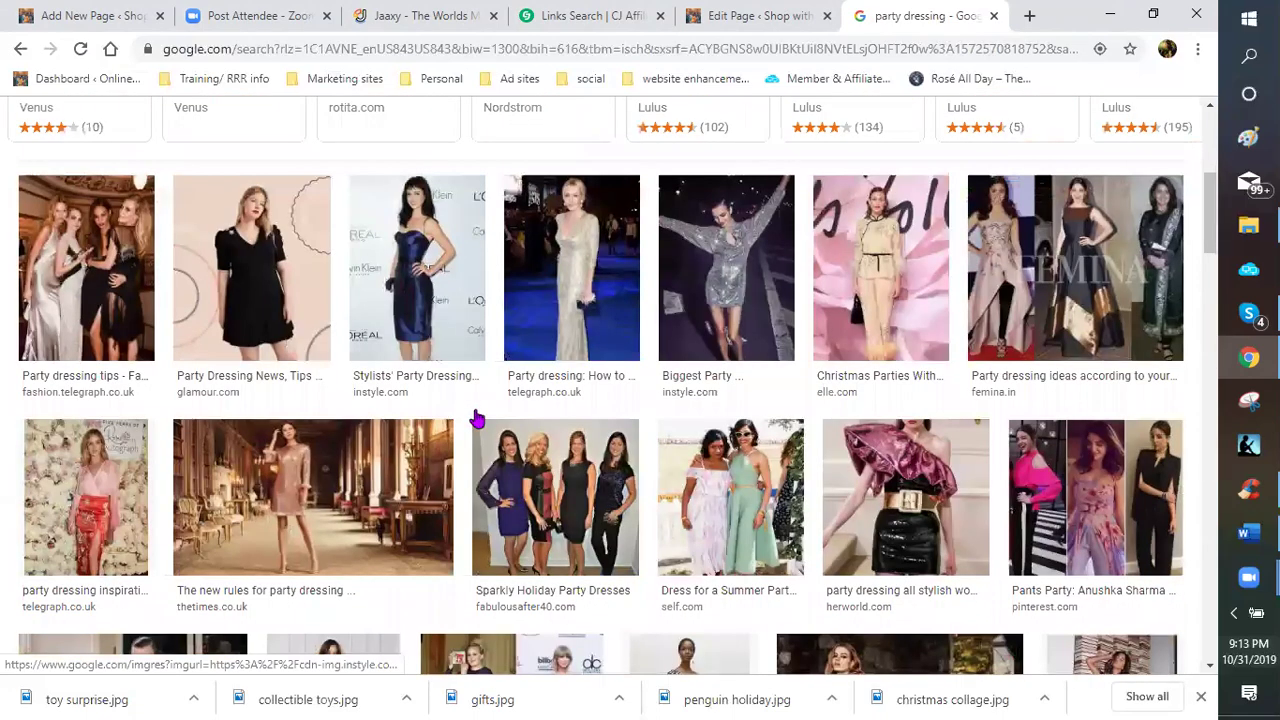
pyautogui.scroll(-3, 477, 418)
pyautogui.scroll(-1, 477, 420)
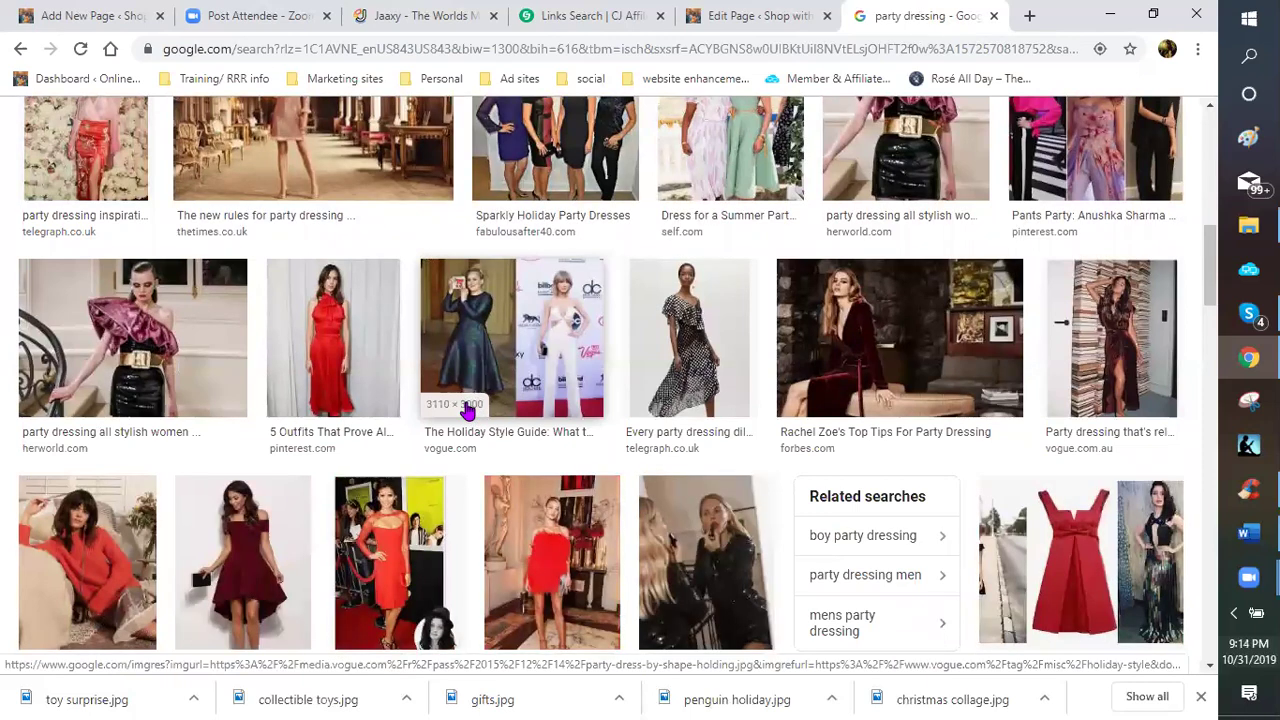
pyautogui.scroll(-1, 465, 407)
pyautogui.scroll(-1, 465, 408)
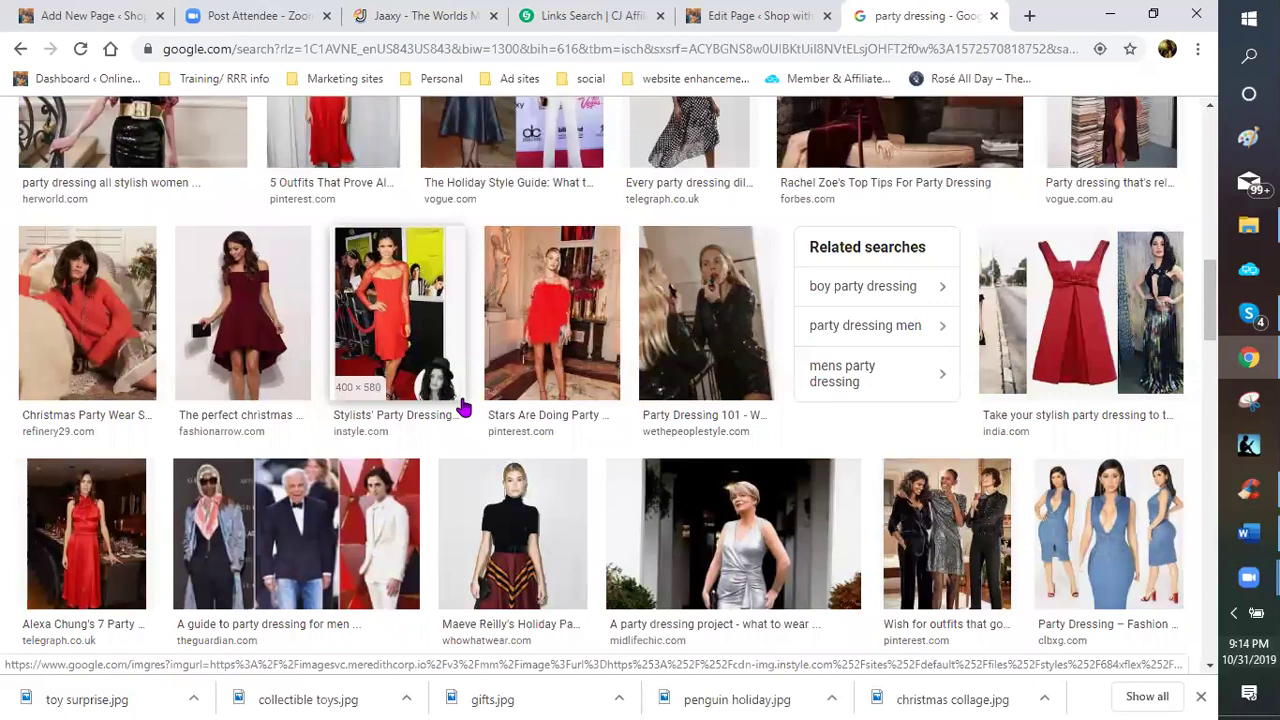
pyautogui.scroll(-1, 463, 407)
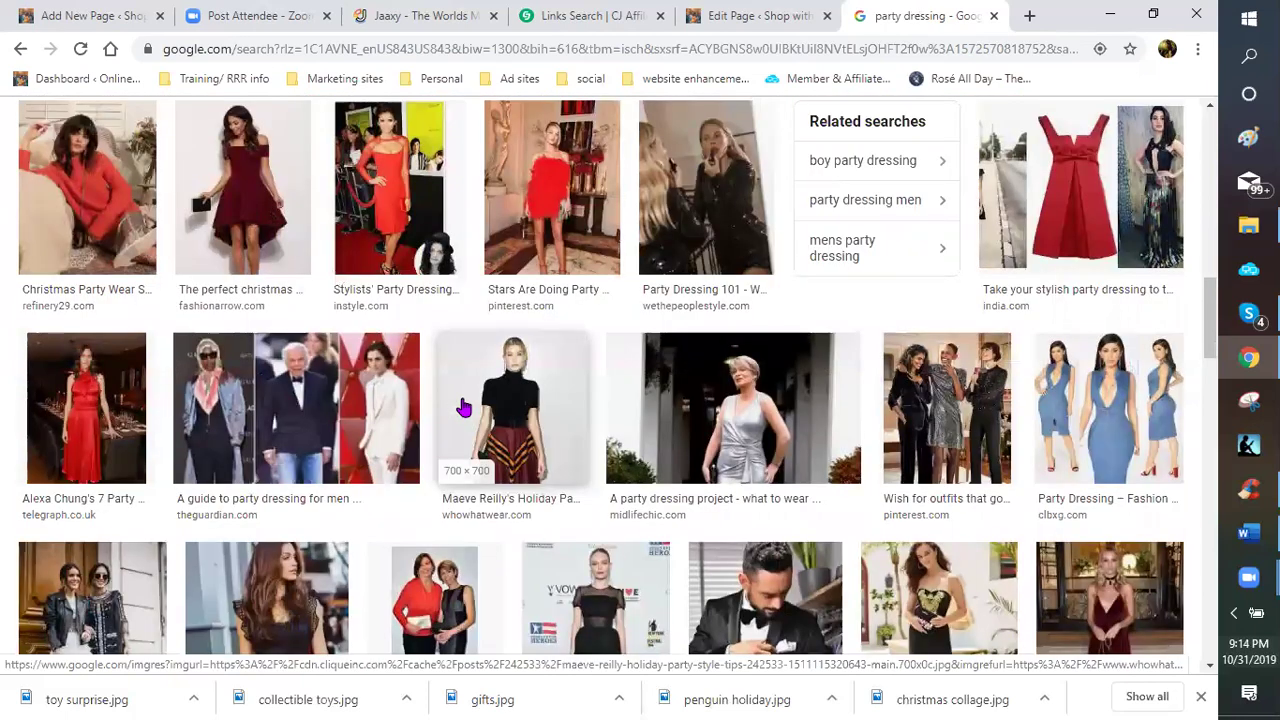
pyautogui.scroll(-1, 463, 407)
pyautogui.scroll(-1, 463, 407)
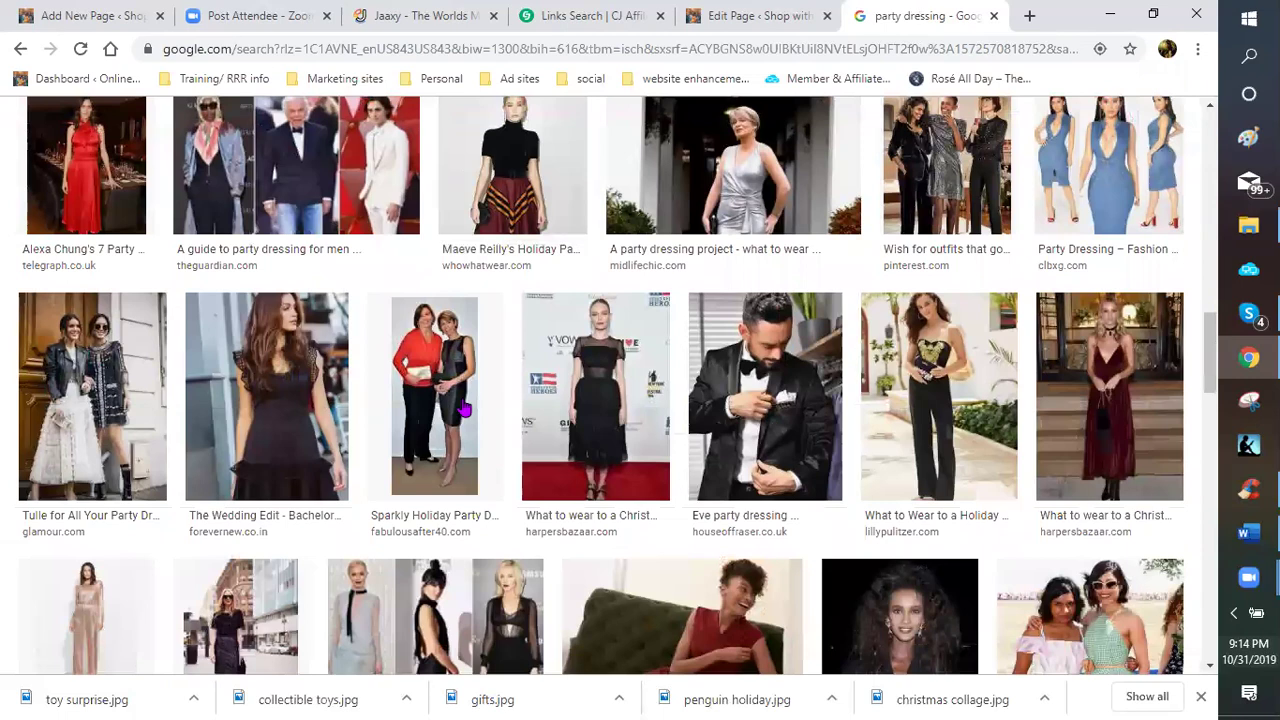
pyautogui.scroll(-1, 463, 407)
pyautogui.scroll(-1, 463, 407)
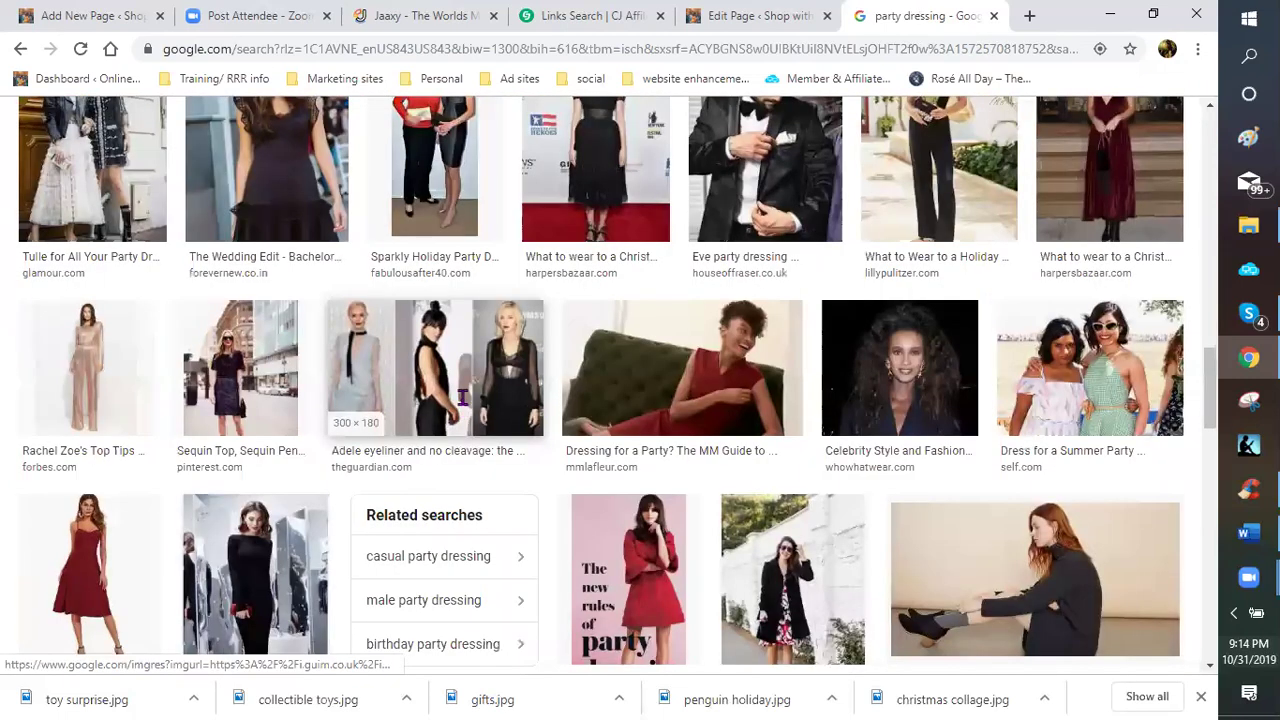
pyautogui.scroll(-2, 463, 400)
pyautogui.scroll(-2, 463, 404)
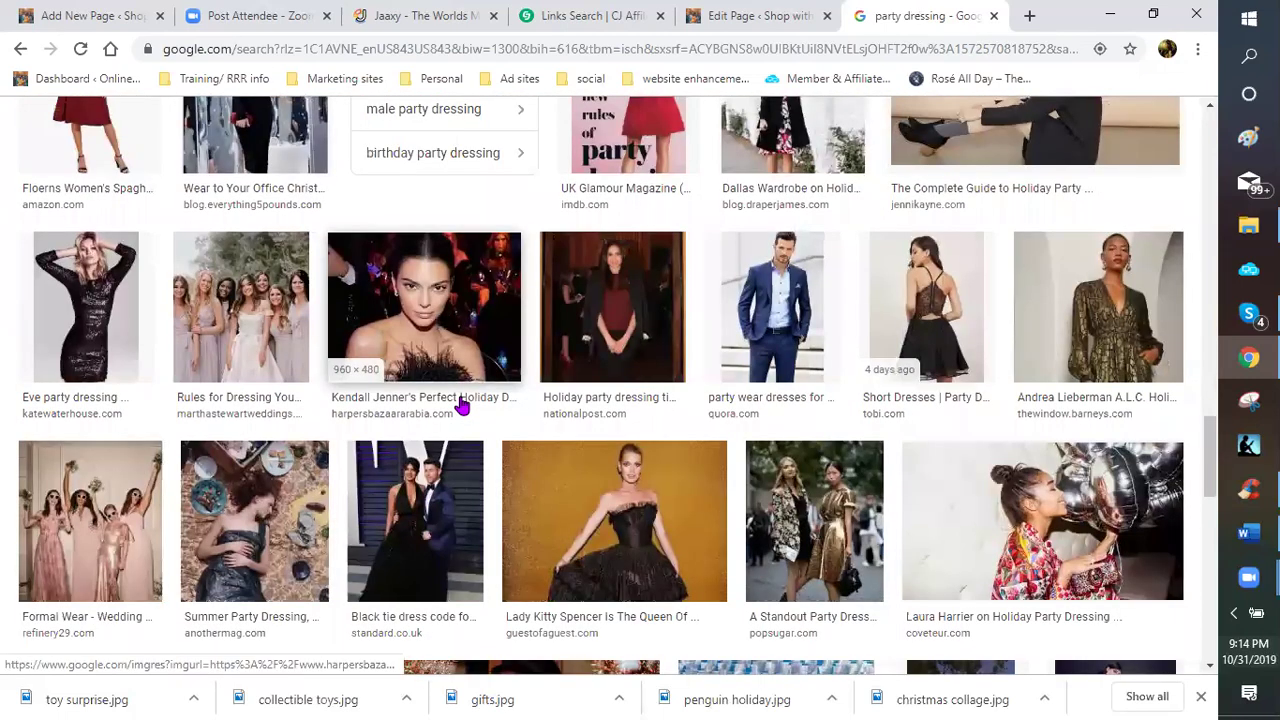
pyautogui.scroll(-1, 463, 404)
pyautogui.scroll(-2, 463, 404)
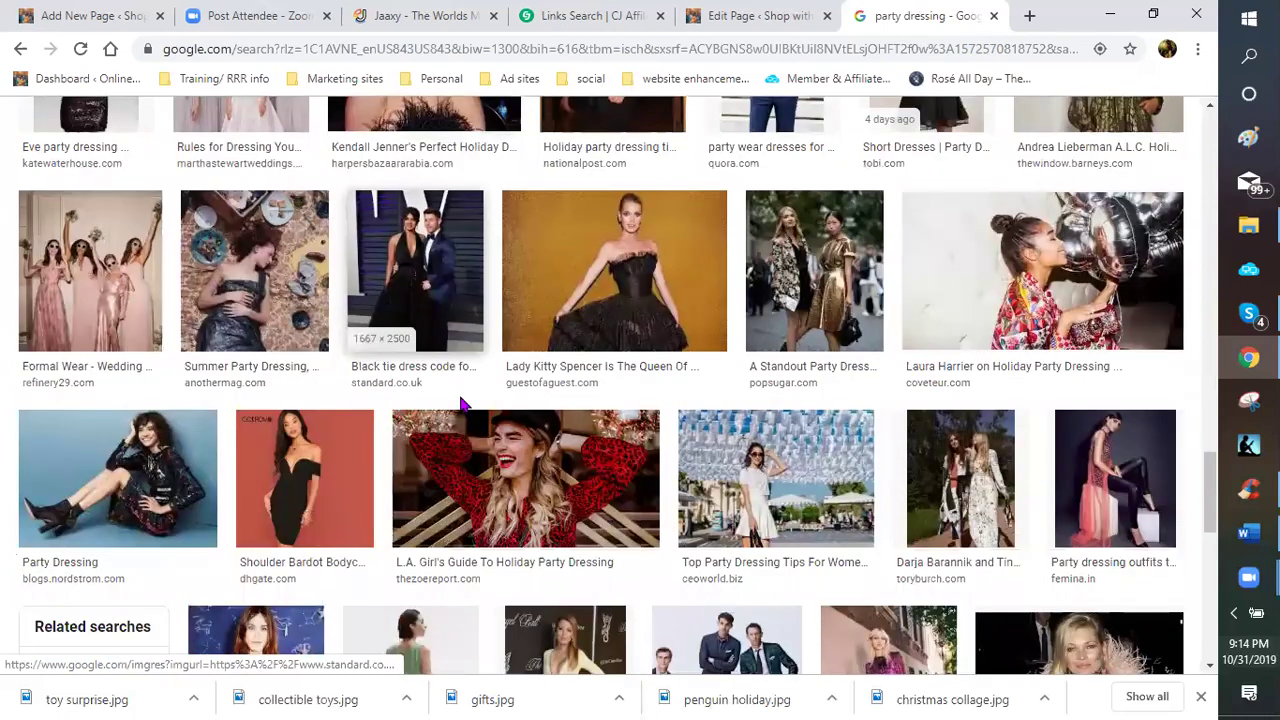
pyautogui.scroll(-1, 463, 404)
pyautogui.scroll(-1, 463, 404)
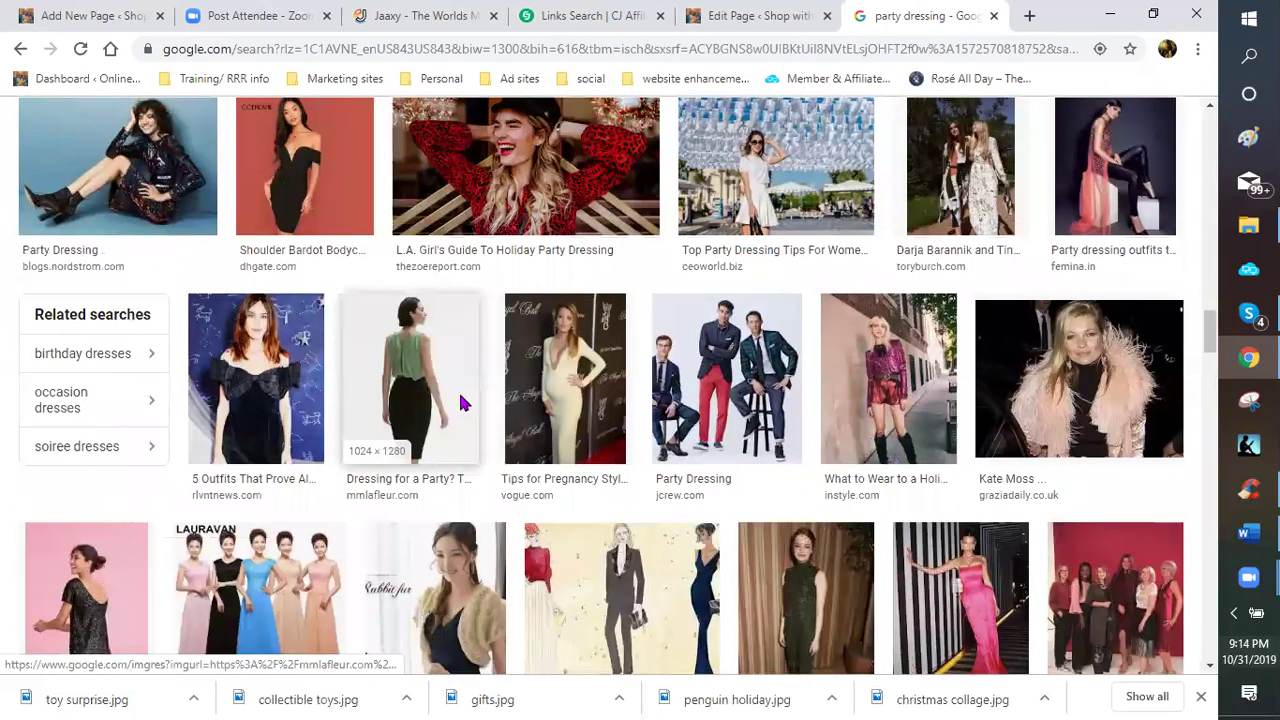
pyautogui.scroll(-3, 463, 404)
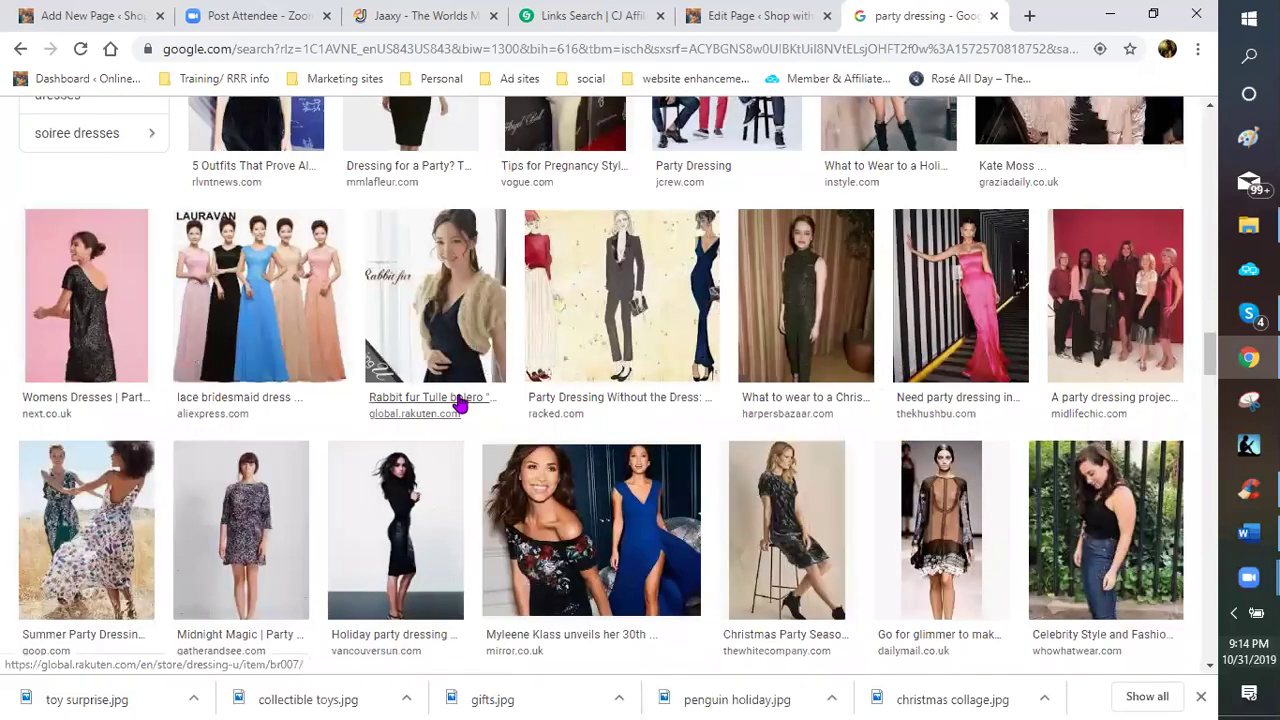
pyautogui.scroll(-1, 458, 402)
pyautogui.scroll(-2, 458, 402)
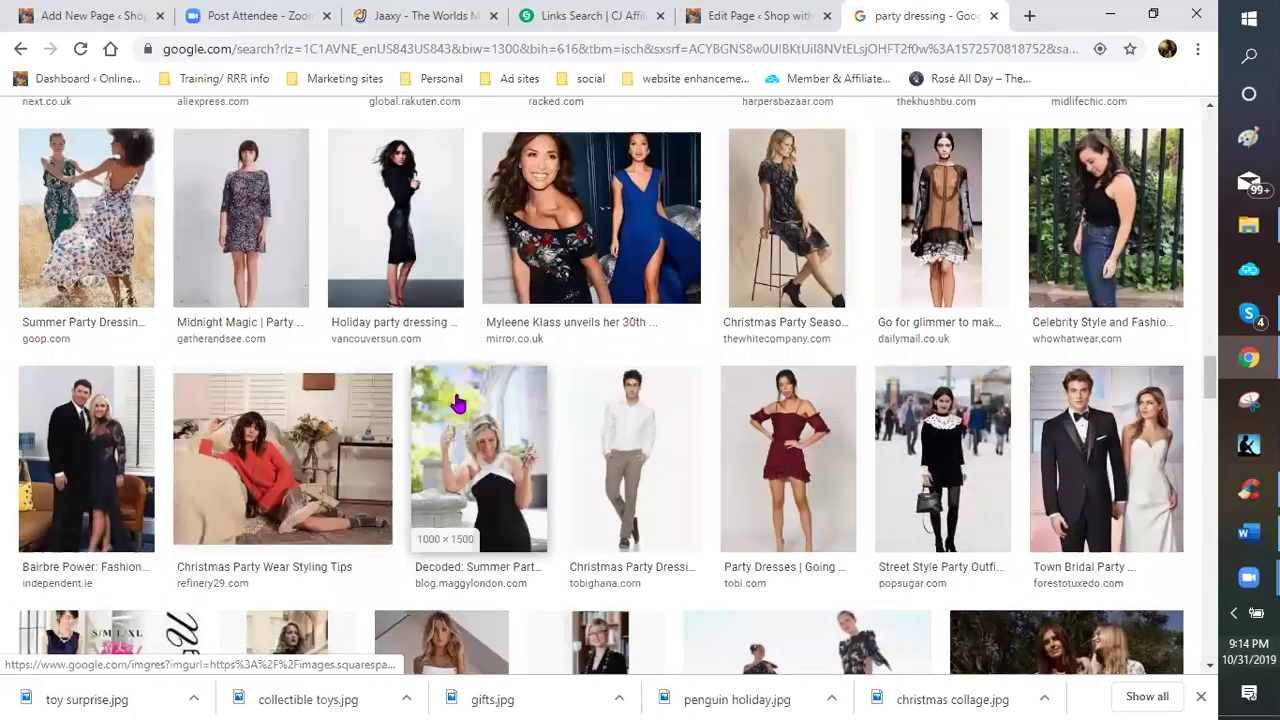
pyautogui.scroll(-2, 457, 402)
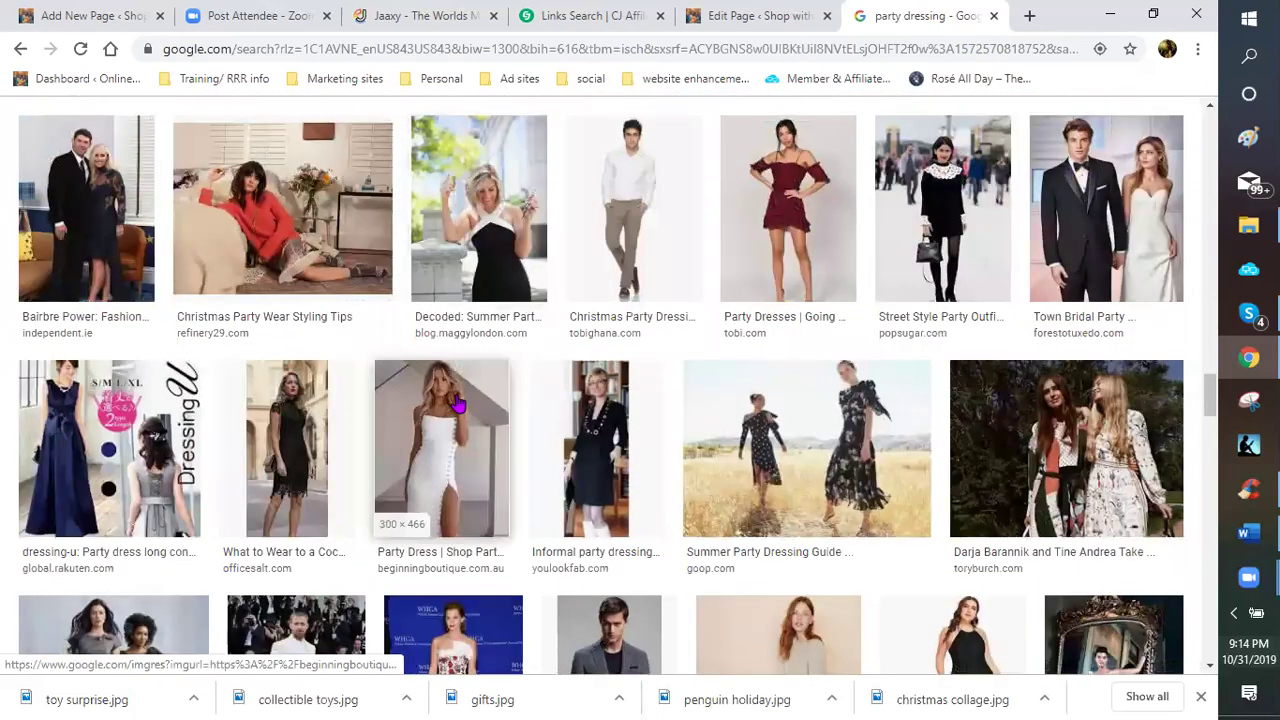
pyautogui.scroll(-2, 457, 402)
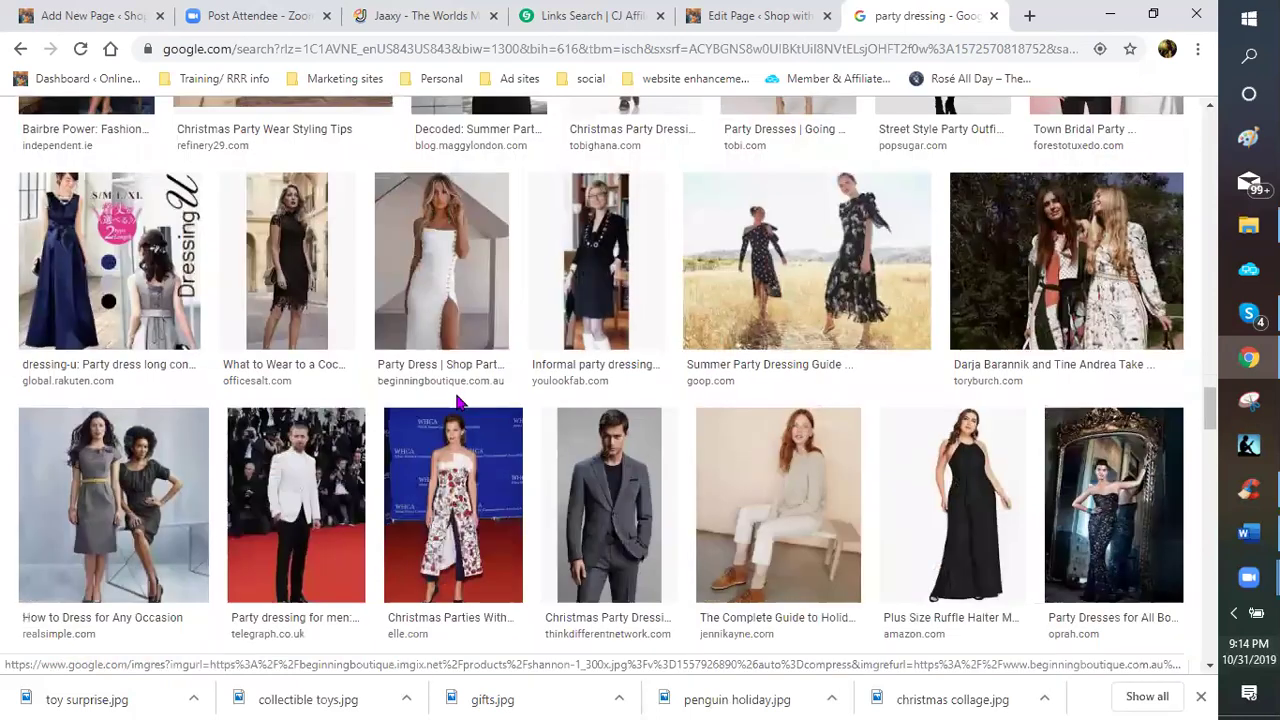
pyautogui.scroll(-1, 414, 391)
pyautogui.scroll(2, 118, 345)
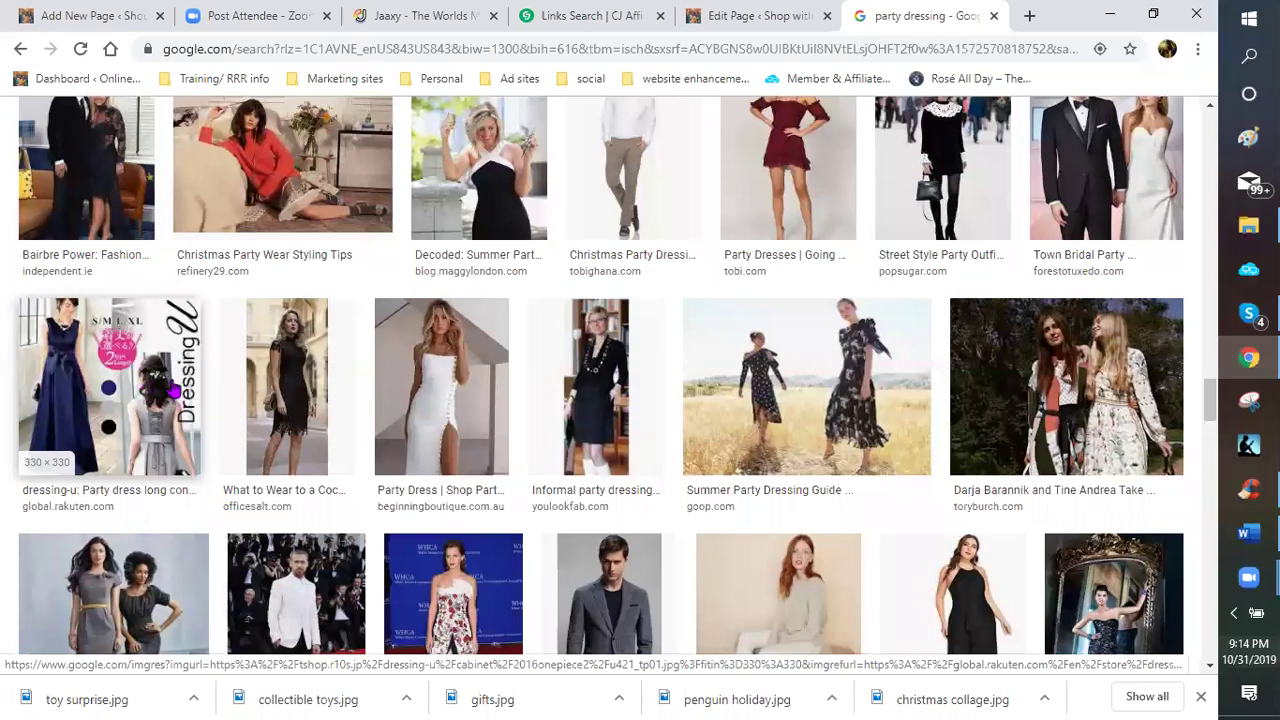
pyautogui.scroll(-1, 172, 388)
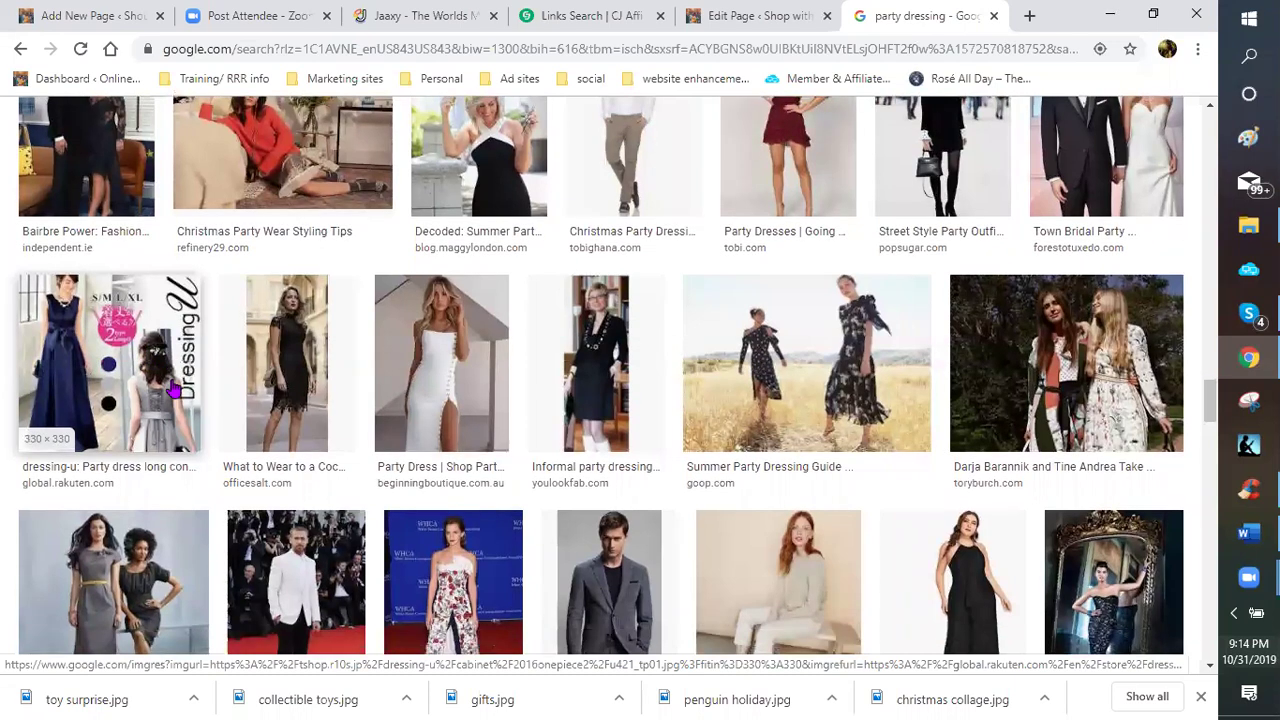
pyautogui.scroll(-3, 172, 388)
pyautogui.scroll(-2, 172, 388)
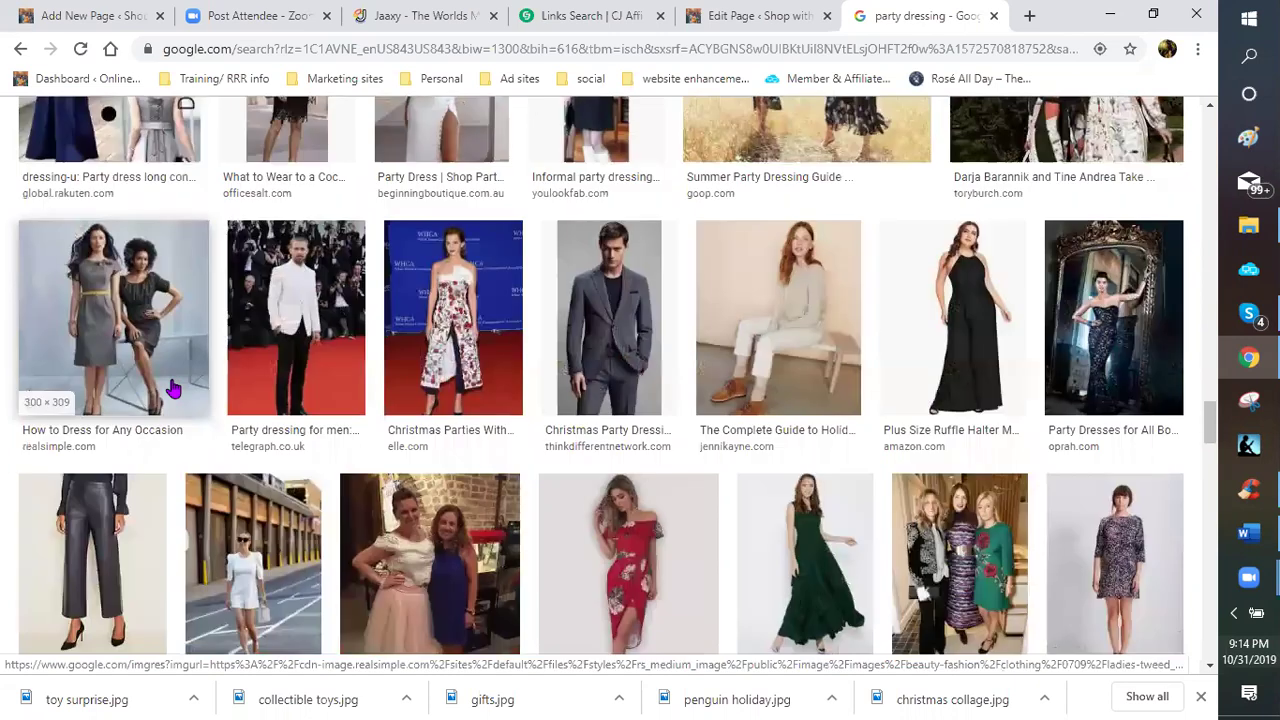
pyautogui.scroll(-2, 800, 505)
pyautogui.scroll(2, 835, 505)
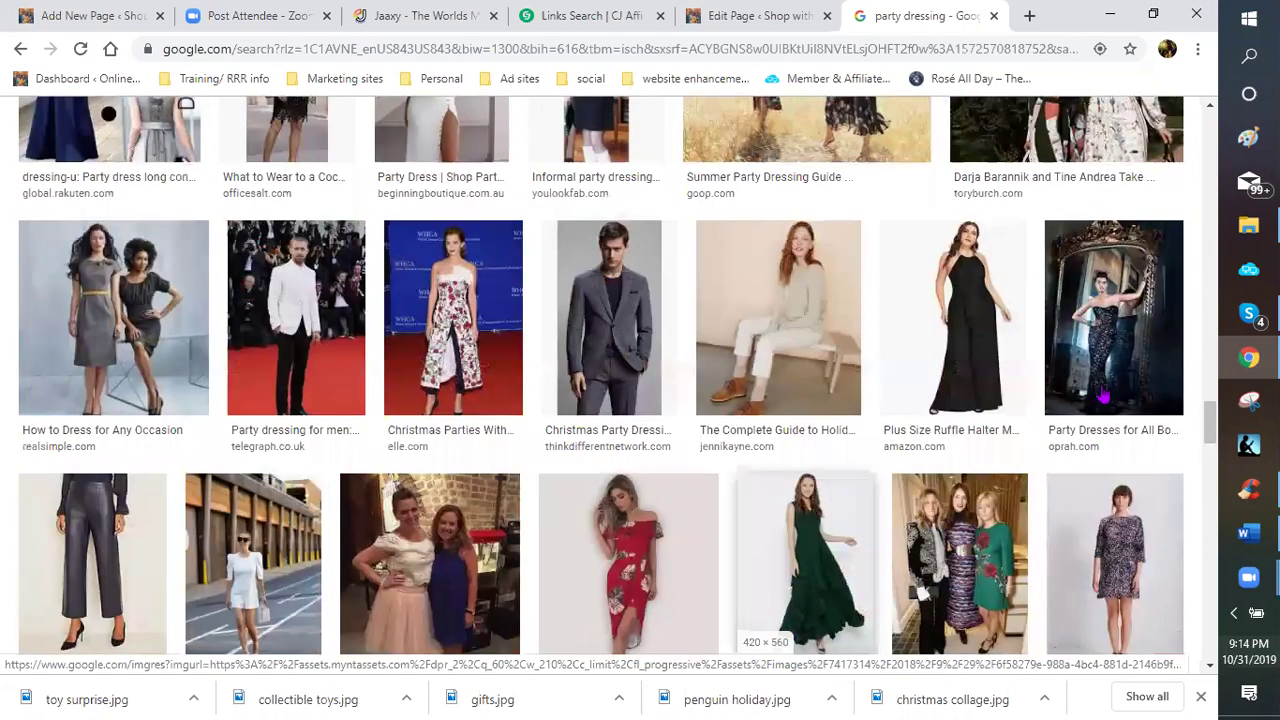
# - Save the oprah.com woman-before-mirror photo into blogging pictures > clothing and fashion as 'party with mirror'
pyautogui.rightClick(1027, 476)
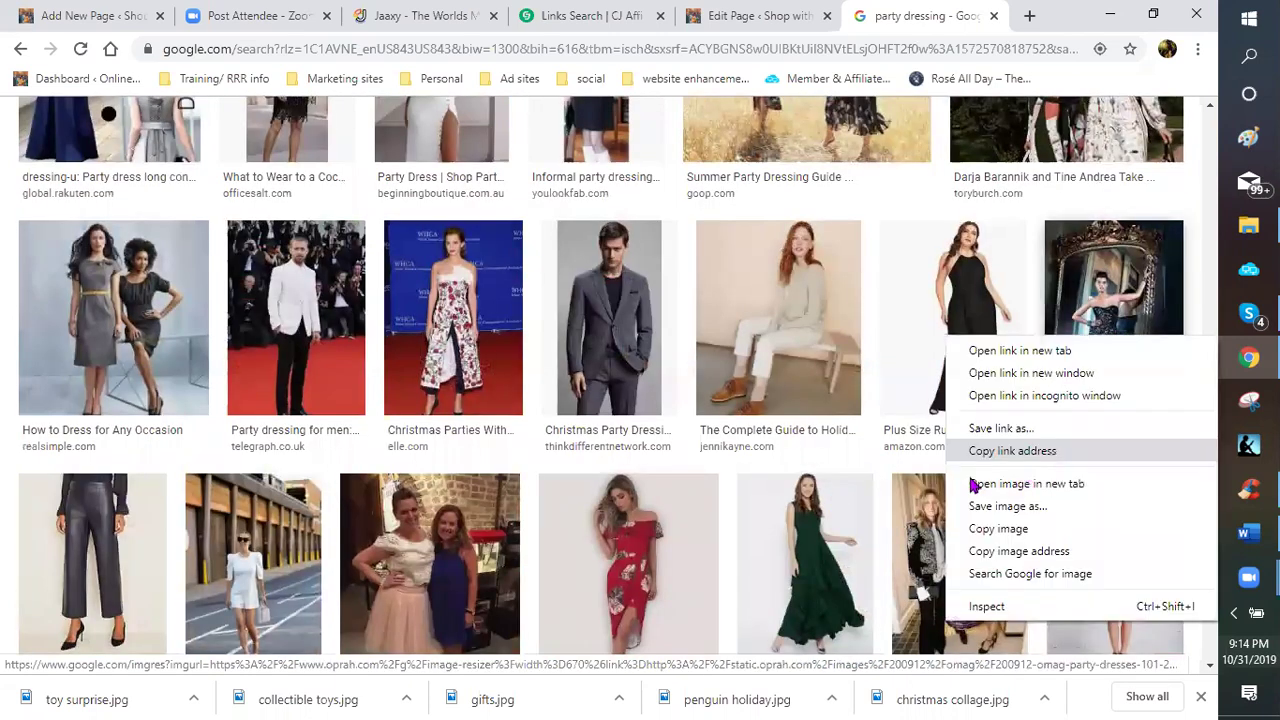
pyautogui.click(987, 508)
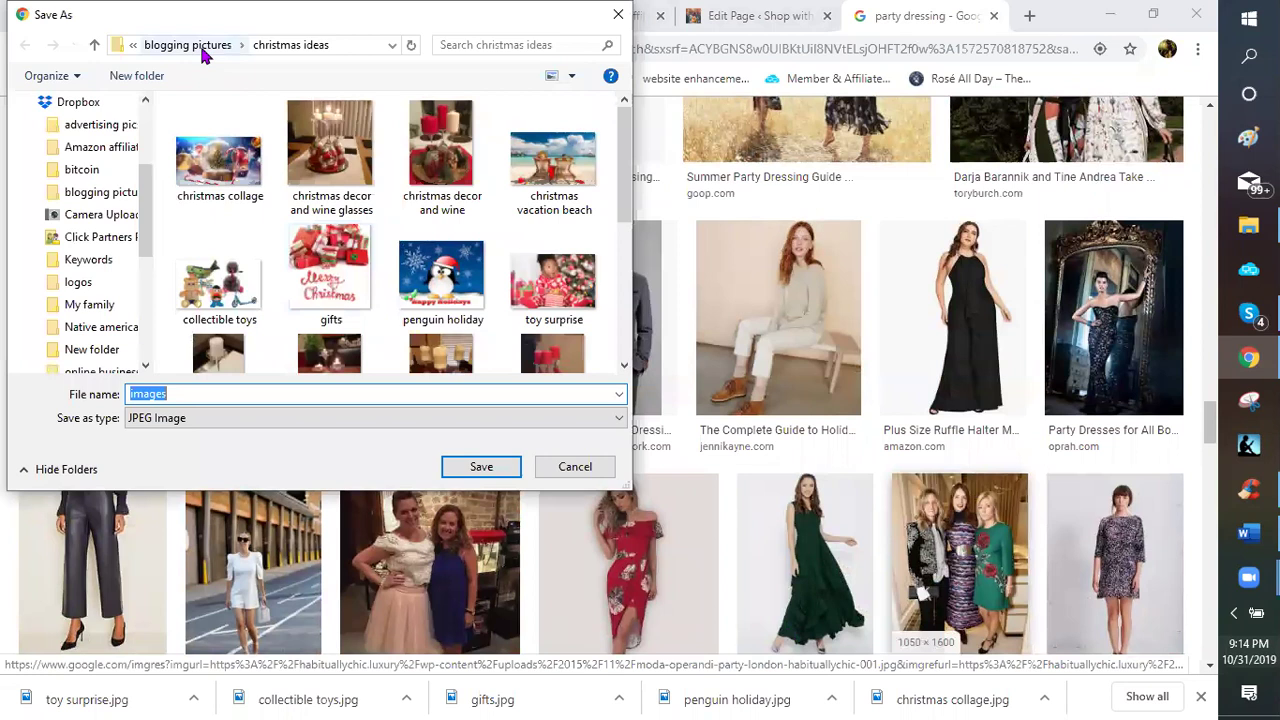
pyautogui.click(199, 47)
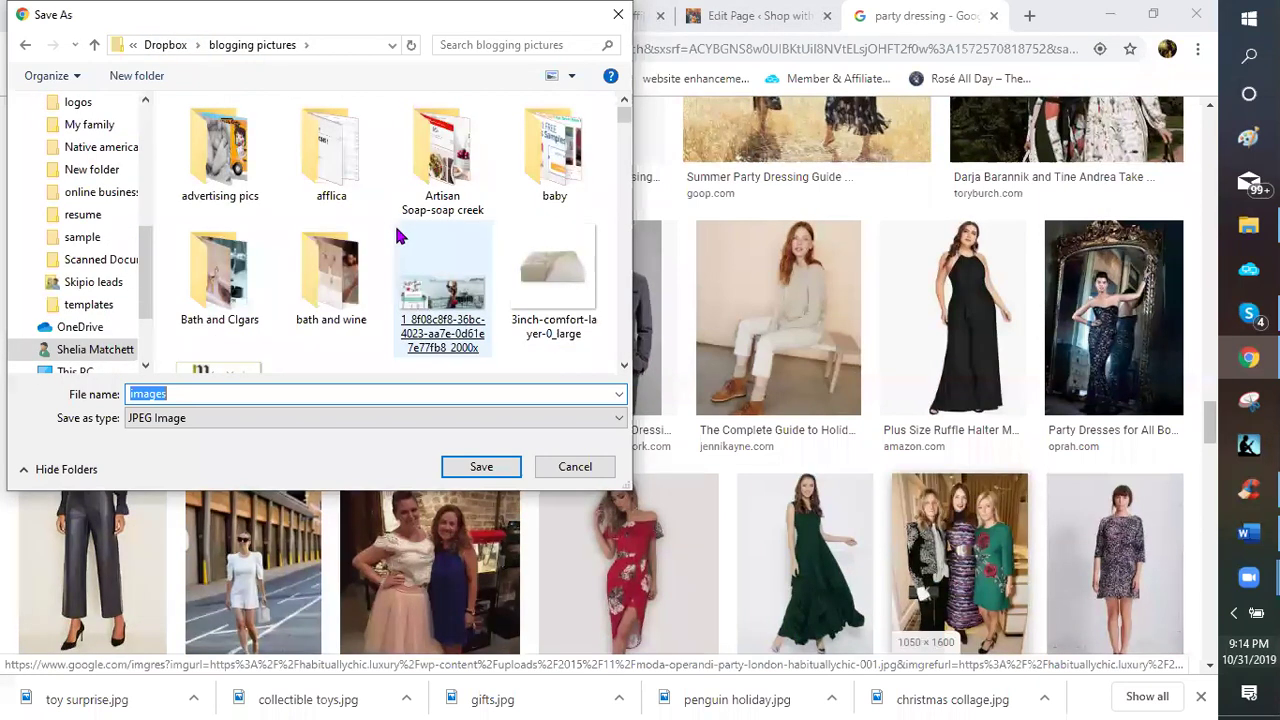
pyautogui.scroll(-3, 397, 233)
pyautogui.scroll(3, 397, 233)
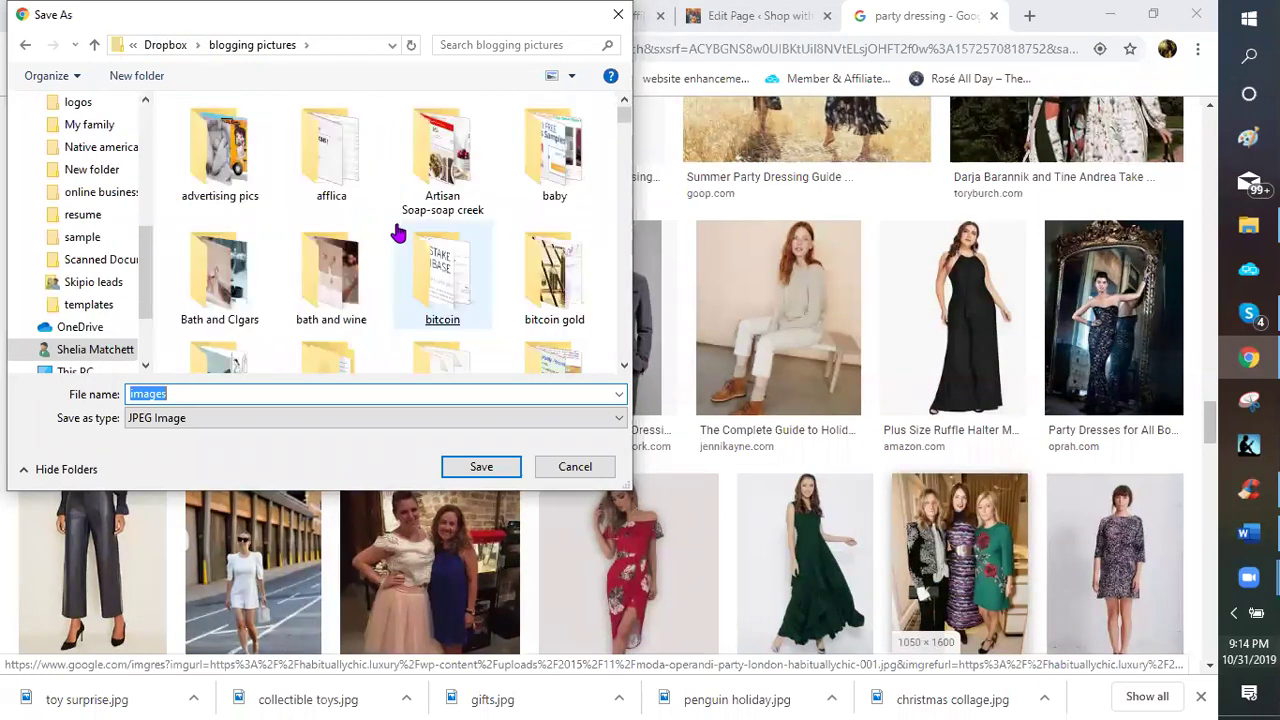
pyautogui.scroll(-2, 397, 233)
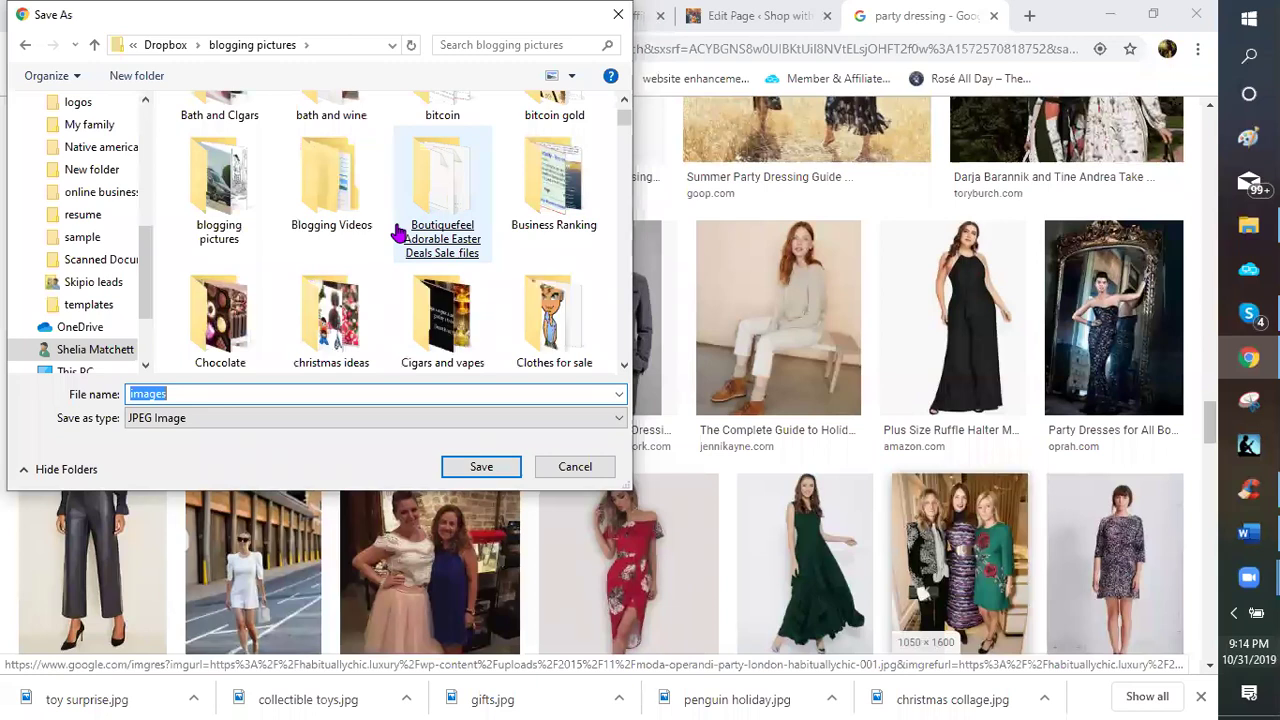
pyautogui.scroll(-2, 397, 233)
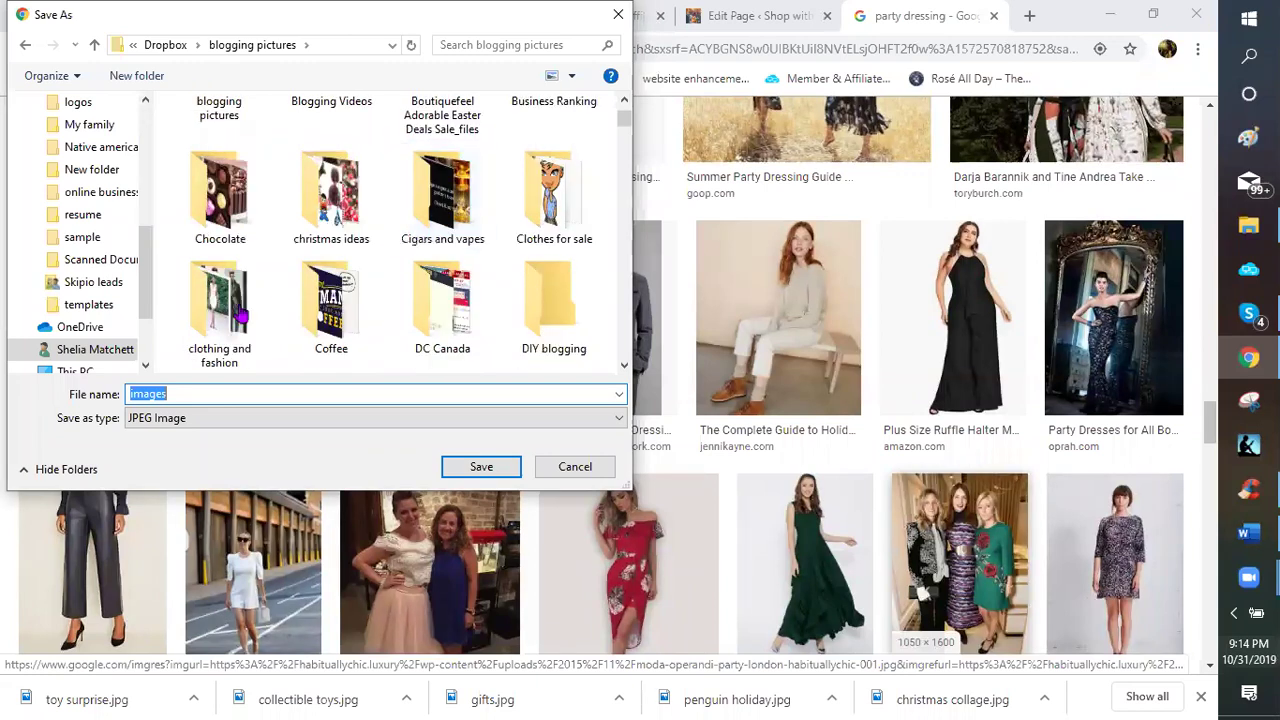
pyautogui.doubleClick(220, 360)
pyautogui.click(183, 391)
pyautogui.write('bling1')
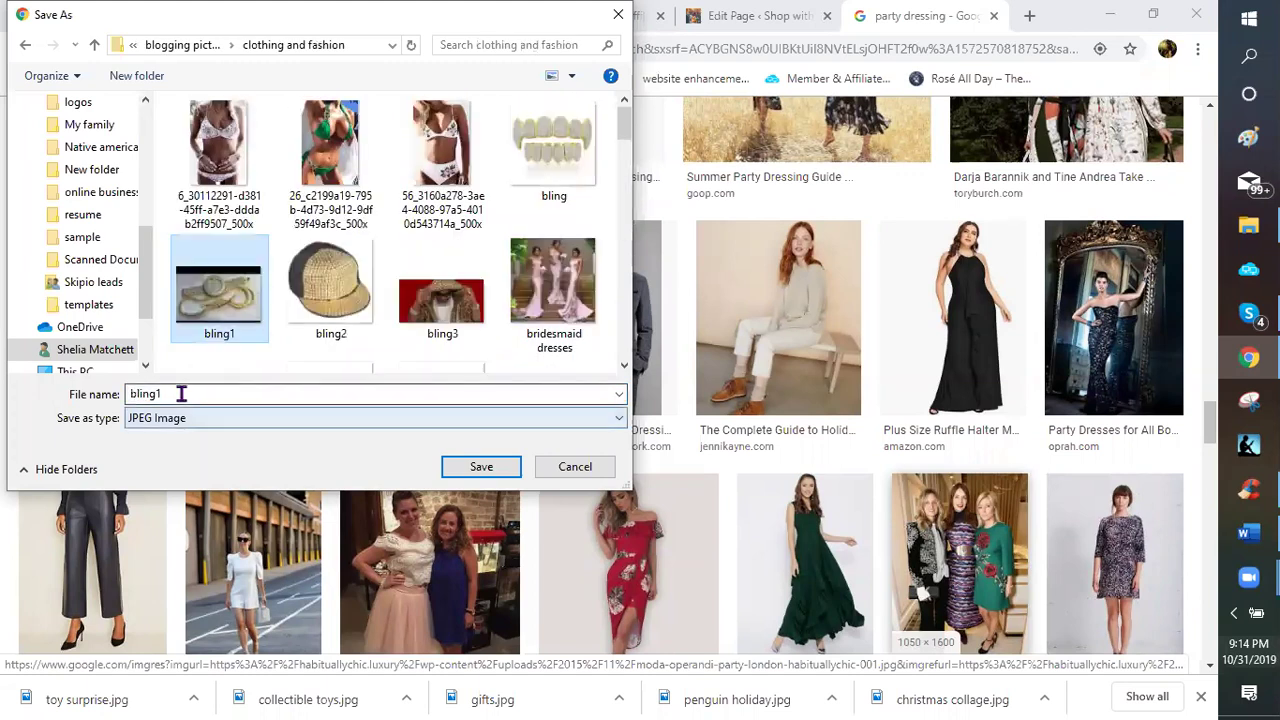
pyautogui.doubleClick(180, 393)
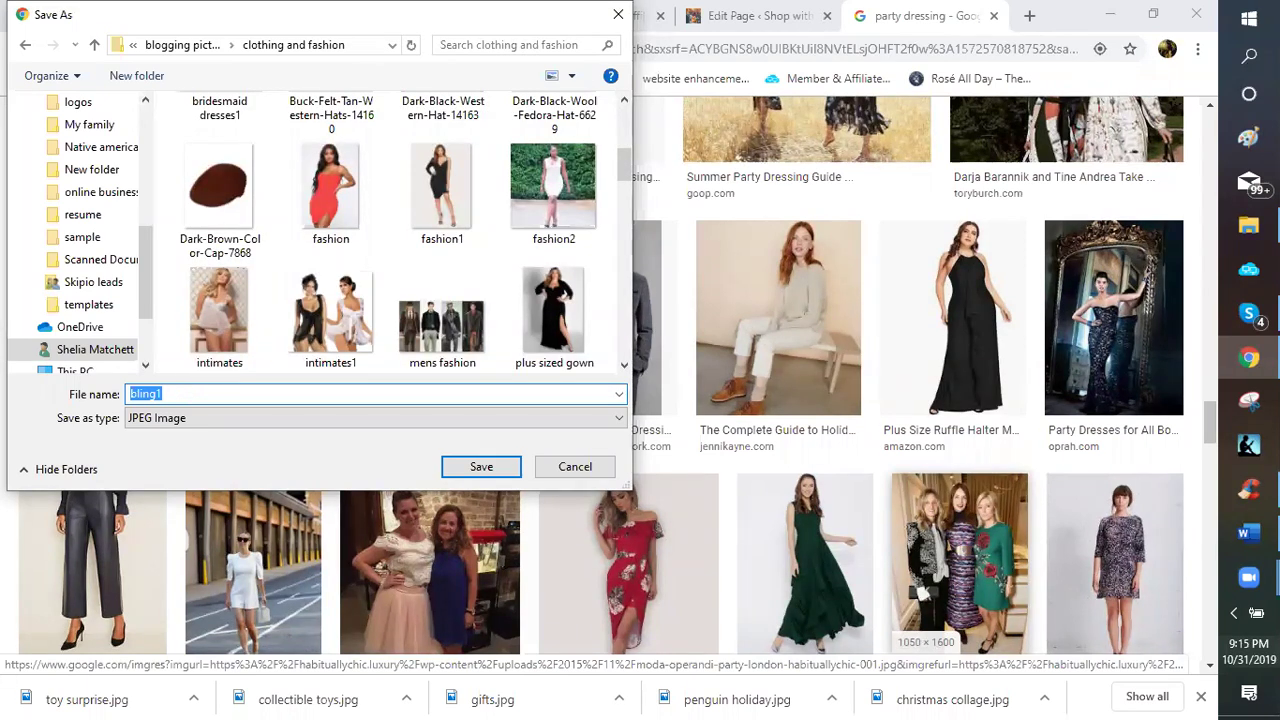
pyautogui.write('party ')
pyautogui.write('with ')
pyautogui.write('women')
pyautogui.press('Return')
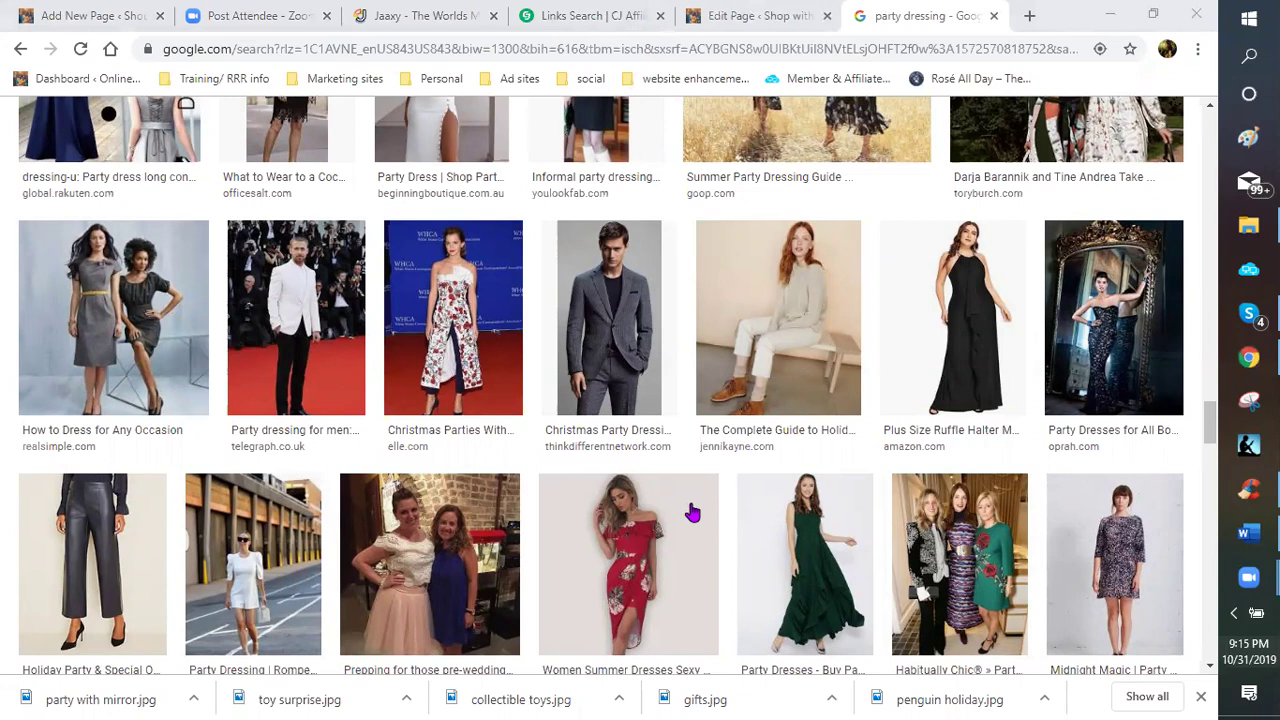
pyautogui.scroll(-2, 690, 510)
pyautogui.scroll(-2, 680, 500)
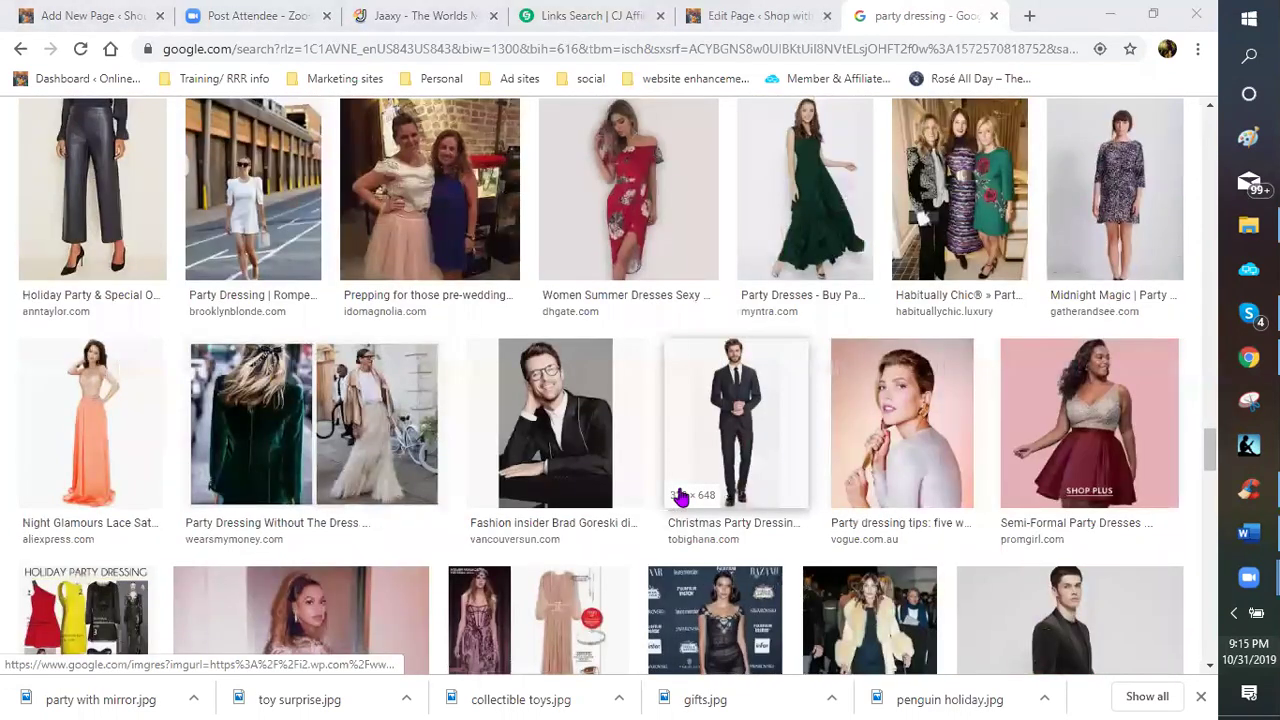
pyautogui.scroll(-1, 680, 497)
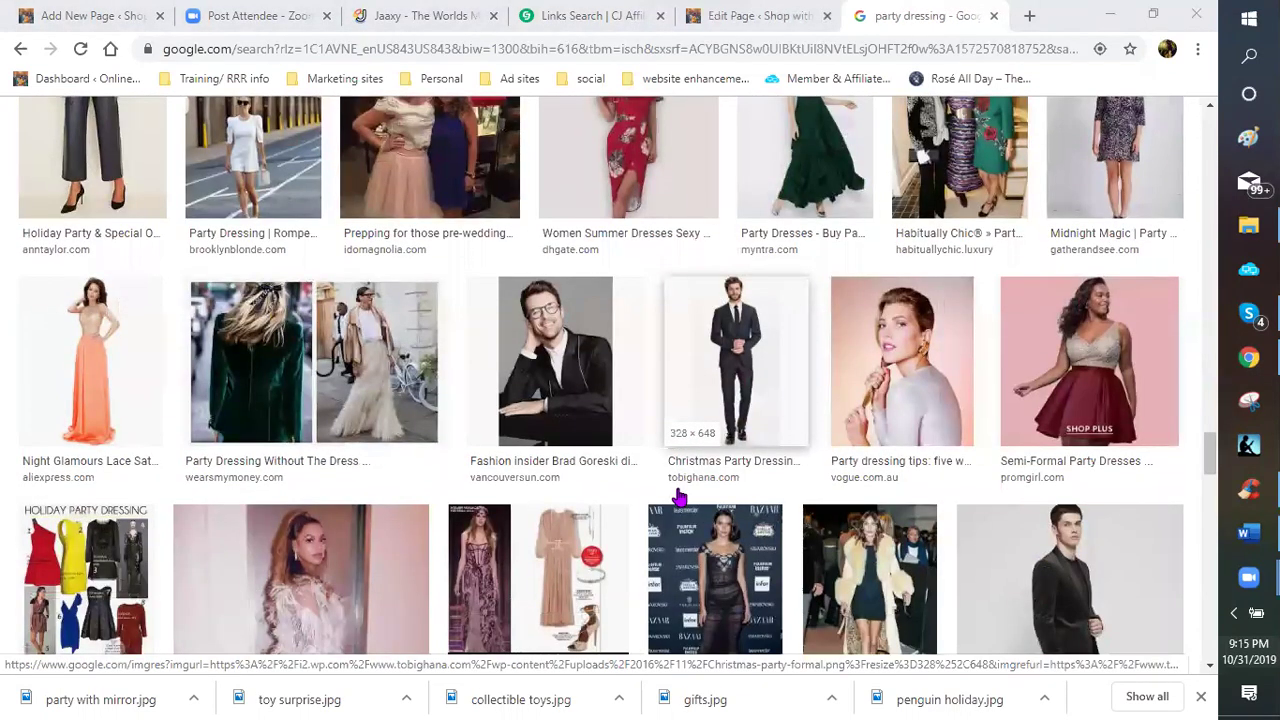
pyautogui.scroll(-2, 680, 497)
pyautogui.scroll(-2, 680, 497)
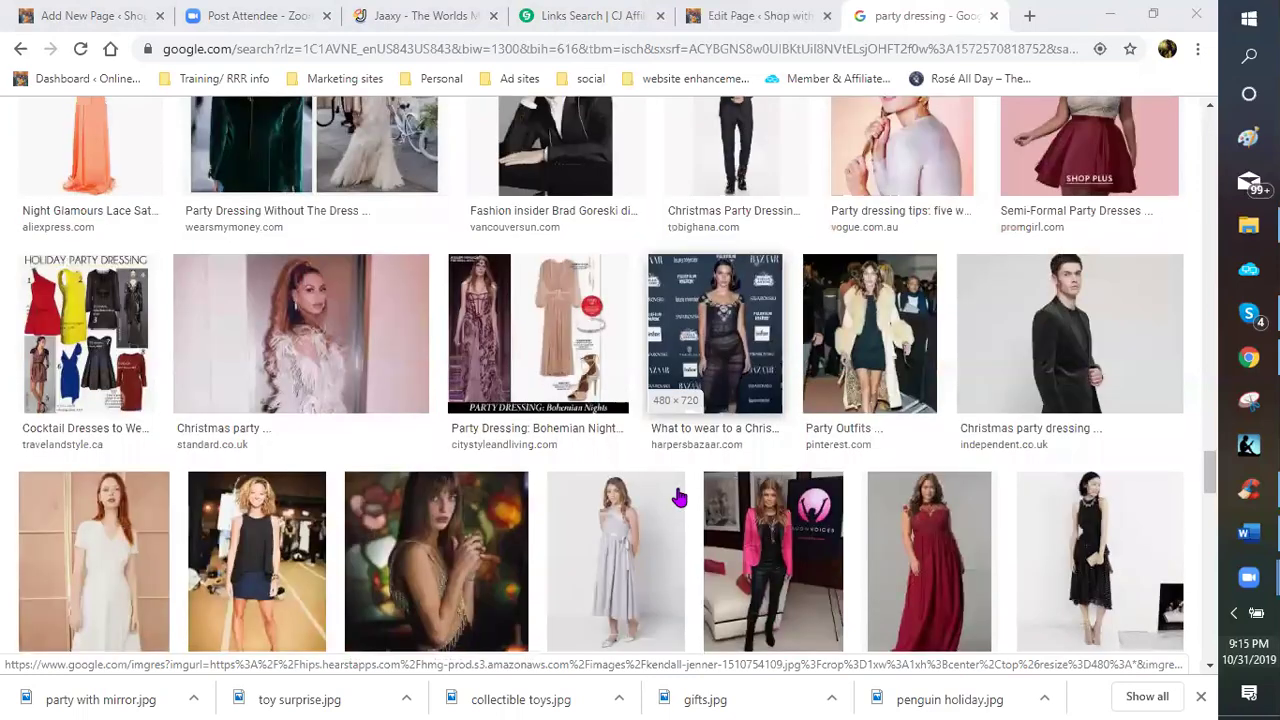
pyautogui.scroll(-2, 680, 497)
pyautogui.scroll(-2, 680, 497)
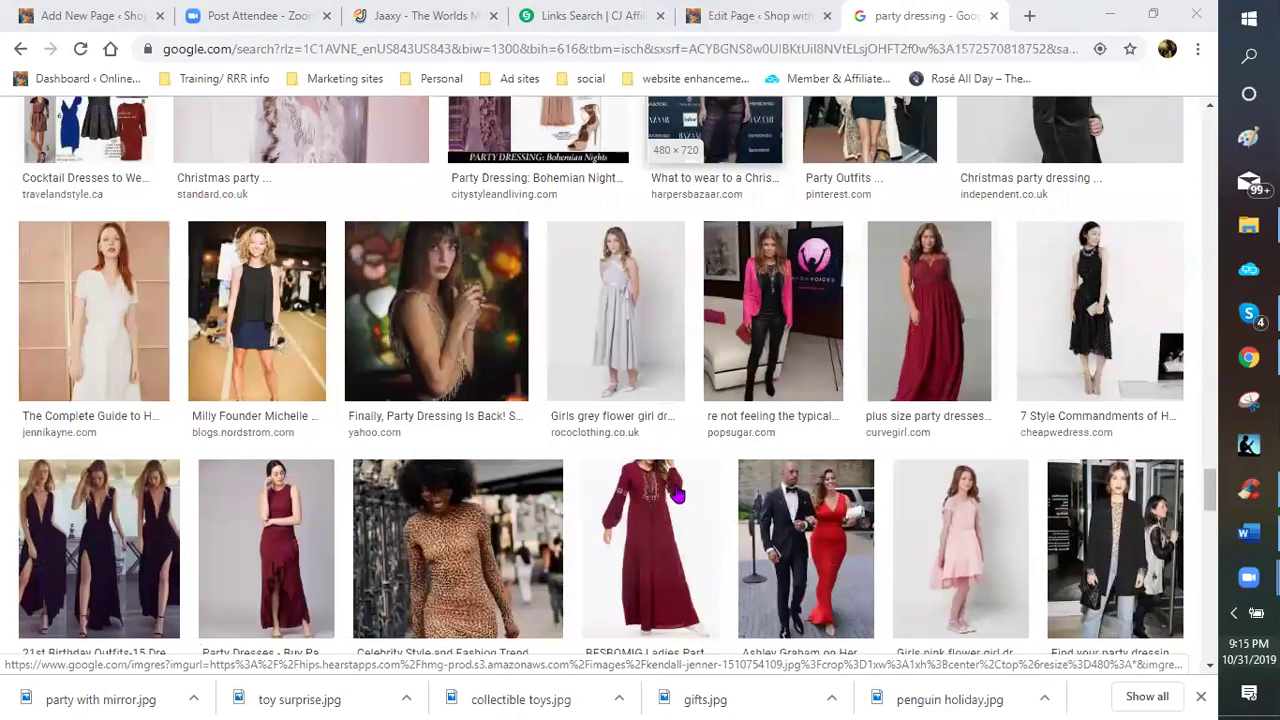
pyautogui.scroll(-1, 676, 497)
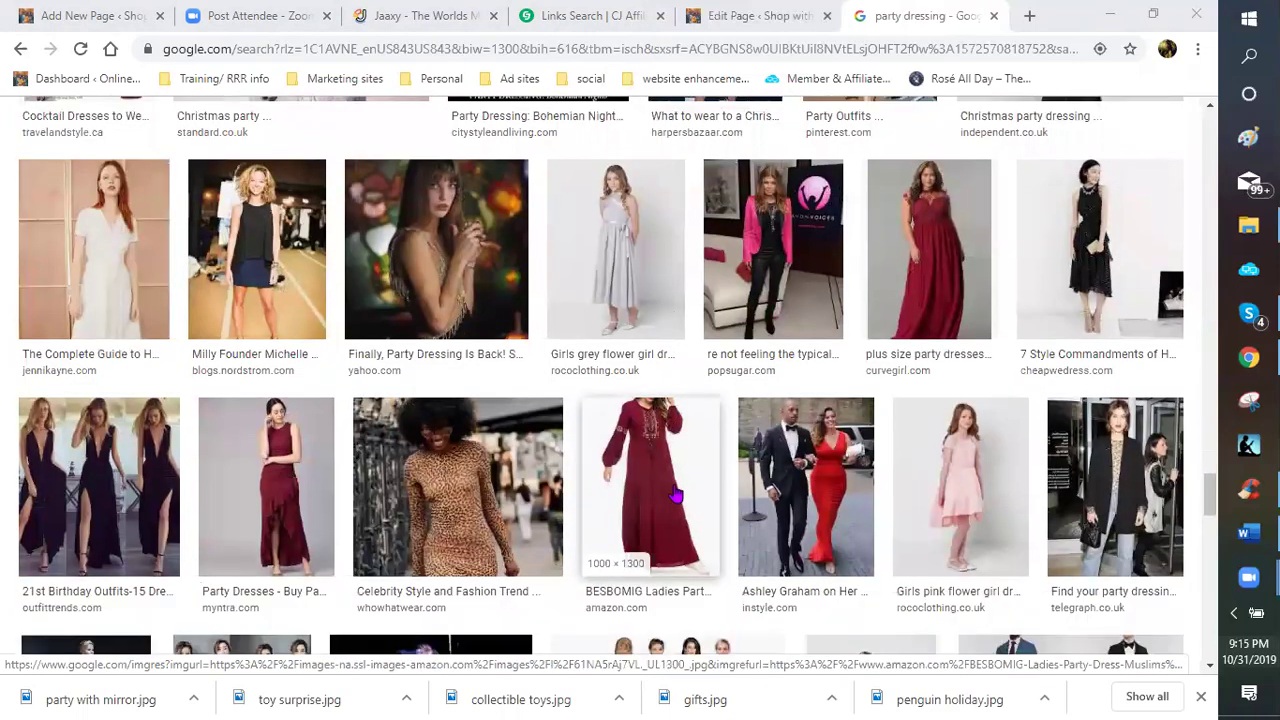
pyautogui.scroll(-1, 676, 497)
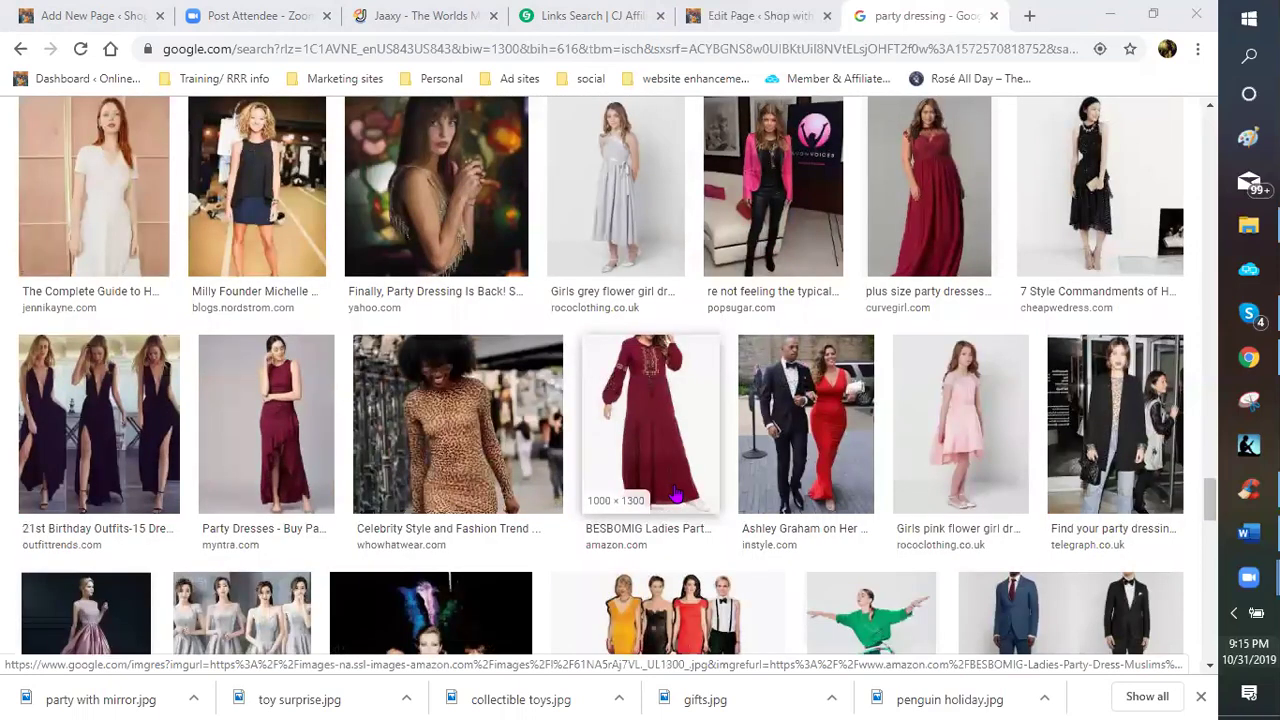
pyautogui.scroll(-2, 676, 495)
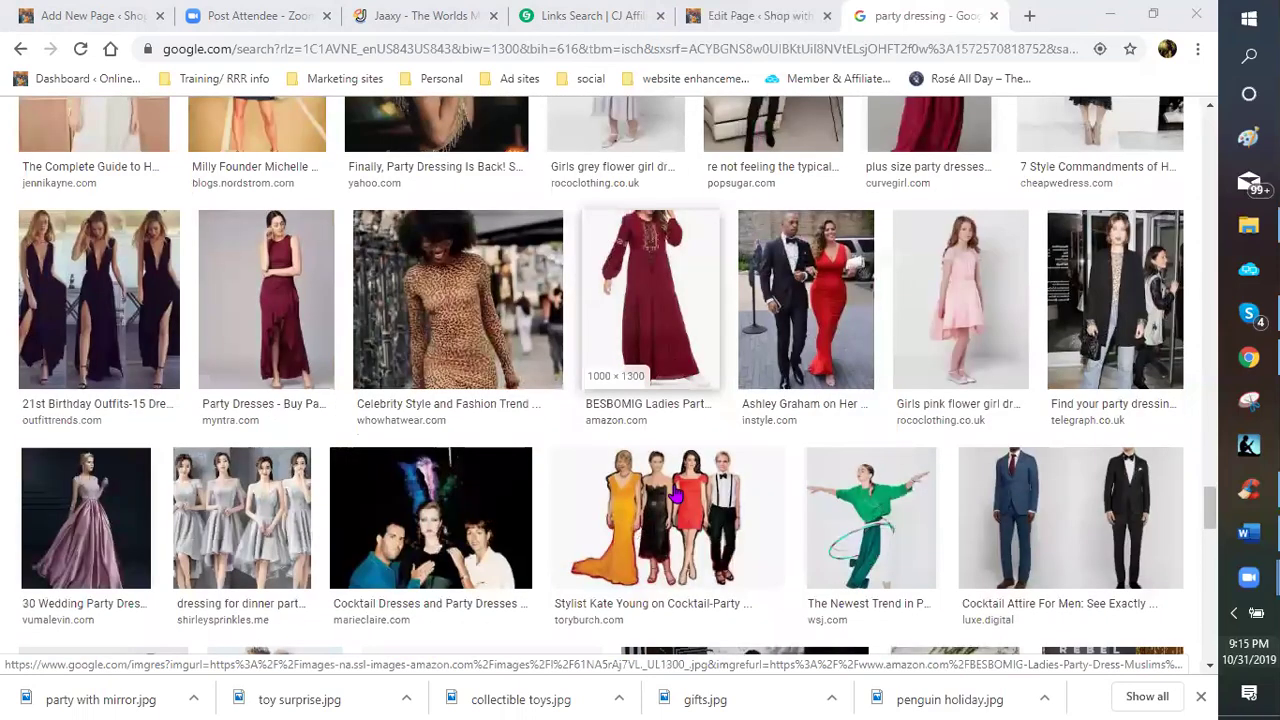
pyautogui.scroll(-2, 676, 494)
pyautogui.scroll(-2, 646, 503)
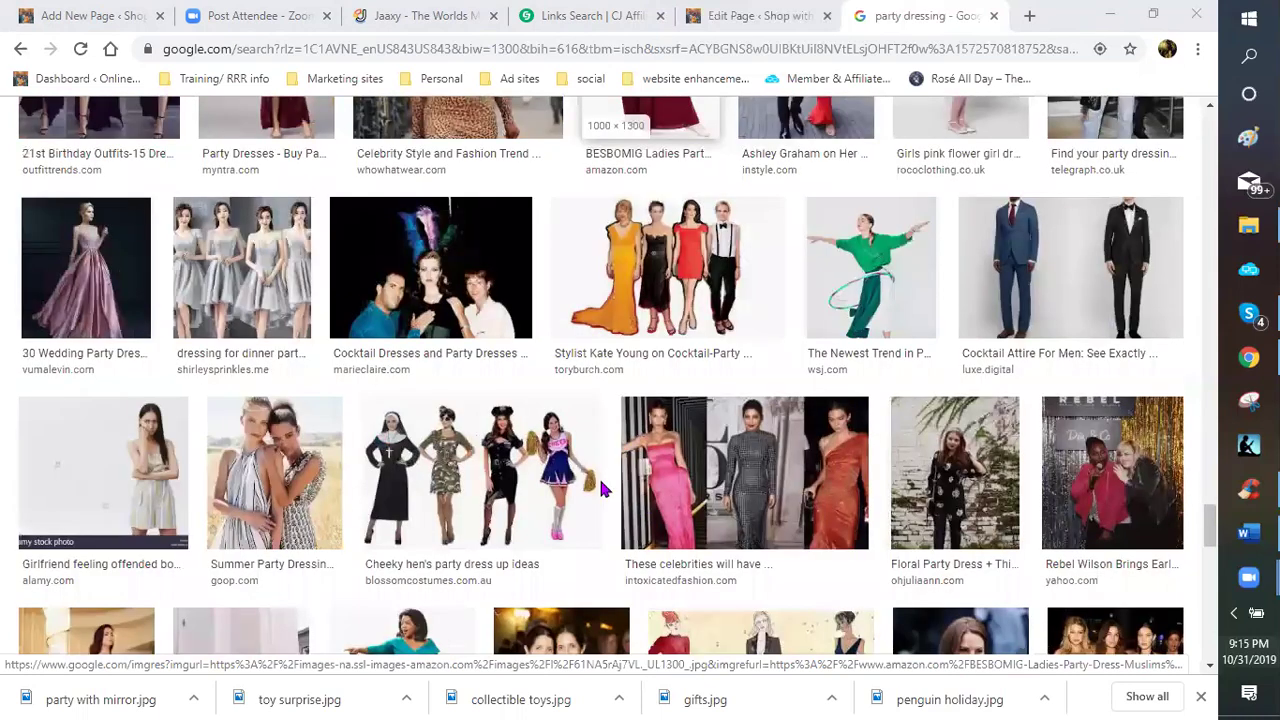
pyautogui.scroll(-2, 600, 489)
pyautogui.scroll(-2, 588, 489)
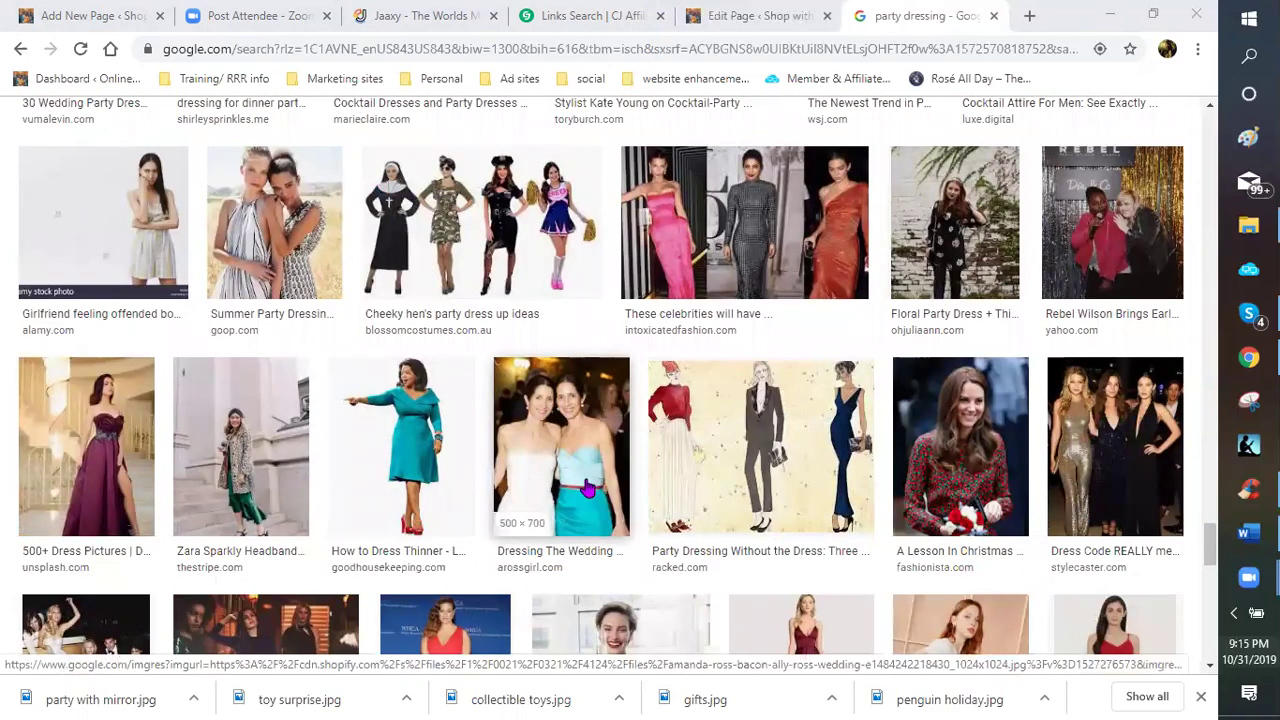
pyautogui.scroll(-1, 588, 489)
pyautogui.scroll(-1, 588, 489)
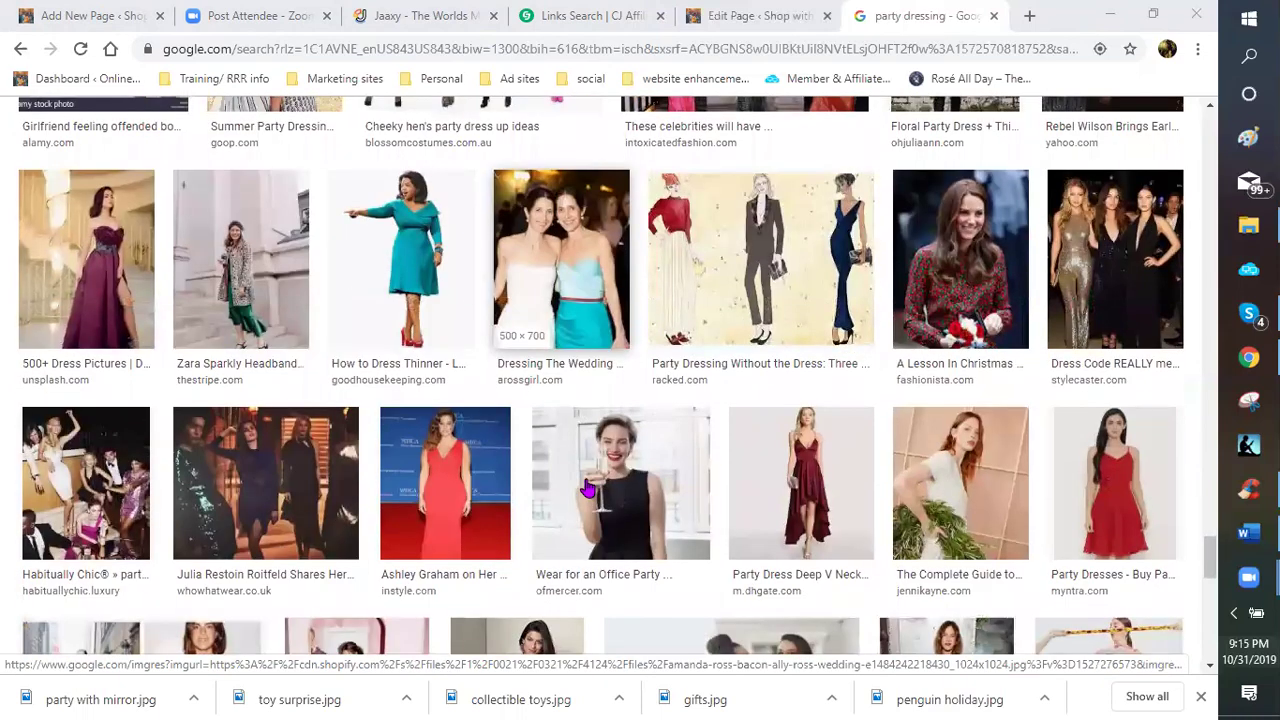
pyautogui.scroll(-1, 588, 489)
pyautogui.scroll(-1, 588, 489)
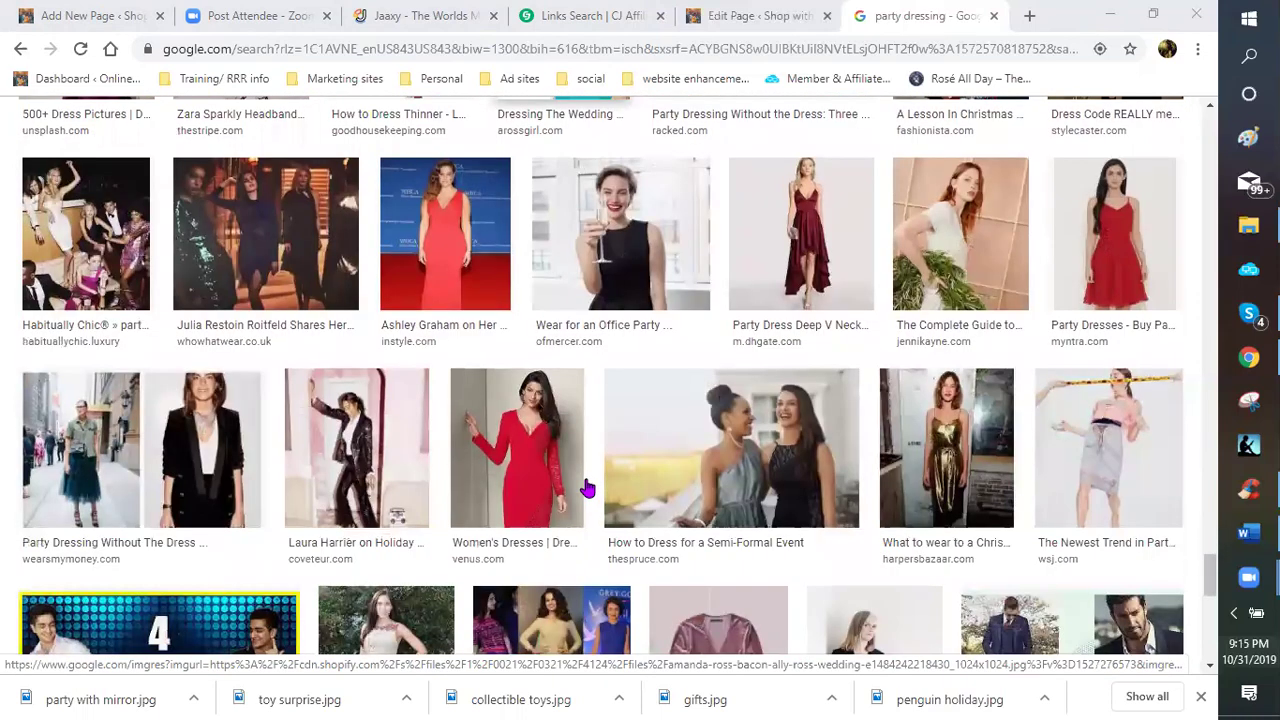
pyautogui.scroll(-1, 588, 489)
pyautogui.scroll(-1, 588, 489)
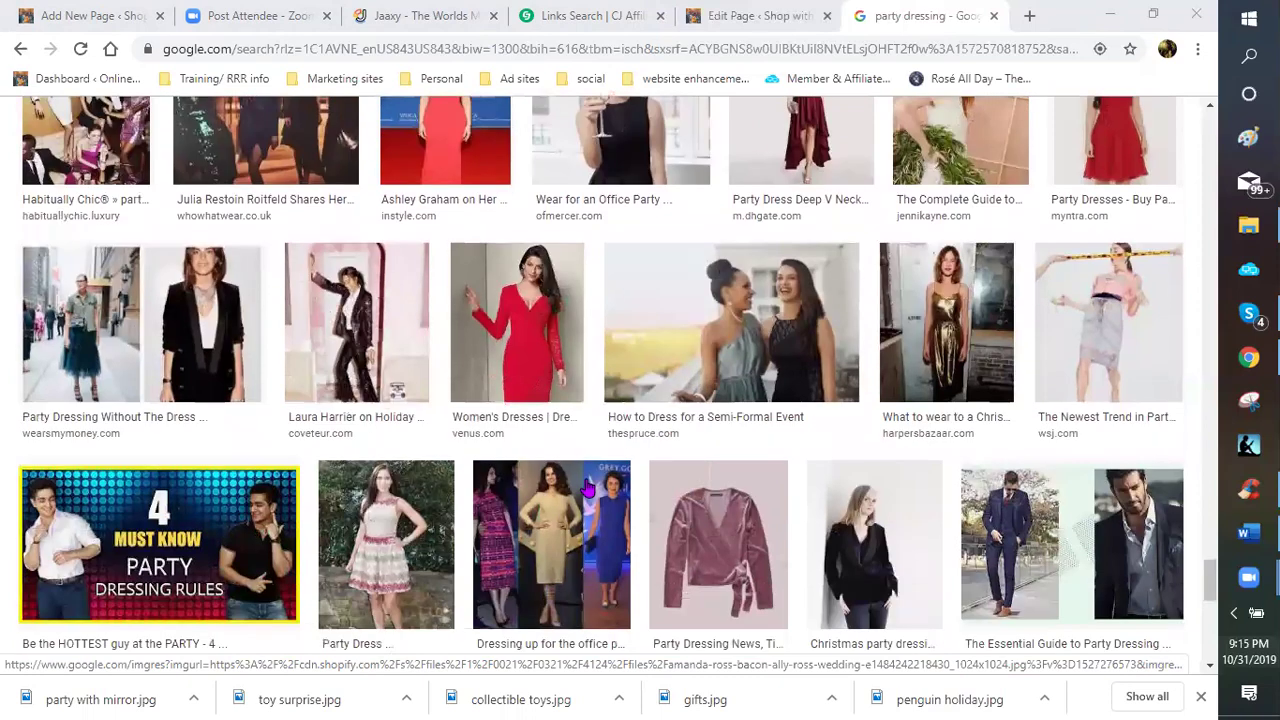
pyautogui.scroll(-1, 586, 489)
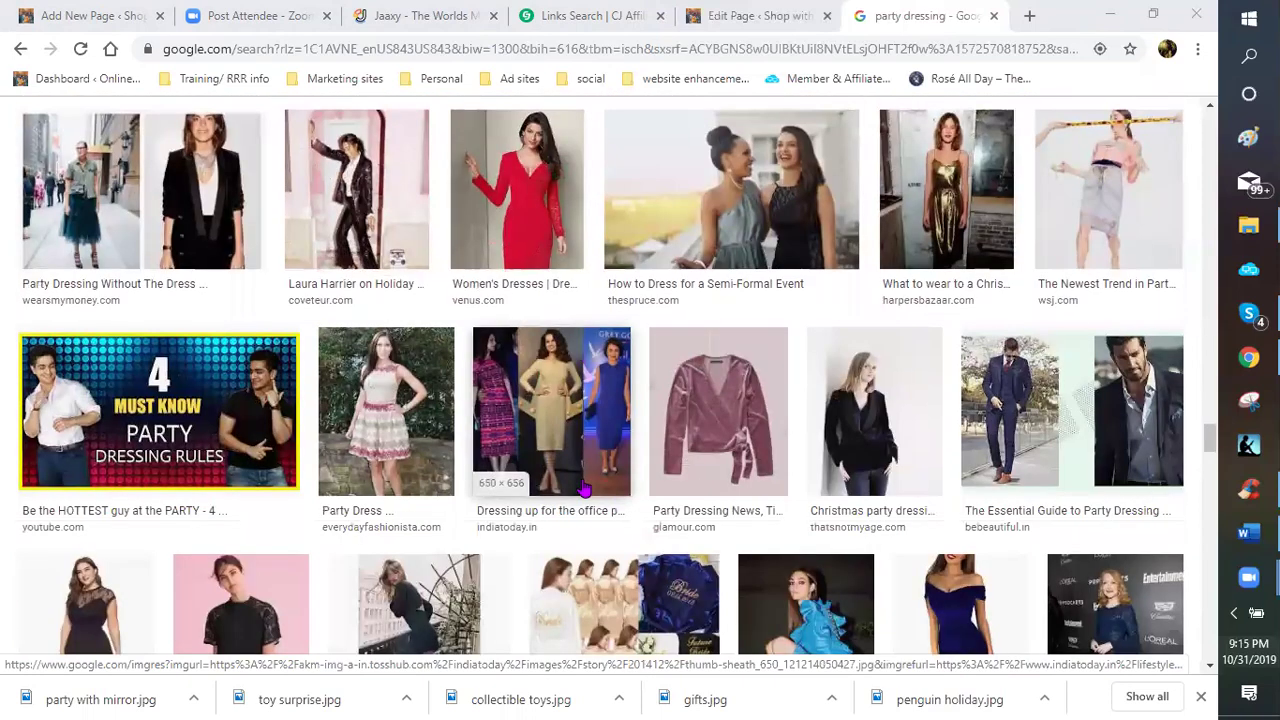
pyautogui.scroll(-1, 586, 489)
pyautogui.scroll(-1, 584, 489)
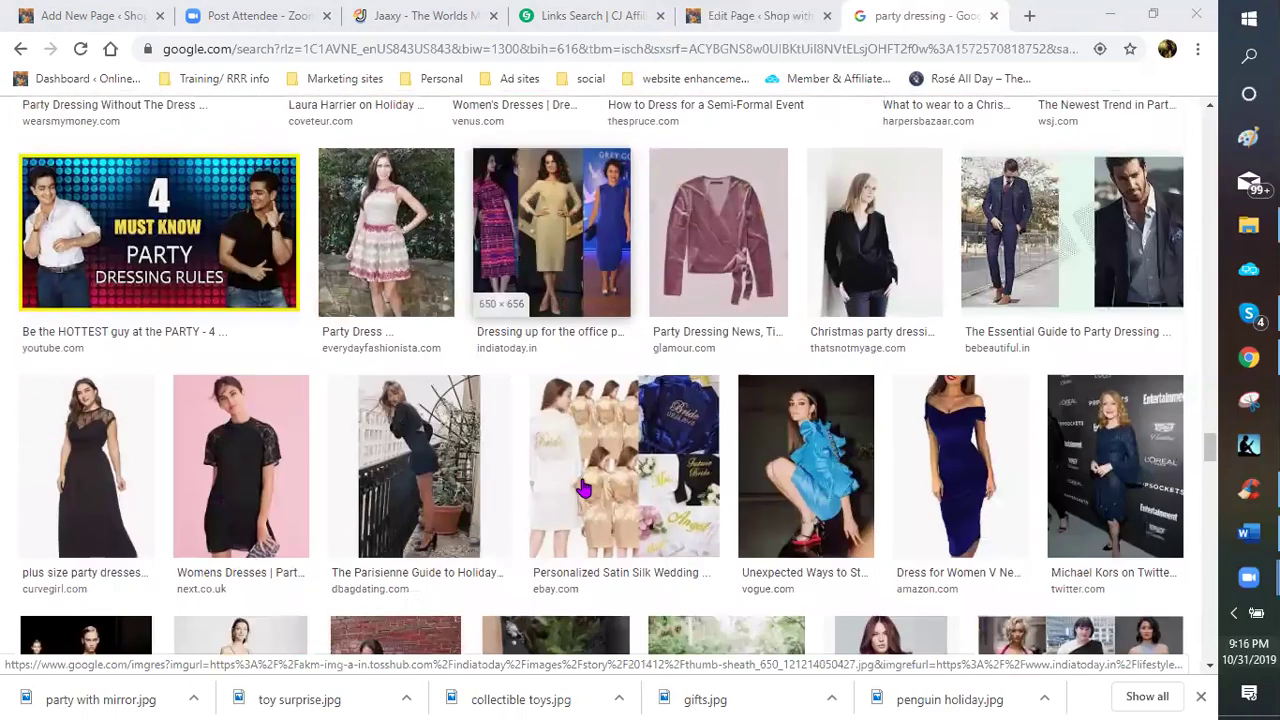
pyautogui.scroll(-1, 584, 489)
pyautogui.scroll(-1, 584, 488)
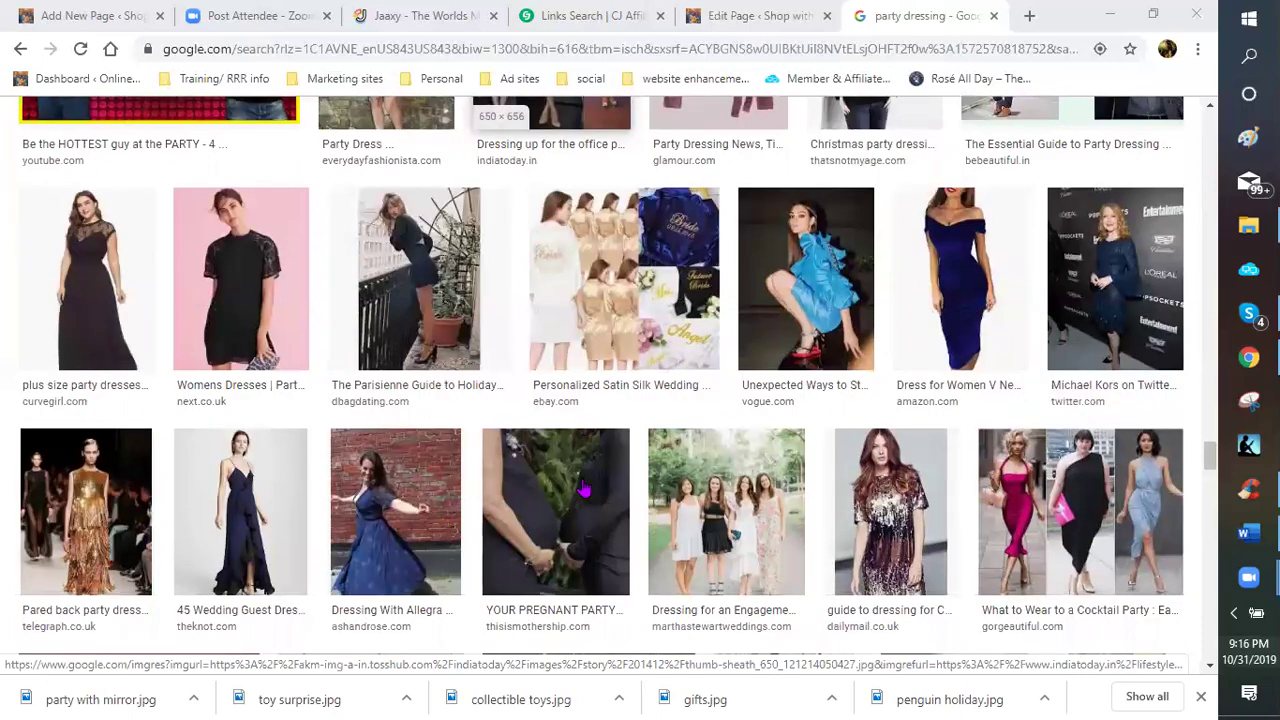
pyautogui.scroll(-2, 584, 489)
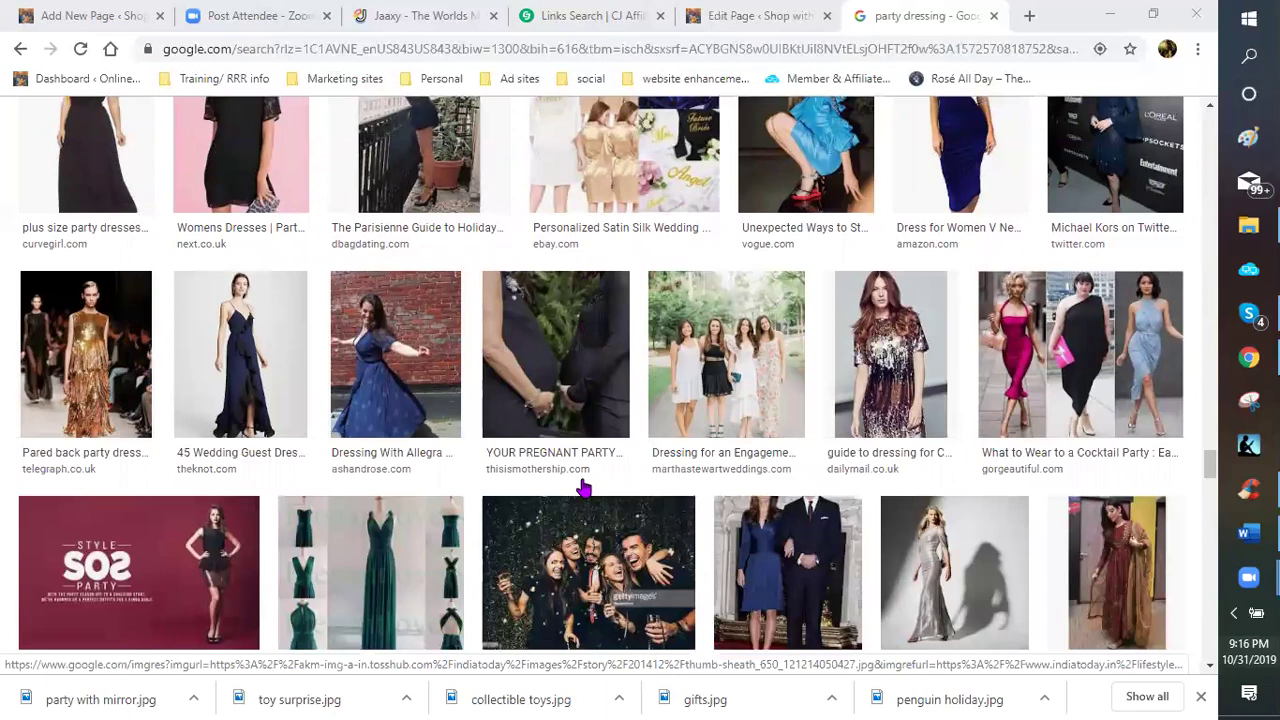
pyautogui.scroll(-2, 584, 489)
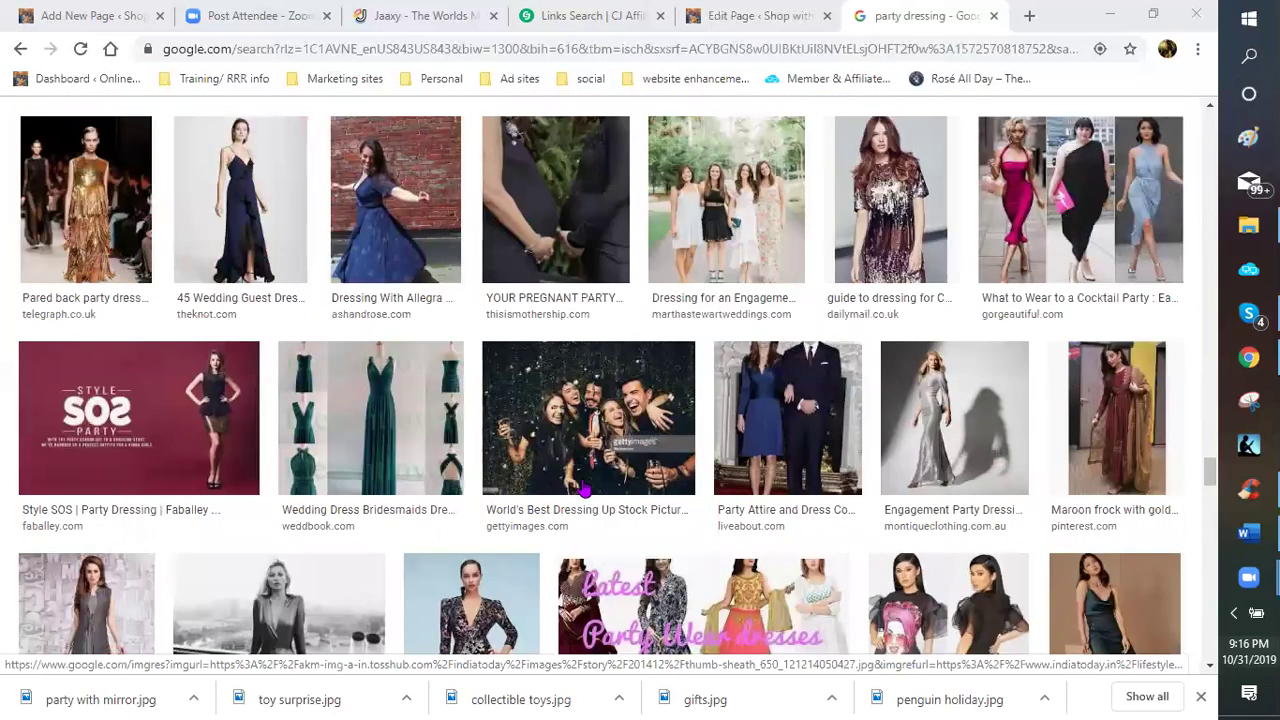
pyautogui.scroll(-2, 584, 488)
pyautogui.scroll(-3, 560, 464)
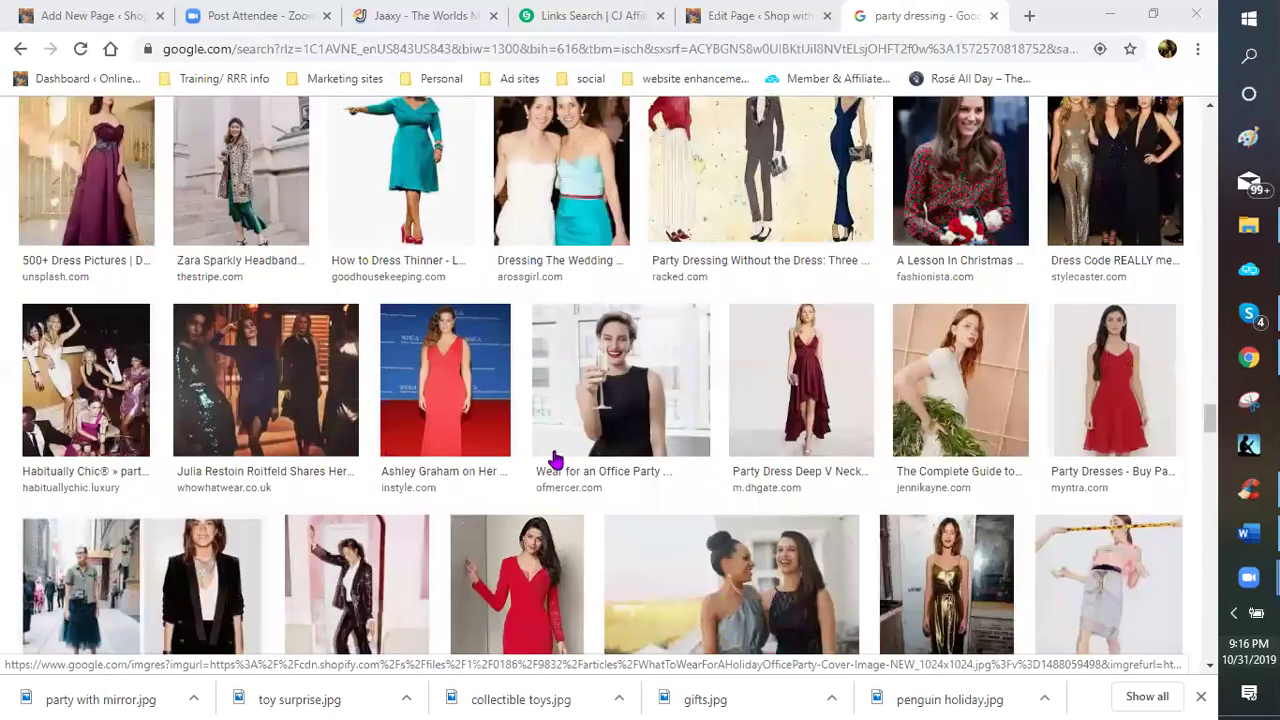
pyautogui.scroll(-3, 548, 450)
pyautogui.scroll(-3, 548, 447)
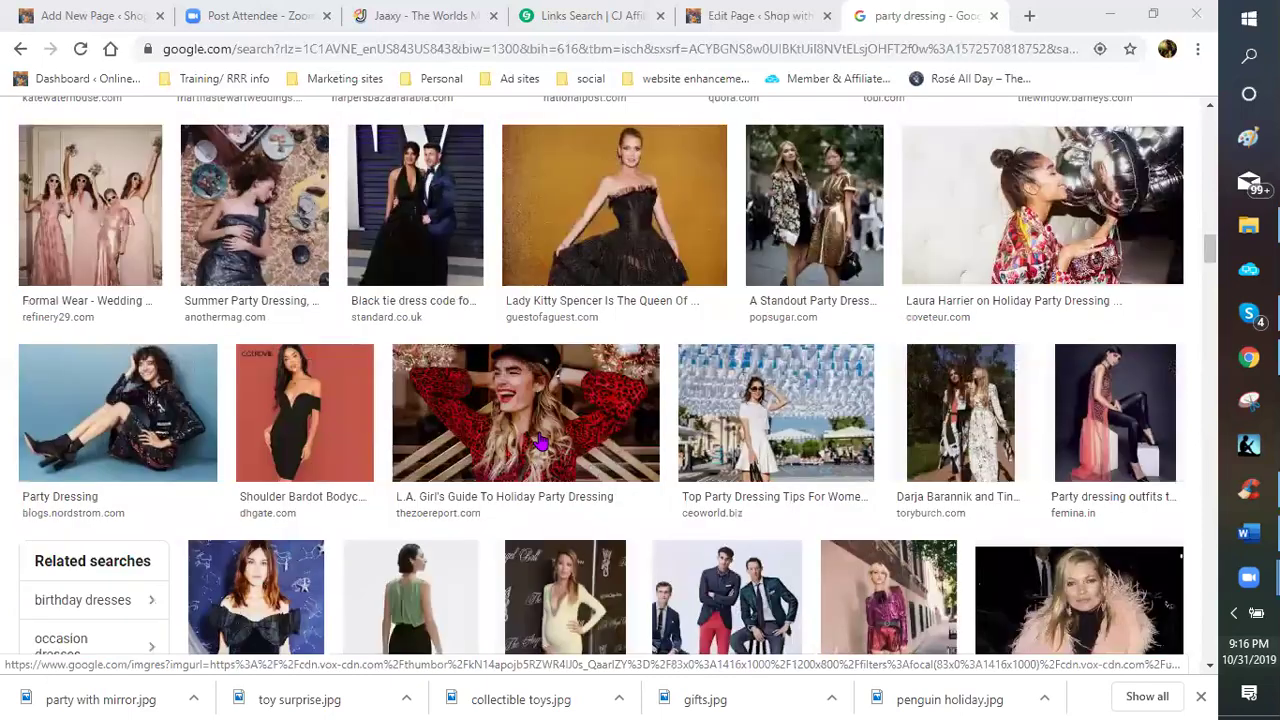
pyautogui.scroll(-3, 530, 430)
pyautogui.press('Home')
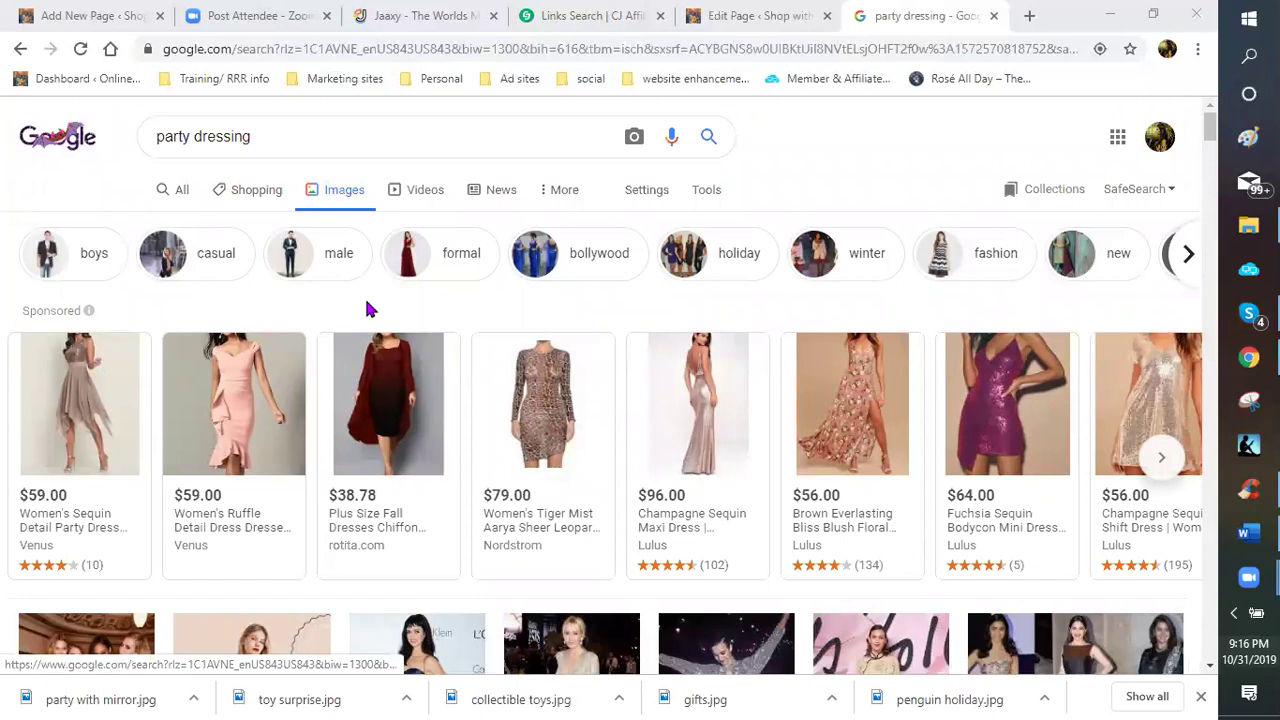
pyautogui.click(1188, 254)
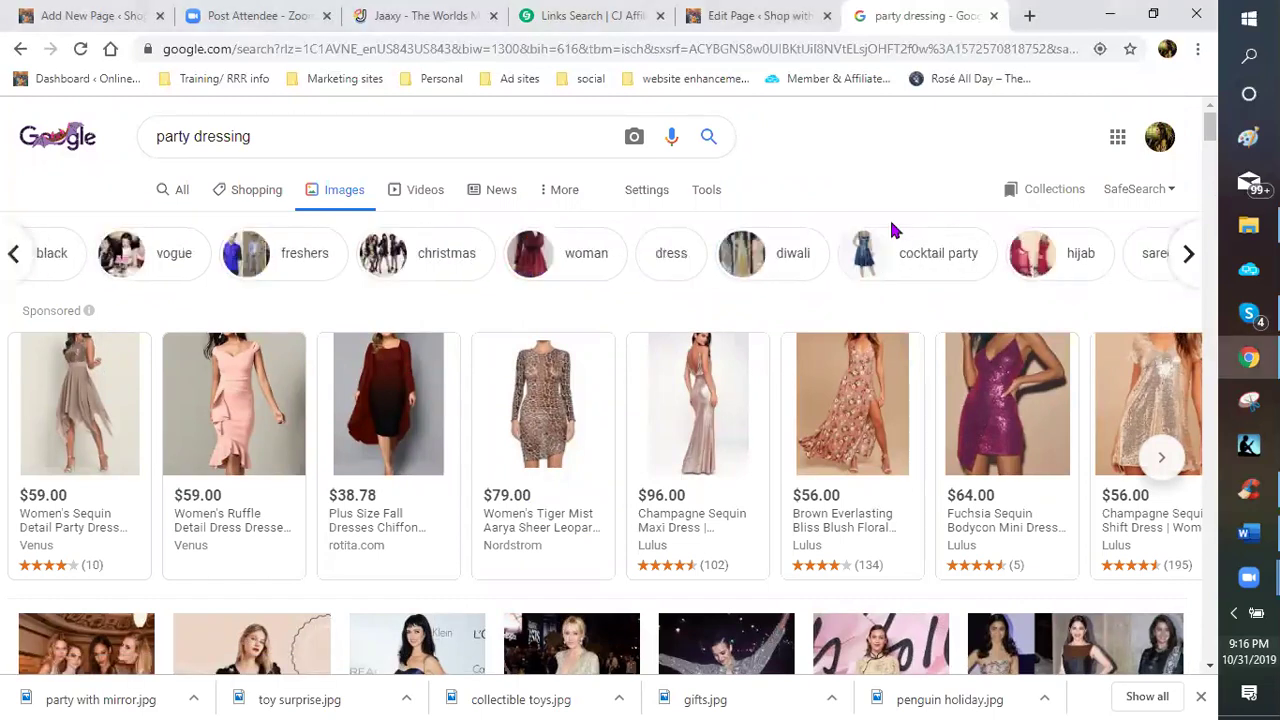
pyautogui.click(912, 262)
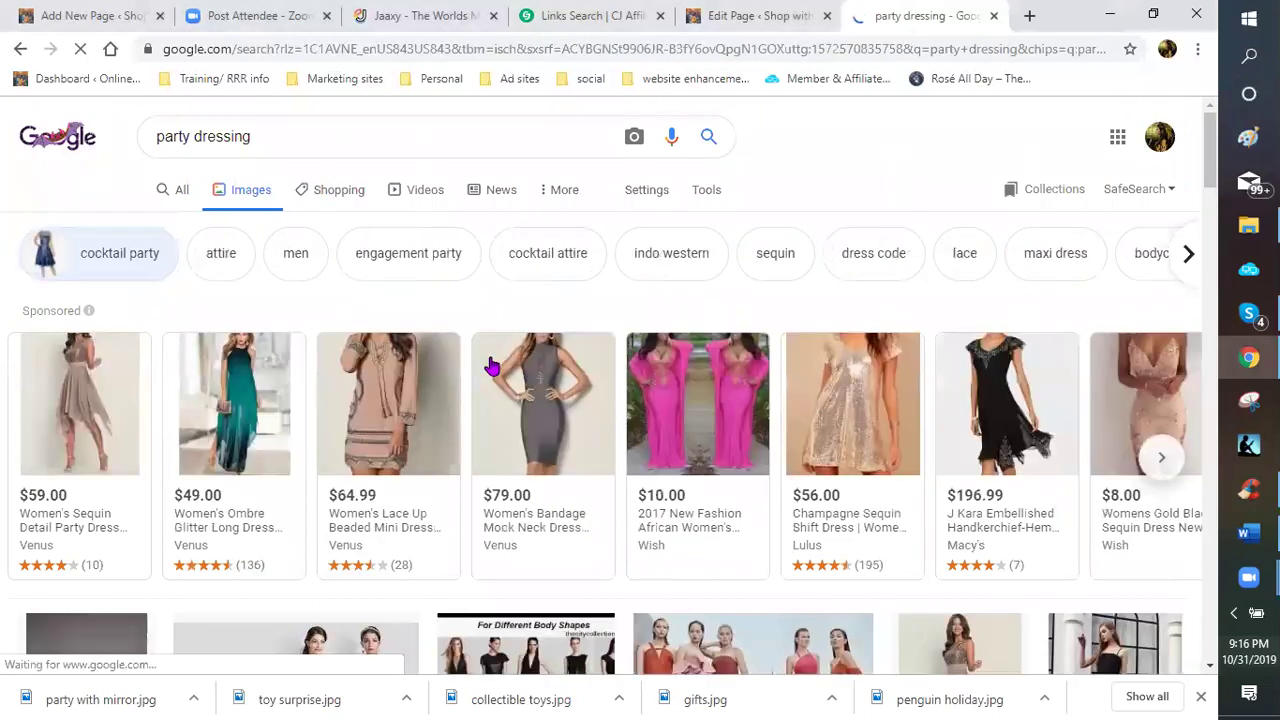
pyautogui.scroll(-2, 491, 367)
pyautogui.scroll(-3, 491, 367)
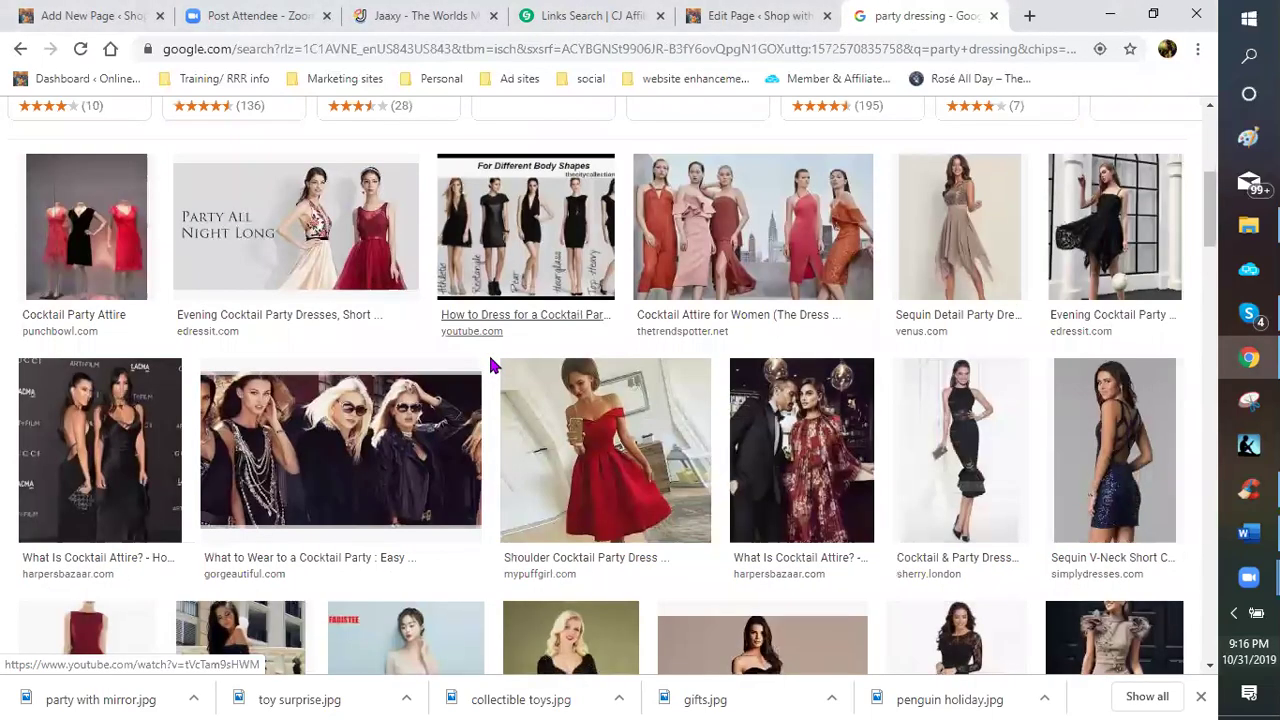
pyautogui.scroll(-2, 491, 367)
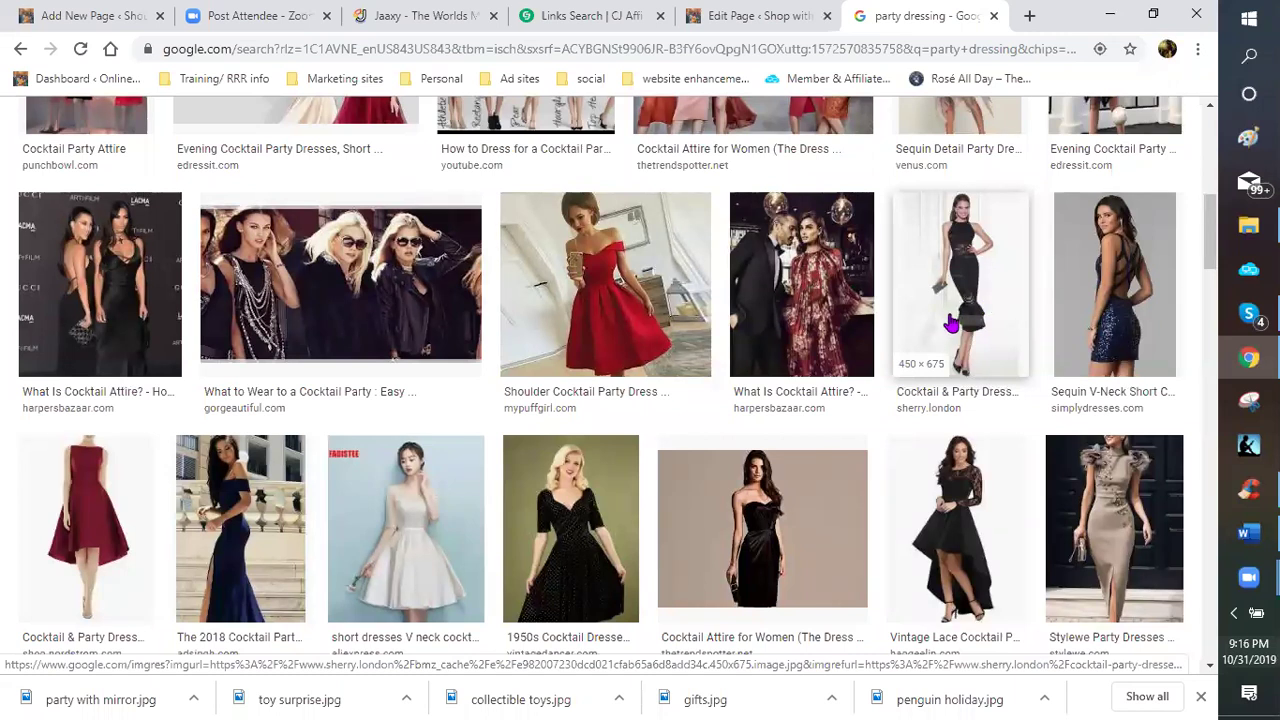
pyautogui.scroll(-1, 951, 323)
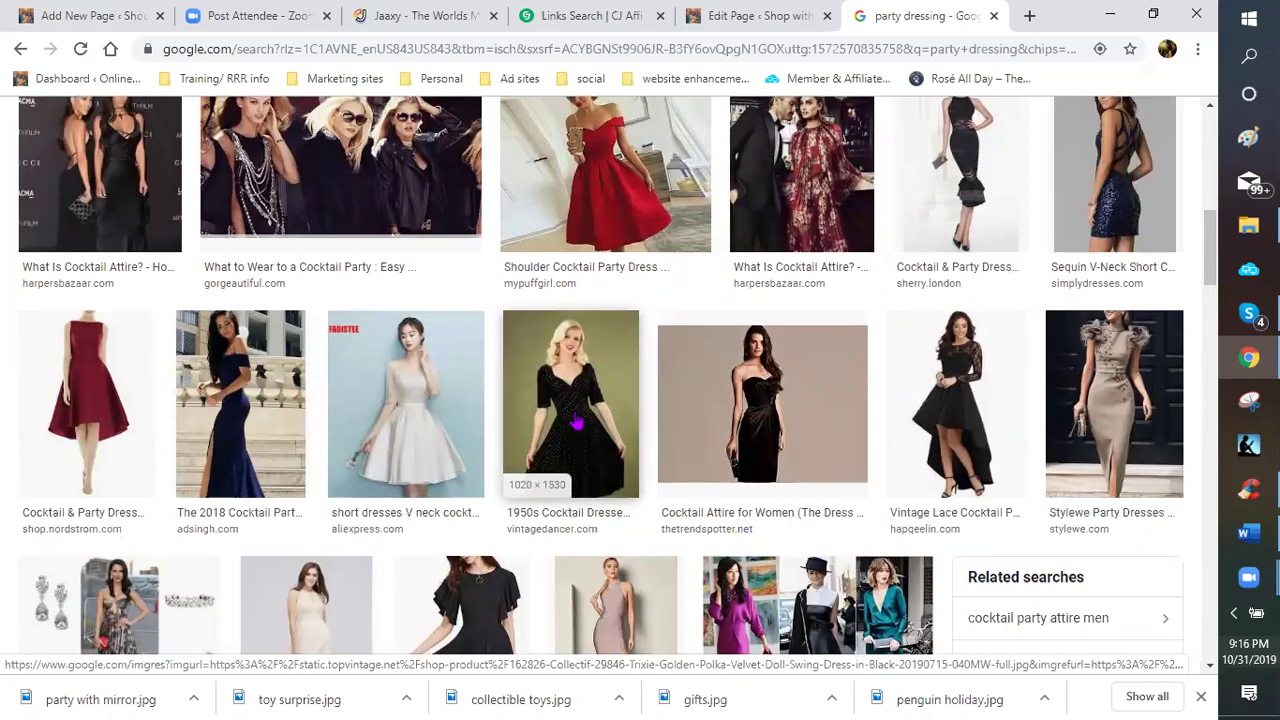
pyautogui.scroll(-2, 576, 422)
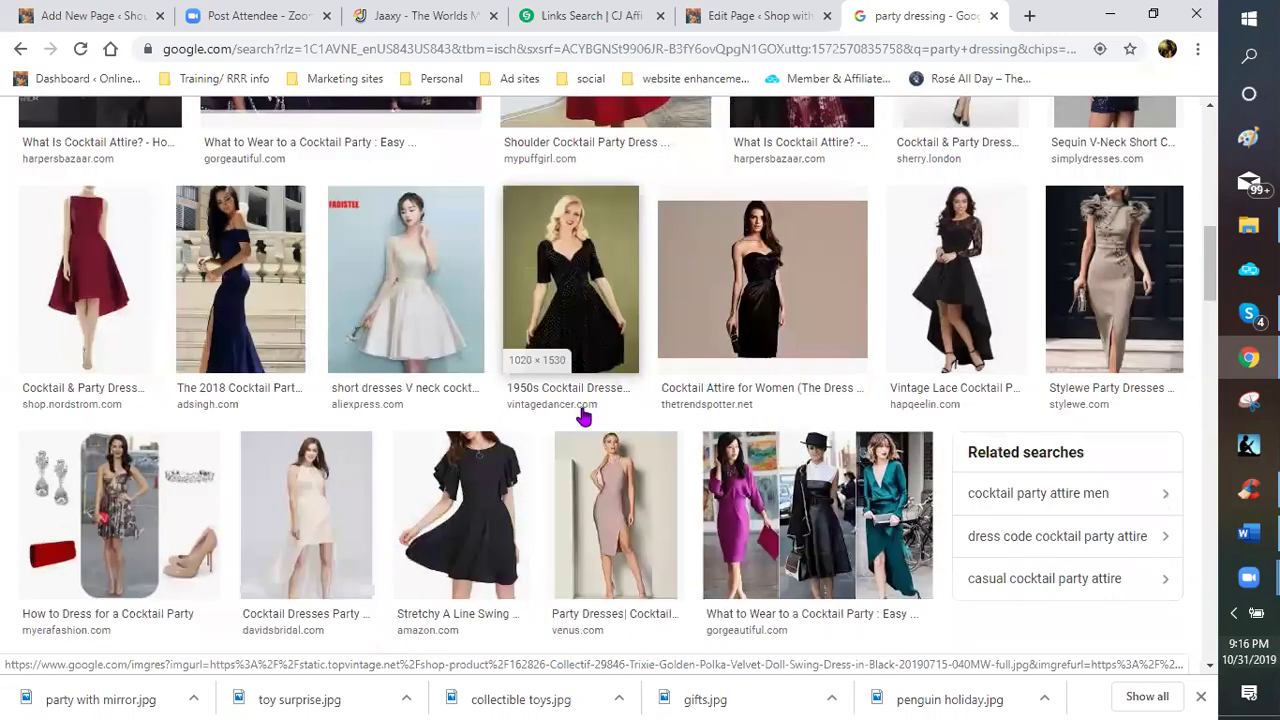
pyautogui.scroll(-1, 590, 300)
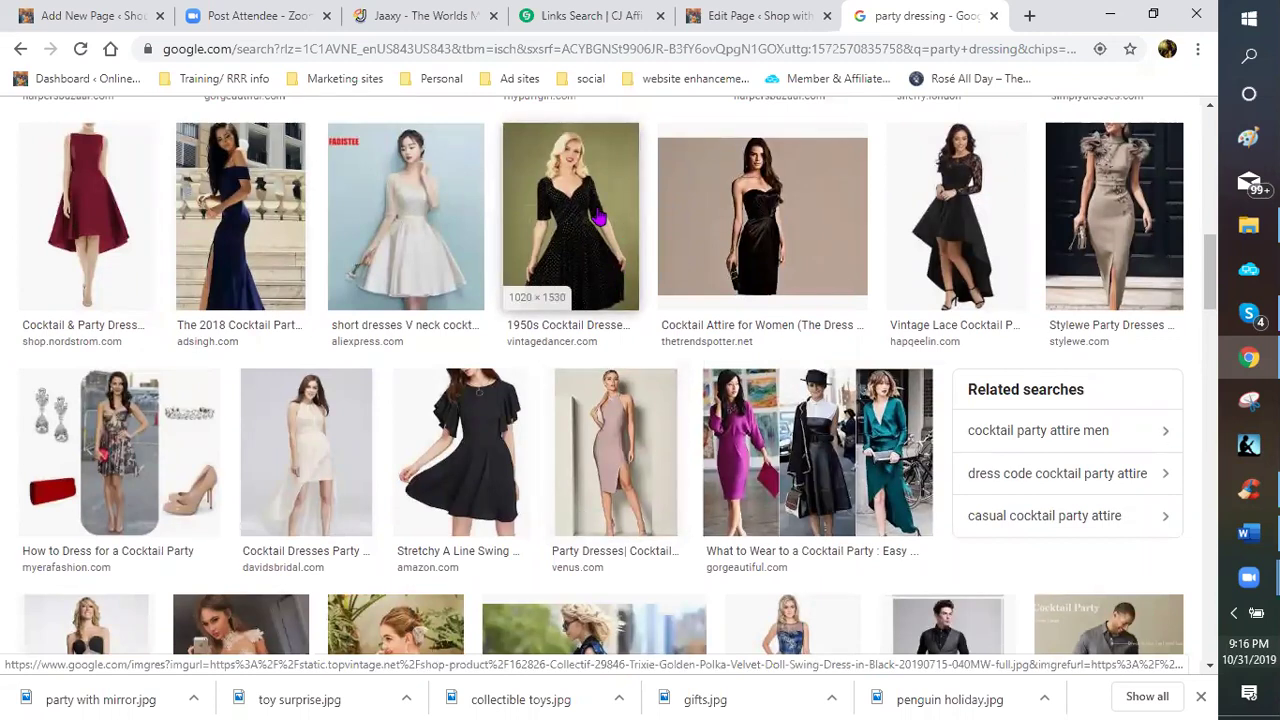
pyautogui.scroll(-1, 598, 218)
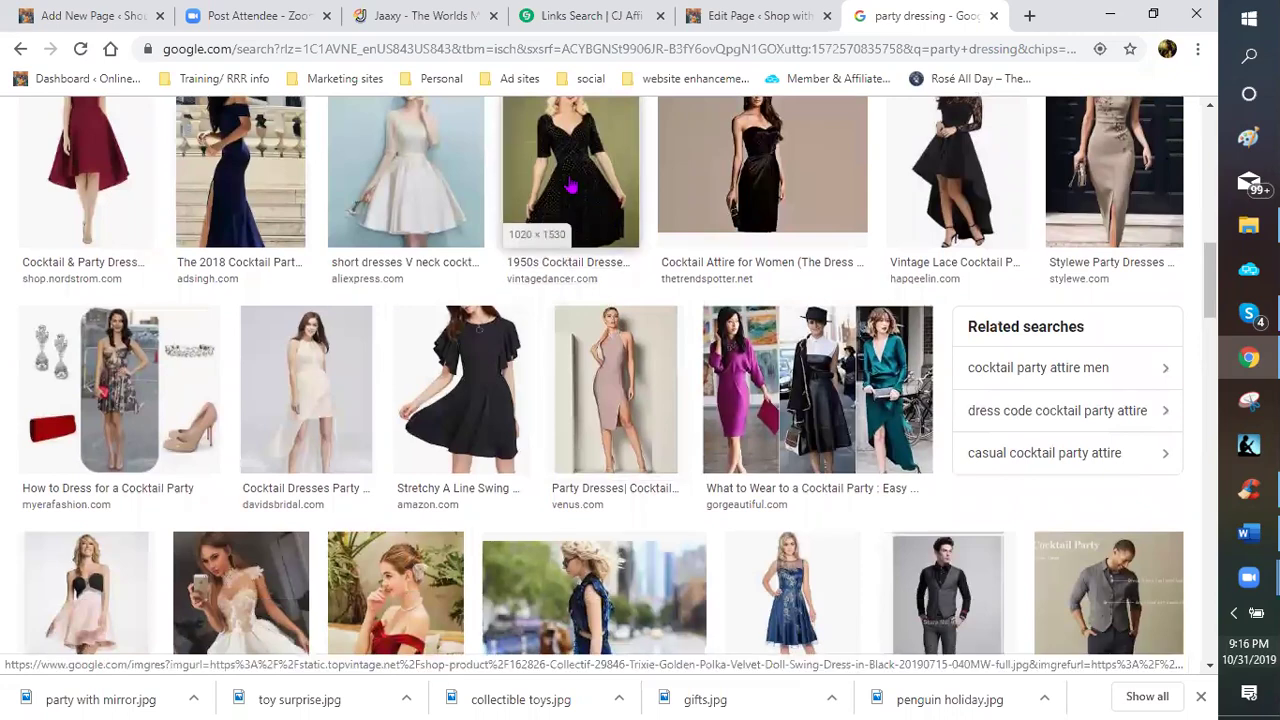
pyautogui.scroll(-2, 570, 186)
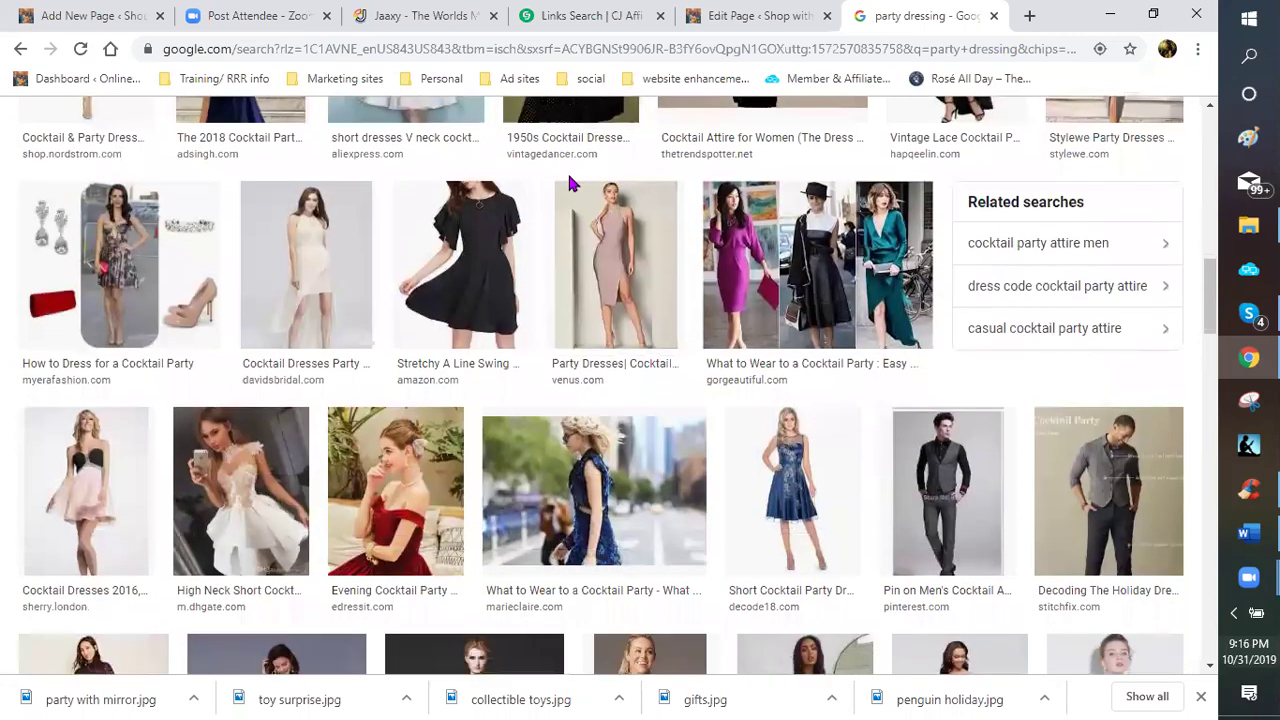
pyautogui.scroll(-3, 570, 184)
pyautogui.scroll(-3, 570, 186)
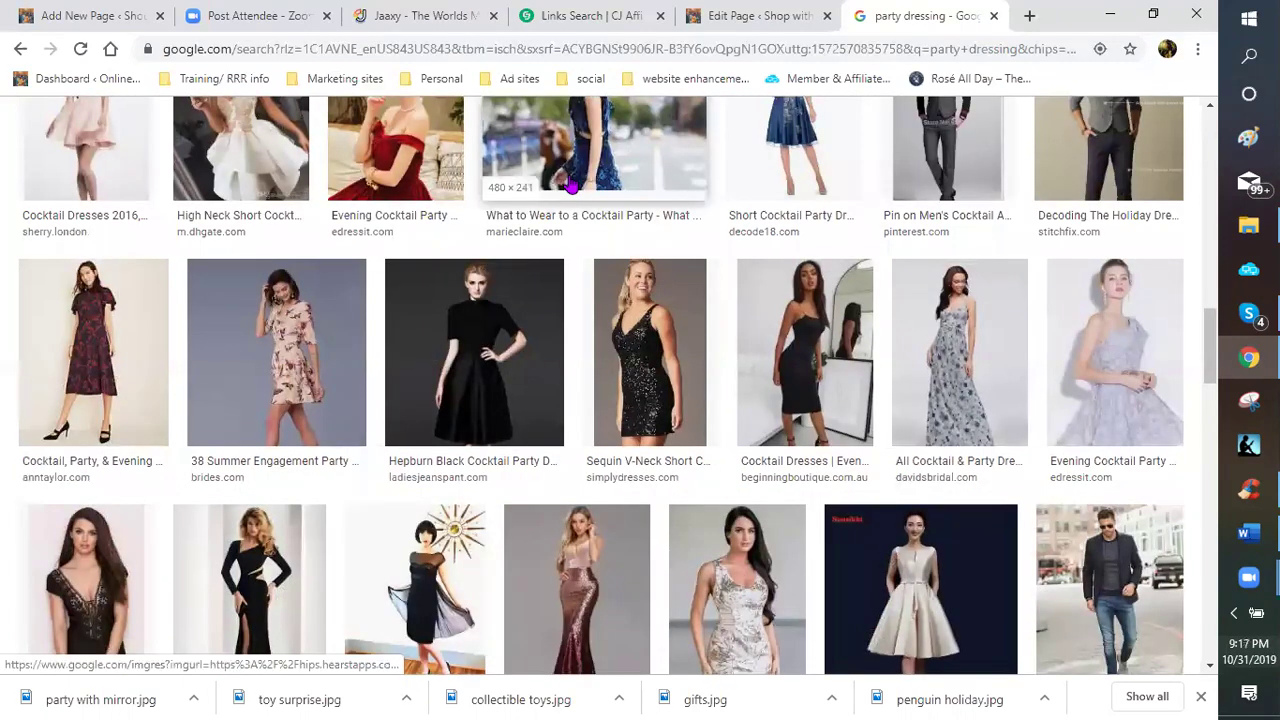
pyautogui.scroll(-1, 570, 186)
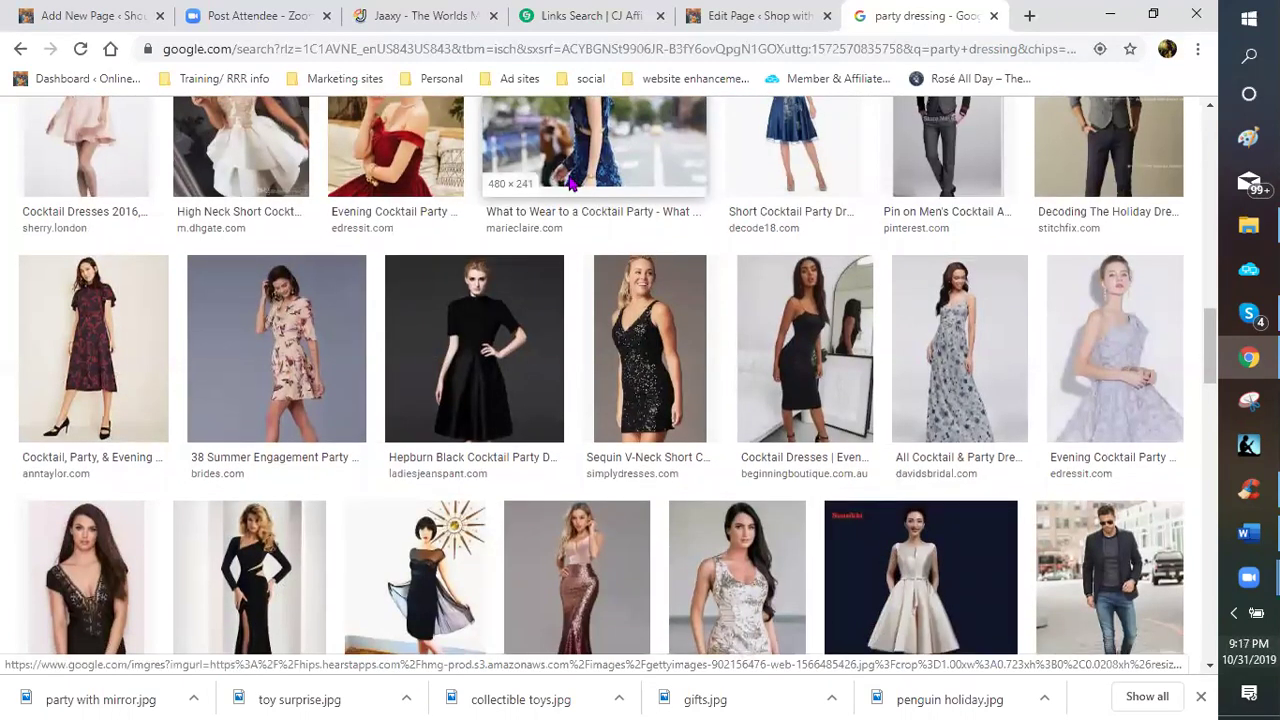
pyautogui.scroll(-2, 570, 184)
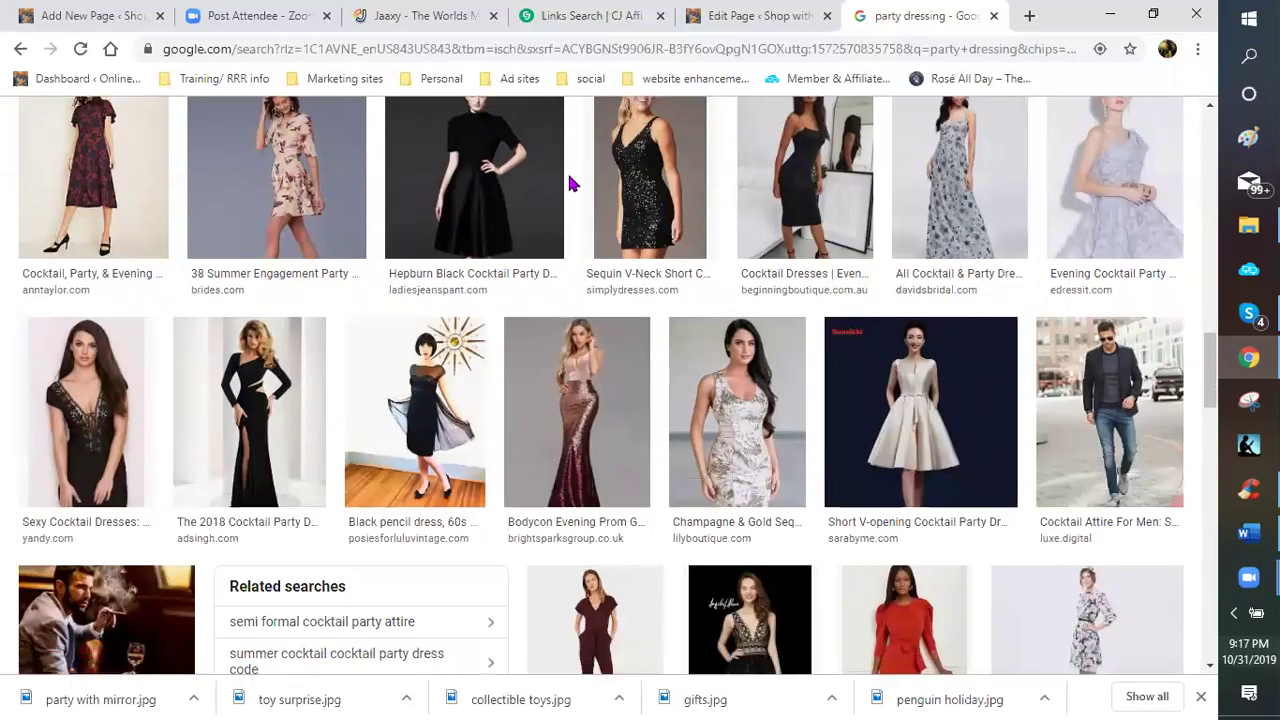
pyautogui.scroll(-1, 570, 184)
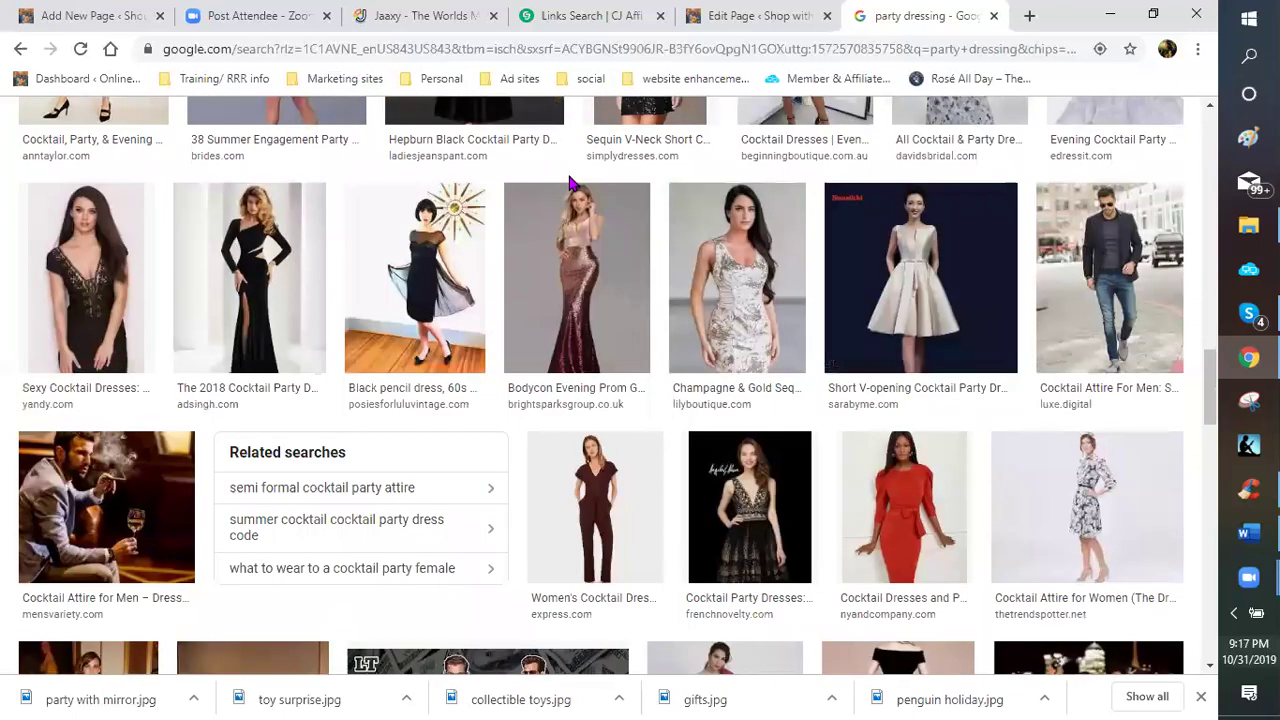
pyautogui.scroll(-3, 570, 184)
pyautogui.scroll(-1, 570, 184)
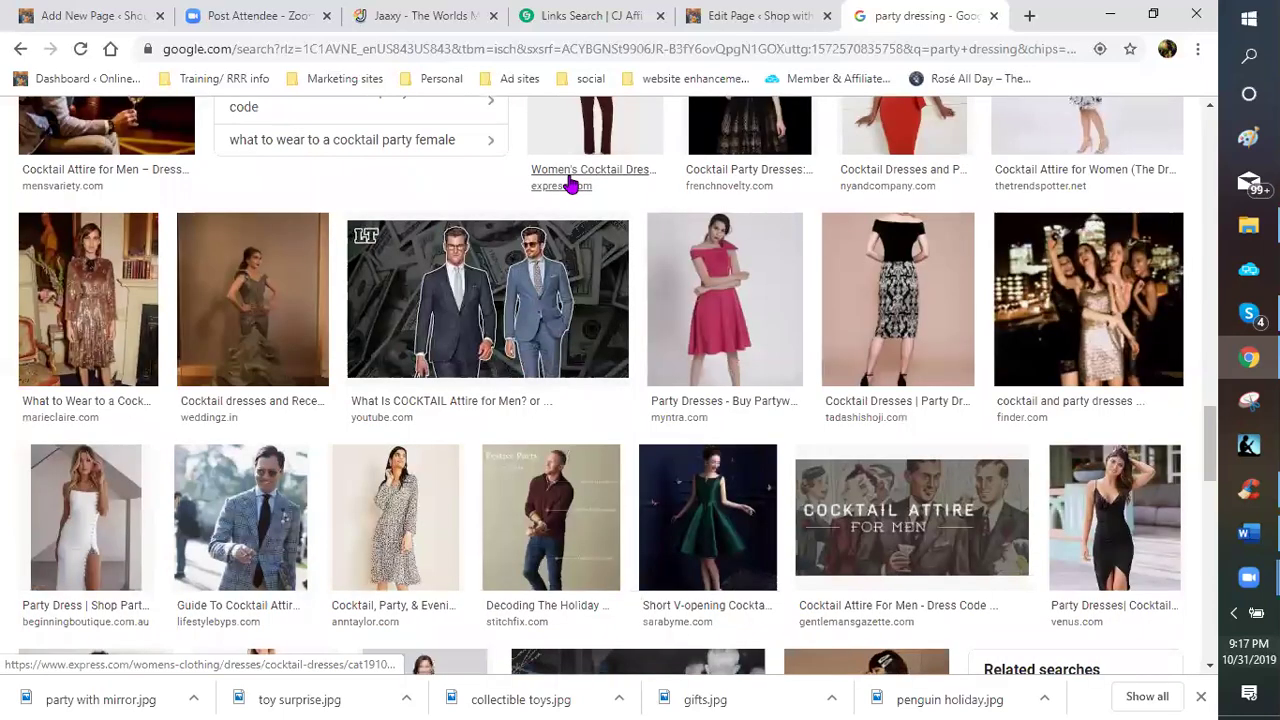
pyautogui.scroll(-1, 570, 184)
pyautogui.scroll(-1, 570, 184)
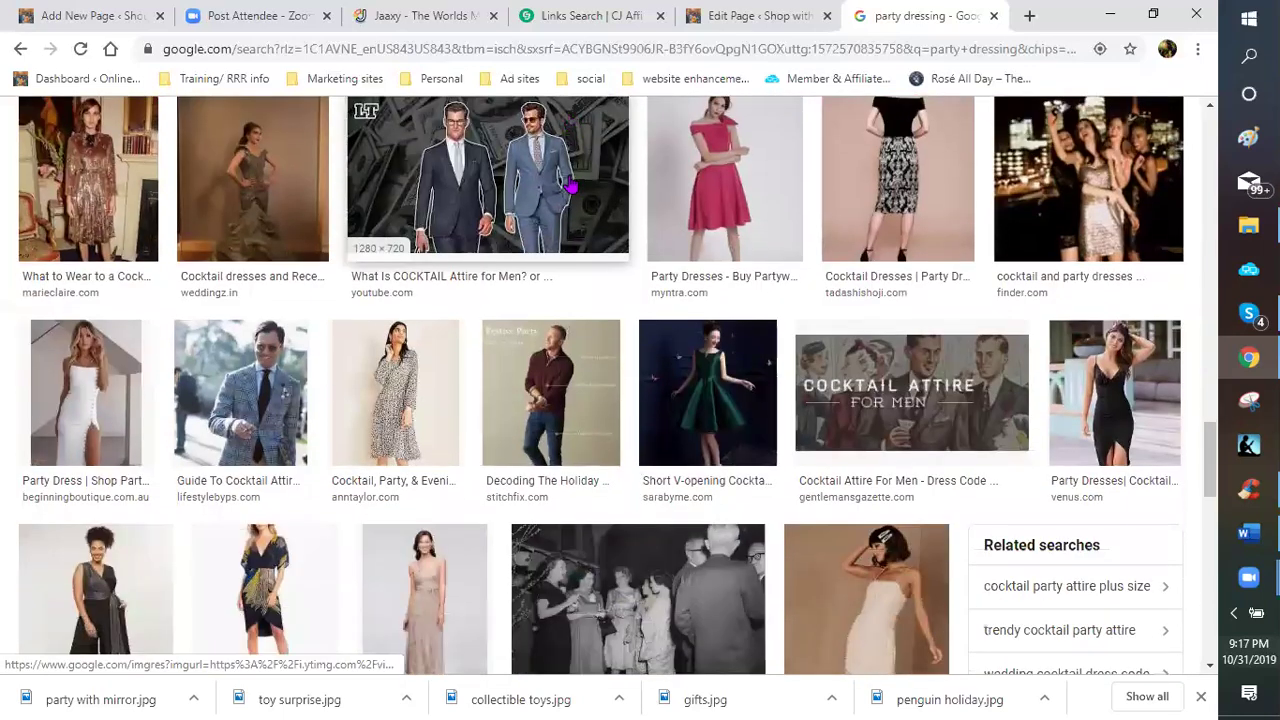
pyautogui.scroll(-1, 570, 184)
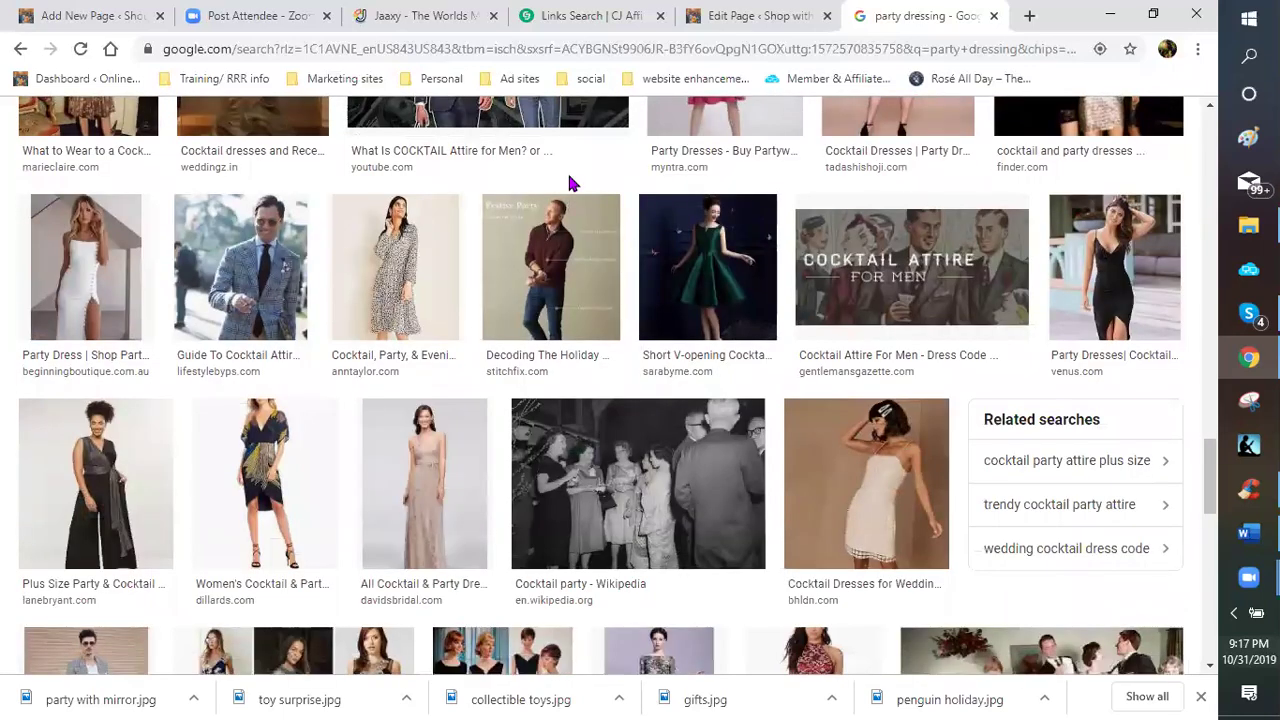
pyautogui.scroll(-3, 569, 183)
pyautogui.scroll(-2, 569, 183)
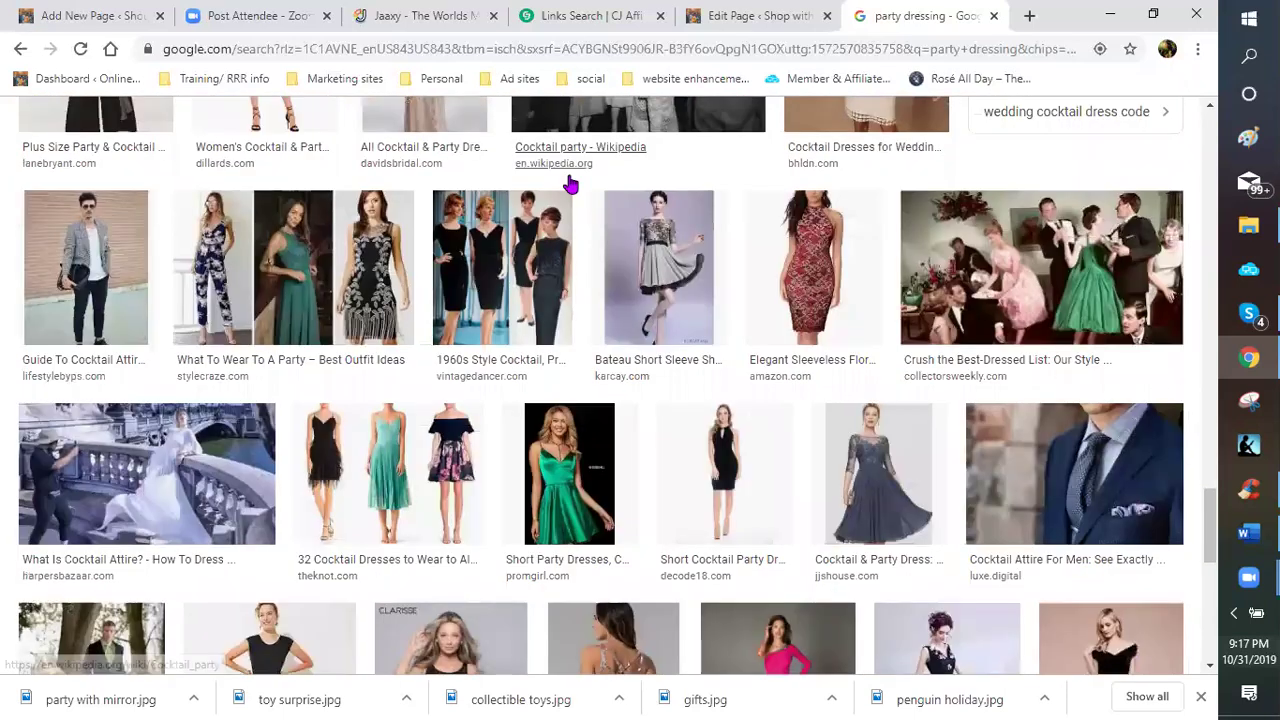
pyautogui.scroll(-2, 570, 185)
pyautogui.scroll(-1, 570, 185)
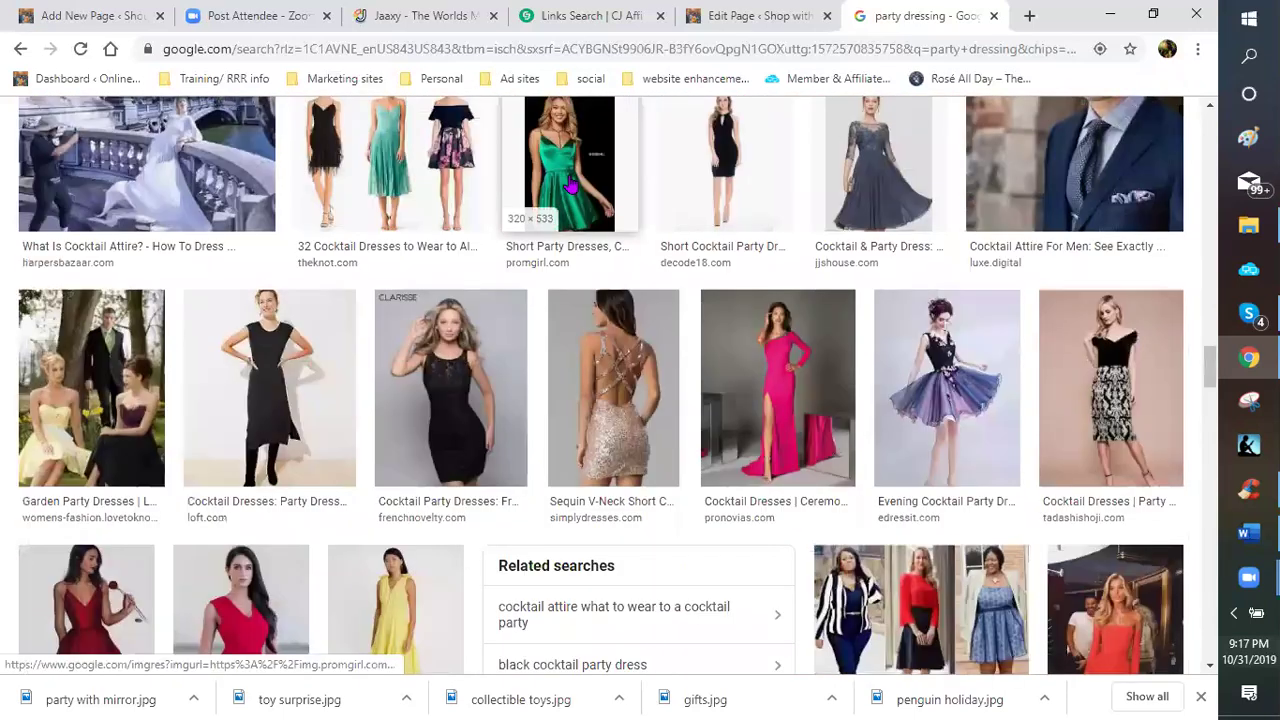
pyautogui.scroll(-1, 570, 185)
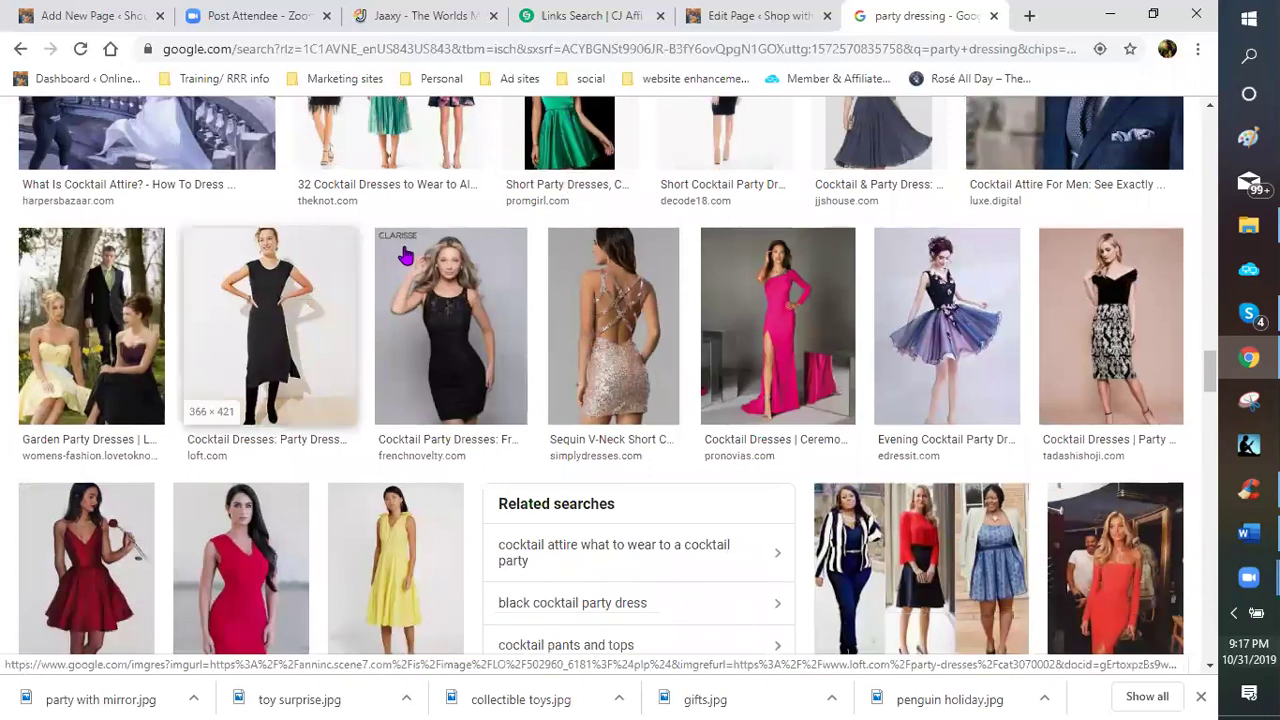
pyautogui.scroll(-2, 405, 257)
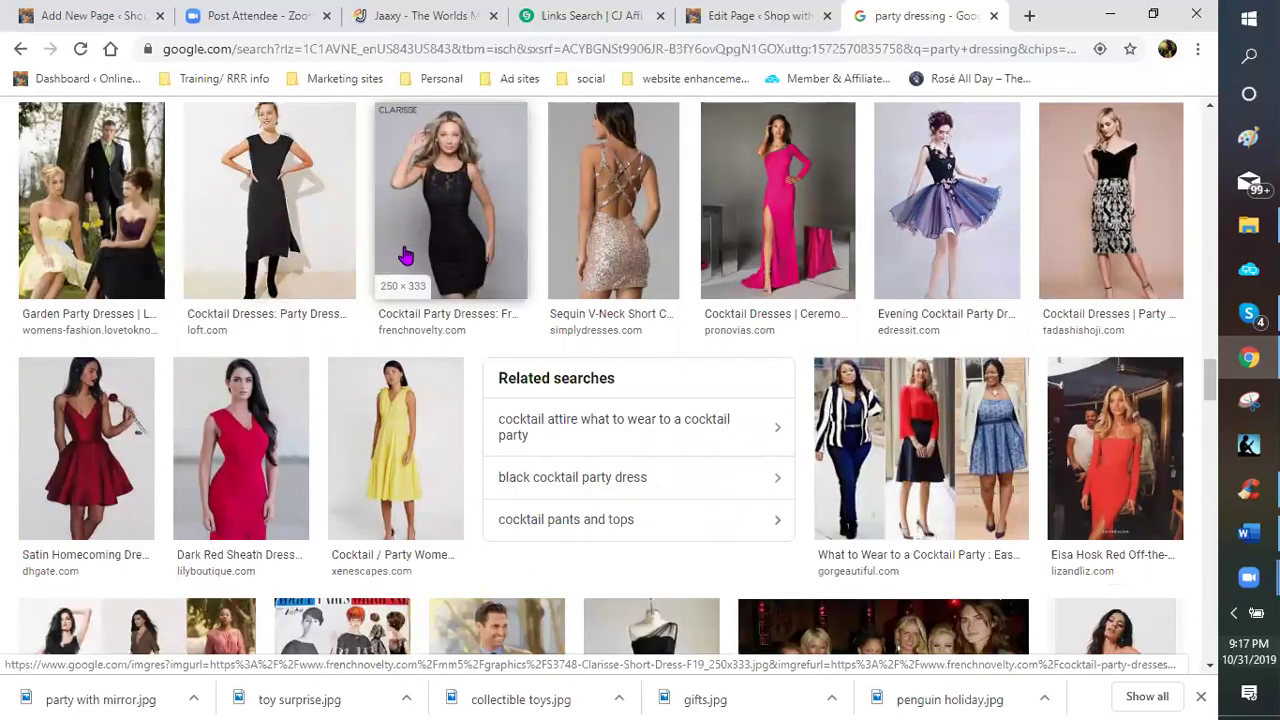
pyautogui.scroll(-3, 405, 257)
pyautogui.scroll(-2, 405, 257)
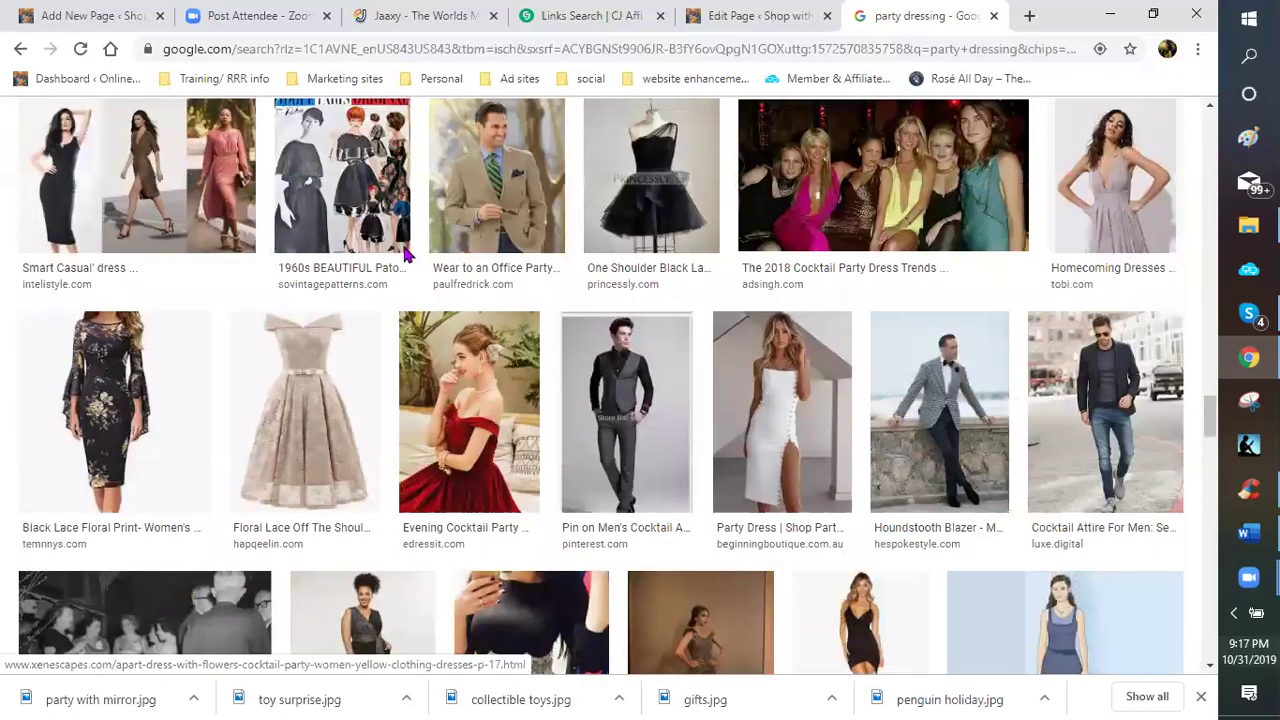
pyautogui.scroll(-1, 405, 257)
pyautogui.scroll(-1, 405, 257)
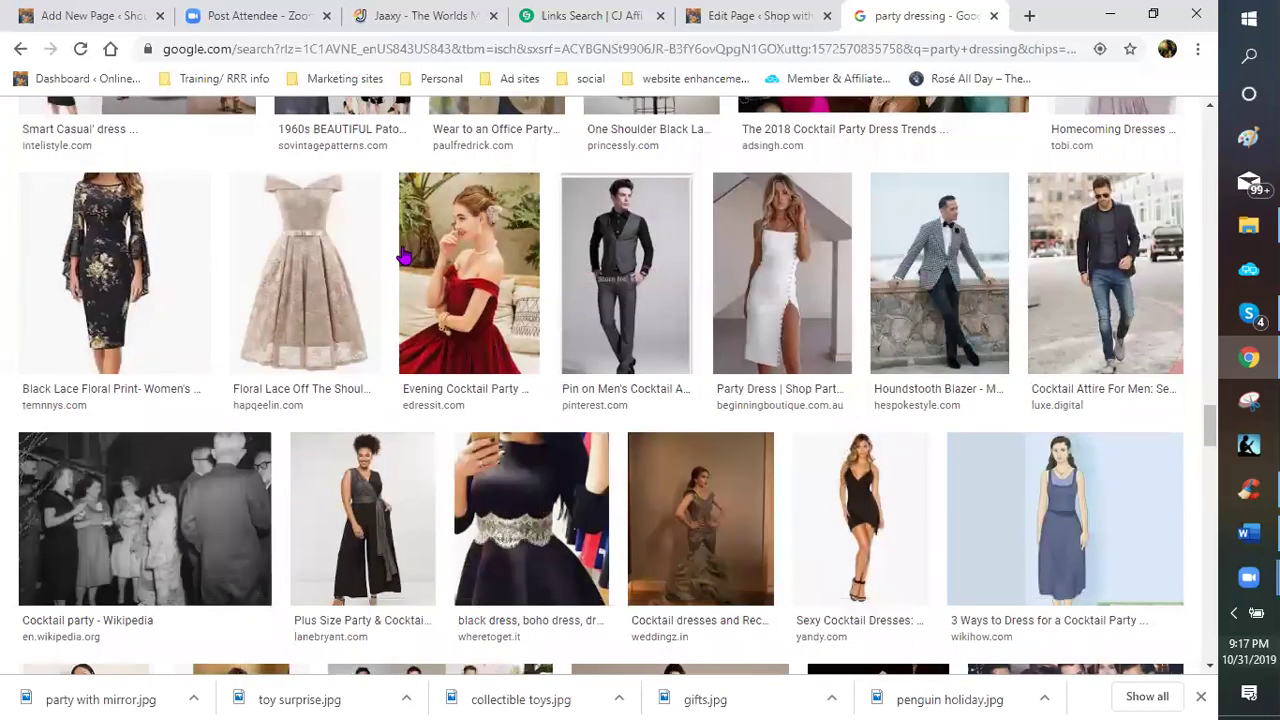
pyautogui.scroll(-2, 405, 257)
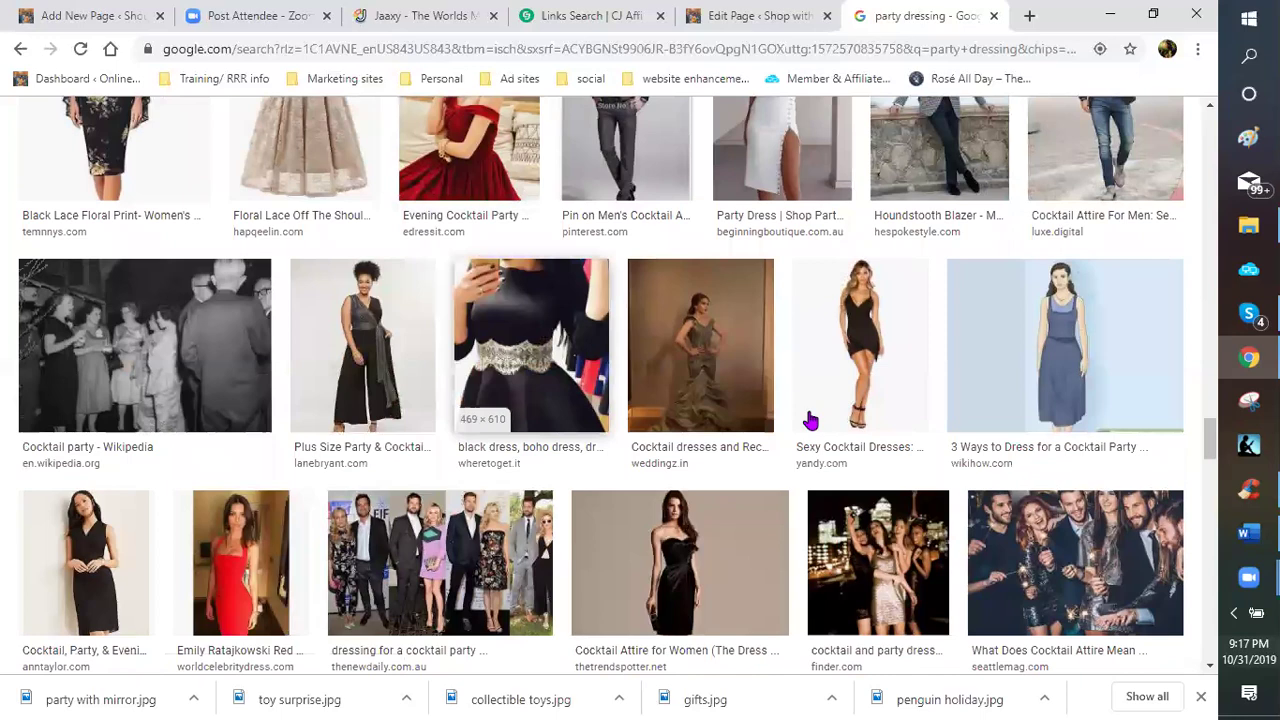
pyautogui.scroll(-1, 690, 428)
pyautogui.scroll(-1, 757, 443)
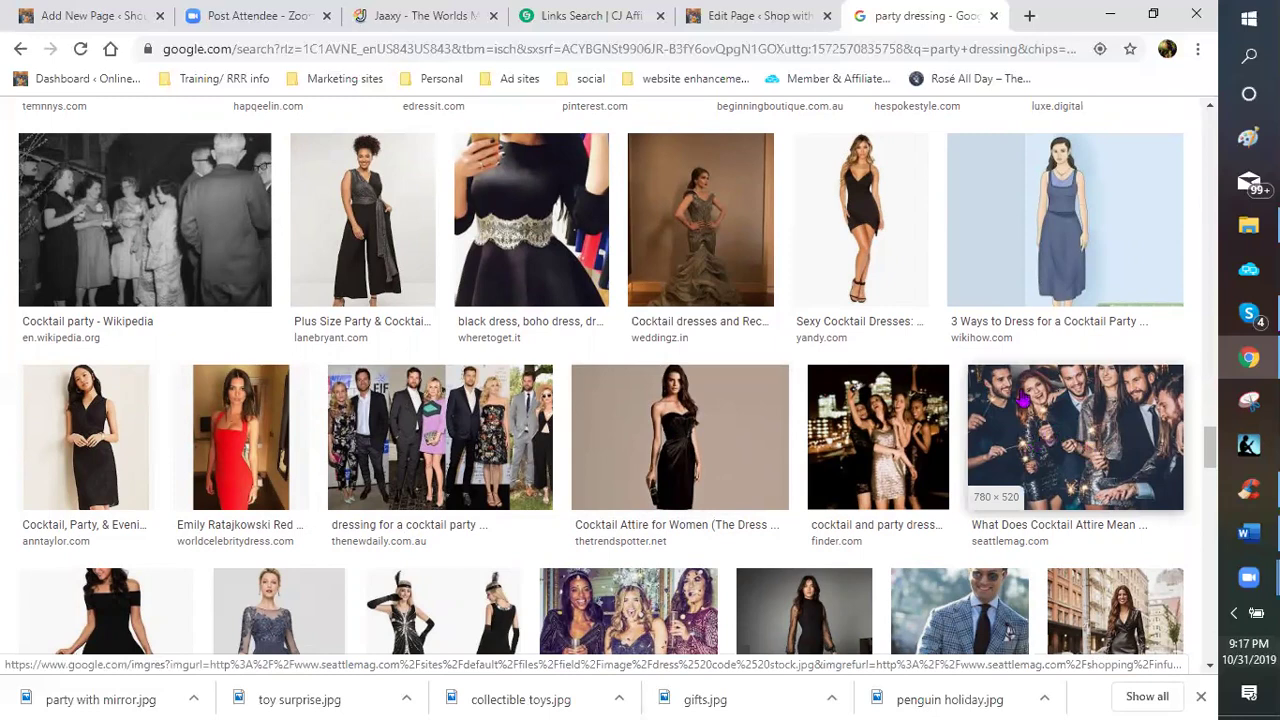
pyautogui.scroll(-1, 1020, 398)
pyautogui.scroll(-2, 1020, 398)
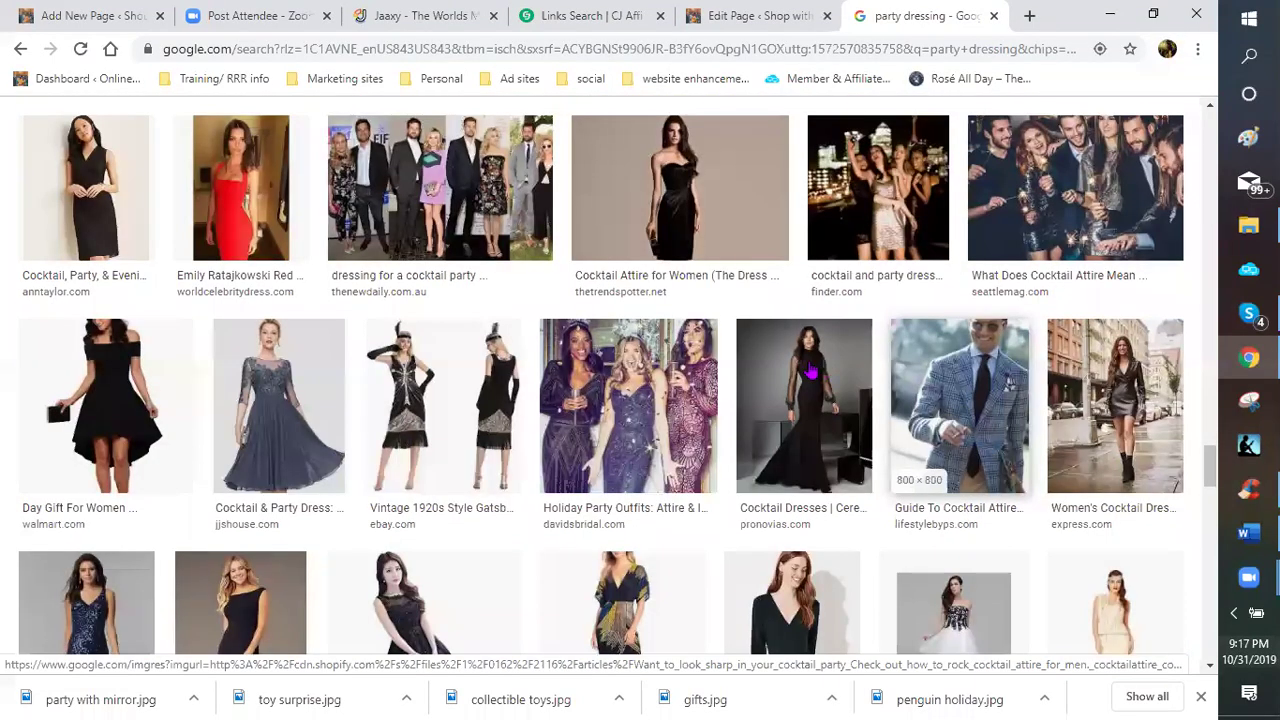
pyautogui.scroll(-1, 98, 350)
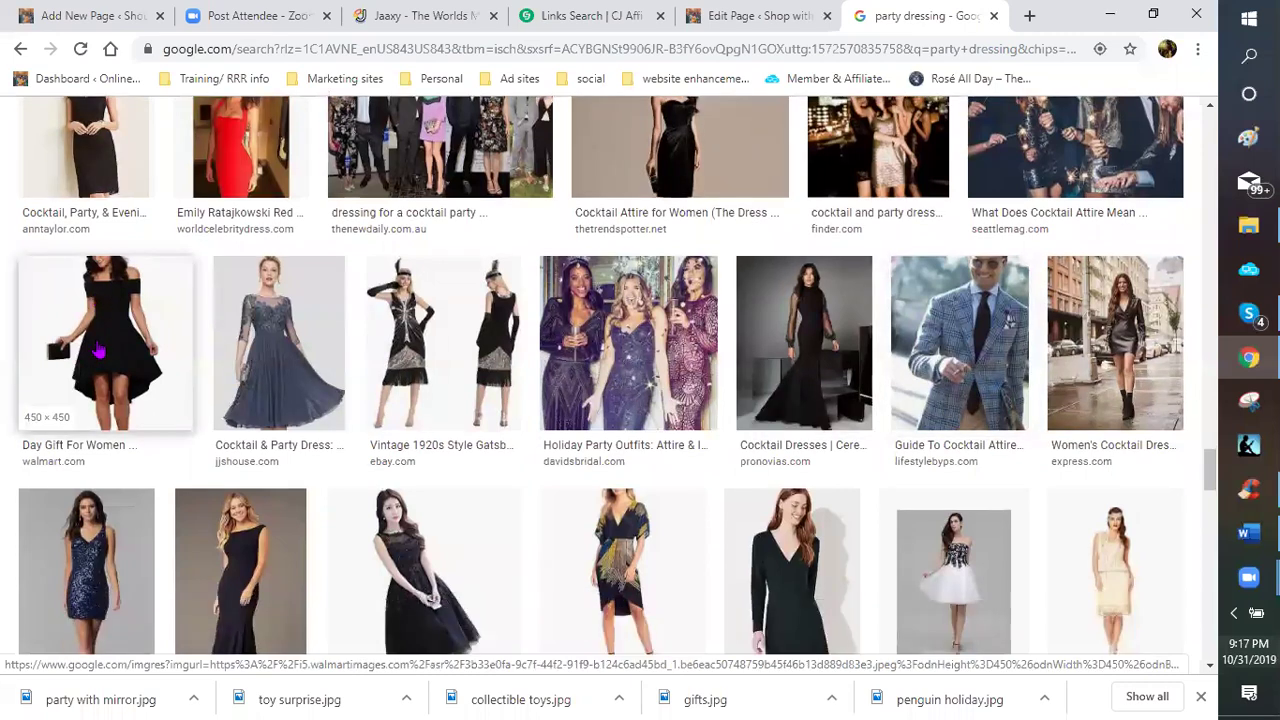
pyautogui.scroll(2, 98, 350)
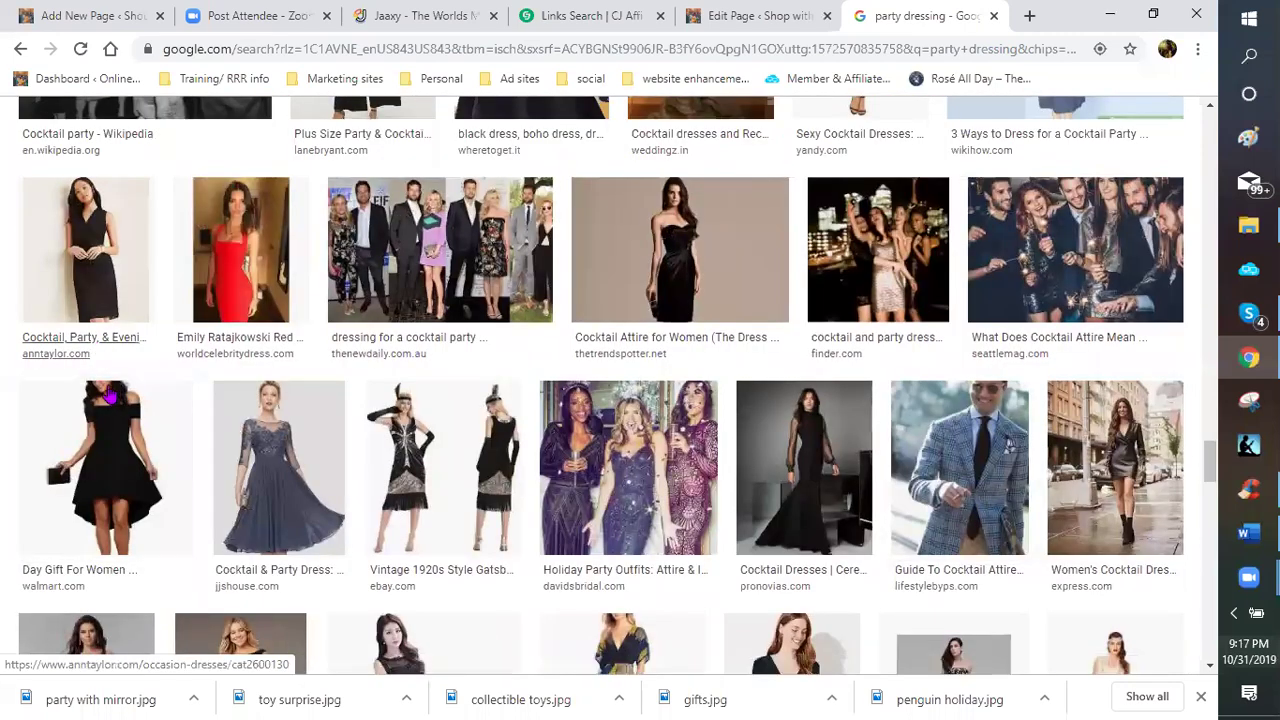
pyautogui.scroll(-1, 110, 396)
pyautogui.rightClick(160, 540)
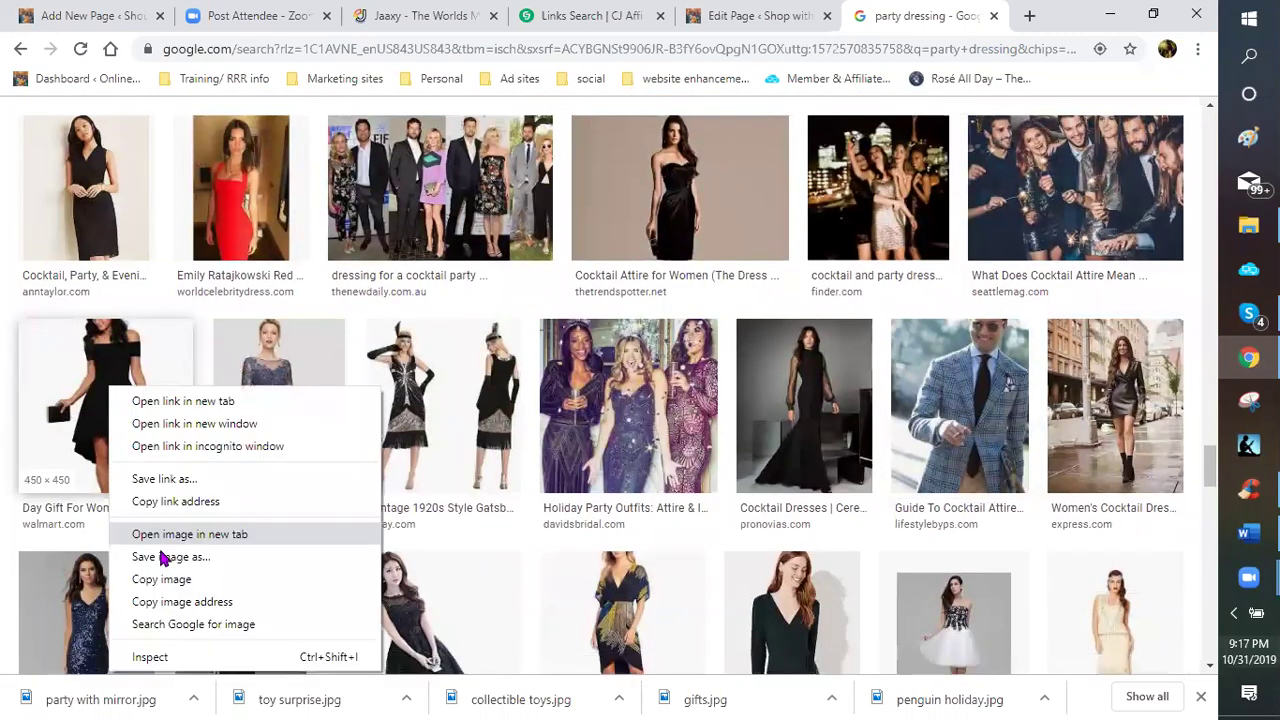
pyautogui.click(255, 482)
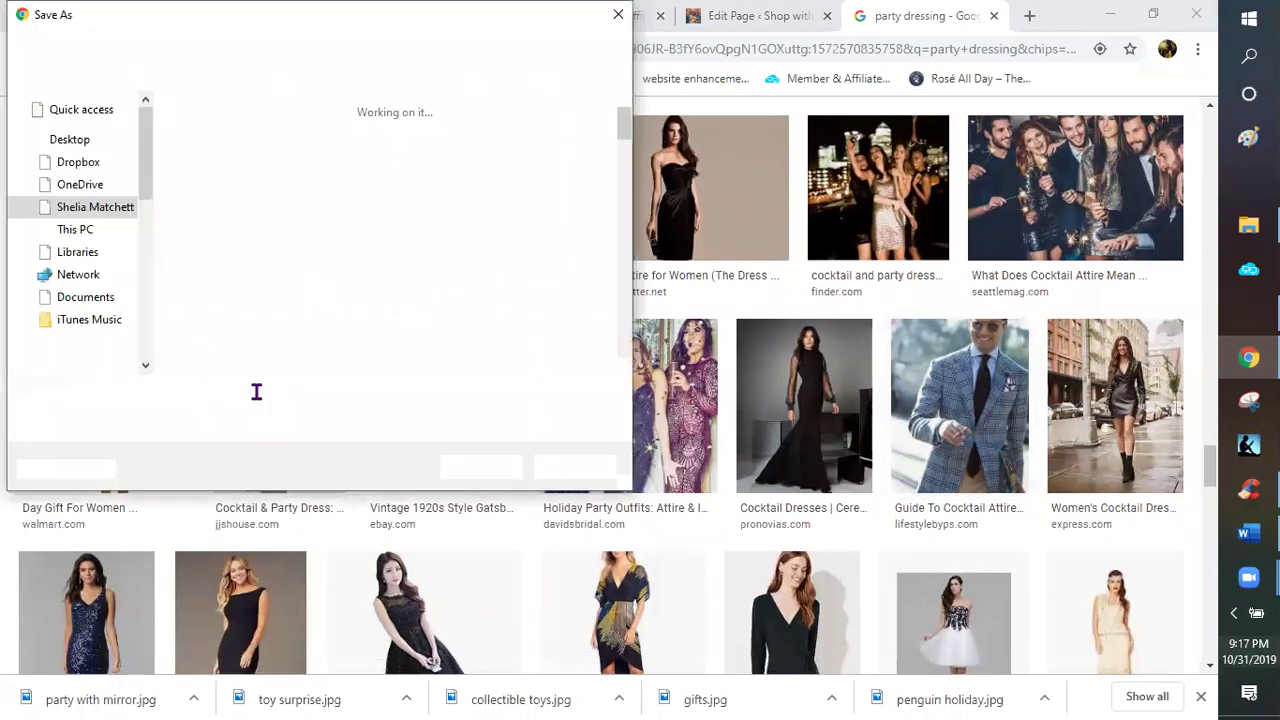
pyautogui.write('black ')
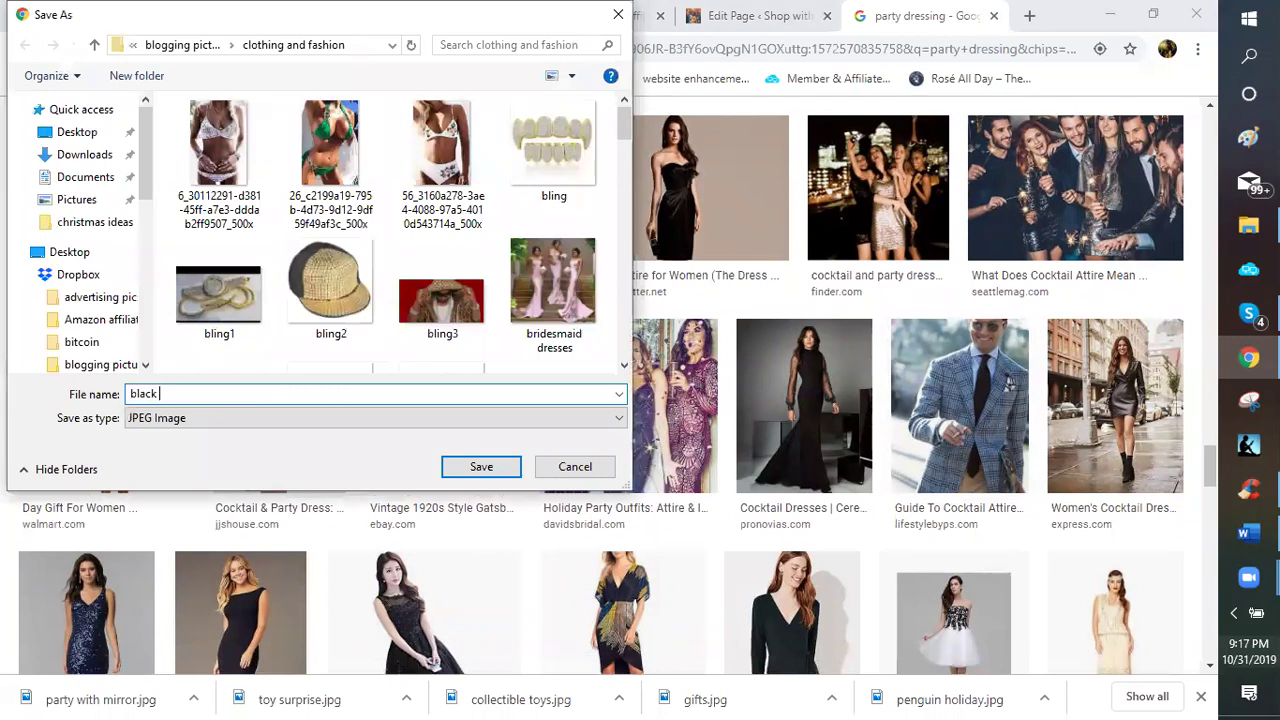
pyautogui.write('cocktail')
pyautogui.press('Return')
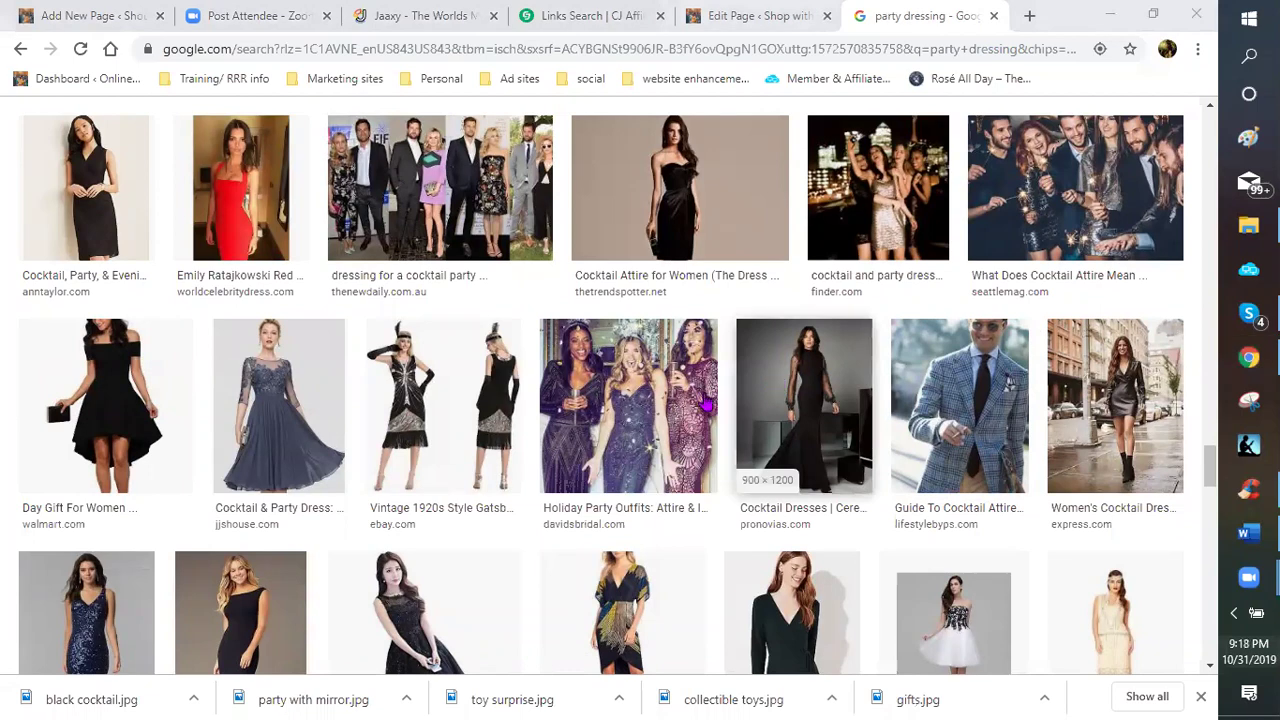
pyautogui.scroll(-2, 662, 406)
pyautogui.scroll(-2, 662, 406)
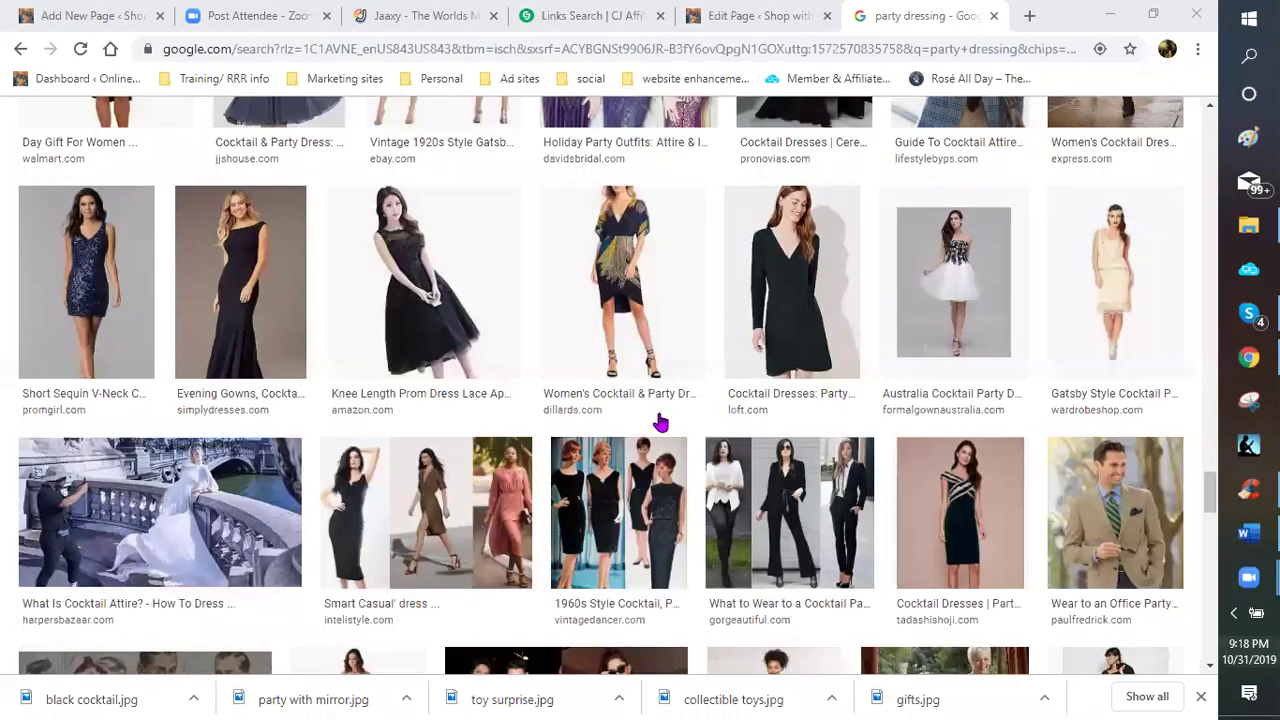
pyautogui.scroll(-2, 660, 422)
pyautogui.scroll(-3, 657, 421)
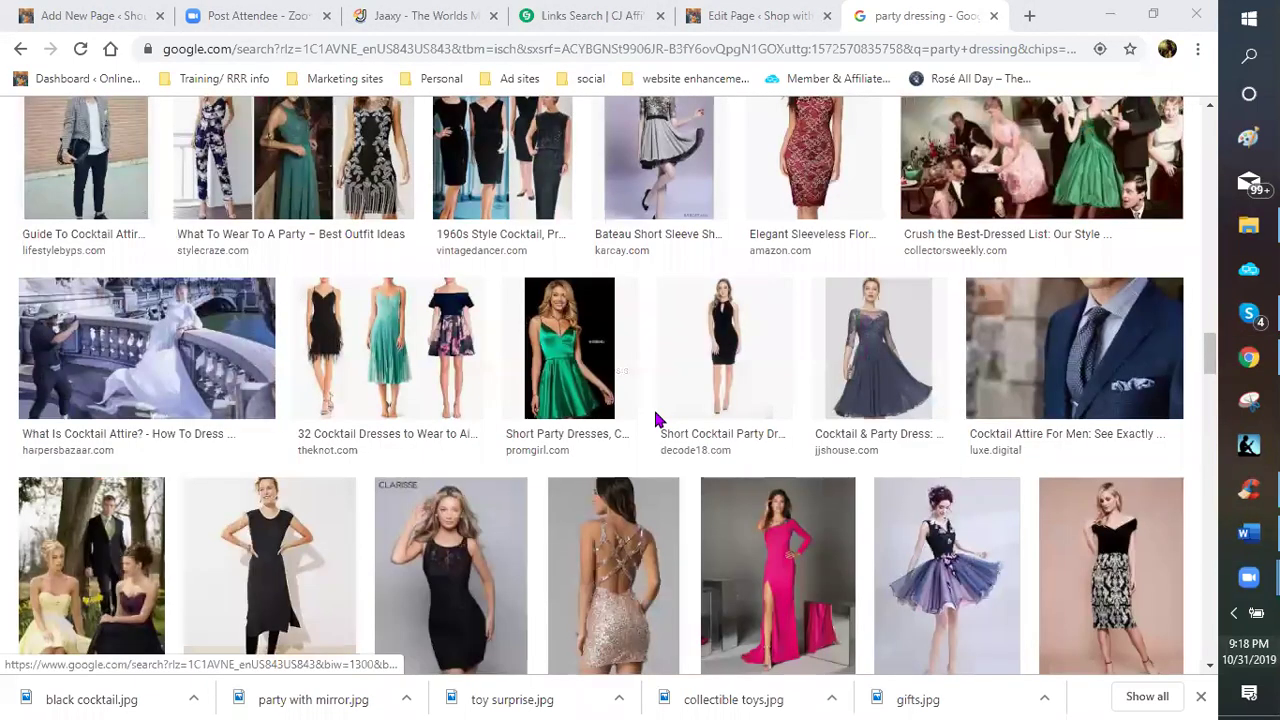
pyautogui.scroll(-3, 657, 423)
pyautogui.scroll(-3, 657, 424)
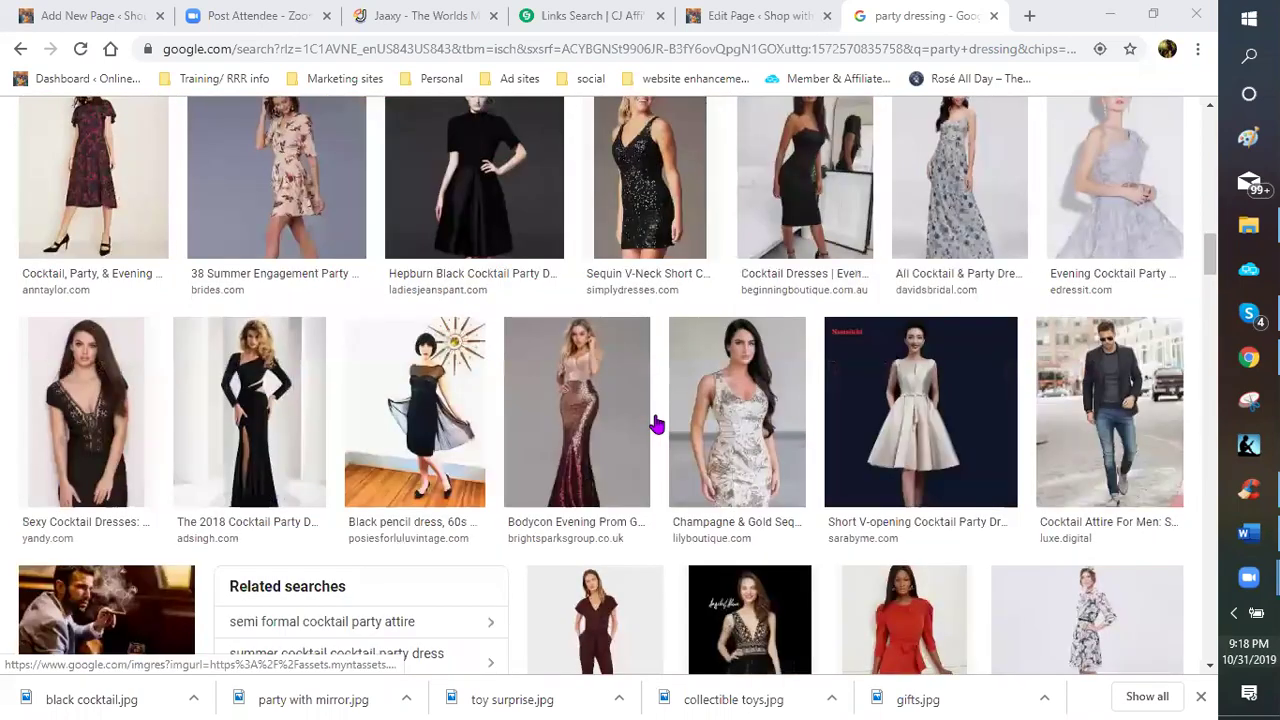
pyautogui.scroll(-3, 655, 423)
pyautogui.scroll(4, 617, 349)
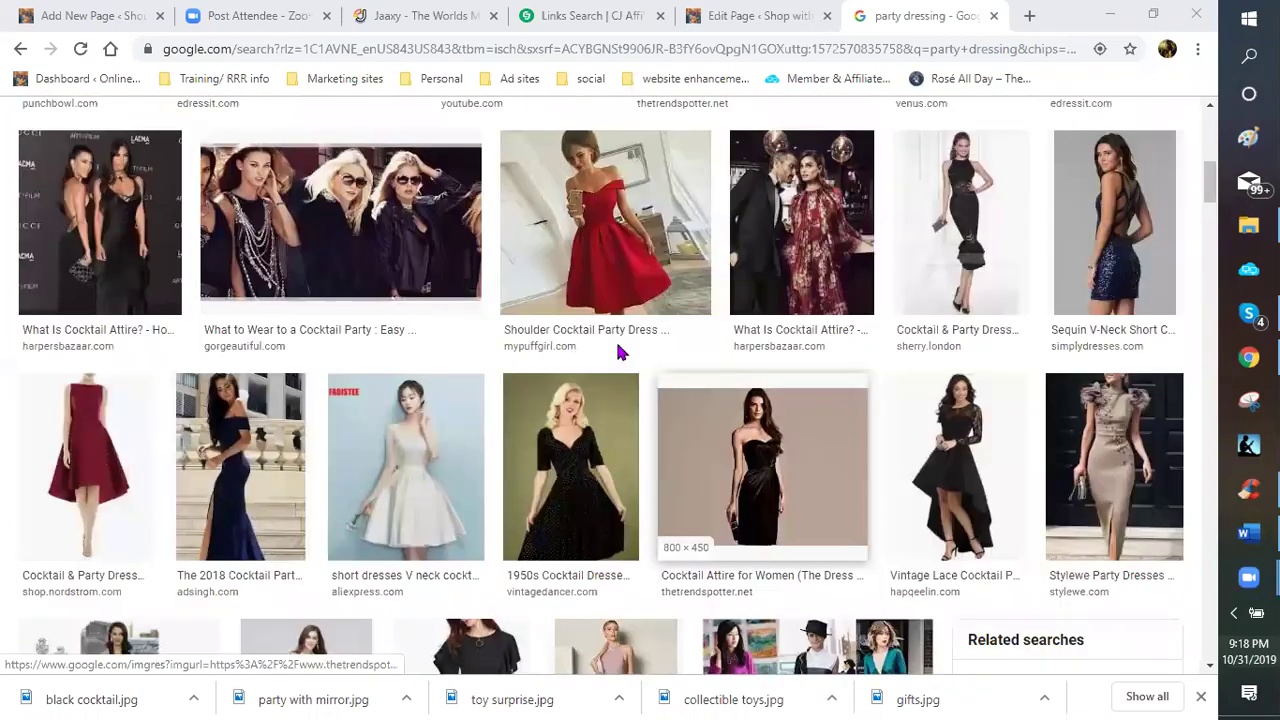
pyautogui.scroll(4, 460, 270)
pyautogui.scroll(3, 65, 153)
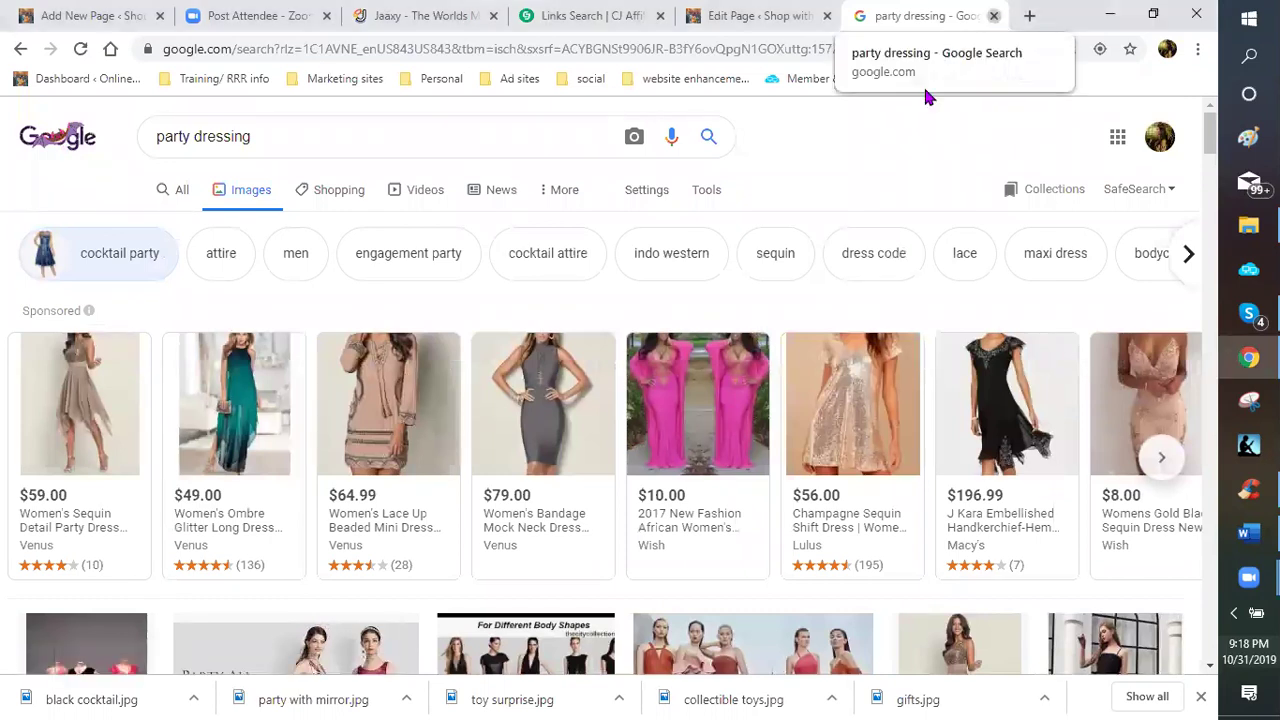
# - Insert a Gallery block between the intro paragraph and the TOYS heading
pyautogui.click(83, 20)
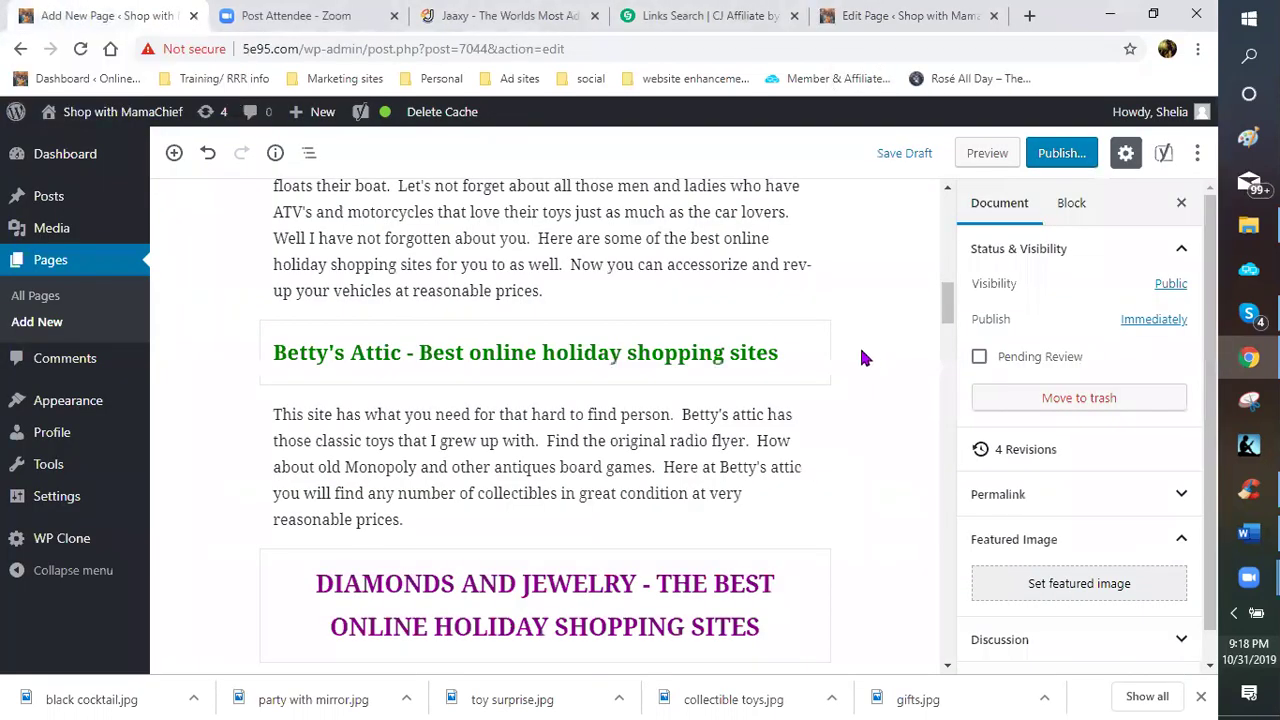
pyautogui.scroll(2, 853, 357)
pyautogui.scroll(4, 850, 360)
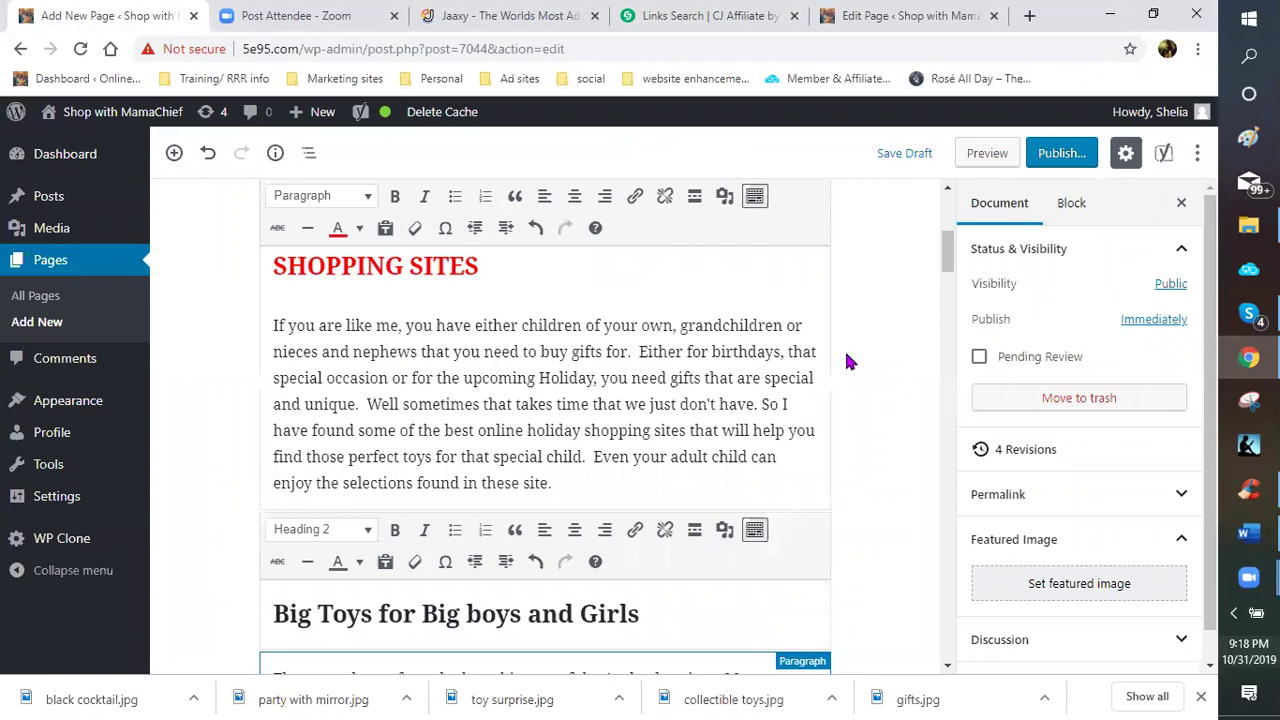
pyautogui.scroll(1, 816, 366)
pyautogui.scroll(2, 350, 325)
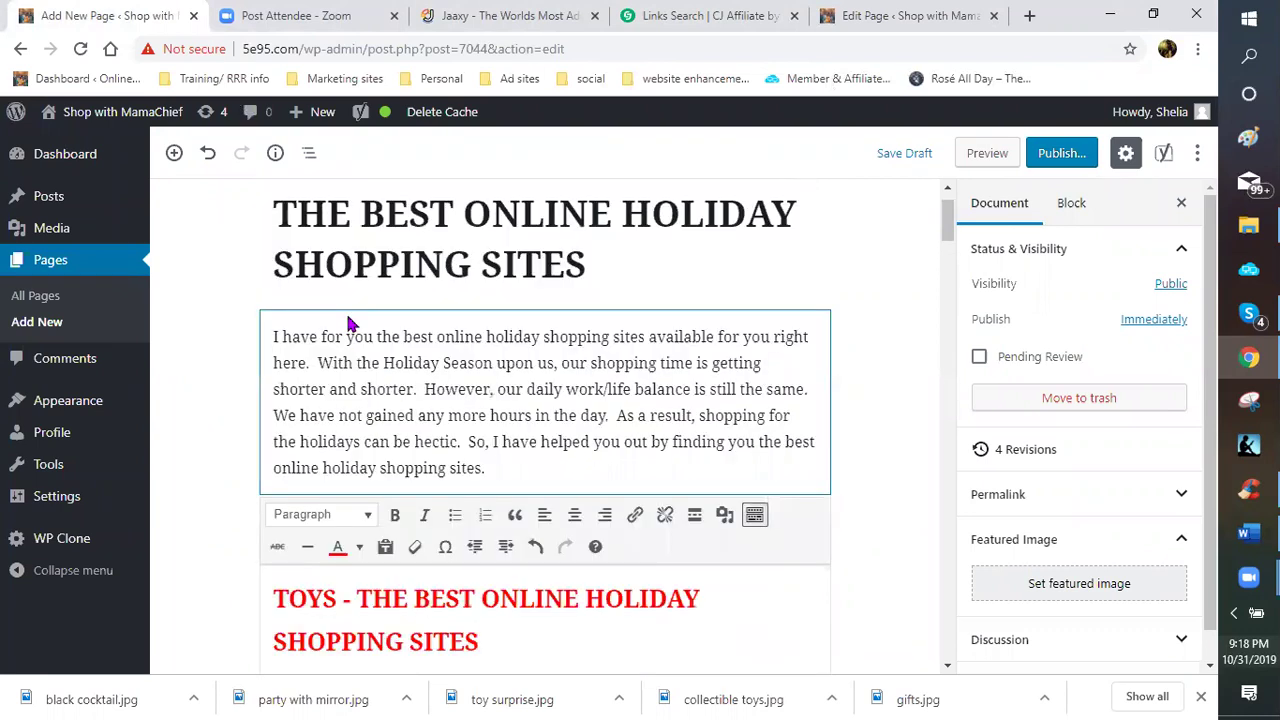
pyautogui.click(545, 496)
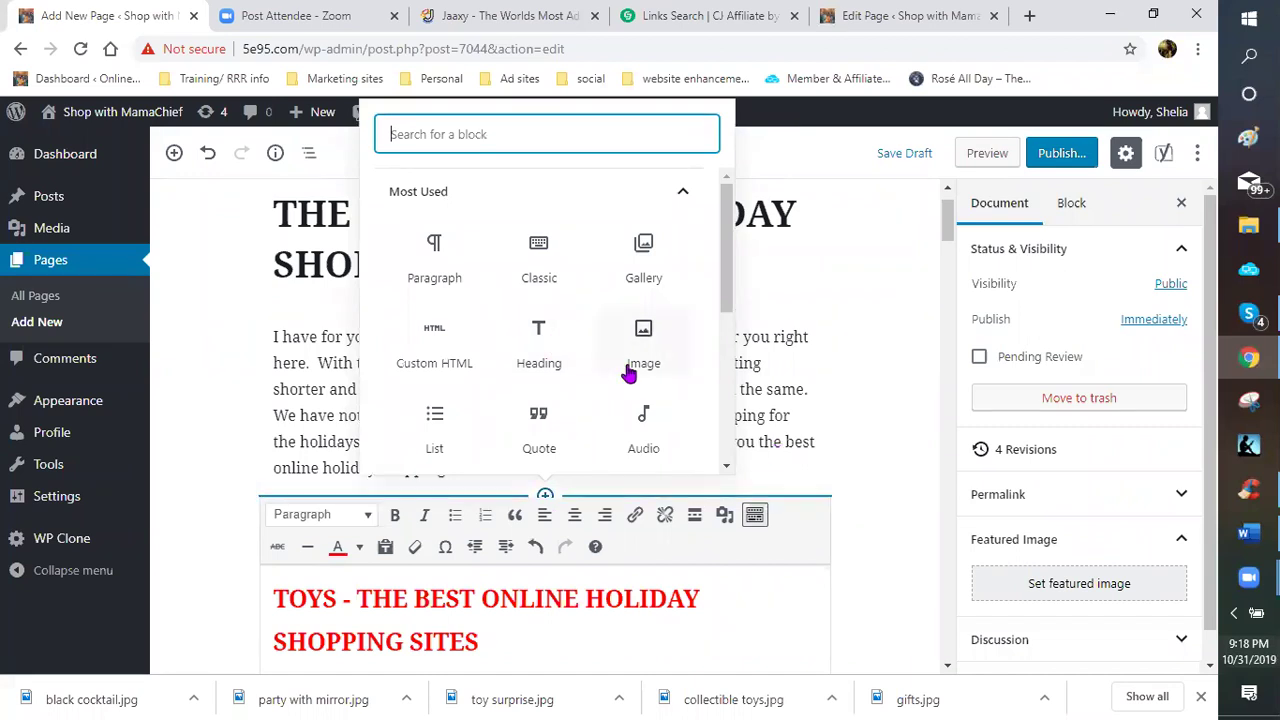
pyautogui.click(645, 255)
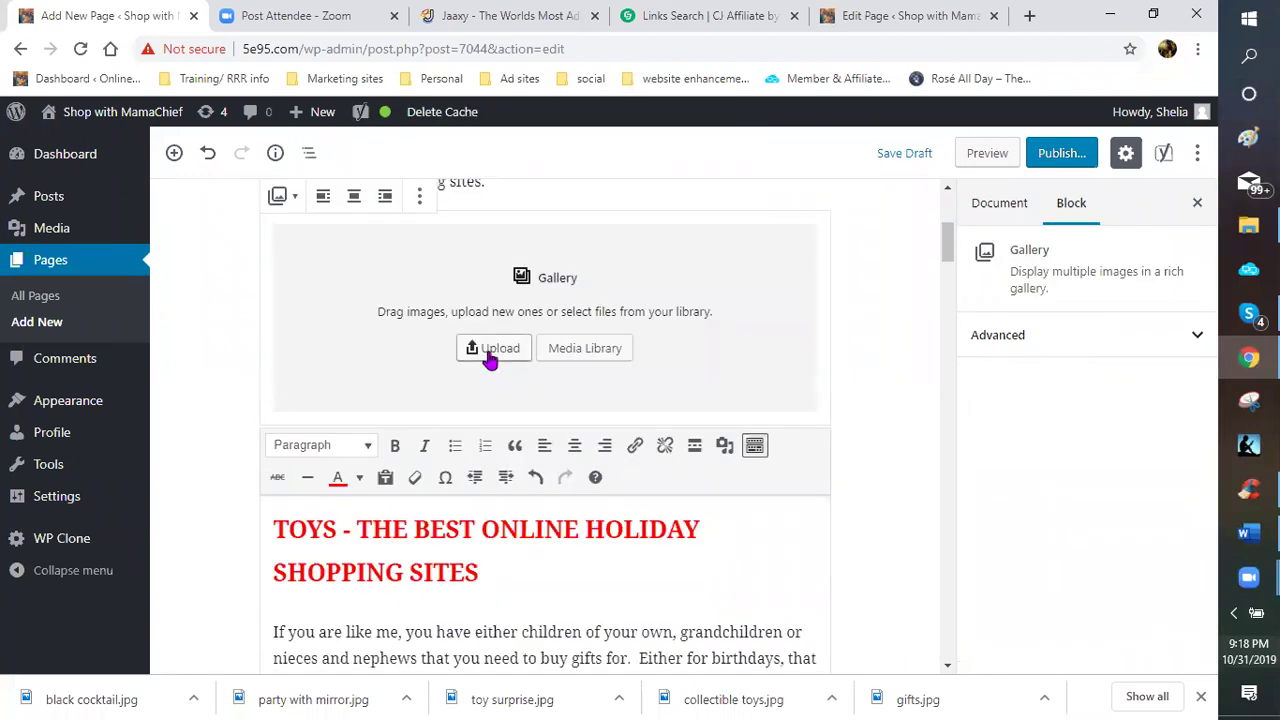
# - Upload the christmas collage image from blogging pictures > christmas ideas into the gallery
pyautogui.click(487, 350)
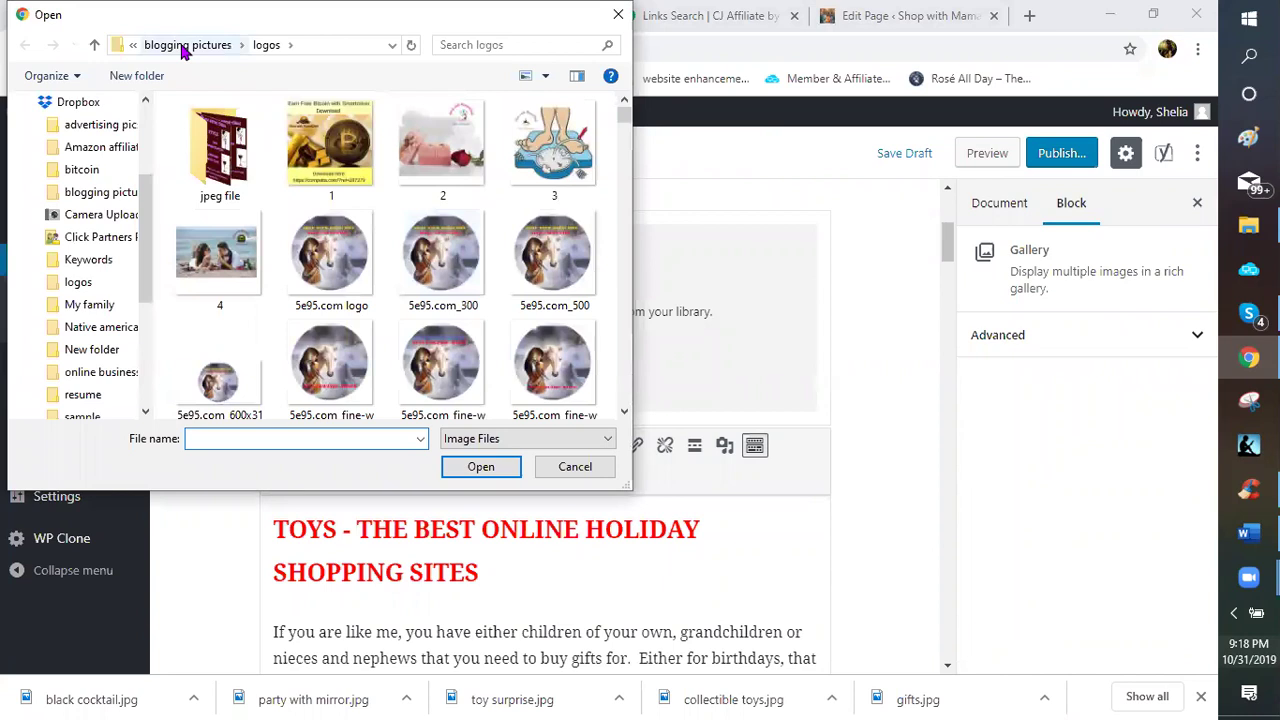
pyautogui.click(185, 45)
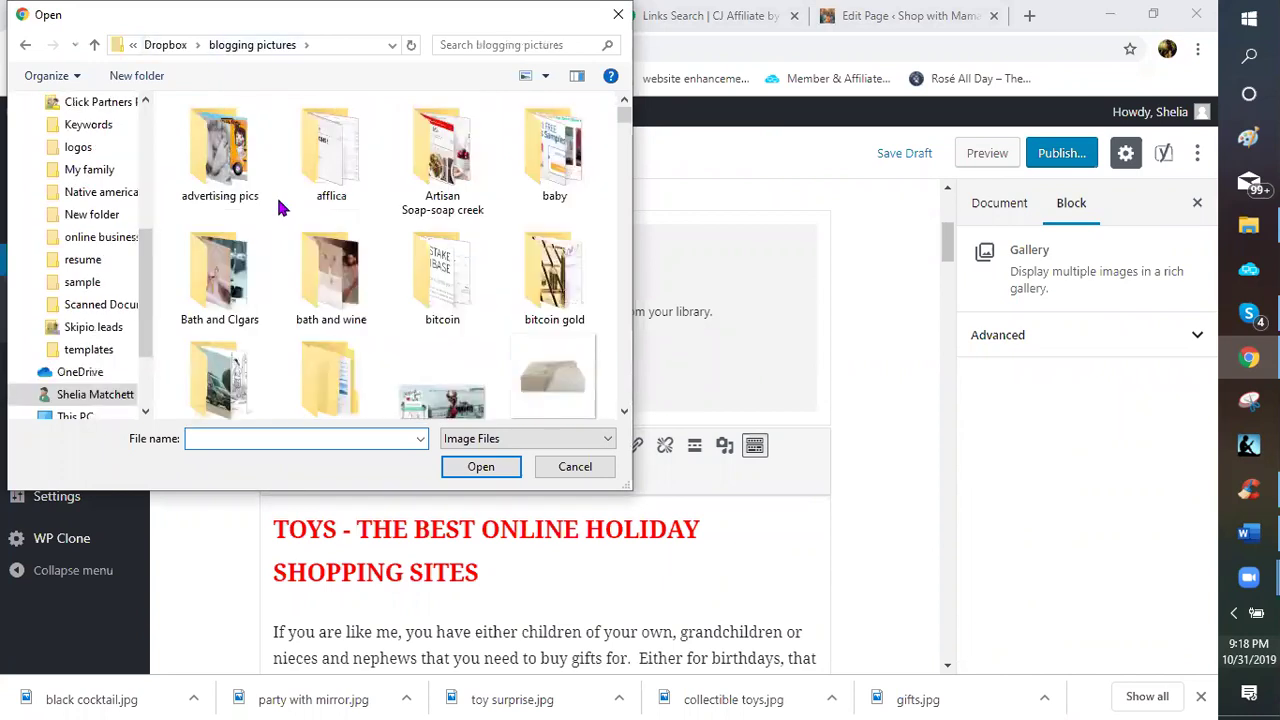
pyautogui.scroll(-3, 390, 218)
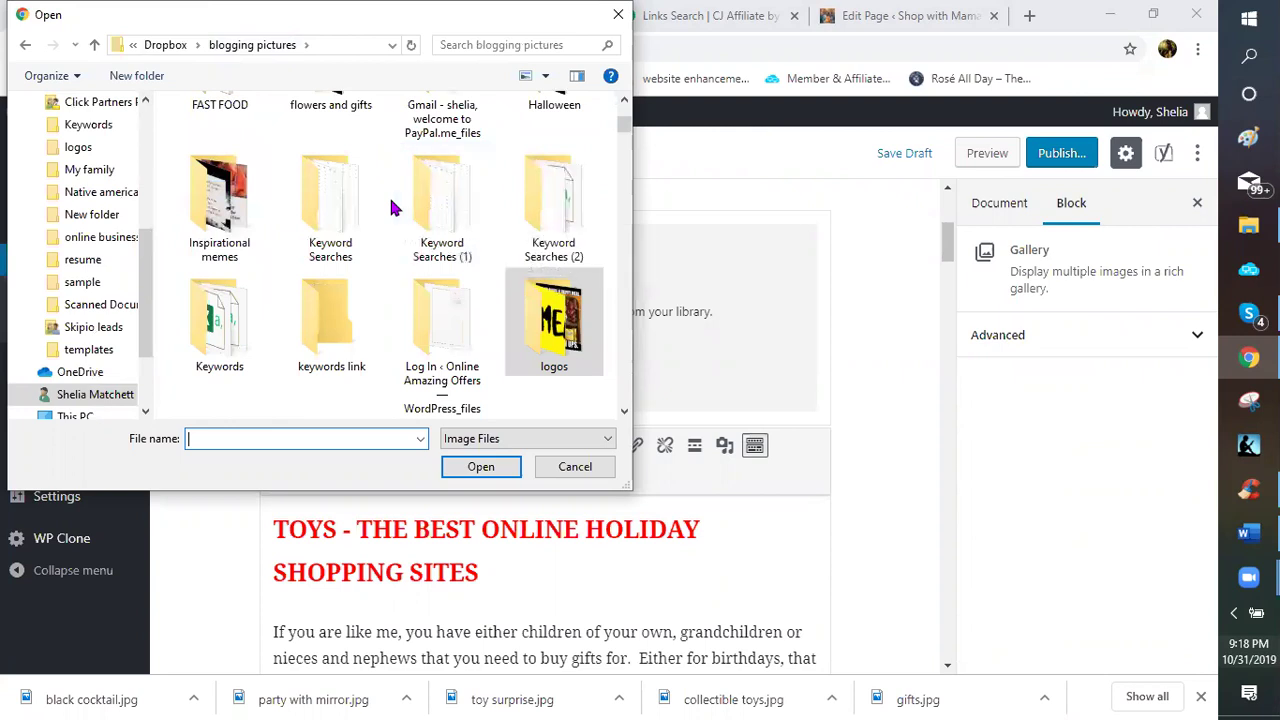
pyautogui.scroll(1, 391, 207)
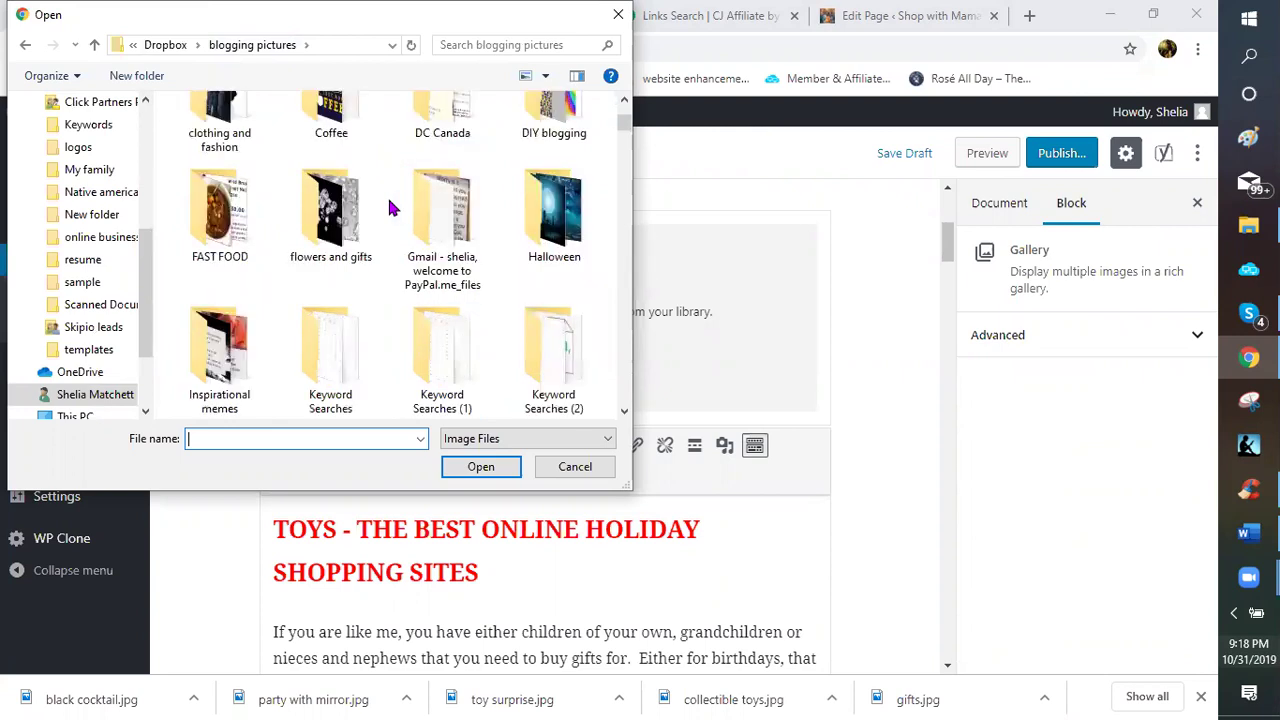
pyautogui.scroll(1, 388, 207)
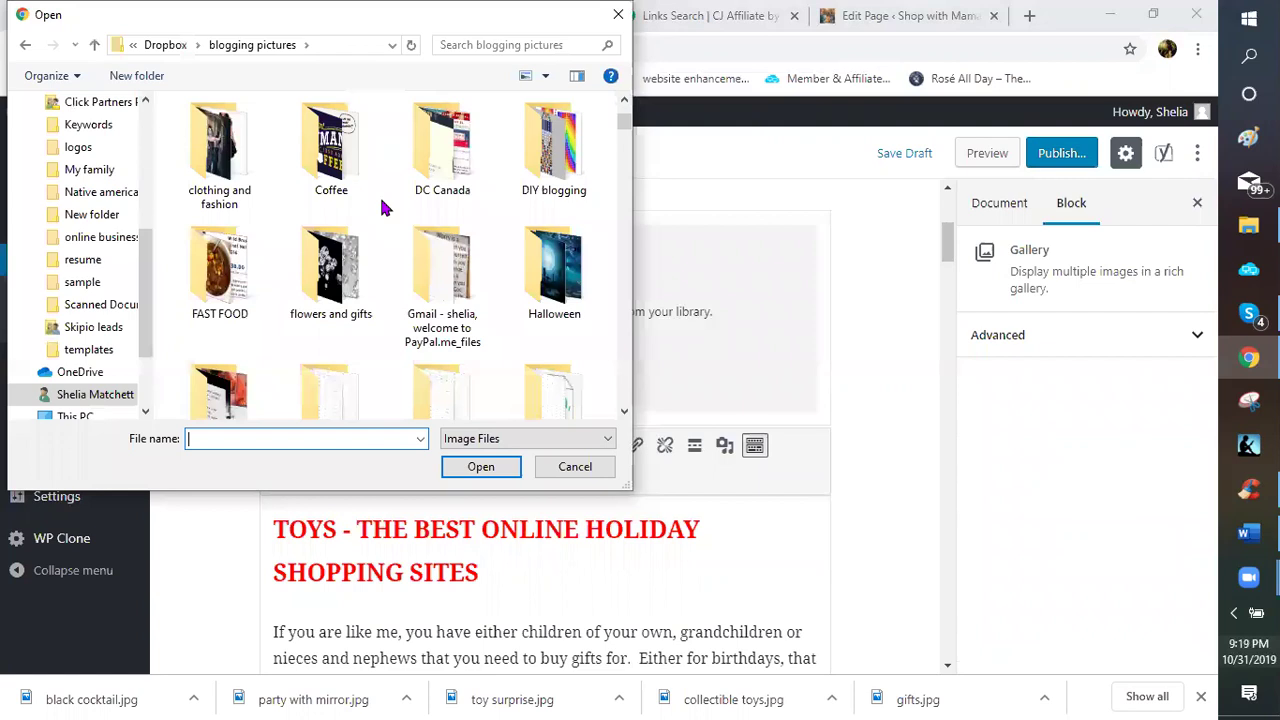
pyautogui.scroll(1, 345, 198)
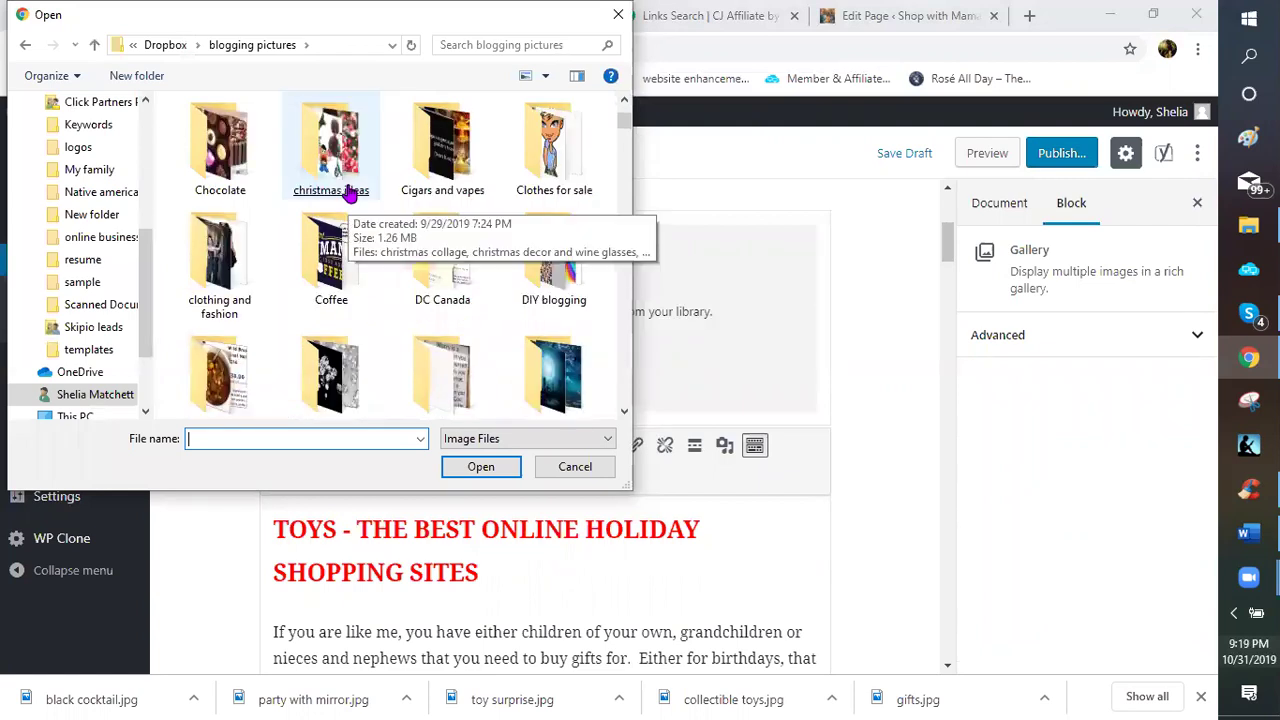
pyautogui.doubleClick(348, 192)
pyautogui.click(370, 214)
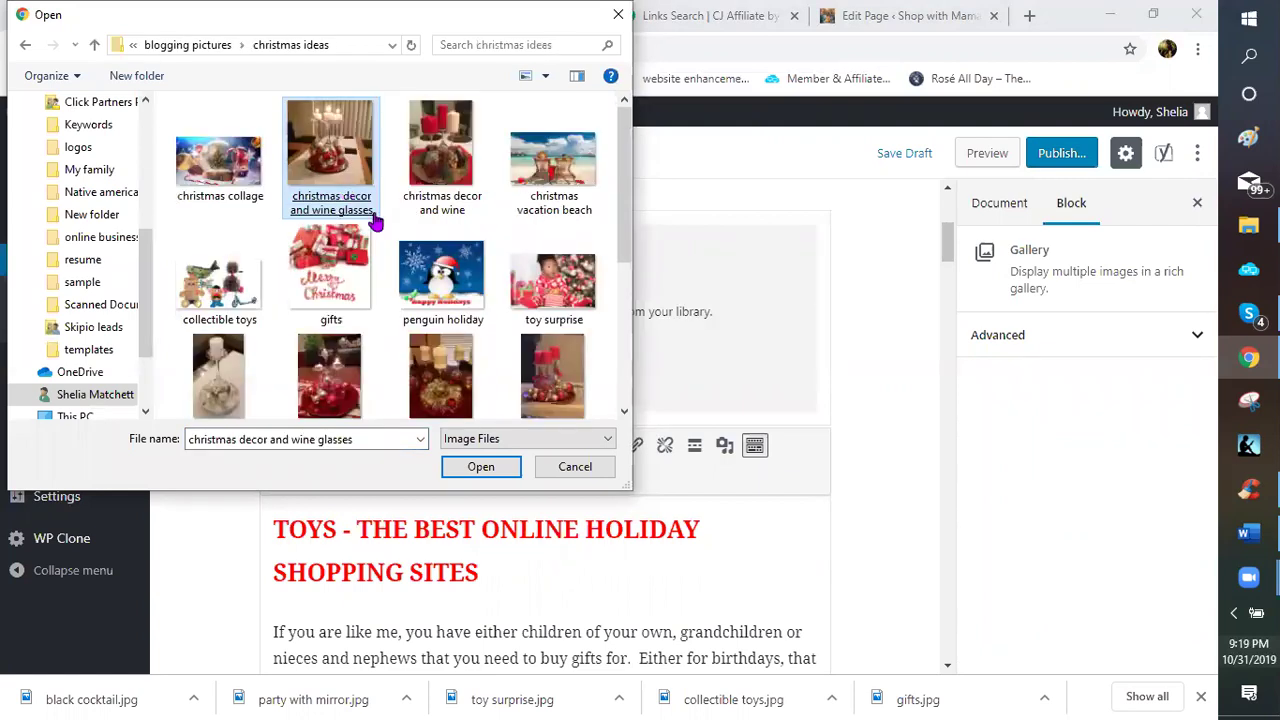
pyautogui.click(200, 176)
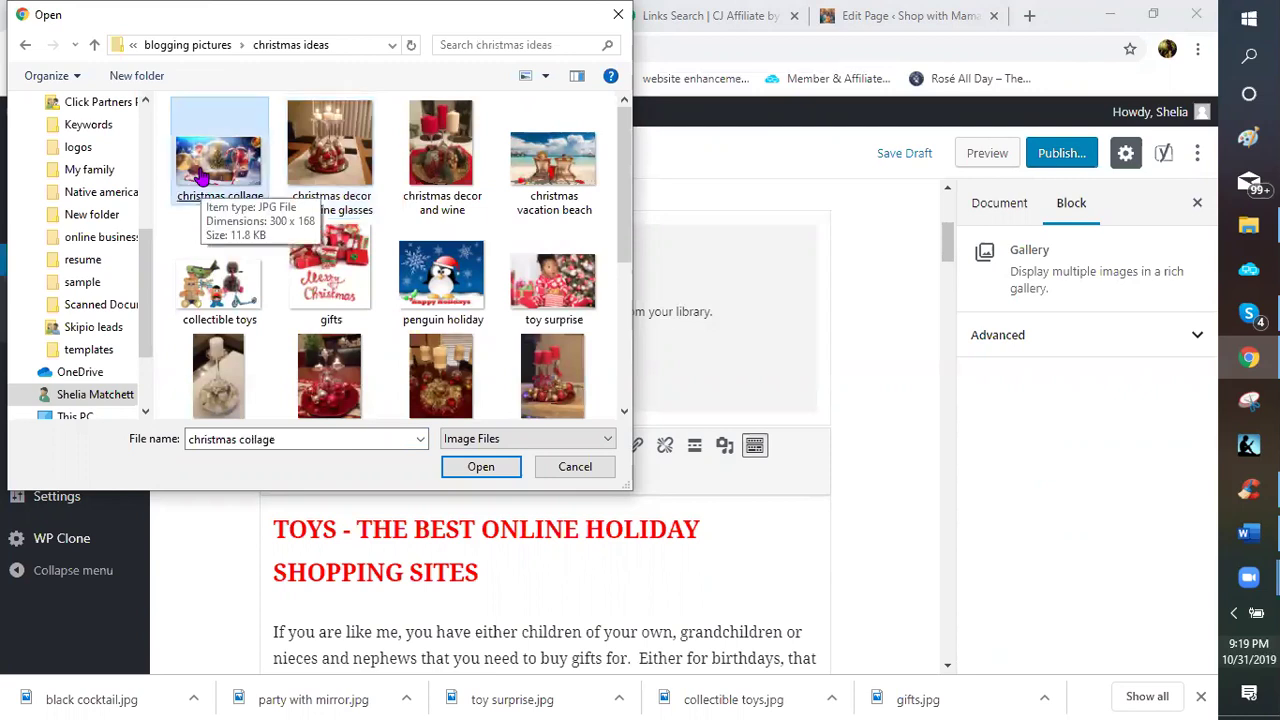
pyautogui.press('Return')
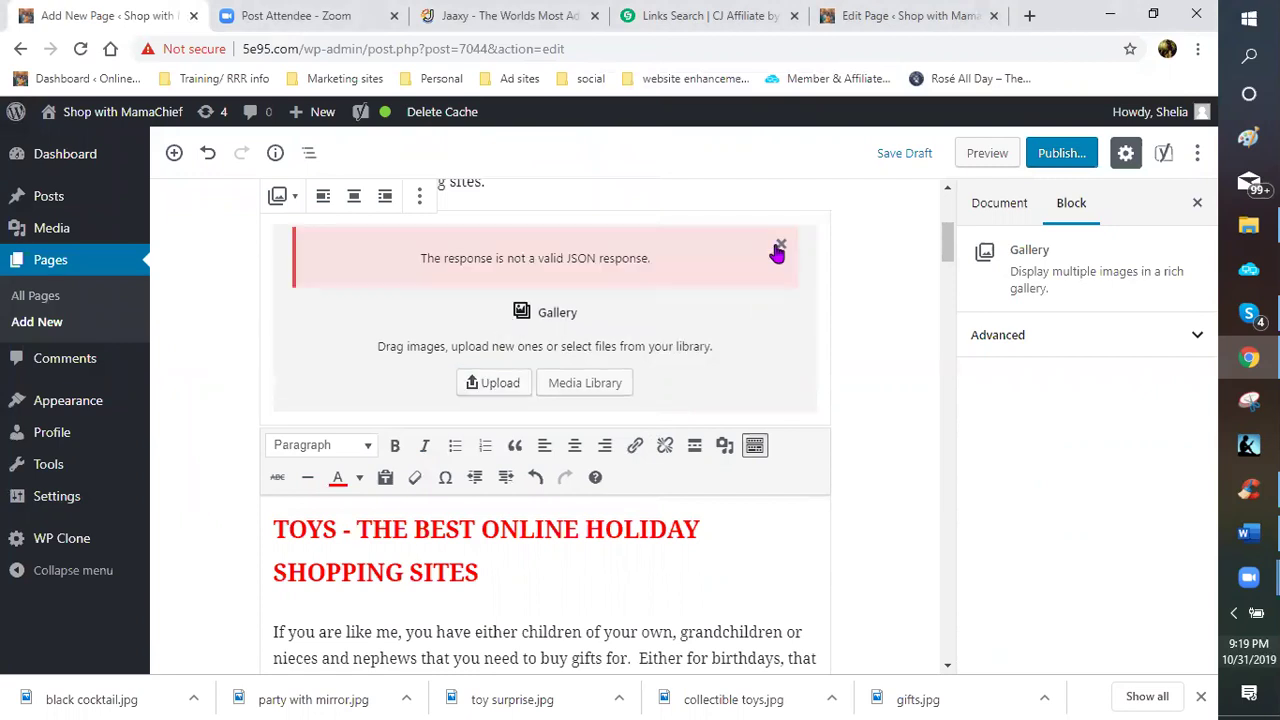
# - Dismiss the upload error, retry the upload, then cancel the file chooser
pyautogui.click(485, 348)
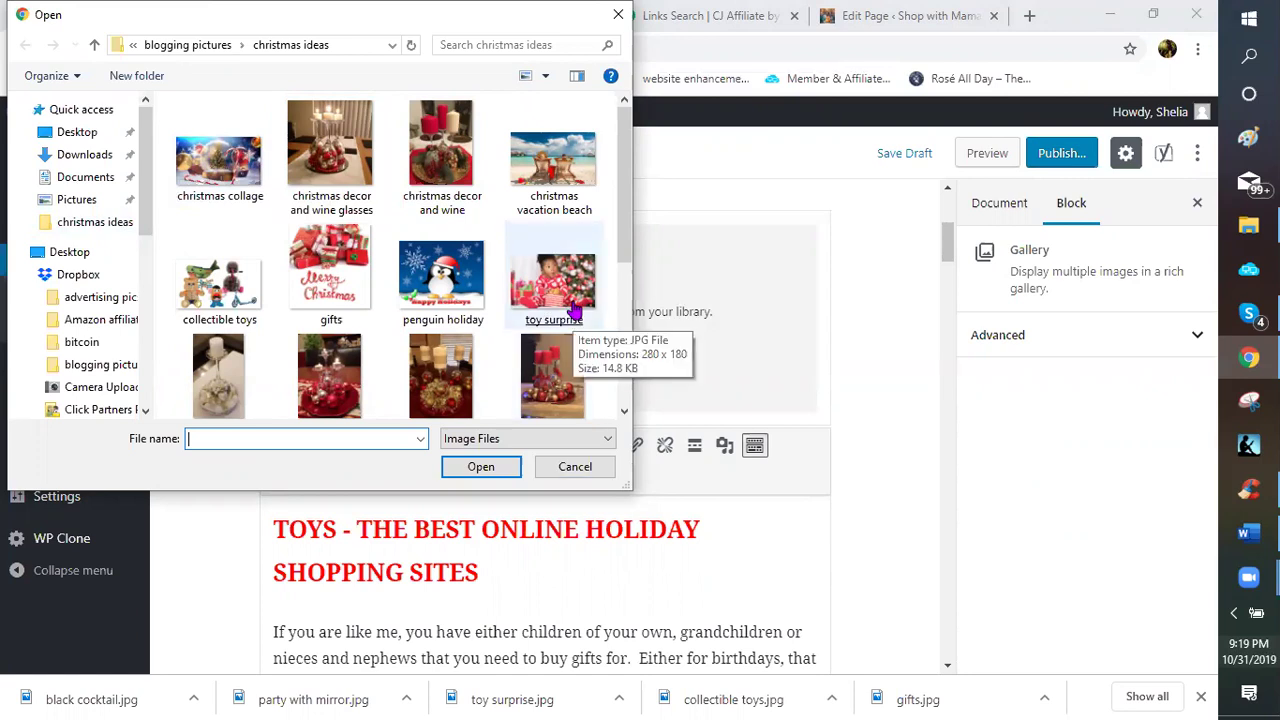
pyautogui.scroll(-3, 533, 338)
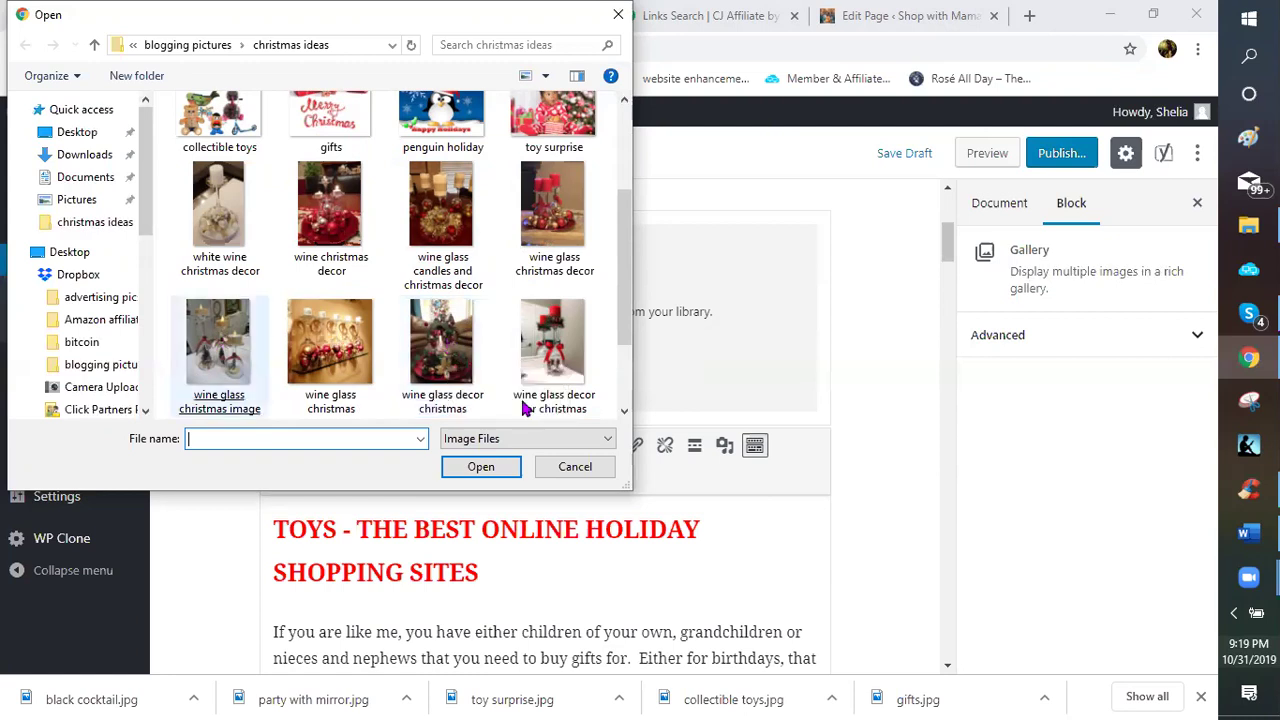
pyautogui.press('Escape')
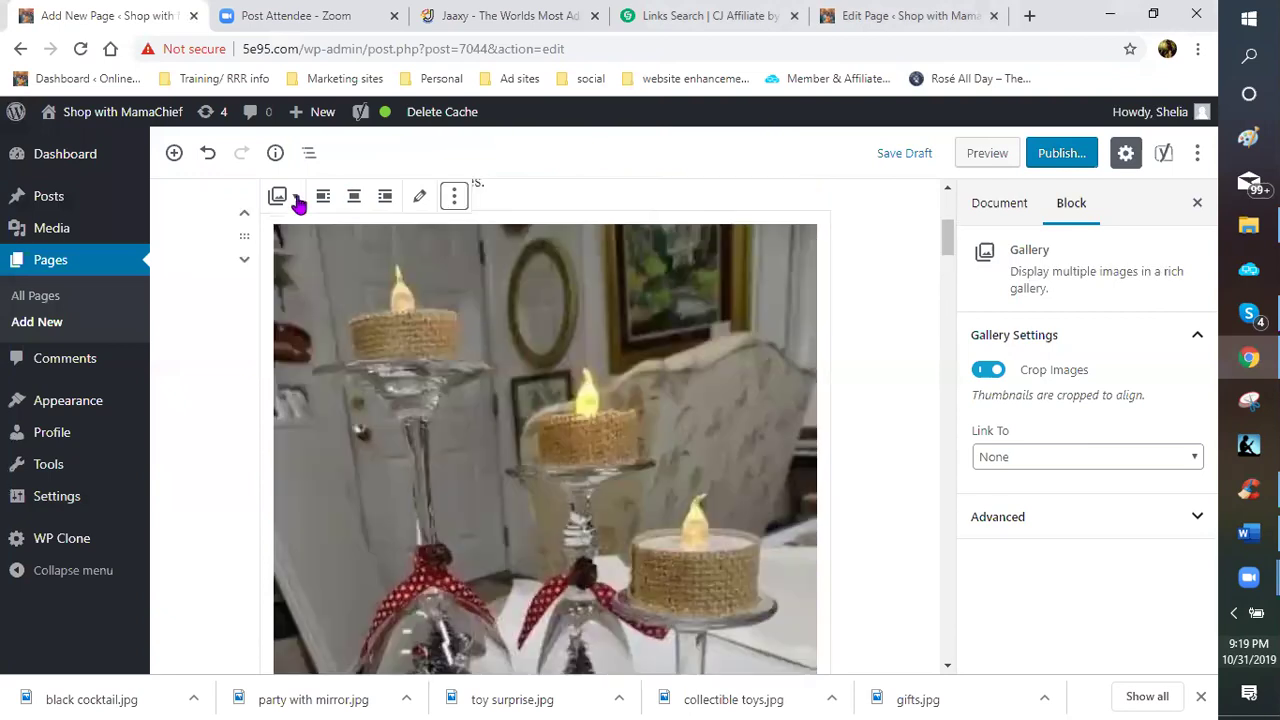
# - Remove the candle-photo Gallery block and open the block inserter below the intro
pyautogui.click(455, 200)
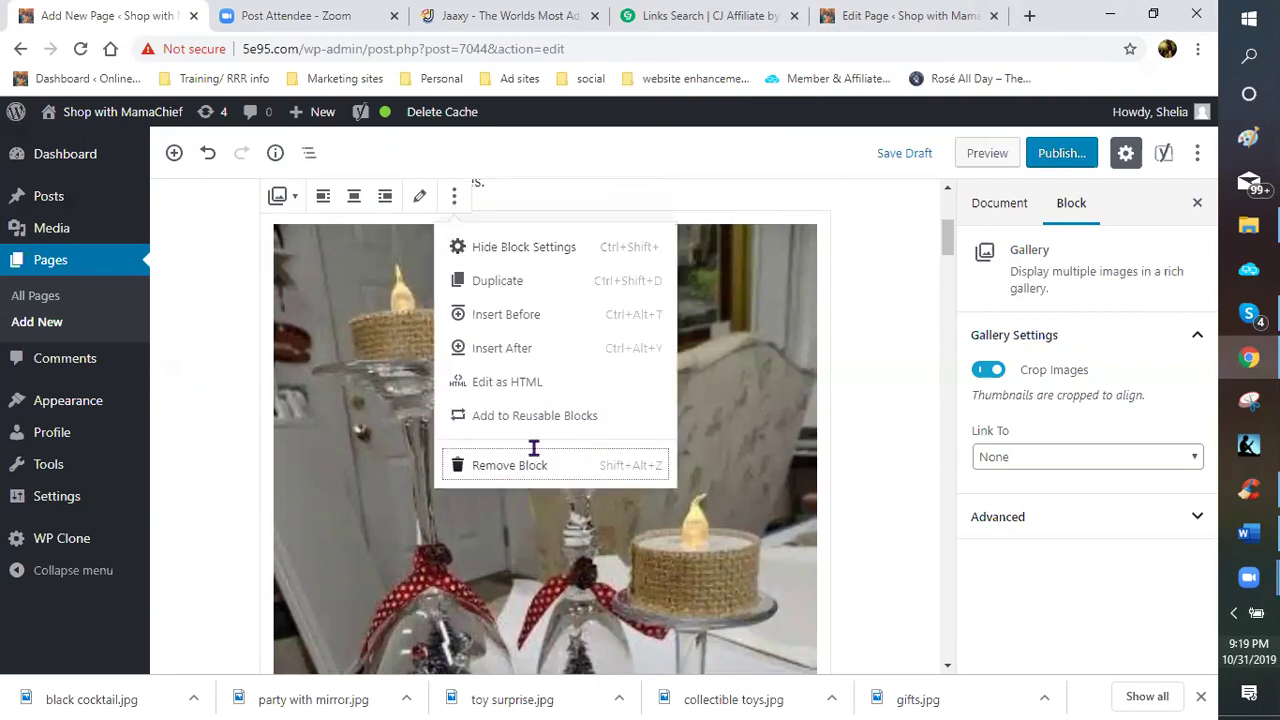
pyautogui.click(530, 458)
pyautogui.scroll(-3, 535, 430)
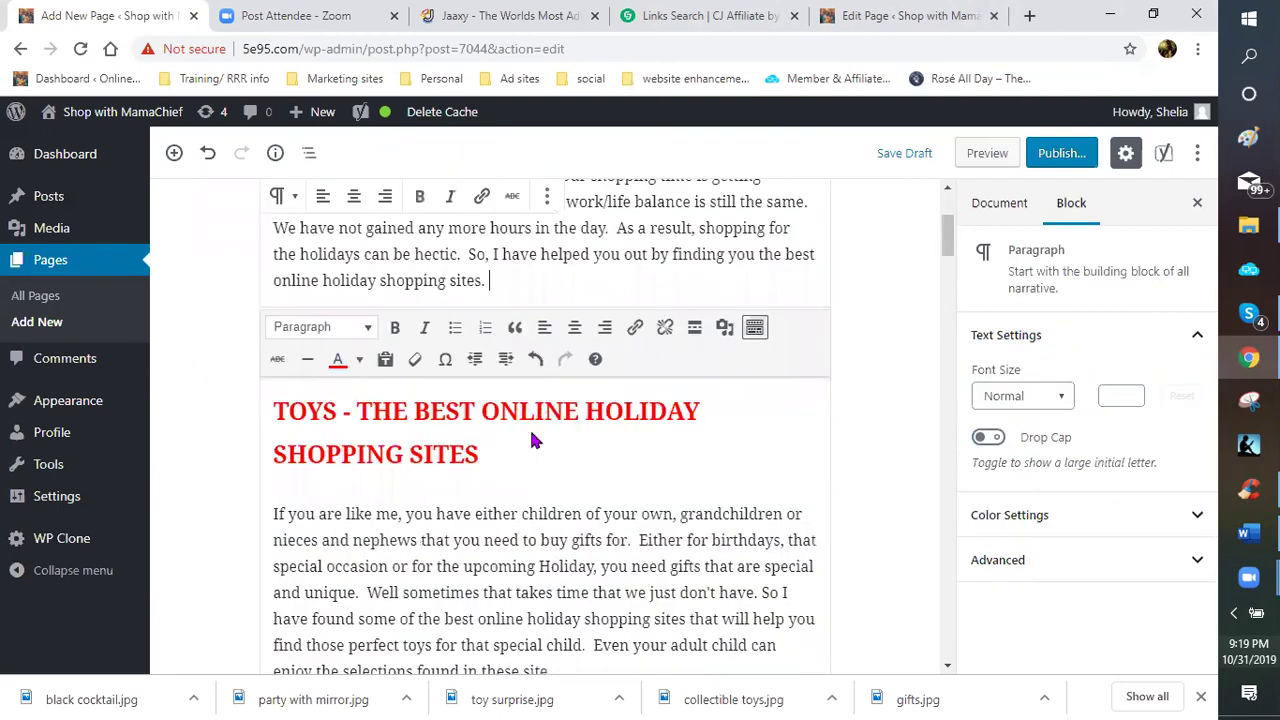
pyautogui.scroll(2, 532, 430)
pyautogui.scroll(-2, 543, 437)
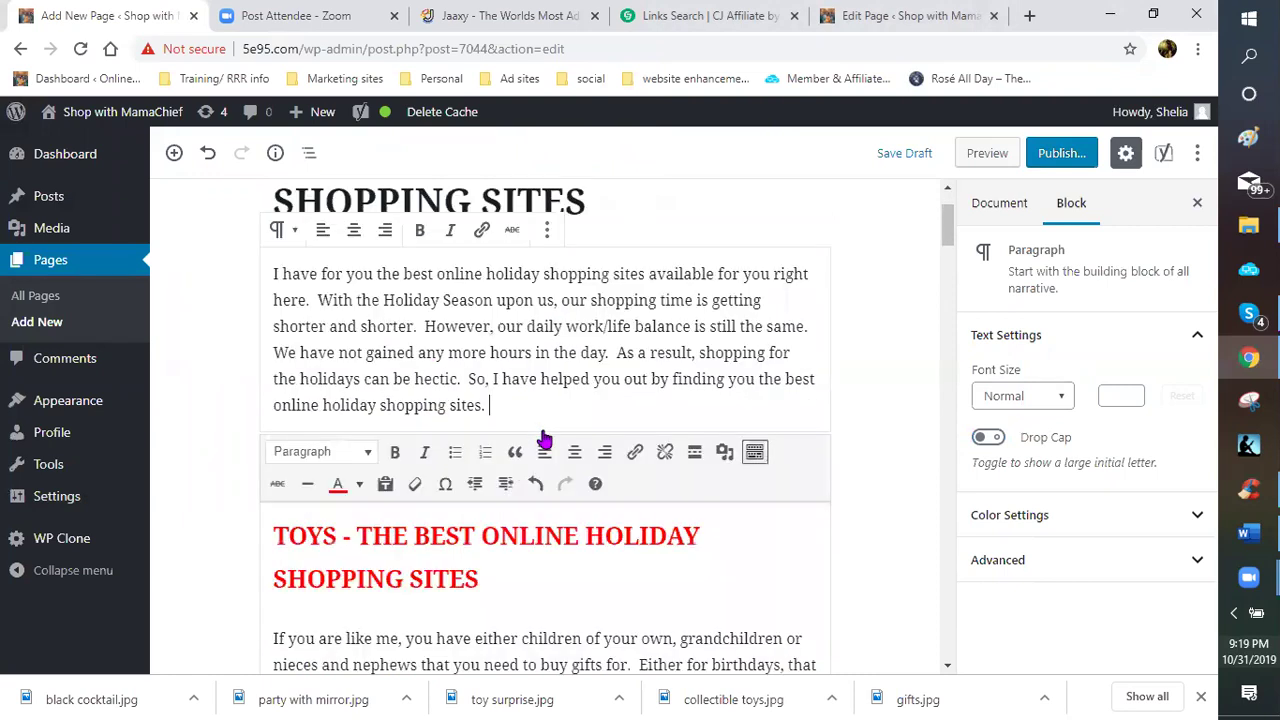
pyautogui.click(545, 432)
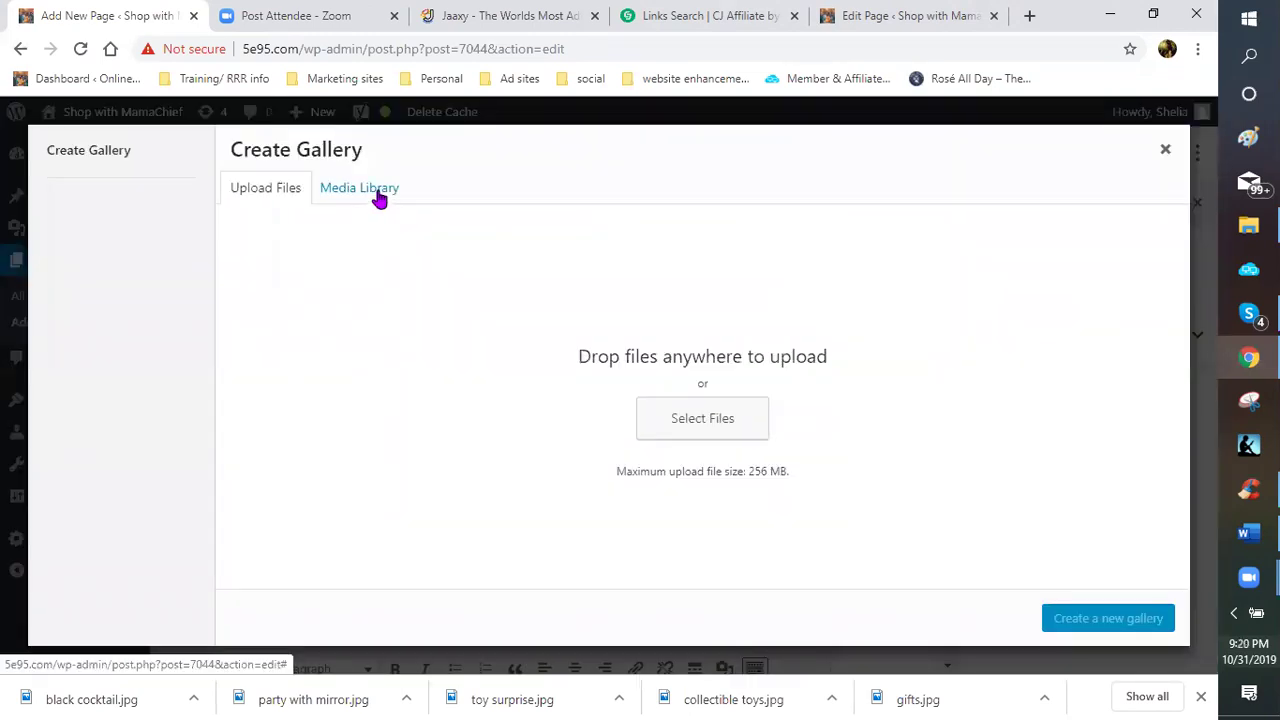
# - Select the candle wine glasses and candy gift basket photos from the Media Library
pyautogui.click(380, 198)
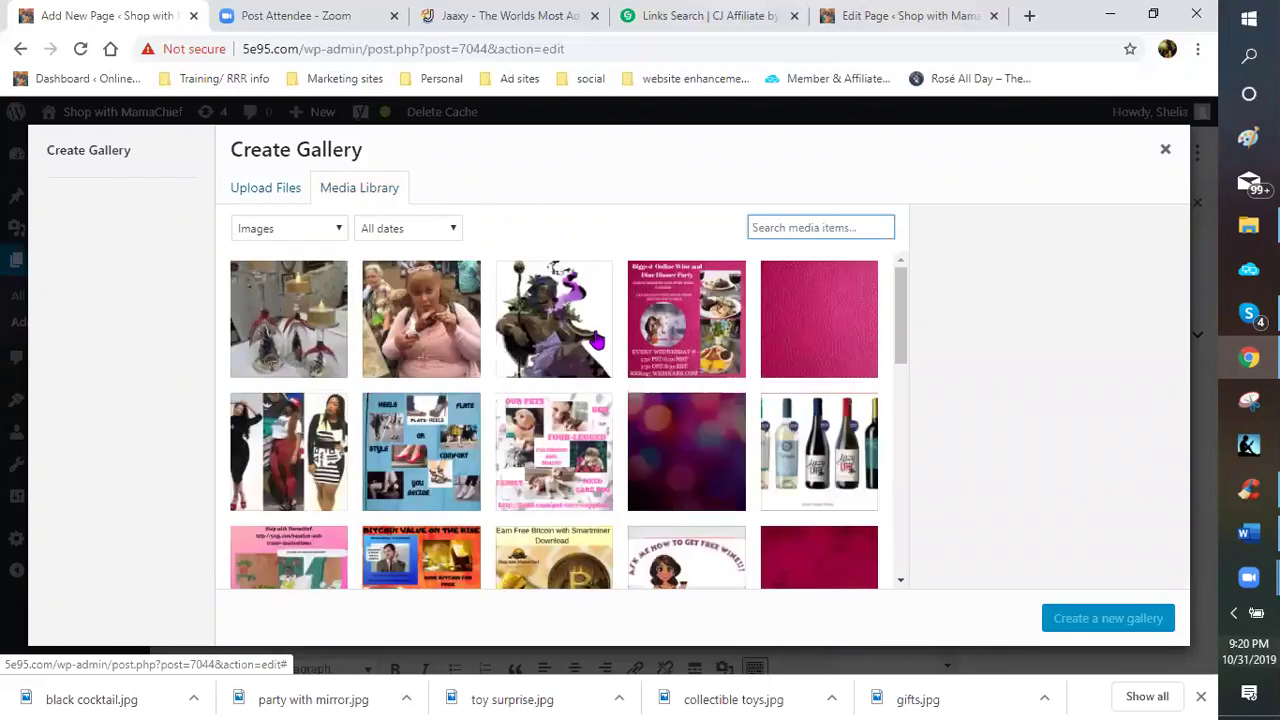
pyautogui.scroll(-1, 588, 330)
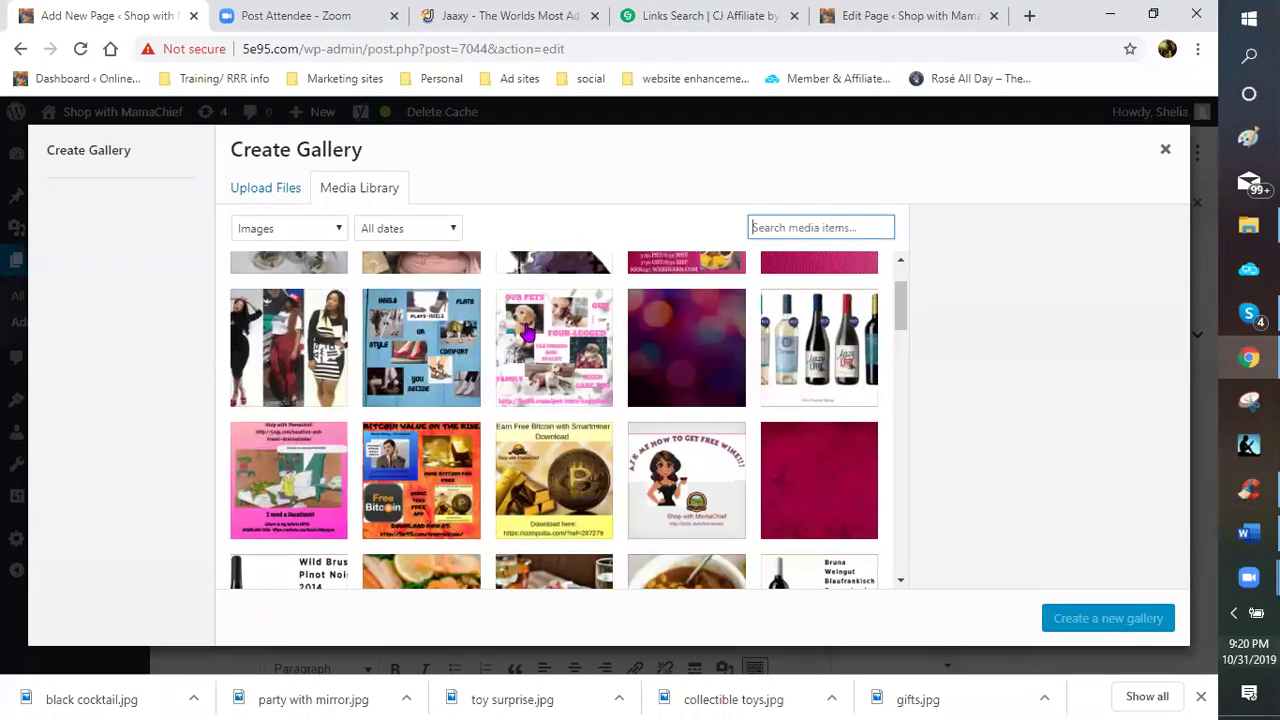
pyautogui.scroll(1, 320, 312)
pyautogui.click(318, 311)
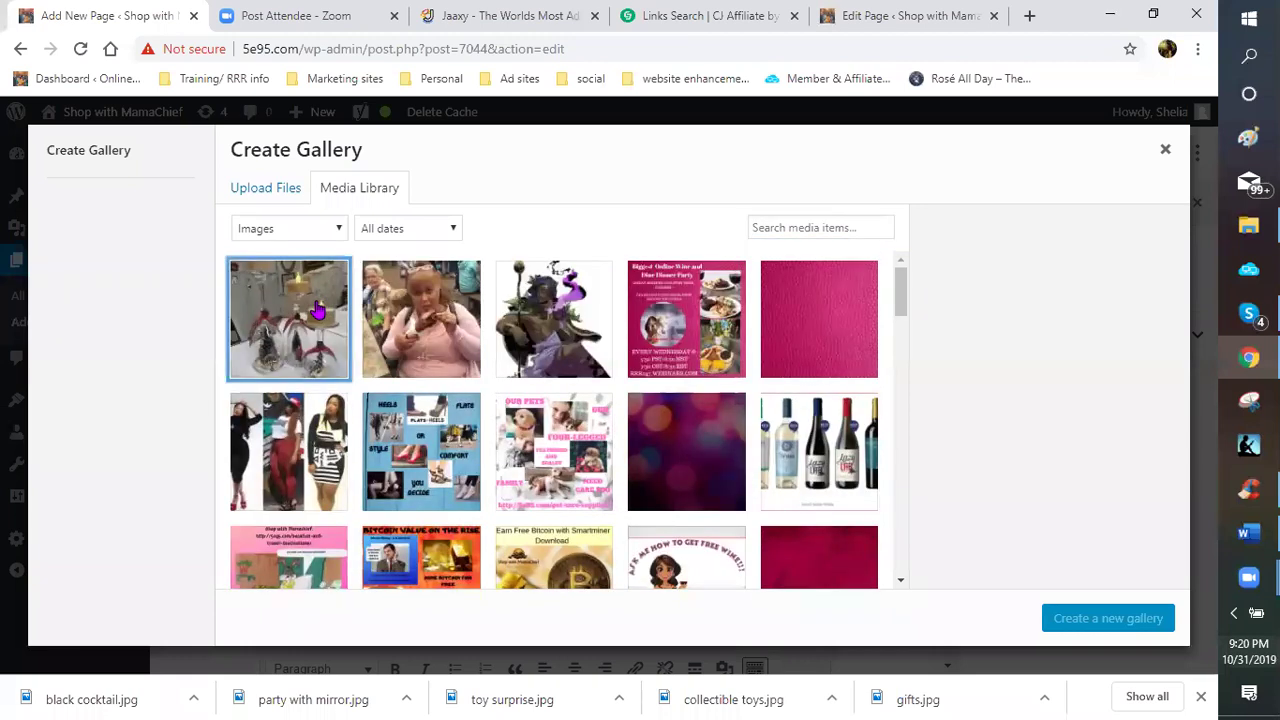
pyautogui.scroll(-1, 670, 485)
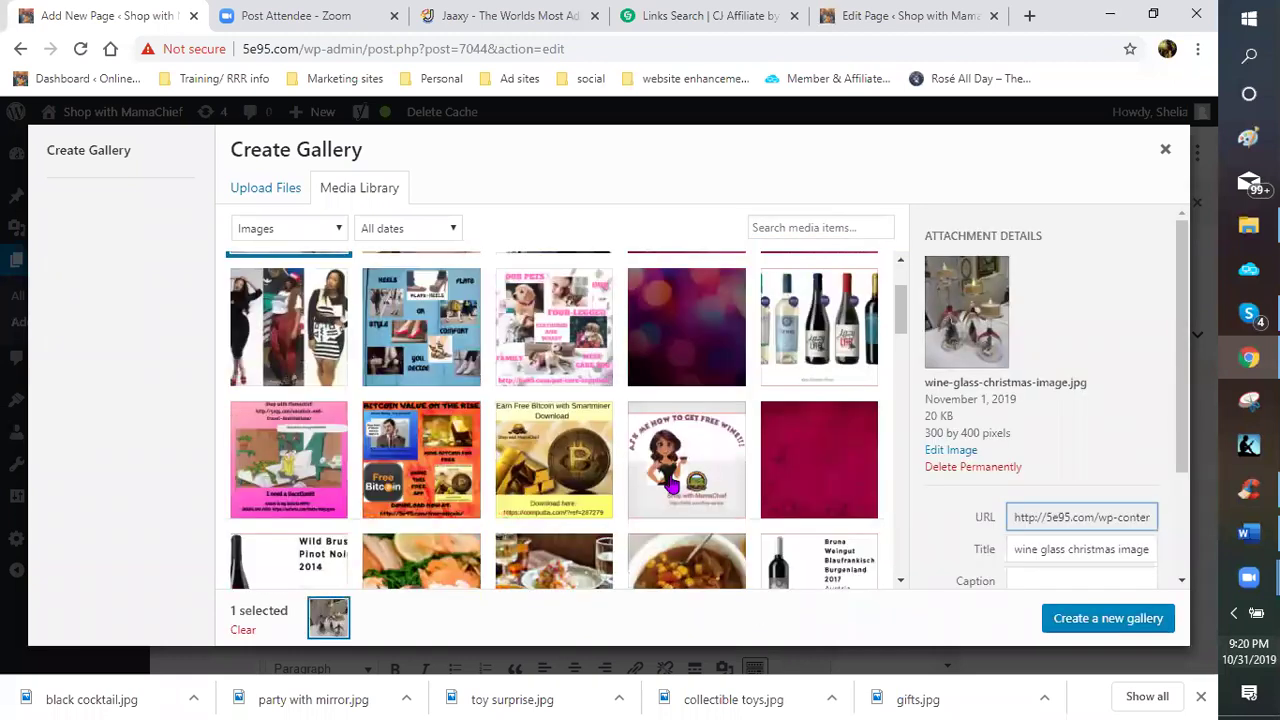
pyautogui.scroll(-1, 670, 485)
pyautogui.scroll(-2, 670, 485)
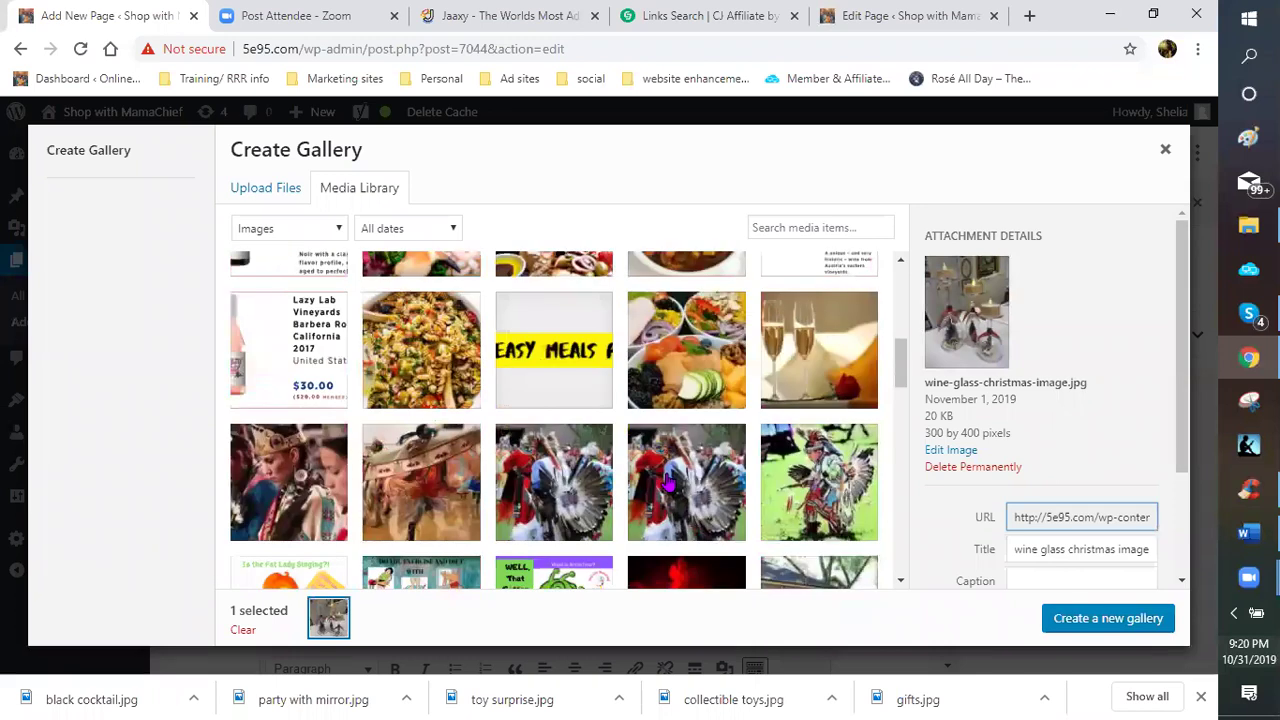
pyautogui.scroll(-1, 668, 484)
pyautogui.scroll(-2, 668, 484)
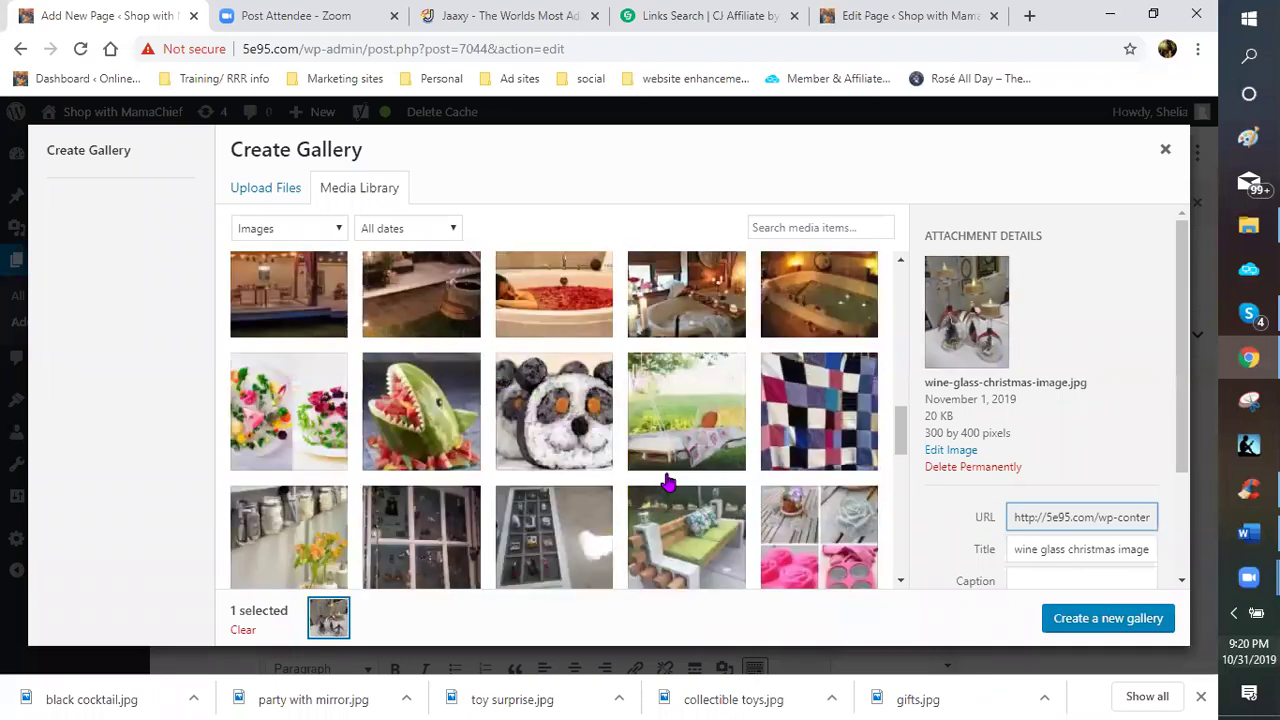
pyautogui.scroll(-3, 668, 484)
pyautogui.scroll(-3, 668, 484)
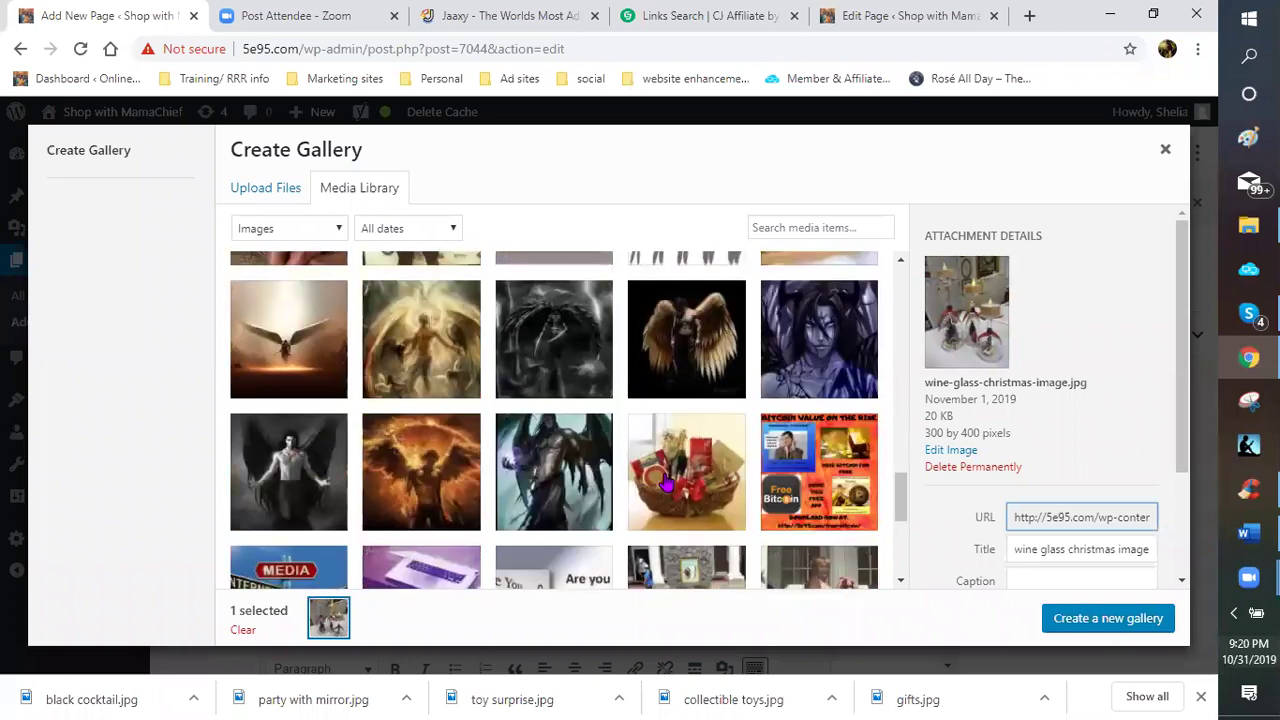
pyautogui.scroll(-1, 651, 409)
pyautogui.click(686, 366)
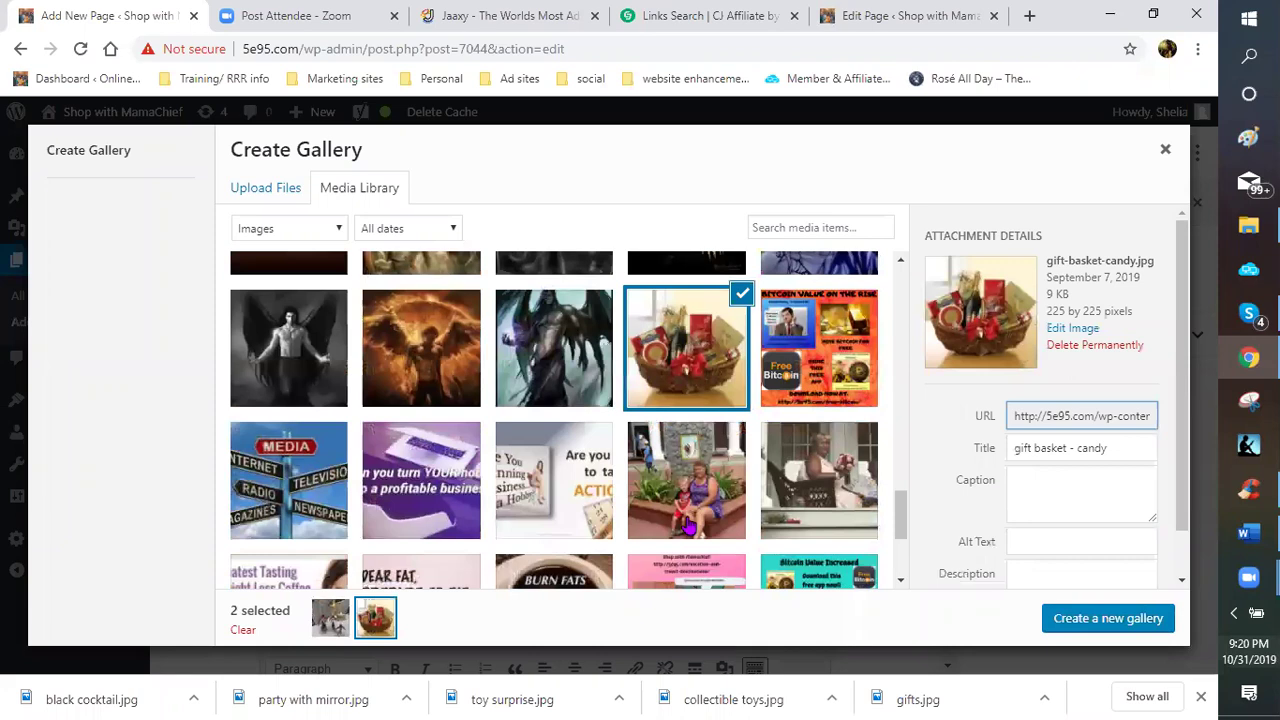
# - Add the Merry Christmas nativity picture and create a new gallery from the three images
pyautogui.scroll(-1, 685, 522)
pyautogui.scroll(-2, 672, 505)
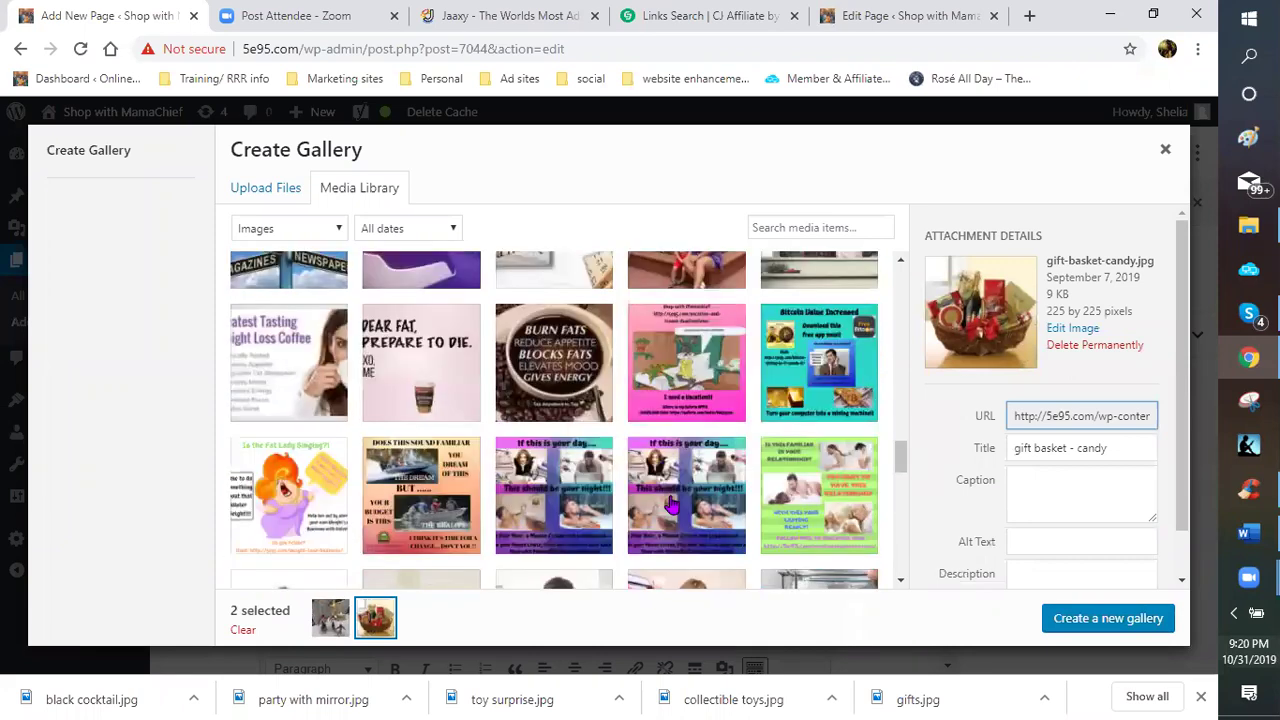
pyautogui.scroll(-2, 672, 505)
pyautogui.scroll(-2, 672, 505)
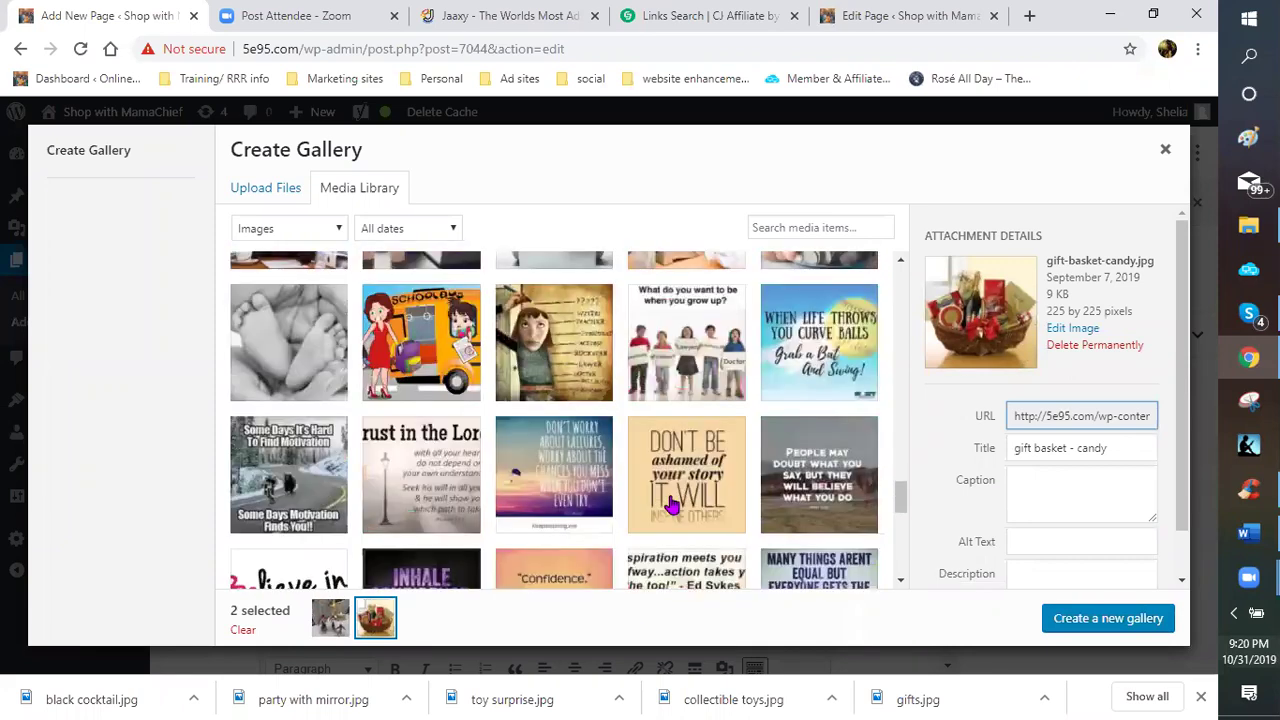
pyautogui.scroll(-2, 672, 505)
pyautogui.scroll(-5, 672, 505)
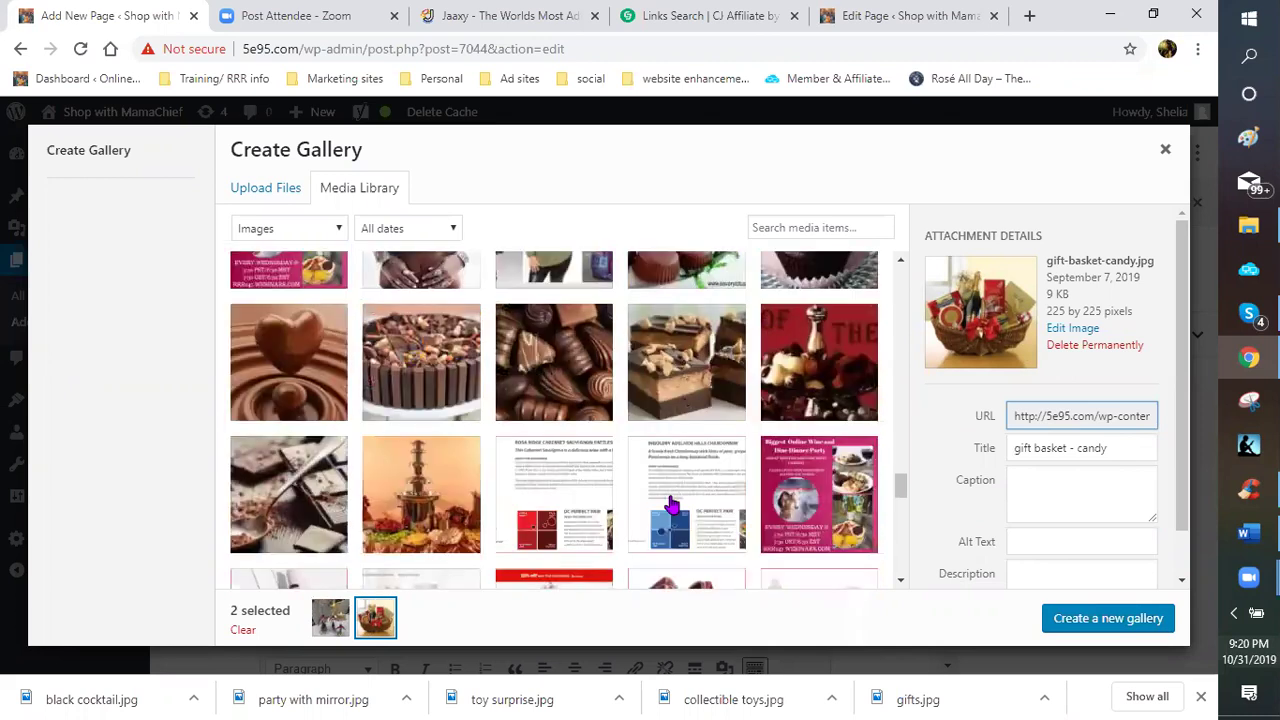
pyautogui.scroll(-5, 672, 505)
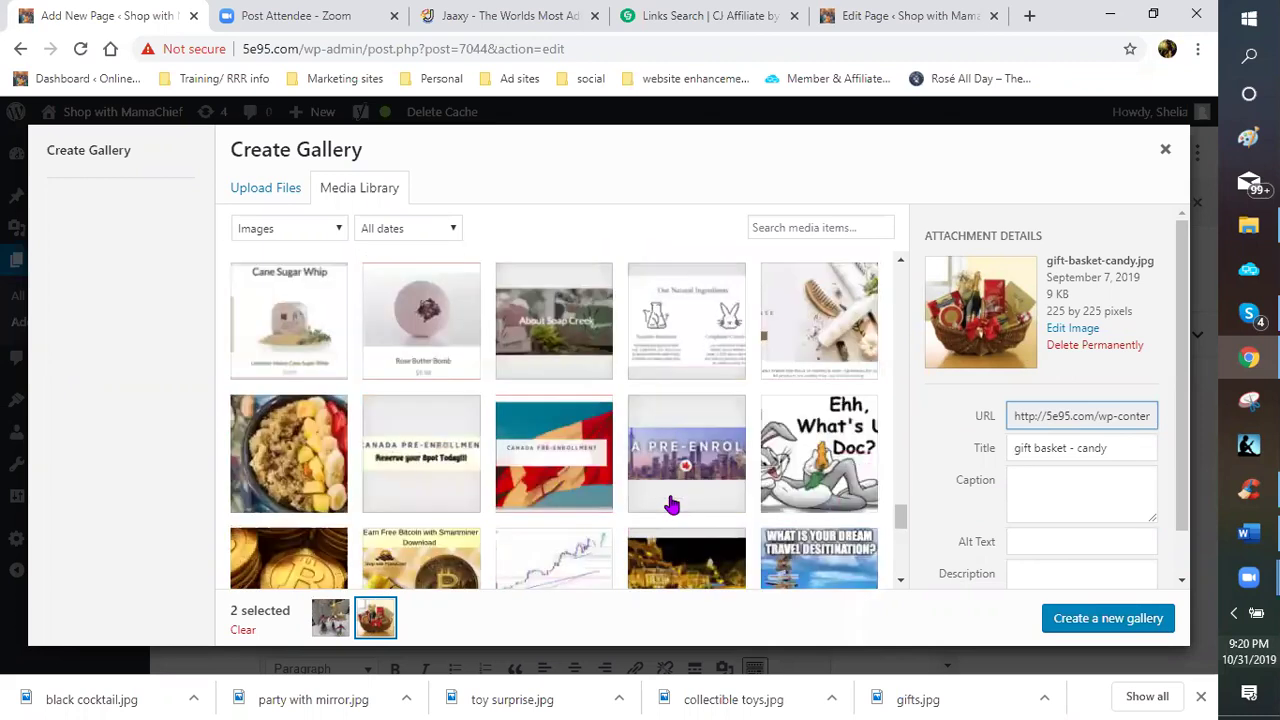
pyautogui.scroll(-3, 672, 505)
pyautogui.scroll(-3, 672, 505)
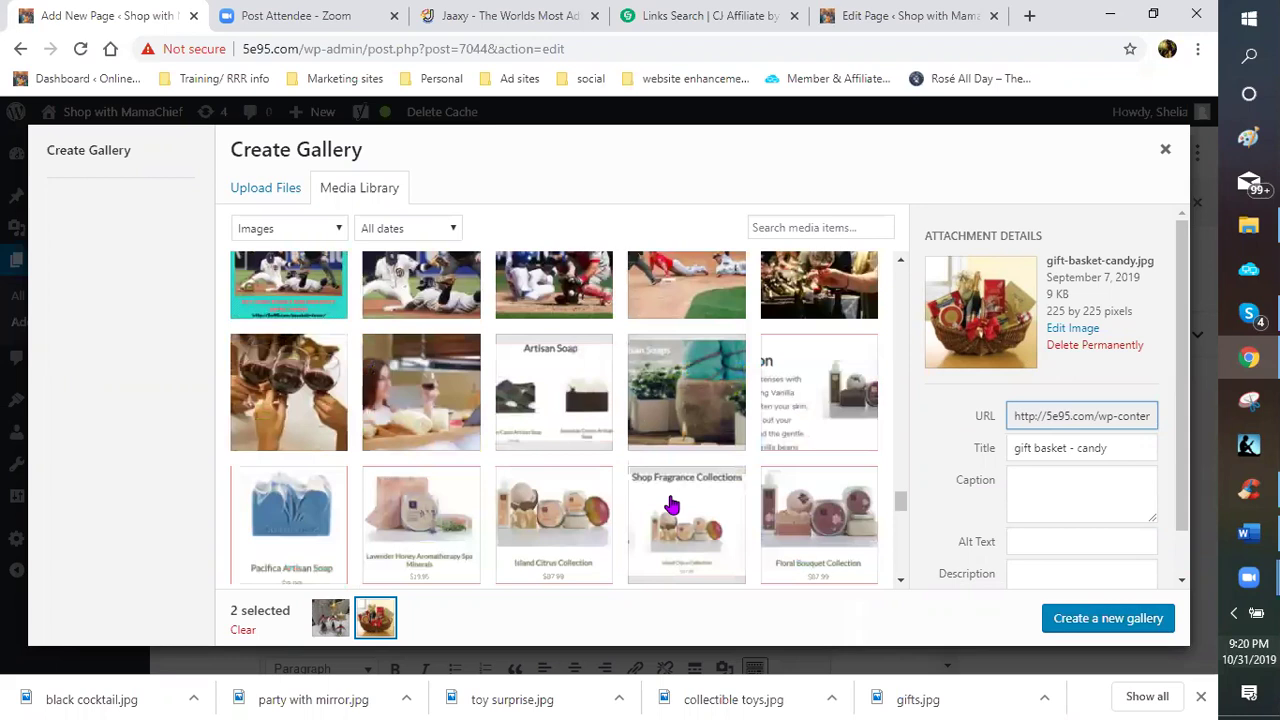
pyautogui.scroll(2, 740, 480)
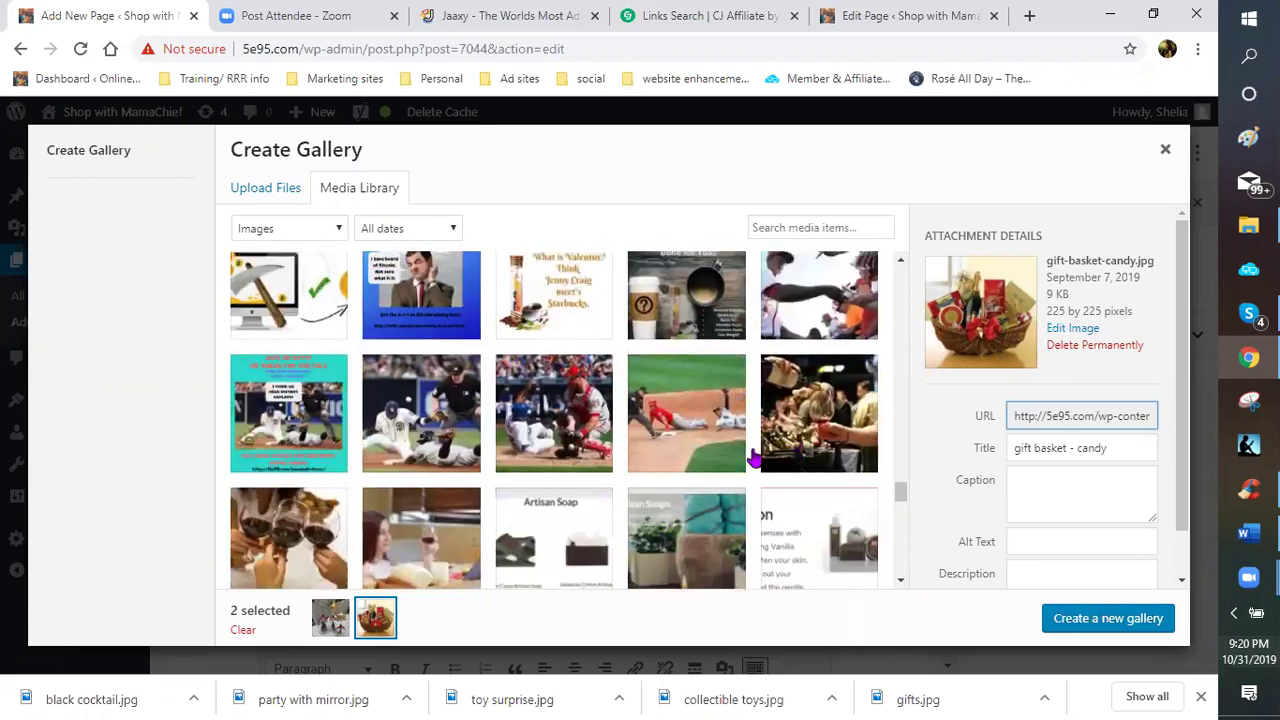
pyautogui.scroll(-2, 749, 457)
pyautogui.scroll(-2, 747, 458)
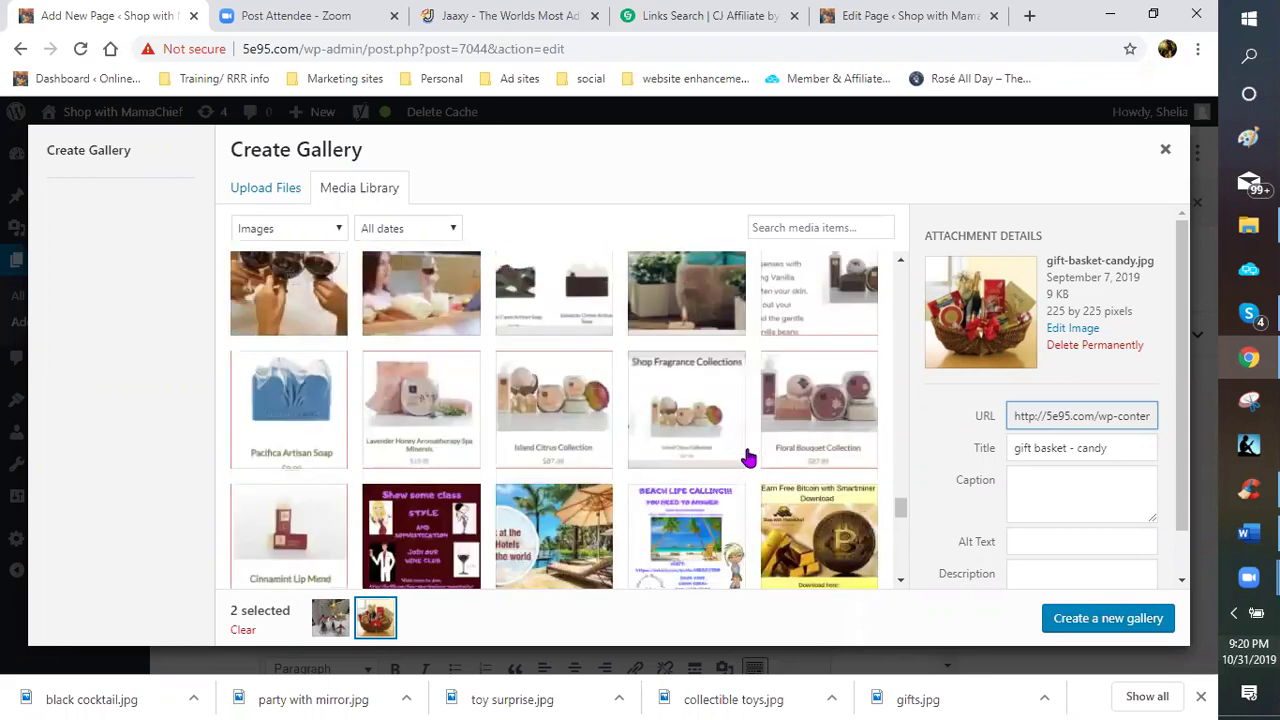
pyautogui.scroll(-2, 746, 459)
pyautogui.scroll(-2, 746, 459)
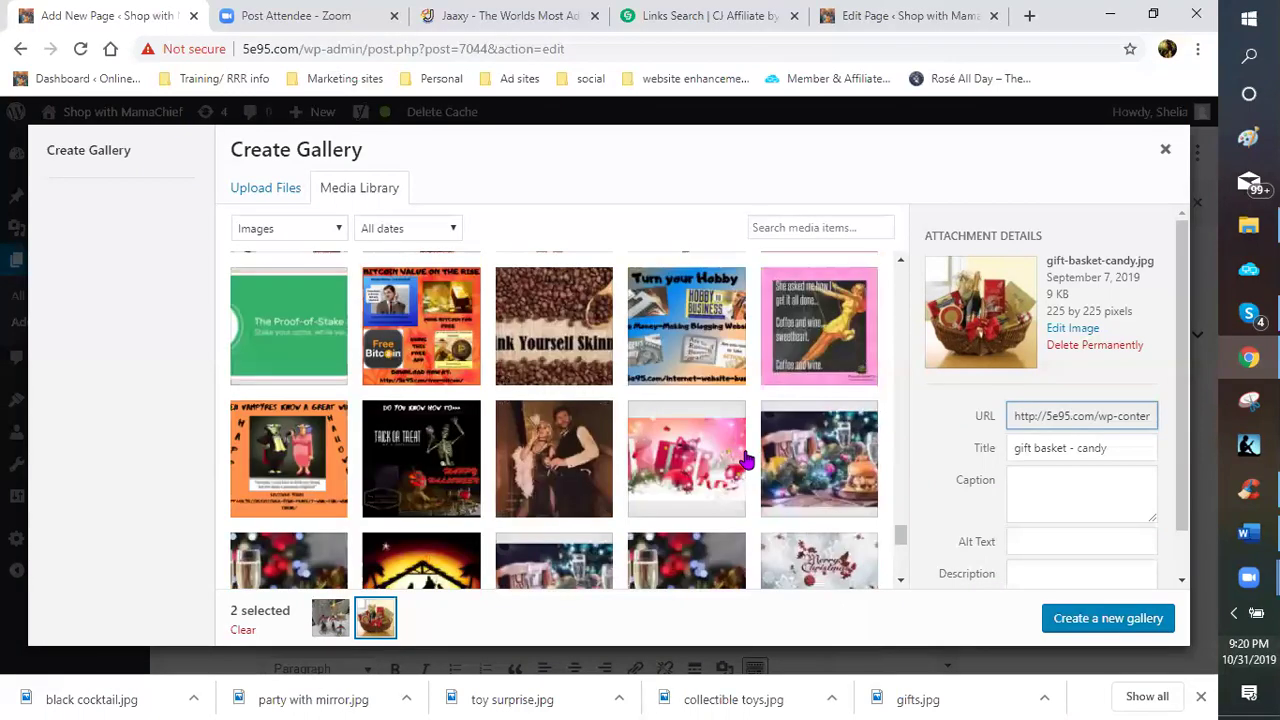
pyautogui.scroll(-2, 747, 459)
pyautogui.scroll(1, 746, 459)
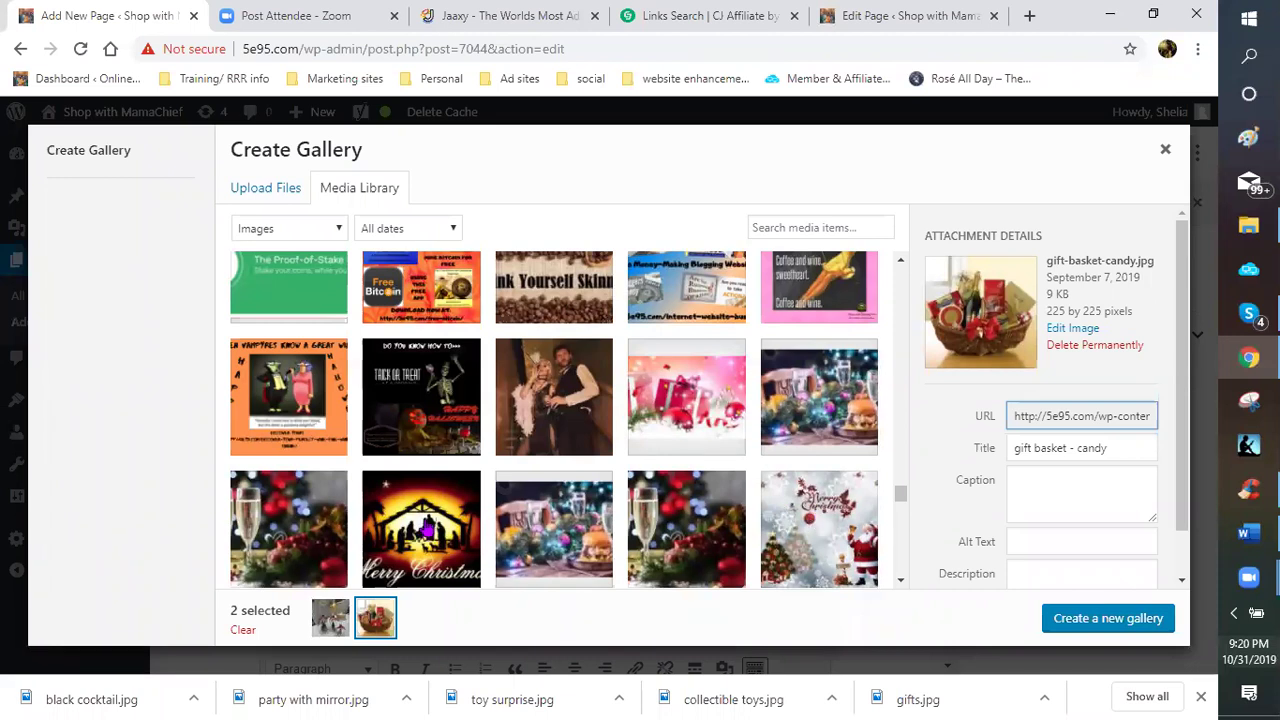
pyautogui.click(427, 528)
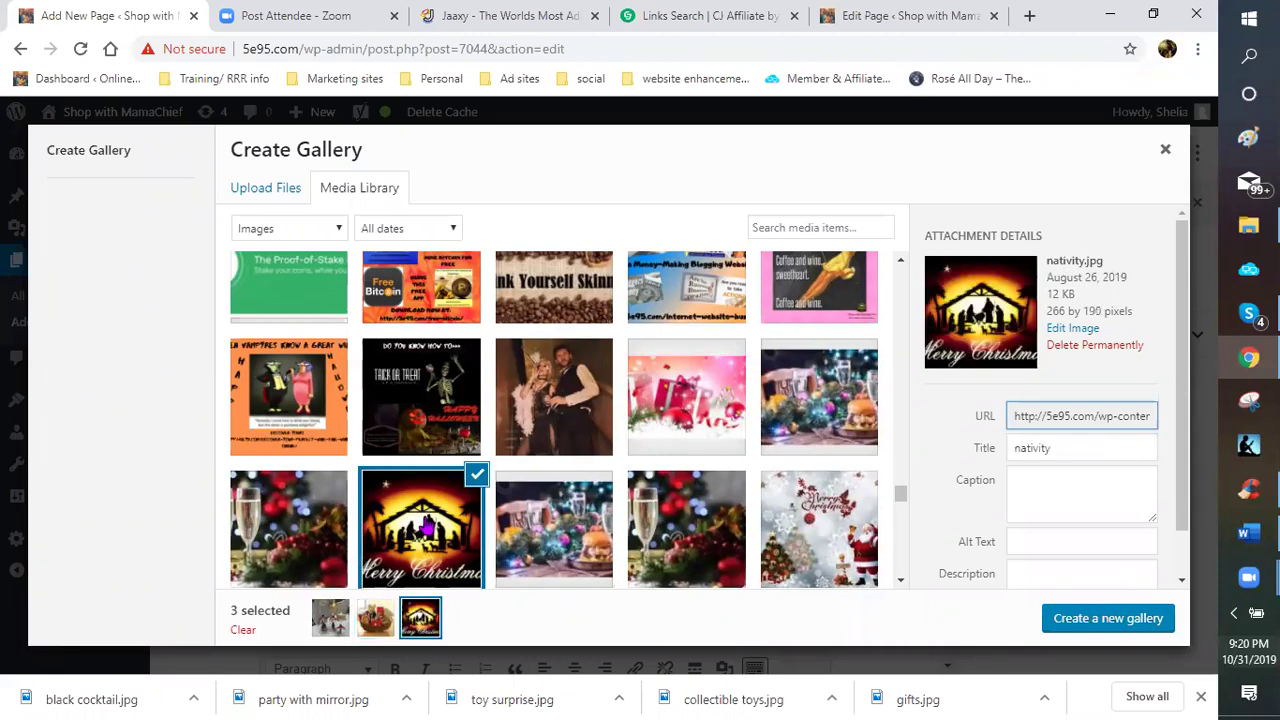
pyautogui.click(1121, 631)
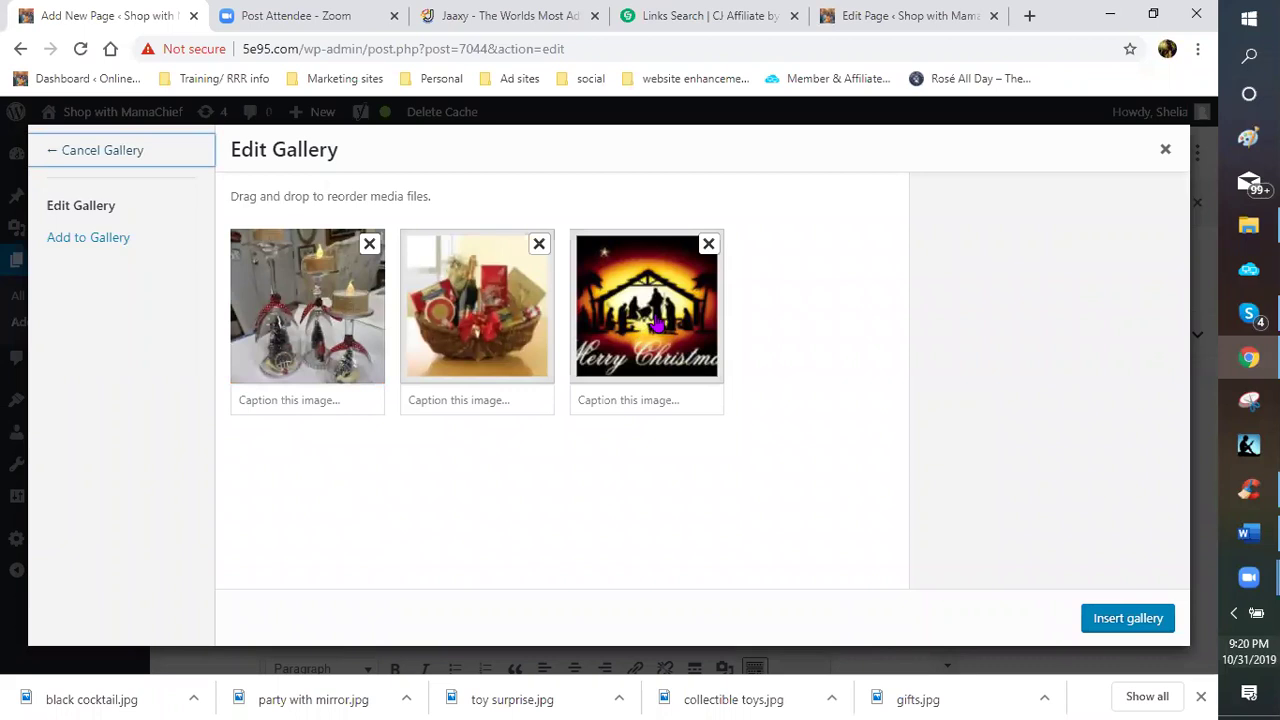
# - Move the gift basket picture to first position in the gallery
pyautogui.moveTo(440, 340); pyautogui.dragTo(329, 324)
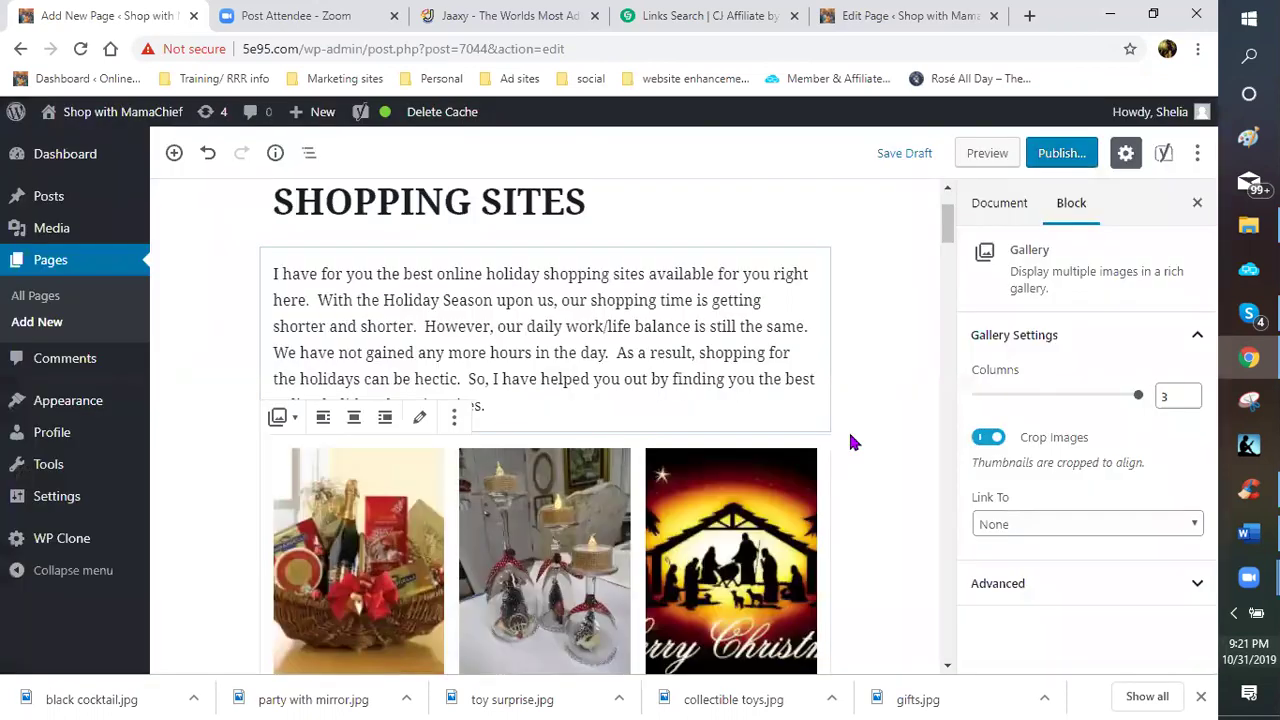
pyautogui.scroll(-1, 868, 443)
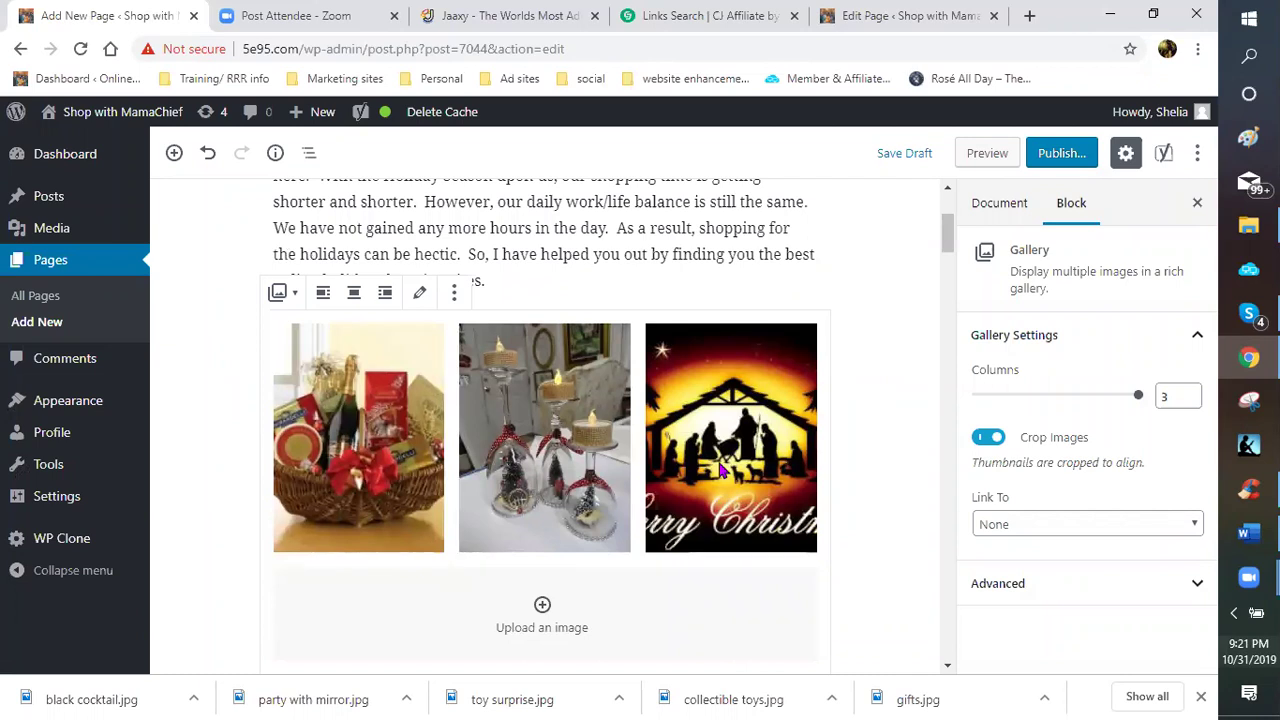
pyautogui.click(1195, 527)
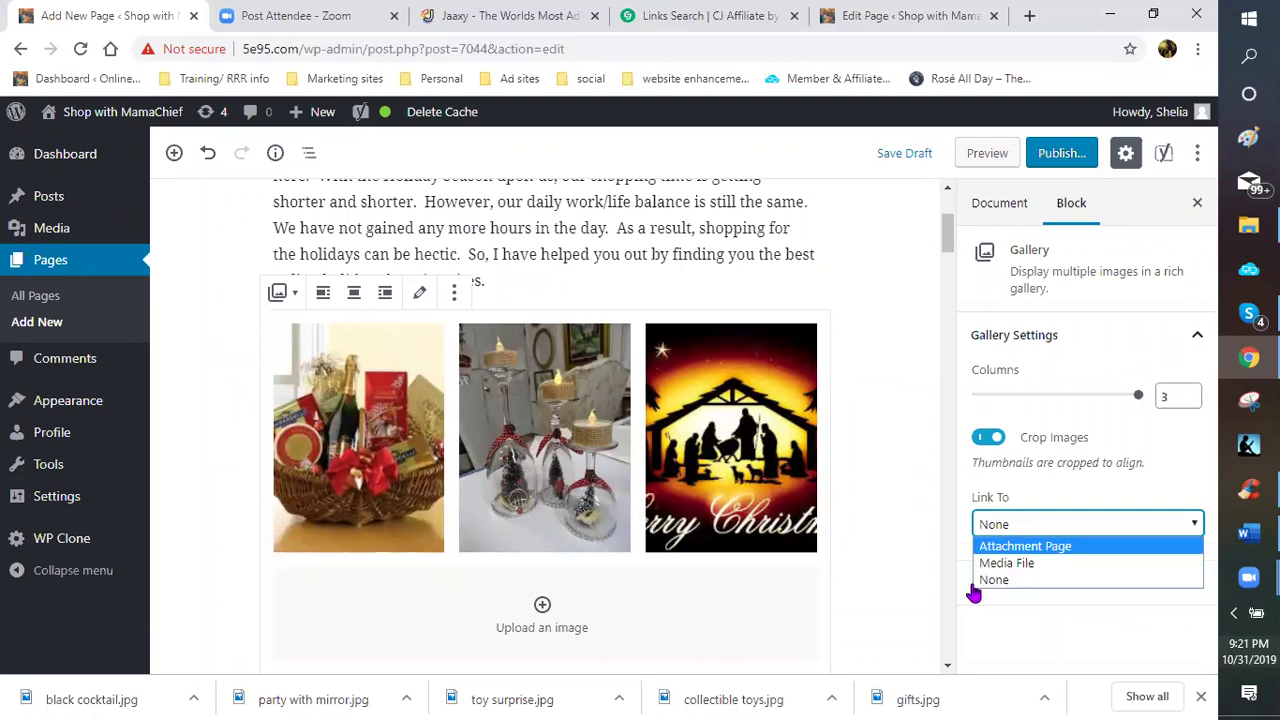
pyautogui.click(843, 458)
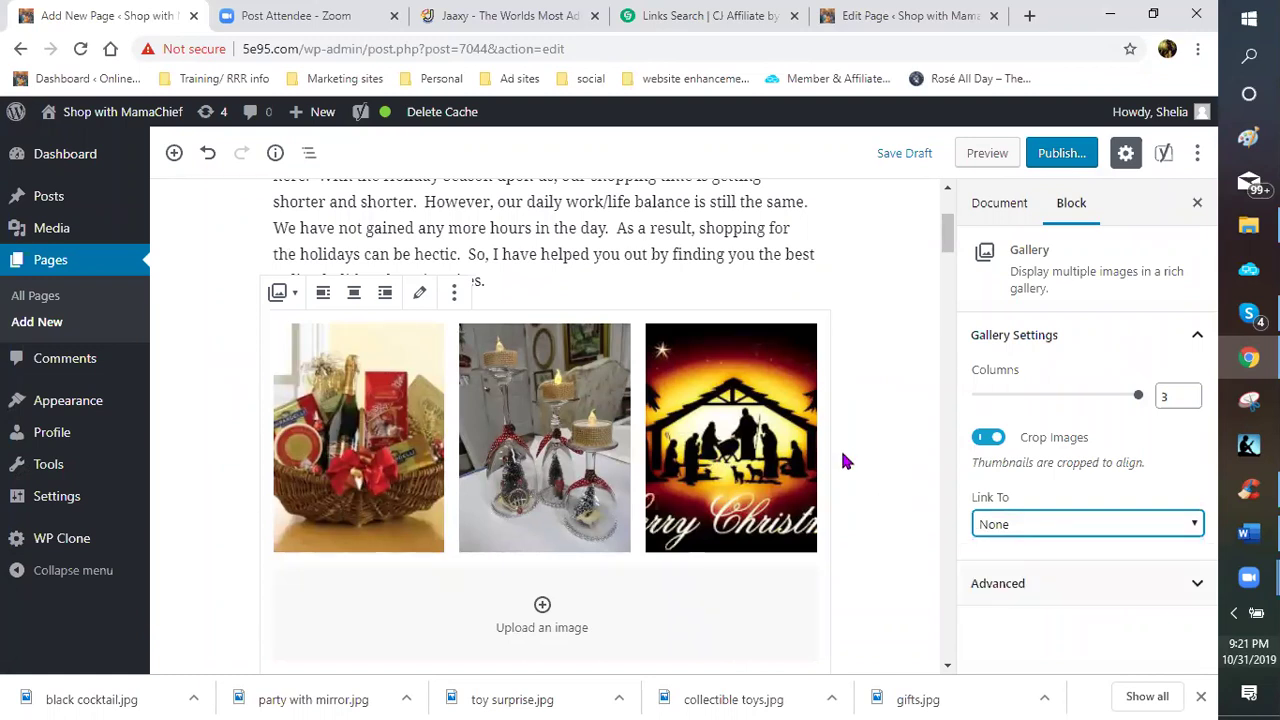
pyautogui.scroll(-1, 476, 370)
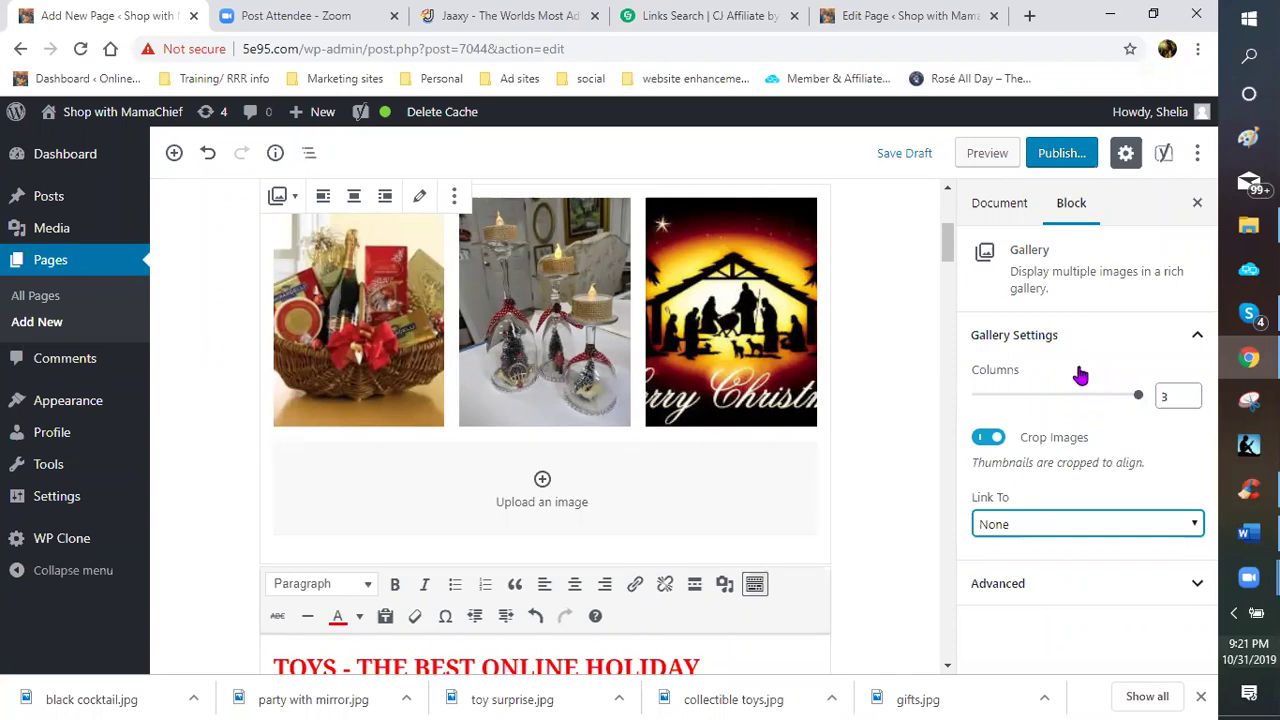
# - Lower the gallery's Columns setting from 3 to 2 and review the layout
pyautogui.click(1190, 401)
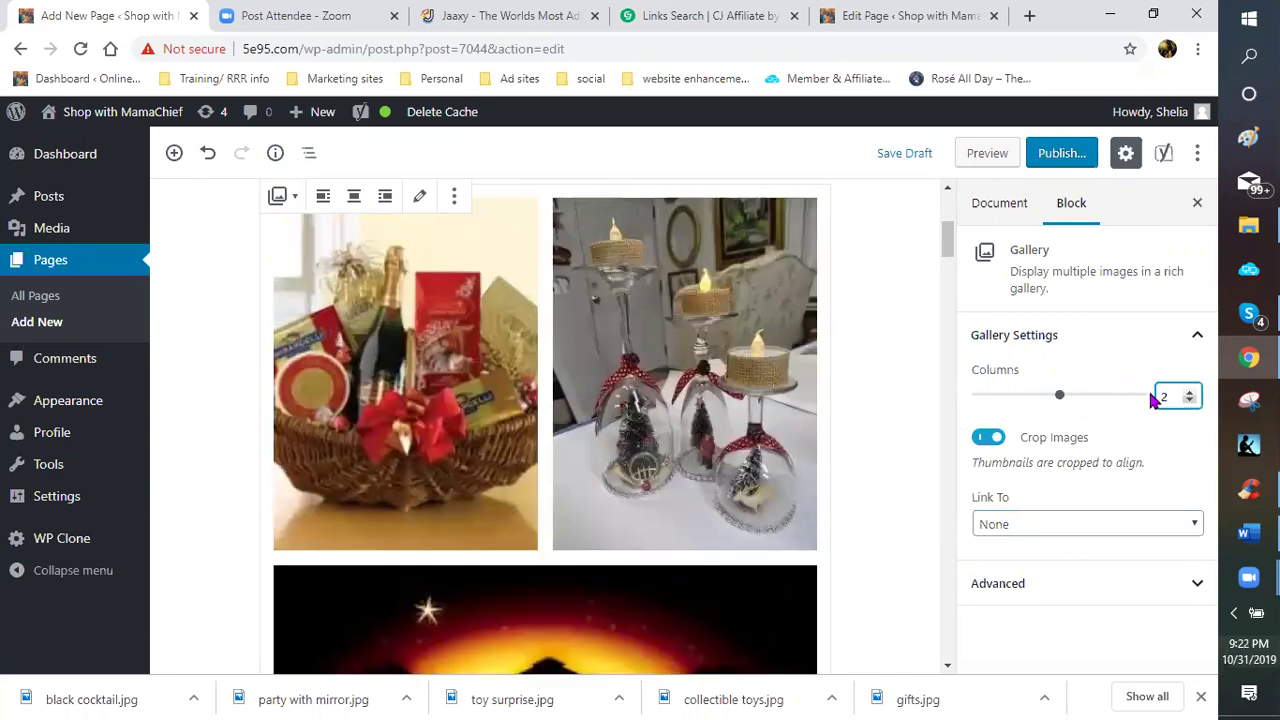
pyautogui.scroll(-1, 640, 310)
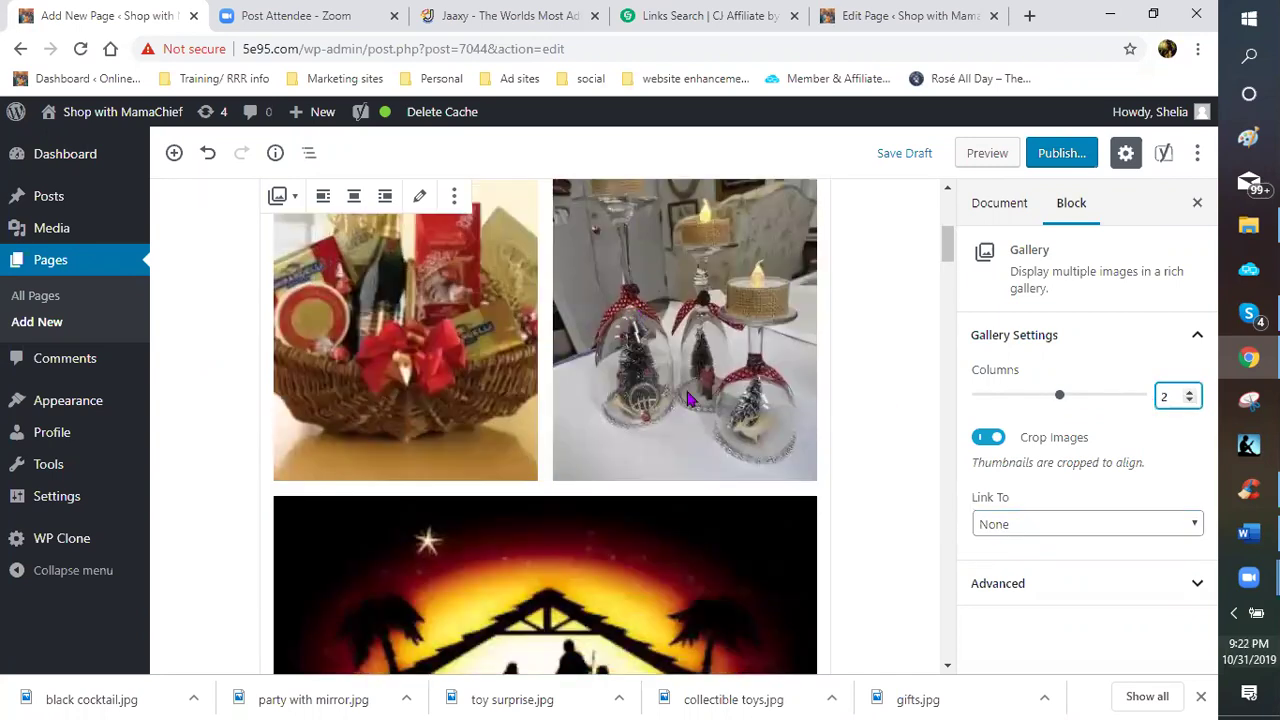
pyautogui.scroll(-2, 540, 450)
pyautogui.scroll(-2, 528, 528)
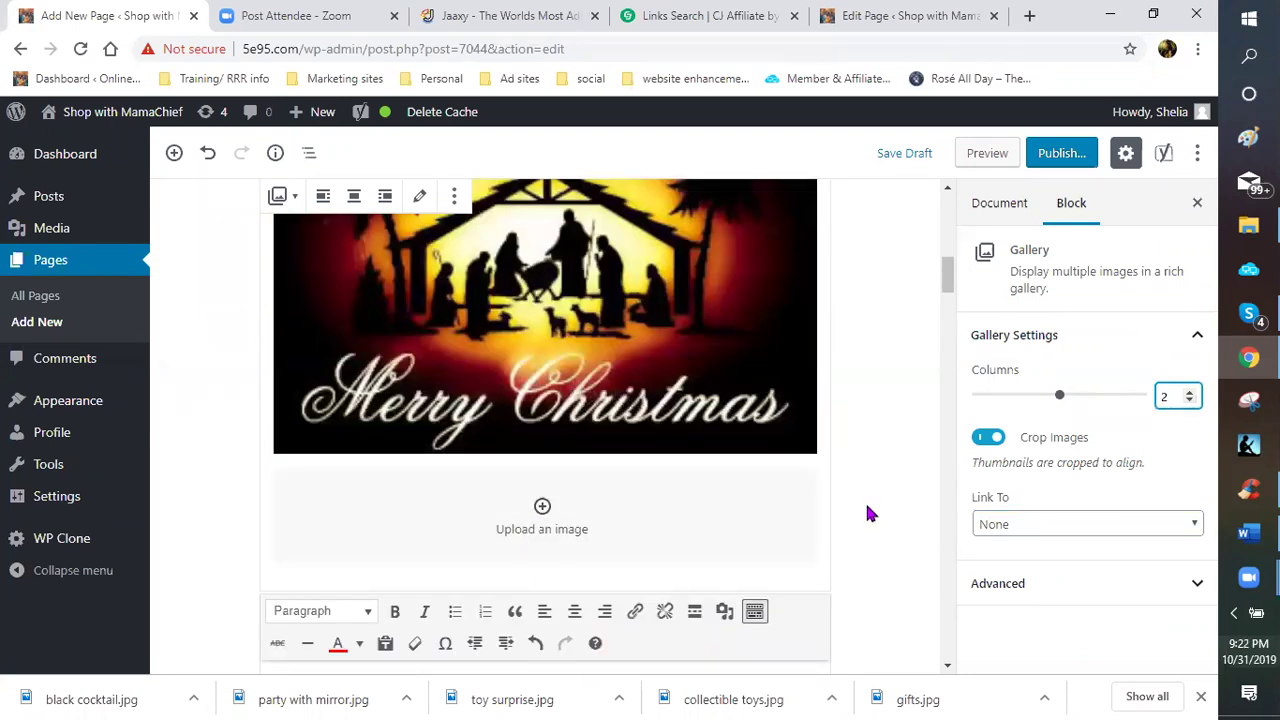
pyautogui.scroll(-1, 865, 500)
pyautogui.scroll(-2, 880, 466)
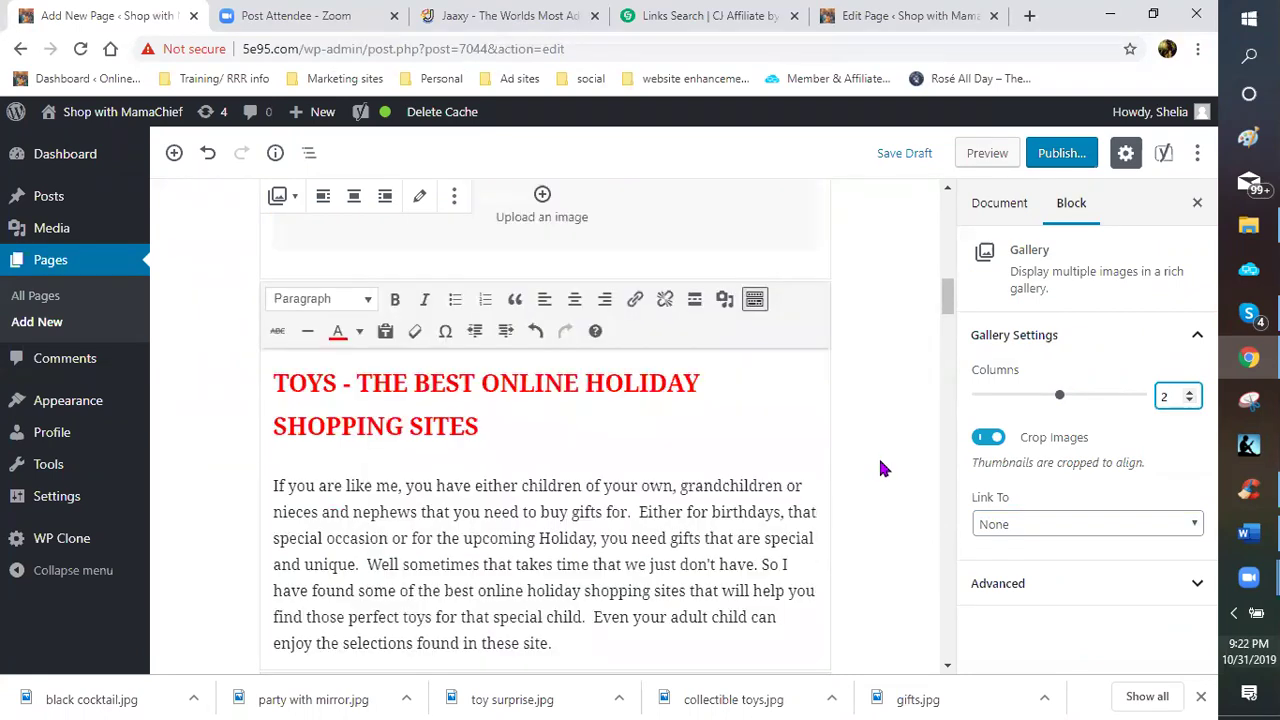
pyautogui.scroll(3, 897, 484)
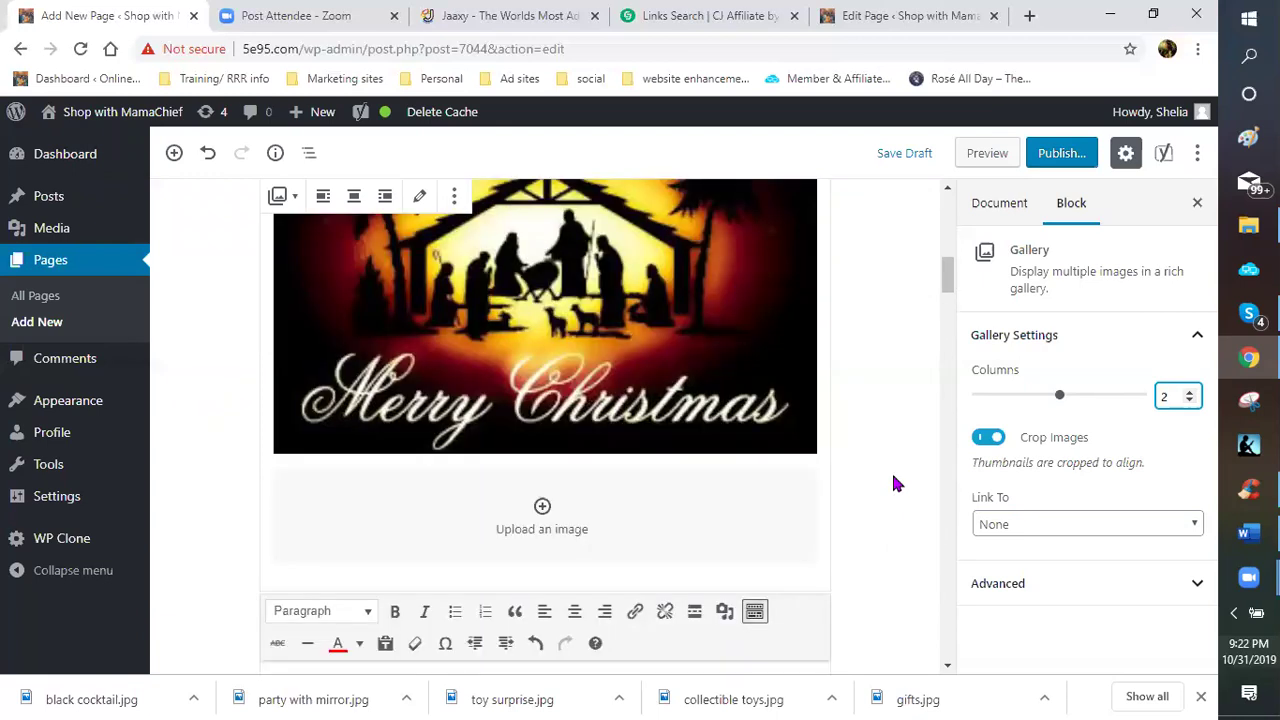
pyautogui.scroll(-2, 893, 481)
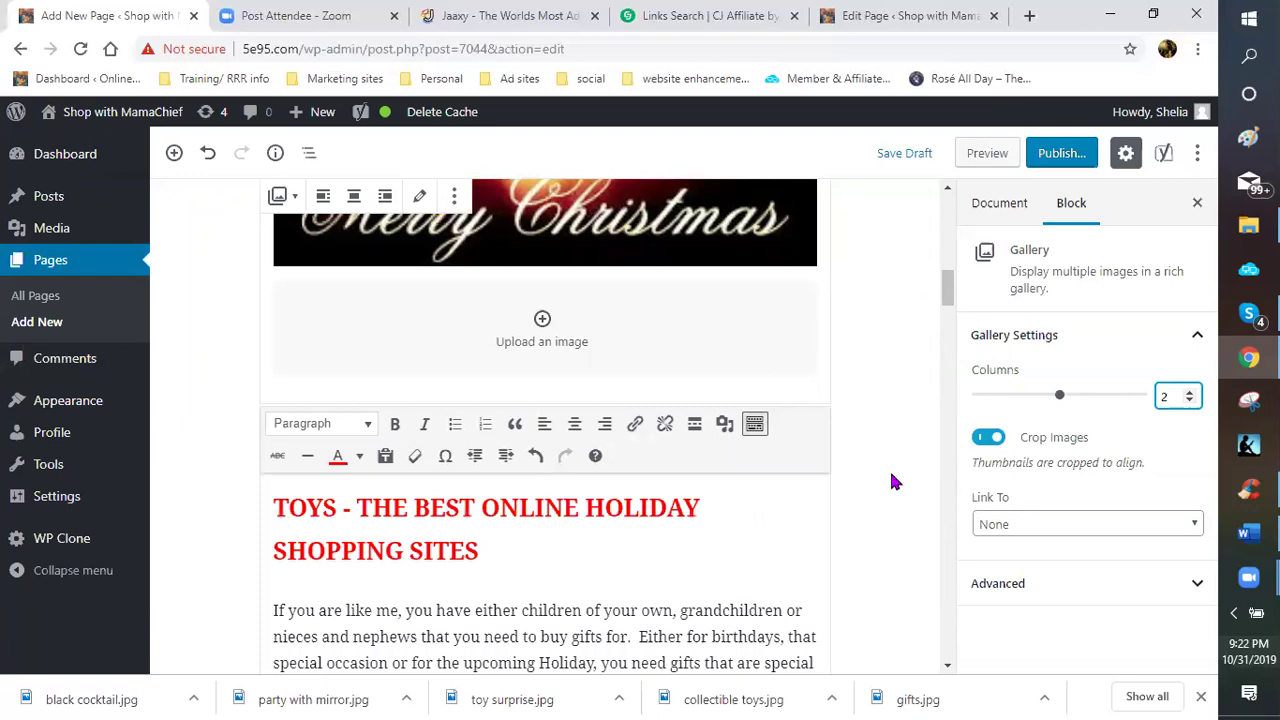
pyautogui.scroll(-1, 893, 481)
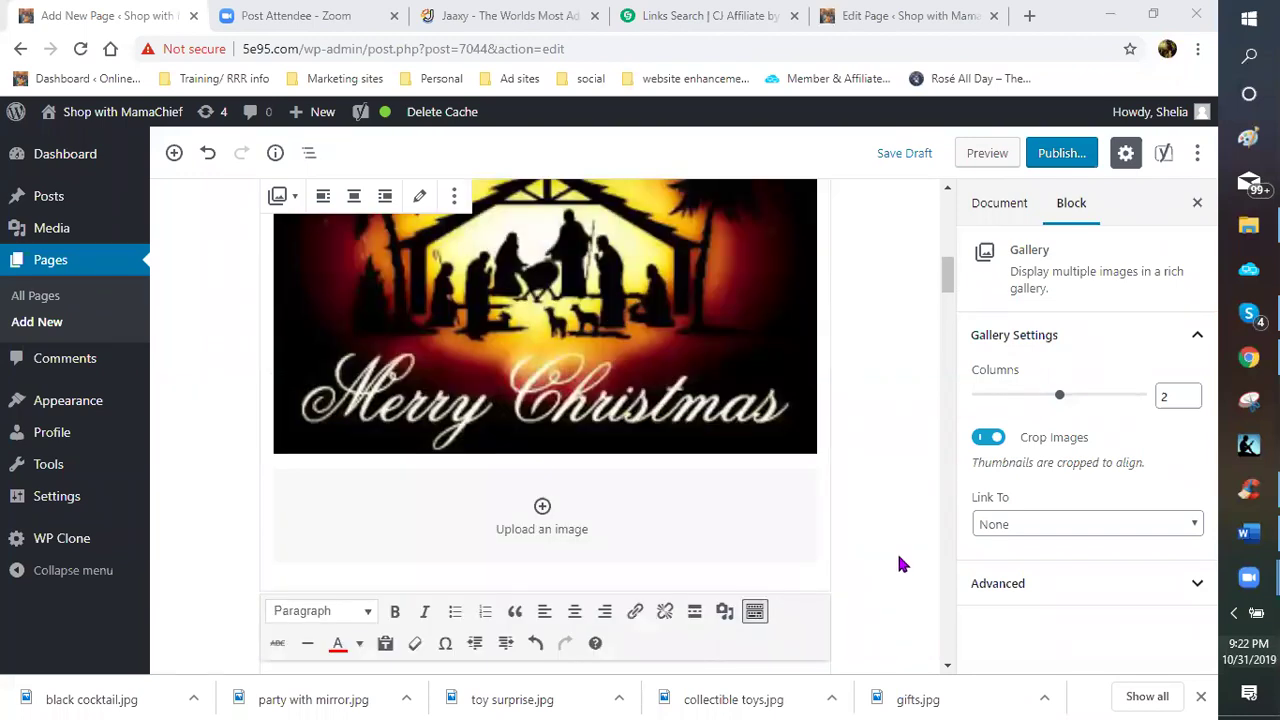
pyautogui.scroll(-3, 895, 548)
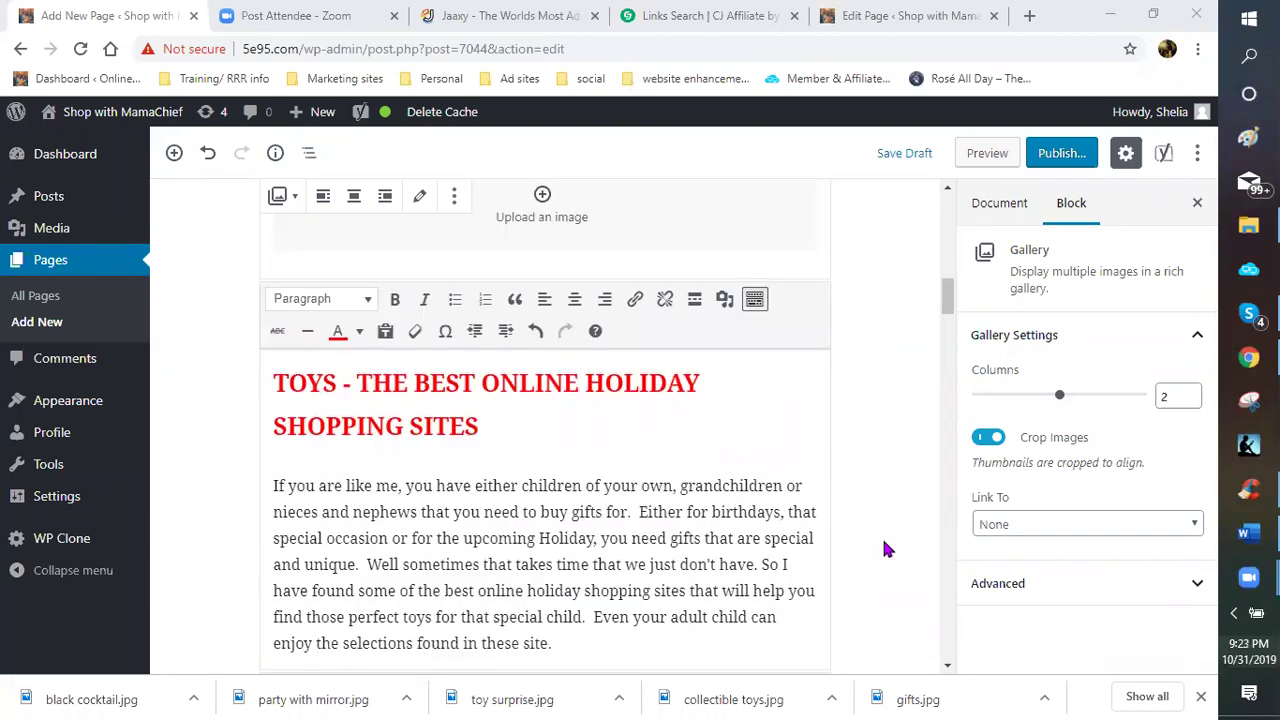
pyautogui.scroll(-1, 884, 548)
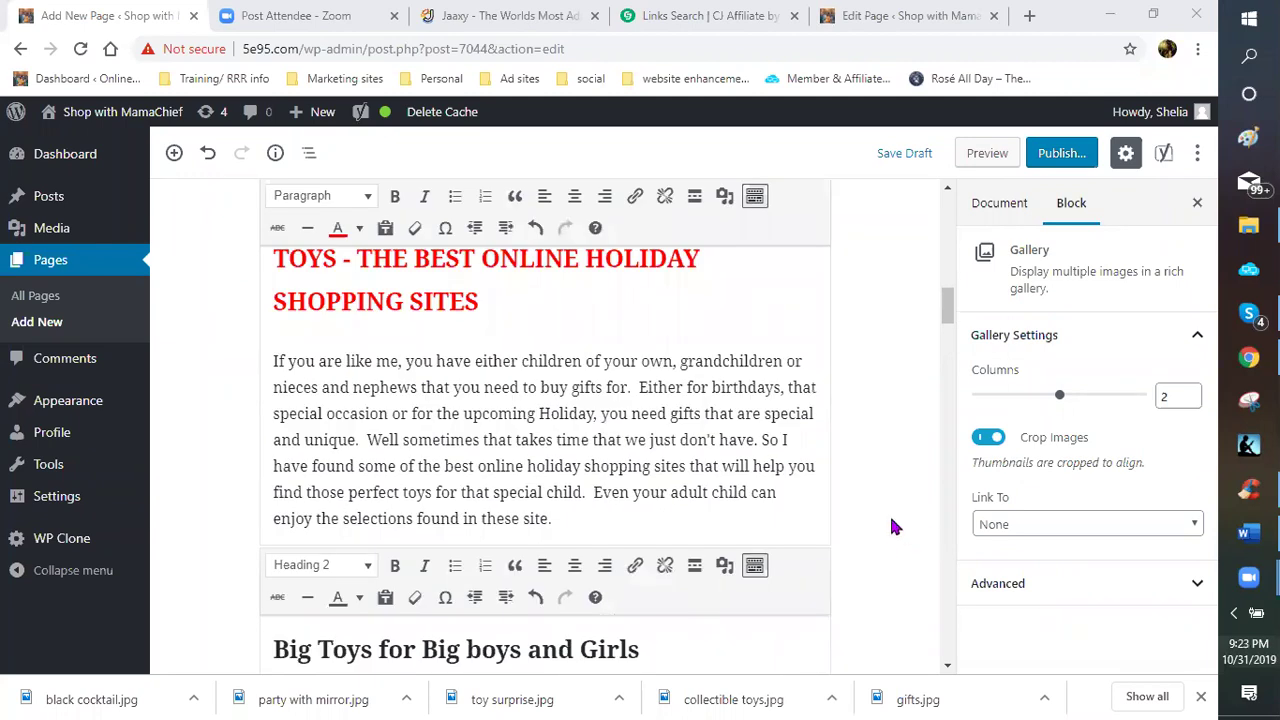
pyautogui.scroll(-2, 886, 513)
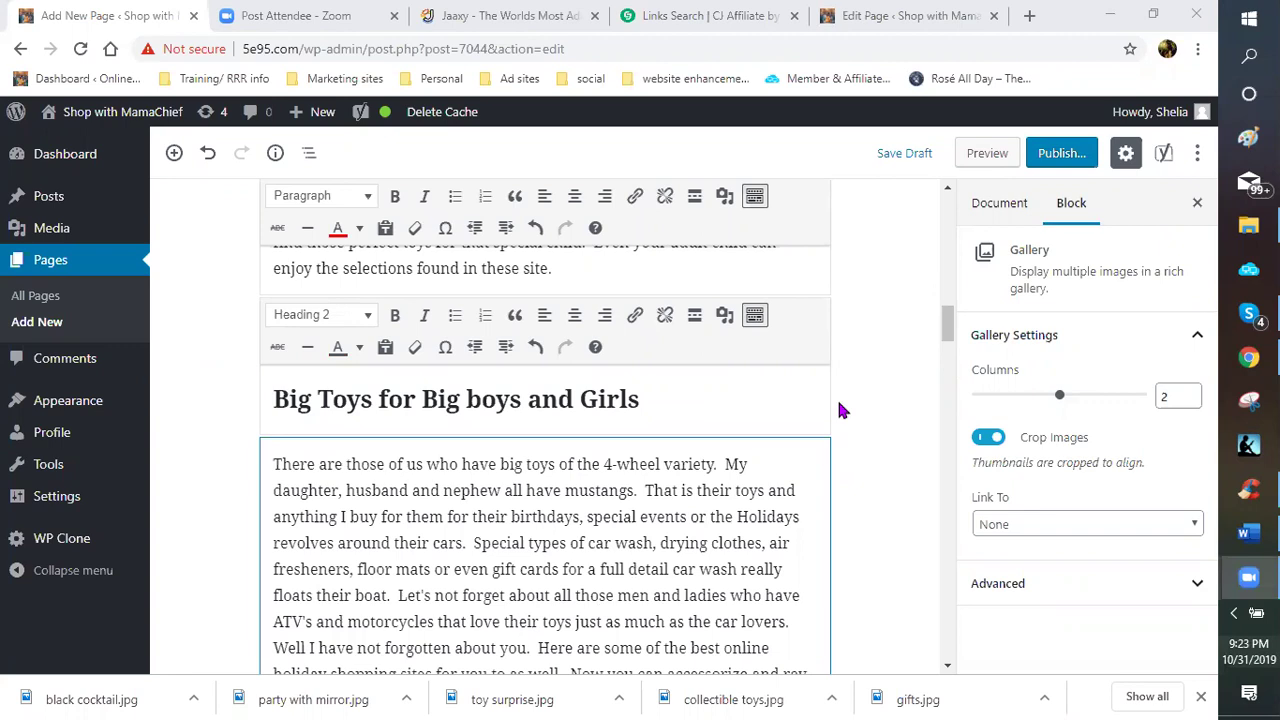
pyautogui.scroll(-1, 800, 383)
pyautogui.scroll(2, 517, 420)
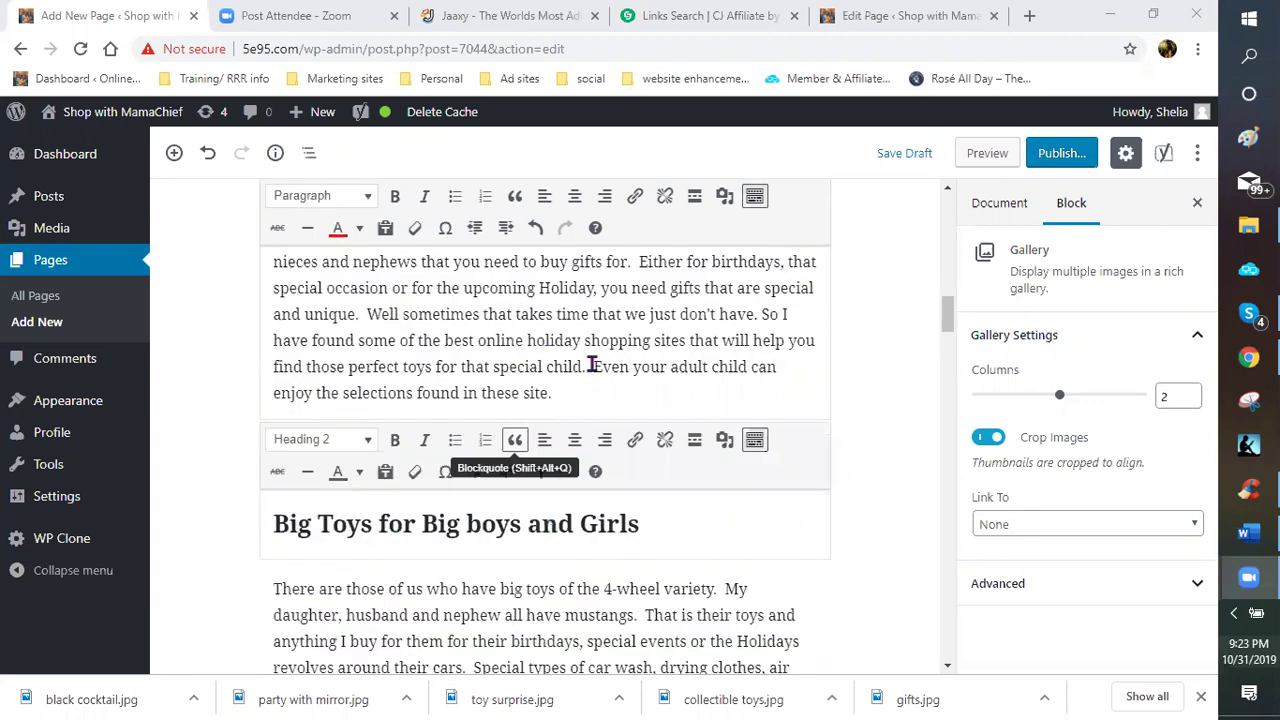
pyautogui.scroll(2, 571, 374)
pyautogui.scroll(-1, 497, 397)
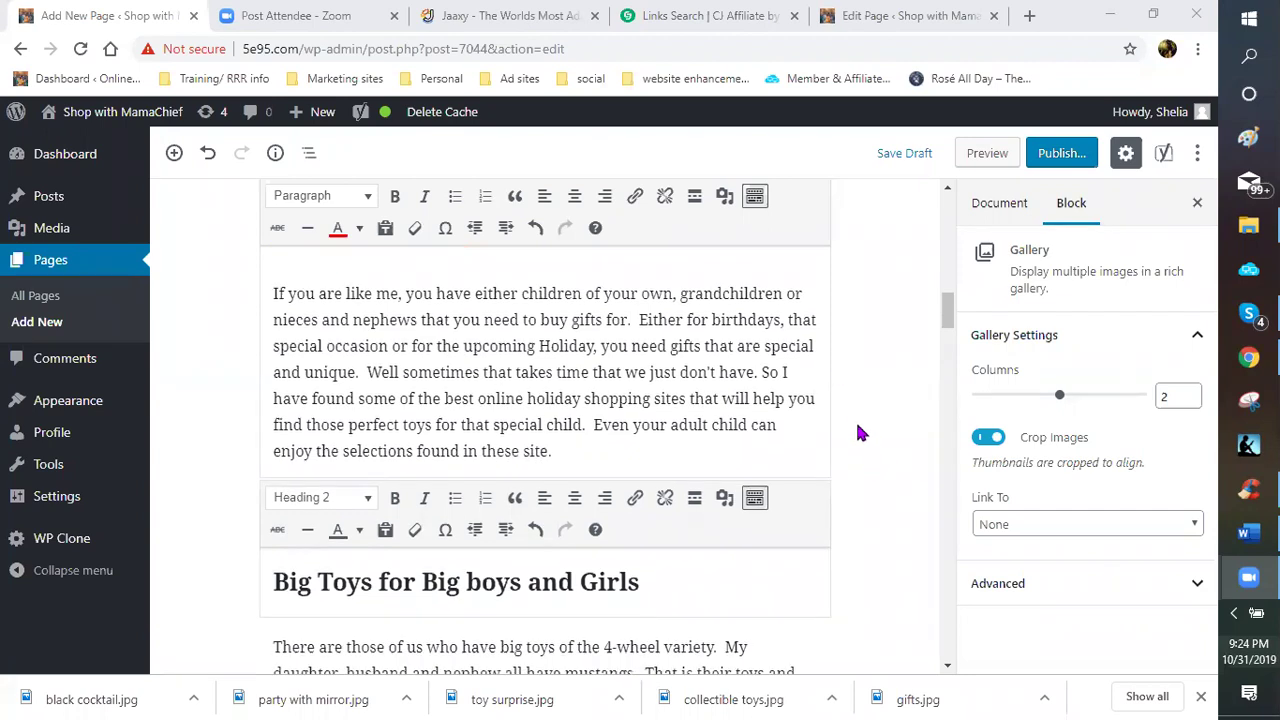
pyautogui.scroll(-2, 540, 366)
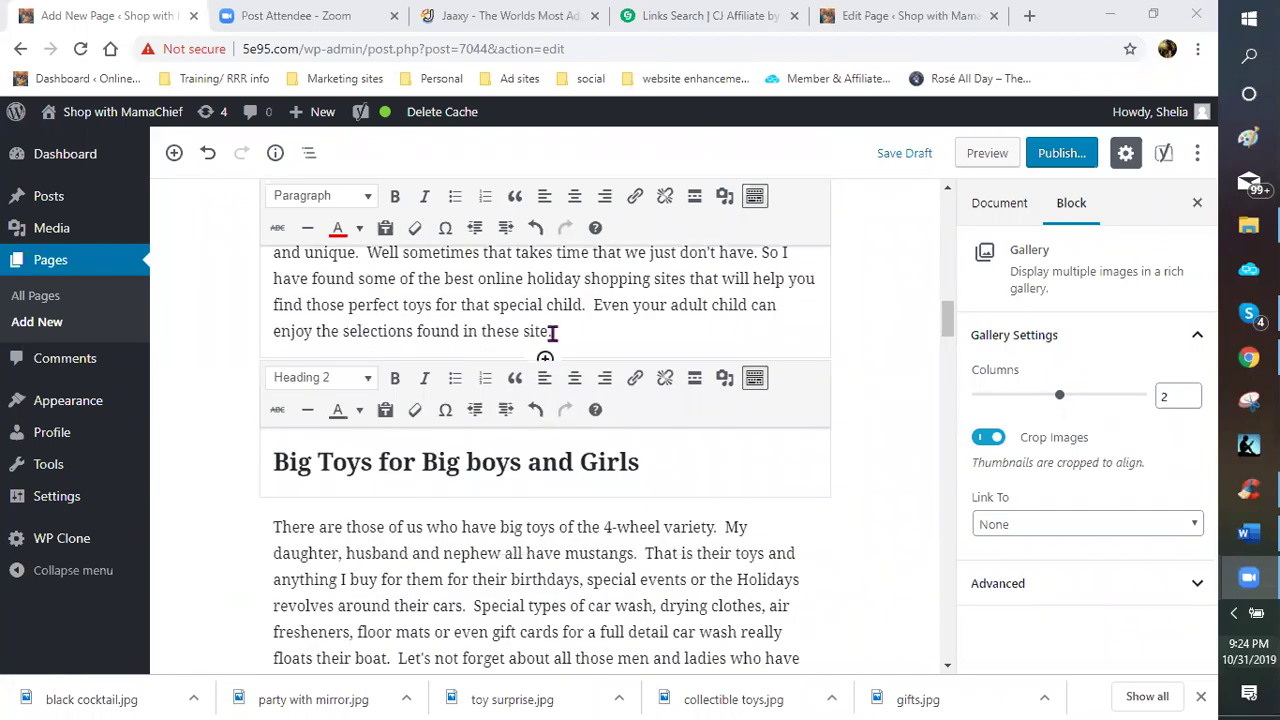
pyautogui.scroll(3, 466, 494)
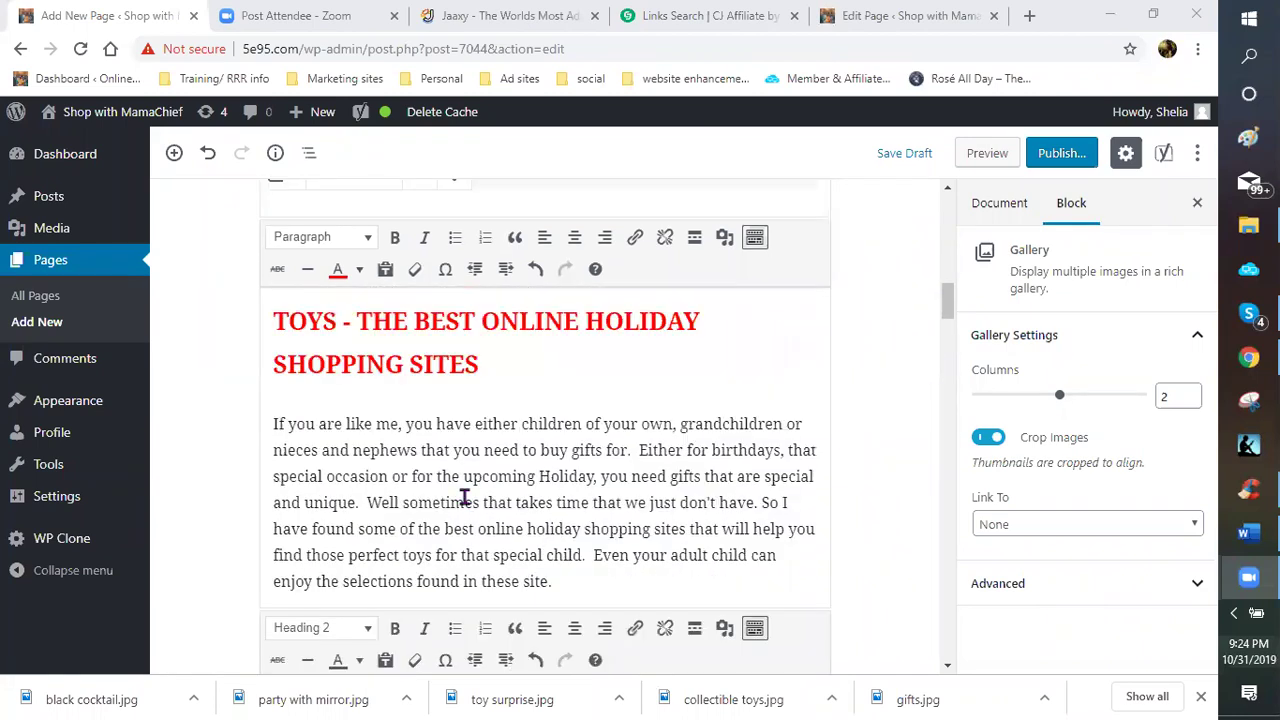
pyautogui.scroll(1, 540, 486)
pyautogui.scroll(-2, 545, 434)
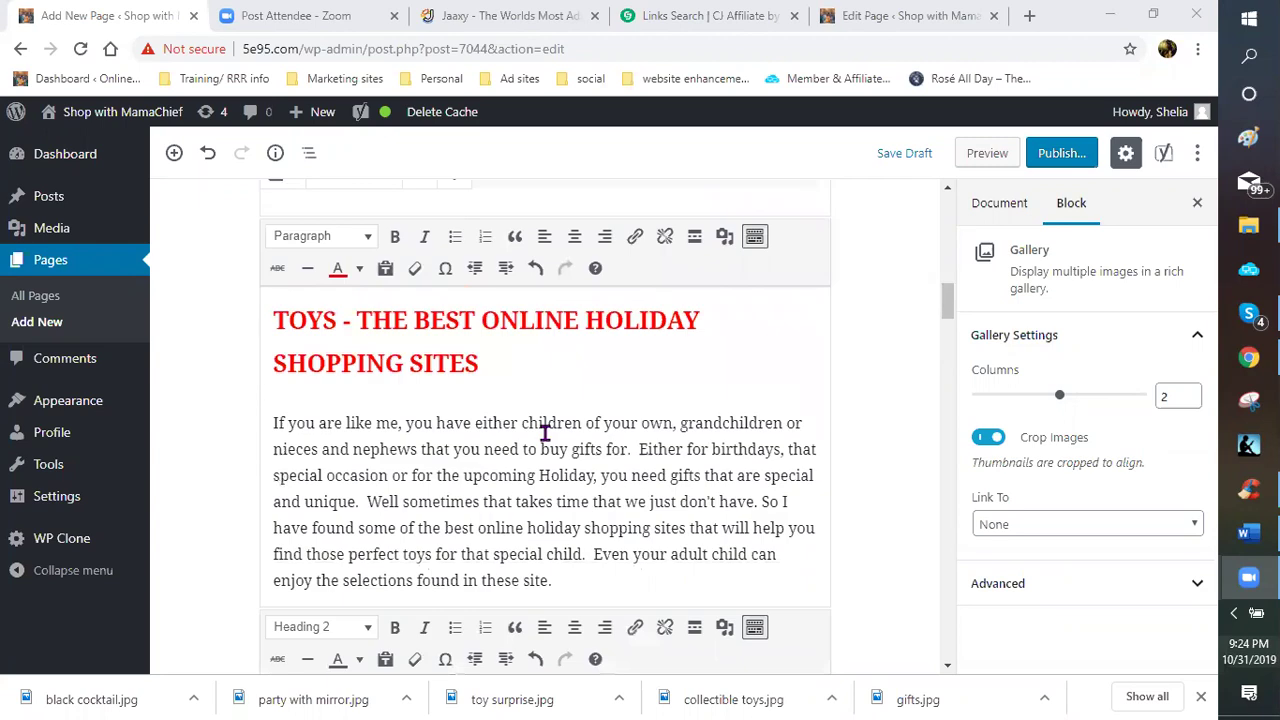
pyautogui.scroll(3, 551, 449)
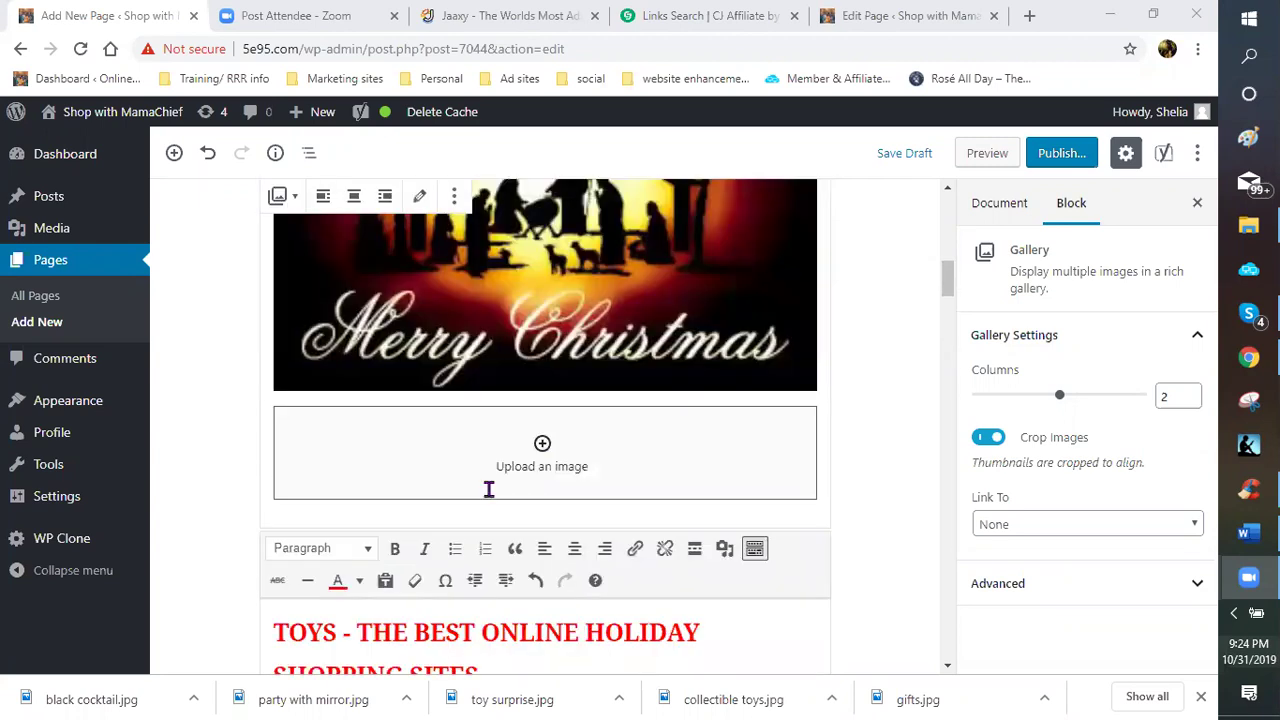
pyautogui.scroll(-2, 529, 434)
pyautogui.scroll(-2, 510, 410)
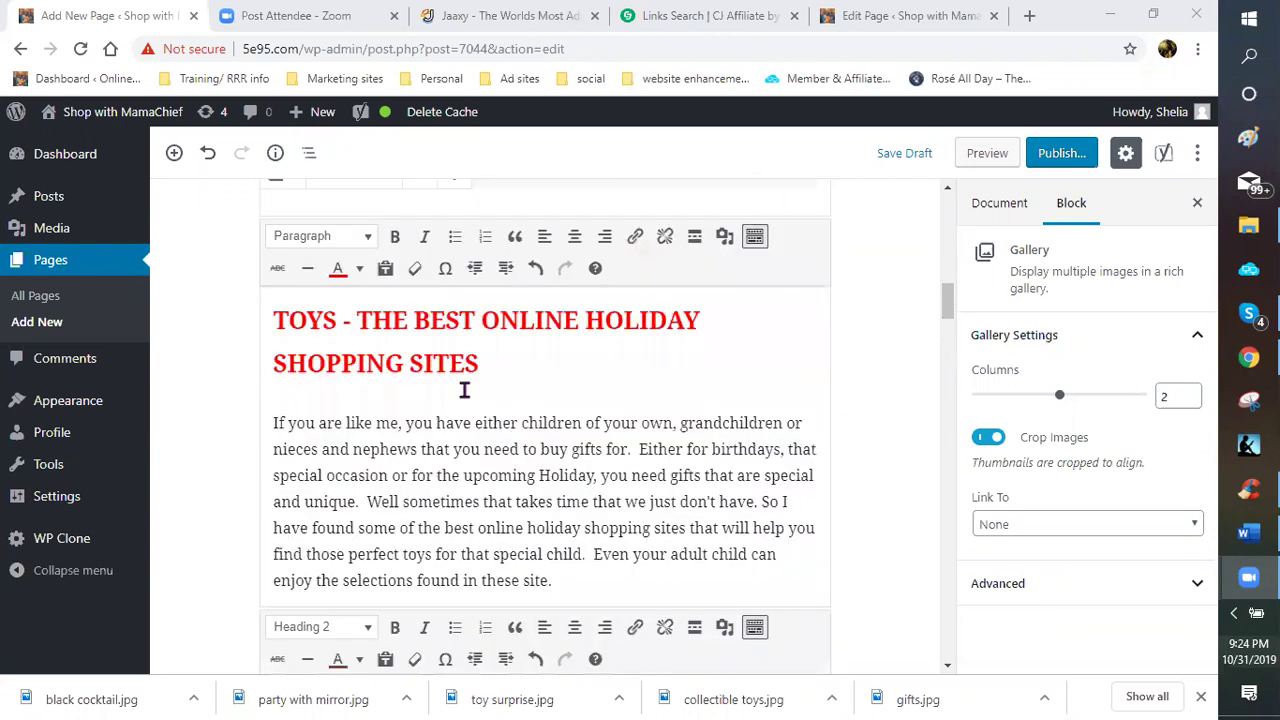
pyautogui.scroll(-2, 450, 320)
pyautogui.click(518, 392)
pyautogui.scroll(1, 417, 340)
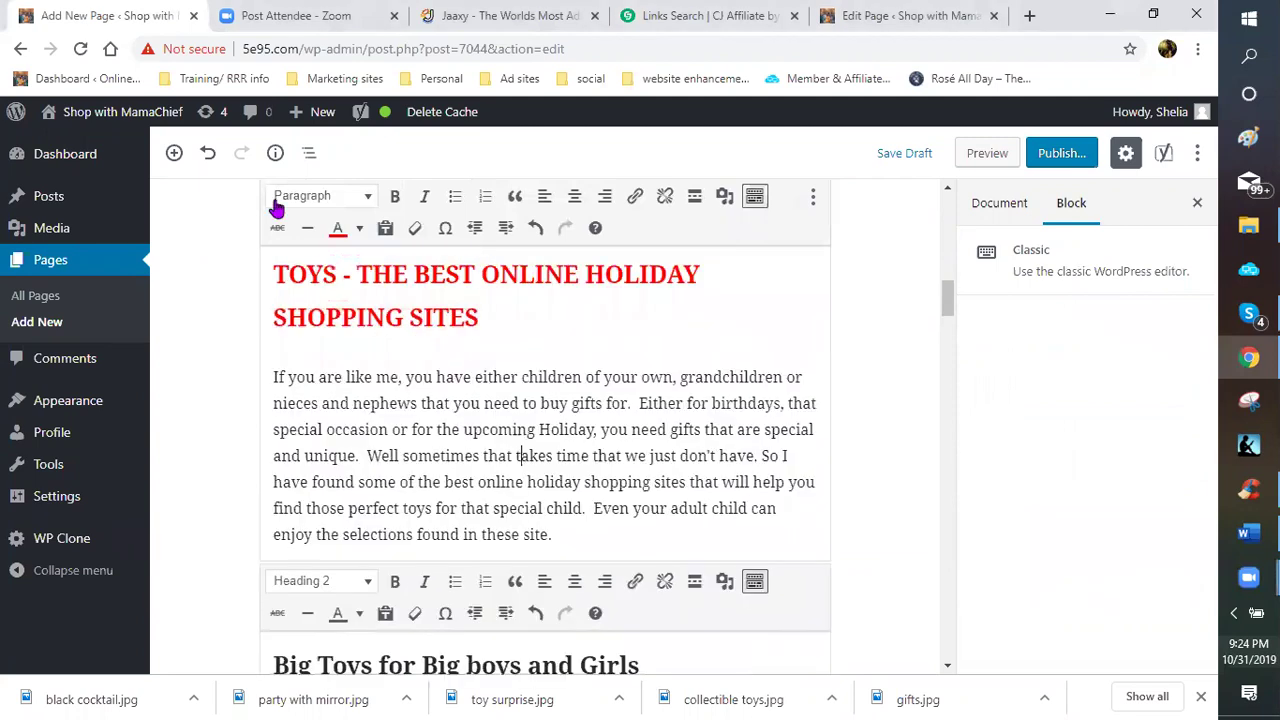
pyautogui.scroll(1, 263, 210)
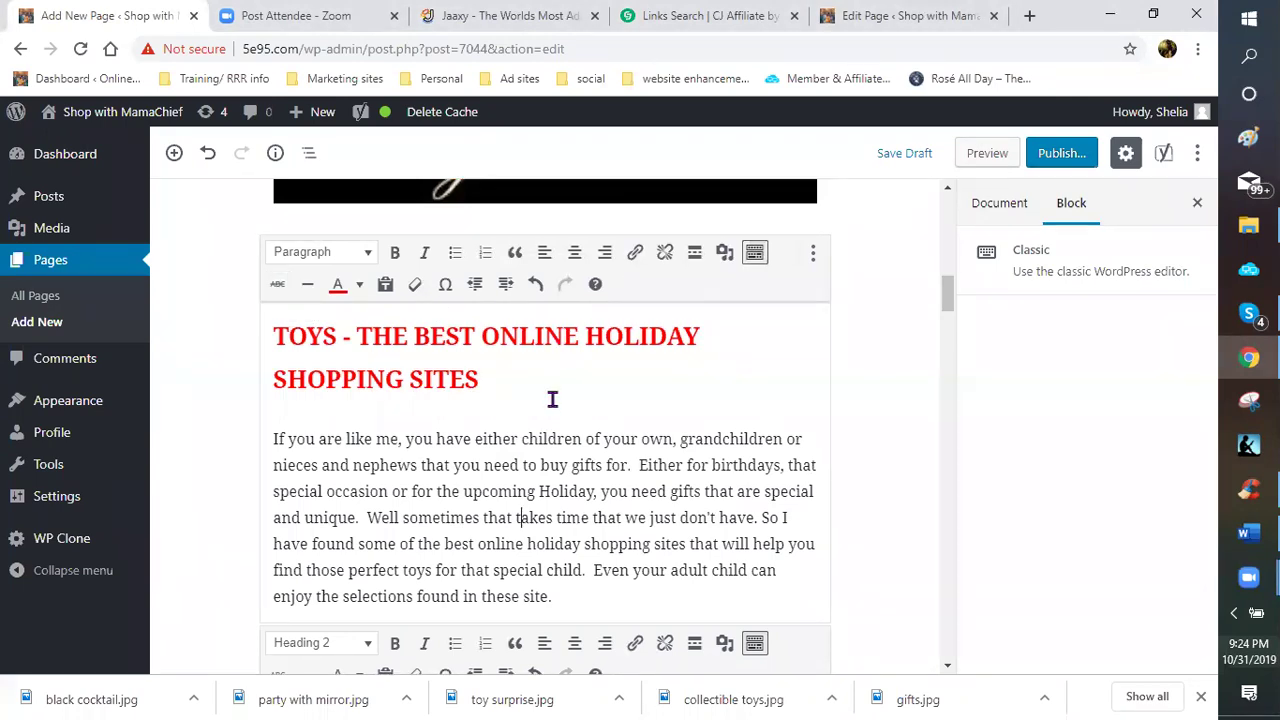
pyautogui.click(275, 438)
pyautogui.scroll(-1, 458, 452)
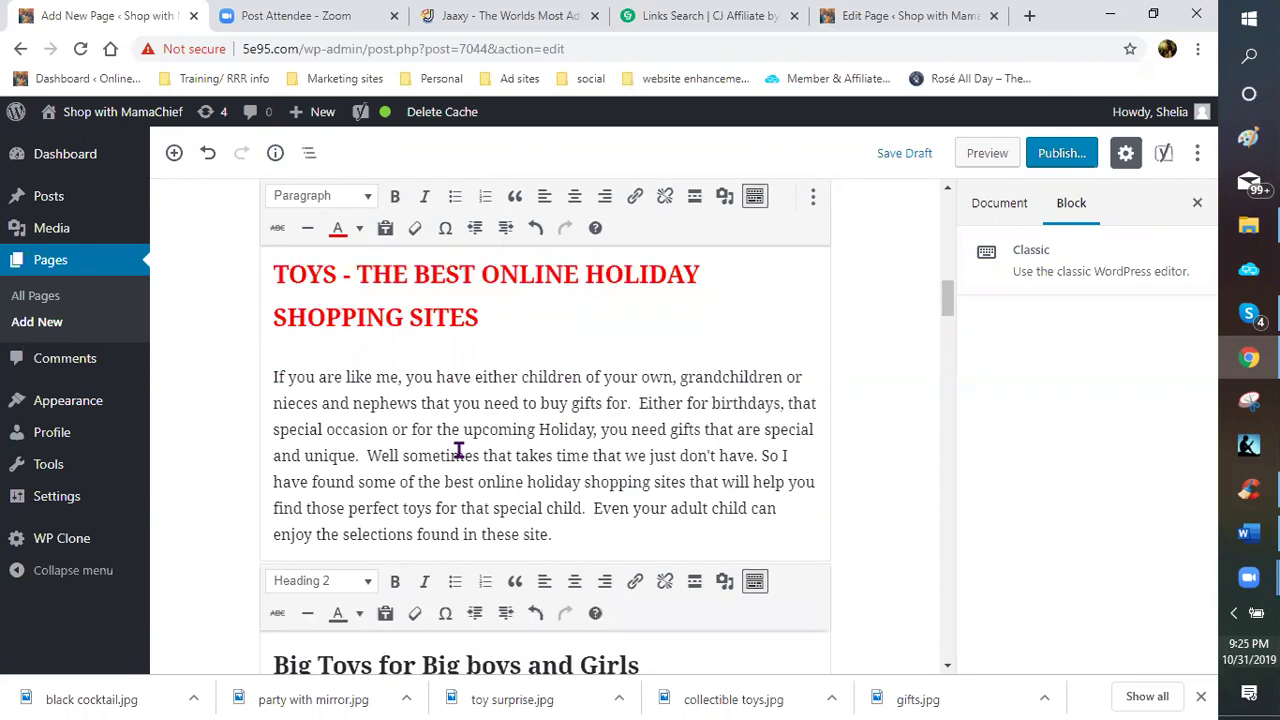
pyautogui.scroll(2, 458, 449)
pyautogui.scroll(-1, 410, 437)
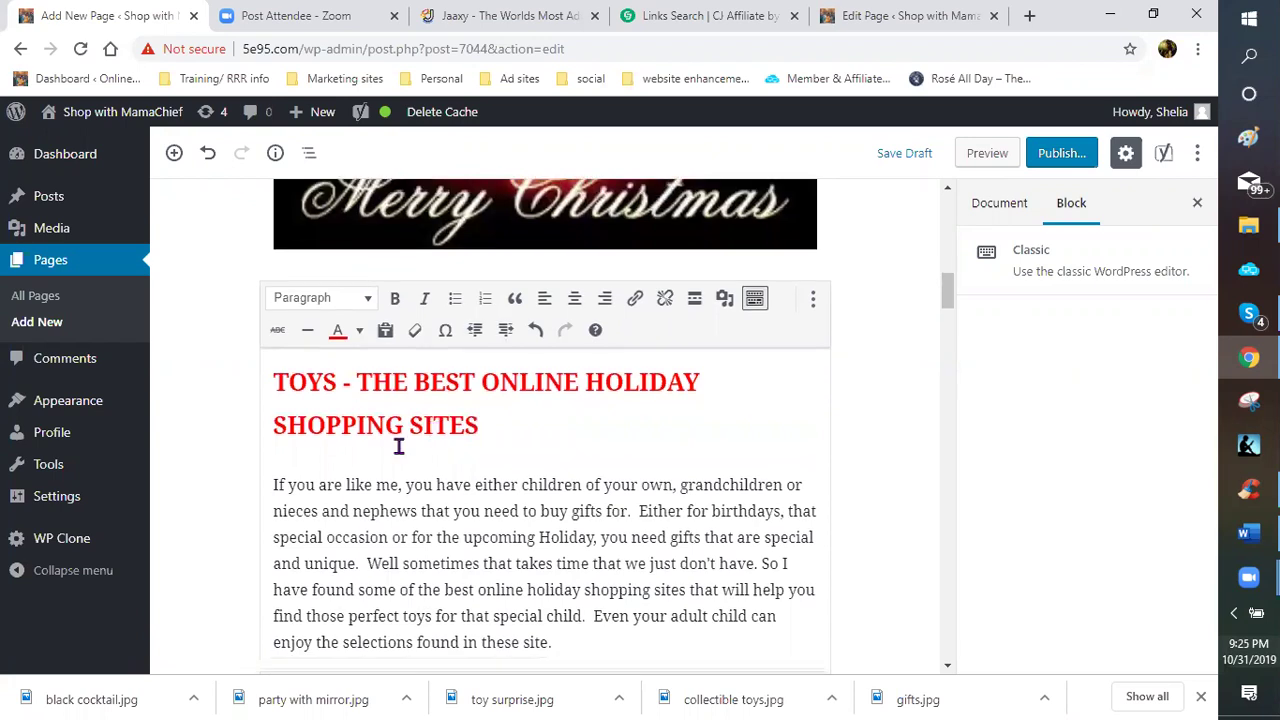
pyautogui.scroll(1, 290, 470)
pyautogui.scroll(1, 334, 470)
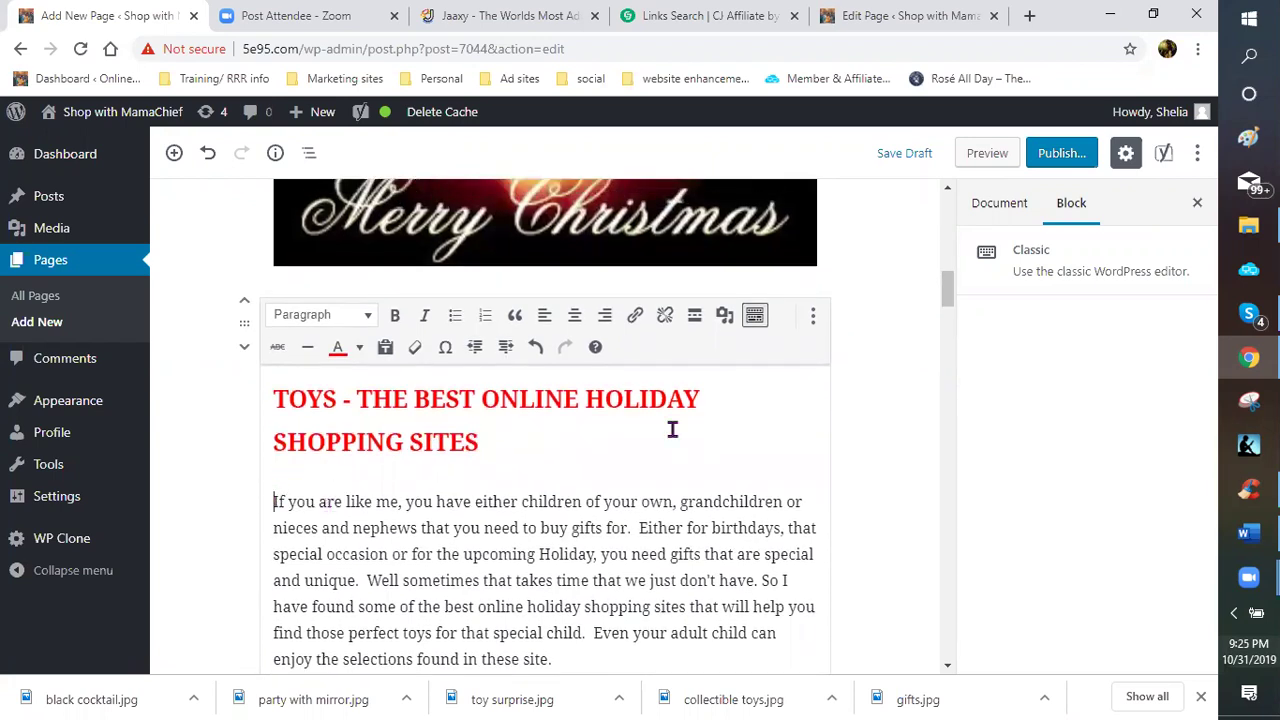
pyautogui.click(275, 503)
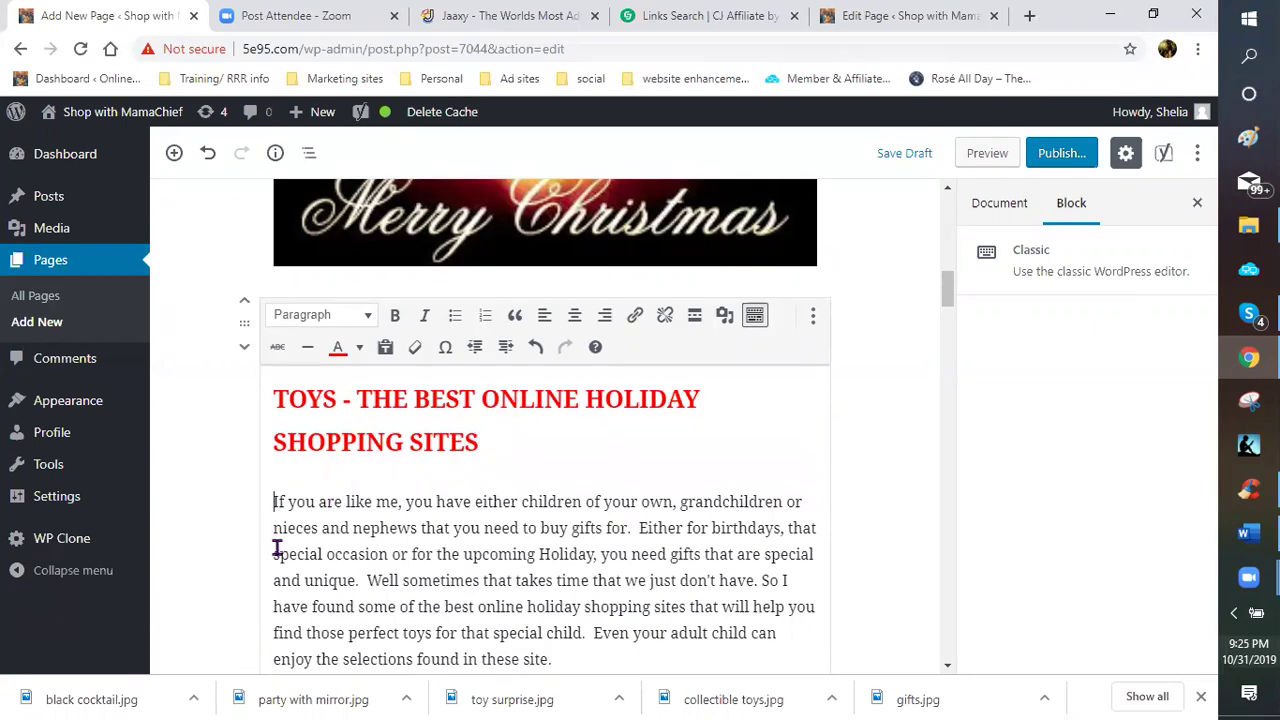
pyautogui.click(722, 322)
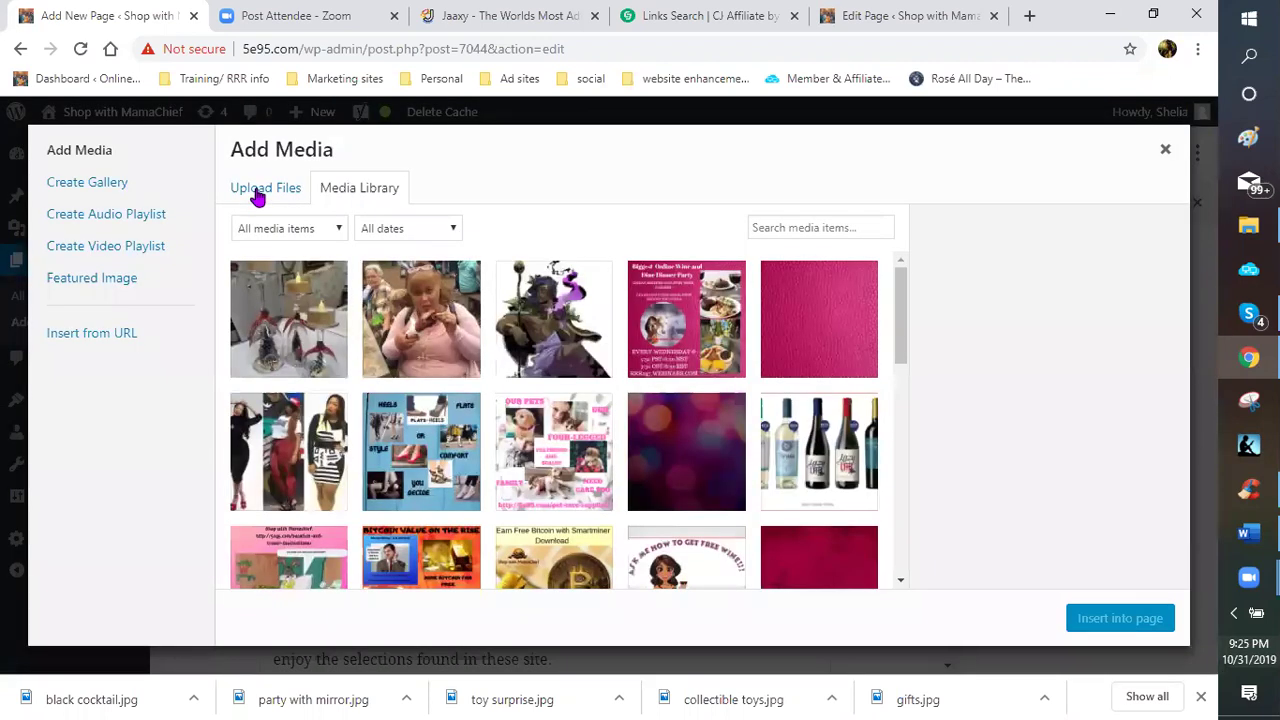
pyautogui.click(257, 195)
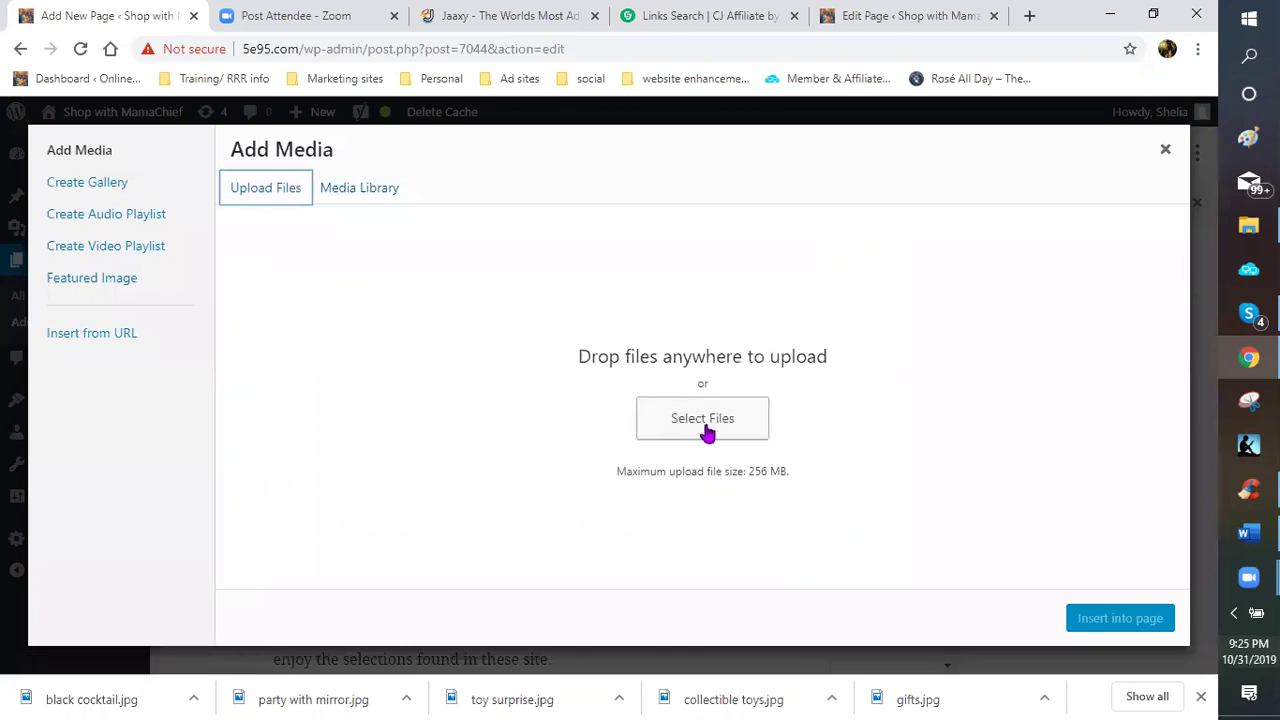
pyautogui.click(706, 431)
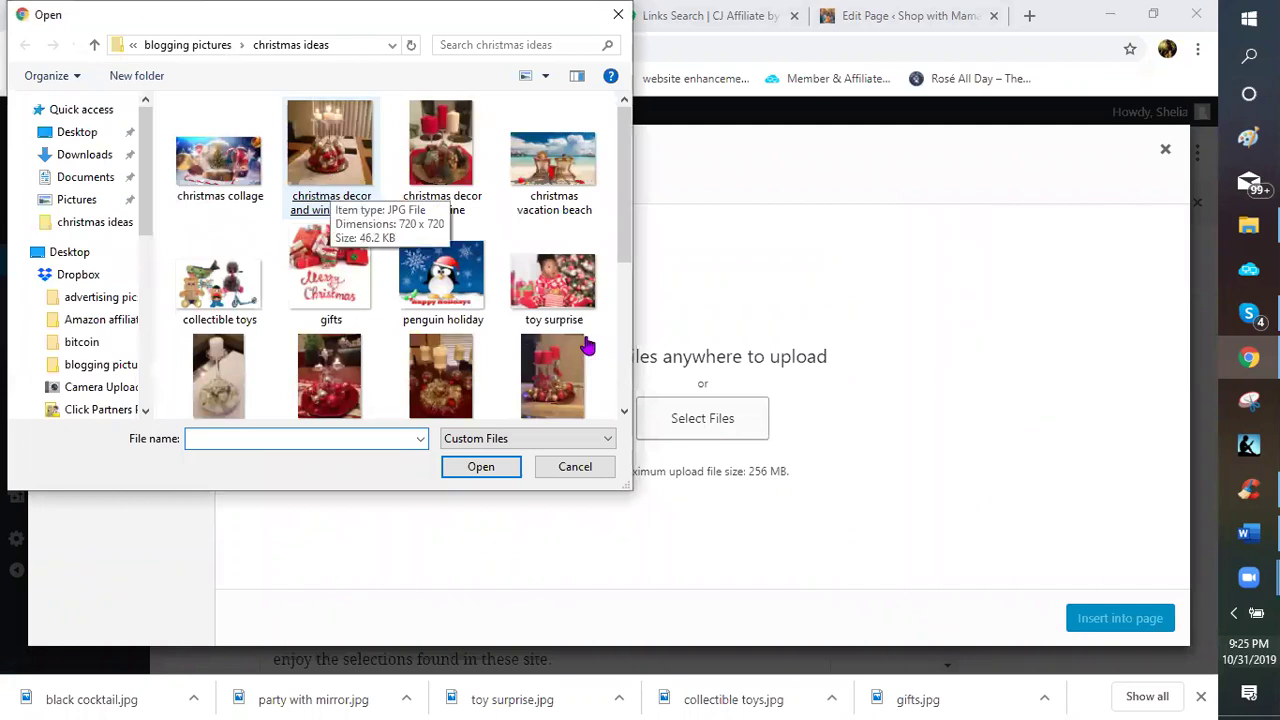
pyautogui.click(575, 466)
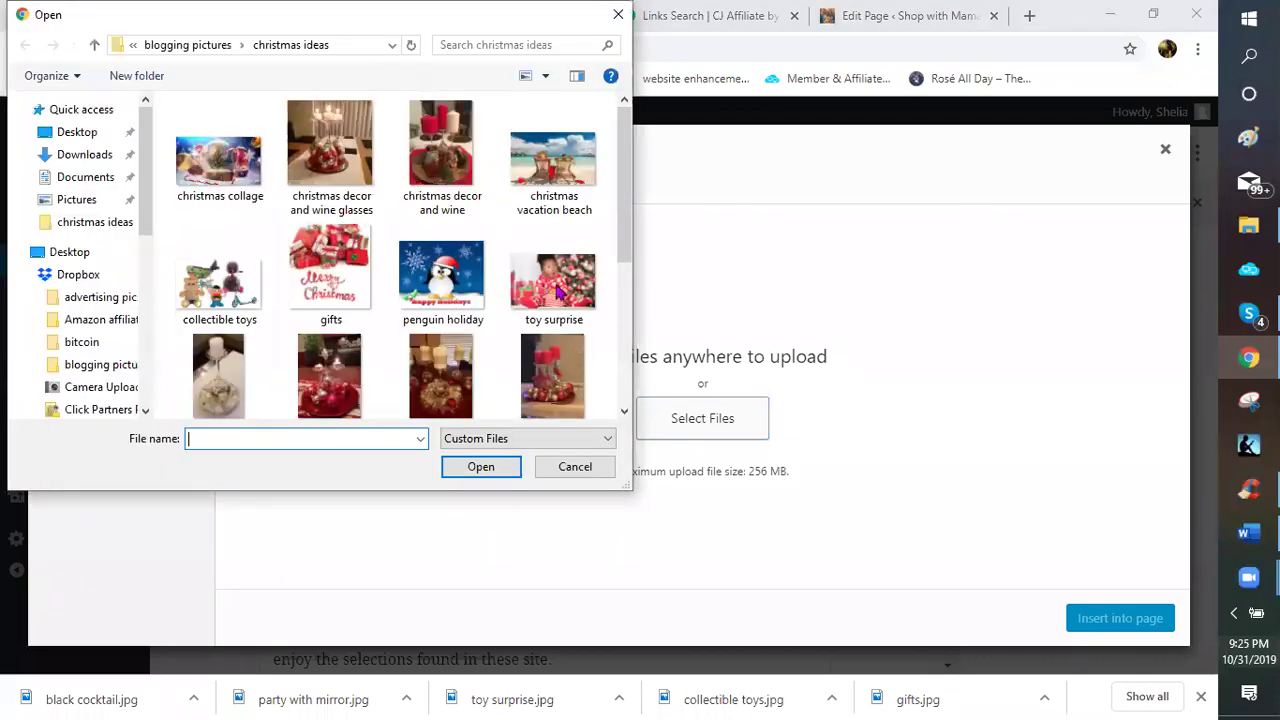
pyautogui.press('Escape')
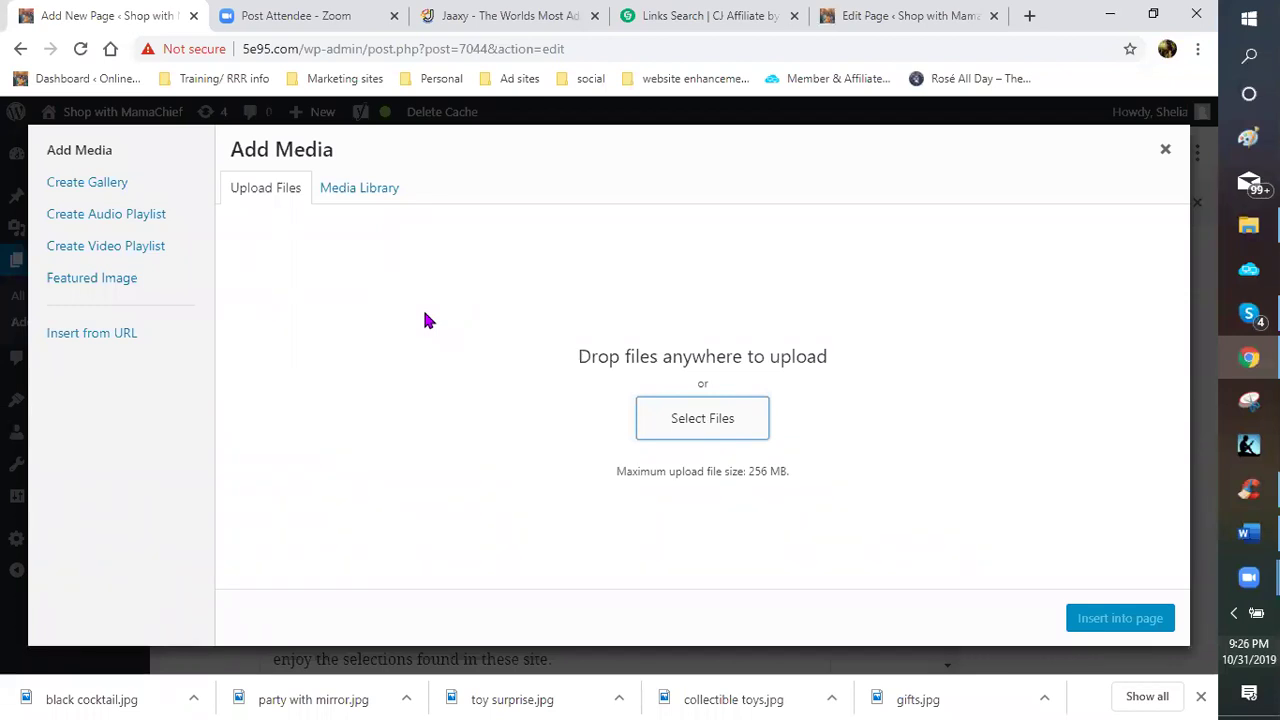
pyautogui.click(896, 479)
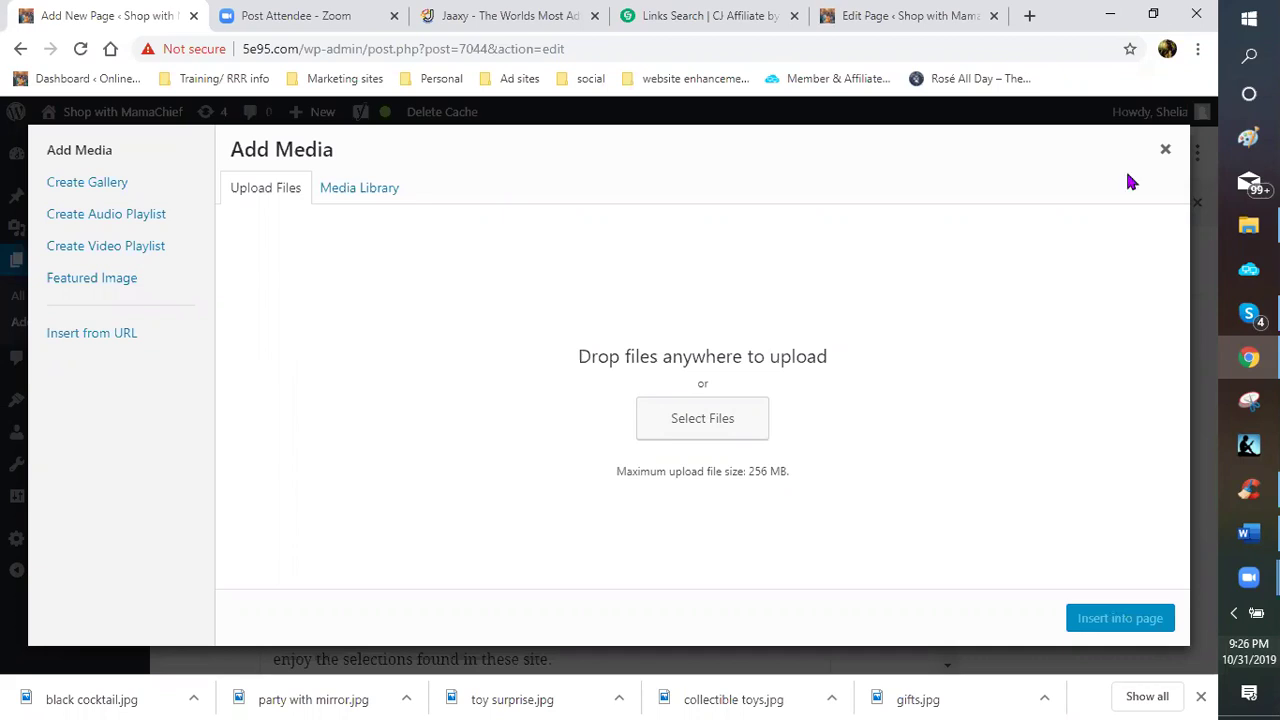
pyautogui.press('Escape')
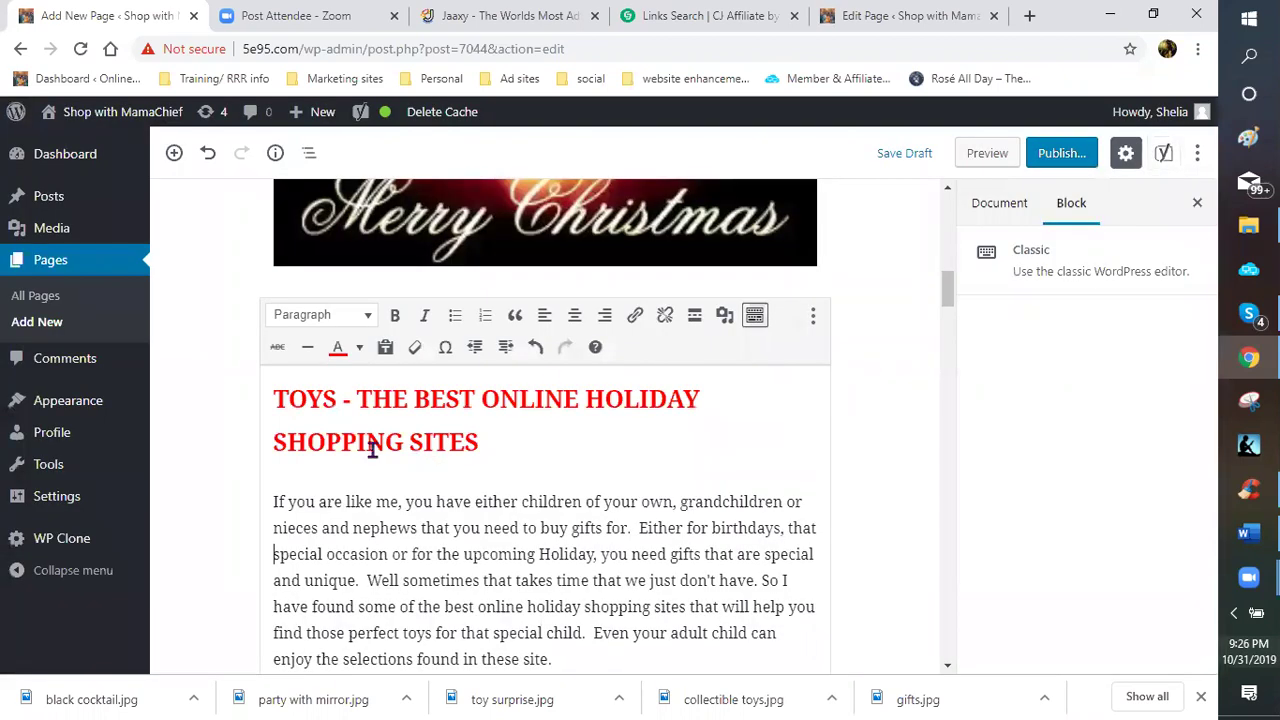
# - Save the holiday shopping page as a draft with Ctrl+S
pyautogui.scroll(-1, 551, 374)
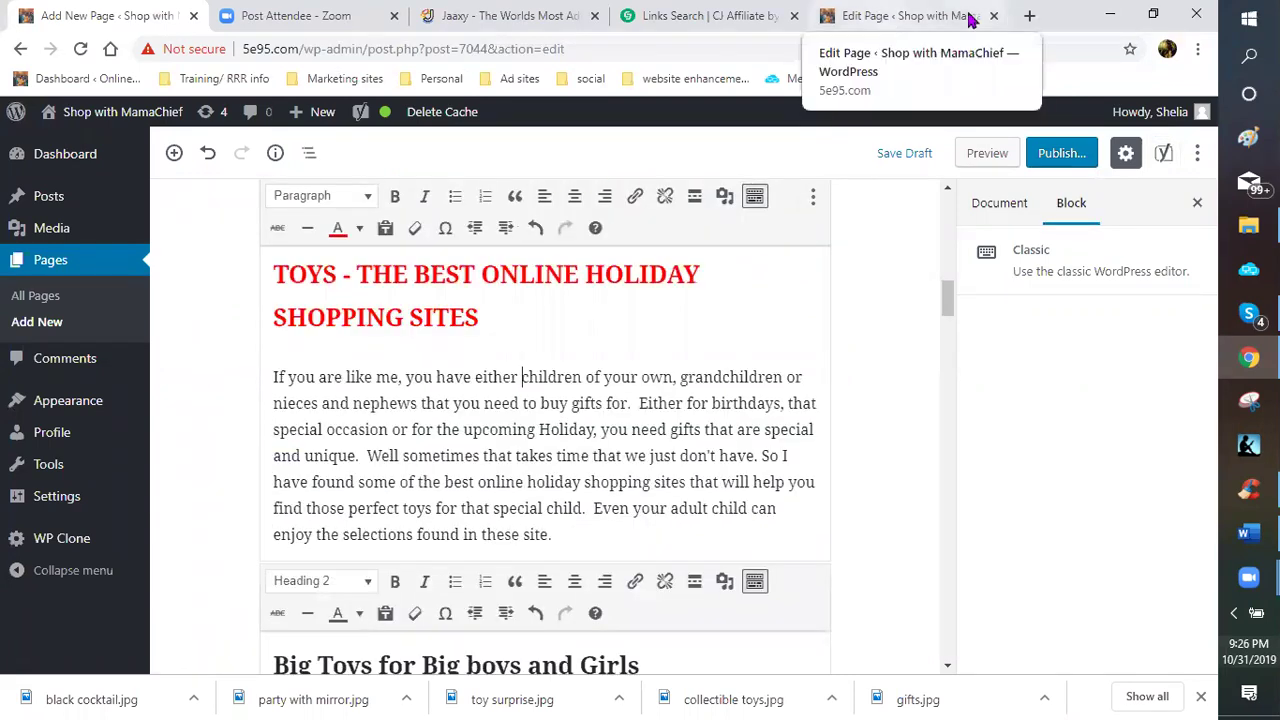
pyautogui.click(274, 377)
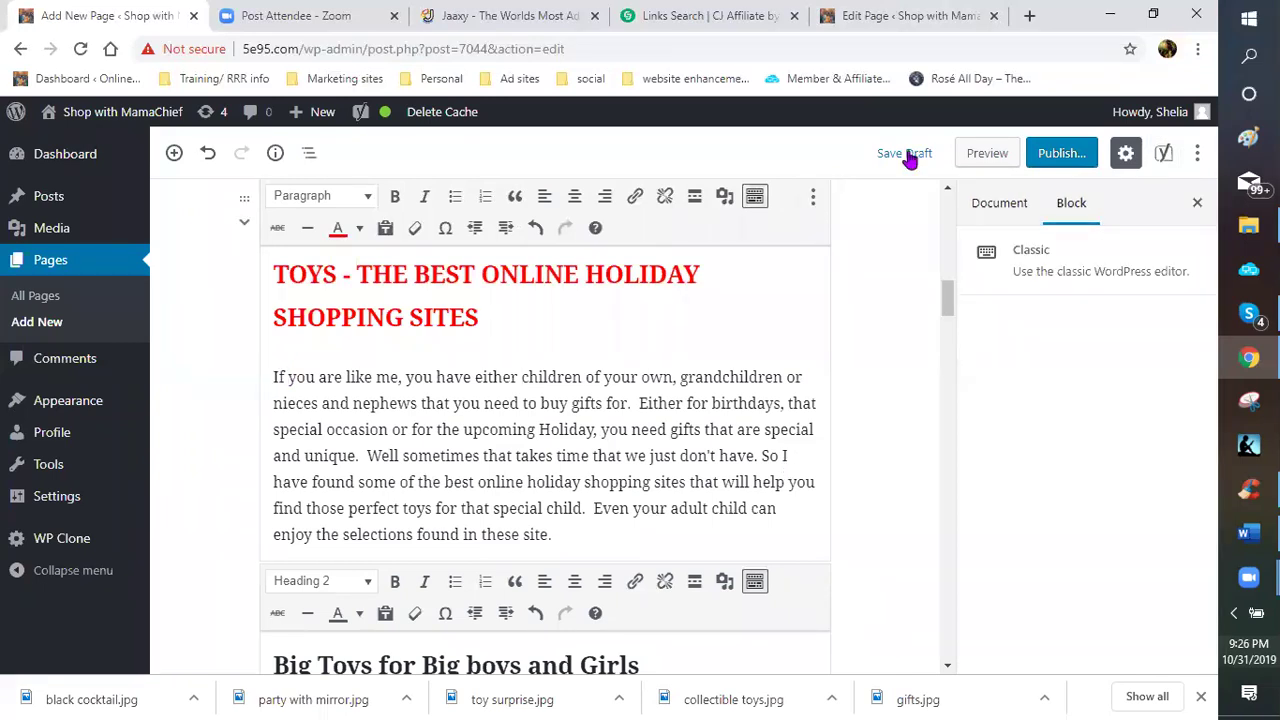
pyautogui.hotkey('ctrl', 's')
# - Reload the page and select the Toys Classic block for editing
pyautogui.click(80, 48)
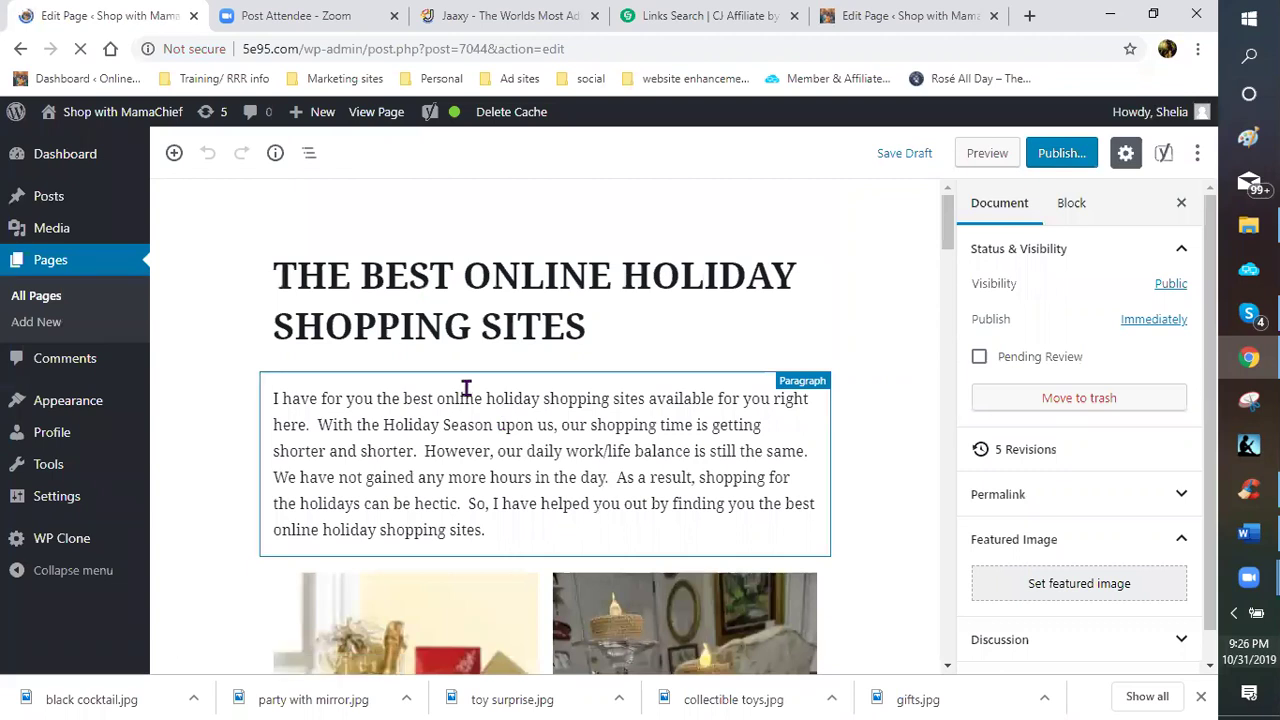
pyautogui.scroll(-4, 455, 394)
pyautogui.scroll(-5, 437, 400)
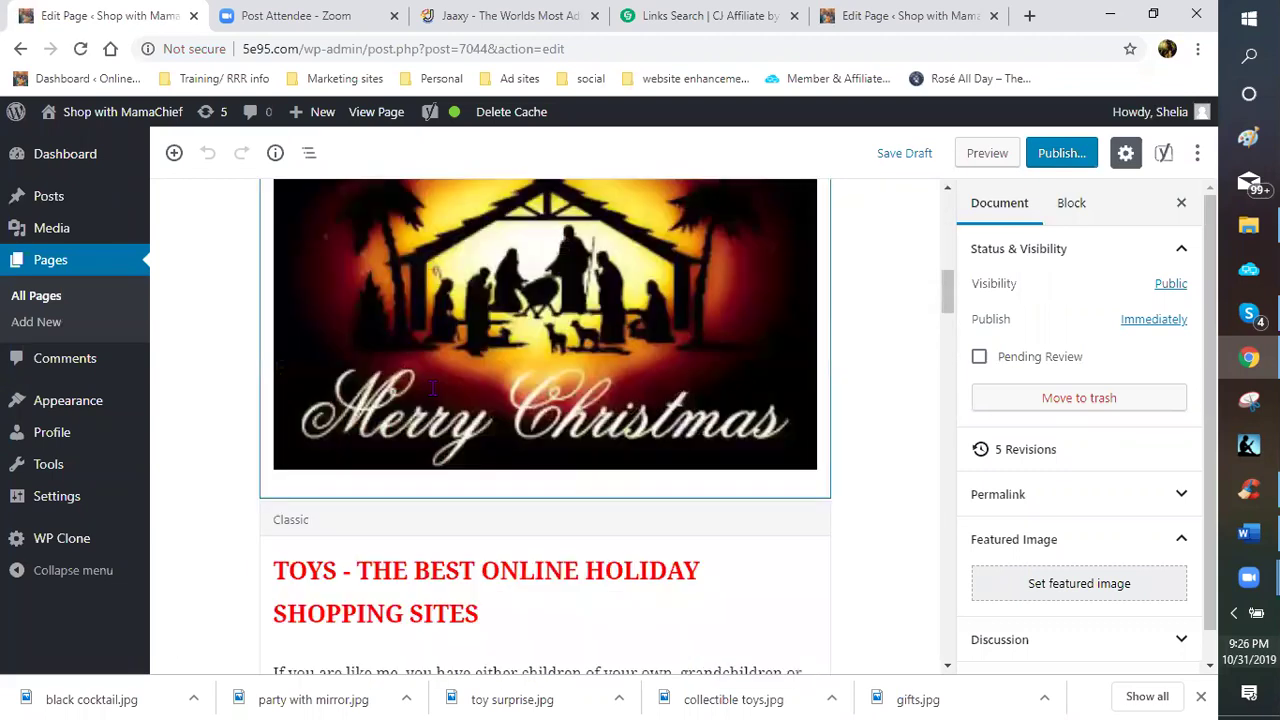
pyautogui.scroll(-3, 422, 383)
pyautogui.scroll(2, 294, 294)
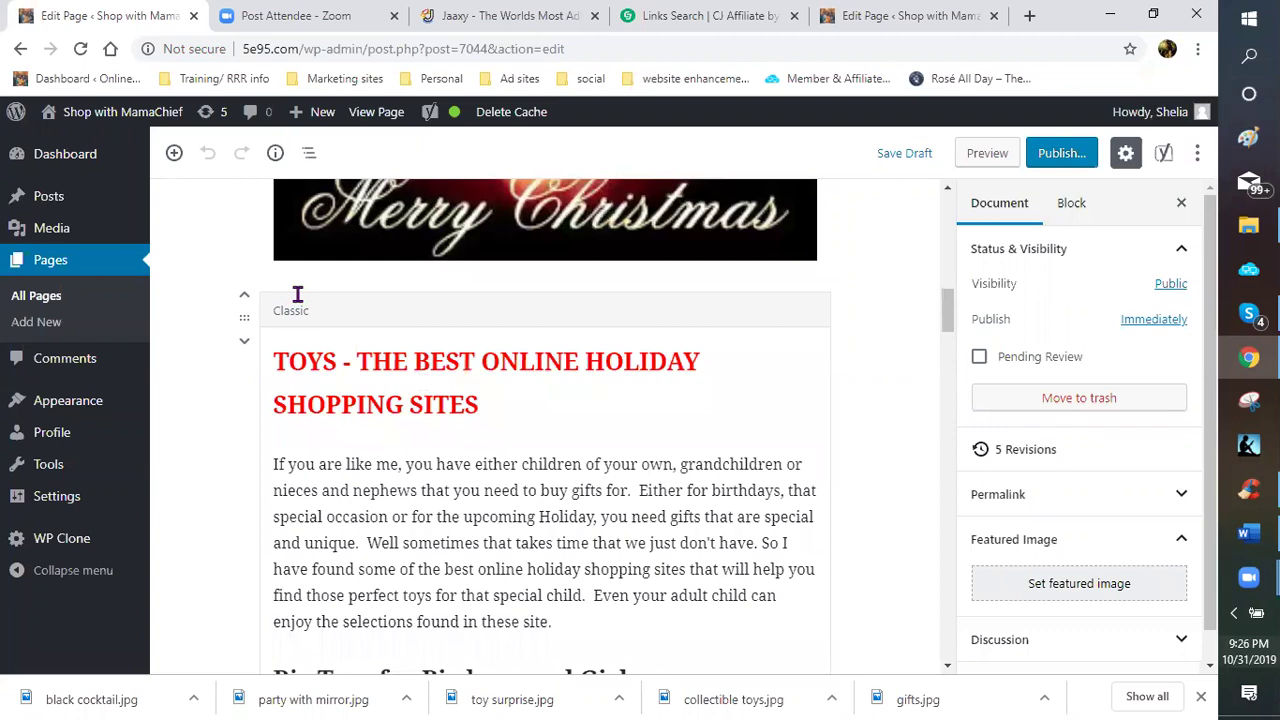
pyautogui.scroll(-1, 280, 337)
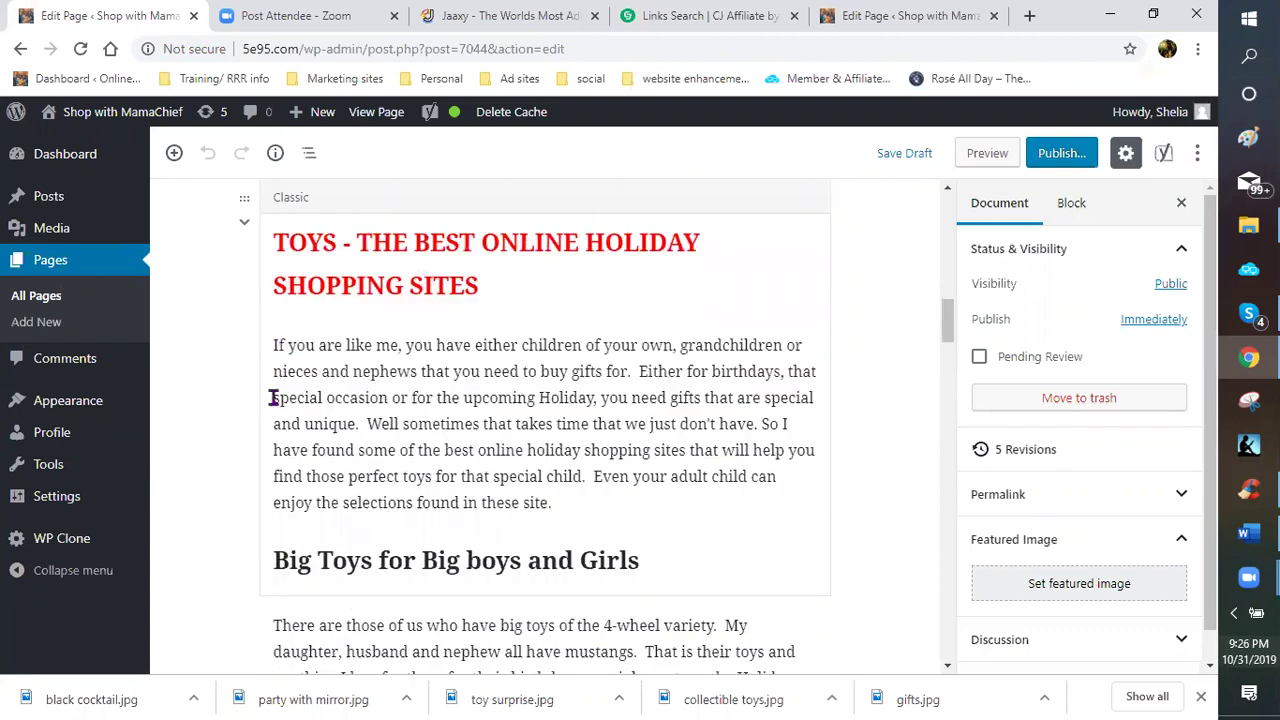
pyautogui.click(476, 247)
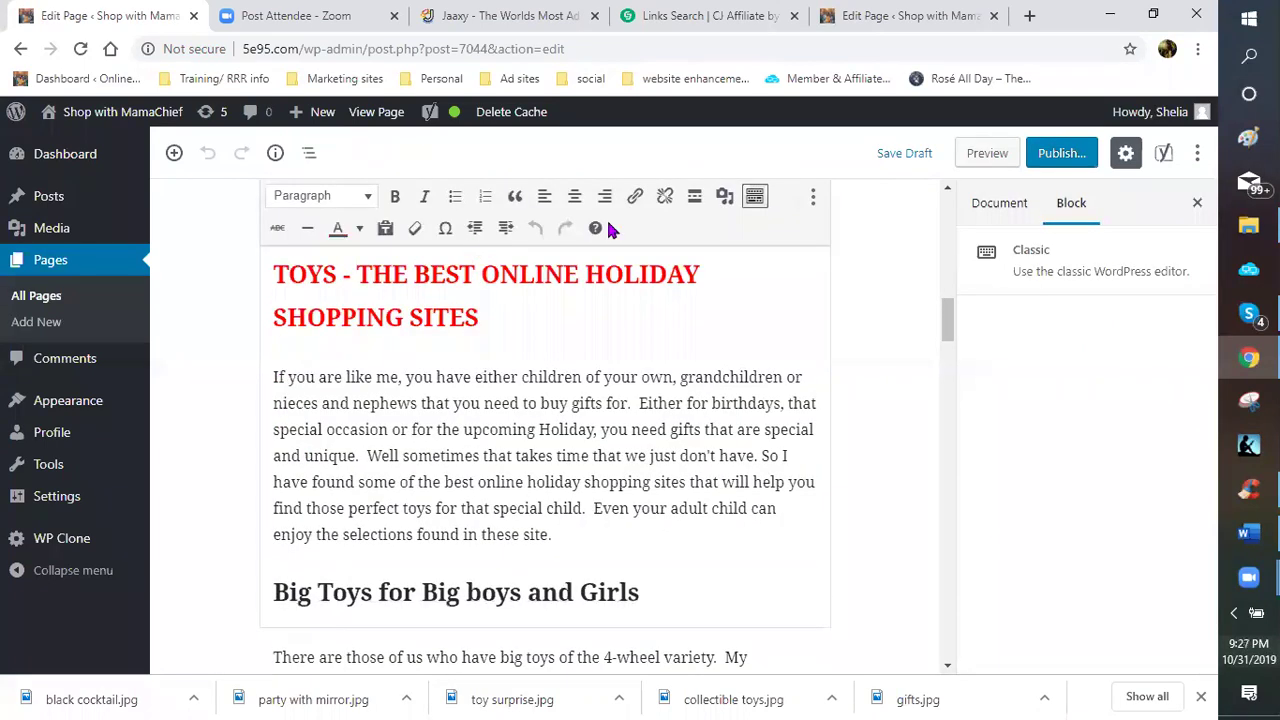
# - Insert the toy surprise photo of a girl opening a present into the Toys intro
pyautogui.click(724, 198)
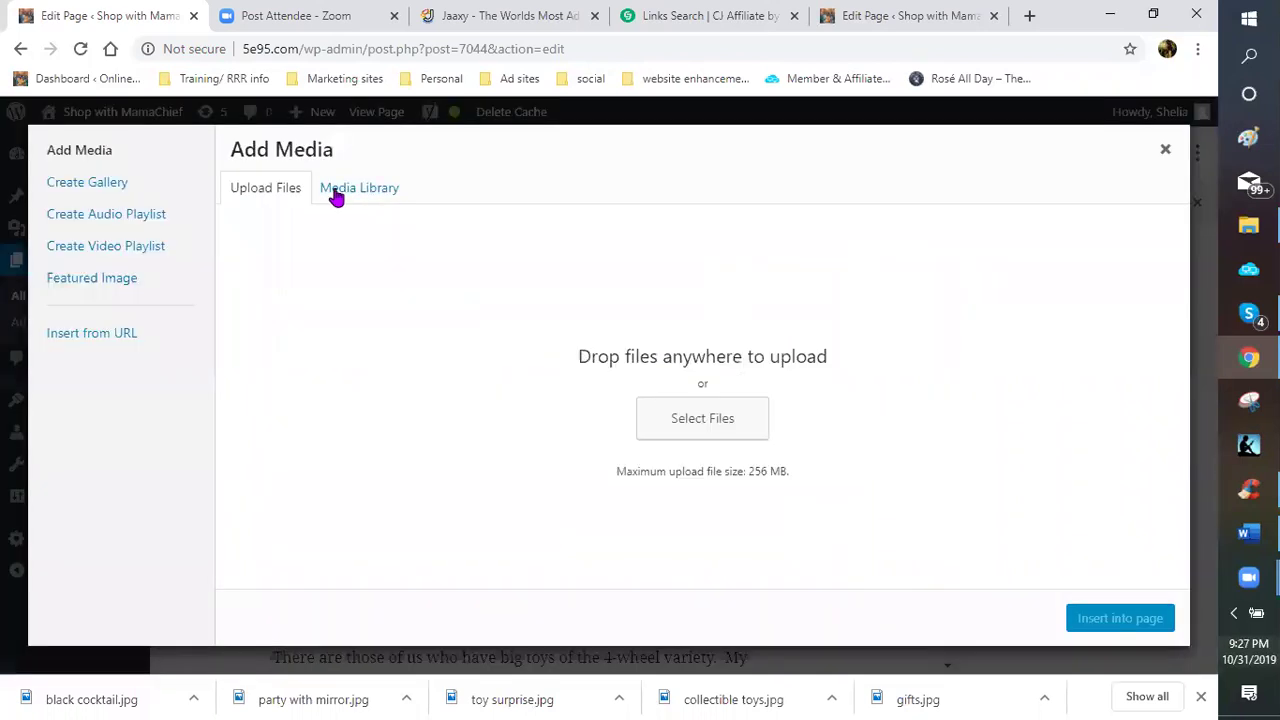
pyautogui.click(651, 436)
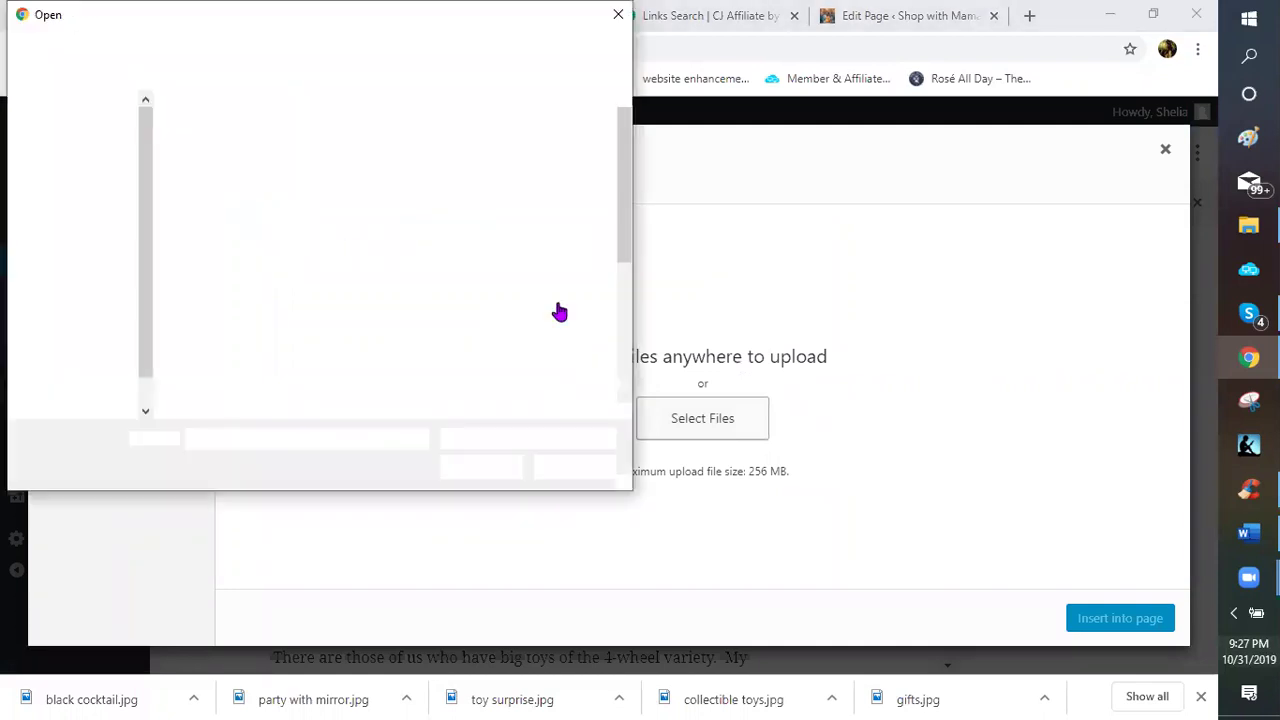
pyautogui.press('Escape')
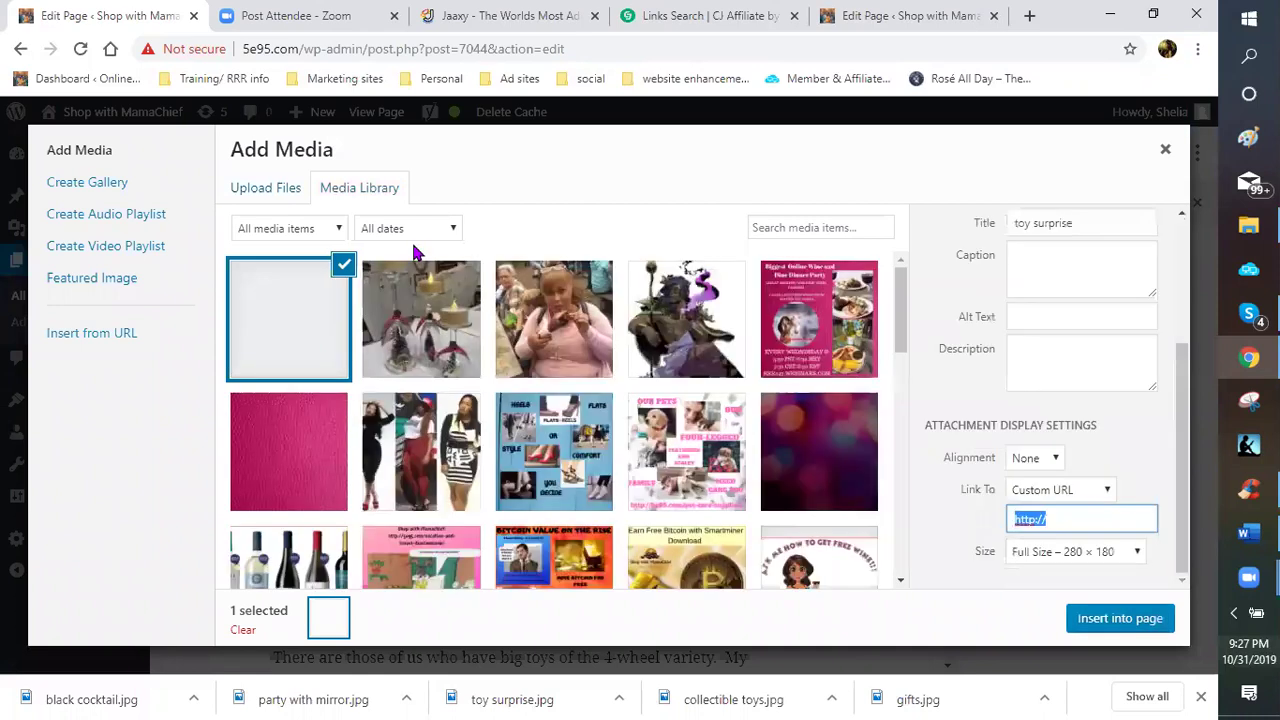
pyautogui.click(1115, 625)
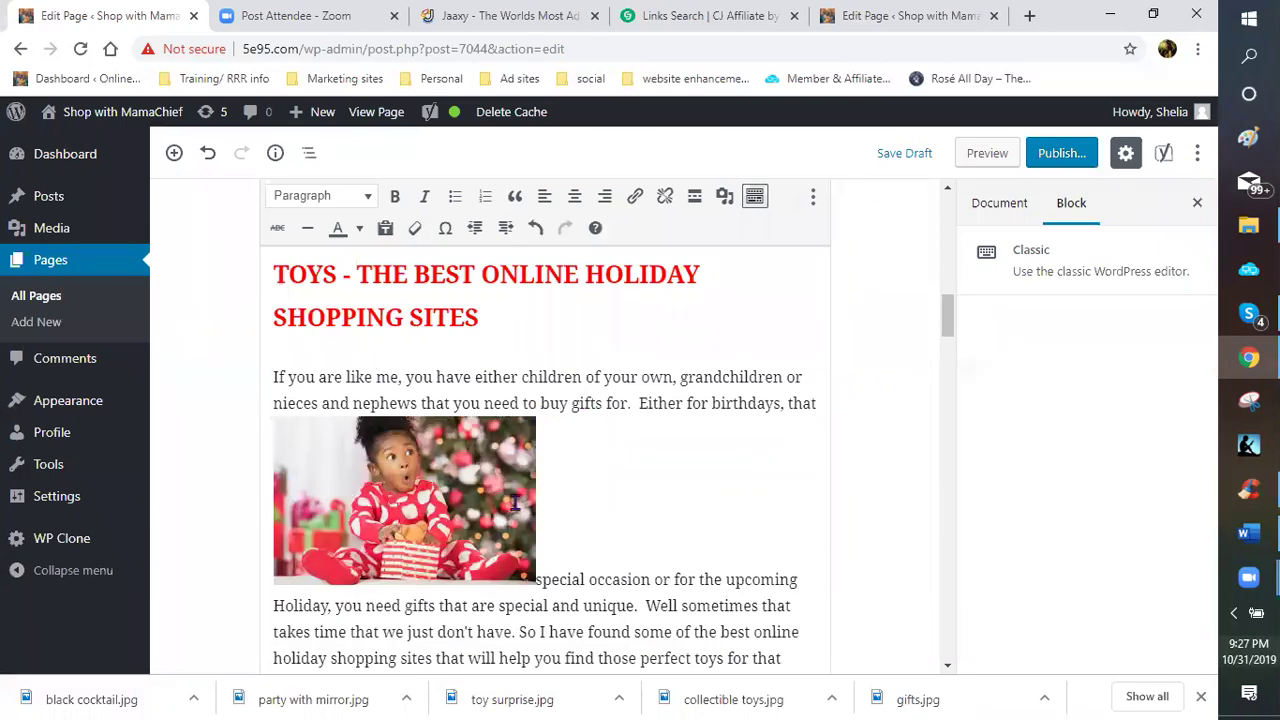
# - Left-align the child's photo and resize it to about 188 × 121 beside the intro
pyautogui.click(386, 432)
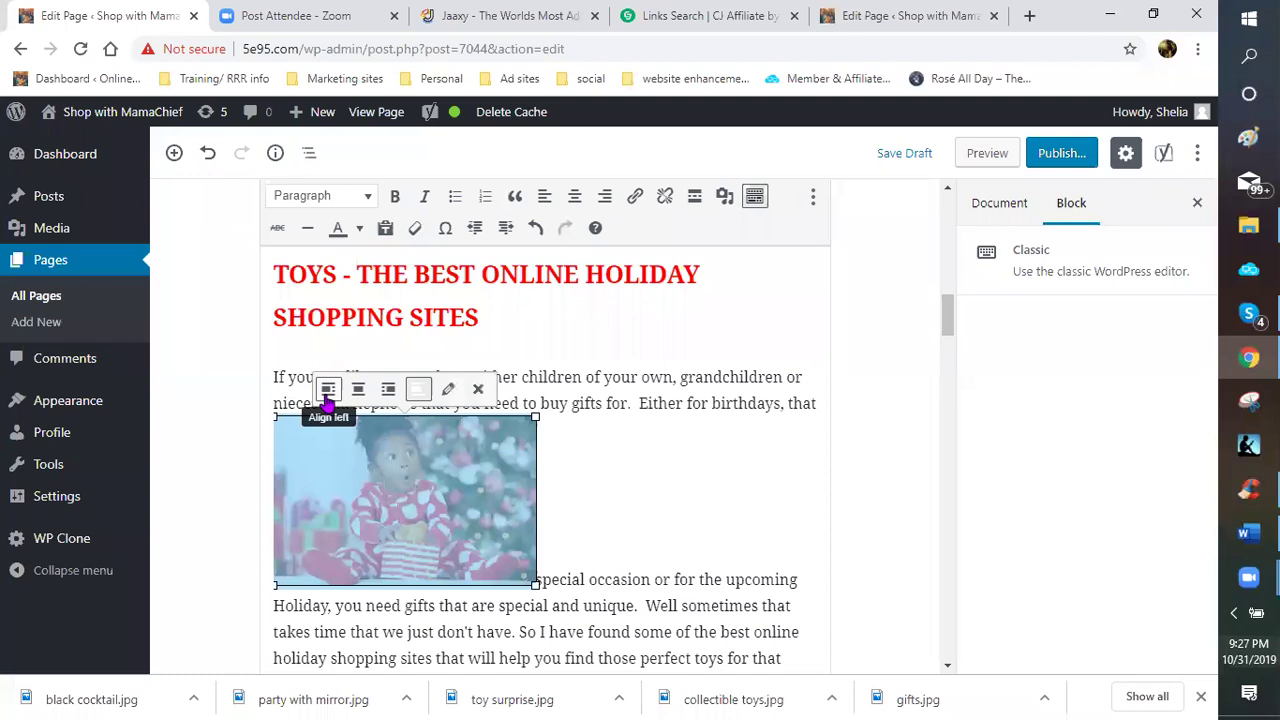
pyautogui.click(327, 396)
pyautogui.moveTo(530, 430); pyautogui.dragTo(456, 450)
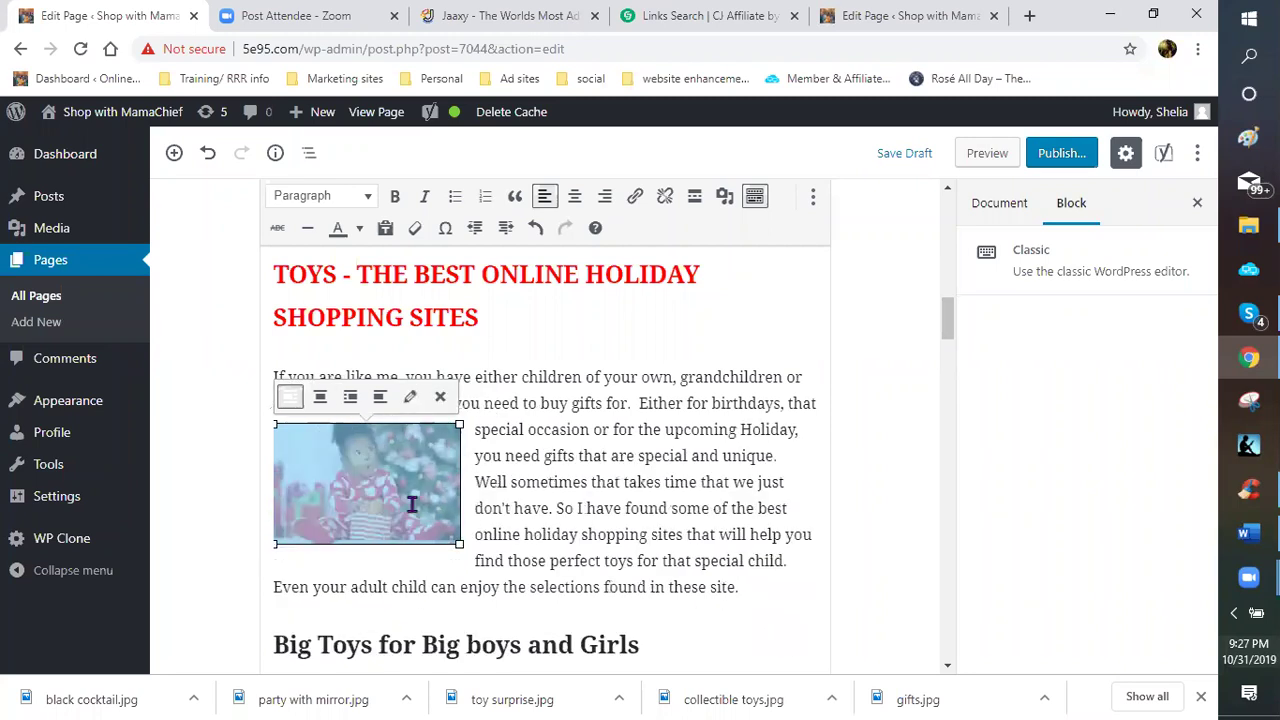
pyautogui.moveTo(458, 542); pyautogui.dragTo(430, 522)
pyautogui.click(786, 463)
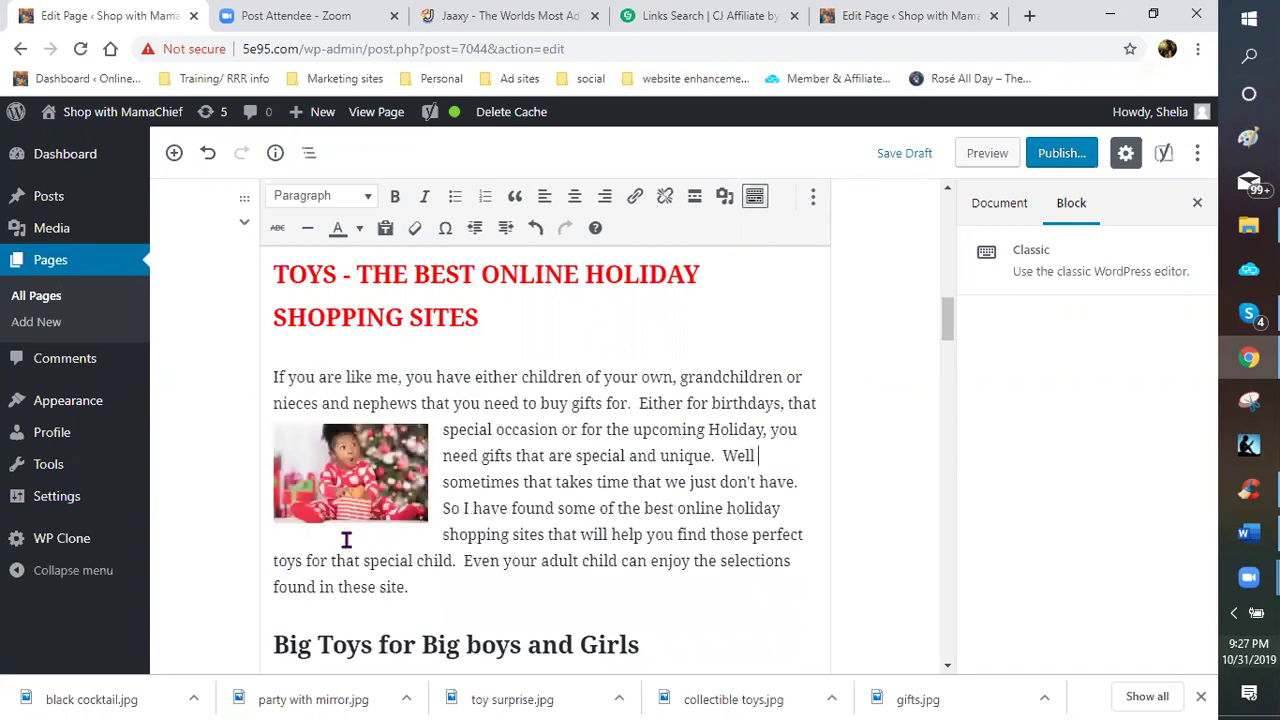
pyautogui.click(426, 528)
pyautogui.moveTo(426, 524); pyautogui.dragTo(444, 549)
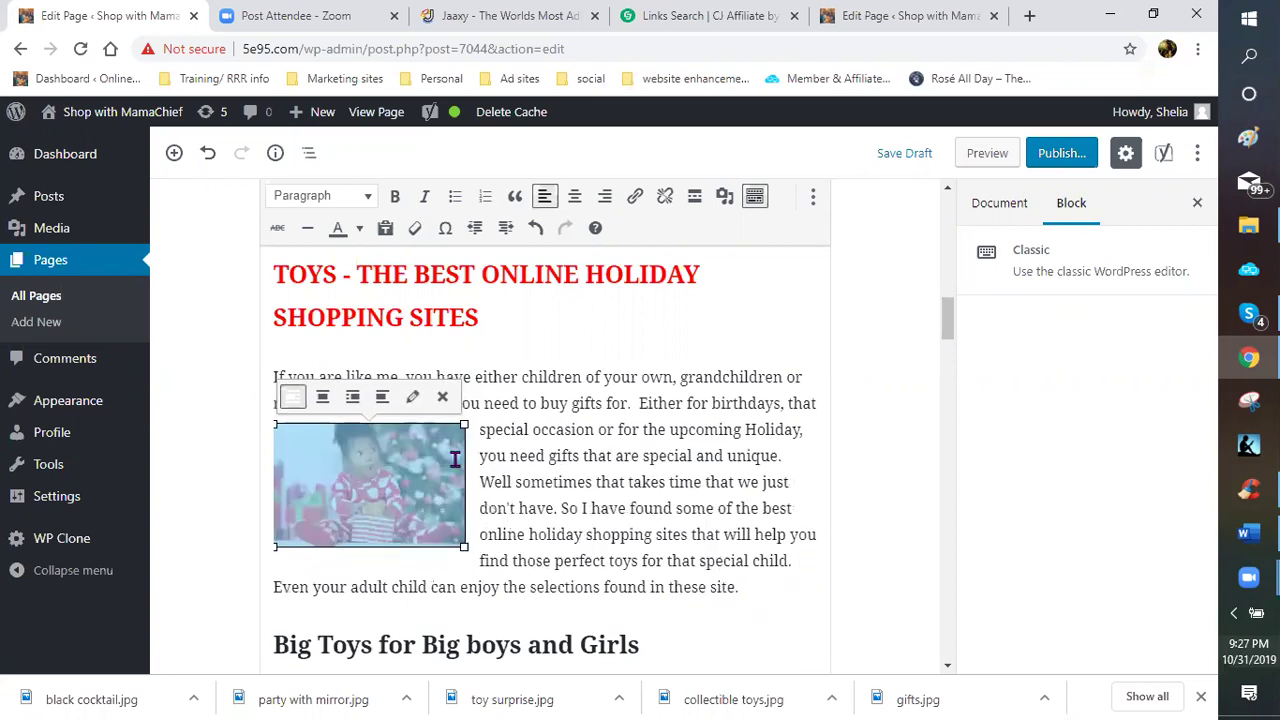
pyautogui.click(548, 336)
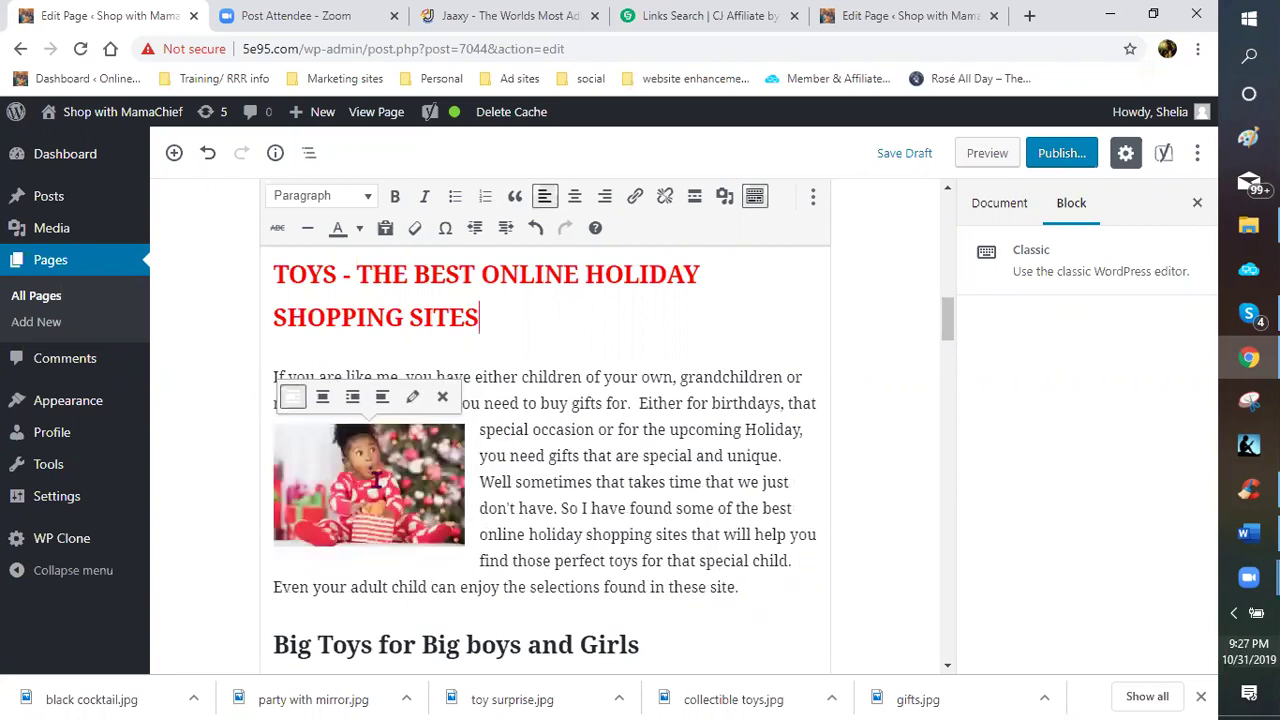
# - Right-align the photo so the Toys text wraps on its left, and enlarge it slightly
pyautogui.click(374, 448)
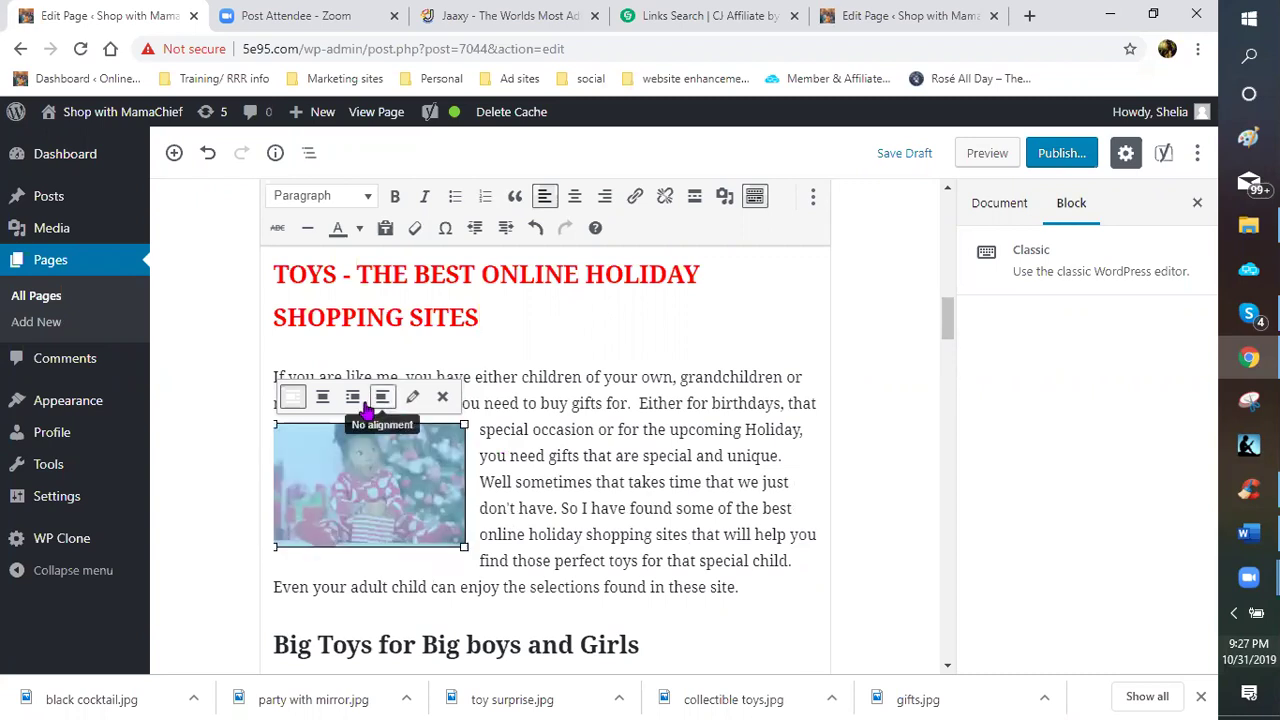
pyautogui.click(354, 399)
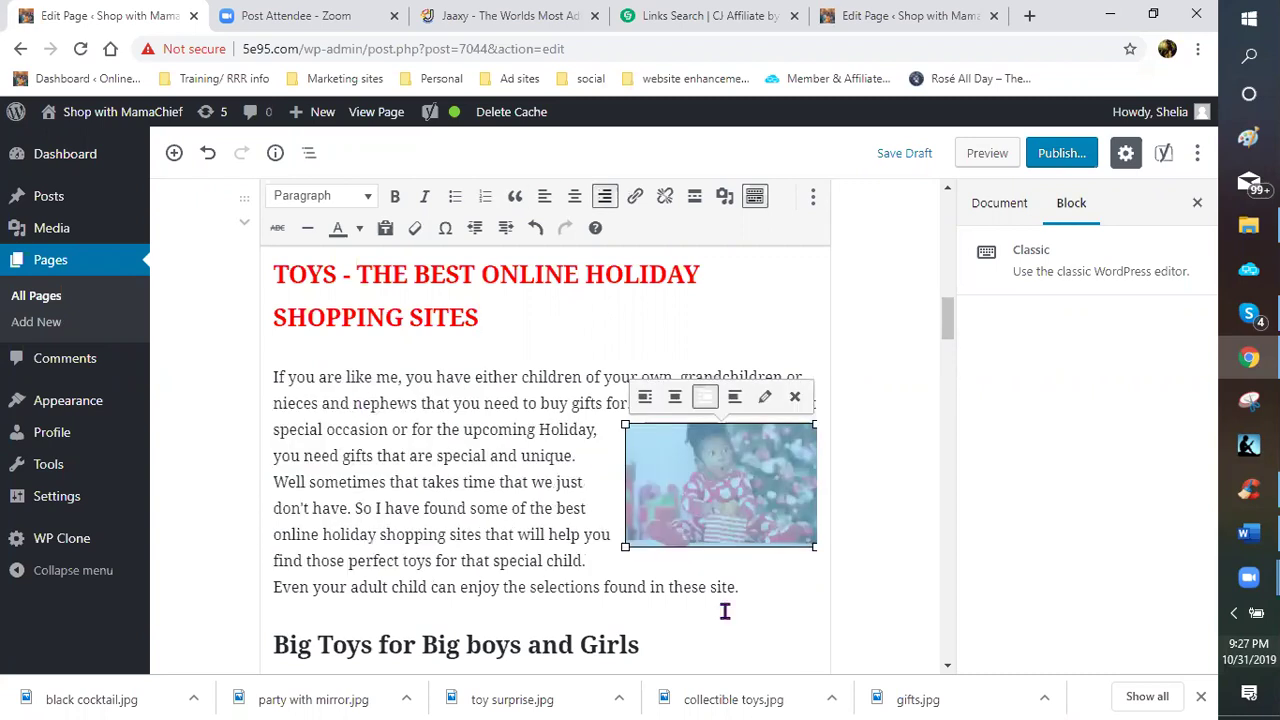
pyautogui.click(675, 397)
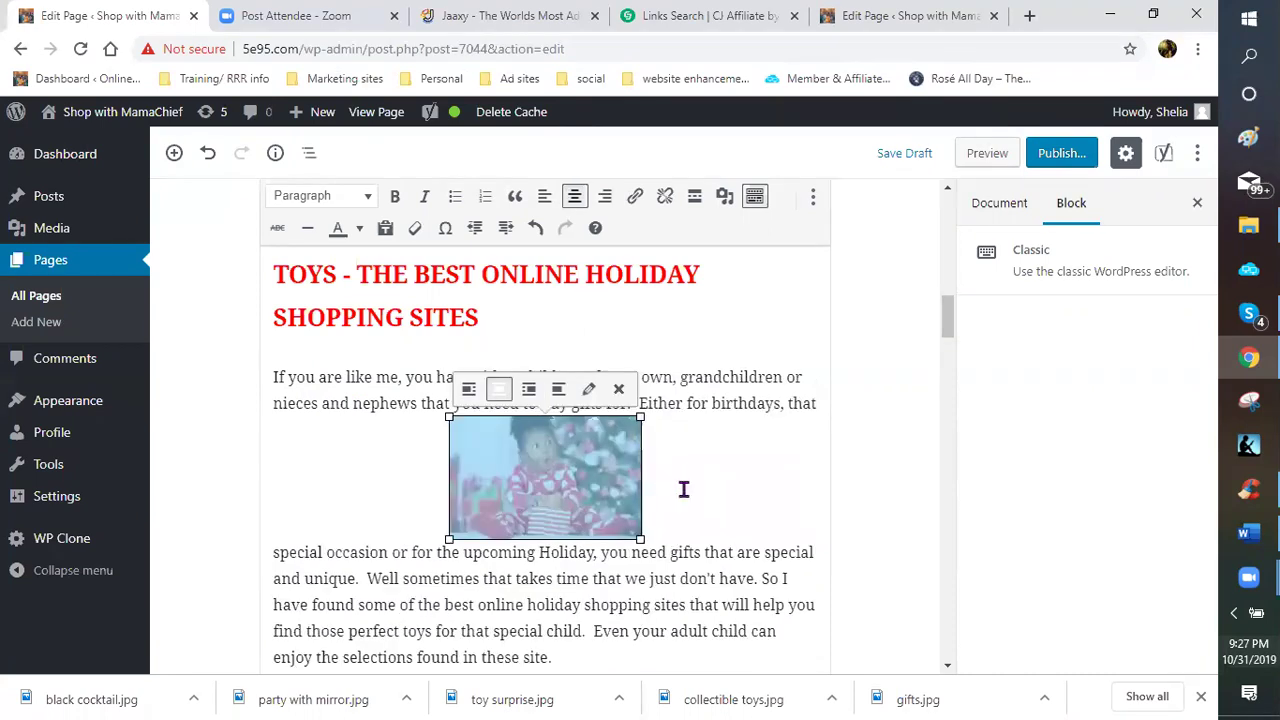
pyautogui.click(669, 493)
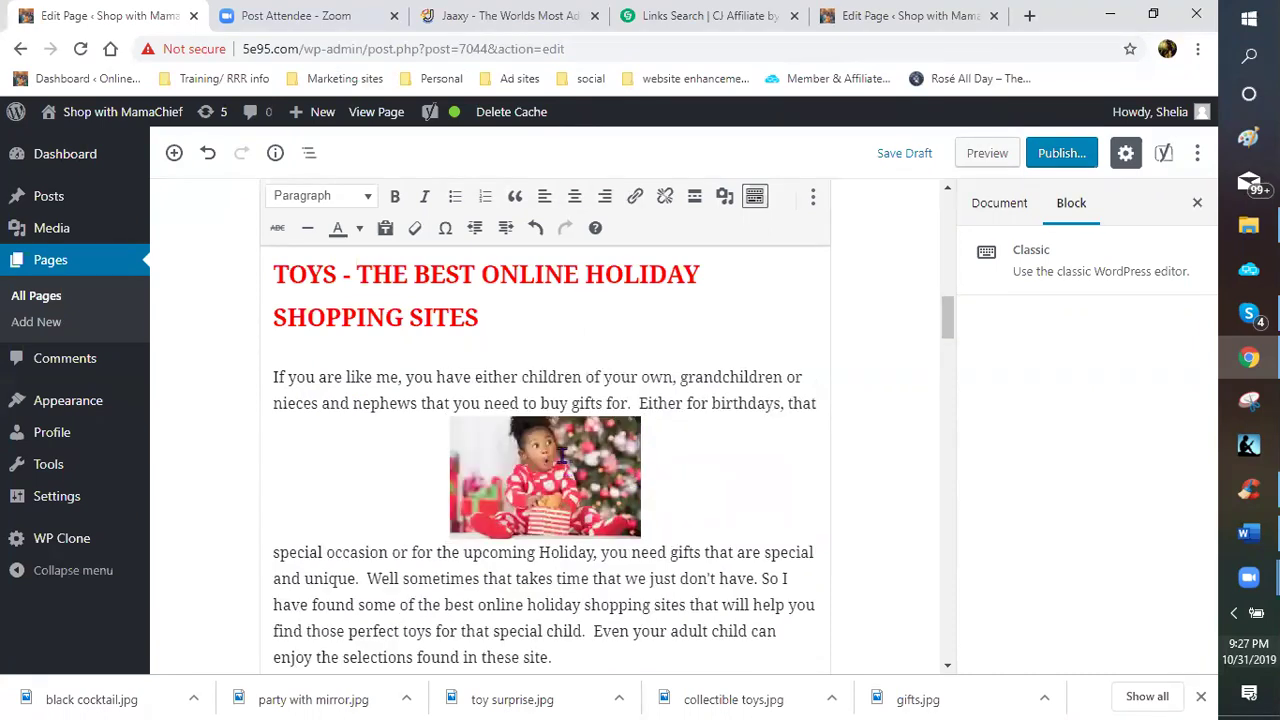
pyautogui.click(561, 458)
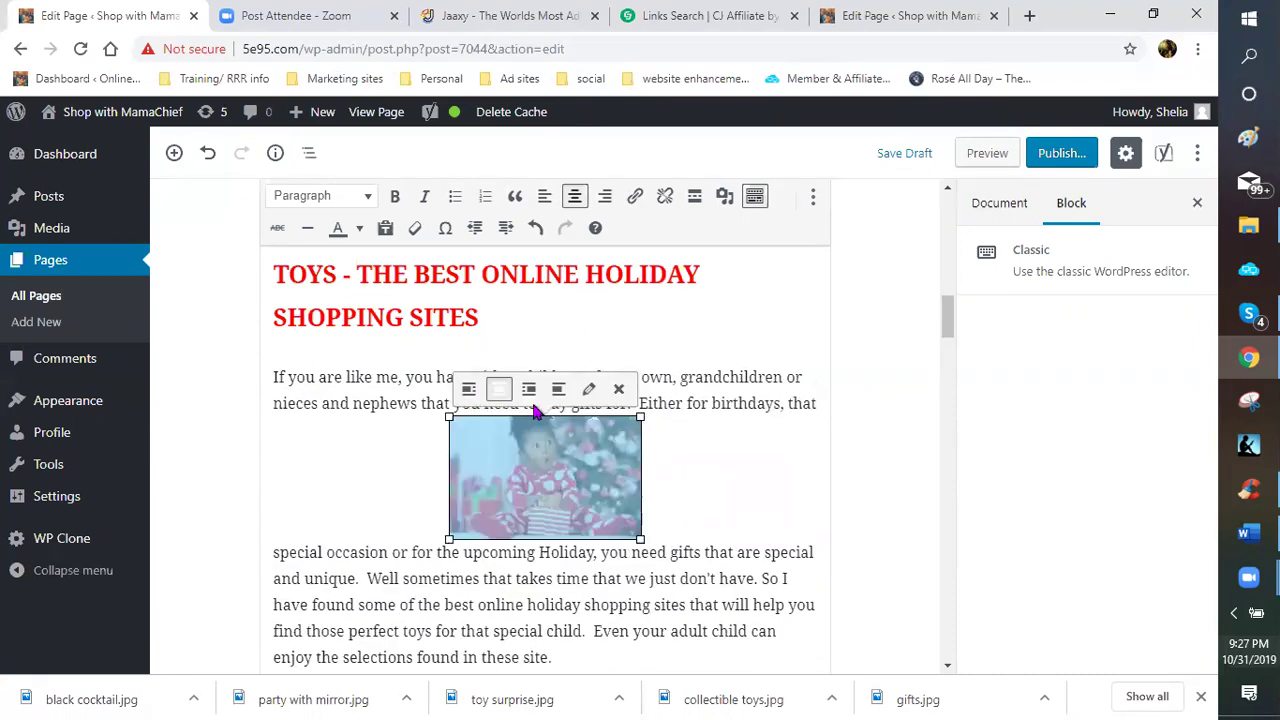
pyautogui.click(528, 390)
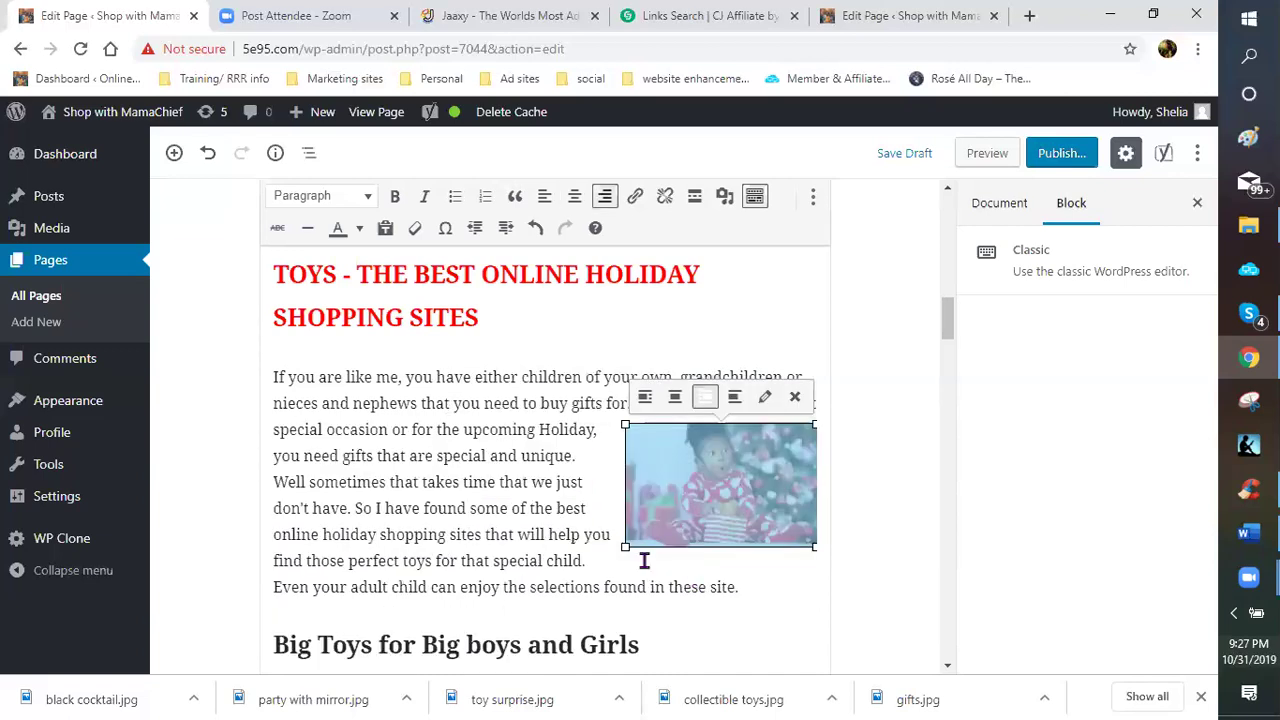
pyautogui.click(627, 540)
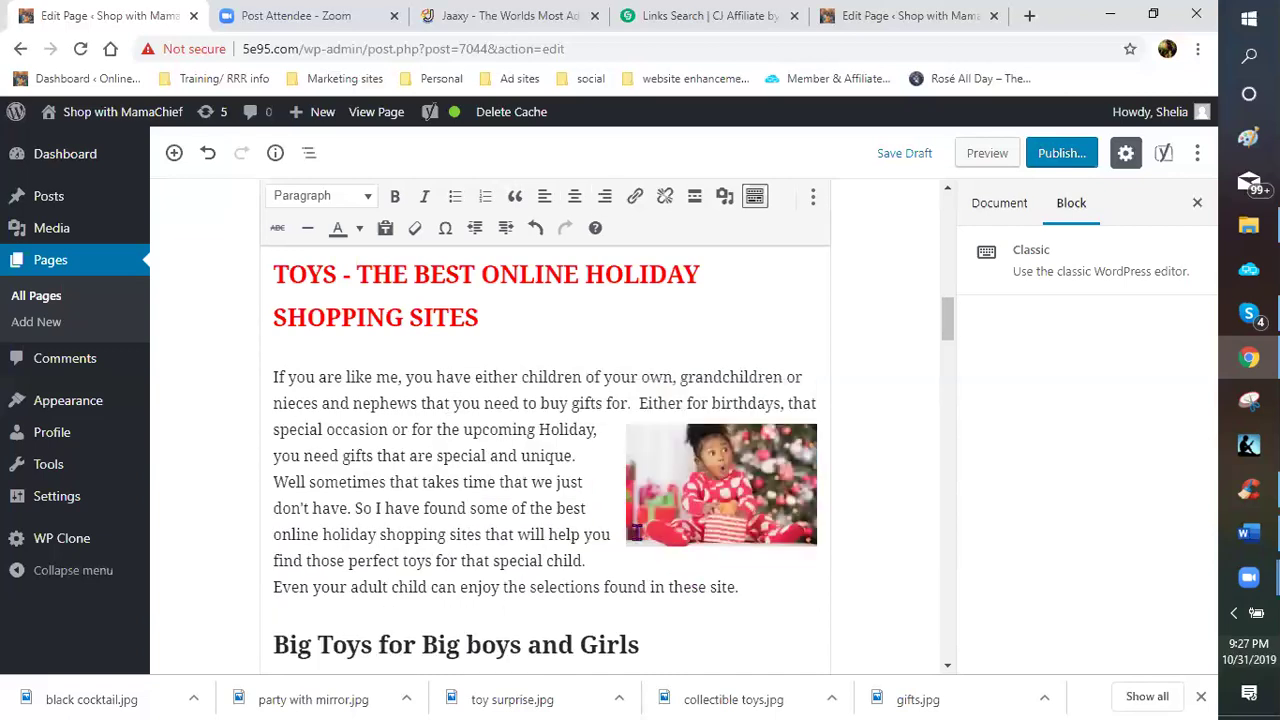
pyautogui.moveTo(624, 547); pyautogui.dragTo(614, 554)
pyautogui.click(773, 559)
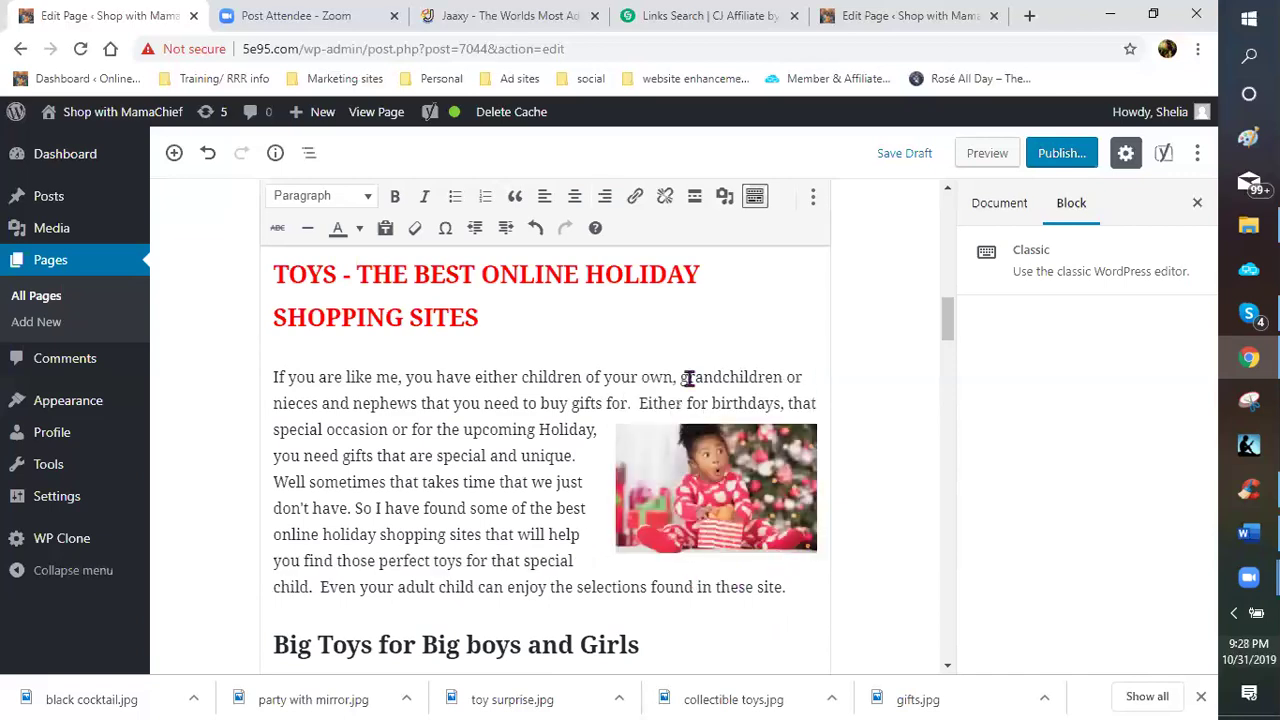
pyautogui.scroll(1, 502, 413)
pyautogui.scroll(-1, 484, 370)
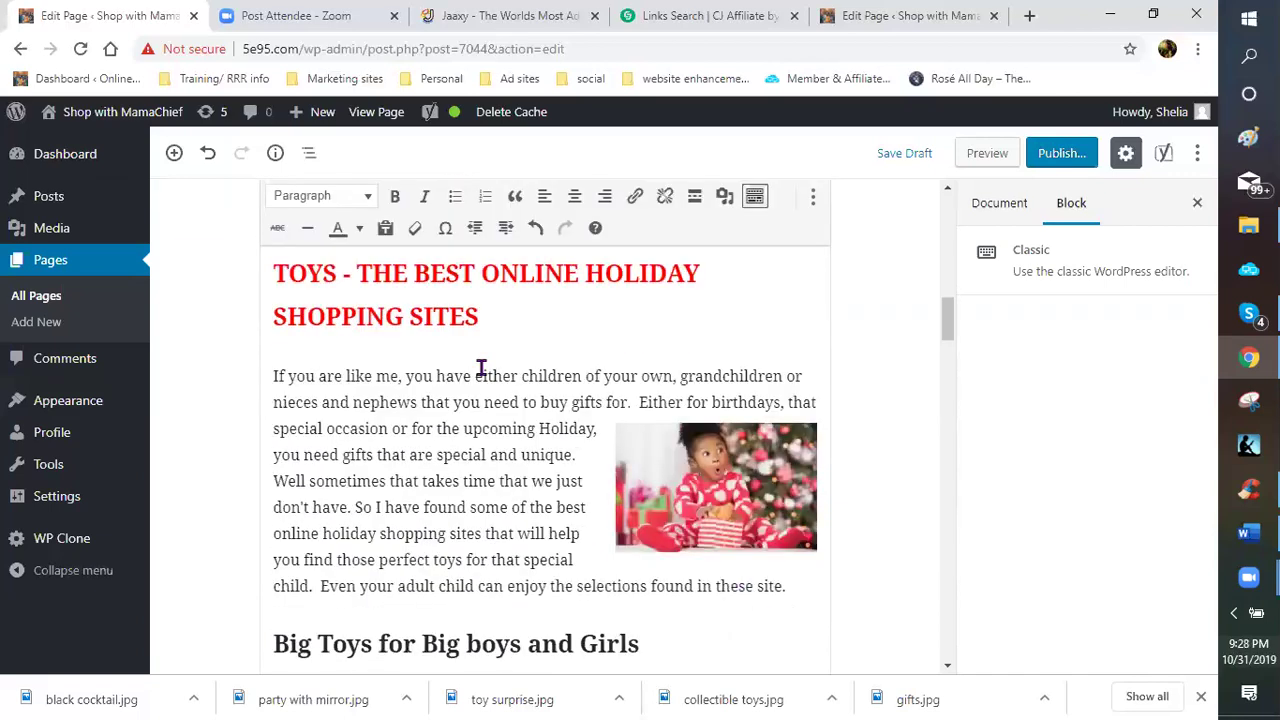
pyautogui.scroll(-3, 557, 440)
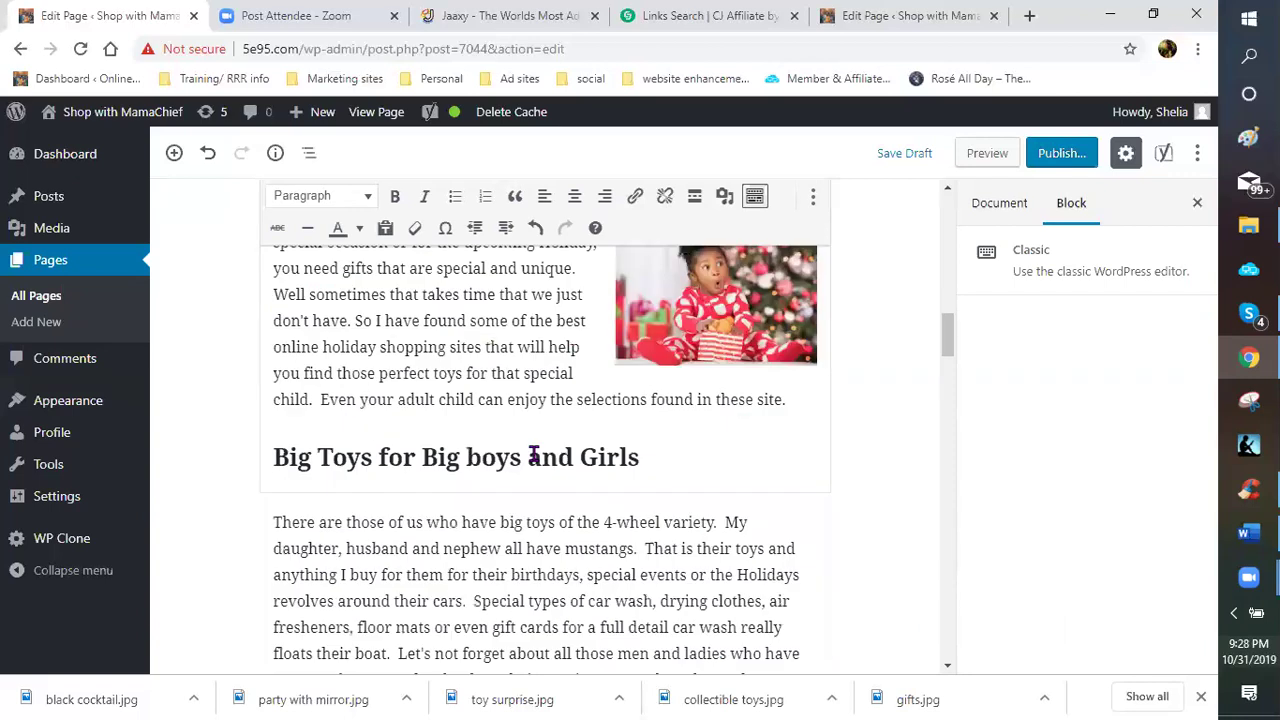
pyautogui.click(445, 484)
pyautogui.click(349, 432)
pyautogui.click(275, 458)
pyautogui.click(803, 403)
pyautogui.click(312, 428)
pyautogui.scroll(-1, 672, 392)
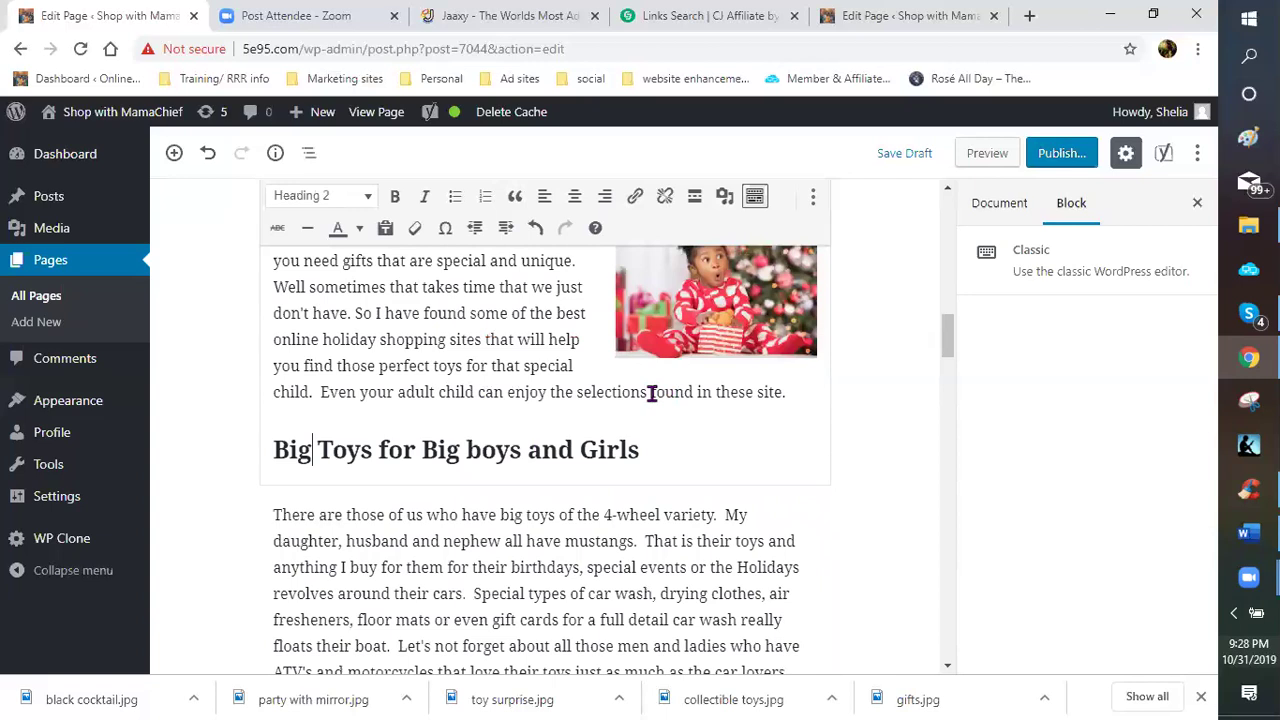
pyautogui.scroll(-1, 645, 398)
pyautogui.scroll(3, 545, 380)
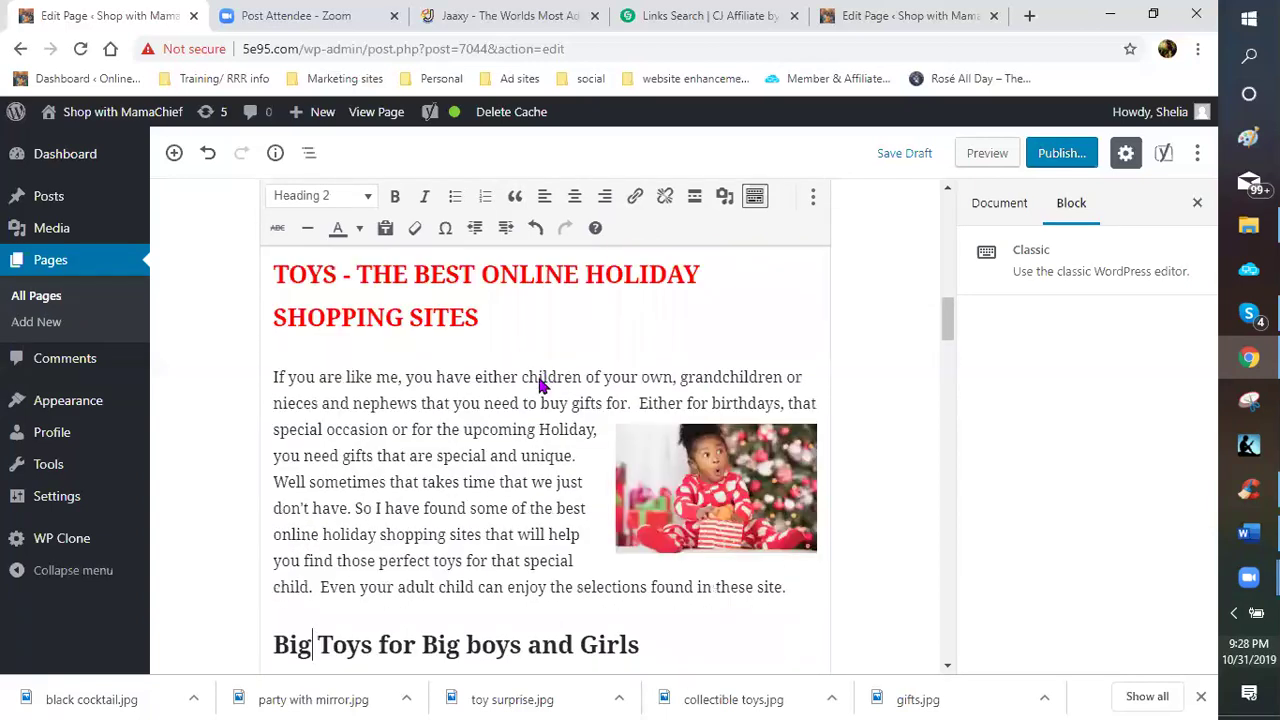
pyautogui.scroll(1, 540, 385)
pyautogui.scroll(-3, 500, 400)
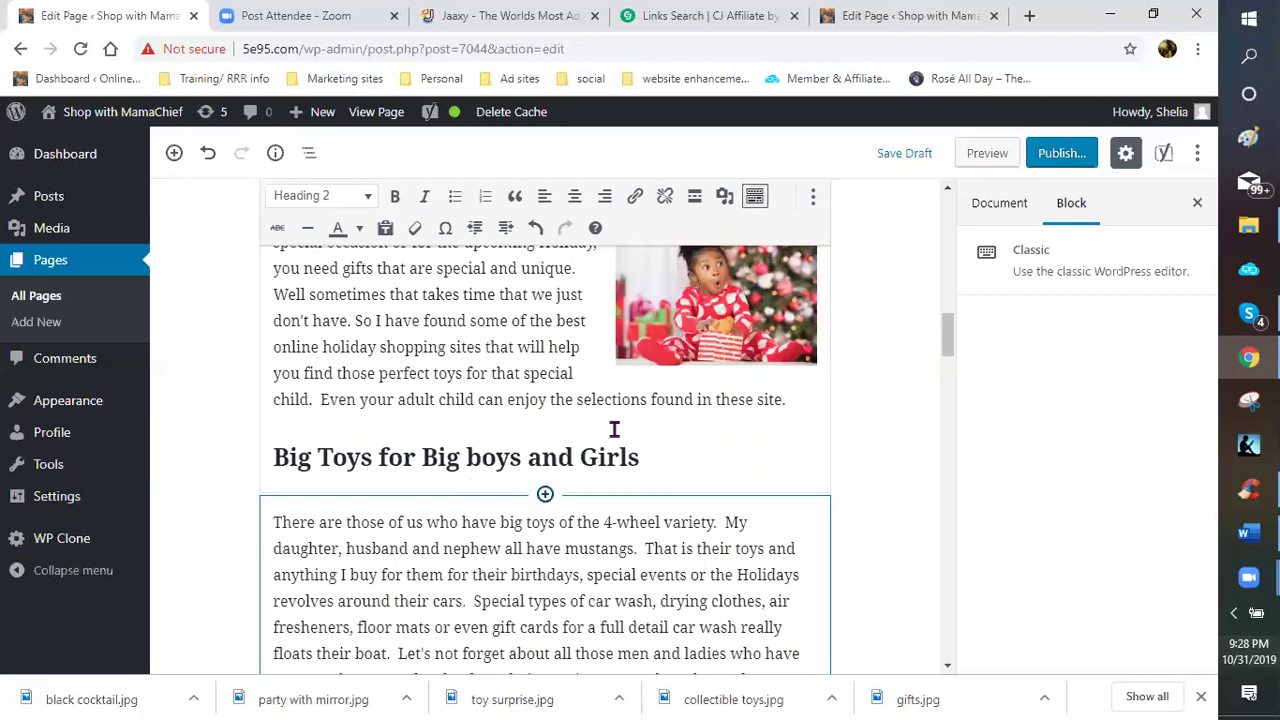
pyautogui.scroll(-2, 540, 420)
pyautogui.scroll(1, 645, 420)
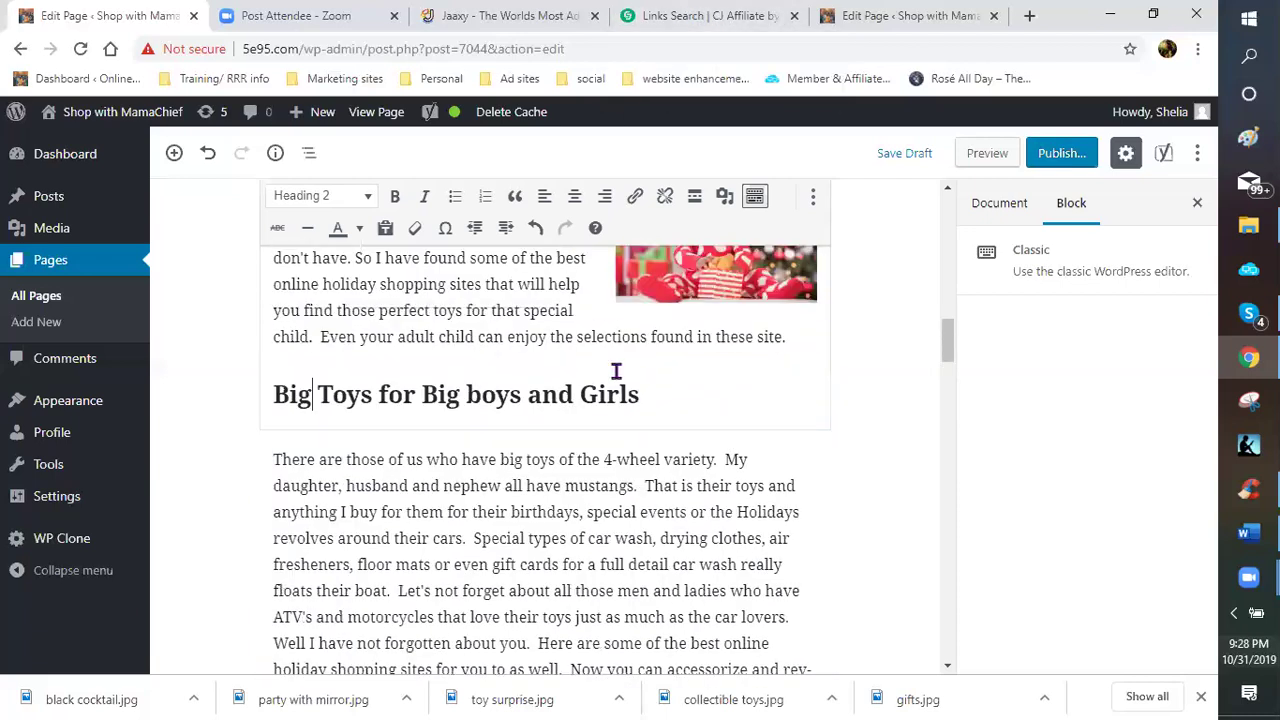
pyautogui.scroll(-2, 558, 428)
pyautogui.scroll(3, 623, 271)
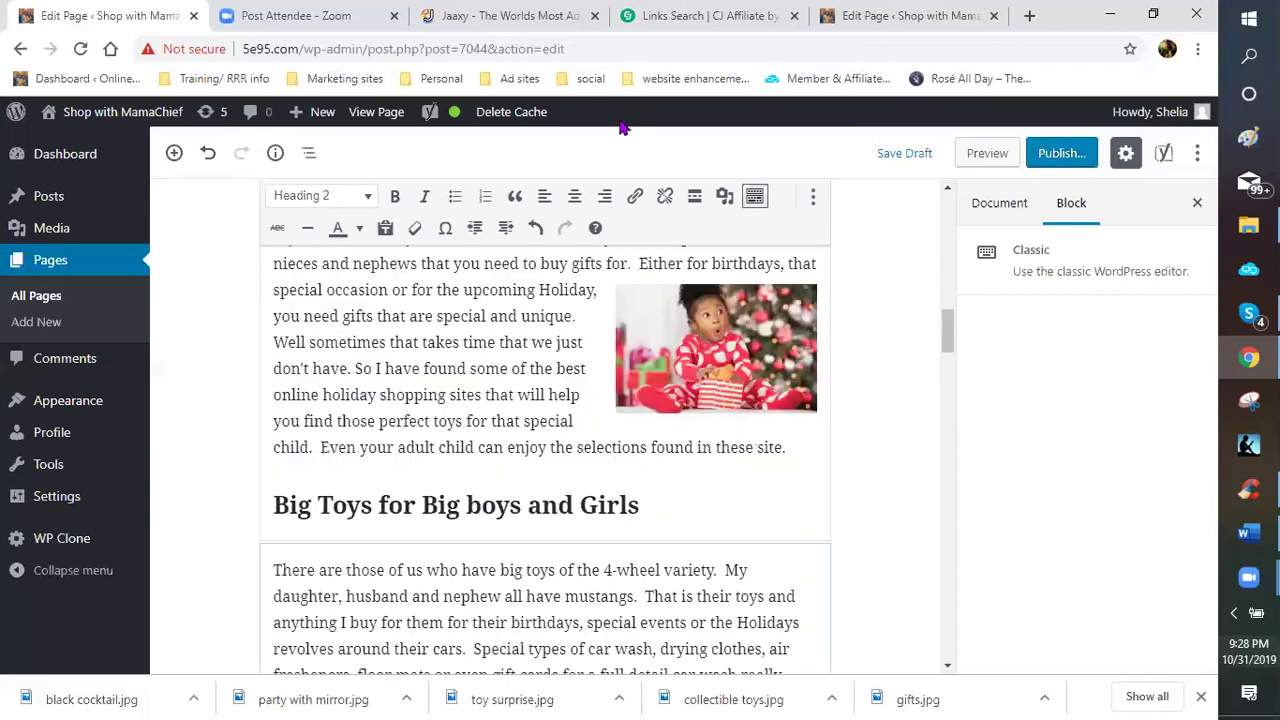
pyautogui.scroll(1, 620, 130)
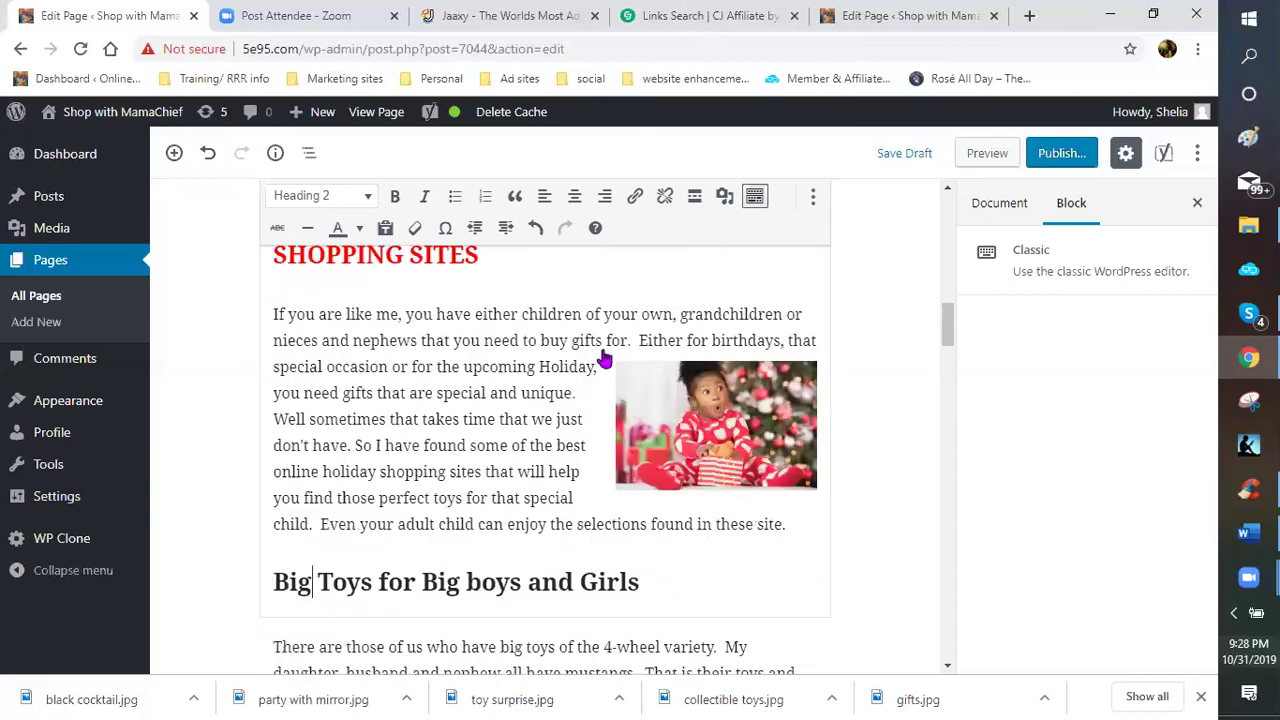
pyautogui.hotkey('ctrl', '4')
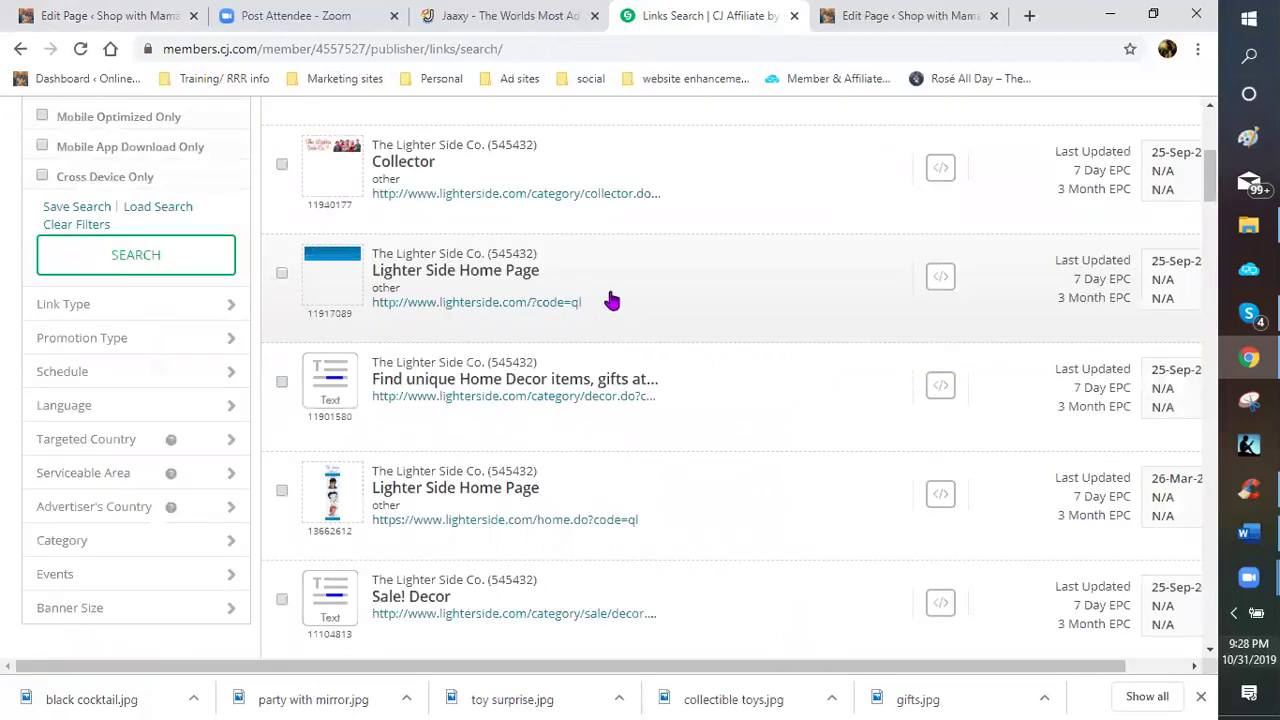
# - Replace the 'toys' keyword with 'automotive' and run the links search
pyautogui.scroll(4, 586, 311)
pyautogui.scroll(-1, 57, 257)
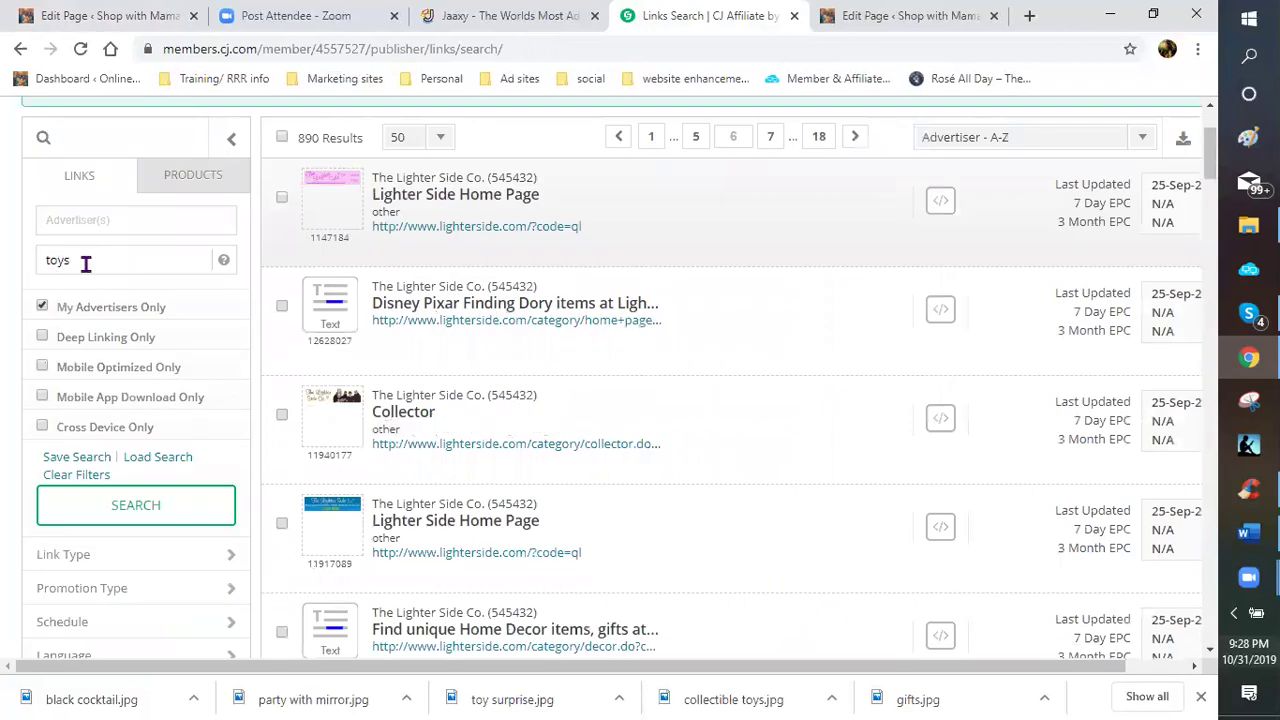
pyautogui.doubleClick(78, 267)
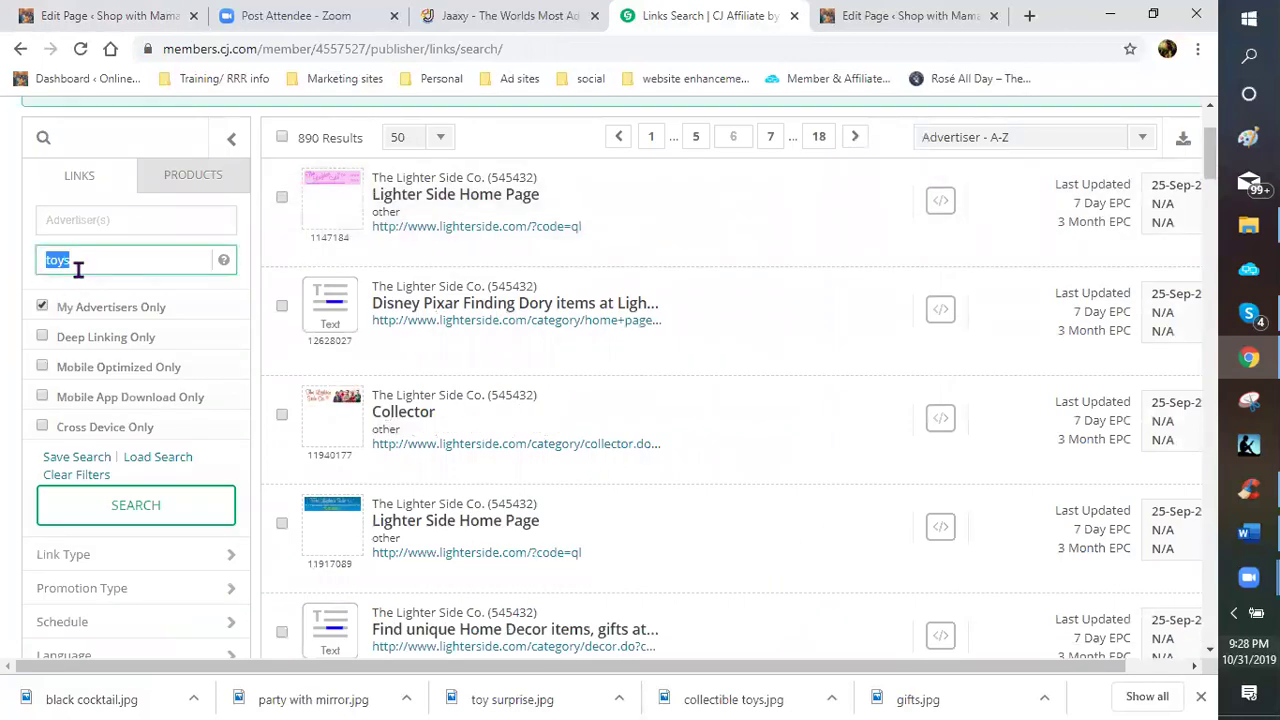
pyautogui.write('automo')
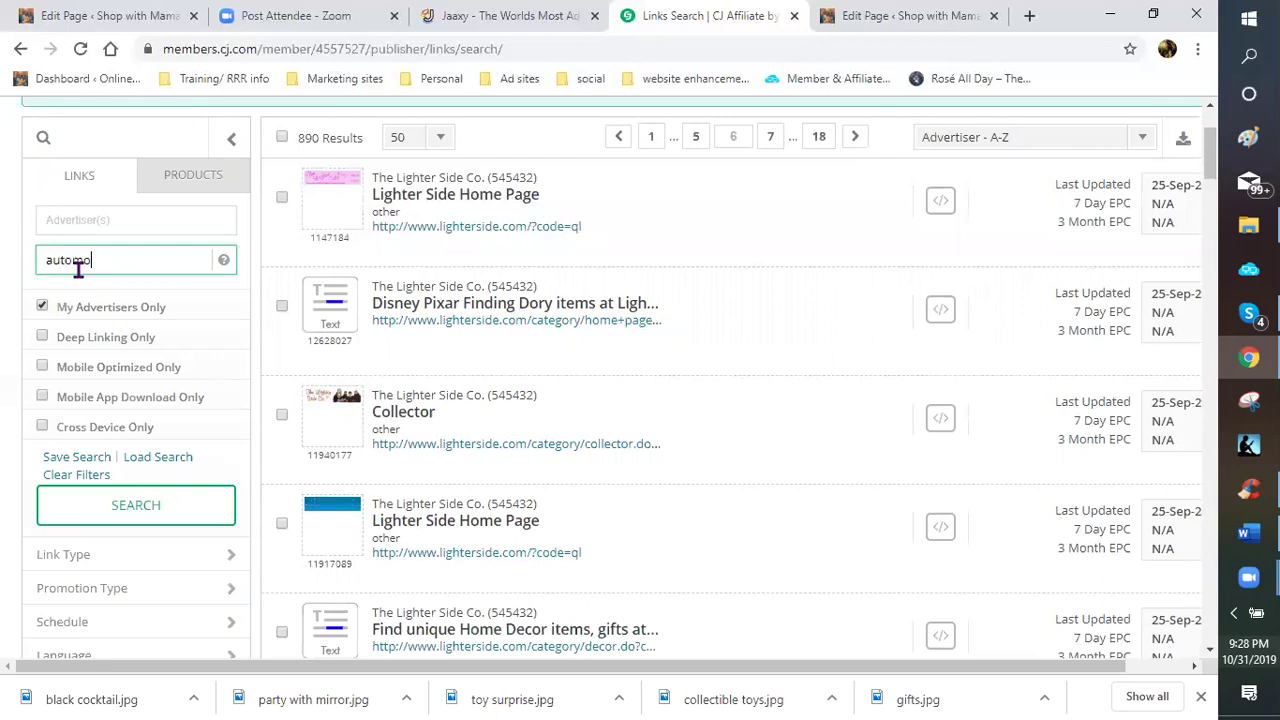
pyautogui.write('tive')
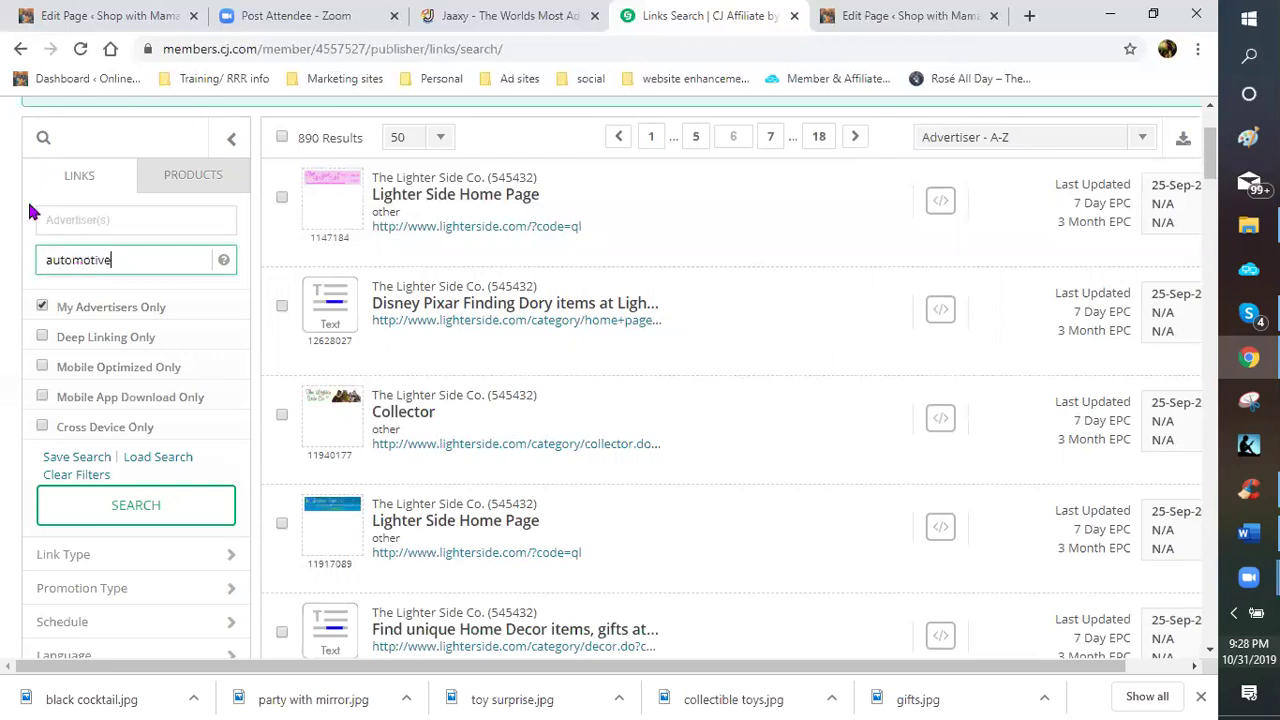
pyautogui.press('Return')
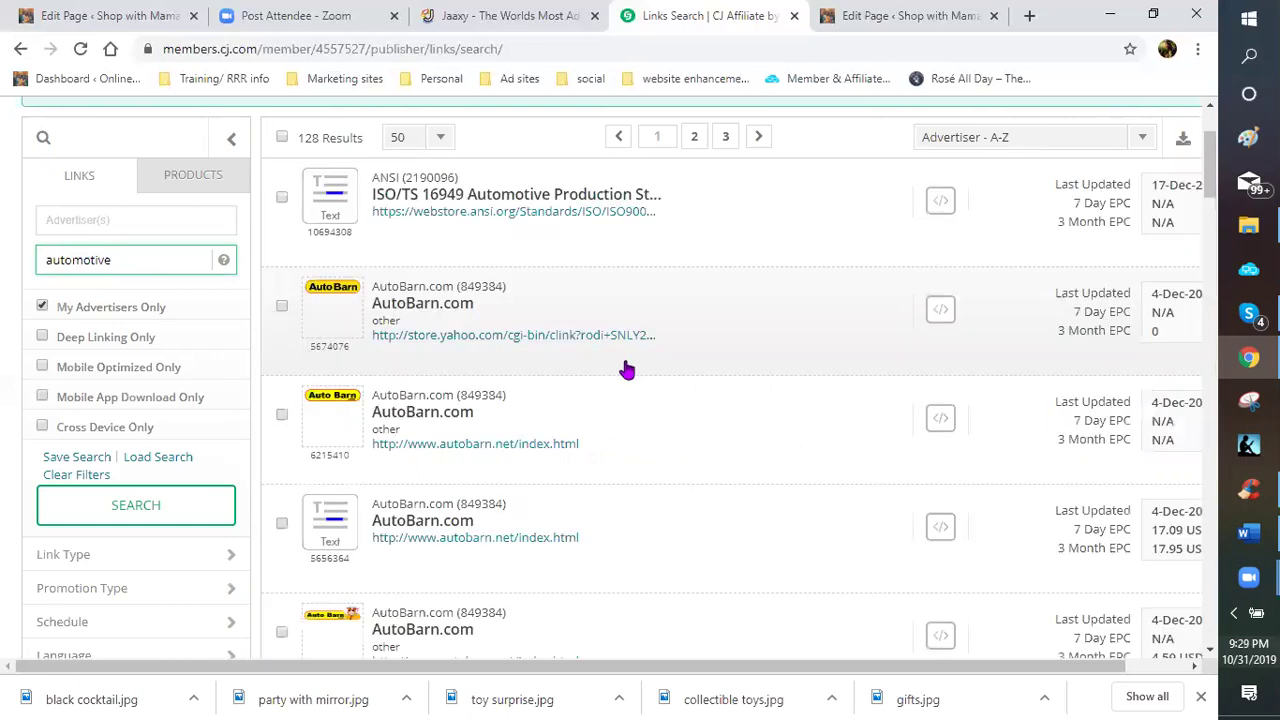
# - Scroll the automotive results past the Haynes links to the PartsGeek Generic GIF Banner 468x60
pyautogui.scroll(-2, 624, 368)
pyautogui.scroll(-1, 622, 368)
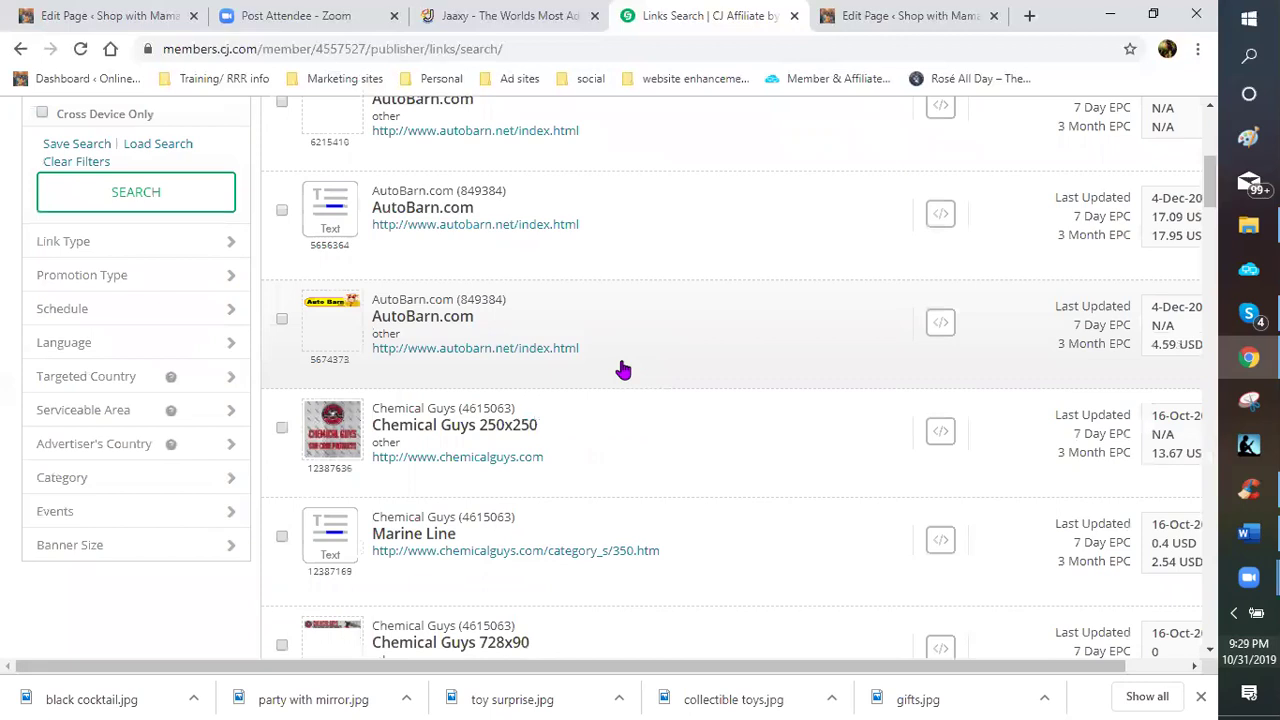
pyautogui.scroll(-1, 360, 312)
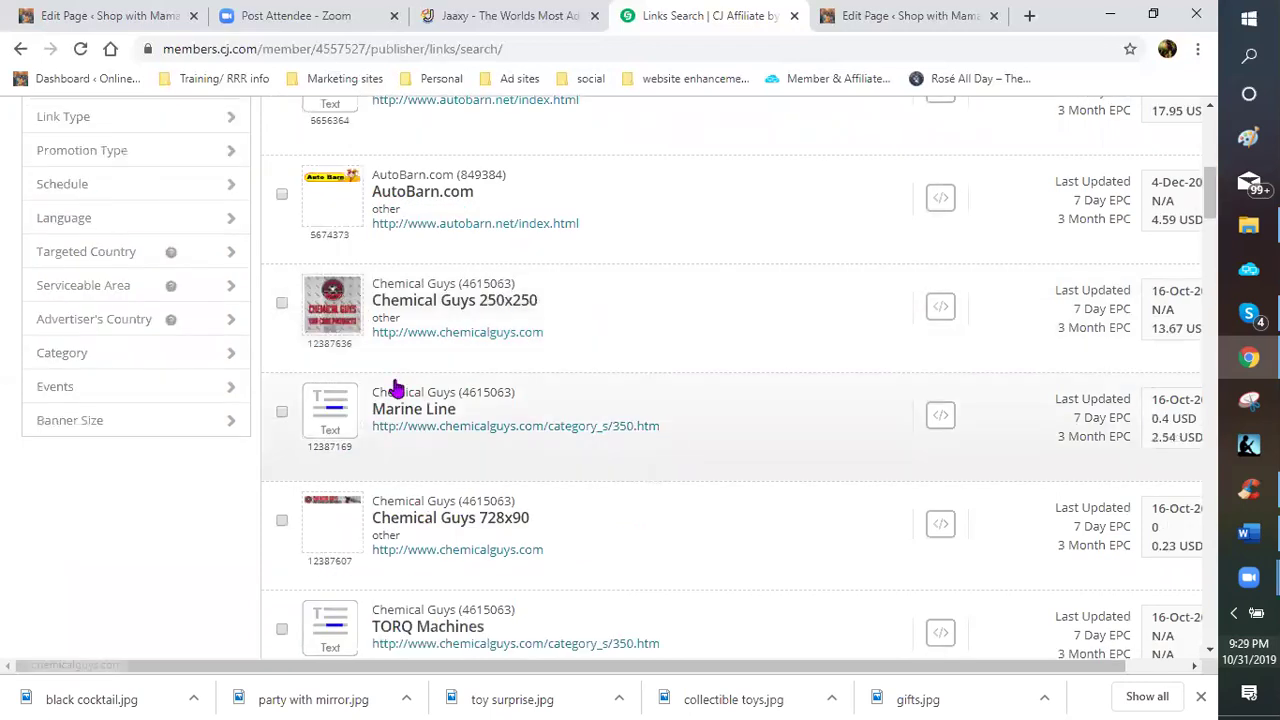
pyautogui.scroll(-1, 345, 395)
pyautogui.moveTo(345, 395)
pyautogui.scroll(-1, 600, 410)
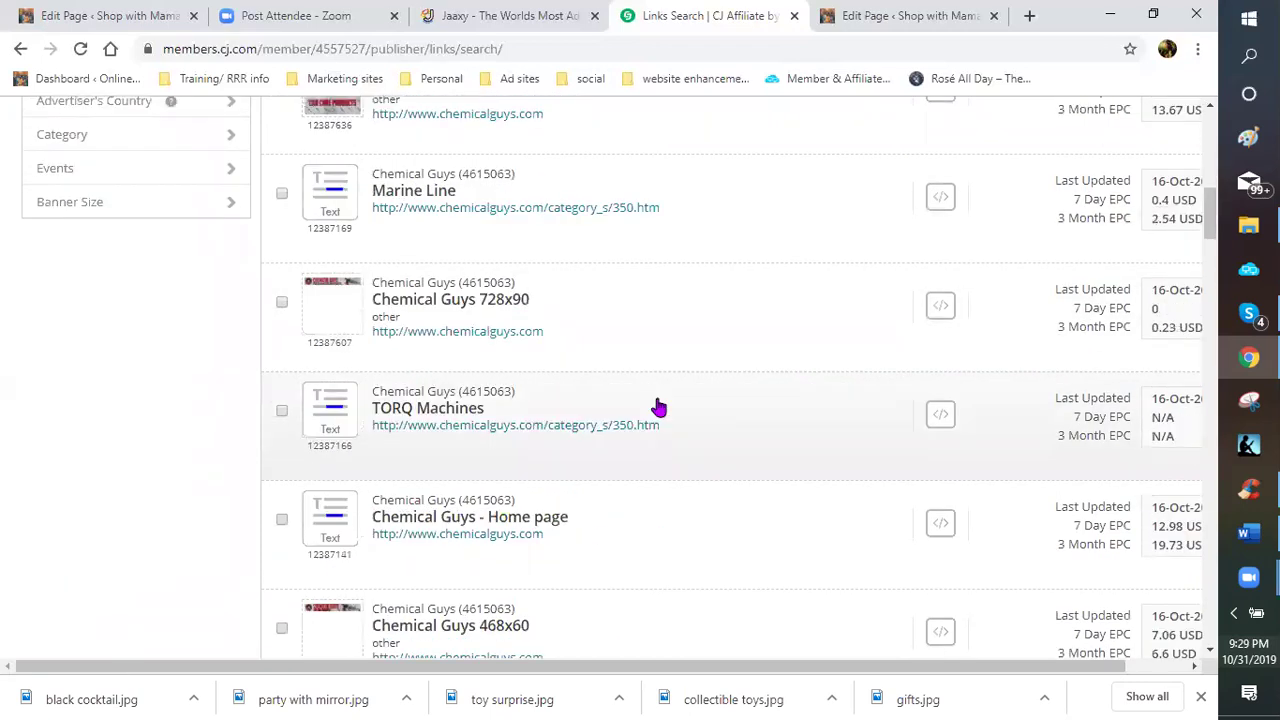
pyautogui.scroll(-2, 404, 447)
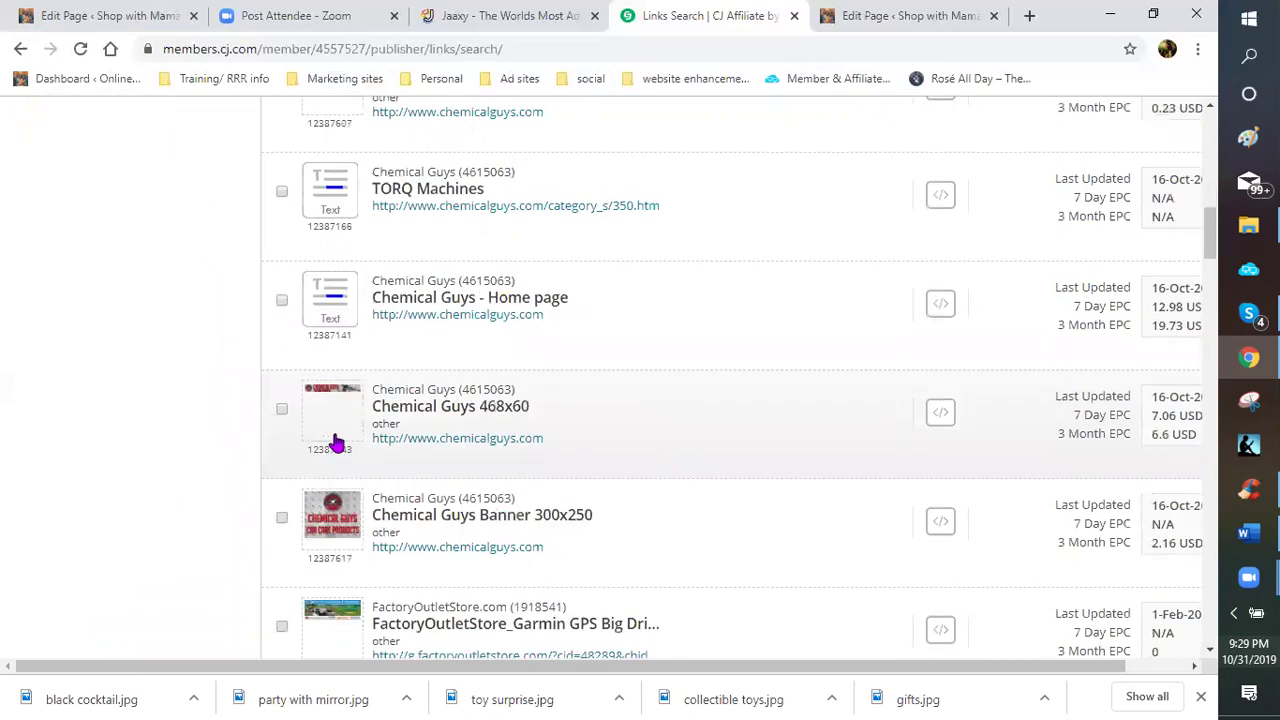
pyautogui.scroll(-2, 337, 443)
pyautogui.moveTo(337, 443)
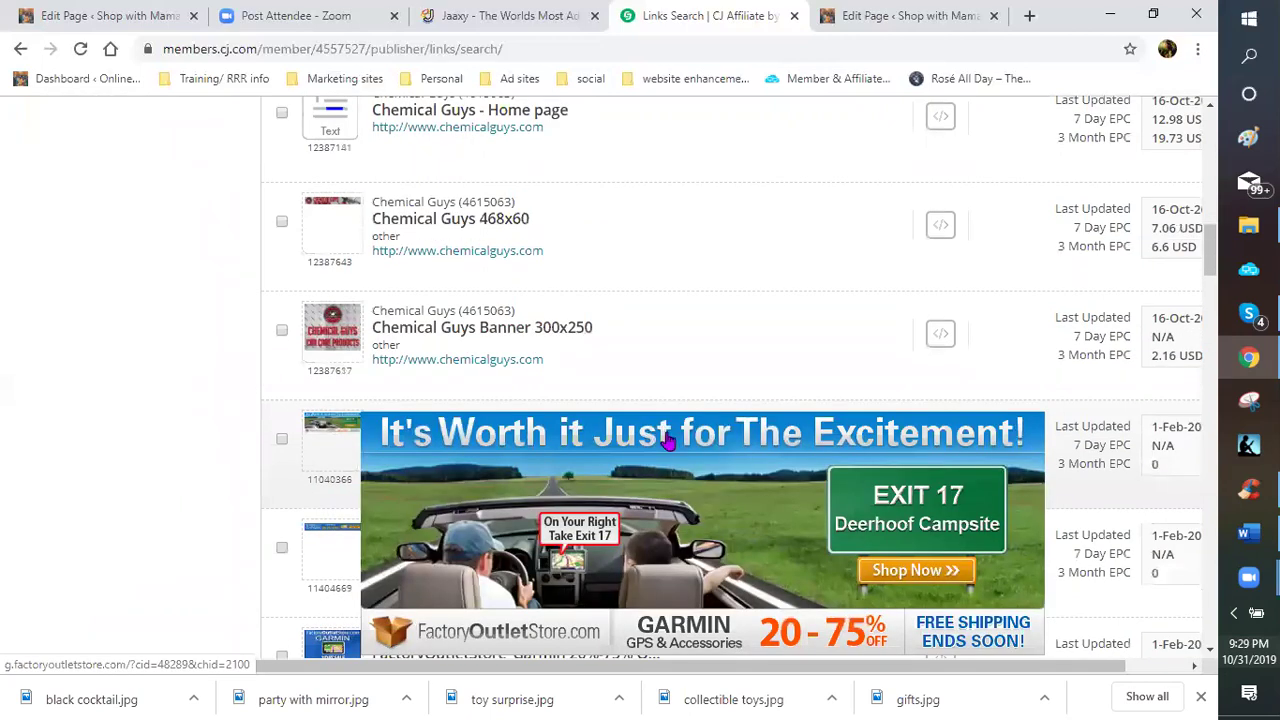
pyautogui.scroll(-1, 397, 447)
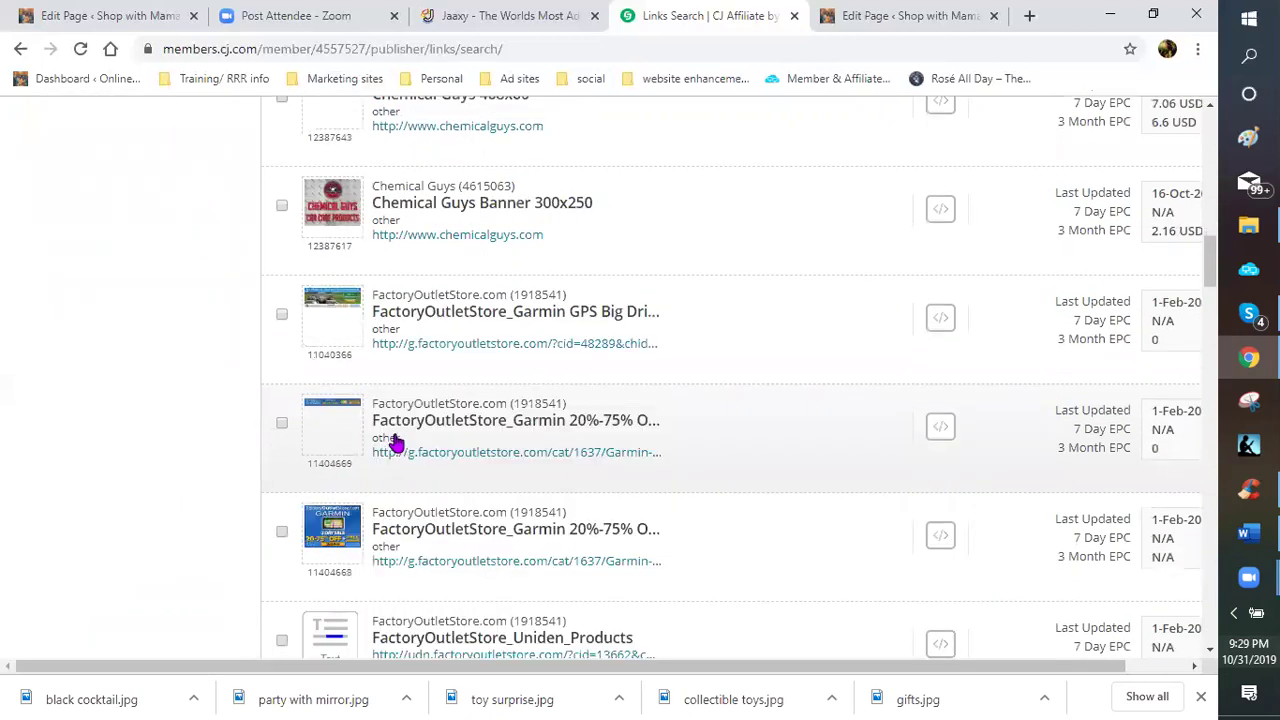
pyautogui.scroll(-2, 397, 443)
pyautogui.scroll(-3, 397, 441)
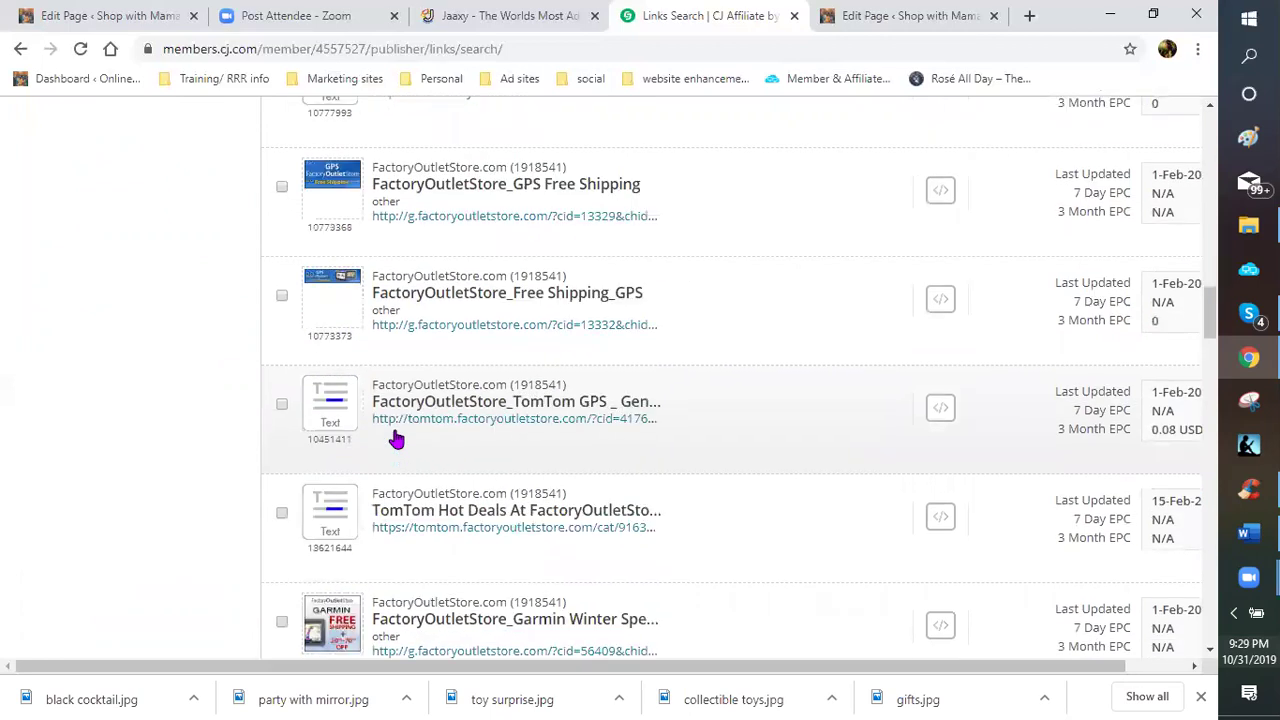
pyautogui.scroll(-3, 394, 406)
pyautogui.scroll(-1, 383, 336)
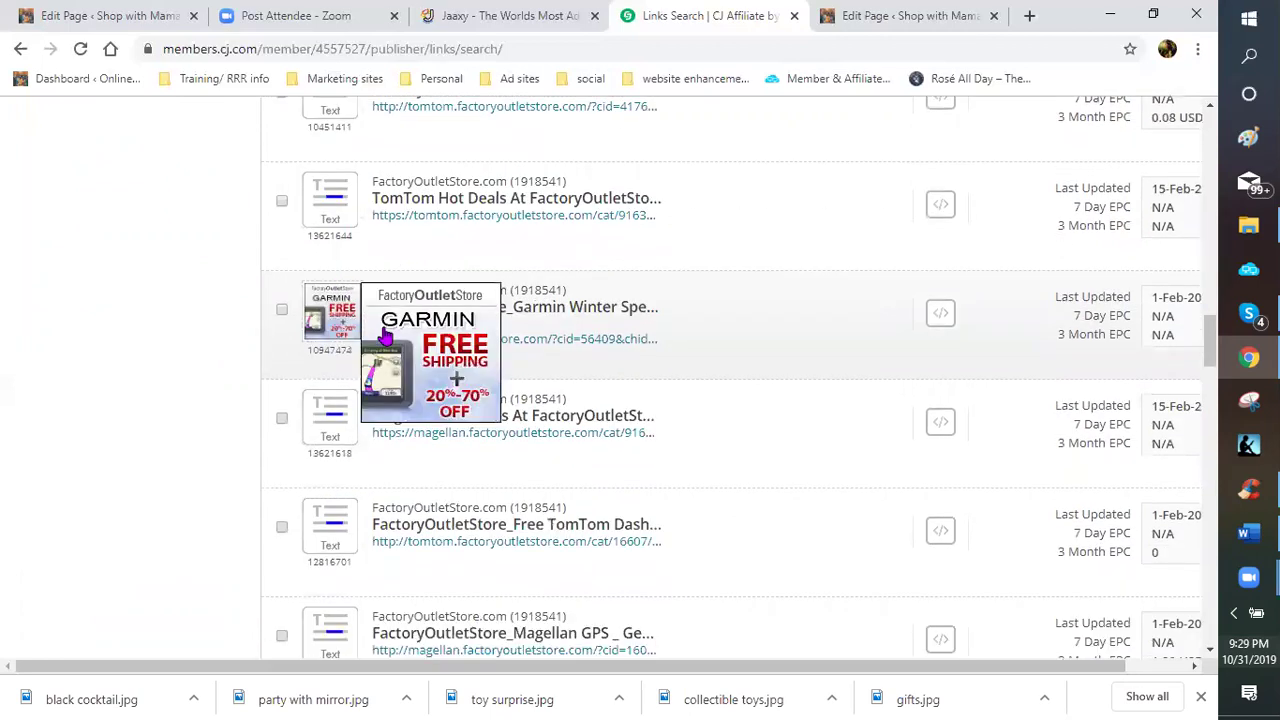
pyautogui.scroll(-1, 523, 408)
pyautogui.scroll(-3, 350, 365)
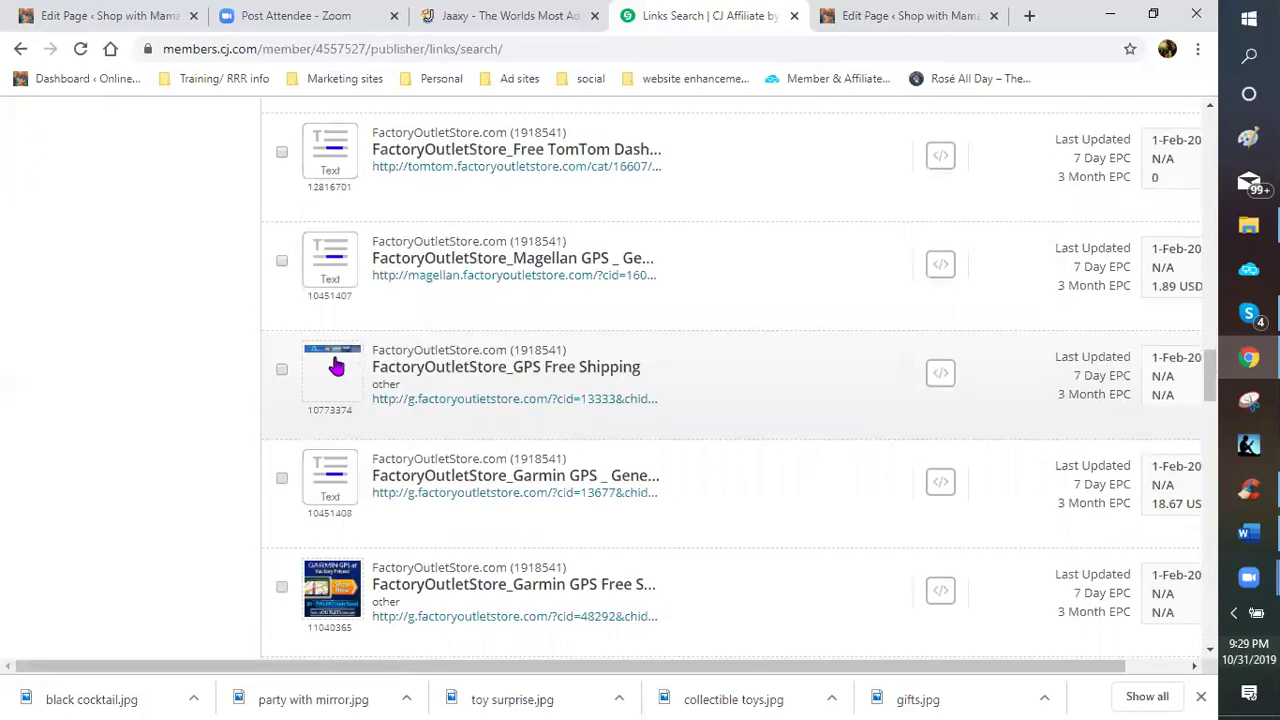
pyautogui.scroll(-2, 334, 366)
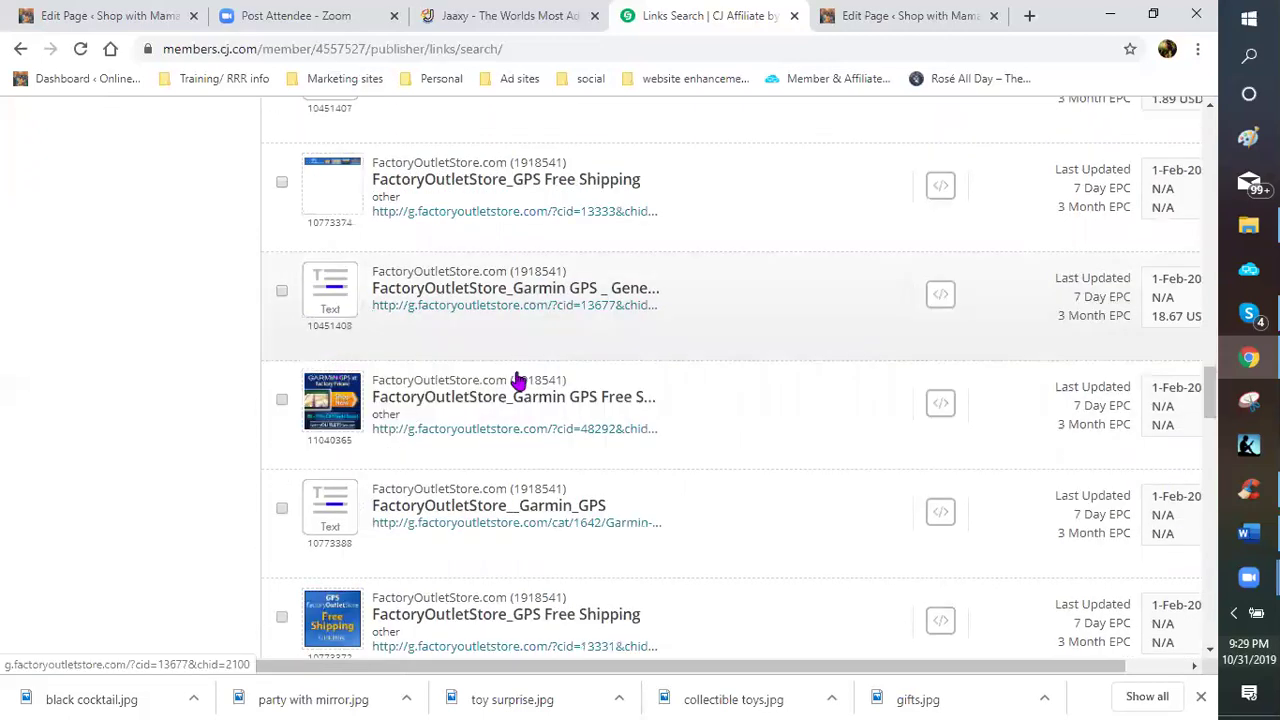
pyautogui.scroll(-2, 495, 383)
pyautogui.scroll(-3, 489, 383)
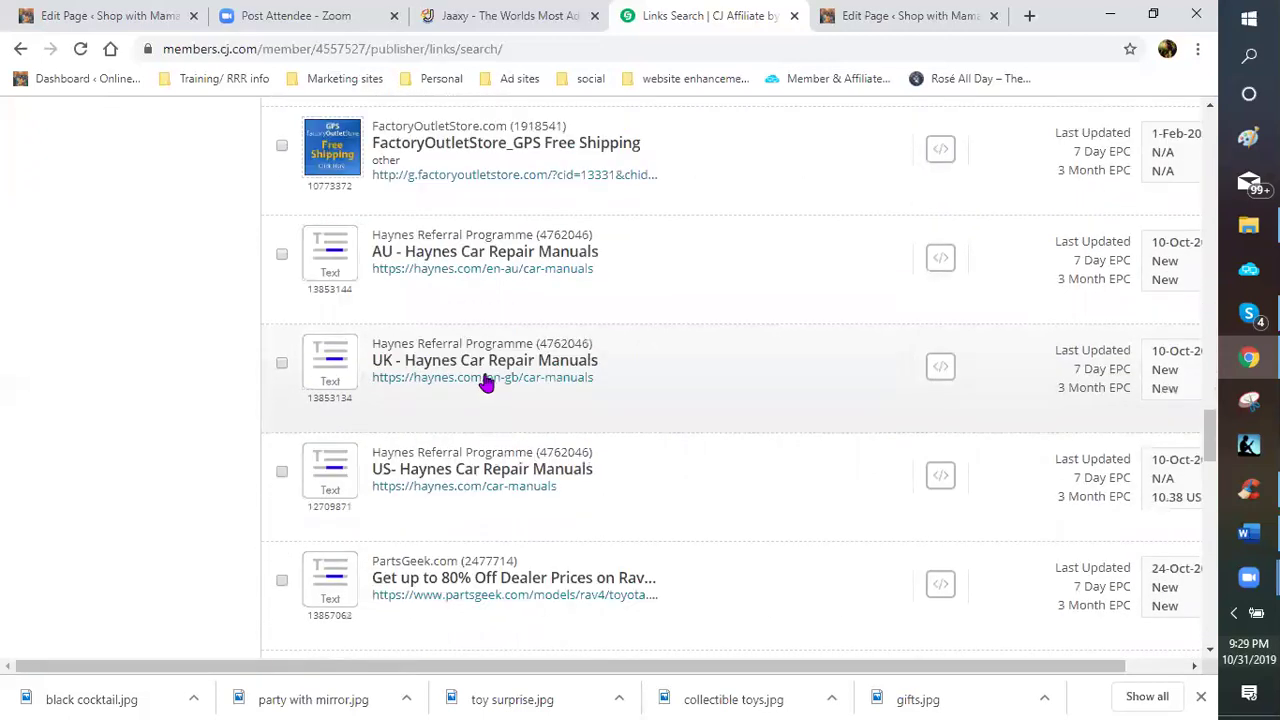
pyautogui.scroll(-3, 446, 280)
pyautogui.scroll(-2, 412, 310)
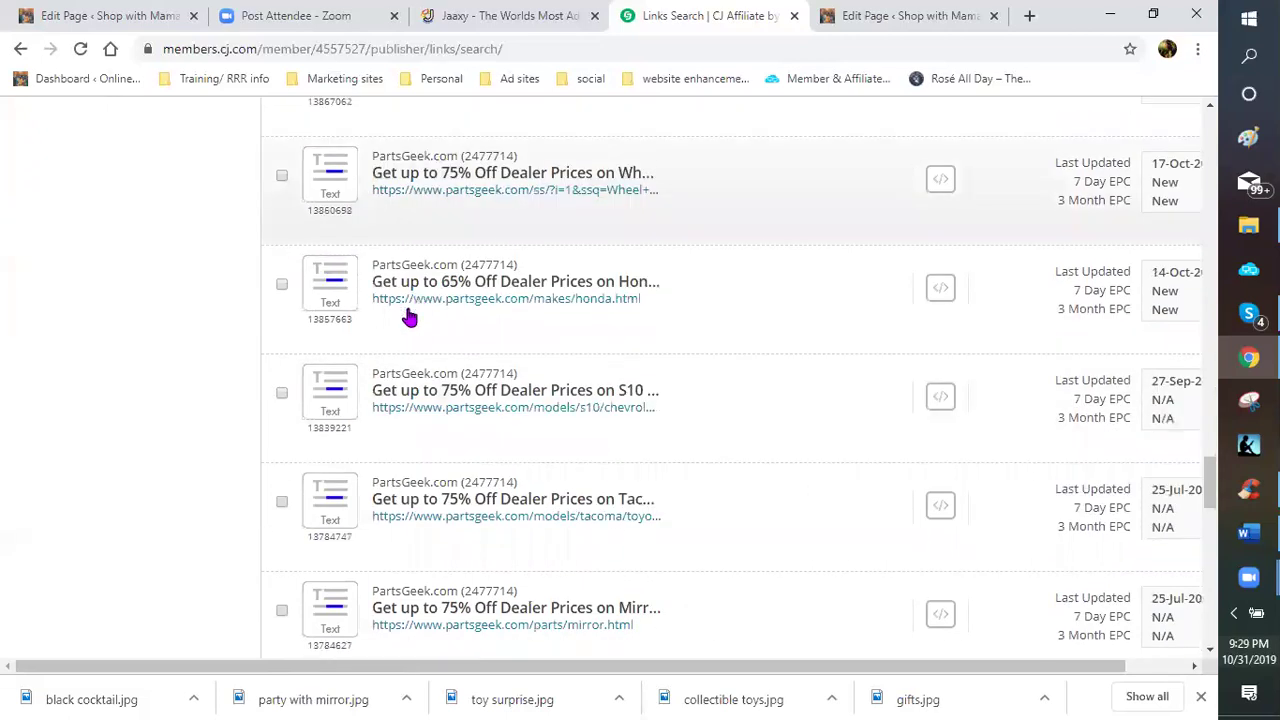
pyautogui.scroll(-3, 410, 316)
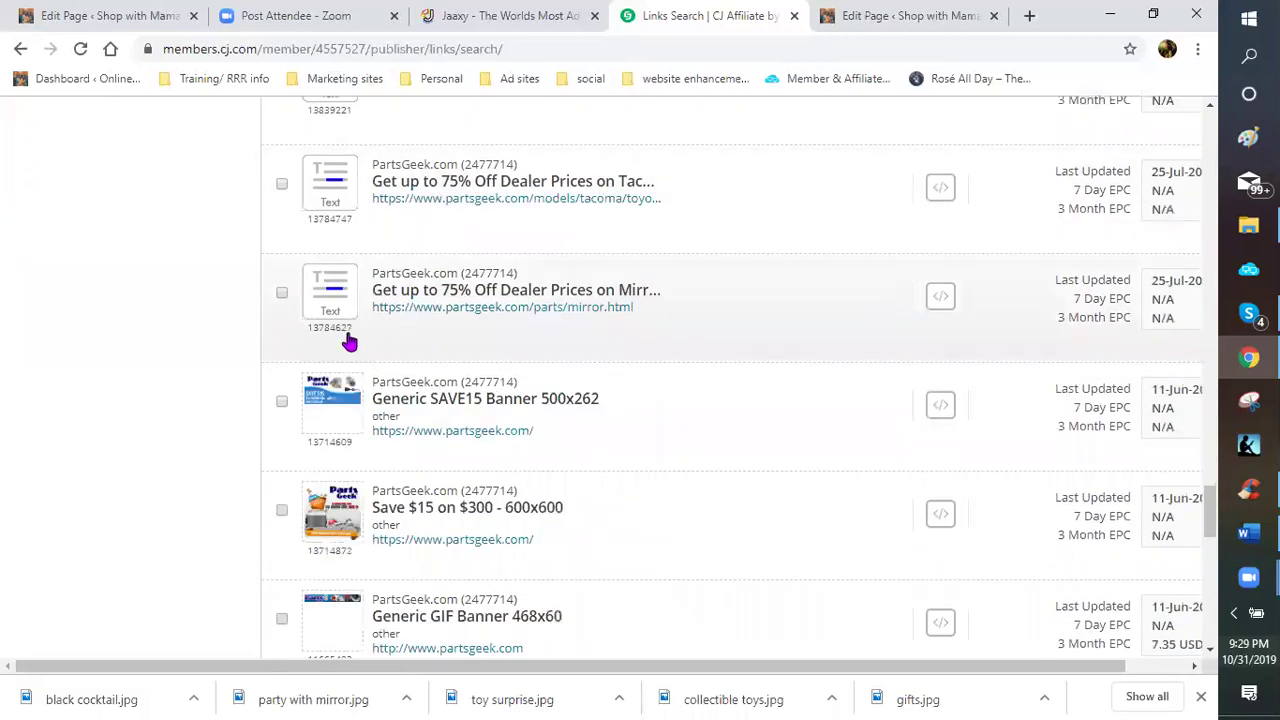
pyautogui.scroll(-1, 349, 342)
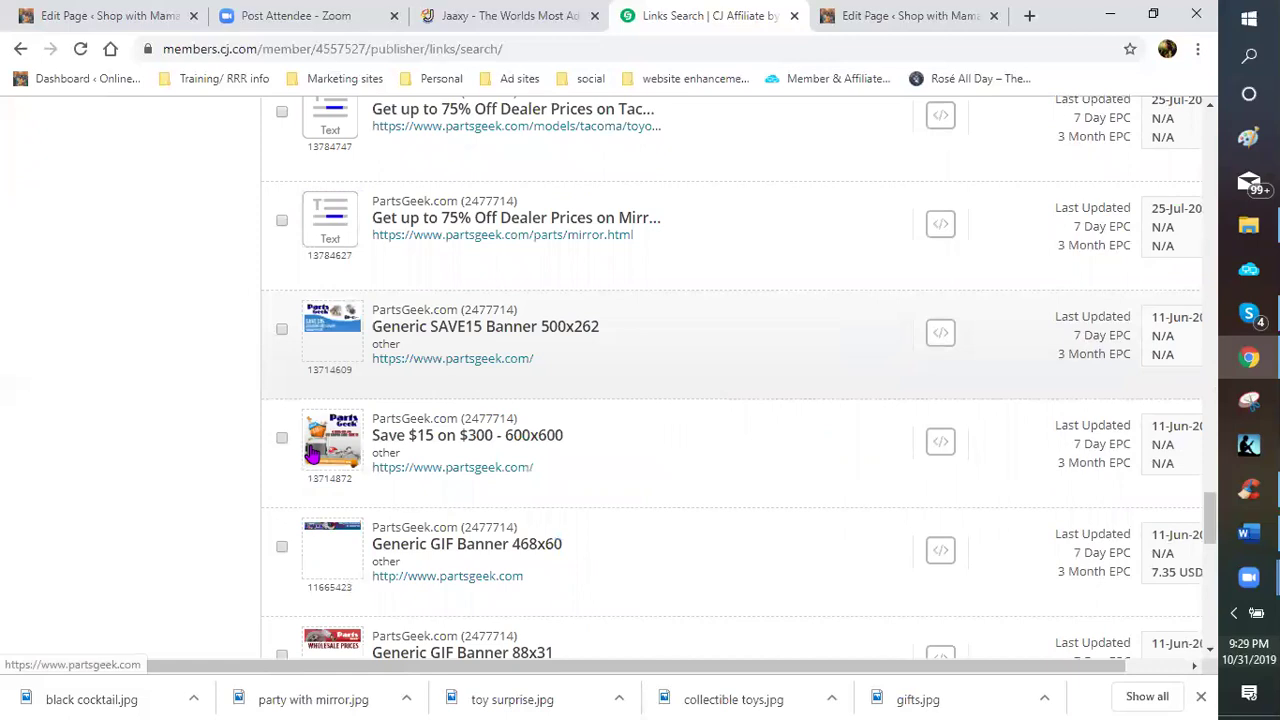
pyautogui.scroll(-2, 324, 361)
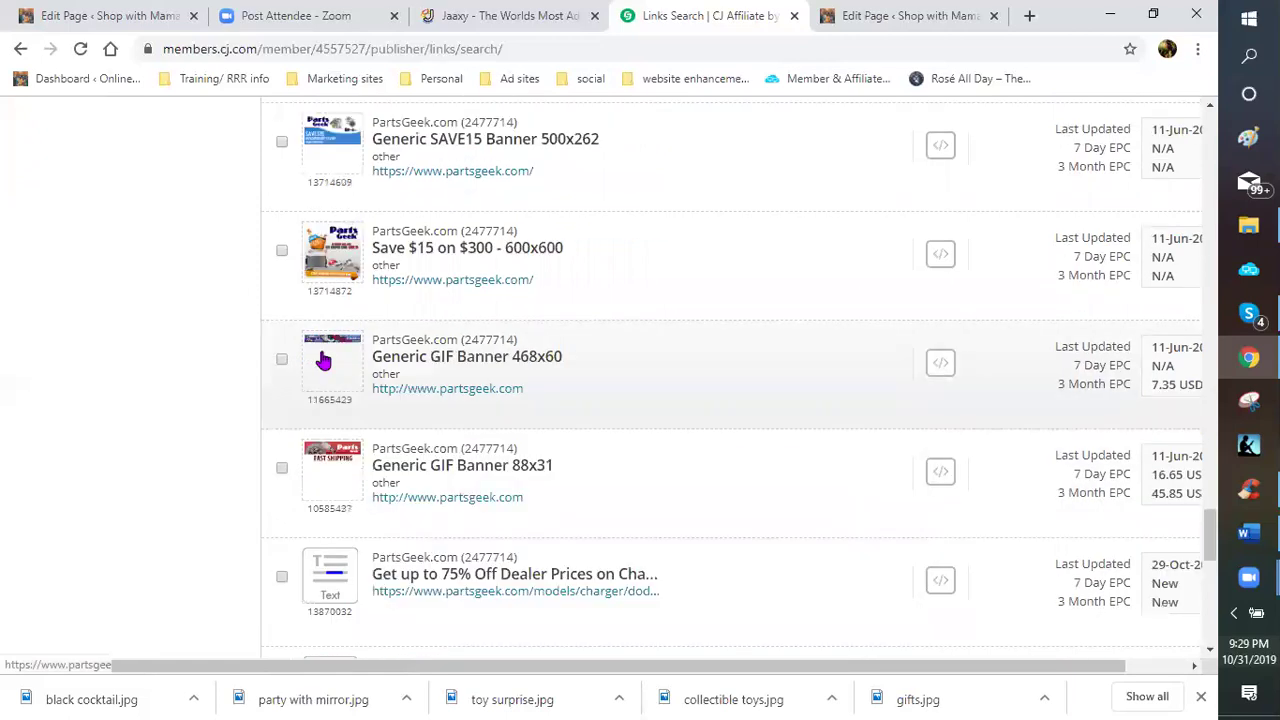
pyautogui.moveTo(323, 361)
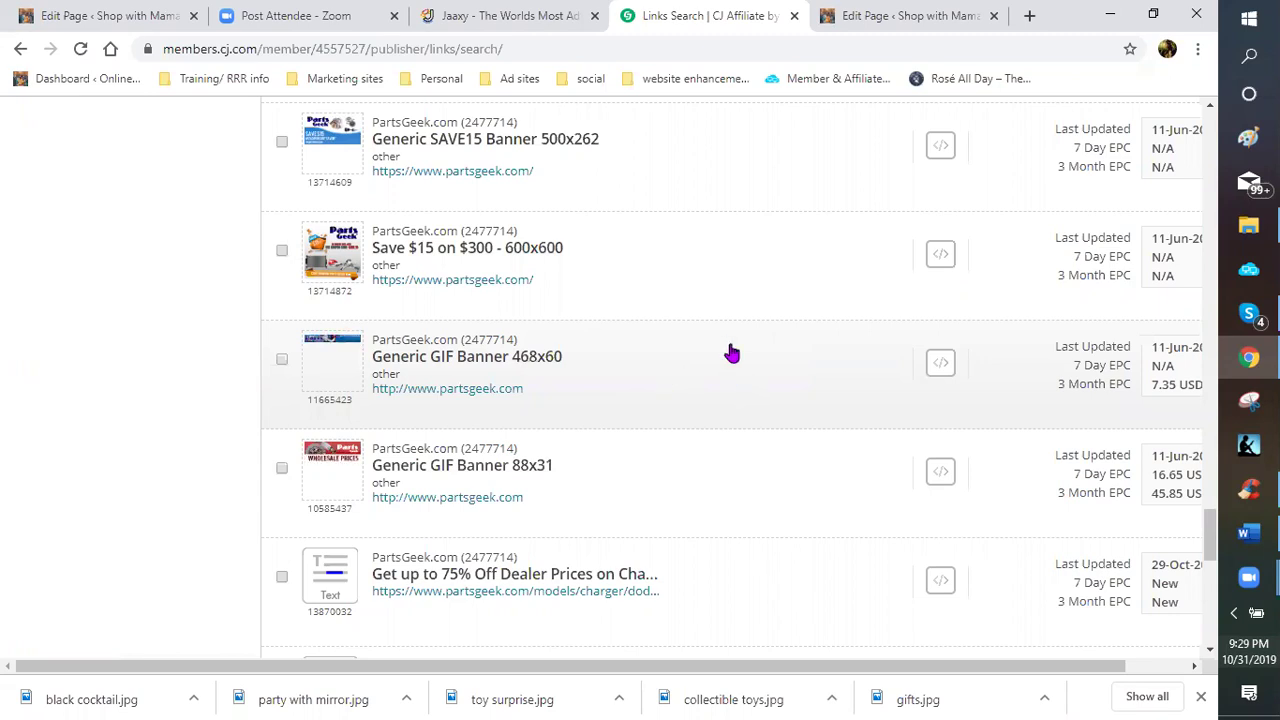
# - Open Get Code for the PartsGeek 468x60 banner and copy its HTML code
pyautogui.click(938, 374)
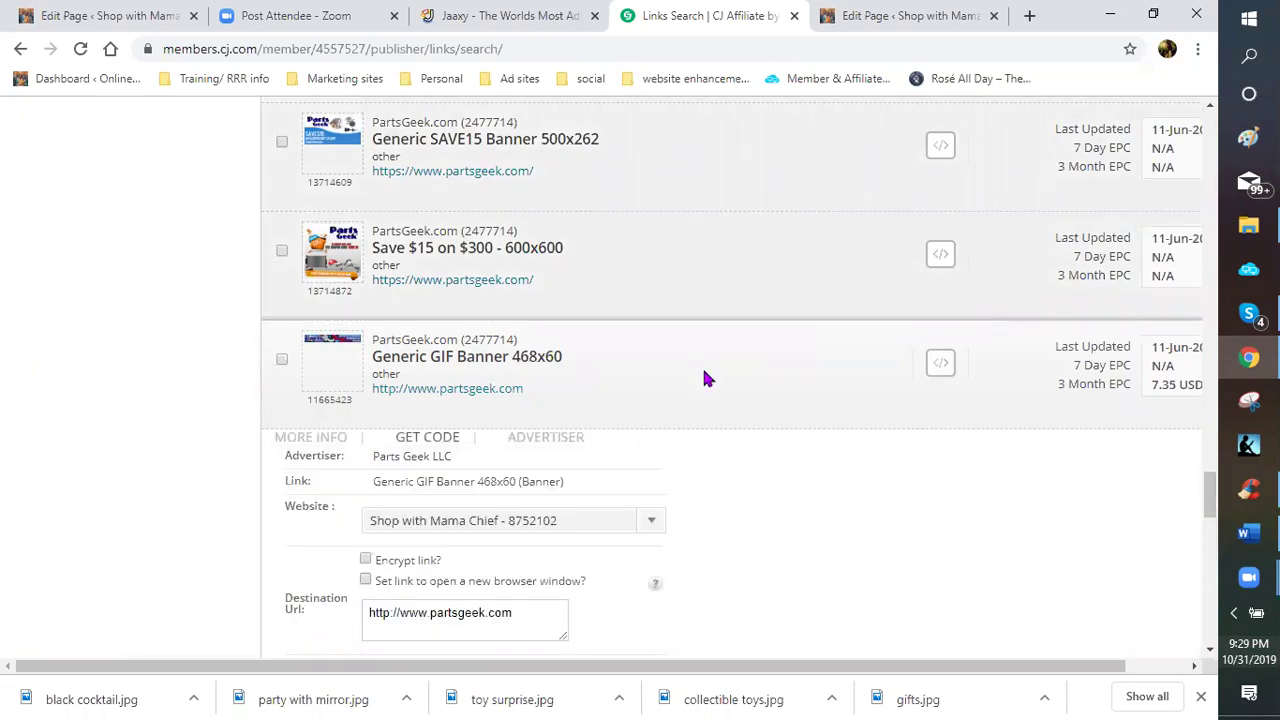
pyautogui.scroll(-2, 529, 449)
pyautogui.scroll(-3, 529, 437)
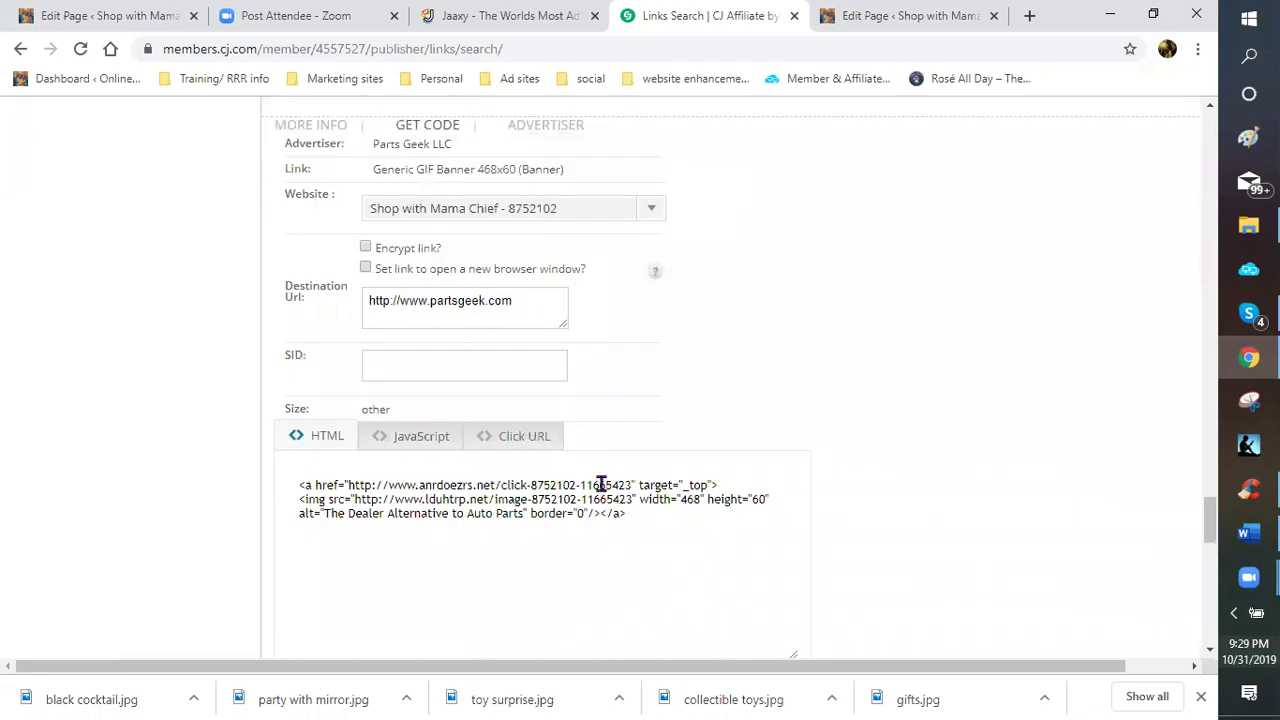
pyautogui.click(512, 436)
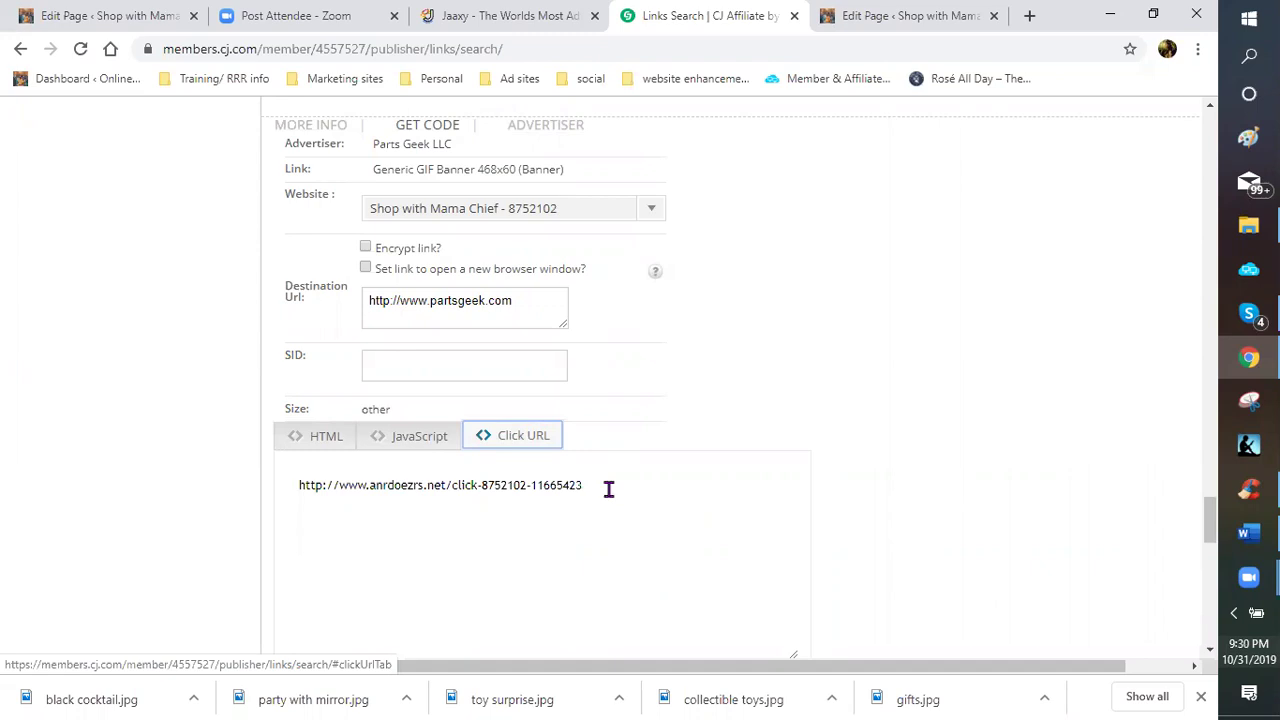
pyautogui.click(309, 436)
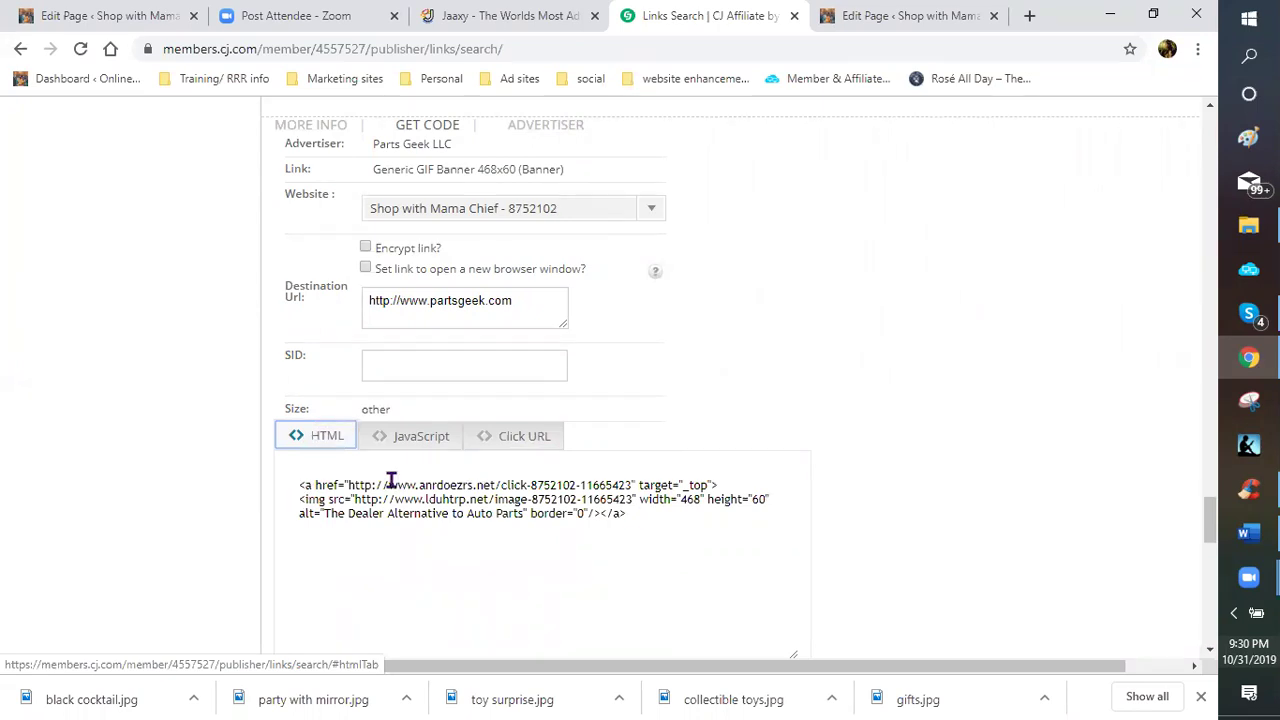
pyautogui.moveTo(297, 480); pyautogui.dragTo(374, 330)
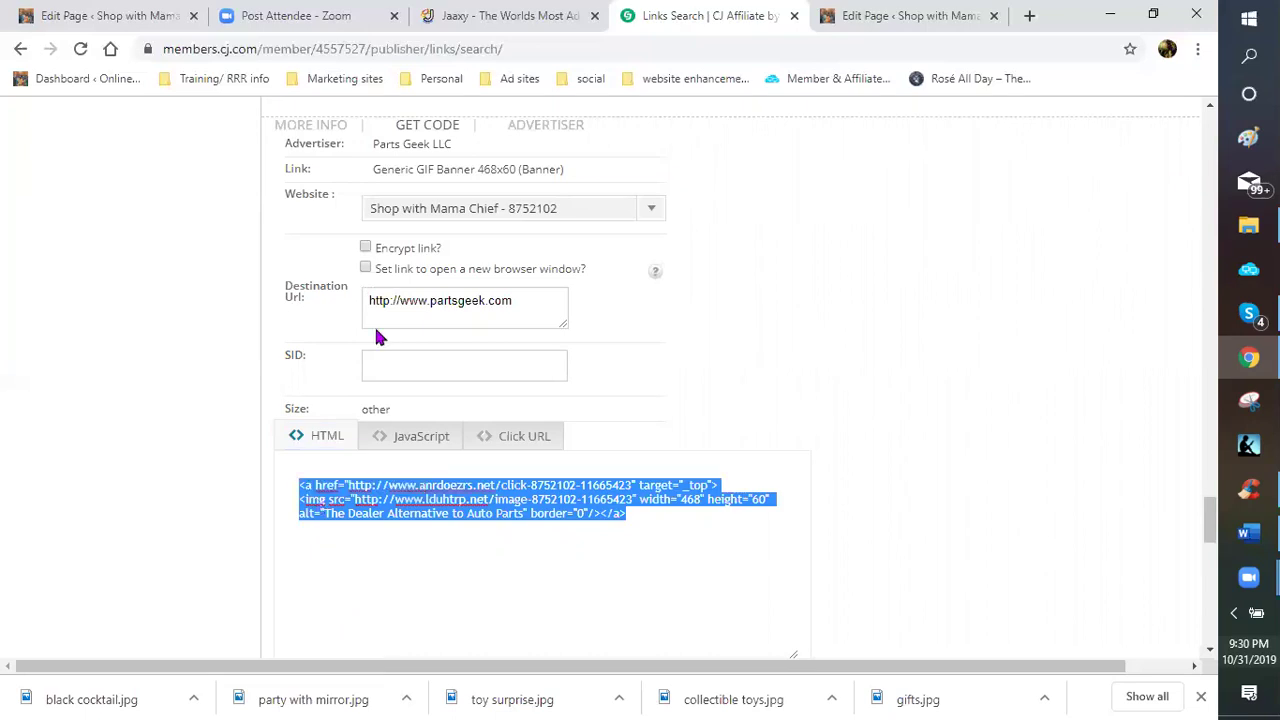
pyautogui.rightClick(364, 278)
pyautogui.hotkey('ctrl', 'c')
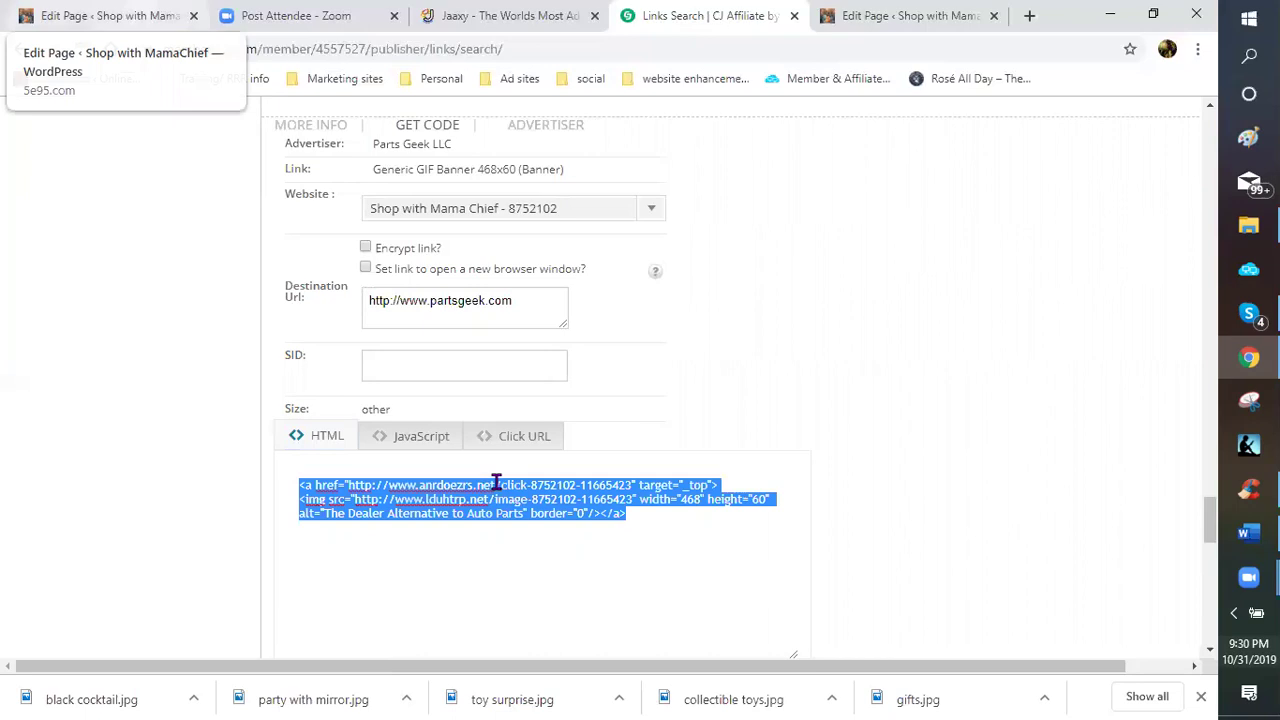
pyautogui.hotkey('ctrl', '1')
# - Add a Custom HTML block under the Big Toys heading and paste the PartsGeek banner code
pyautogui.scroll(-2, 548, 384)
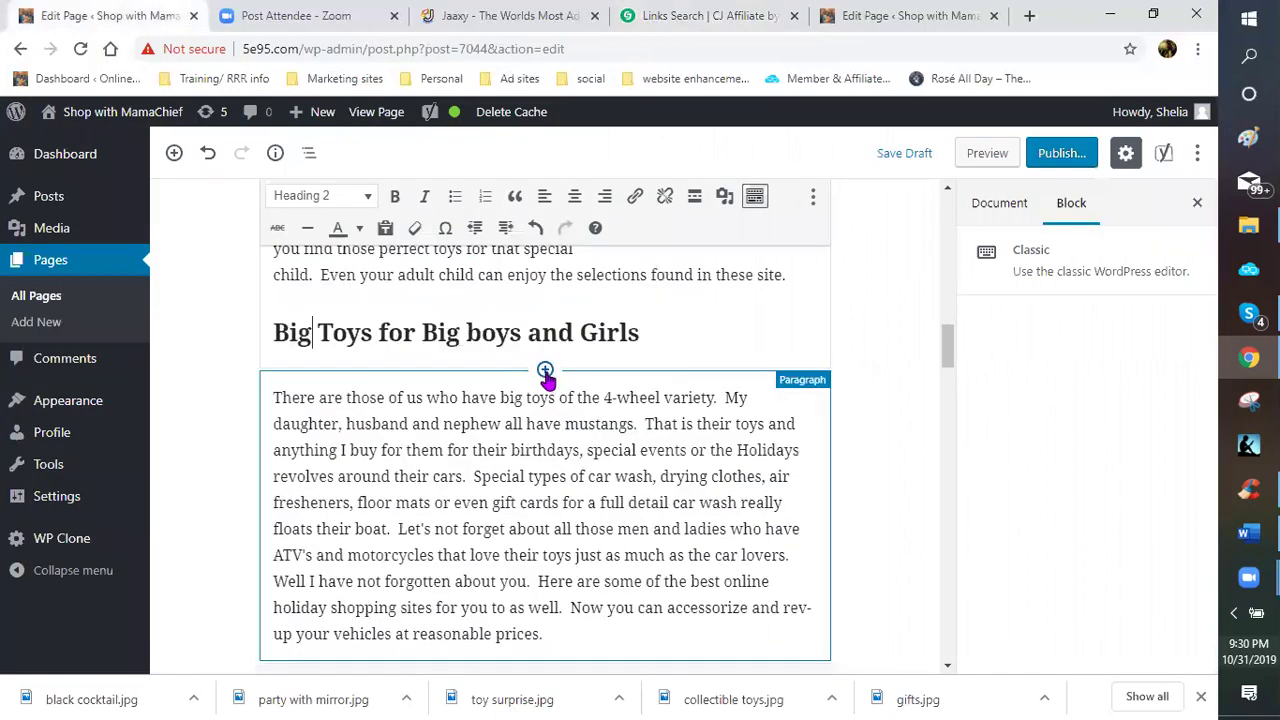
pyautogui.click(545, 370)
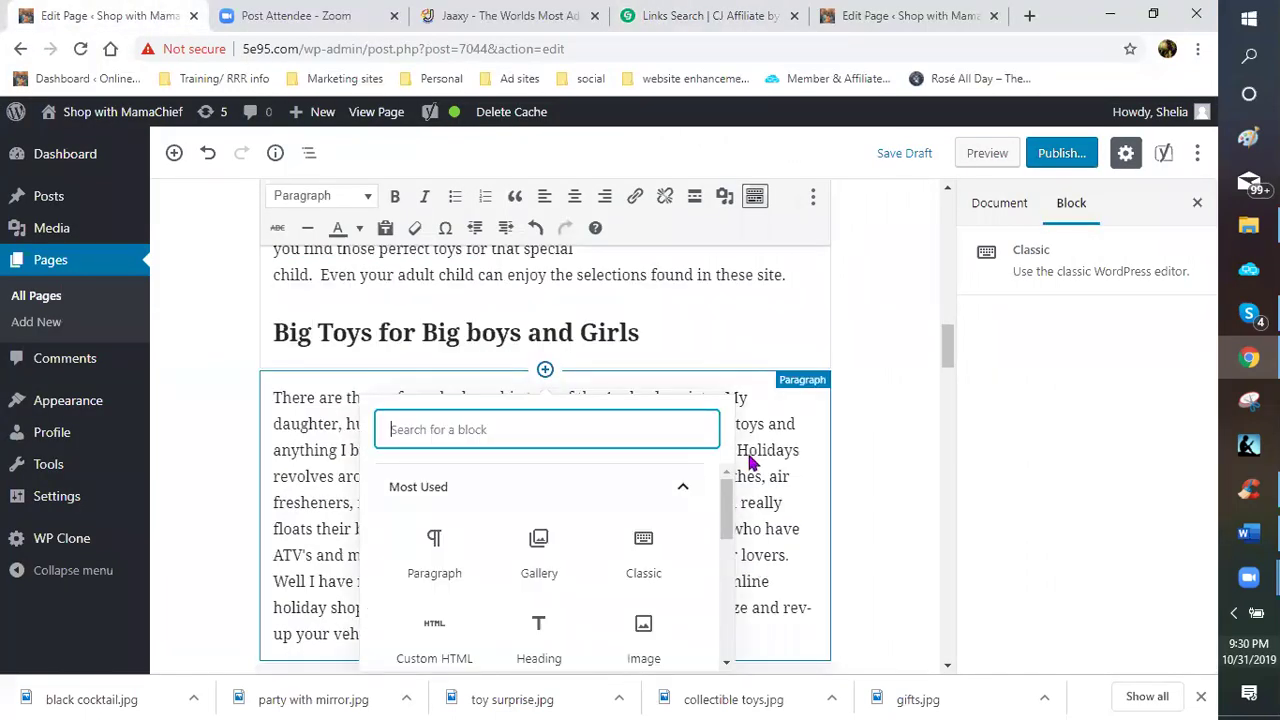
pyautogui.scroll(-2, 866, 430)
pyautogui.scroll(-2, 648, 440)
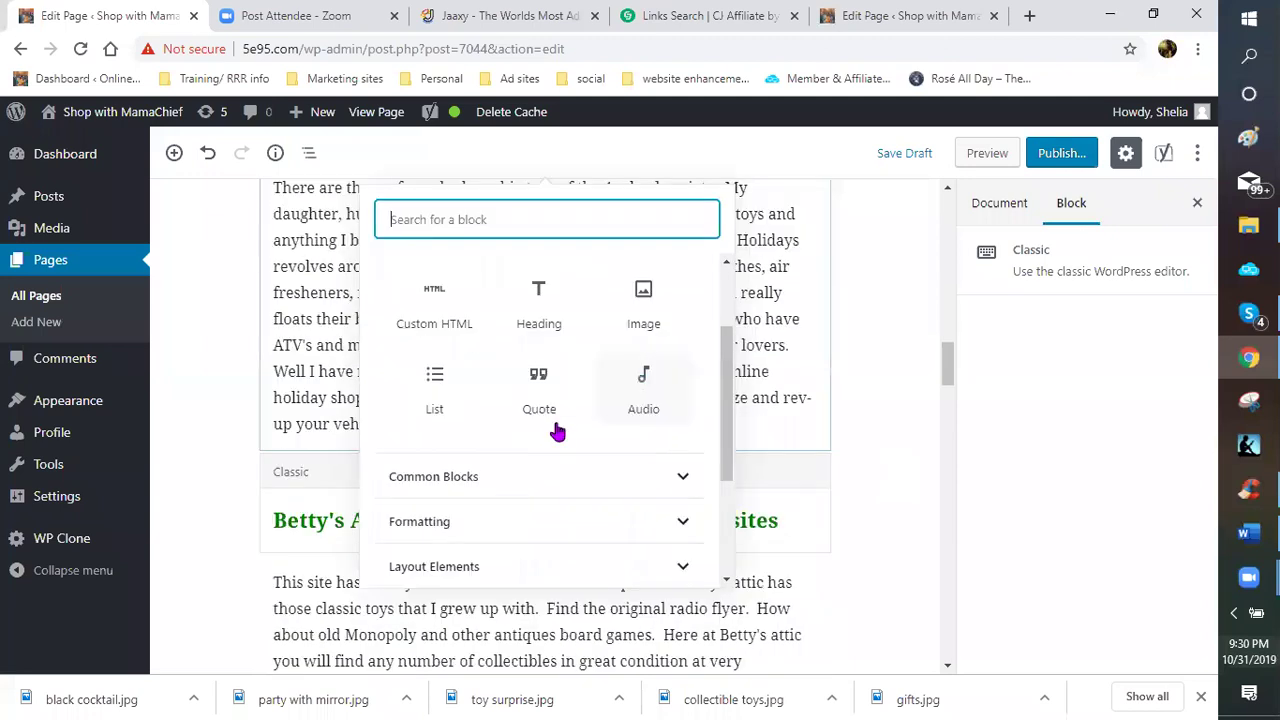
pyautogui.scroll(-2, 491, 479)
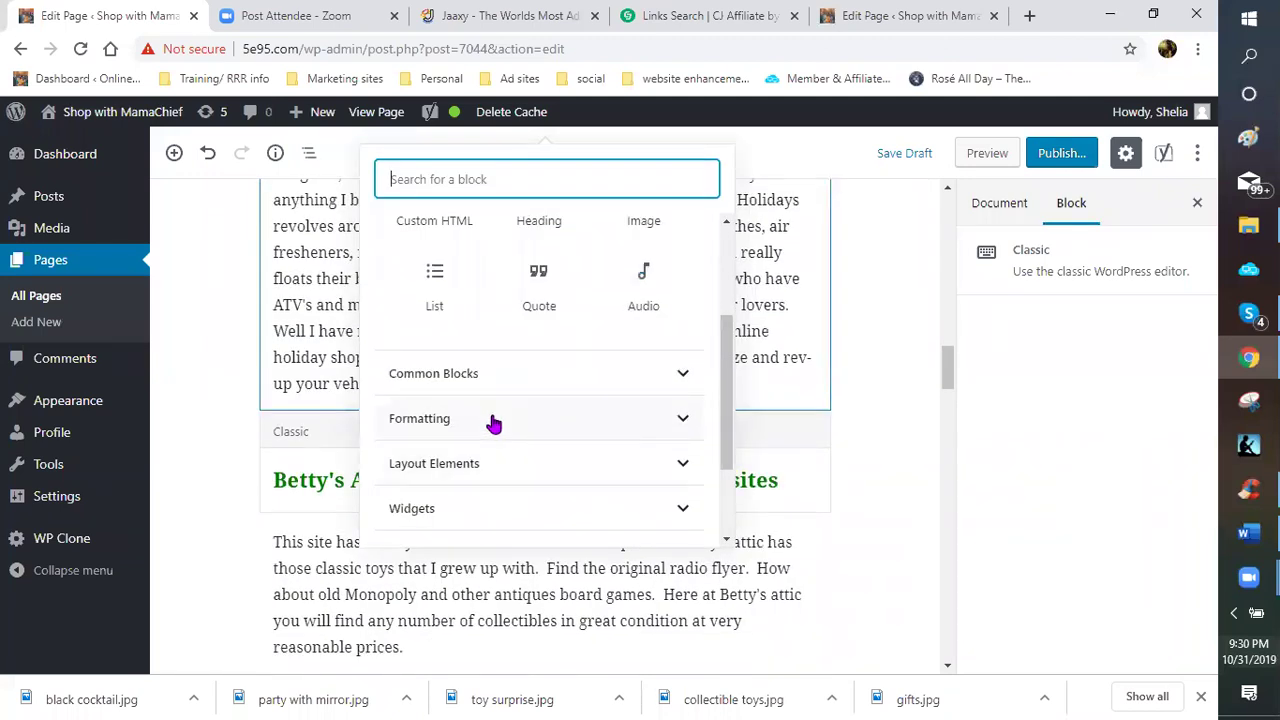
pyautogui.click(493, 420)
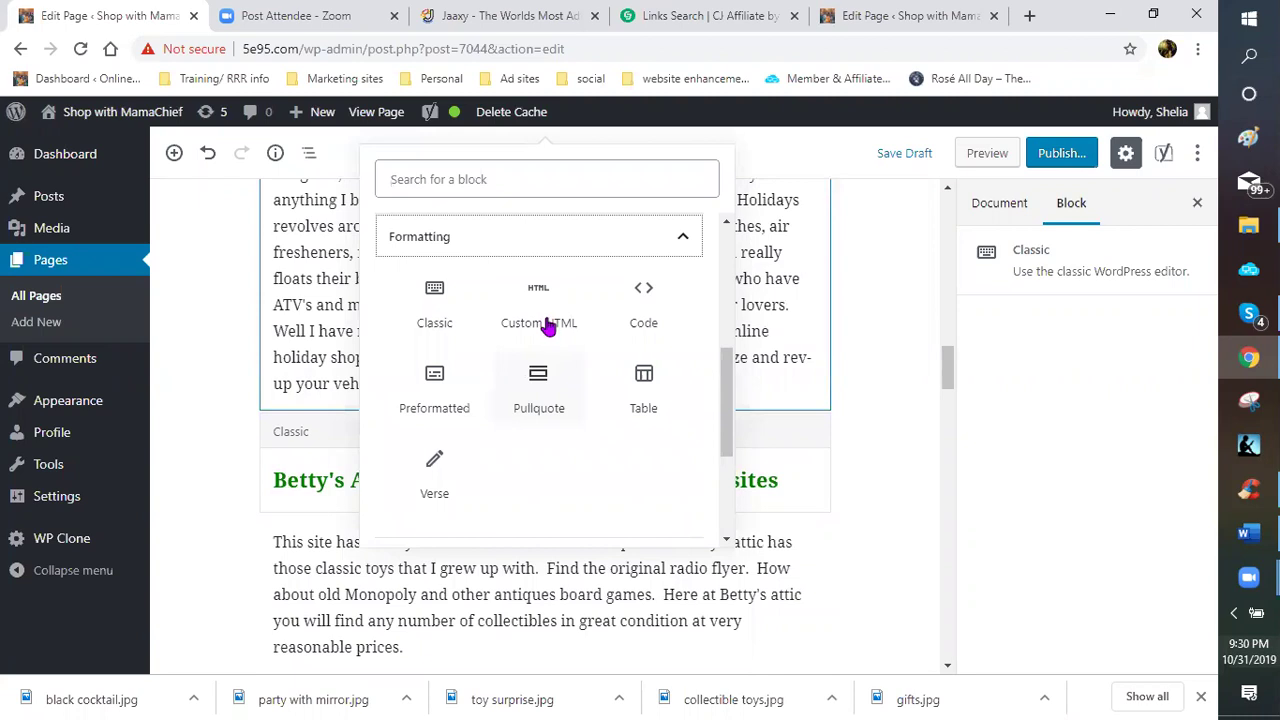
pyautogui.click(543, 315)
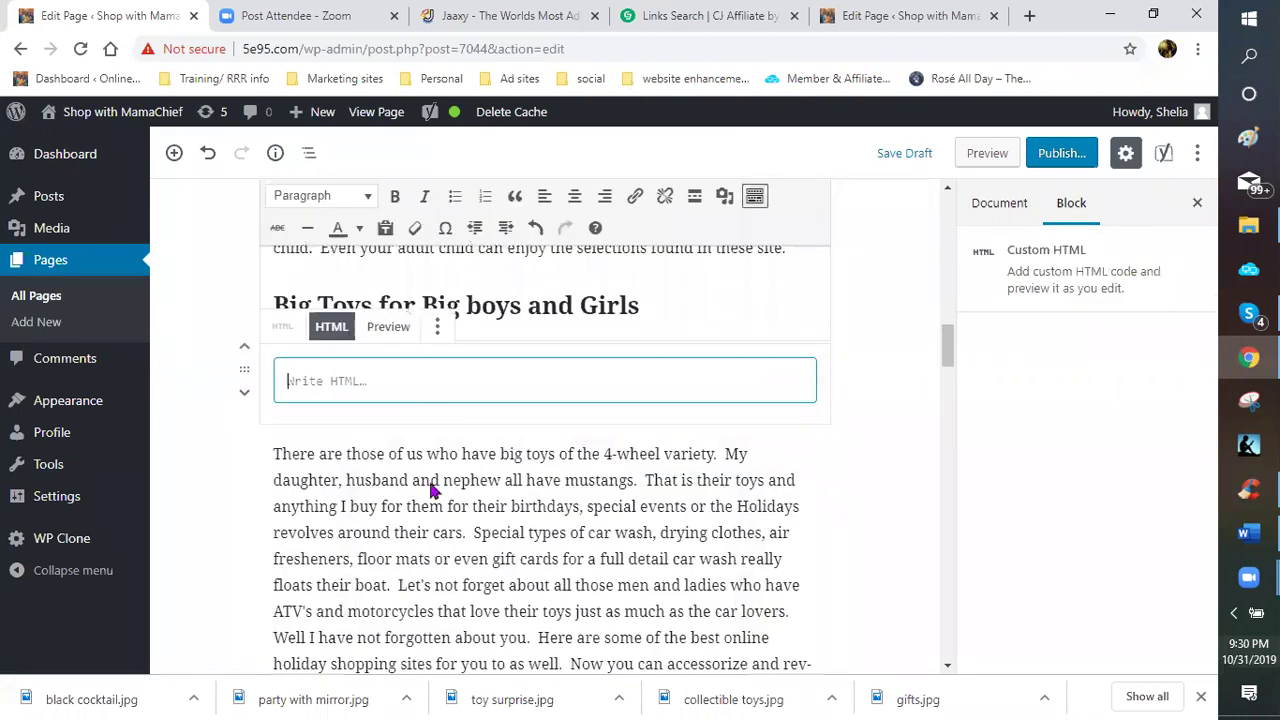
pyautogui.rightClick(453, 528)
pyautogui.click(461, 527)
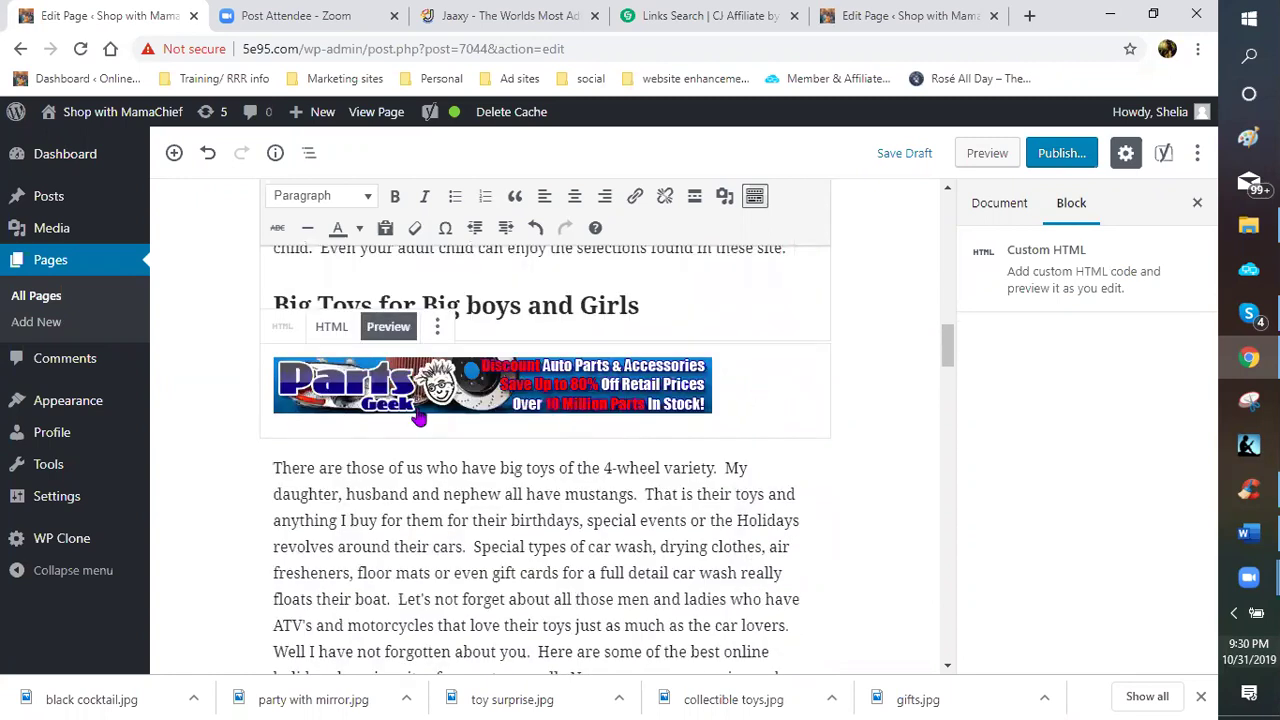
# - Add a <center> tag before the Parts Geek banner code and preview the centered banner
pyautogui.click(332, 328)
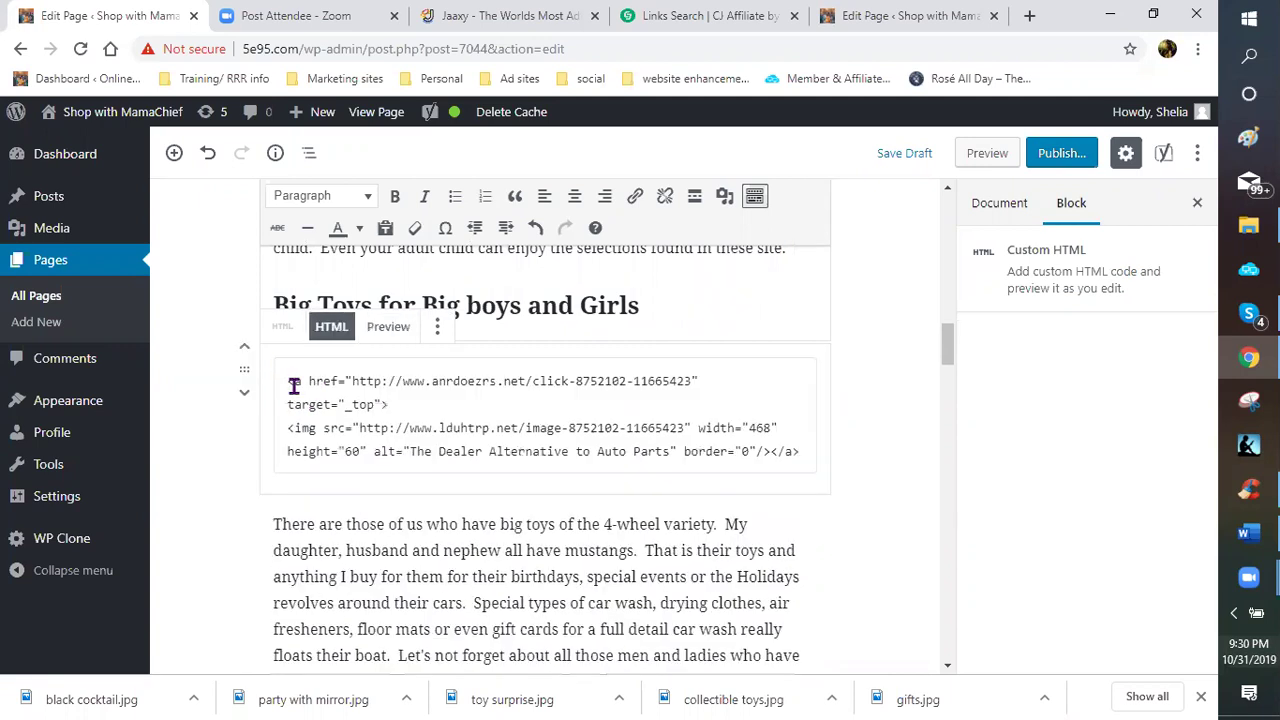
pyautogui.click(294, 386)
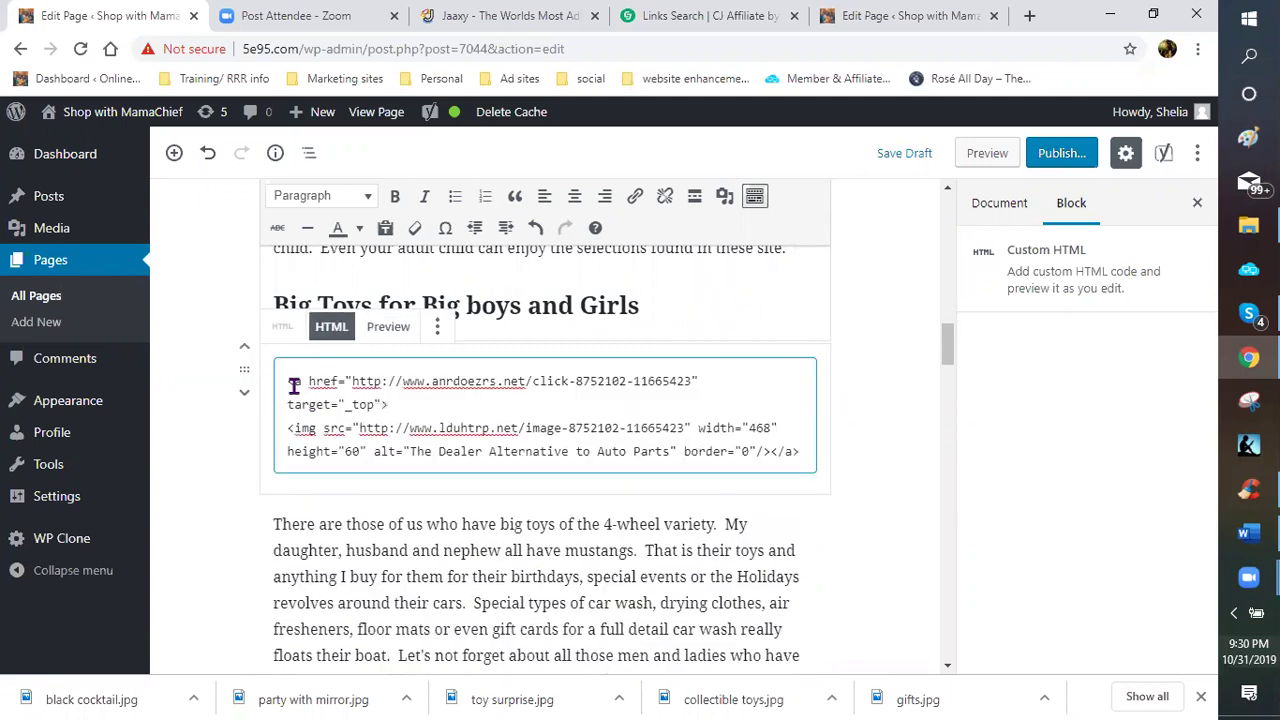
pyautogui.write('aek')
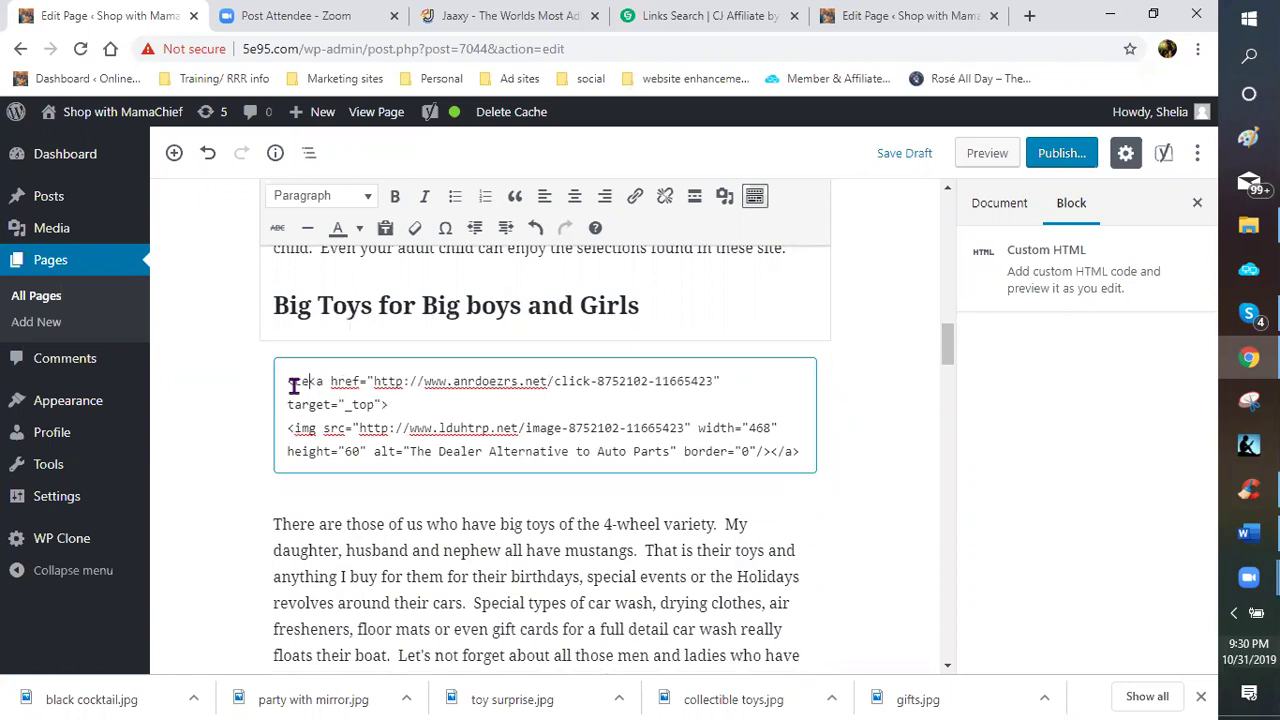
pyautogui.write('nter>')
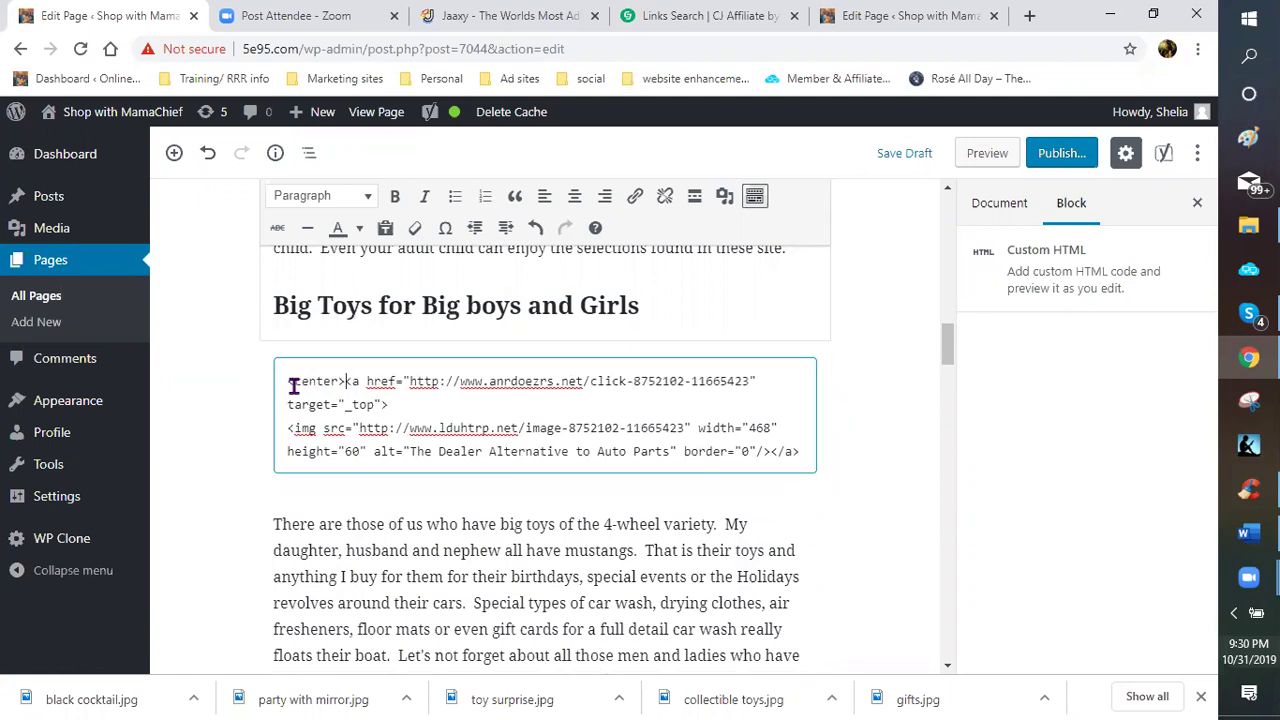
pyautogui.moveTo(403, 361)
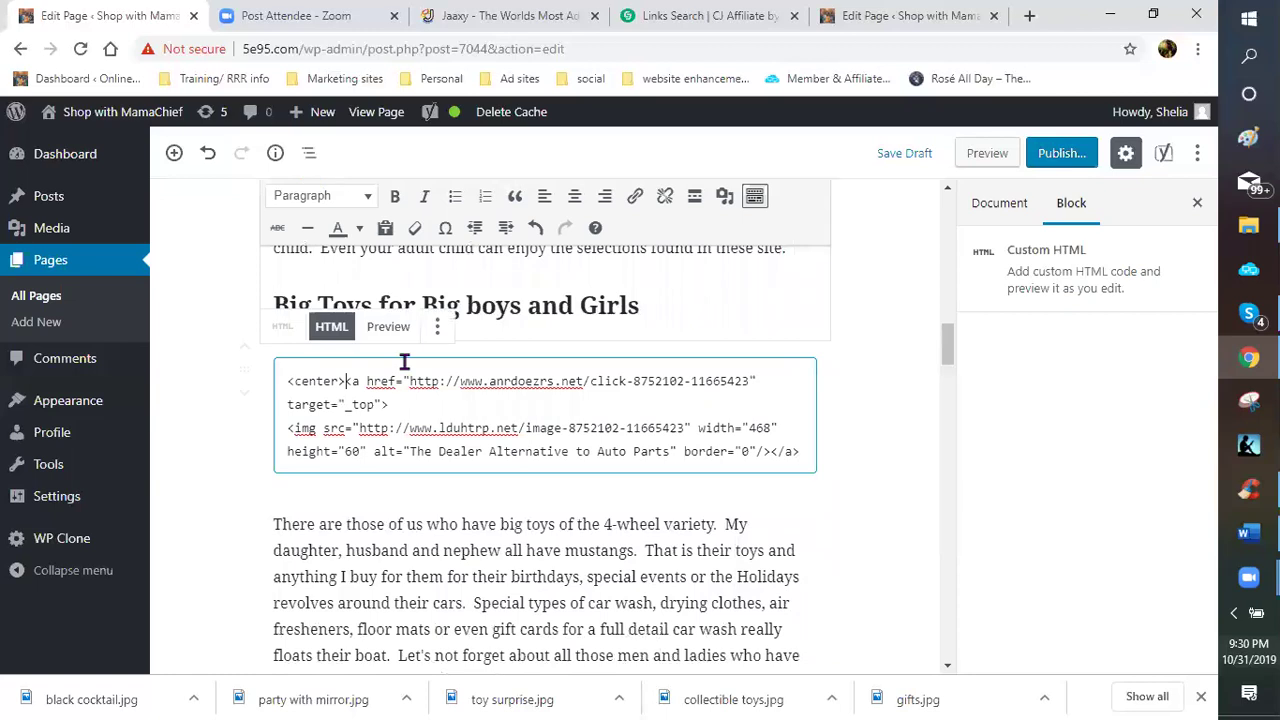
pyautogui.click(390, 330)
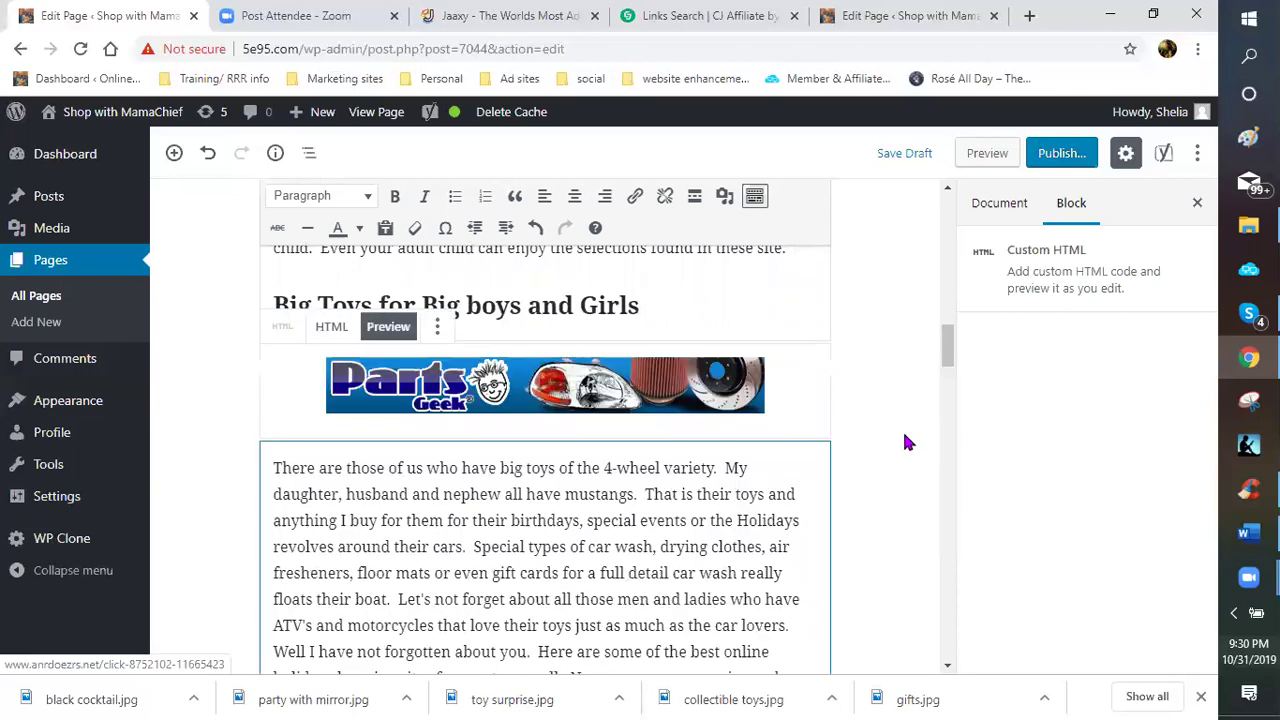
pyautogui.click(884, 488)
pyautogui.scroll(-1, 374, 457)
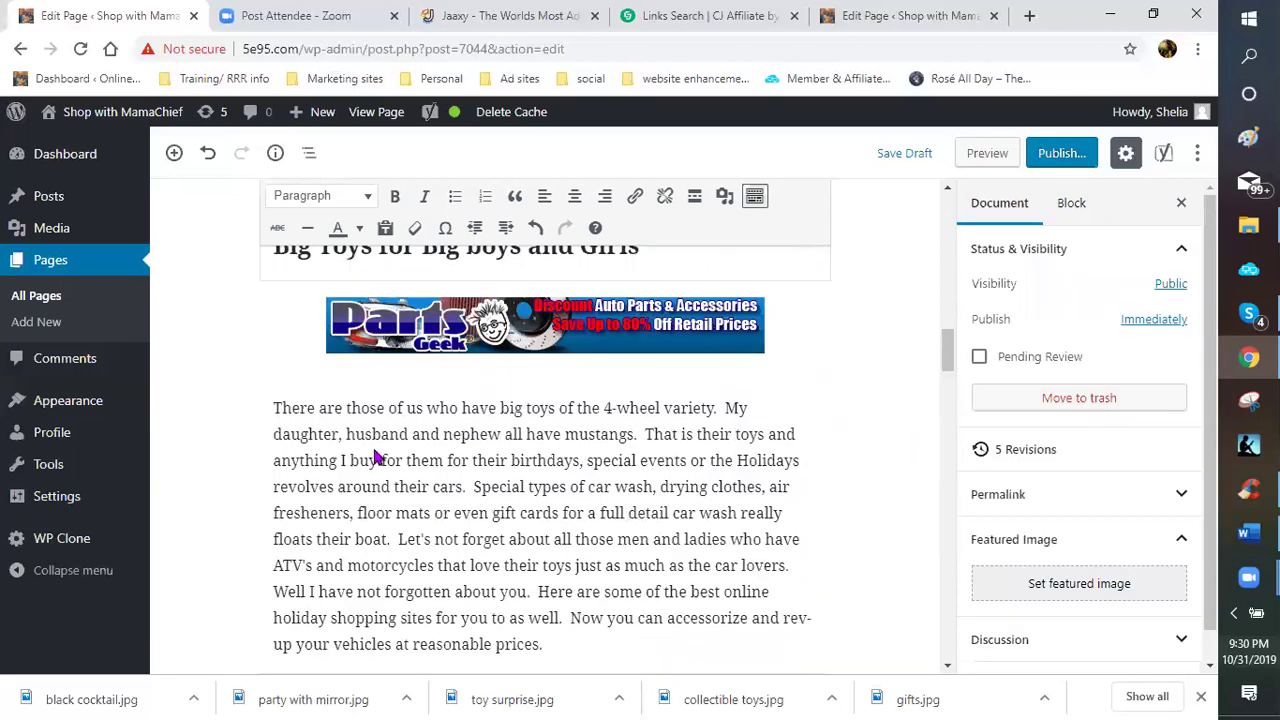
pyautogui.scroll(1, 374, 455)
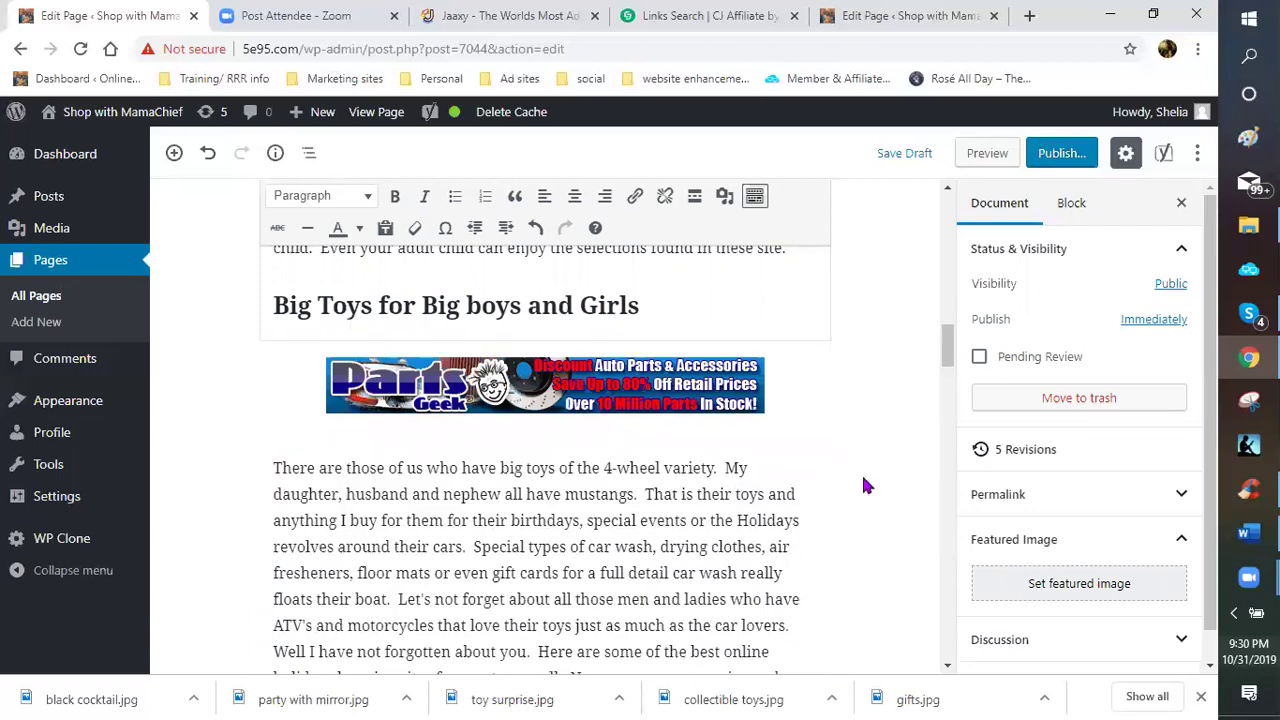
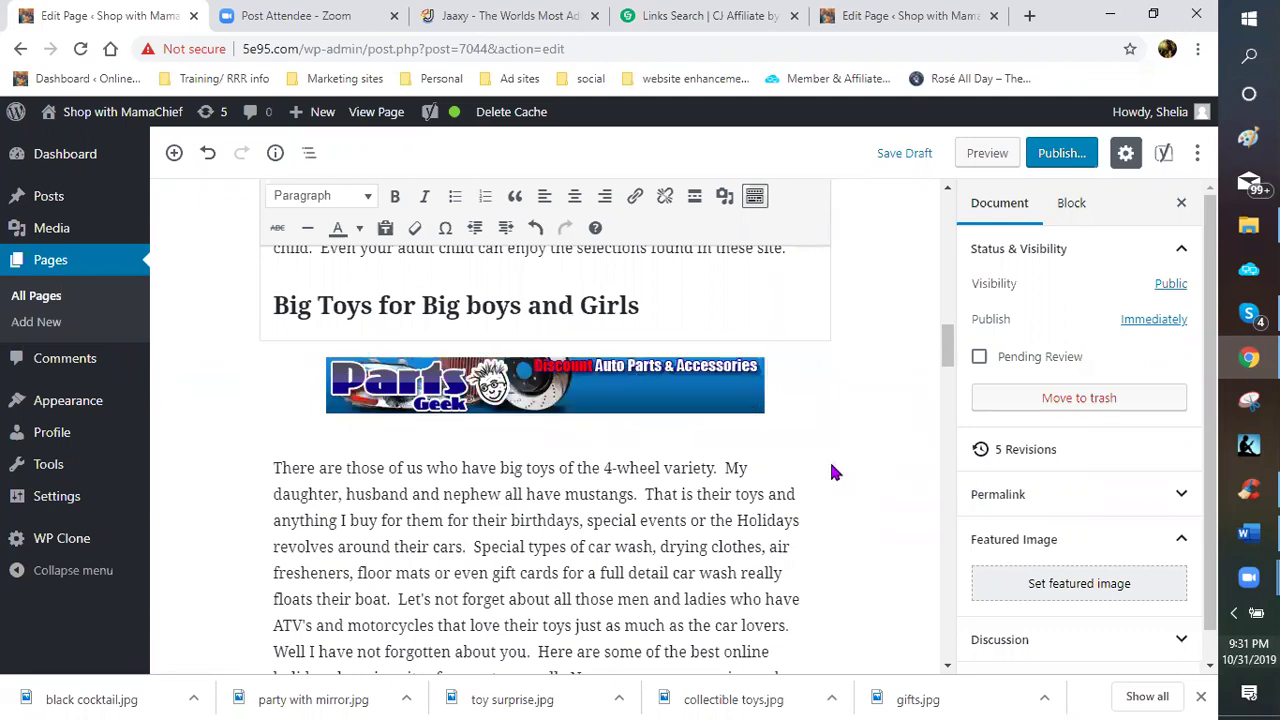
# - Scroll down to the Betty's Attic block, then switch back to the CJ Affiliate link search
pyautogui.scroll(-1, 825, 458)
pyautogui.scroll(-2, 811, 451)
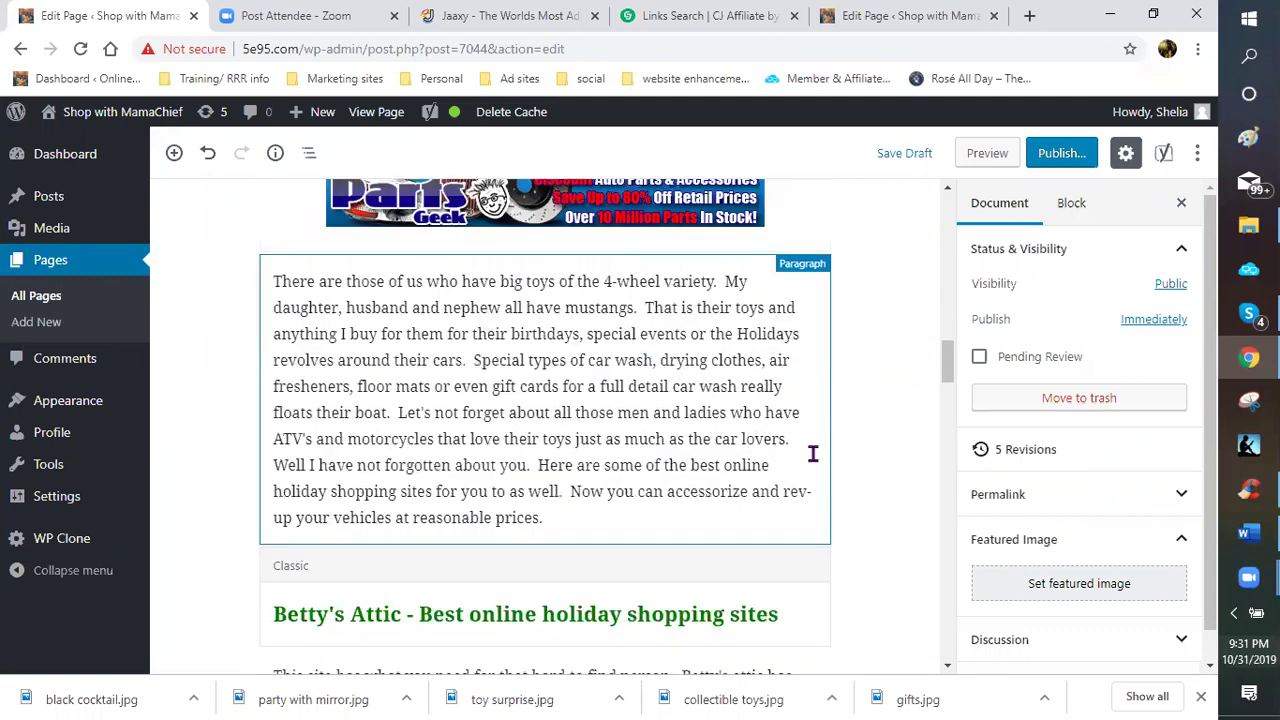
pyautogui.scroll(-2, 463, 354)
pyautogui.scroll(-3, 527, 339)
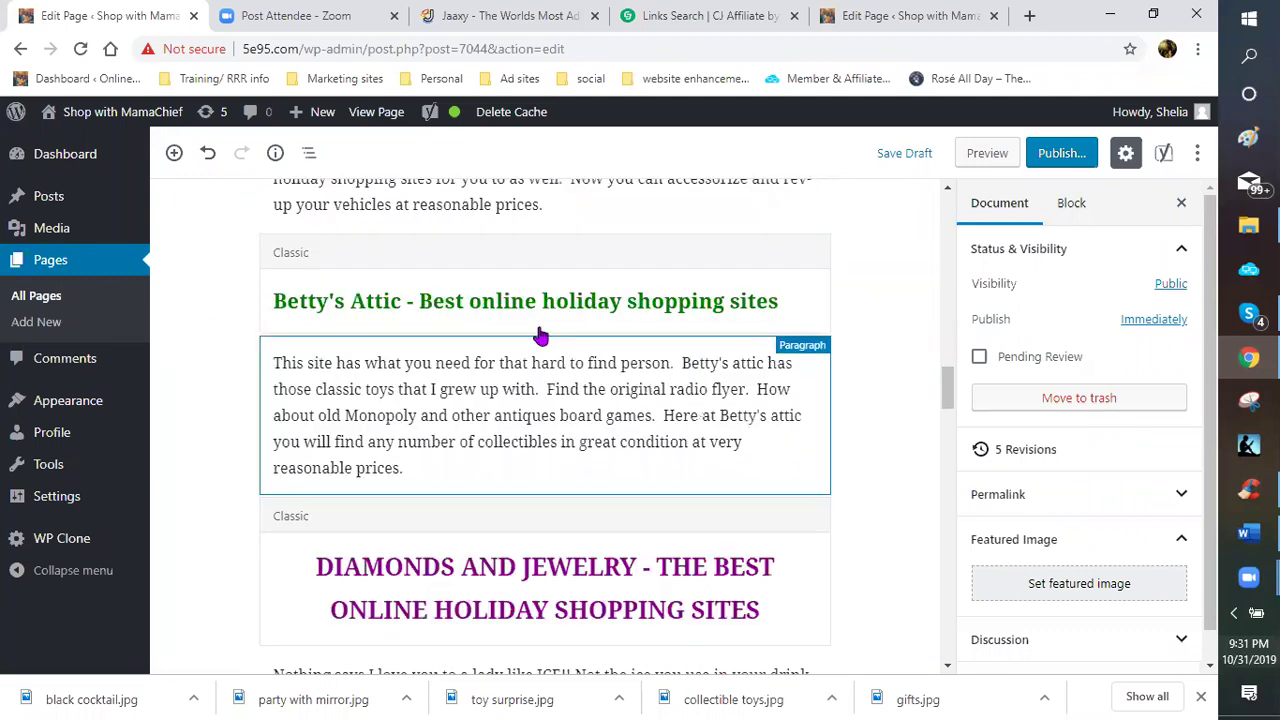
pyautogui.click(700, 15)
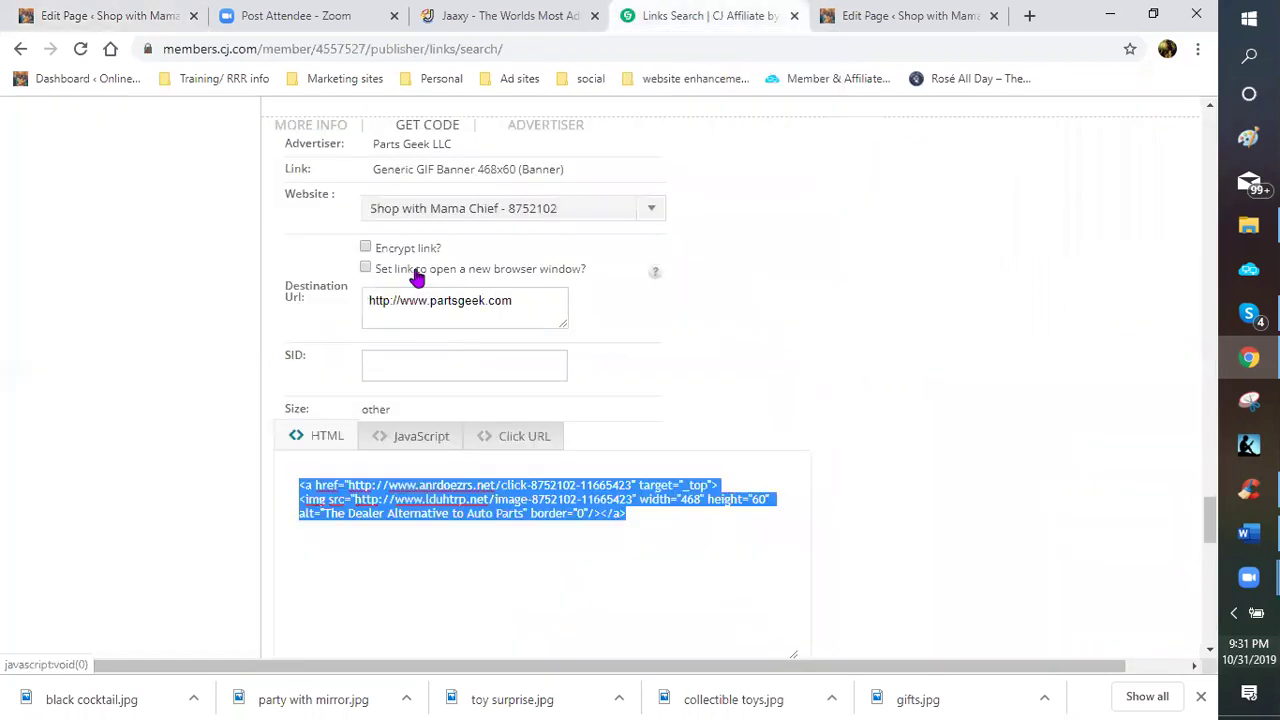
# - Dismiss the Parts Geek banner code and scroll back up to the search form
pyautogui.click(188, 188)
pyautogui.scroll(-10, 183, 186)
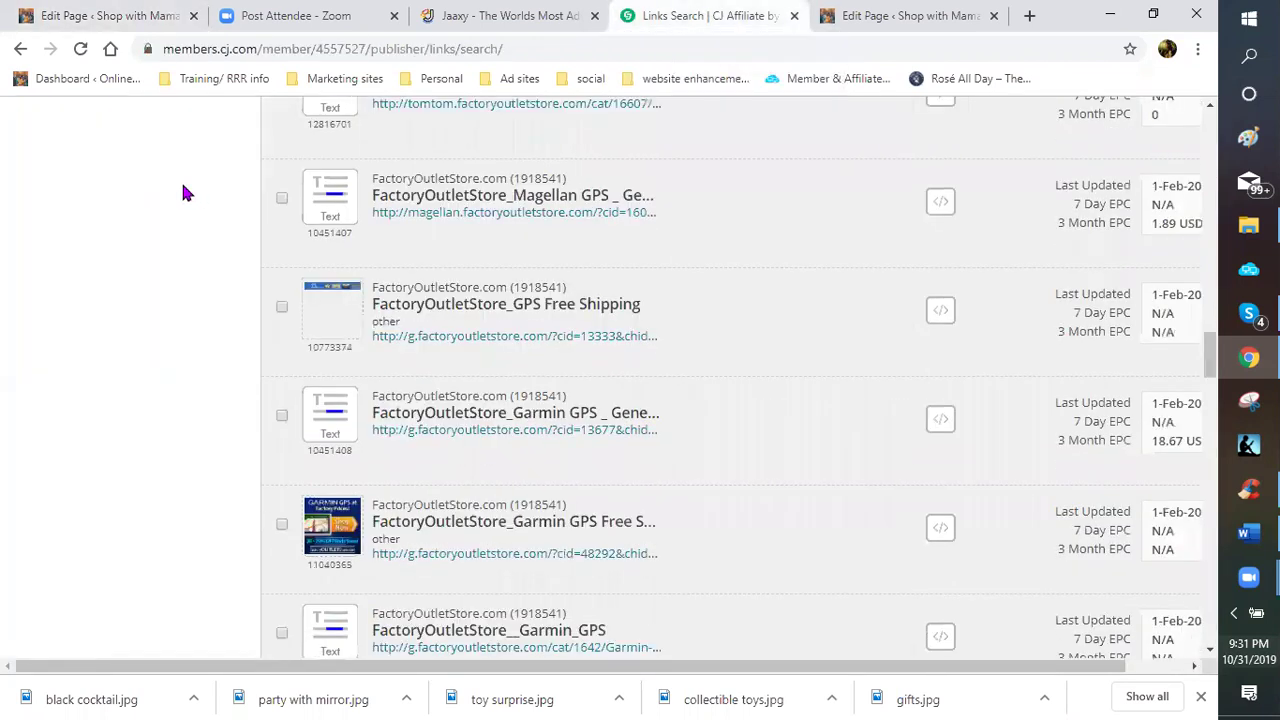
pyautogui.scroll(-5, 170, 184)
pyautogui.scroll(10, 165, 185)
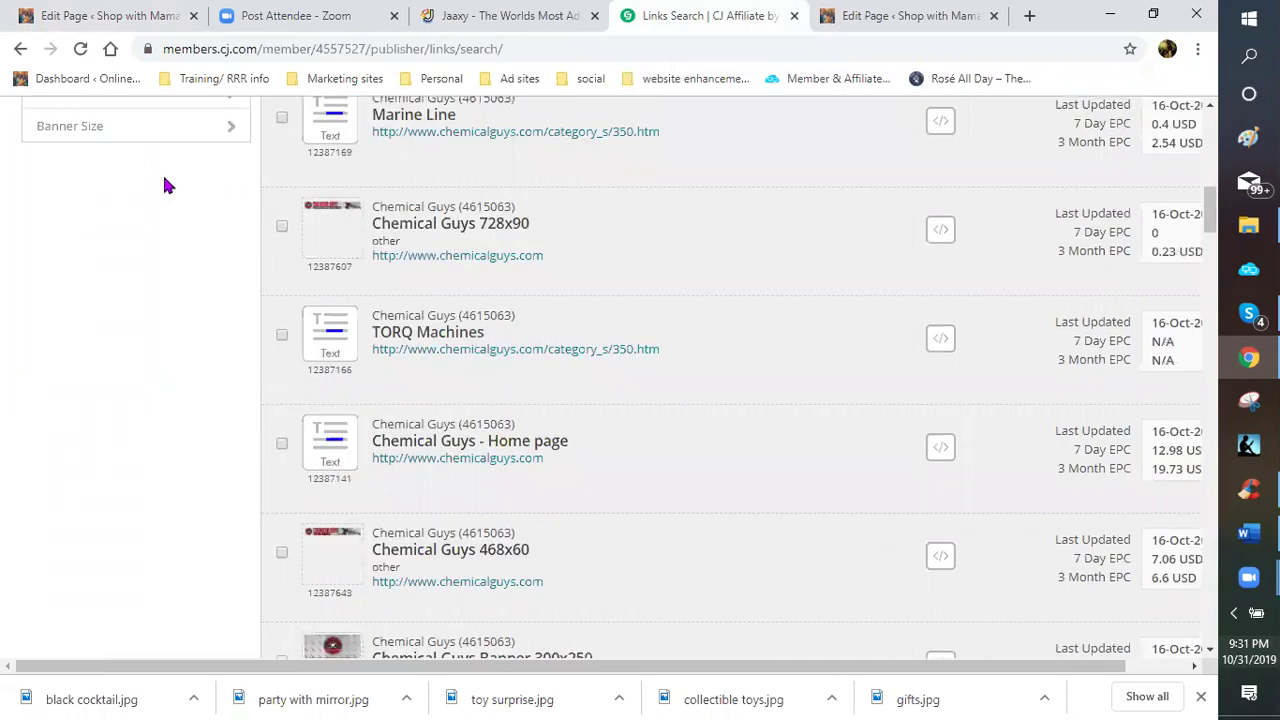
pyautogui.scroll(5, 90, 215)
pyautogui.scroll(2, 95, 215)
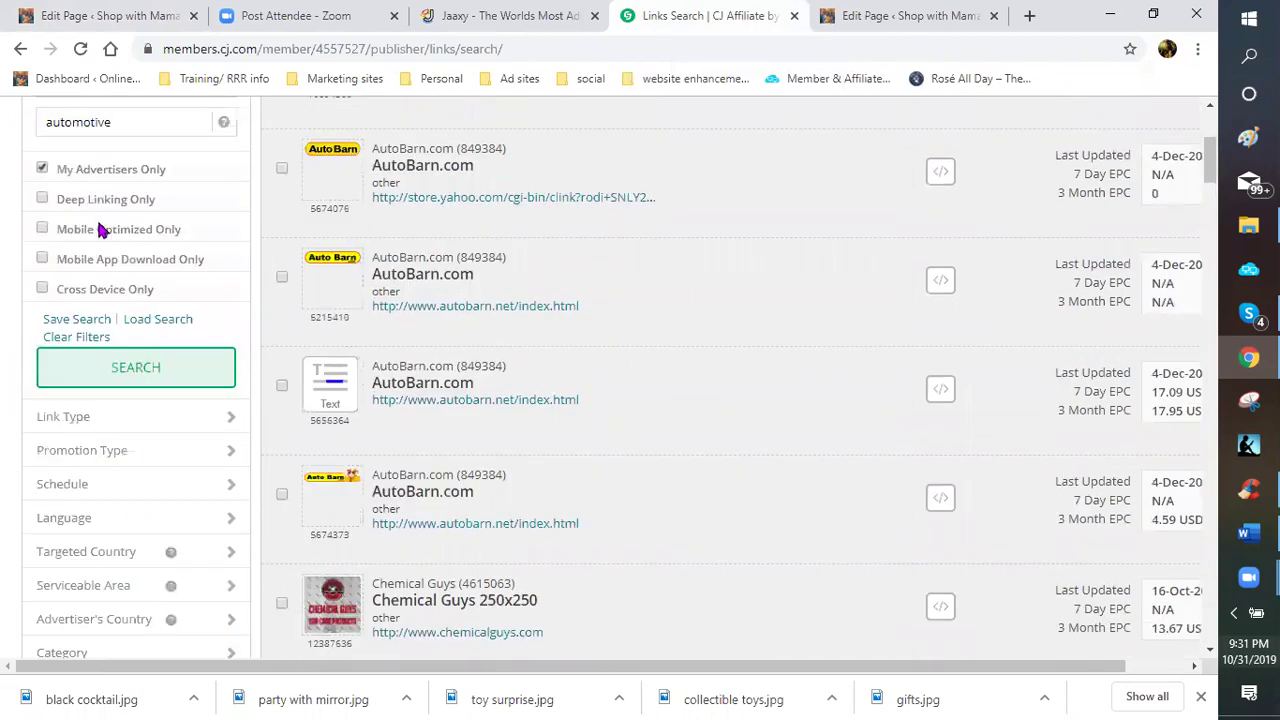
pyautogui.scroll(2, 98, 229)
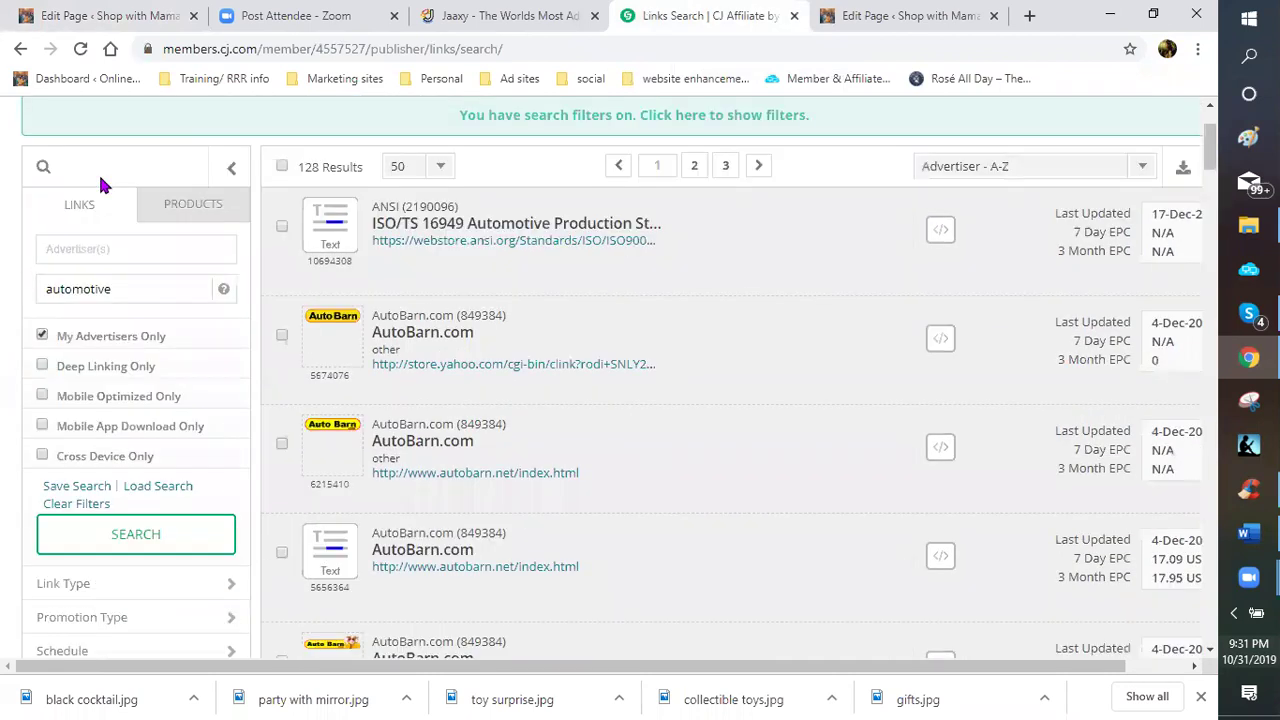
pyautogui.scroll(1, 142, 317)
# - Clear the keyword and search links from advertiser Betty's Attic (1759827)
pyautogui.click(142, 317)
pyautogui.press('BackSpace')
pyautogui.press('BackSpace')
pyautogui.press('BackSpace')
pyautogui.press('BackSpace')
pyautogui.press('BackSpace')
pyautogui.press('BackSpace')
pyautogui.press('BackSpace')
pyautogui.press('BackSpace')
pyautogui.press('BackSpace')
pyautogui.press('BackSpace')
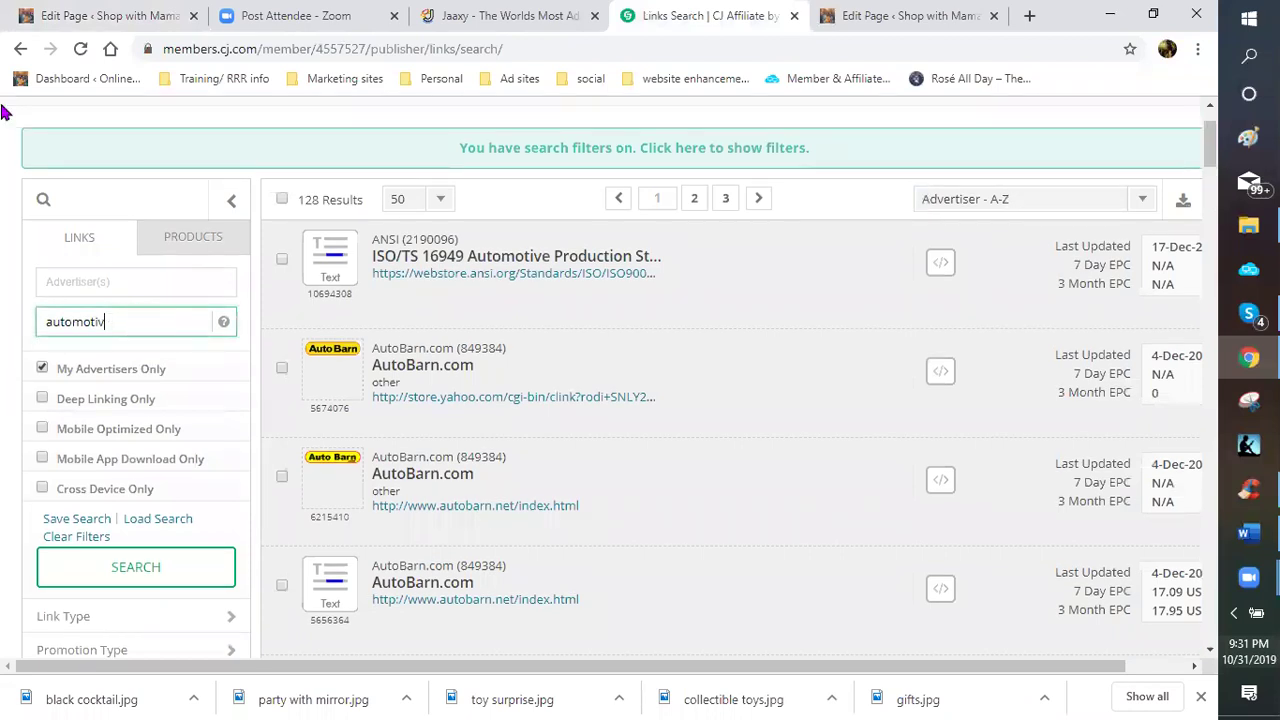
pyautogui.click(125, 283)
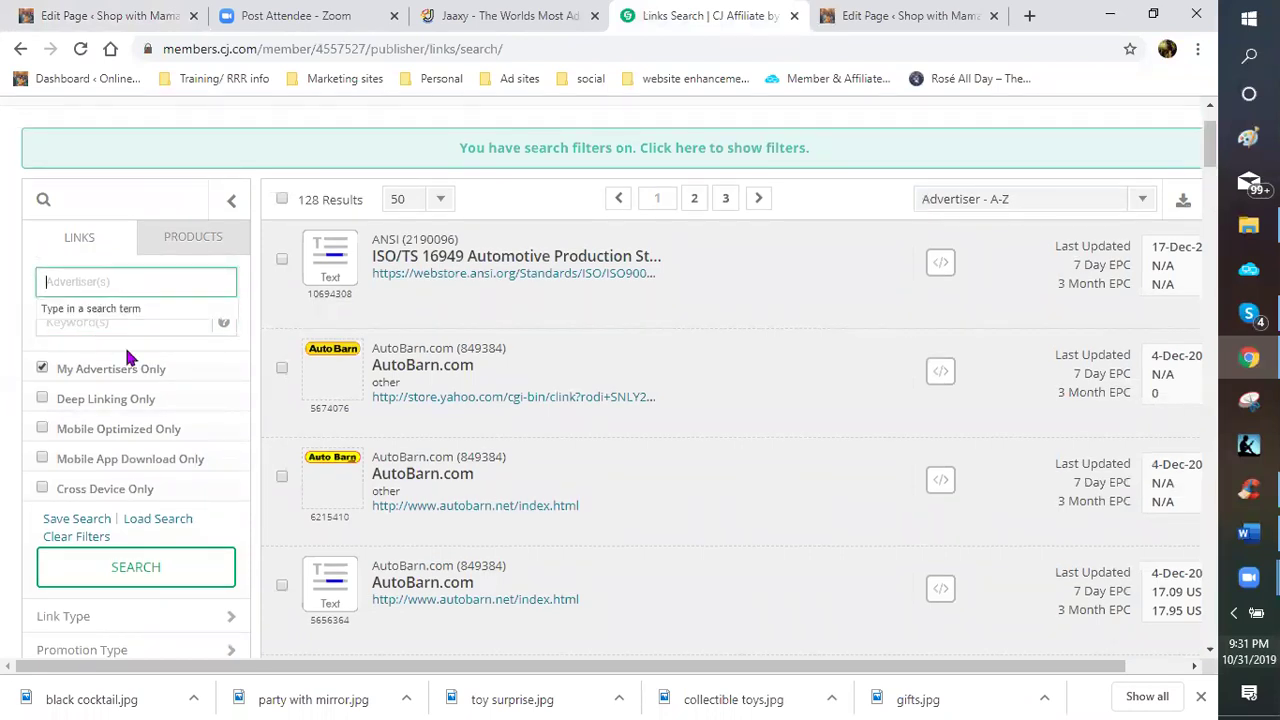
pyautogui.write('Betty')
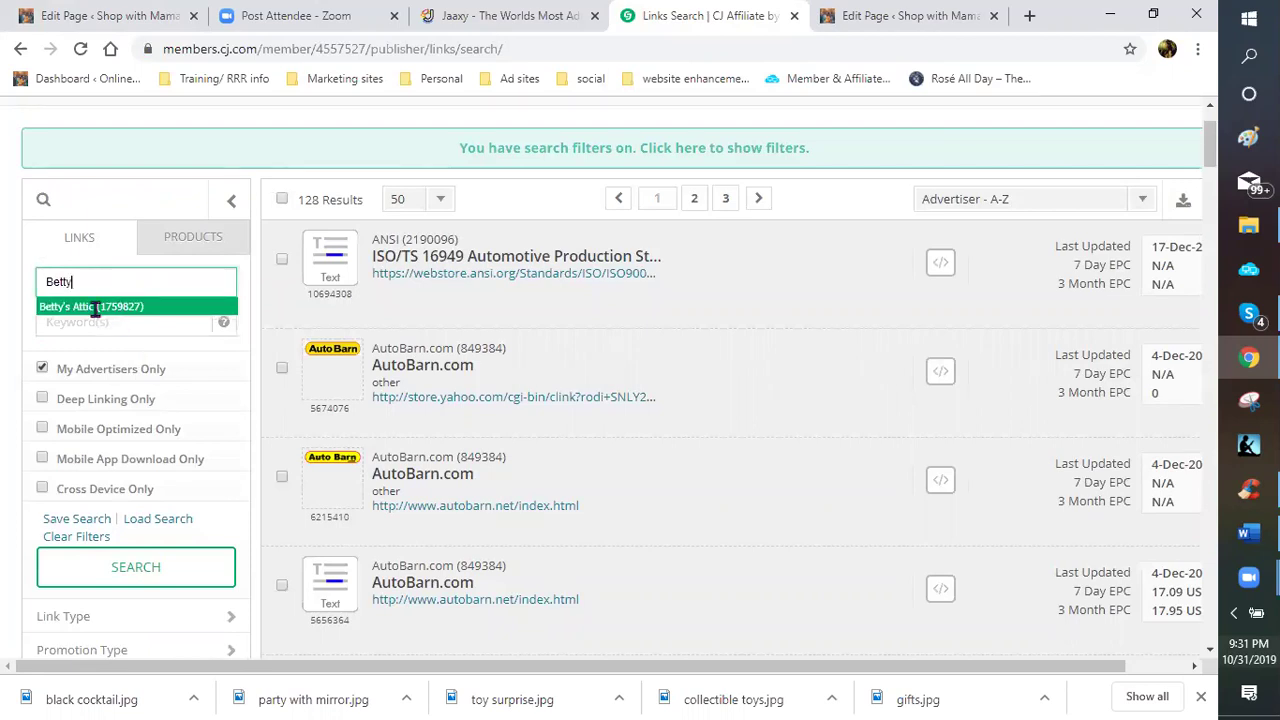
pyautogui.press('Return')
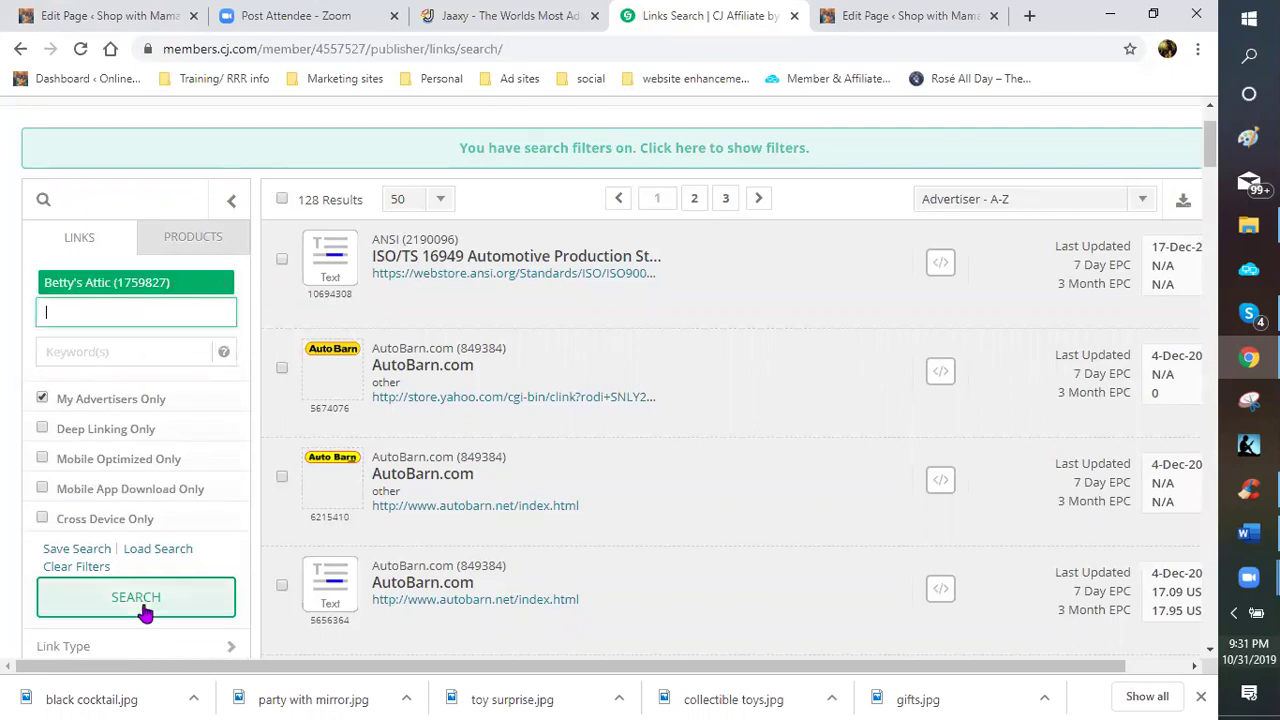
pyautogui.click(262, 594)
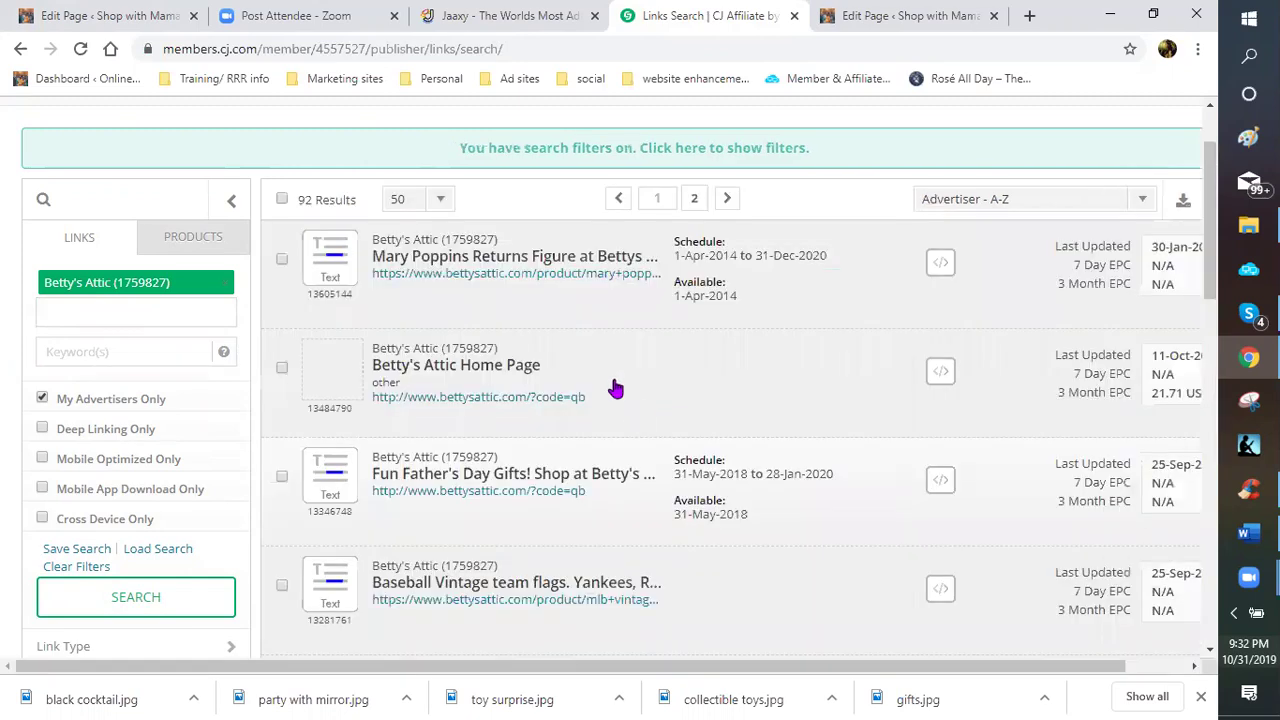
# - Scroll through the first Betty's Attic results, previewing the banner thumbnails
pyautogui.scroll(-1, 340, 252)
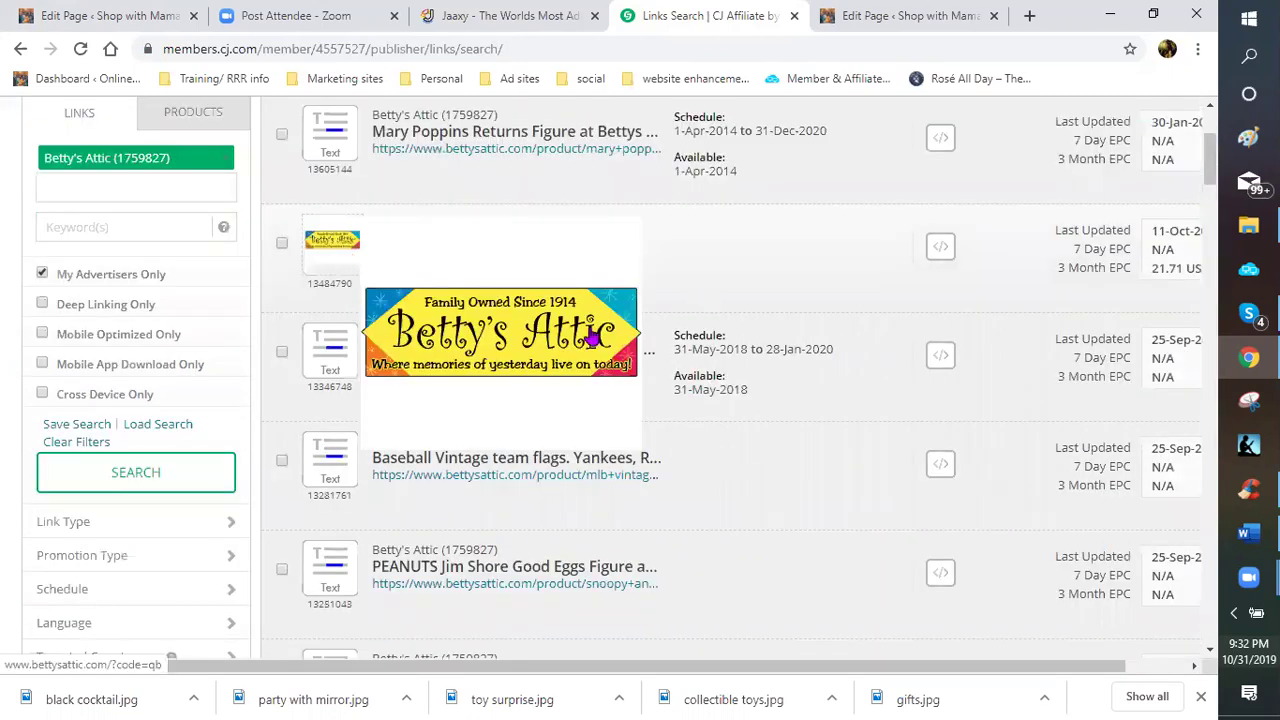
pyautogui.scroll(-1, 584, 340)
pyautogui.scroll(-4, 545, 340)
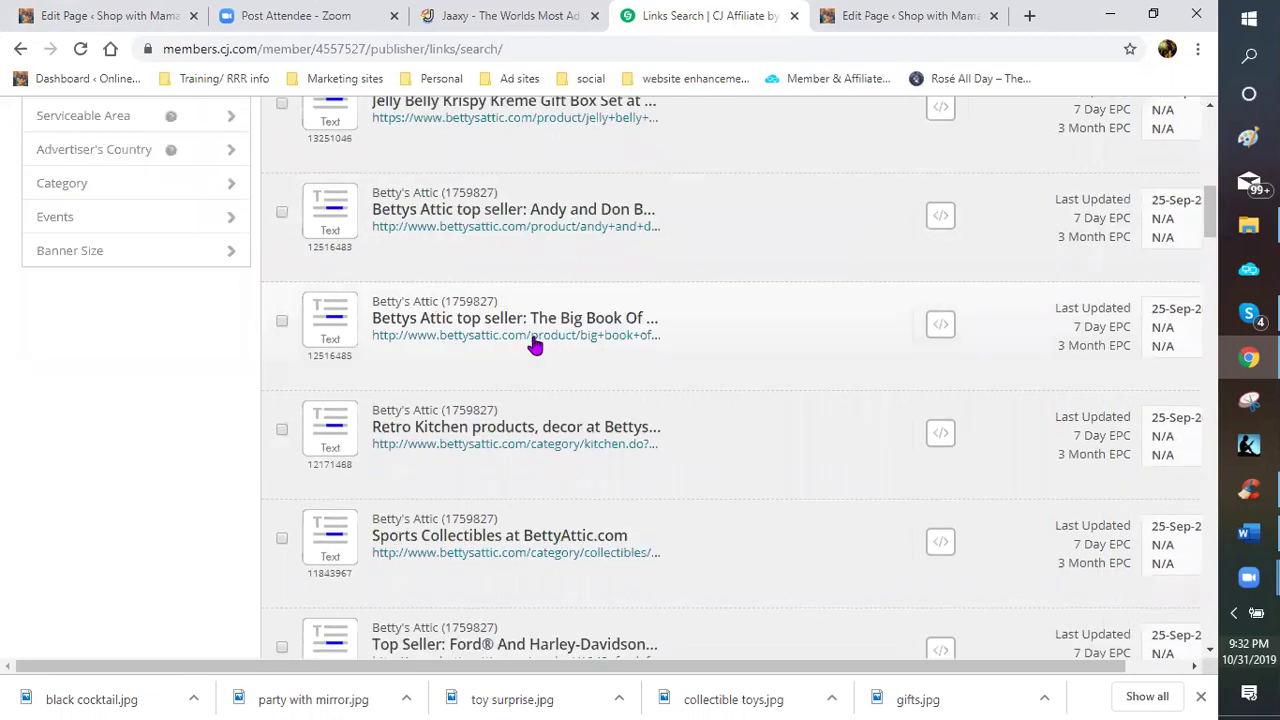
pyautogui.scroll(-3, 450, 370)
pyautogui.scroll(-2, 315, 343)
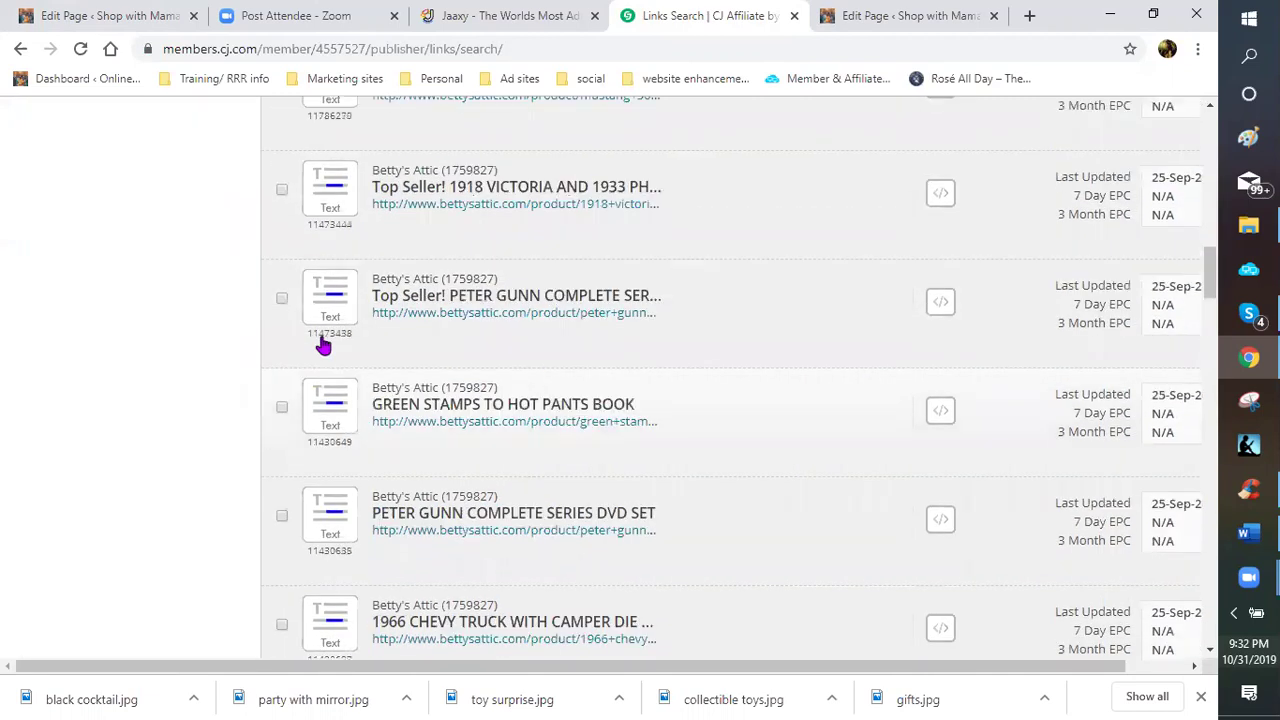
pyautogui.moveTo(333, 302)
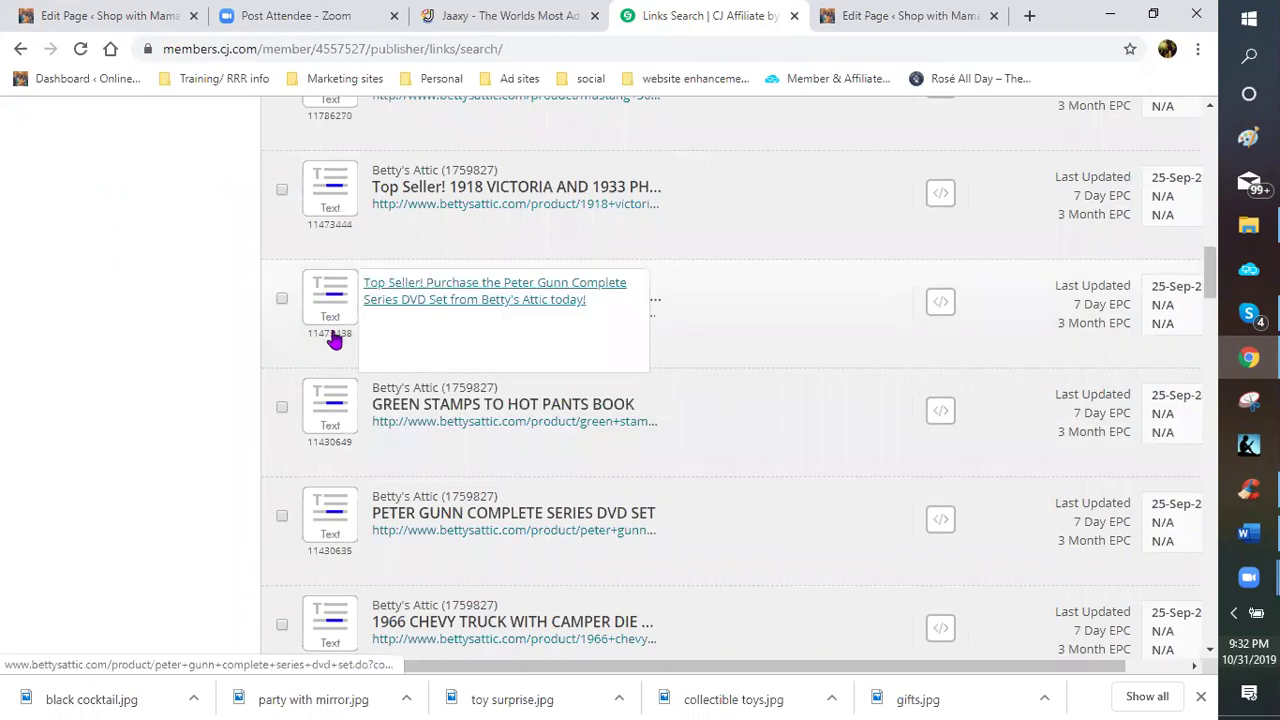
pyautogui.scroll(-2, 720, 455)
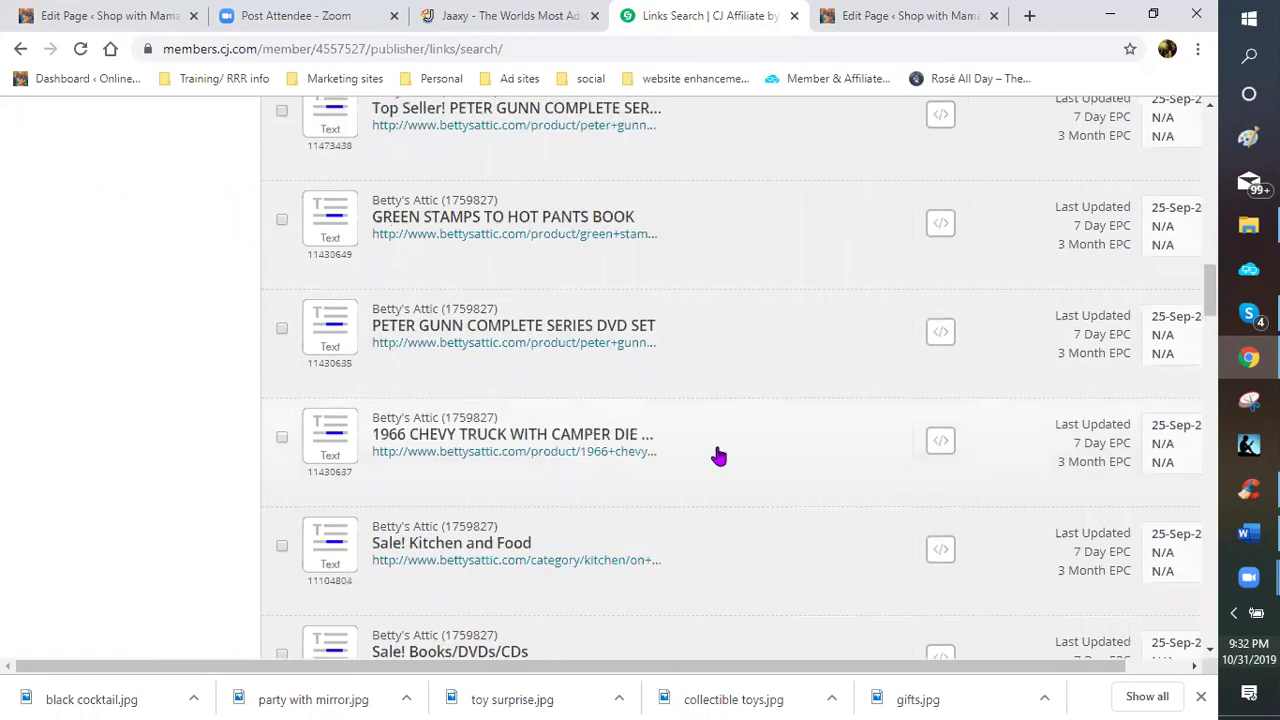
pyautogui.scroll(-4, 705, 461)
pyautogui.scroll(-4, 697, 460)
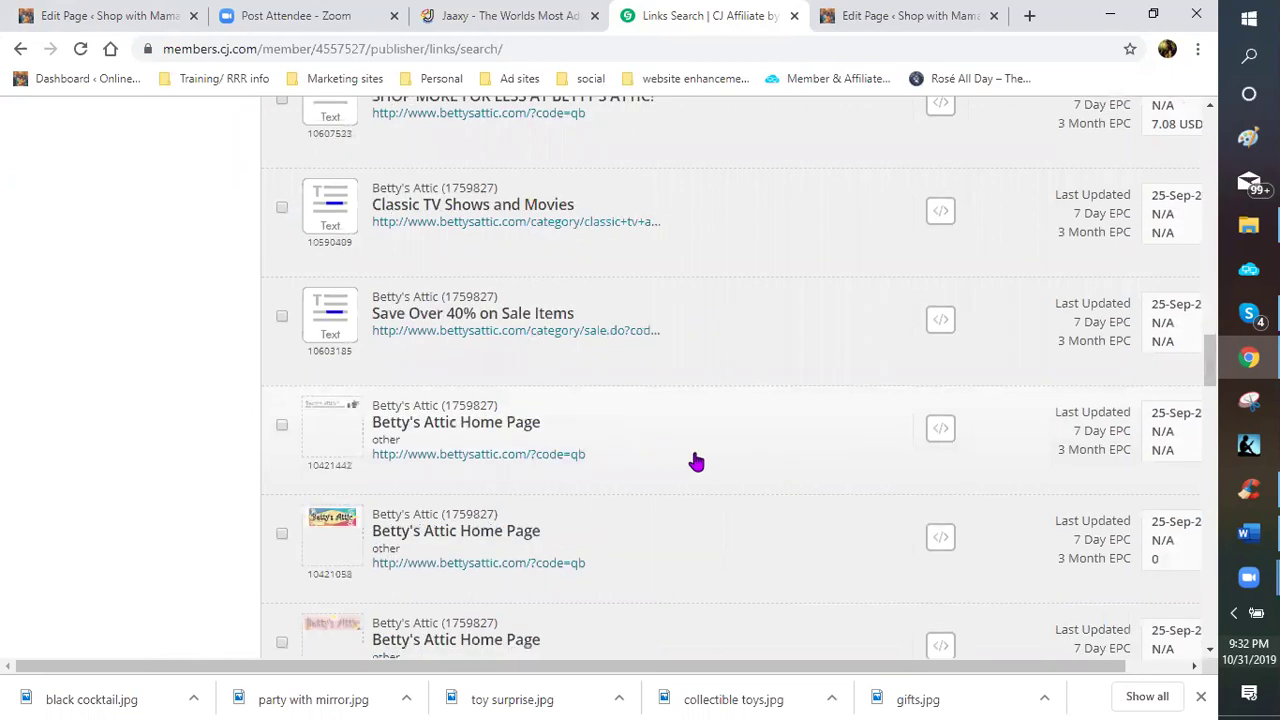
pyautogui.scroll(-2, 697, 461)
pyautogui.scroll(-2, 689, 460)
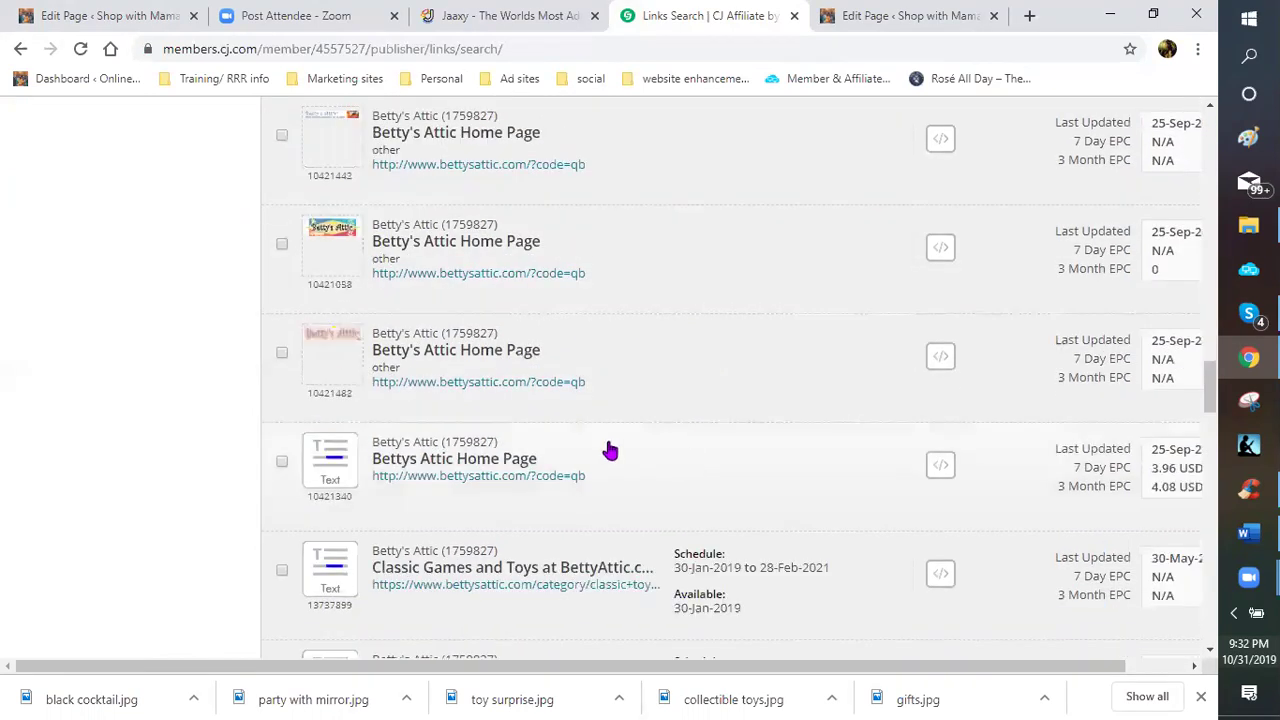
pyautogui.scroll(-4, 578, 455)
pyautogui.moveTo(325, 485)
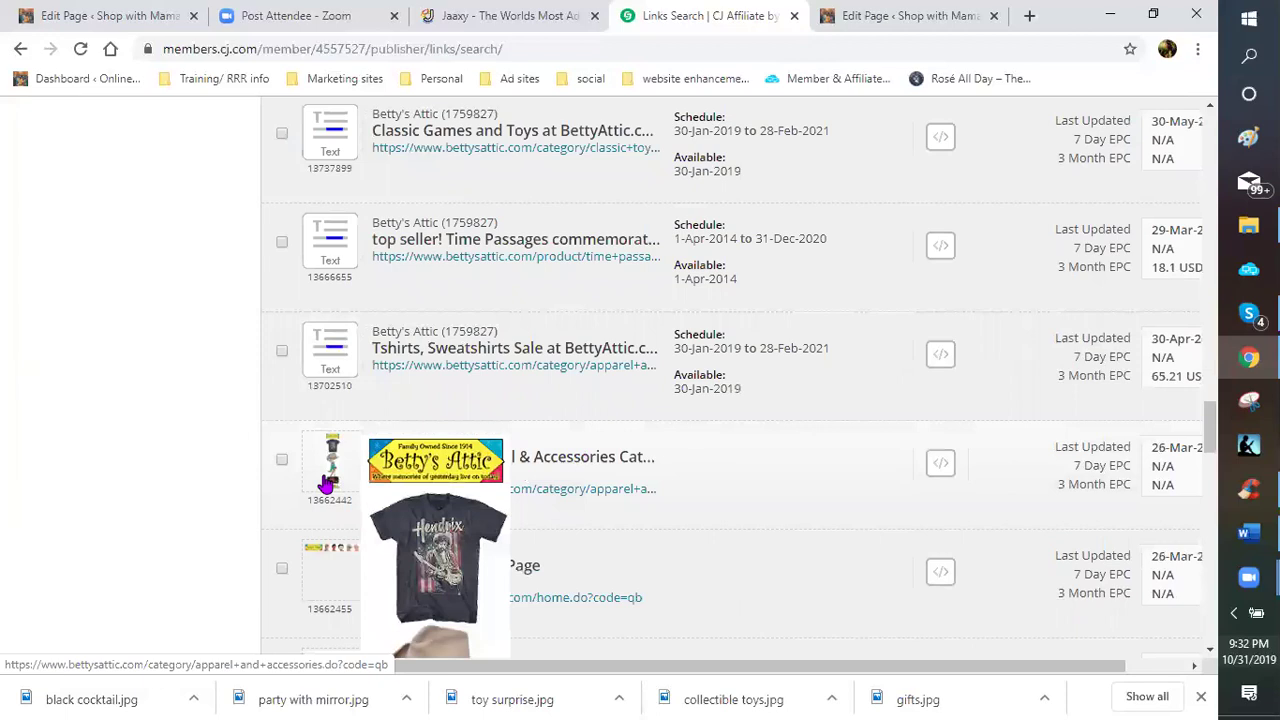
pyautogui.scroll(-2, 317, 374)
pyautogui.moveTo(318, 380)
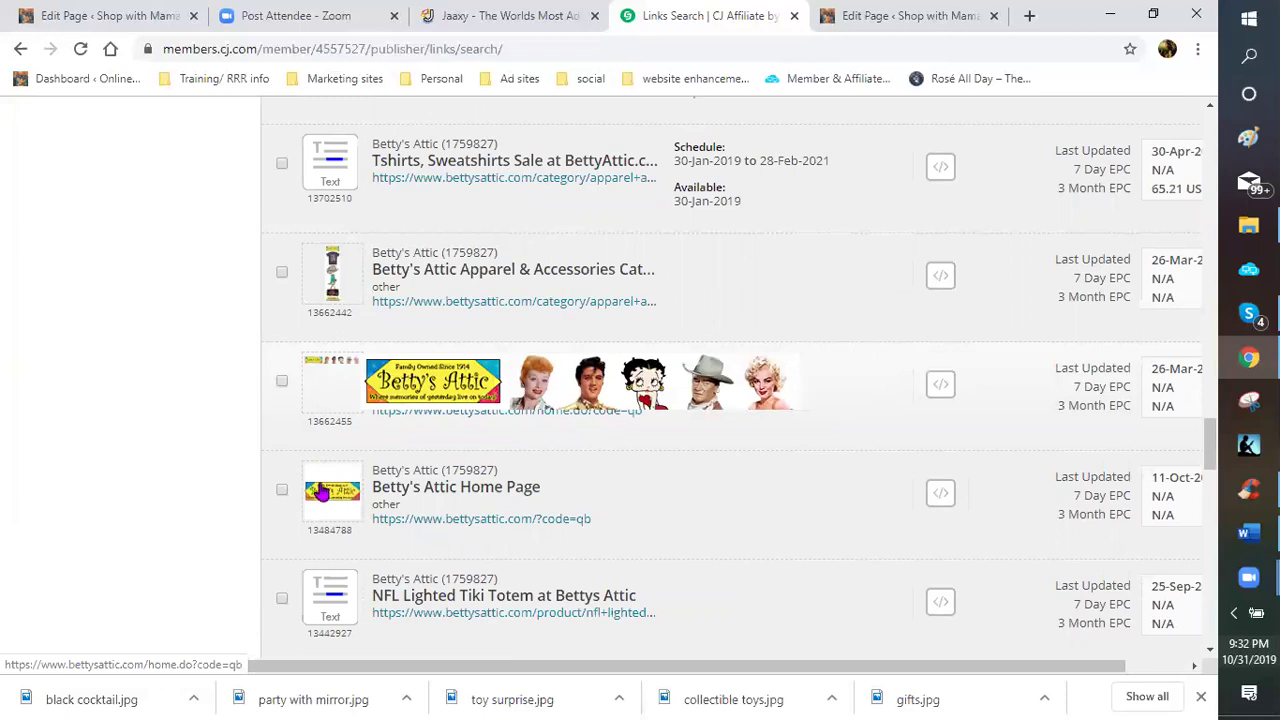
# - Scroll to the bottom of the list and go to results page 2
pyautogui.scroll(-1, 318, 472)
pyautogui.scroll(-4, 318, 472)
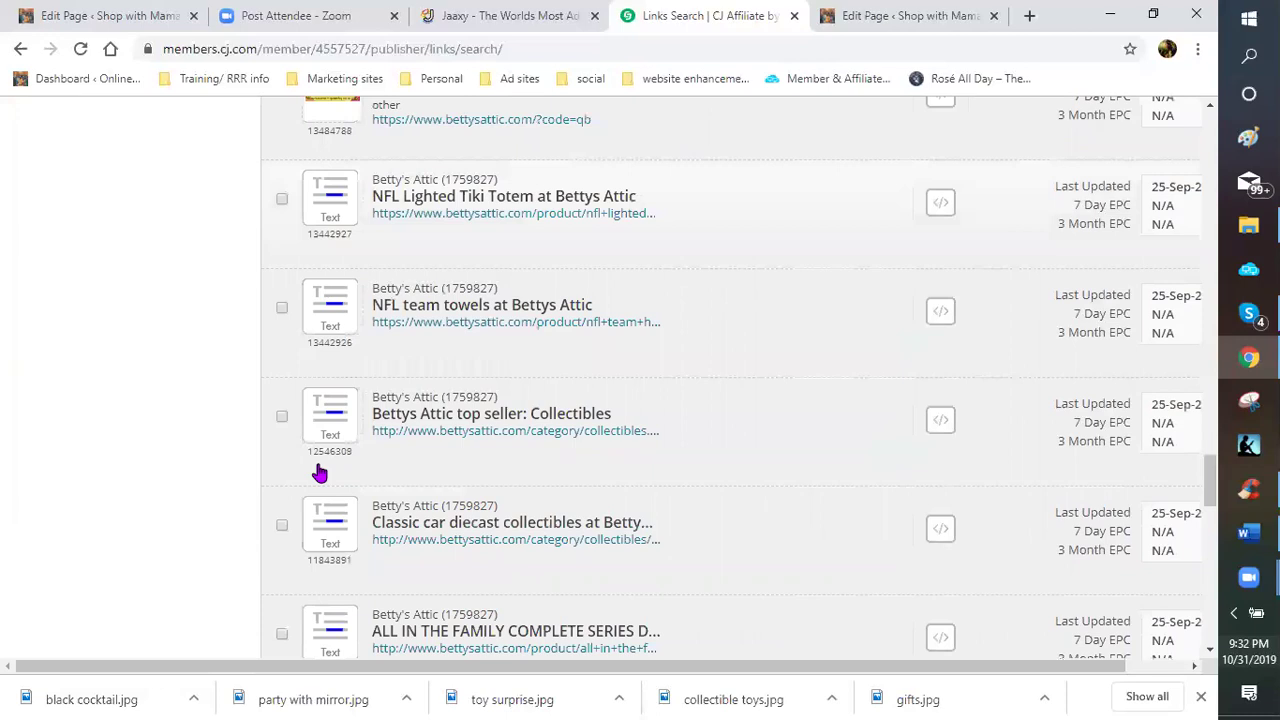
pyautogui.scroll(-4, 320, 468)
pyautogui.scroll(-4, 329, 450)
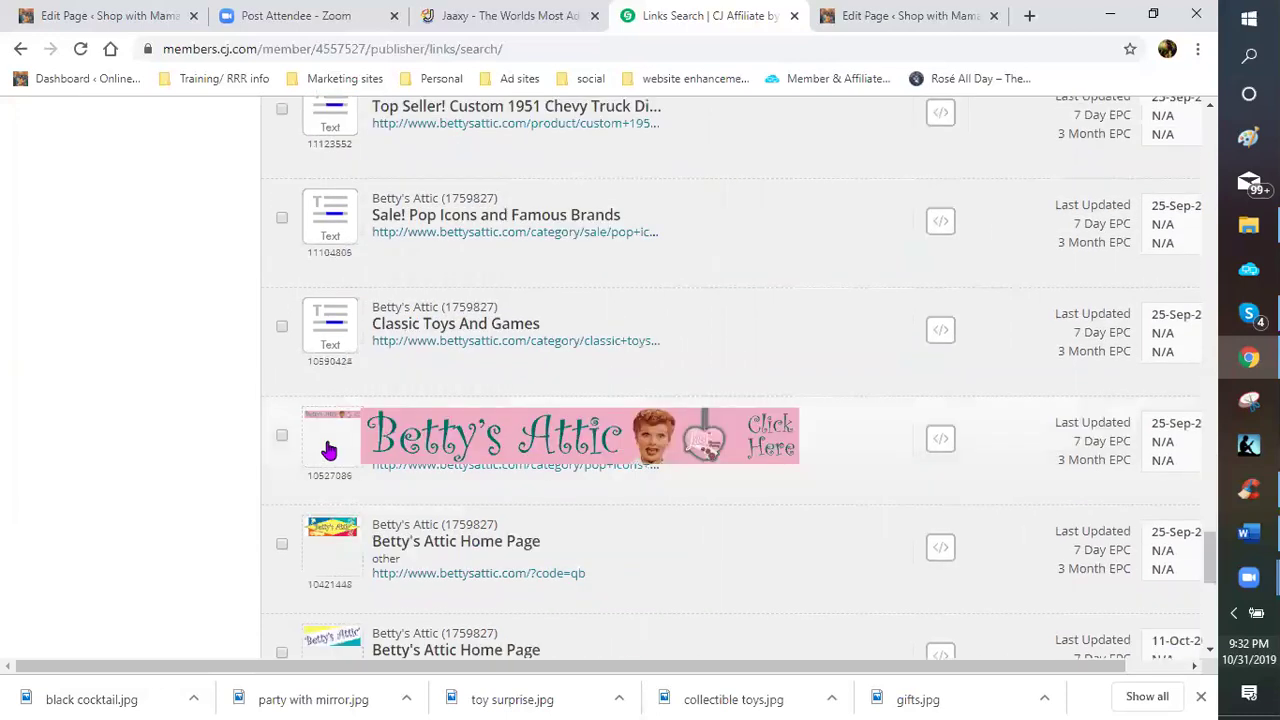
pyautogui.scroll(-1, 336, 523)
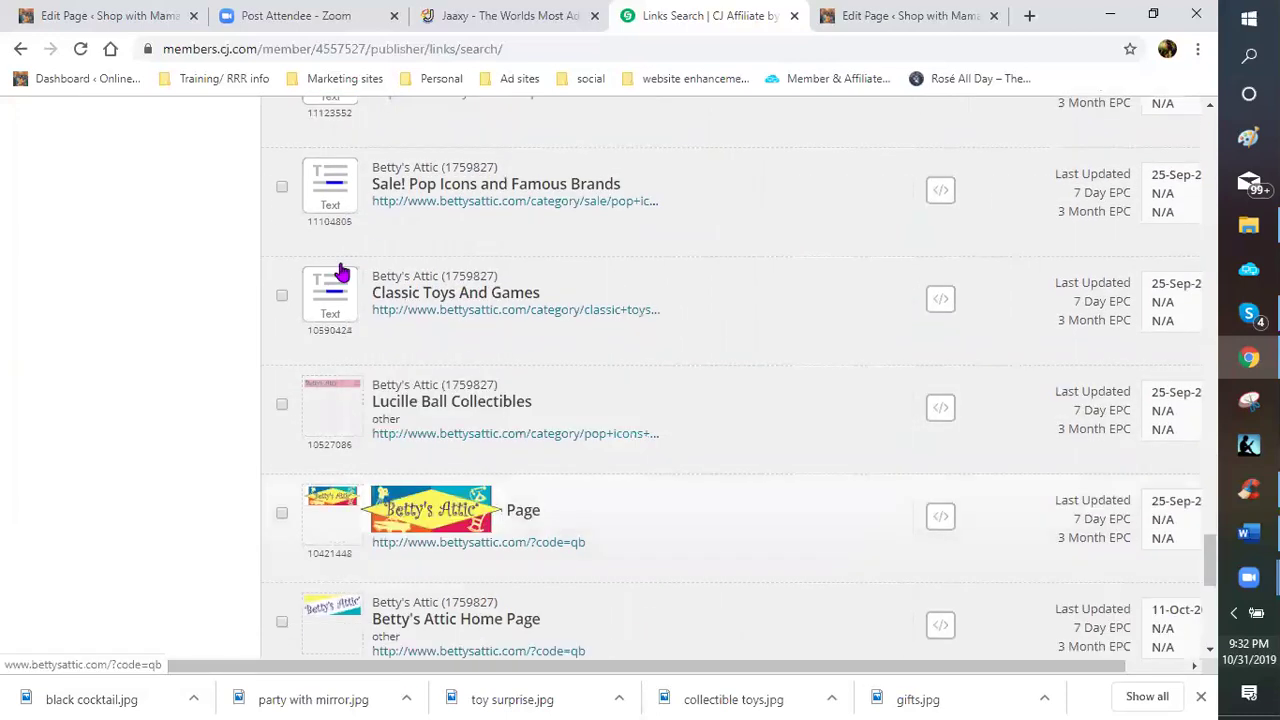
pyautogui.scroll(-2, 330, 265)
pyautogui.scroll(-2, 330, 383)
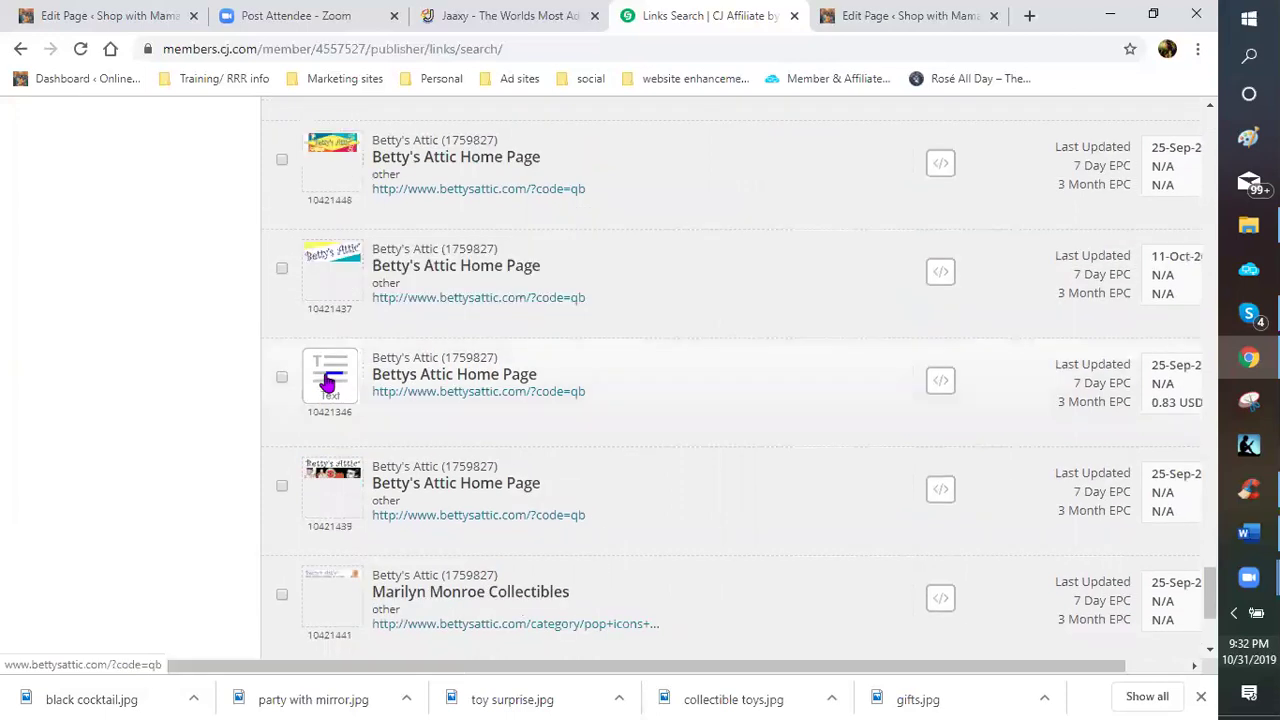
pyautogui.scroll(-1, 329, 383)
pyautogui.scroll(-1, 323, 408)
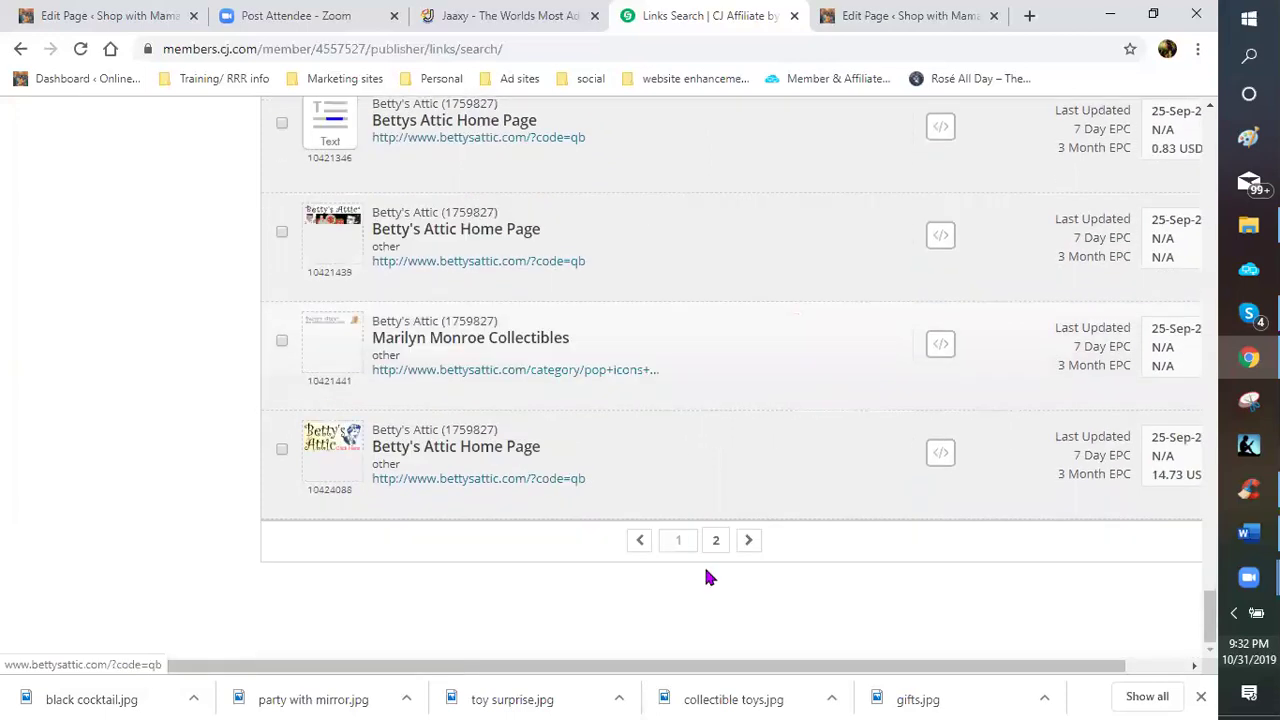
pyautogui.click(715, 542)
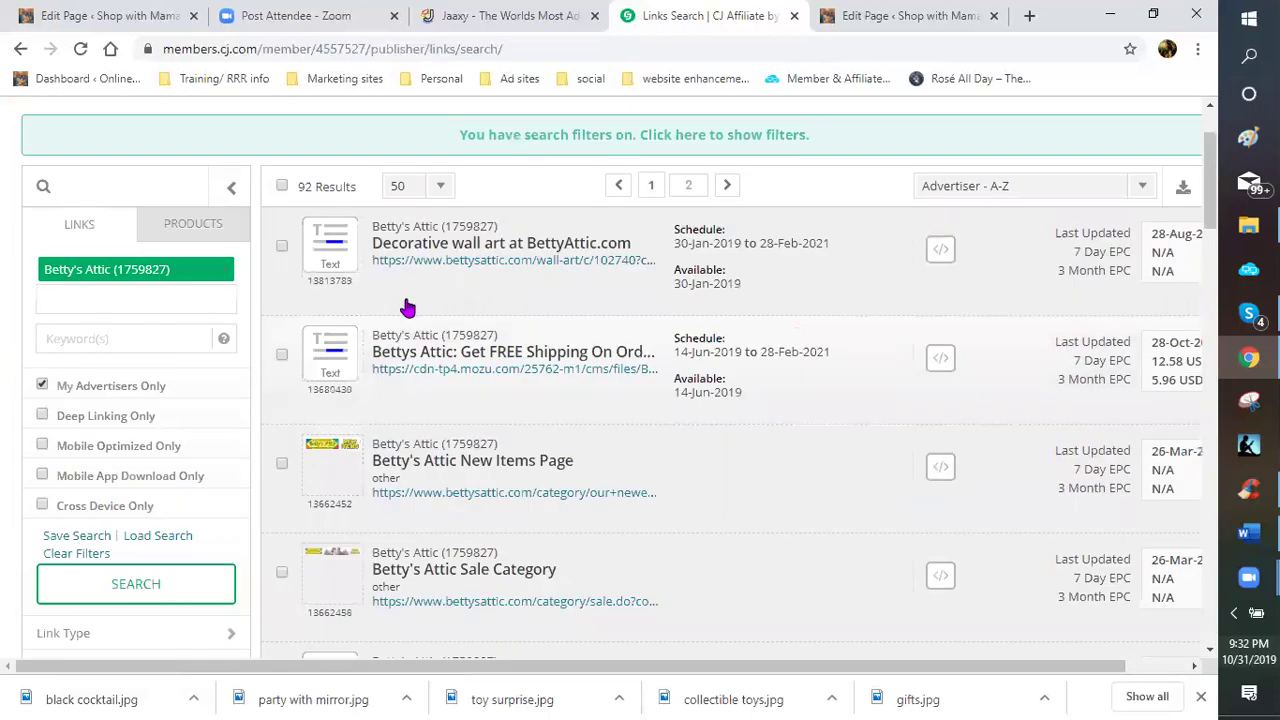
# - Browse page 2 of the Betty's Attic links to find the Sale Category banner
pyautogui.scroll(-2, 335, 380)
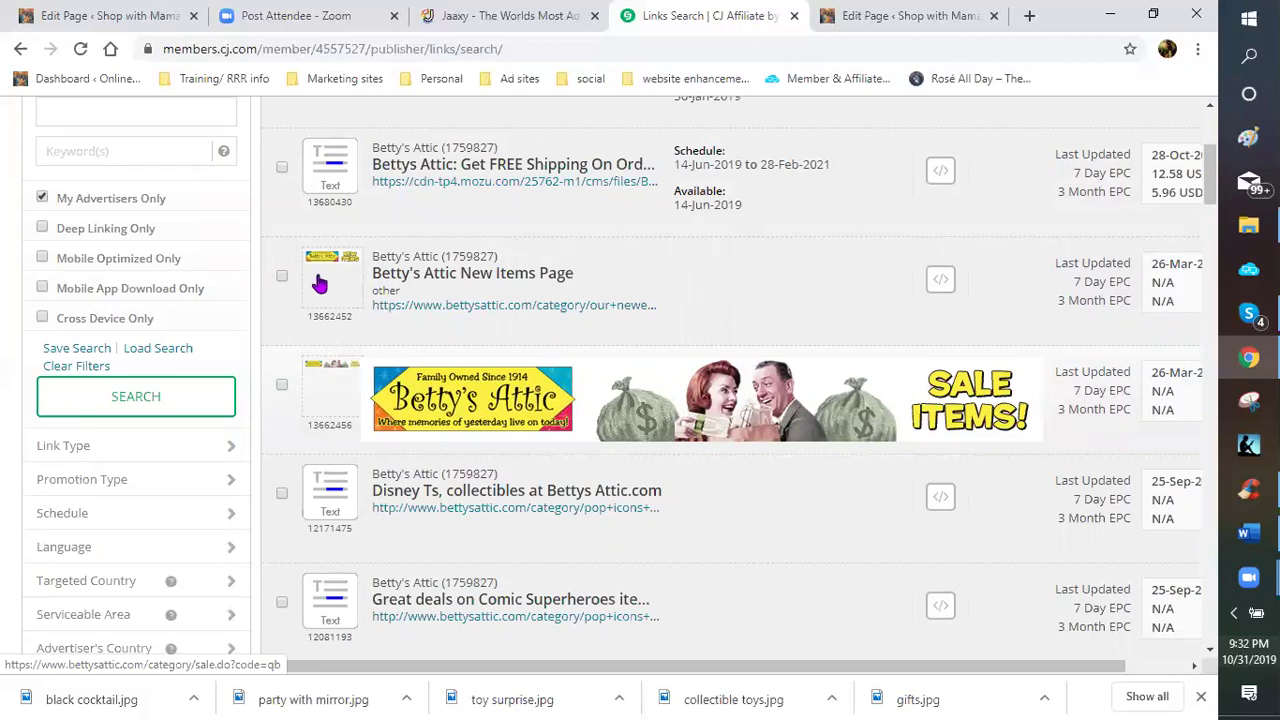
pyautogui.scroll(-2, 337, 390)
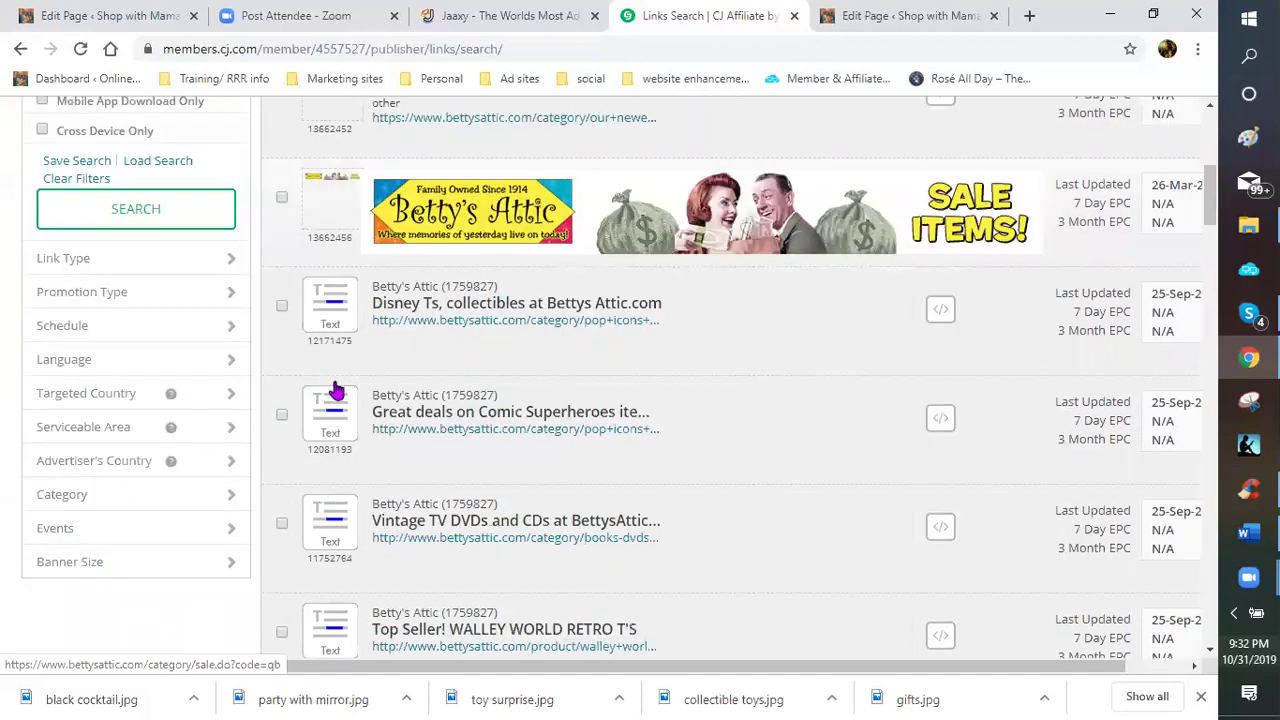
pyautogui.scroll(-4, 337, 390)
pyautogui.scroll(-4, 337, 390)
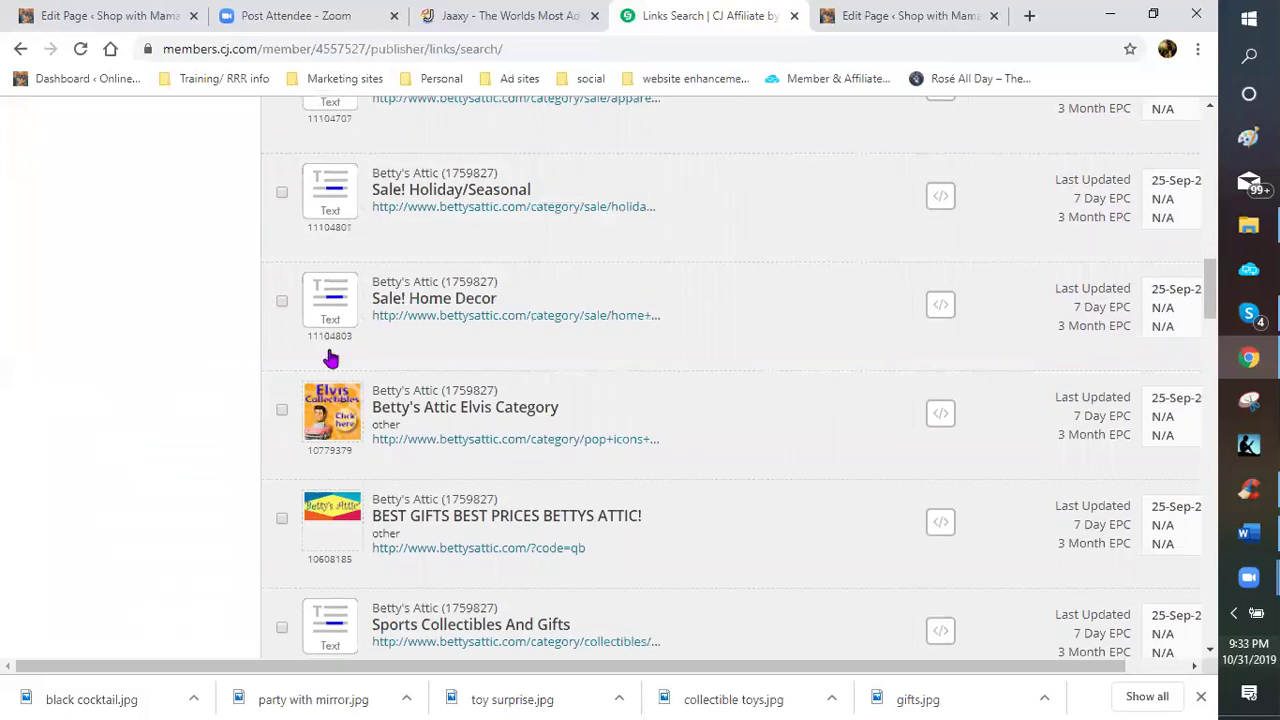
pyautogui.scroll(-2, 331, 240)
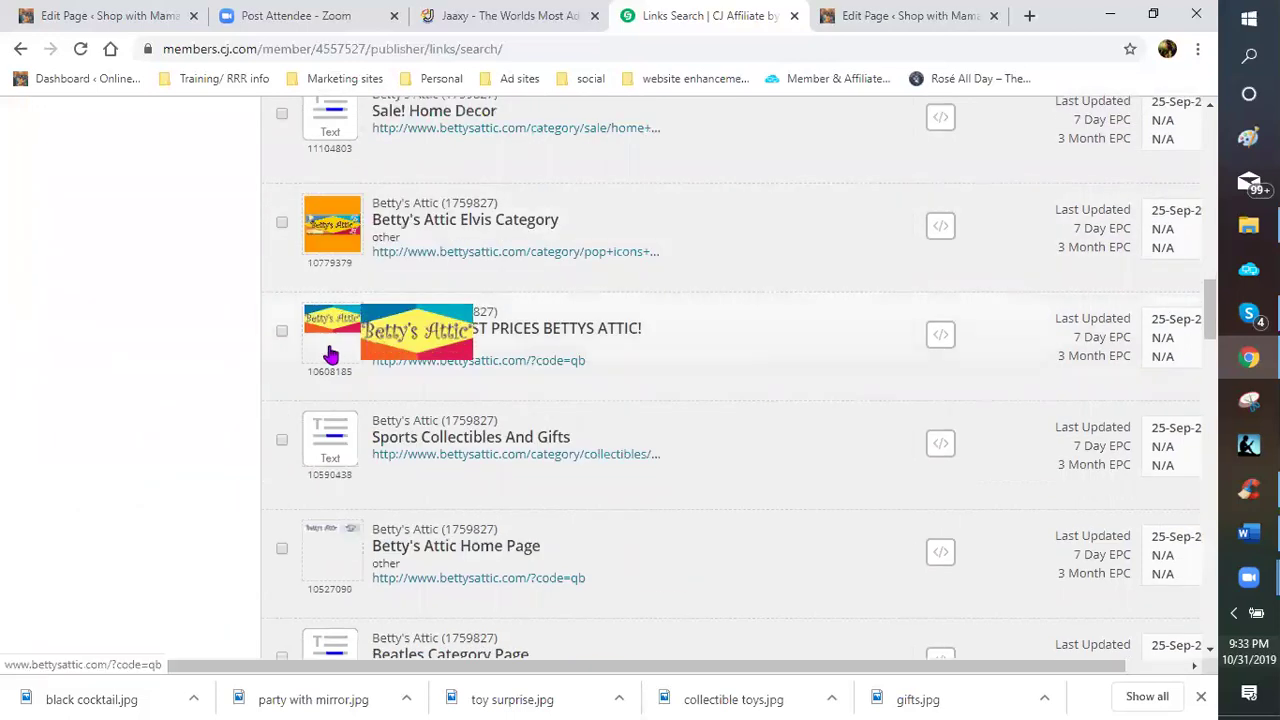
pyautogui.scroll(-2, 322, 310)
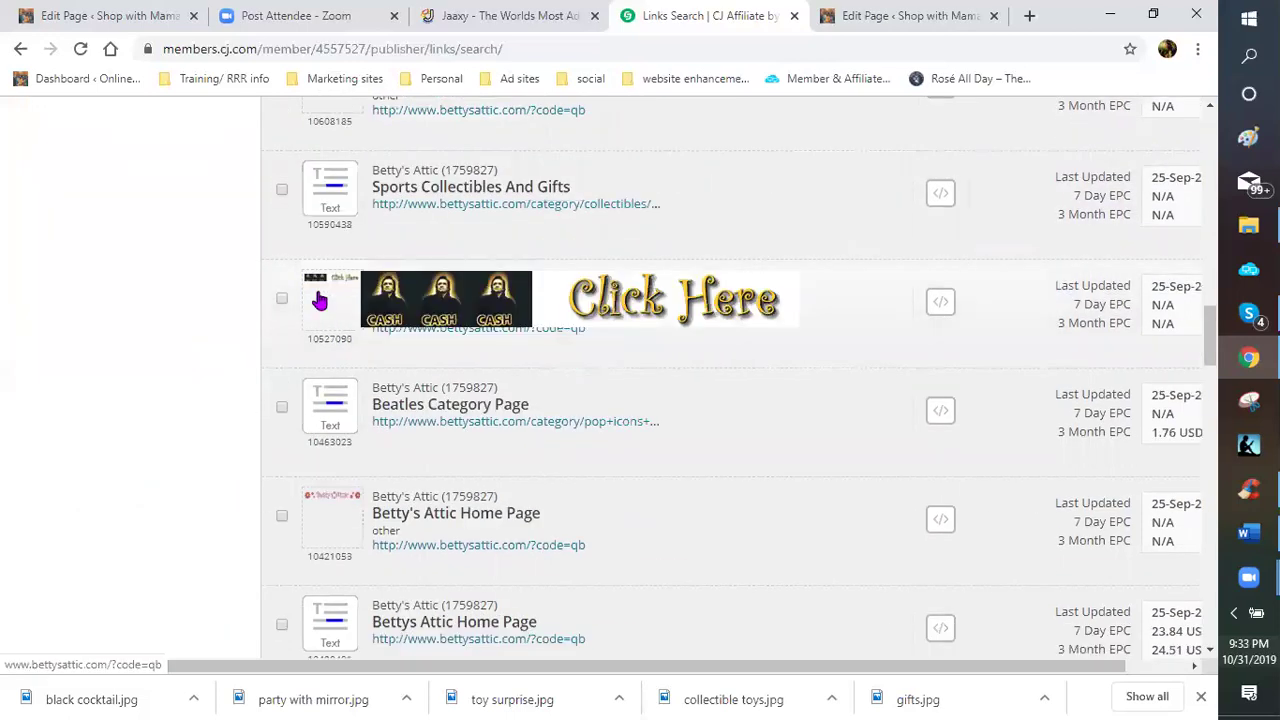
pyautogui.scroll(-2, 316, 320)
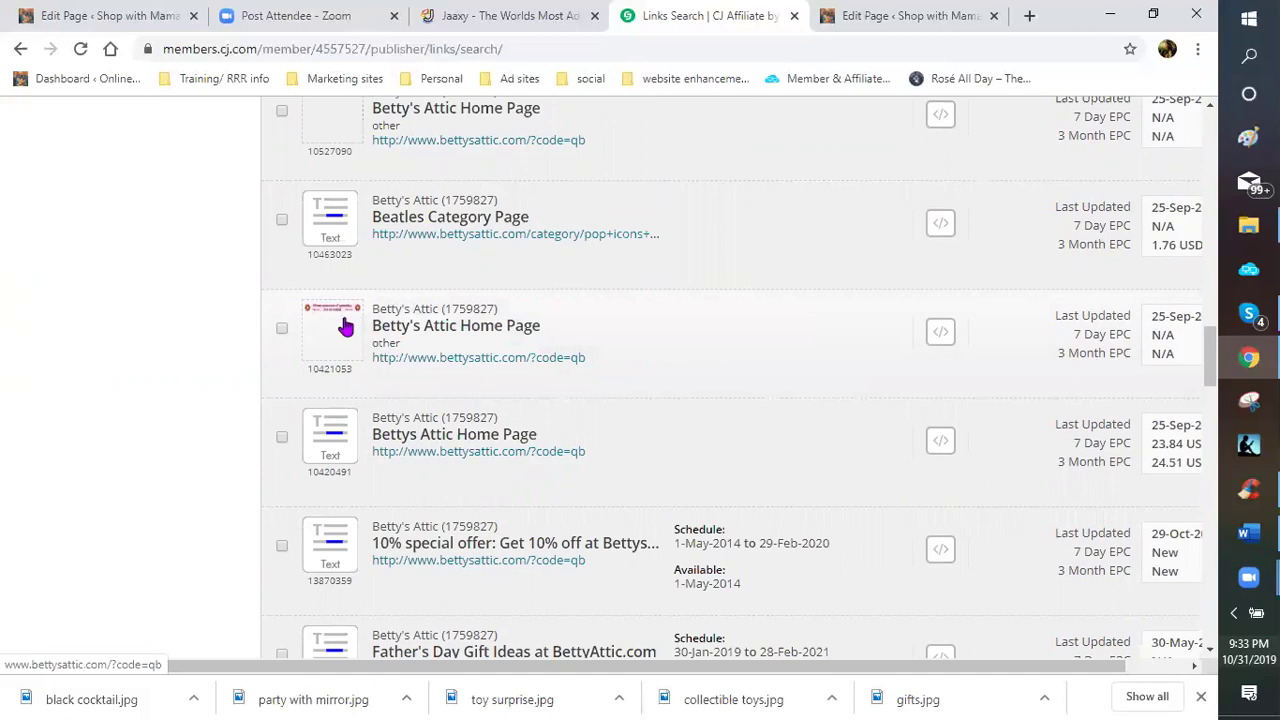
pyautogui.moveTo(345, 327)
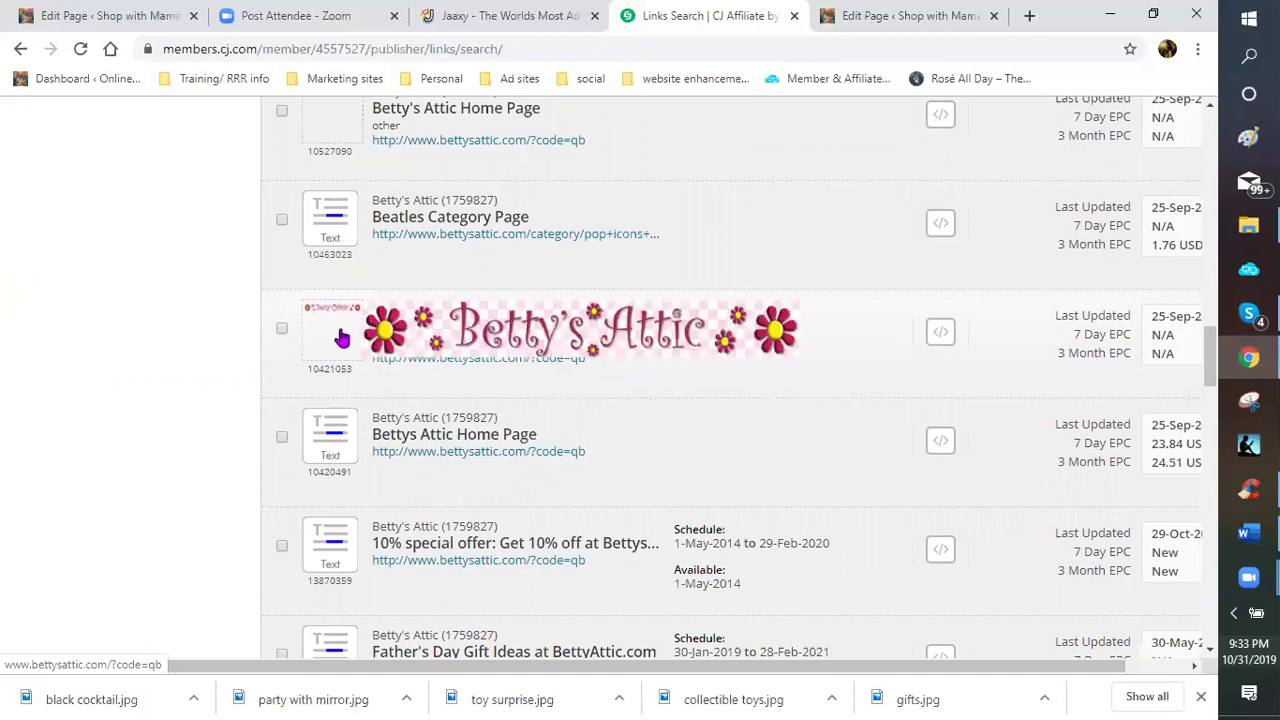
pyautogui.scroll(-1, 341, 340)
pyautogui.scroll(-5, 341, 340)
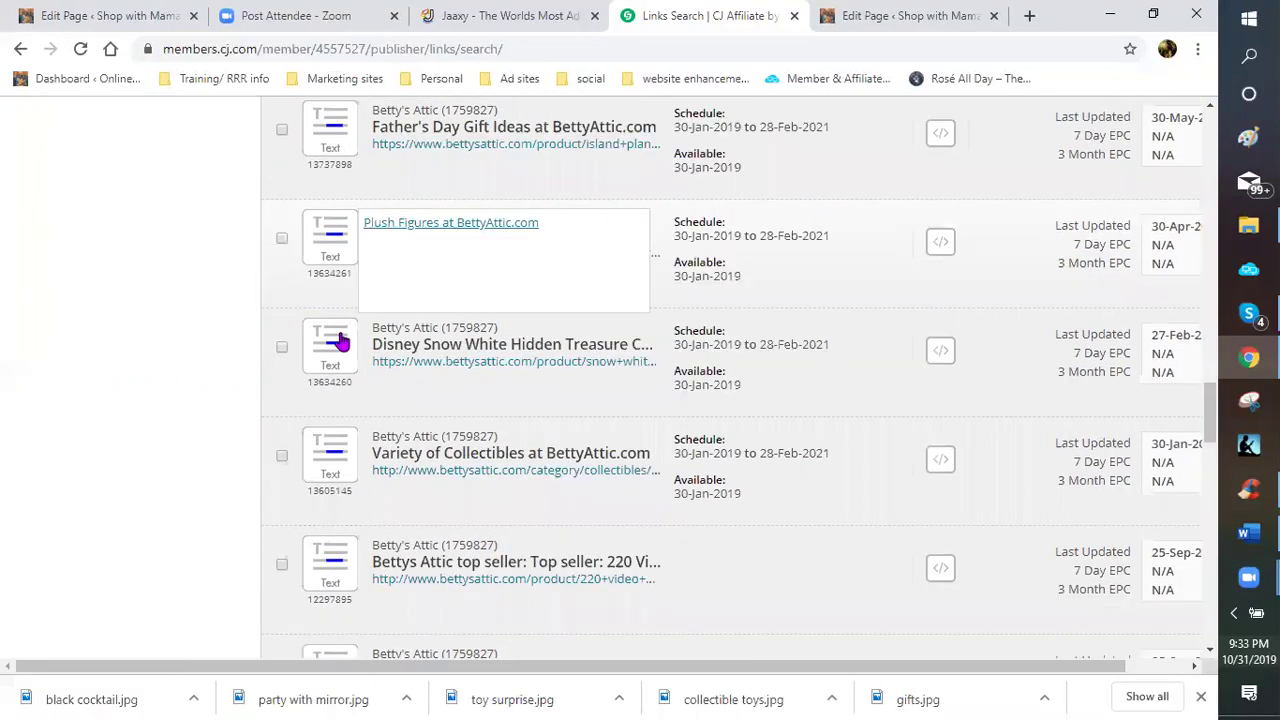
pyautogui.scroll(-6, 341, 343)
pyautogui.scroll(-3, 336, 336)
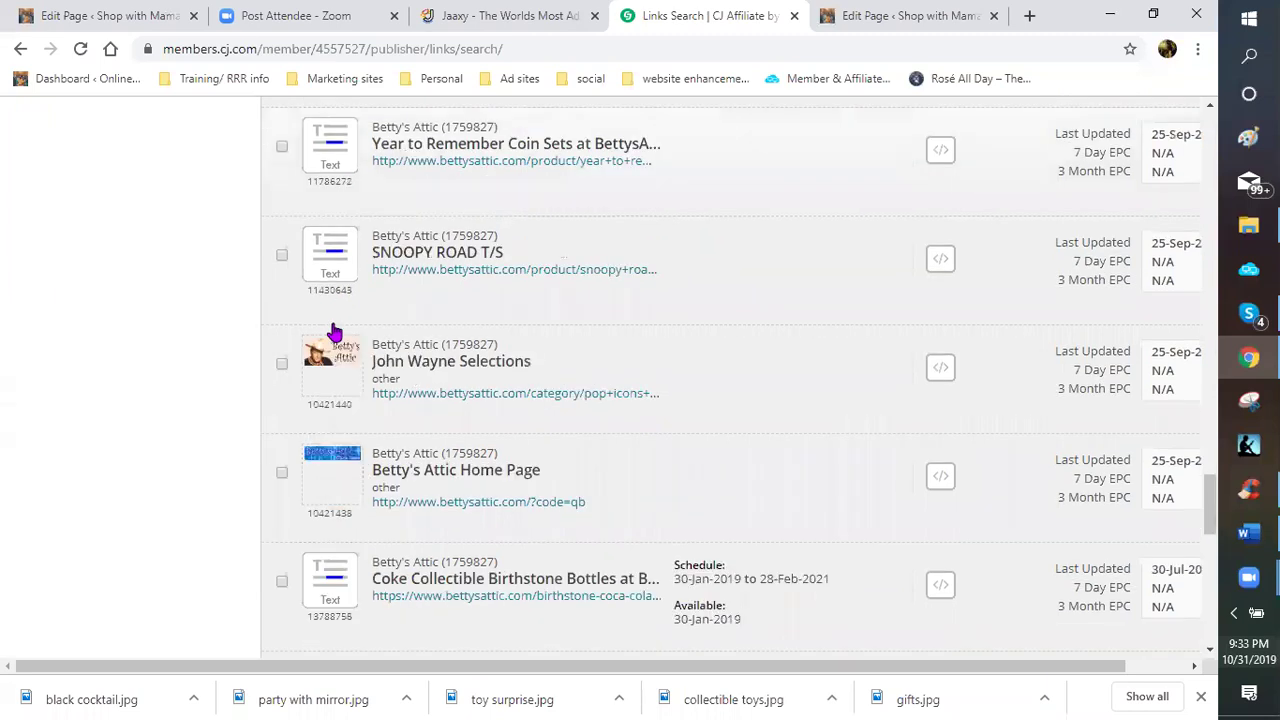
pyautogui.scroll(-2, 326, 305)
pyautogui.scroll(-3, 345, 384)
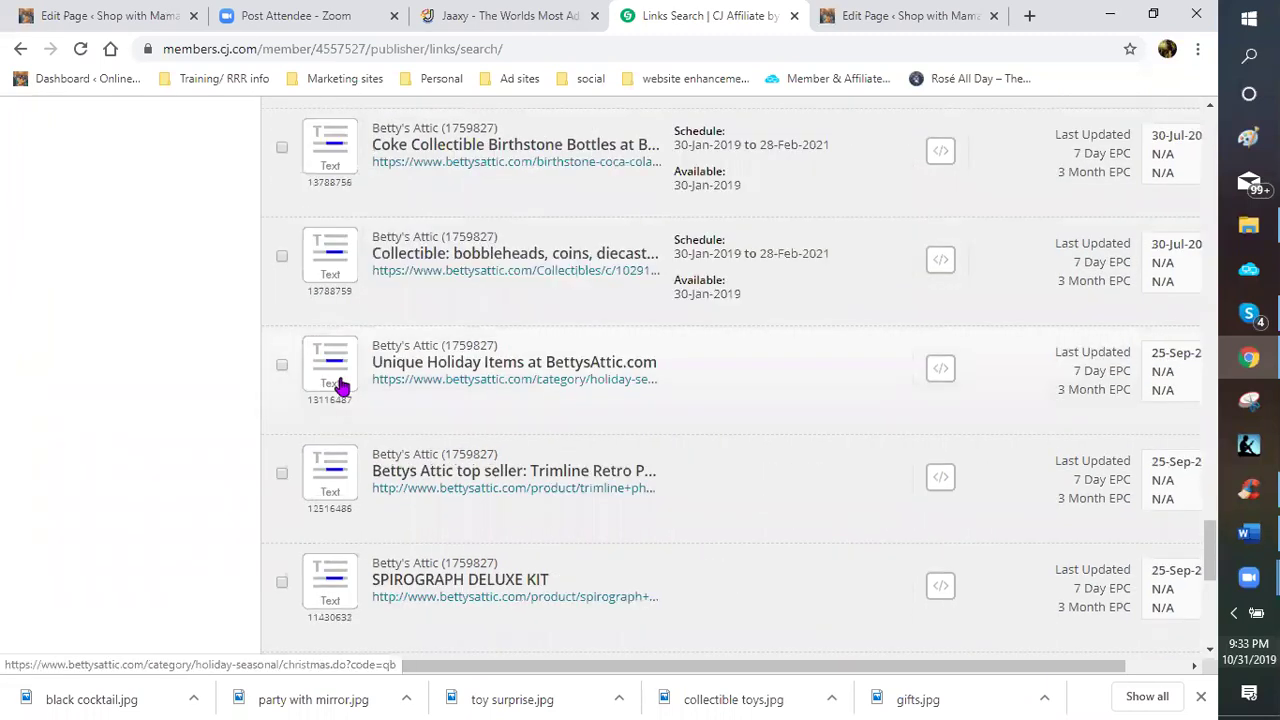
pyautogui.scroll(-3, 346, 451)
pyautogui.scroll(-2, 325, 449)
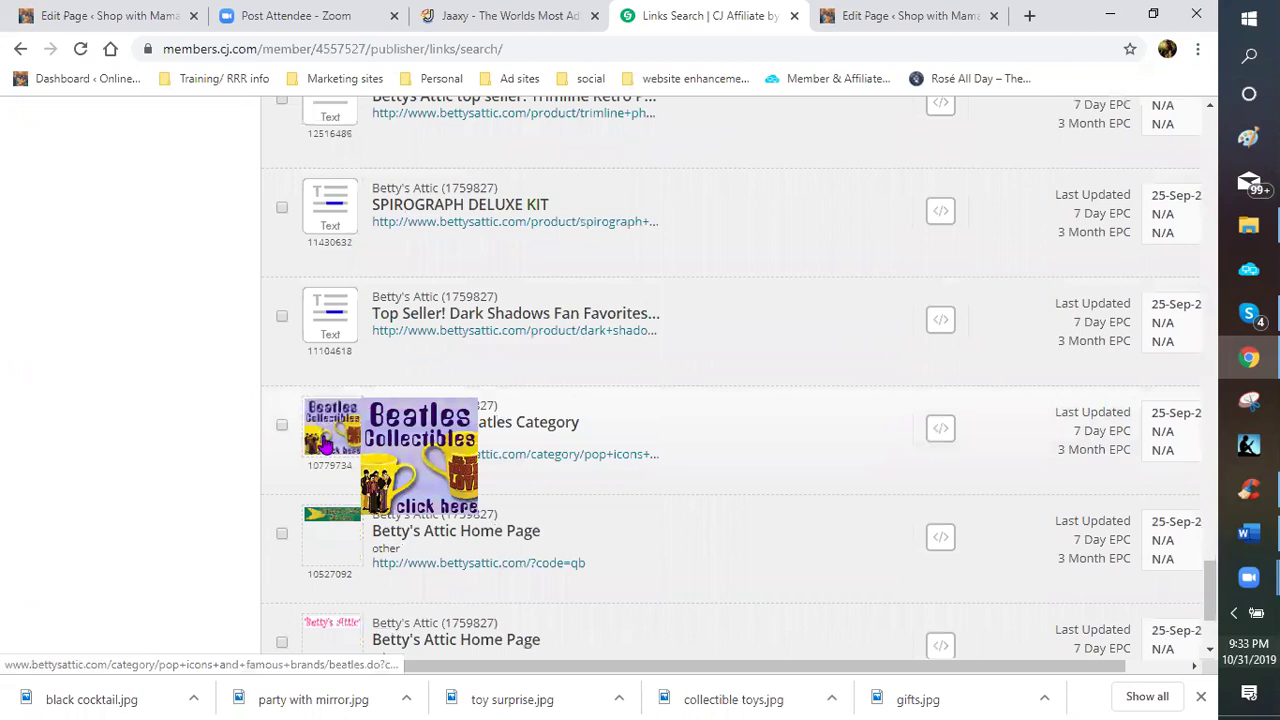
pyautogui.scroll(-2, 327, 444)
pyautogui.scroll(-1, 340, 393)
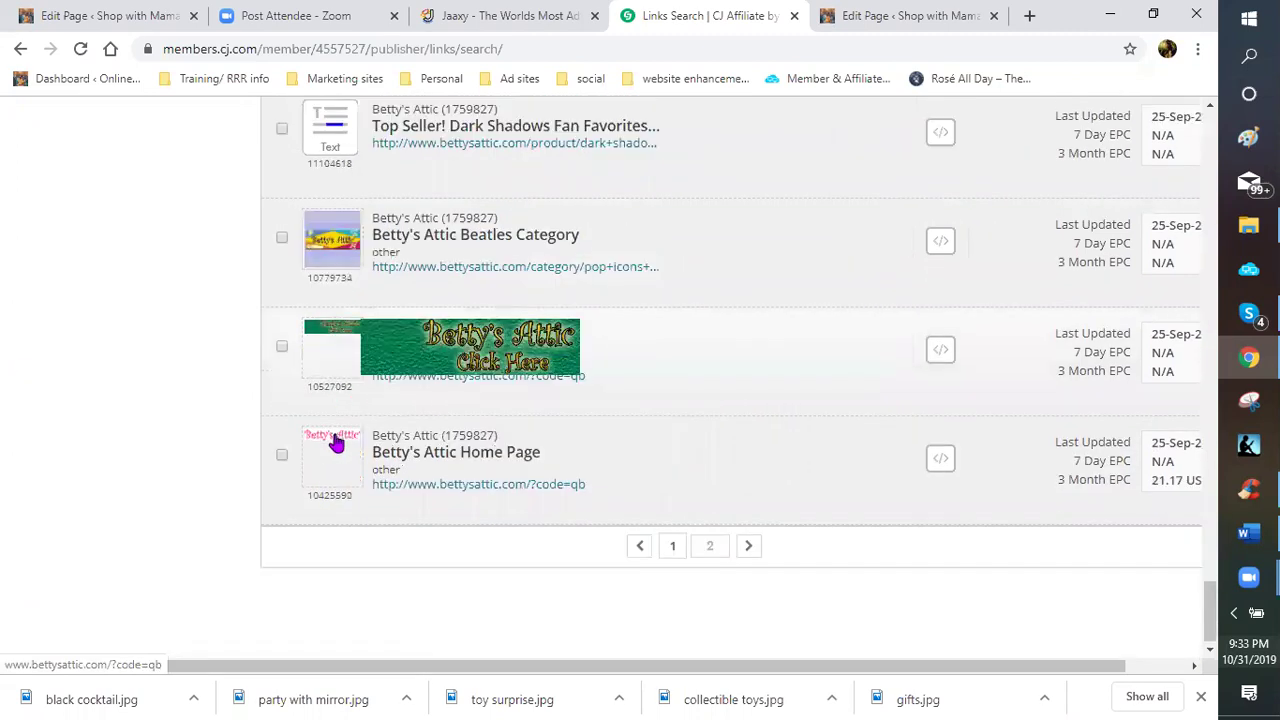
pyautogui.scroll(10, 366, 357)
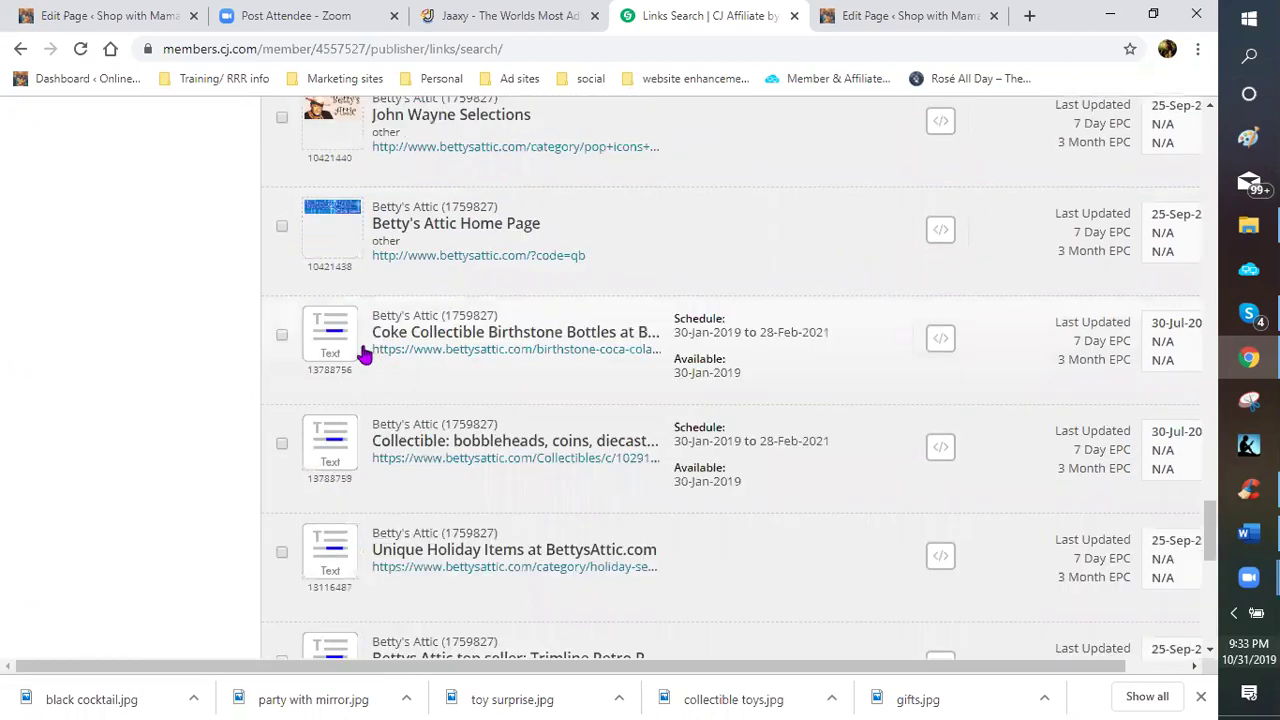
pyautogui.scroll(5, 365, 355)
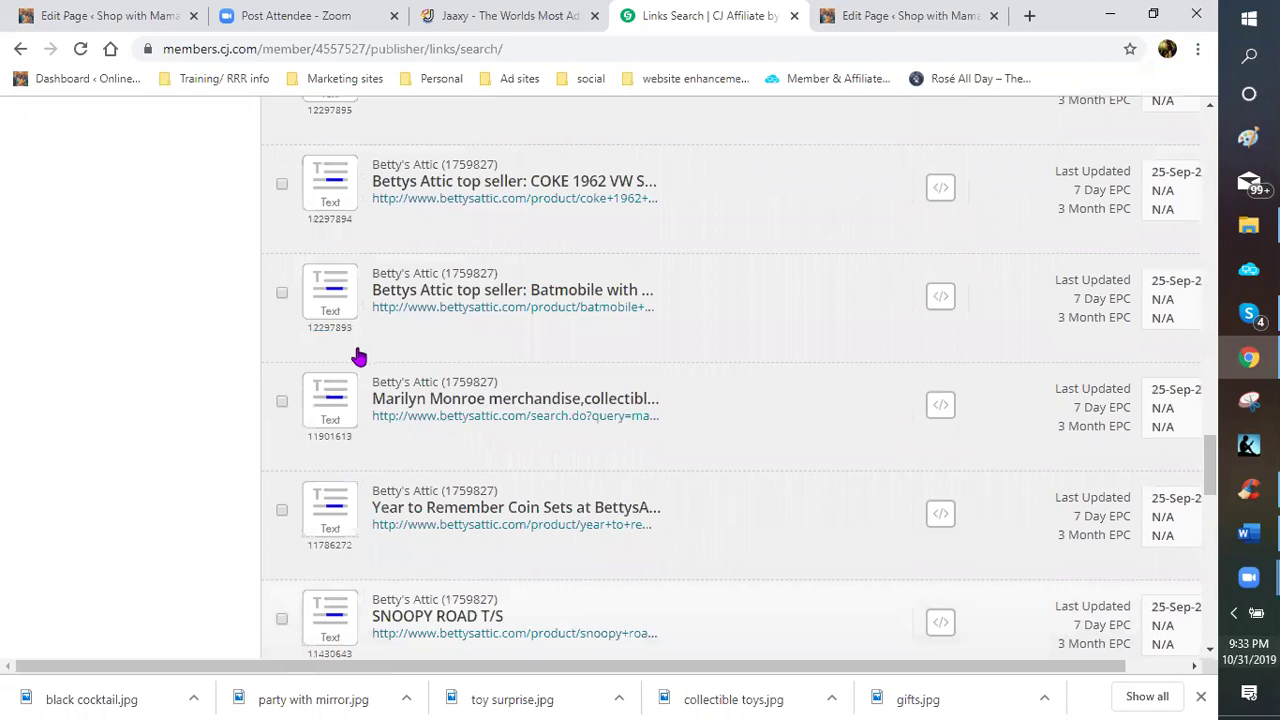
pyautogui.scroll(5, 359, 357)
pyautogui.scroll(5, 359, 355)
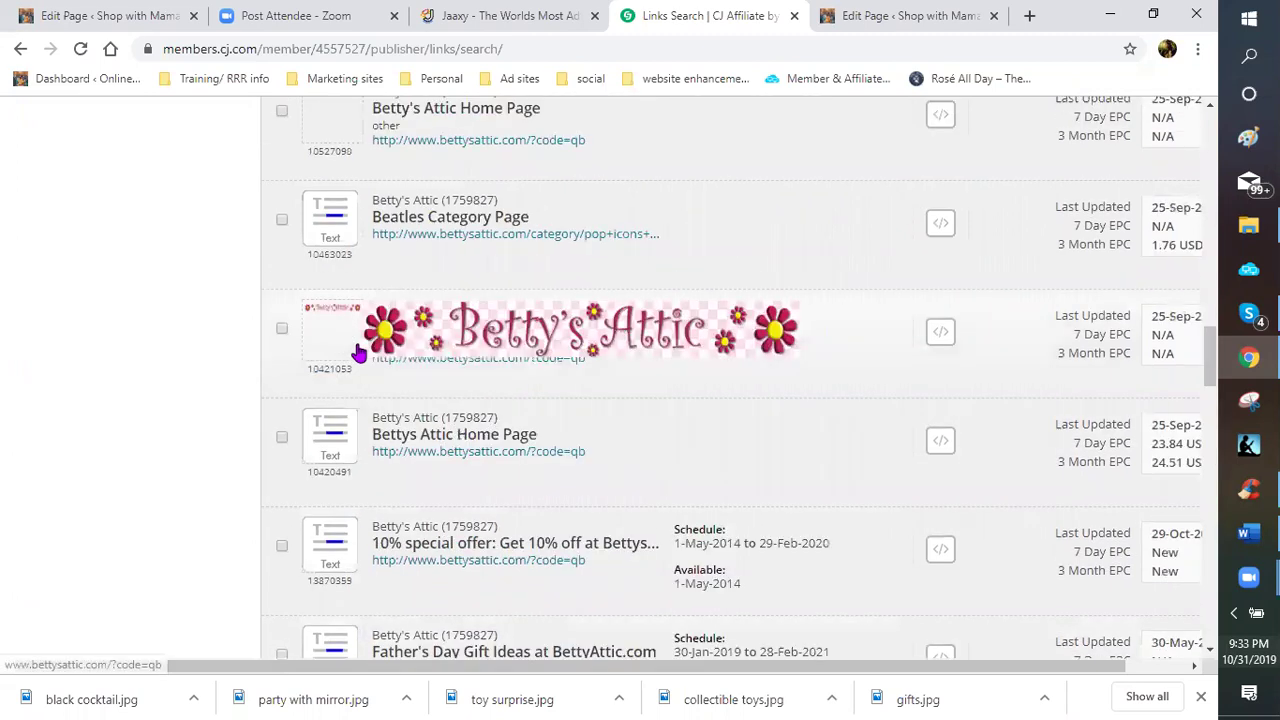
pyautogui.scroll(5, 359, 345)
pyautogui.scroll(2, 359, 345)
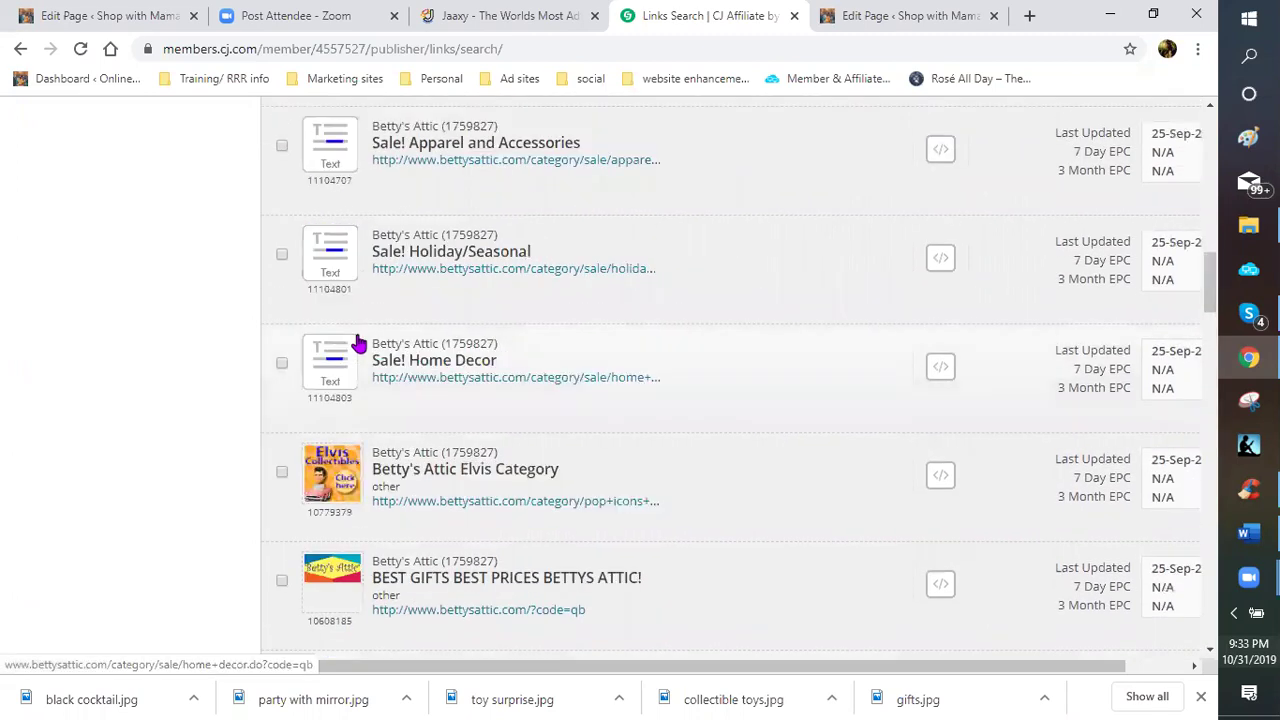
pyautogui.scroll(5, 359, 345)
pyautogui.scroll(5, 357, 337)
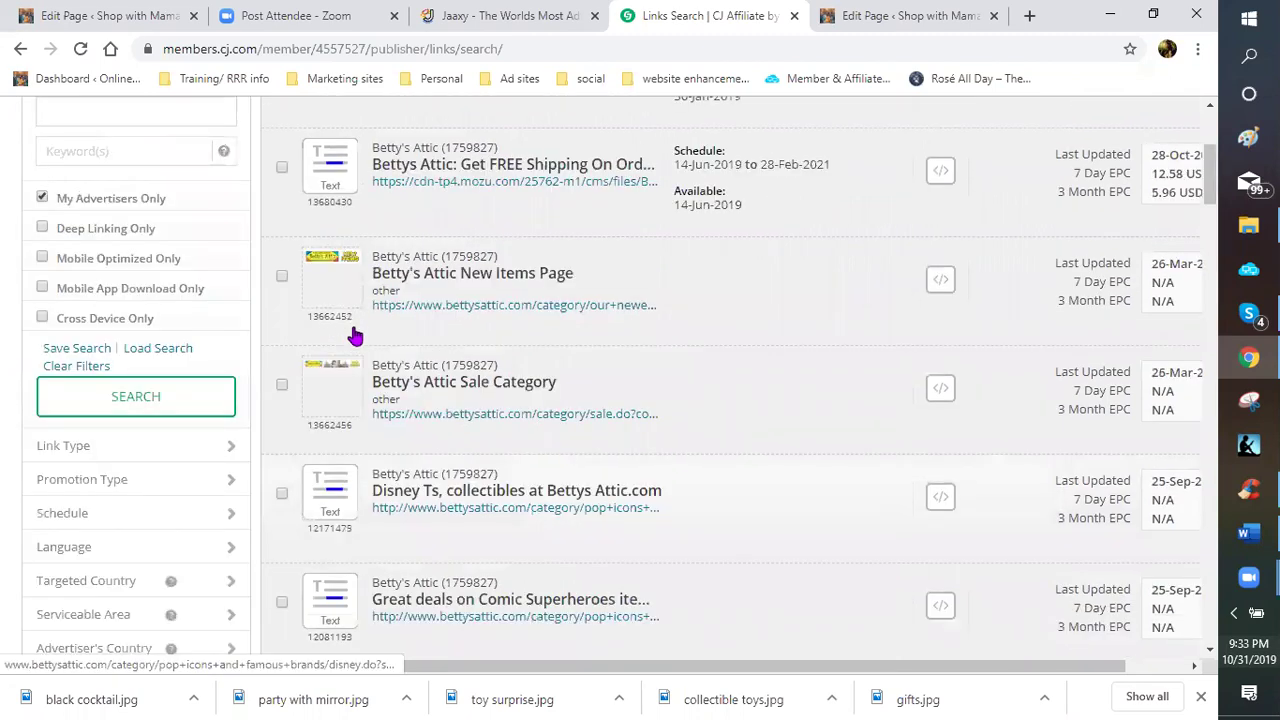
pyautogui.moveTo(527, 413)
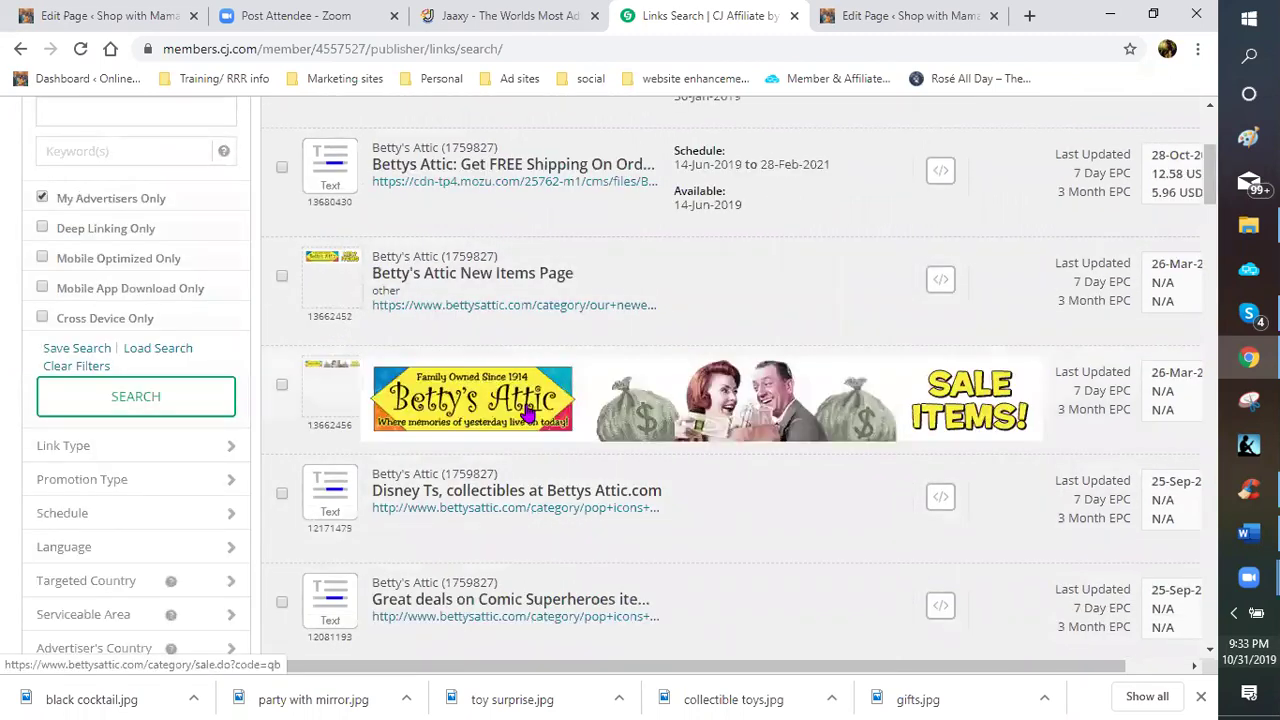
# - Copy the HTML code for the Sale Category 728x90 banner and go back to WordPress
pyautogui.click(941, 400)
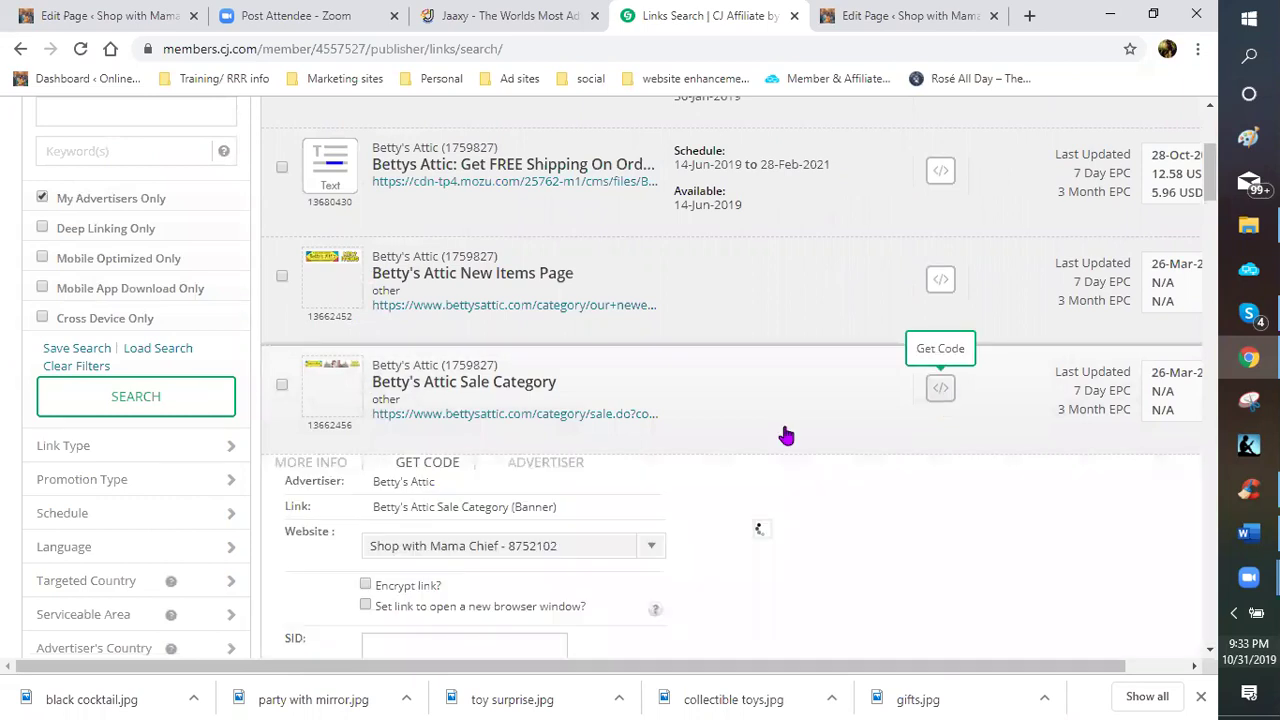
pyautogui.scroll(-1, 757, 425)
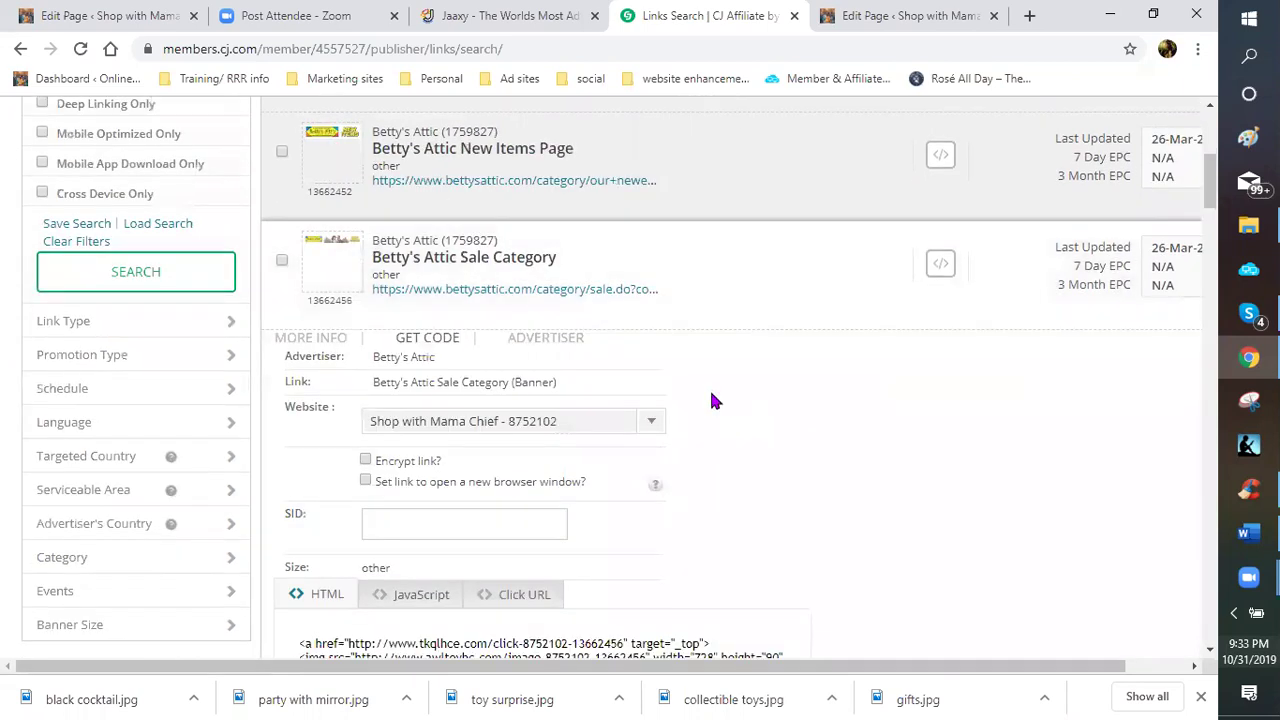
pyautogui.scroll(-2, 297, 395)
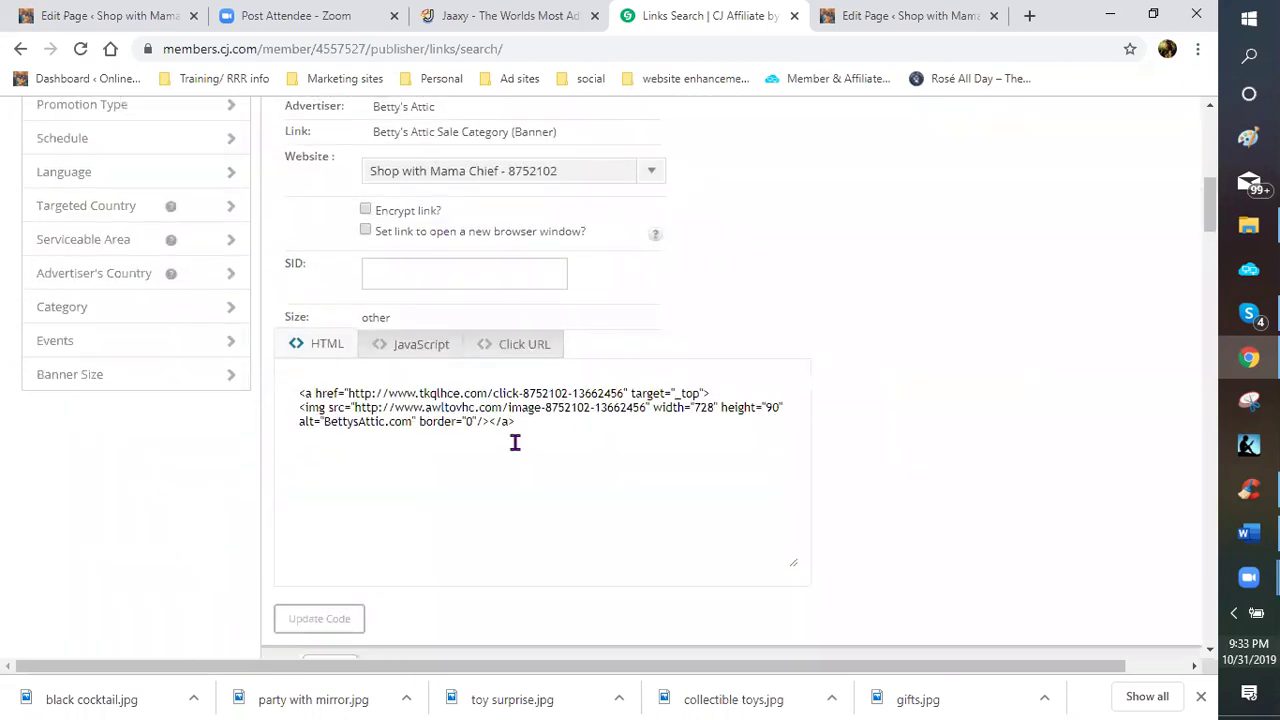
pyautogui.click(500, 430)
pyautogui.rightClick(537, 497)
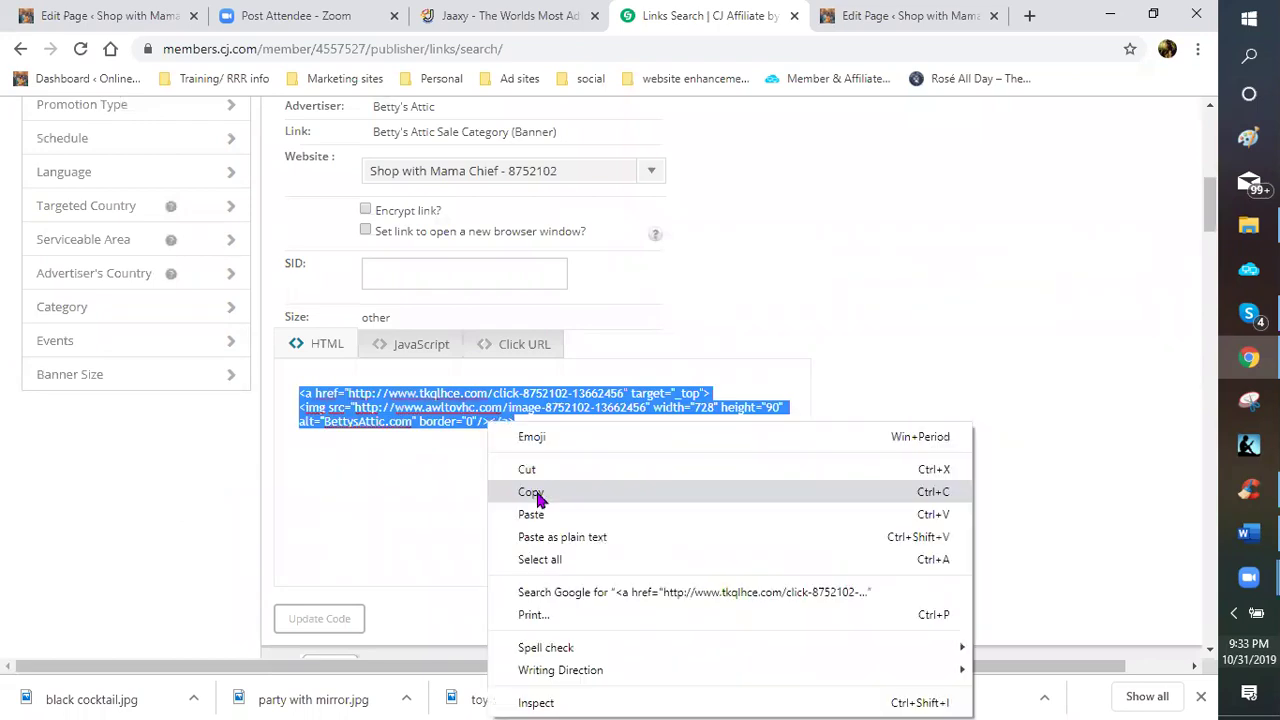
pyautogui.click(111, 25)
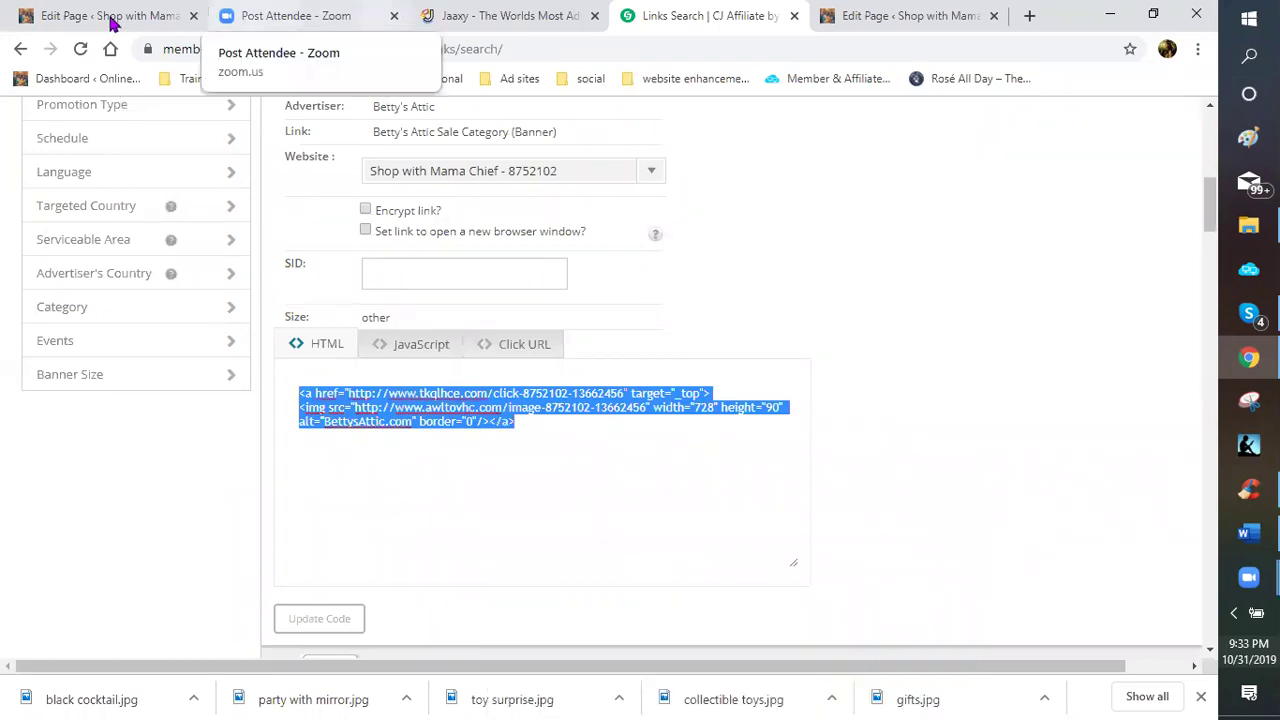
pyautogui.click(111, 25)
# - Paste the Sale Category banner code into a new Custom HTML block, preview it, and save the draft
pyautogui.scroll(-2, 452, 313)
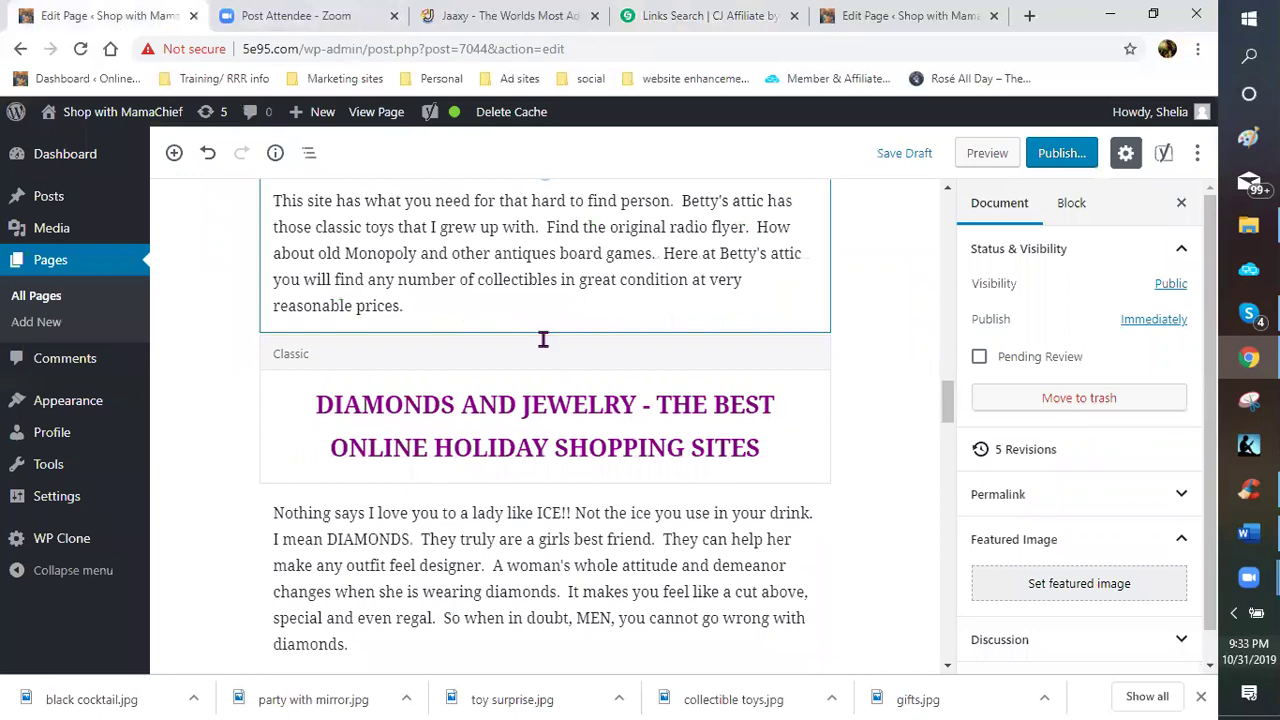
pyautogui.click(545, 359)
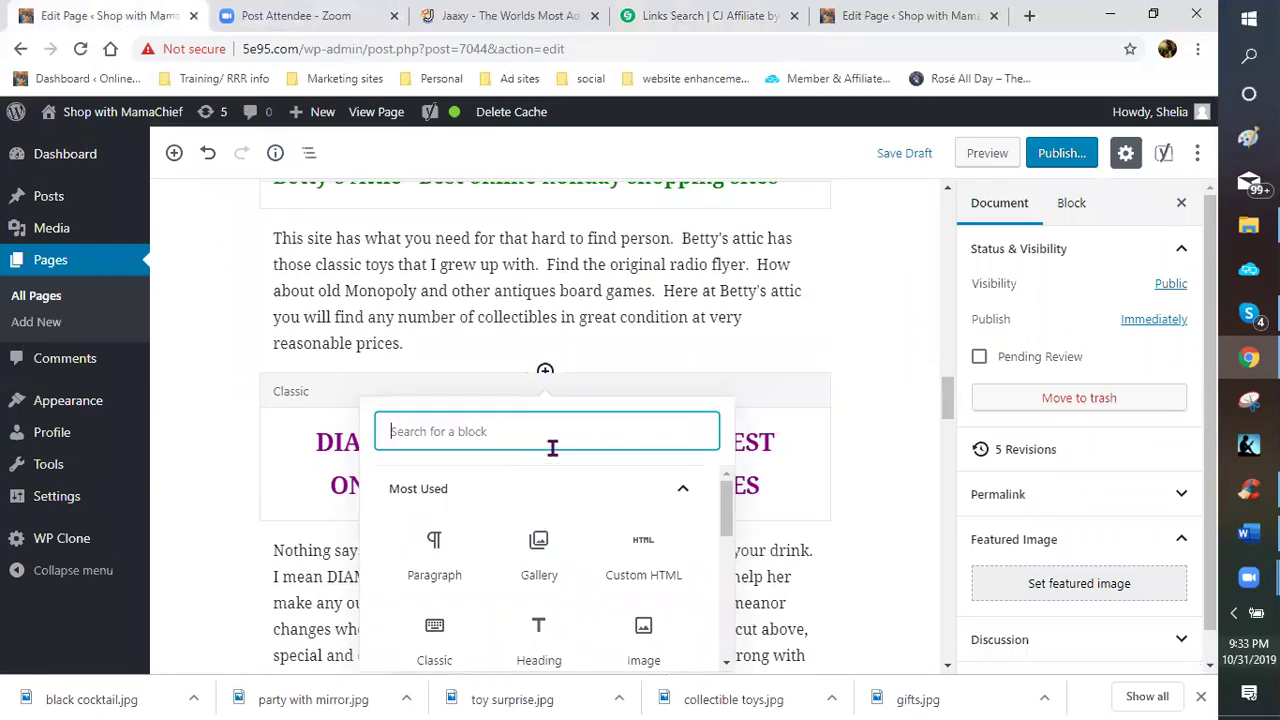
pyautogui.scroll(-1, 764, 440)
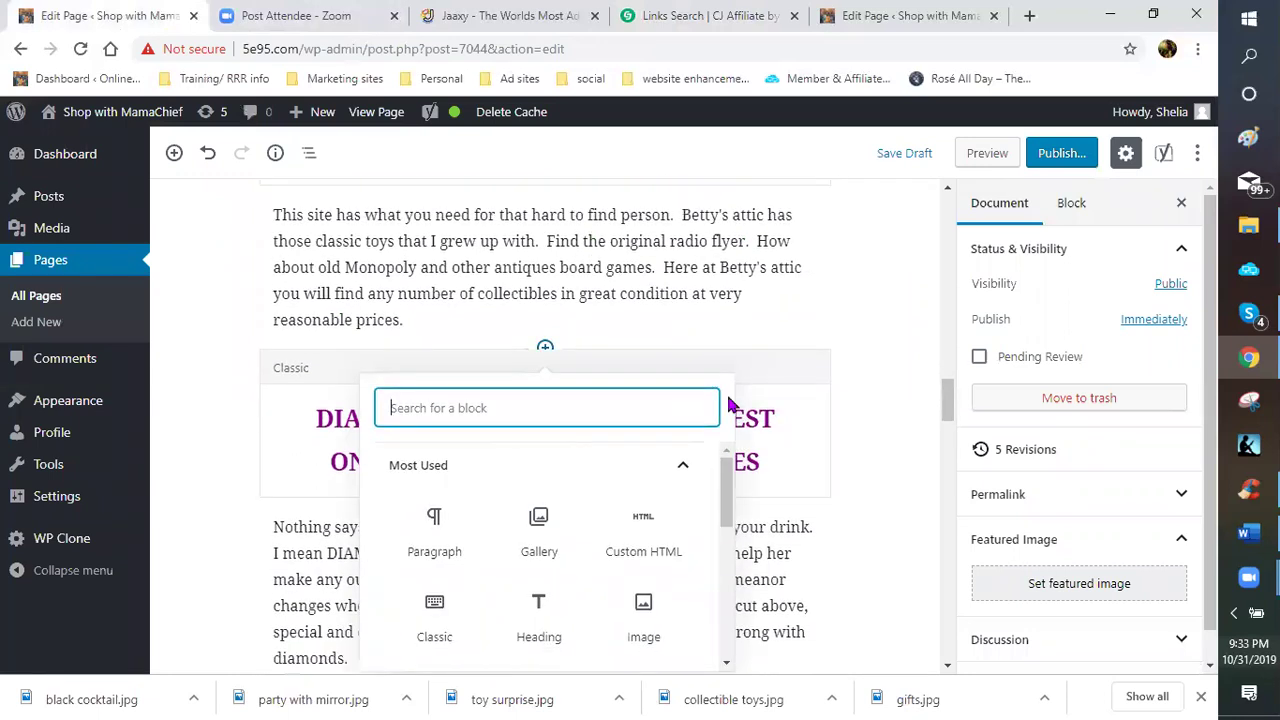
pyautogui.scroll(-1, 651, 466)
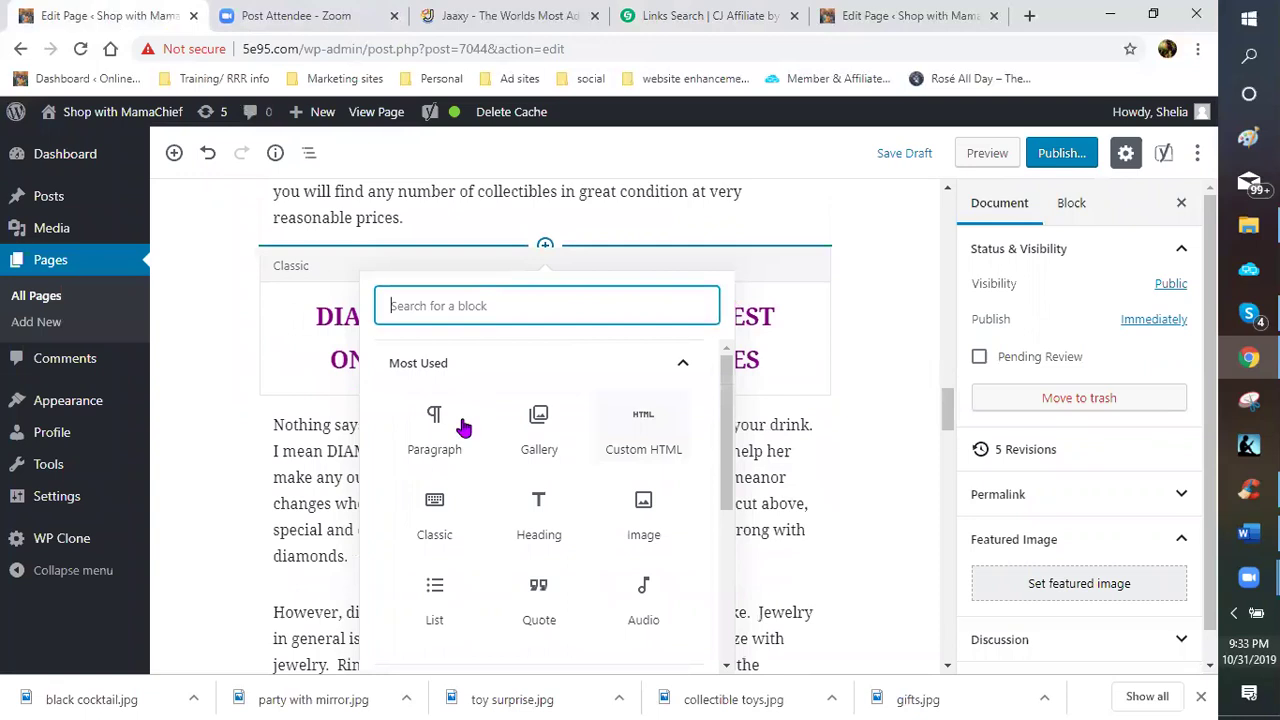
pyautogui.click(652, 448)
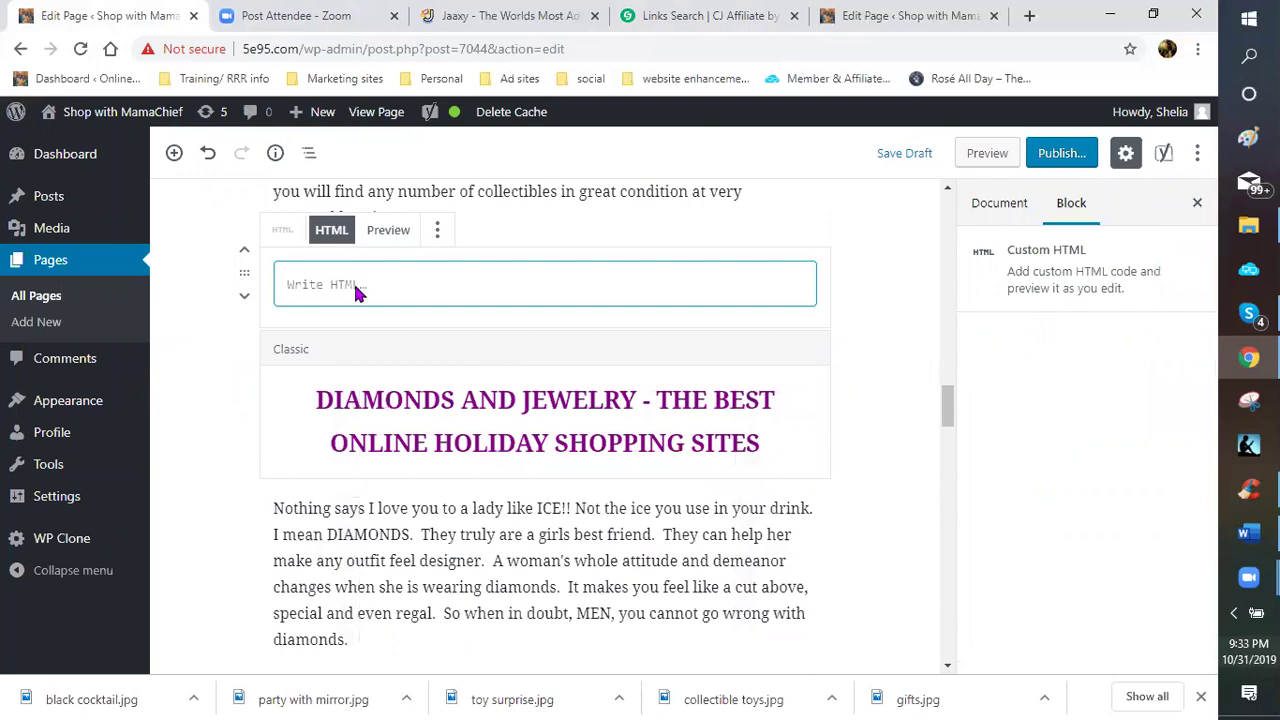
pyautogui.rightClick(360, 284)
pyautogui.click(414, 428)
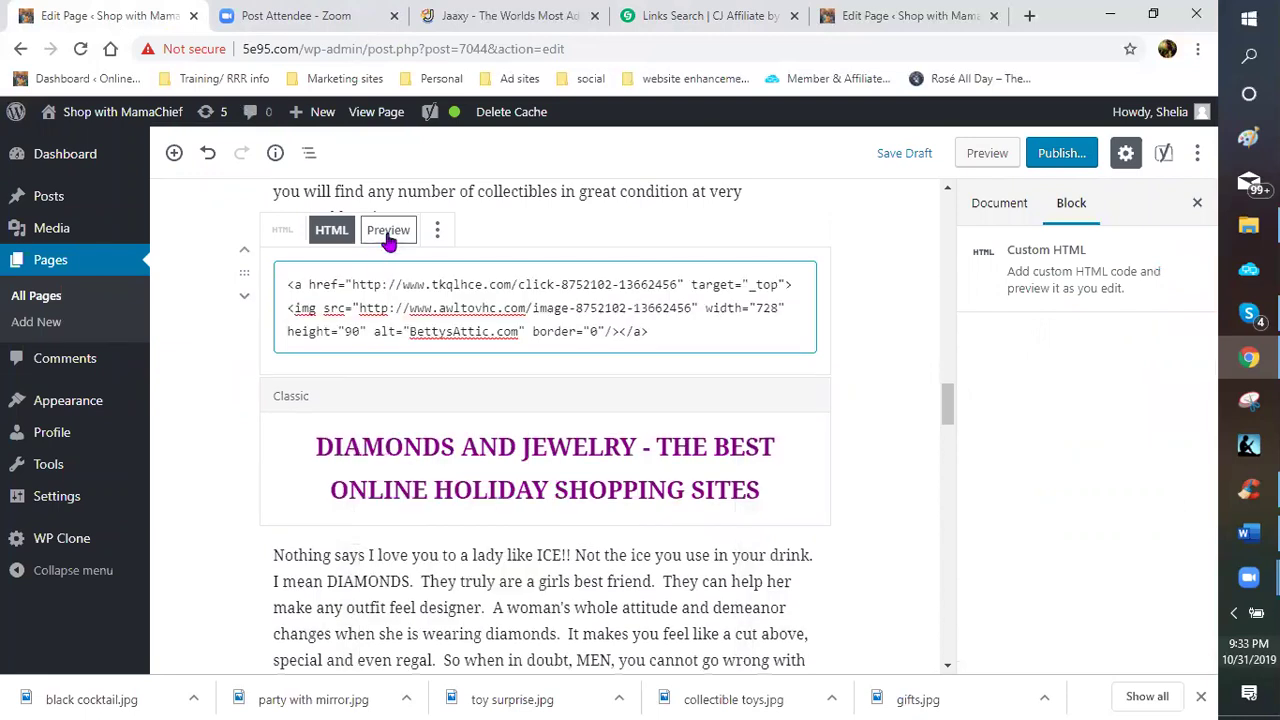
pyautogui.click(389, 232)
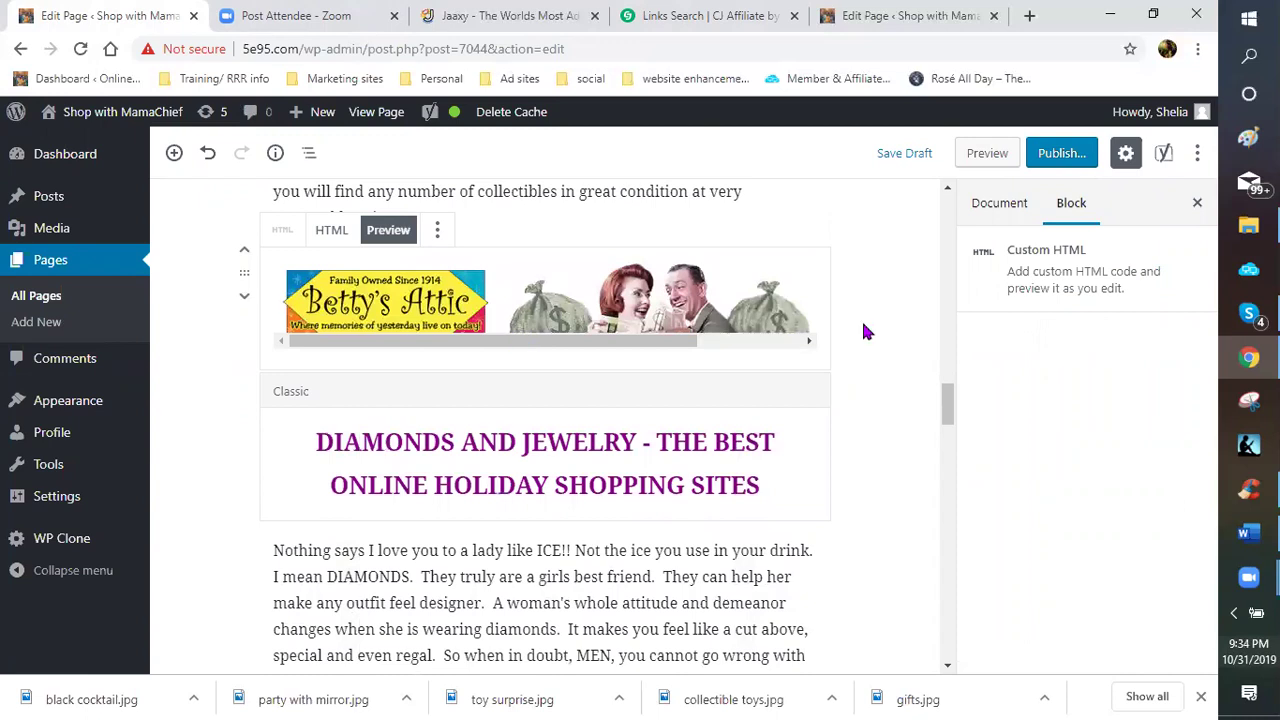
pyautogui.click(890, 346)
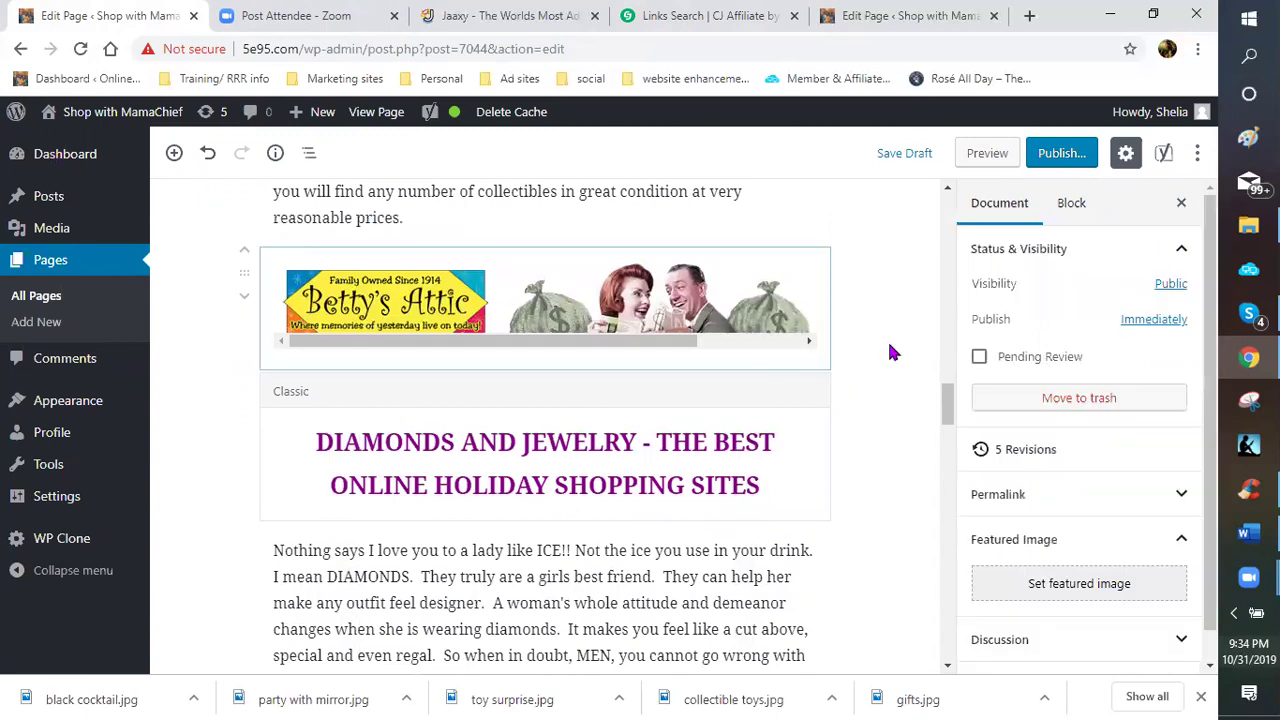
pyautogui.click(898, 157)
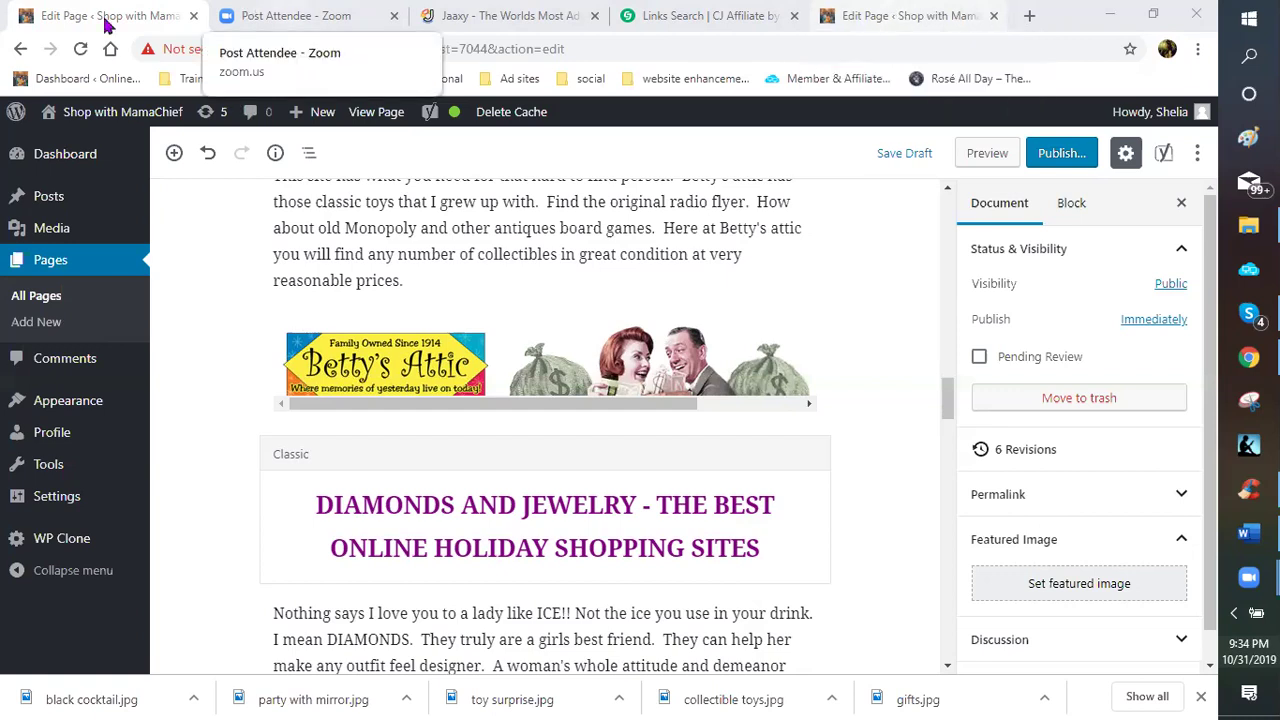
# - Close the CJ Affiliate and Jaaxy tabs and scroll to the Diamonds and Jewelry heading
pyautogui.click(795, 17)
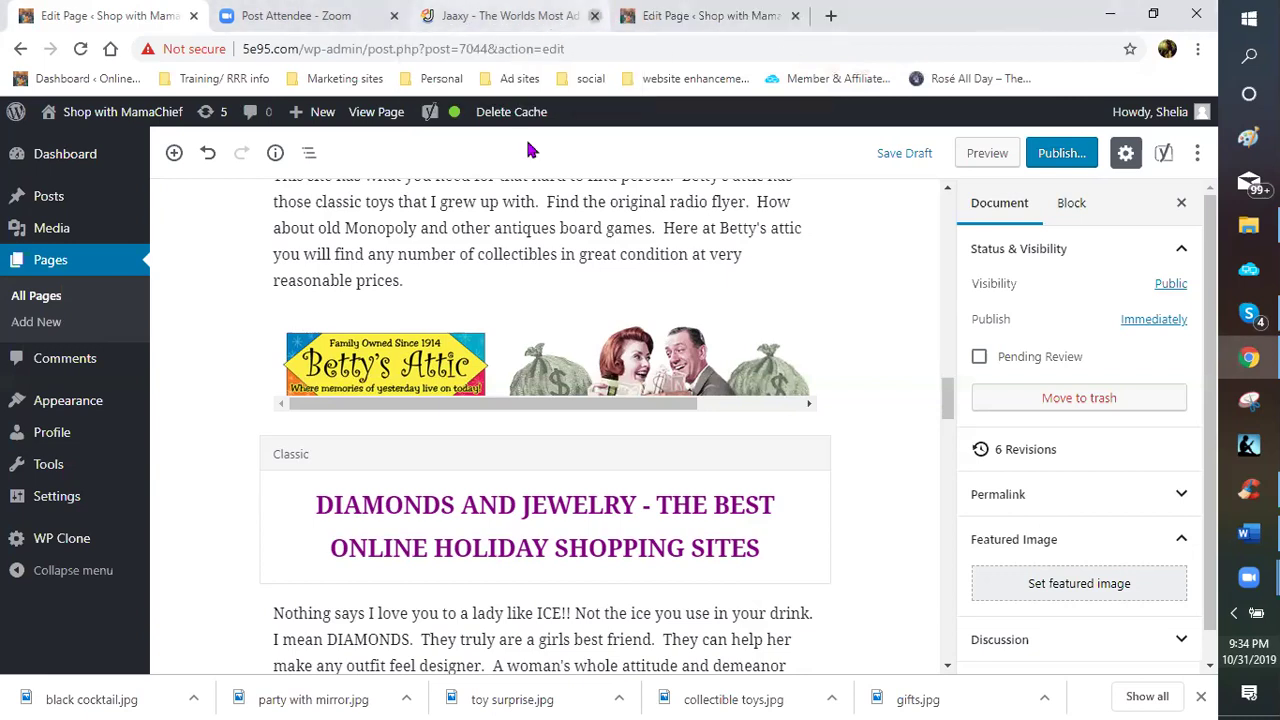
pyautogui.click(594, 16)
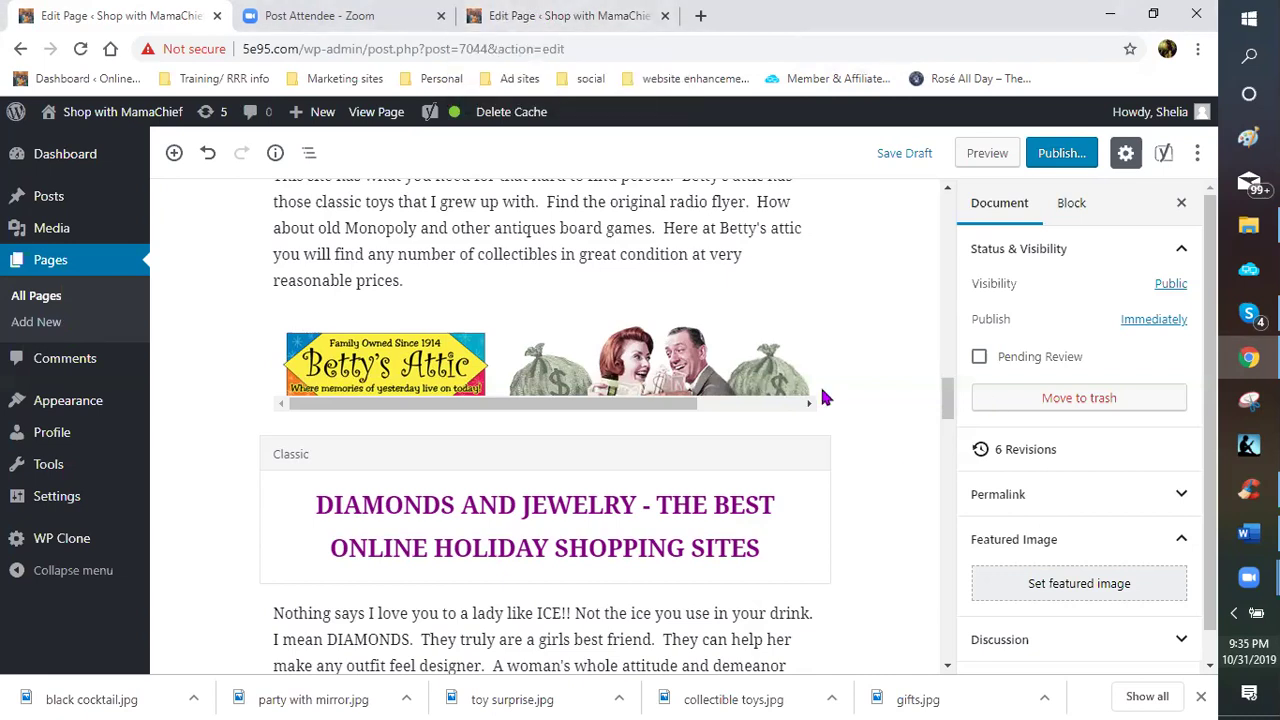
pyautogui.scroll(-1, 825, 398)
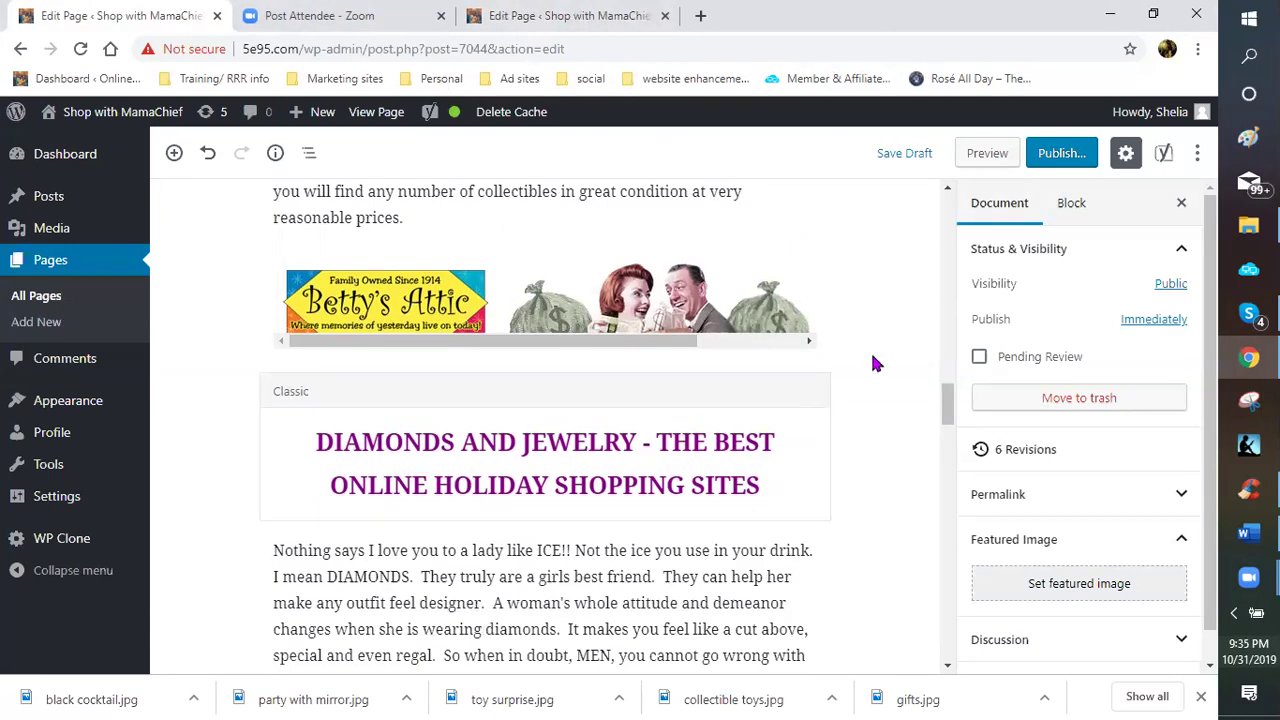
pyautogui.scroll(-1, 868, 392)
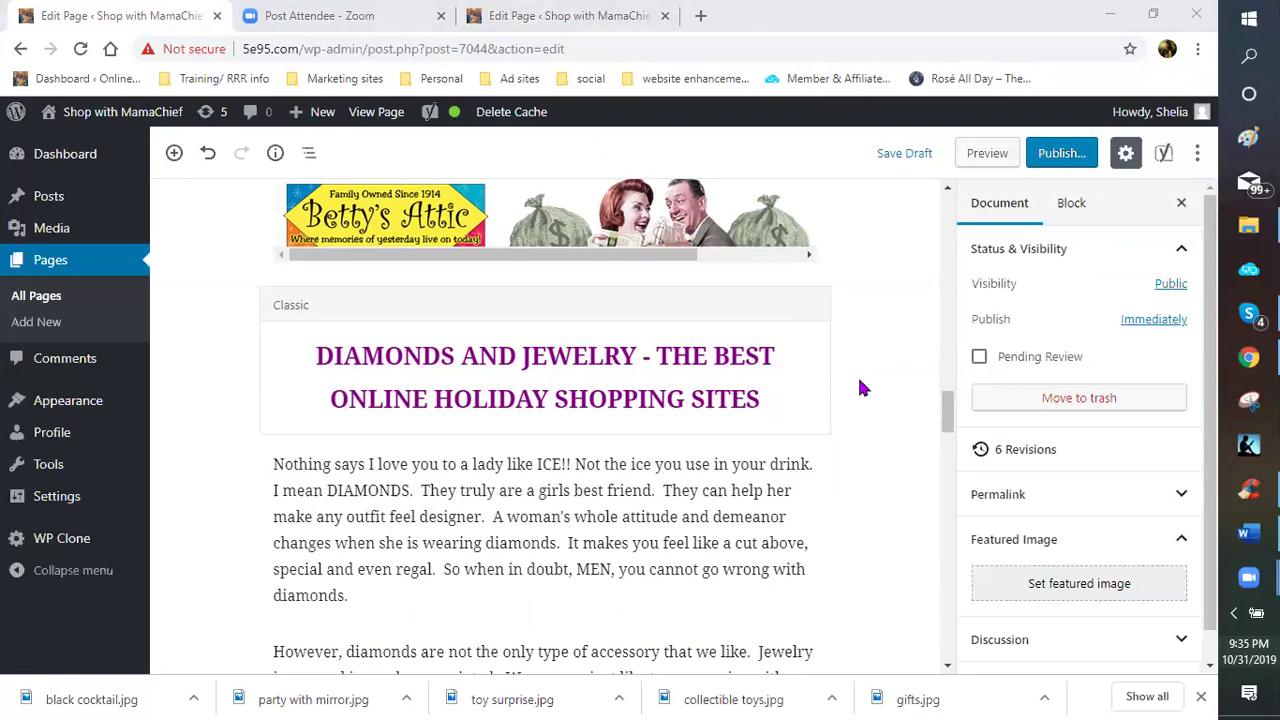
pyautogui.scroll(1, 370, 338)
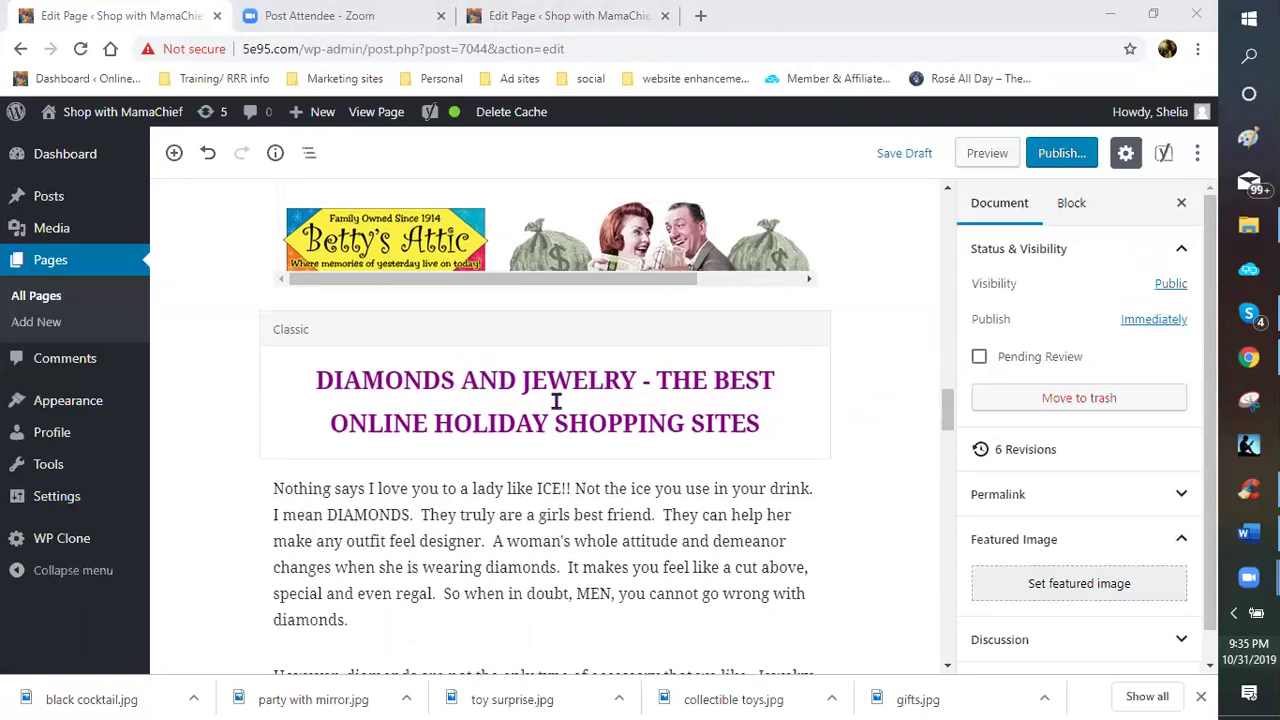
pyautogui.scroll(1, 528, 445)
pyautogui.scroll(-2, 540, 385)
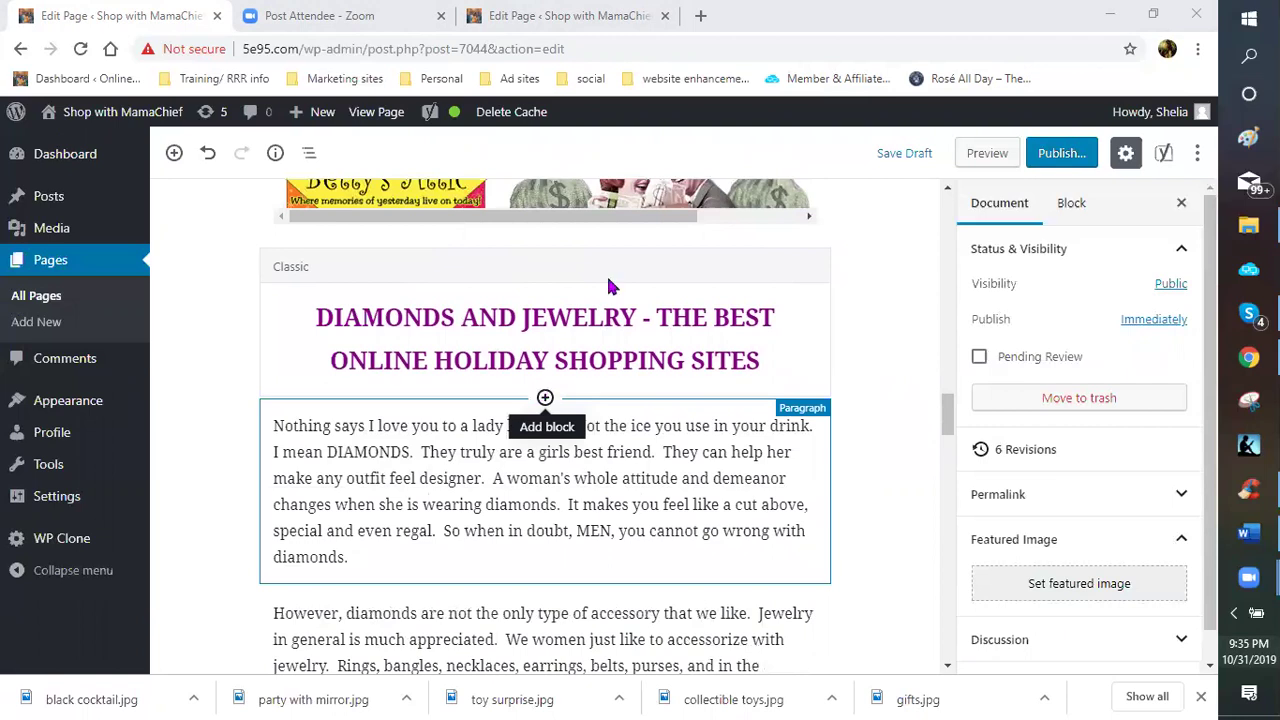
pyautogui.click(697, 33)
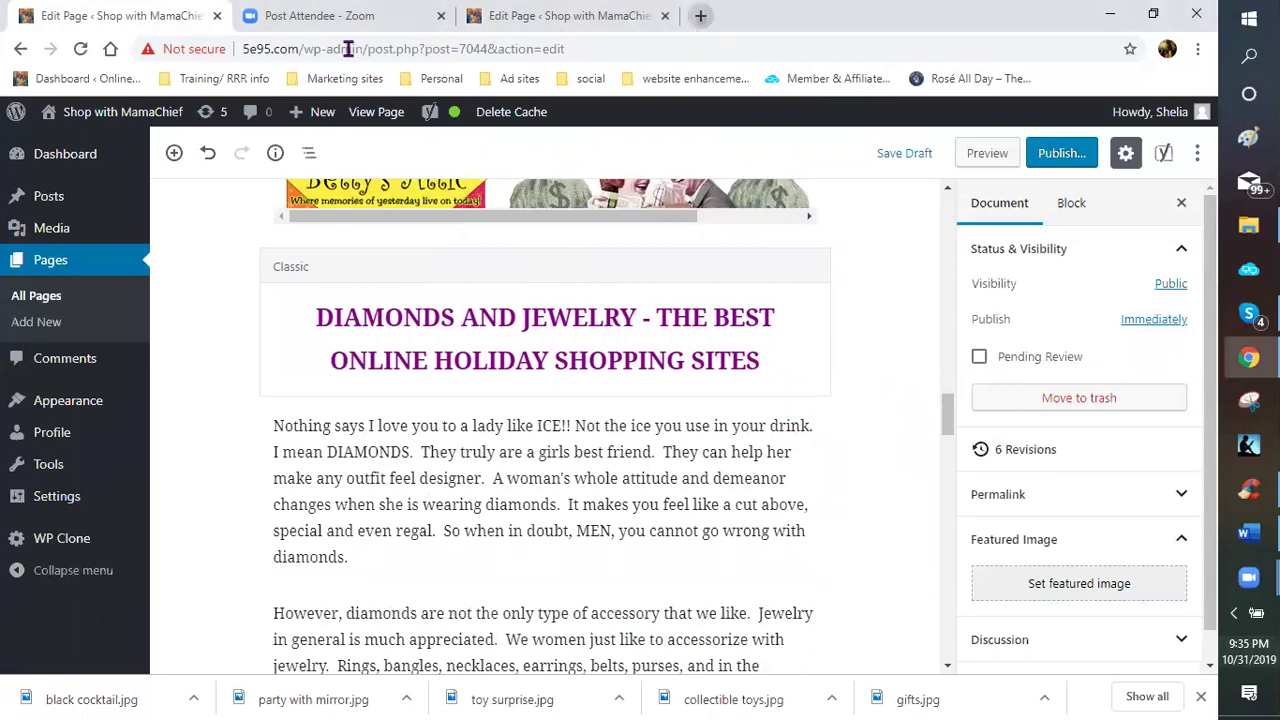
# - Google 'diamonds are a girl's best friend' in a new tab and open the Marilyn Monroe YouTube result
pyautogui.hotkey('ctrl', 't')
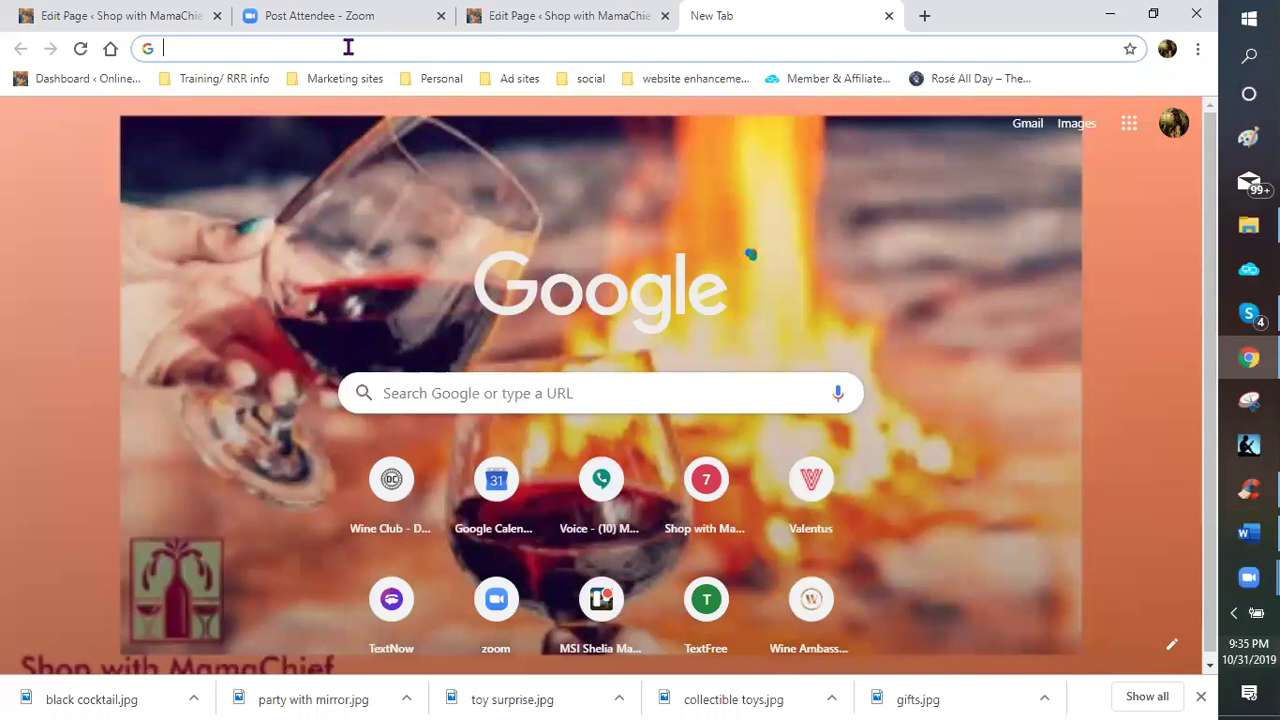
pyautogui.write('di')
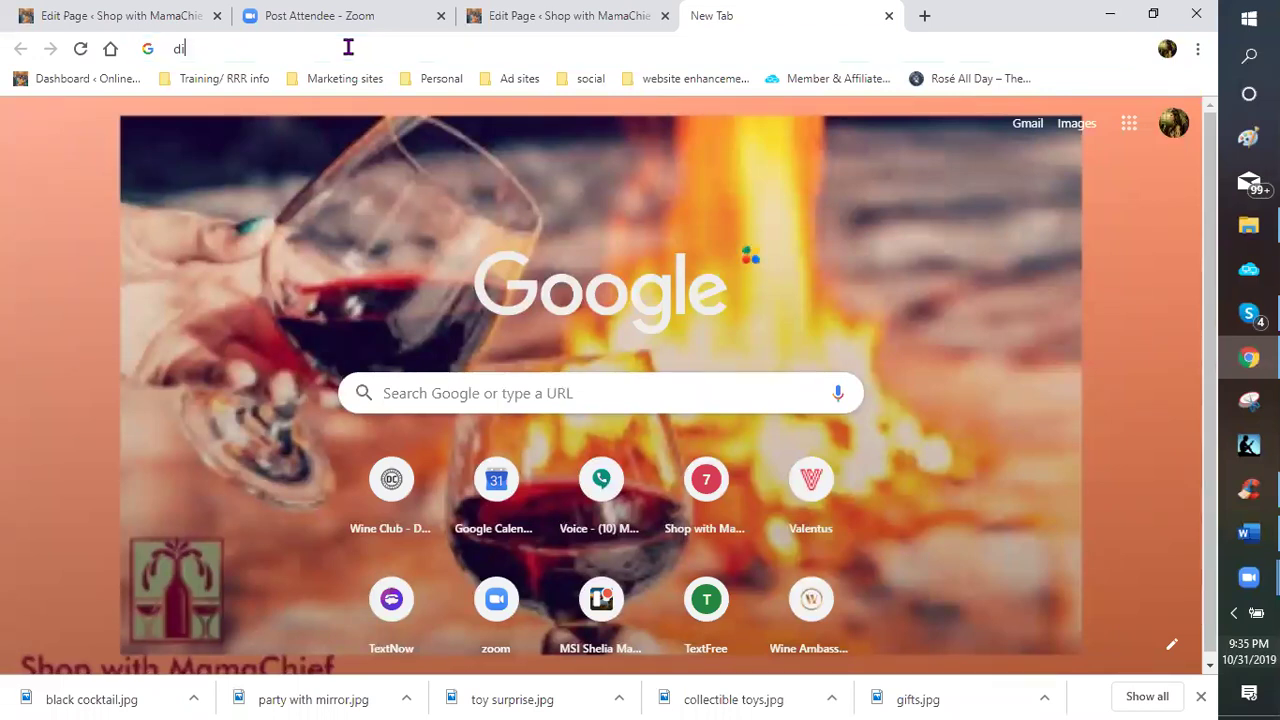
pyautogui.write('amonds are a ')
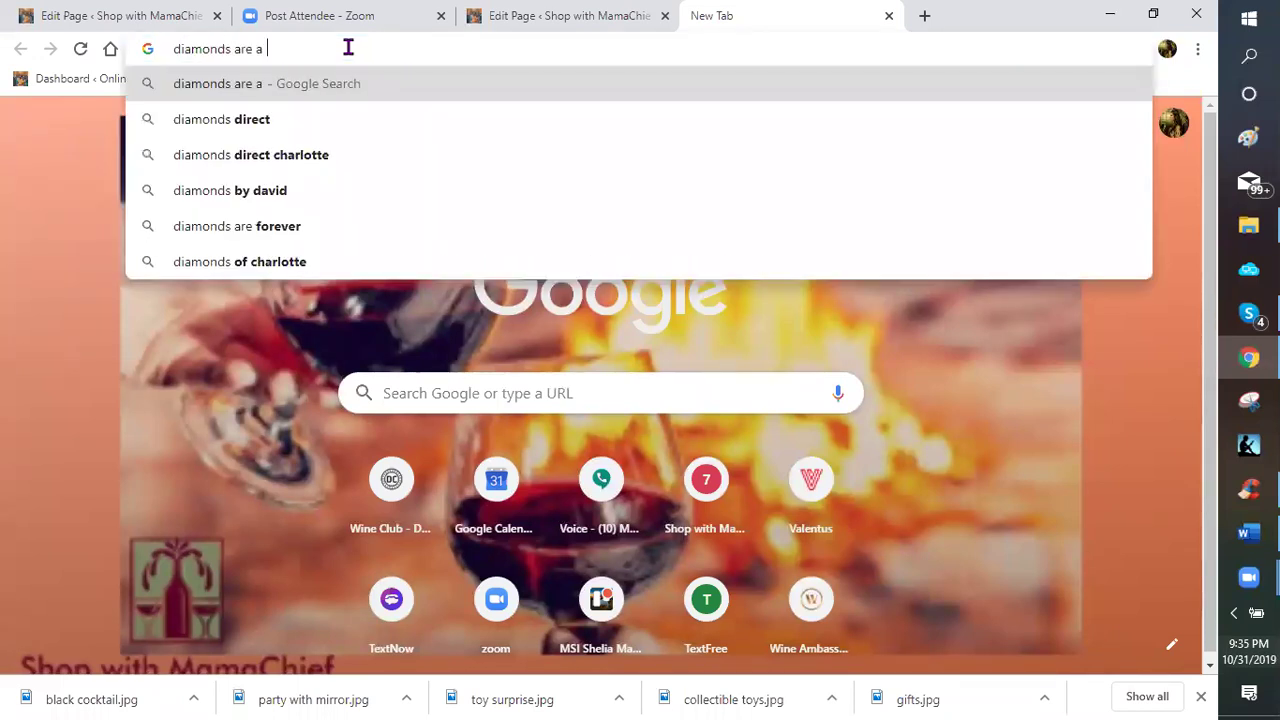
pyautogui.write('f')
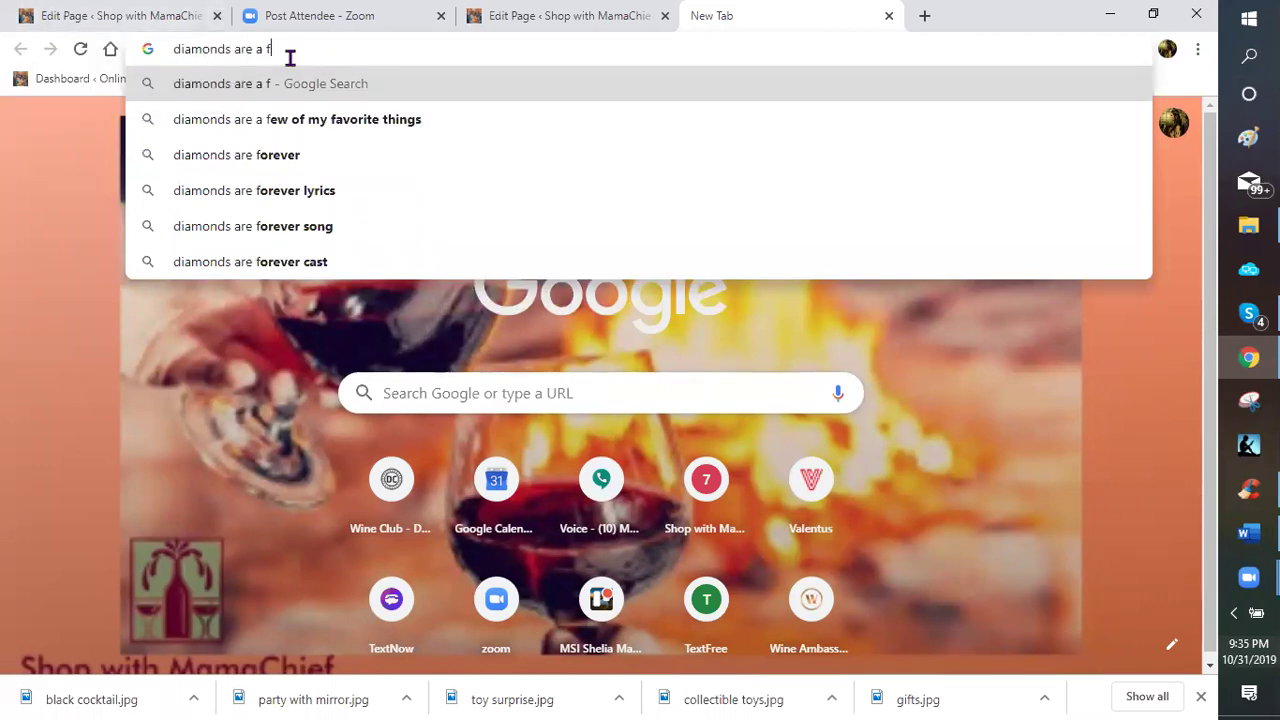
pyautogui.press('BackSpace')
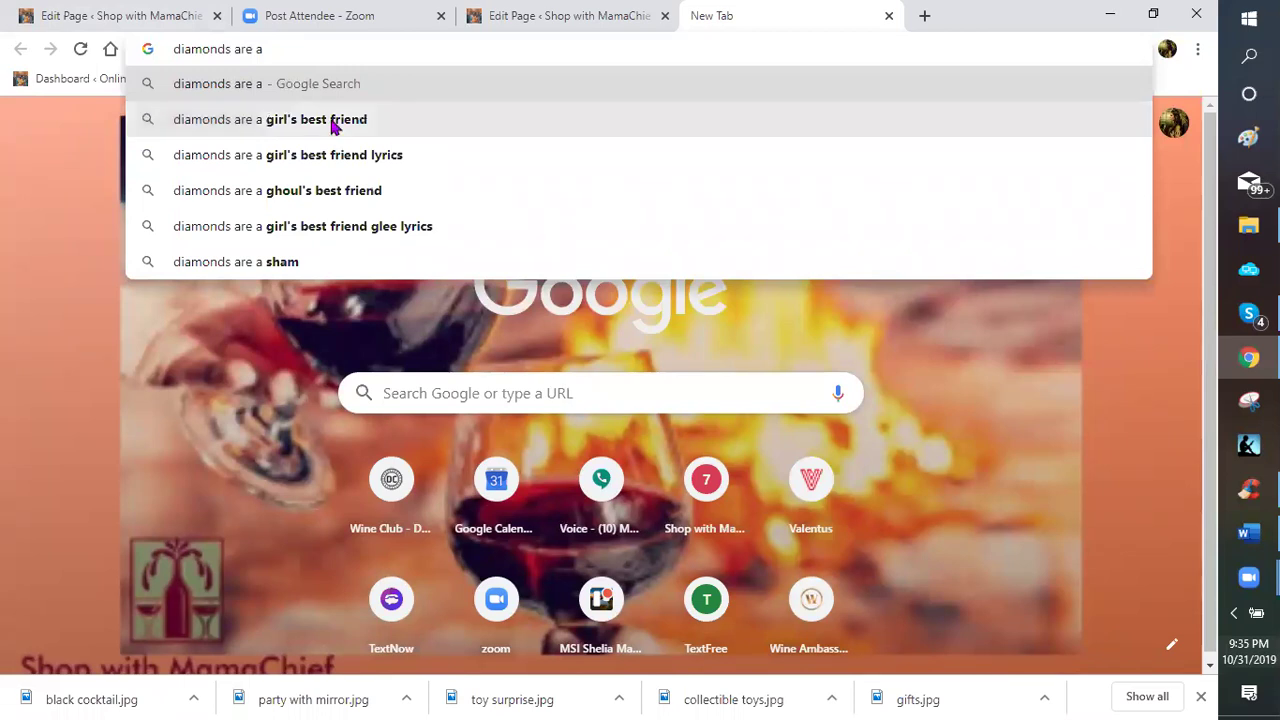
pyautogui.press('Down')
pyautogui.press('Return')
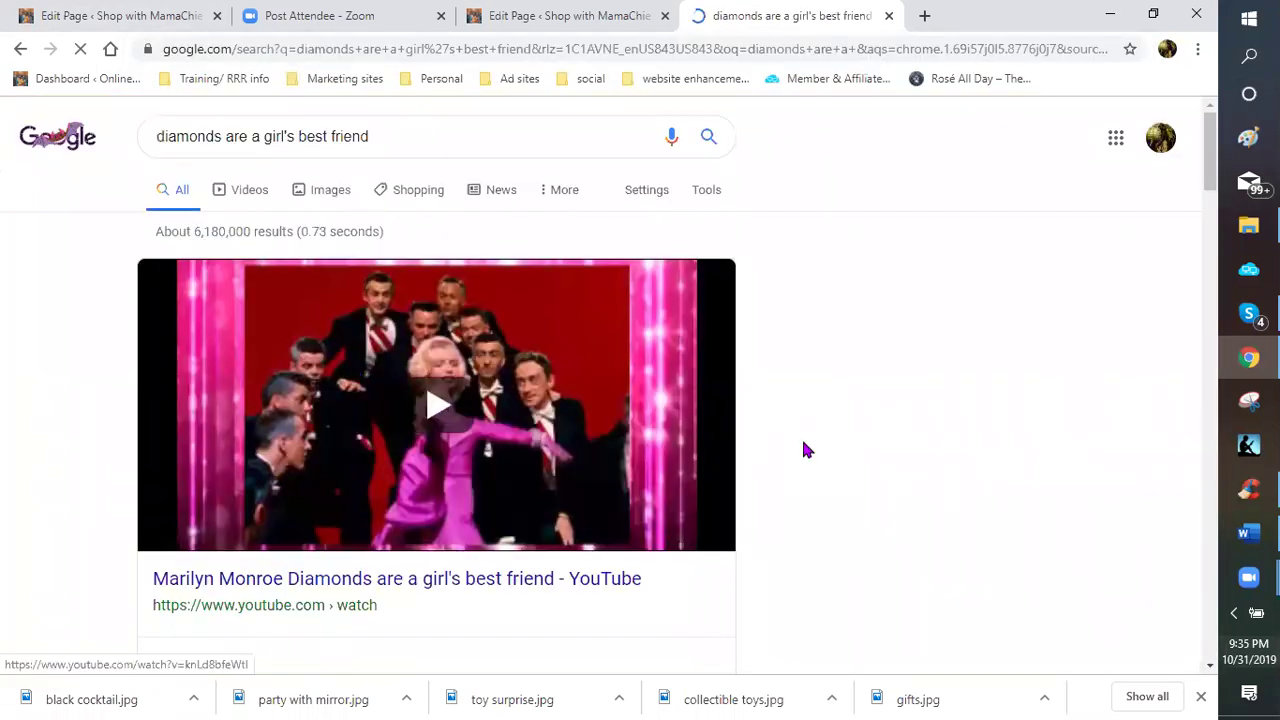
pyautogui.scroll(-1, 352, 228)
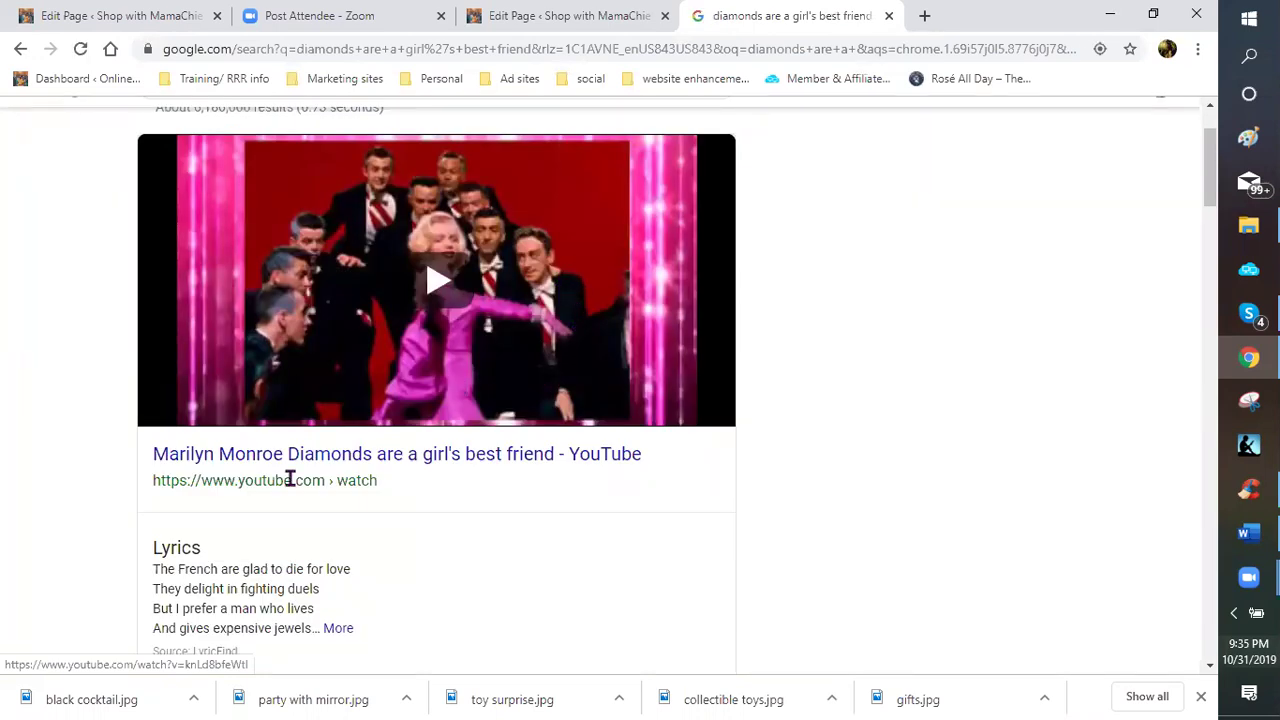
pyautogui.click(338, 367)
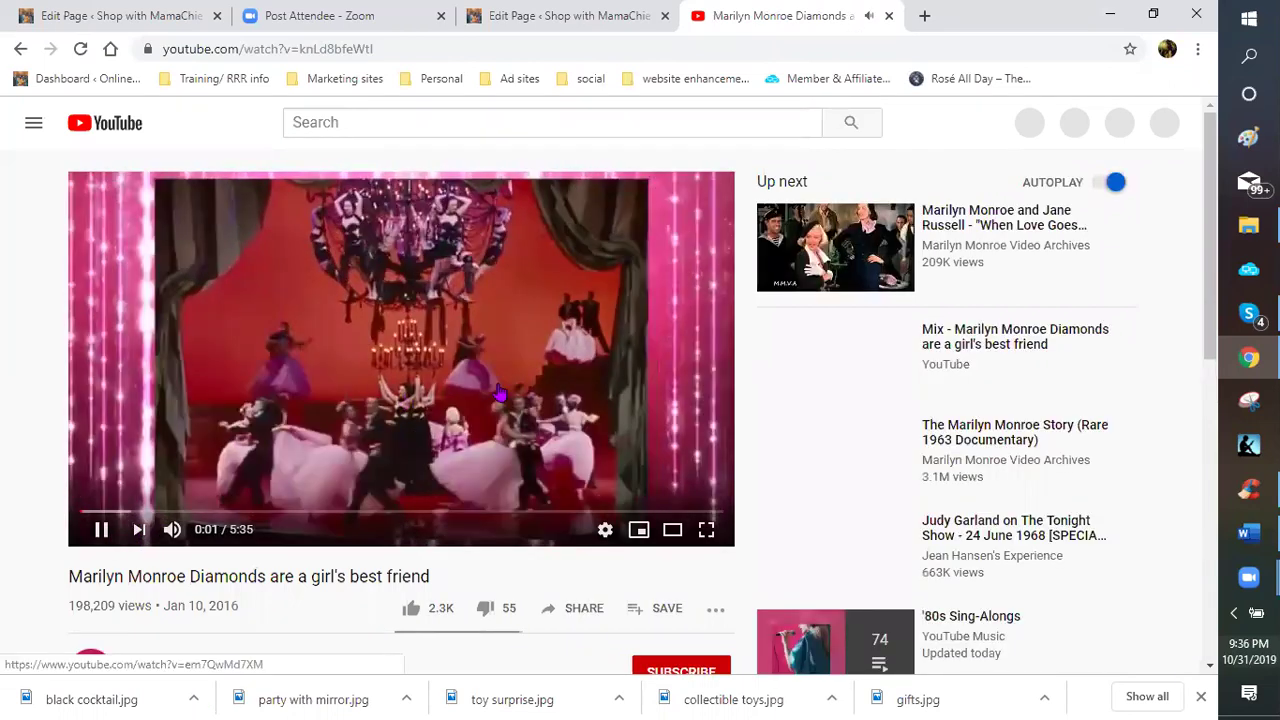
# - Search YouTube for 'diamonds are a girl's best friend marilyn monroe' and open the 1:39 Gentlemen Prefer Blondes clip
pyautogui.hotkey('shift', 'n')
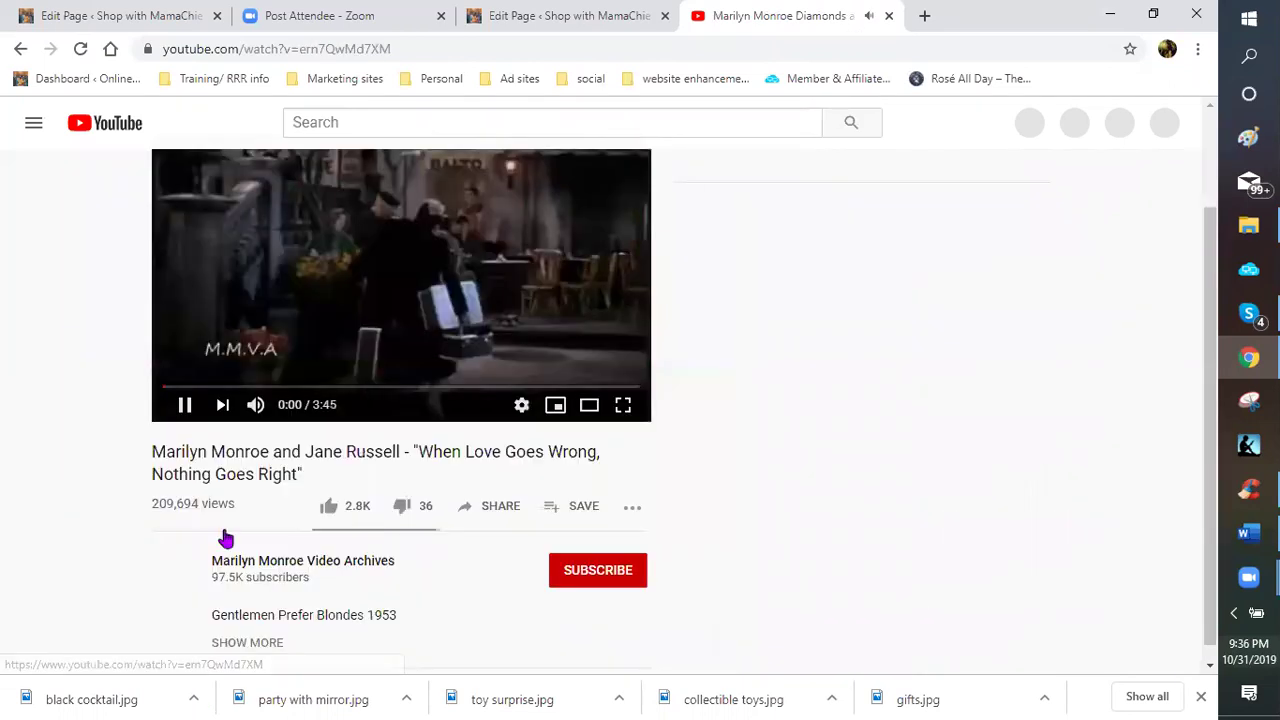
pyautogui.click(223, 530)
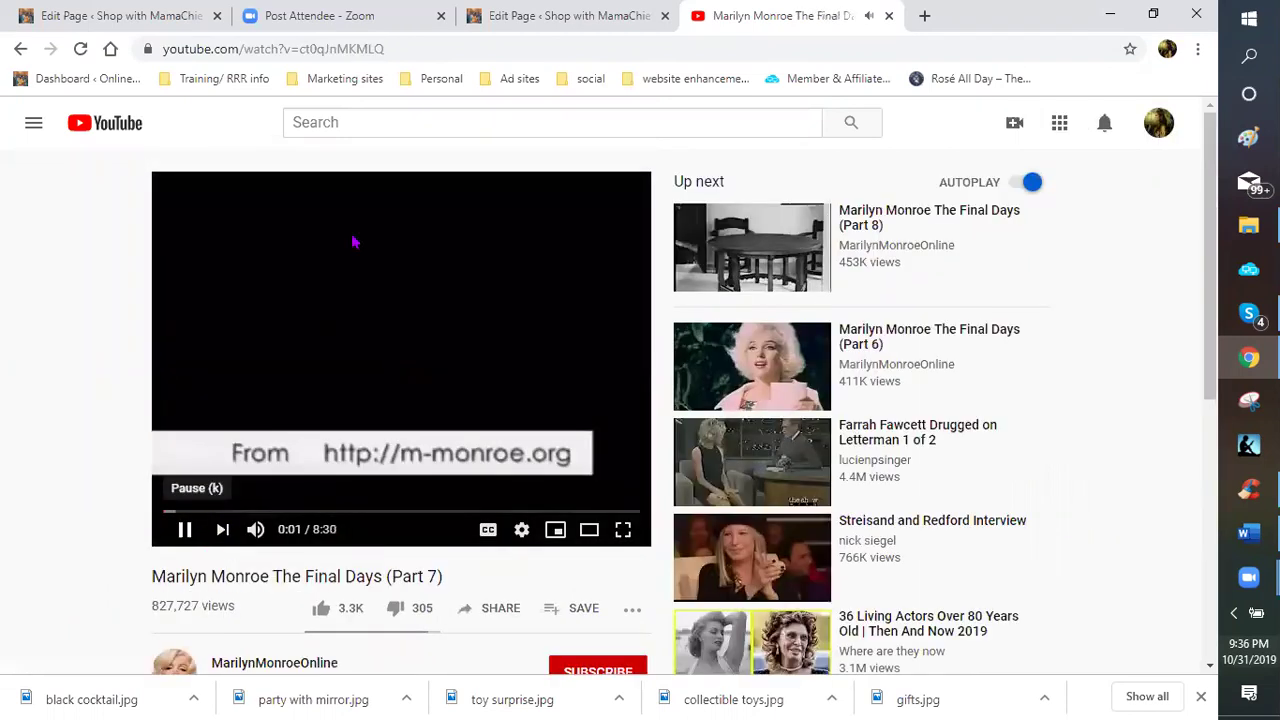
pyautogui.press('k')
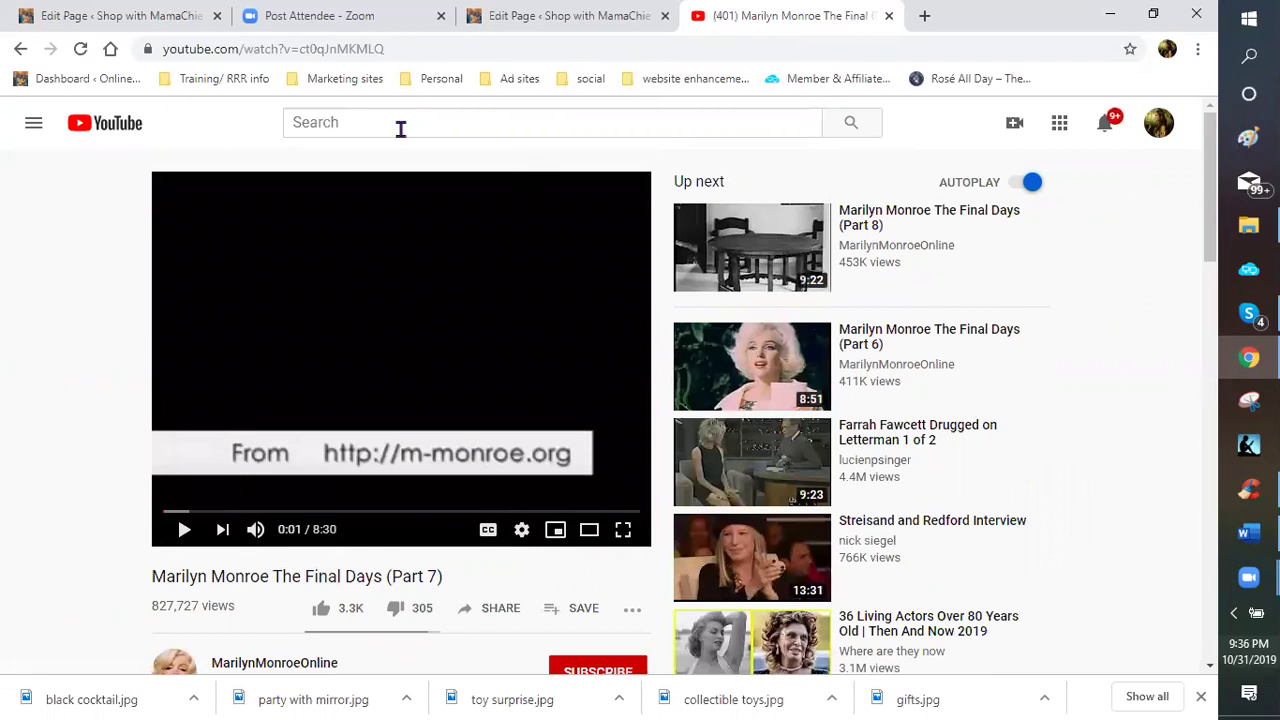
pyautogui.click(402, 121)
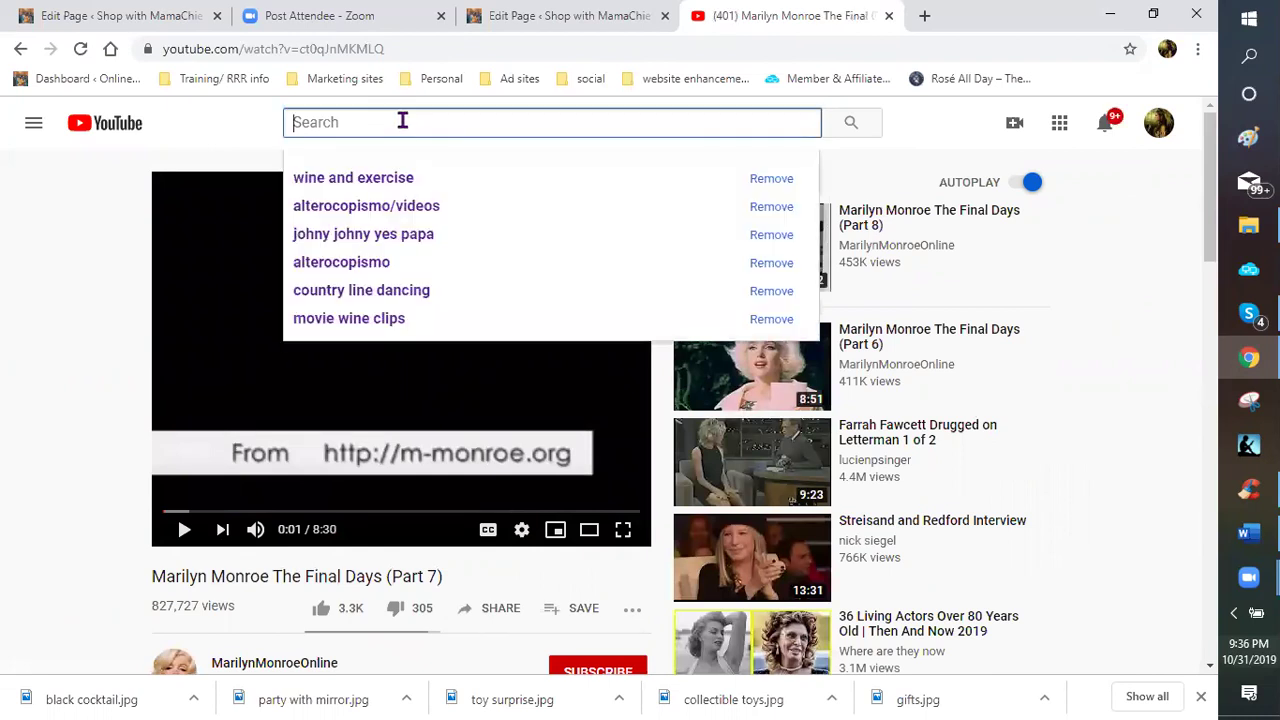
pyautogui.write('di')
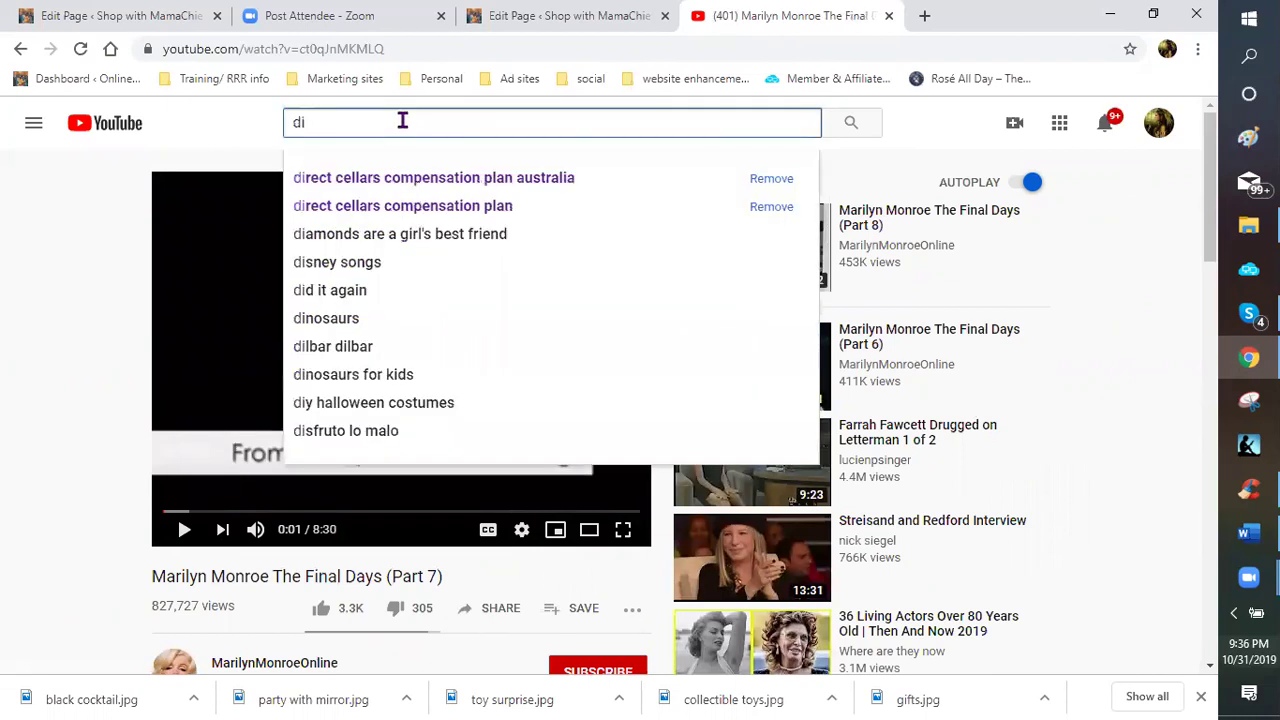
pyautogui.write('am')
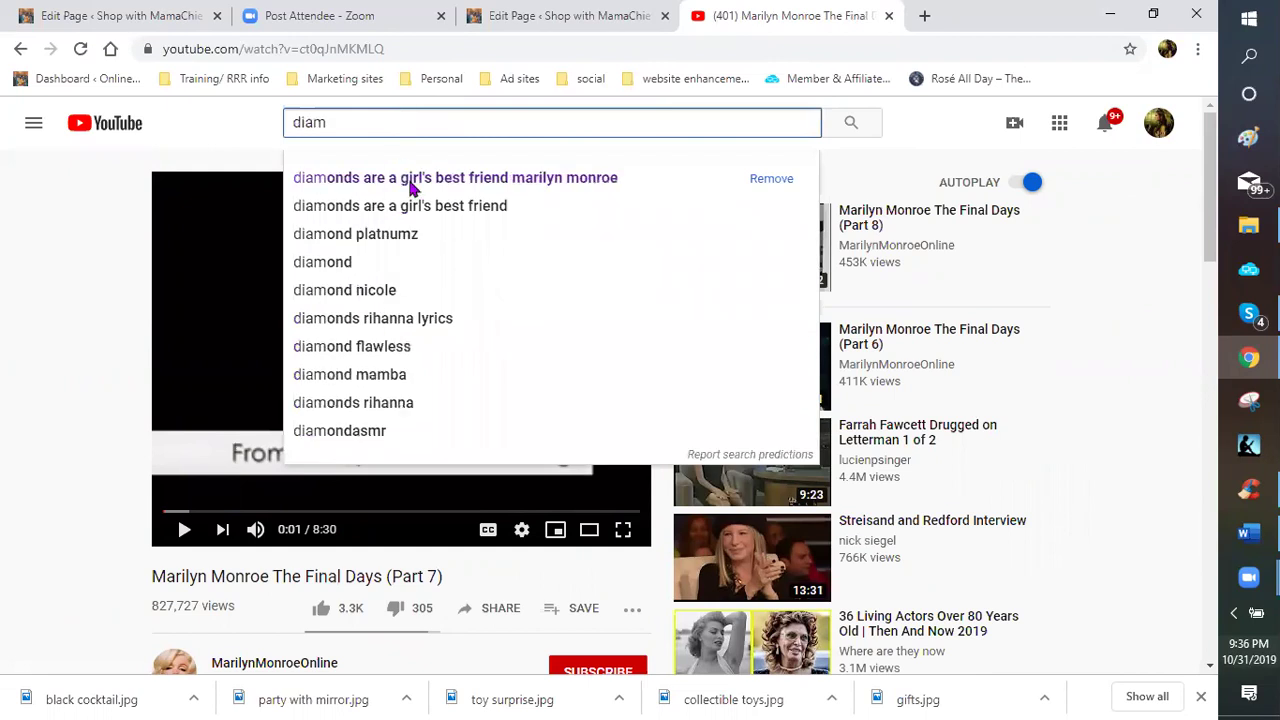
pyautogui.click(455, 177)
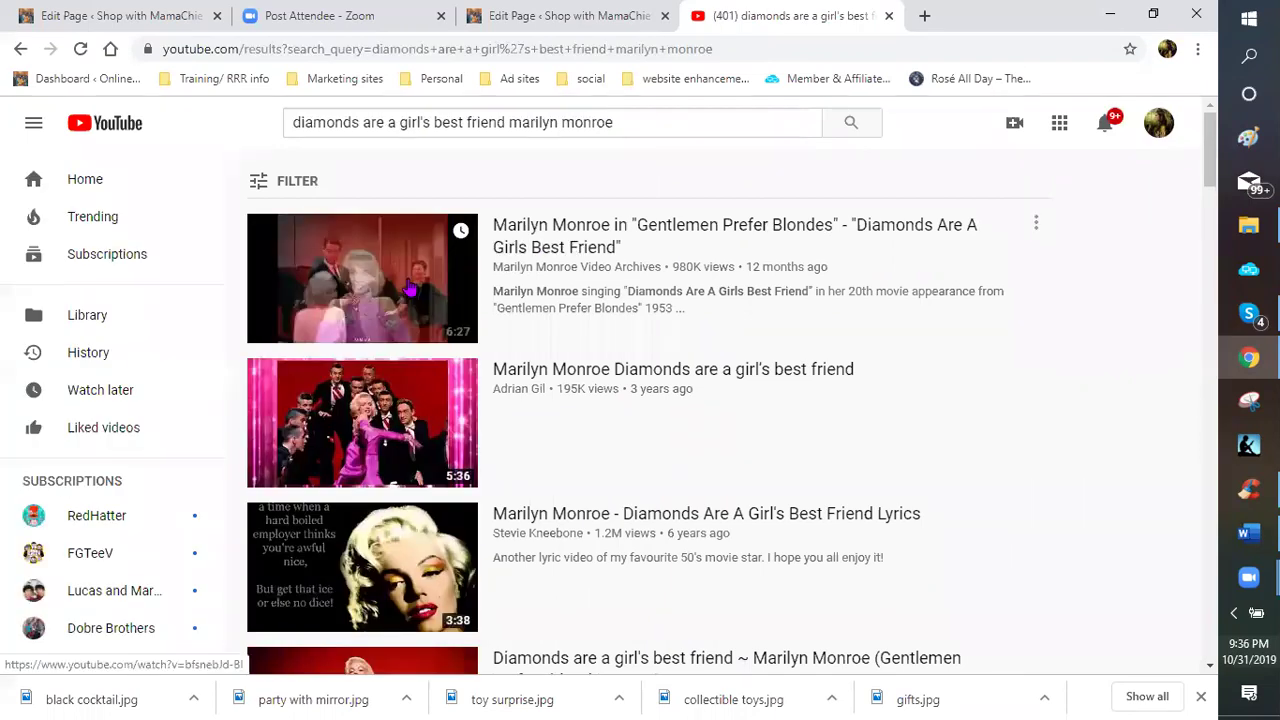
pyautogui.scroll(-2, 398, 333)
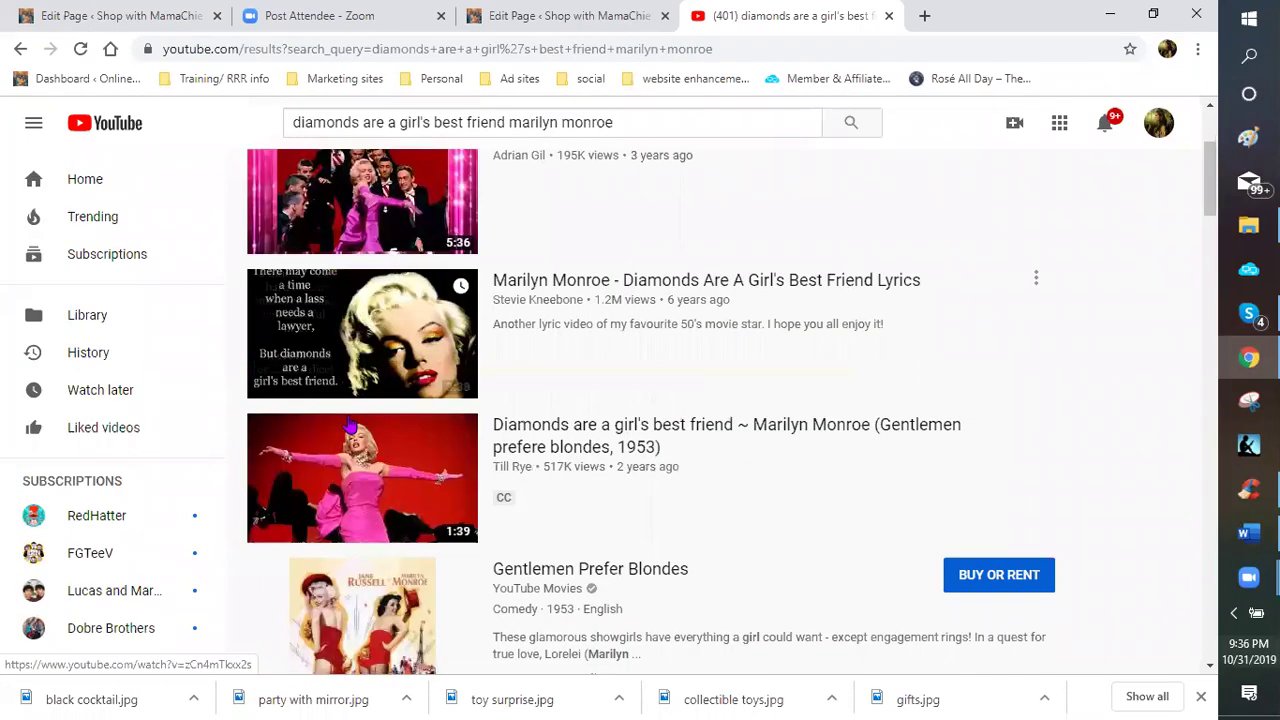
pyautogui.scroll(-1, 354, 410)
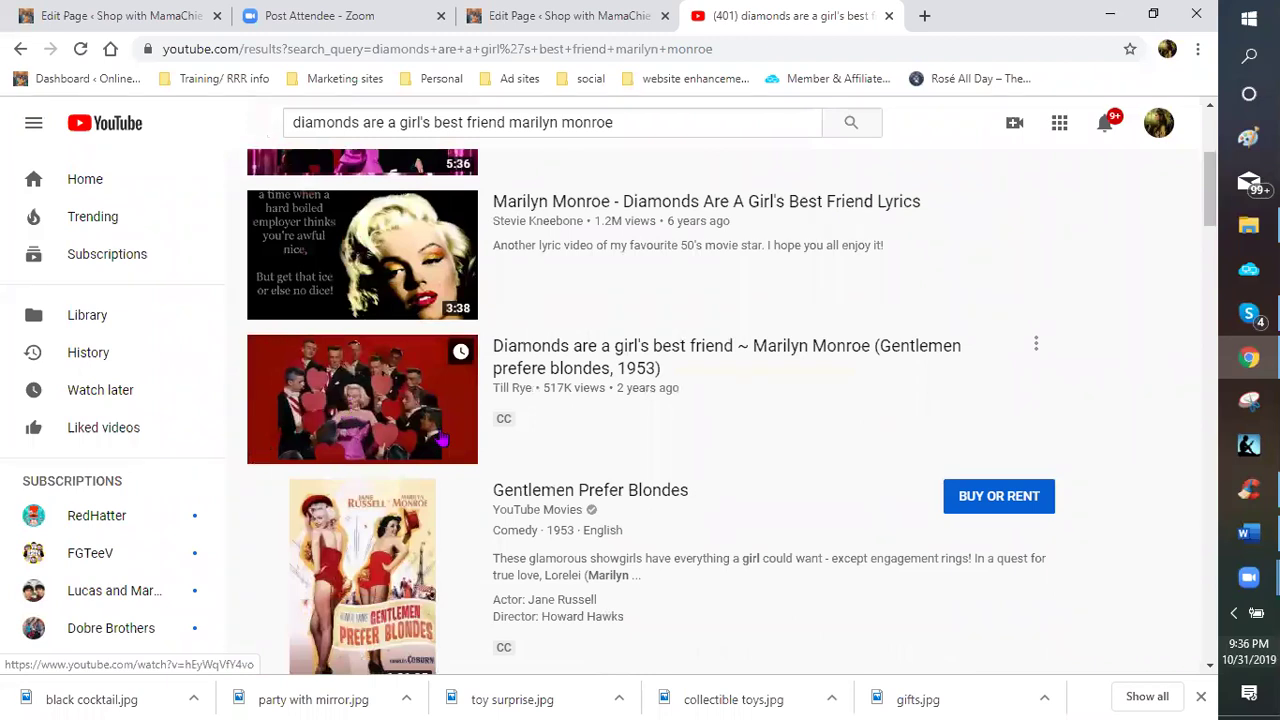
pyautogui.click(390, 425)
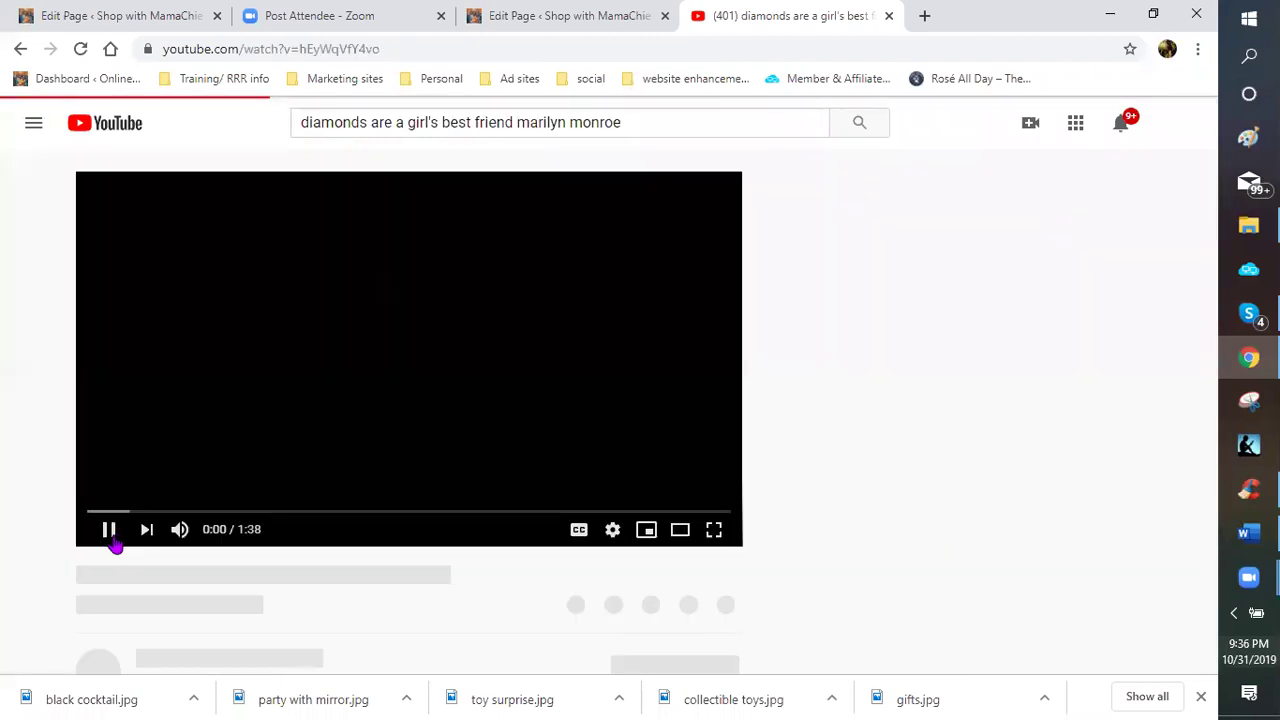
pyautogui.click(110, 532)
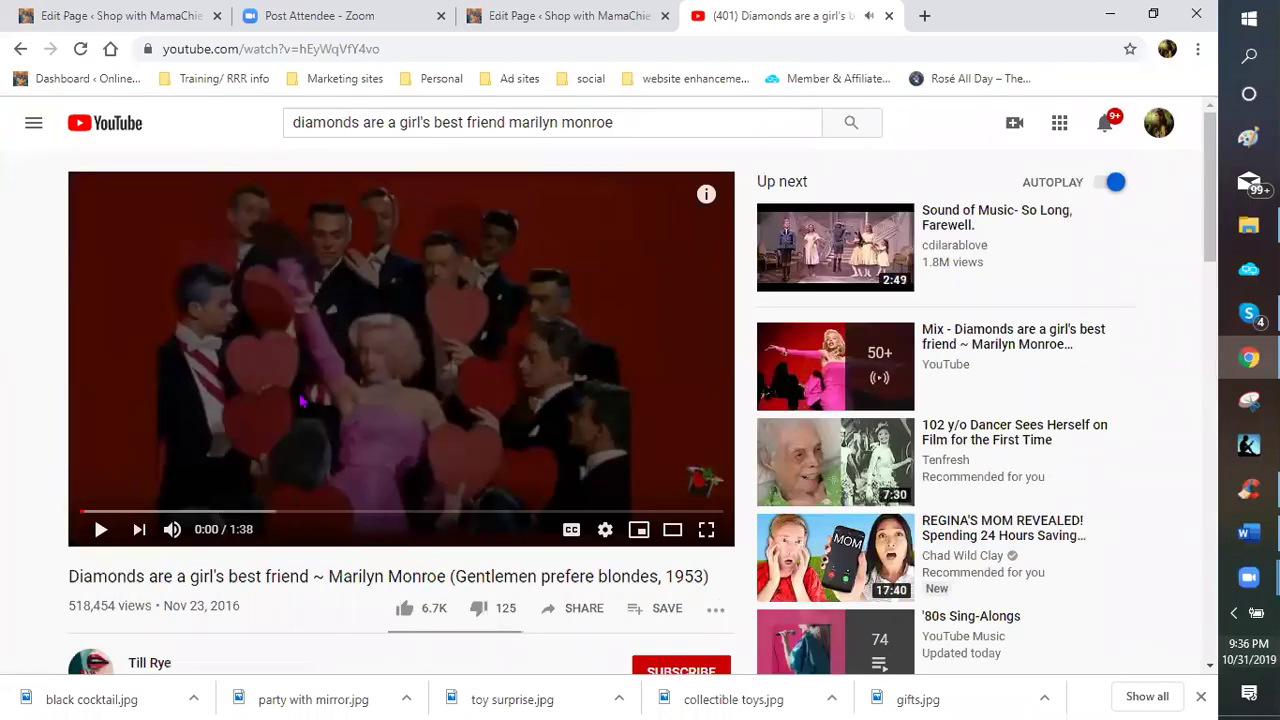
pyautogui.click(352, 418)
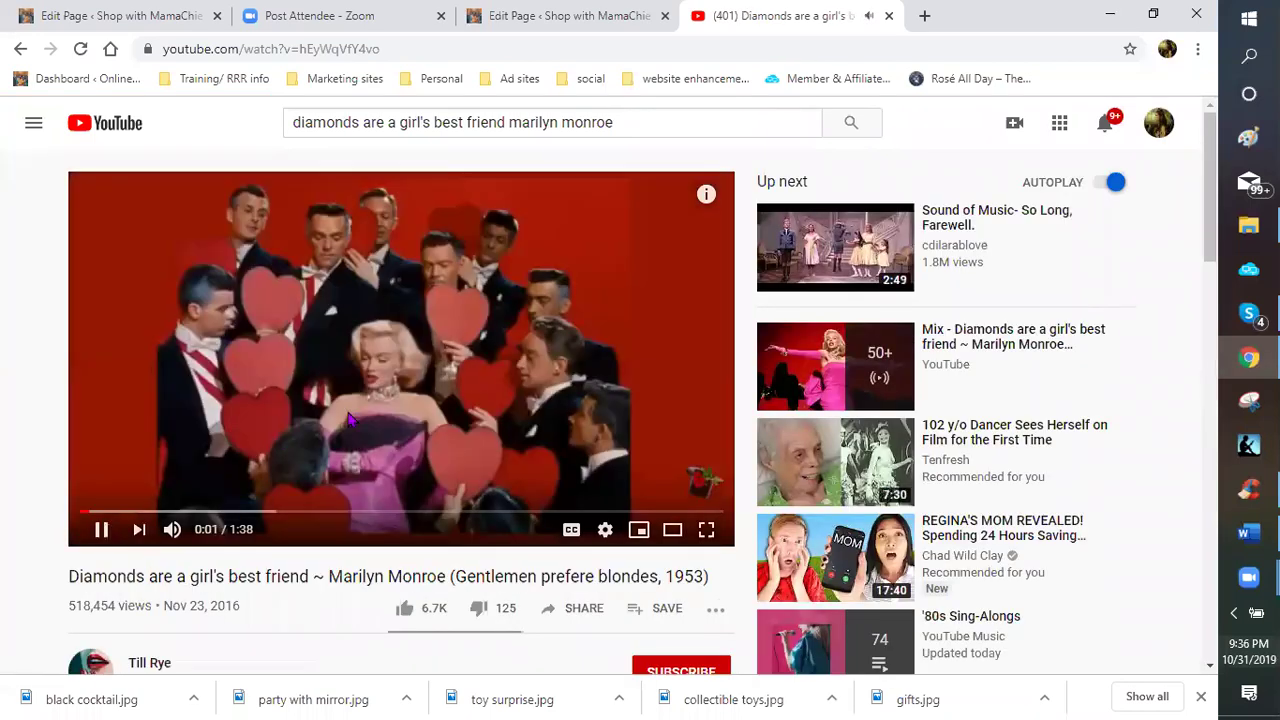
# - Copy the clip's video URL and return to the WordPress page editor
pyautogui.rightClick(352, 418)
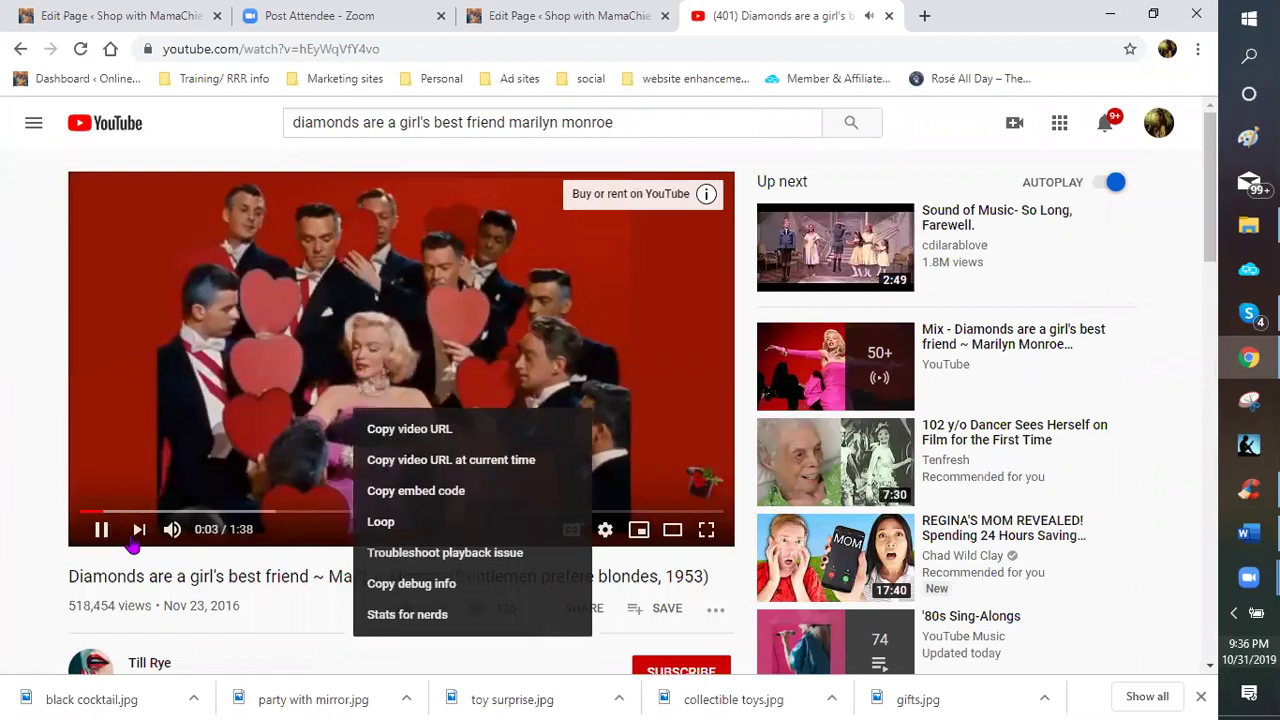
pyautogui.click(398, 430)
pyautogui.rightClick(398, 430)
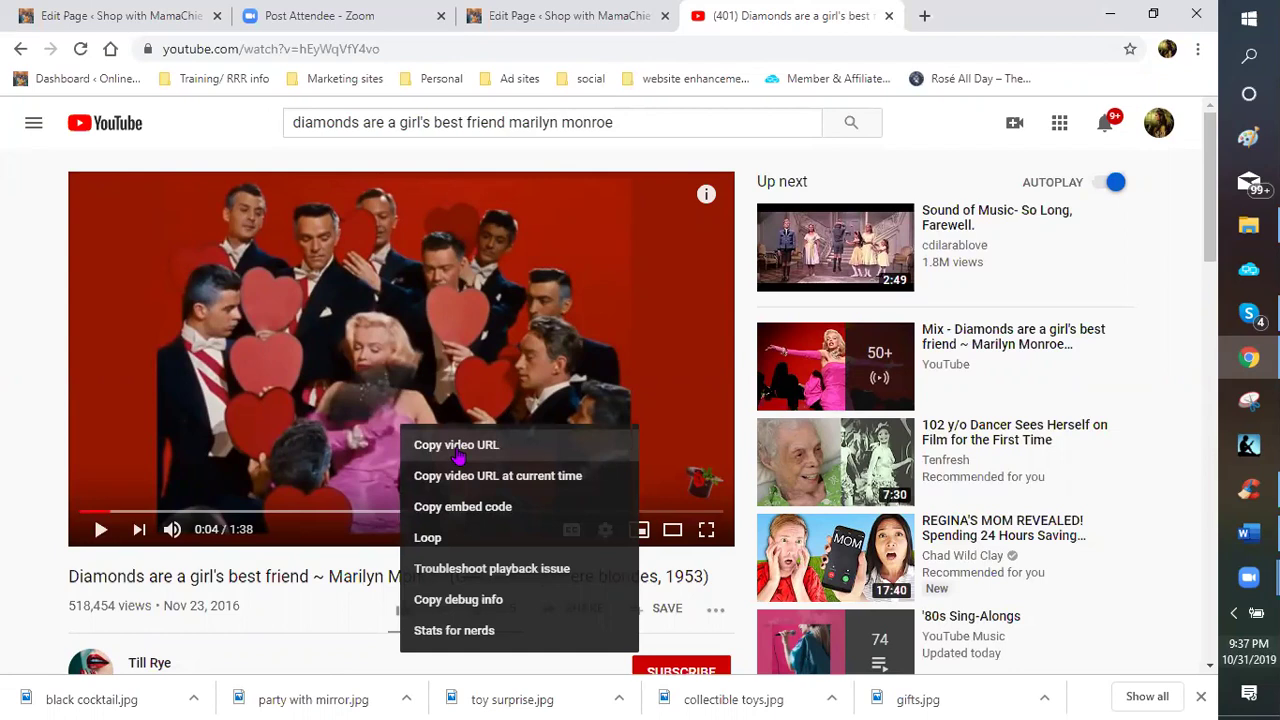
pyautogui.rightClick(488, 532)
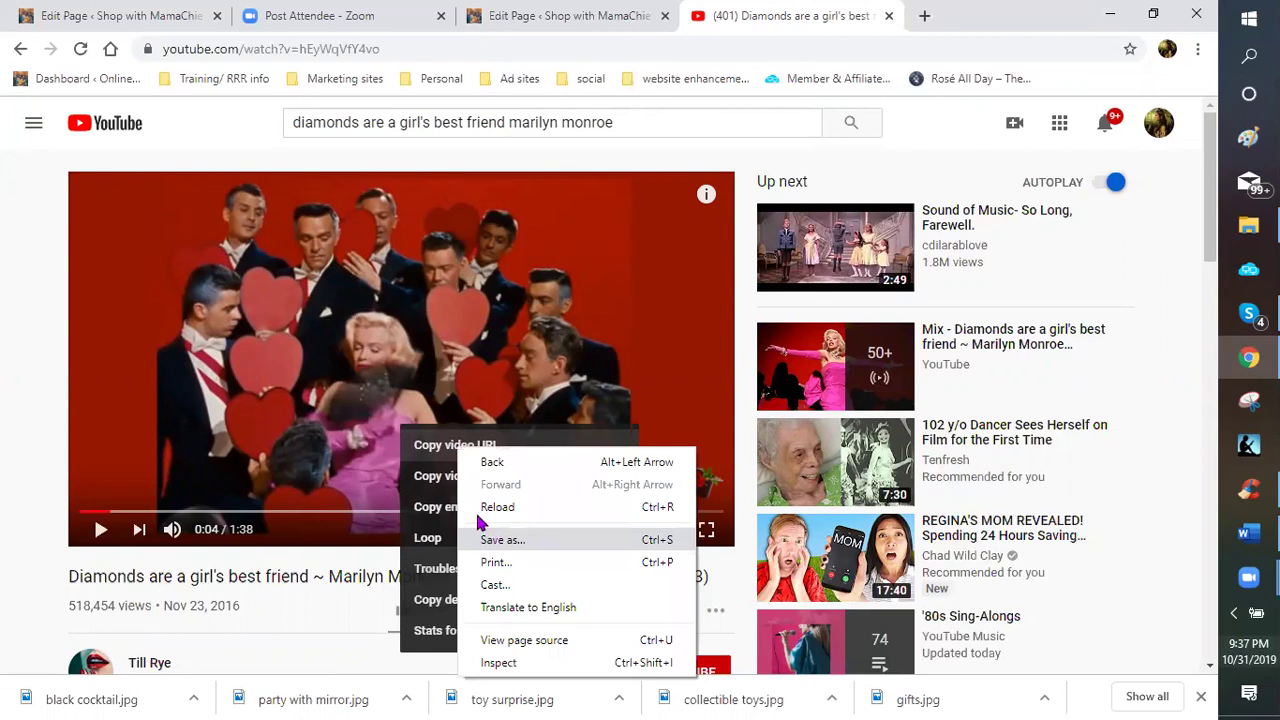
pyautogui.rightClick(452, 452)
pyautogui.rightClick(488, 497)
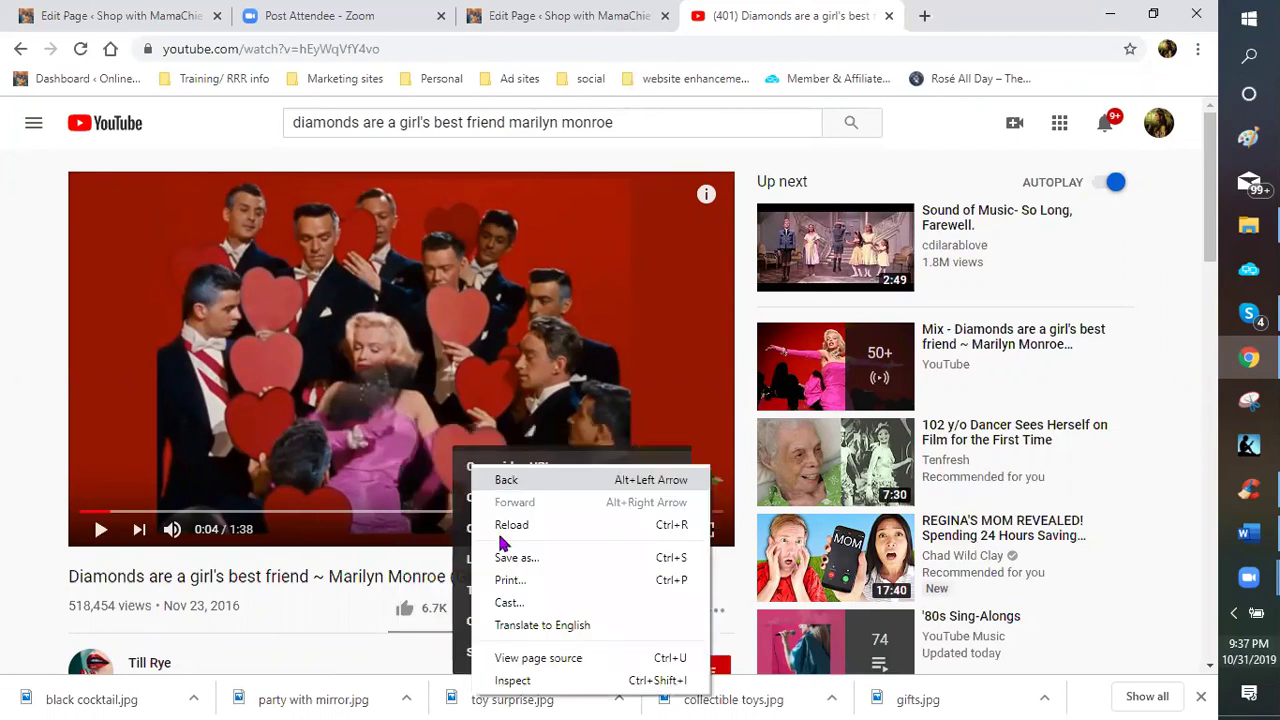
pyautogui.rightClick(497, 437)
pyautogui.rightClick(497, 433)
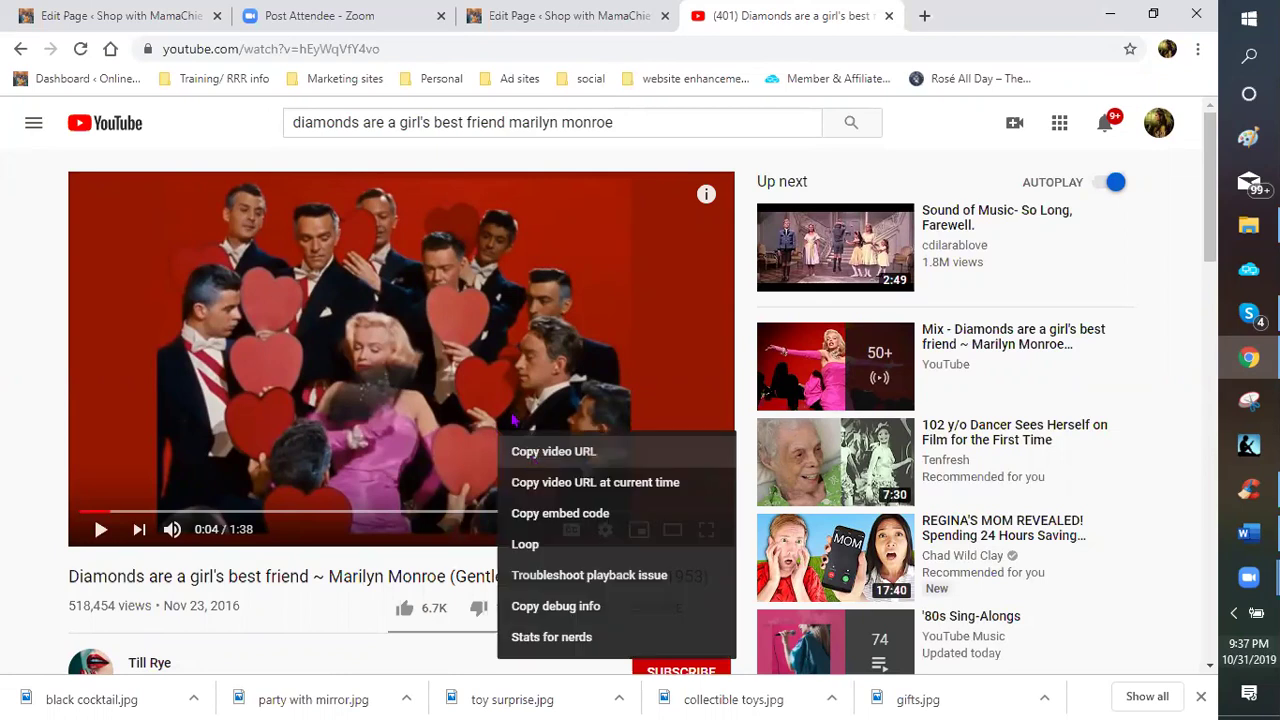
pyautogui.press('Escape')
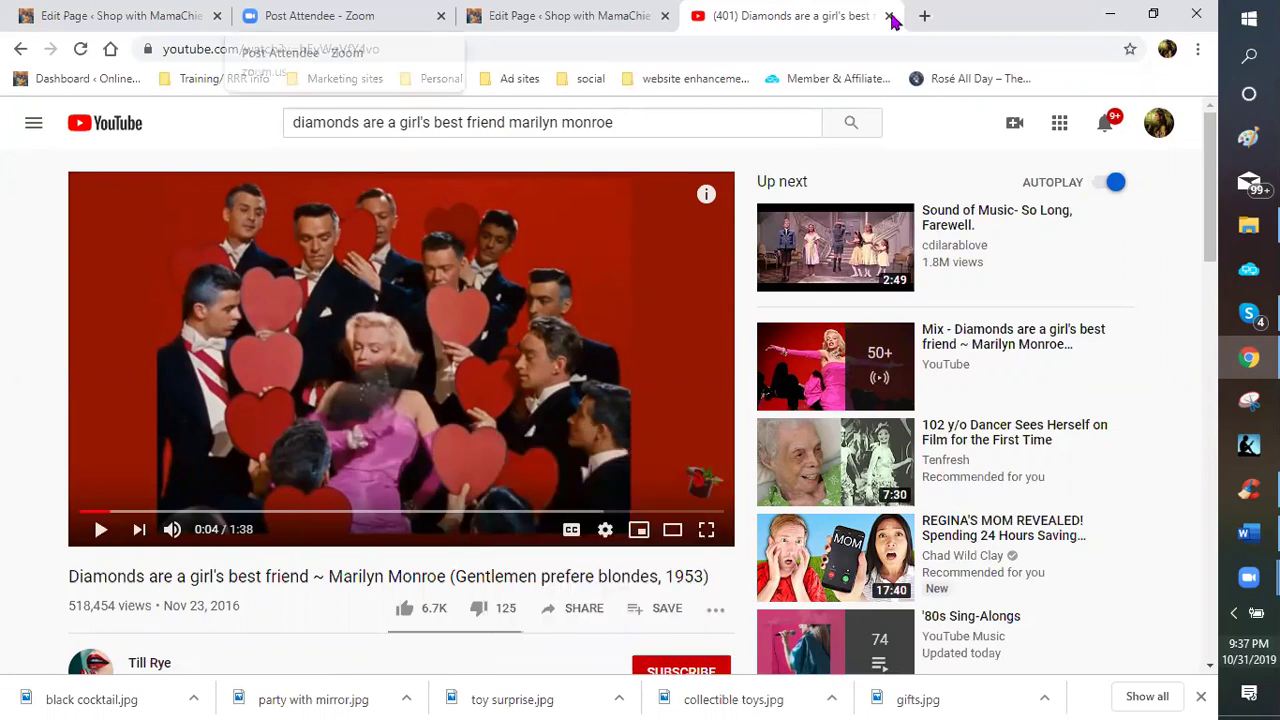
pyautogui.click(138, 14)
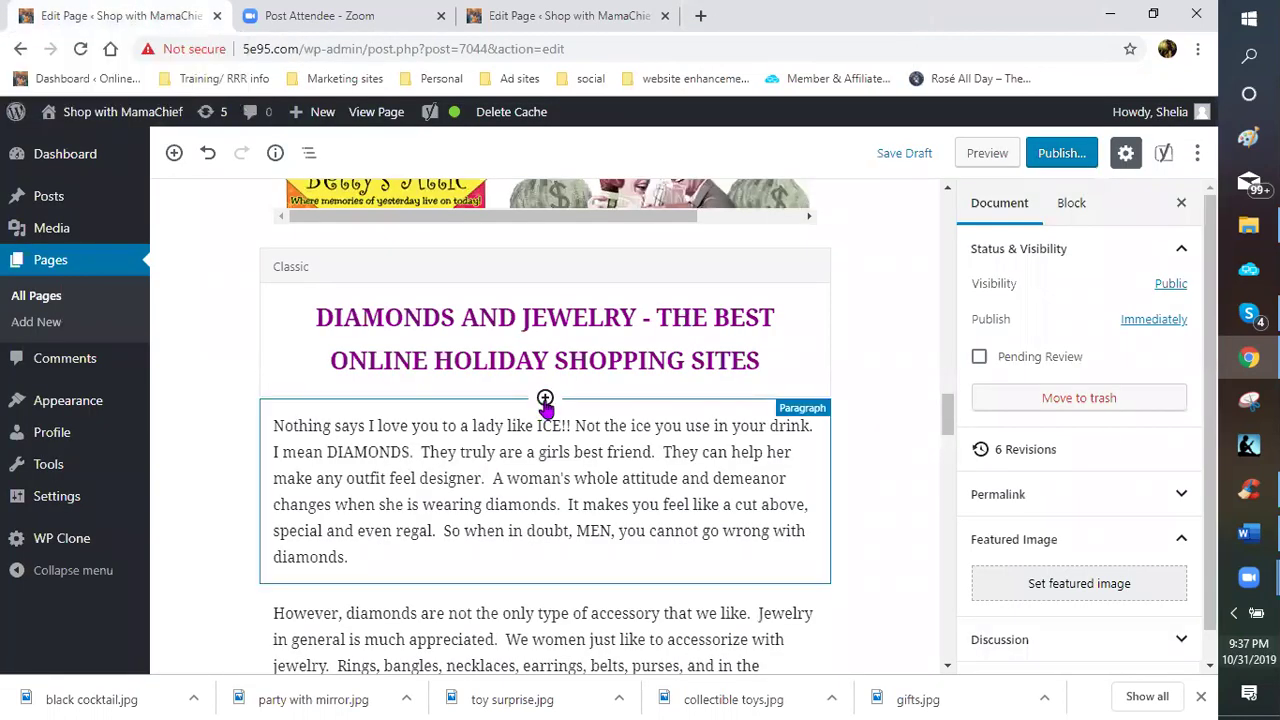
# - Add an Image block above the first paragraph and insert the copied YouTube link from URL
pyautogui.click(545, 399)
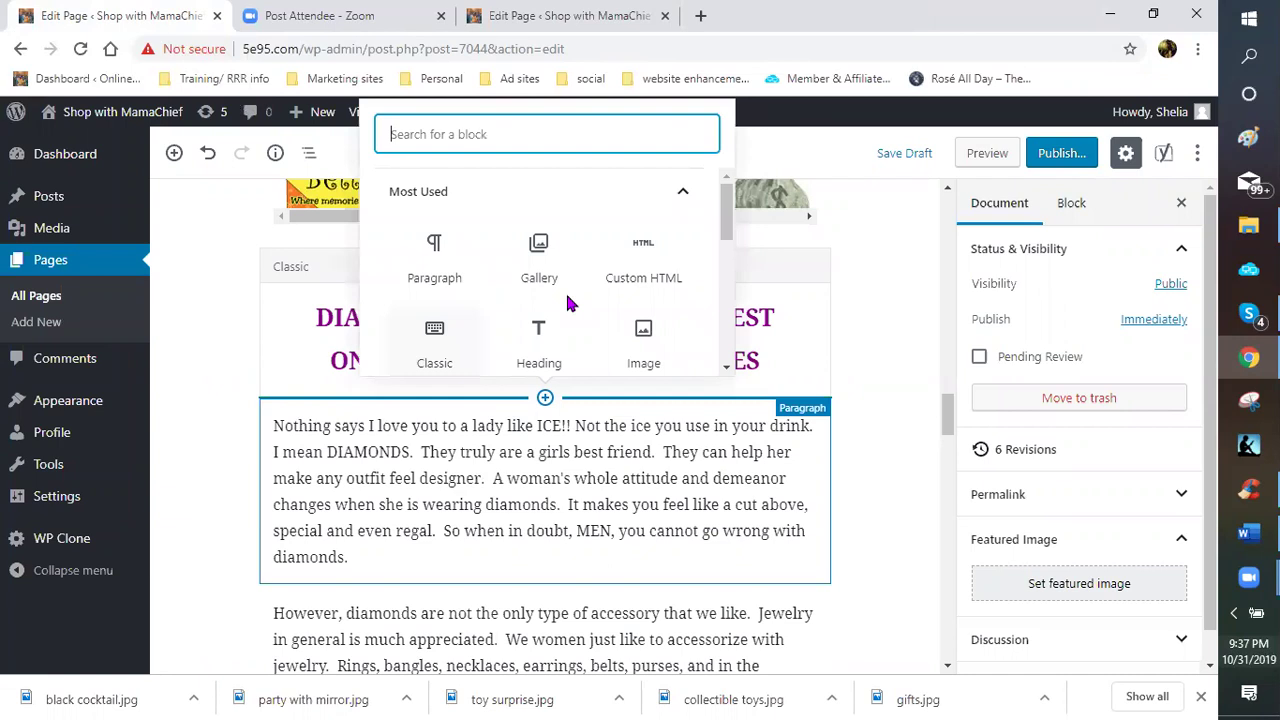
pyautogui.scroll(-1, 600, 300)
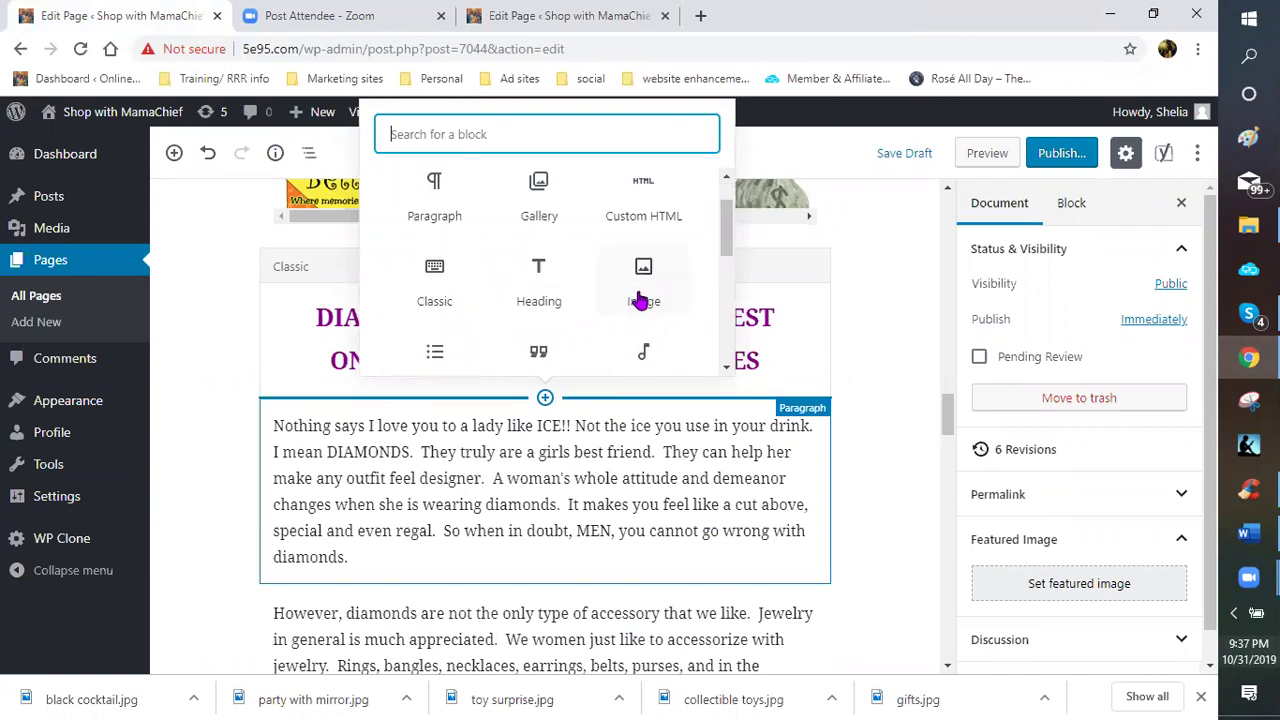
pyautogui.click(633, 288)
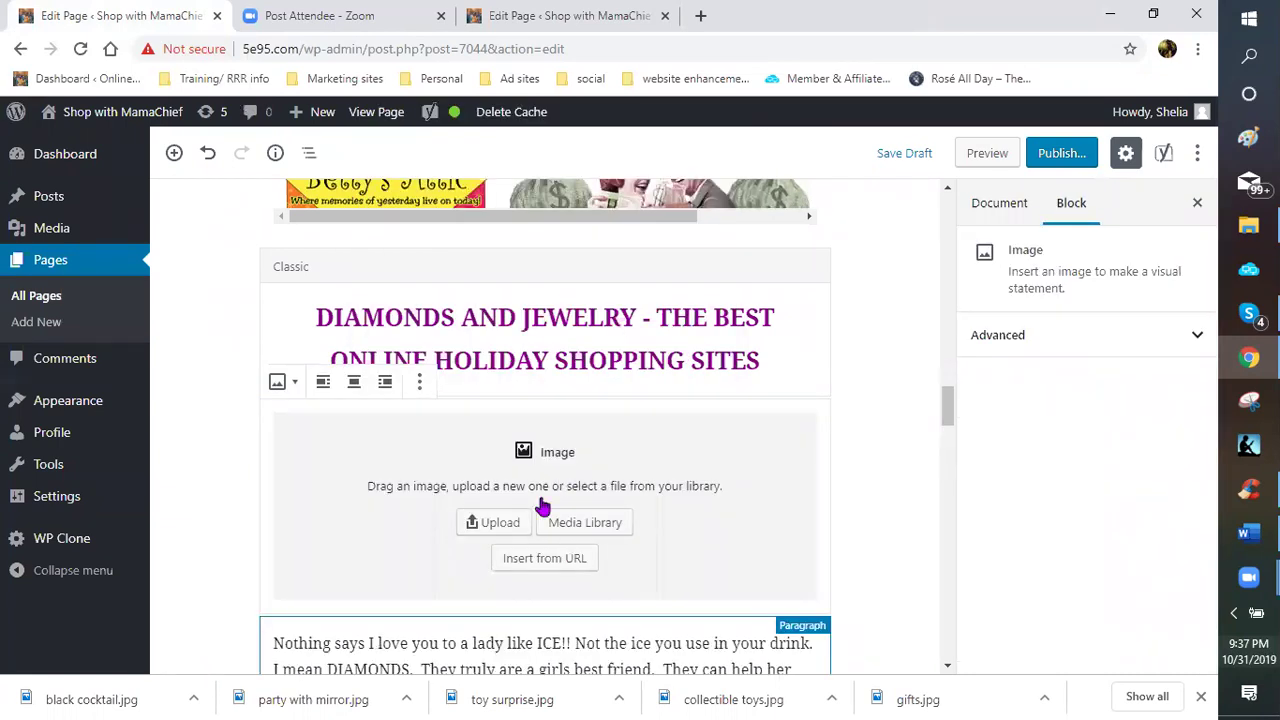
pyautogui.scroll(-1, 541, 507)
pyautogui.click(541, 507)
pyautogui.rightClick(541, 533)
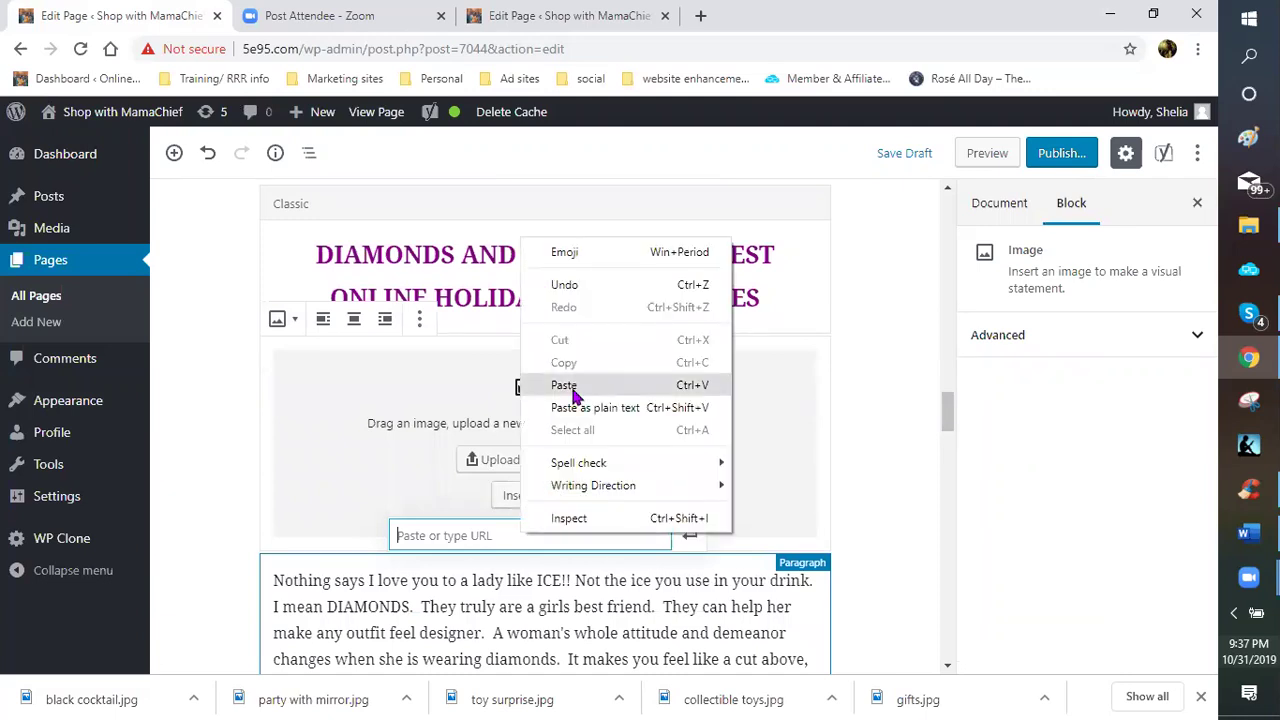
pyautogui.click(564, 386)
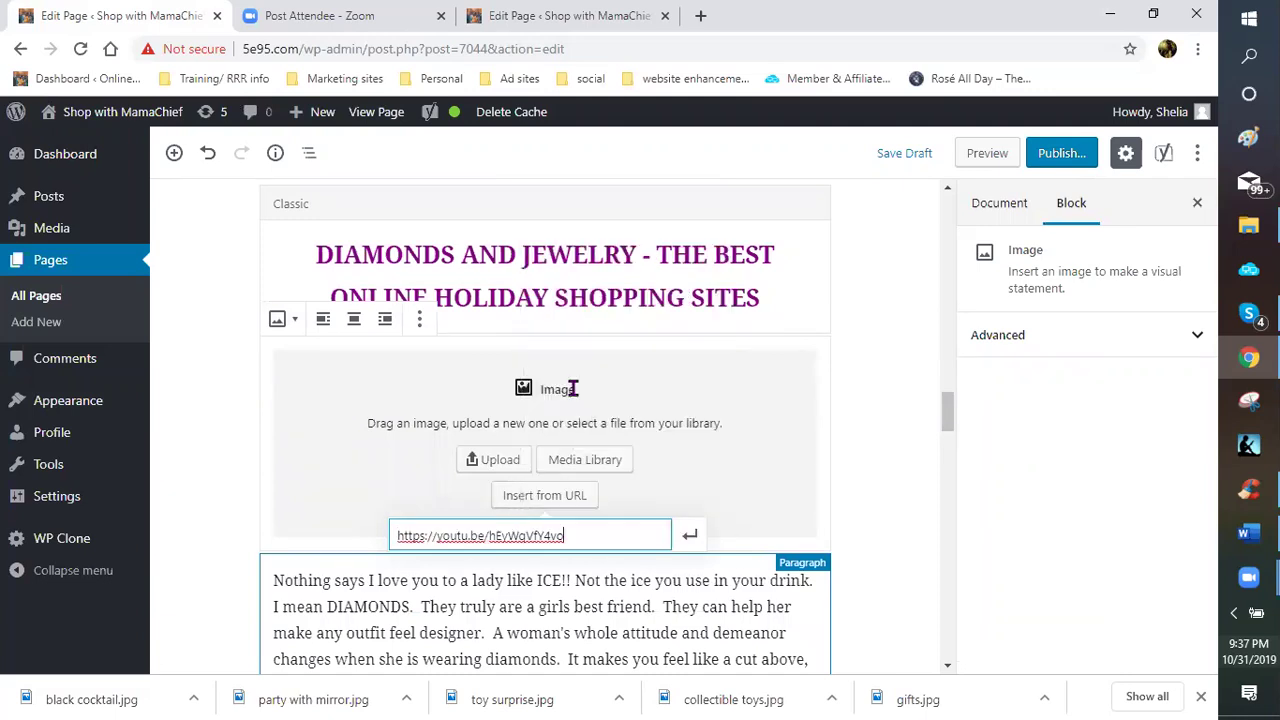
pyautogui.click(694, 540)
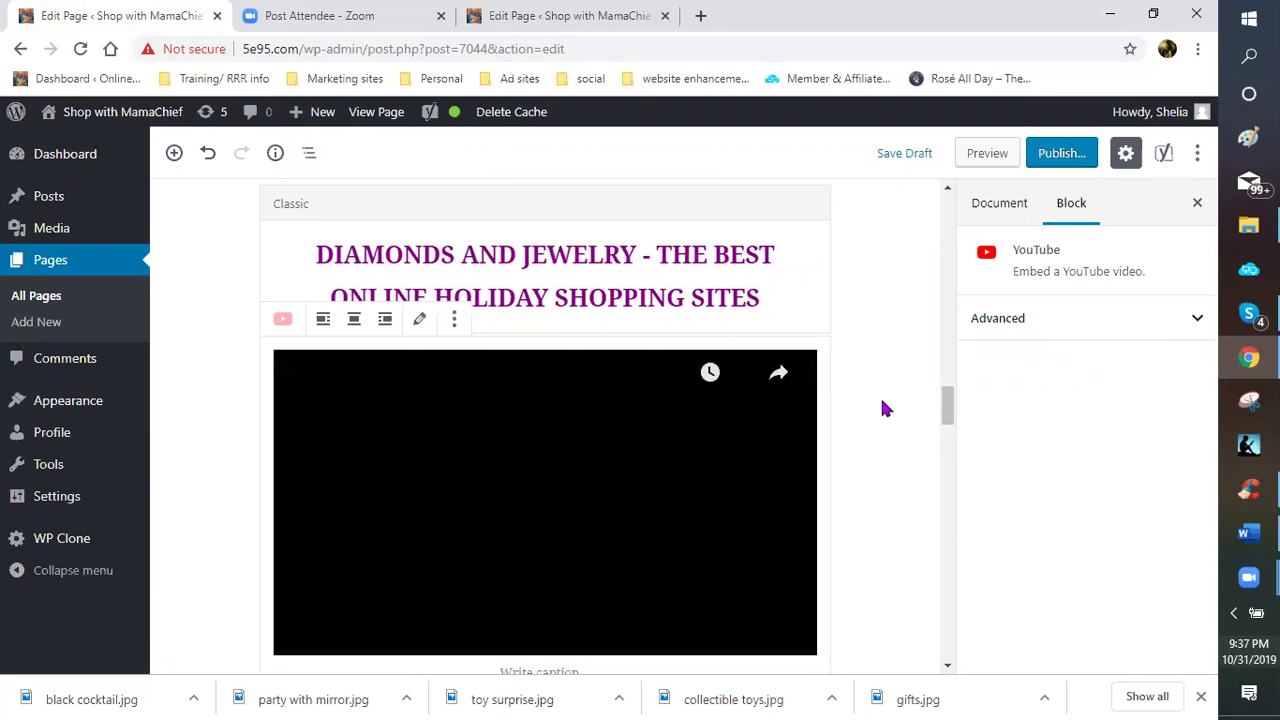
pyautogui.scroll(-2, 878, 402)
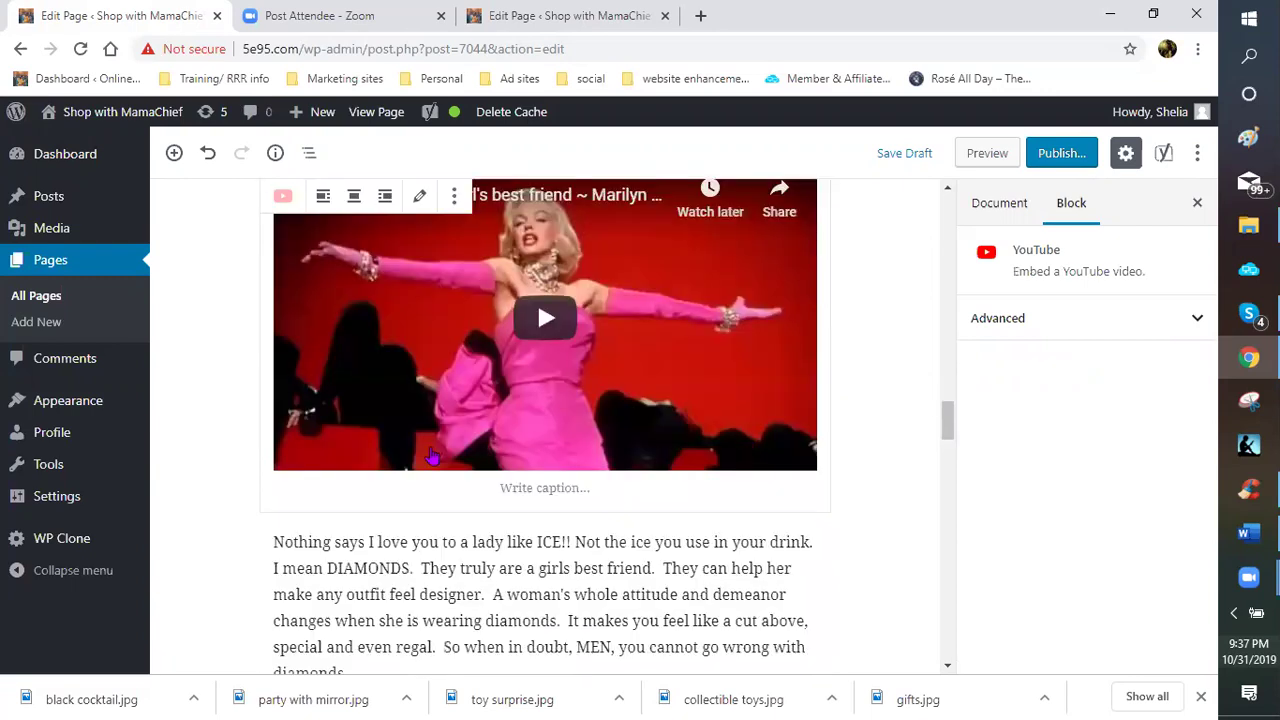
pyautogui.scroll(2, 476, 531)
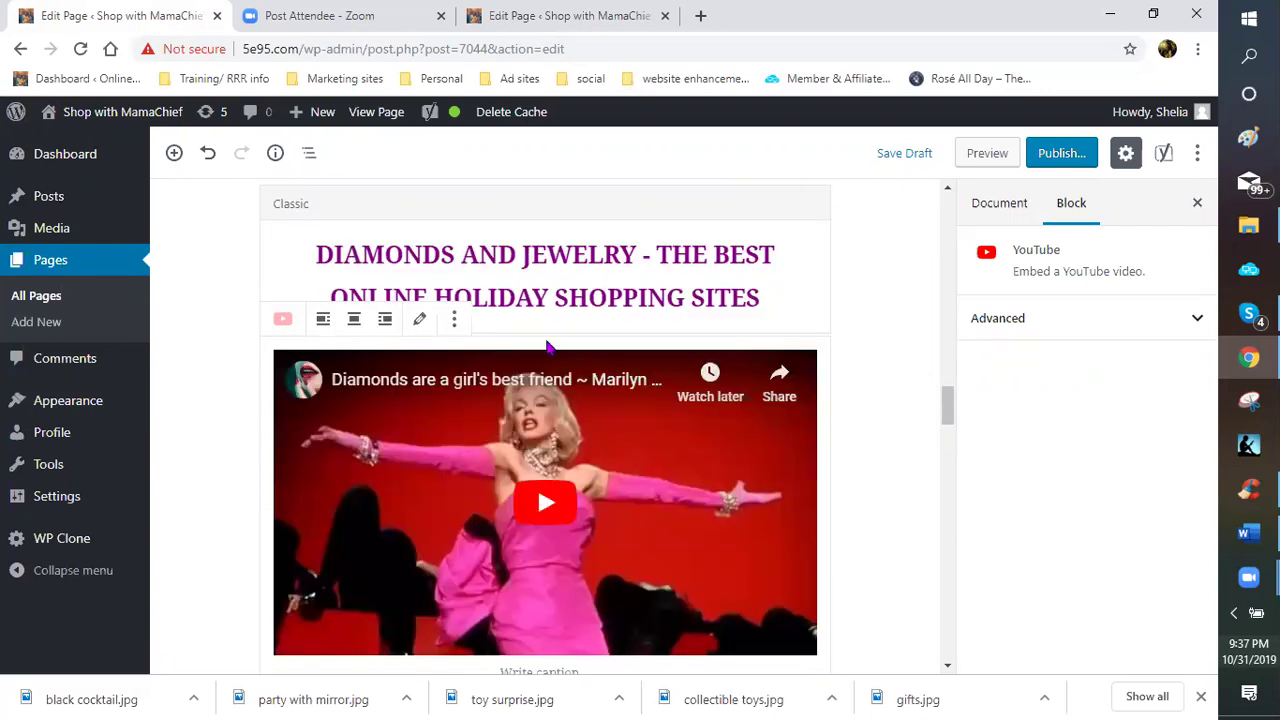
pyautogui.scroll(-2, 565, 488)
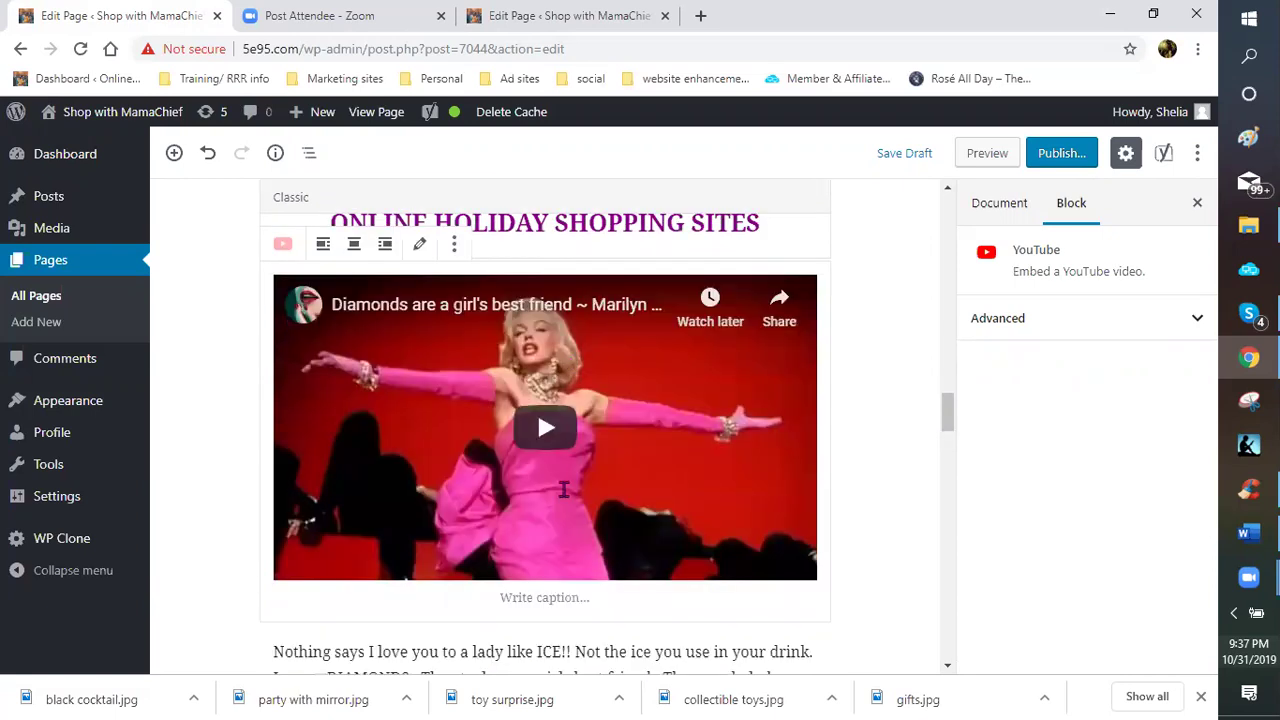
pyautogui.click(573, 487)
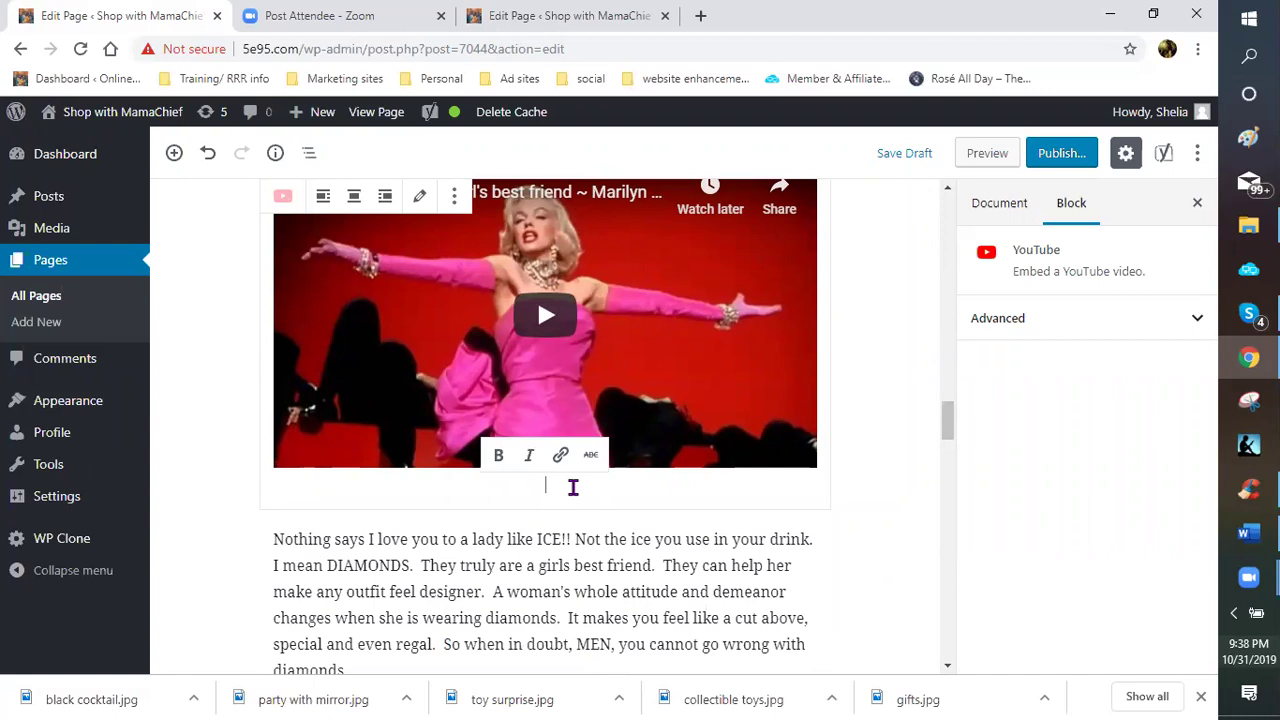
# - Type 'Diamonds are a girls best Friend!!!!' as the video caption and deselect the block
pyautogui.write('Diamo')
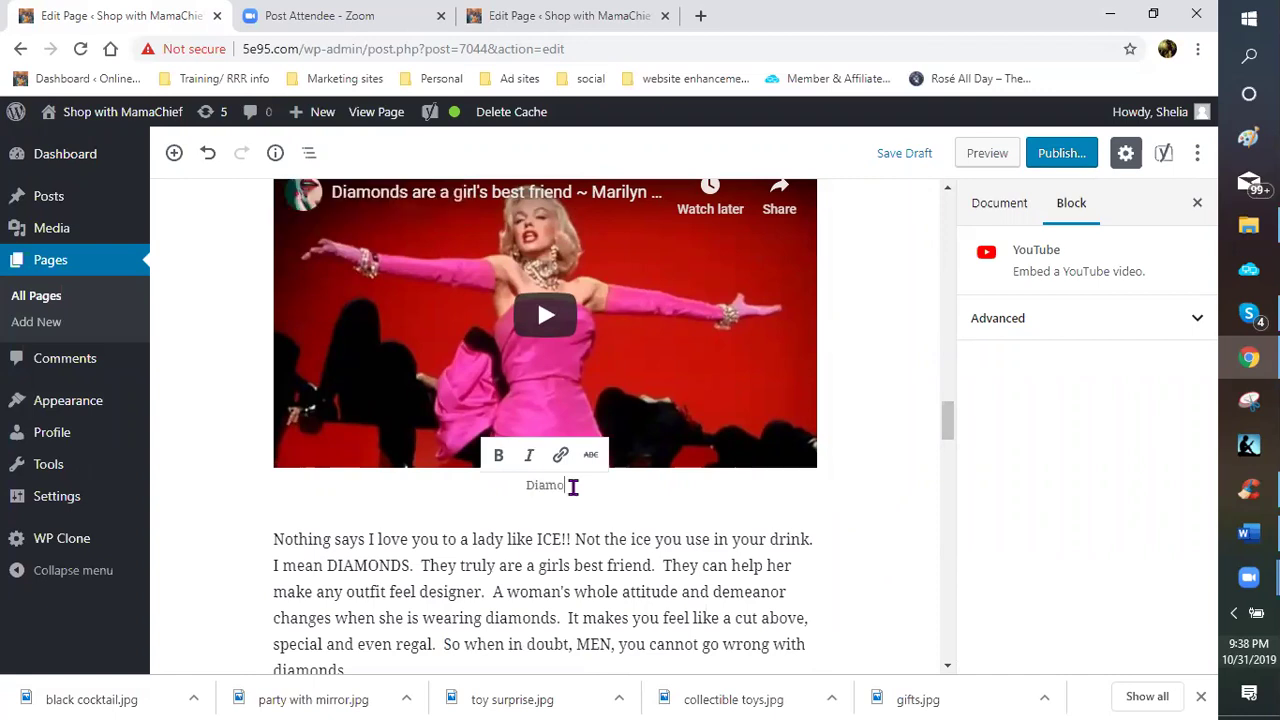
pyautogui.write('nds are a girls be')
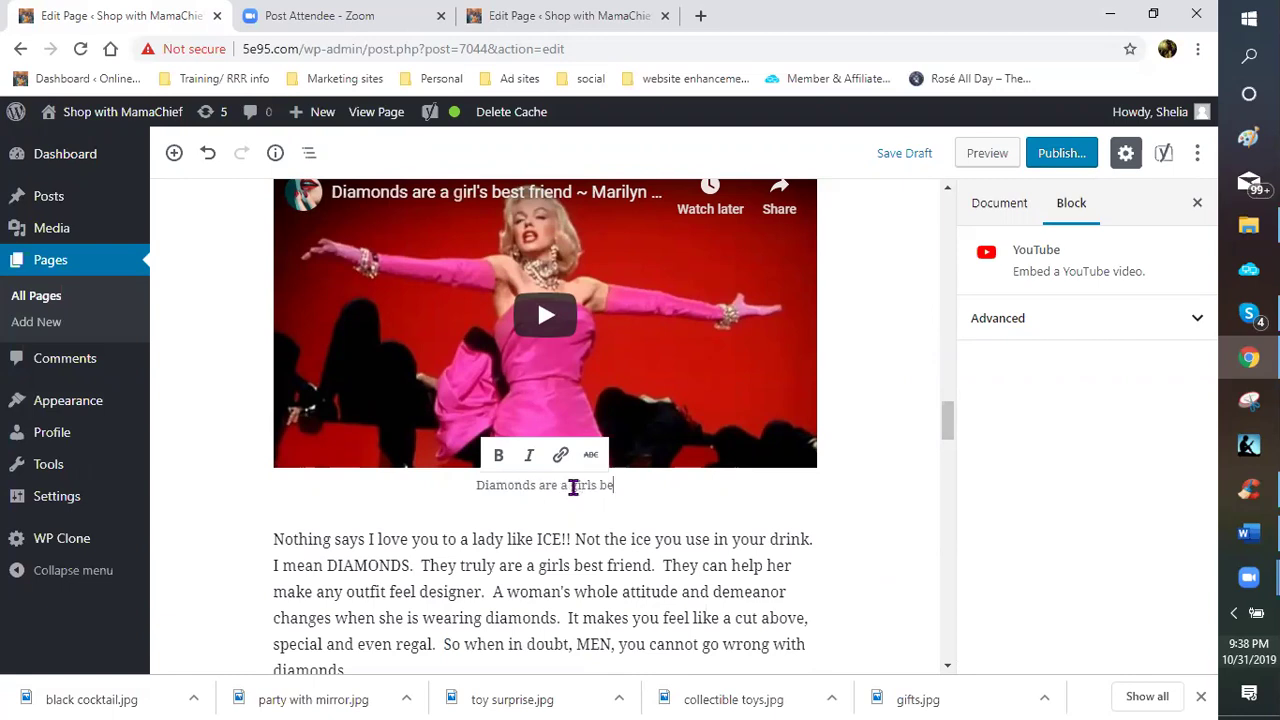
pyautogui.write('st Fr')
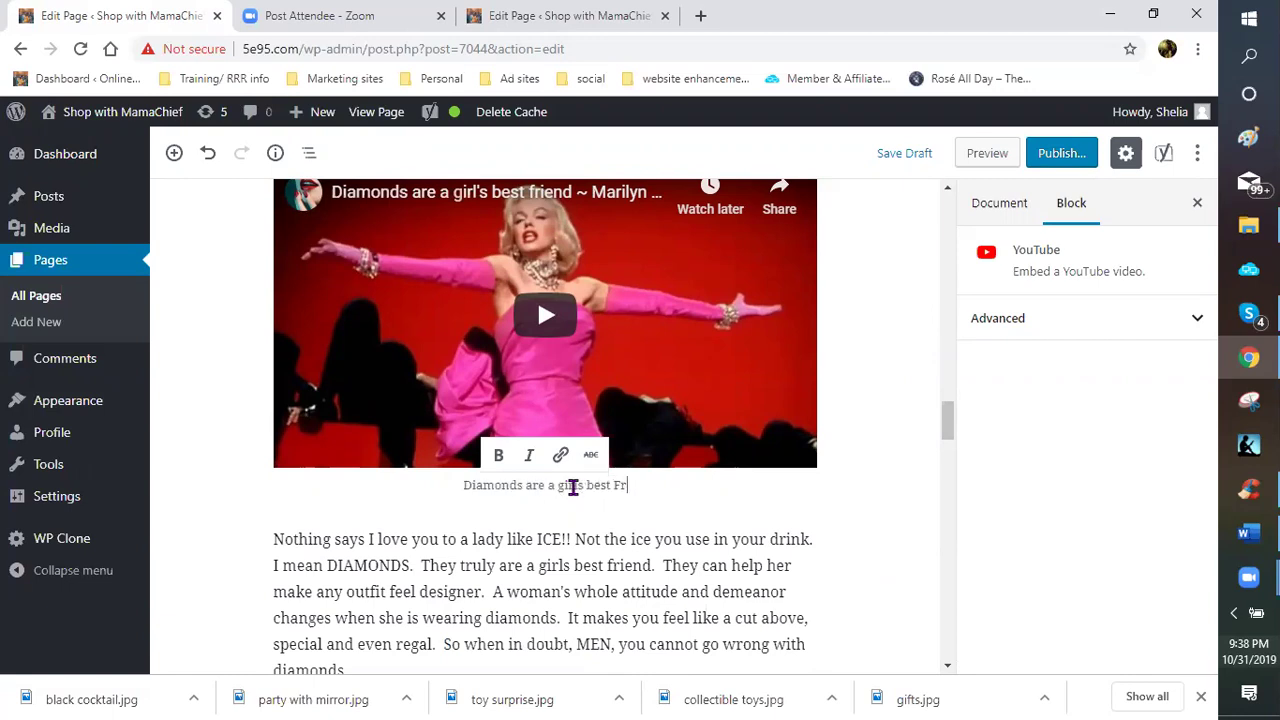
pyautogui.write('iend!!!')
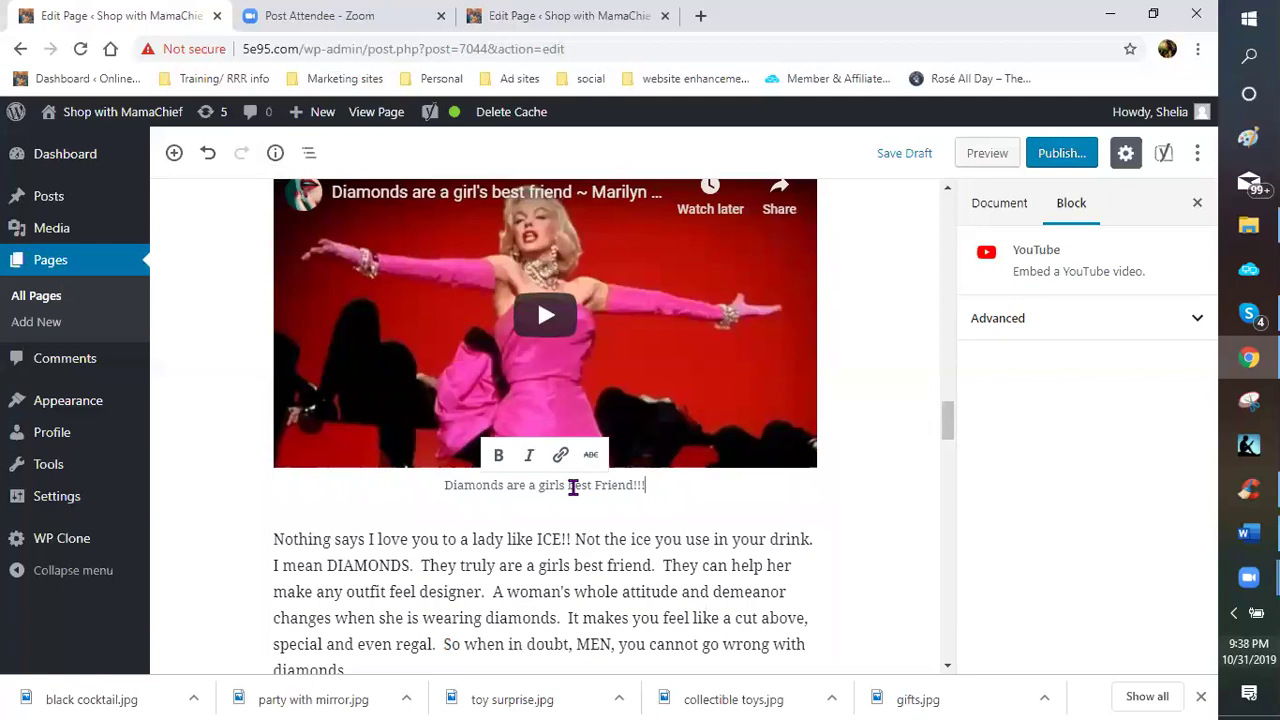
pyautogui.write('!')
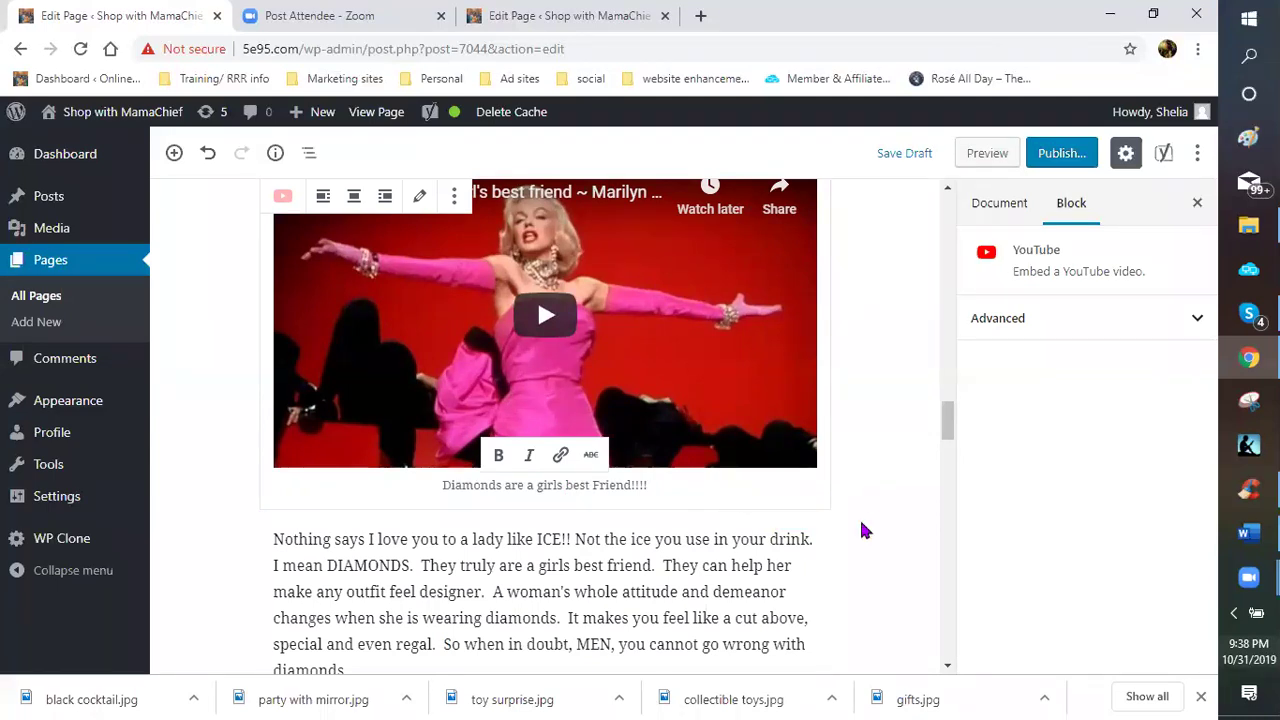
pyautogui.click(696, 375)
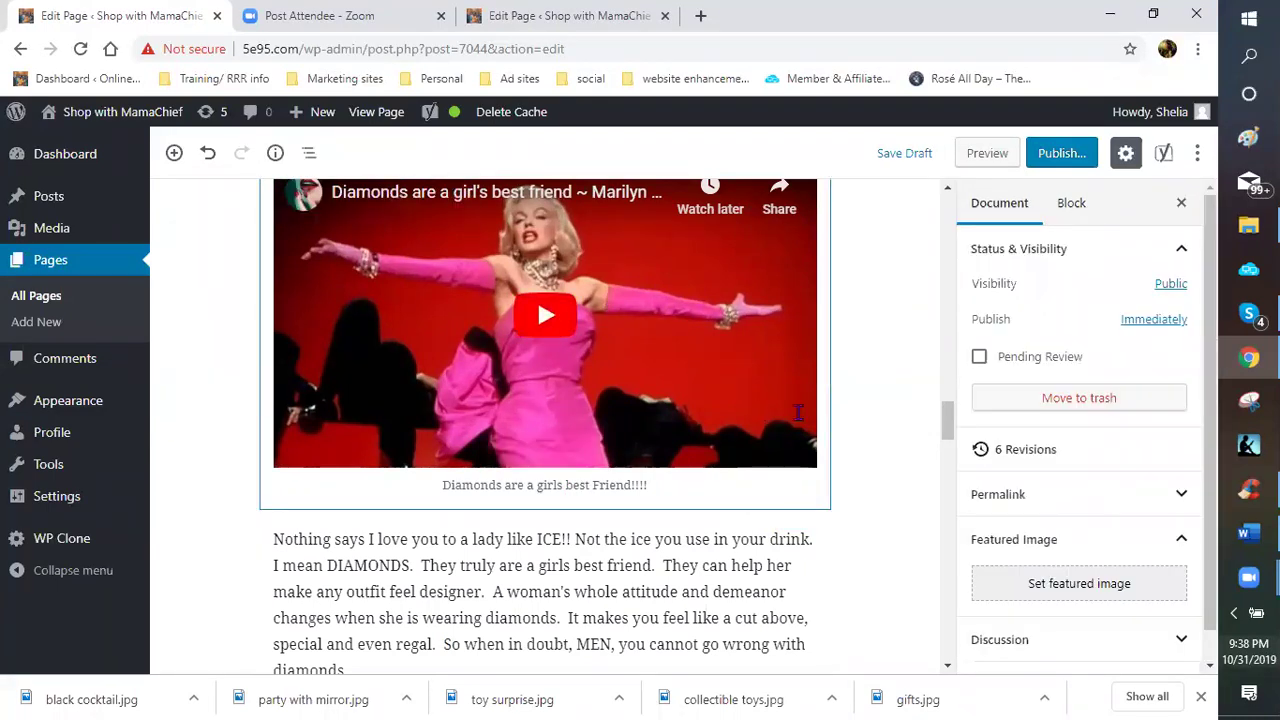
# - Add an image block after the first diamonds paragraph, sourcing it from the Media Library
pyautogui.scroll(-2, 803, 422)
pyautogui.scroll(-1, 620, 394)
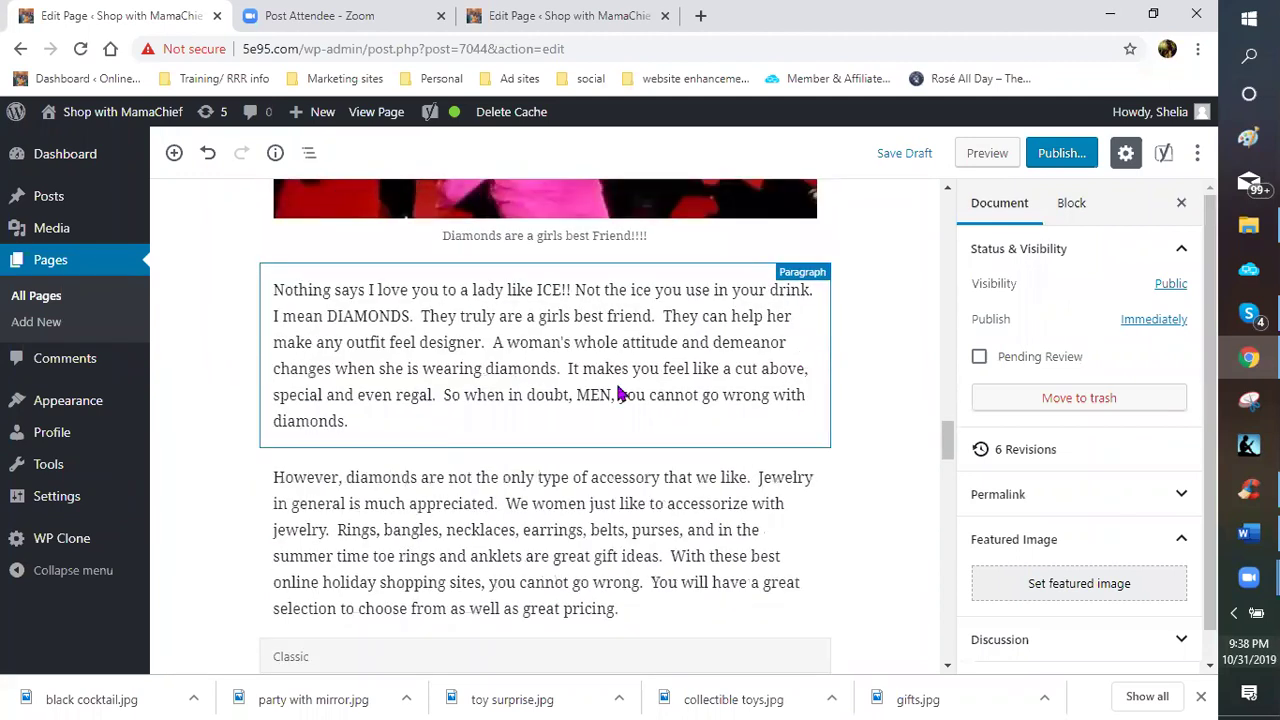
pyautogui.scroll(-1, 603, 403)
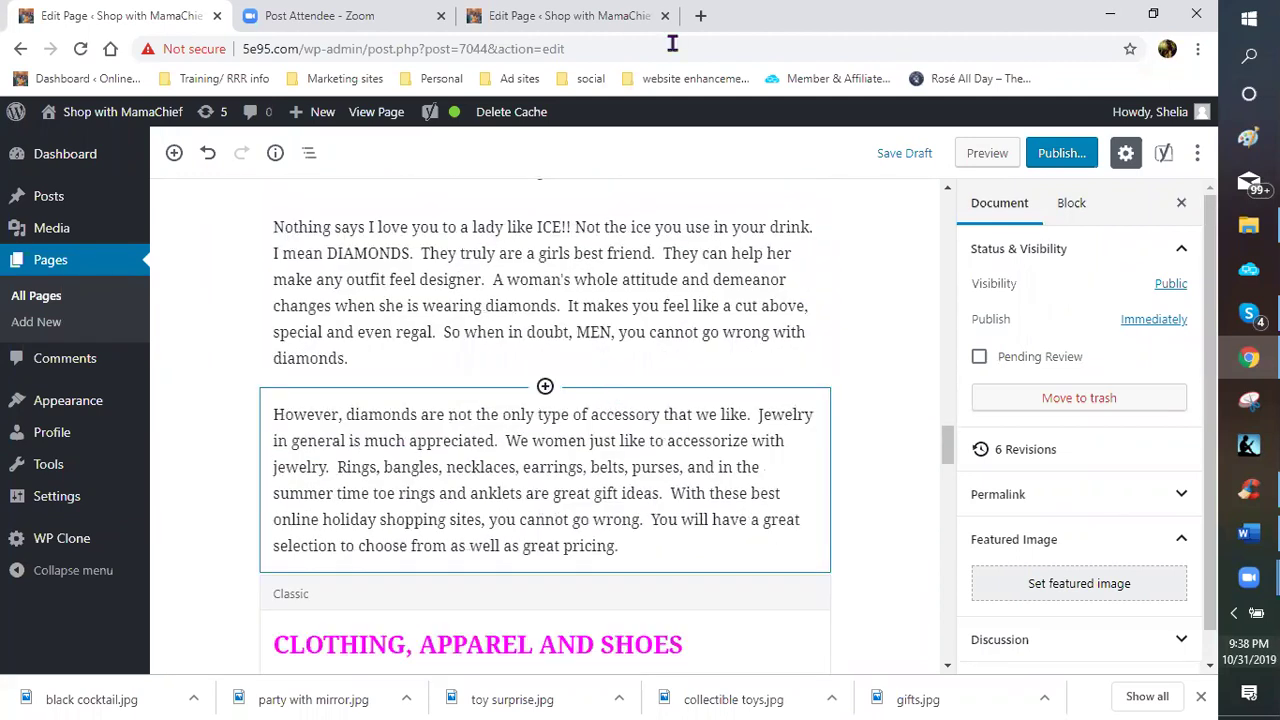
pyautogui.moveTo(545, 390)
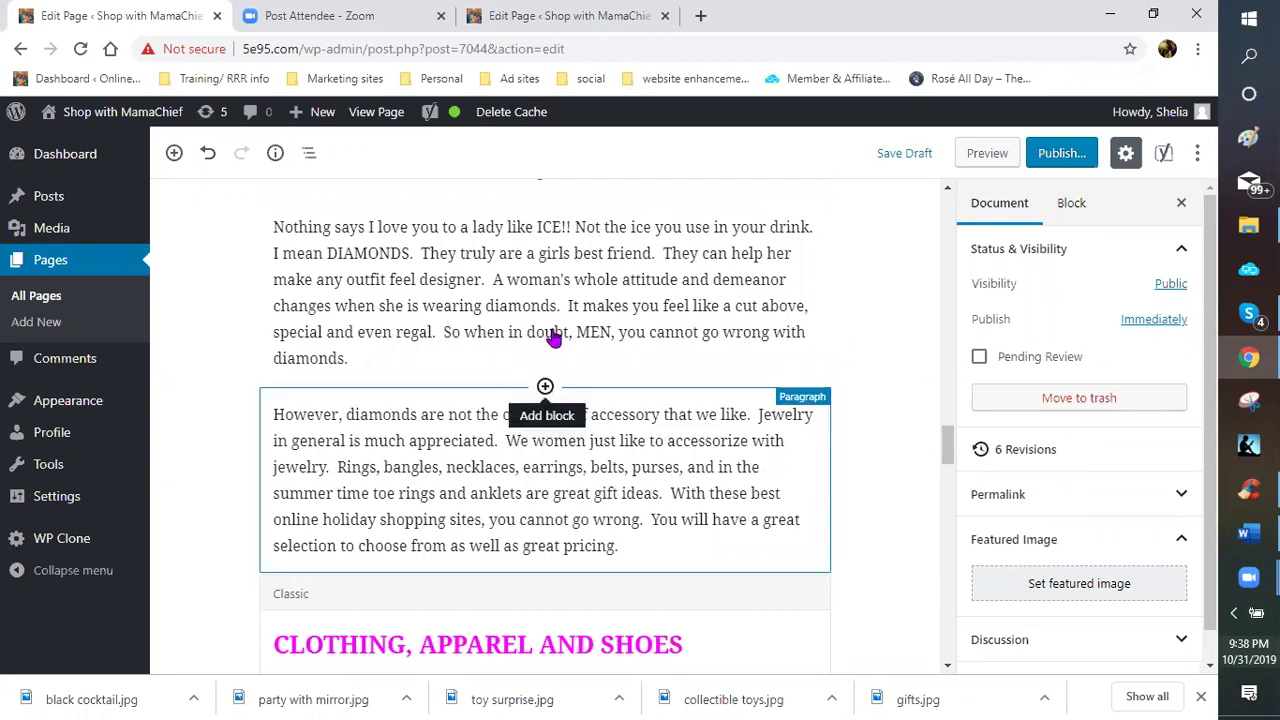
pyautogui.click(545, 386)
pyautogui.click(540, 345)
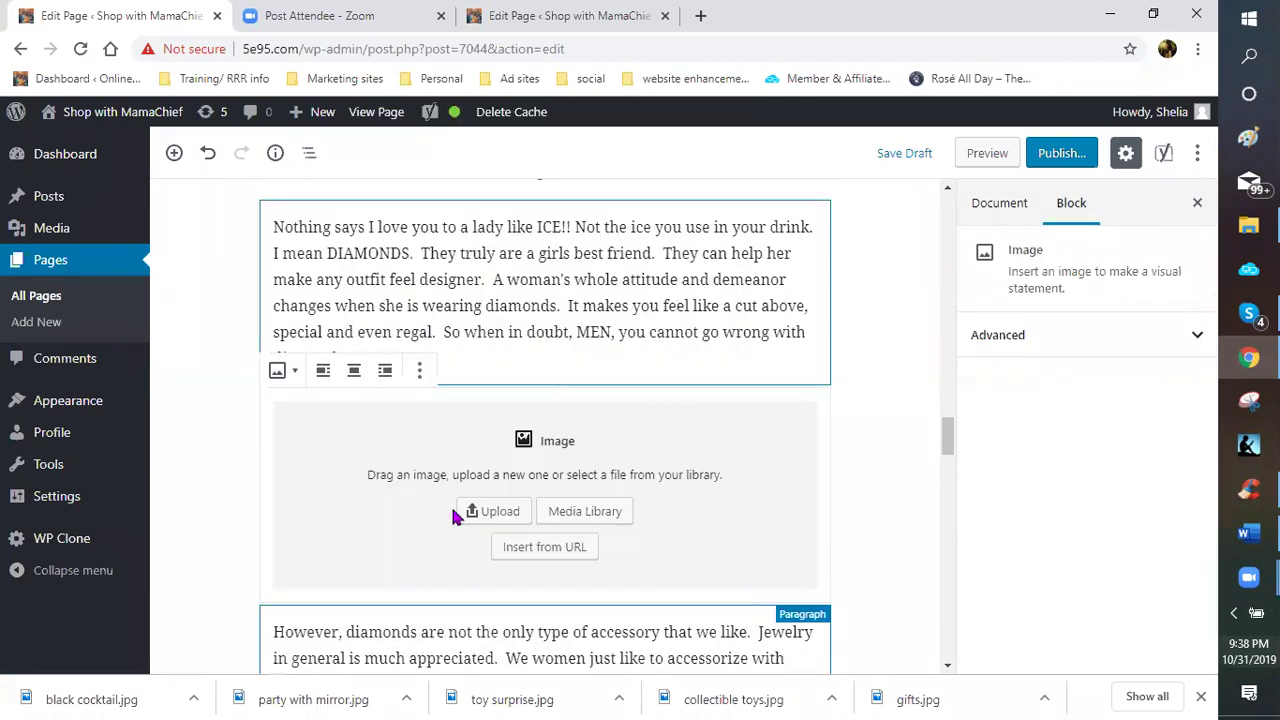
pyautogui.click(576, 512)
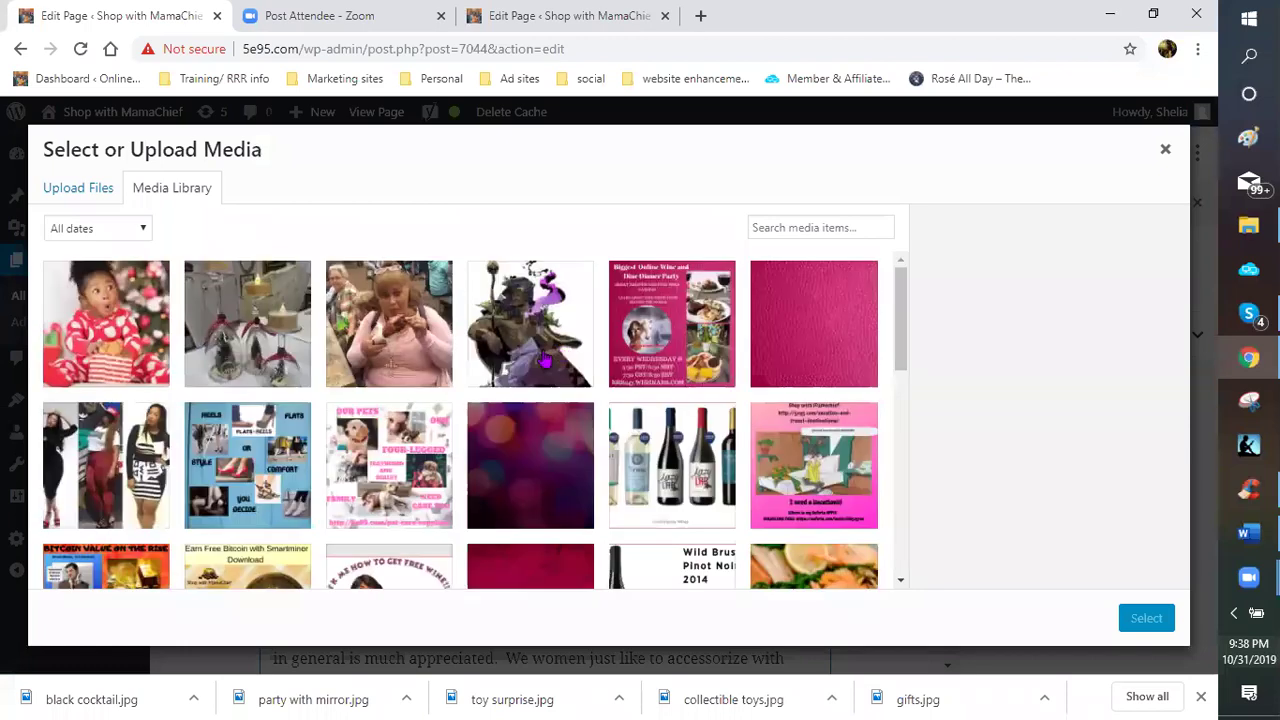
# - Pick the diamonds2.jpg pendant image in the library and insert it into the page
pyautogui.scroll(-5, 543, 357)
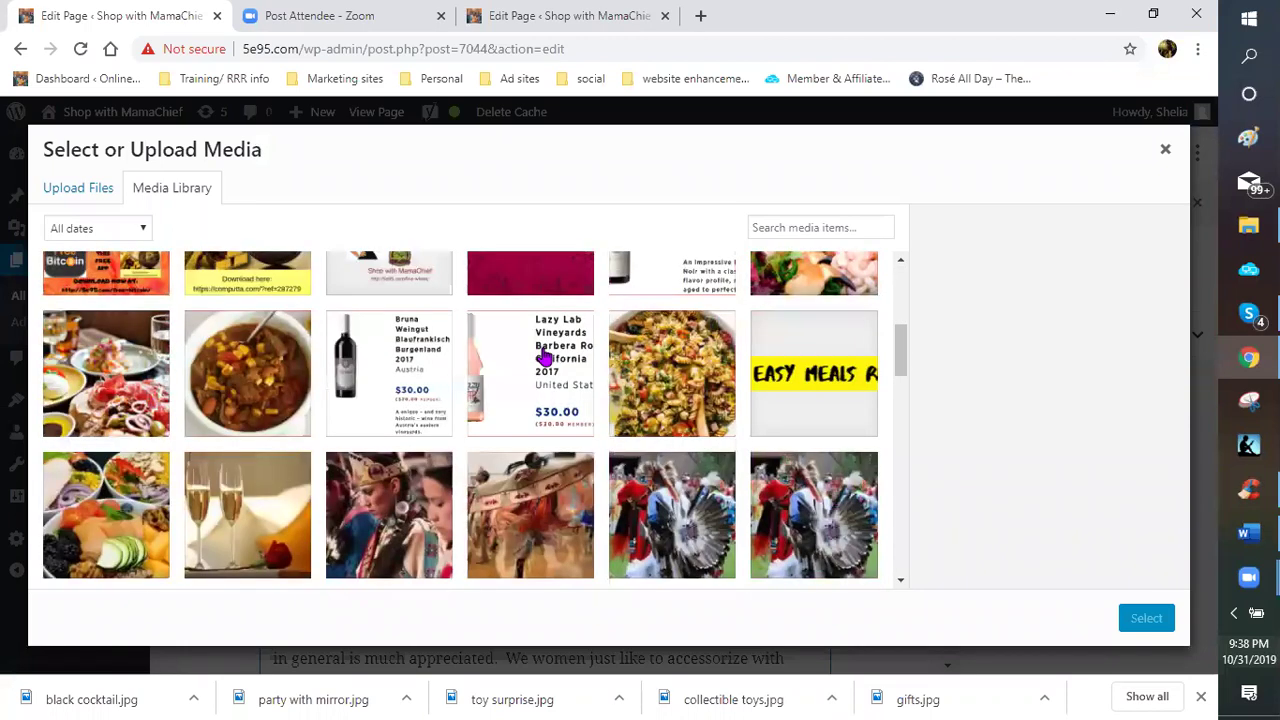
pyautogui.scroll(-3, 543, 357)
pyautogui.scroll(-3, 543, 357)
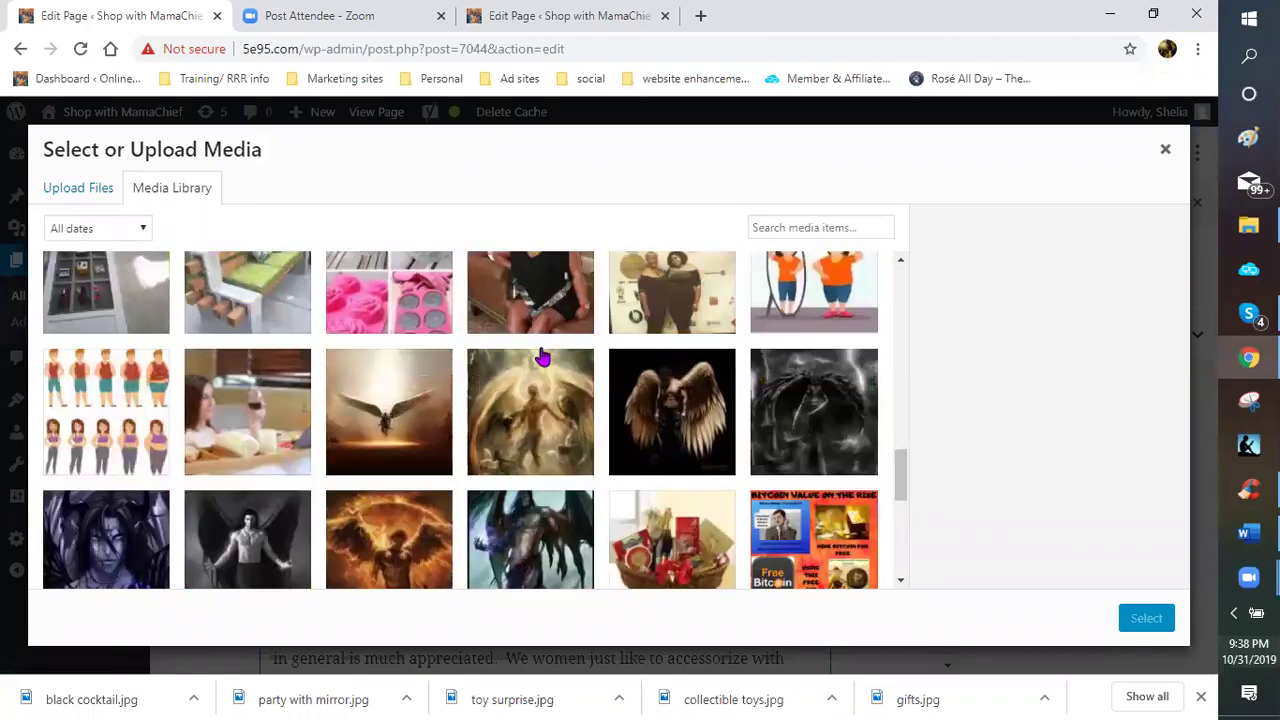
pyautogui.scroll(-2, 543, 357)
pyautogui.scroll(-3, 543, 357)
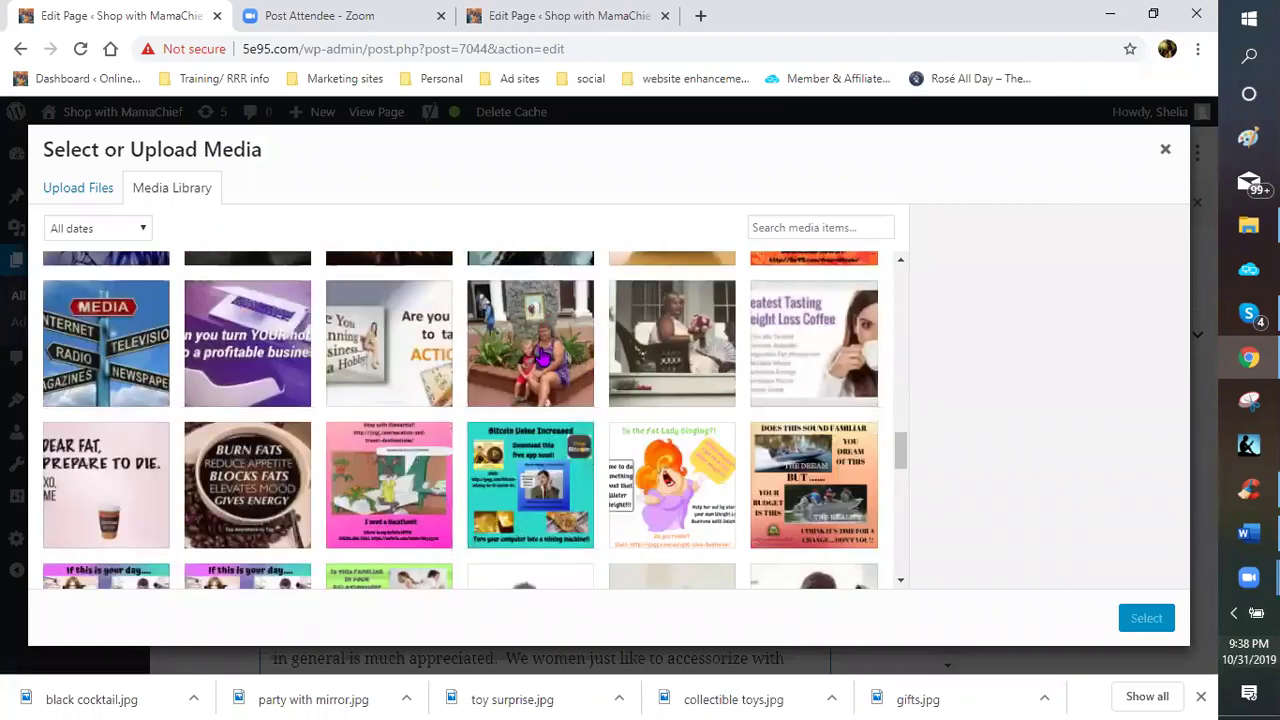
pyautogui.scroll(-2, 540, 365)
pyautogui.scroll(-2, 538, 365)
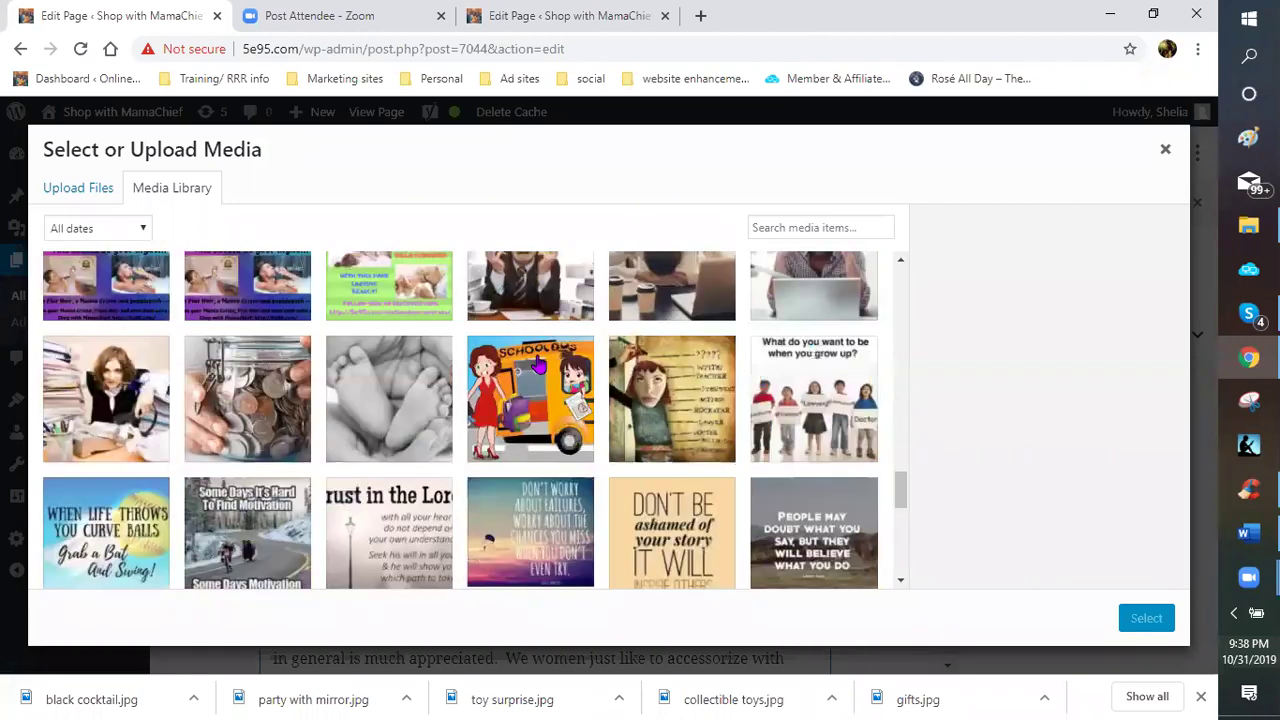
pyautogui.scroll(-2, 538, 365)
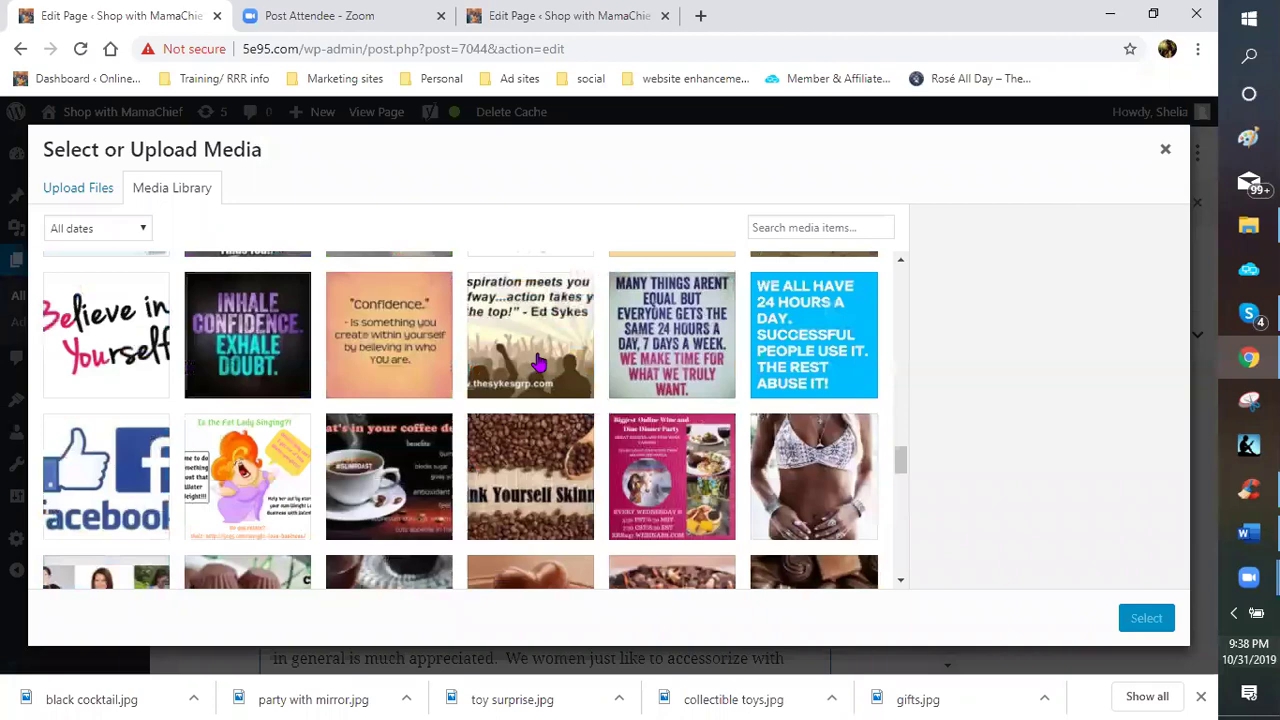
pyautogui.scroll(-3, 538, 362)
pyautogui.scroll(-3, 538, 363)
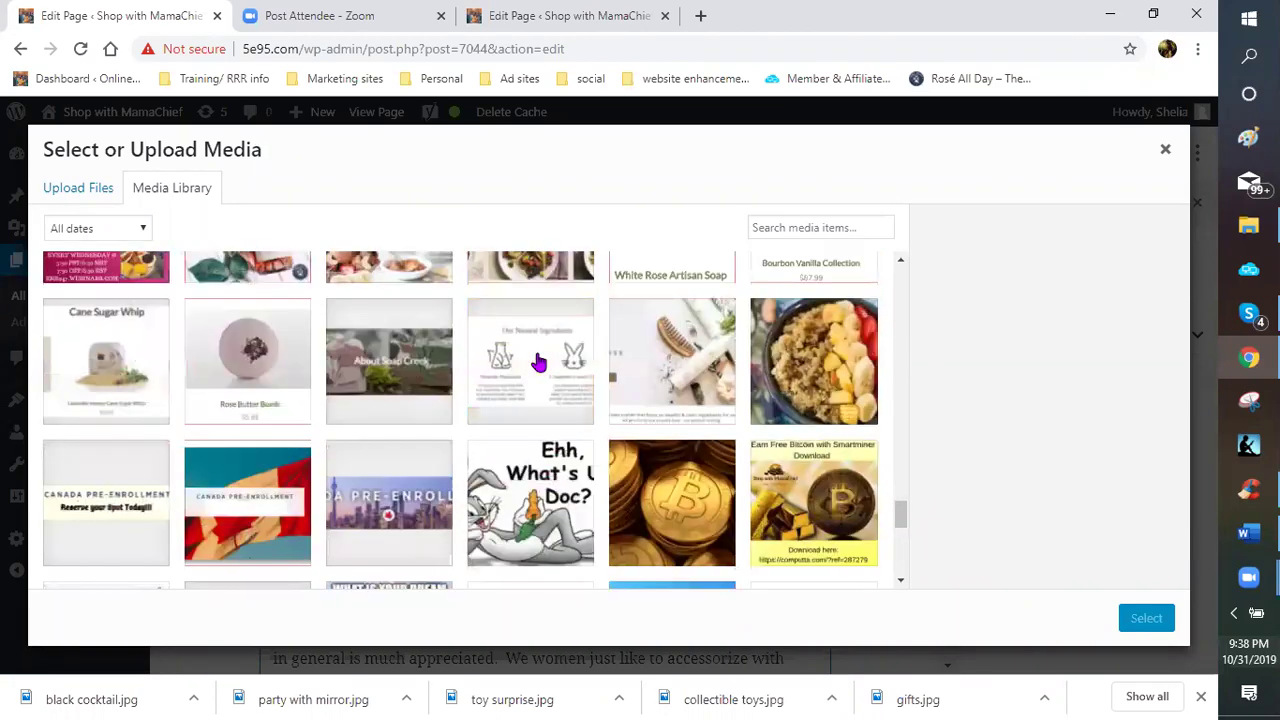
pyautogui.scroll(3, 538, 362)
pyautogui.scroll(-1, 538, 362)
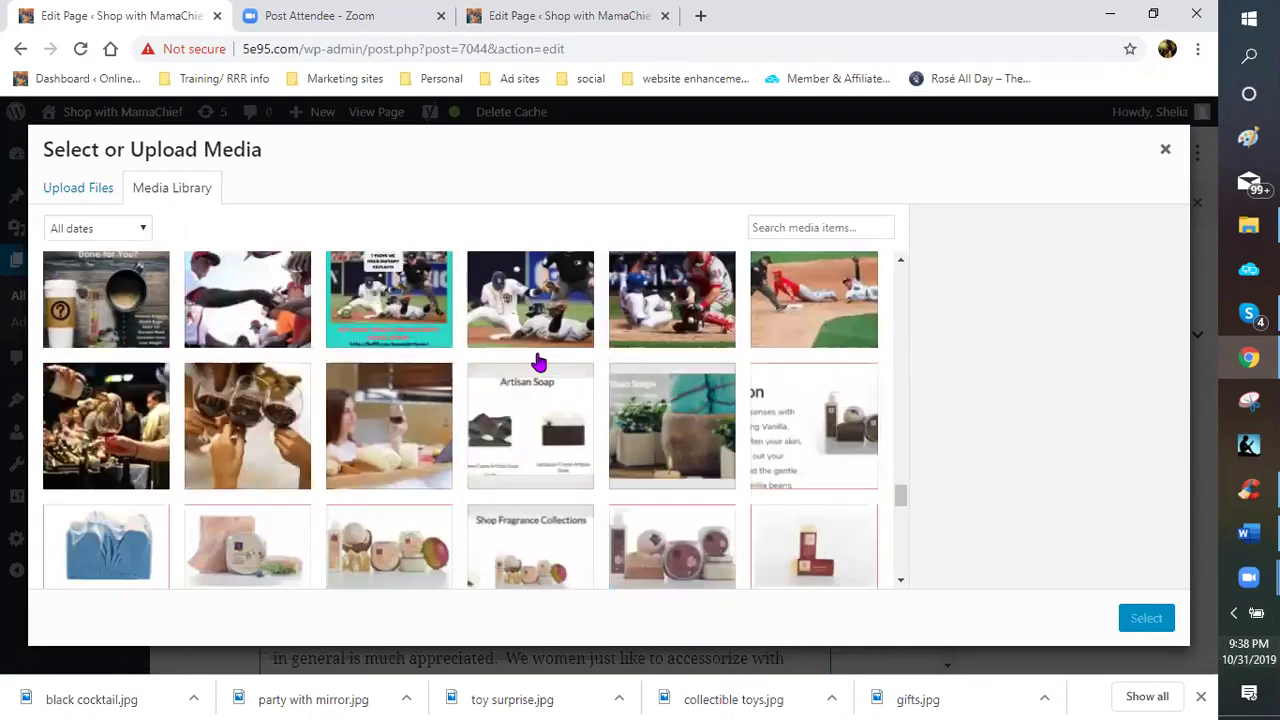
pyautogui.scroll(-2, 538, 362)
pyautogui.scroll(-3, 538, 362)
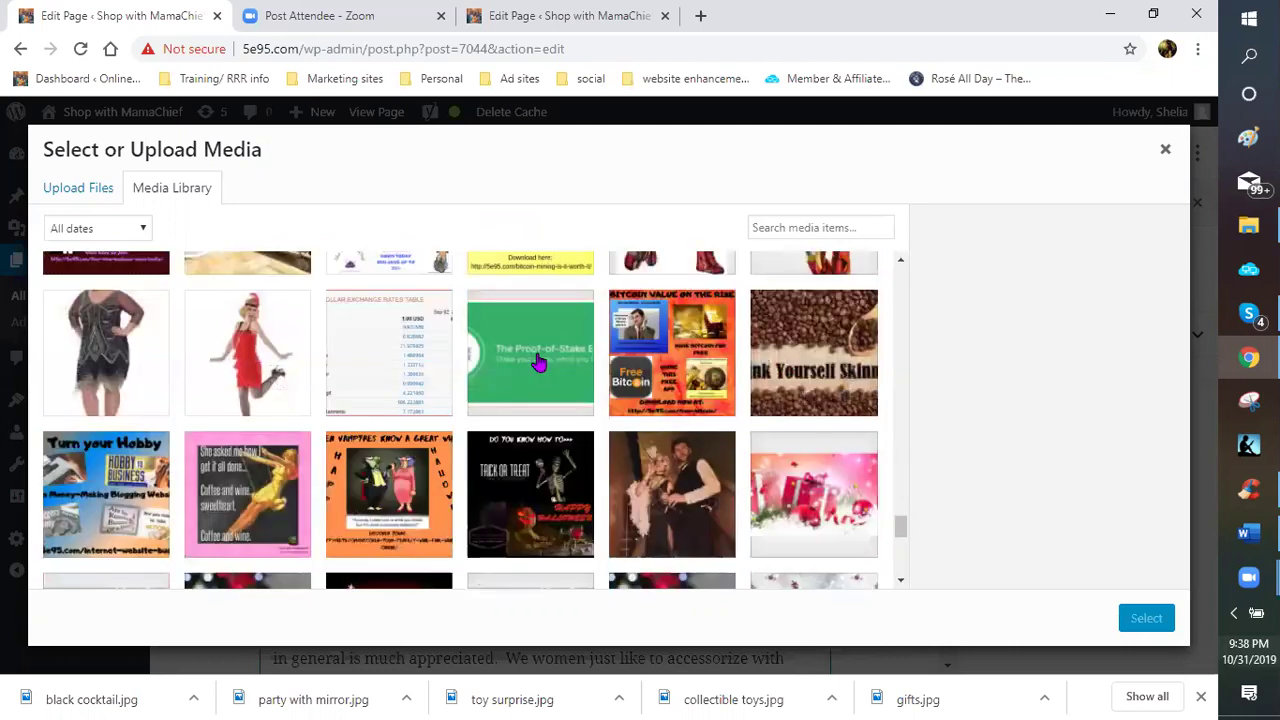
pyautogui.scroll(-3, 538, 362)
pyautogui.scroll(-3, 538, 362)
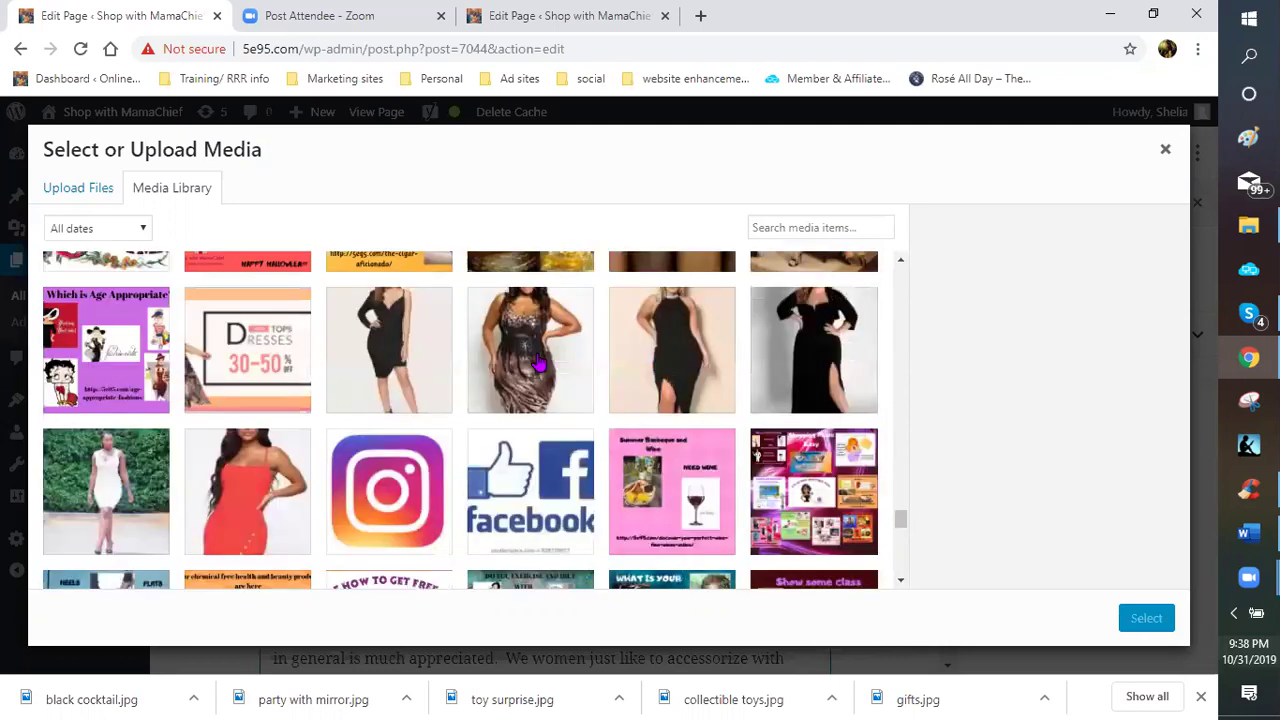
pyautogui.scroll(-3, 538, 362)
pyautogui.scroll(-1, 538, 362)
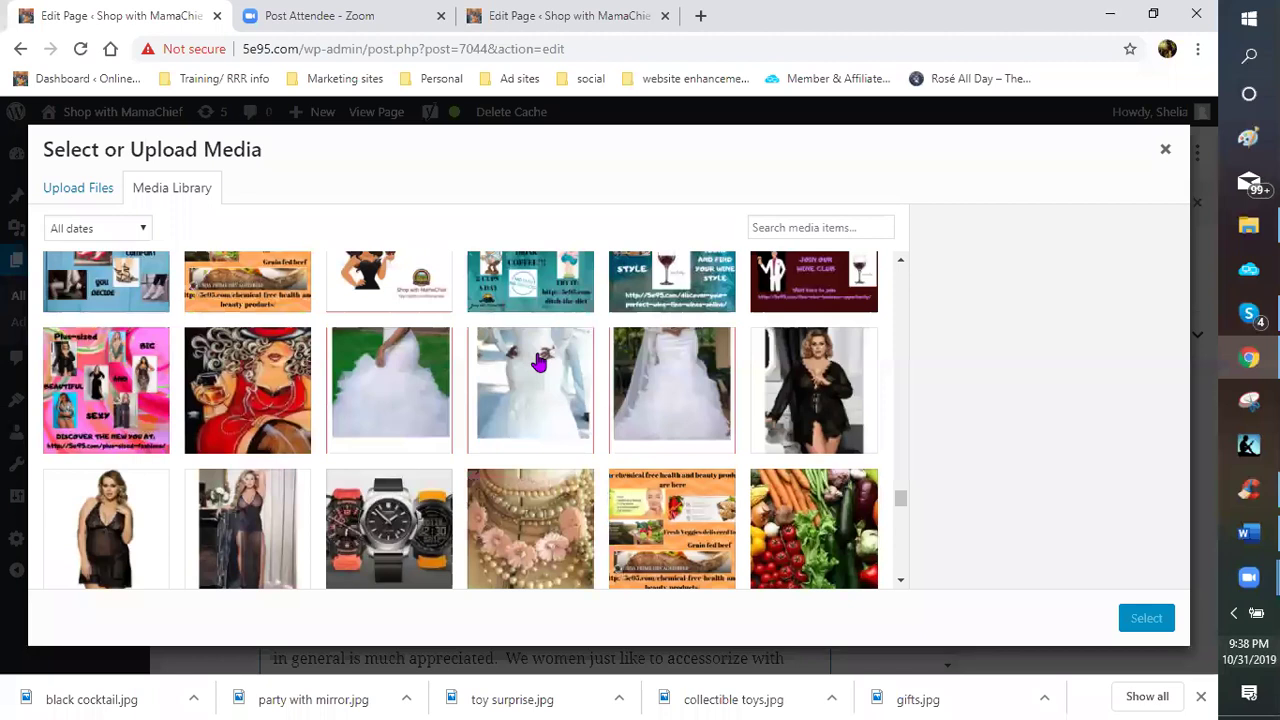
pyautogui.scroll(-2, 538, 362)
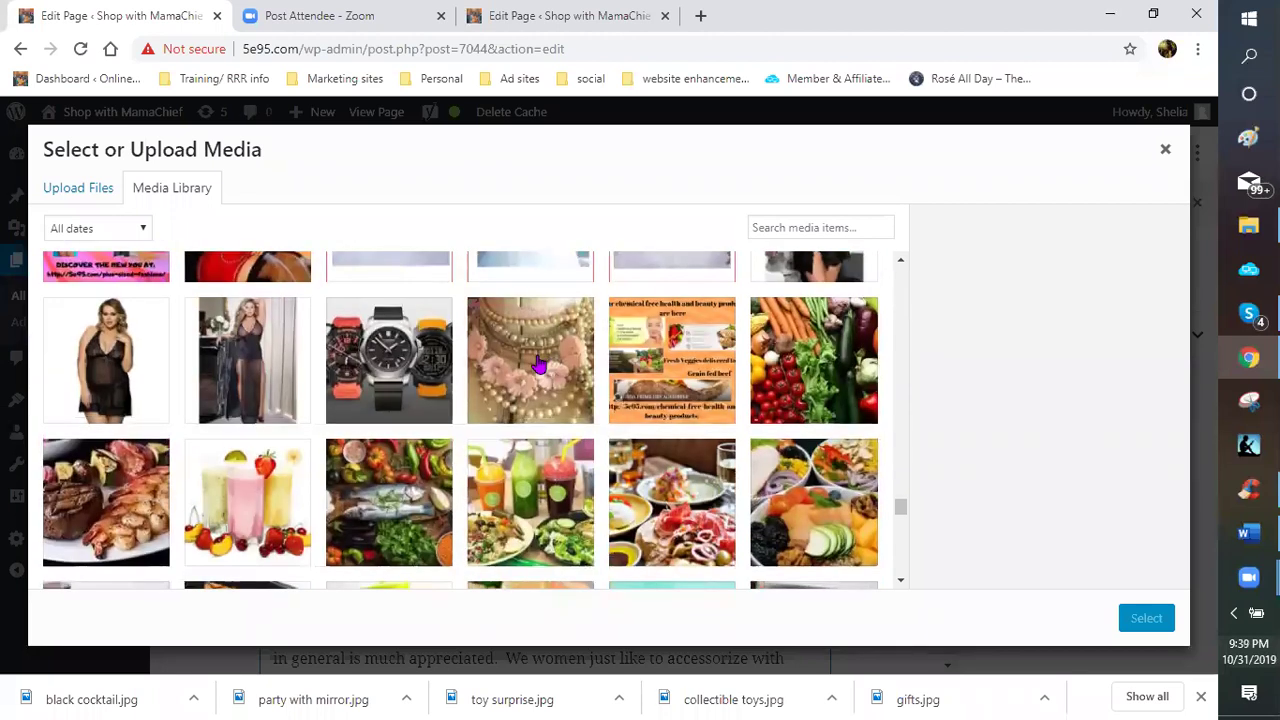
pyautogui.scroll(-3, 538, 362)
pyautogui.scroll(-3, 538, 362)
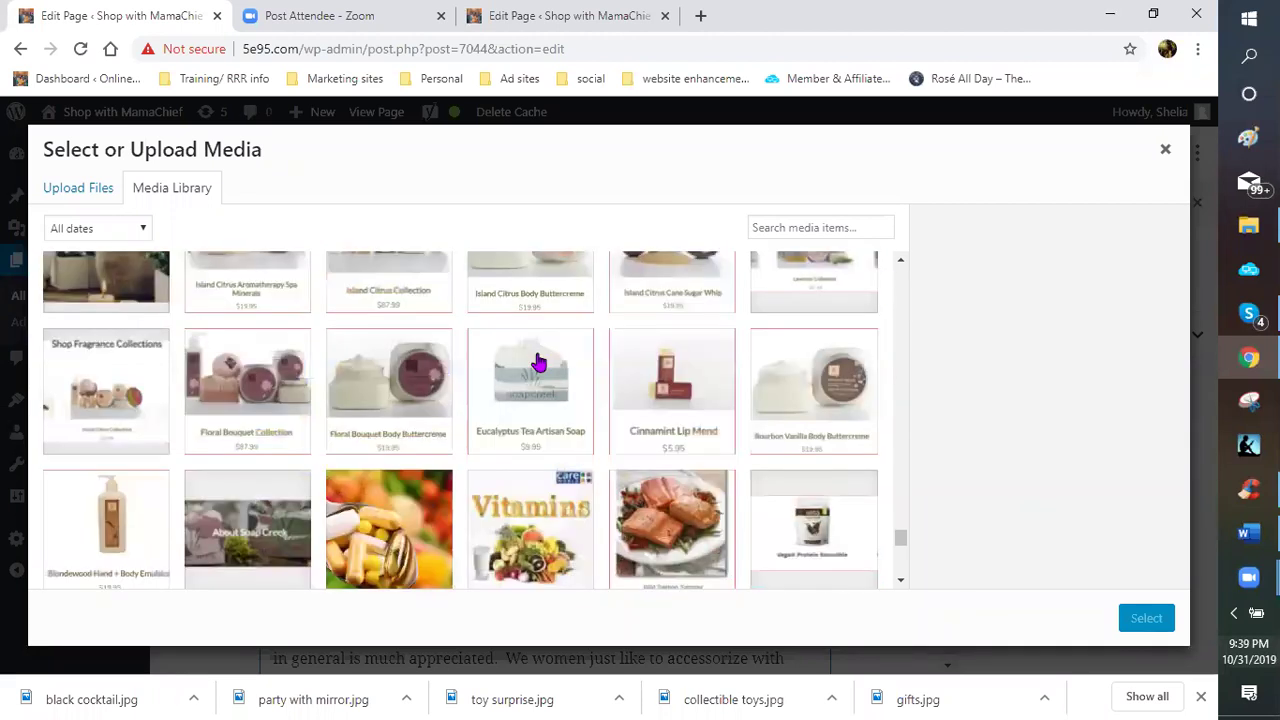
pyautogui.scroll(-3, 538, 362)
pyautogui.scroll(2, 538, 362)
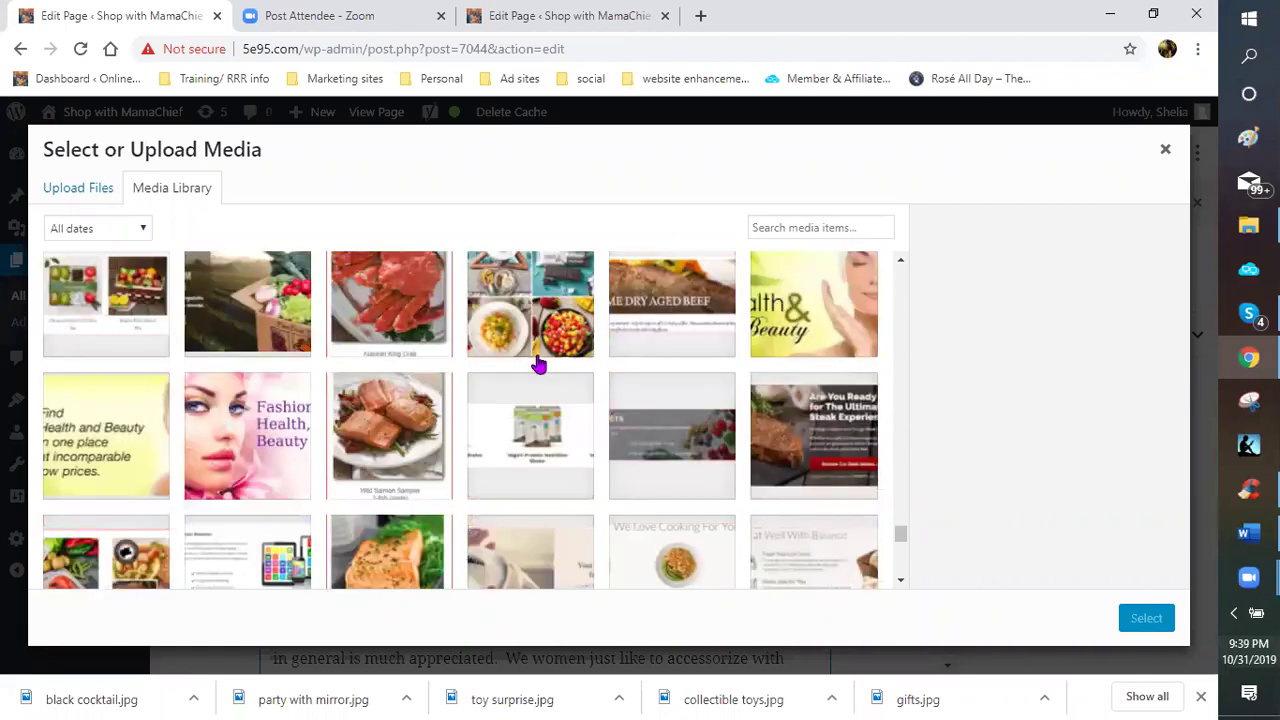
pyautogui.scroll(-3, 538, 372)
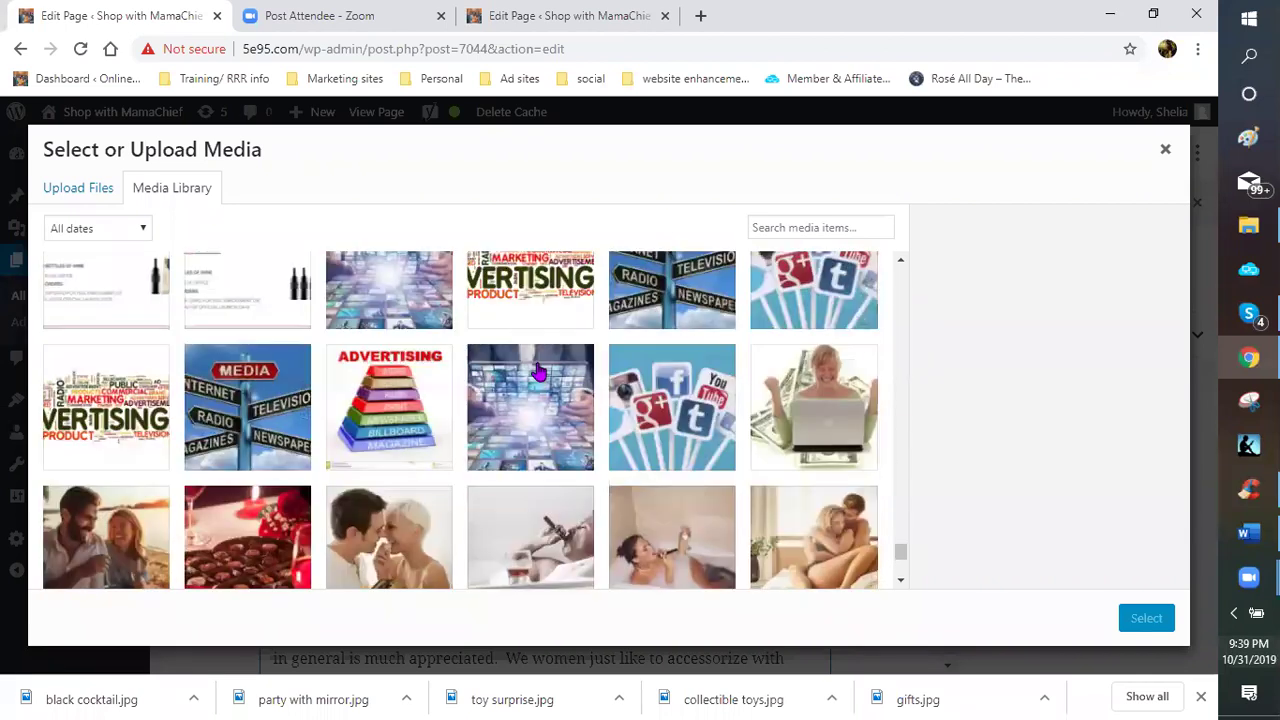
pyautogui.scroll(-2, 538, 372)
pyautogui.scroll(5, 538, 372)
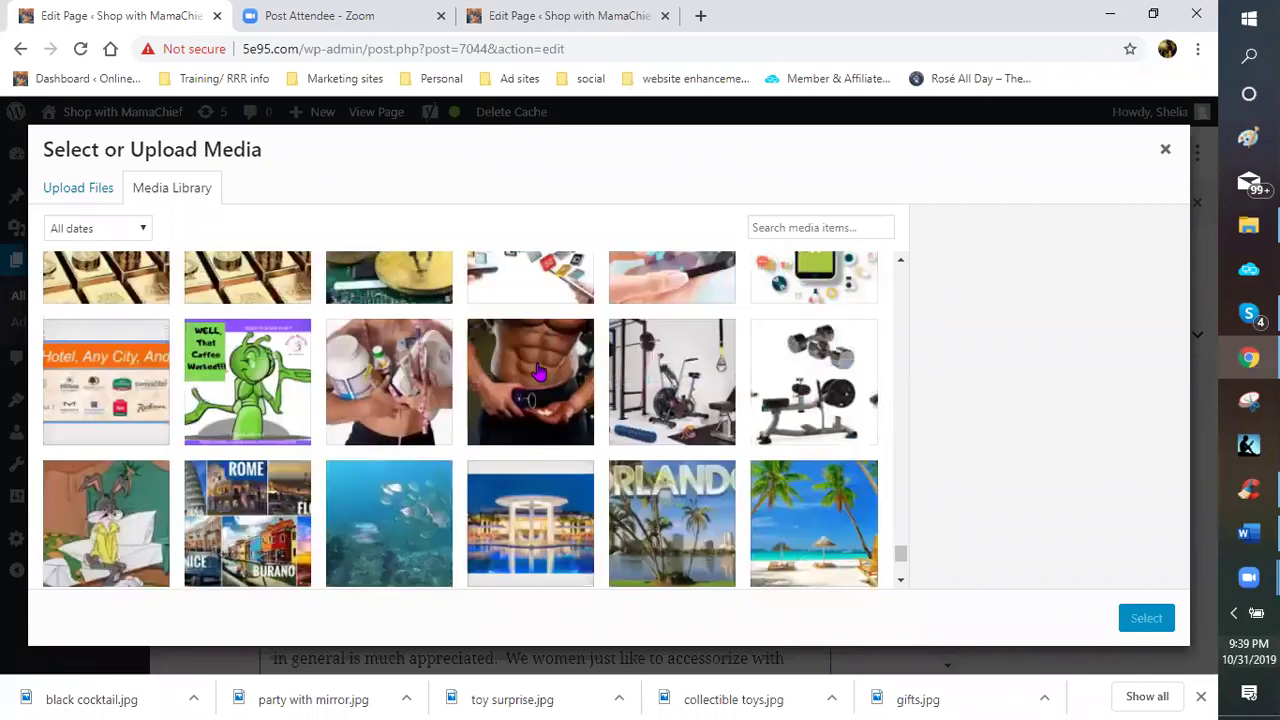
pyautogui.scroll(-10, 538, 372)
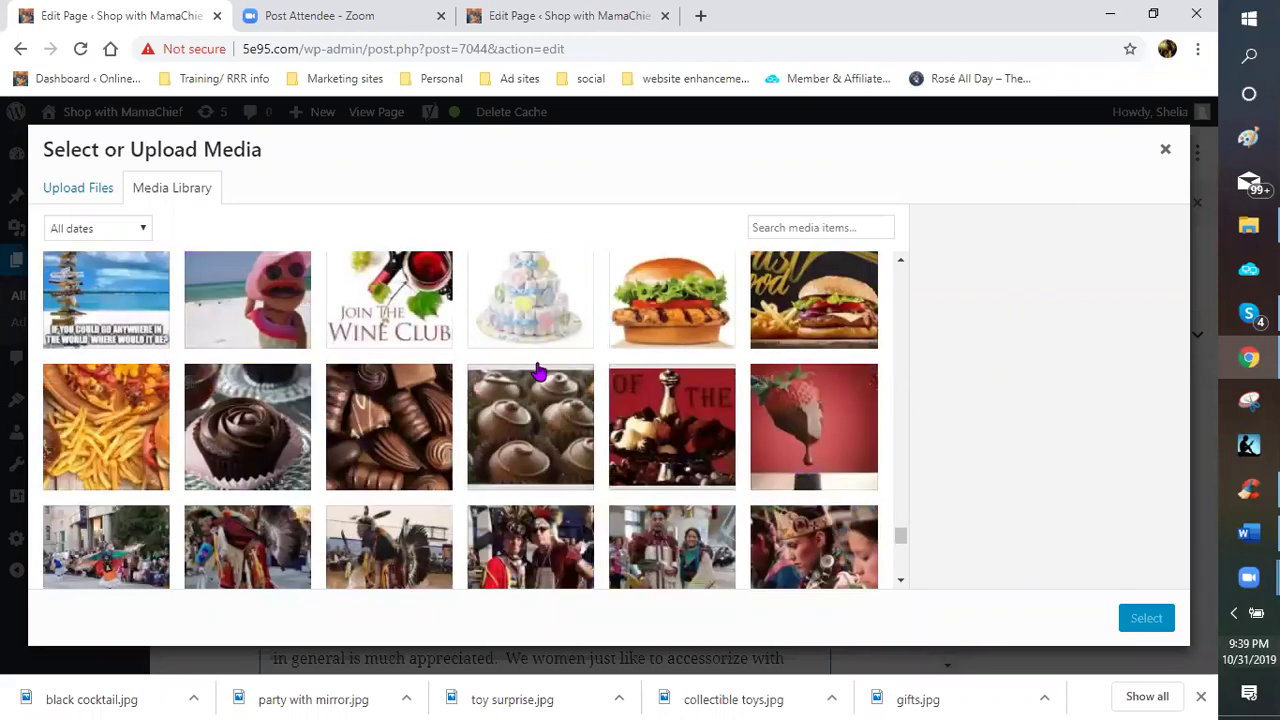
pyautogui.scroll(-1, 538, 372)
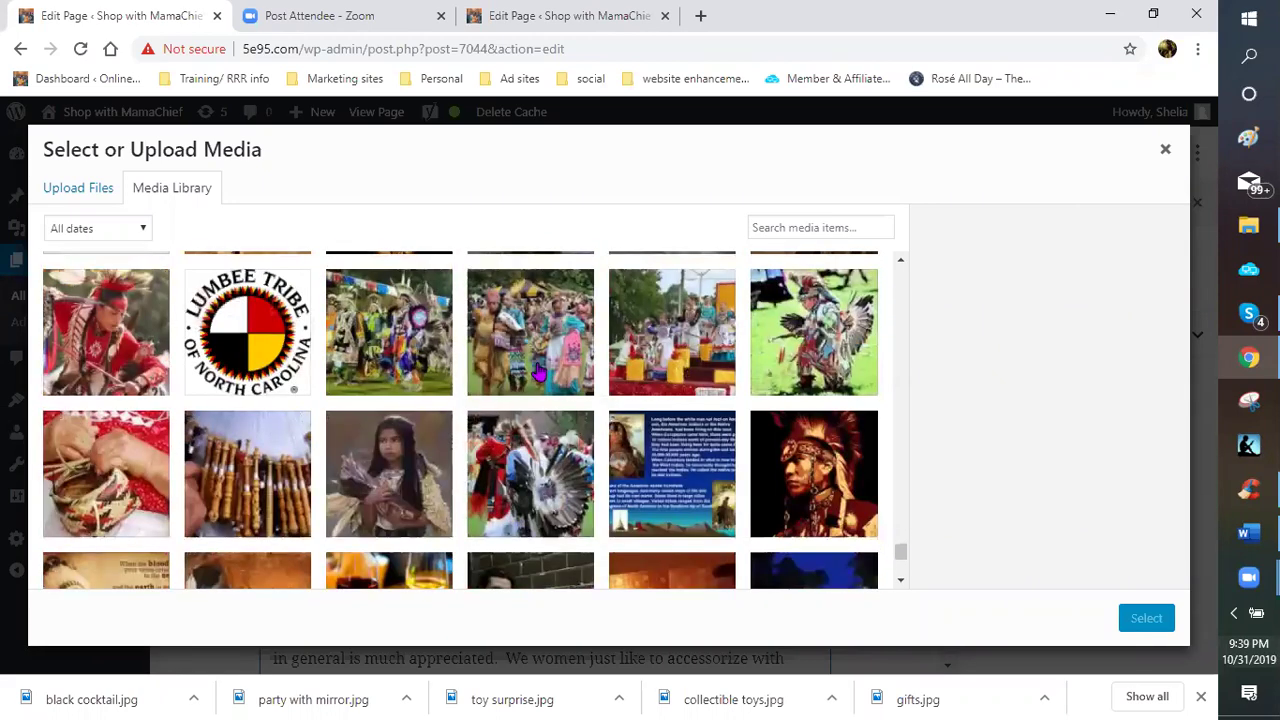
pyautogui.scroll(3, 538, 372)
pyautogui.scroll(-3, 538, 372)
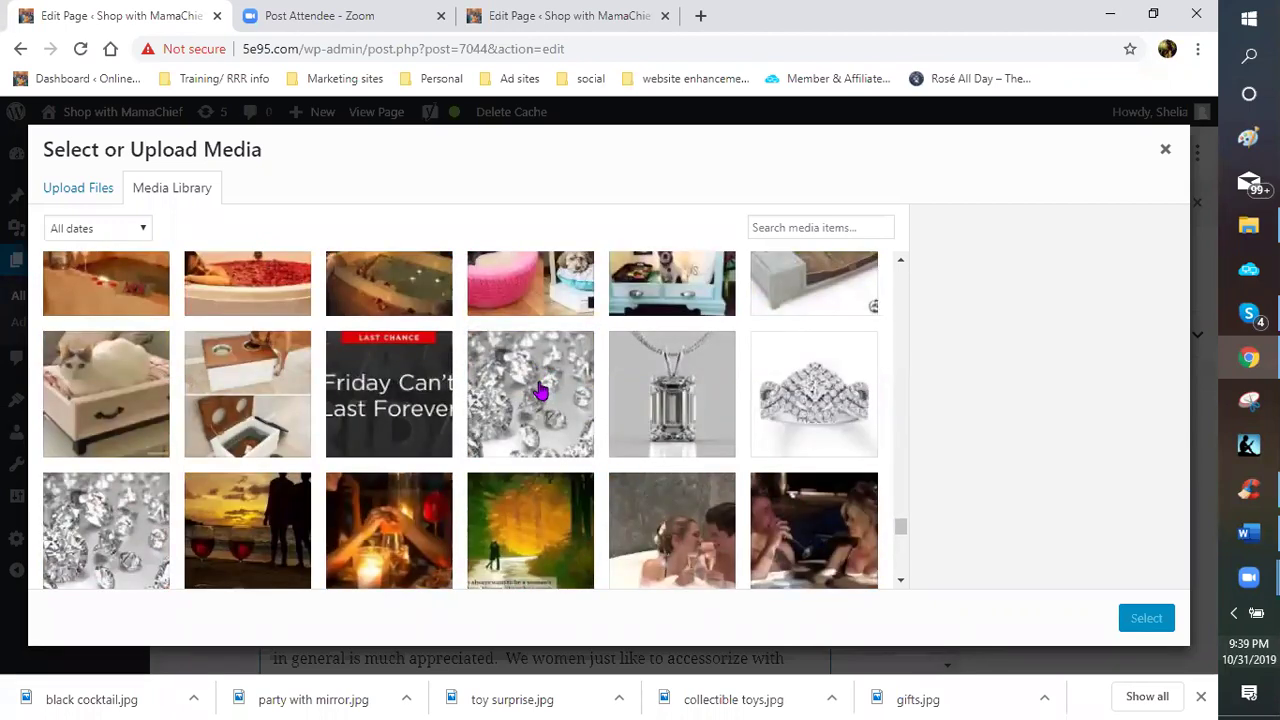
pyautogui.click(654, 399)
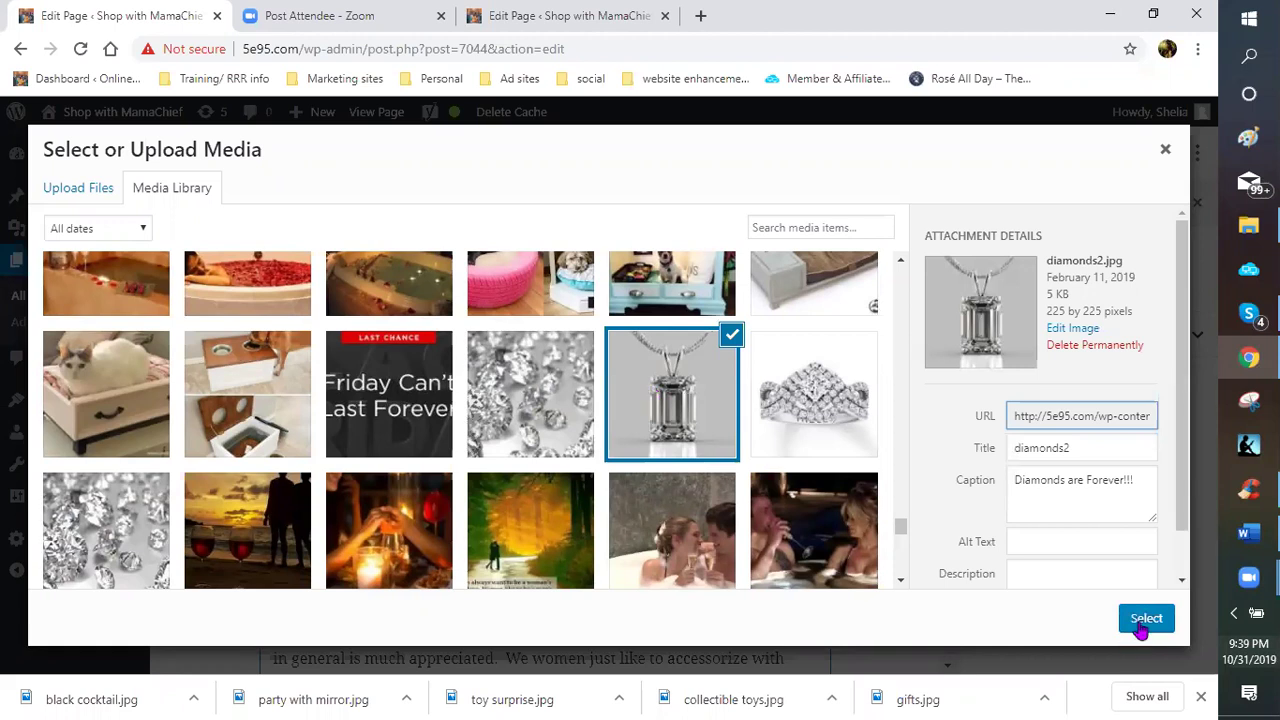
pyautogui.click(1094, 635)
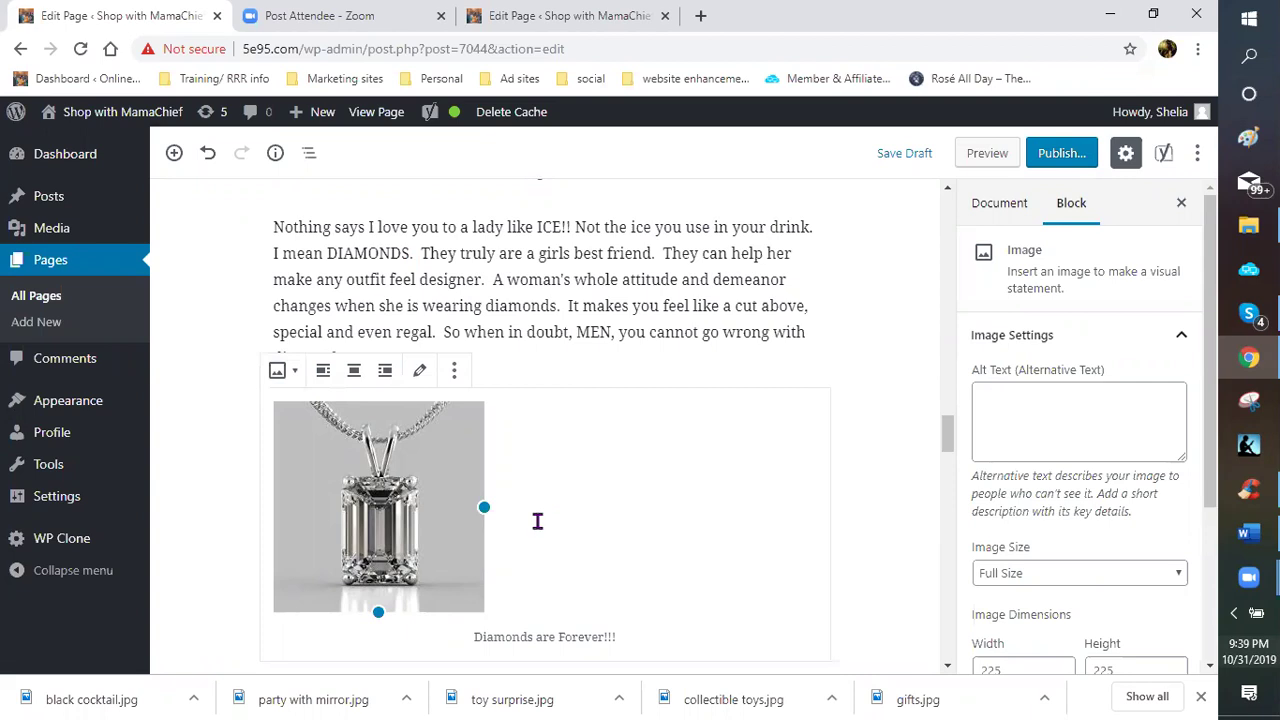
pyautogui.scroll(-2, 547, 513)
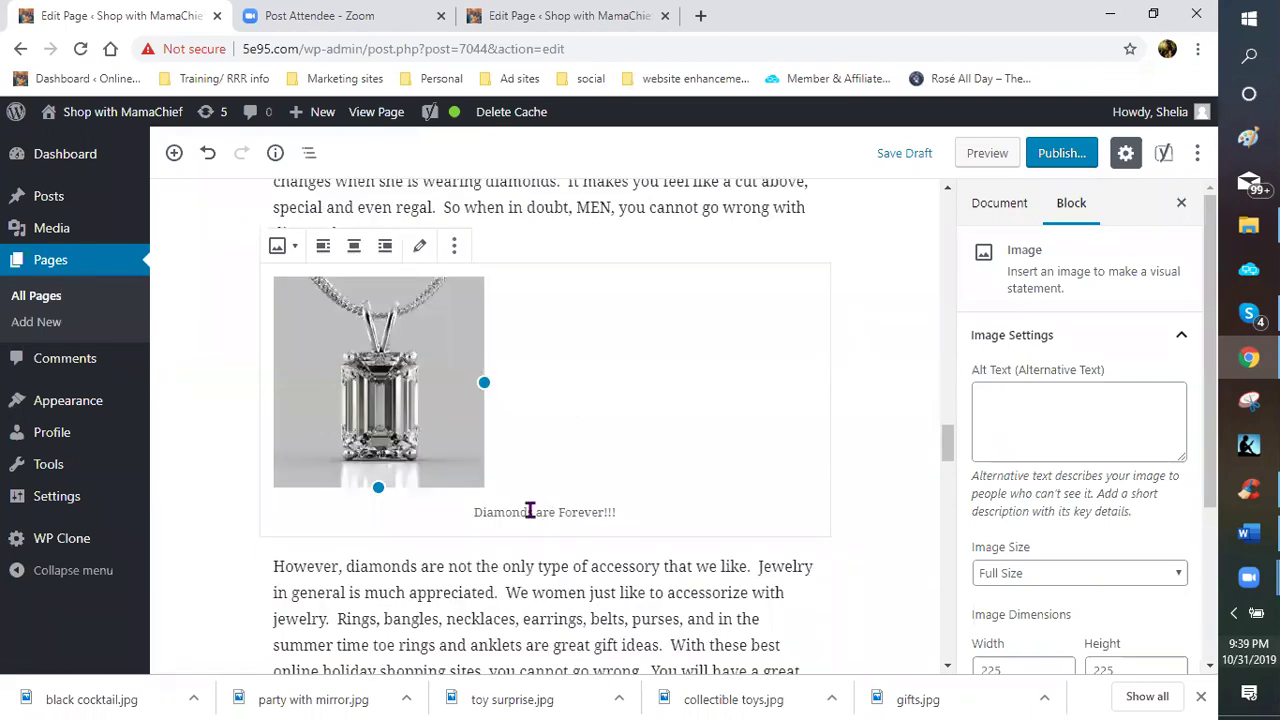
# - Center-align the pendant image and shrink it to about 206 by 206 pixels
pyautogui.click(352, 250)
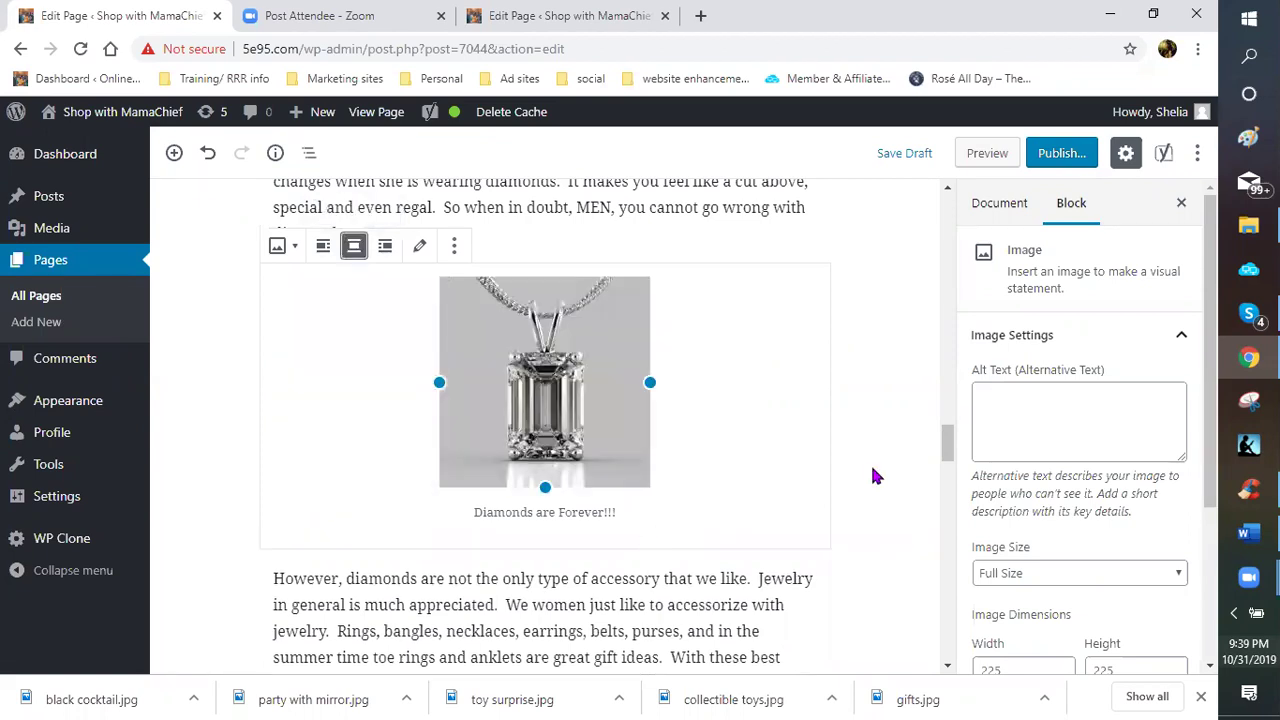
pyautogui.click(893, 335)
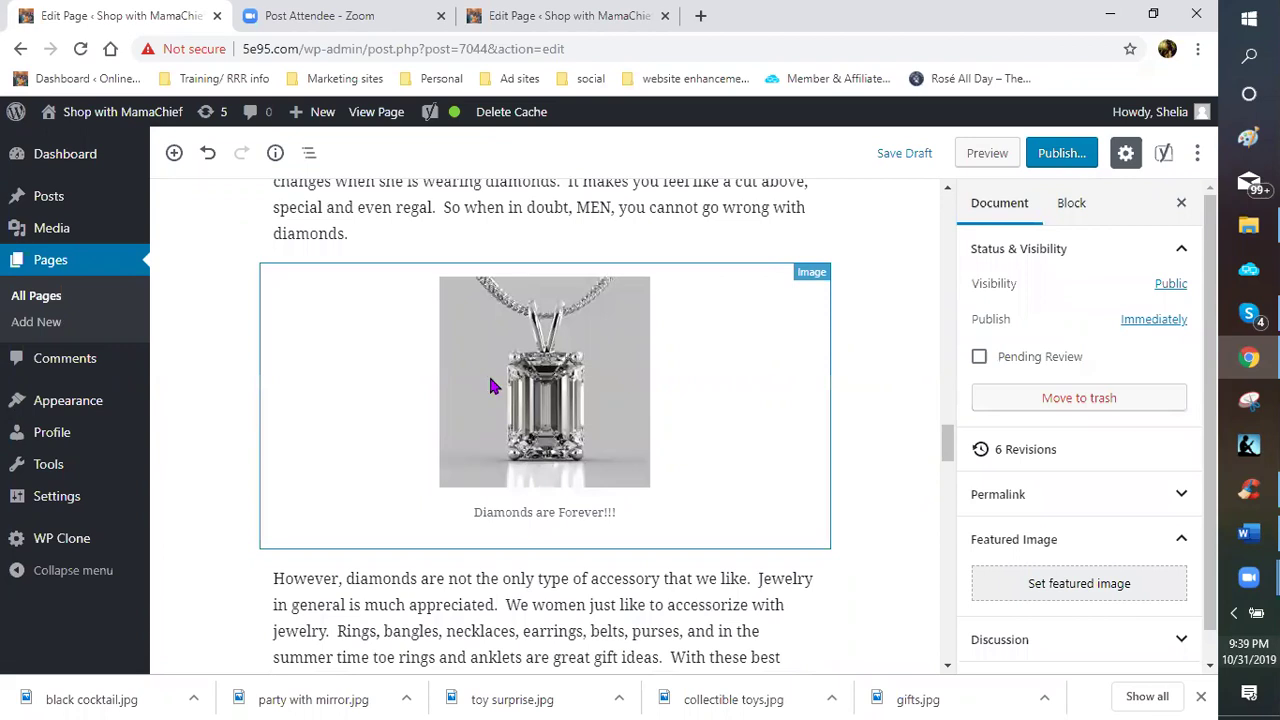
pyautogui.scroll(1, 542, 412)
pyautogui.click(560, 453)
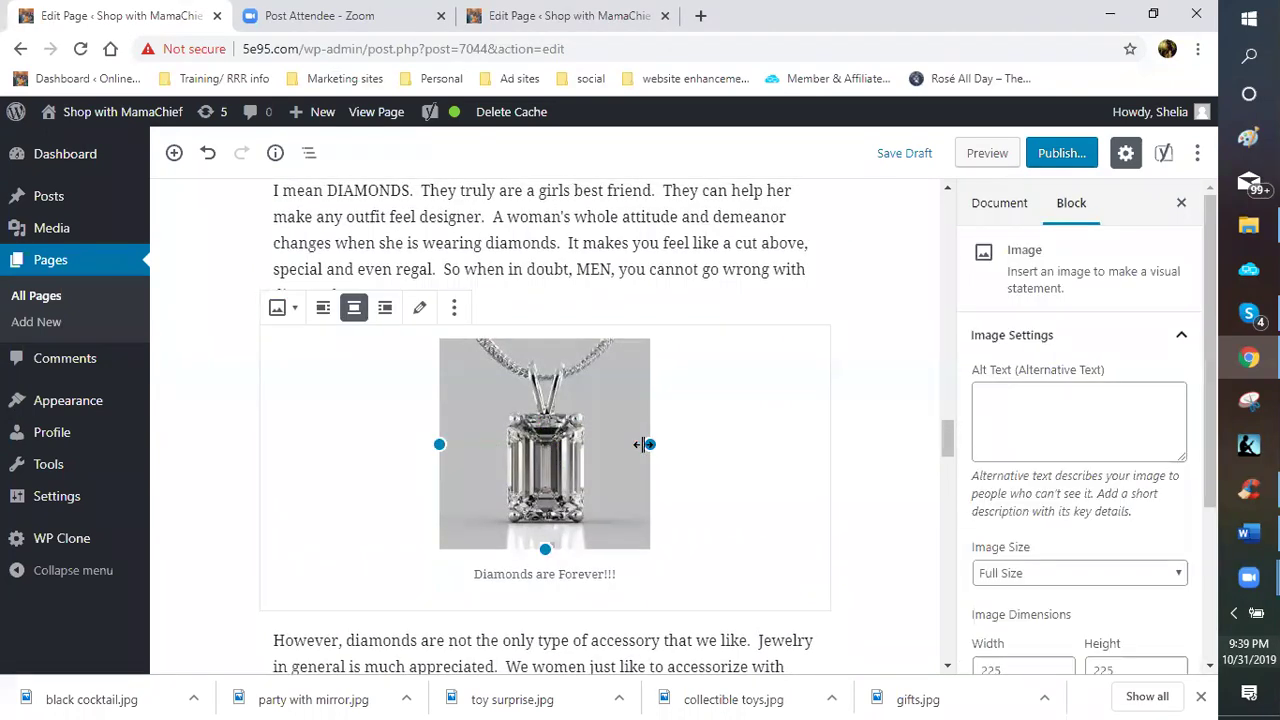
pyautogui.moveTo(649, 444)
pyautogui.mouseDown()
pyautogui.moveTo(679, 465)
pyautogui.moveTo(631, 449)
pyautogui.mouseUp()
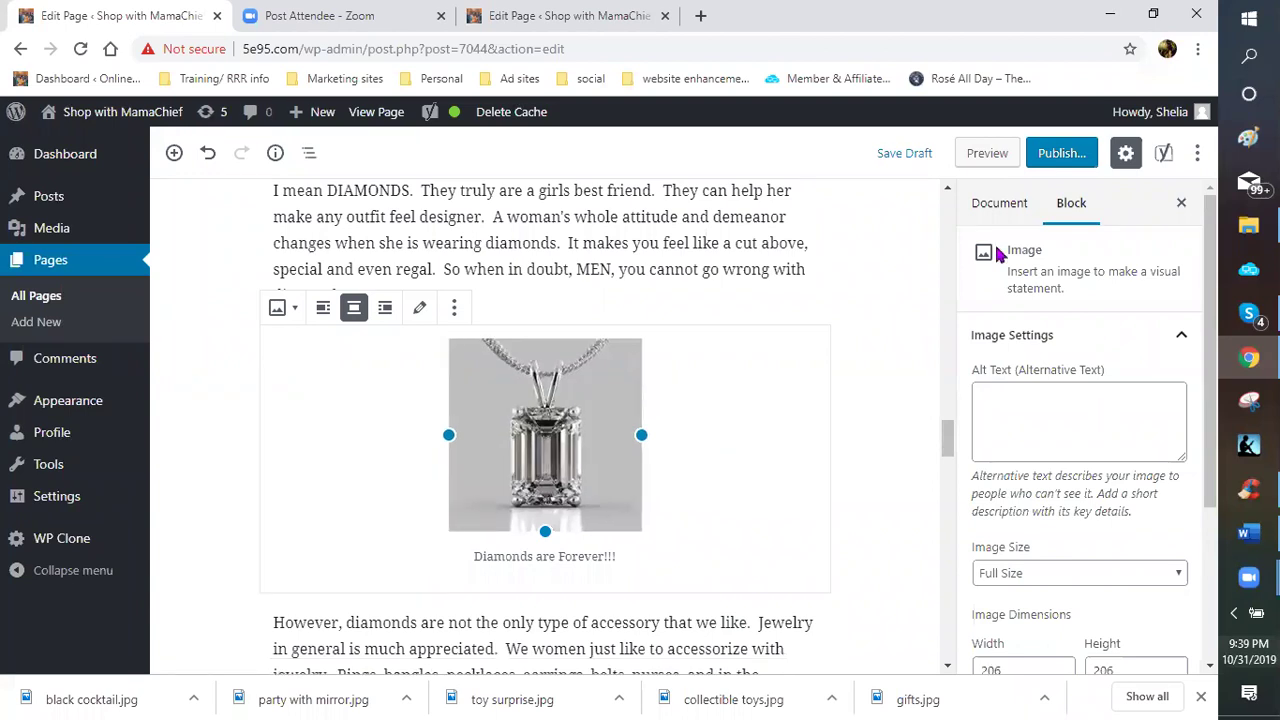
pyautogui.click(1038, 412)
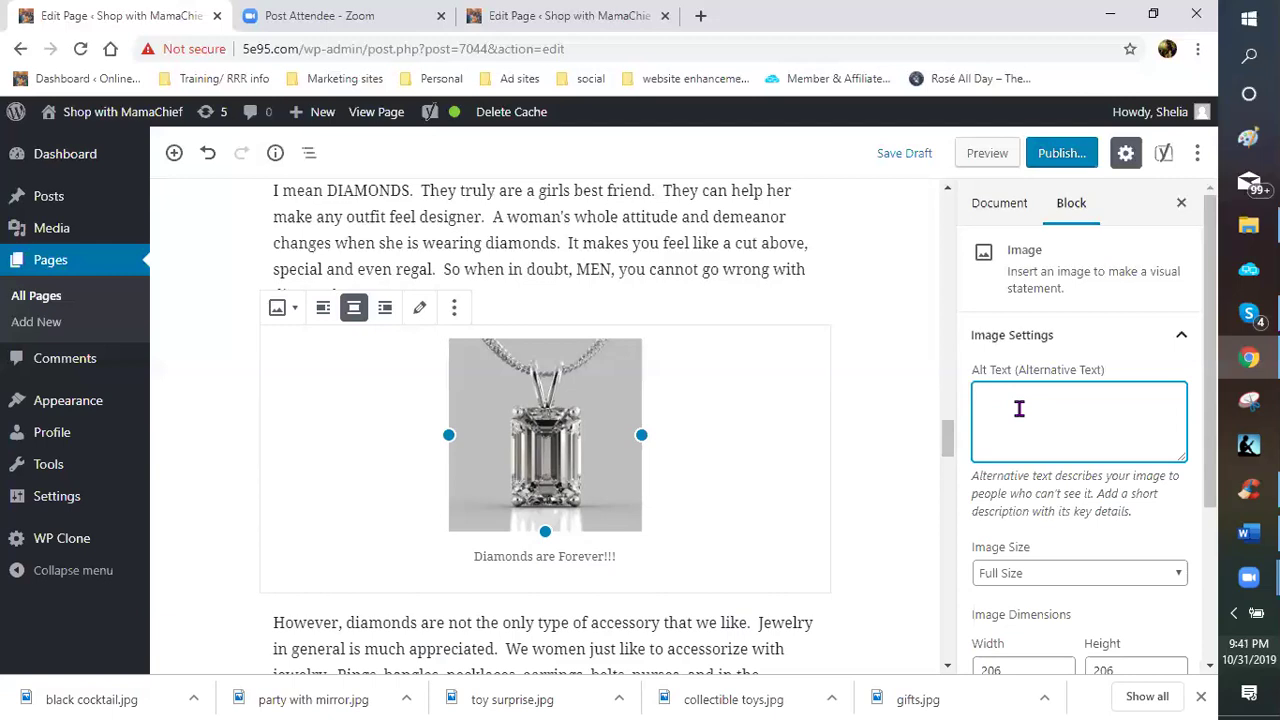
# - Enter 'best online holiday shopping sites' as the pendant image's alt text
pyautogui.write('best online holiday shopping')
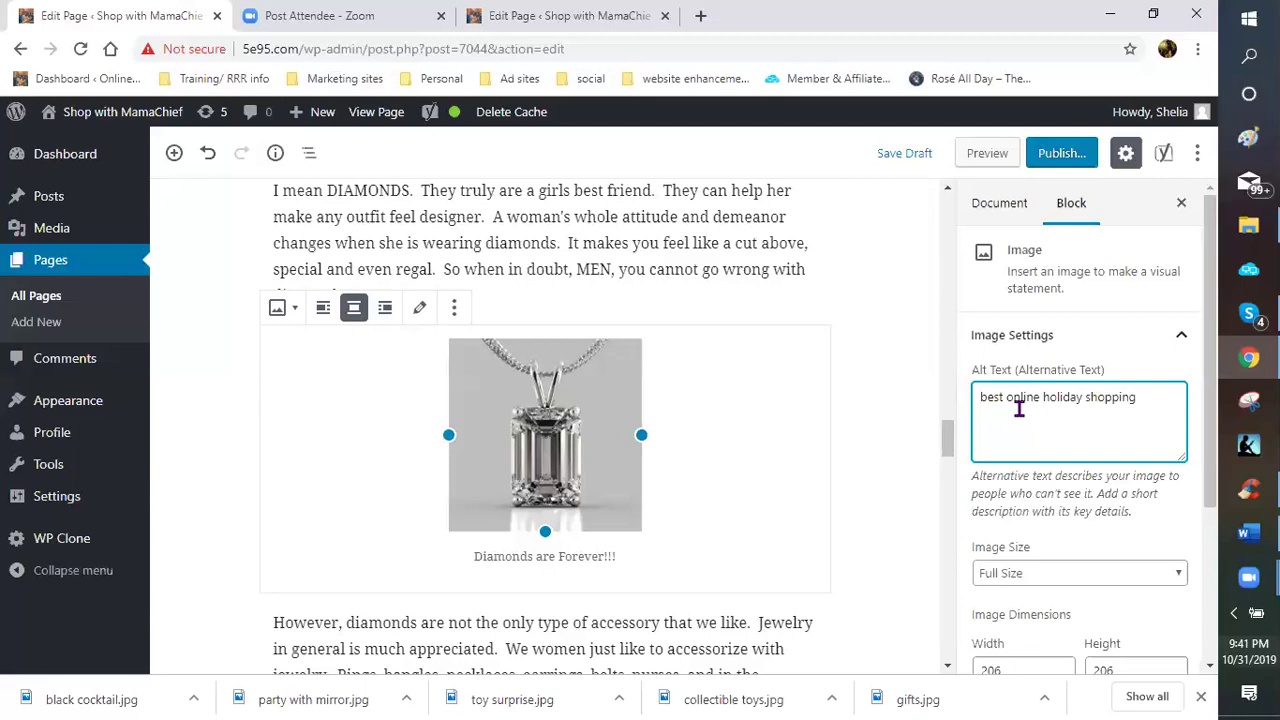
pyautogui.write(' sites')
pyautogui.scroll(-3, 1033, 453)
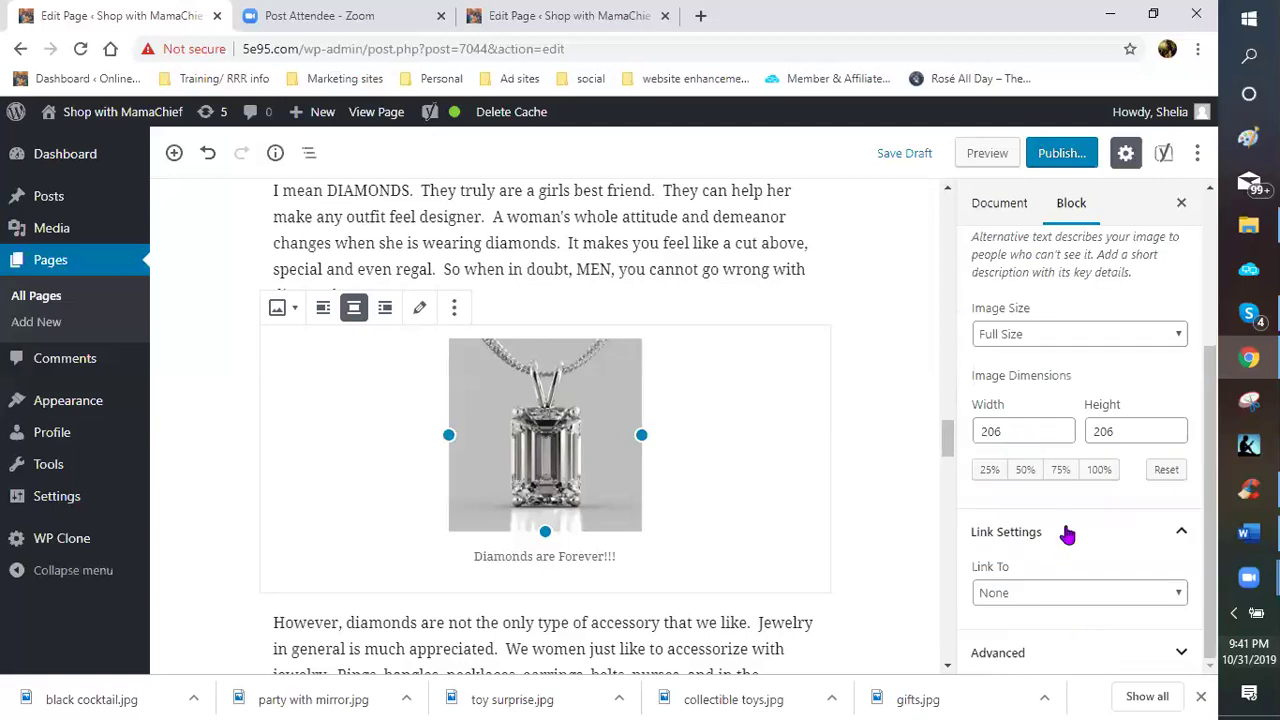
# - In a new tab, open the CJ Affiliate dashboard bookmark and go to Links > Search
pyautogui.click(700, 17)
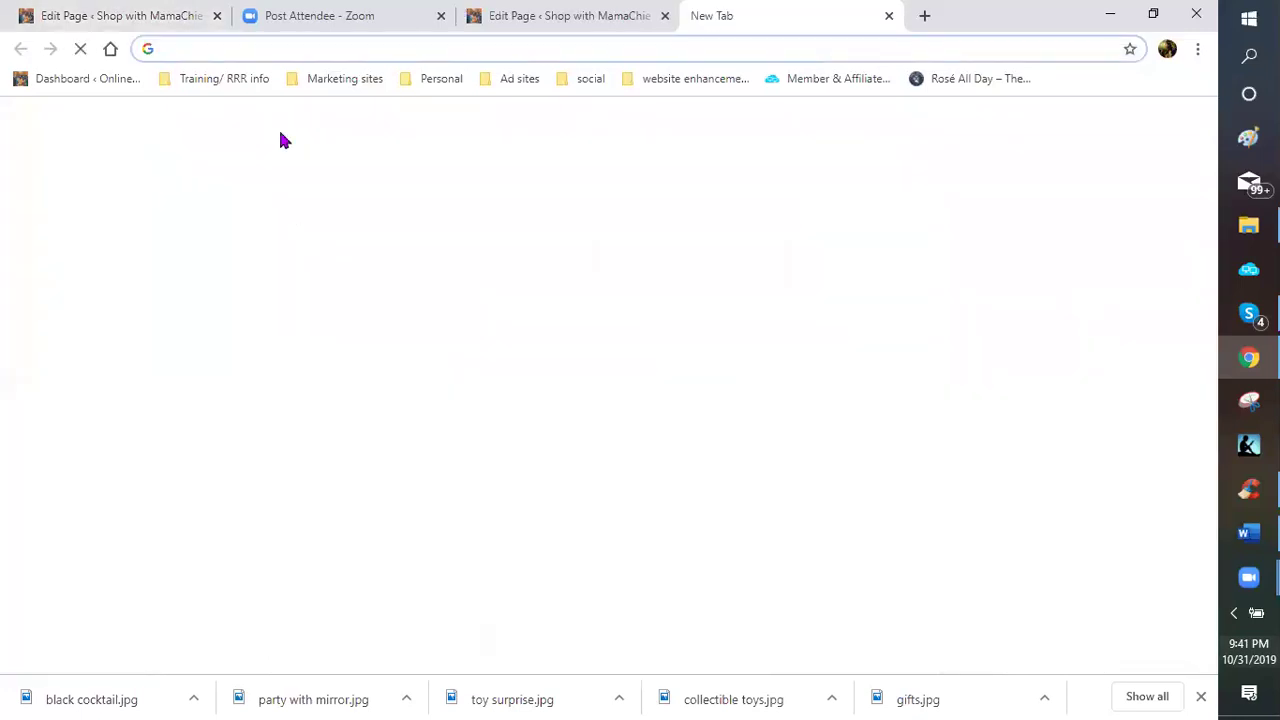
pyautogui.click(343, 80)
pyautogui.click(340, 335)
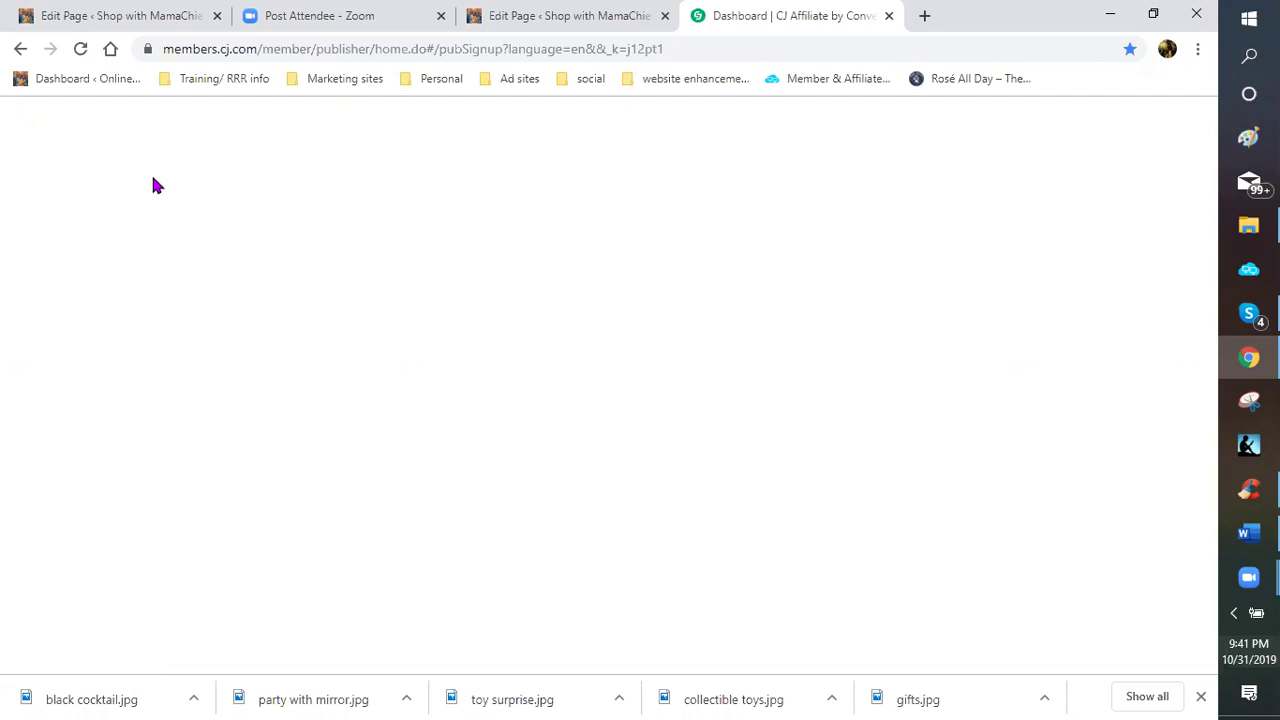
pyautogui.click(276, 137)
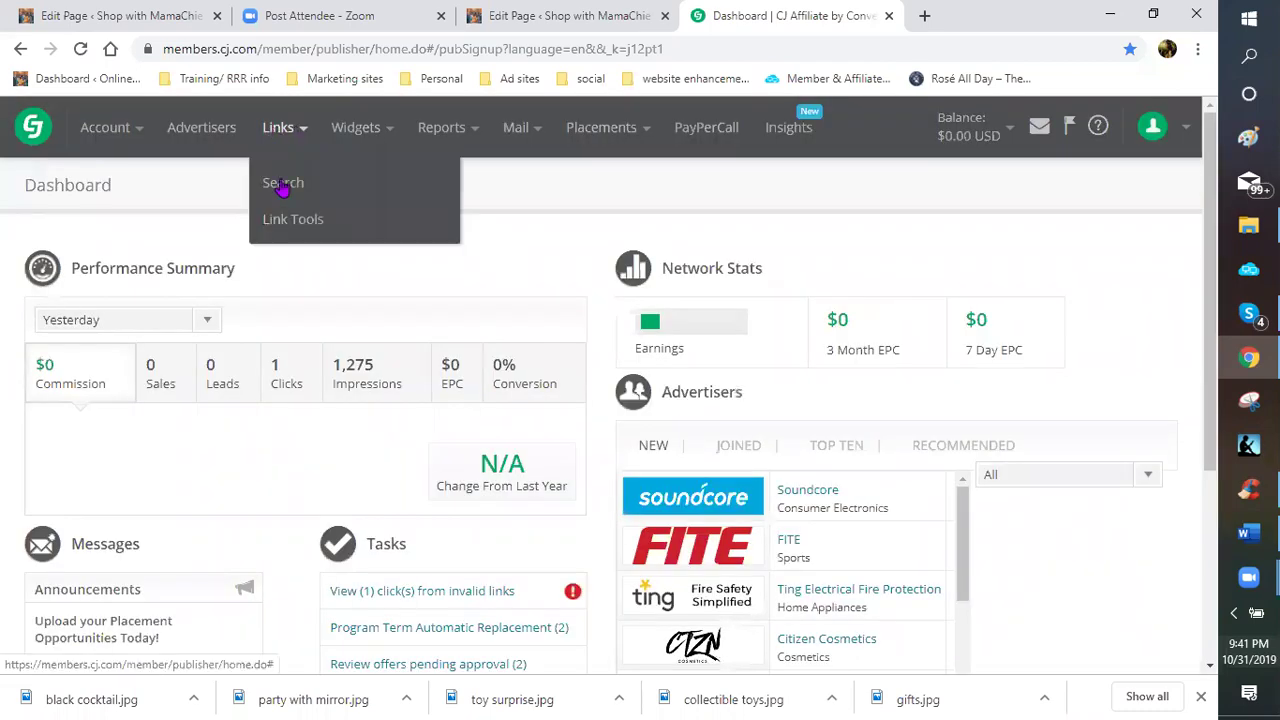
pyautogui.click(281, 186)
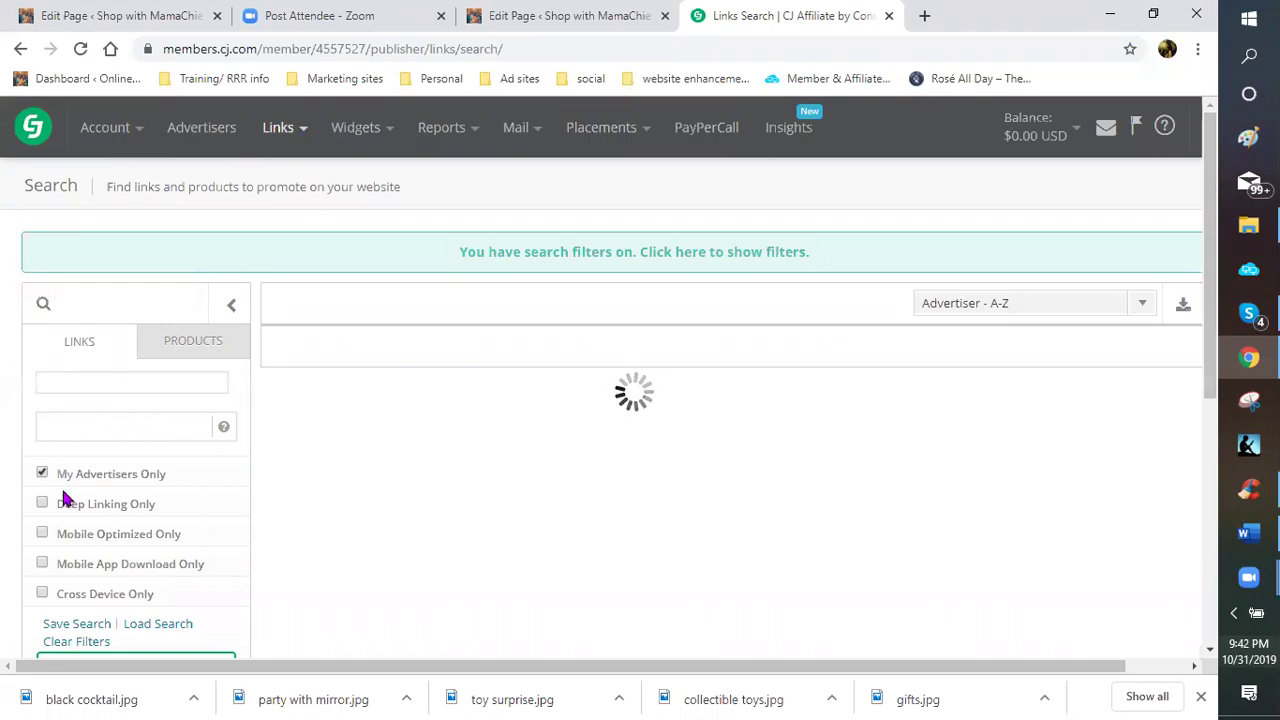
# - Search CJ Affiliate links for diamonds and scroll to the BlackPassion 120x90 banner
pyautogui.click(133, 424)
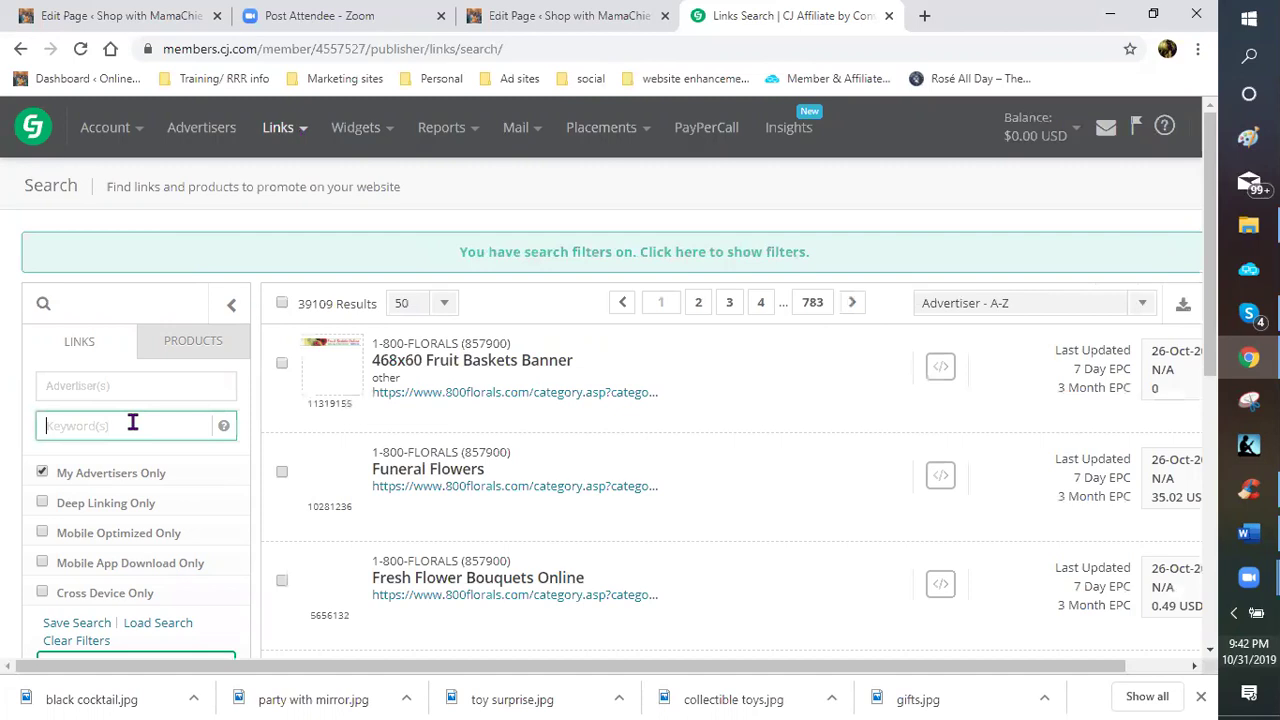
pyautogui.write('c')
pyautogui.write('iamonds')
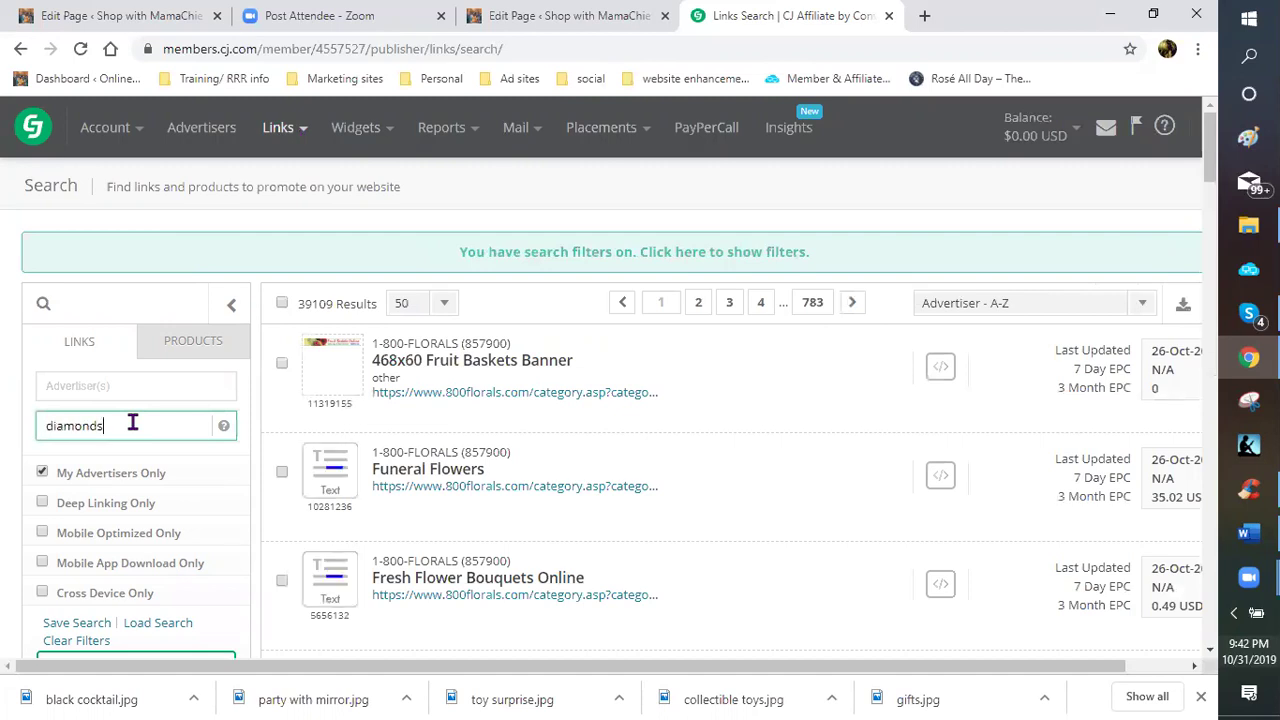
pyautogui.press('Return')
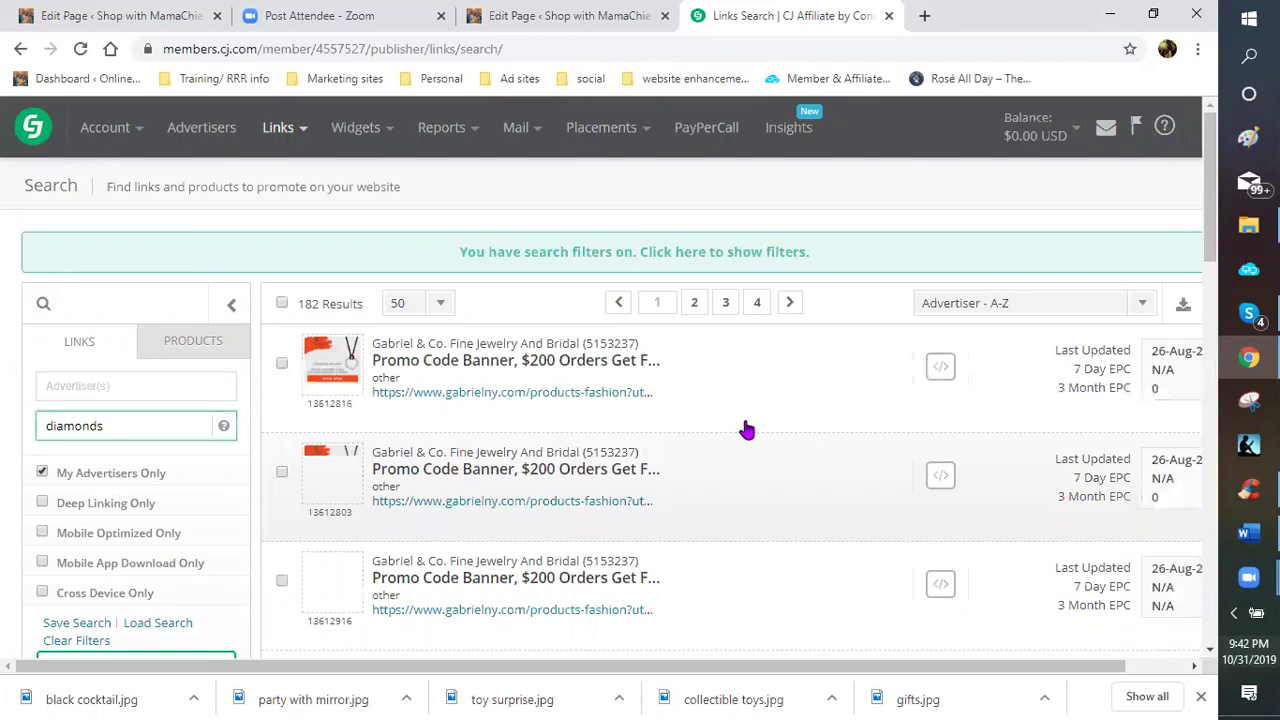
pyautogui.scroll(-1, 742, 428)
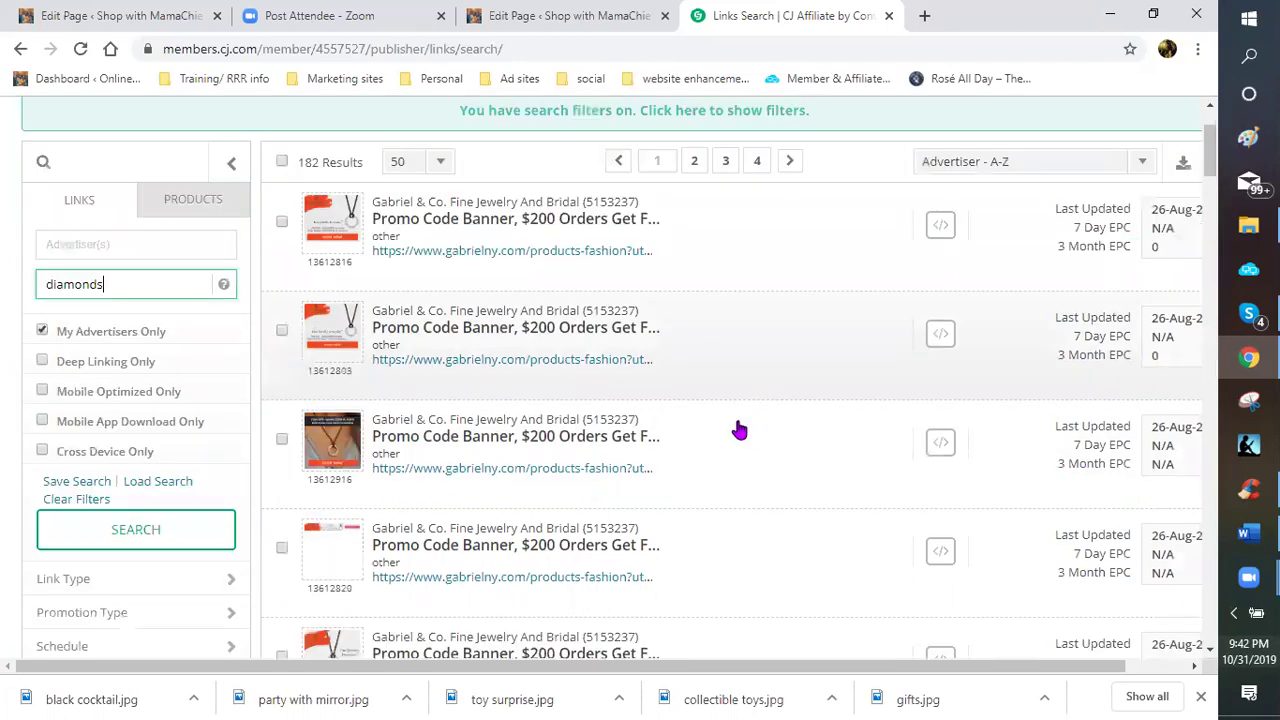
pyautogui.scroll(-3, 740, 430)
pyautogui.scroll(-3, 736, 433)
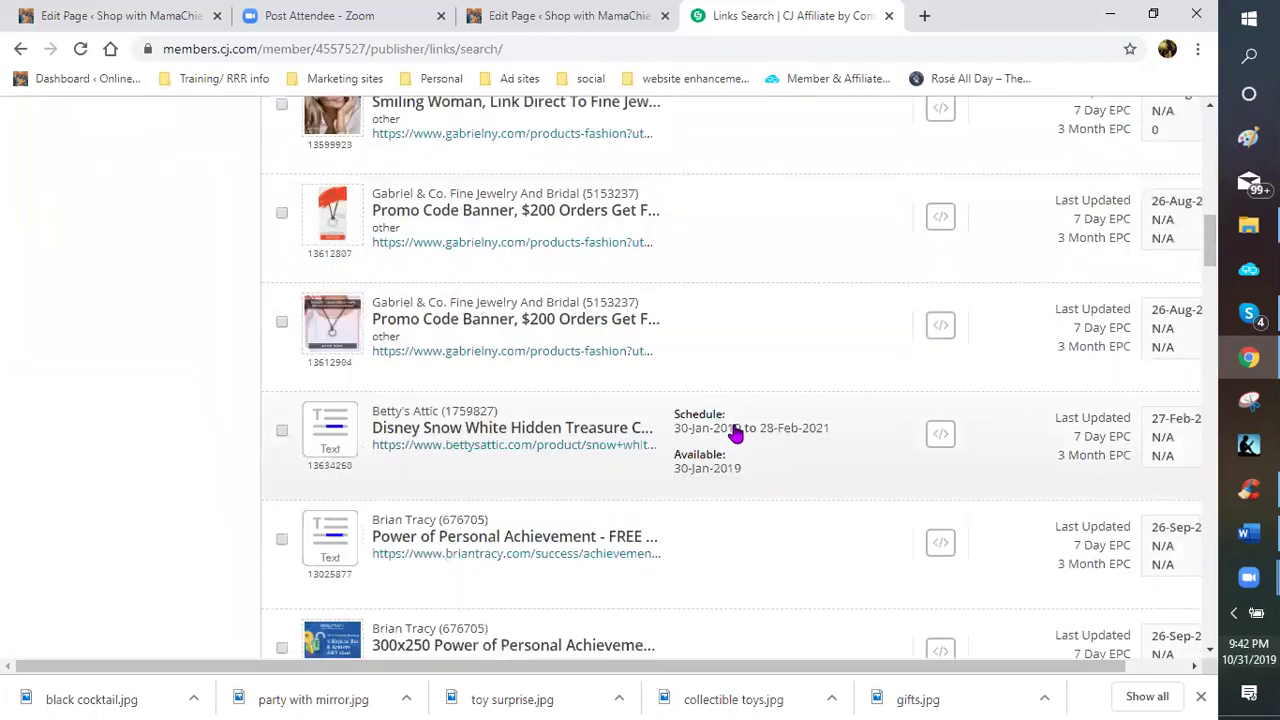
pyautogui.scroll(-3, 735, 432)
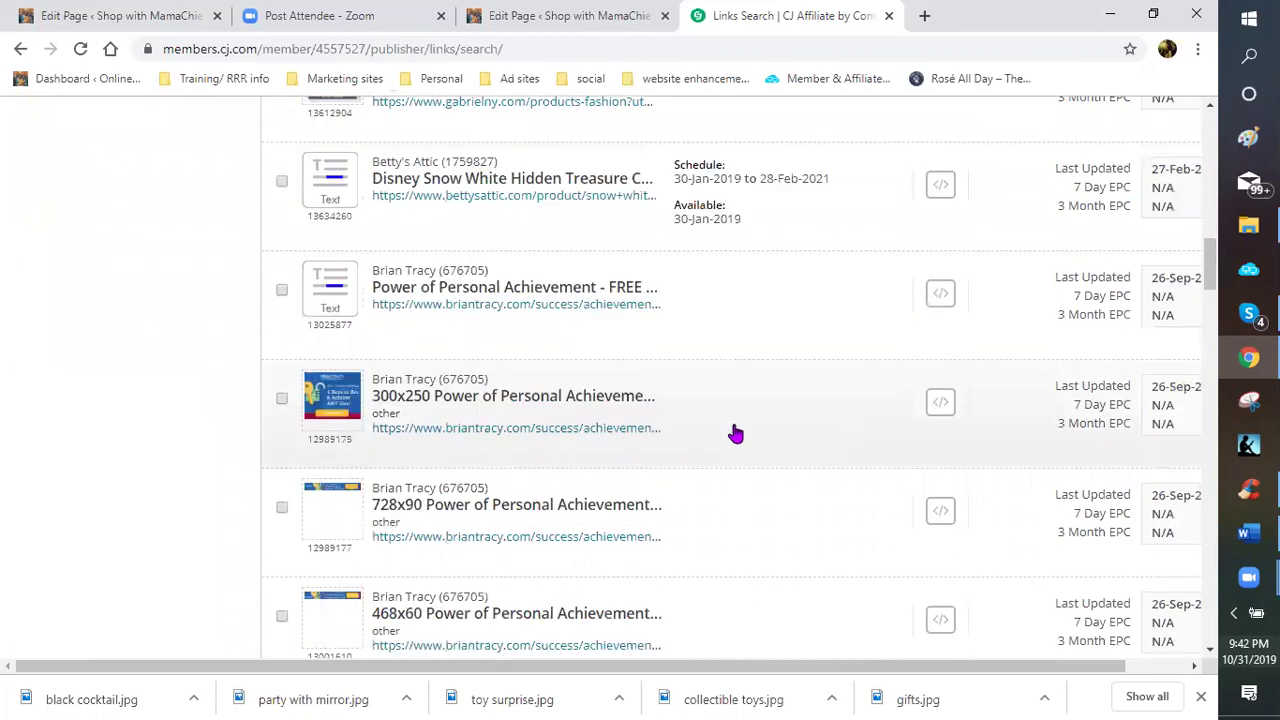
pyautogui.scroll(-5, 337, 323)
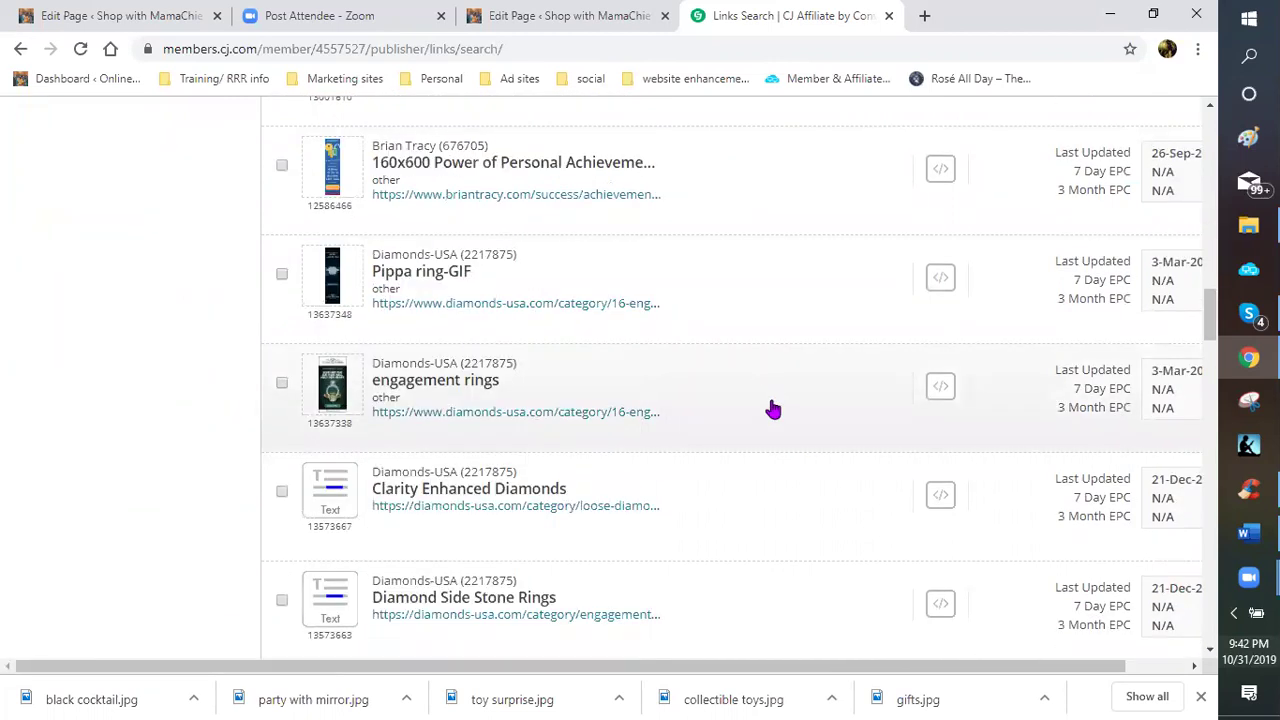
pyautogui.scroll(-3, 771, 413)
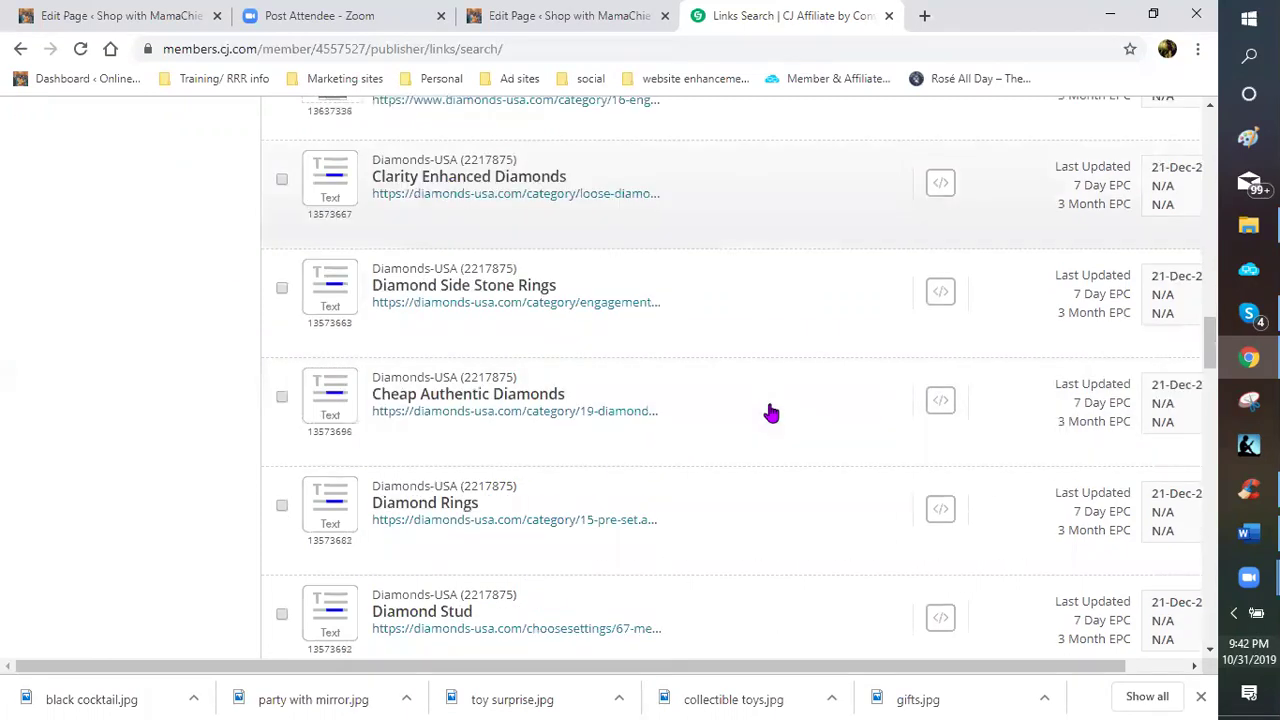
pyautogui.scroll(-3, 771, 413)
pyautogui.scroll(-3, 386, 449)
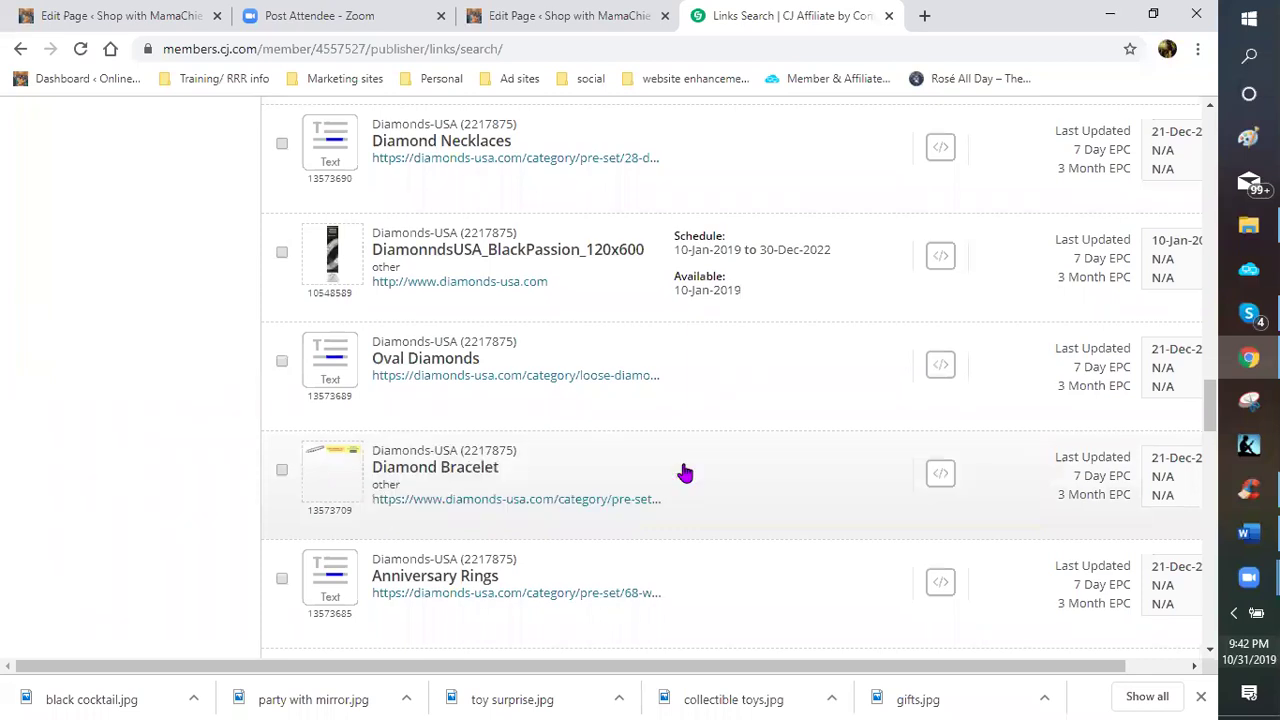
pyautogui.scroll(-2, 680, 471)
pyautogui.scroll(-1, 651, 466)
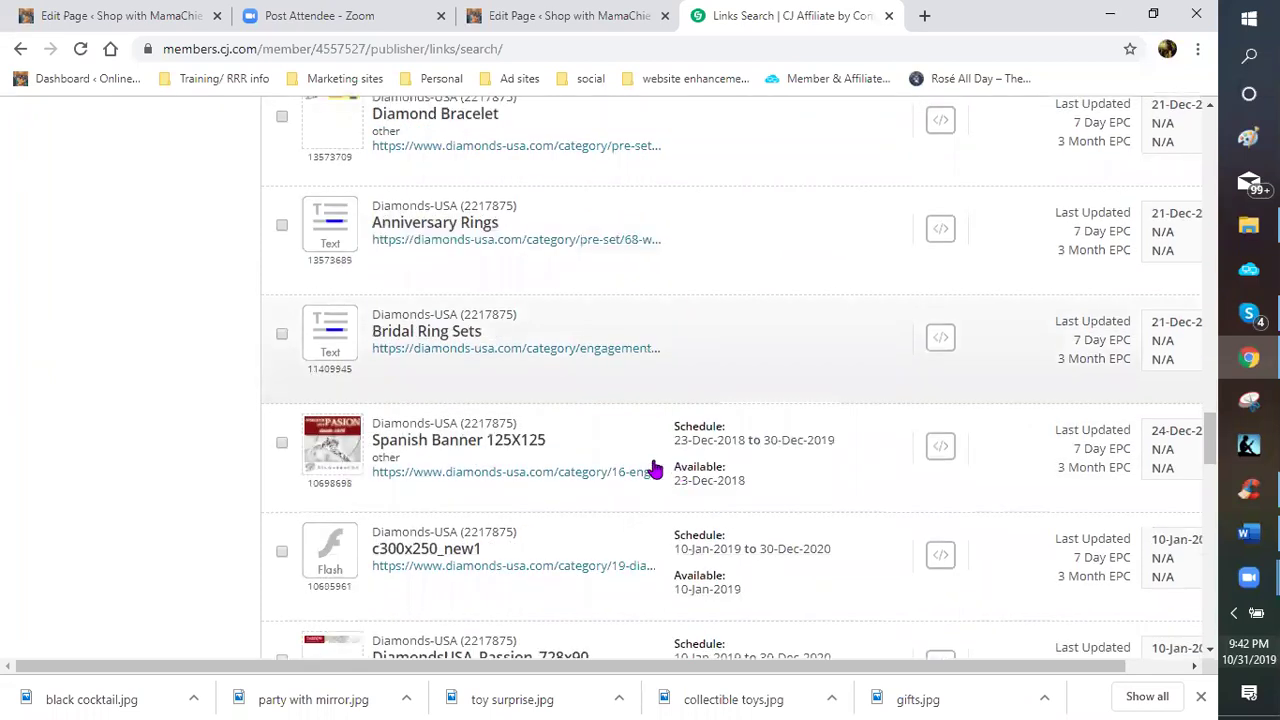
pyautogui.scroll(-1, 590, 471)
pyautogui.scroll(-1, 575, 466)
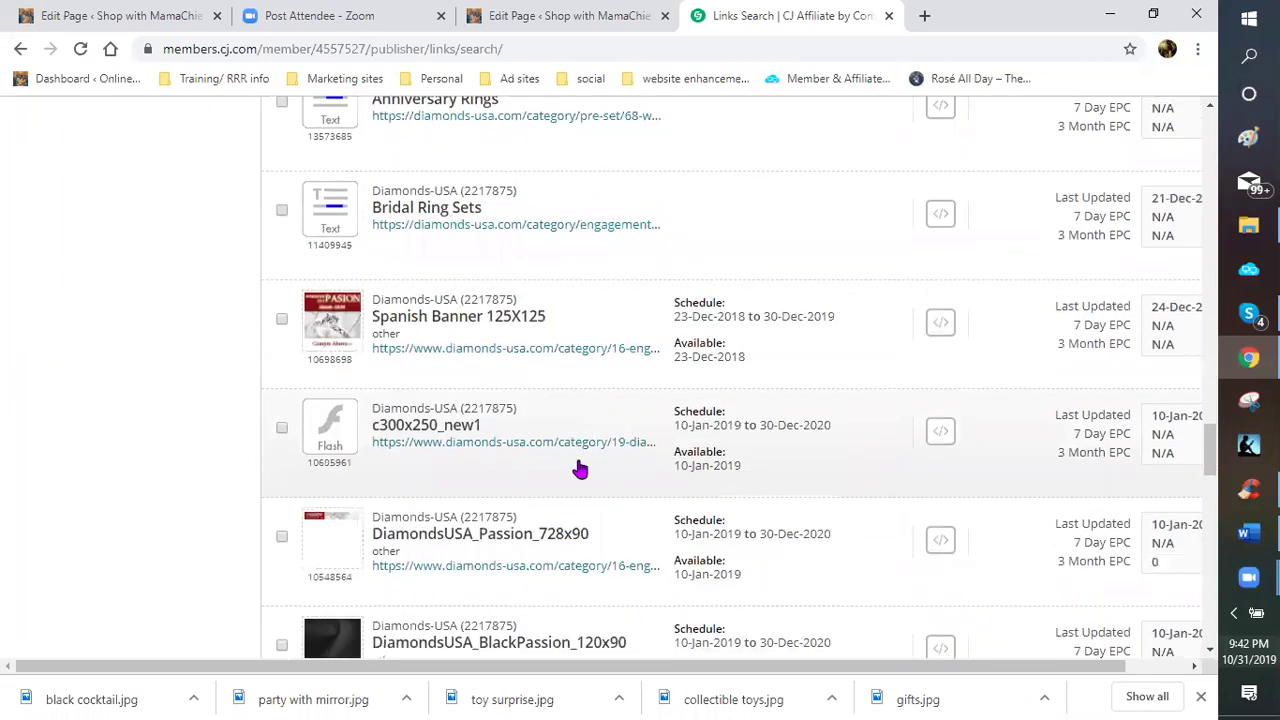
pyautogui.scroll(-1, 321, 463)
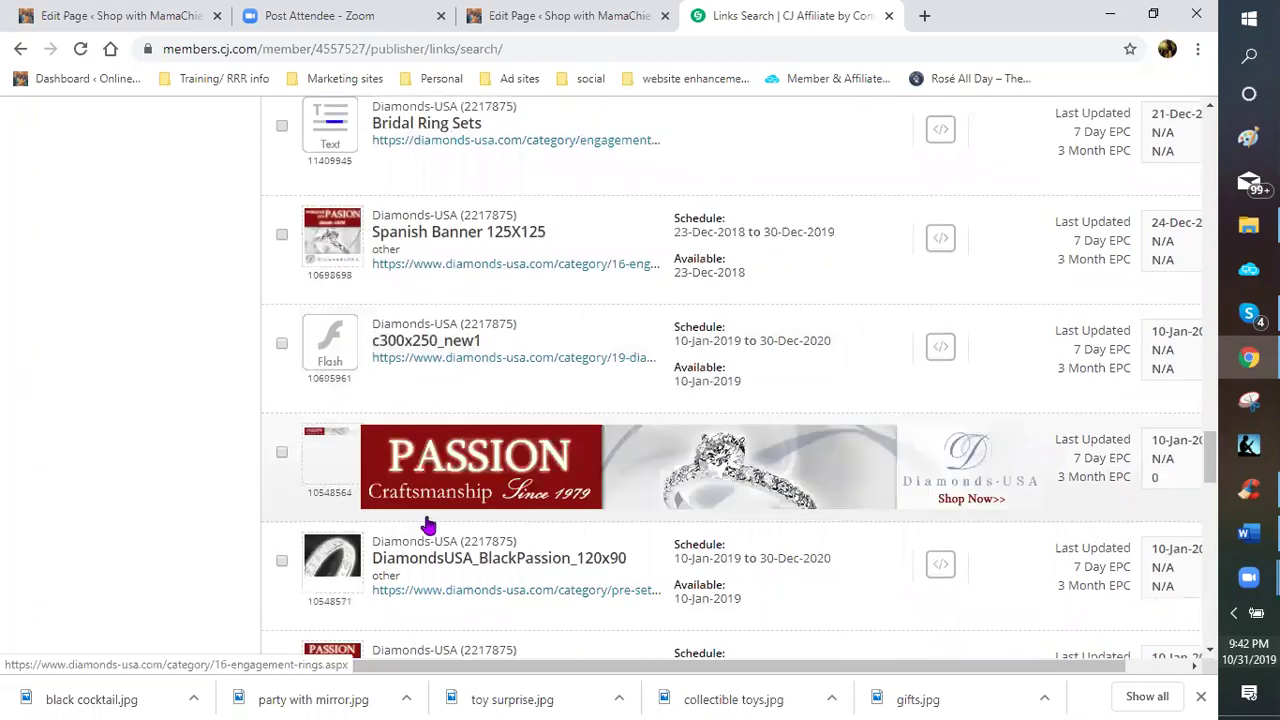
pyautogui.scroll(-1, 897, 560)
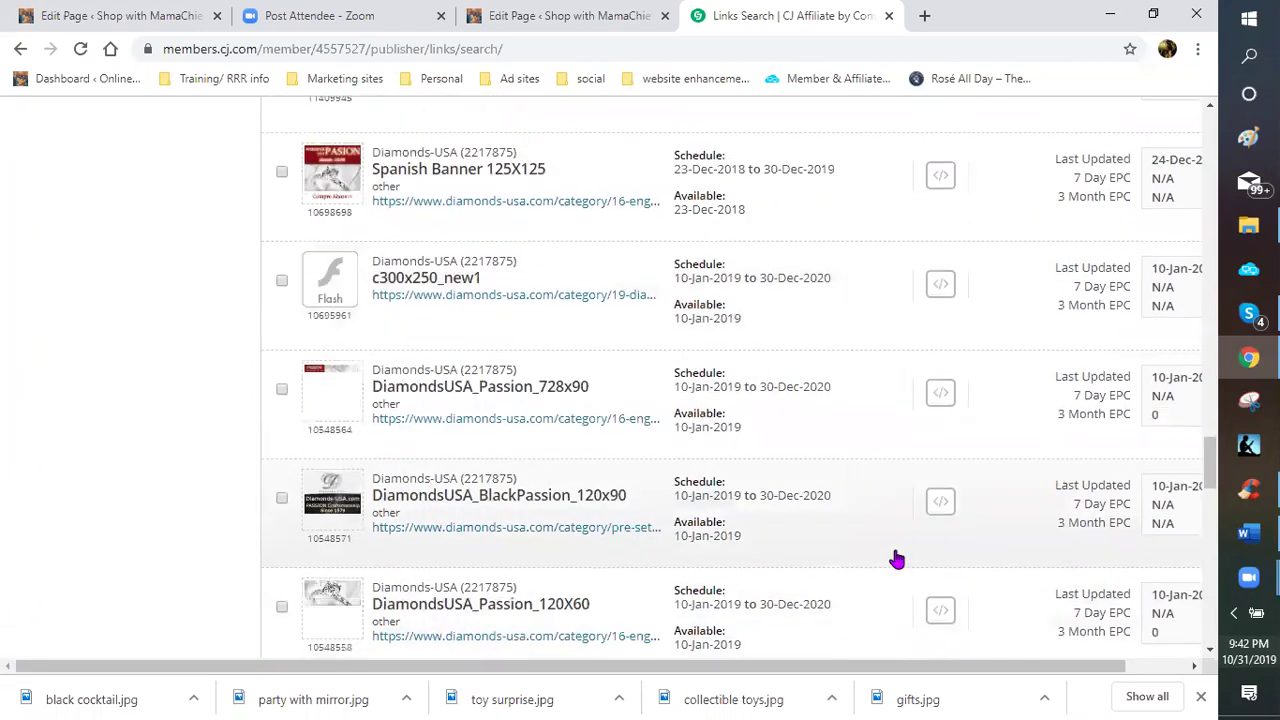
# - Copy the DiamondsUSA_BlackPassion_120x90 banner's click URL and return to WordPress
pyautogui.click(940, 503)
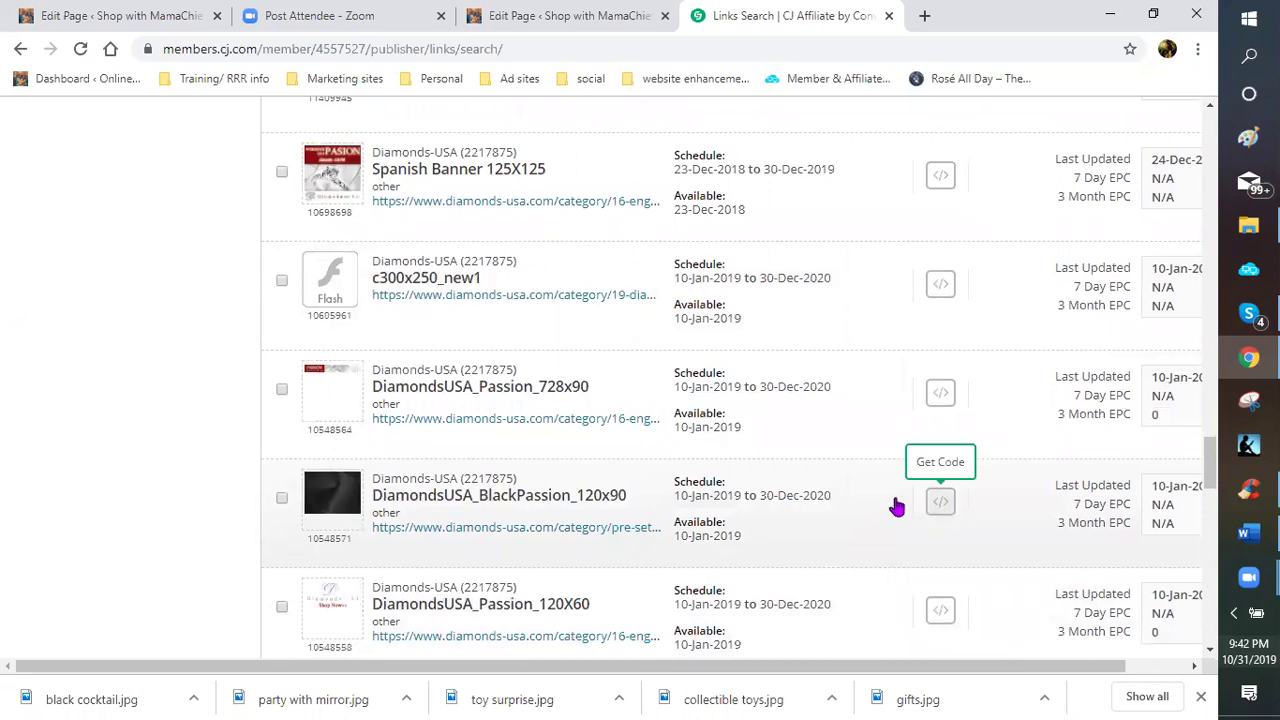
pyautogui.scroll(-3, 543, 471)
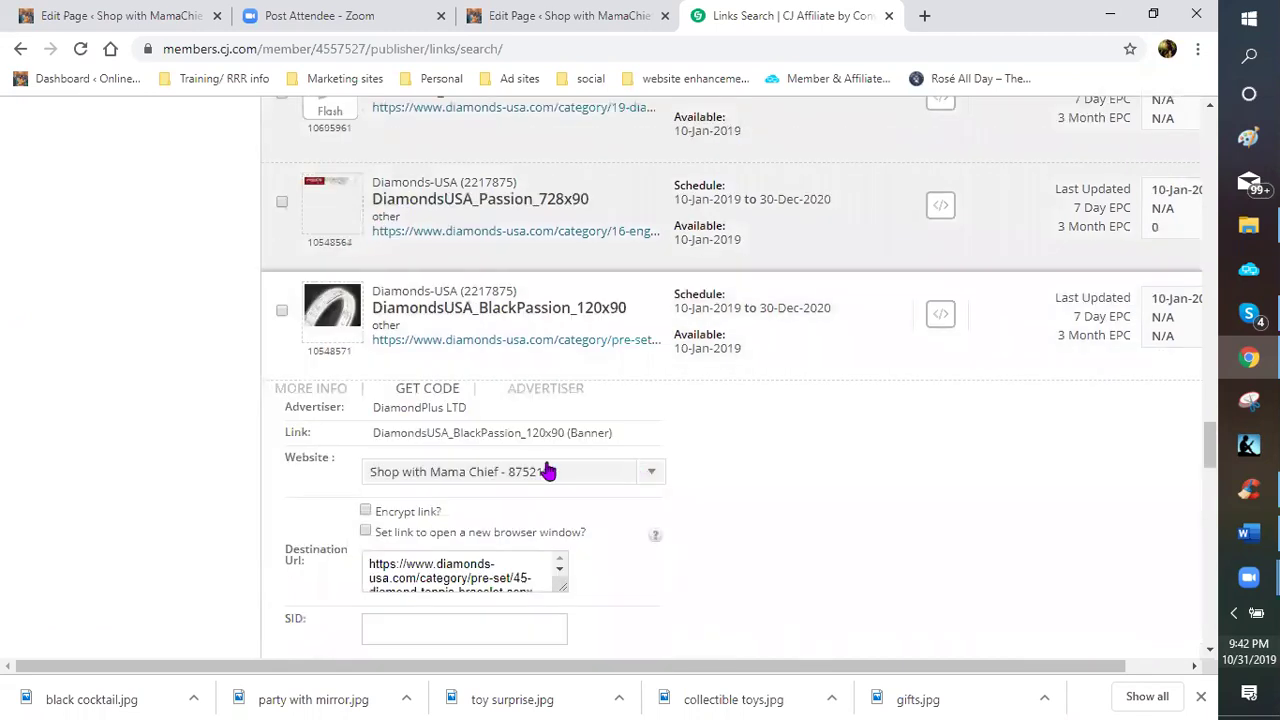
pyautogui.scroll(-4, 523, 451)
pyautogui.click(524, 449)
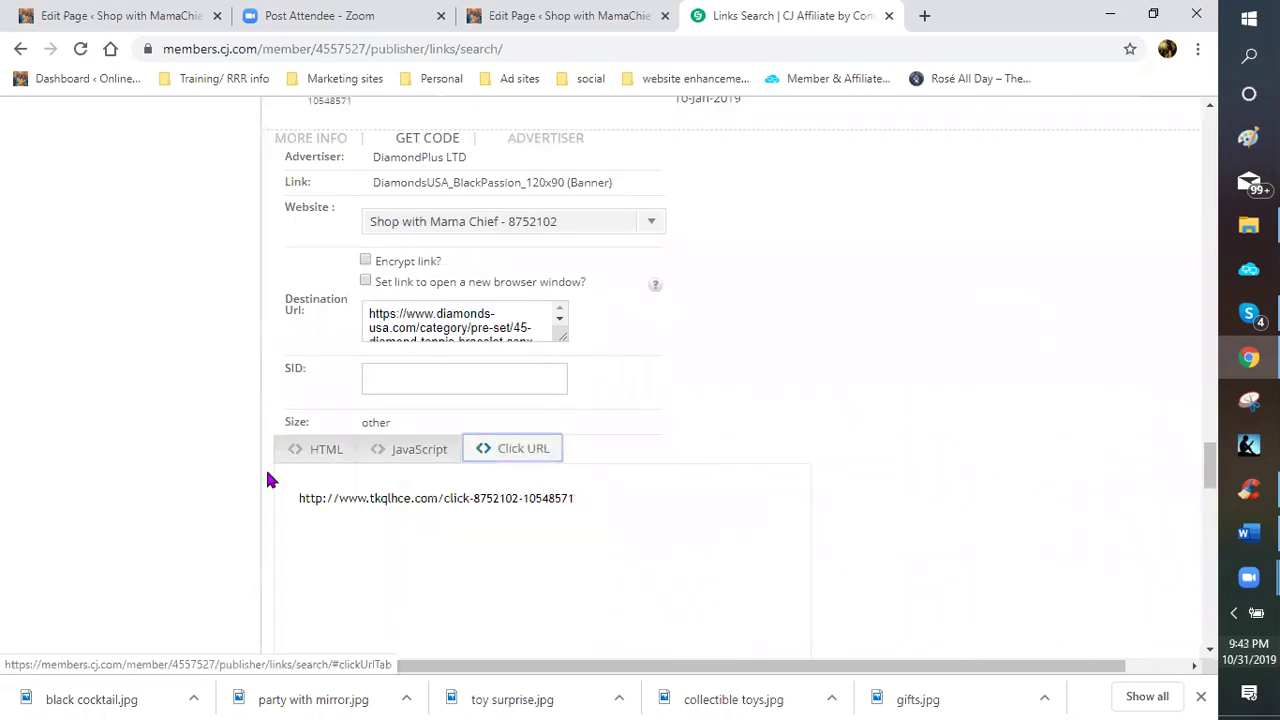
pyautogui.tripleClick(299, 496)
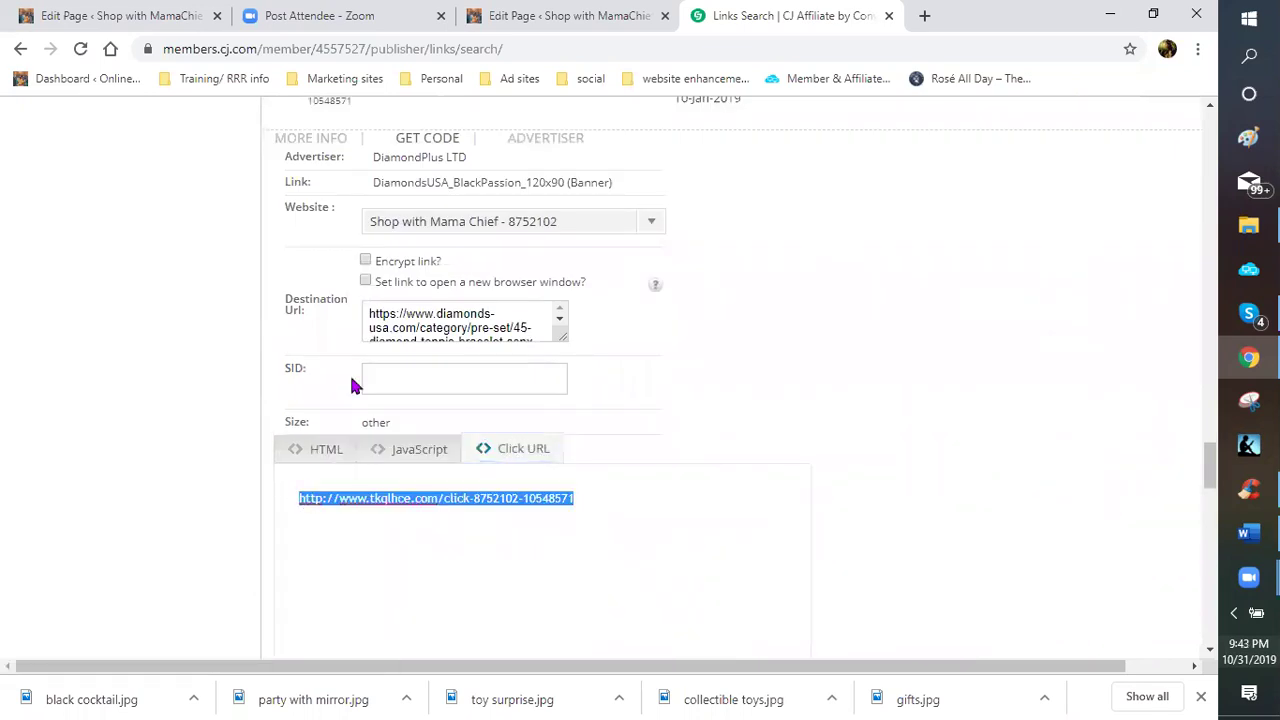
pyautogui.rightClick(308, 499)
pyautogui.click(82, 16)
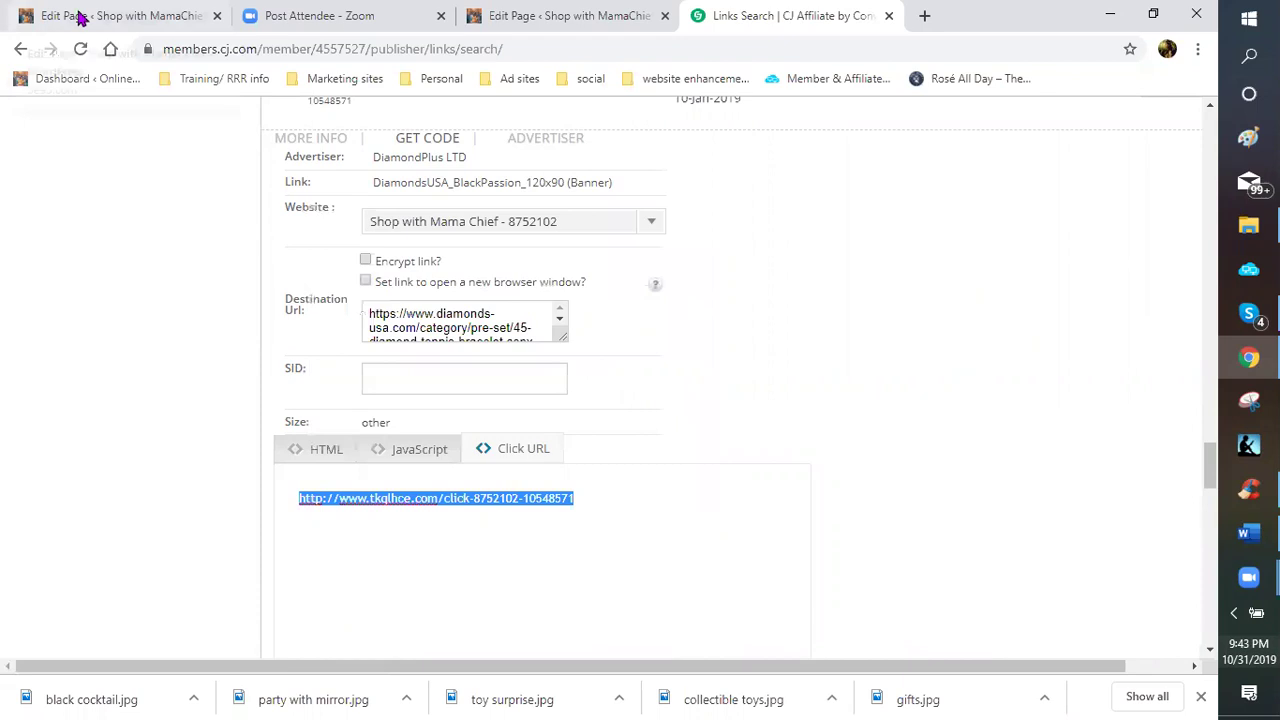
pyautogui.click(82, 16)
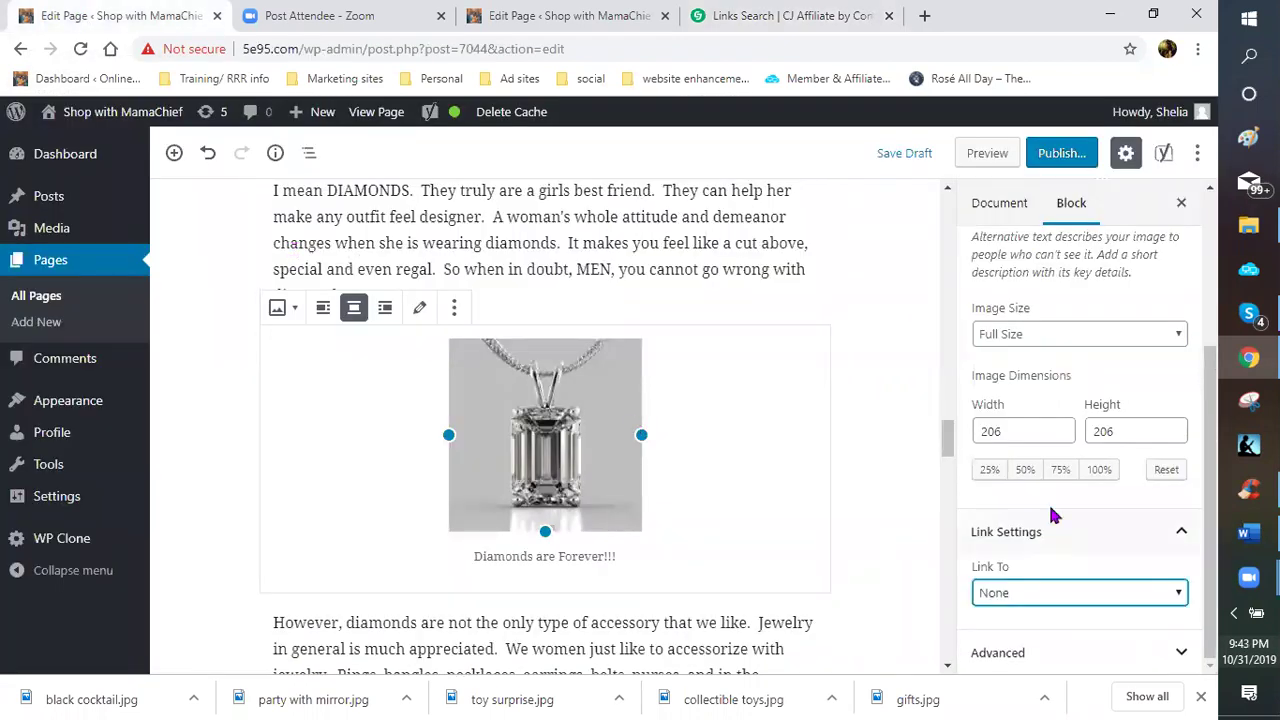
# - Set the pendant image's Custom URL link to the pasted Diamonds-USA click URL, opening in a new tab
pyautogui.click(1185, 597)
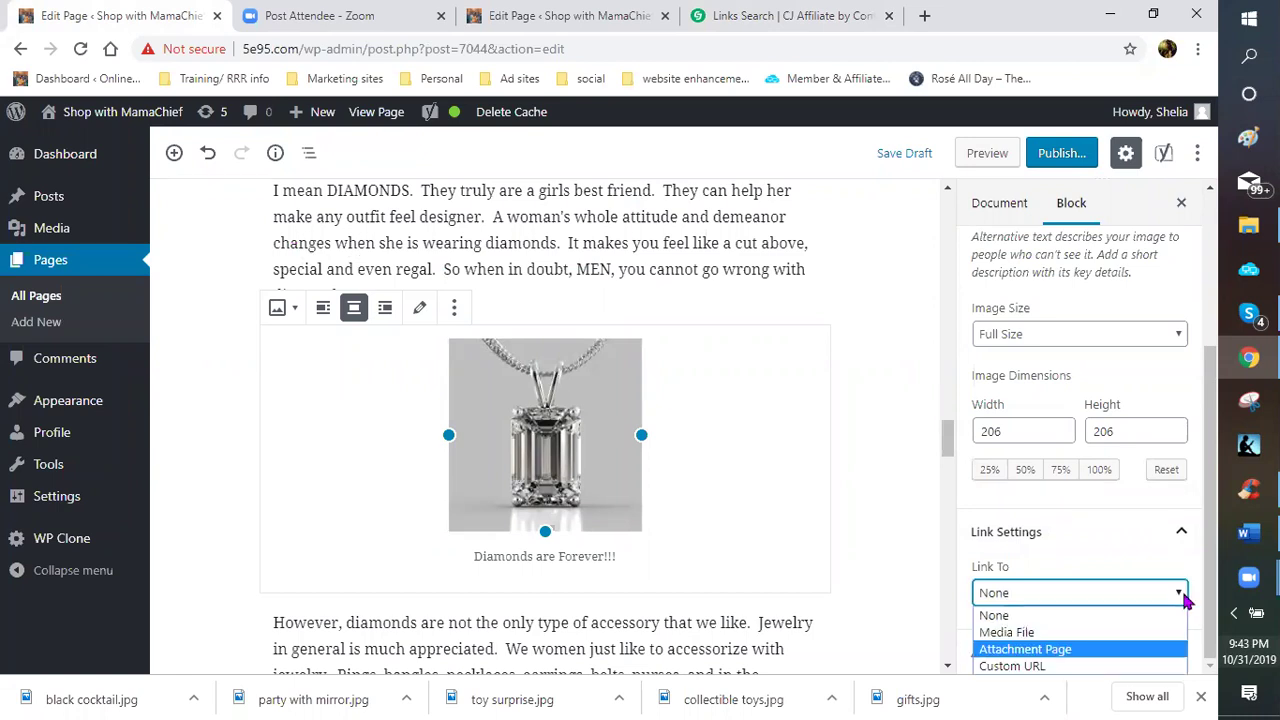
pyautogui.click(1043, 665)
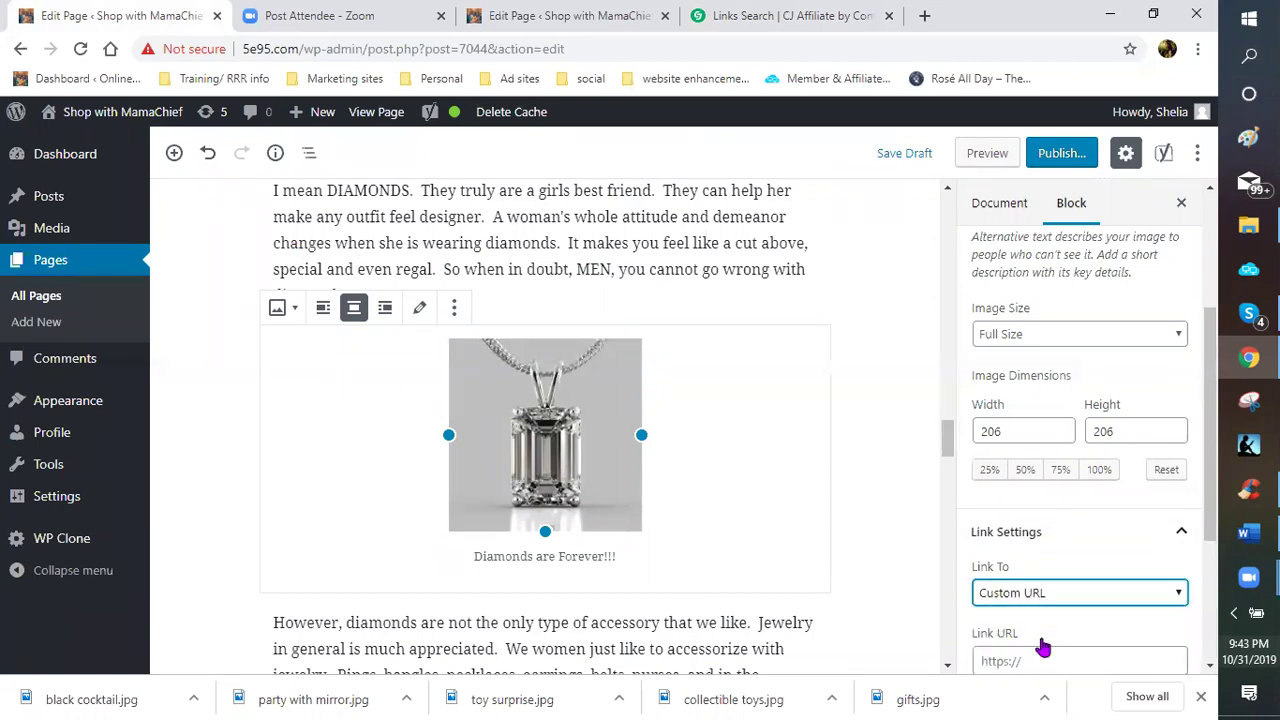
pyautogui.rightClick(1143, 655)
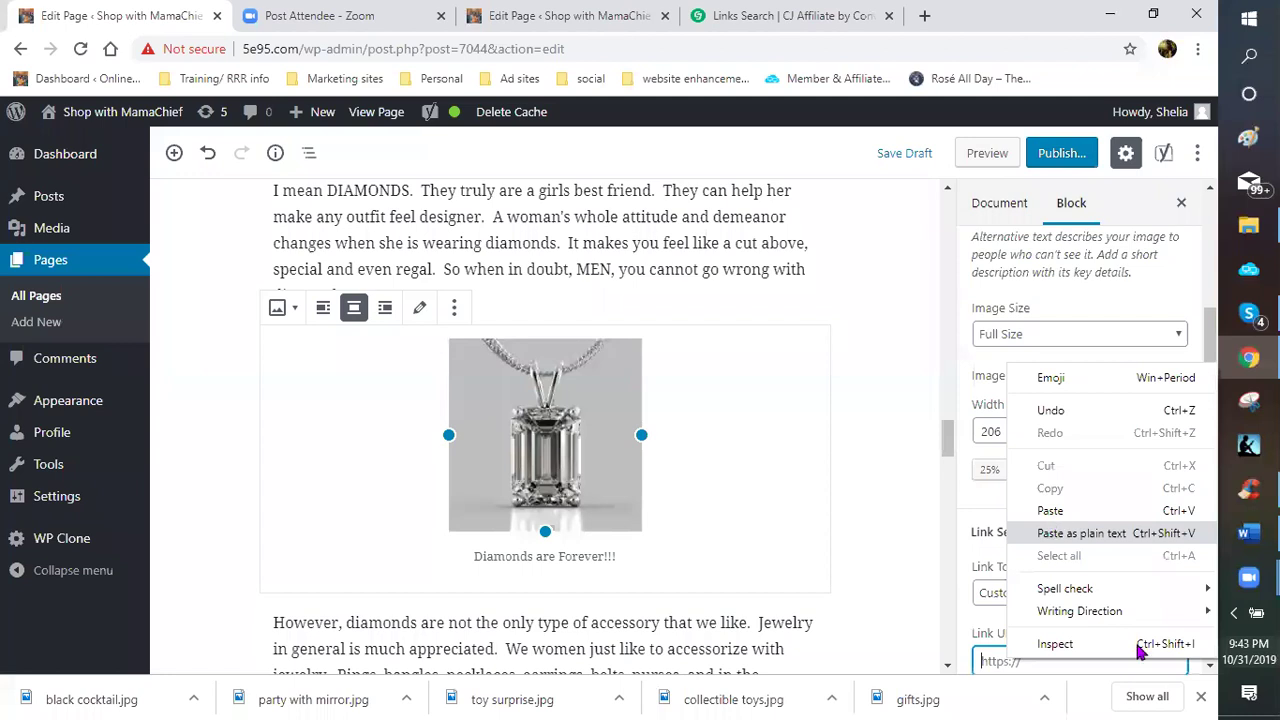
pyautogui.click(1198, 509)
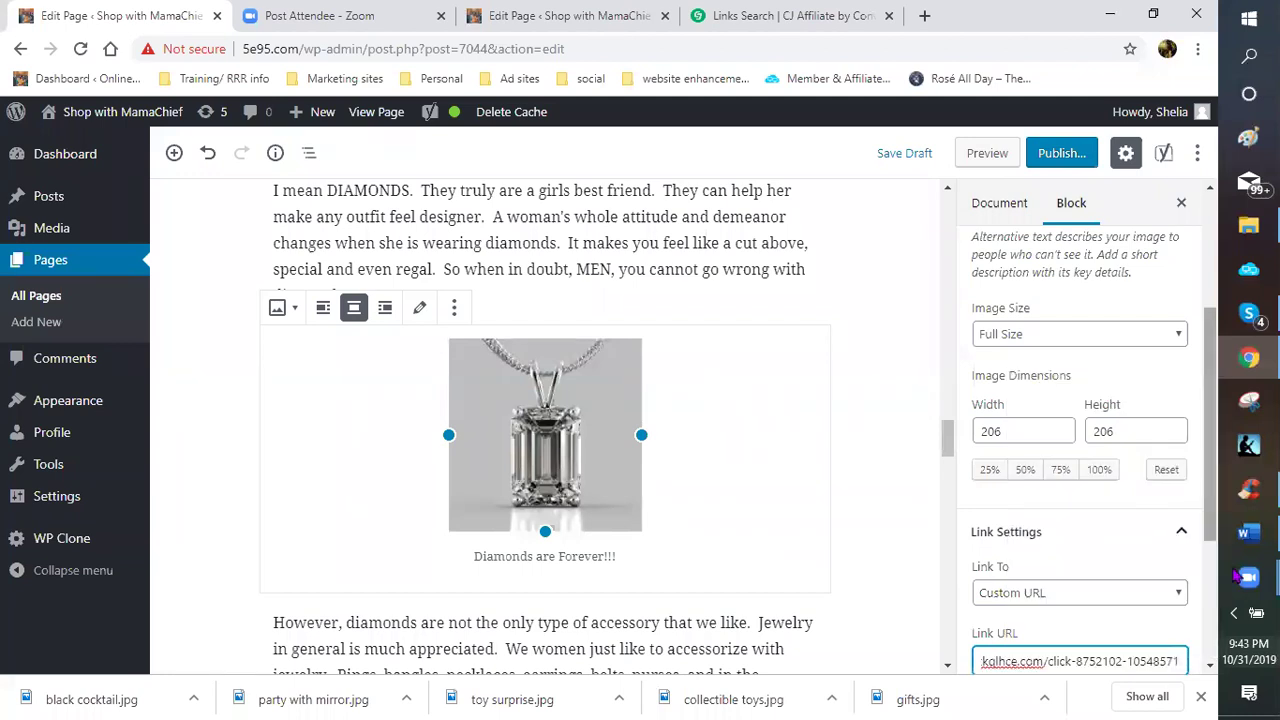
pyautogui.scroll(-2, 1060, 515)
pyautogui.click(994, 499)
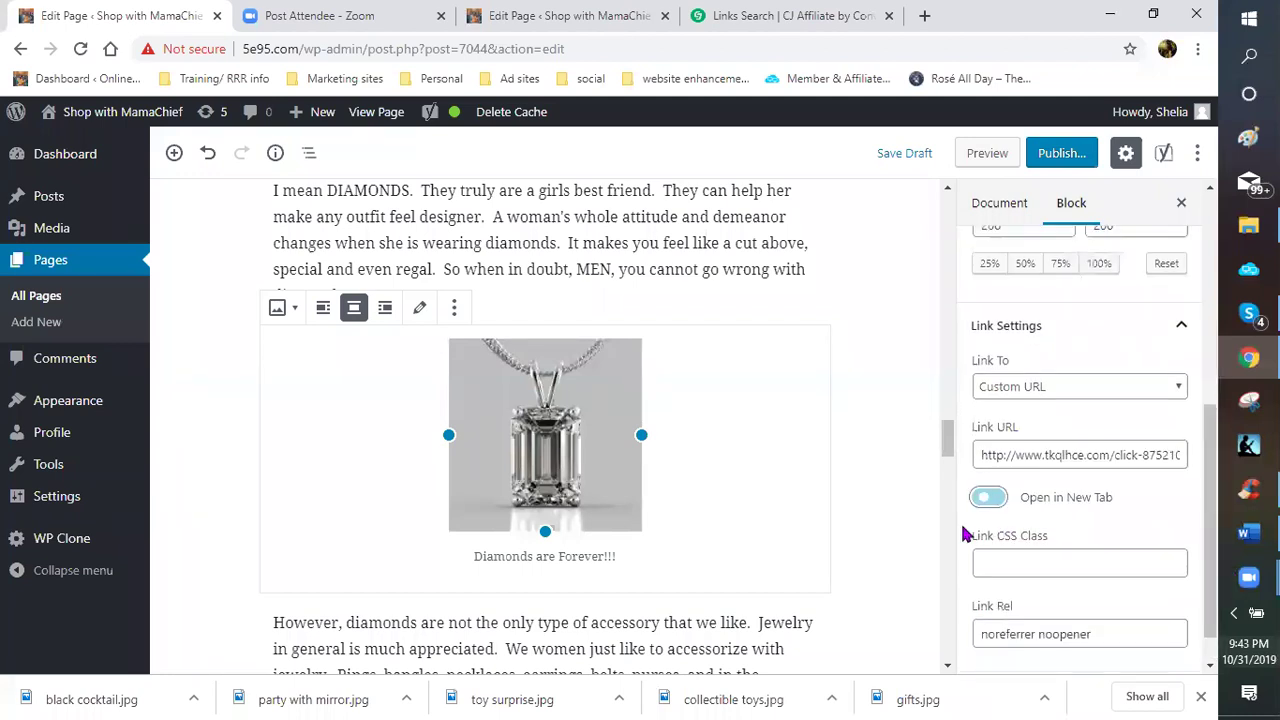
pyautogui.click(849, 466)
pyautogui.scroll(-3, 830, 455)
pyautogui.scroll(-3, 660, 430)
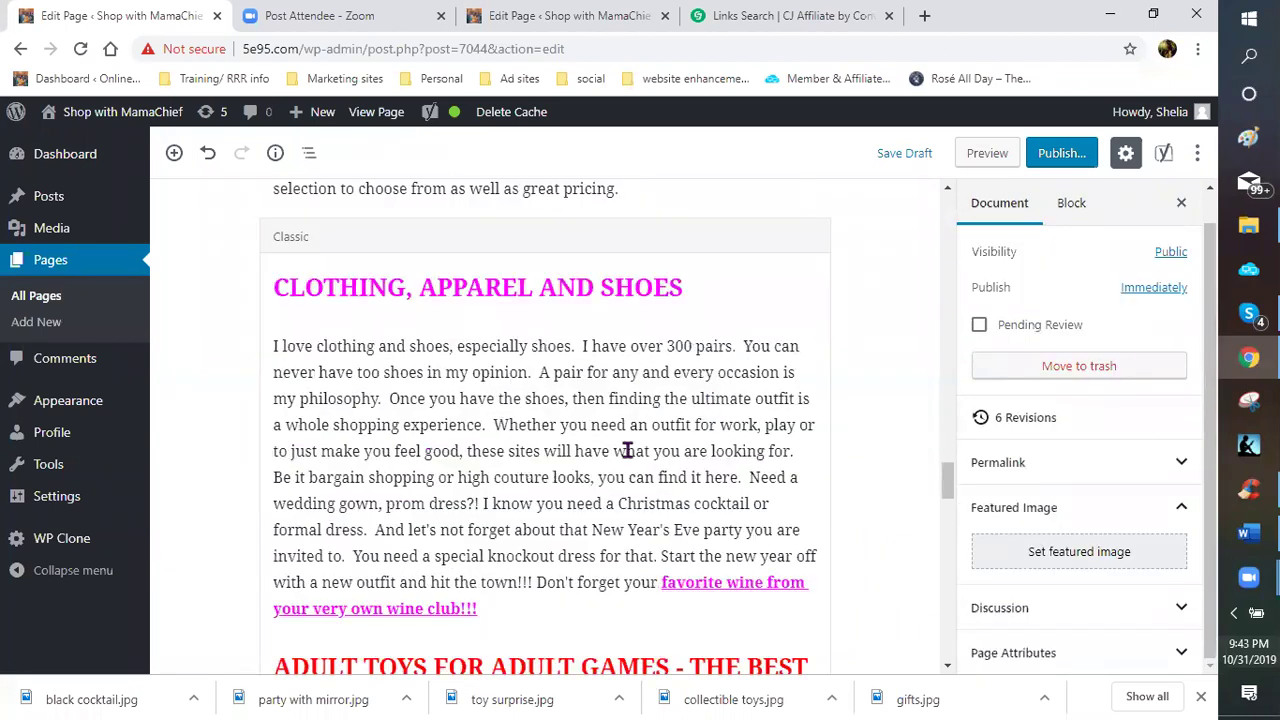
# - Insert an empty line above the red Adult Toys heading in the classic text block
pyautogui.scroll(-1, 505, 480)
pyautogui.scroll(-1, 497, 387)
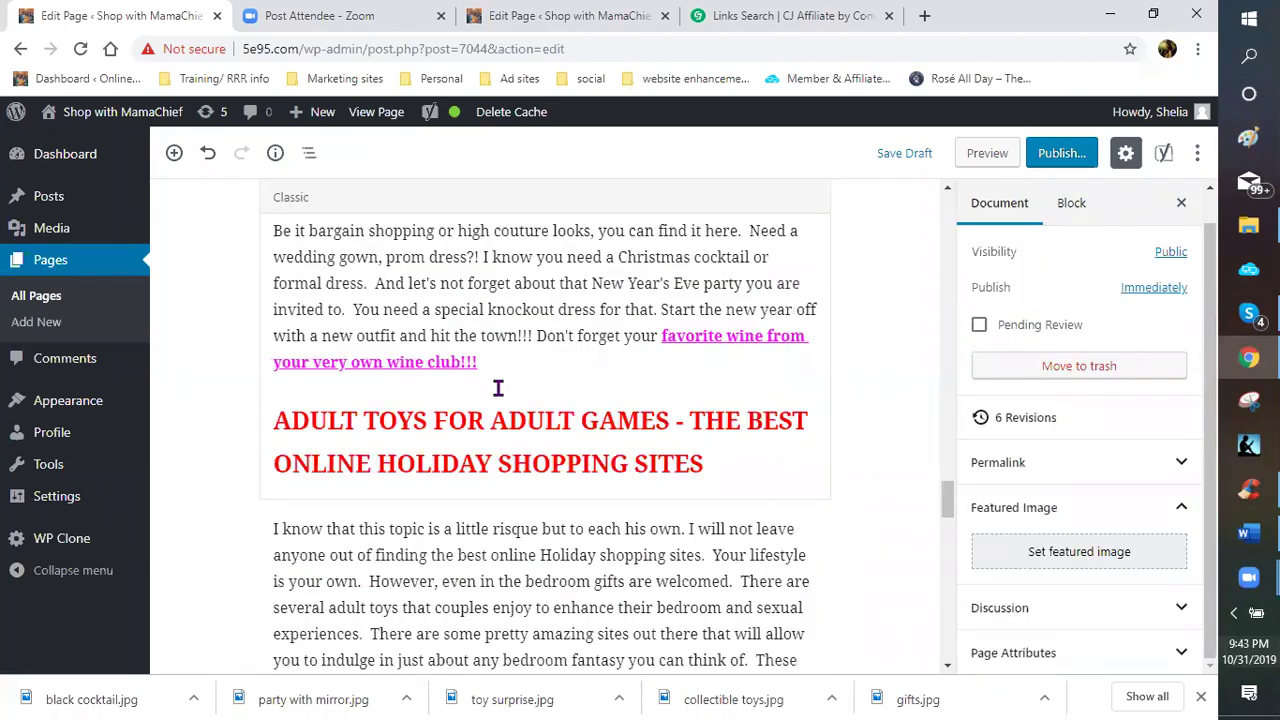
pyautogui.scroll(1, 522, 460)
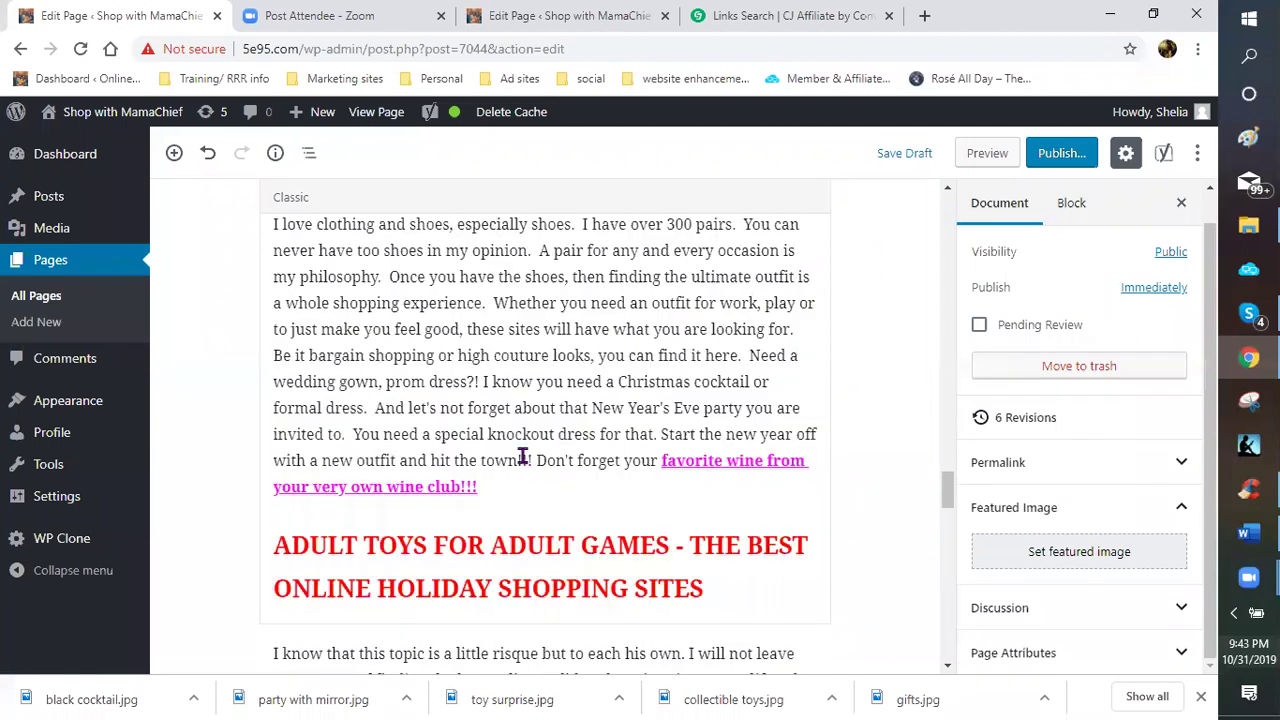
pyautogui.scroll(2, 495, 488)
pyautogui.scroll(-2, 502, 497)
pyautogui.click(684, 546)
pyautogui.click(706, 577)
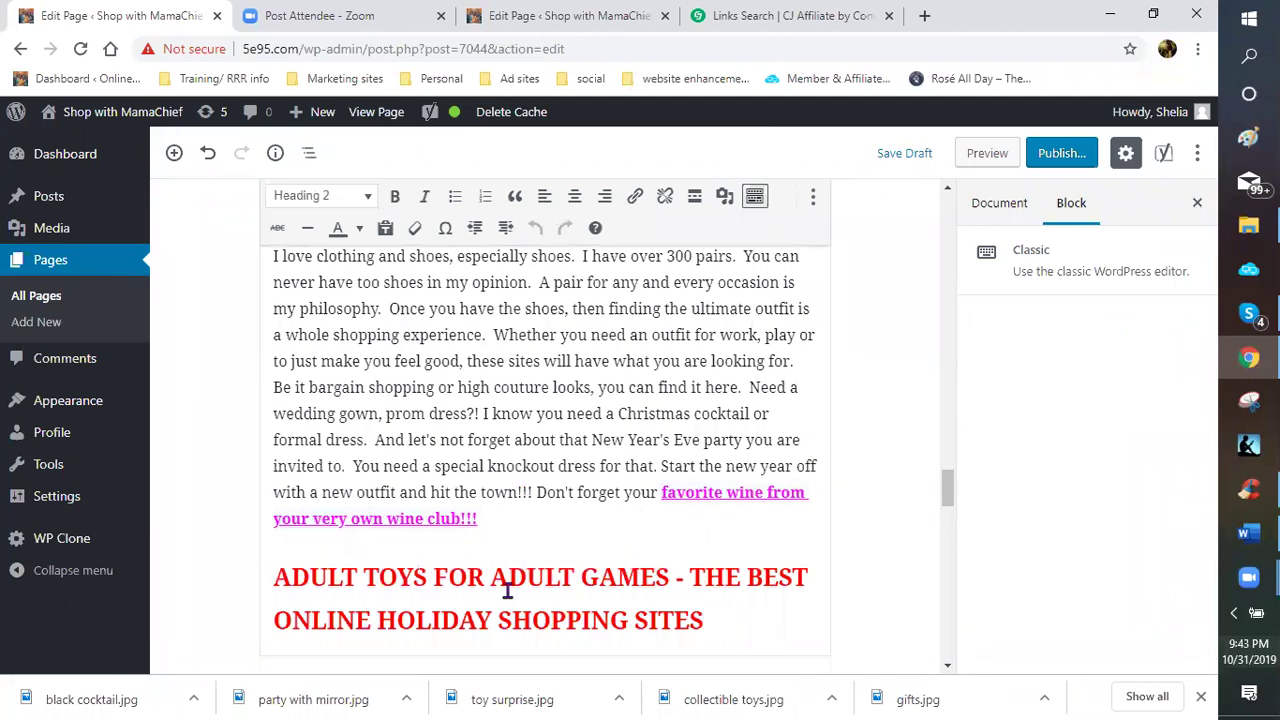
pyautogui.press('Home')
pyautogui.press('Return')
pyautogui.click(307, 562)
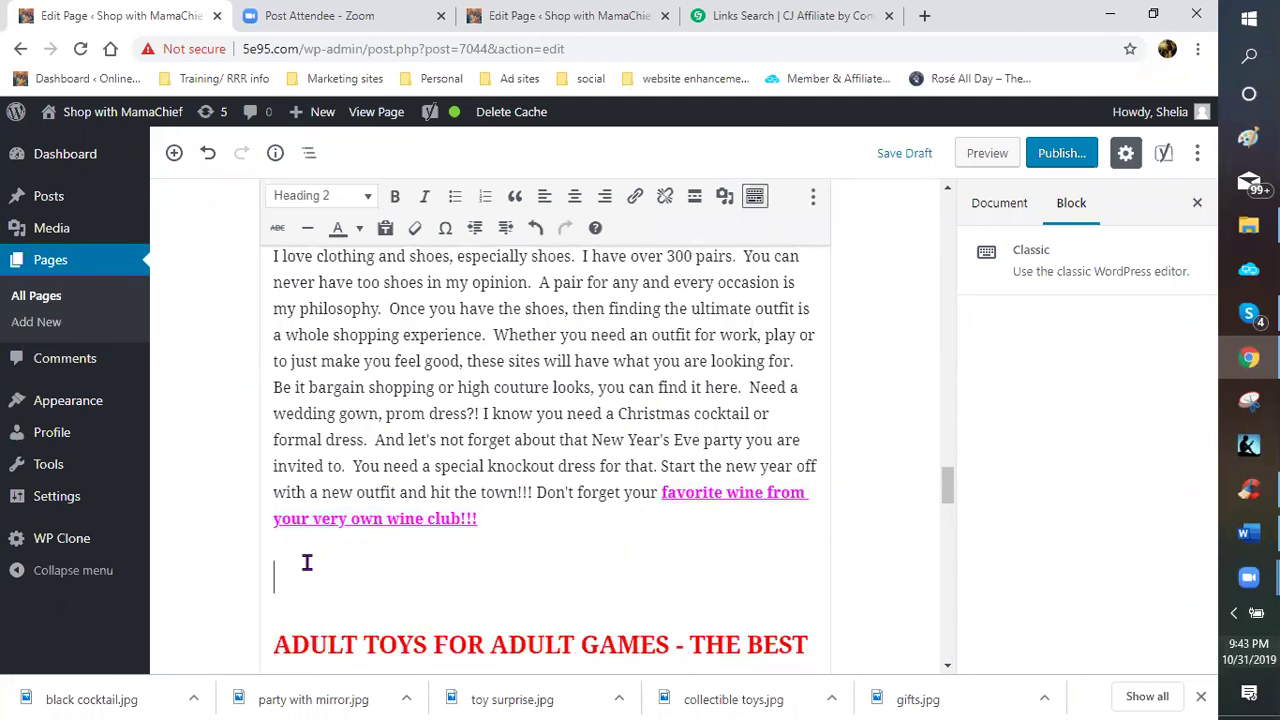
# - Start a new gallery from the media library and scroll to the dress images
pyautogui.click(726, 200)
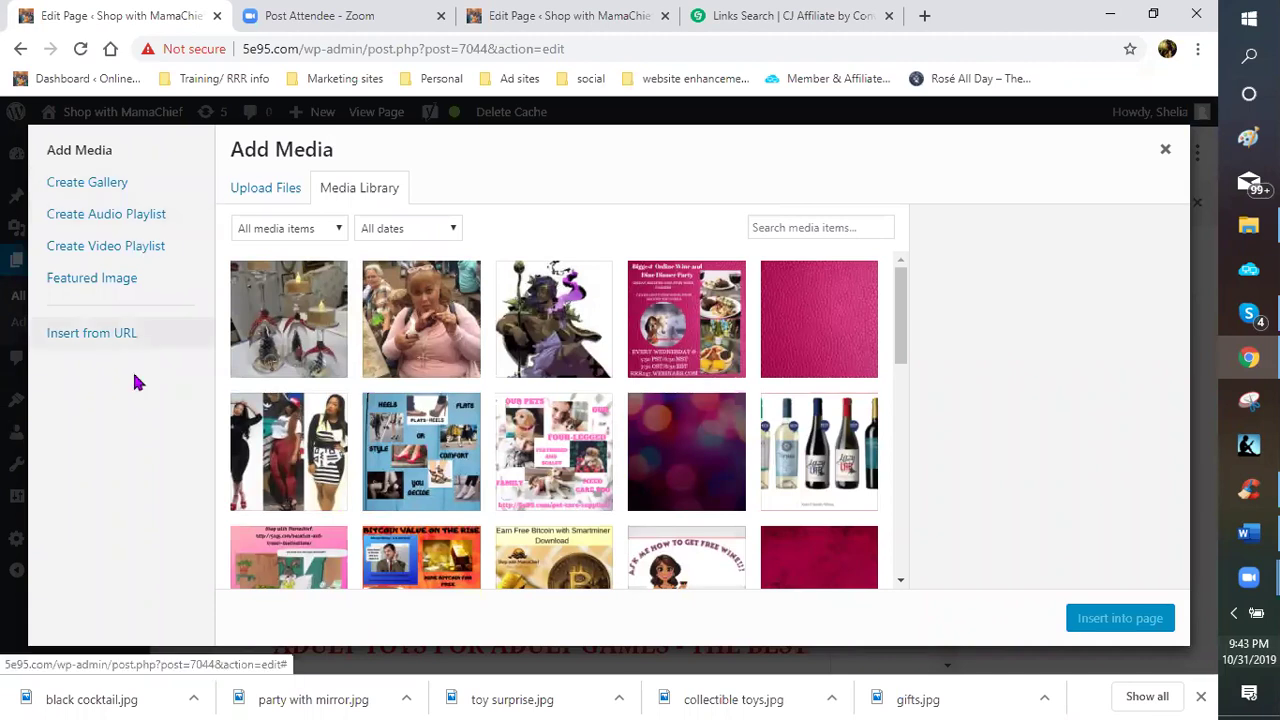
pyautogui.click(80, 186)
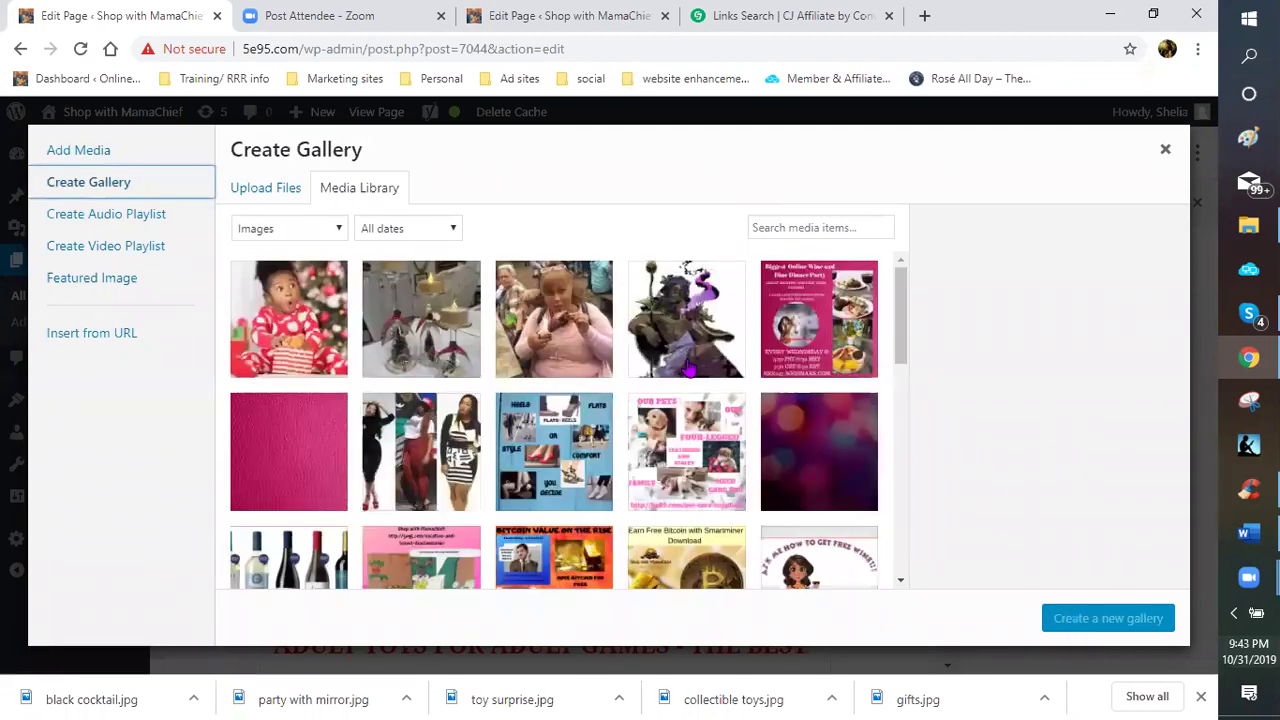
pyautogui.scroll(-3, 688, 370)
pyautogui.scroll(-5, 688, 370)
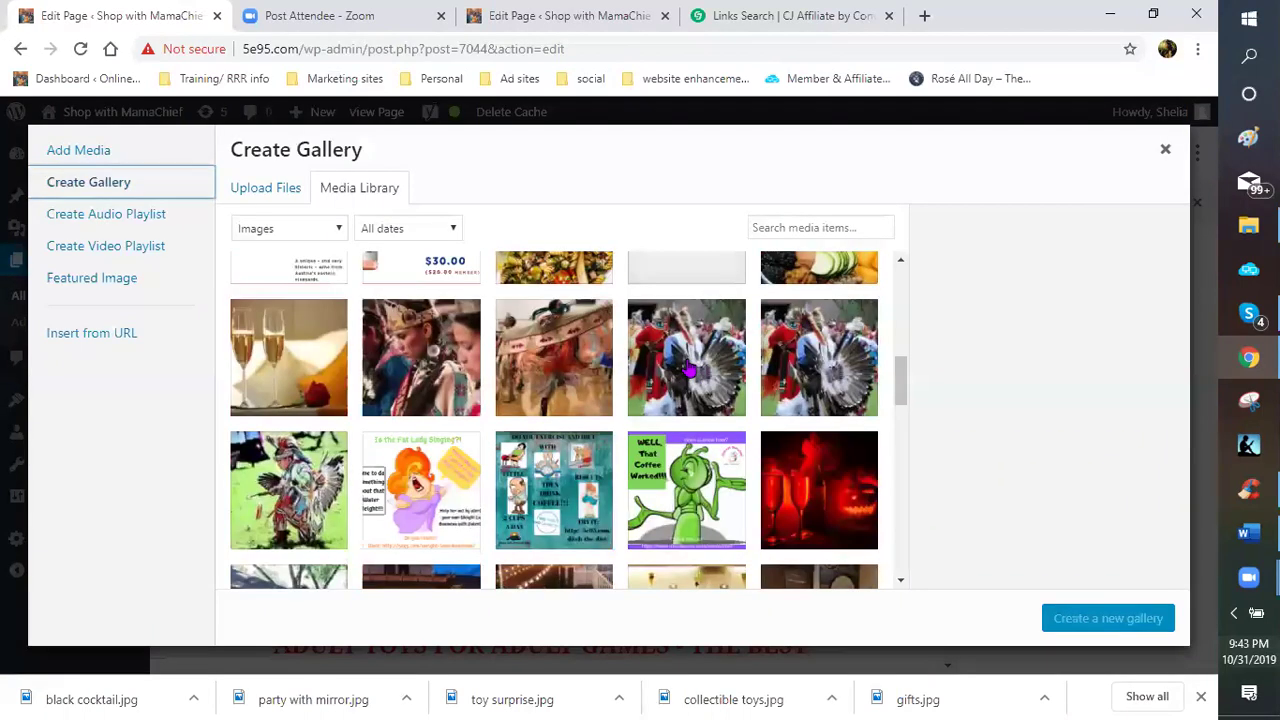
pyautogui.scroll(-4, 688, 370)
pyautogui.scroll(-4, 688, 370)
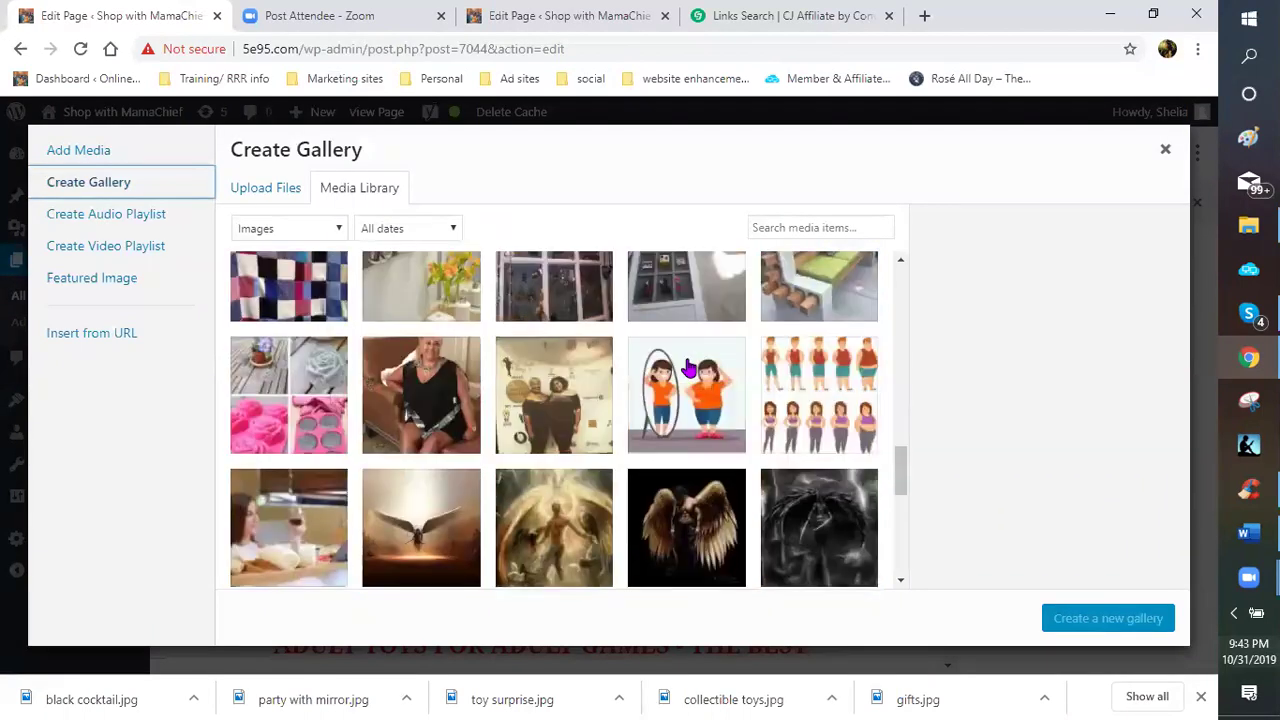
pyautogui.scroll(-2, 688, 370)
pyautogui.scroll(-5, 688, 370)
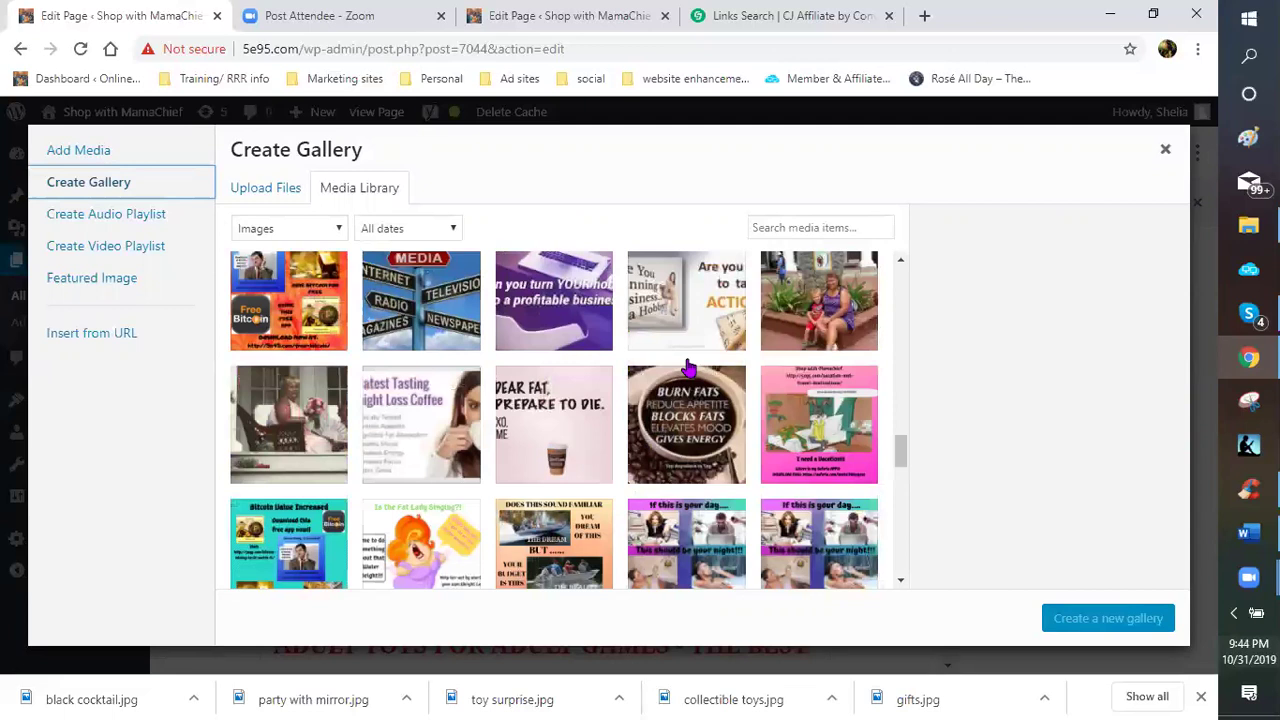
pyautogui.scroll(-5, 688, 370)
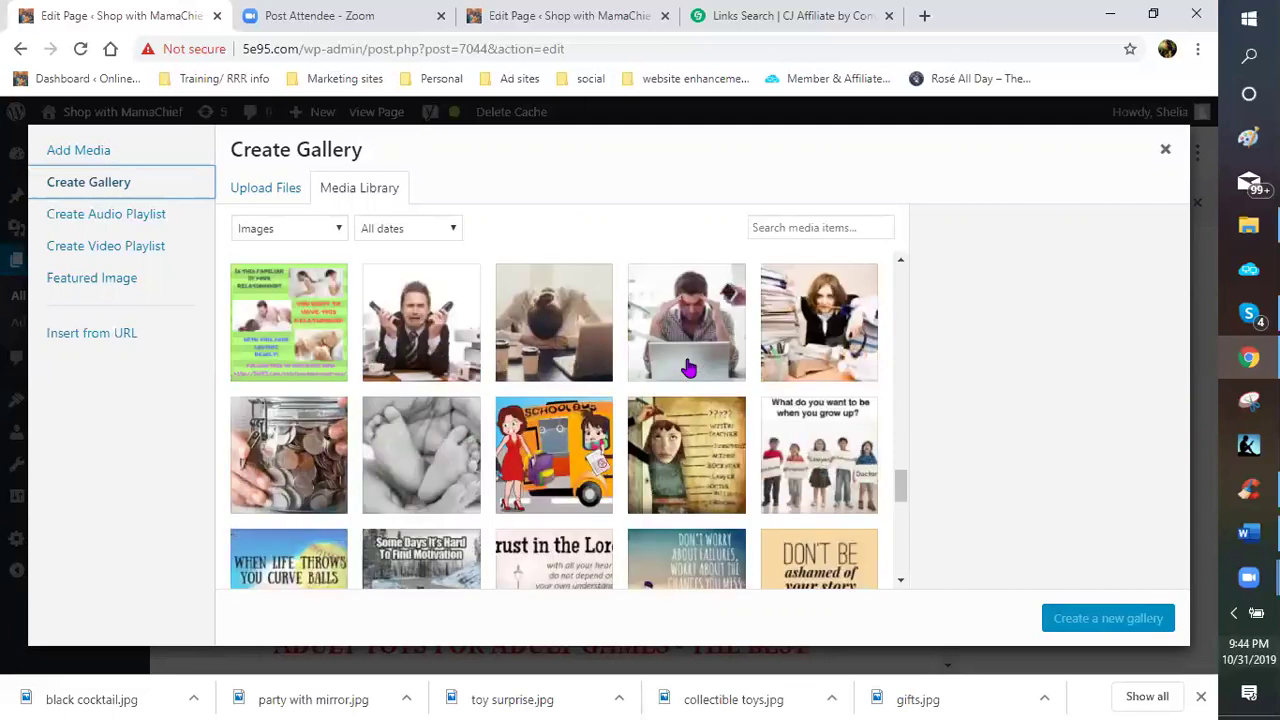
pyautogui.scroll(-3, 688, 370)
pyautogui.scroll(-5, 688, 370)
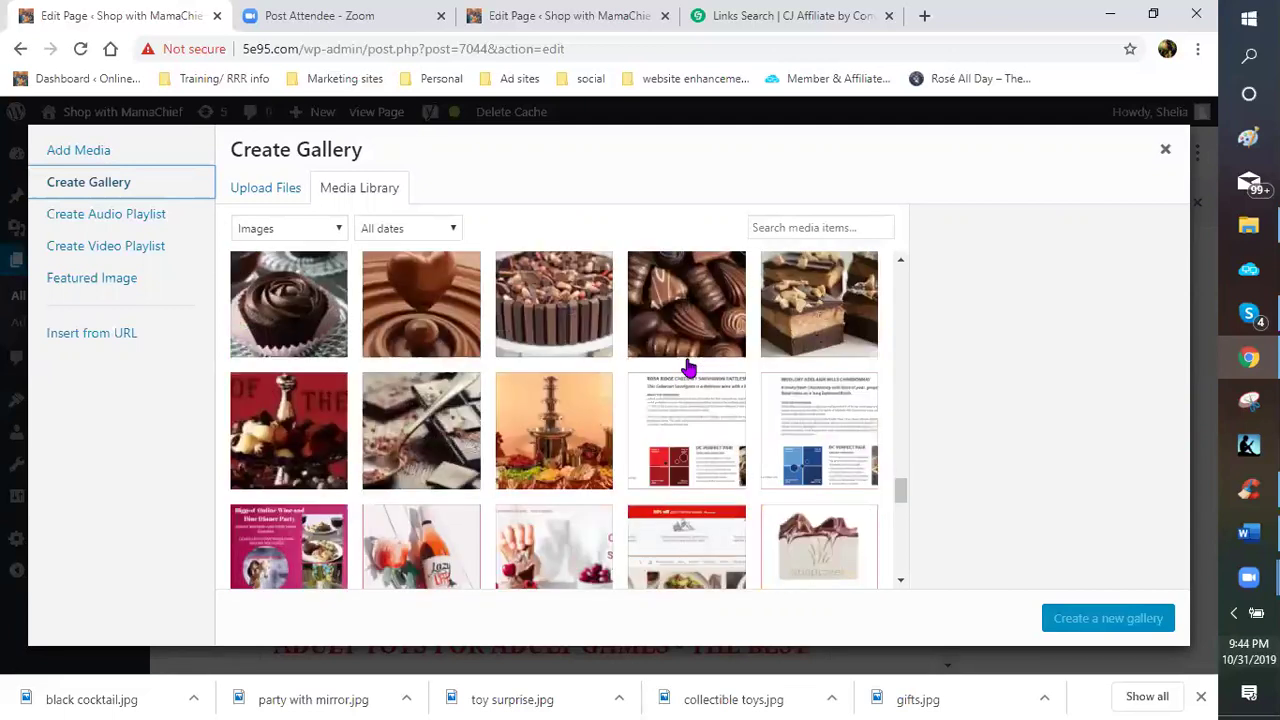
pyautogui.scroll(3, 688, 370)
pyautogui.scroll(-3, 688, 370)
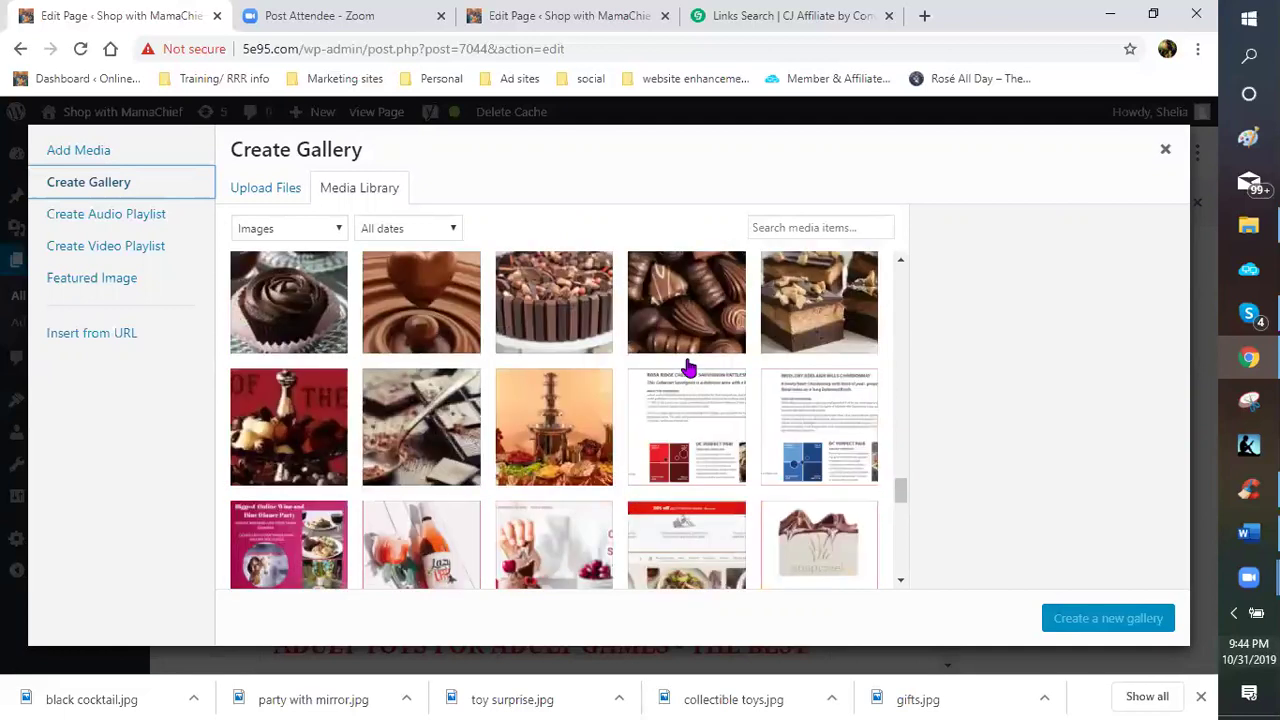
pyautogui.scroll(-5, 688, 370)
pyautogui.scroll(-3, 688, 367)
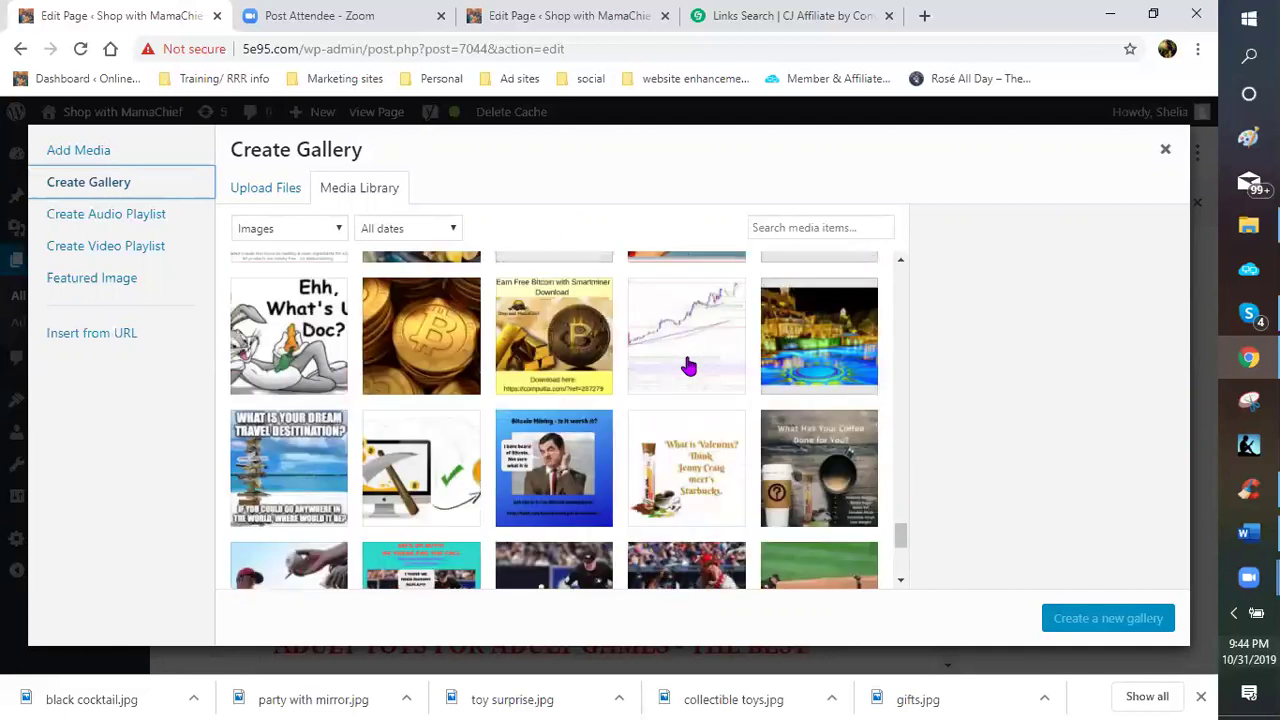
pyautogui.scroll(4, 688, 367)
pyautogui.scroll(-1, 686, 364)
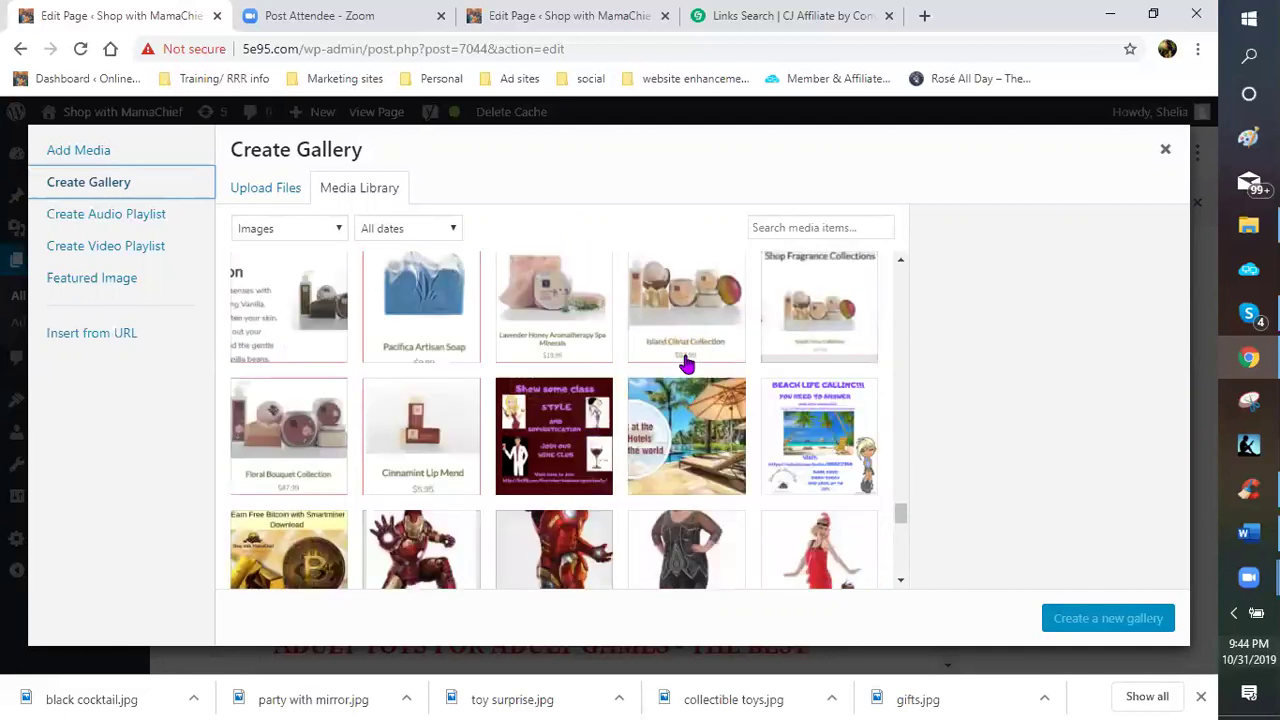
pyautogui.scroll(-3, 686, 365)
pyautogui.scroll(-3, 686, 365)
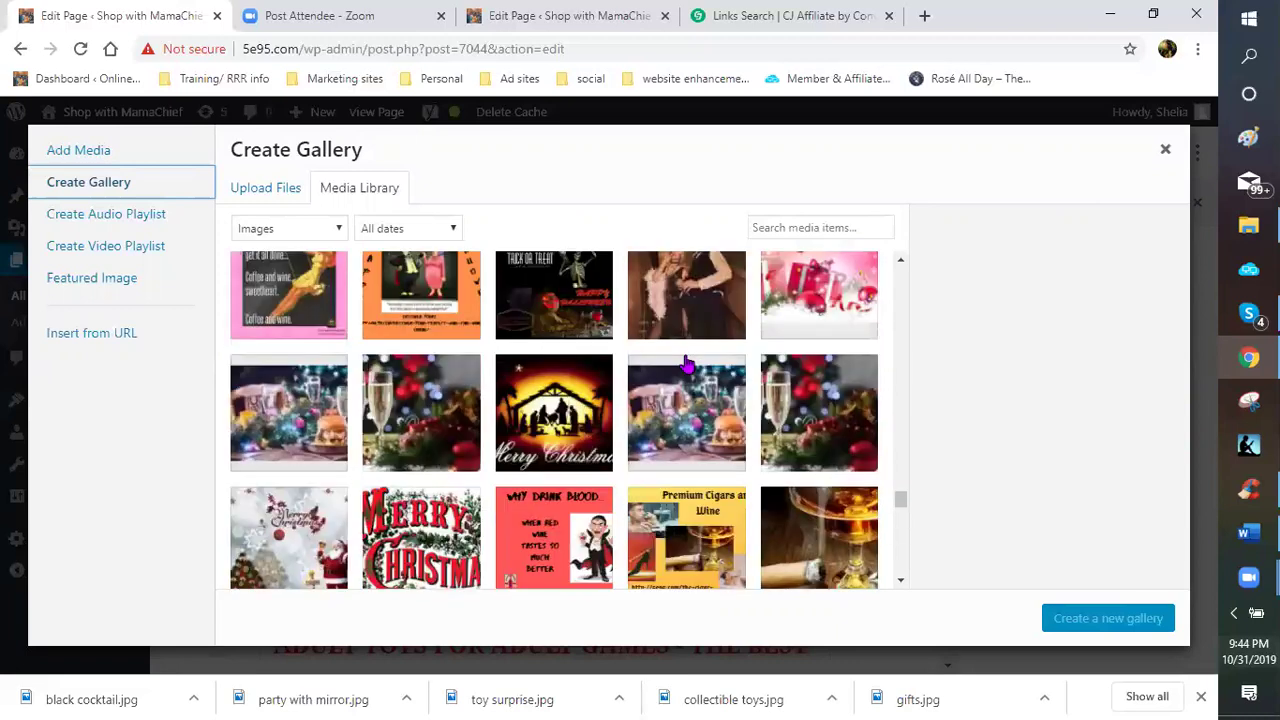
pyautogui.scroll(-3, 686, 365)
pyautogui.scroll(-1, 686, 365)
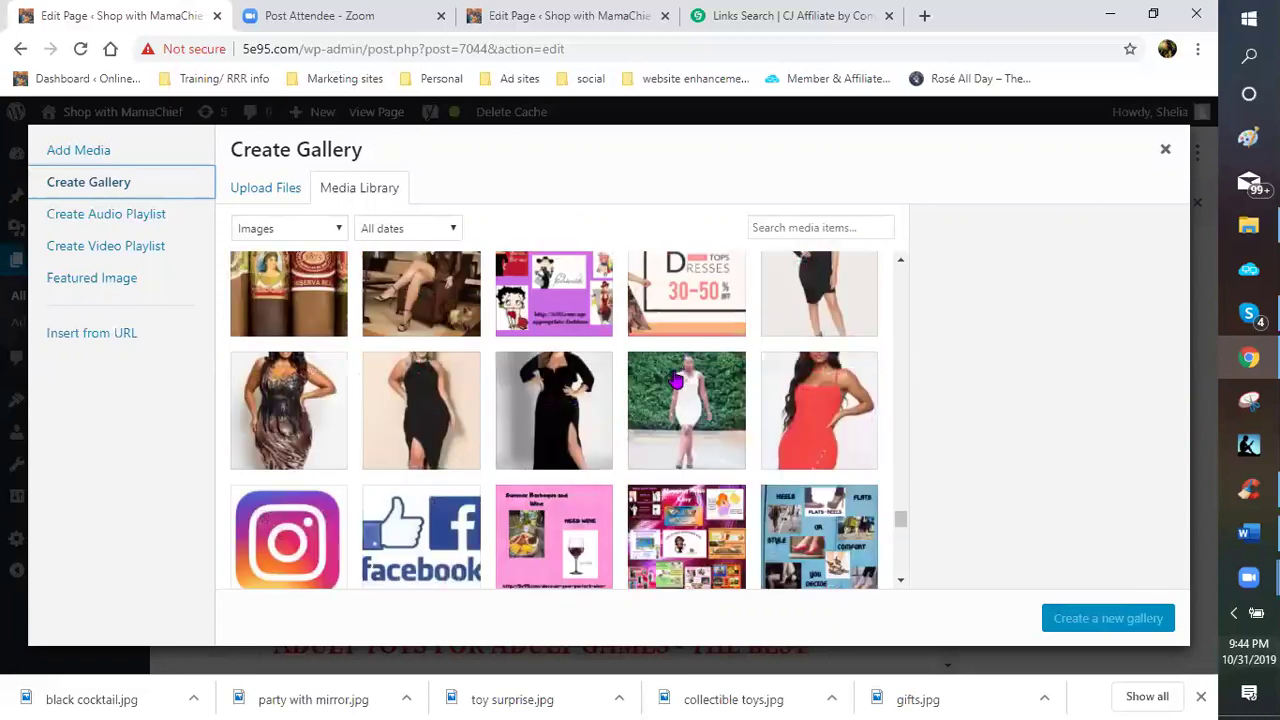
pyautogui.scroll(1, 305, 430)
# - Select the sequin dress, black gown and black bodycon dress, then create the gallery
pyautogui.click(305, 428)
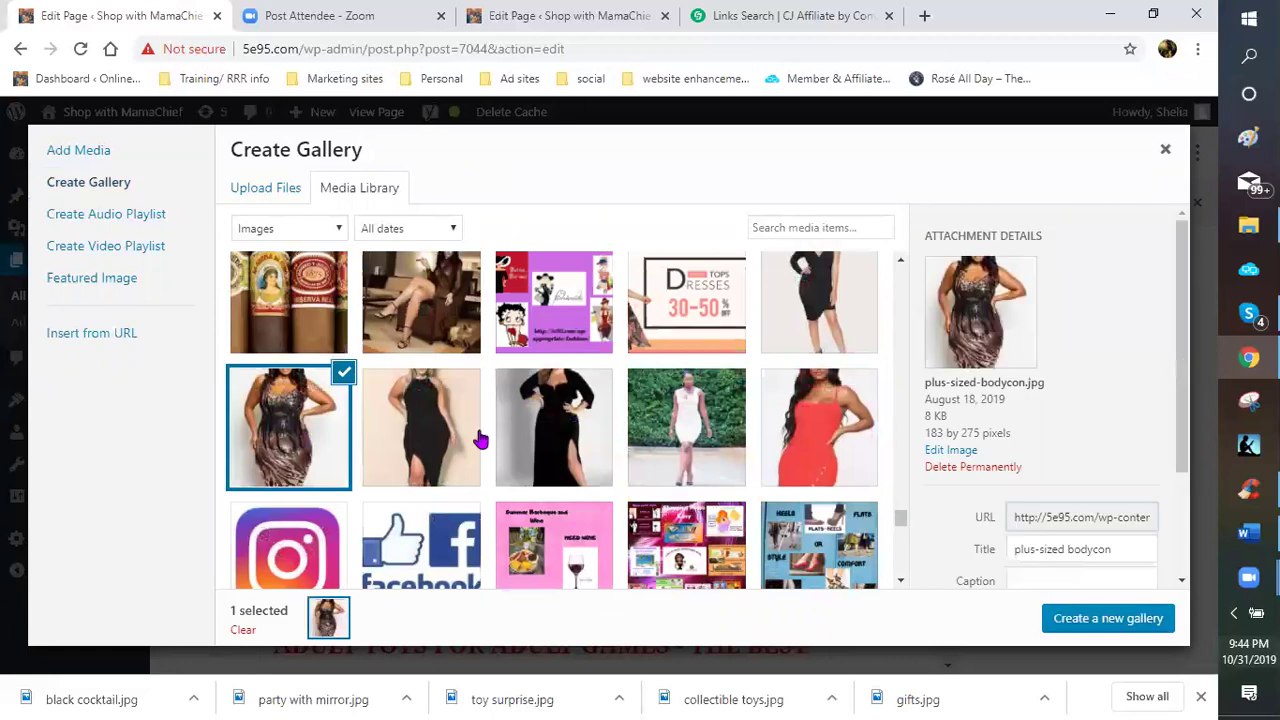
pyautogui.click(533, 438)
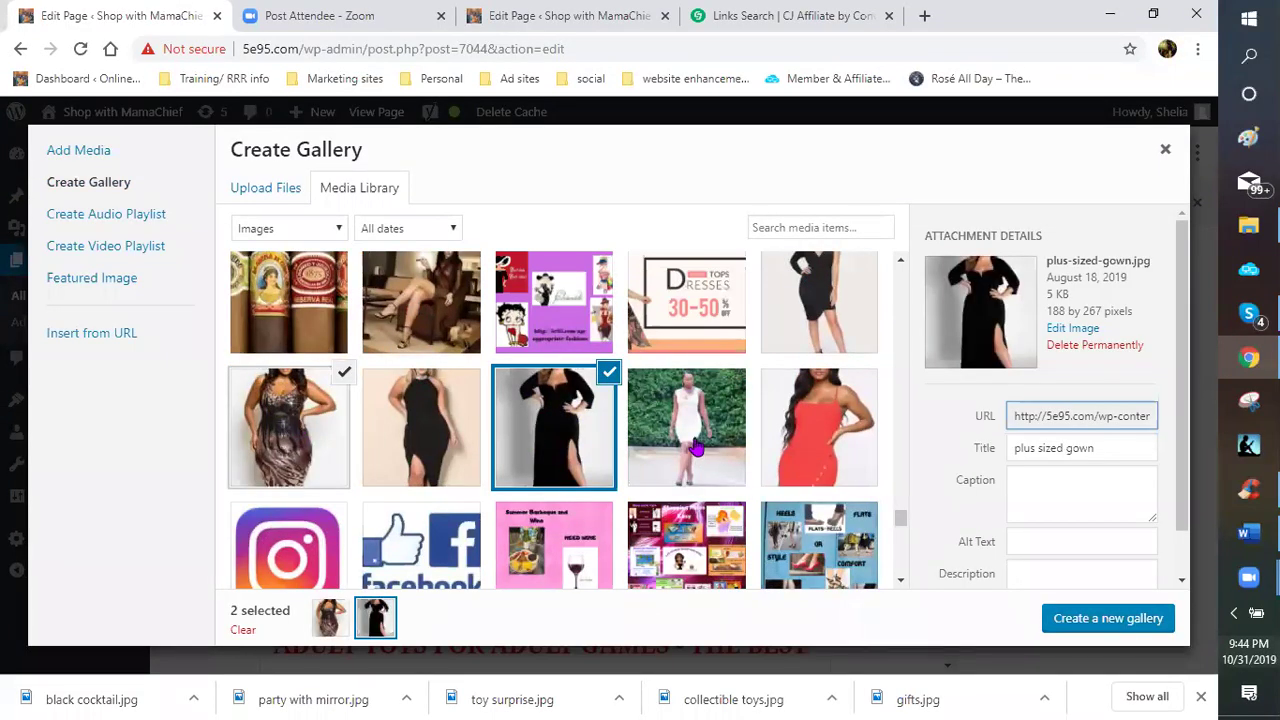
pyautogui.scroll(-1, 650, 358)
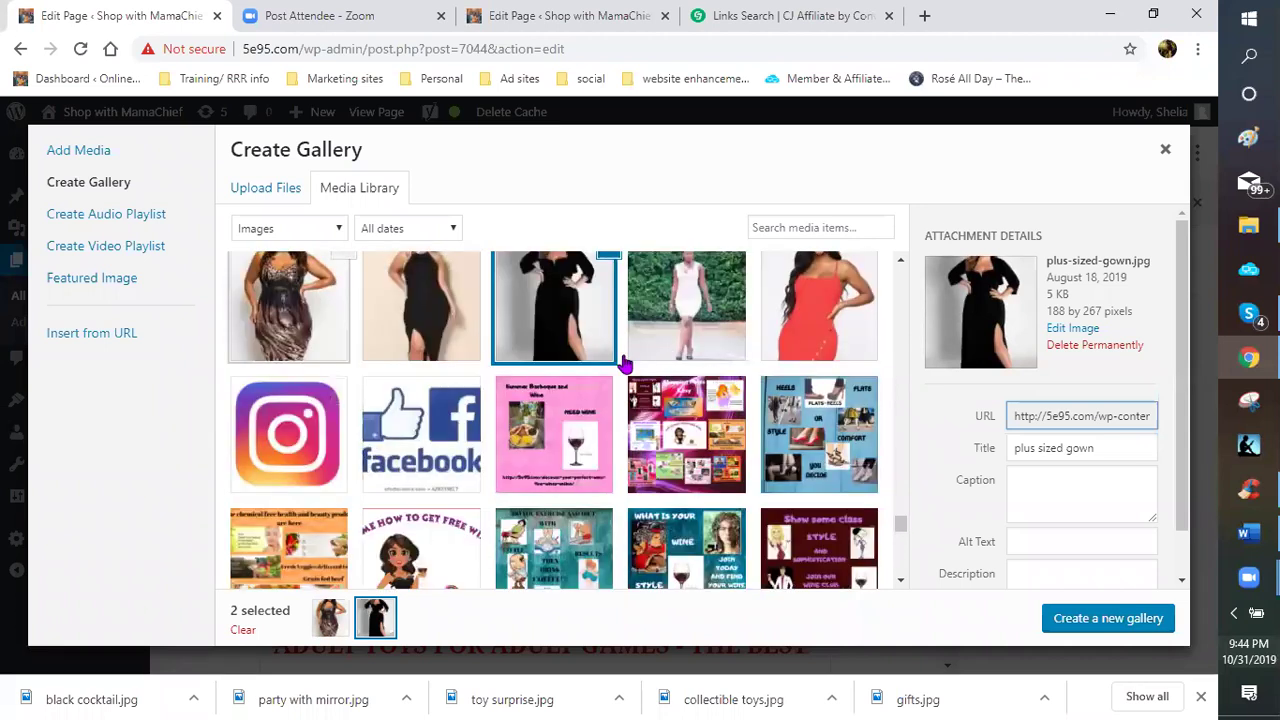
pyautogui.scroll(1, 685, 462)
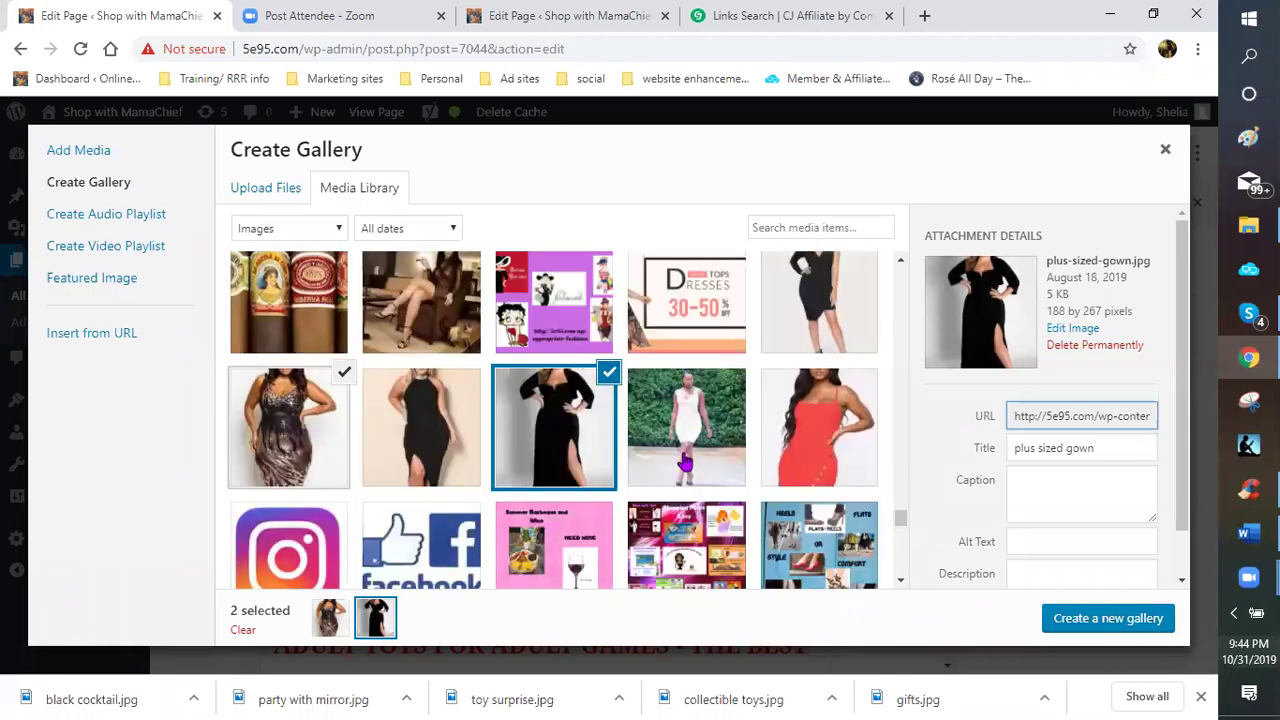
pyautogui.click(420, 440)
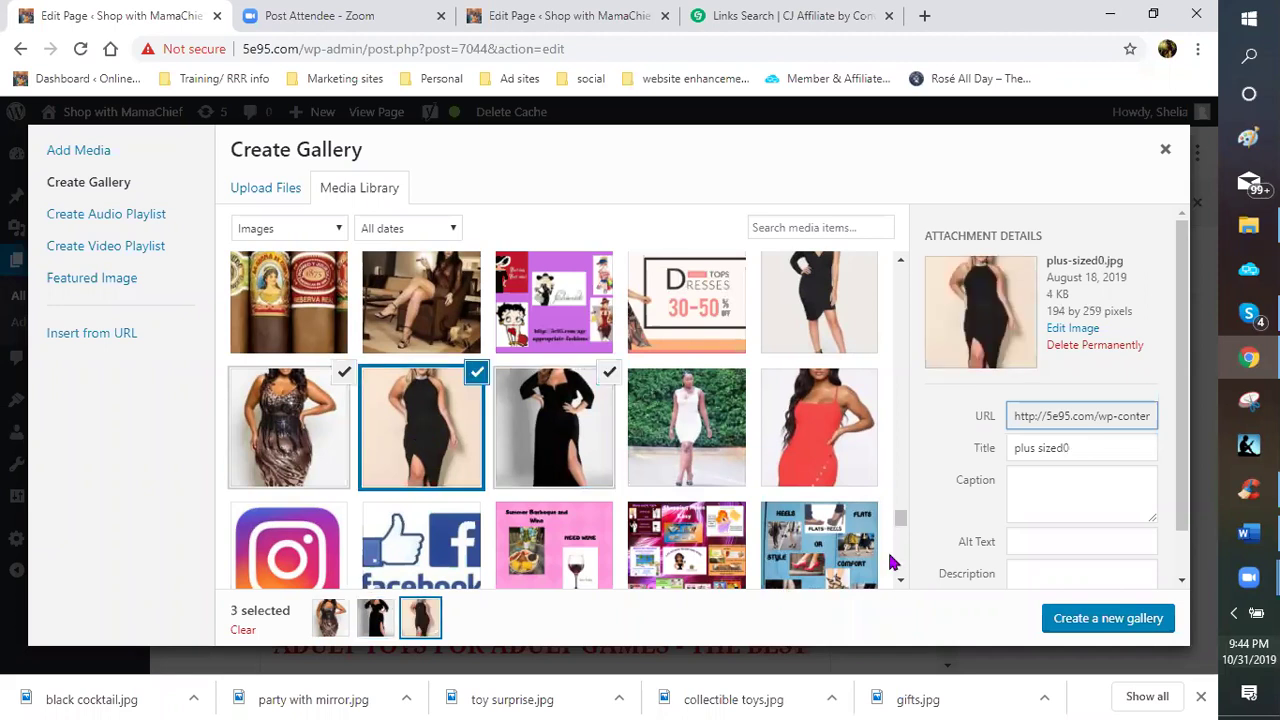
pyautogui.click(1086, 622)
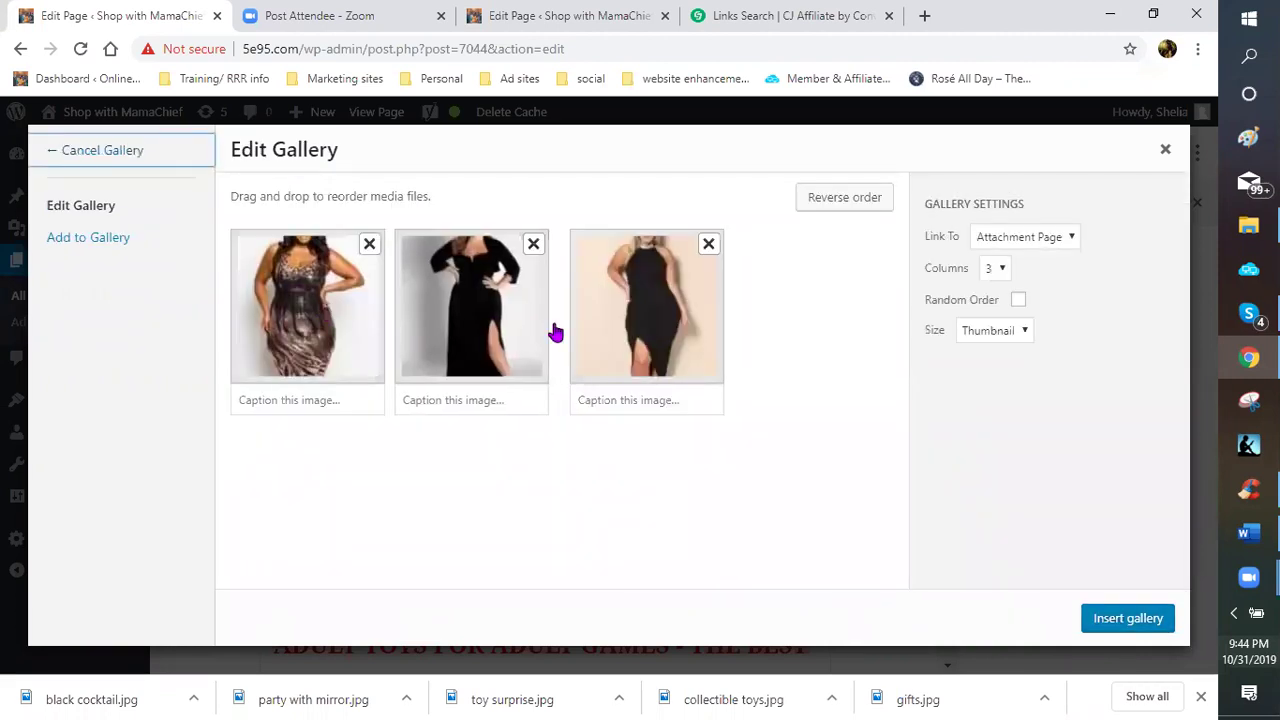
# - Move the black gown to the first slot and caption the sequin dress 'New Year's Eve Party!!!'
pyautogui.moveTo(508, 318); pyautogui.dragTo(505, 316)
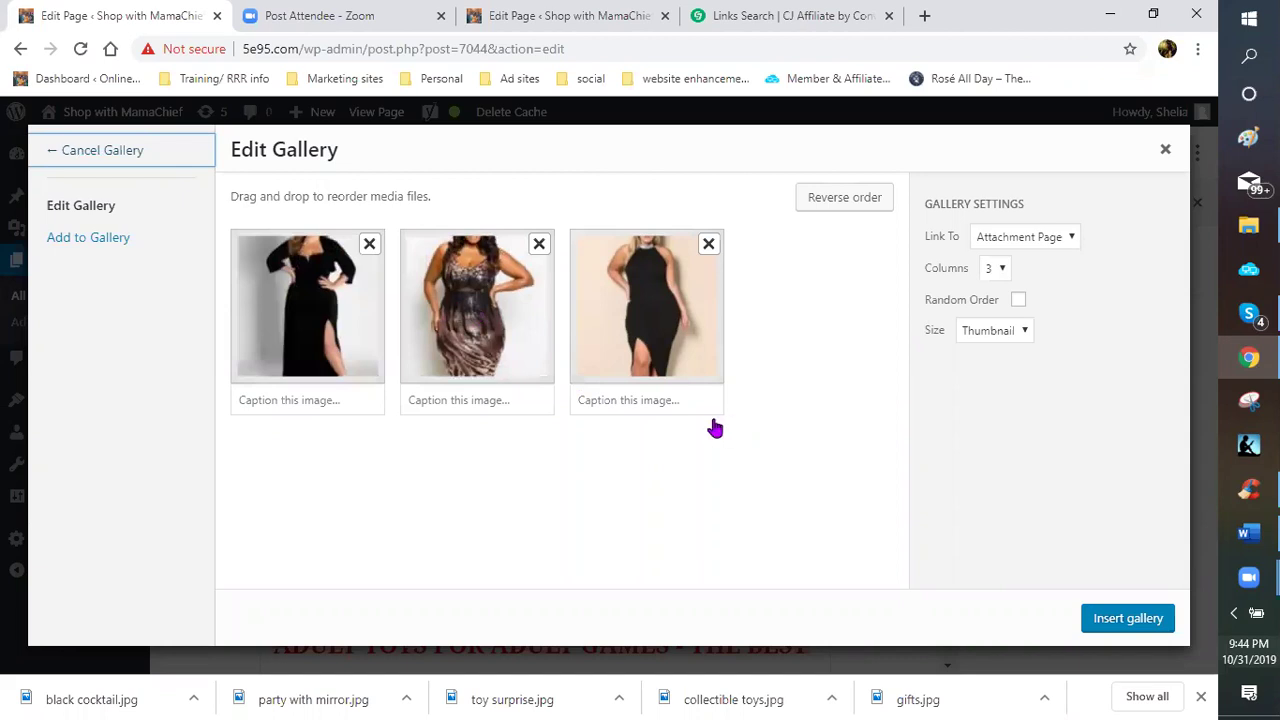
pyautogui.click(456, 405)
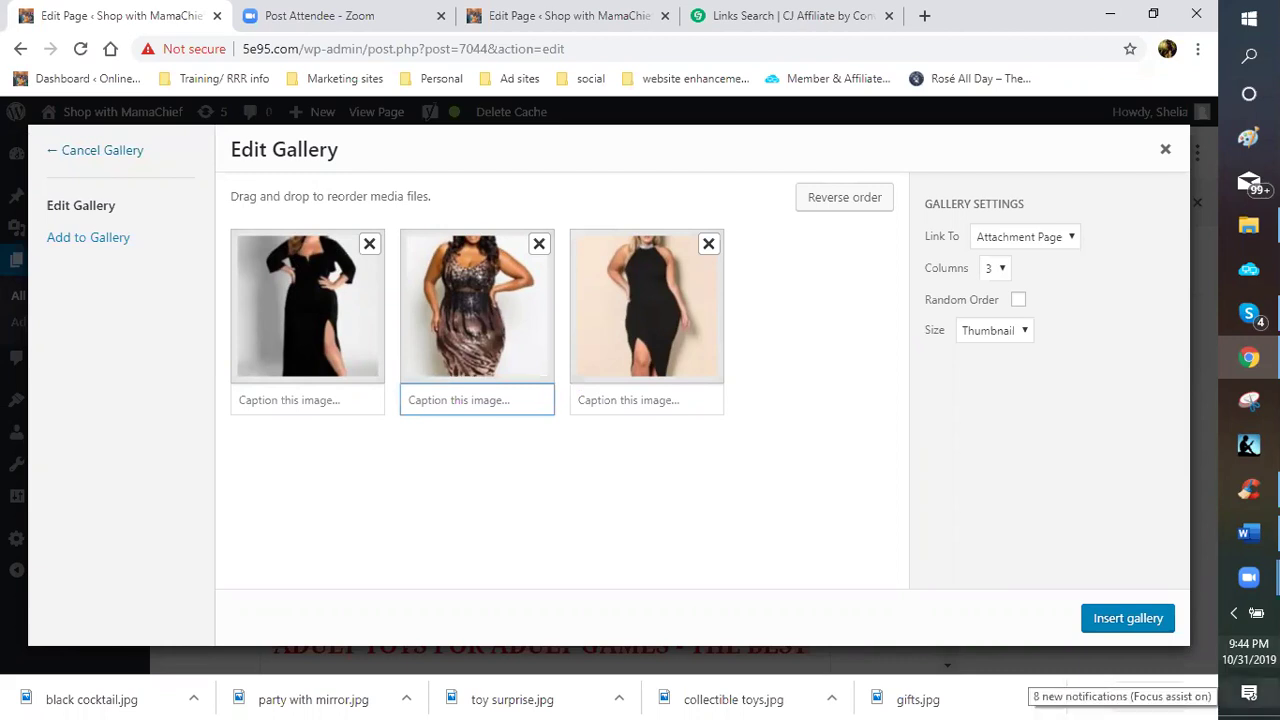
pyautogui.write('New')
pyautogui.write(' y')
pyautogui.write('eaar')
pyautogui.press('BackSpace')
pyautogui.press('BackSpace')
pyautogui.write("r's ")
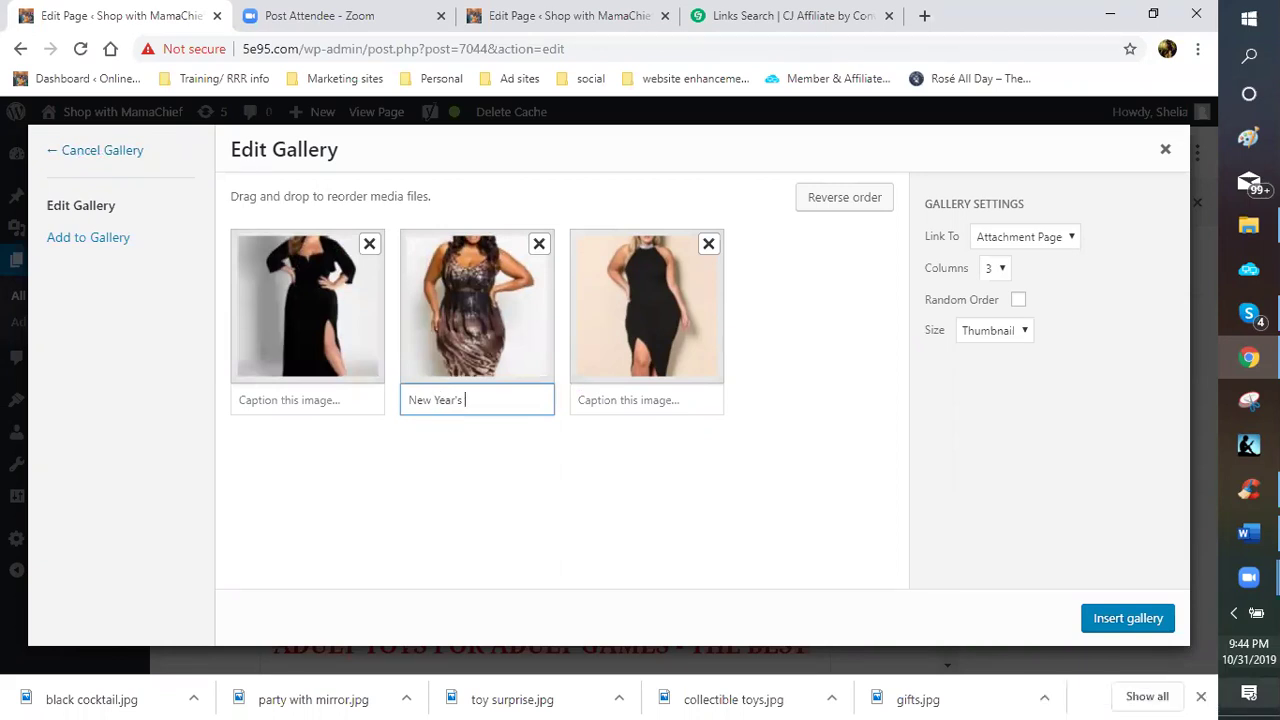
pyautogui.write('Eve Party!!!')
# - Caption the black gown 'Night on the Town' and the bodycon dress 'Christmas Extravaganza!!!'
pyautogui.click(301, 401)
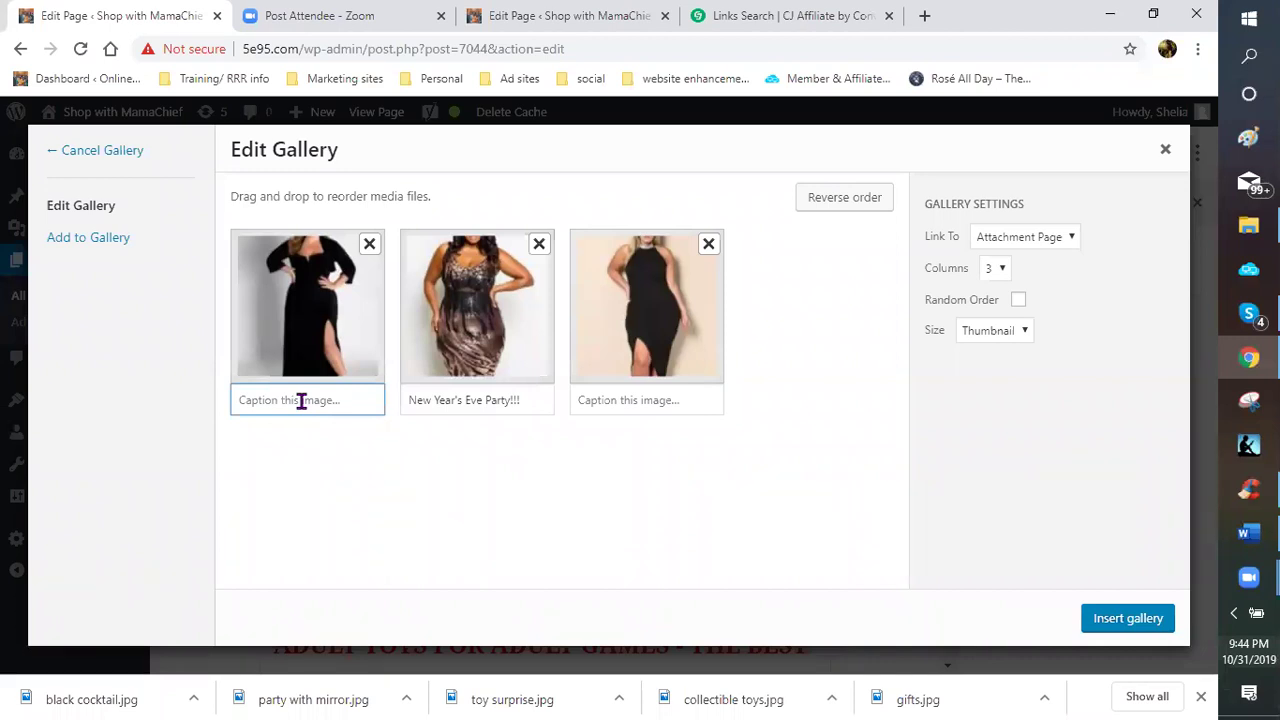
pyautogui.write('Night on')
pyautogui.write('the Town')
pyautogui.click(659, 397)
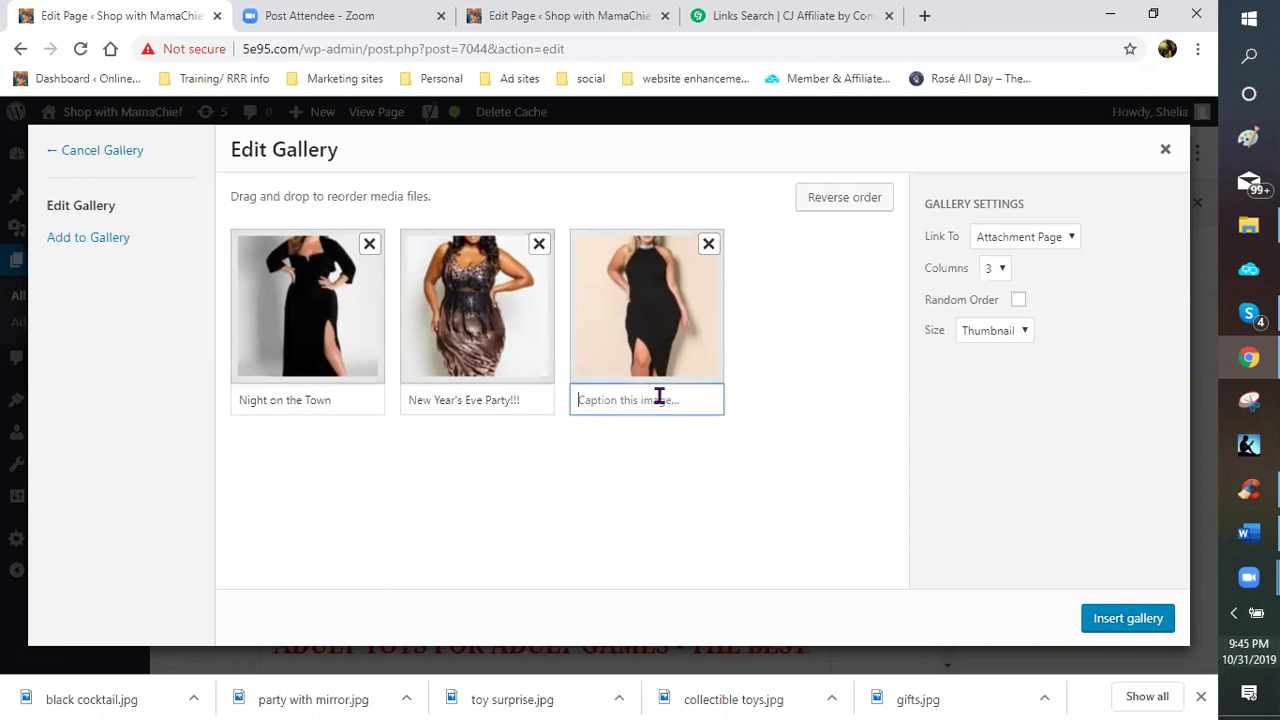
pyautogui.write('Christmas Extravaganza!!!')
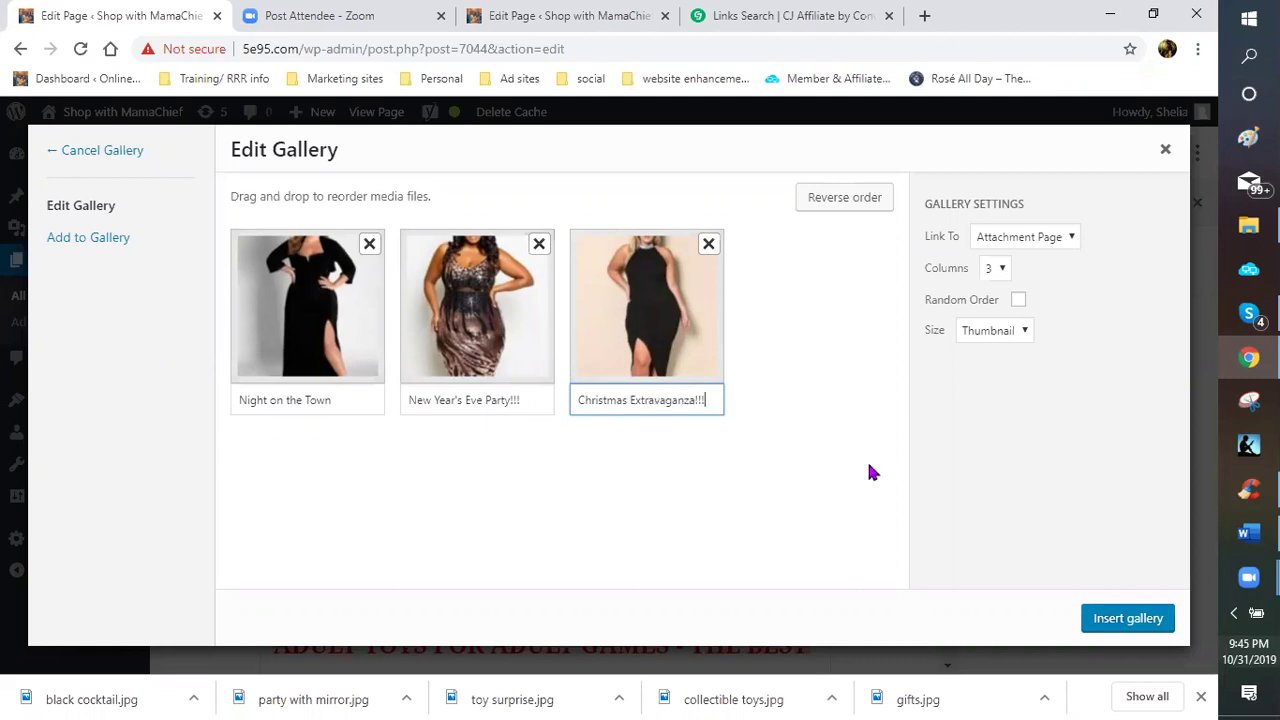
# - Insert the captioned dress gallery into the holiday page
pyautogui.click(1128, 618)
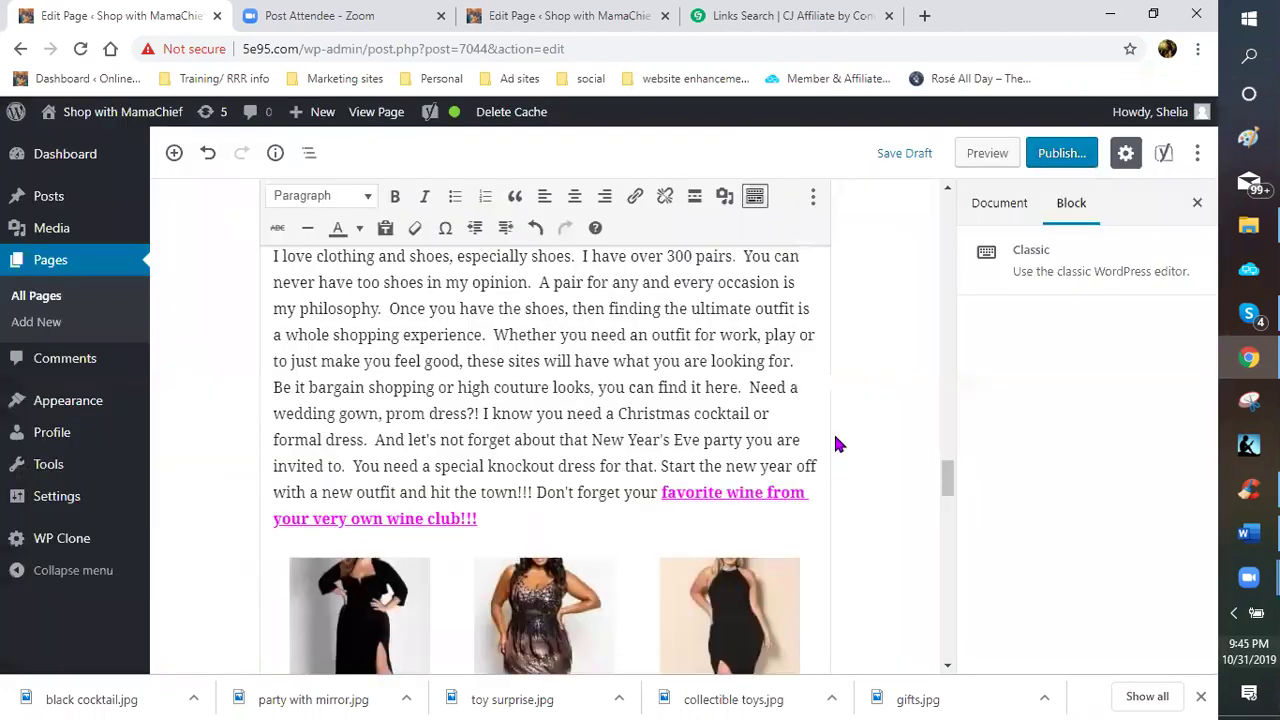
pyautogui.scroll(-3, 838, 444)
pyautogui.scroll(-1, 430, 470)
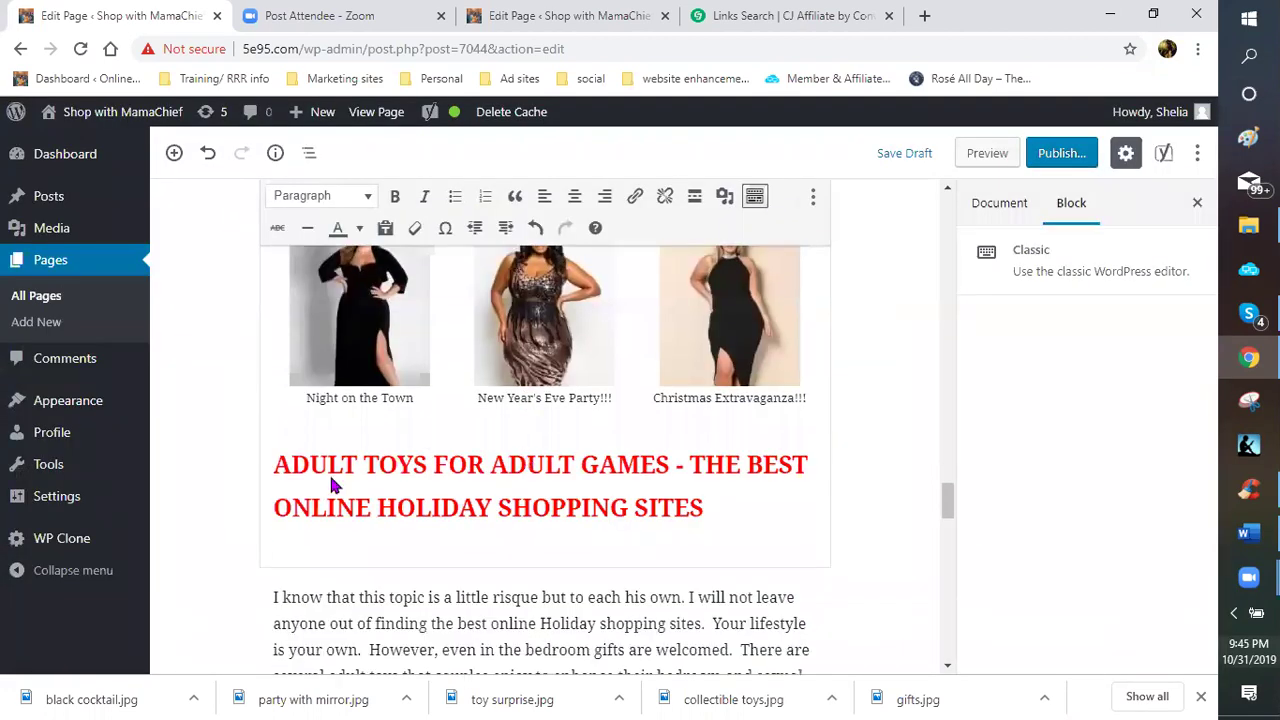
pyautogui.scroll(1, 287, 462)
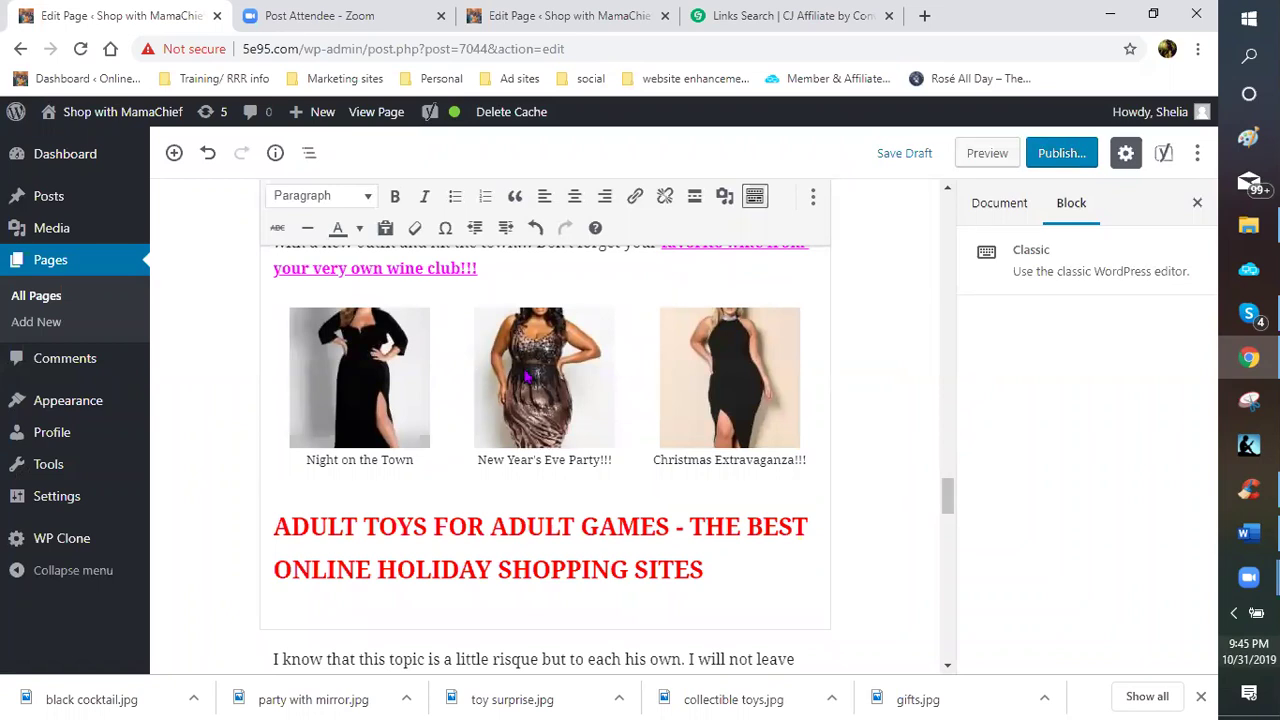
pyautogui.scroll(3, 535, 415)
pyautogui.scroll(5, 535, 415)
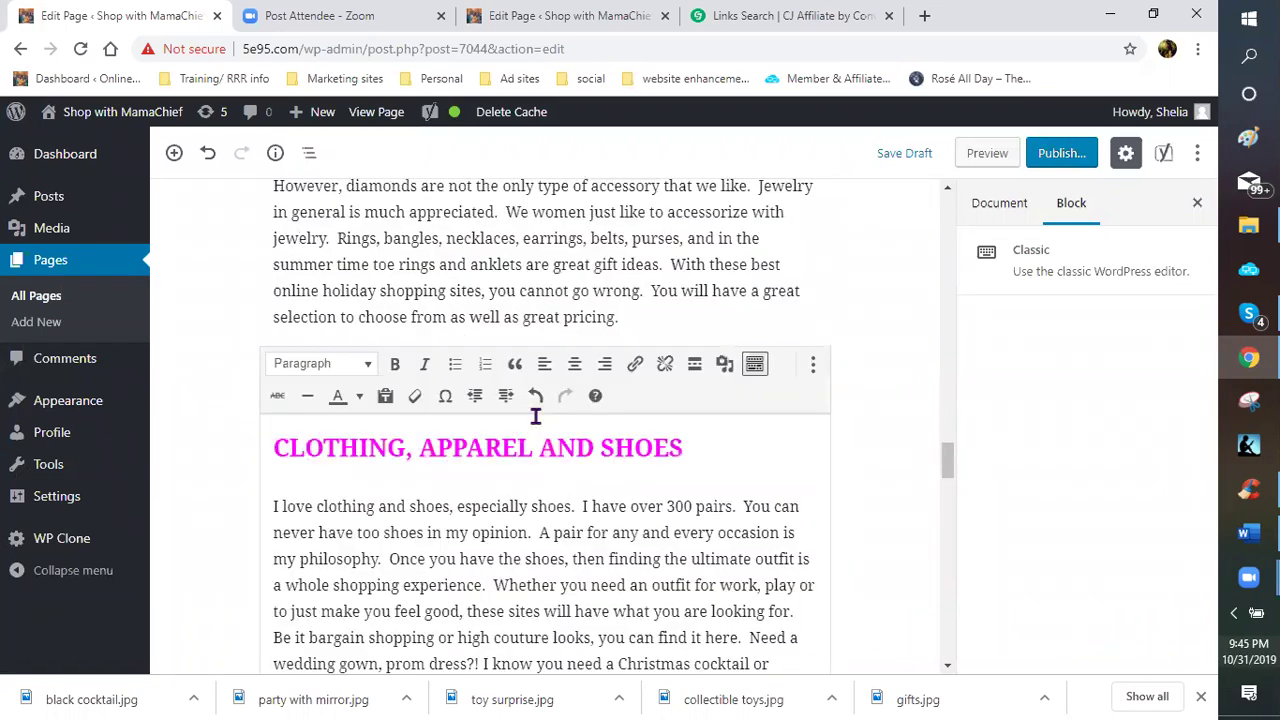
pyautogui.scroll(-8, 535, 415)
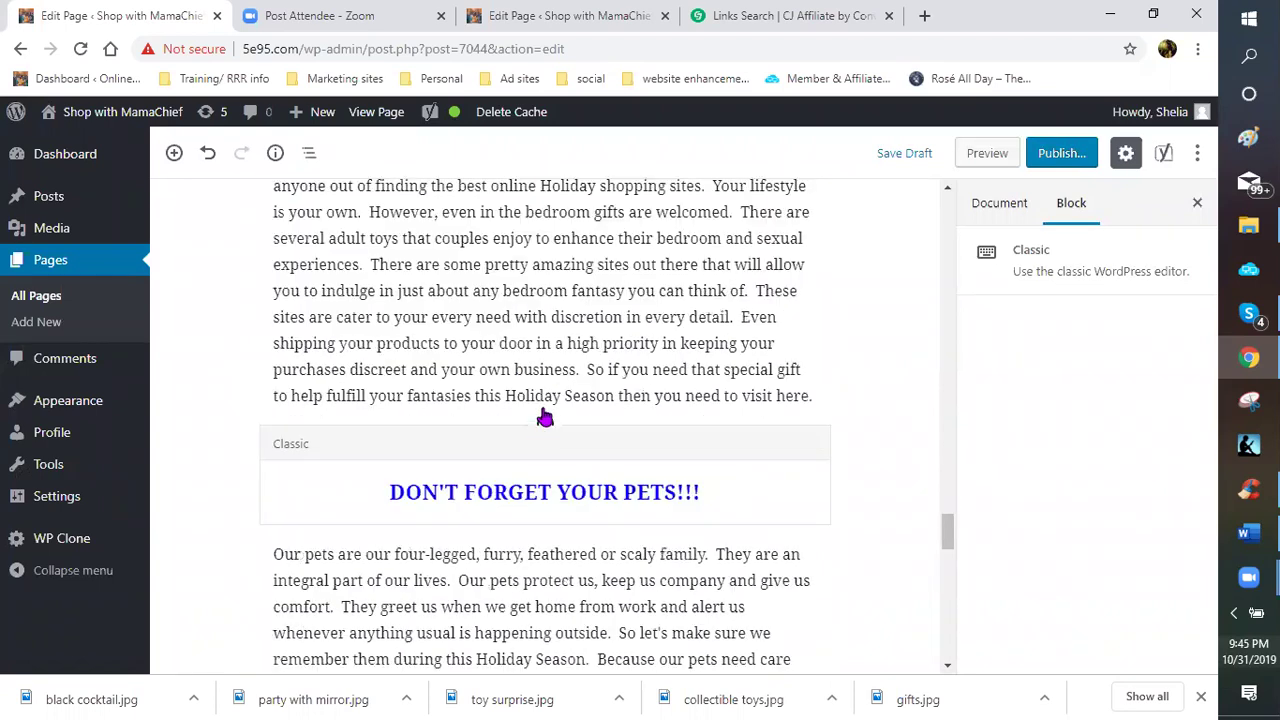
pyautogui.scroll(-1, 540, 415)
pyautogui.scroll(-1, 537, 413)
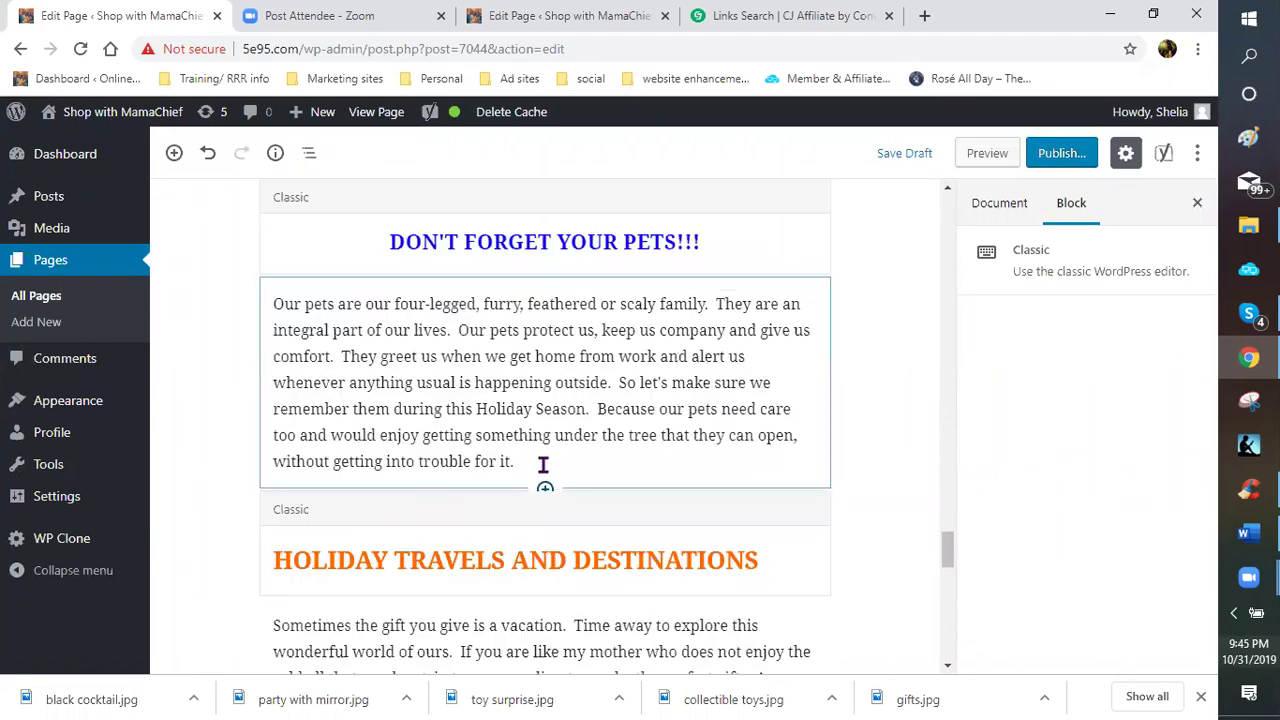
# - Add an image block below the pets paragraph, sourcing it from the Media Library
pyautogui.click(546, 490)
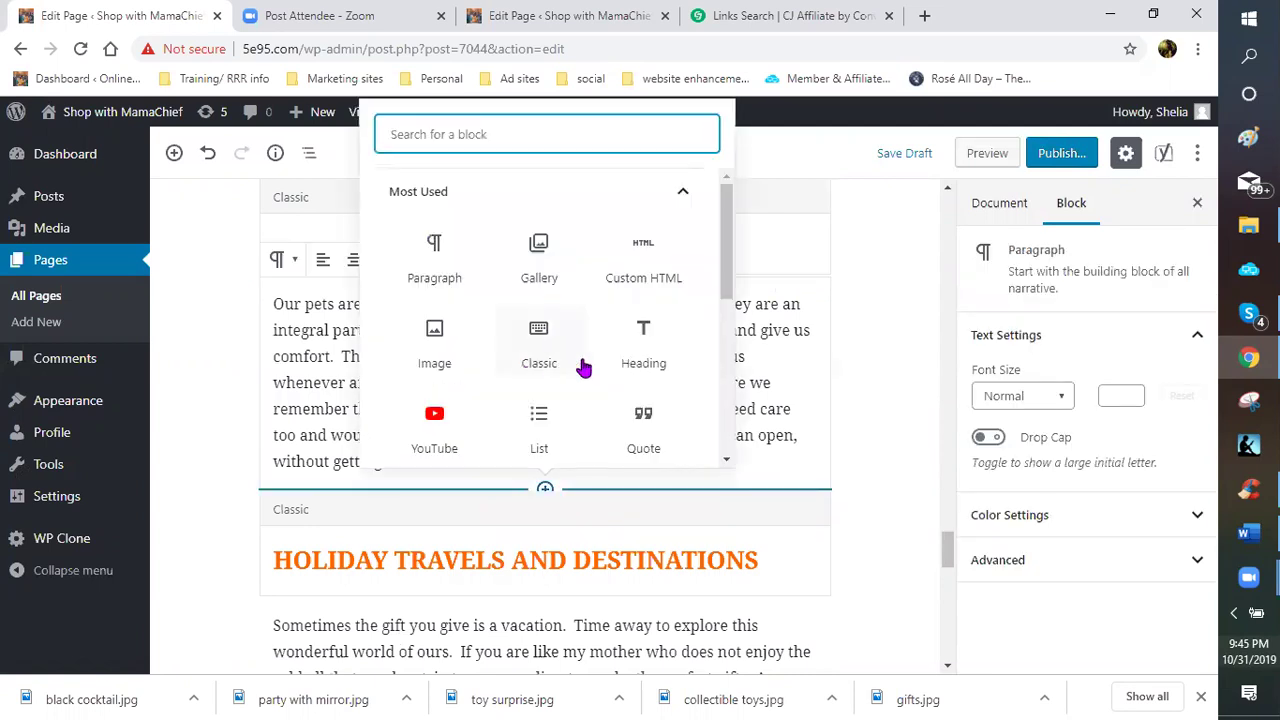
pyautogui.click(434, 348)
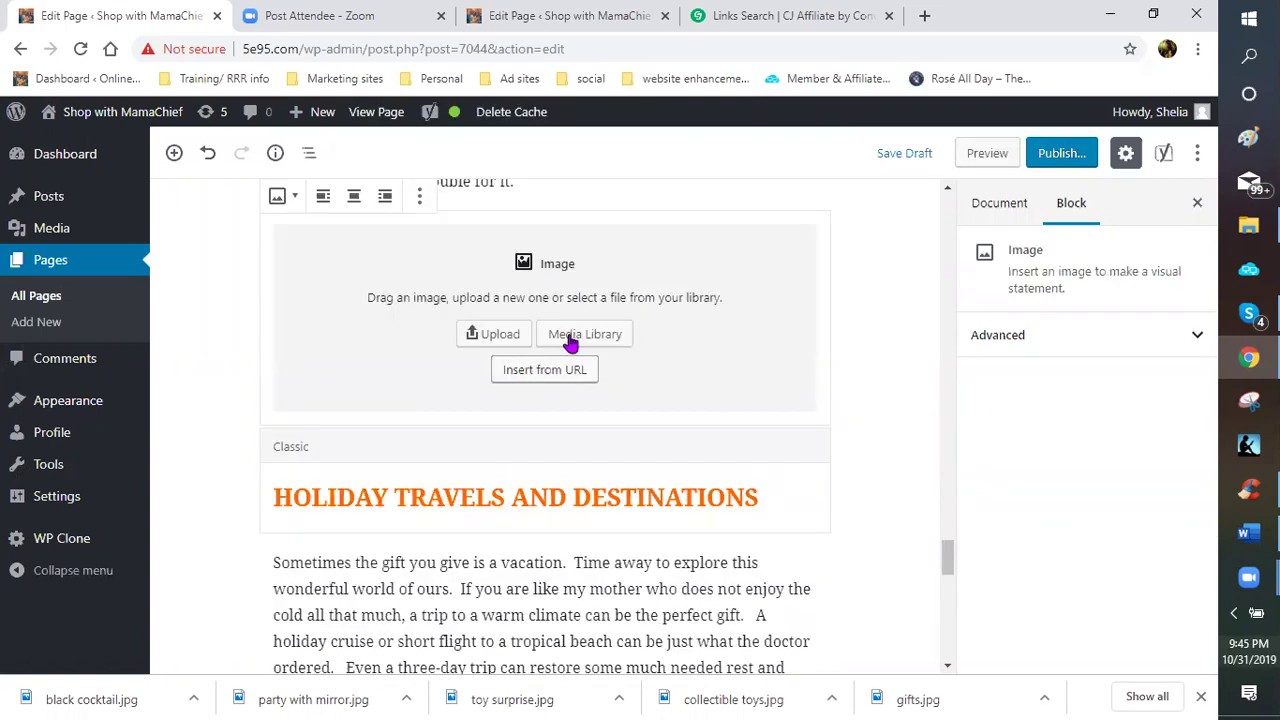
pyautogui.click(570, 343)
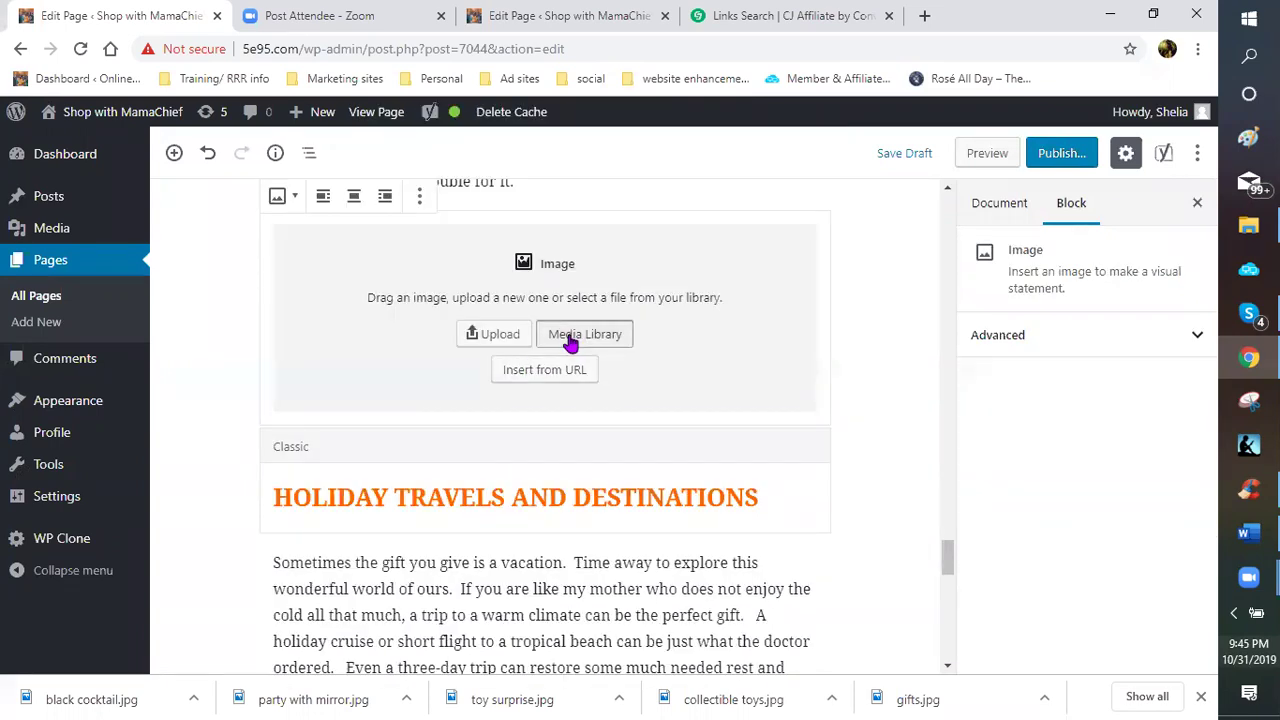
pyautogui.click(621, 333)
pyautogui.scroll(-3, 600, 375)
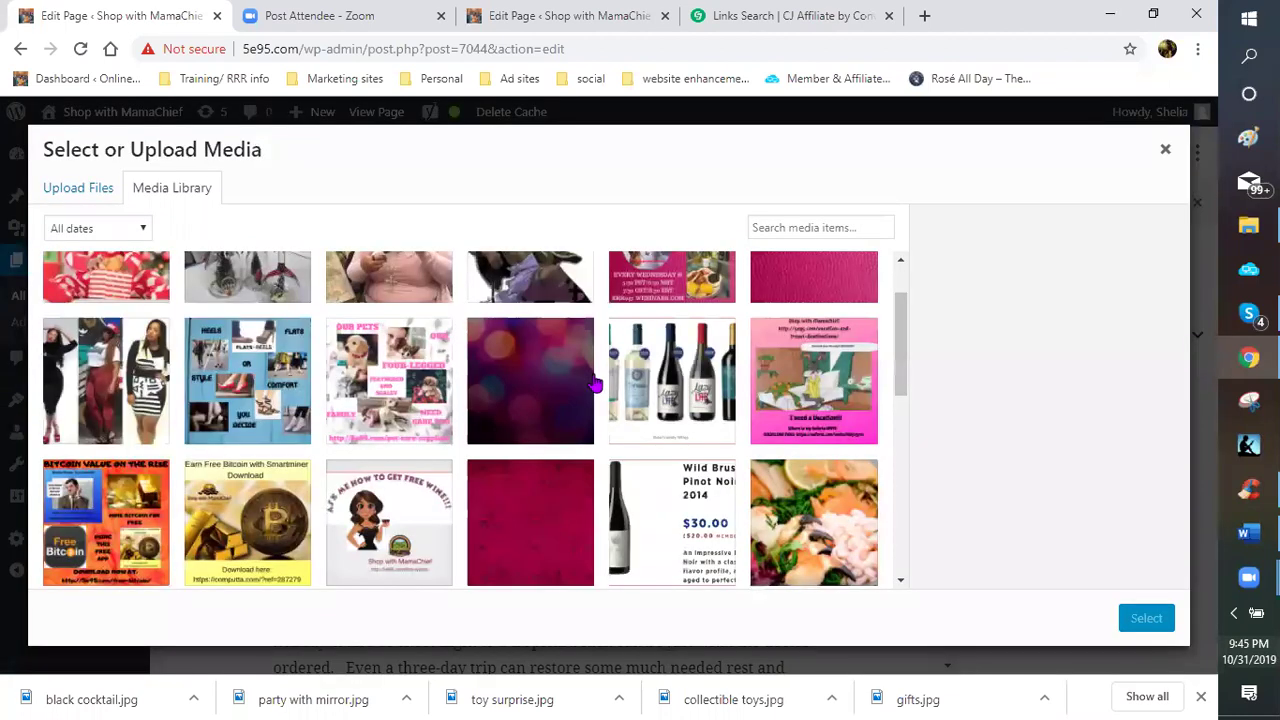
pyautogui.scroll(-5, 583, 392)
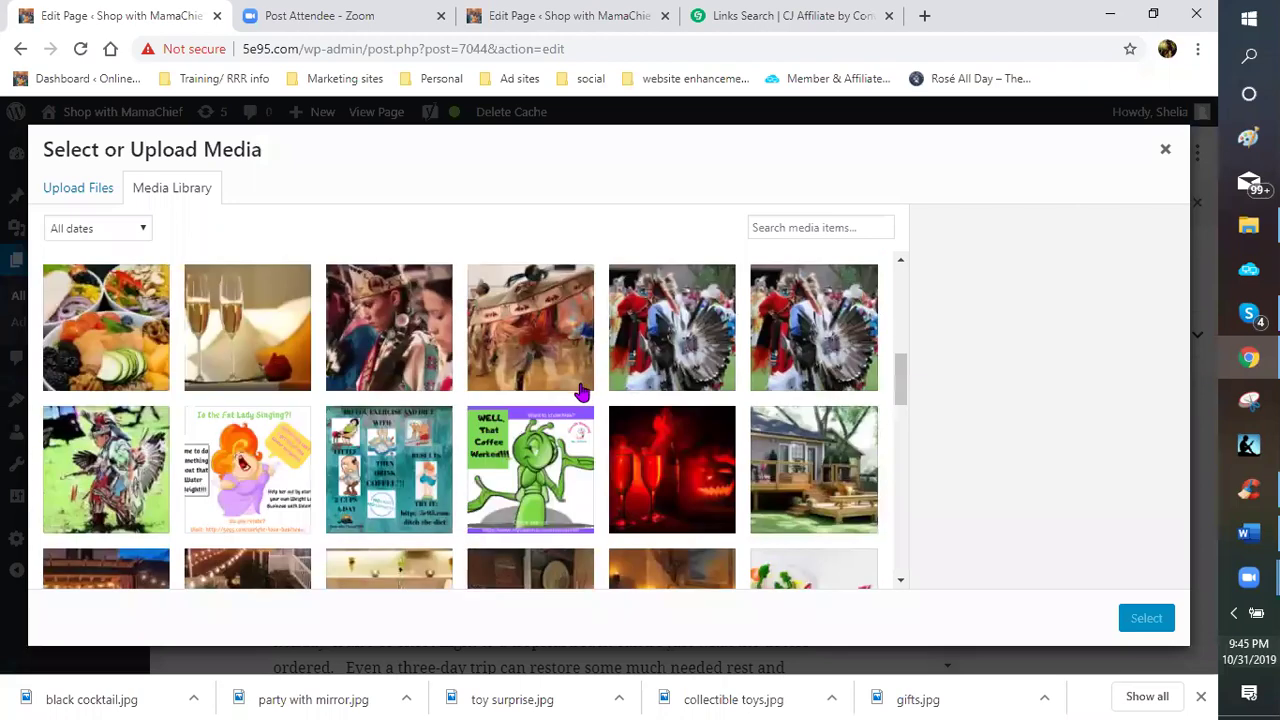
pyautogui.scroll(-4, 581, 392)
pyautogui.scroll(1, 577, 397)
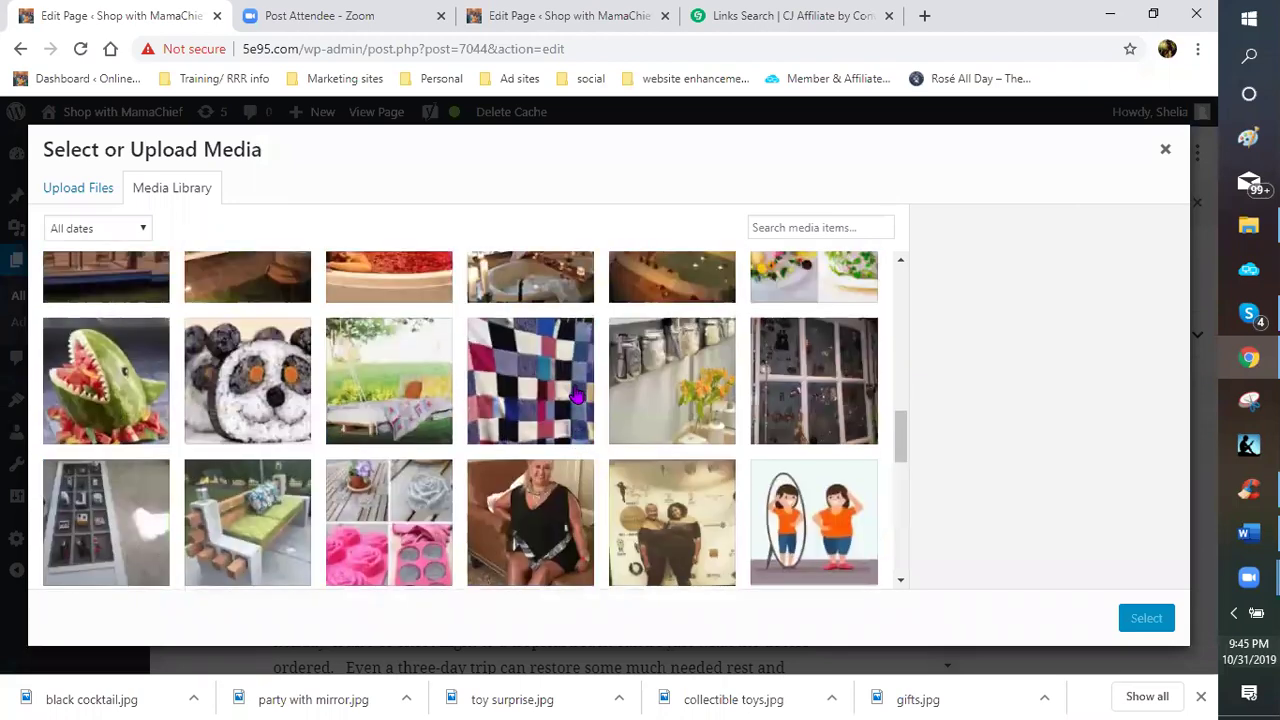
pyautogui.scroll(-1, 577, 397)
pyautogui.scroll(-4, 577, 397)
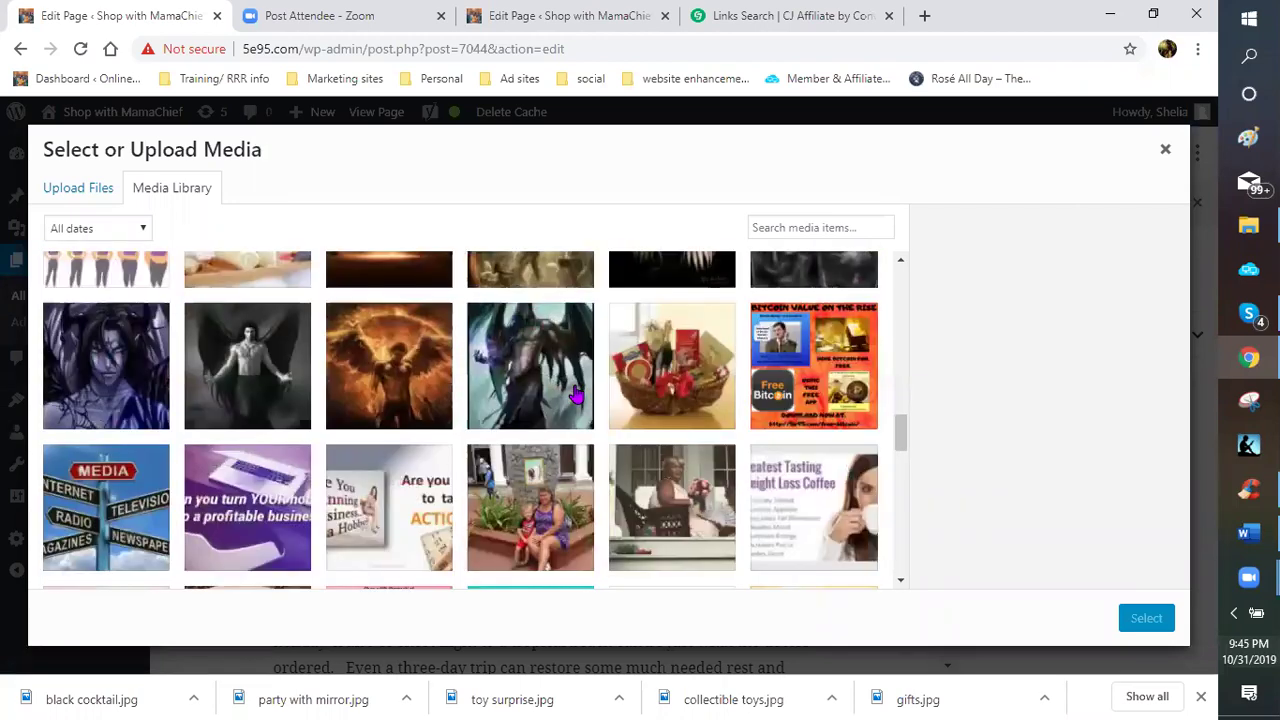
pyautogui.scroll(-2, 577, 397)
pyautogui.scroll(-1, 577, 397)
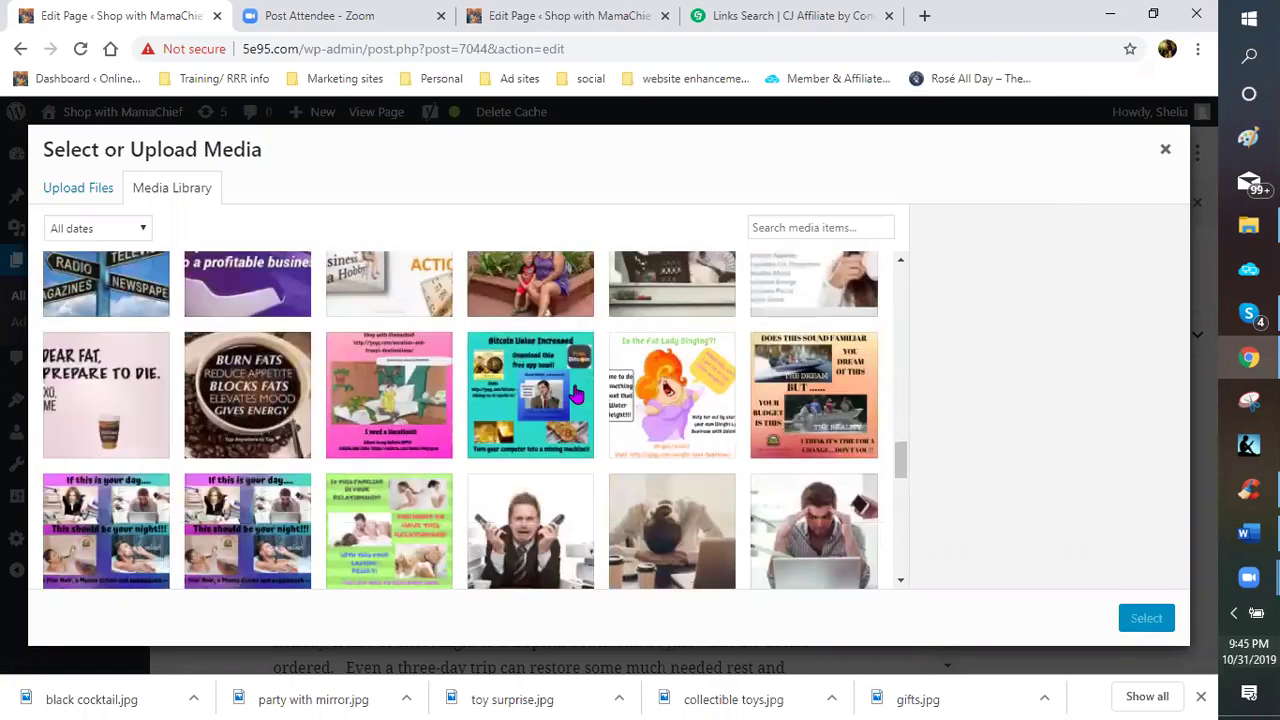
pyautogui.scroll(-1, 577, 397)
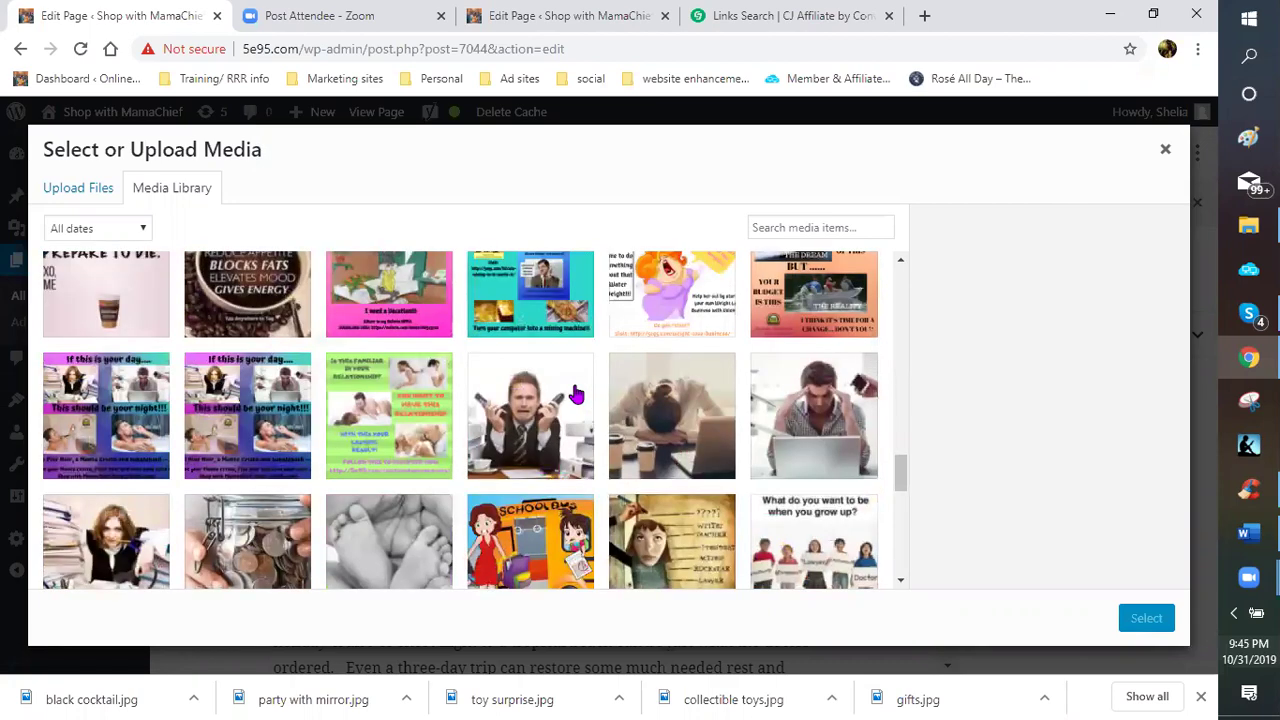
pyautogui.scroll(1, 577, 397)
pyautogui.scroll(-1, 577, 397)
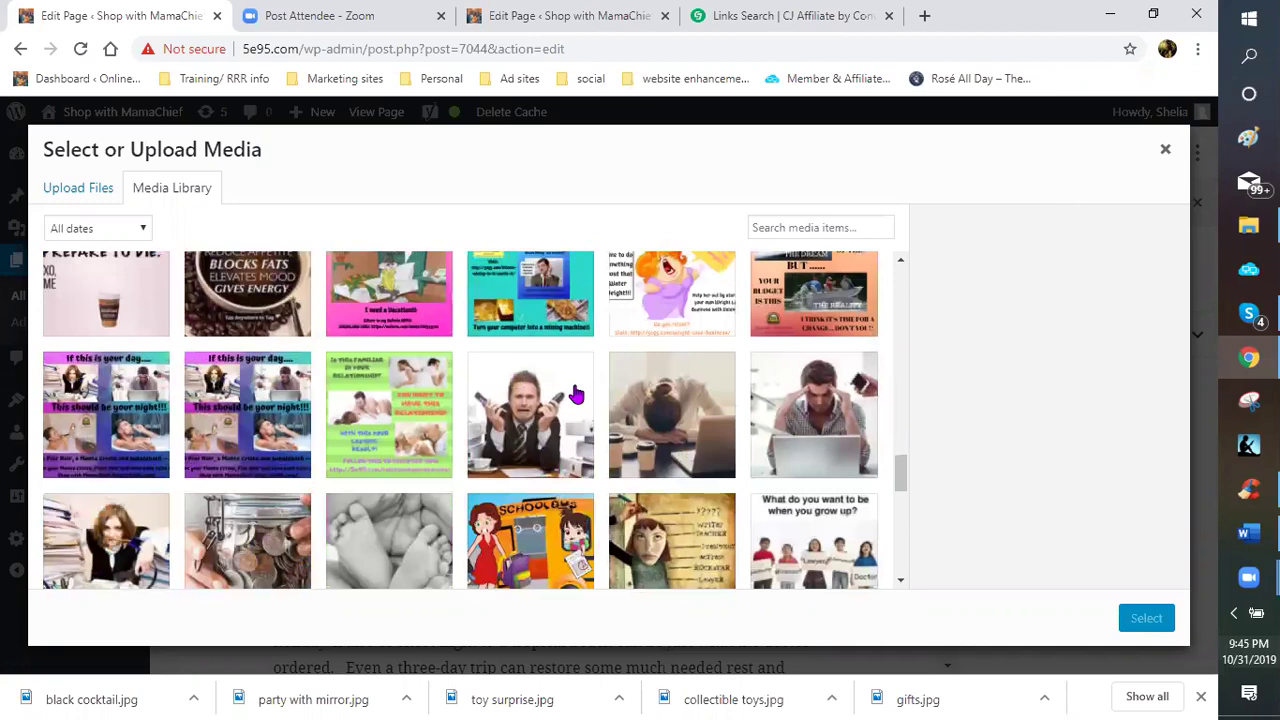
pyautogui.scroll(-2, 577, 395)
pyautogui.scroll(-1, 577, 397)
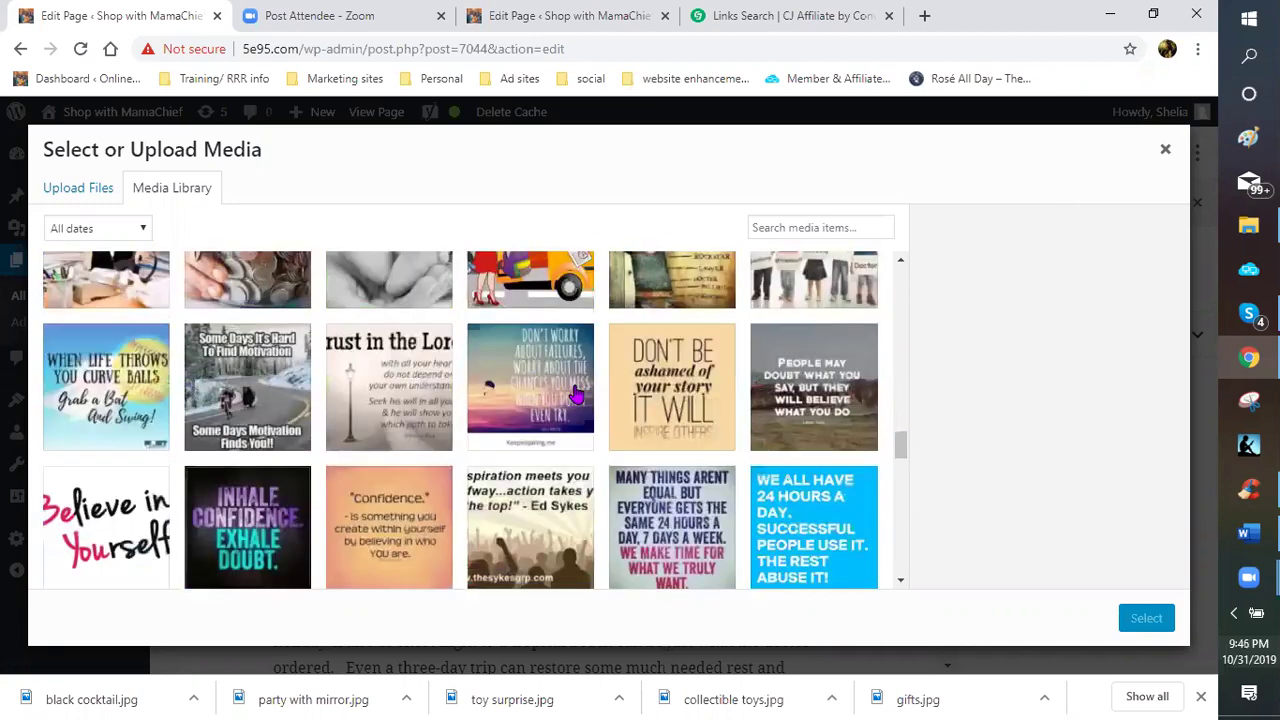
pyautogui.scroll(-2, 577, 397)
pyautogui.scroll(-2, 577, 395)
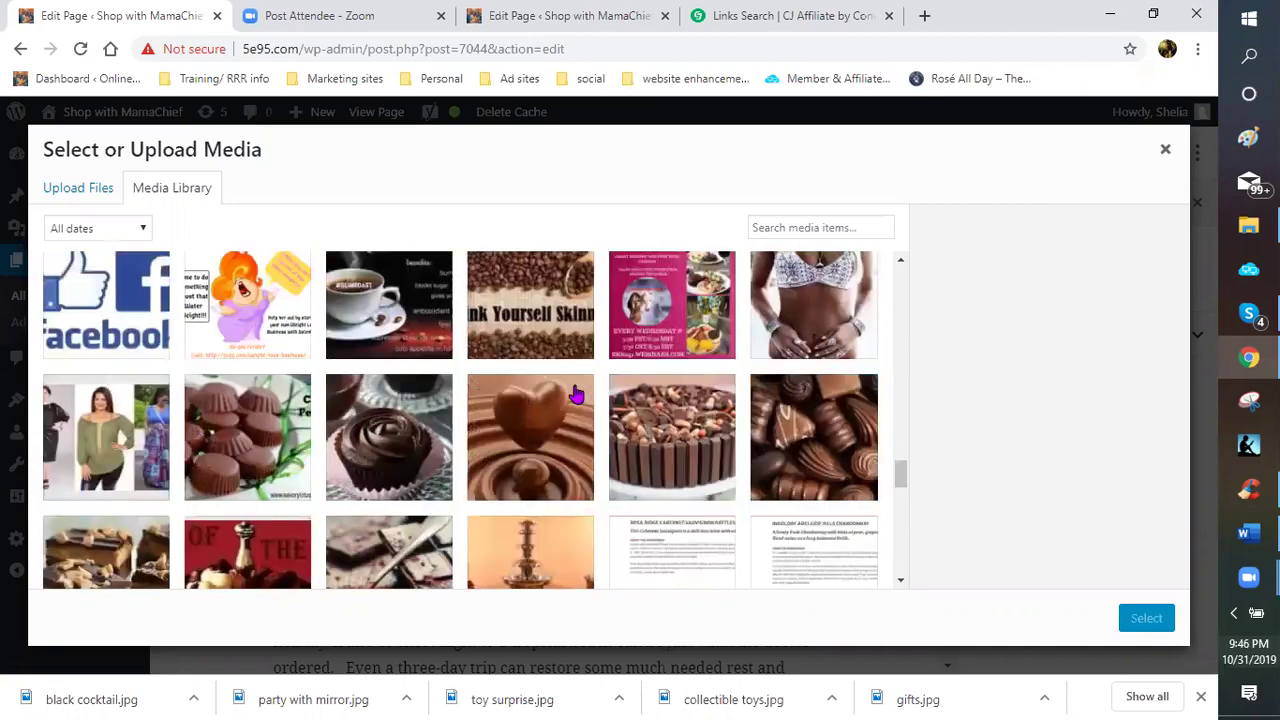
pyautogui.scroll(-2, 577, 397)
pyautogui.scroll(-3, 577, 397)
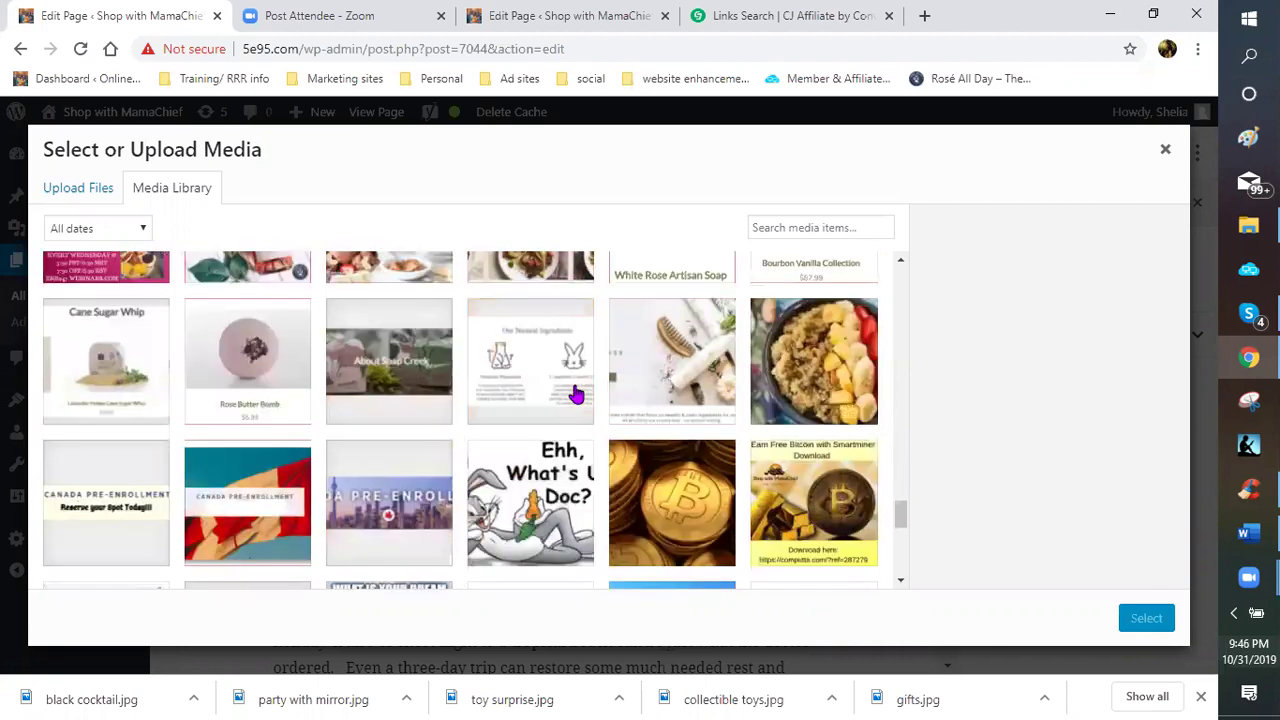
pyautogui.scroll(-2, 577, 396)
pyautogui.scroll(-2, 577, 396)
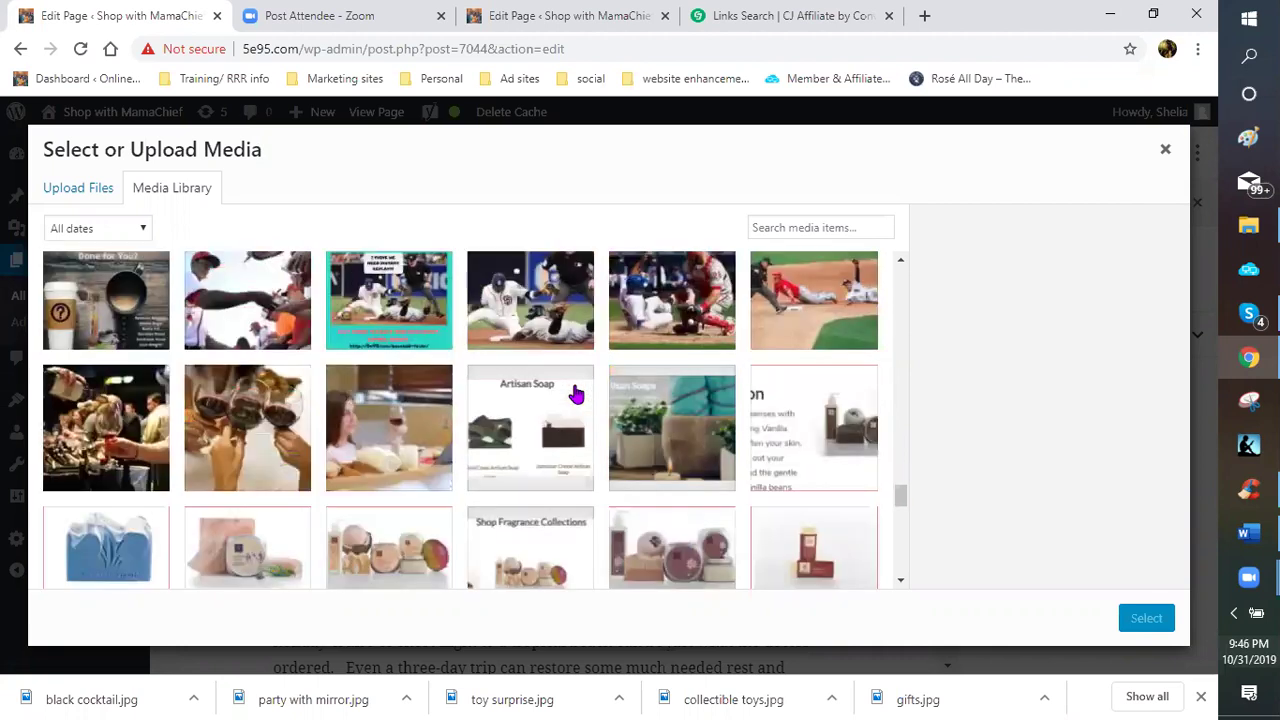
pyautogui.scroll(-1, 577, 396)
pyautogui.scroll(-2, 577, 396)
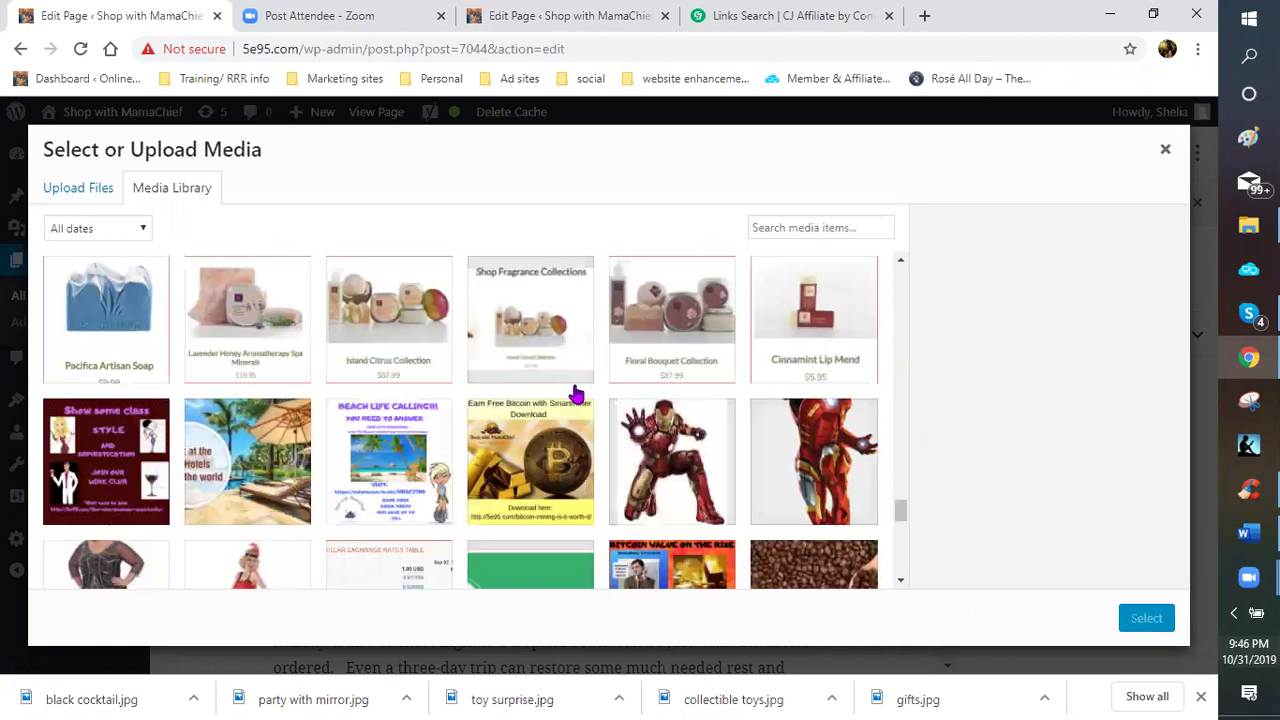
pyautogui.scroll(-2, 577, 396)
pyautogui.scroll(-1, 577, 396)
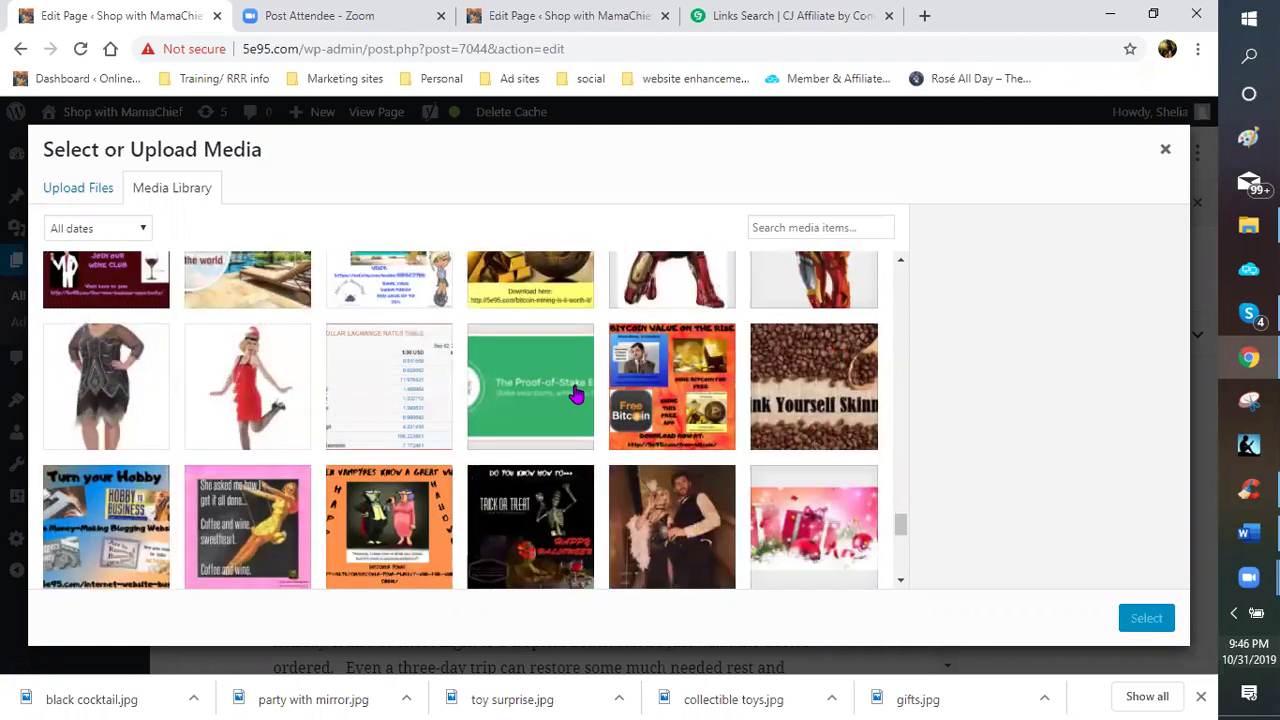
pyautogui.scroll(-2, 577, 396)
pyautogui.scroll(-2, 577, 396)
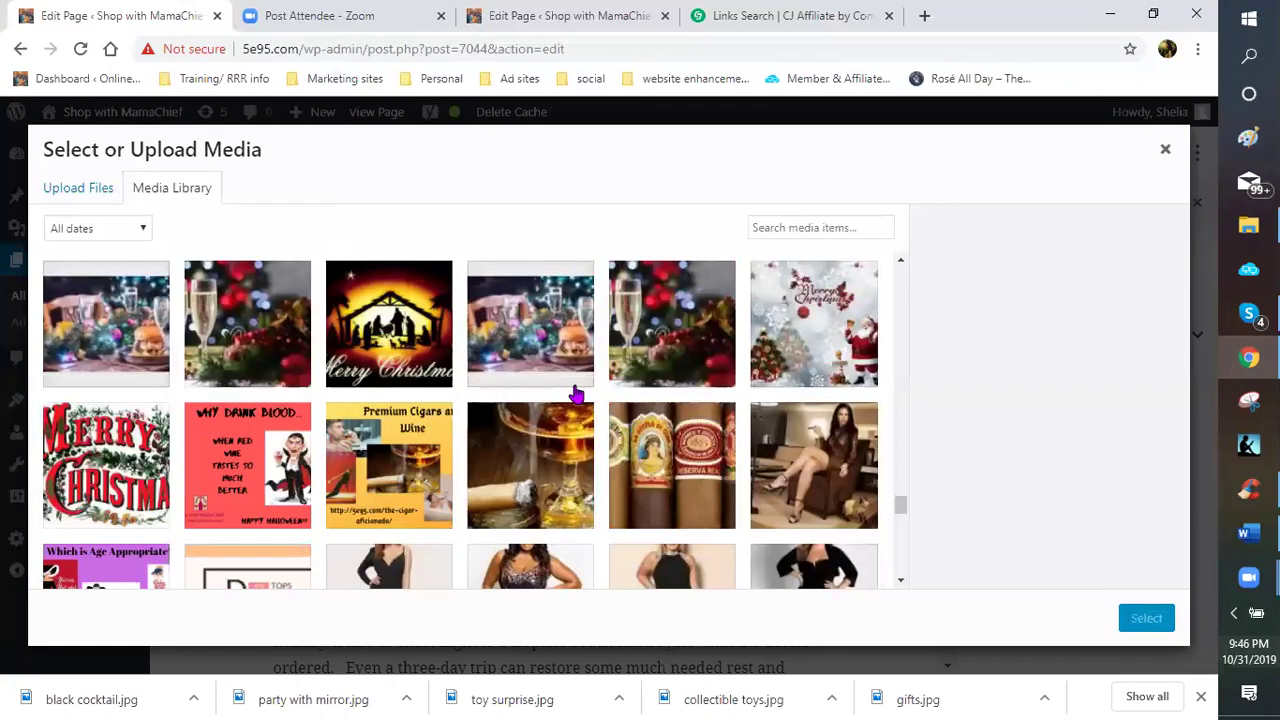
pyautogui.scroll(-2, 577, 396)
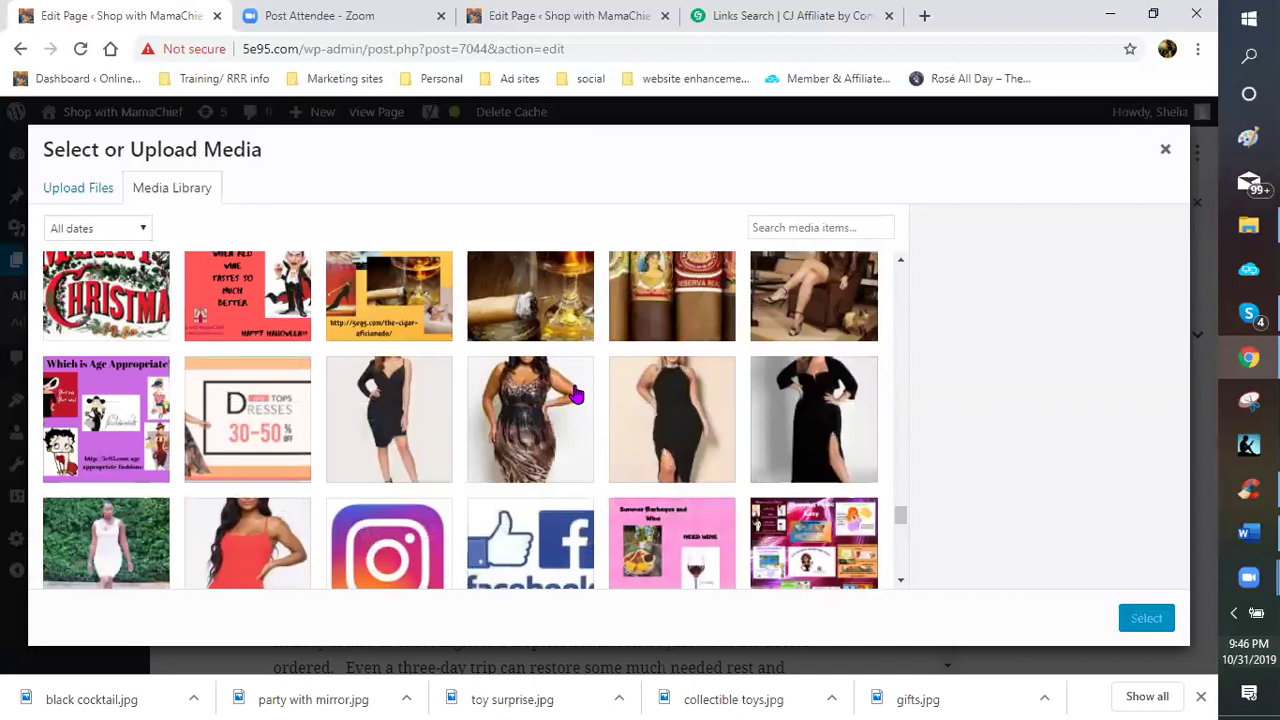
pyautogui.scroll(-2, 577, 396)
pyautogui.scroll(-2, 577, 396)
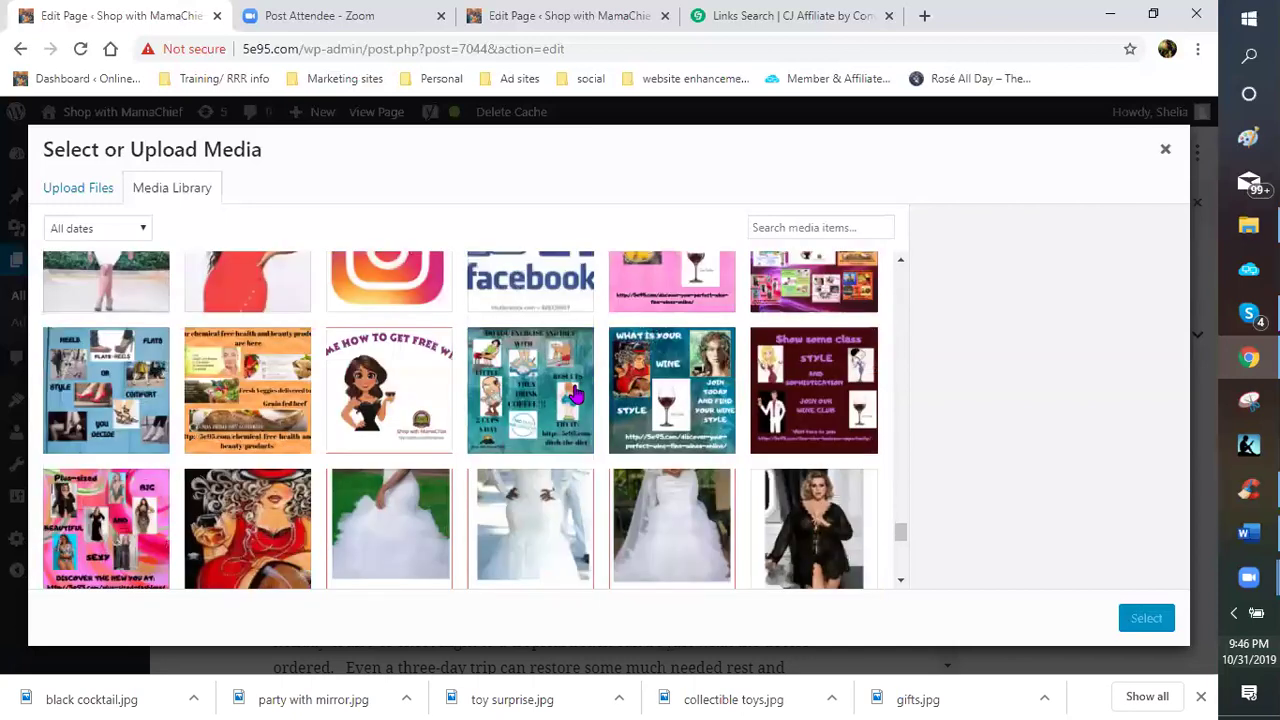
pyautogui.scroll(-2, 577, 396)
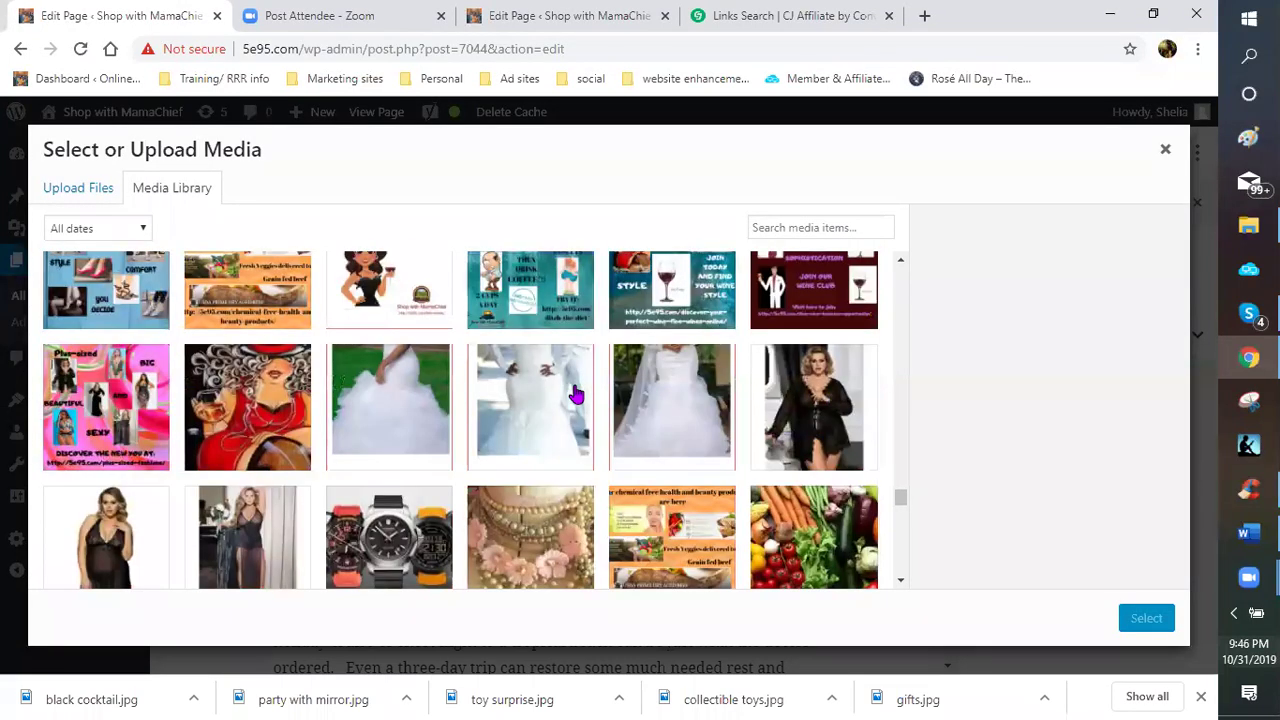
pyautogui.scroll(-2, 577, 396)
pyautogui.scroll(-2, 577, 396)
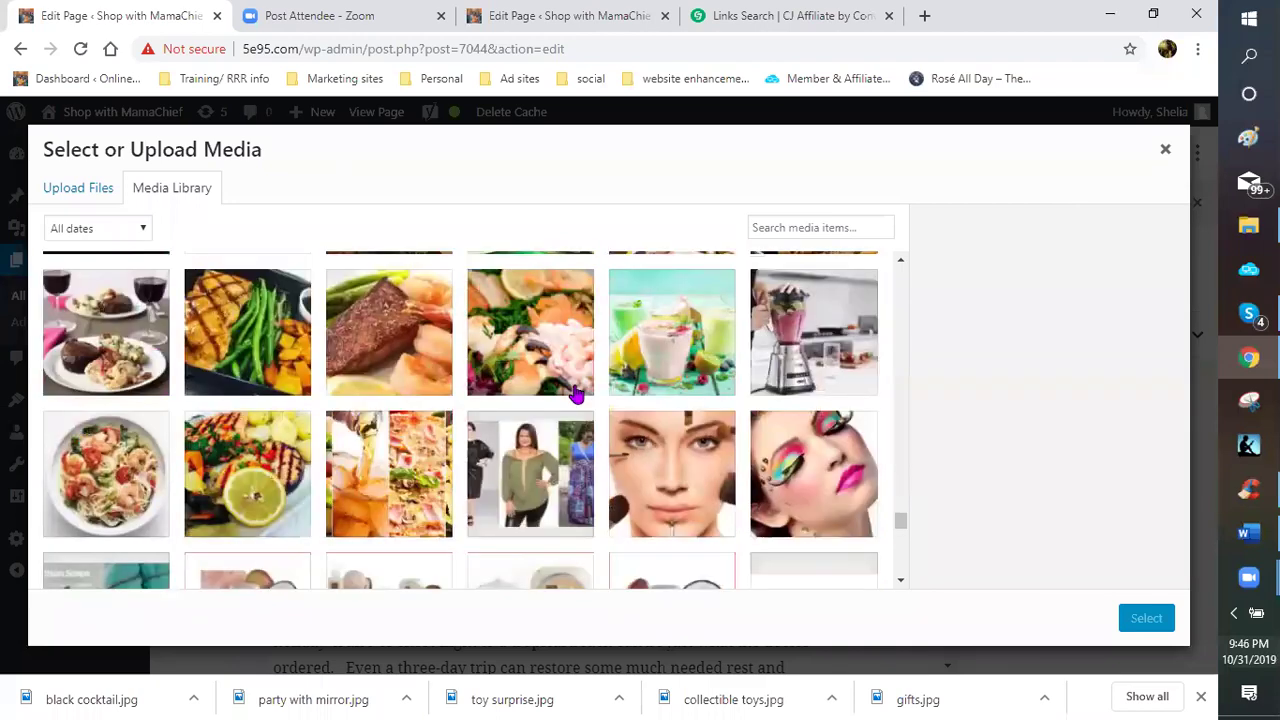
pyautogui.scroll(-2, 577, 396)
pyautogui.scroll(-3, 577, 396)
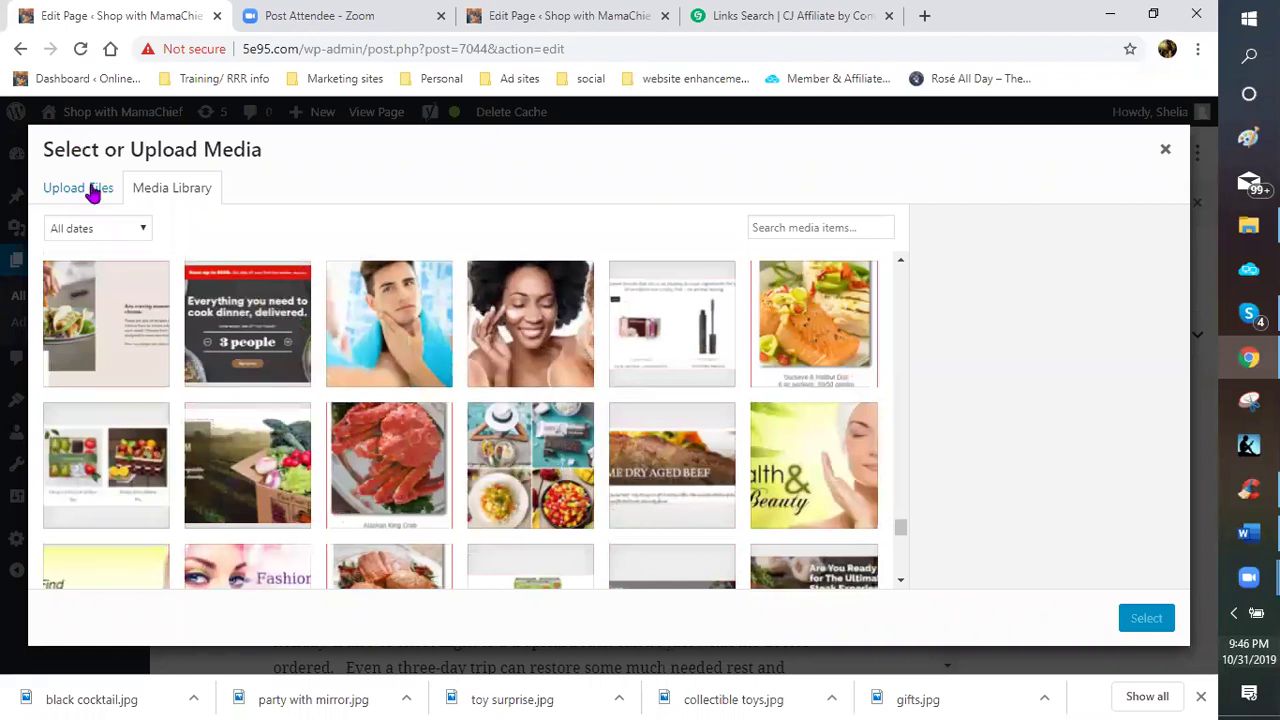
pyautogui.click(92, 190)
# - Browse from the blogging pictures folder into the logos folder for upload
pyautogui.click(631, 424)
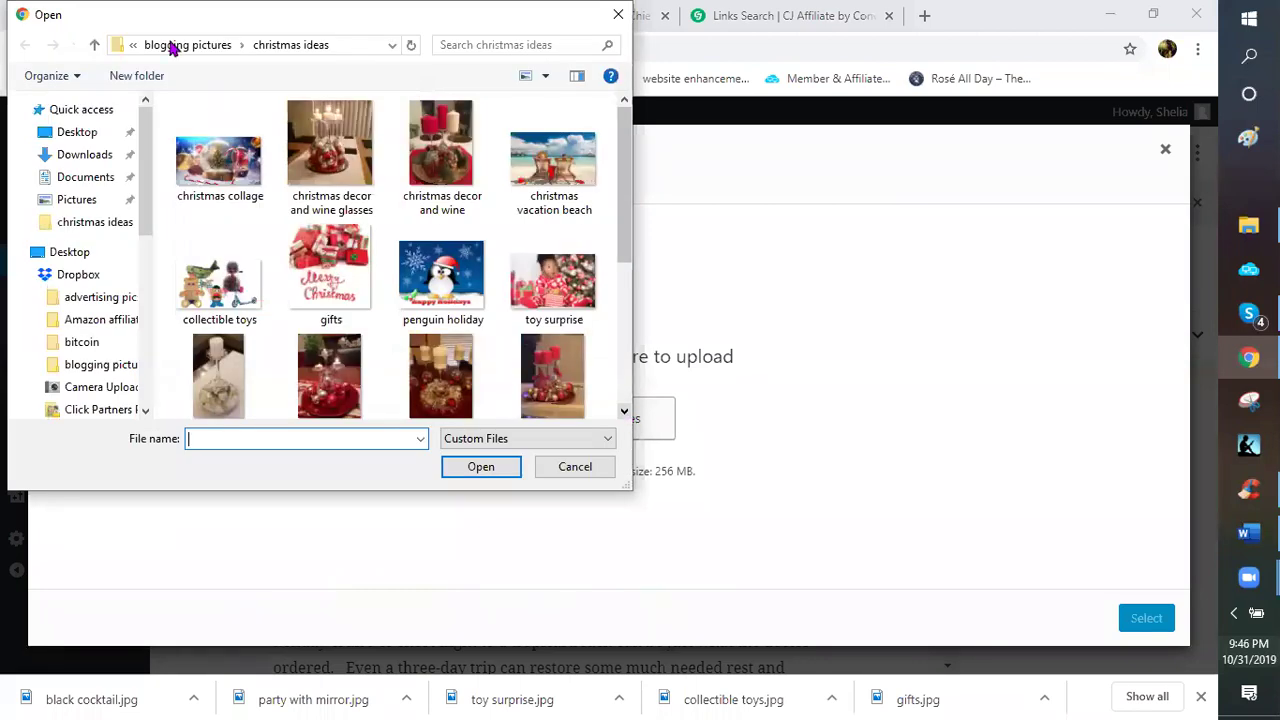
pyautogui.click(172, 48)
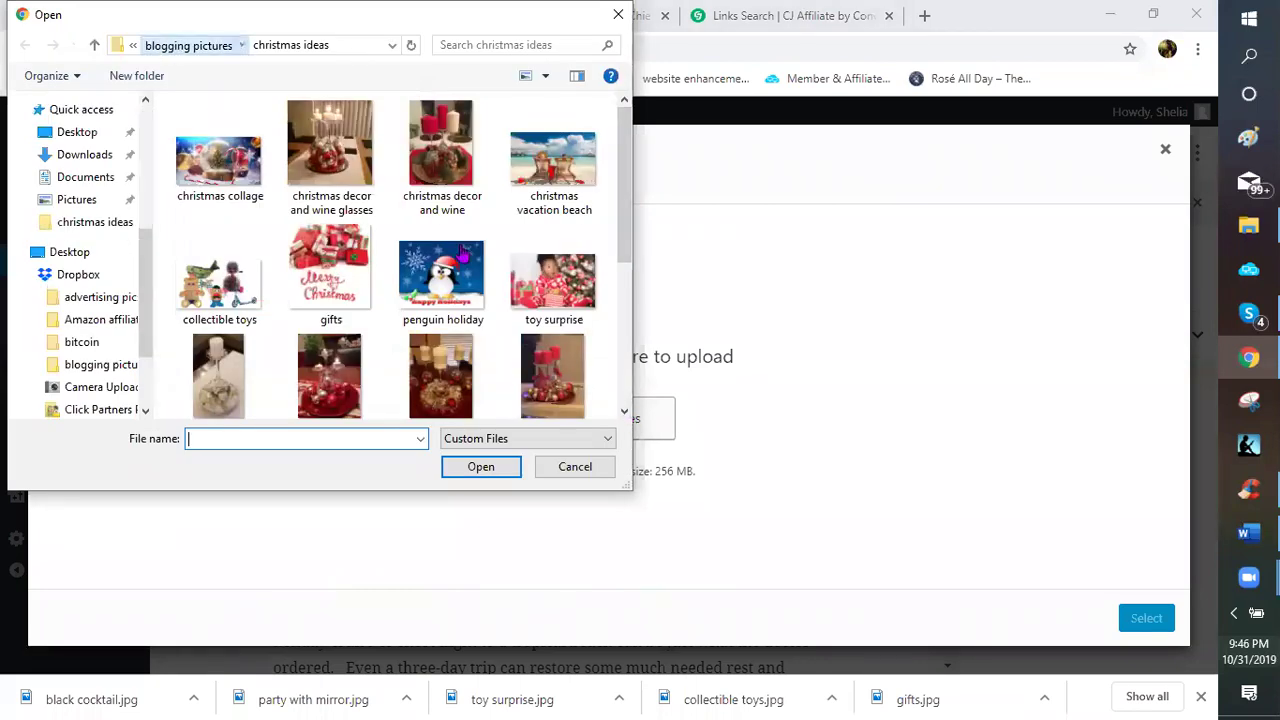
pyautogui.scroll(-3, 426, 265)
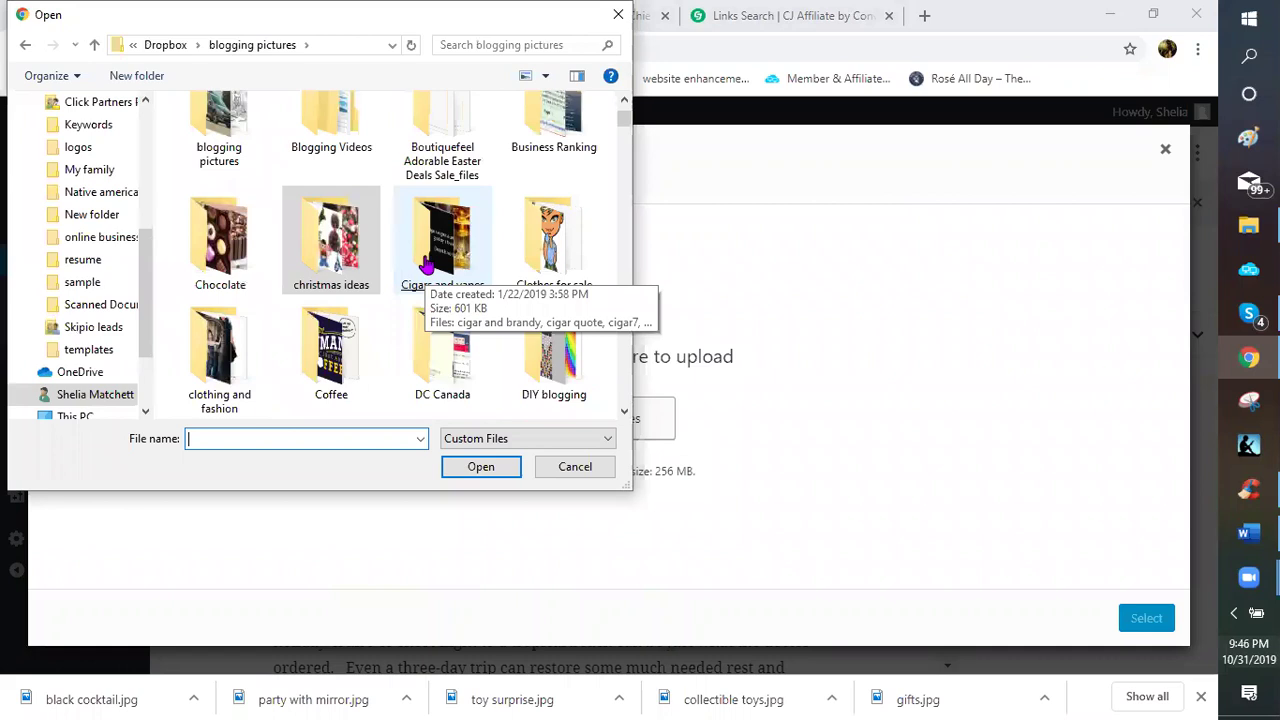
pyautogui.scroll(-5, 426, 265)
pyautogui.doubleClick(572, 342)
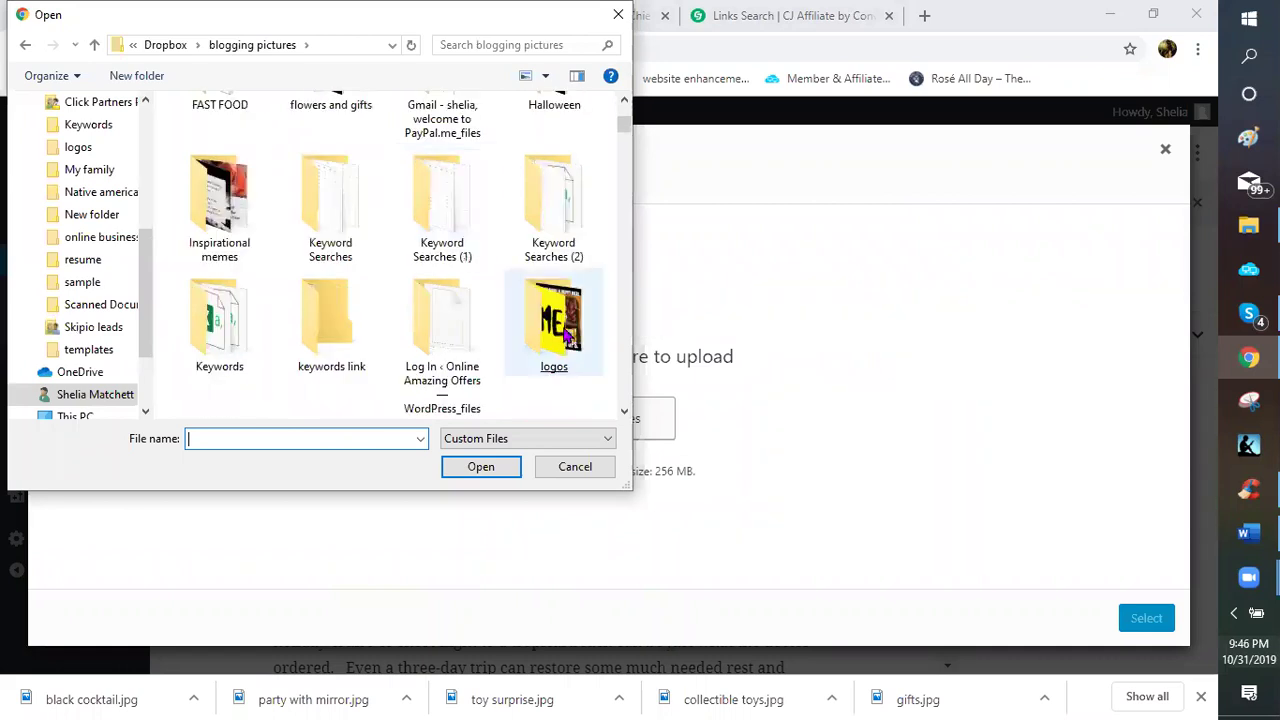
# - Choose PET CARE LOGO.png and upload it to the media library
pyautogui.scroll(-2, 452, 268)
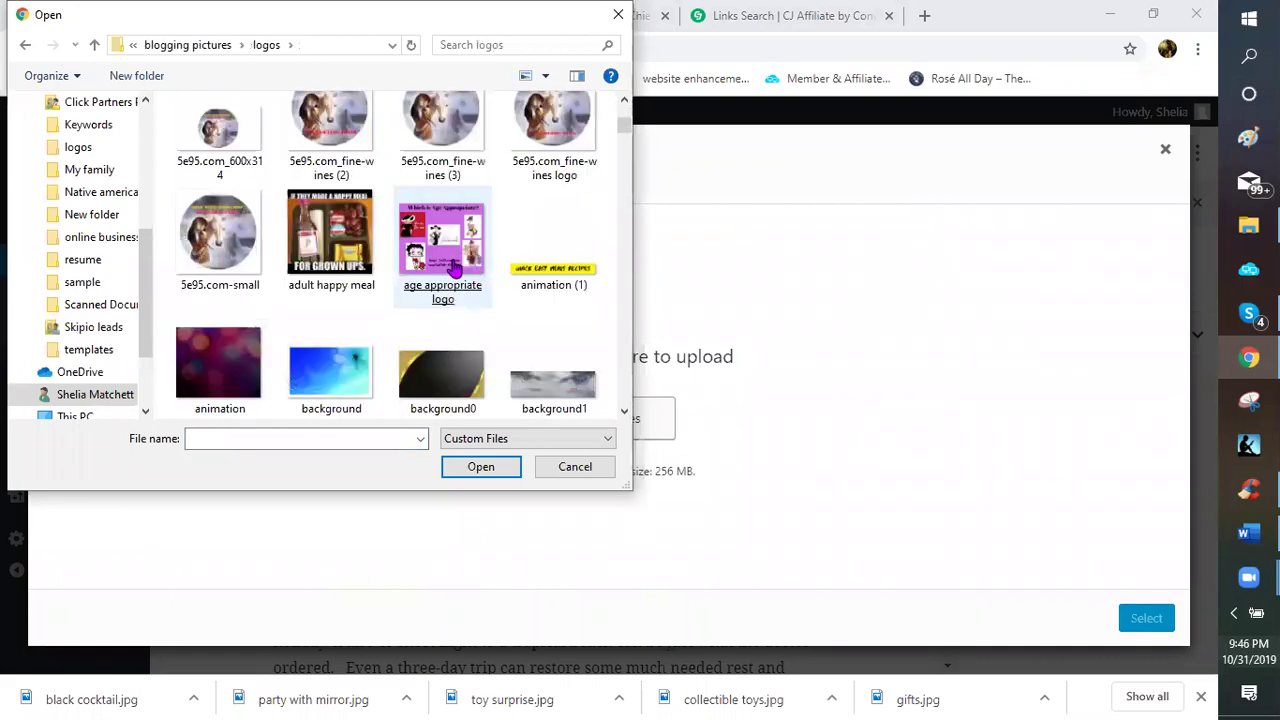
pyautogui.click(452, 268)
pyautogui.scroll(-3, 452, 268)
pyautogui.scroll(-2, 452, 268)
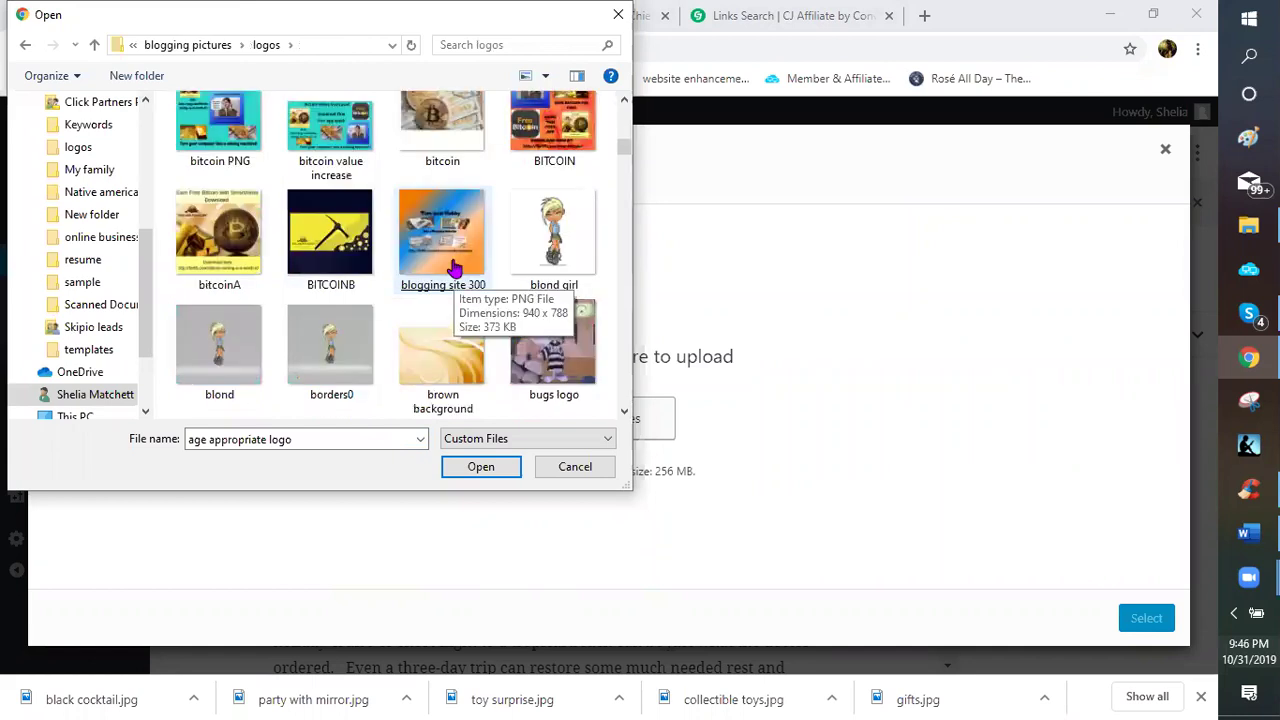
pyautogui.scroll(-3, 452, 268)
pyautogui.scroll(-3, 452, 268)
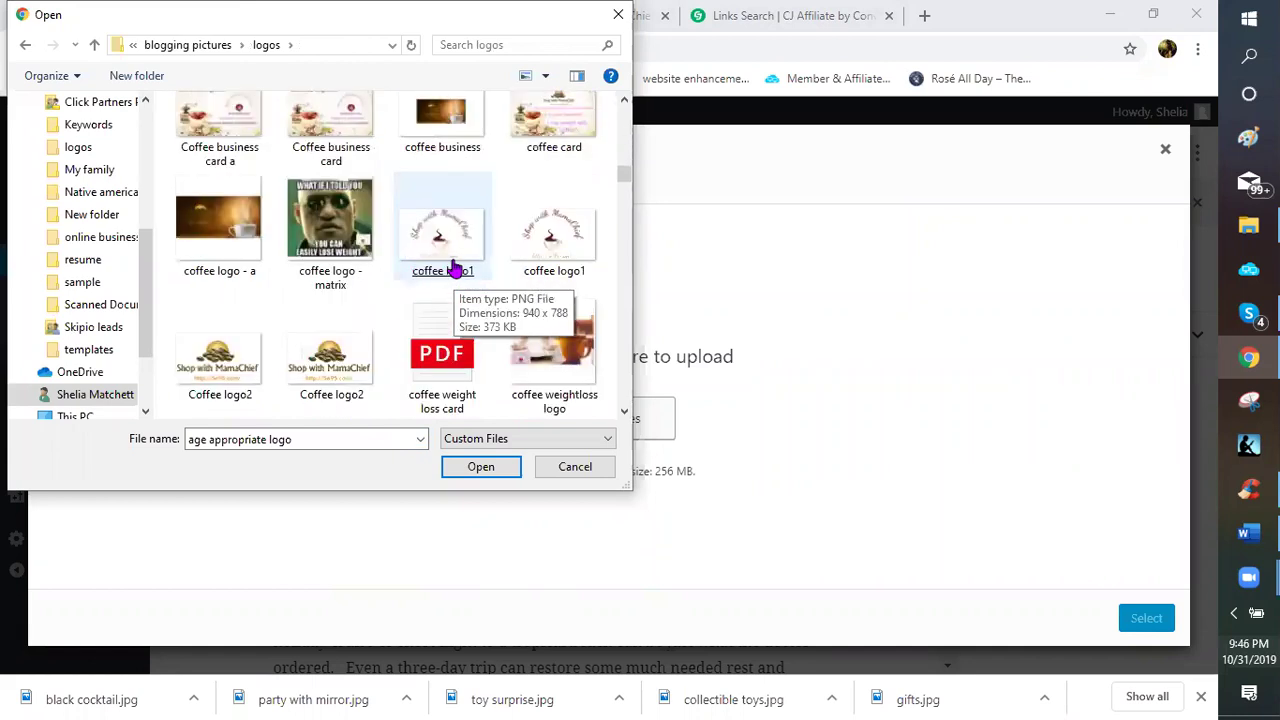
pyautogui.scroll(-3, 452, 268)
pyautogui.scroll(-3, 452, 268)
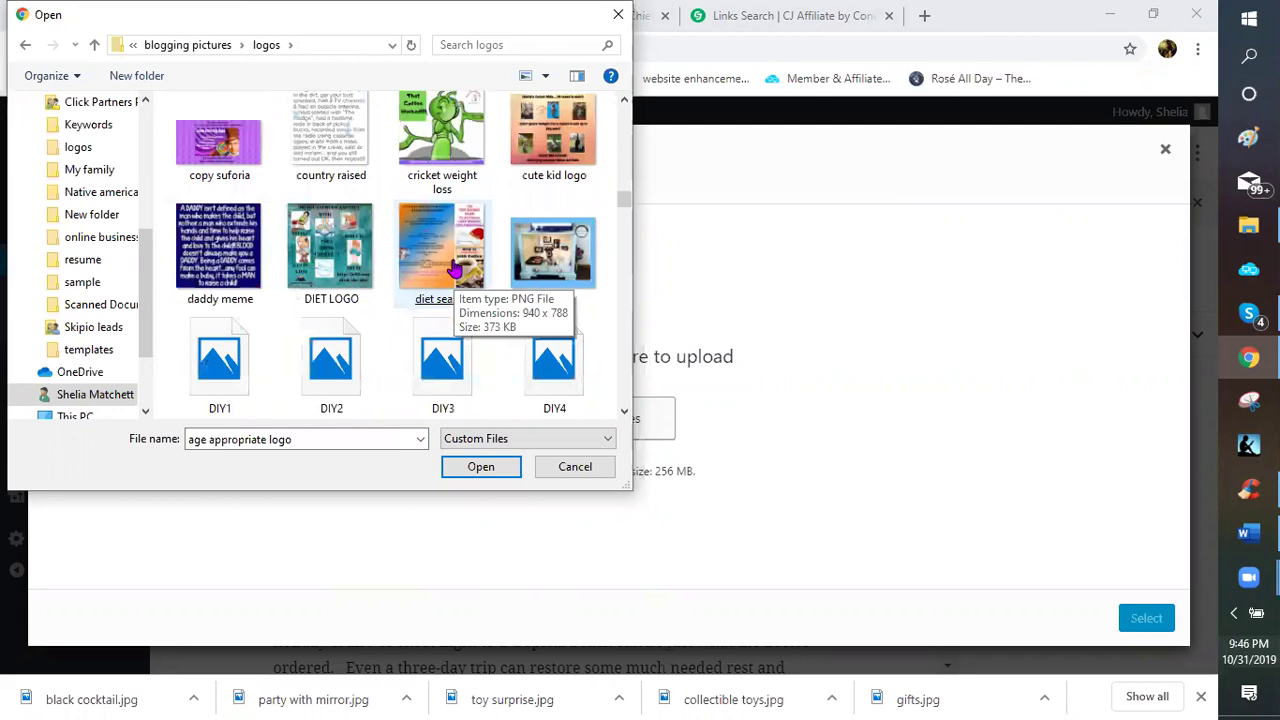
pyautogui.scroll(-3, 452, 268)
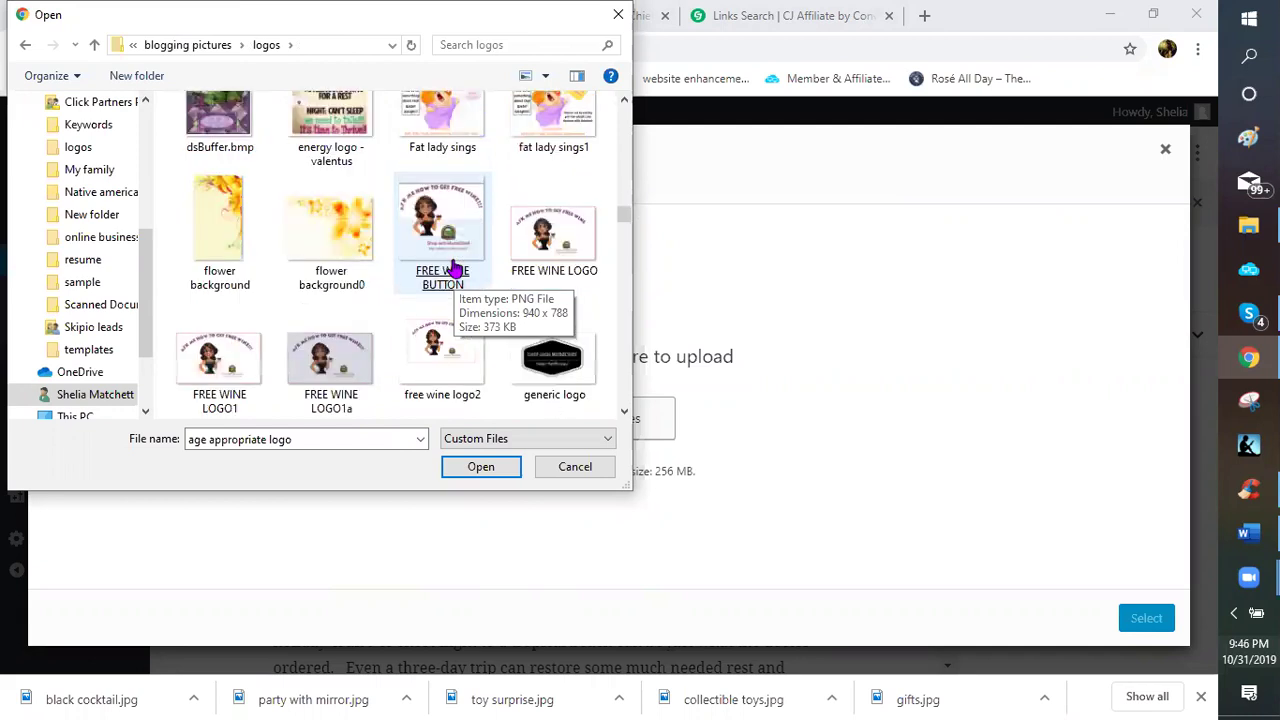
pyautogui.scroll(-3, 452, 268)
pyautogui.scroll(-2, 452, 268)
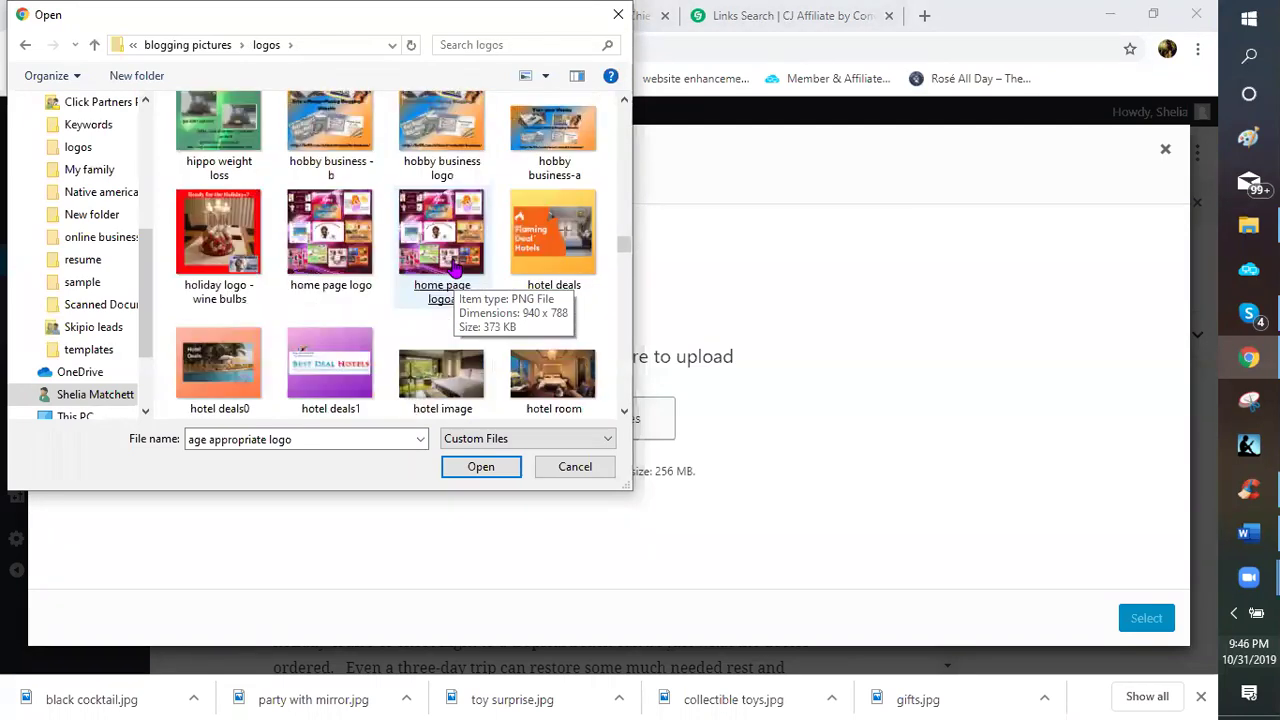
pyautogui.scroll(-3, 452, 268)
pyautogui.scroll(-3, 452, 268)
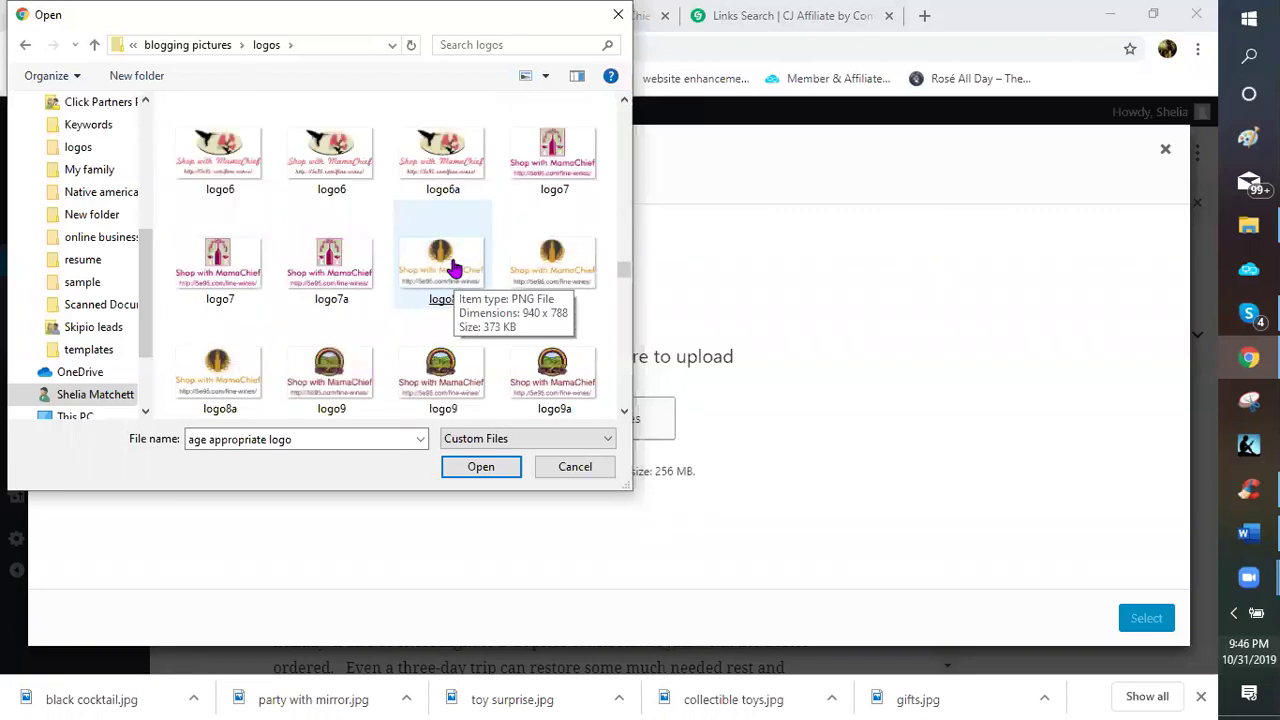
pyautogui.scroll(-3, 452, 268)
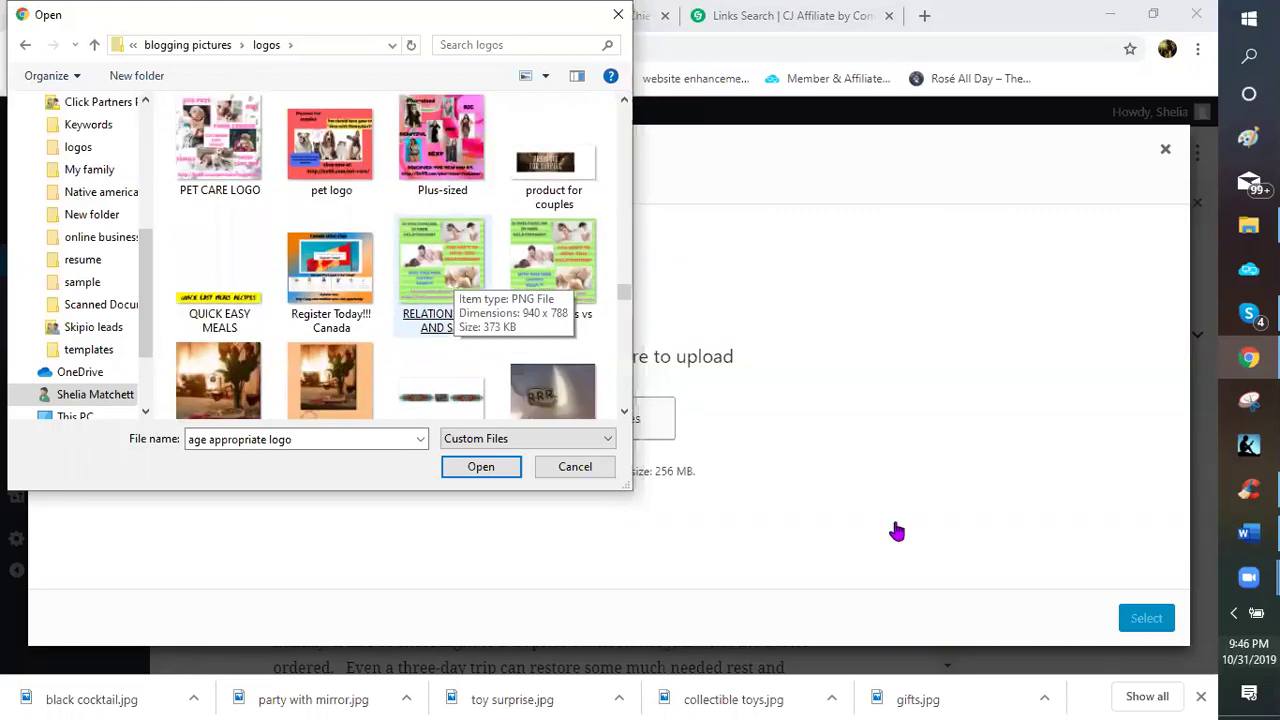
pyautogui.press('Escape')
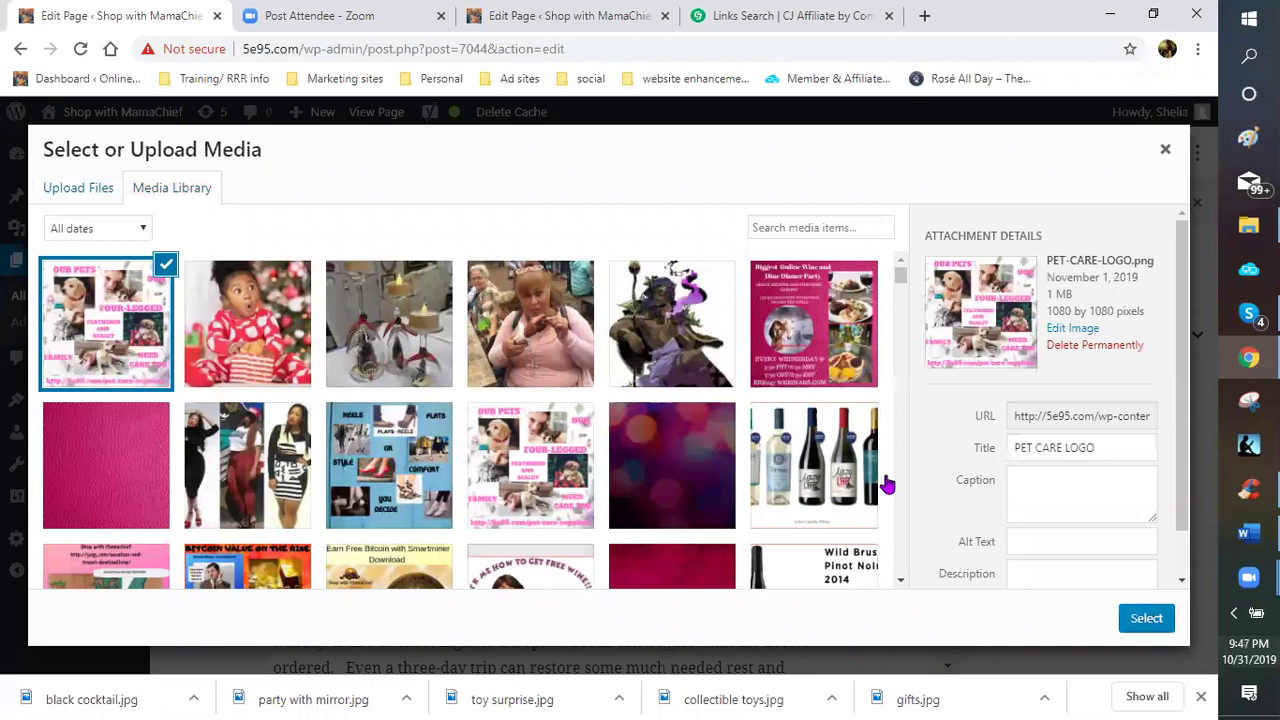
# - Insert the pet-care logo, resize it to 316 px wide, and centre it
pyautogui.click(1143, 617)
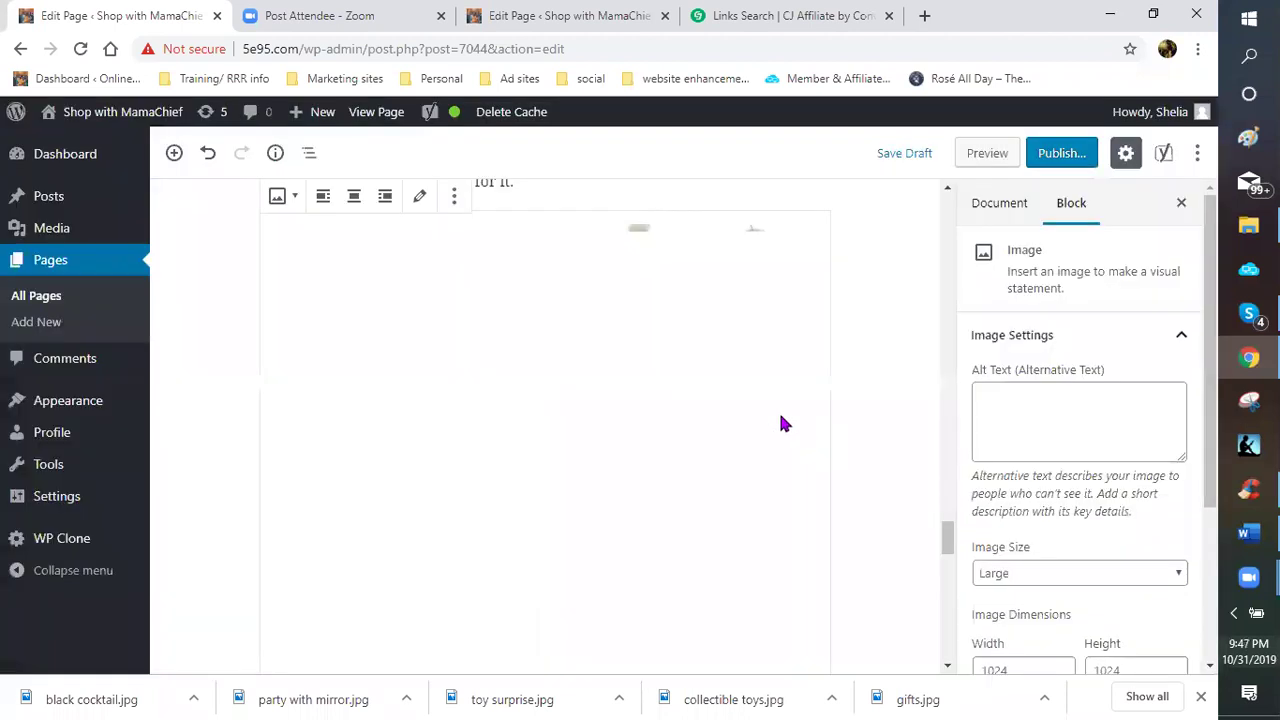
pyautogui.scroll(-1, 805, 368)
pyautogui.moveTo(790, 363); pyautogui.dragTo(305, 207)
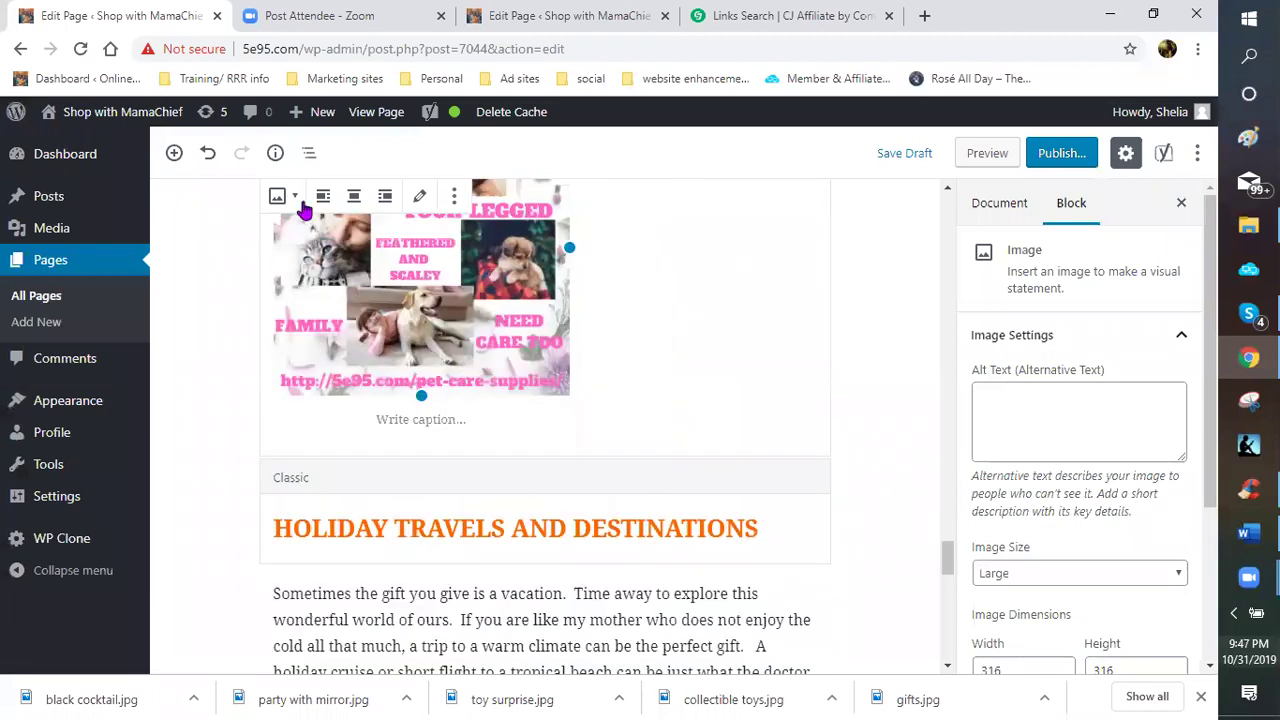
pyautogui.click(354, 196)
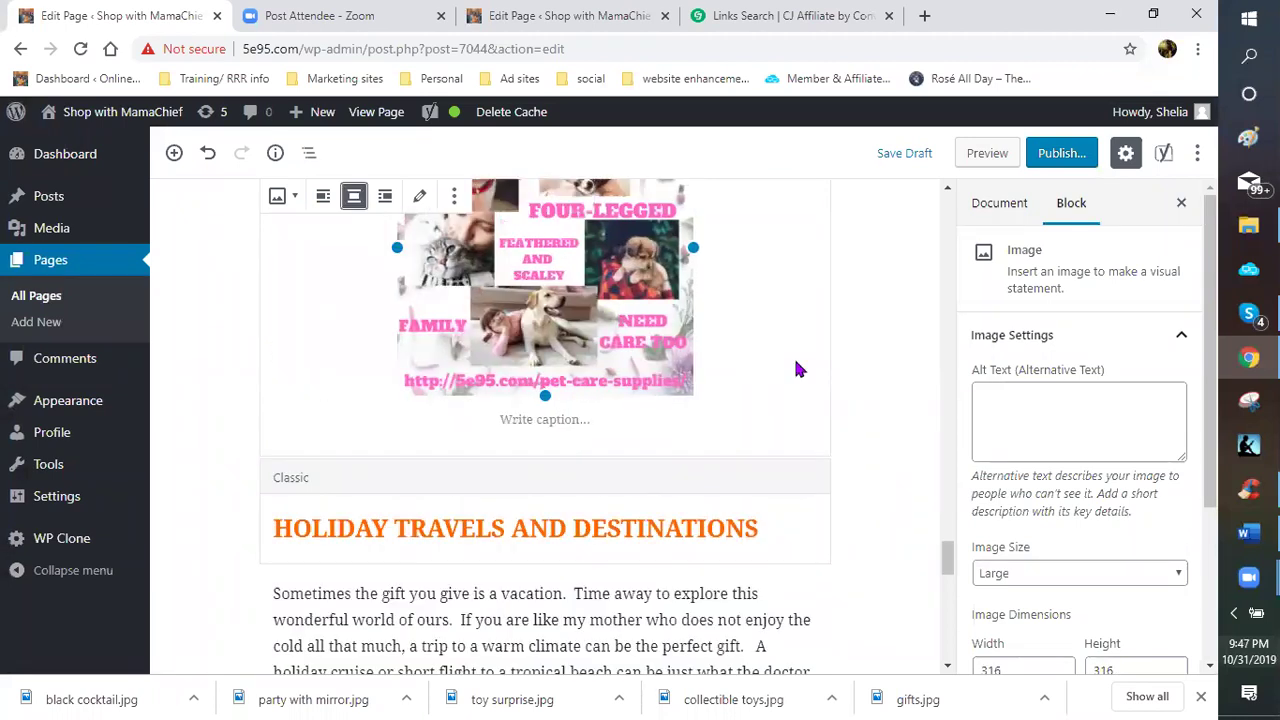
# - Set the image's alt text to 'best online holiday shopping sites'
pyautogui.click(1026, 420)
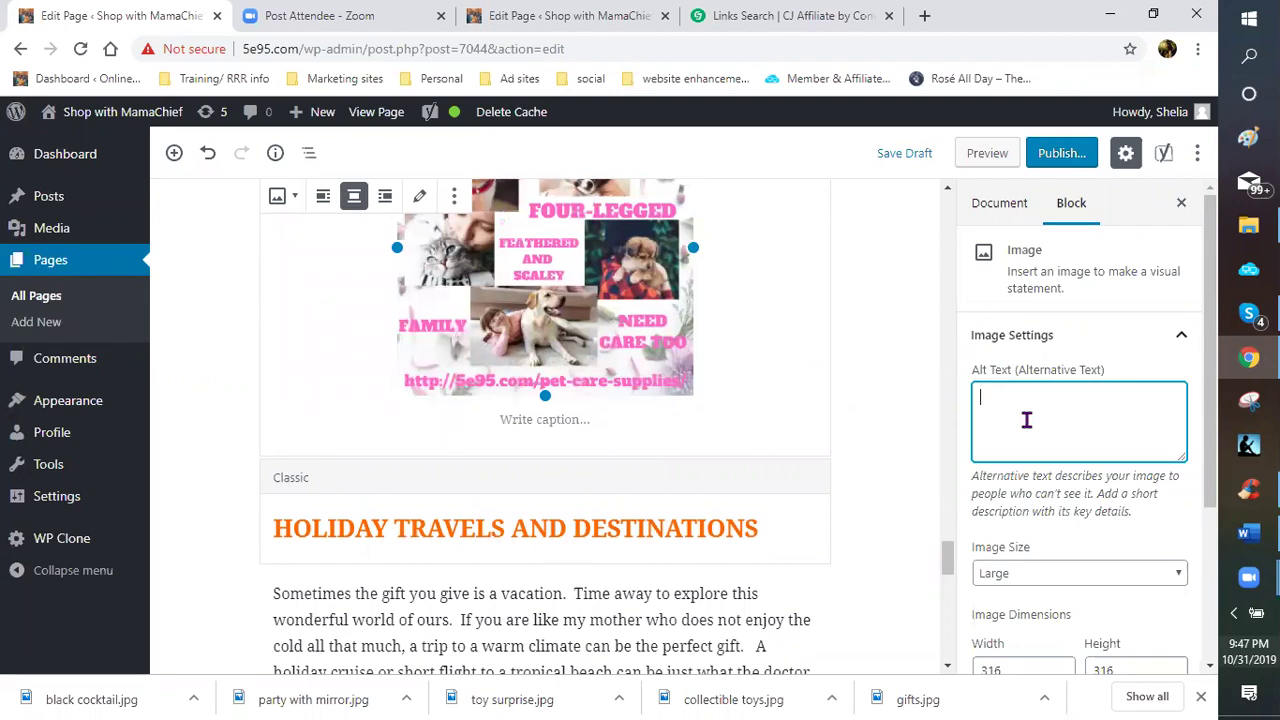
pyautogui.write('best online o')
pyautogui.press('BackSpace')
pyautogui.write('holiday shopping ')
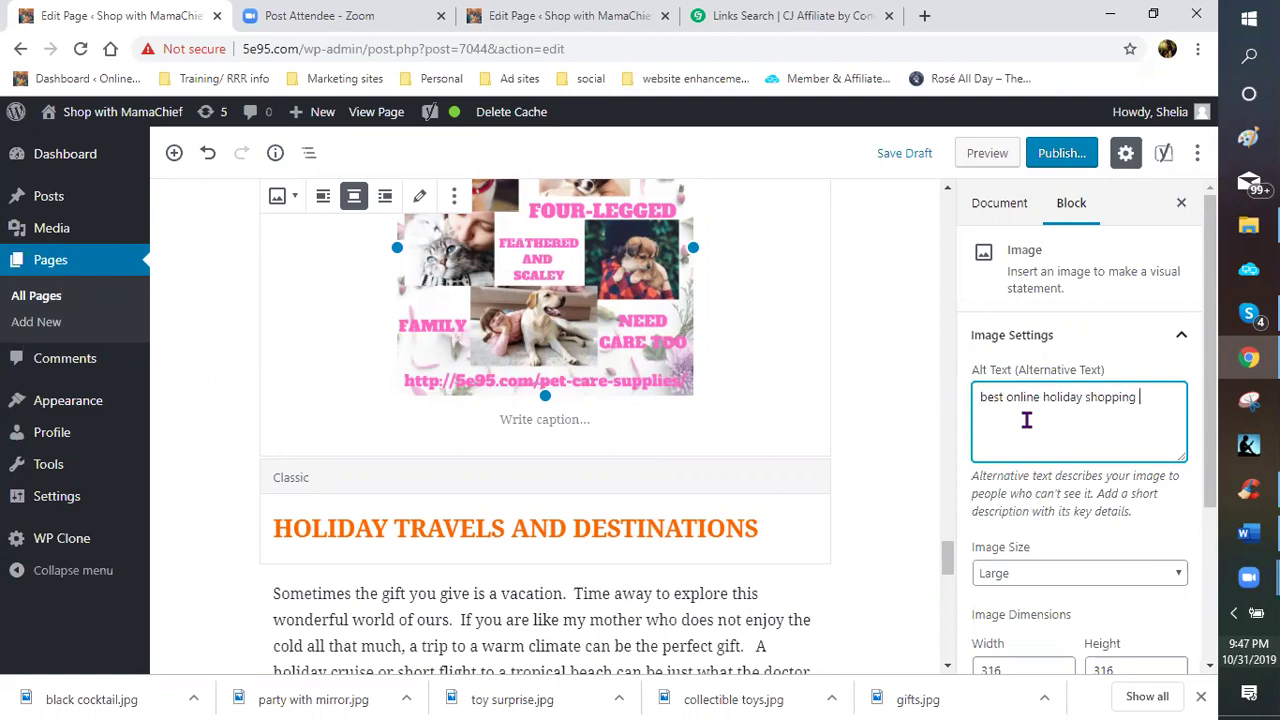
pyautogui.write('sites')
pyautogui.scroll(-1, 785, 375)
pyautogui.scroll(4, 768, 377)
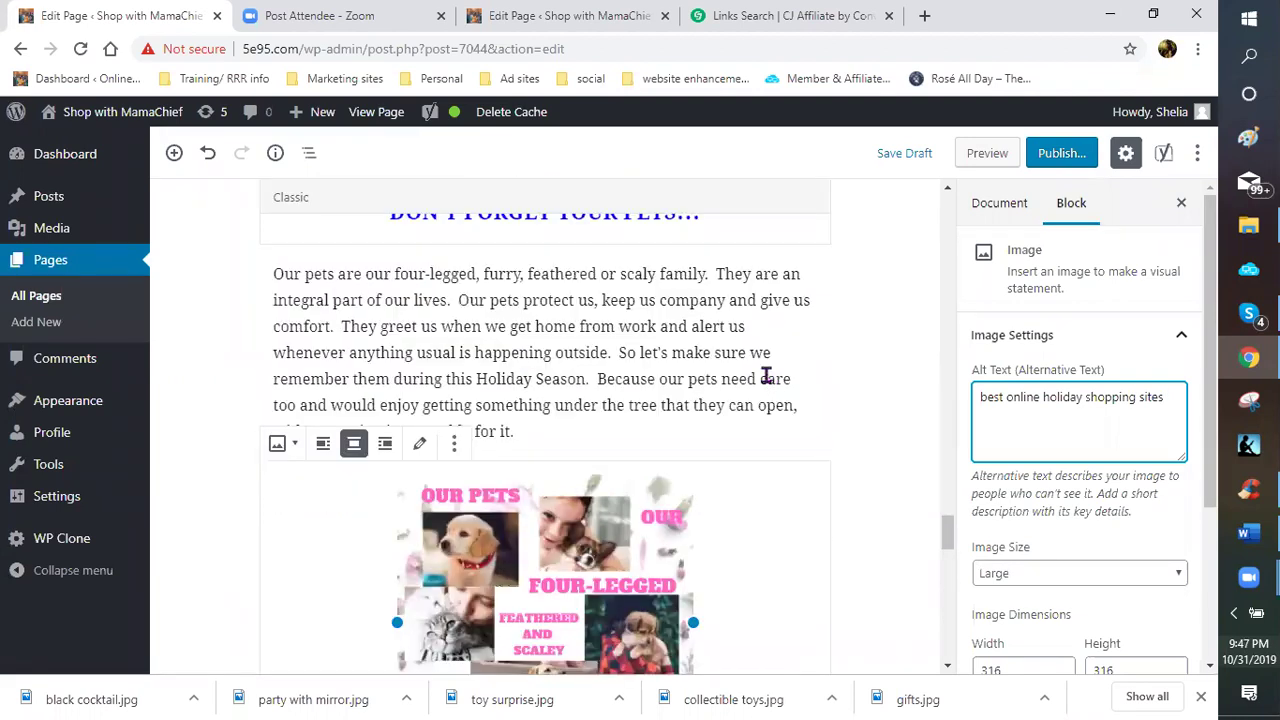
pyautogui.scroll(-5, 762, 378)
pyautogui.scroll(5, 752, 374)
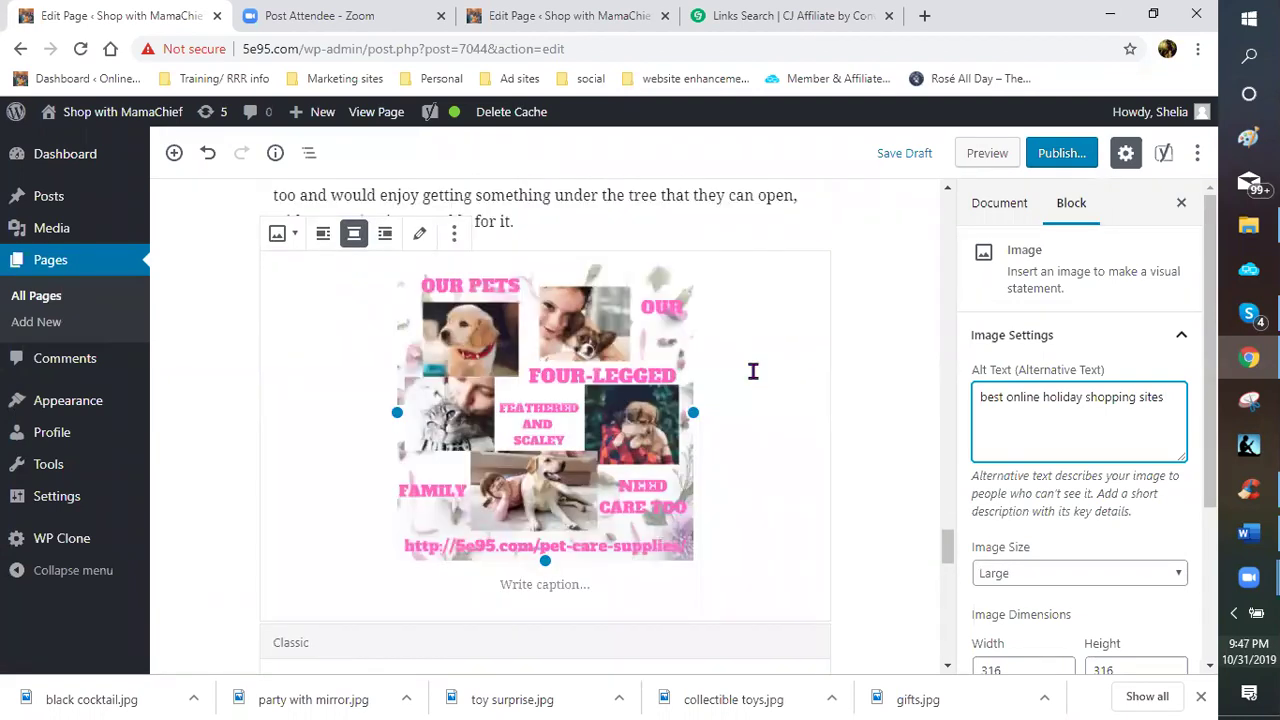
pyautogui.scroll(5, 746, 371)
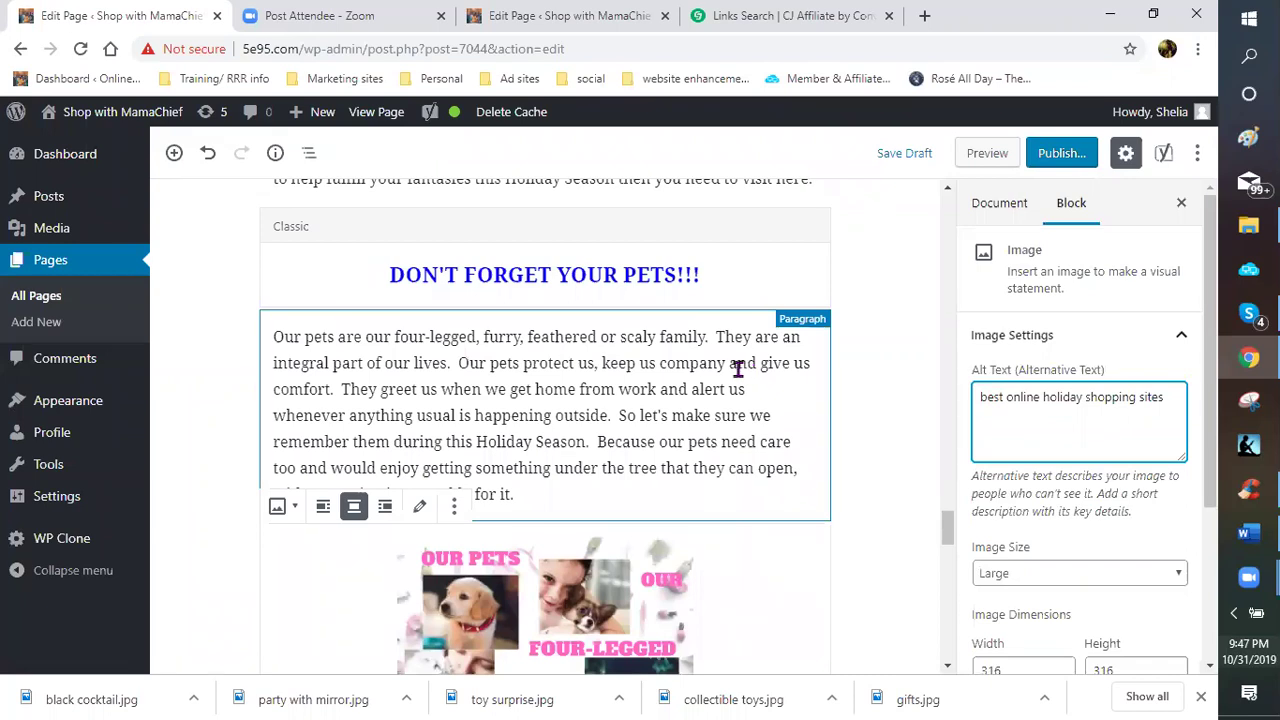
pyautogui.scroll(-5, 738, 368)
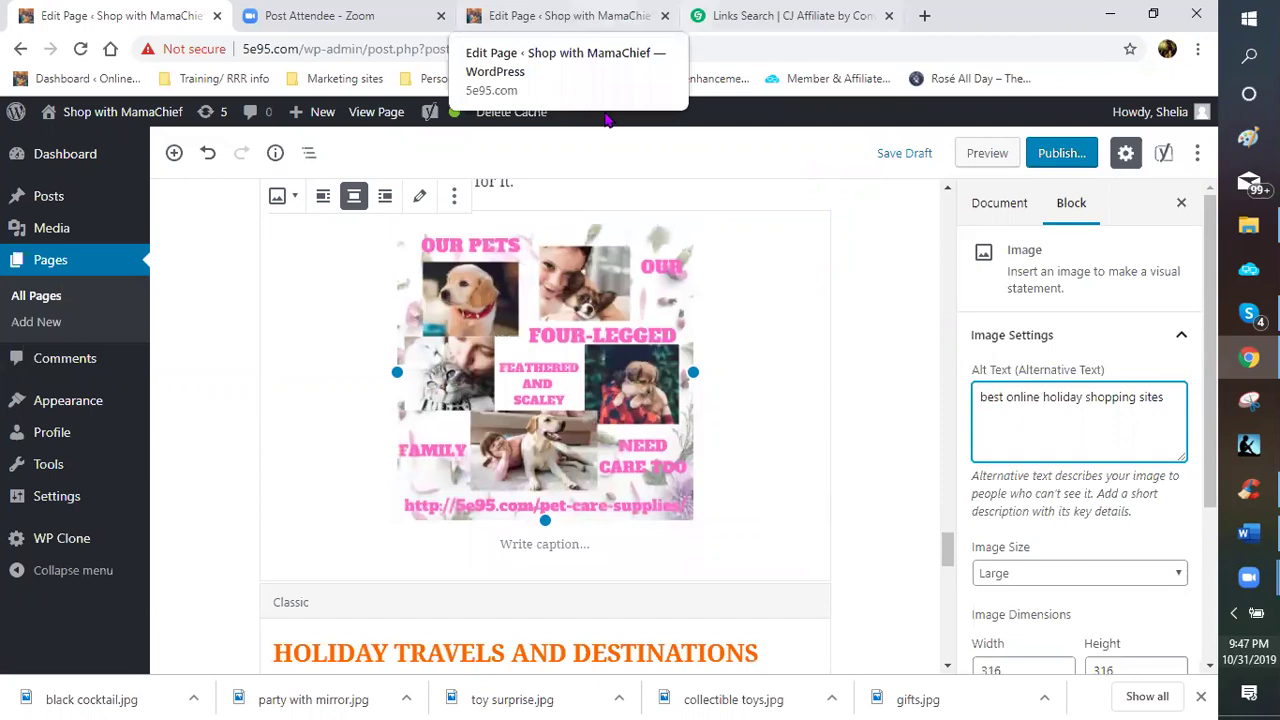
# - In the other tab, search pages for 'pet care' and edit Affordable Pet care
pyautogui.click(565, 16)
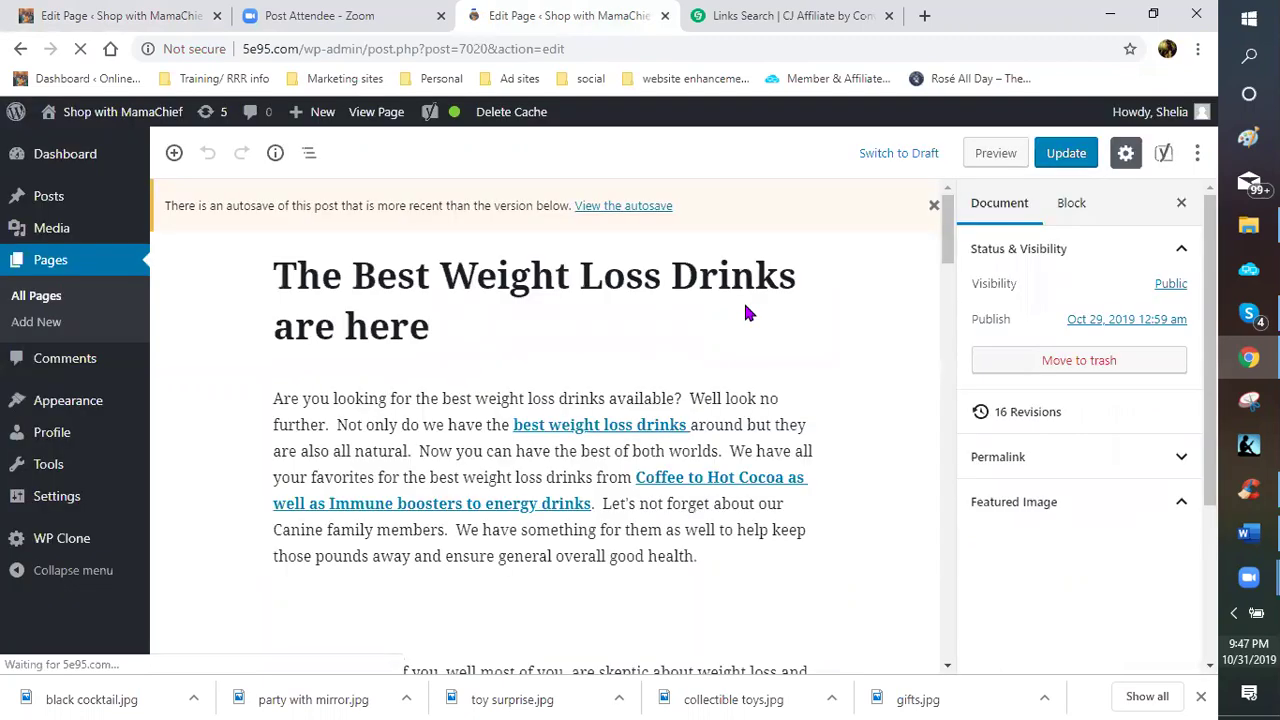
pyautogui.click(45, 307)
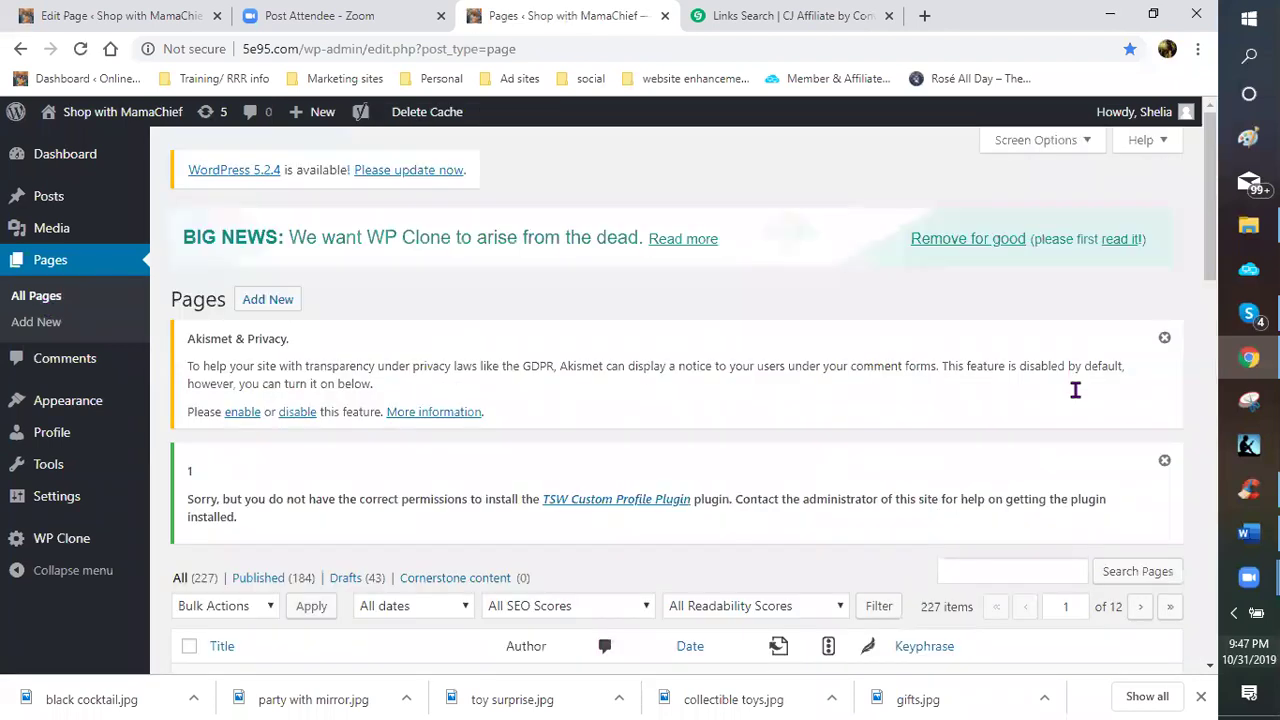
pyautogui.scroll(-2, 1045, 388)
pyautogui.click(1036, 384)
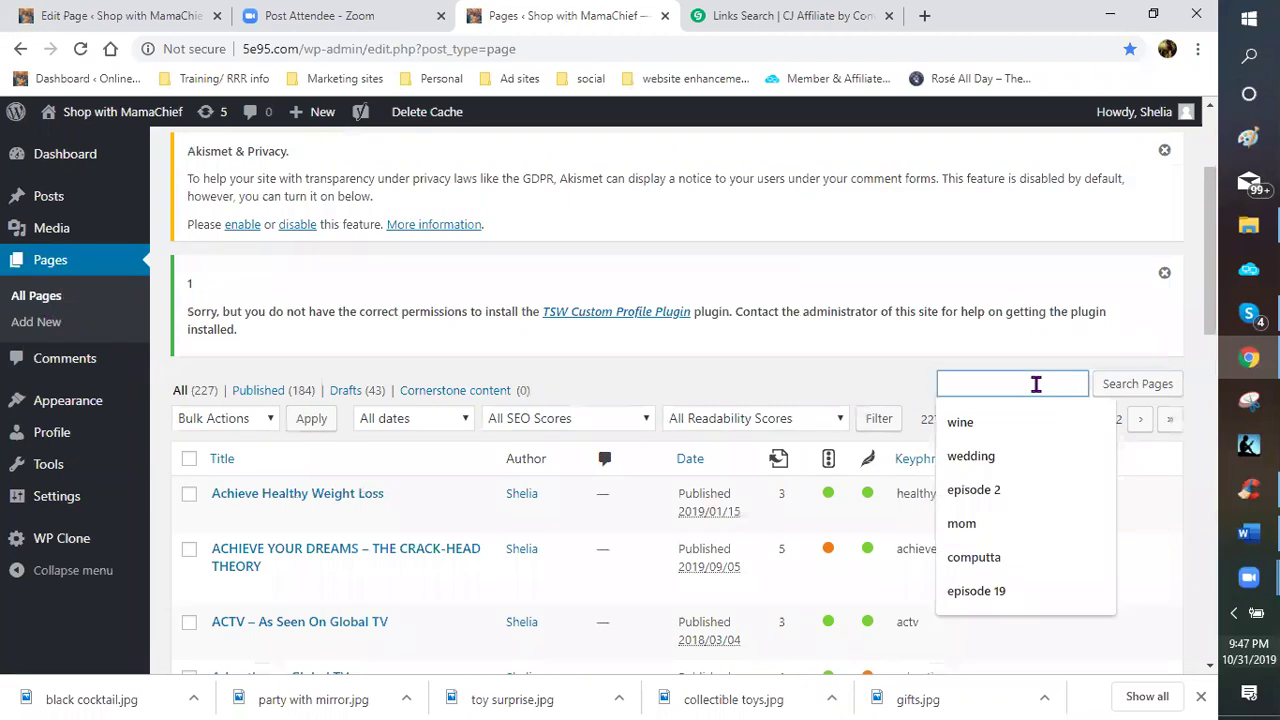
pyautogui.write('pet care')
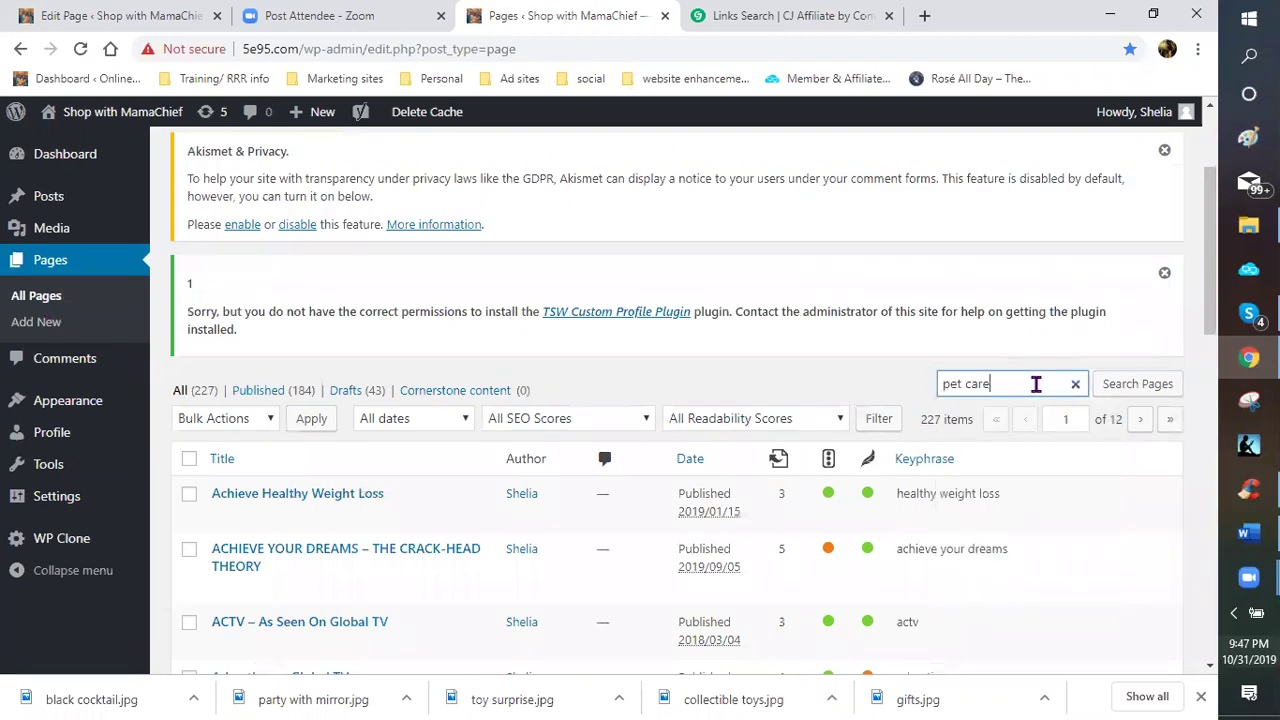
pyautogui.press('Return')
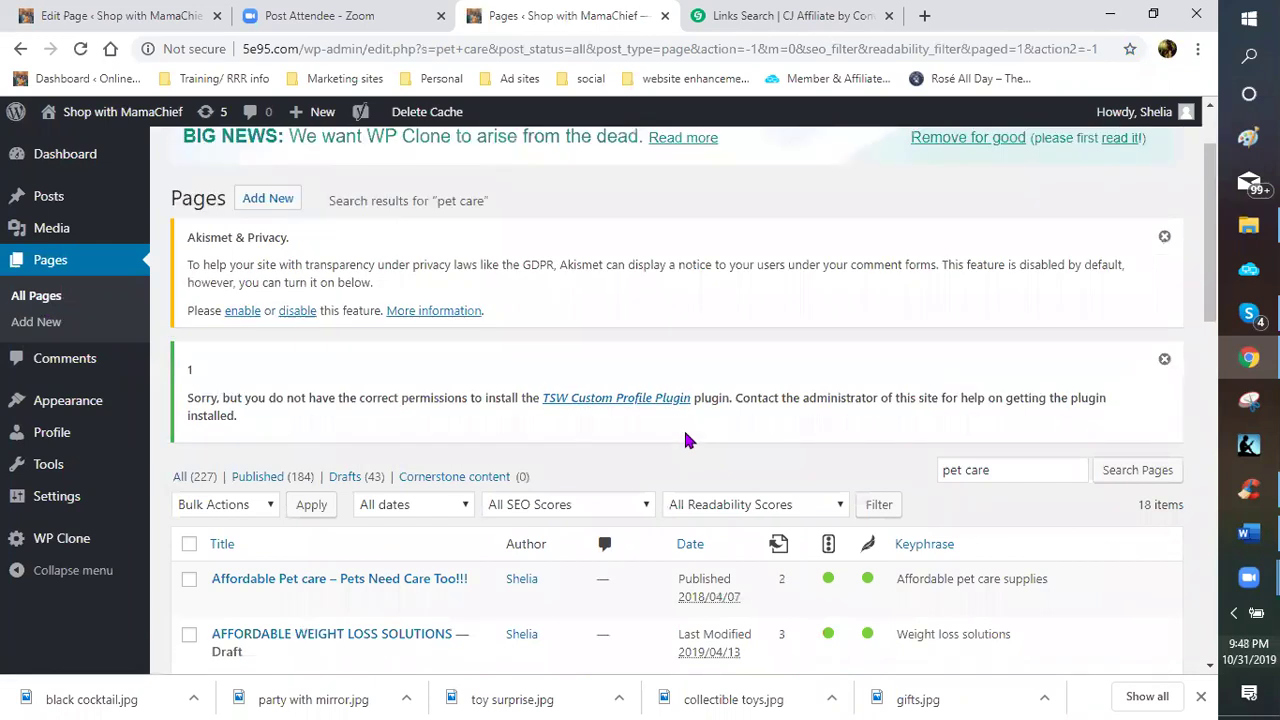
pyautogui.scroll(-2, 277, 357)
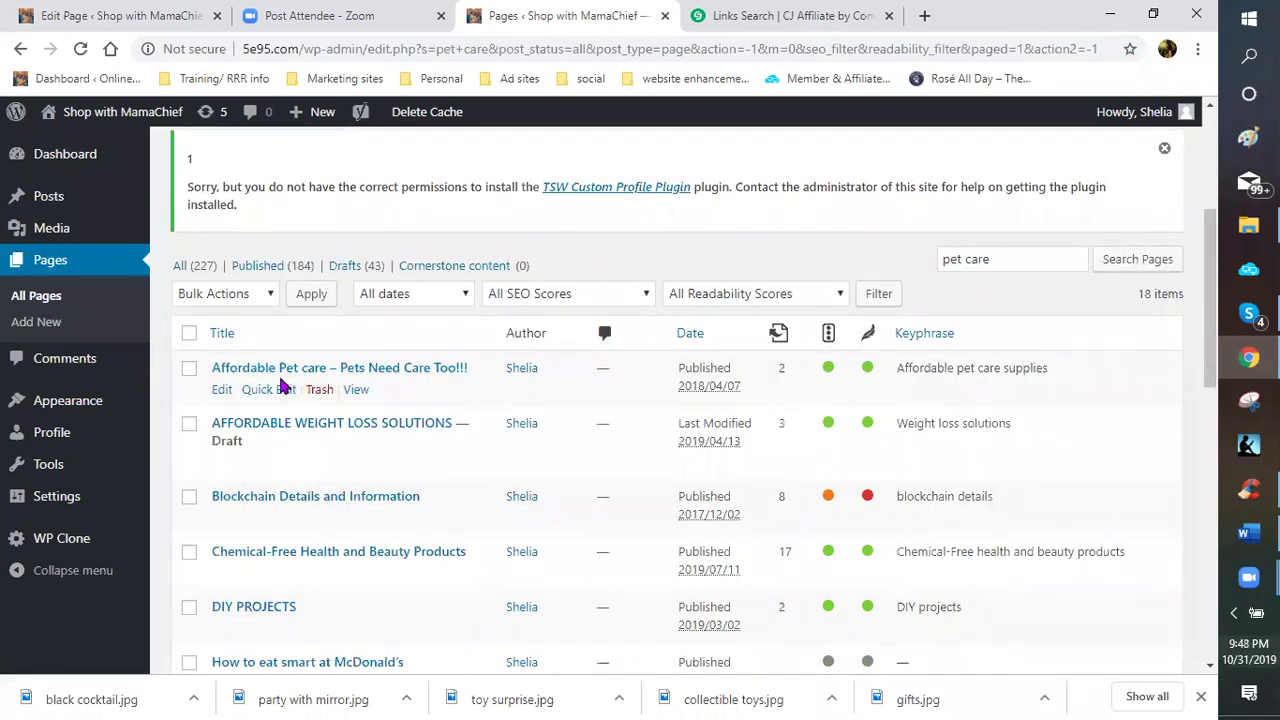
pyautogui.click(221, 391)
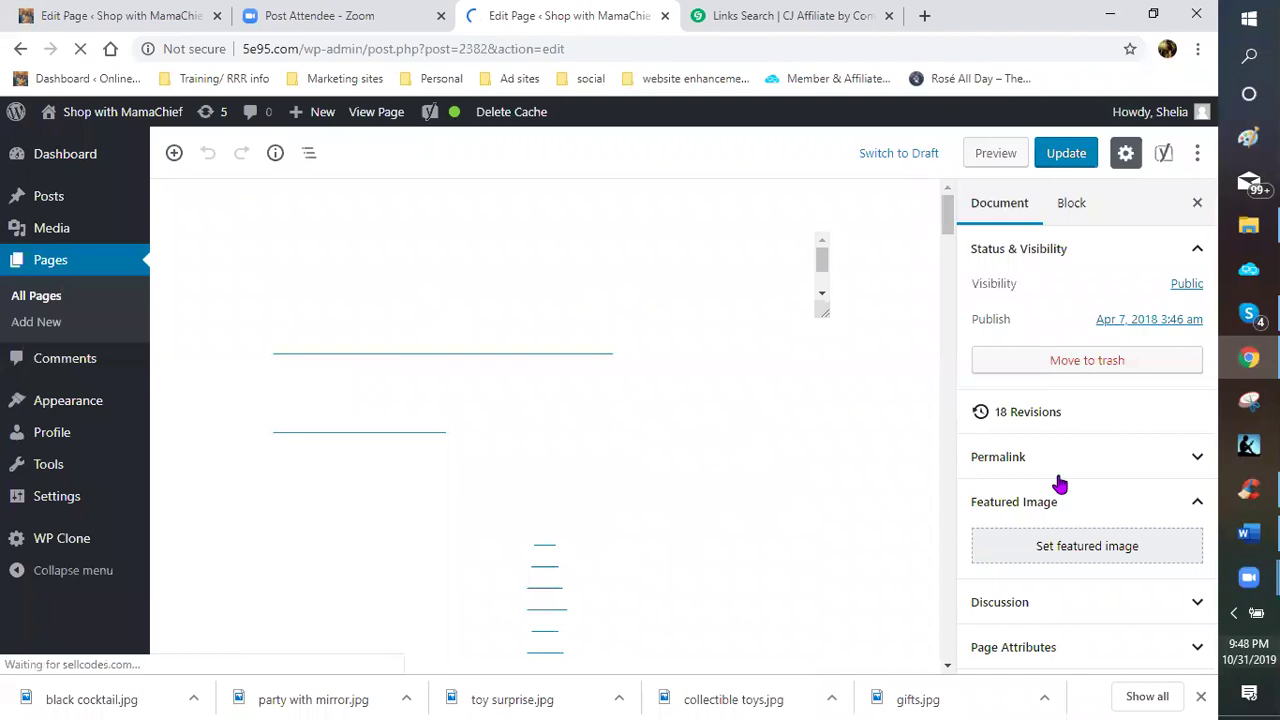
pyautogui.click(1035, 466)
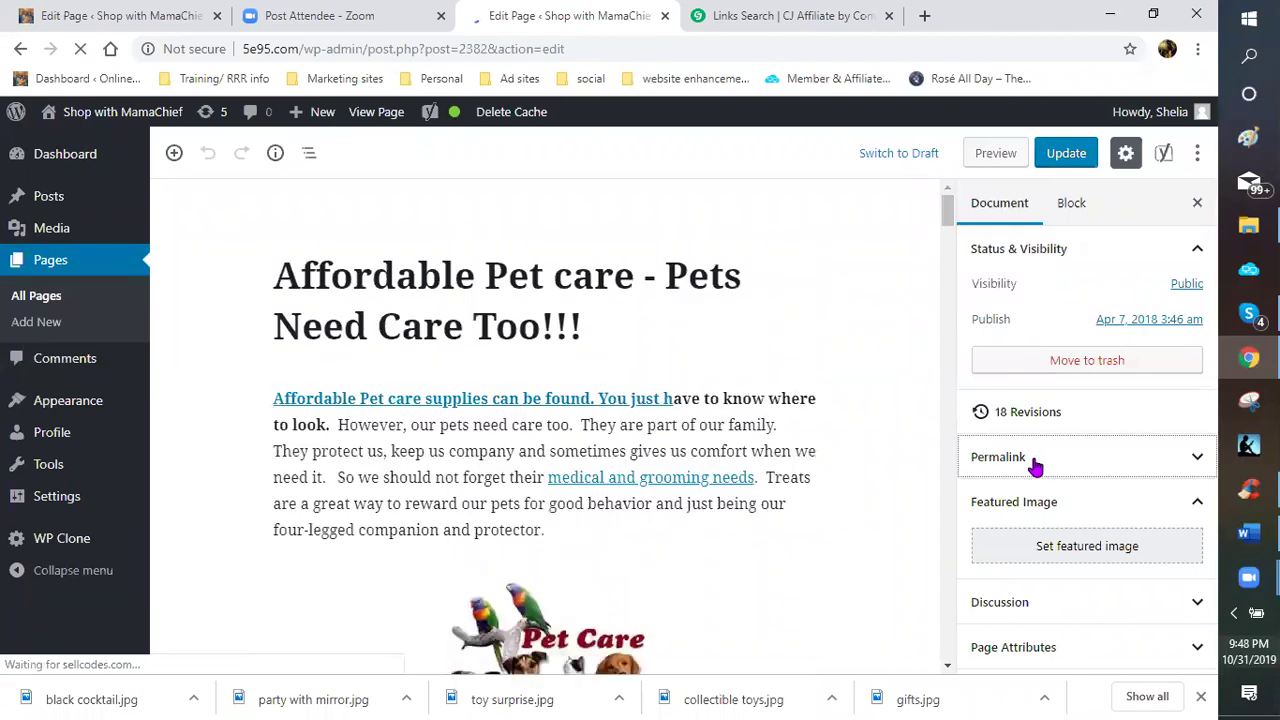
pyautogui.scroll(-1, 1033, 480)
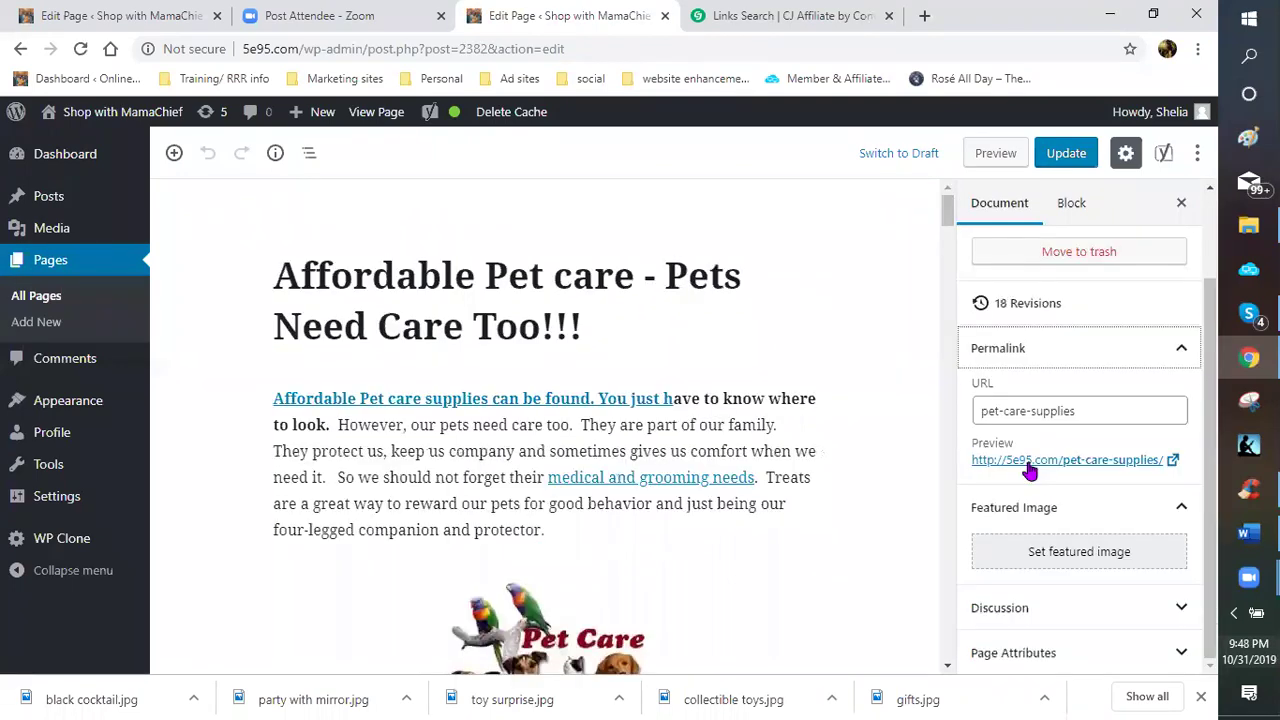
pyautogui.rightClick(1030, 463)
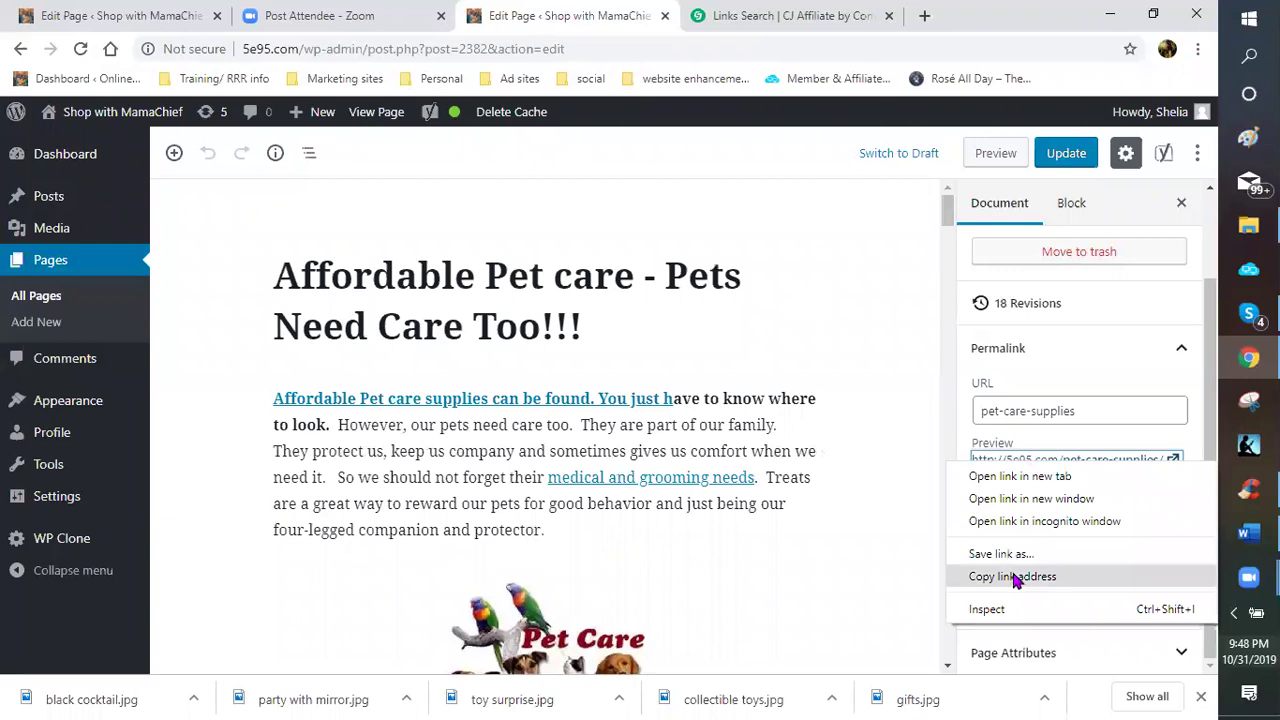
pyautogui.click(1012, 577)
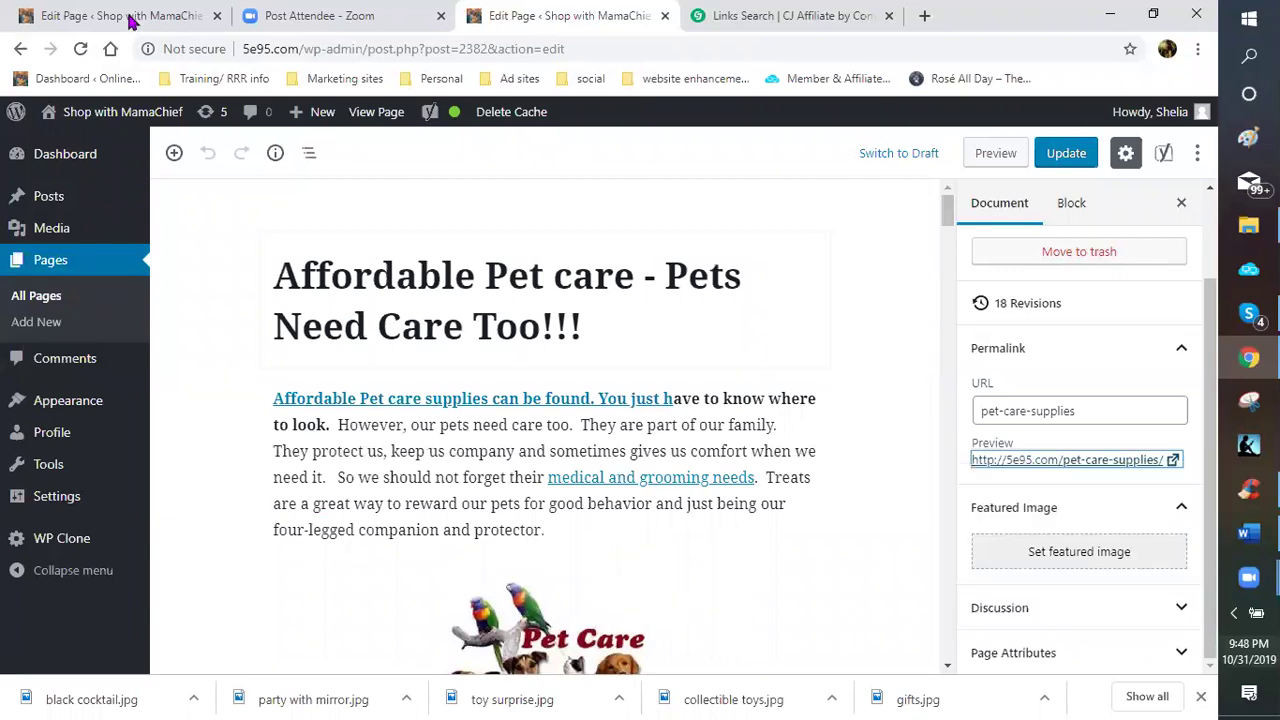
pyautogui.hotkey('ctrl', '1')
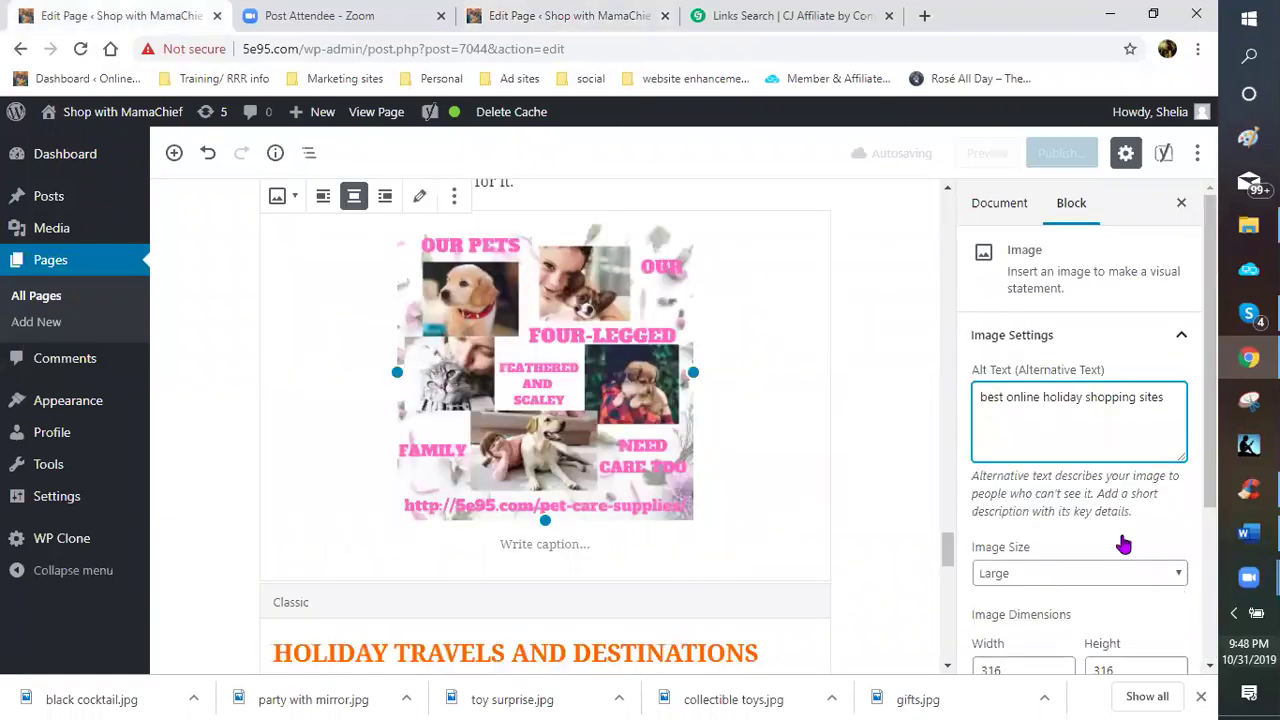
pyautogui.scroll(-1, 1115, 560)
pyautogui.scroll(-2, 1180, 598)
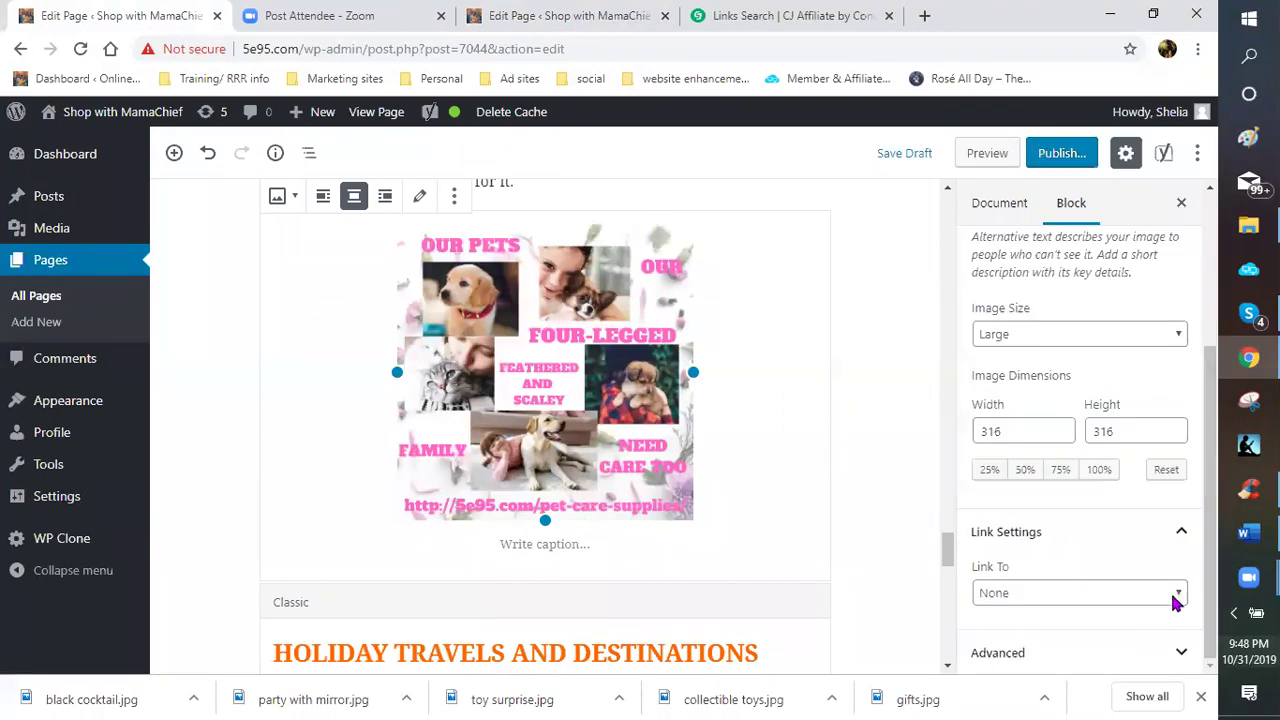
pyautogui.click(1176, 596)
pyautogui.press('Down')
pyautogui.press('Down')
pyautogui.press('Down')
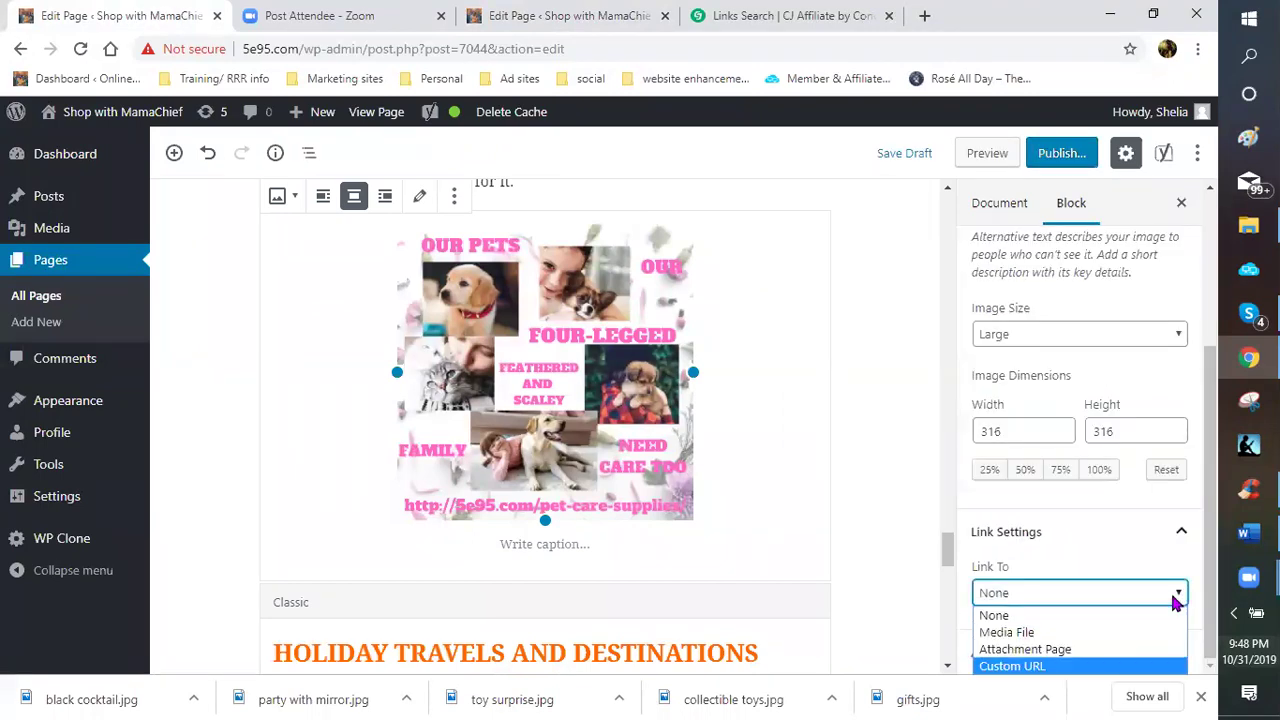
pyautogui.press('Return')
pyautogui.scroll(-3, 1021, 404)
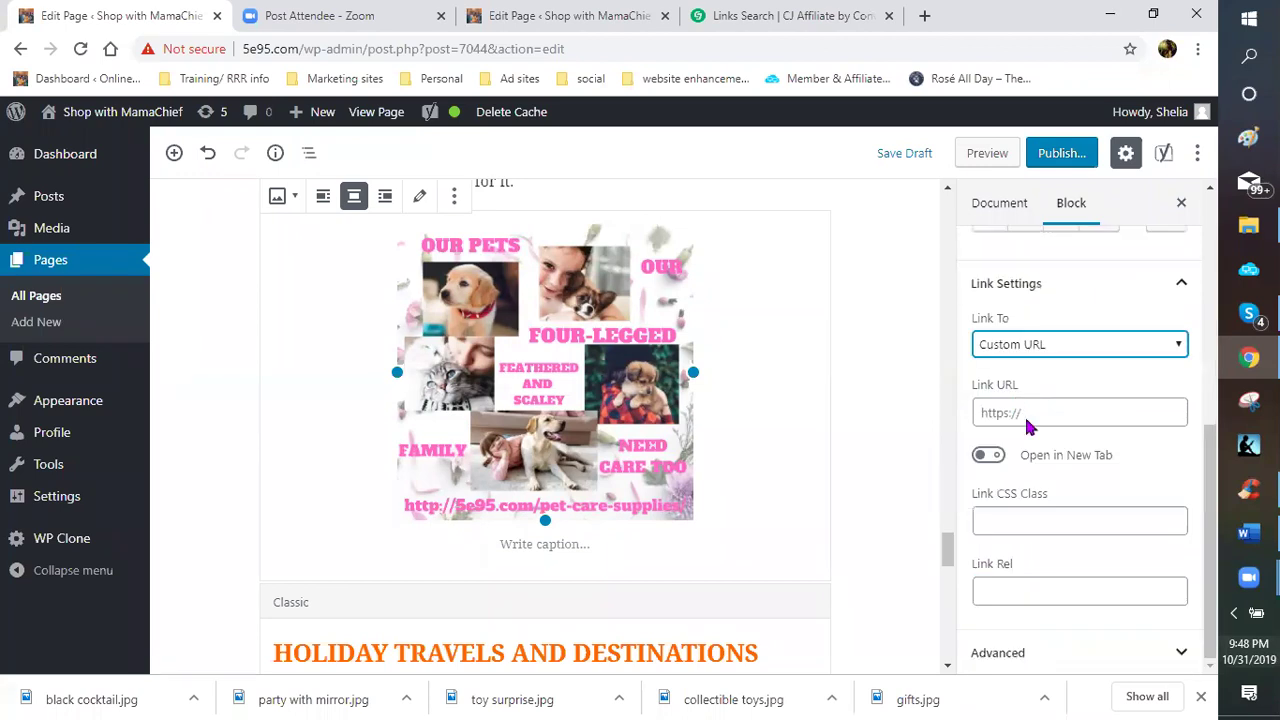
pyautogui.rightClick(1010, 414)
pyautogui.hotkey('ctrl', 'v')
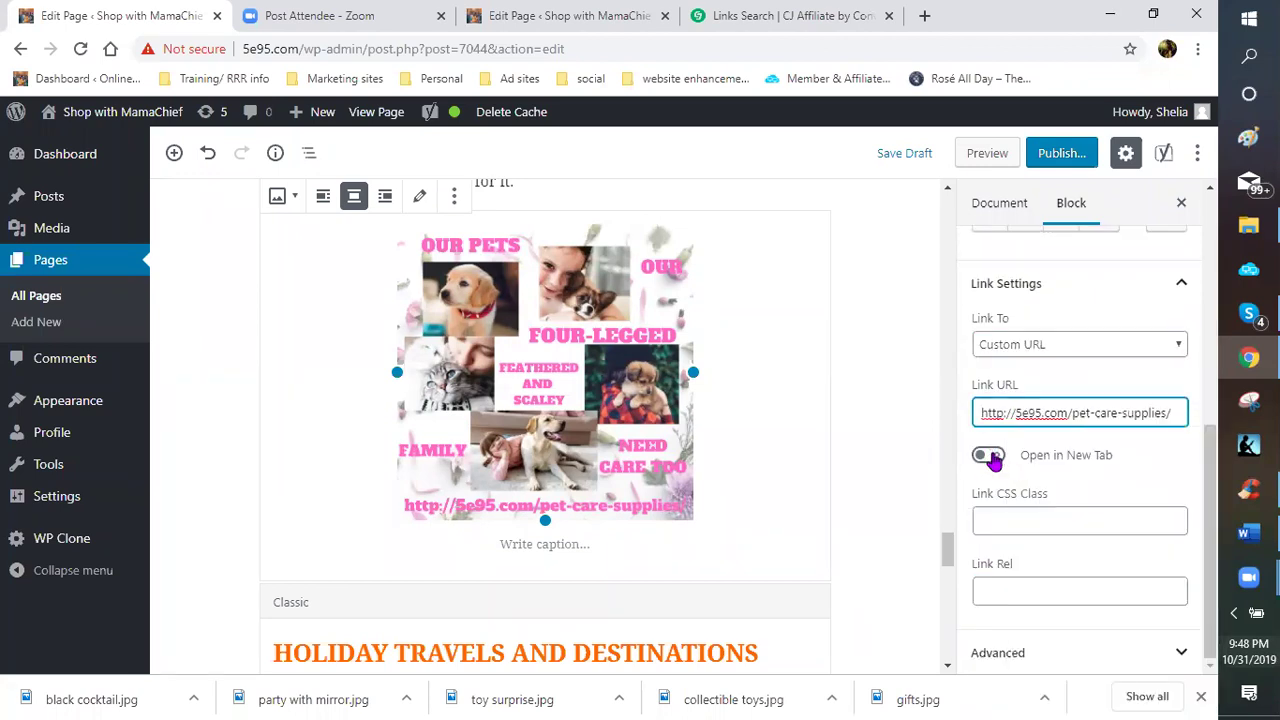
pyautogui.click(993, 458)
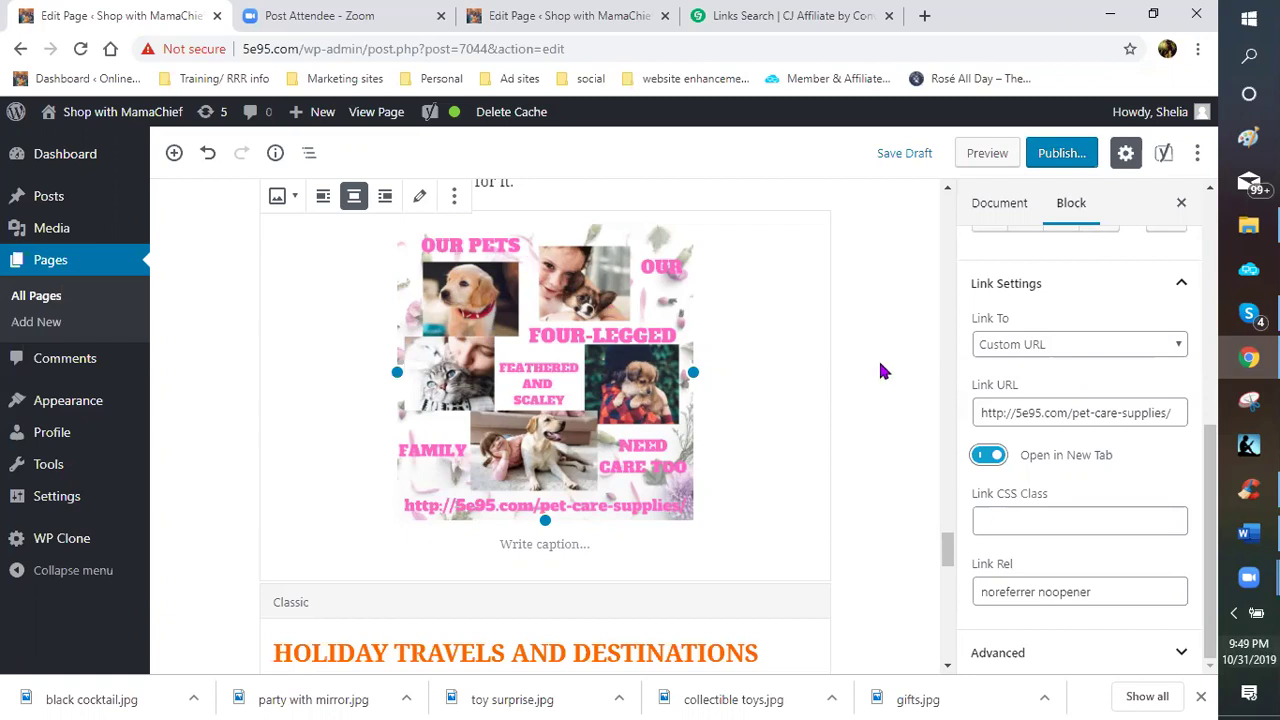
# - Save the WordPress page draft with the pet-care image edits, reaching 7 revisions
pyautogui.scroll(-2, 877, 372)
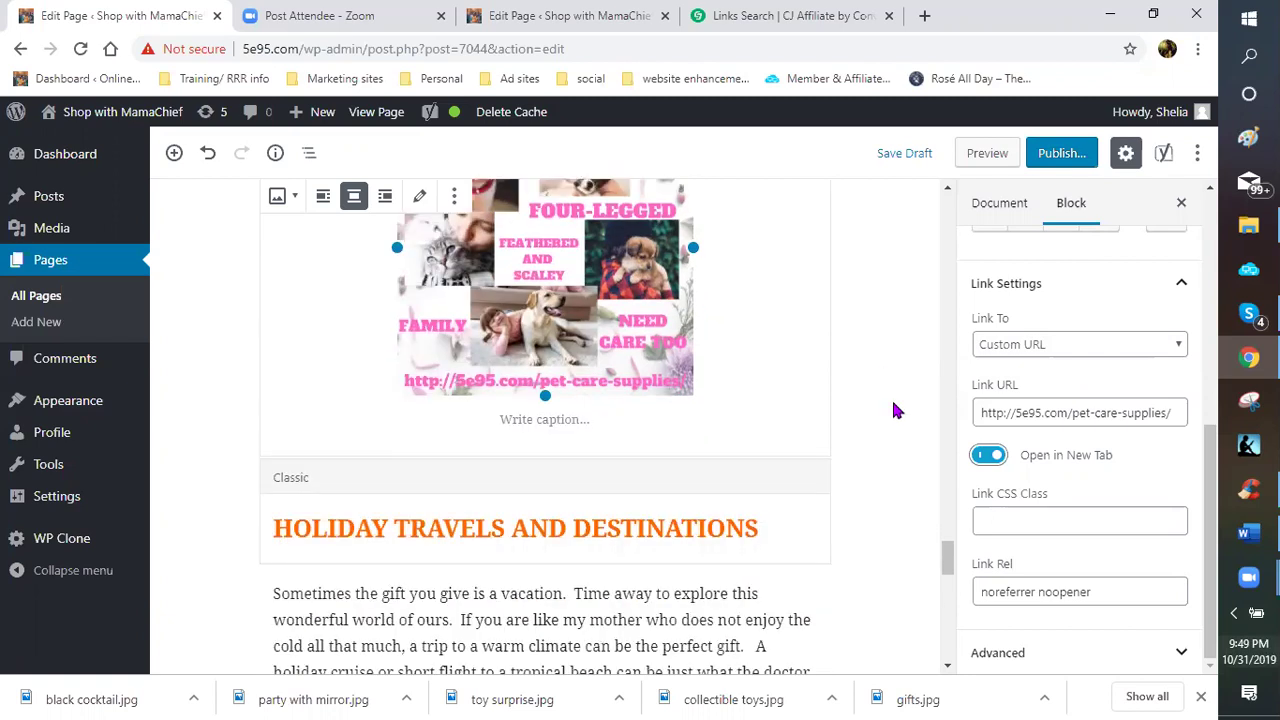
pyautogui.scroll(3, 894, 409)
pyautogui.scroll(-2, 593, 489)
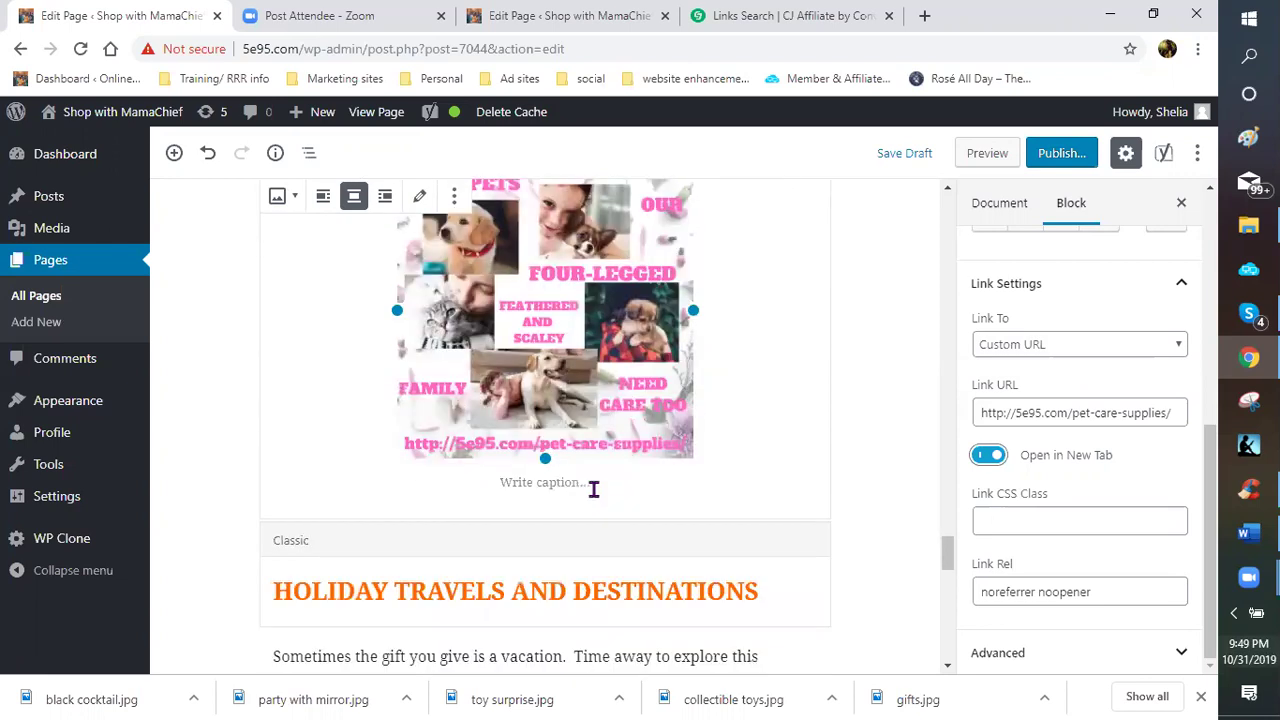
pyautogui.click(593, 487)
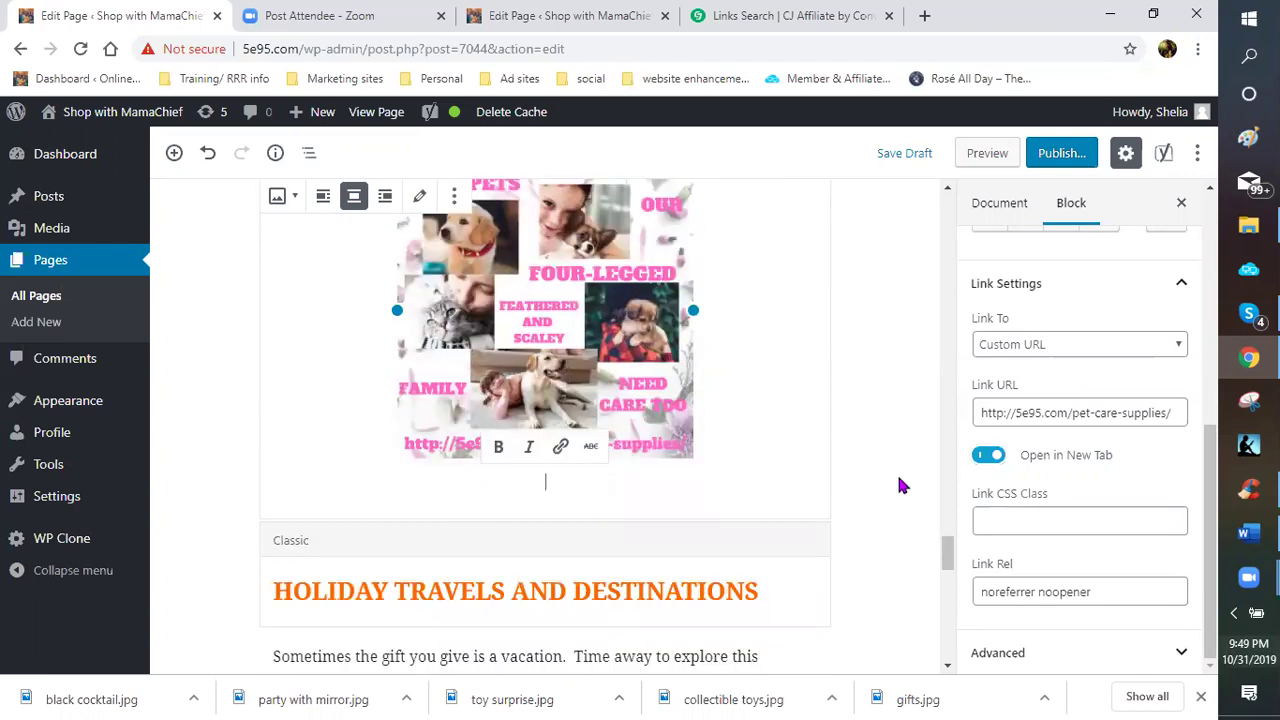
pyautogui.scroll(-1, 889, 477)
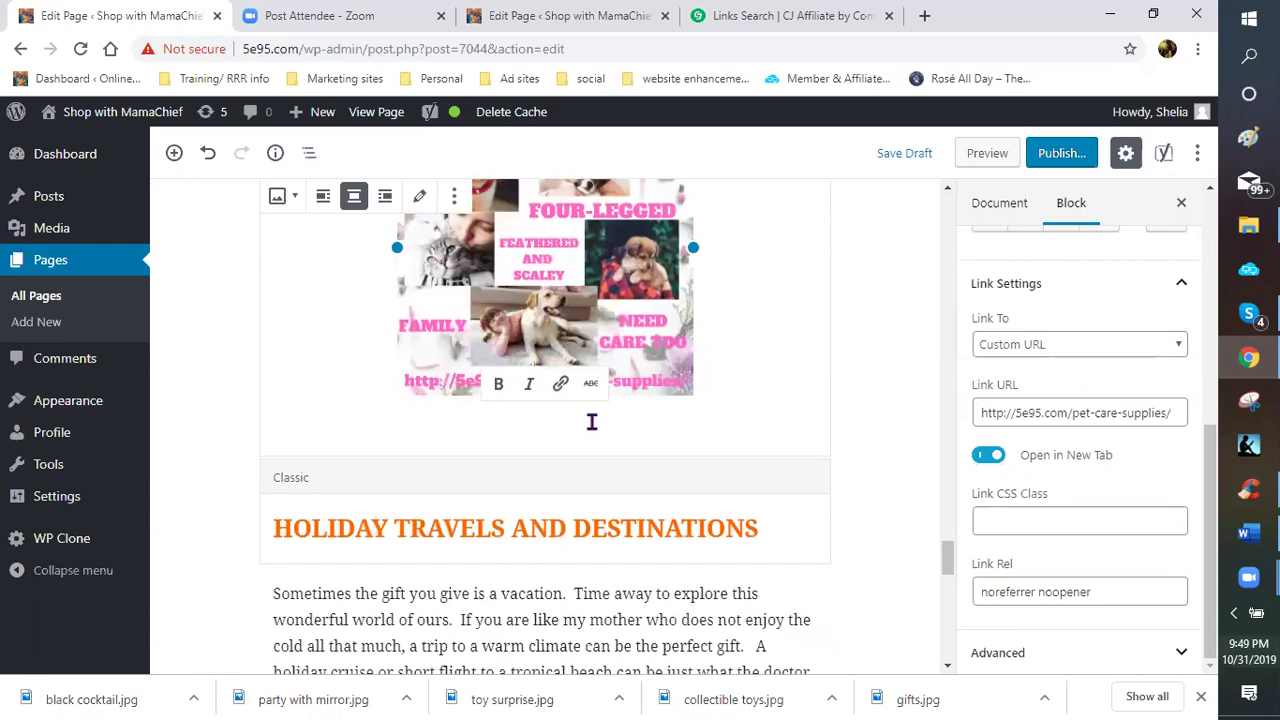
pyautogui.click(861, 438)
pyautogui.scroll(2, 861, 438)
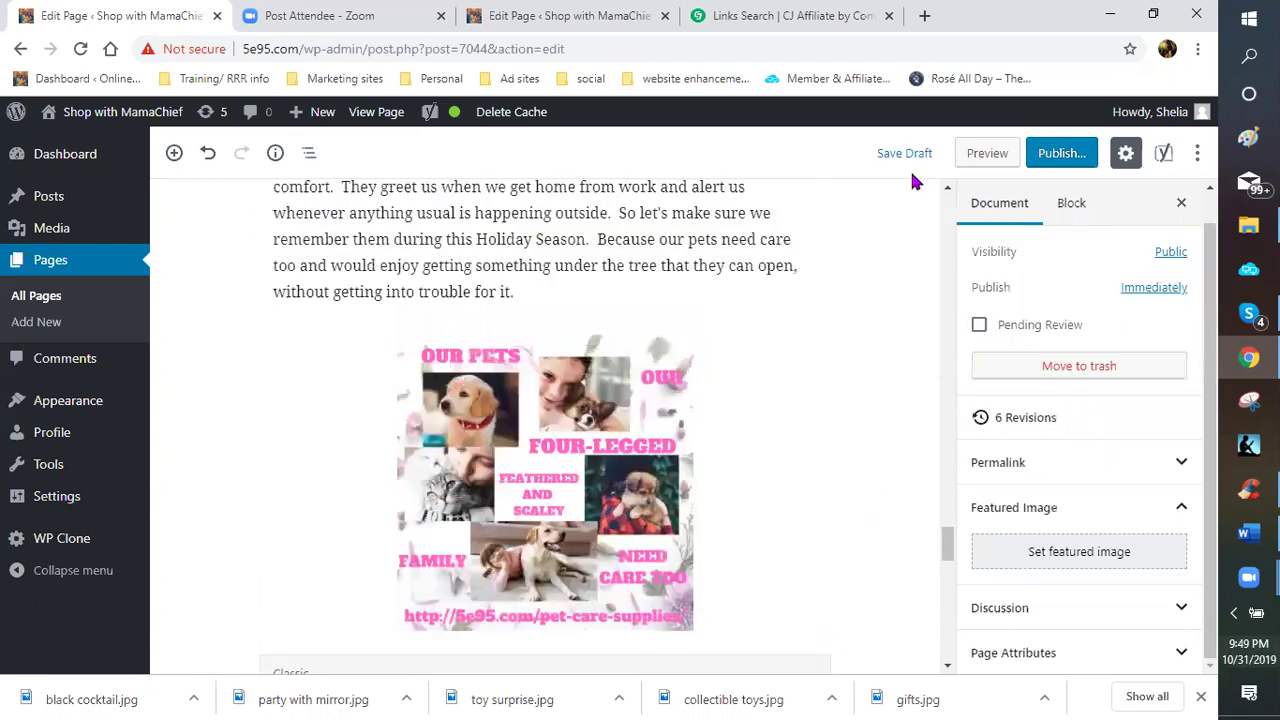
pyautogui.click(907, 155)
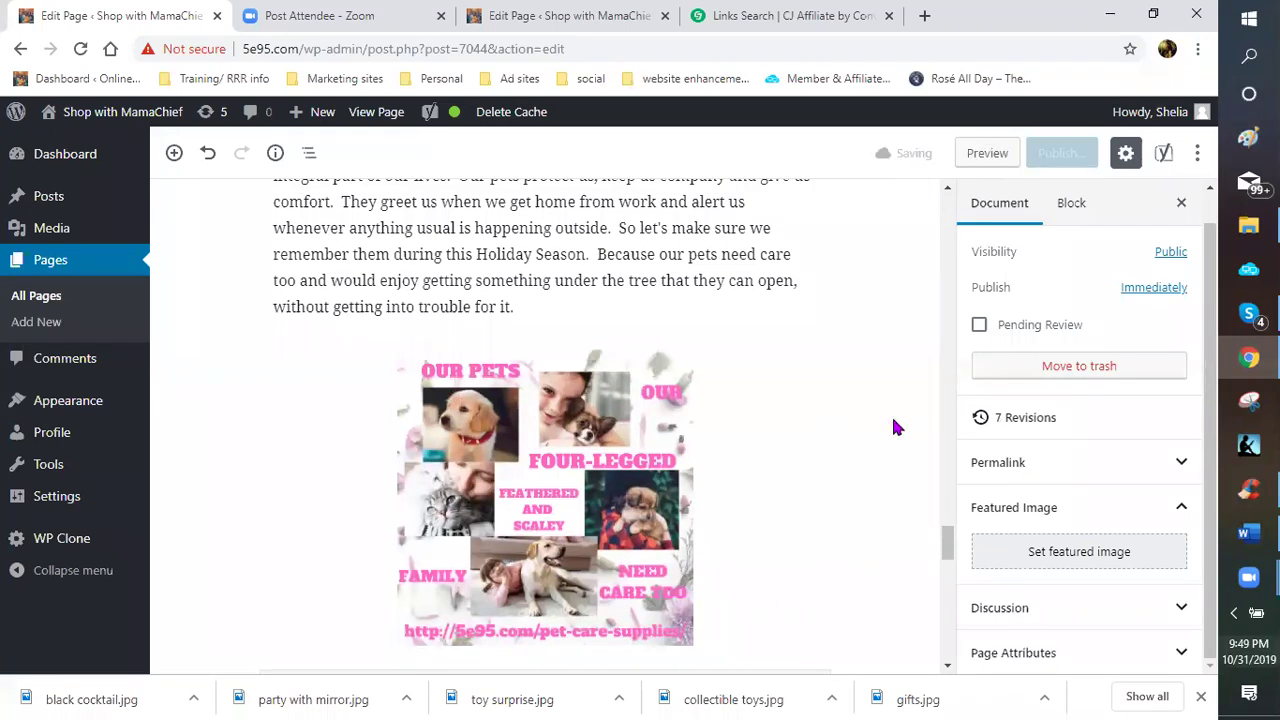
pyautogui.scroll(-1, 853, 505)
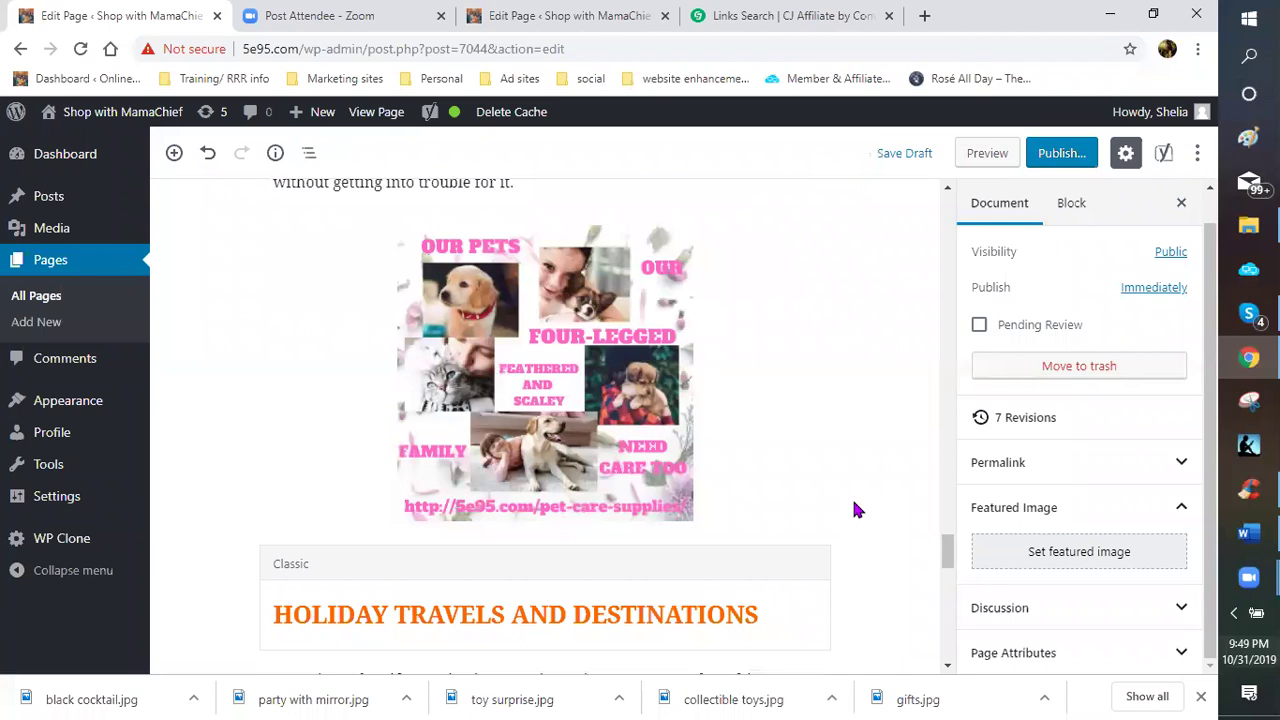
pyautogui.scroll(-1, 853, 503)
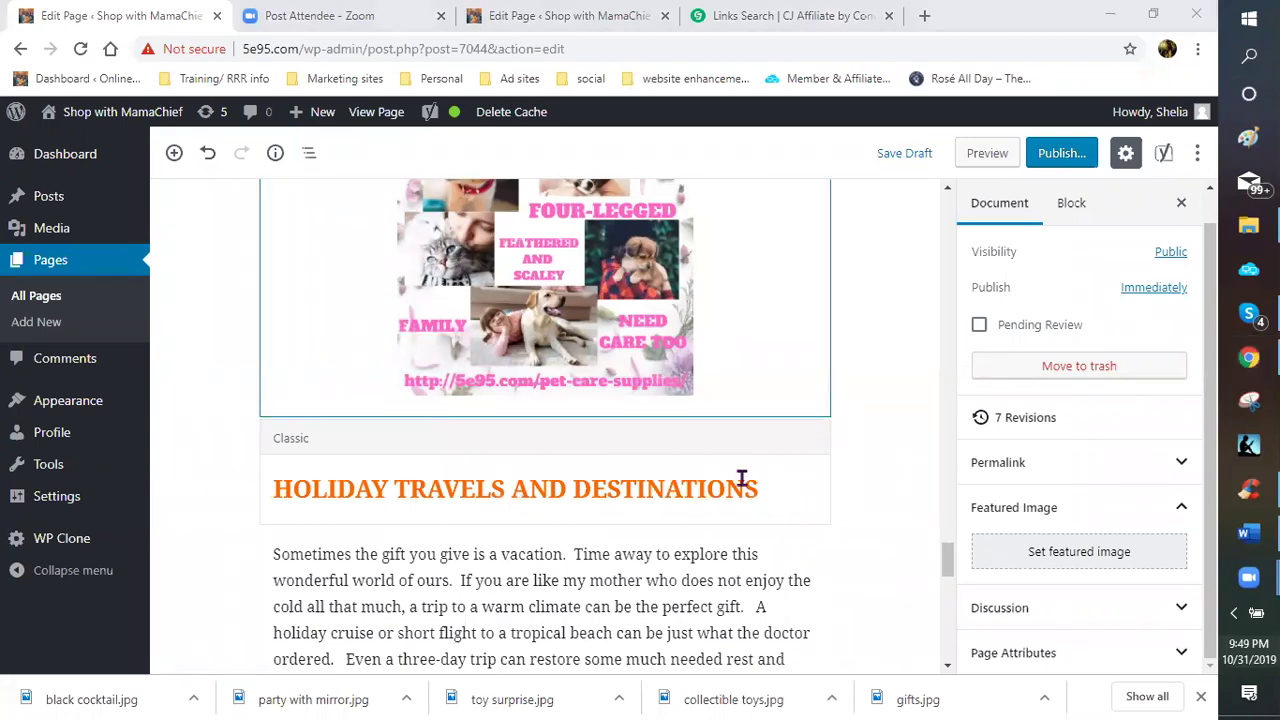
pyautogui.scroll(-2, 727, 480)
pyautogui.scroll(-2, 545, 420)
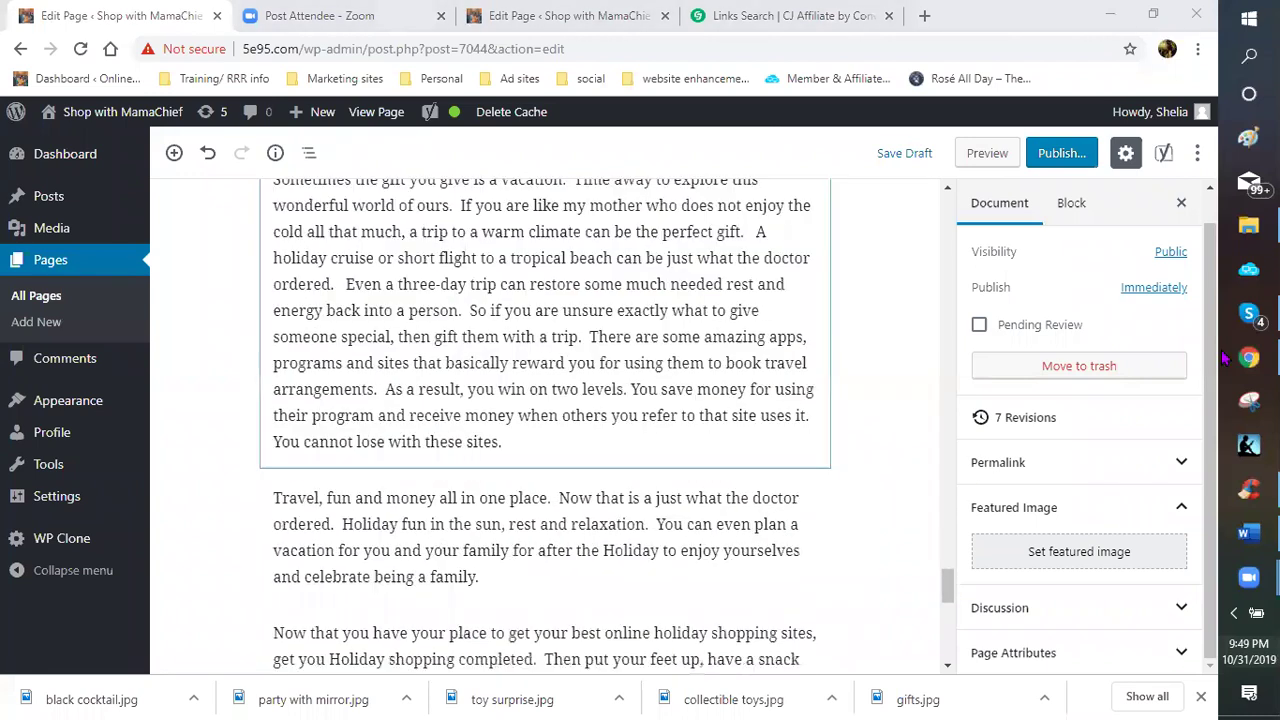
pyautogui.moveTo(1248, 314)
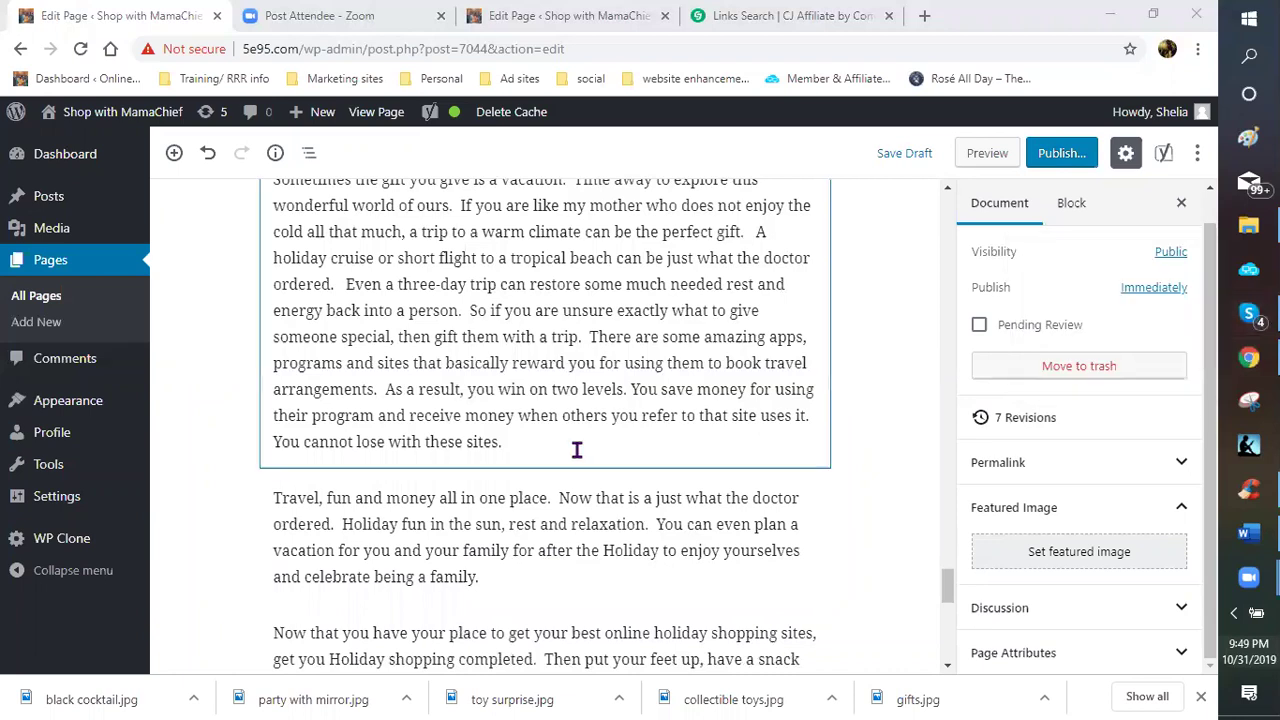
pyautogui.moveTo(544, 470)
pyautogui.scroll(3, 533, 330)
pyautogui.scroll(2, 590, 480)
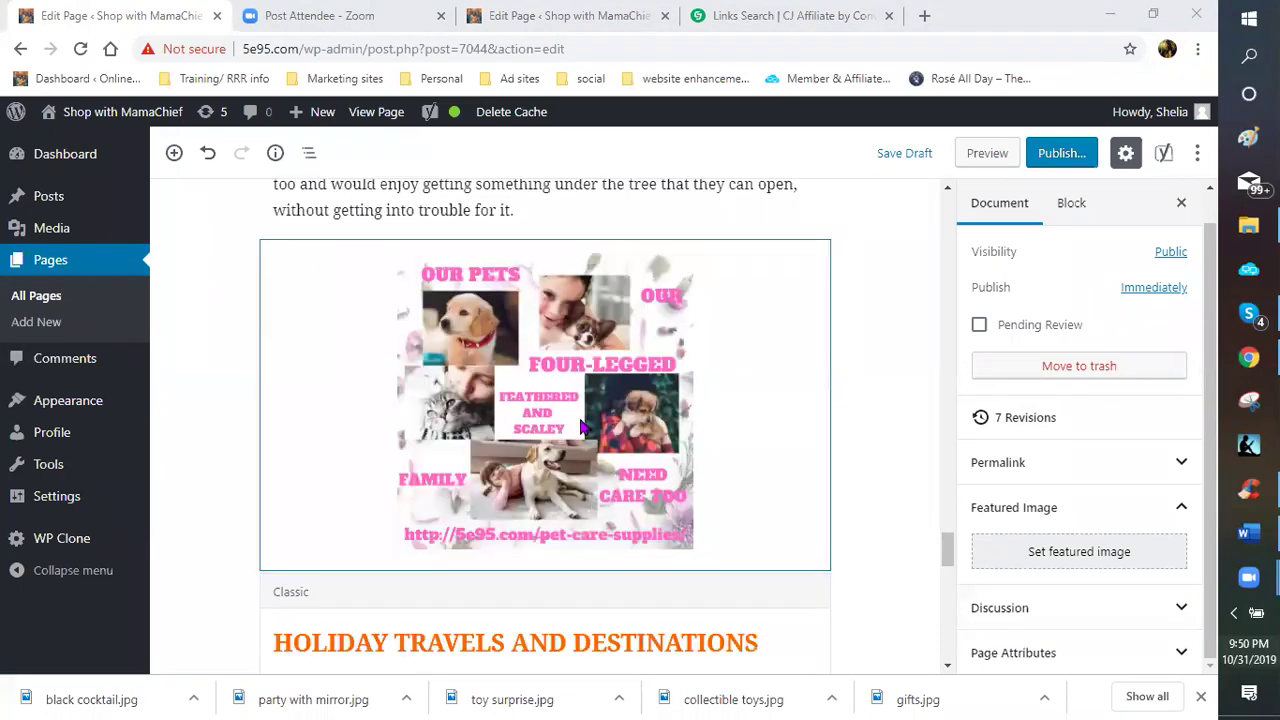
pyautogui.scroll(1, 575, 415)
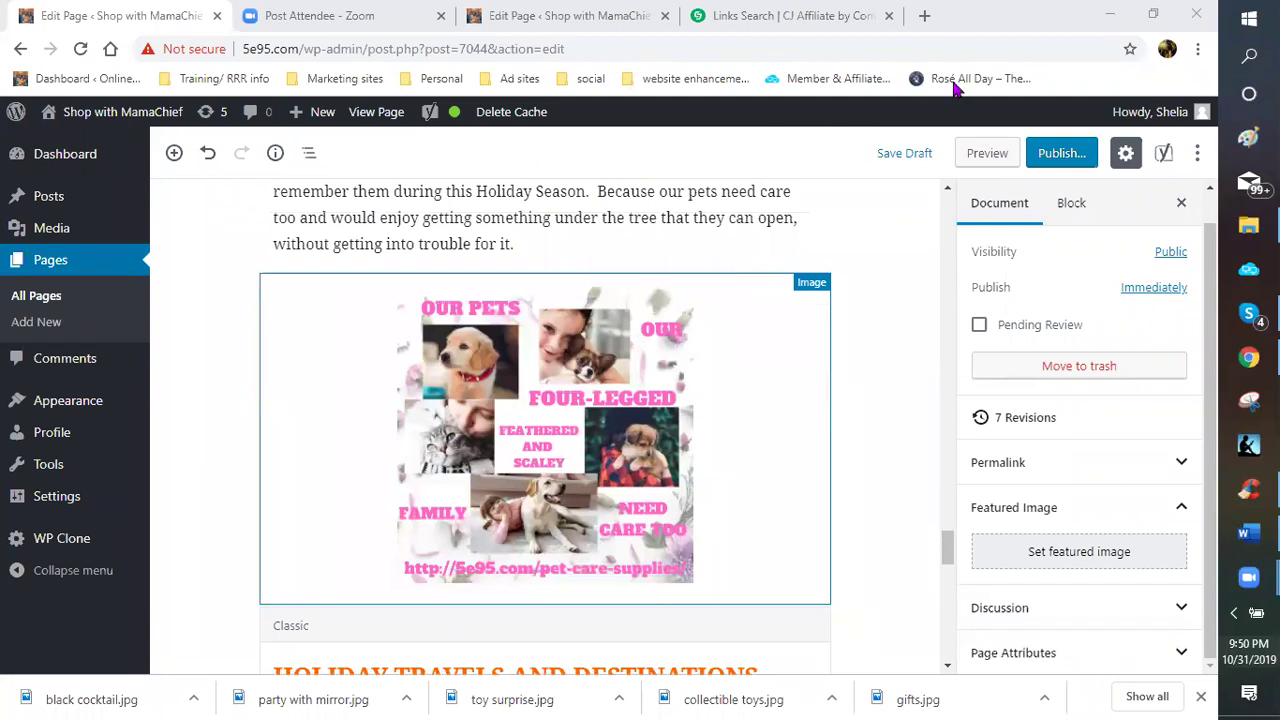
# - Open Canva's Create a design page in a new Chrome tab
pyautogui.click(928, 16)
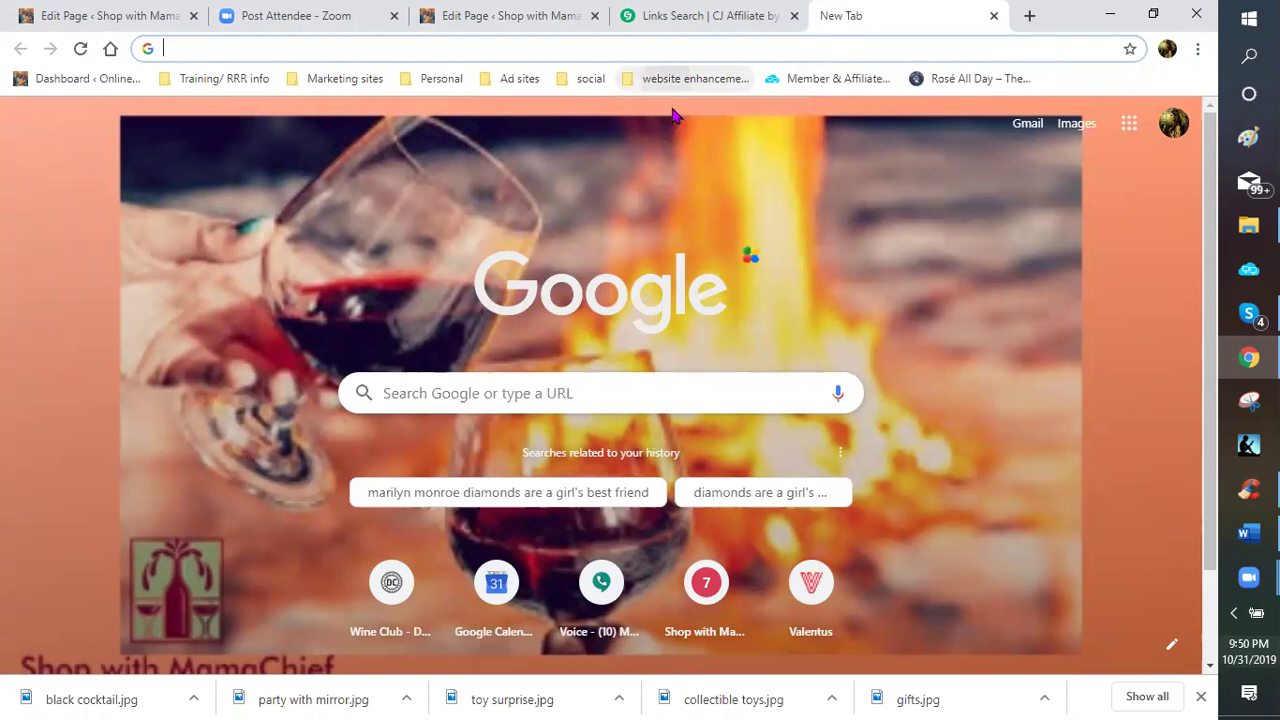
pyautogui.press('Return')
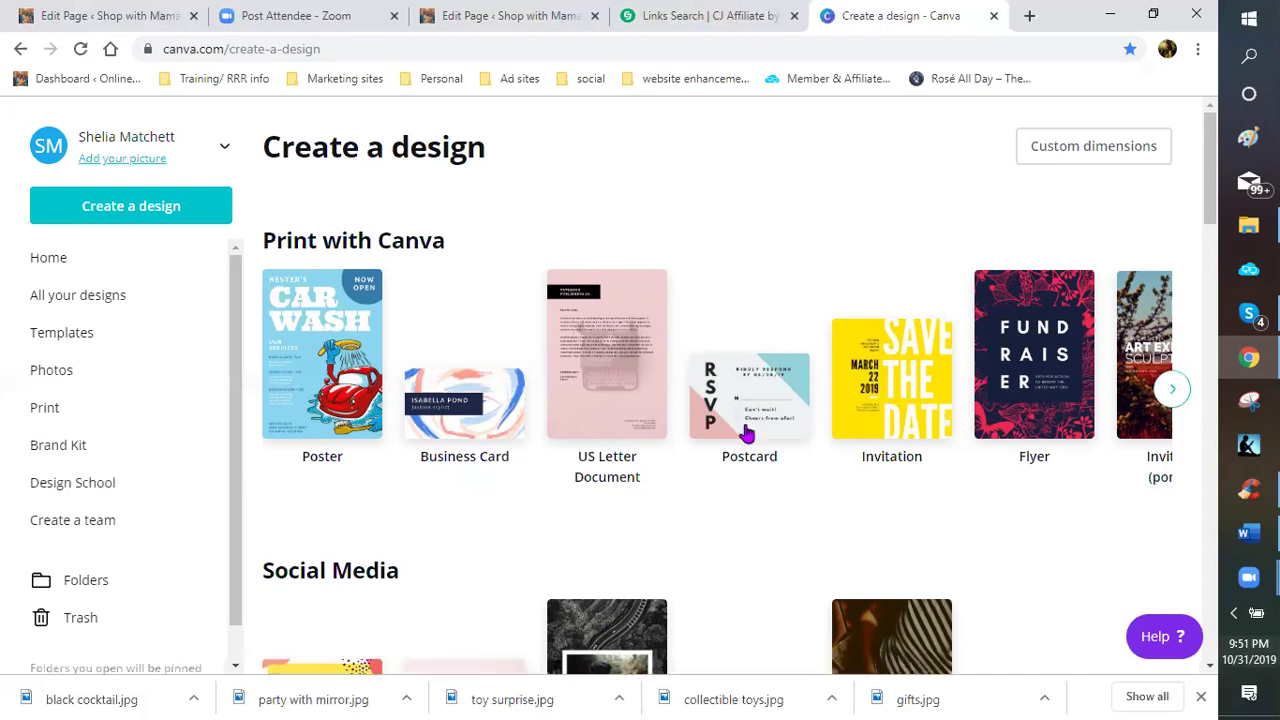
# - Expand the Social Media row and bring Instagram Post (1080 × 1080 px) into view
pyautogui.scroll(-2, 742, 432)
pyautogui.scroll(-1, 363, 446)
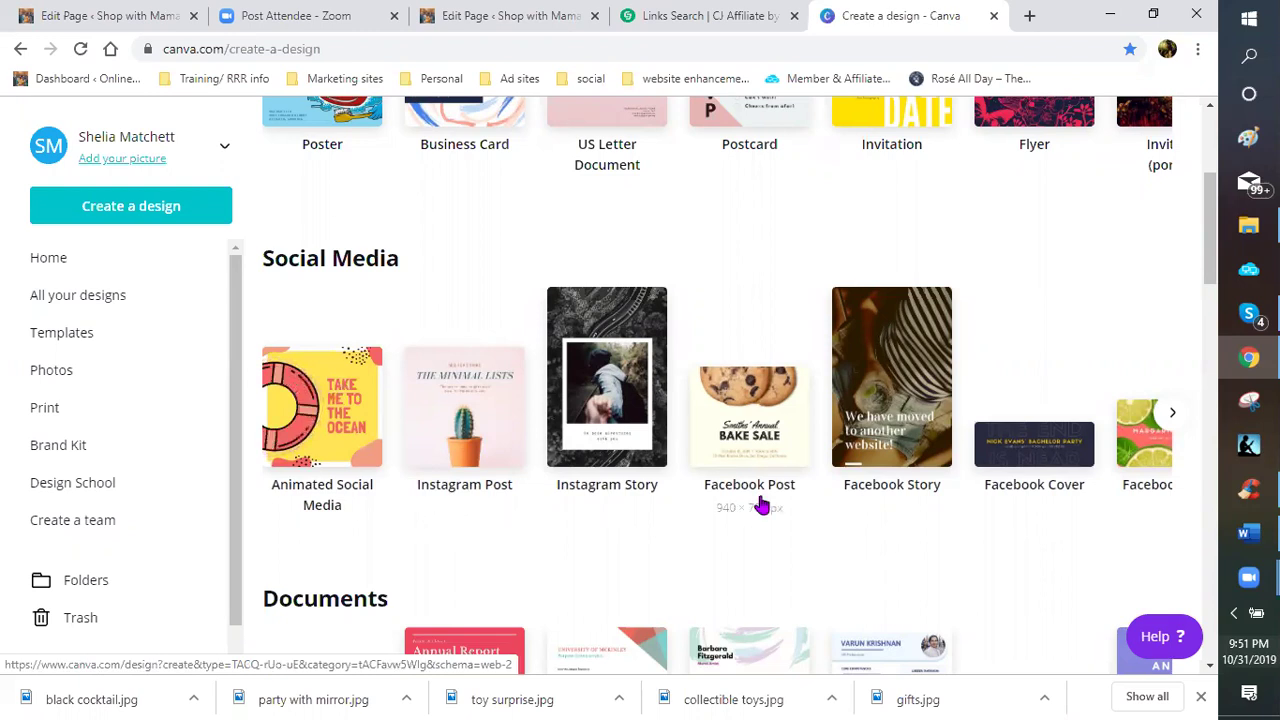
pyautogui.click(1172, 414)
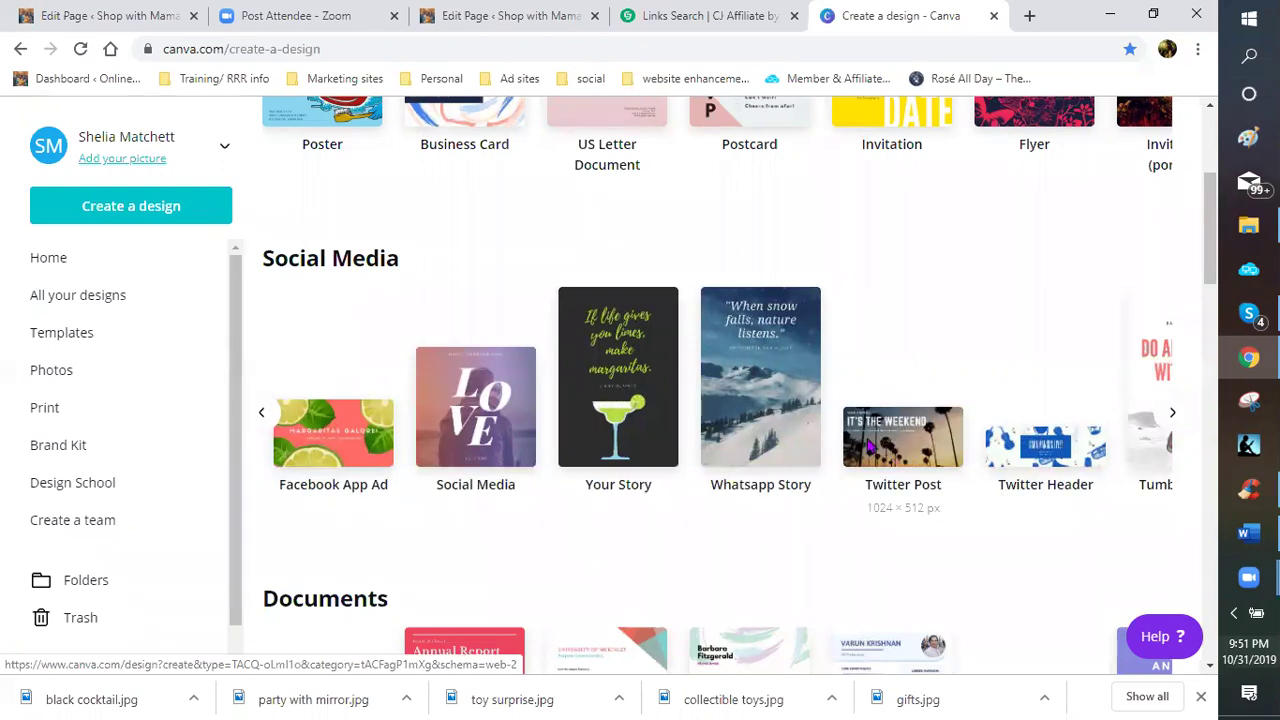
pyautogui.scroll(-1, 850, 440)
pyautogui.scroll(-1, 718, 421)
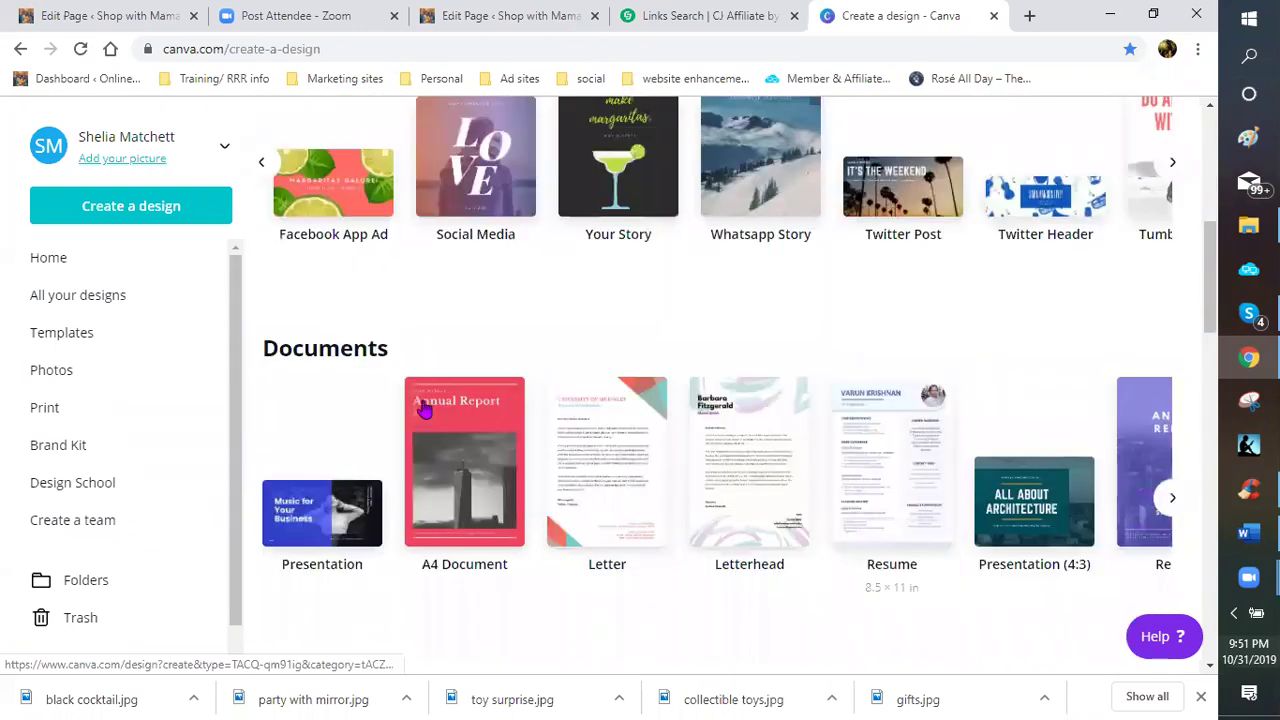
pyautogui.scroll(-1, 424, 408)
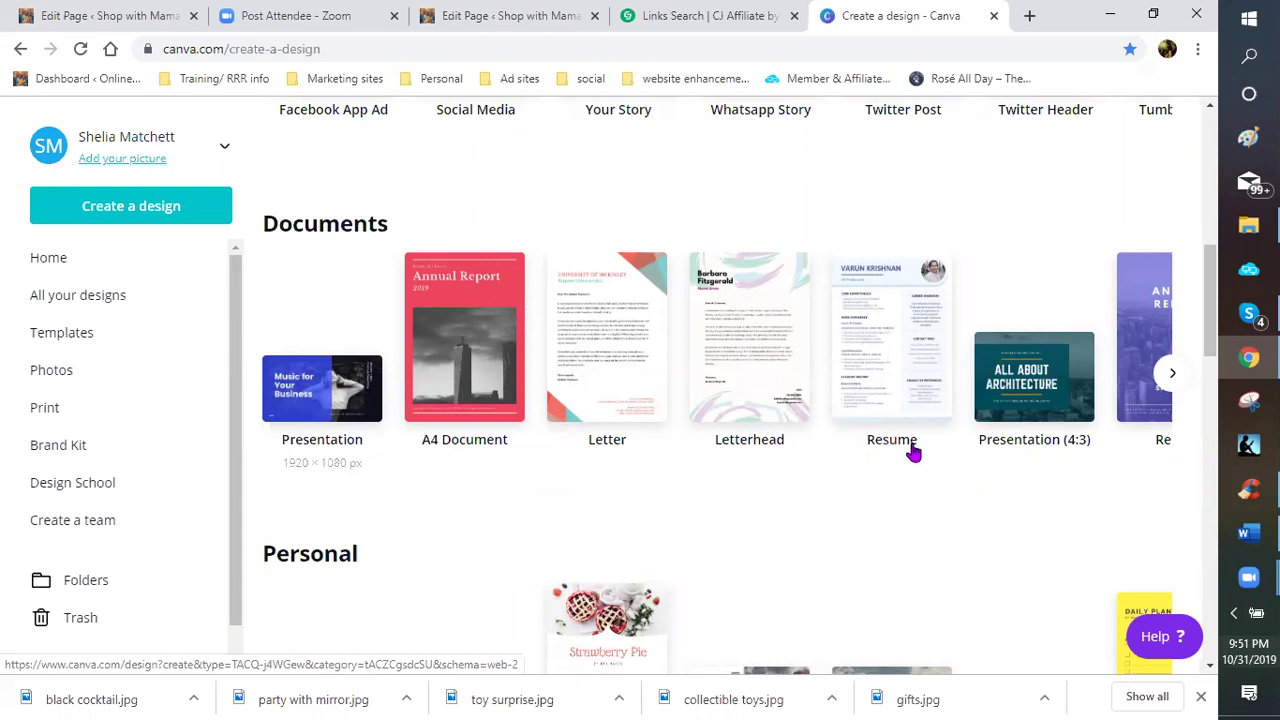
pyautogui.scroll(-1, 884, 423)
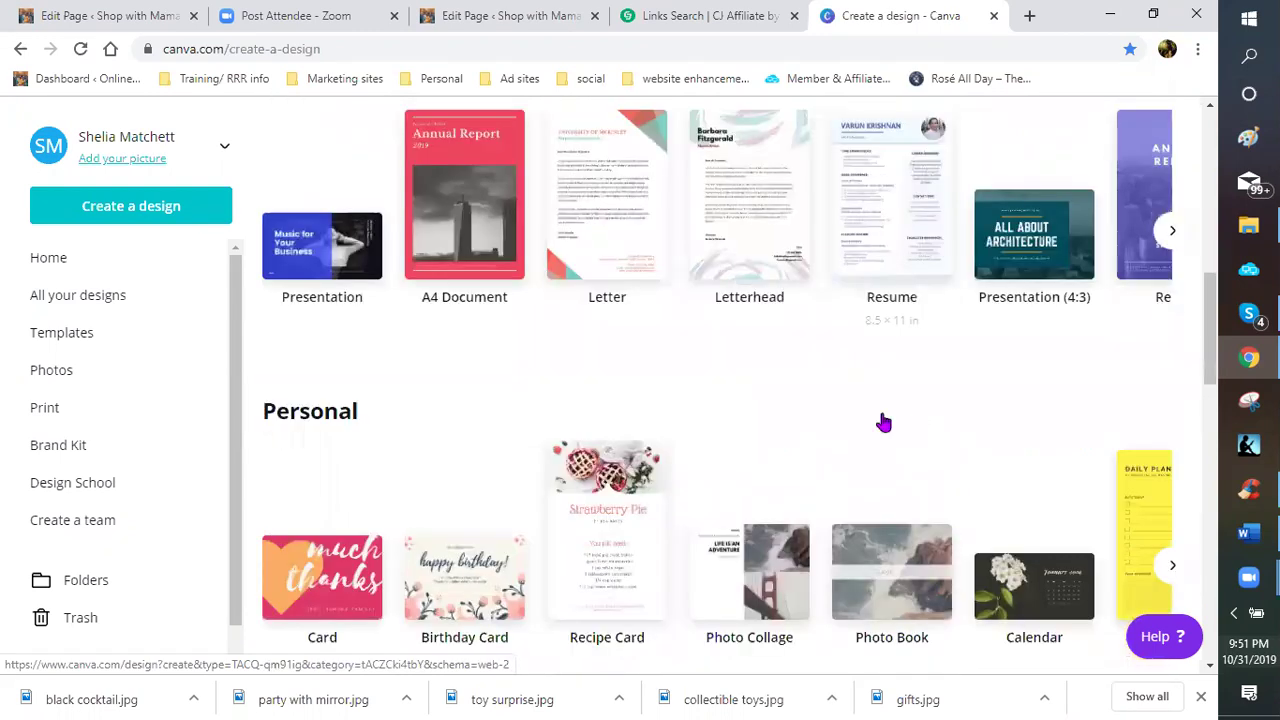
pyautogui.scroll(-2, 884, 423)
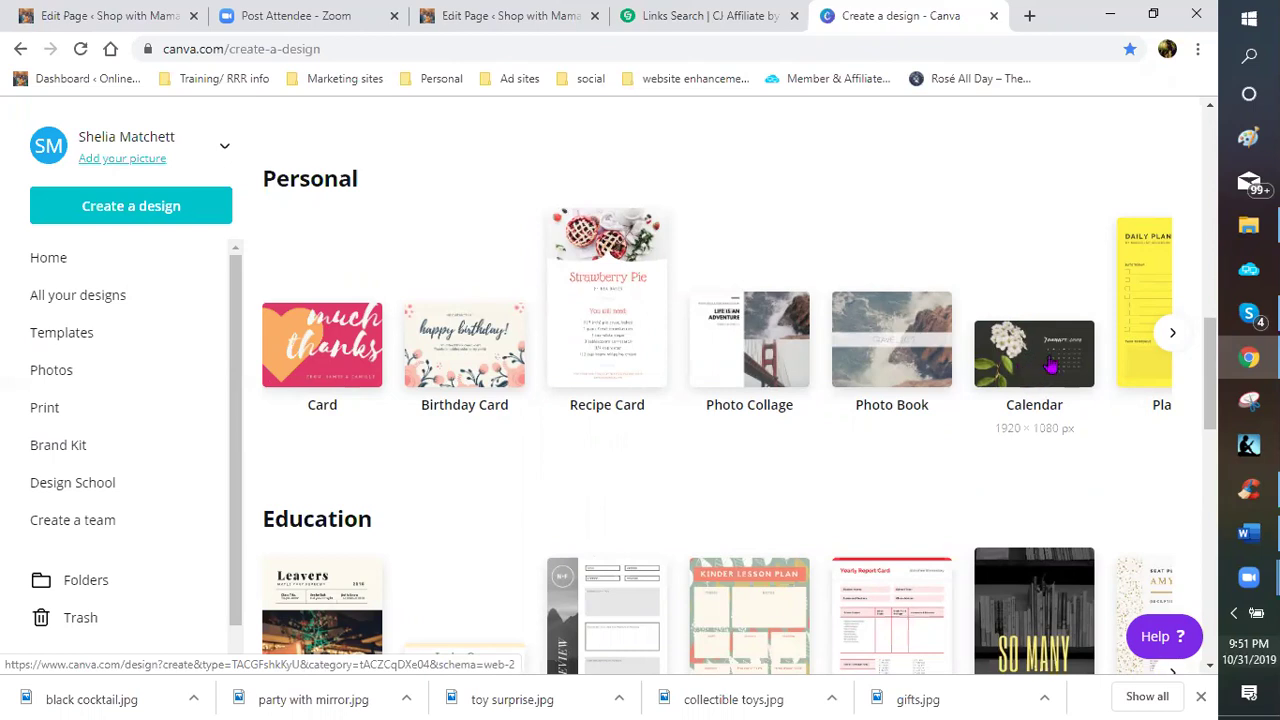
pyautogui.hscroll(3, 900, 395)
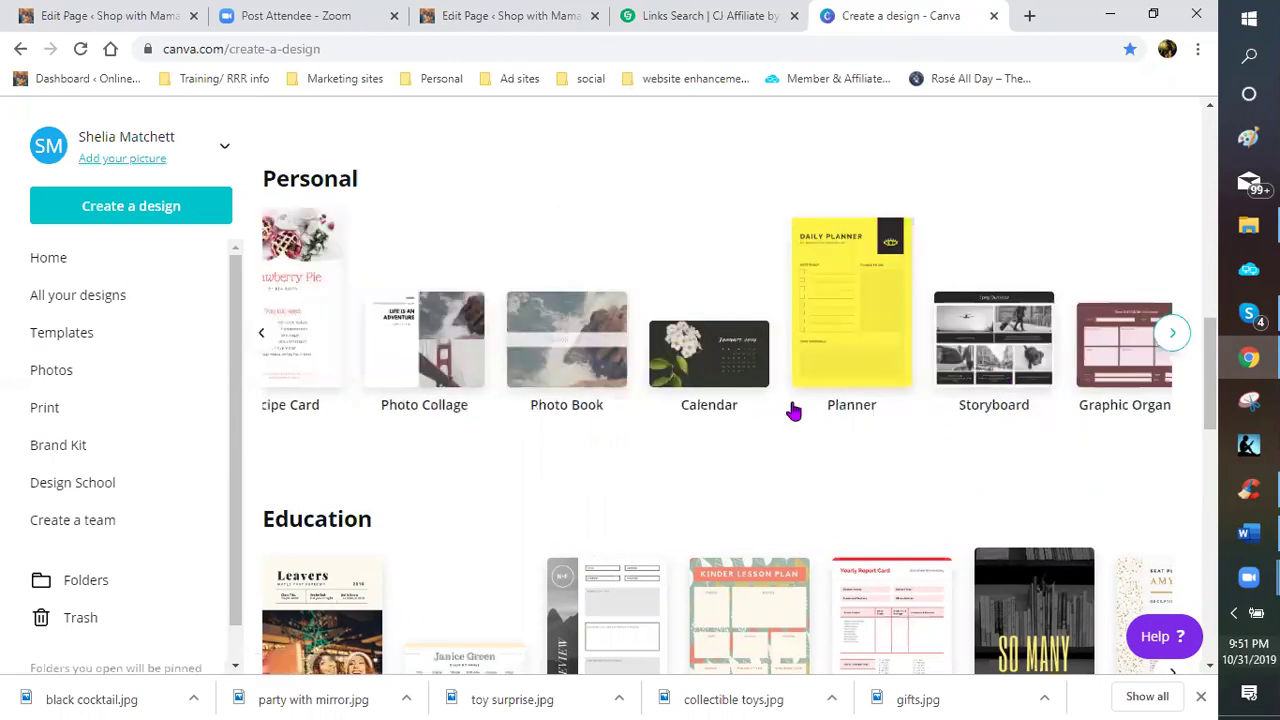
pyautogui.hscroll(3, 500, 395)
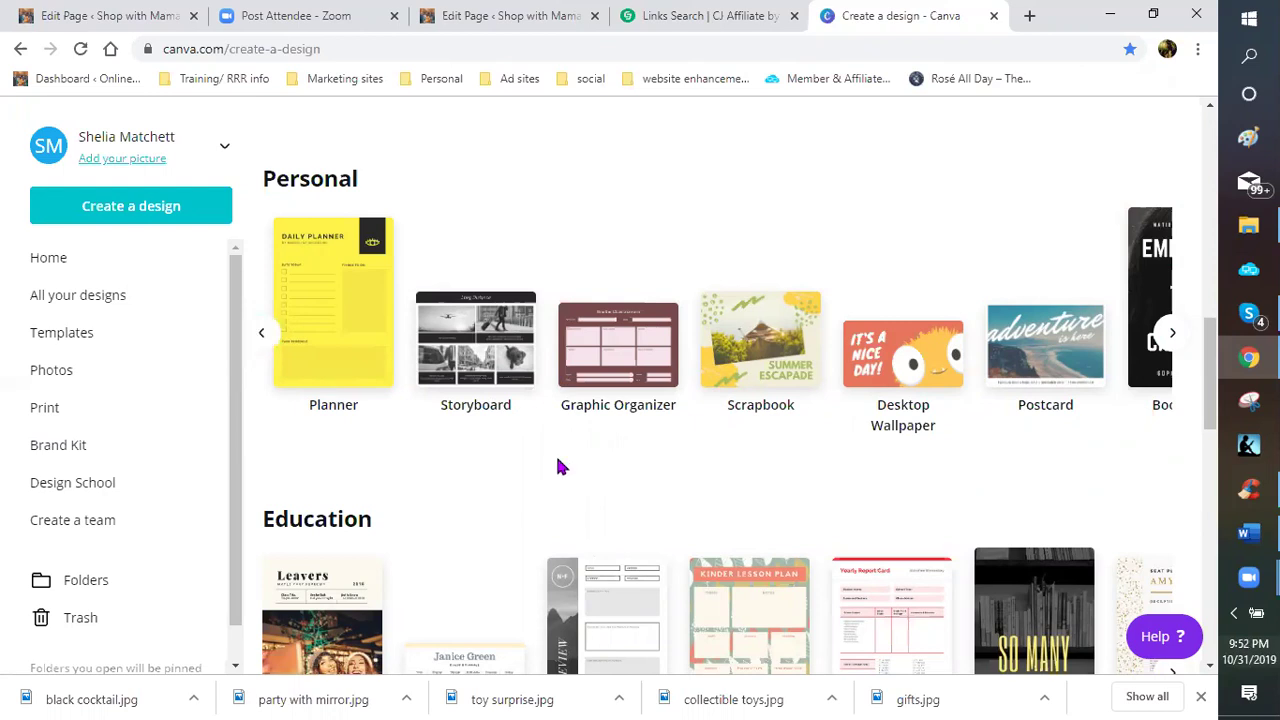
pyautogui.scroll(-2, 560, 465)
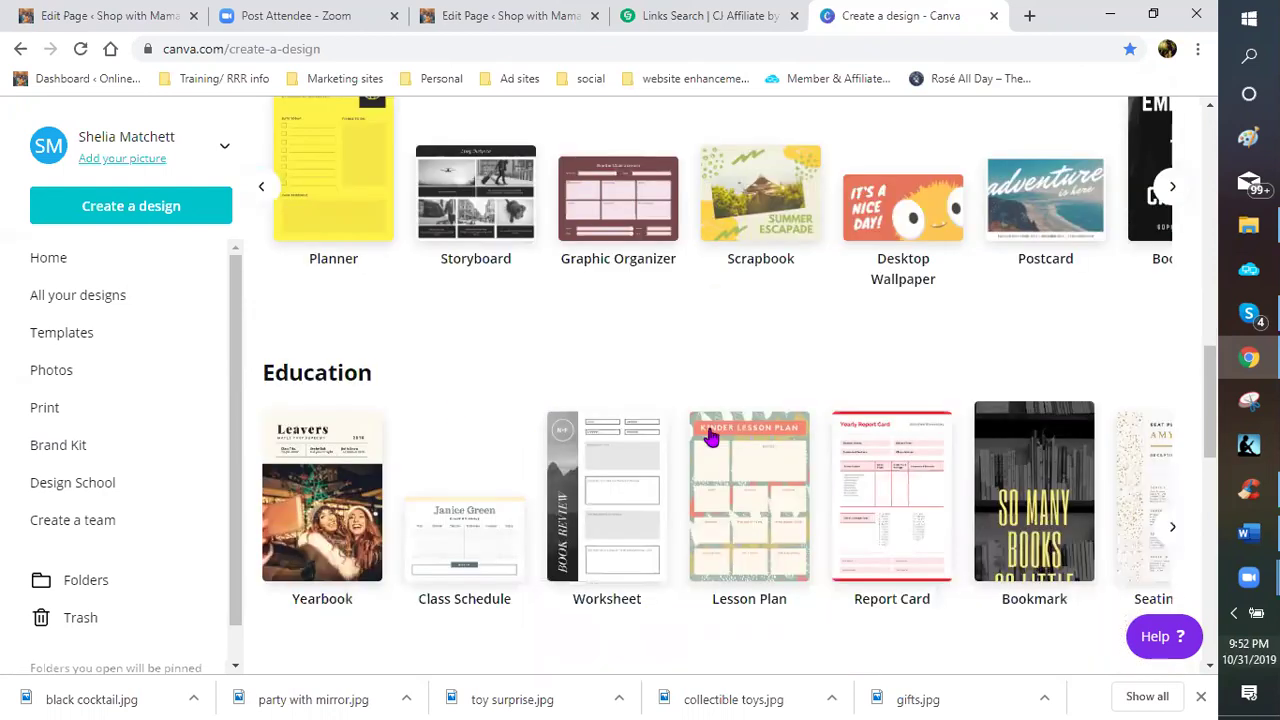
pyautogui.scroll(-2, 750, 478)
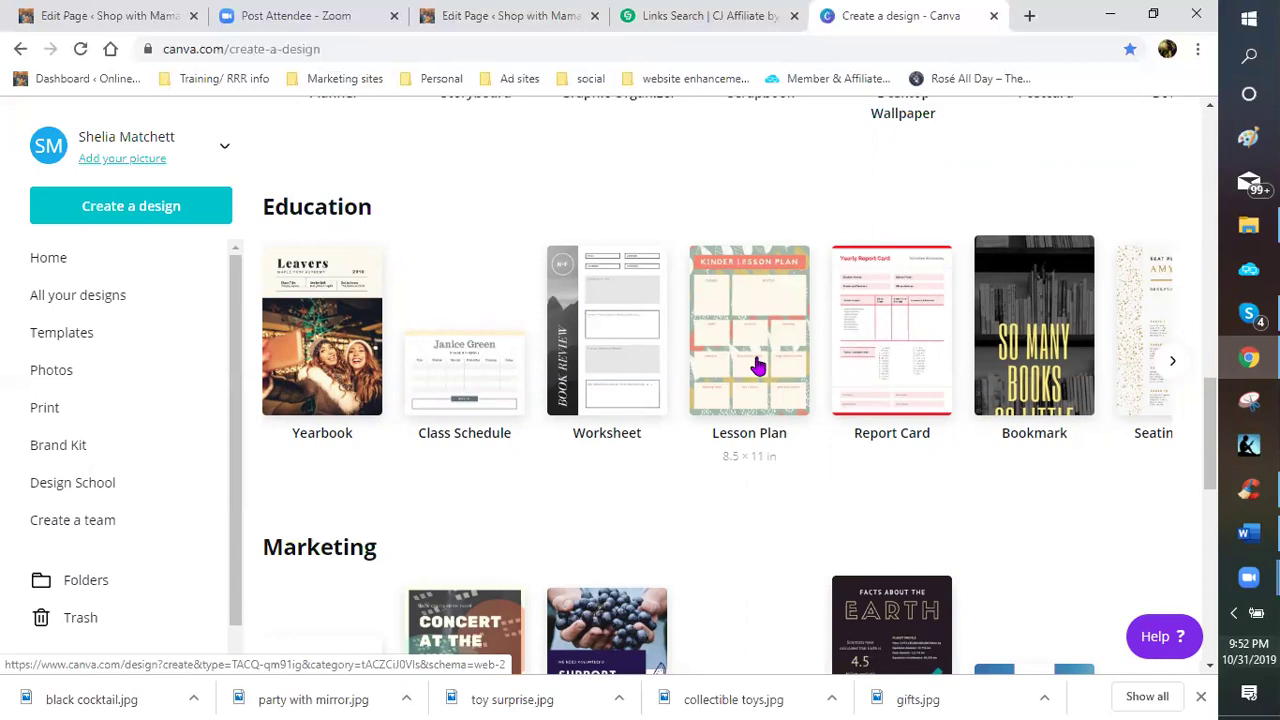
pyautogui.scroll(-1, 737, 296)
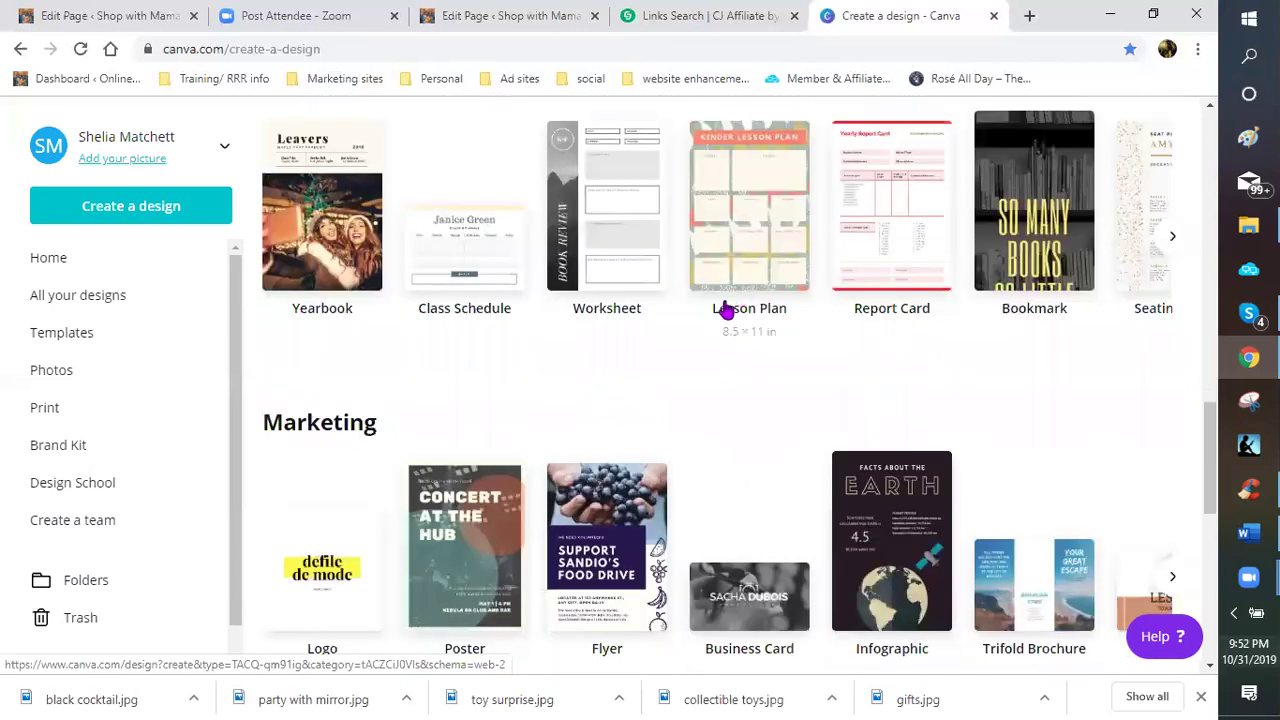
pyautogui.scroll(-2, 725, 310)
pyautogui.scroll(-1, 683, 322)
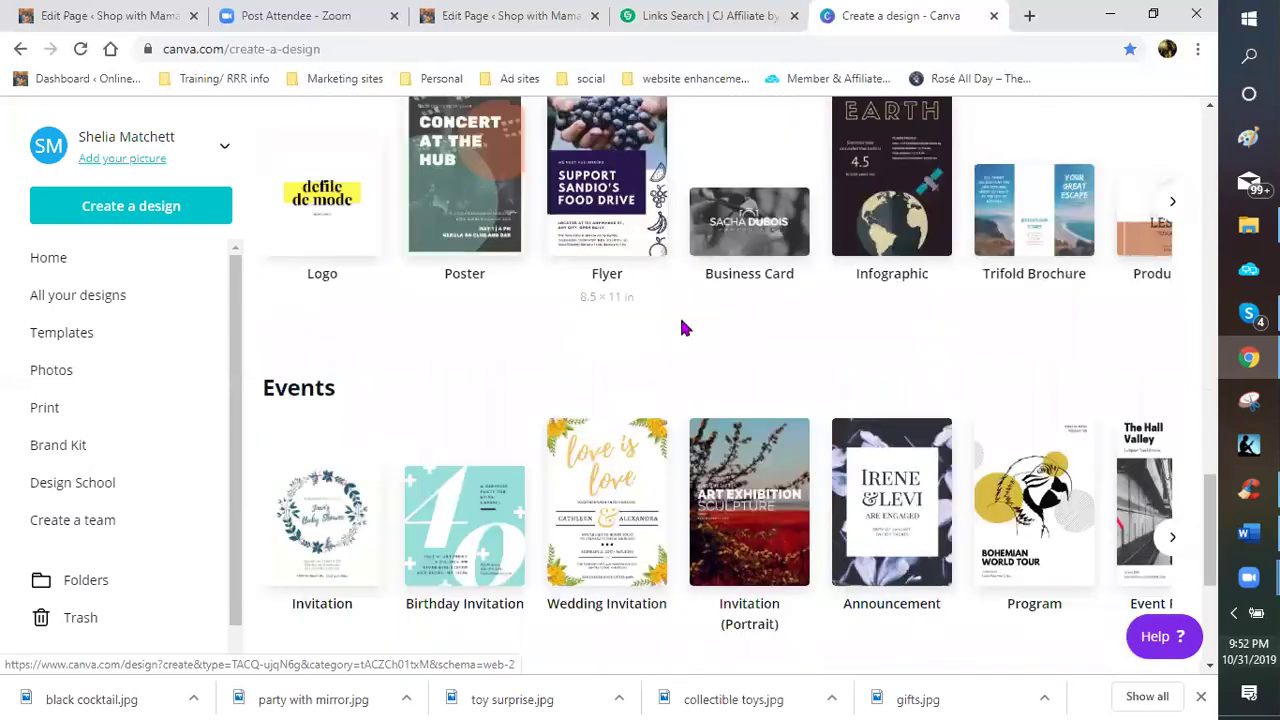
pyautogui.scroll(2, 697, 351)
pyautogui.scroll(1, 746, 346)
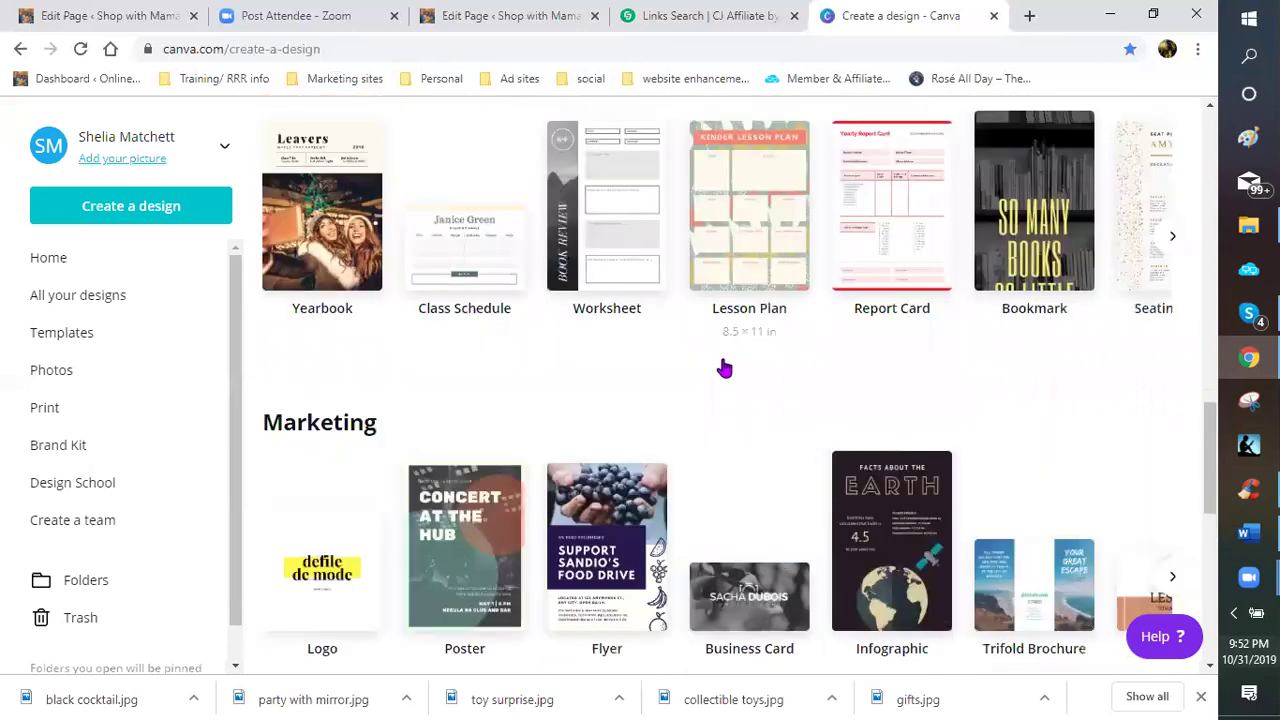
pyautogui.scroll(-2, 520, 403)
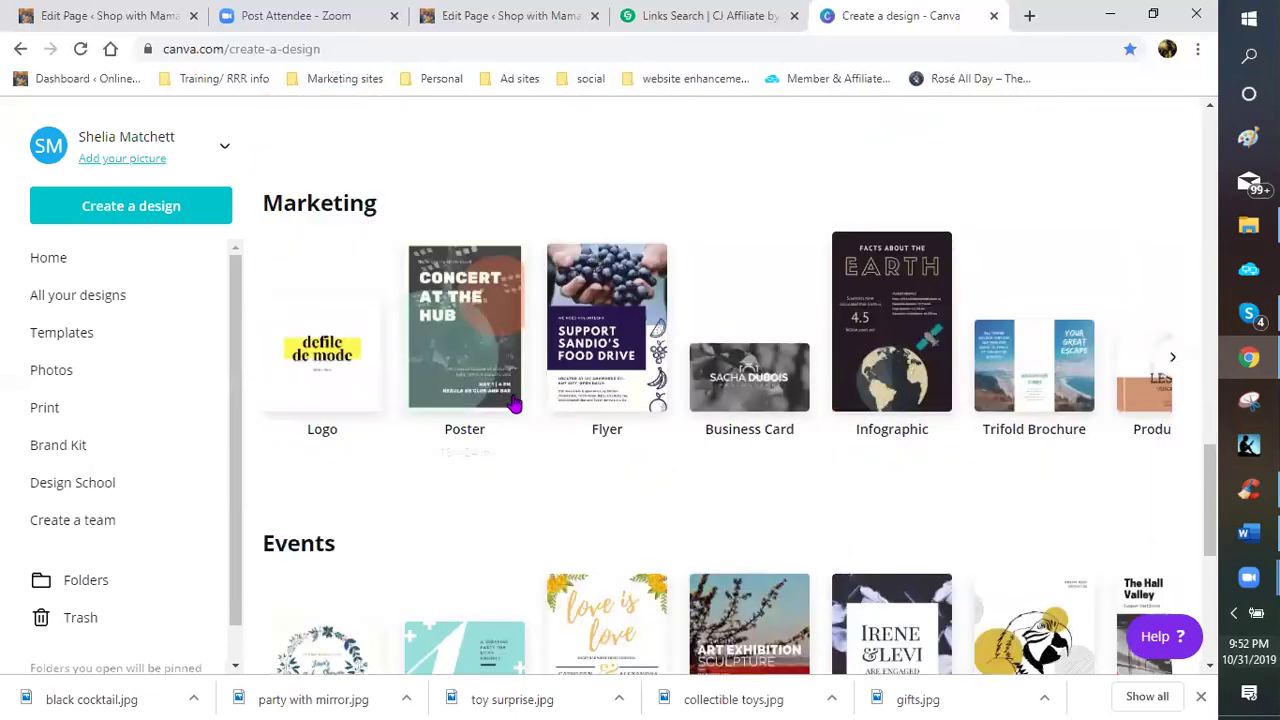
pyautogui.scroll(-2, 490, 392)
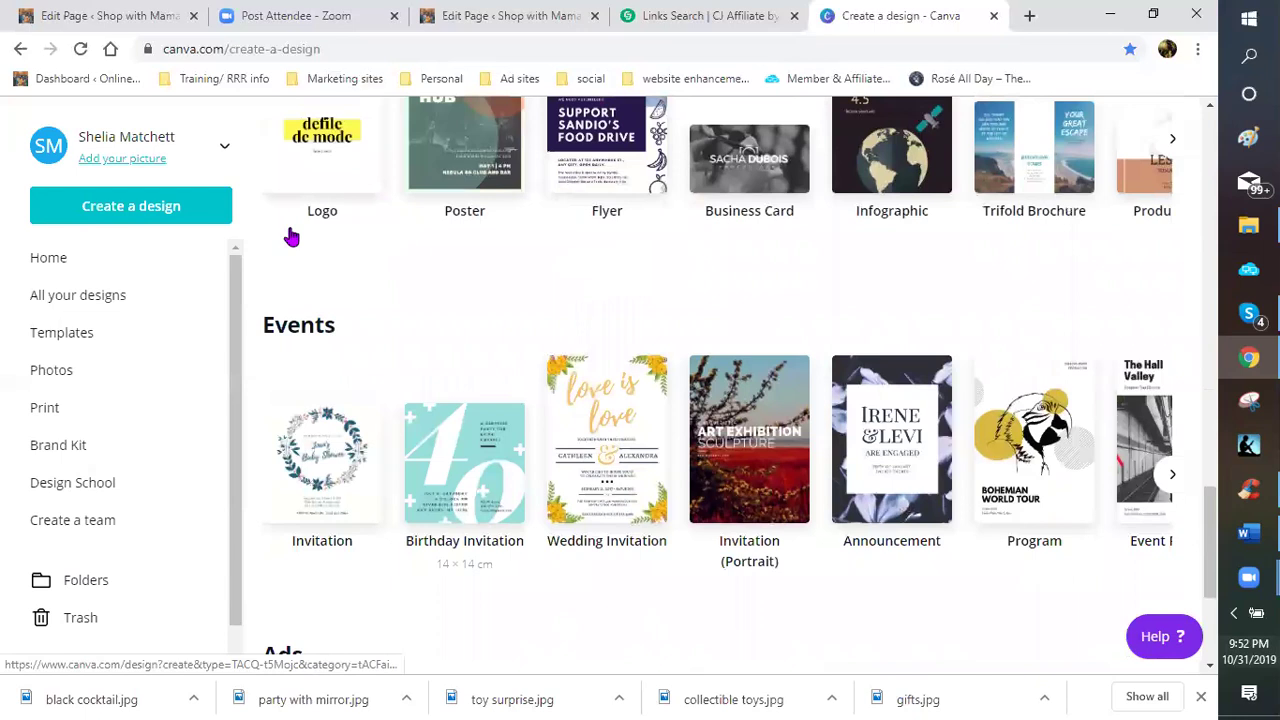
pyautogui.scroll(1, 517, 383)
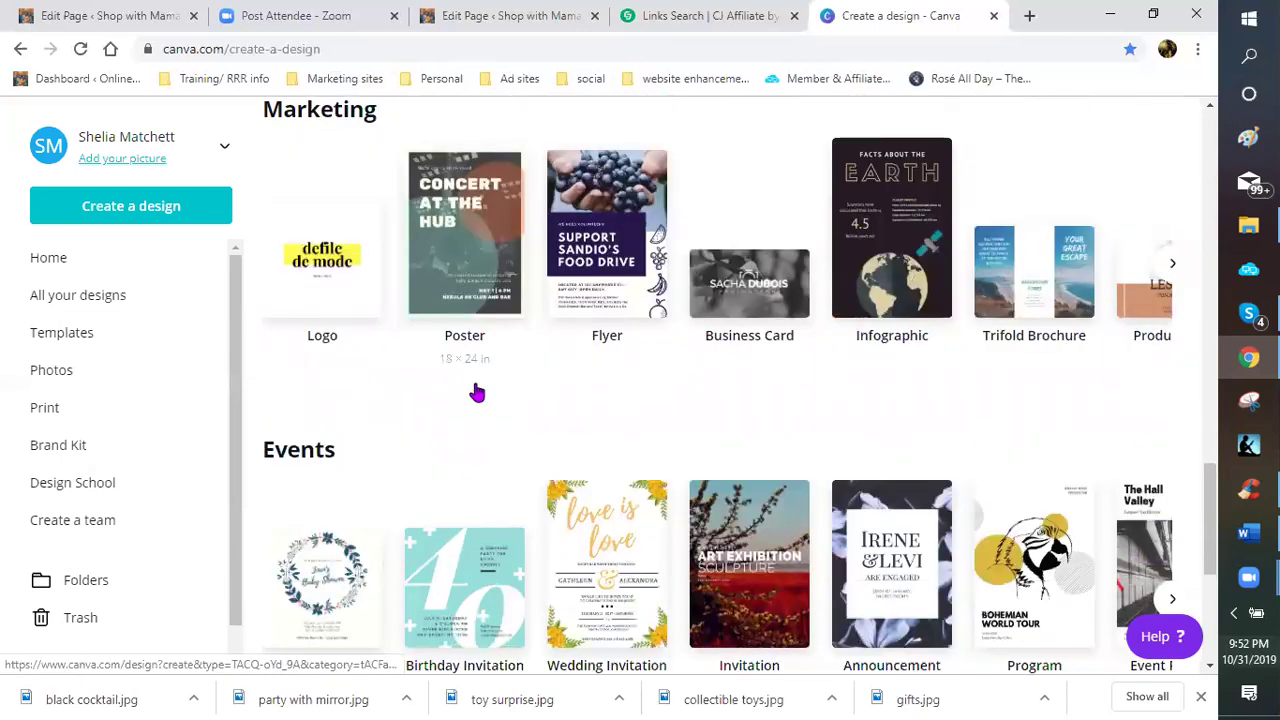
pyautogui.scroll(1, 462, 392)
pyautogui.scroll(4, 500, 380)
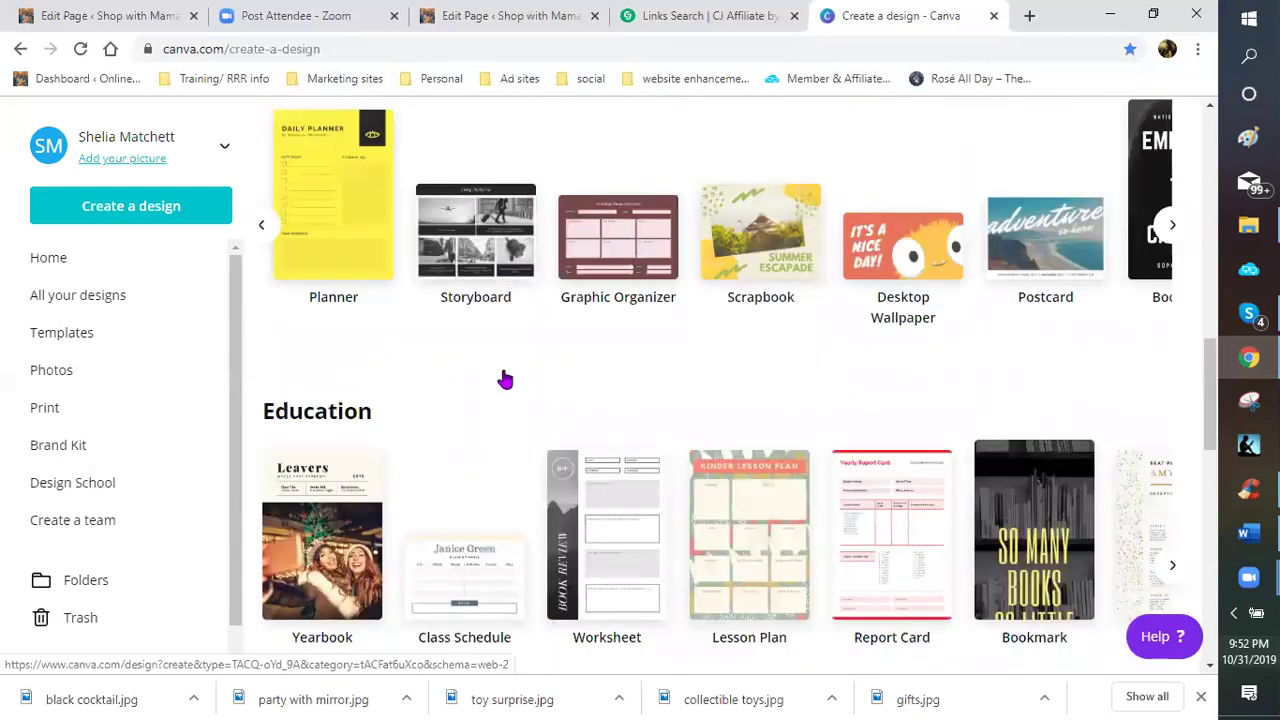
pyautogui.scroll(4, 500, 370)
pyautogui.scroll(4, 492, 358)
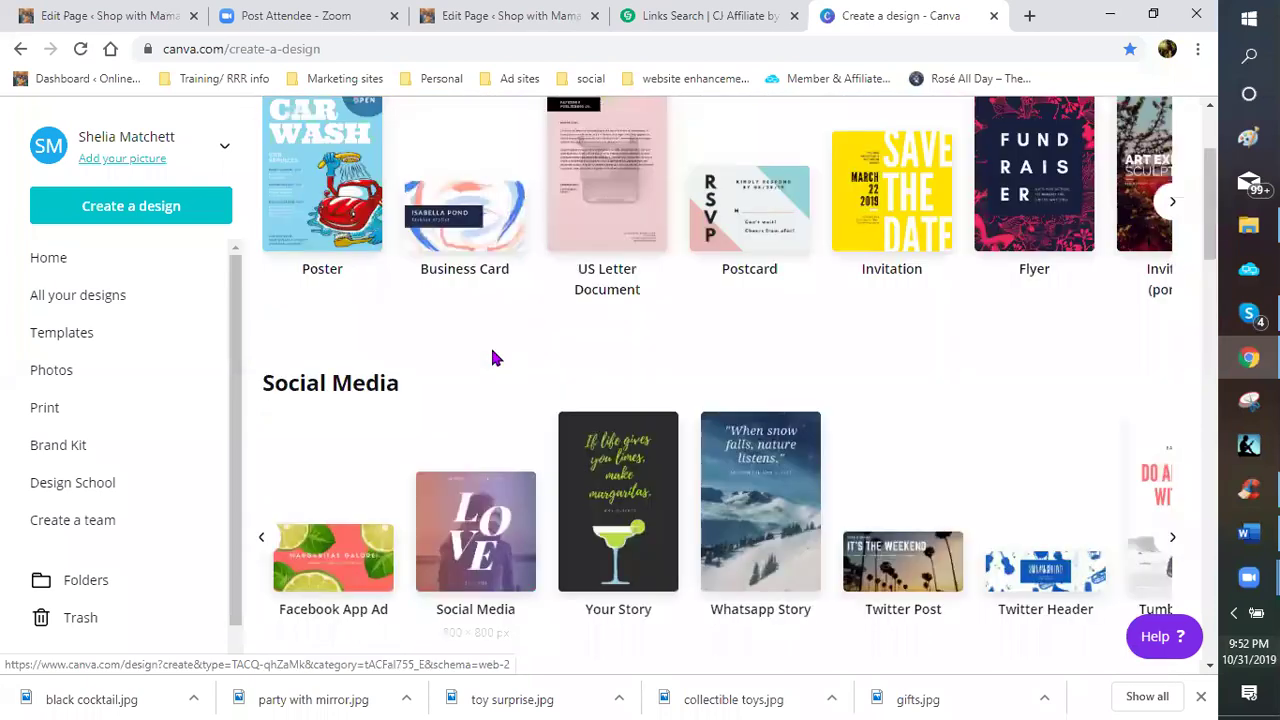
pyautogui.scroll(1, 492, 358)
pyautogui.scroll(-3, 531, 406)
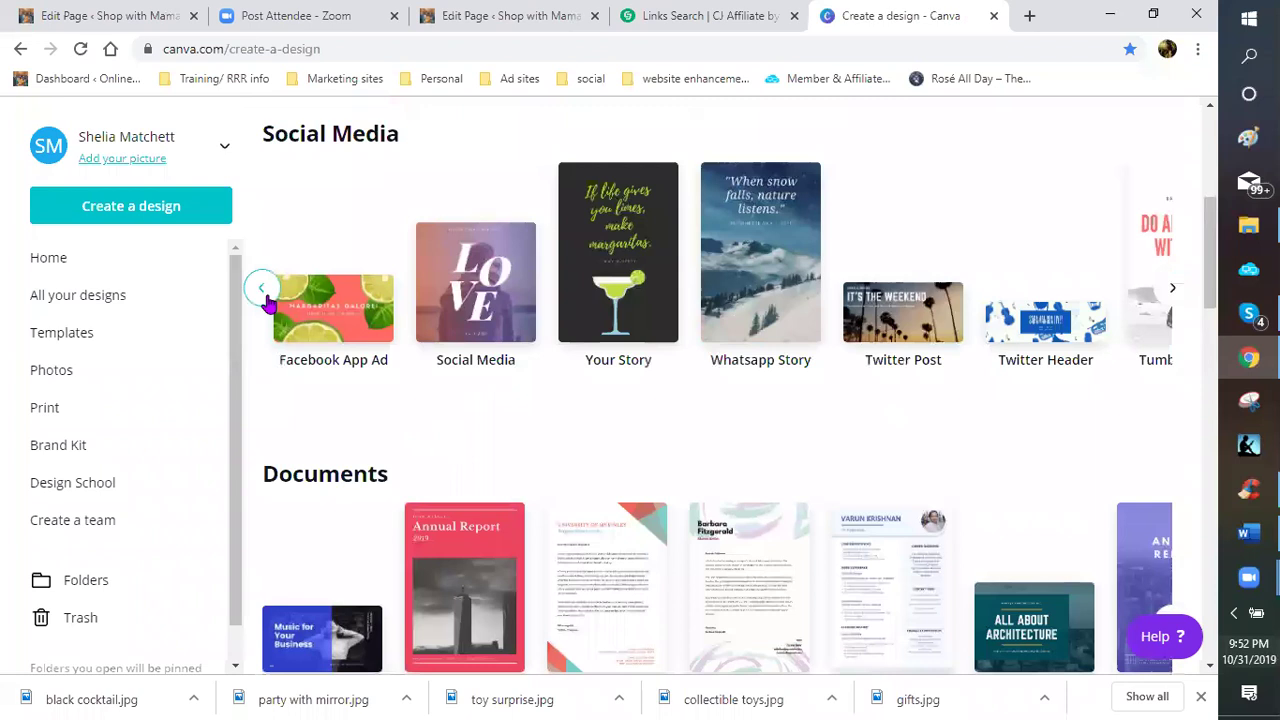
pyautogui.hscroll(-5, 452, 342)
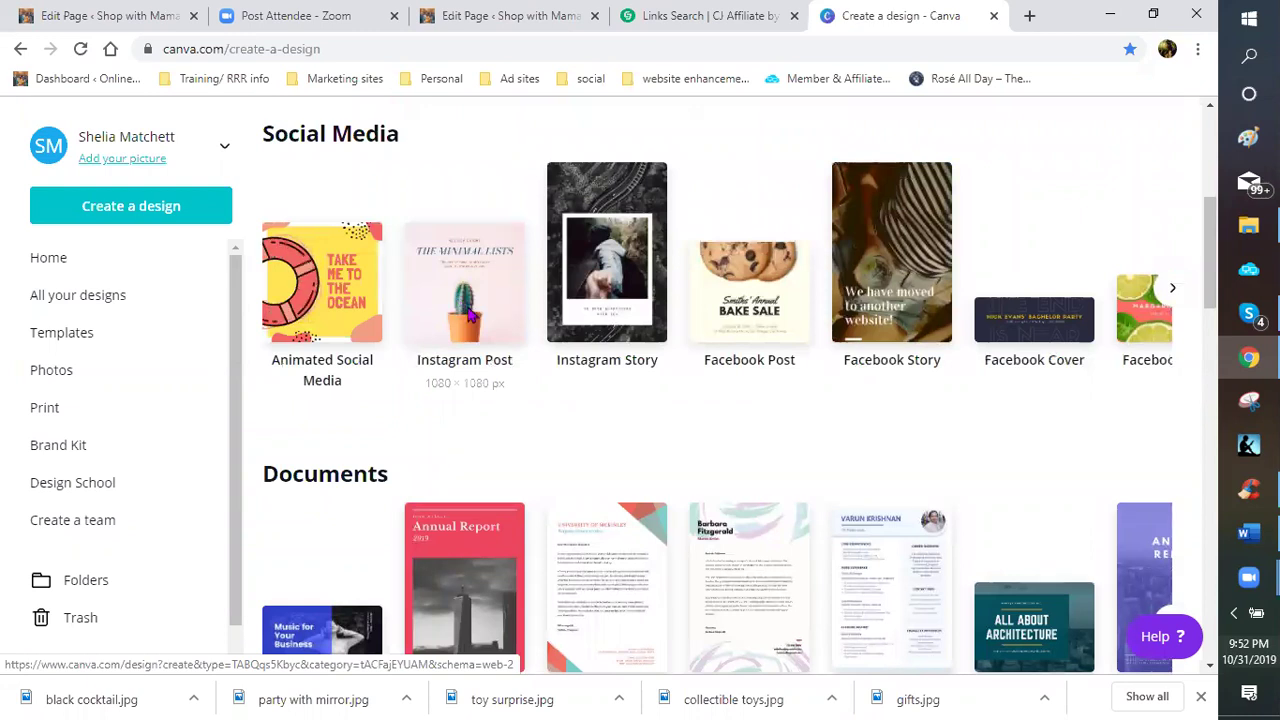
# - Create a blank Instagram Post design and browse the suggested Instagram post templates
pyautogui.click(463, 372)
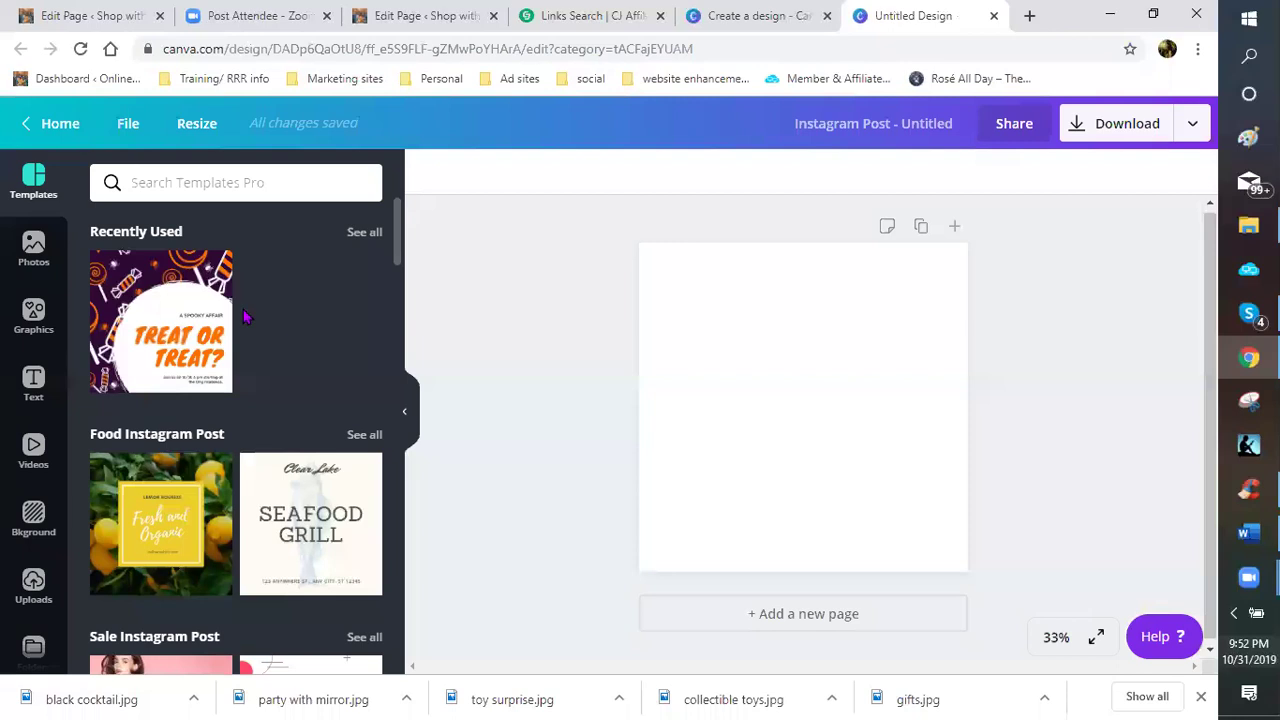
pyautogui.scroll(-2, 300, 350)
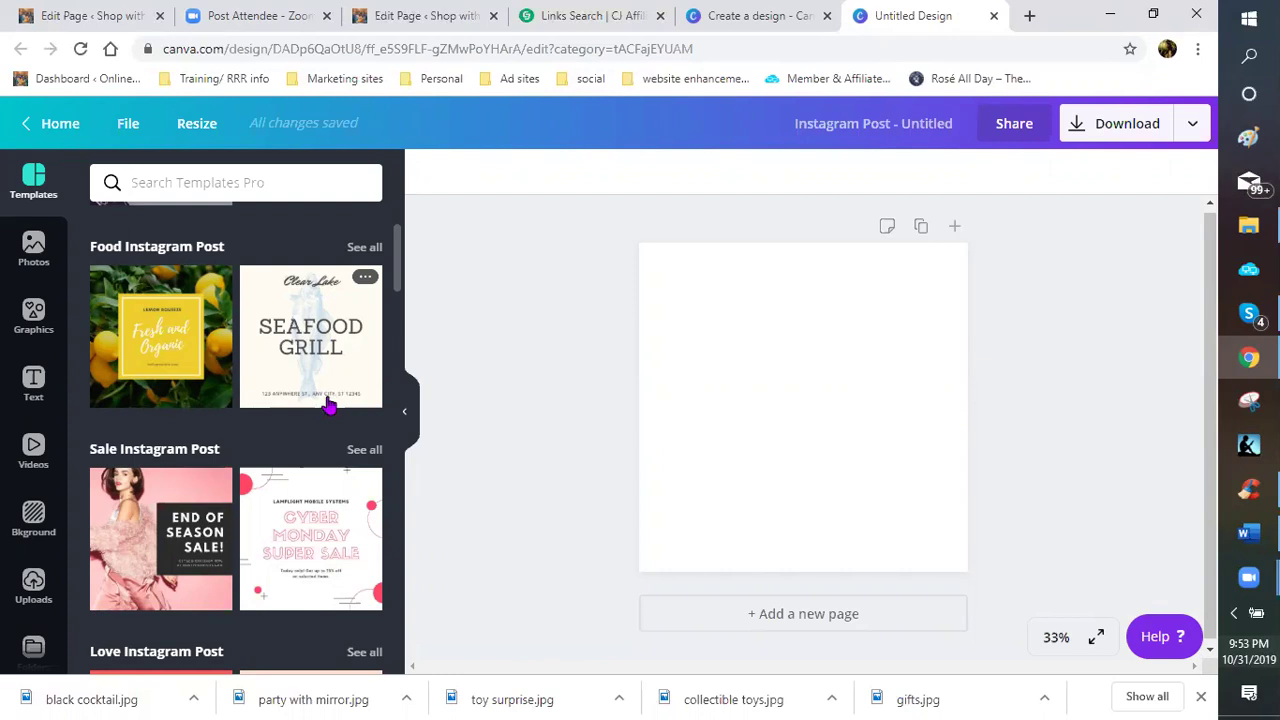
pyautogui.scroll(-2, 183, 330)
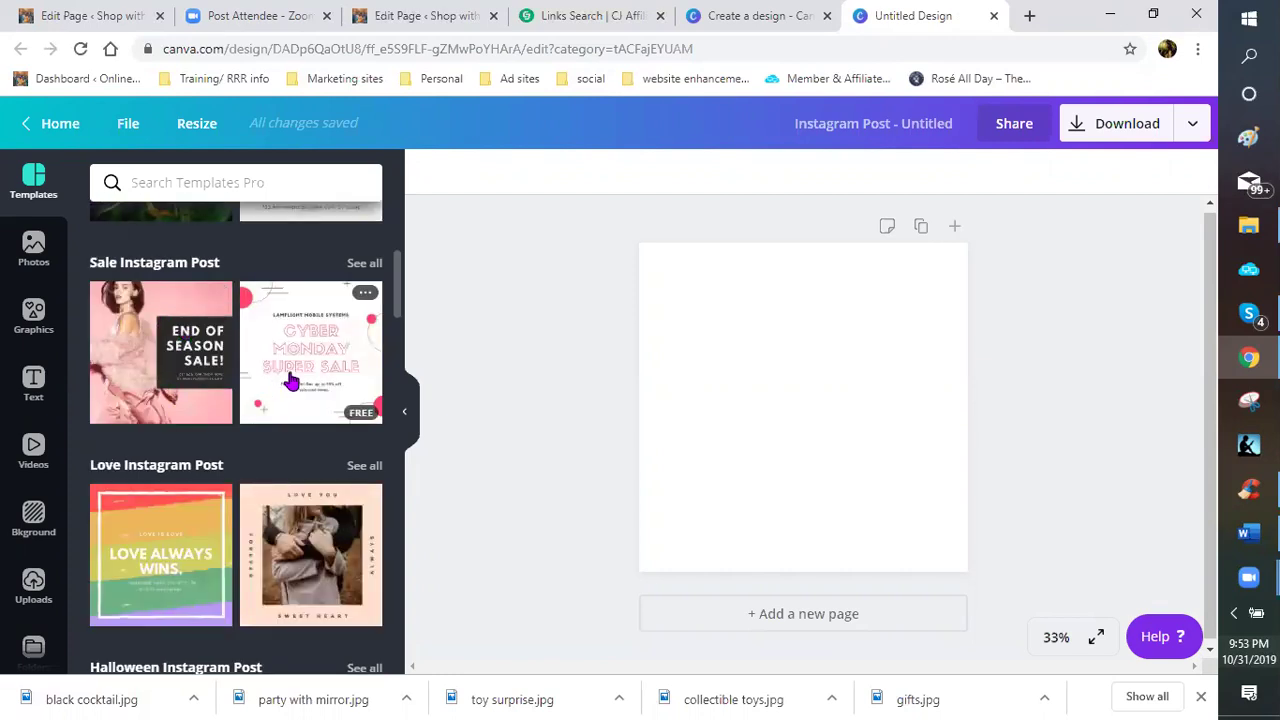
pyautogui.scroll(-2, 283, 395)
pyautogui.scroll(-2, 248, 428)
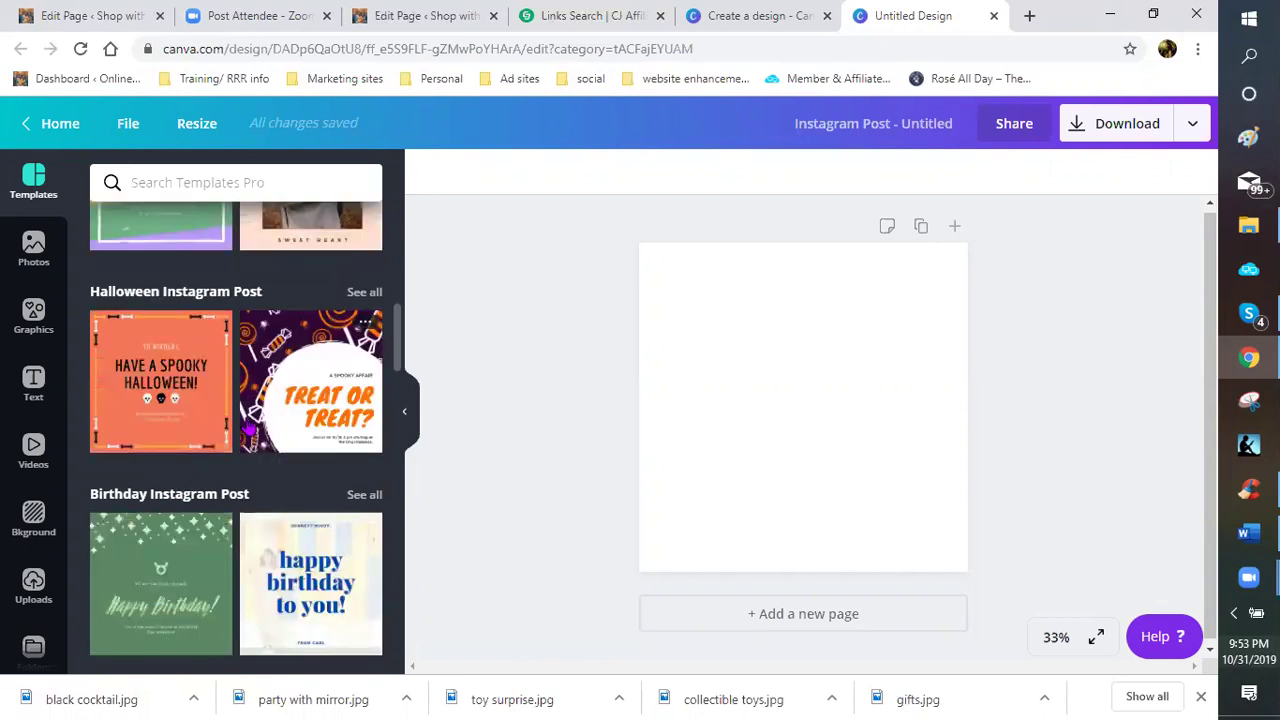
pyautogui.scroll(-2, 246, 420)
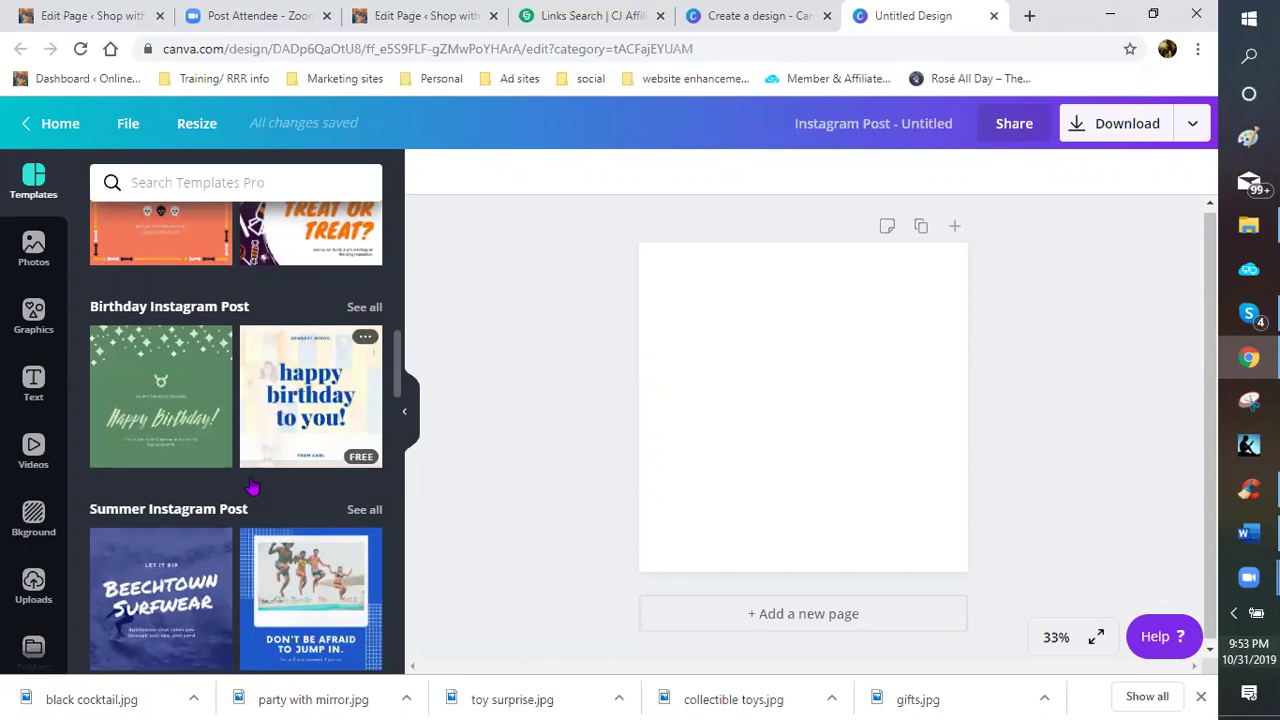
pyautogui.scroll(-1, 250, 485)
pyautogui.scroll(-1, 240, 472)
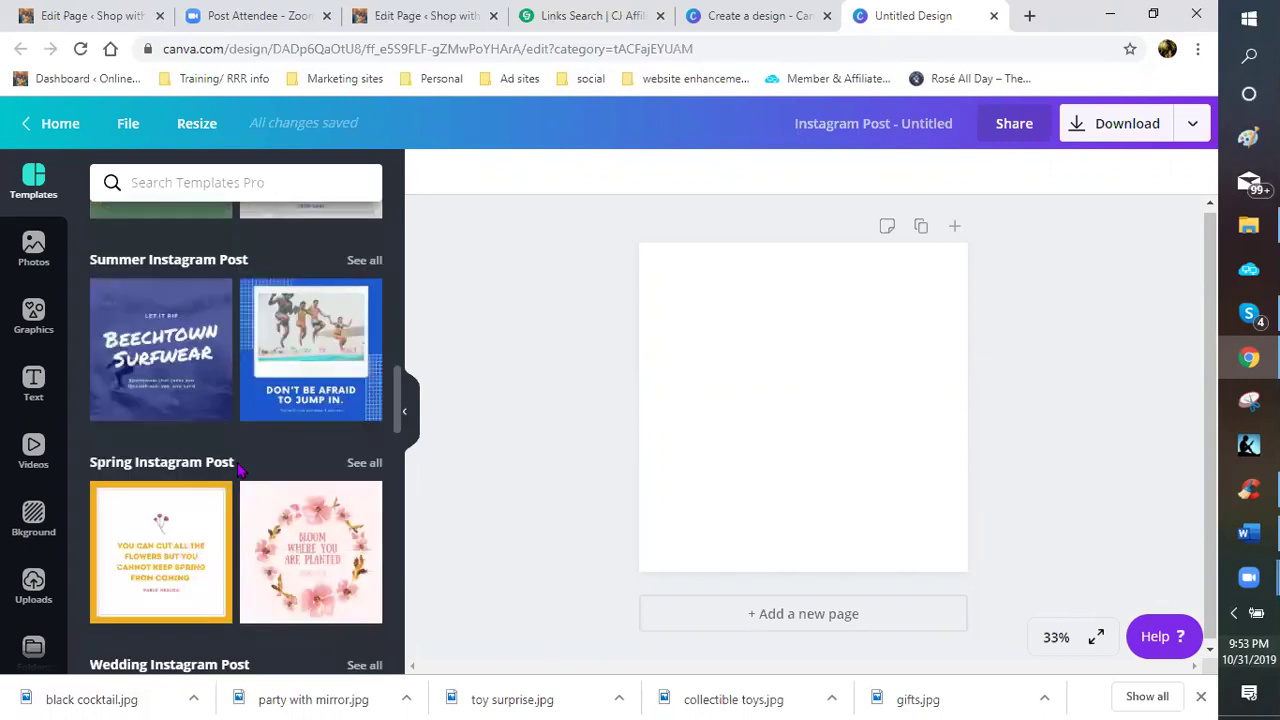
pyautogui.scroll(-1, 305, 505)
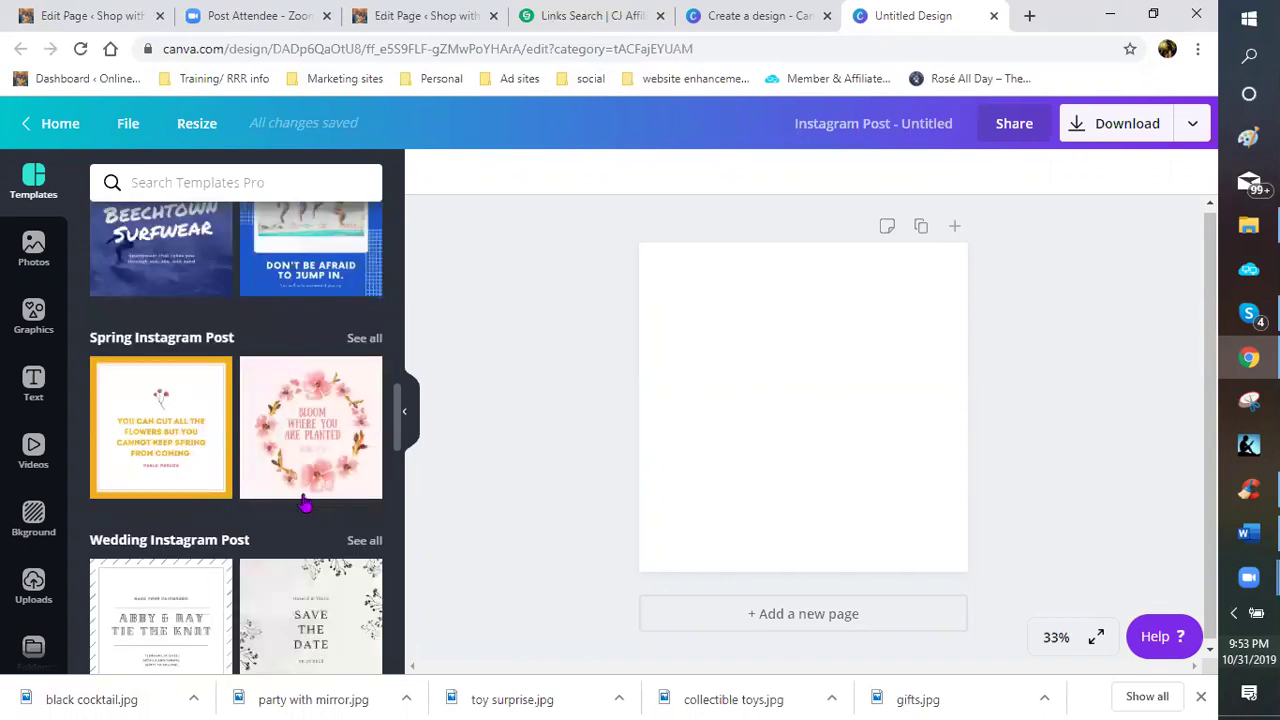
pyautogui.moveTo(304, 496)
pyautogui.scroll(3, 287, 490)
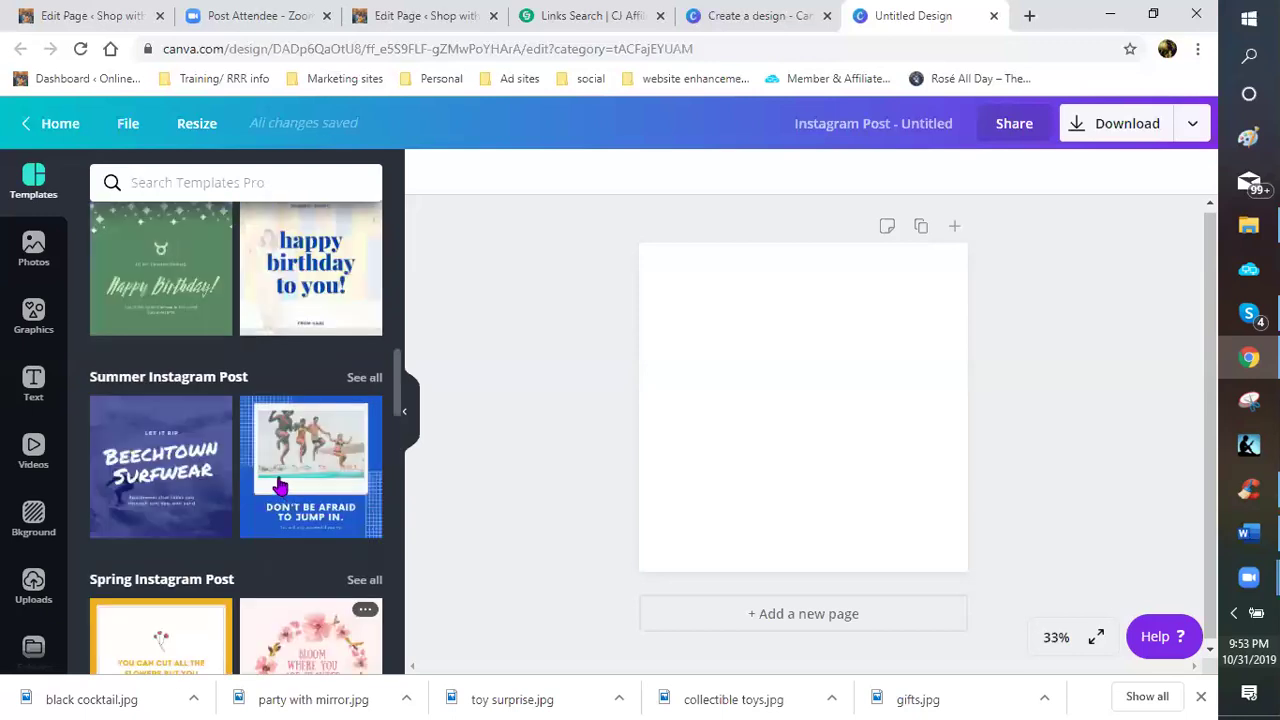
pyautogui.scroll(3, 83, 305)
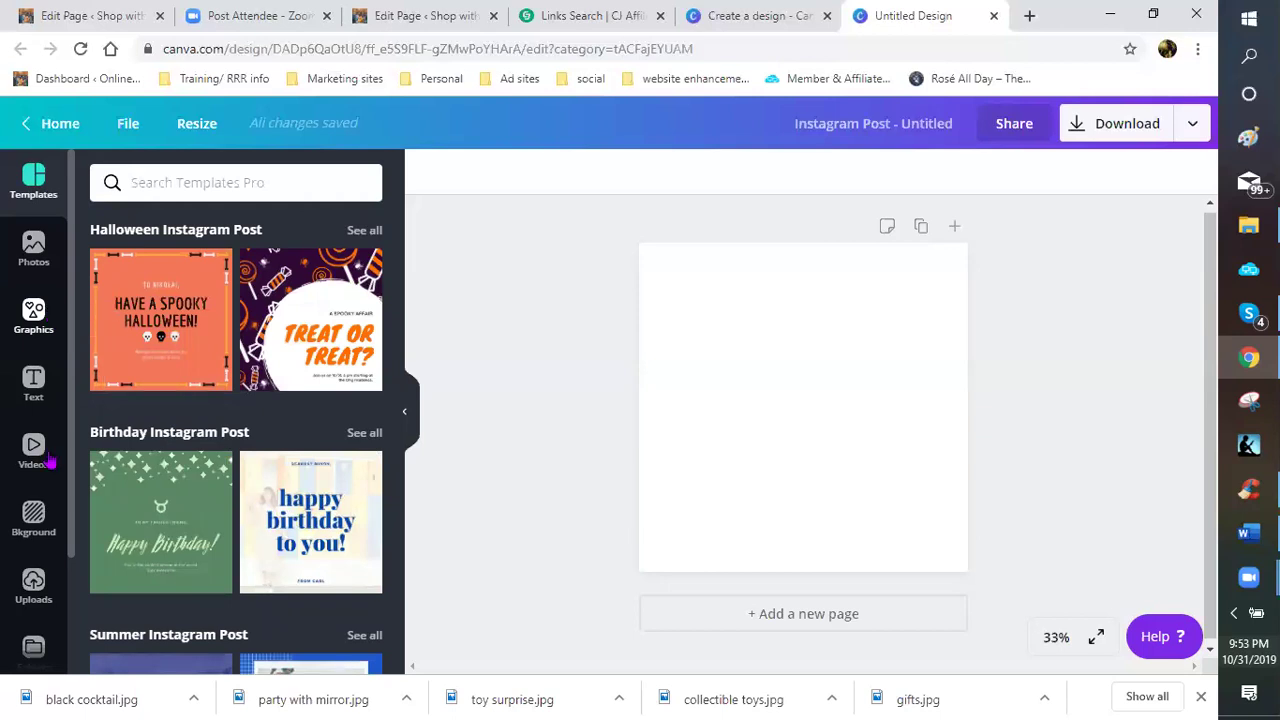
# - Start an image upload from the computer and open the christmas ideas folder
pyautogui.click(34, 588)
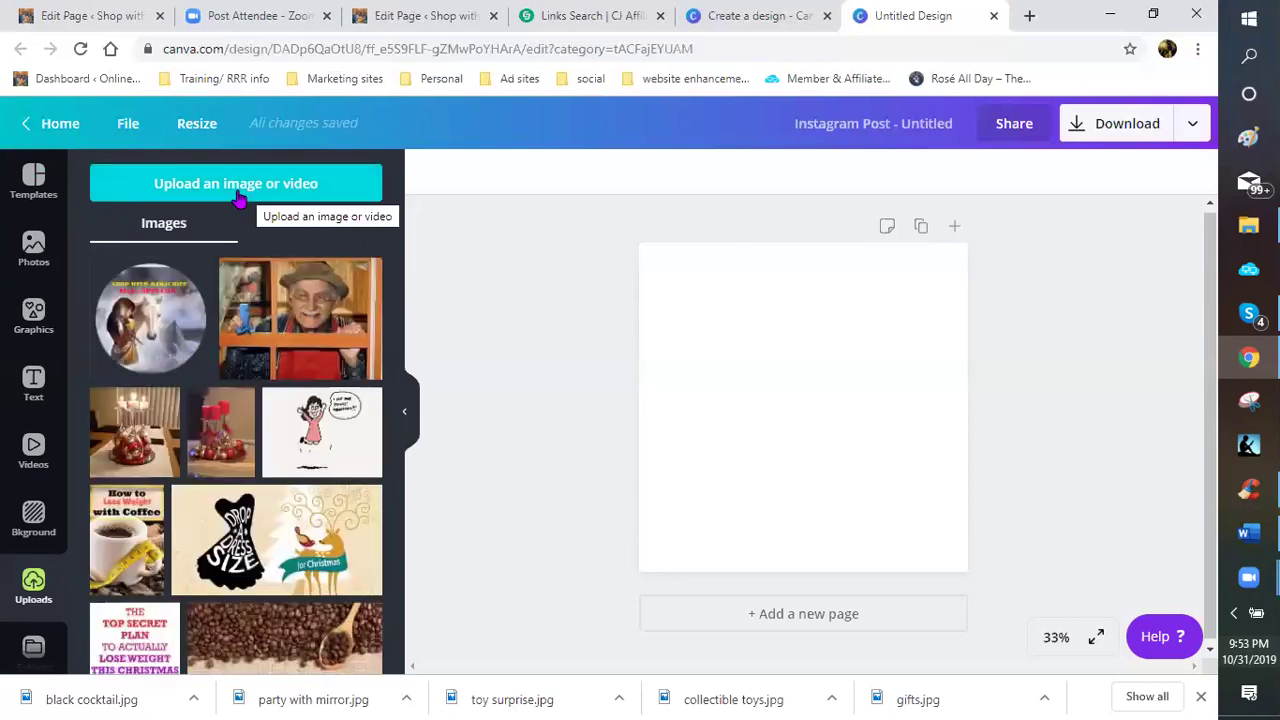
pyautogui.click(237, 190)
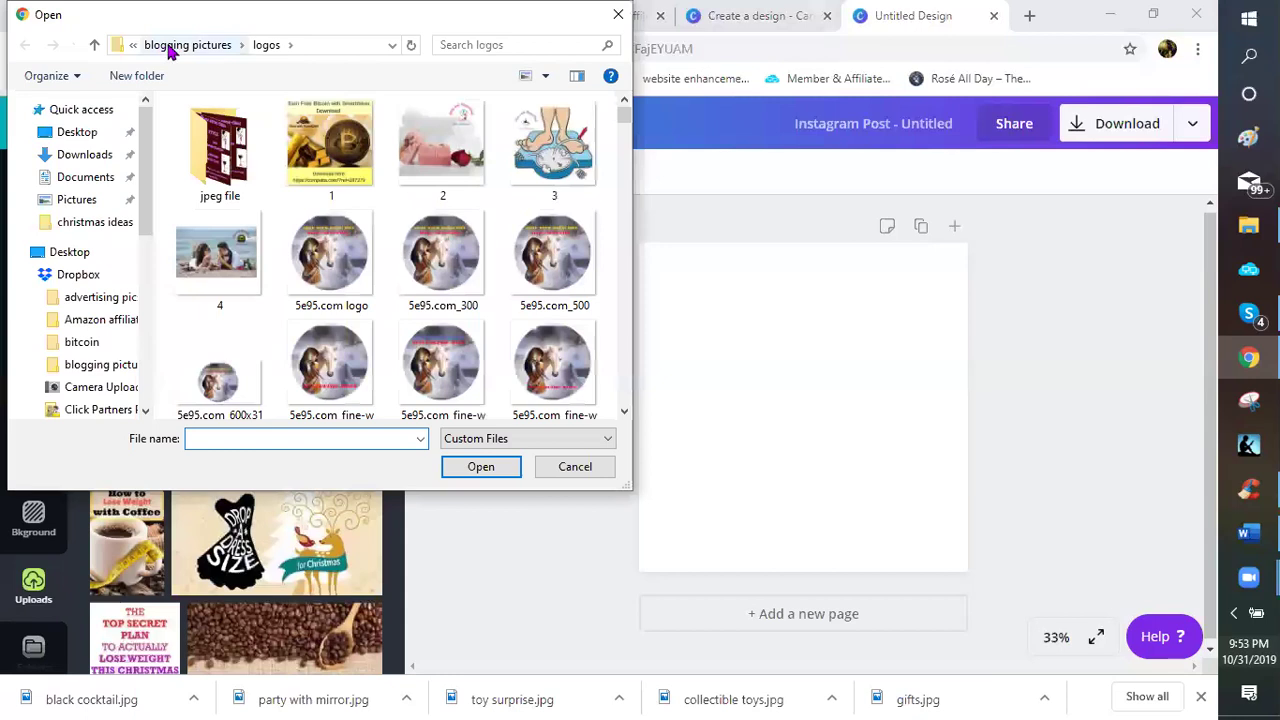
pyautogui.click(170, 48)
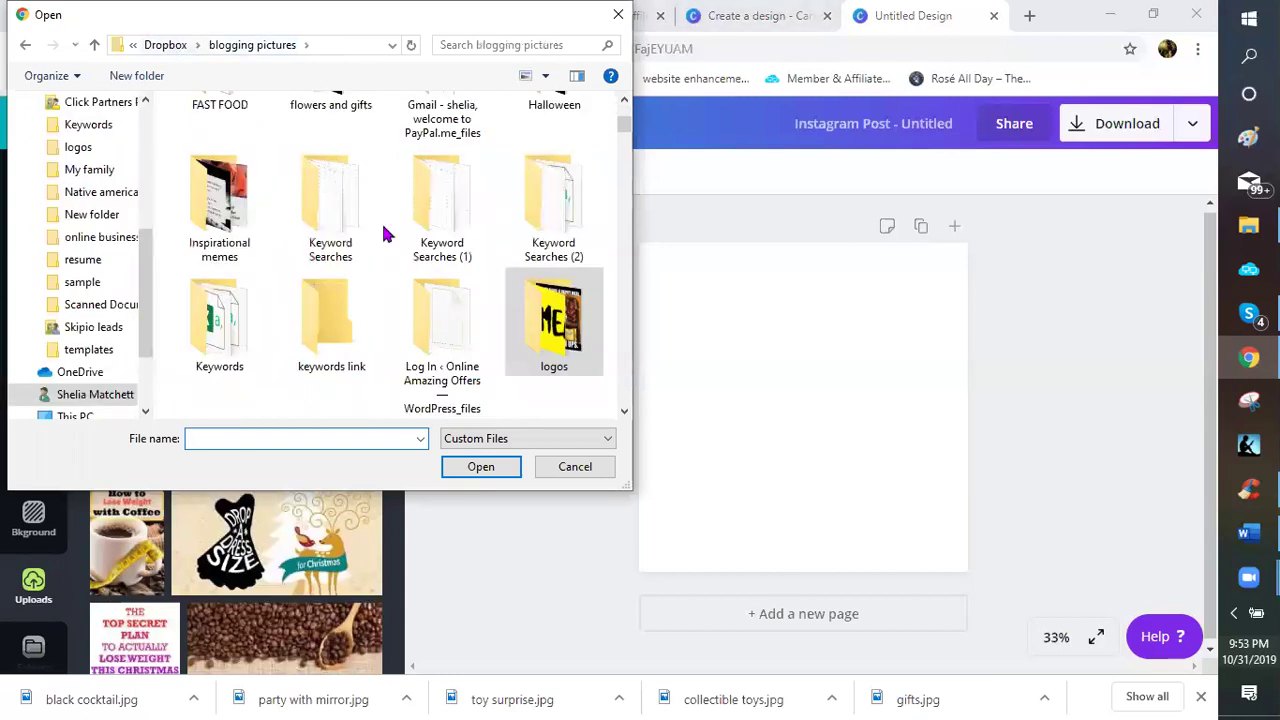
pyautogui.scroll(5, 383, 233)
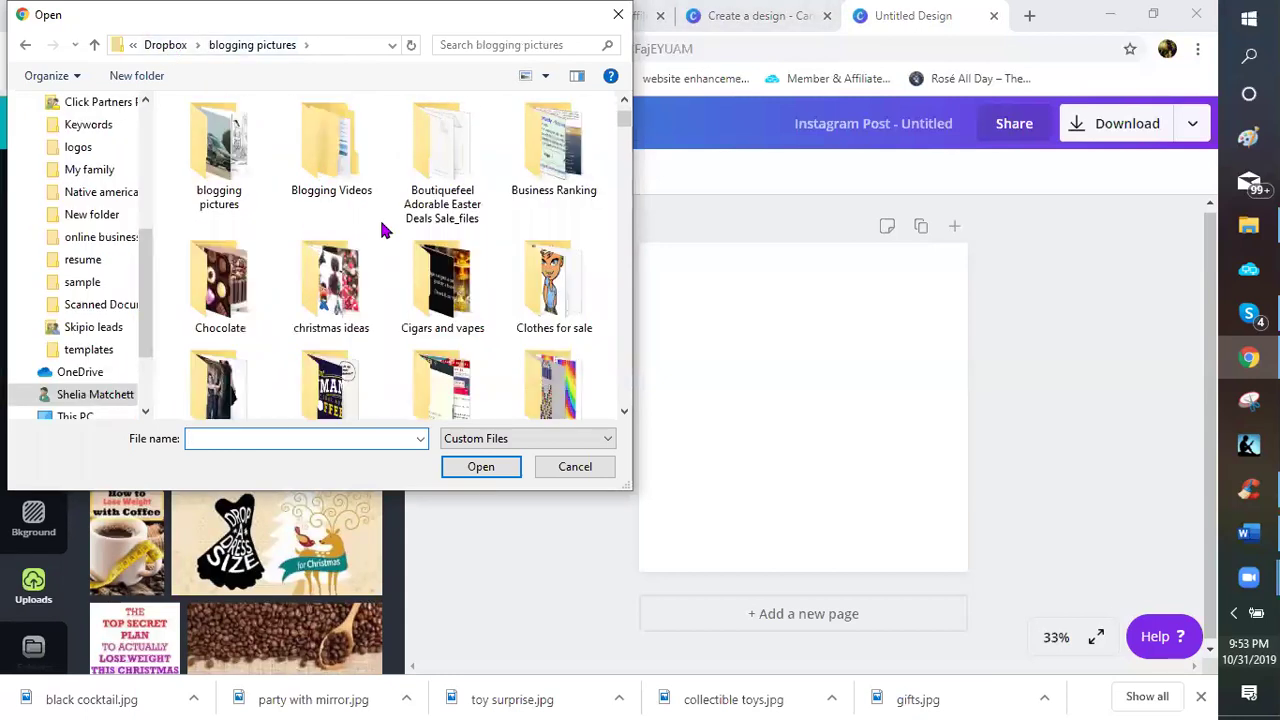
pyautogui.doubleClick(336, 290)
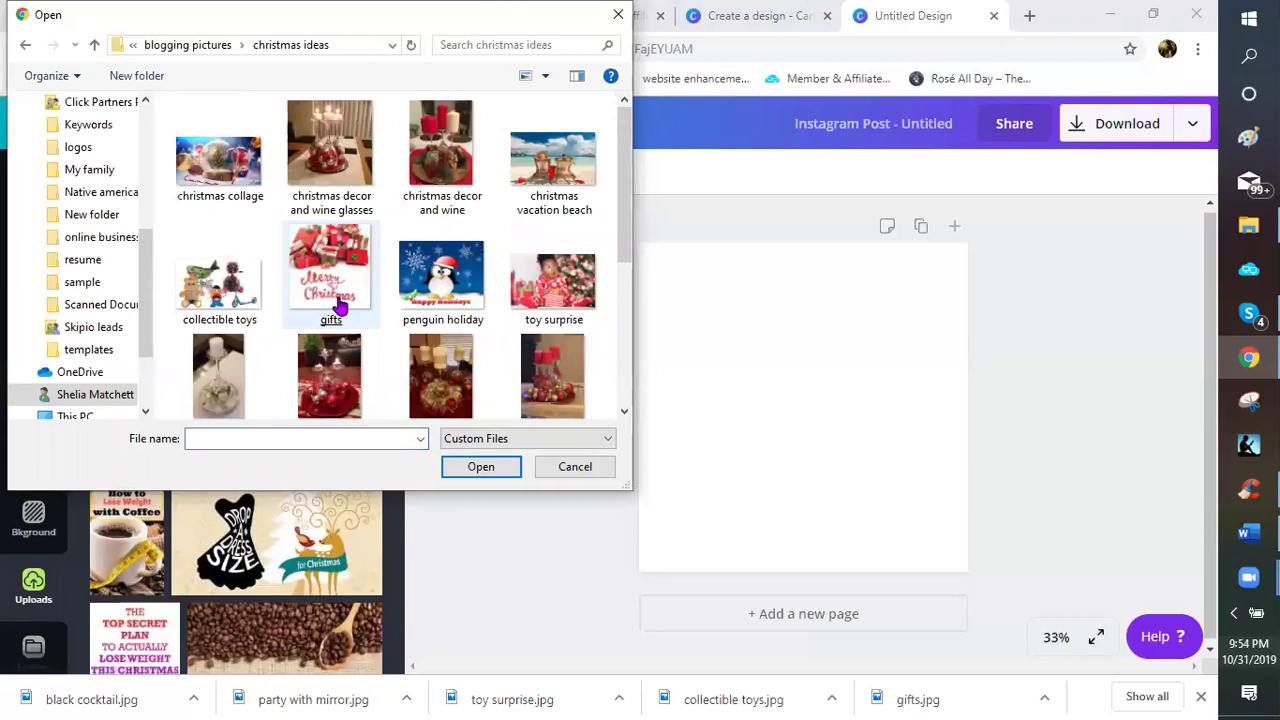
# - Preview the gifts, toy surprise, beach, collage and wine glass decor images
pyautogui.click(336, 302)
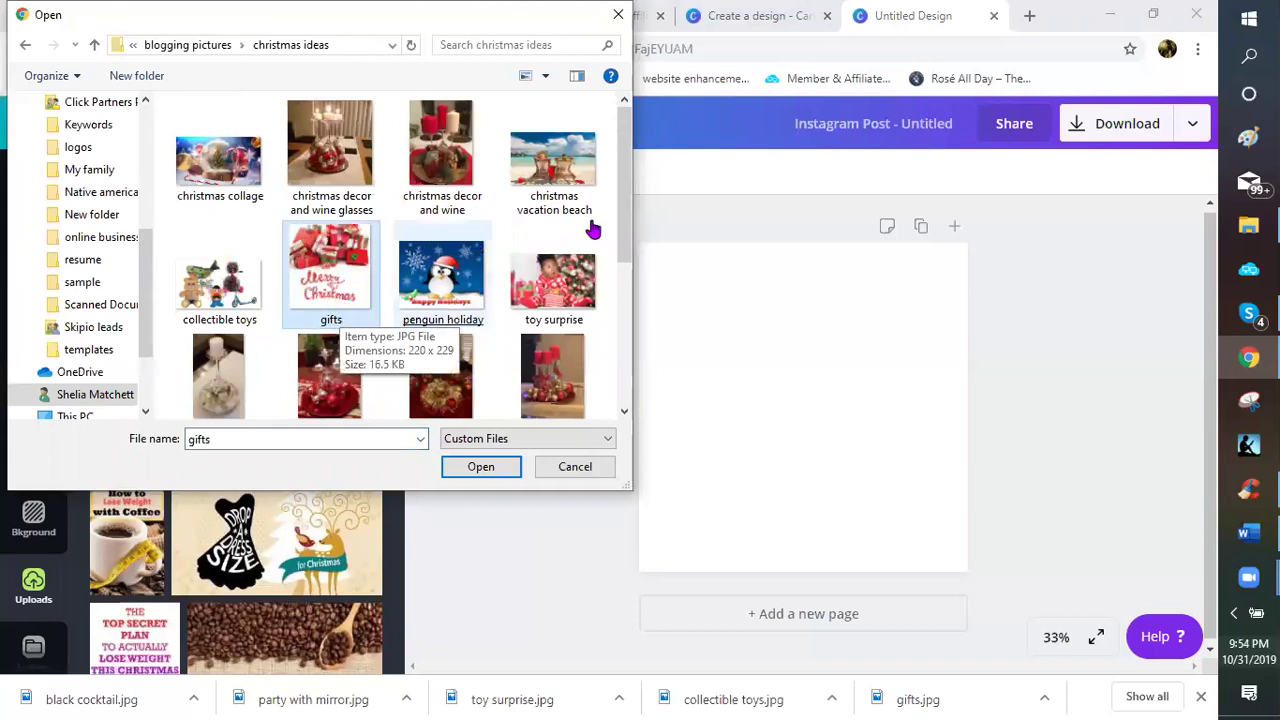
pyautogui.click(560, 285)
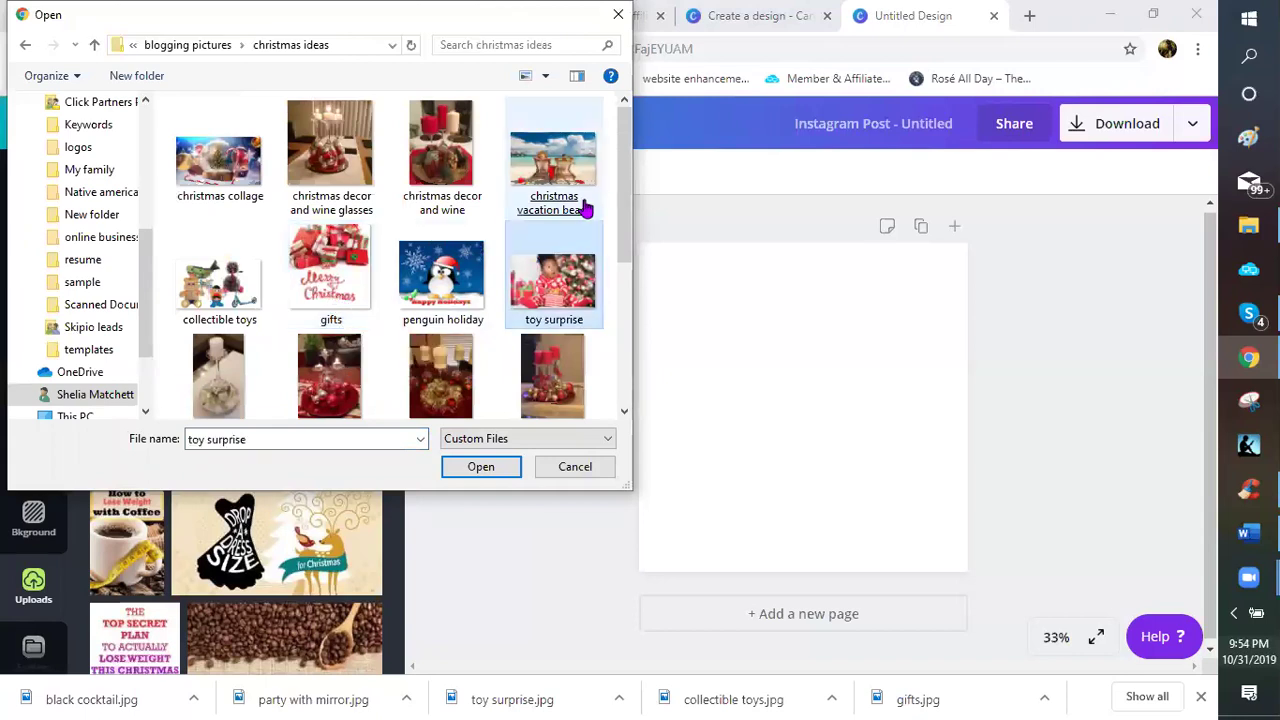
pyautogui.click(586, 207)
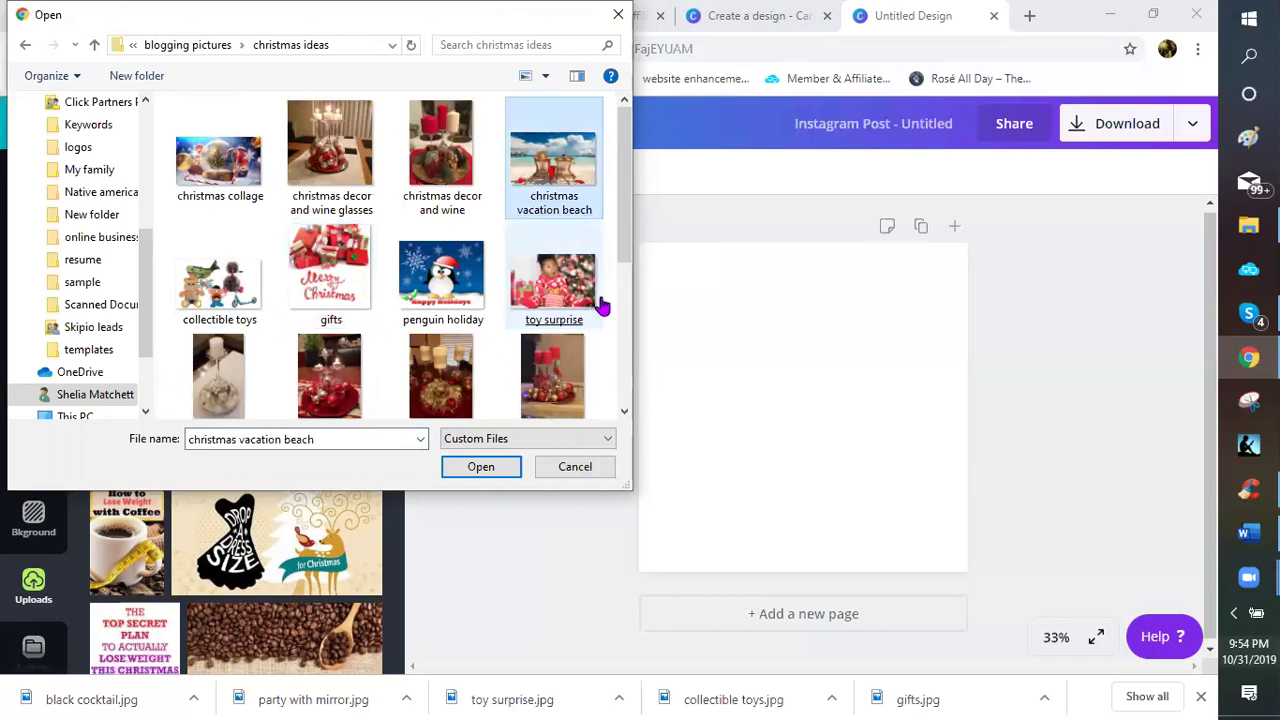
pyautogui.click(601, 306)
pyautogui.scroll(-1, 603, 305)
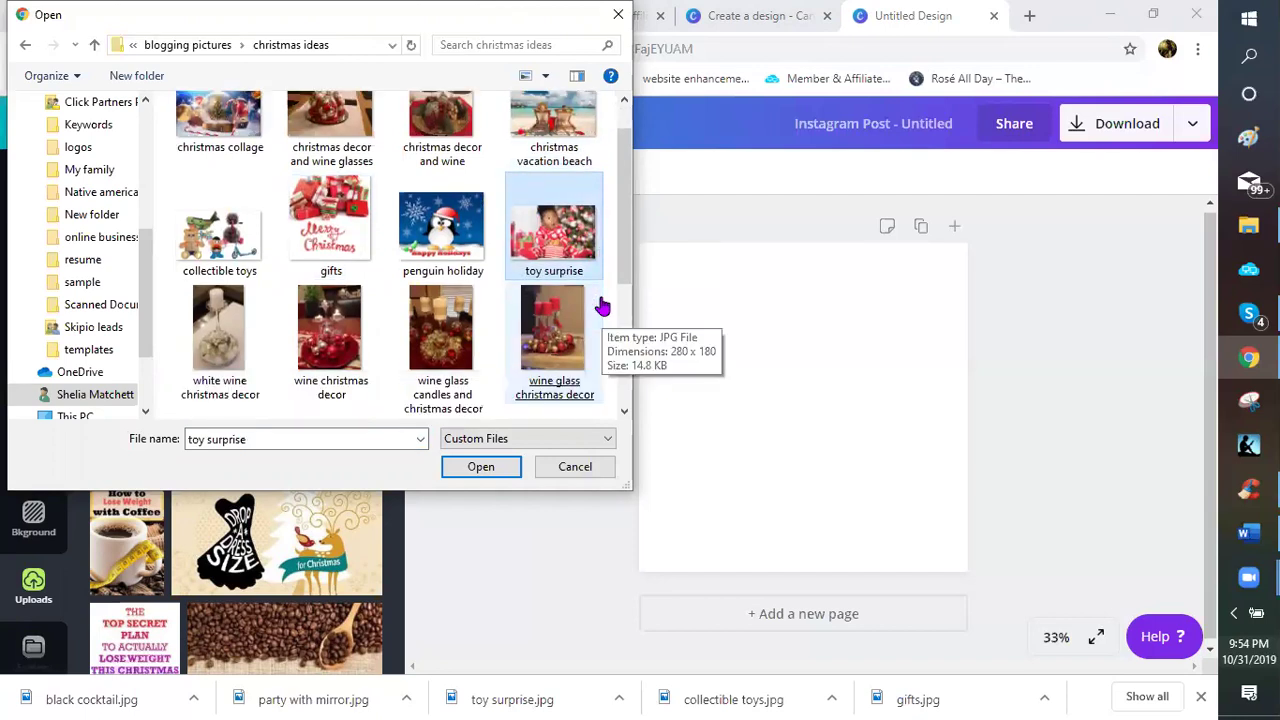
pyautogui.scroll(1, 601, 303)
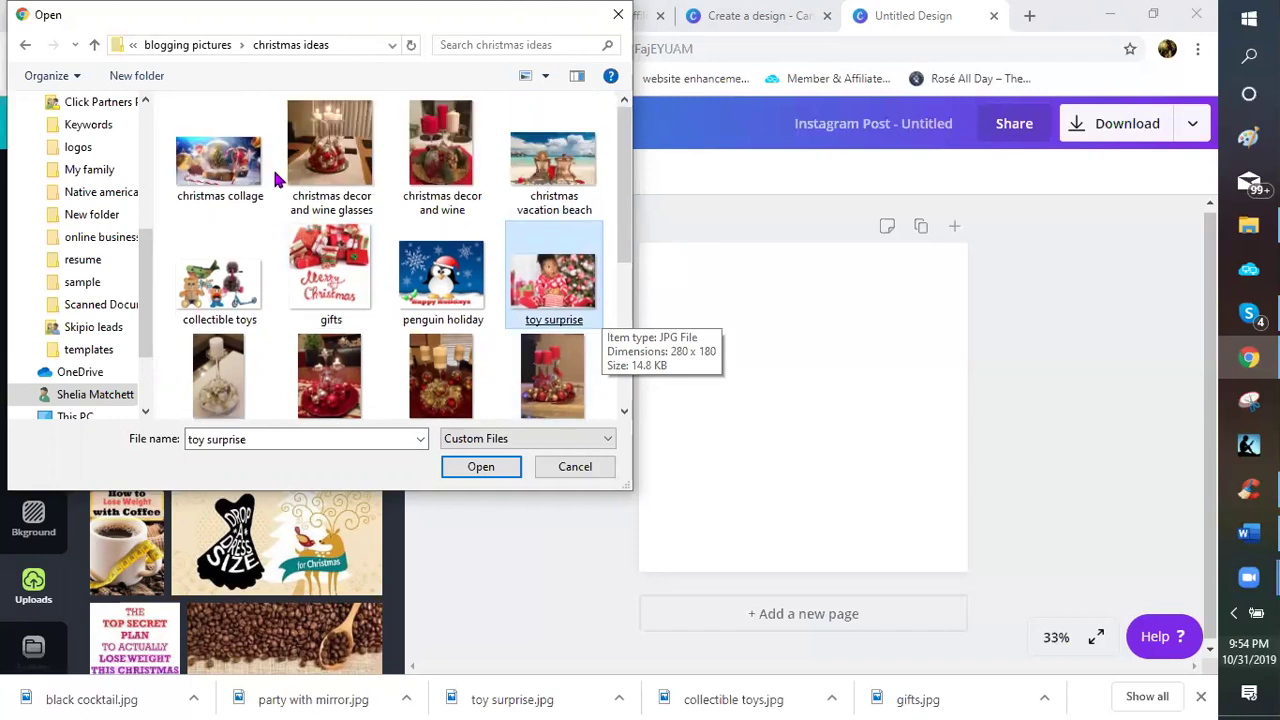
pyautogui.click(252, 190)
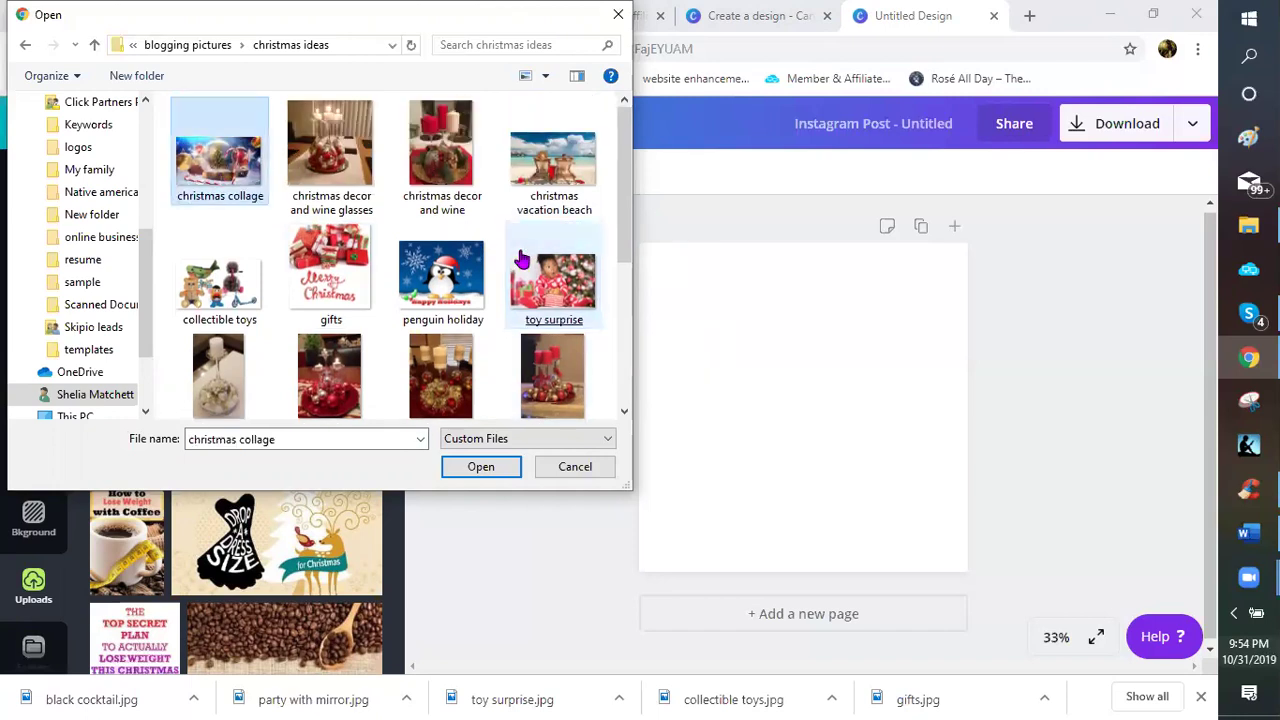
pyautogui.scroll(-3, 520, 260)
pyautogui.click(520, 262)
pyautogui.scroll(-2, 520, 264)
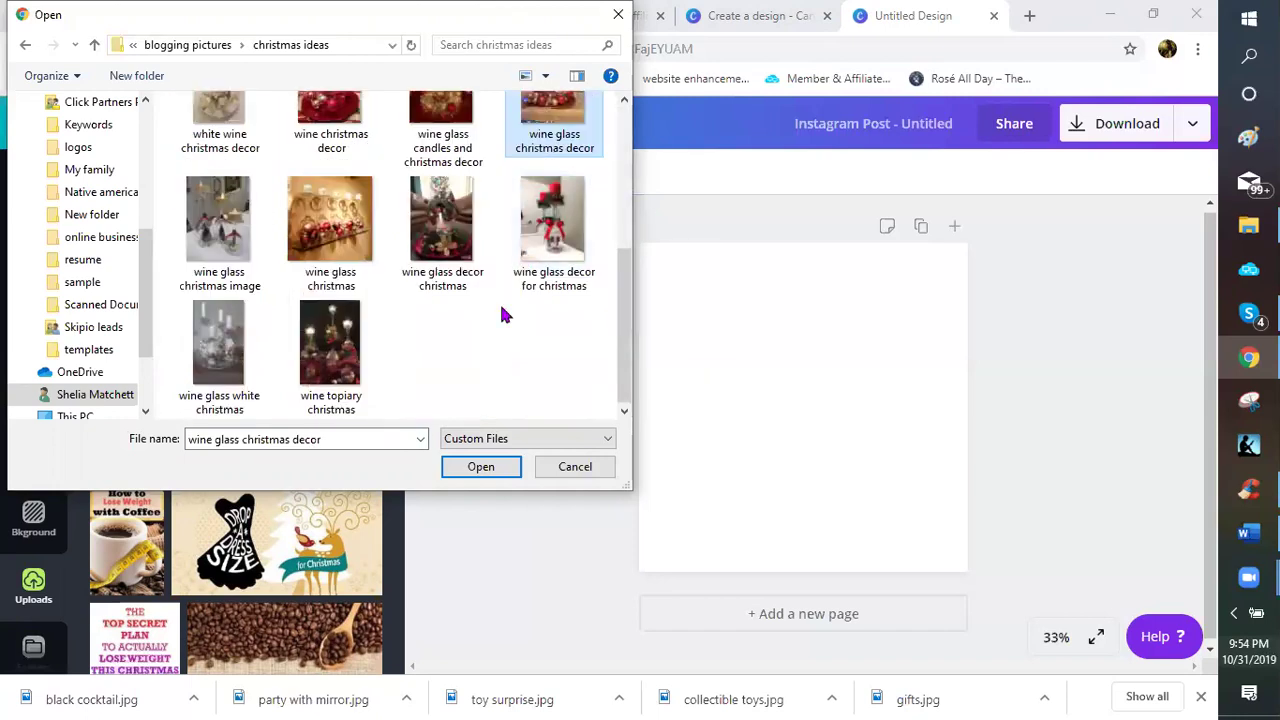
pyautogui.scroll(1, 505, 315)
pyautogui.scroll(3, 505, 315)
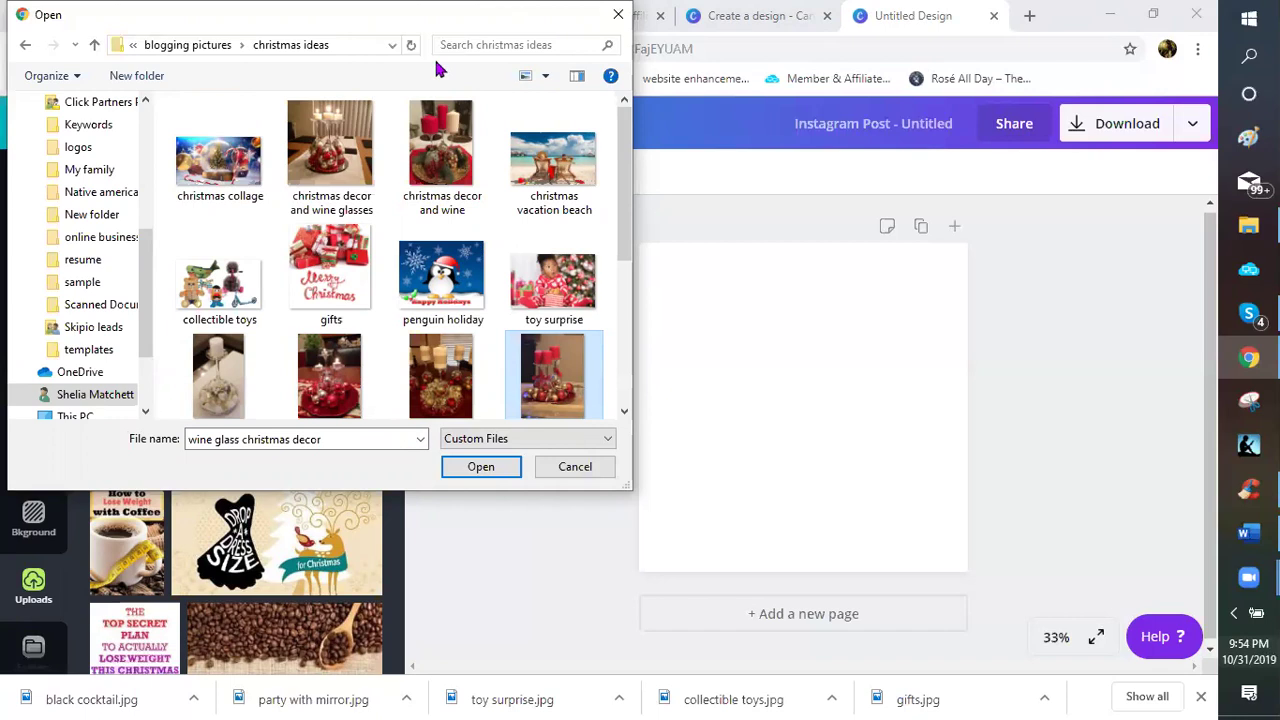
# - Go back to blogging pictures and open the Halloween folder
pyautogui.click(196, 46)
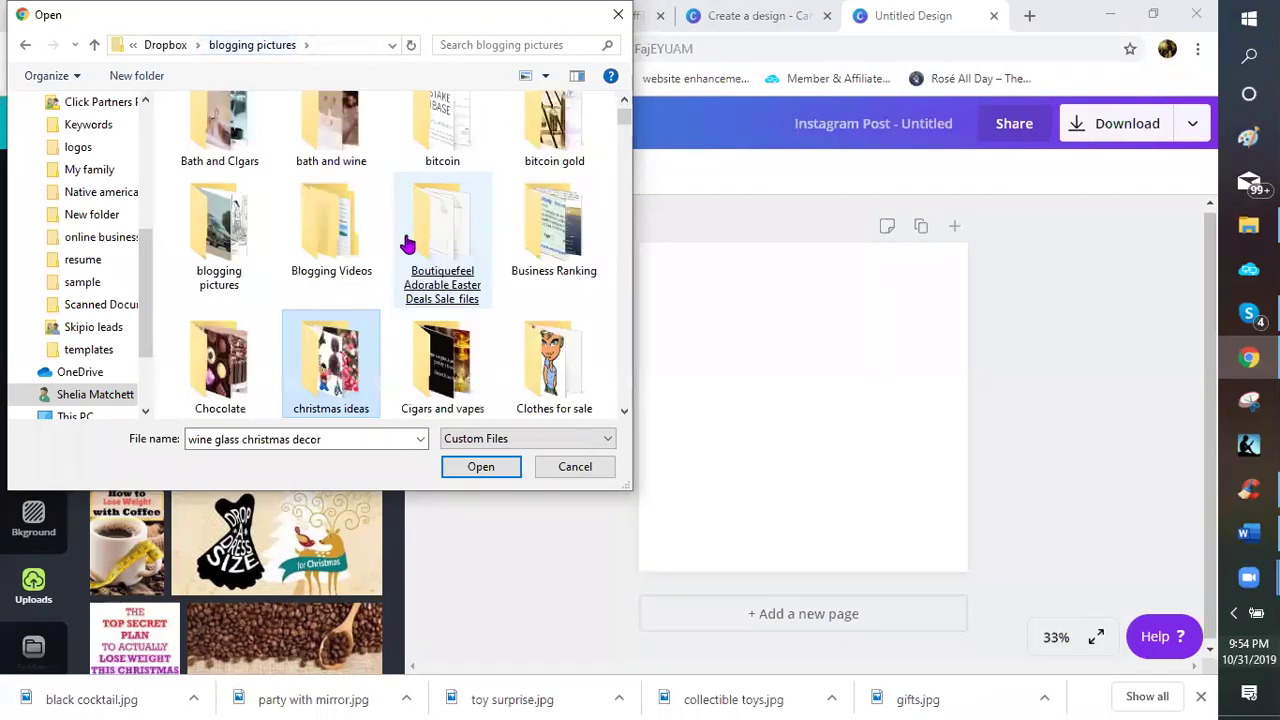
pyautogui.scroll(-2, 381, 292)
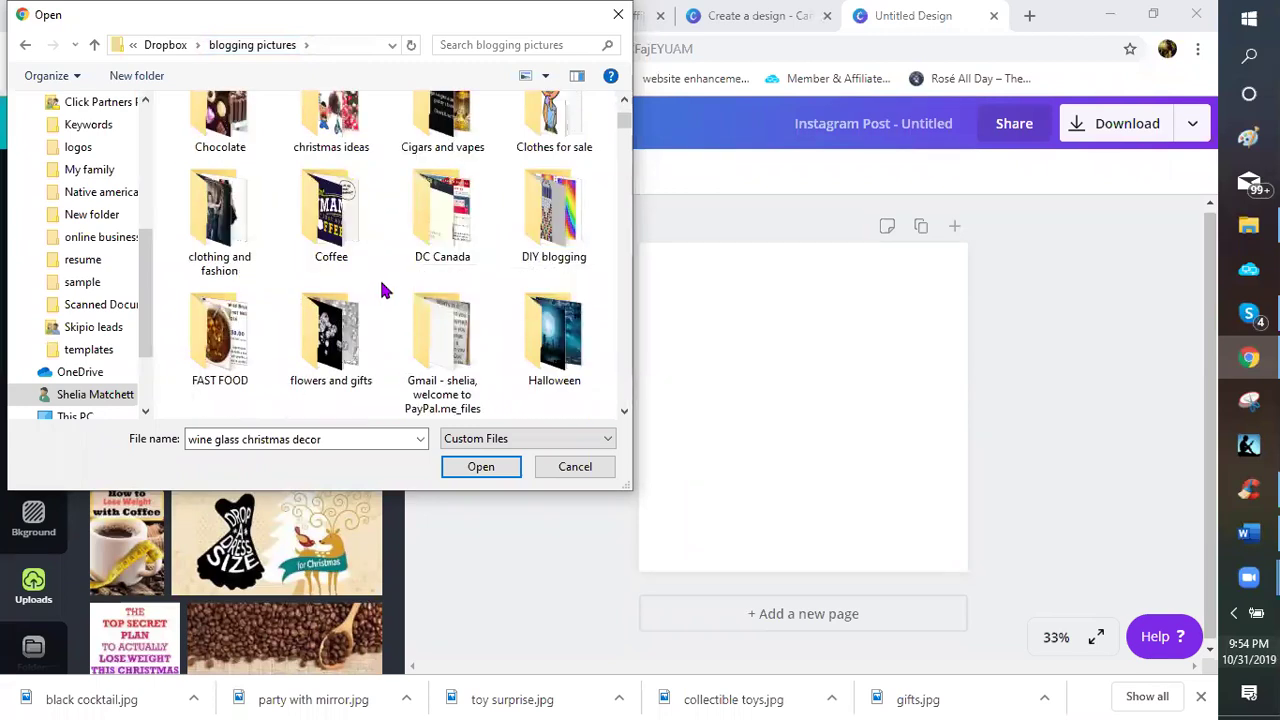
pyautogui.scroll(-1, 381, 290)
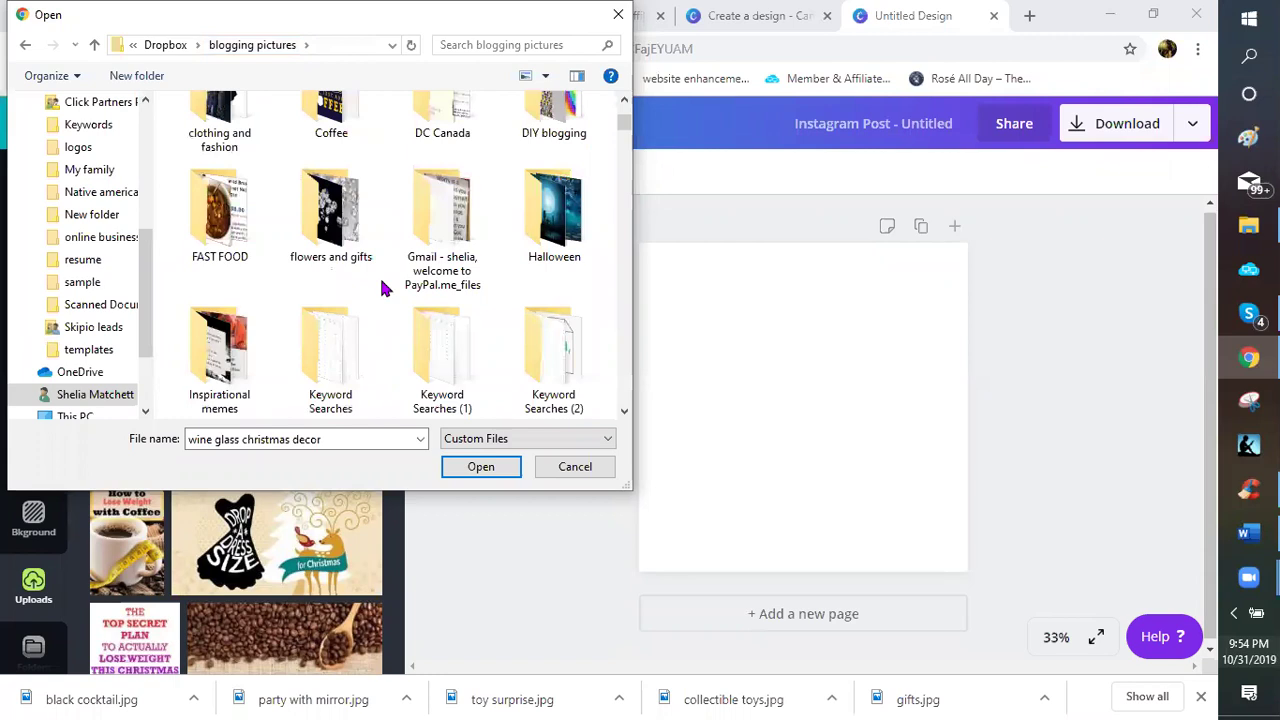
pyautogui.doubleClick(554, 230)
pyautogui.scroll(-5, 530, 275)
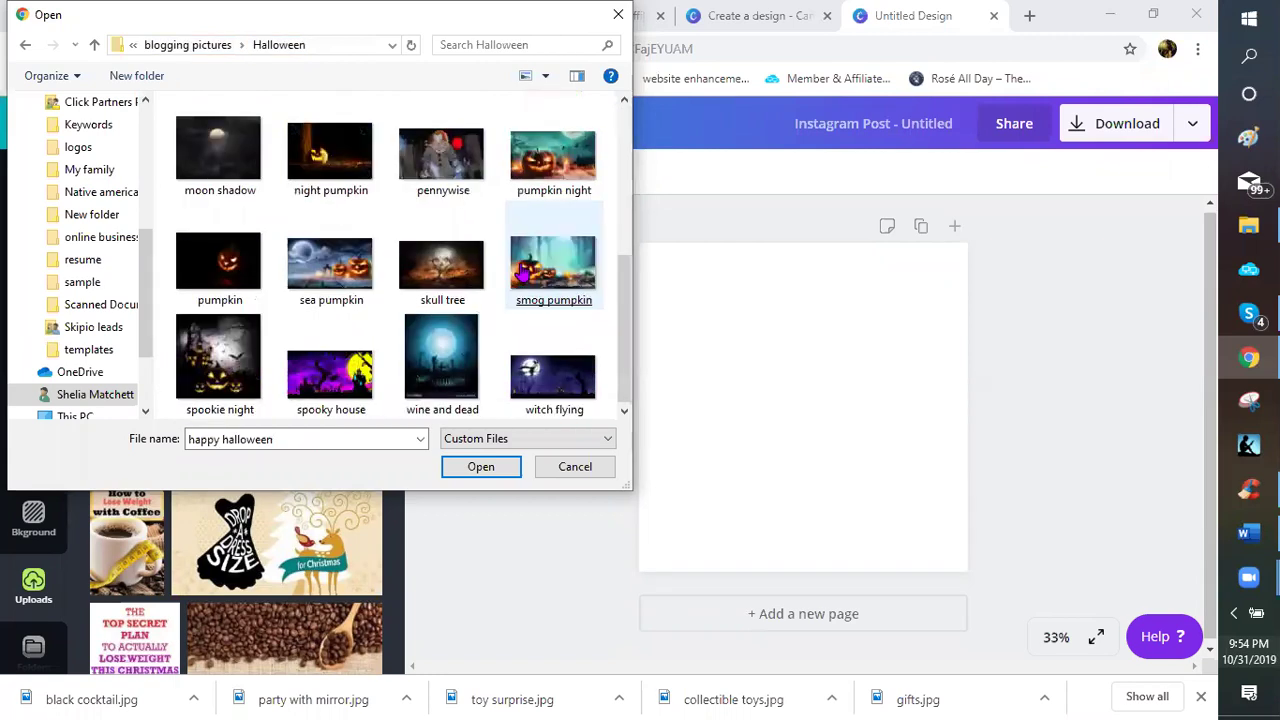
# - Select the smog pumpkin image and look through the Halloween folder
pyautogui.click(523, 271)
pyautogui.scroll(3, 517, 266)
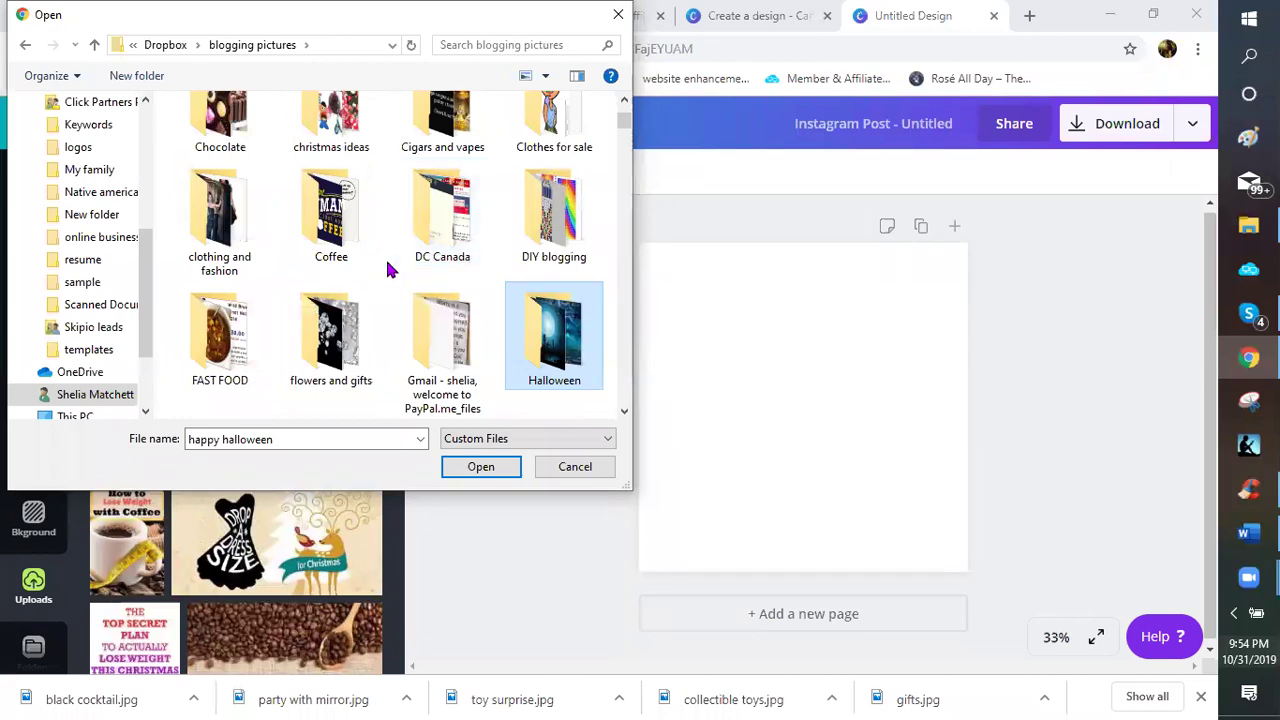
pyautogui.scroll(-1, 390, 270)
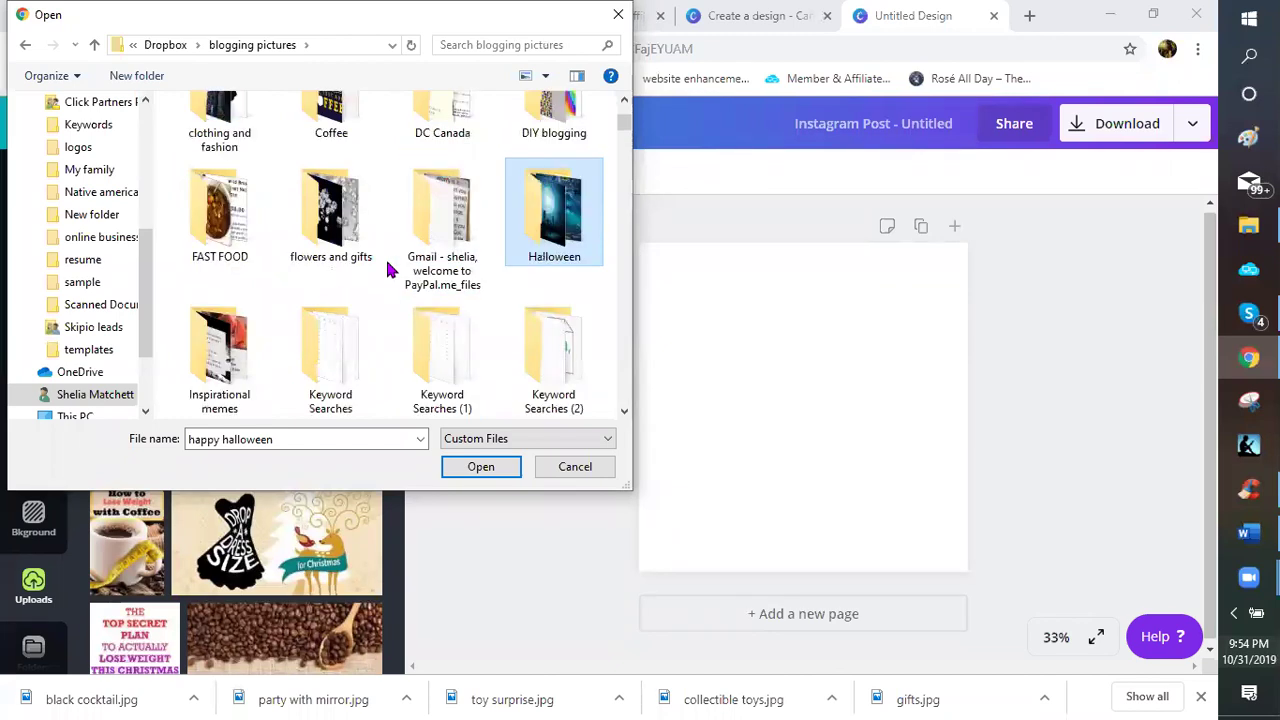
pyautogui.scroll(-1, 390, 270)
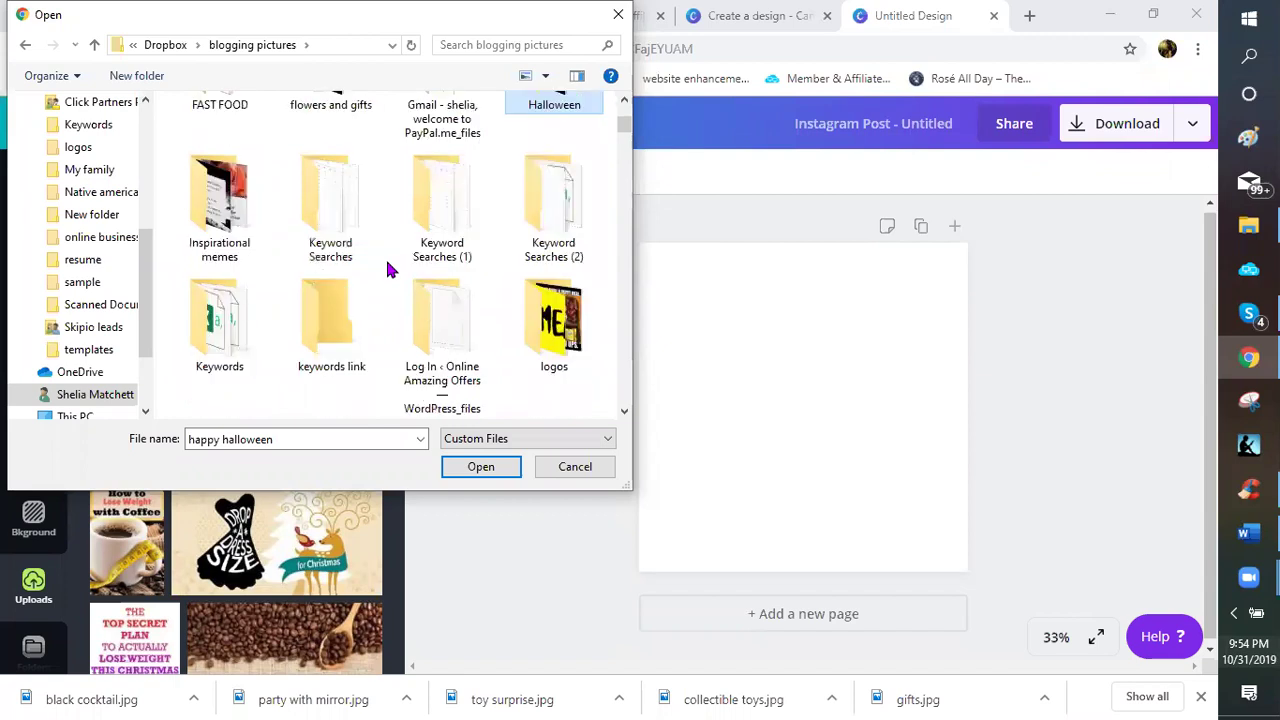
pyautogui.scroll(-1, 390, 270)
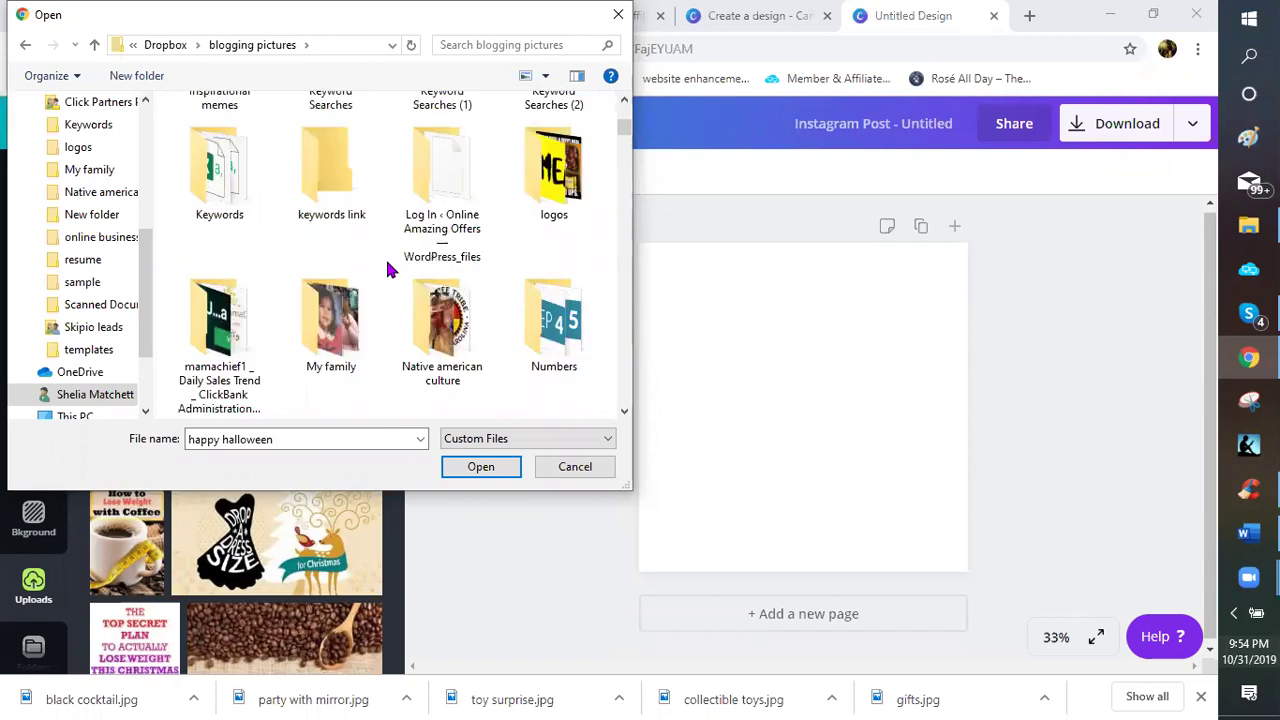
pyautogui.scroll(3, 390, 270)
pyautogui.scroll(1, 337, 194)
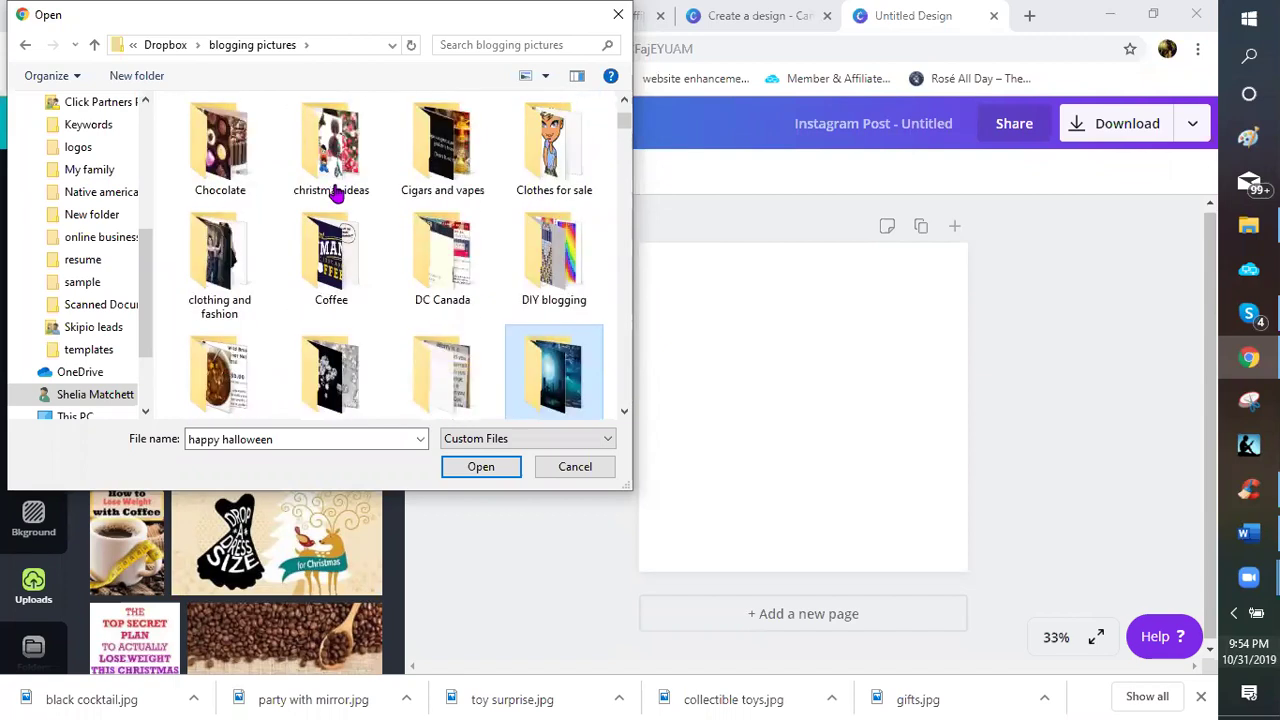
pyautogui.scroll(2, 331, 205)
pyautogui.scroll(1, 331, 205)
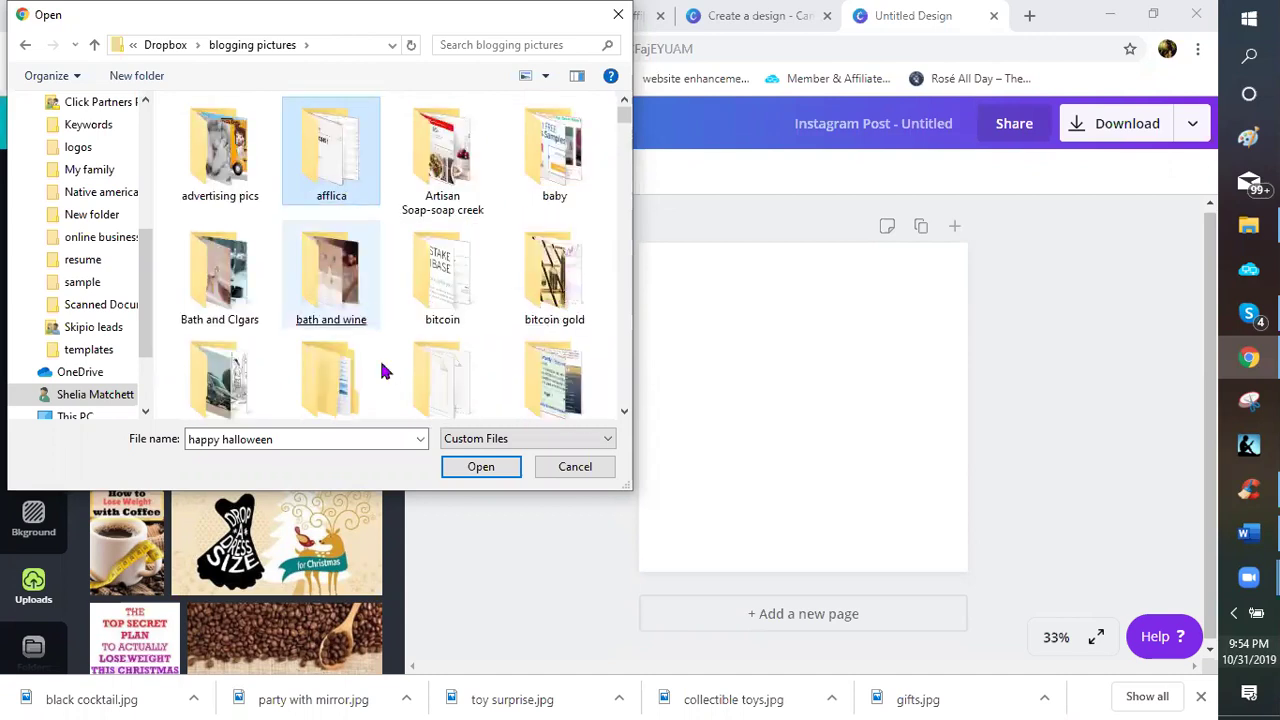
pyautogui.scroll(-1, 365, 357)
pyautogui.scroll(-1, 343, 374)
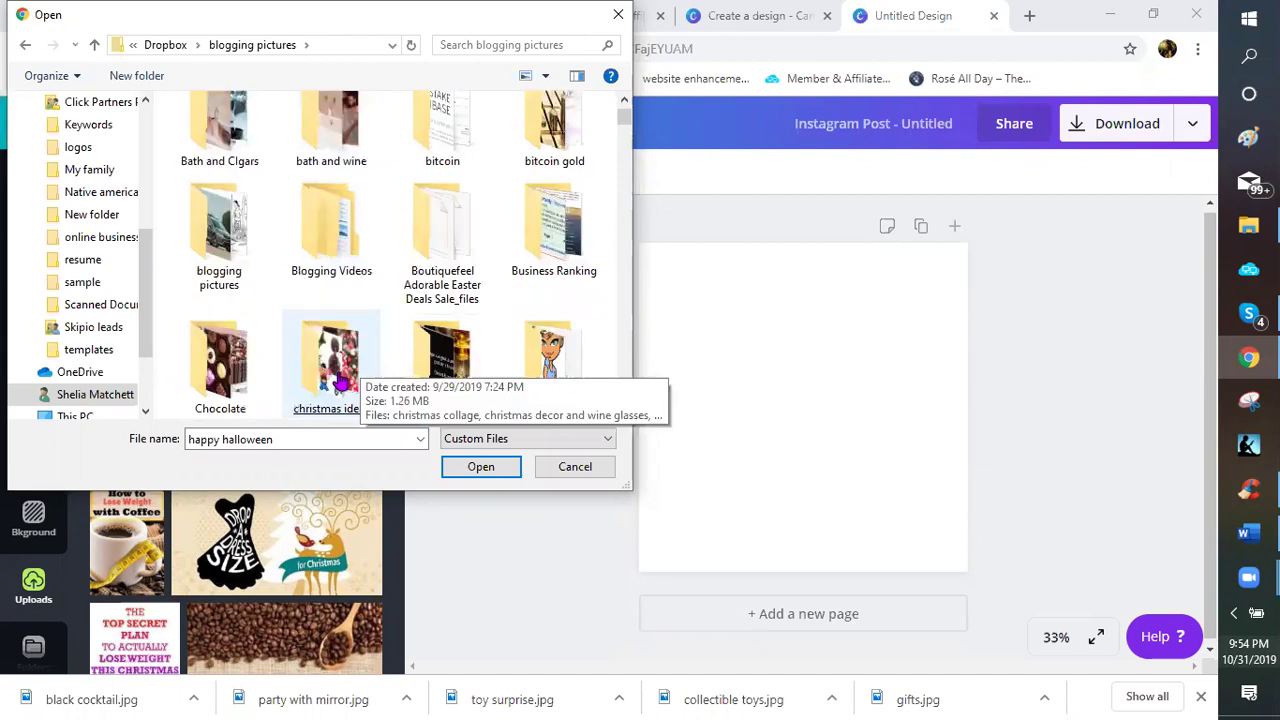
# - Open christmas ideas and compare the wine glass decor, penguin and candle images
pyautogui.doubleClick(336, 380)
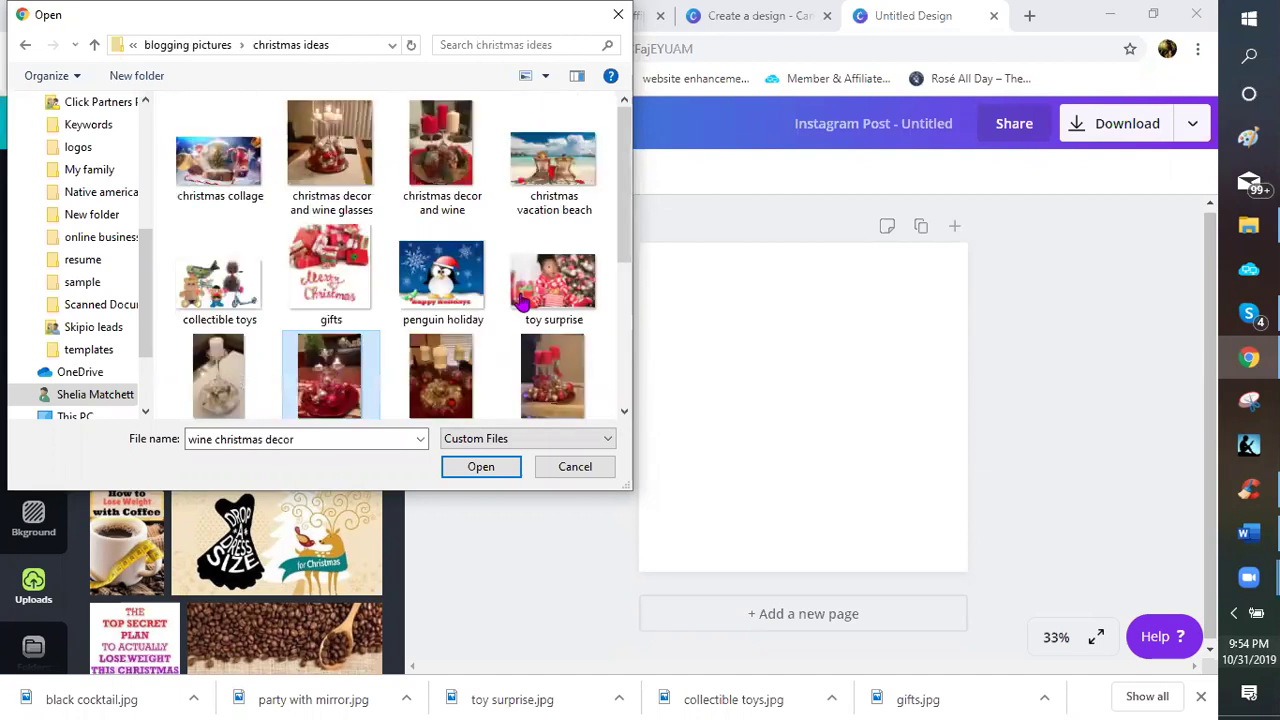
pyautogui.click(590, 357)
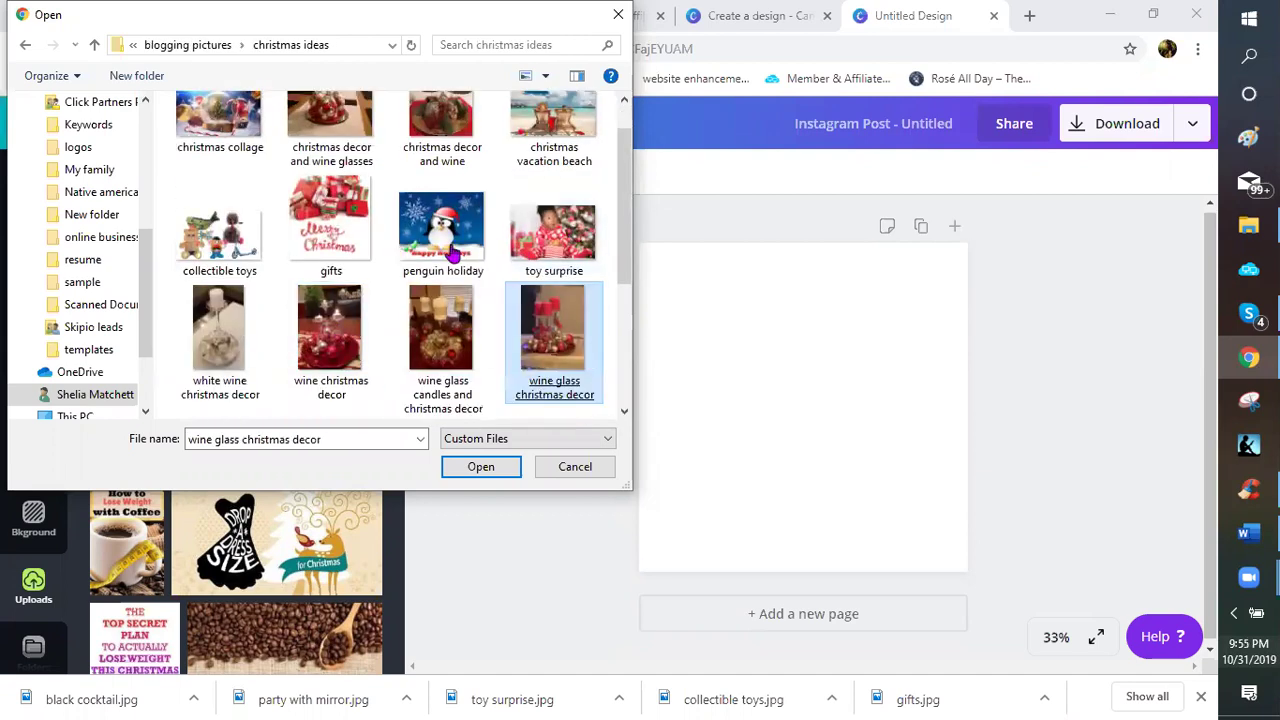
pyautogui.click(435, 235)
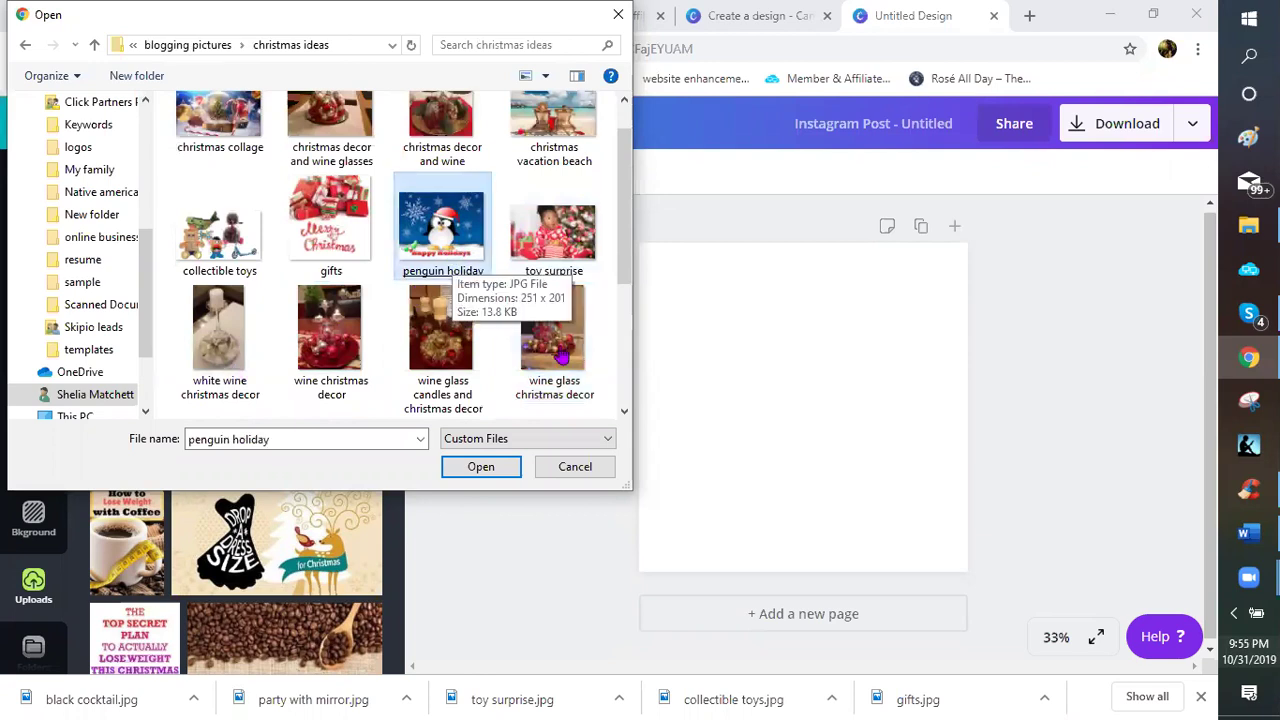
pyautogui.click(549, 350)
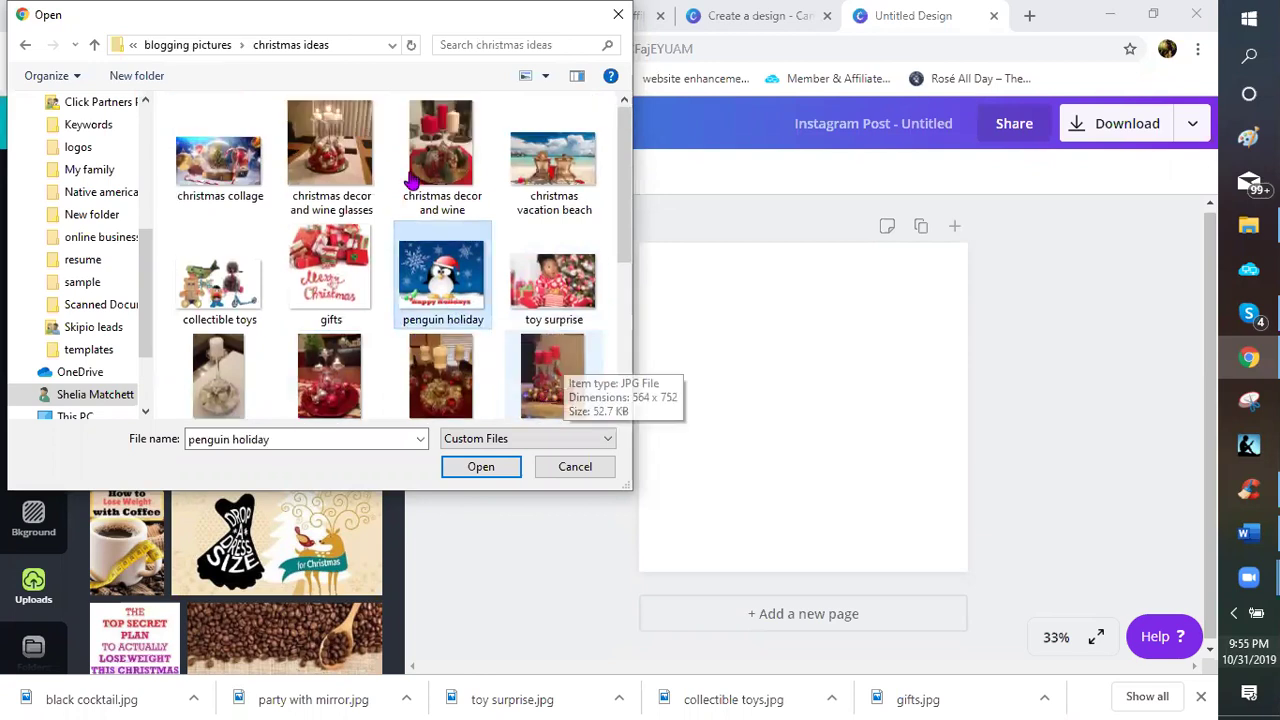
pyautogui.click(376, 188)
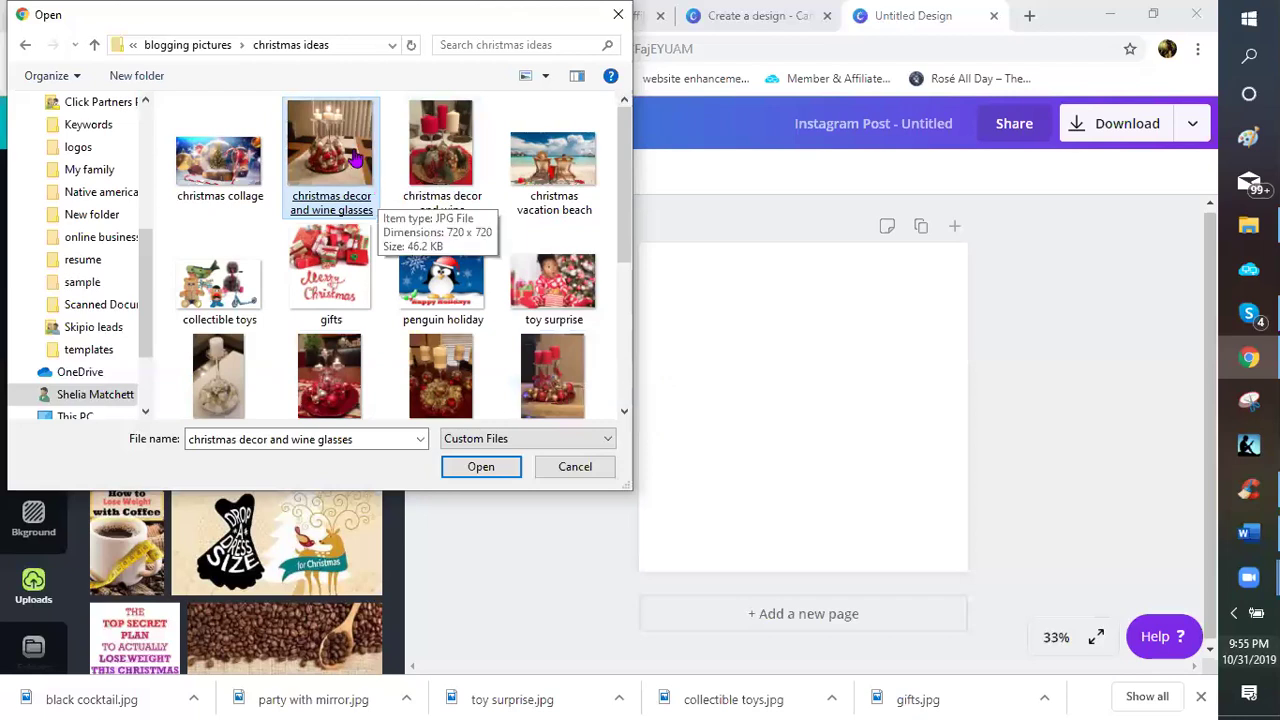
pyautogui.scroll(-2, 405, 172)
pyautogui.click(405, 172)
pyautogui.scroll(-2, 405, 172)
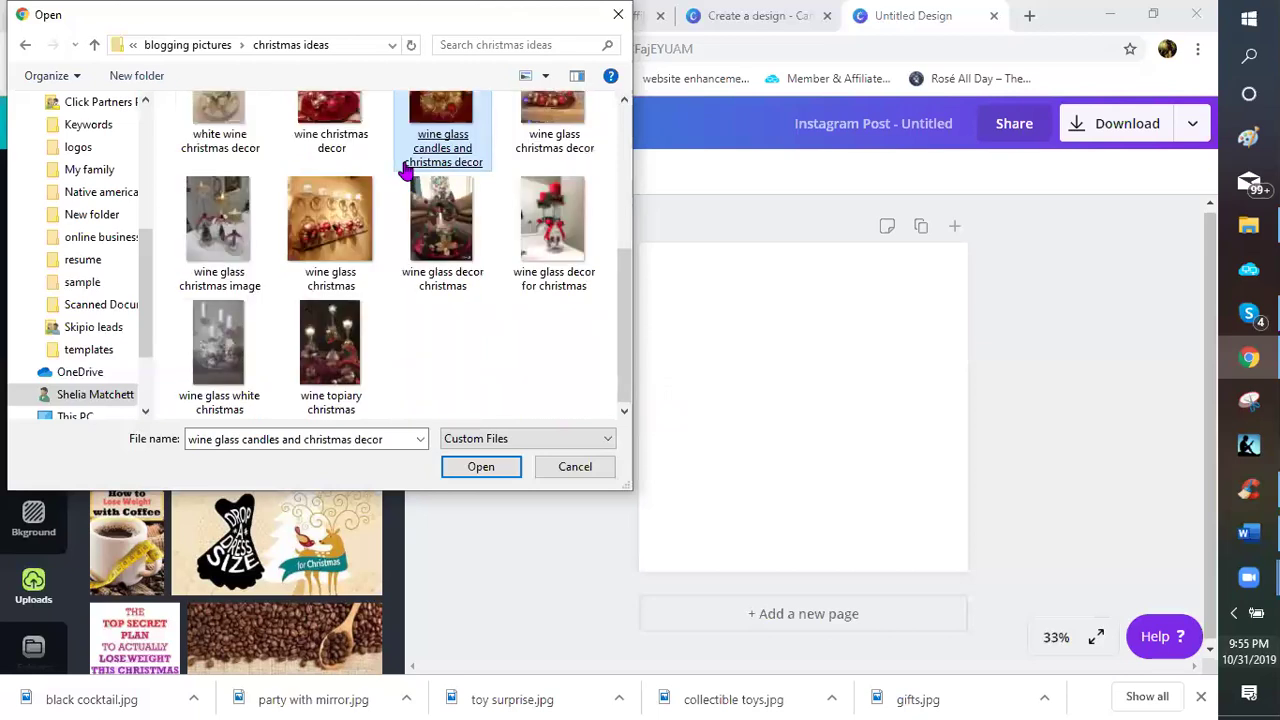
pyautogui.scroll(2, 366, 163)
# - Return to blogging pictures and open the Seasonal and Promotions folder
pyautogui.click(182, 47)
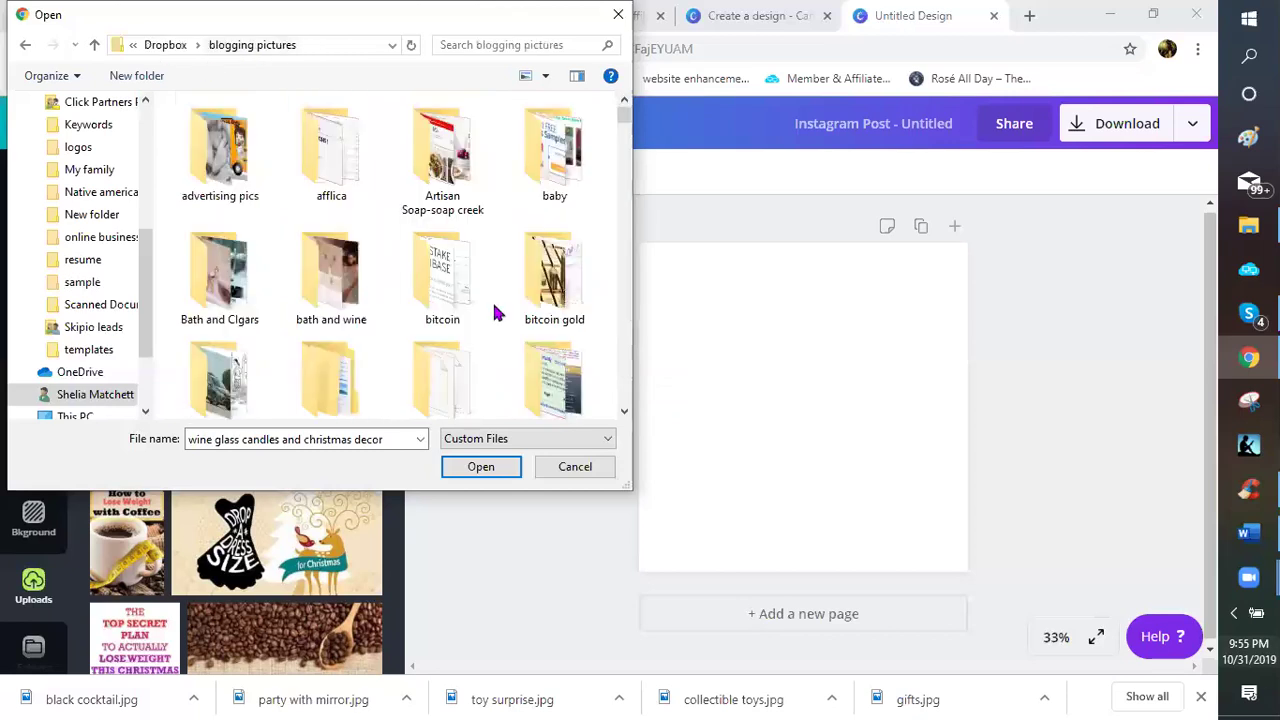
pyautogui.scroll(-3, 415, 320)
pyautogui.scroll(-5, 400, 320)
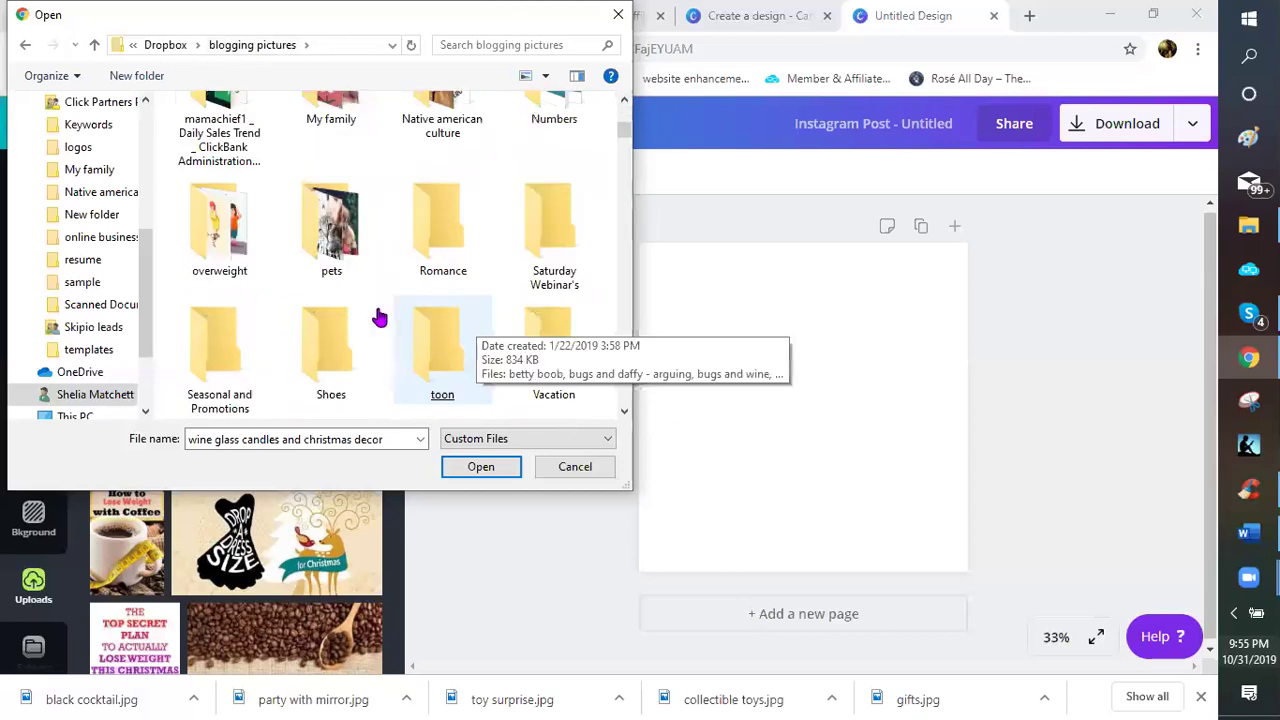
pyautogui.scroll(-2, 226, 192)
pyautogui.doubleClick(222, 190)
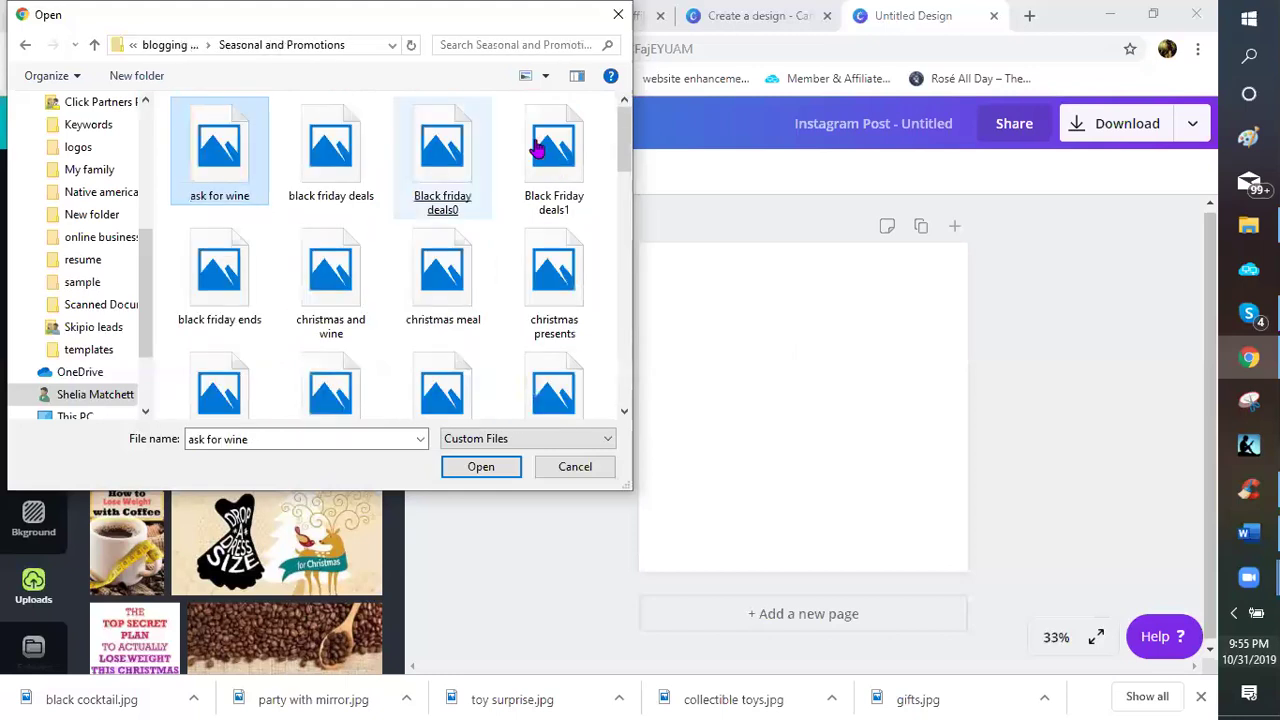
# - Pick the grinch christmas image in Seasonal and Promotions and upload it
pyautogui.click(615, 207)
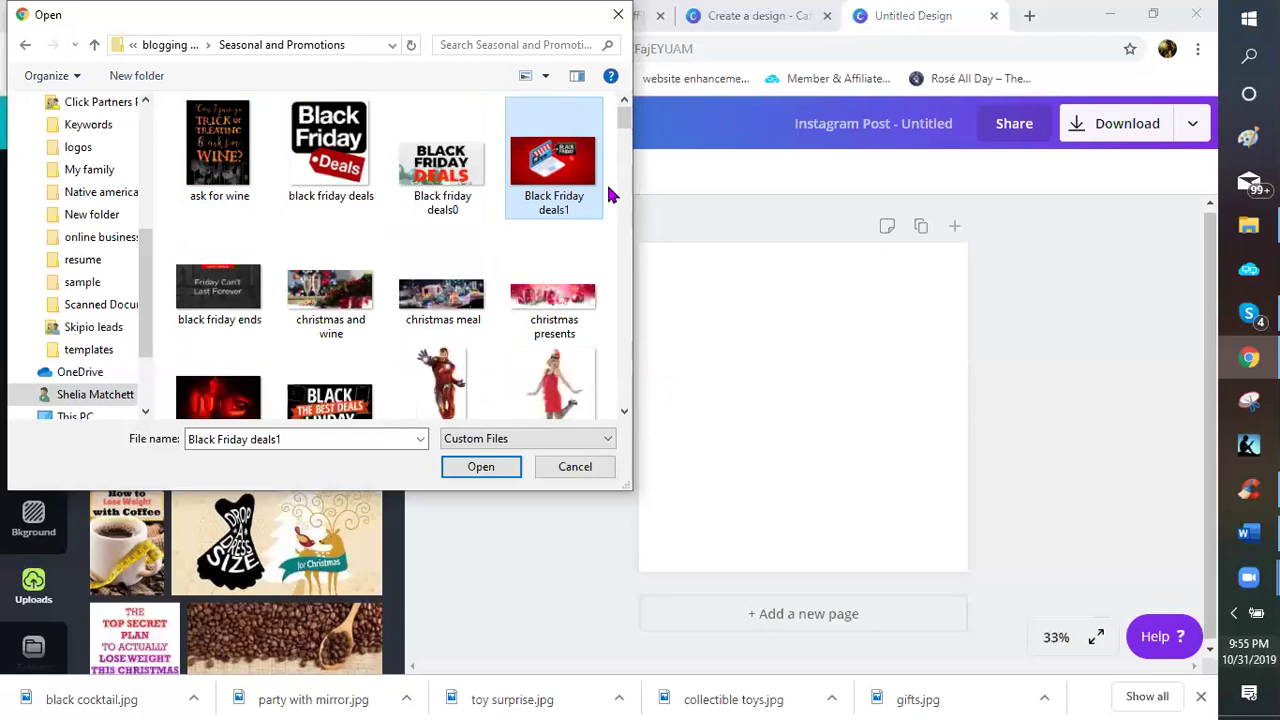
pyautogui.scroll(-1, 600, 220)
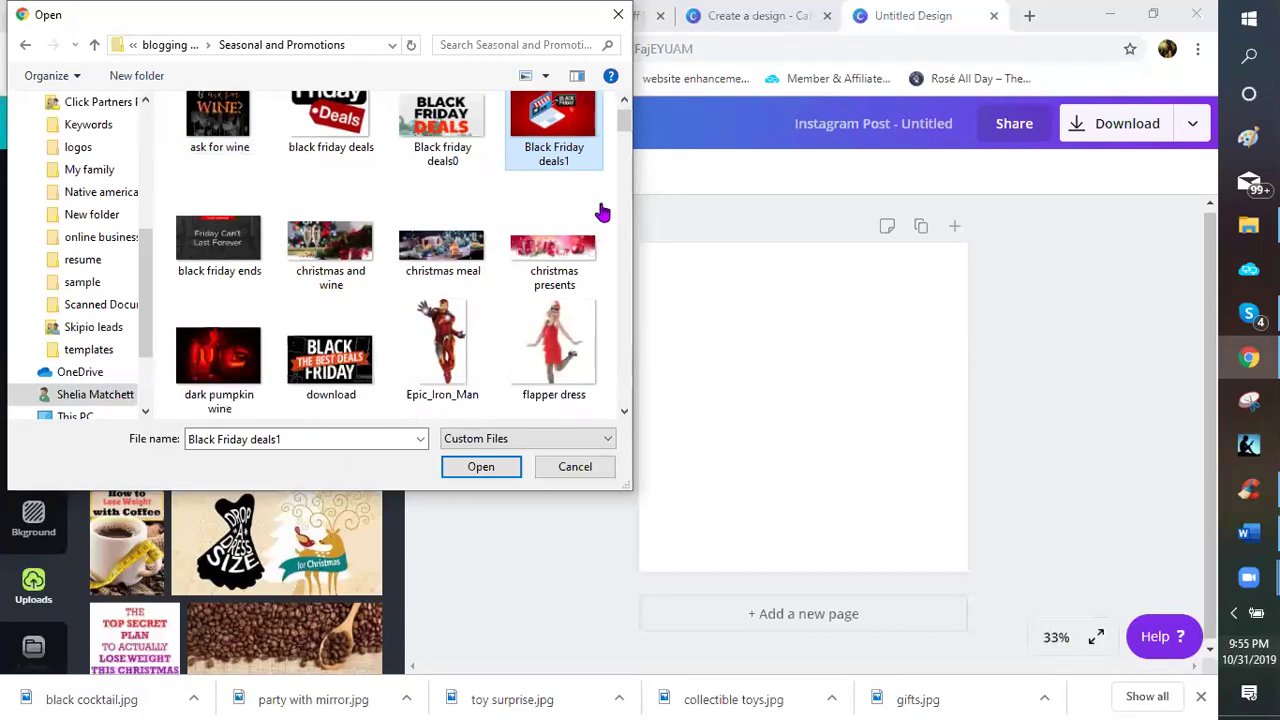
pyautogui.scroll(-3, 602, 212)
pyautogui.click(600, 212)
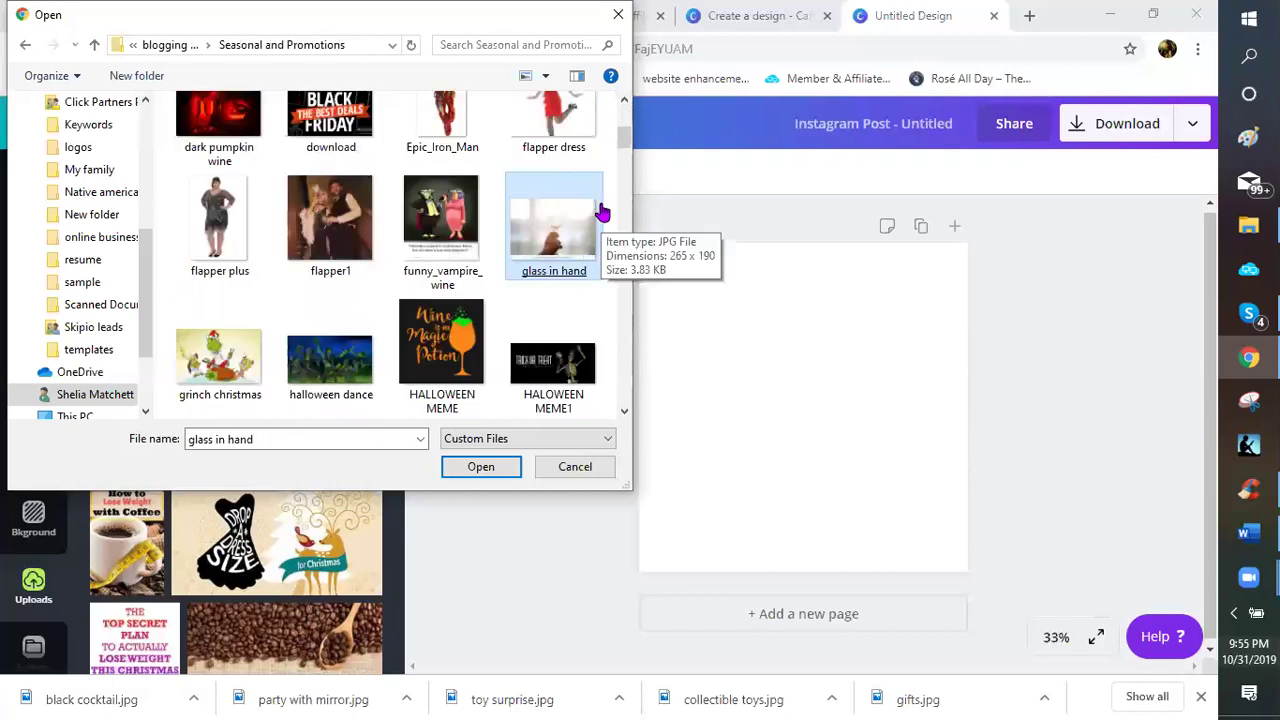
pyautogui.scroll(-3, 600, 208)
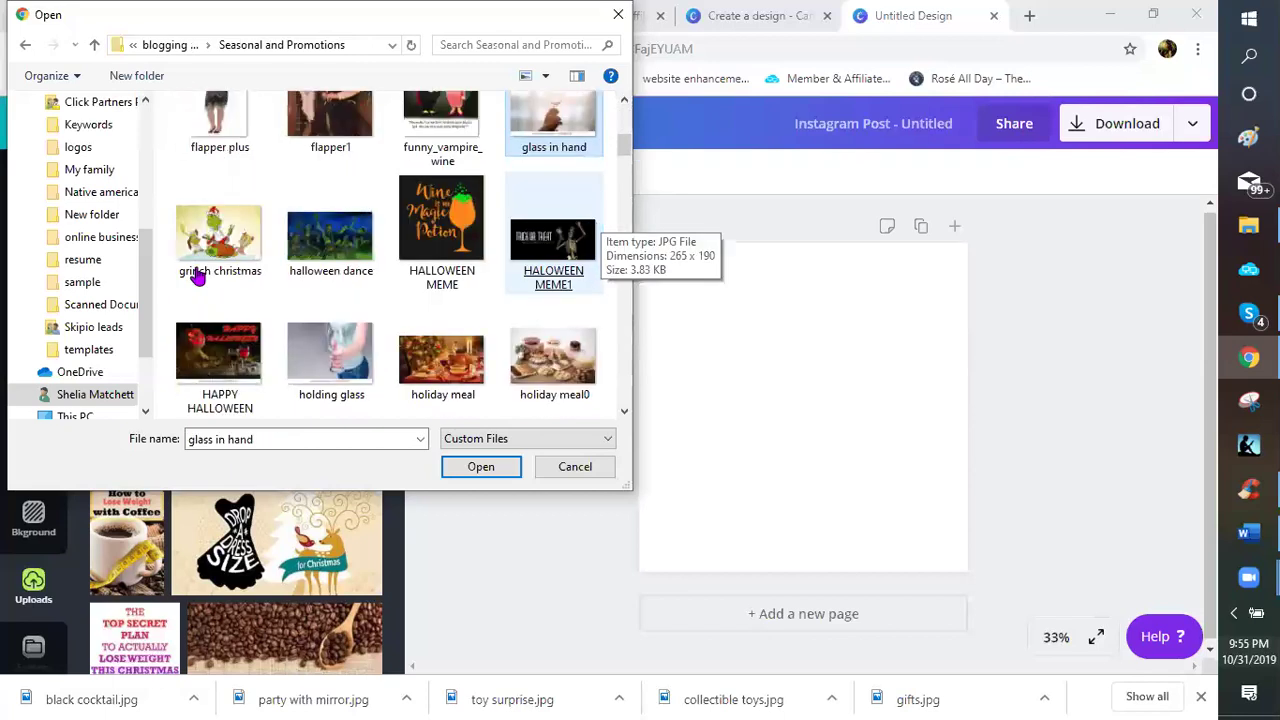
pyautogui.click(214, 222)
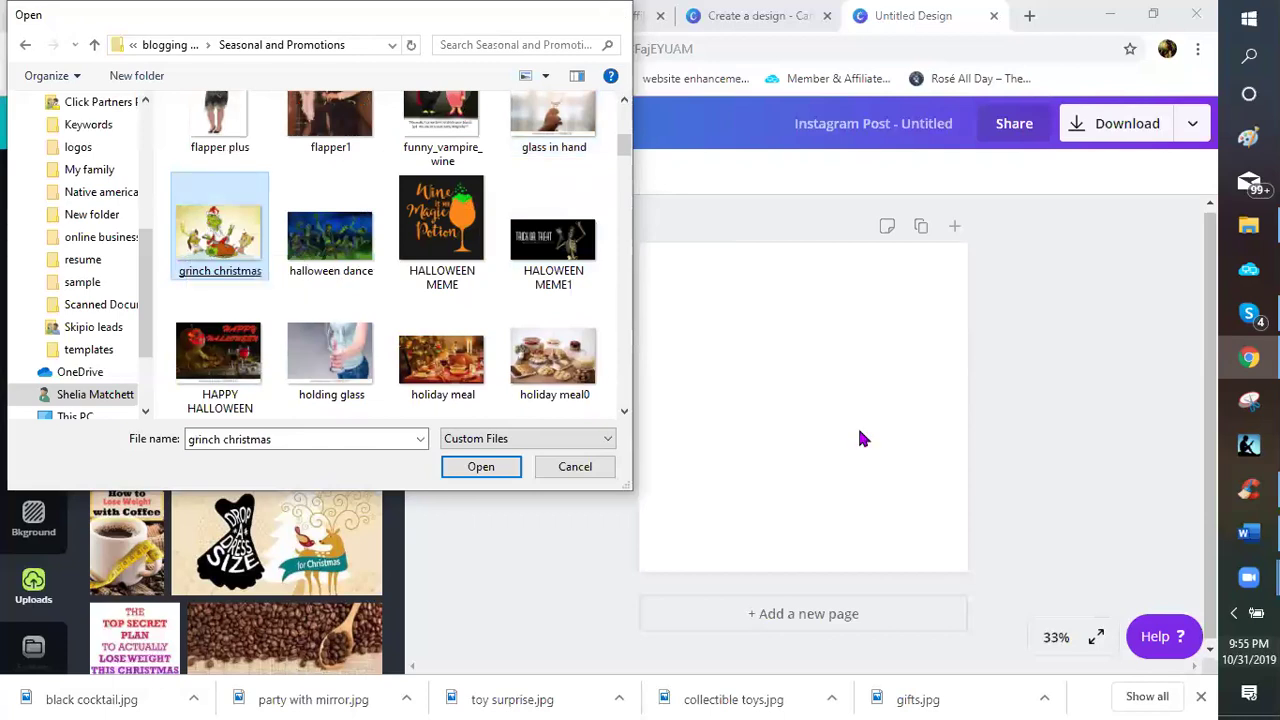
pyautogui.press('Return')
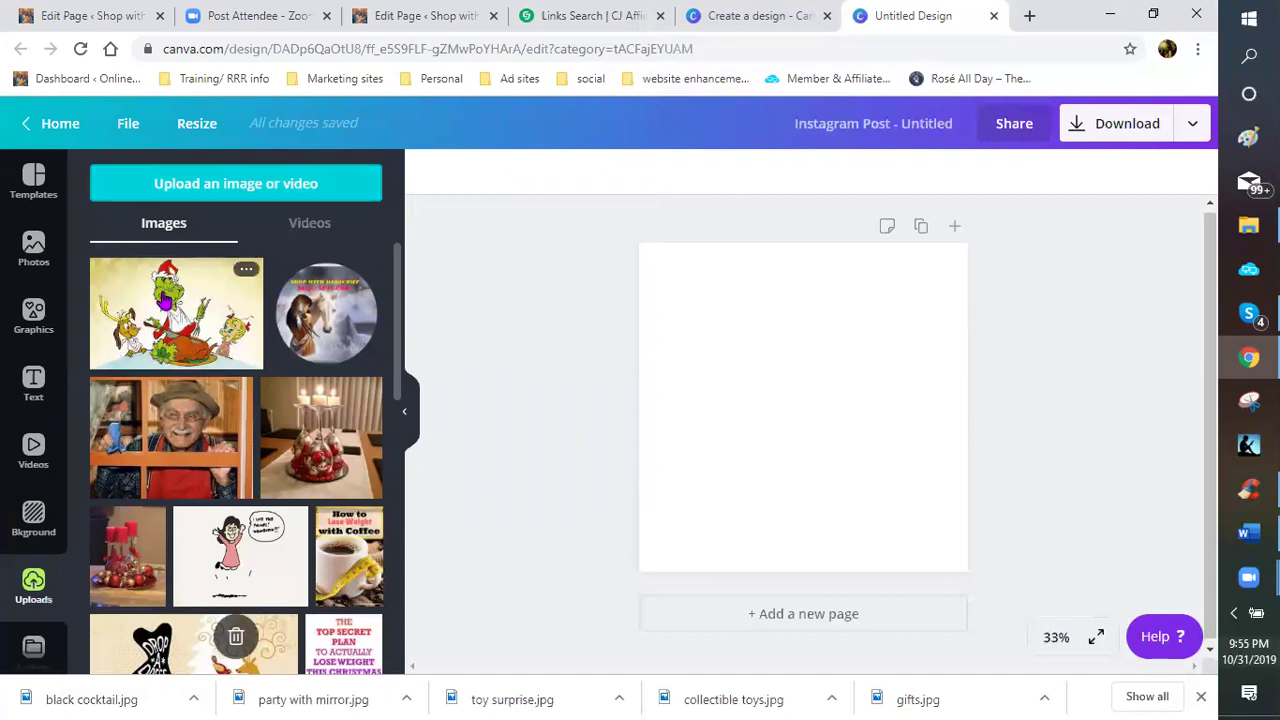
# - Add the uploaded Grinch image to the post and delete its extra copy
pyautogui.click(165, 300)
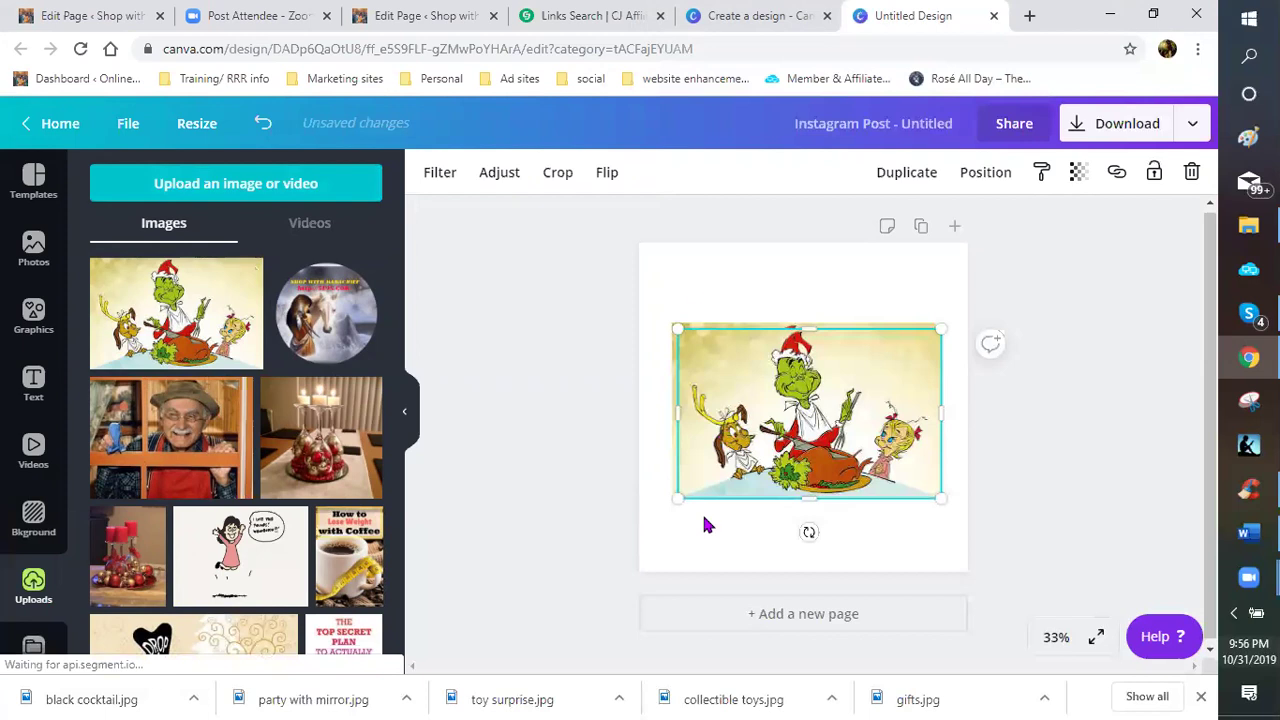
pyautogui.press('Escape')
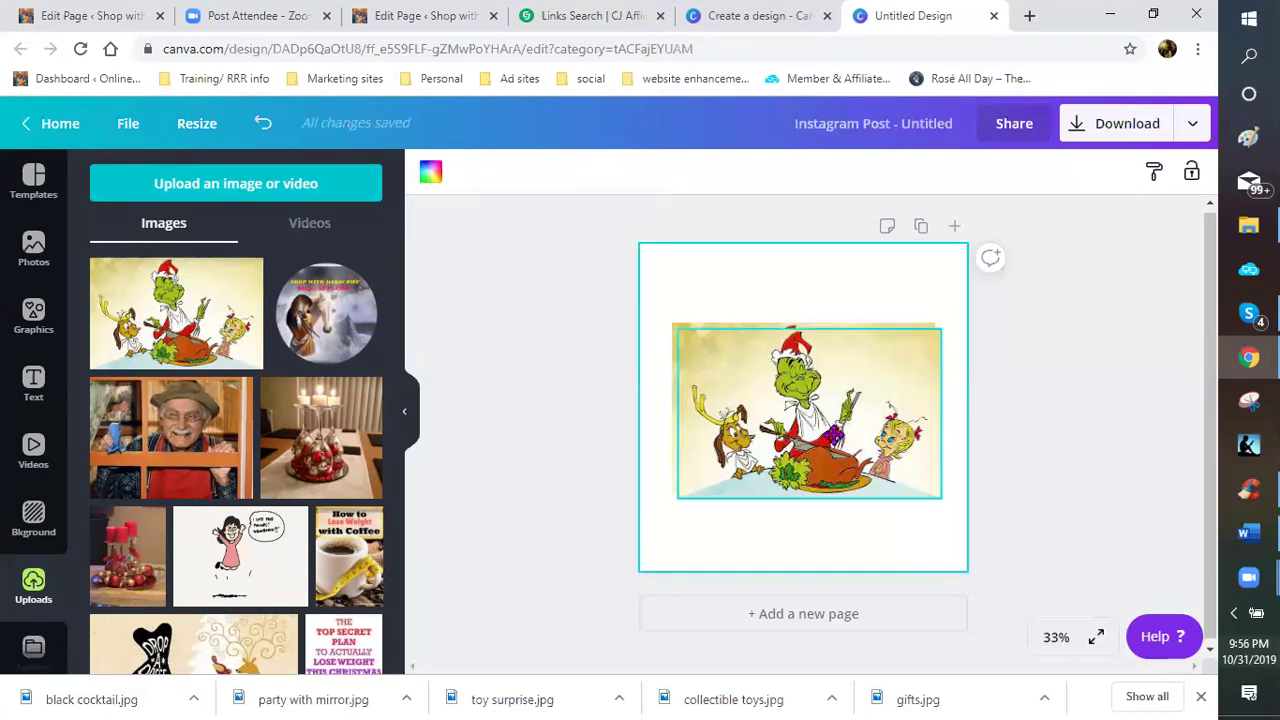
pyautogui.moveTo(836, 434); pyautogui.dragTo(813, 476)
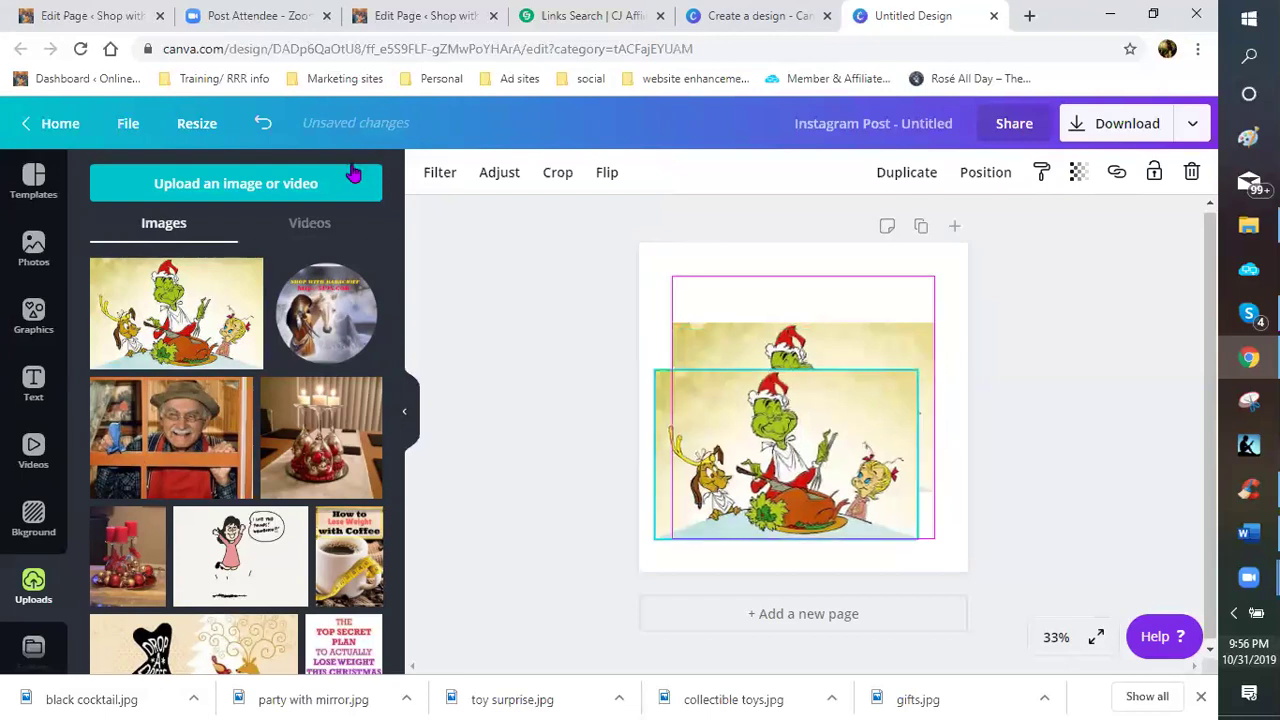
pyautogui.click(1191, 177)
# - Shrink the remaining Grinch image slightly, leaving white space above and below
pyautogui.click(820, 395)
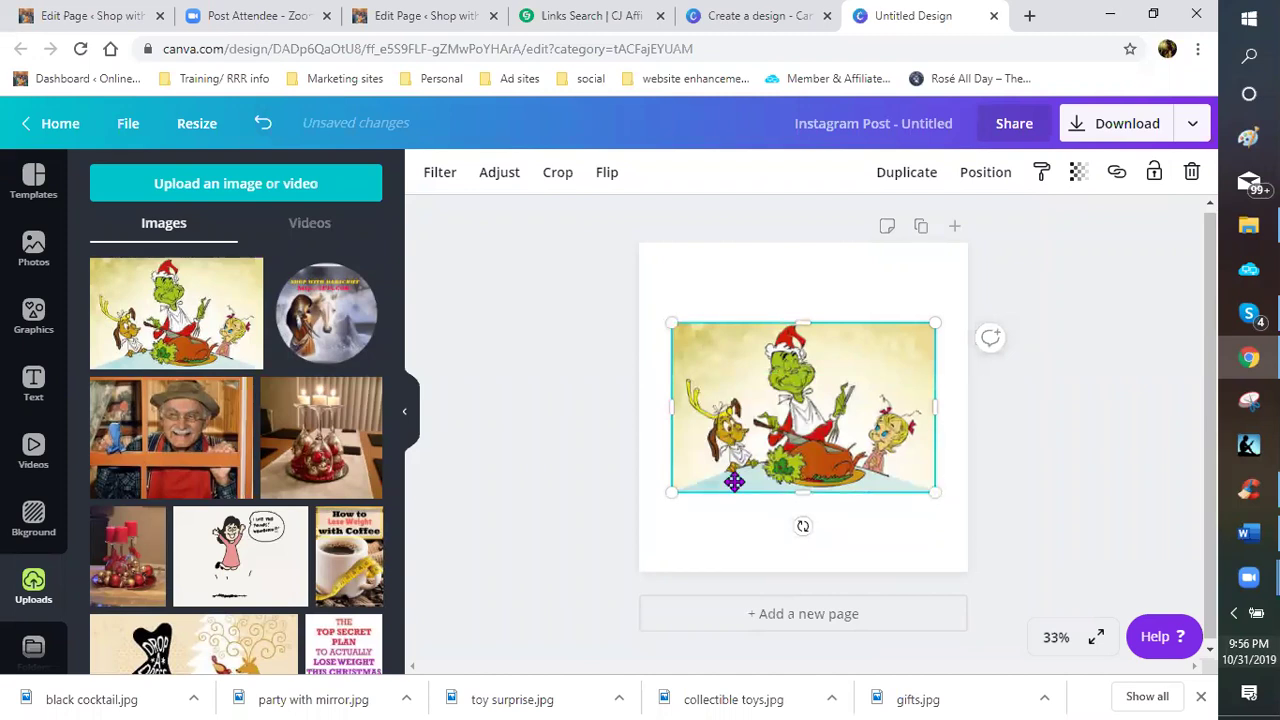
pyautogui.moveTo(677, 500); pyautogui.dragTo(655, 510)
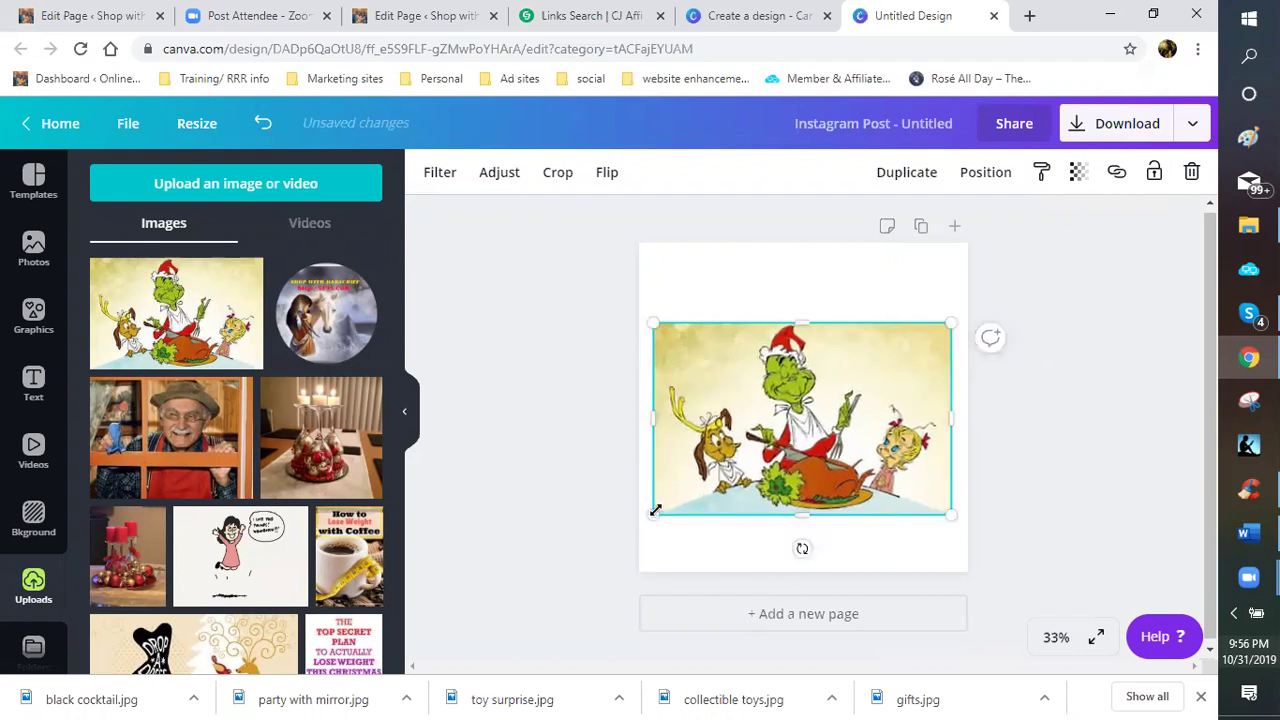
pyautogui.hotkey('ctrl', 'z')
pyautogui.moveTo(944, 503); pyautogui.dragTo(934, 491)
pyautogui.click(886, 566)
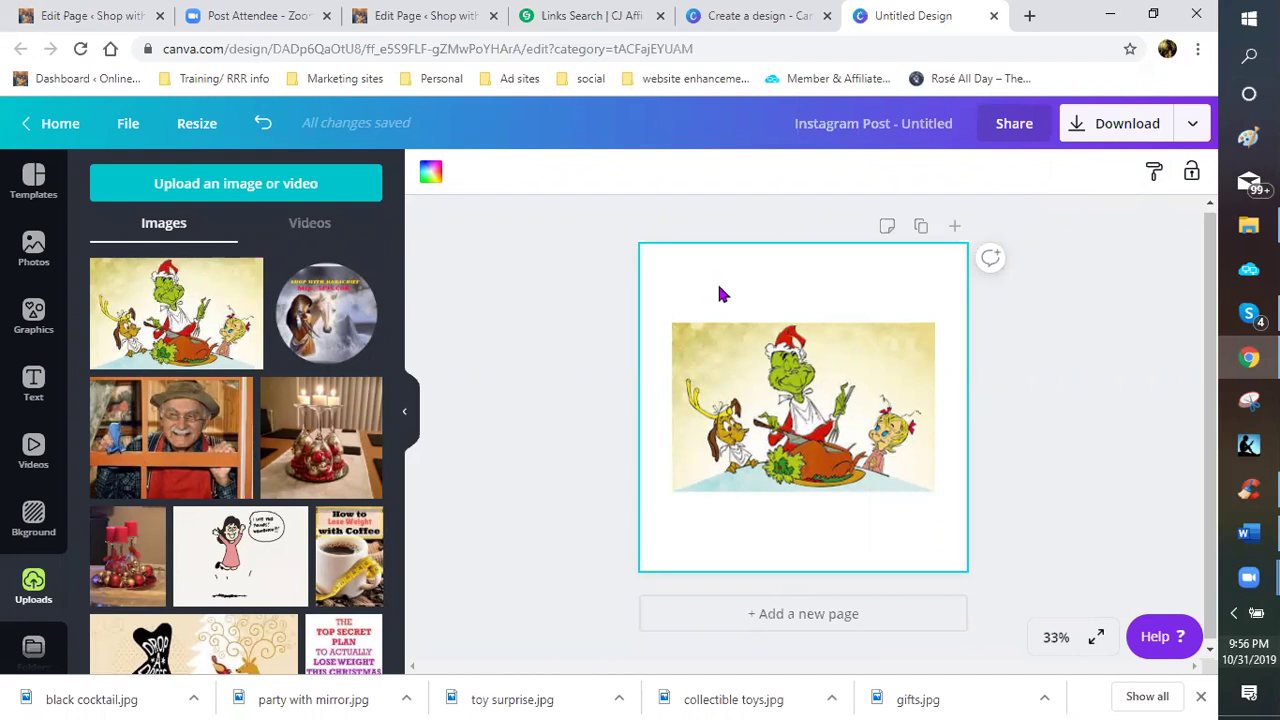
pyautogui.click(40, 378)
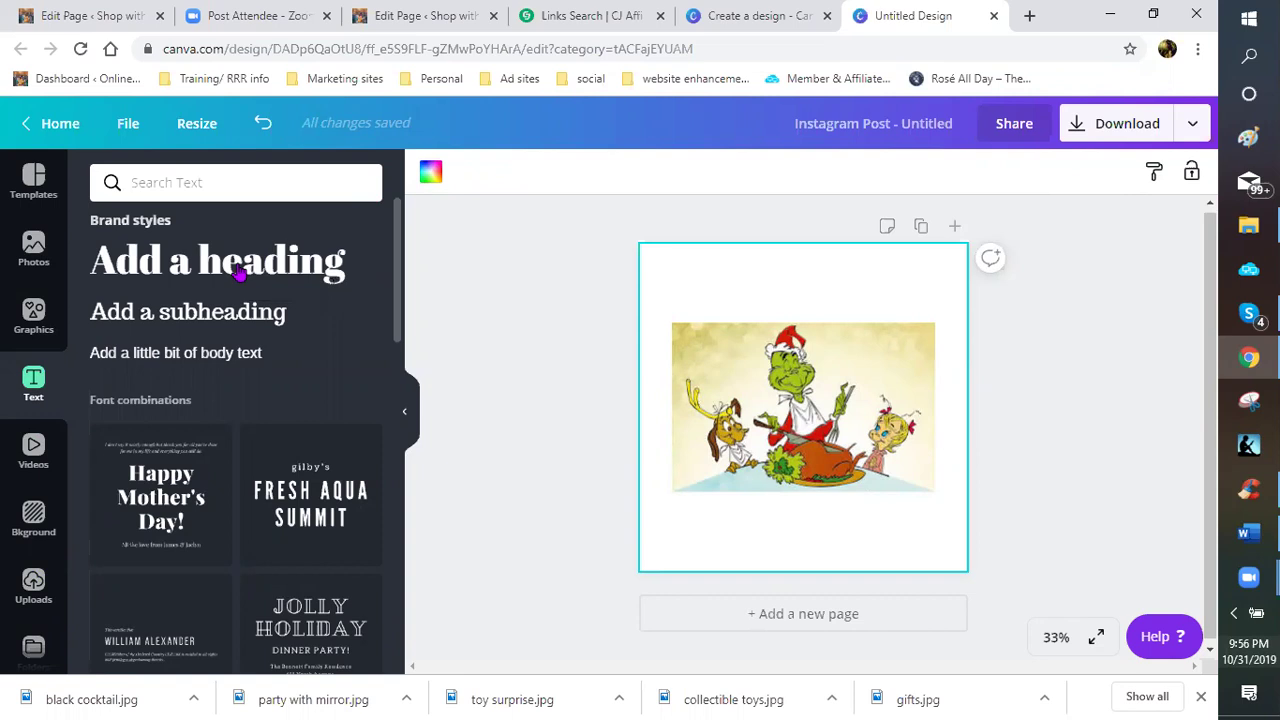
# - Add a size-47.9 heading above the Grinch image reading 'BE A GRINCH THIS YEAR....'
pyautogui.click(240, 270)
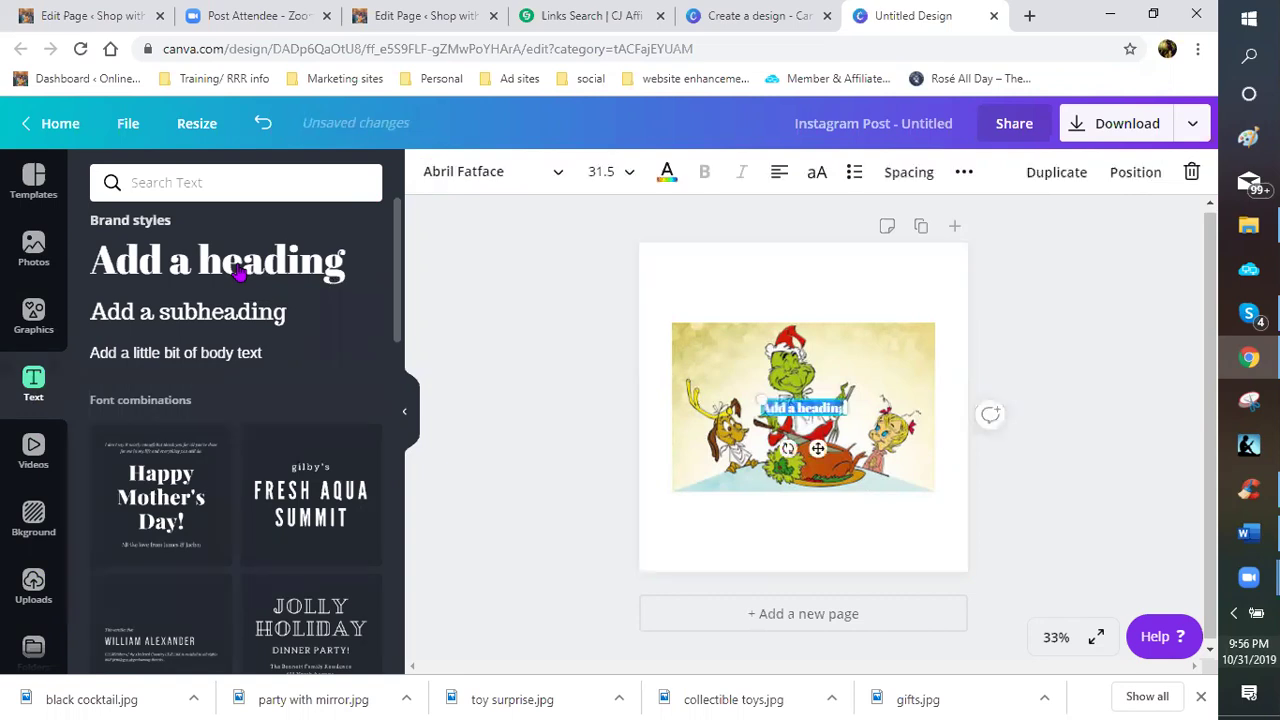
pyautogui.click(812, 422)
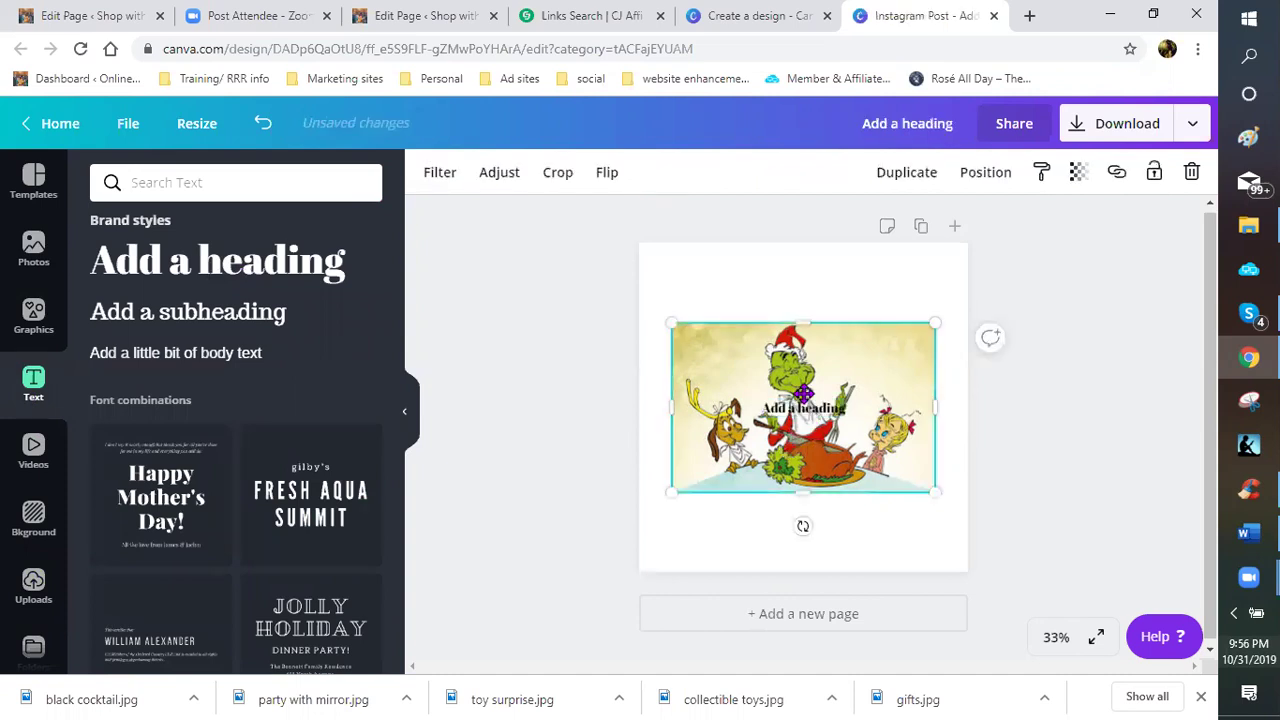
pyautogui.moveTo(787, 287); pyautogui.dragTo(910, 305)
pyautogui.moveTo(743, 277); pyautogui.dragTo(658, 273)
pyautogui.moveTo(922, 288); pyautogui.dragTo(941, 289)
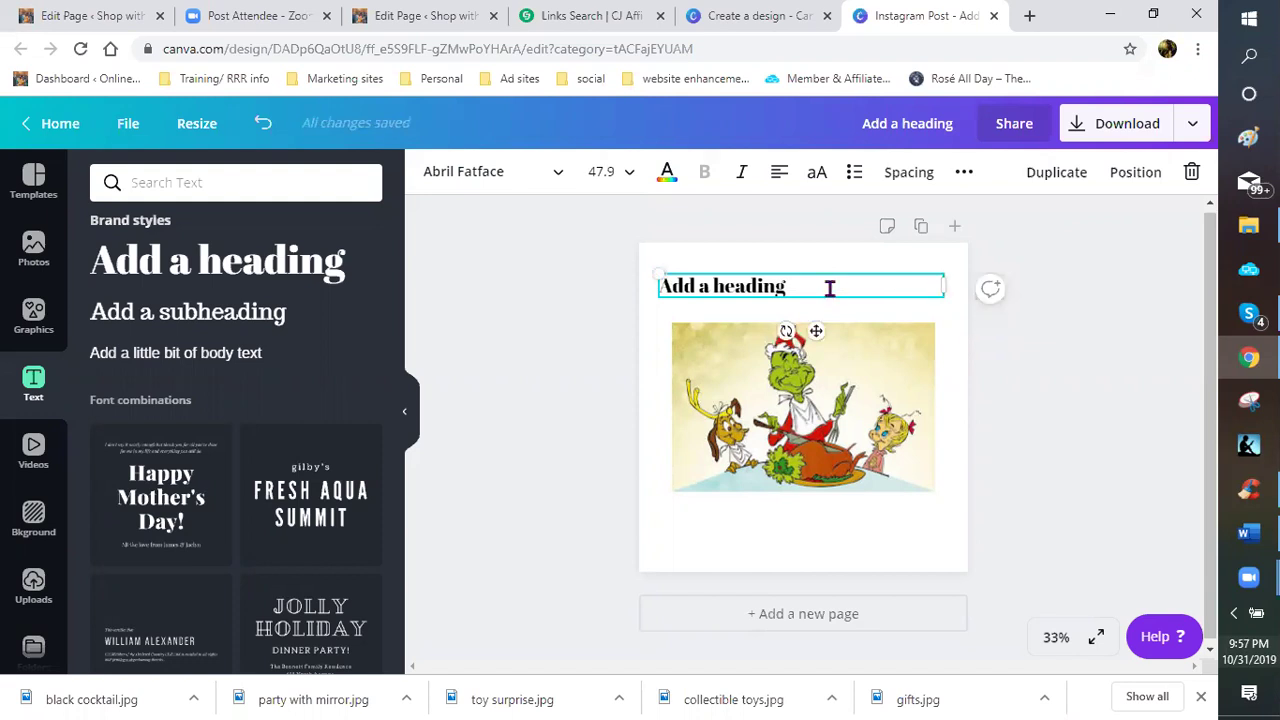
pyautogui.hotkey('ctrl', 'BackSpace')
pyautogui.hotkey('ctrl', 'BackSpace')
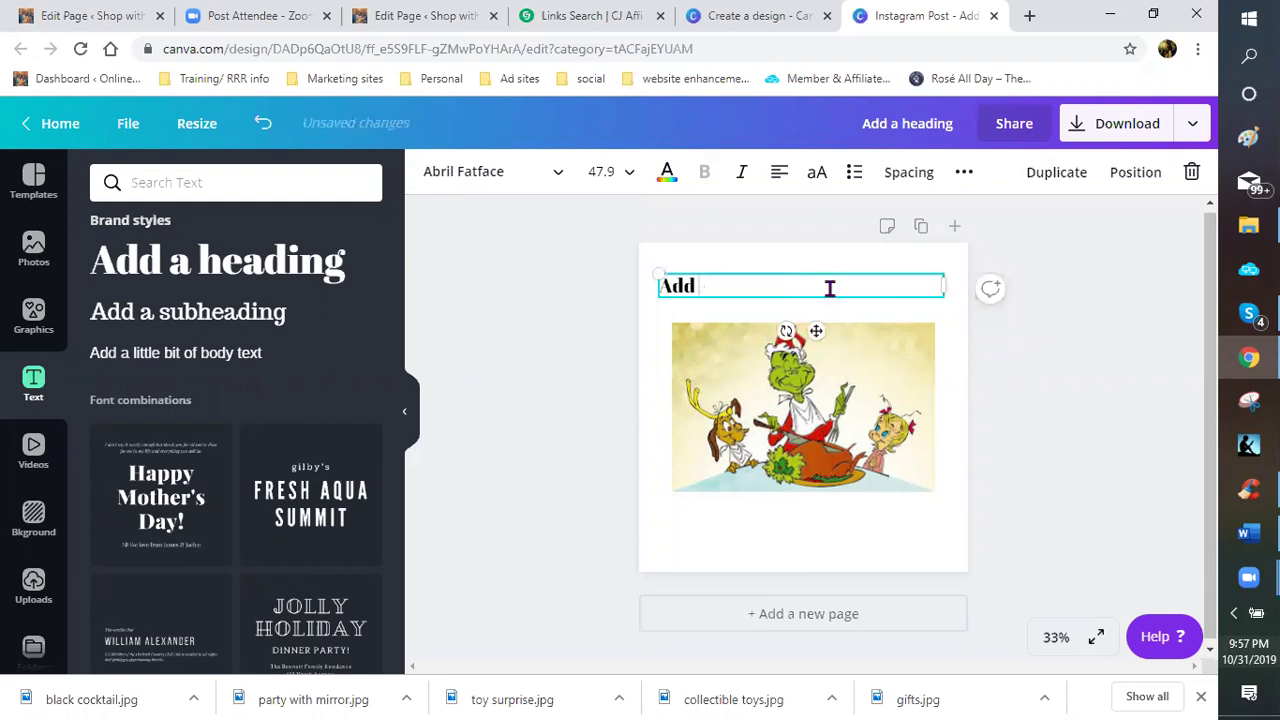
pyautogui.hotkey('ctrl', 'BackSpace')
pyautogui.write('BE A GRINCH')
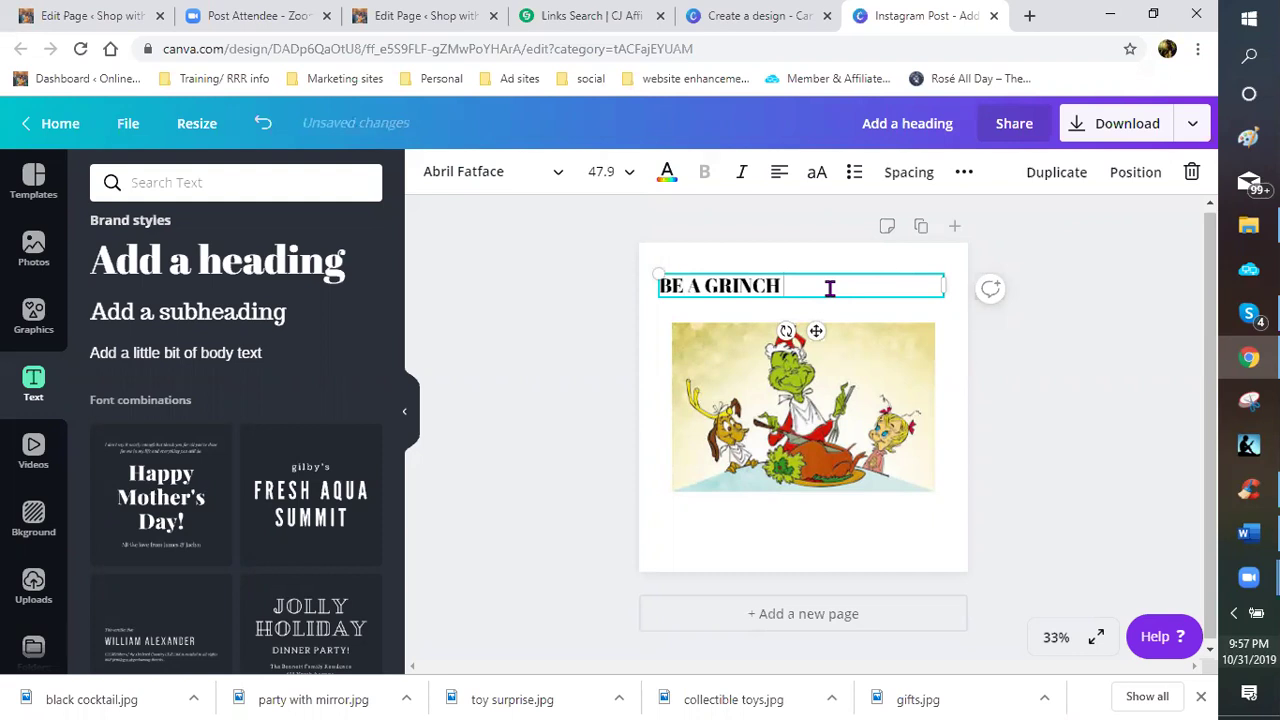
pyautogui.write(' THIS YEA')
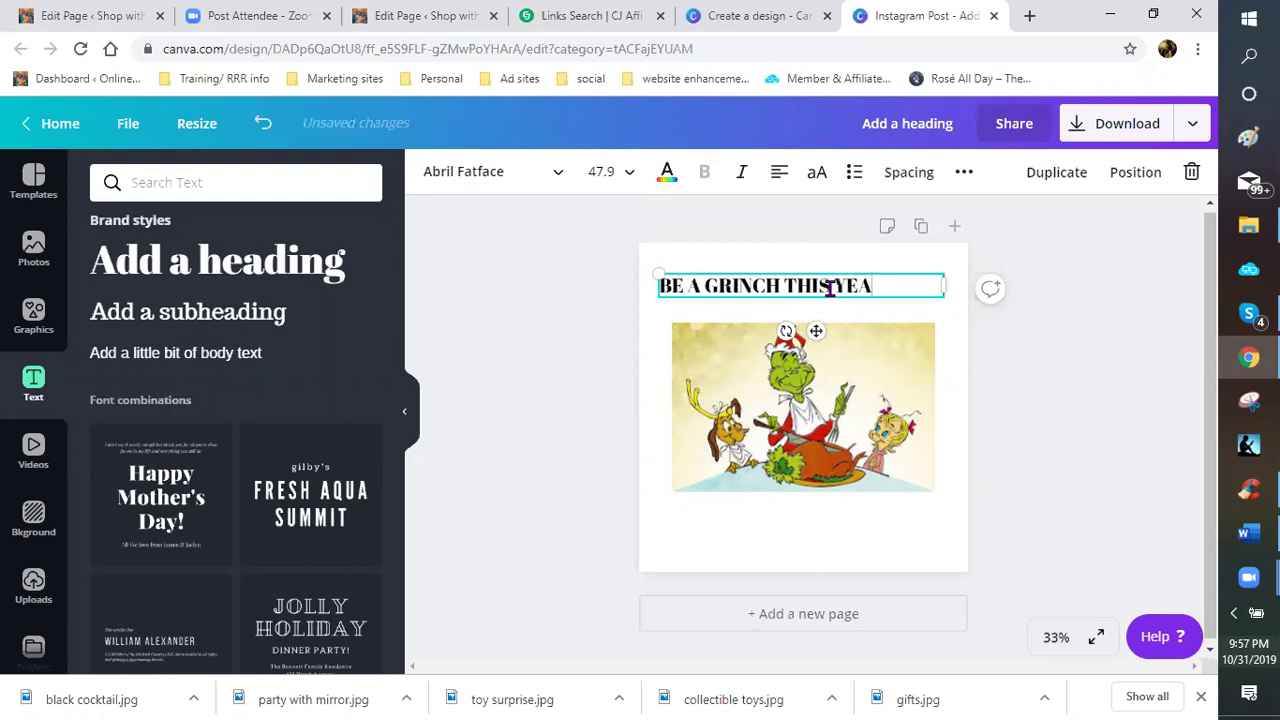
pyautogui.write('R....')
pyautogui.click(700, 532)
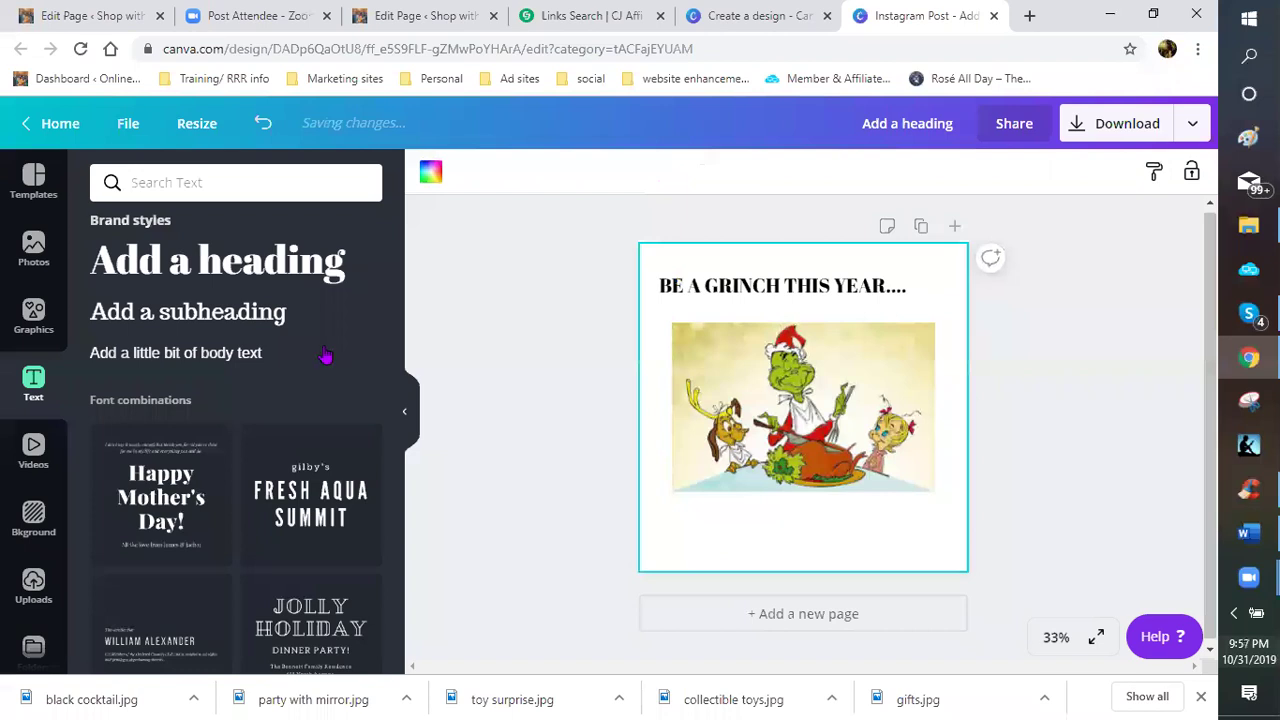
# - Add a one-line heading 'WITH A CHANGE OF HEART!!!!' below the Grinch image
pyautogui.click(190, 268)
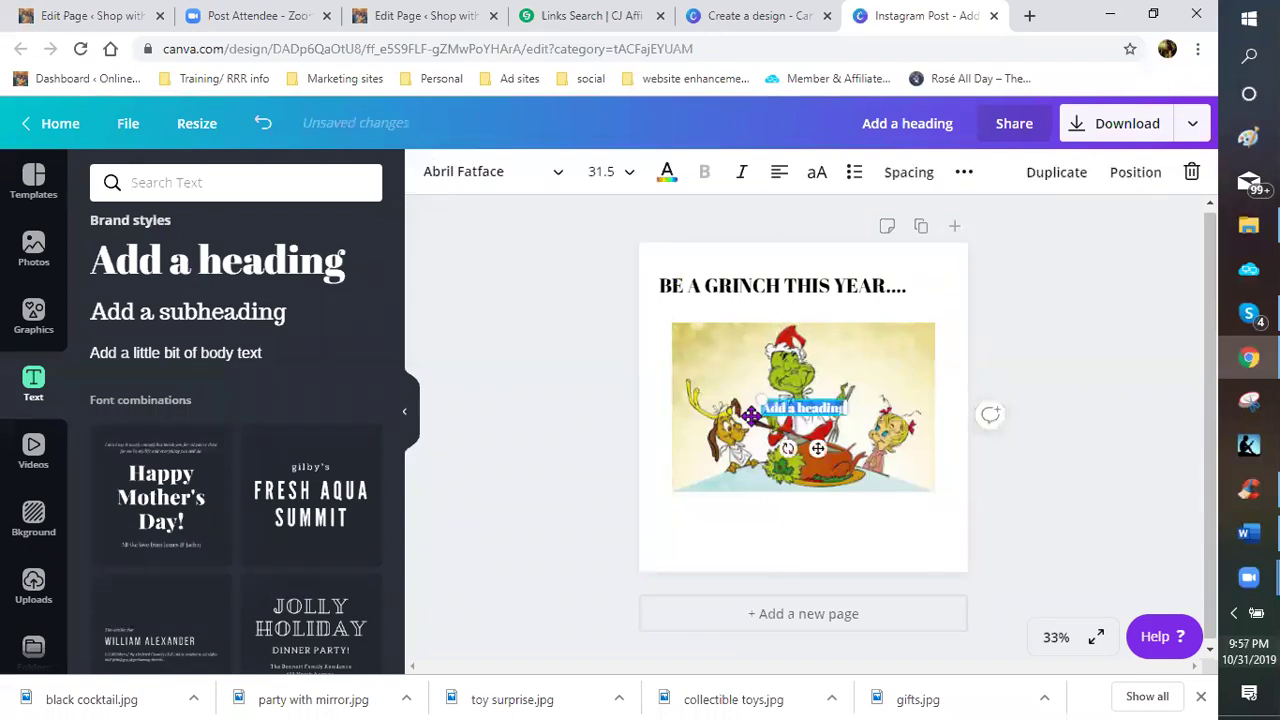
pyautogui.click(841, 416)
pyautogui.click(838, 410)
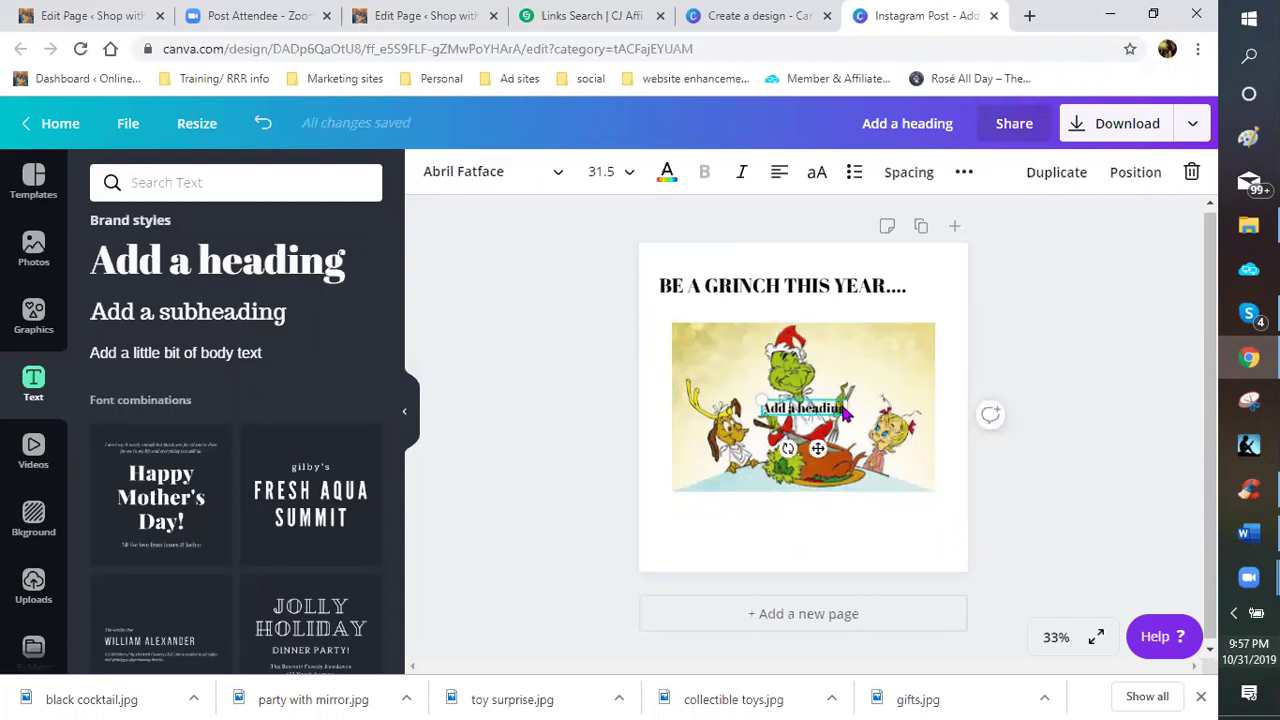
pyautogui.moveTo(824, 410); pyautogui.dragTo(873, 566)
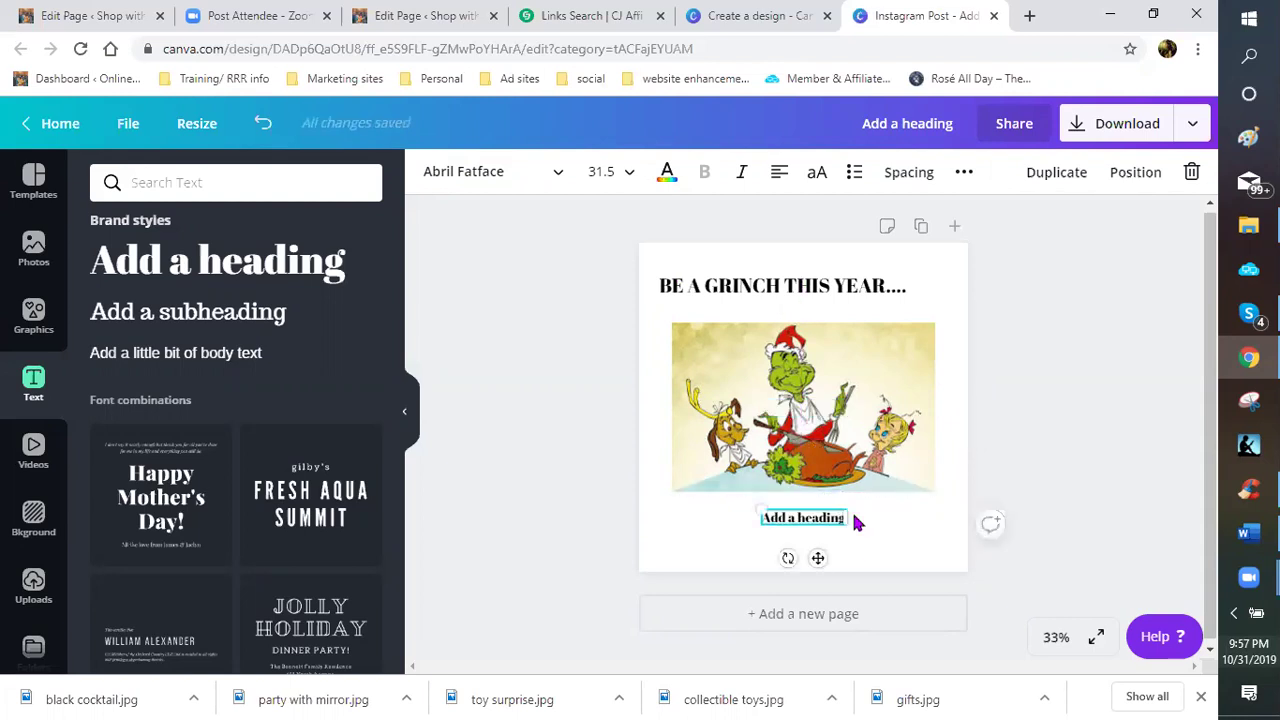
pyautogui.moveTo(922, 522); pyautogui.dragTo(922, 520)
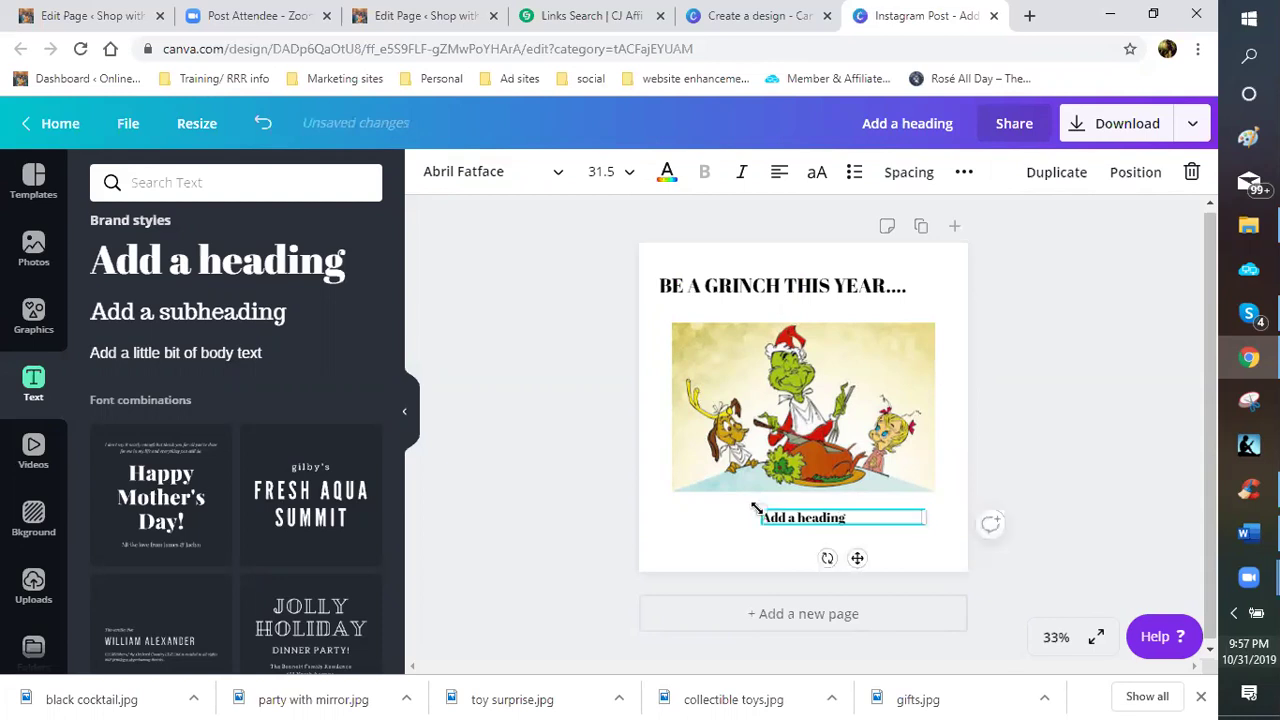
pyautogui.moveTo(667, 507); pyautogui.dragTo(676, 503)
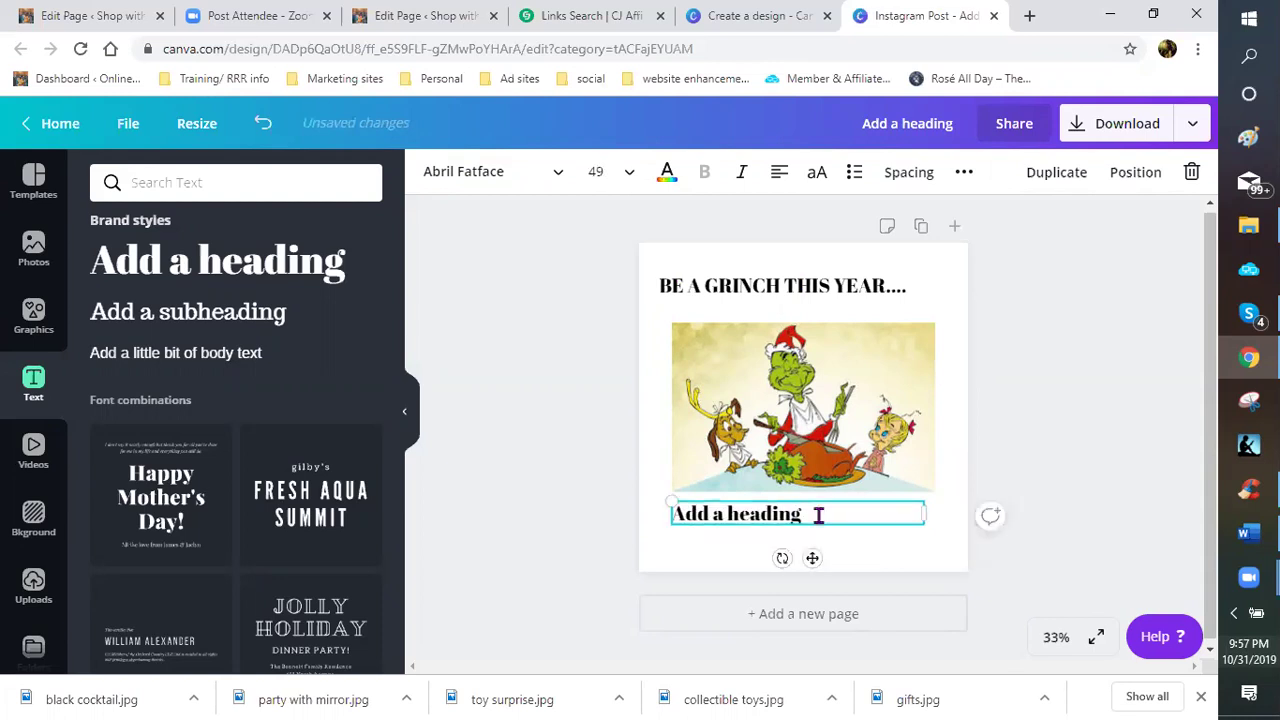
pyautogui.press('BackSpace')
pyautogui.press('BackSpace')
pyautogui.press('BackSpace')
pyautogui.press('BackSpace')
pyautogui.press('BackSpace')
pyautogui.press('BackSpace')
pyautogui.press('BackSpace')
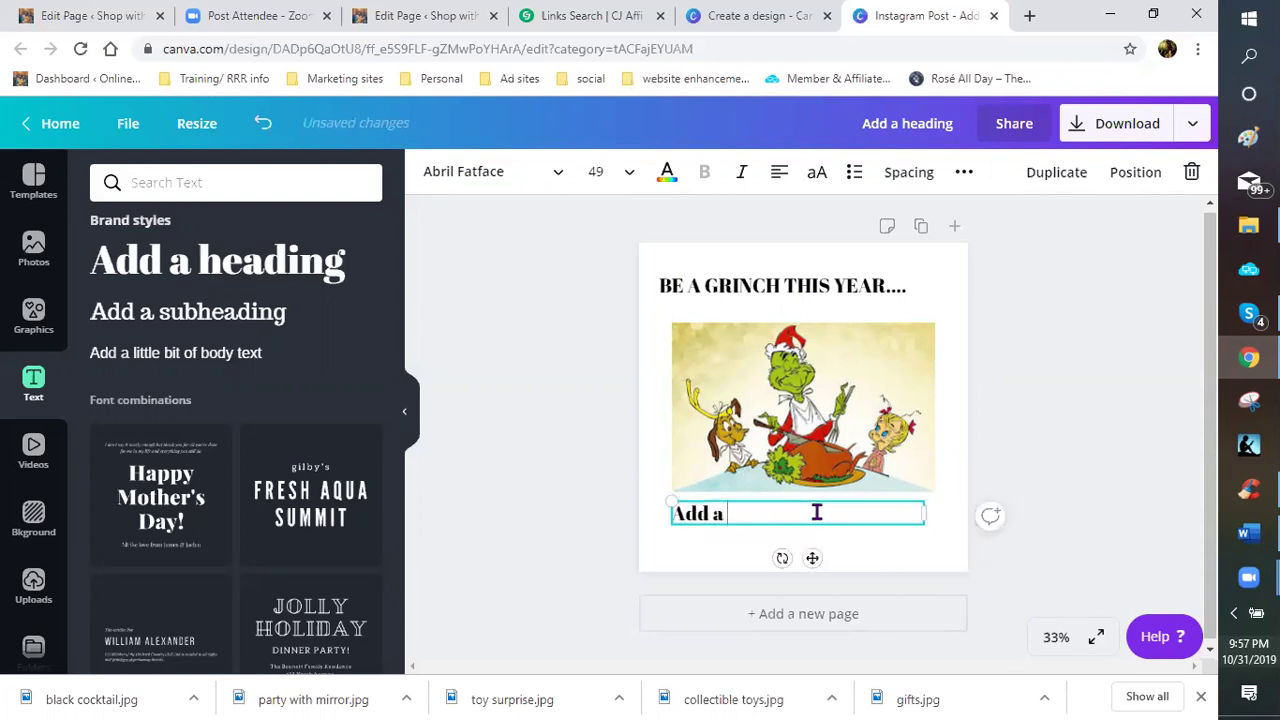
pyautogui.press('BackSpace')
pyautogui.press('BackSpace')
pyautogui.press('BackSpace')
pyautogui.press('BackSpace')
pyautogui.press('BackSpace')
pyautogui.write('WITH A CH')
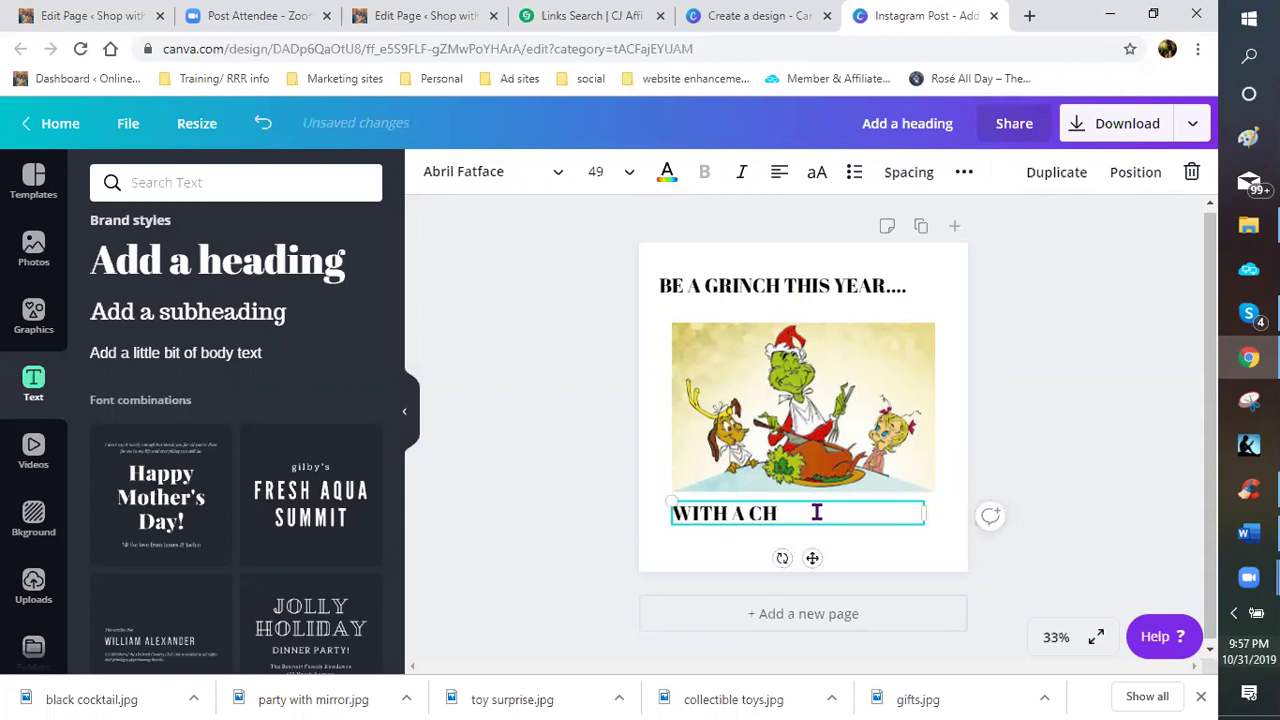
pyautogui.write('ANGE OF HEART')
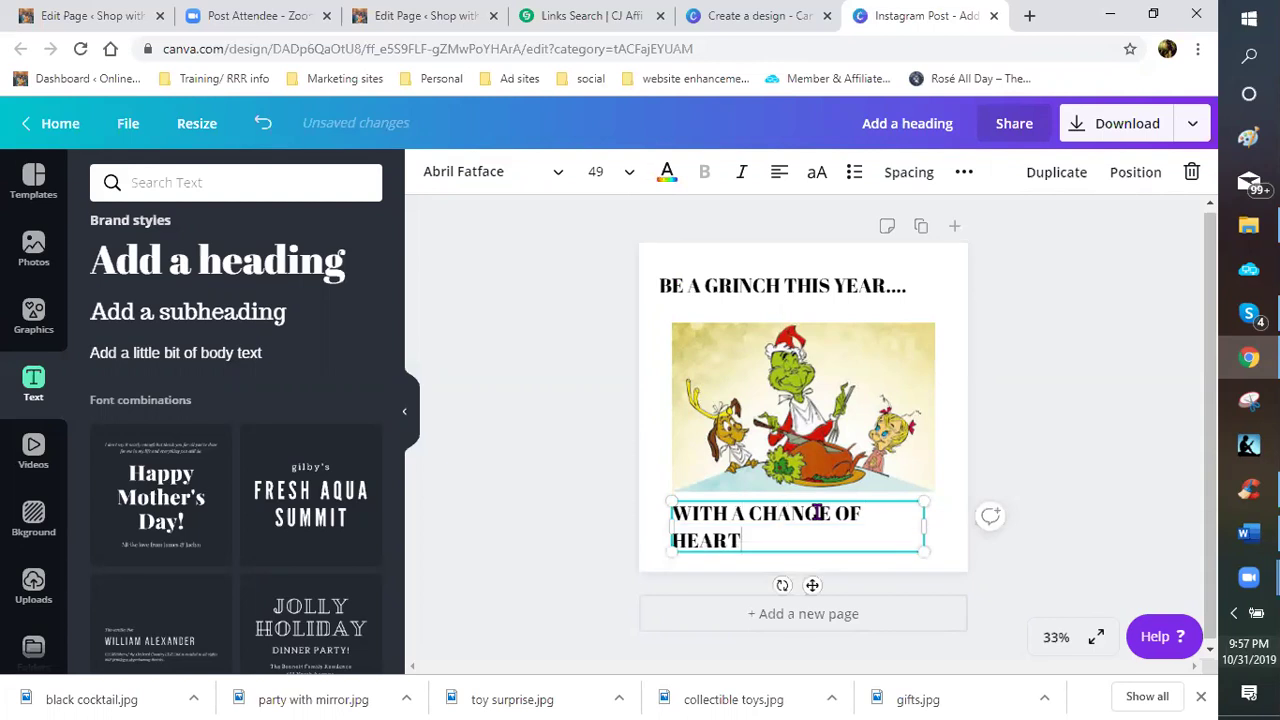
pyautogui.write('!!!!')
pyautogui.moveTo(924, 527); pyautogui.dragTo(950, 528)
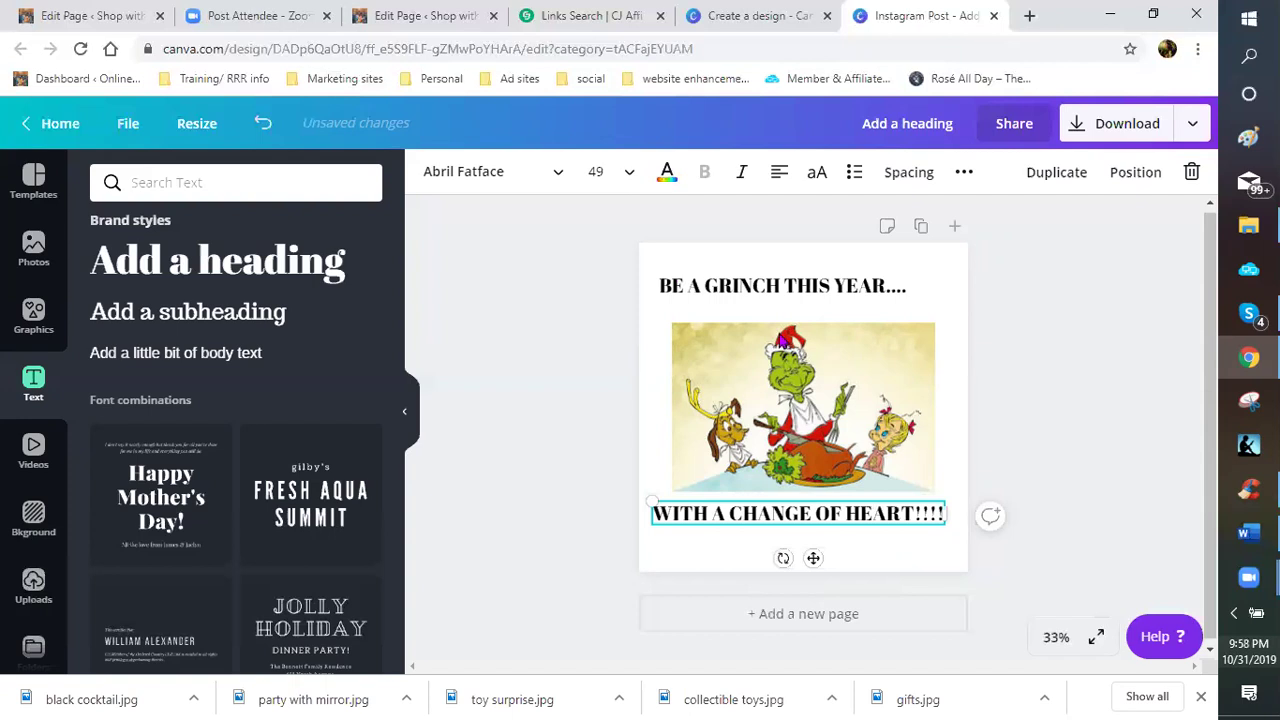
pyautogui.click(676, 265)
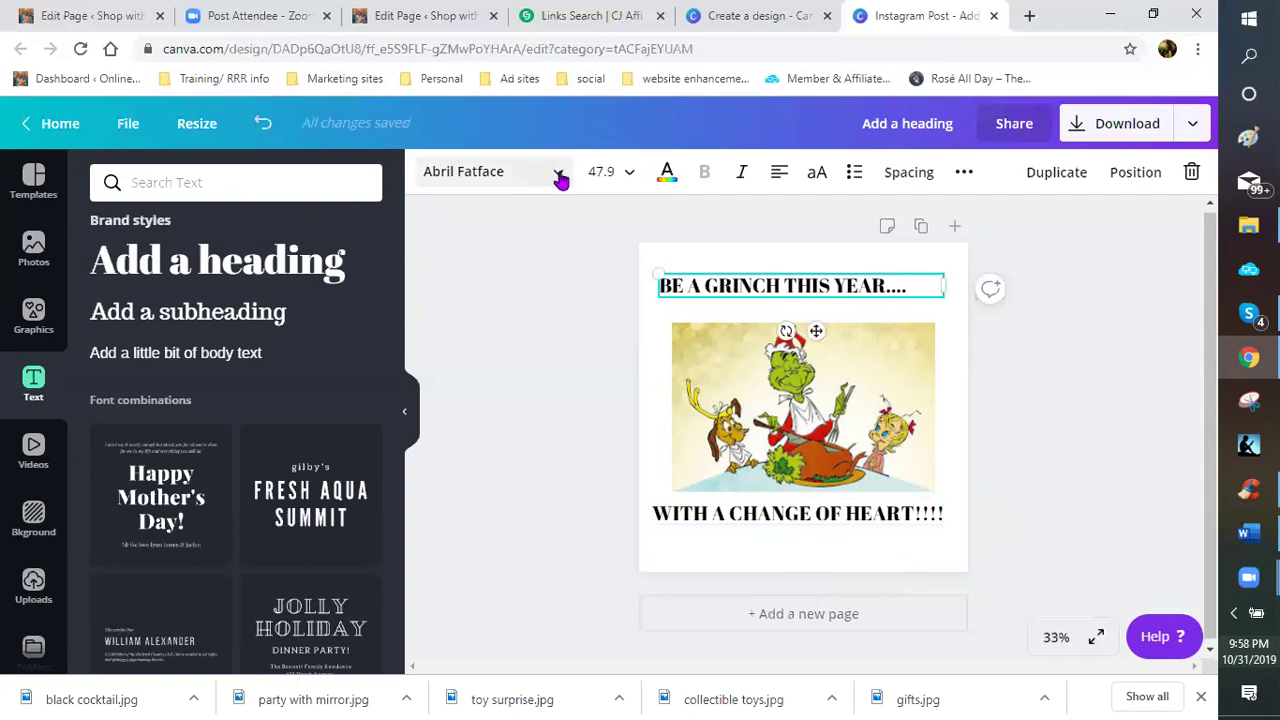
# - Switch both the top heading and the bottom caption to the Adigiana Toybox font
pyautogui.click(560, 178)
pyautogui.scroll(-1, 260, 325)
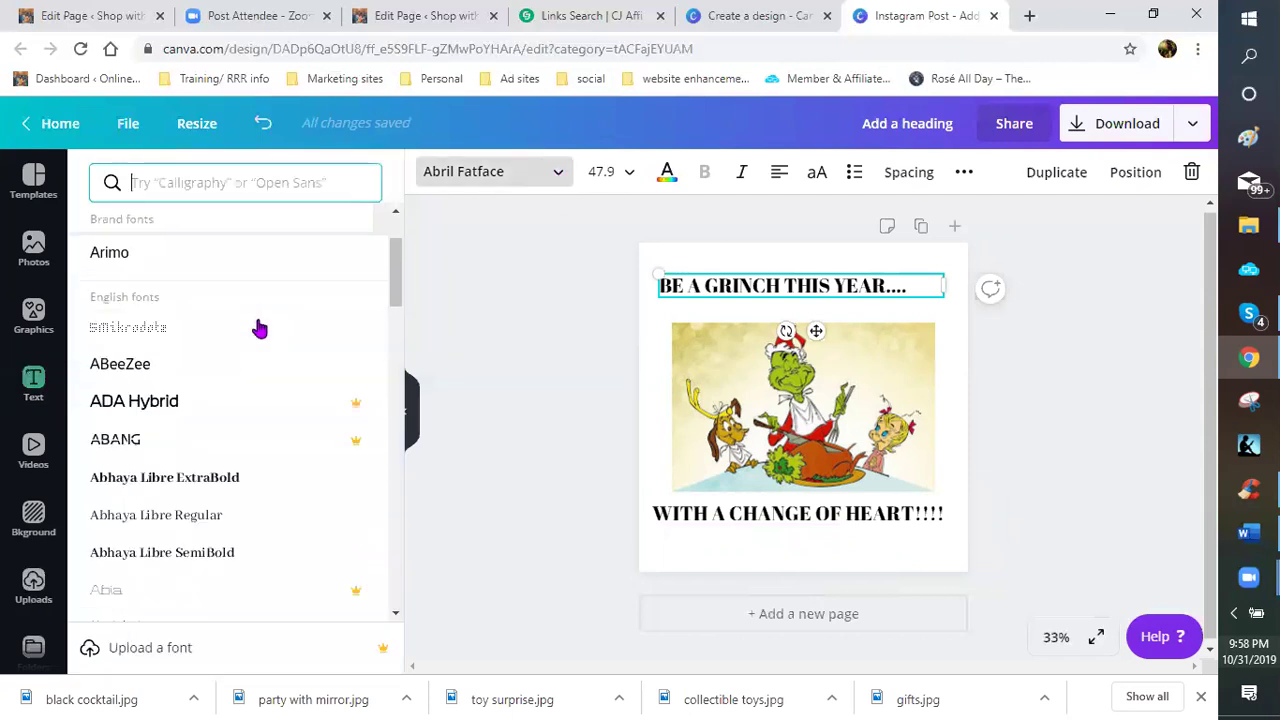
pyautogui.scroll(-1, 255, 333)
pyautogui.scroll(-2, 255, 333)
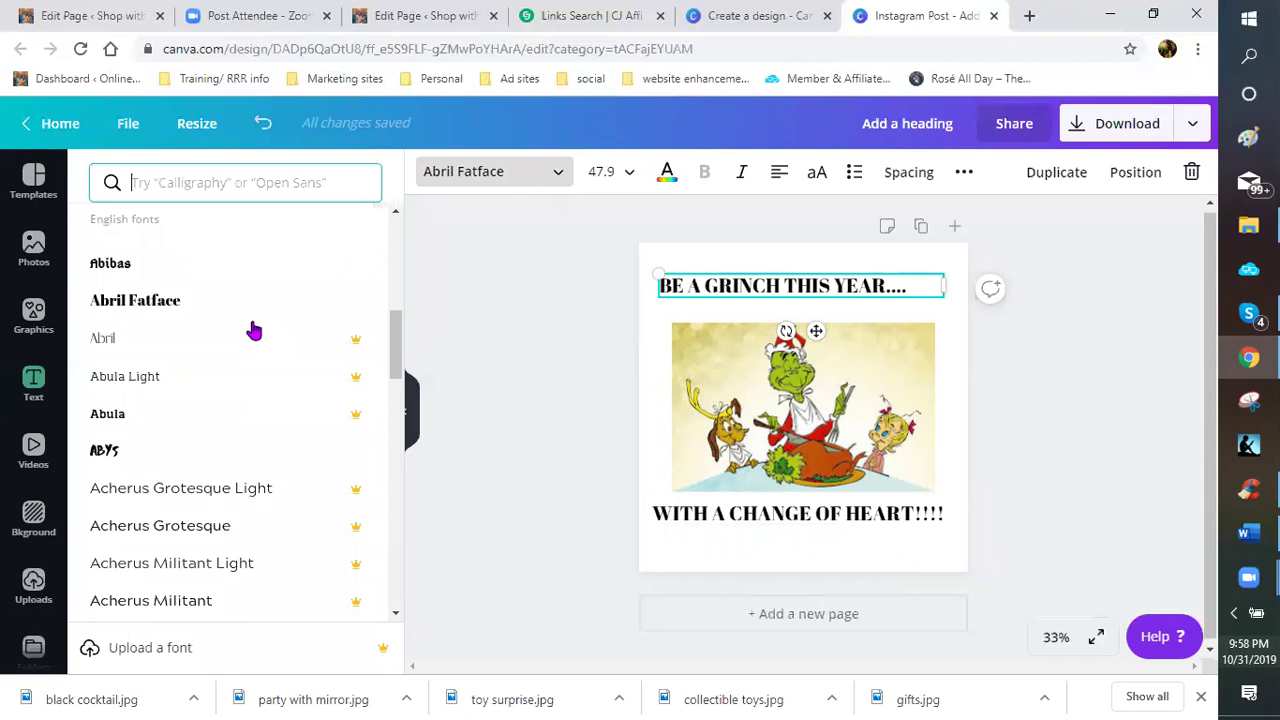
pyautogui.scroll(-1, 251, 329)
pyautogui.scroll(-2, 200, 357)
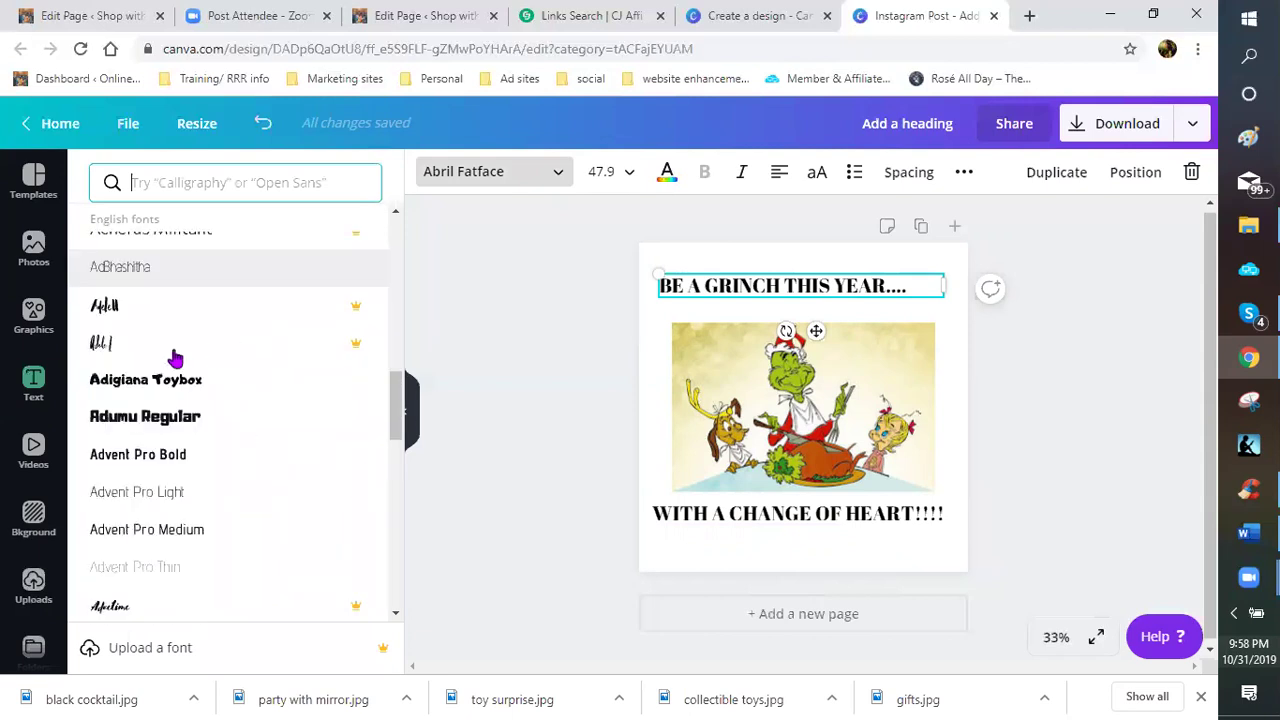
pyautogui.scroll(-1, 172, 340)
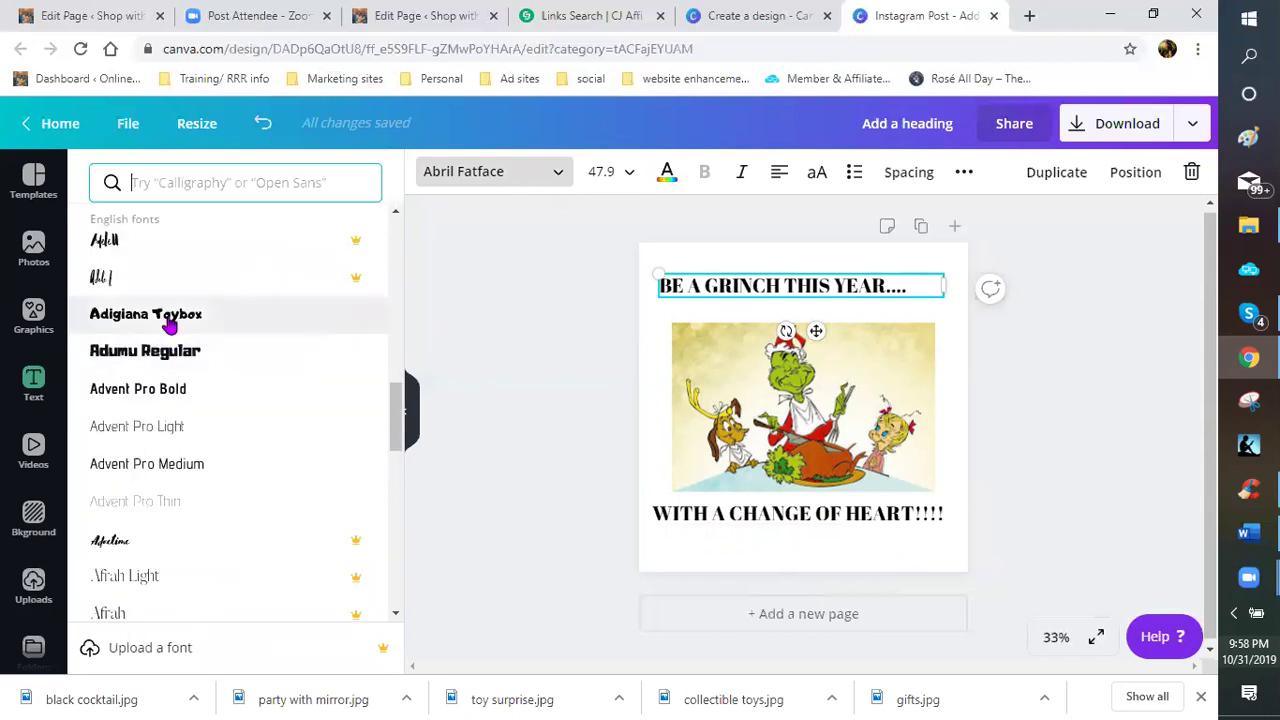
pyautogui.click(172, 318)
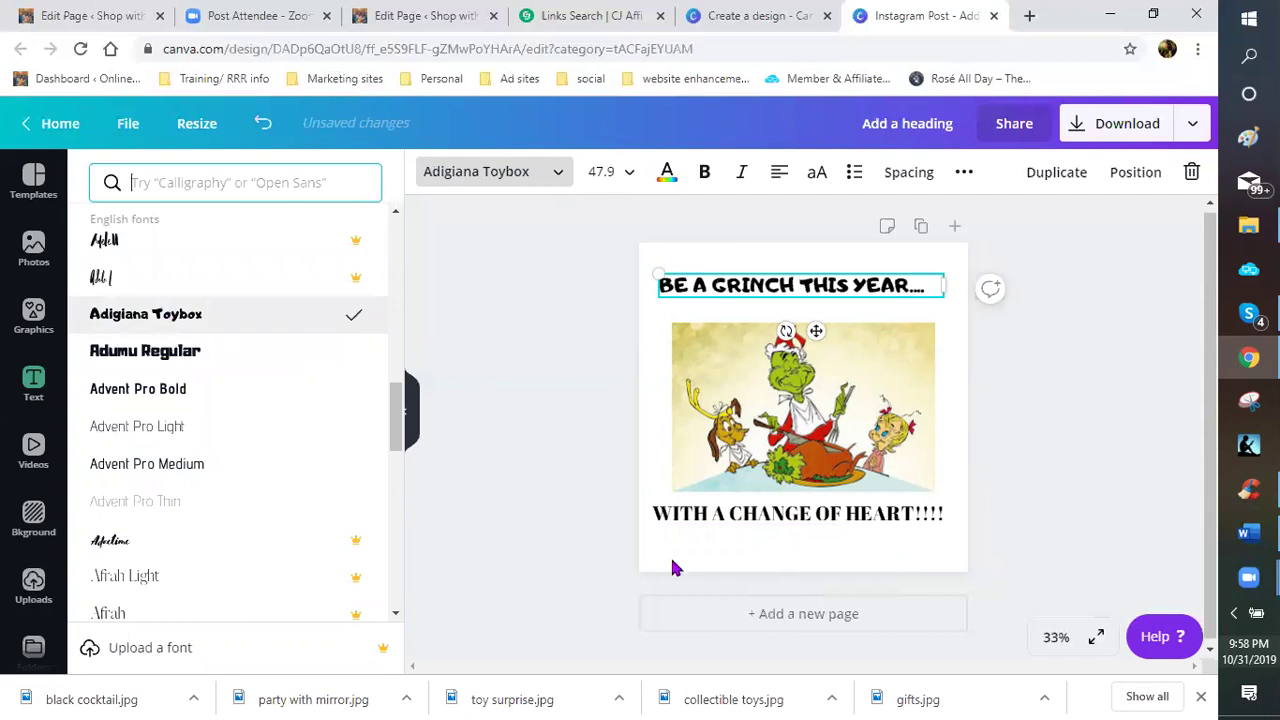
pyautogui.press('Tab')
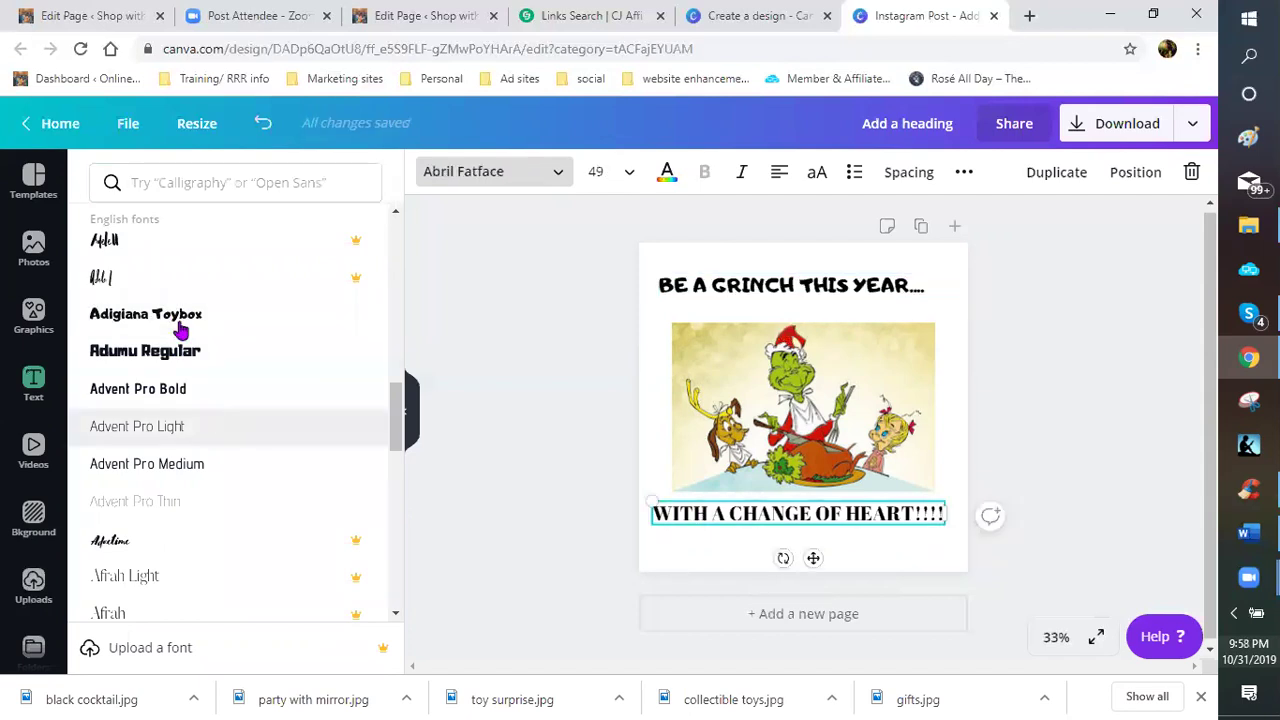
pyautogui.click(179, 325)
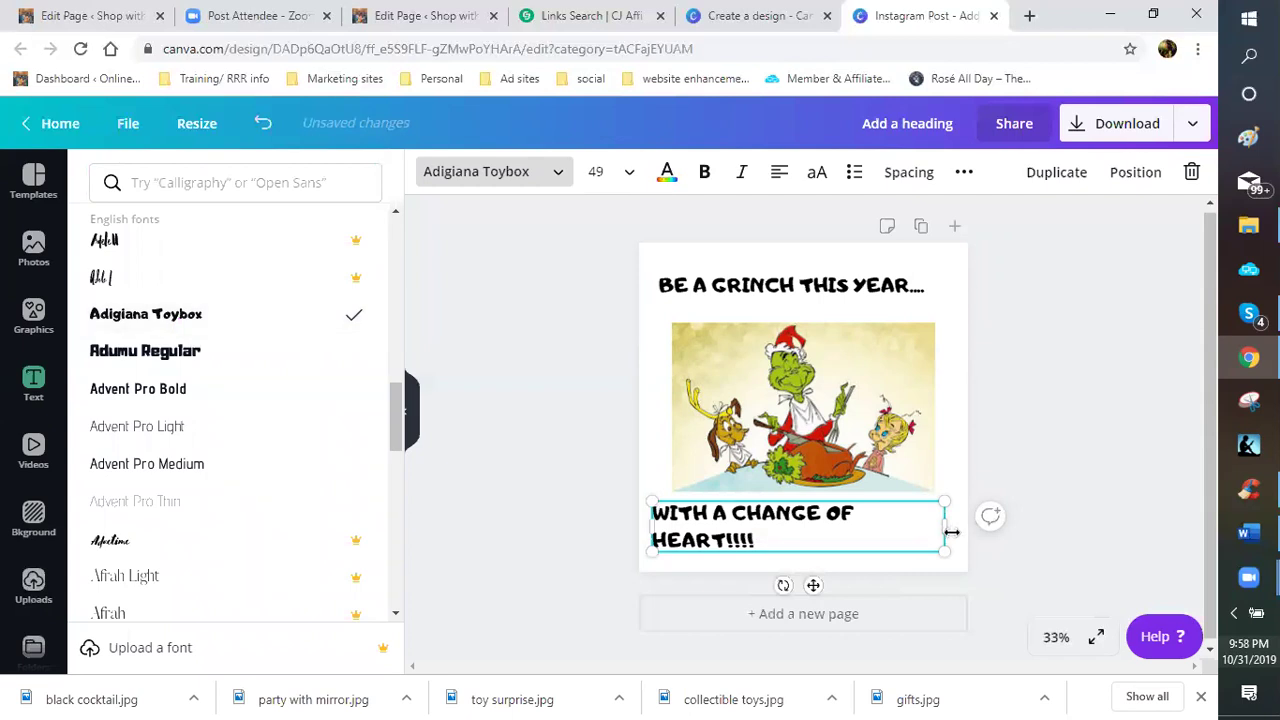
# - Widen the bottom text box slightly and set its font size to 42
pyautogui.moveTo(951, 533); pyautogui.dragTo(957, 533)
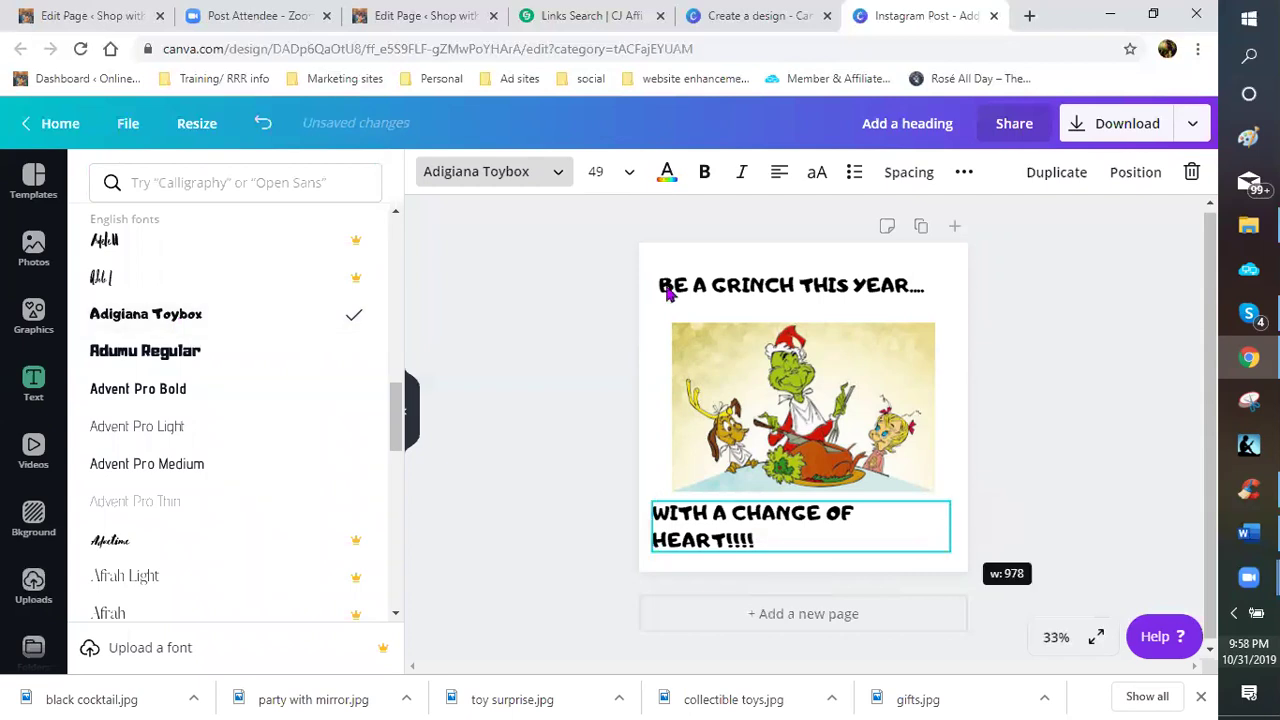
pyautogui.click(627, 177)
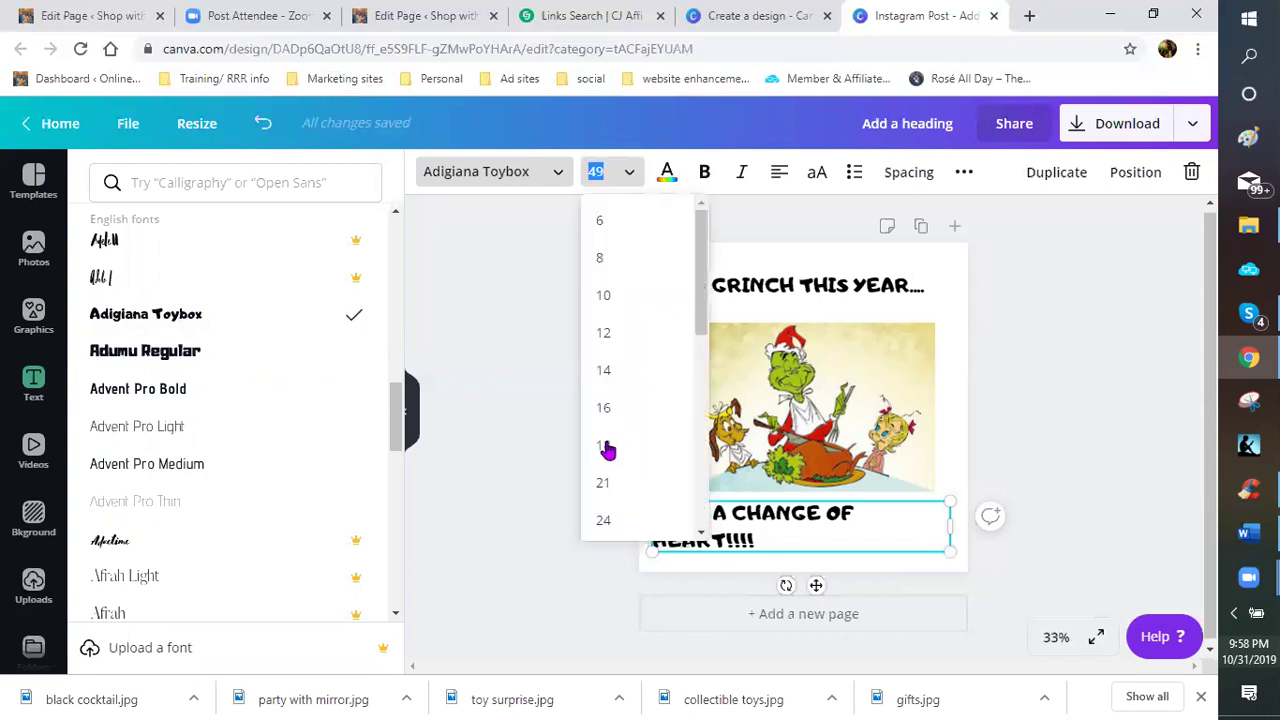
pyautogui.scroll(-3, 609, 440)
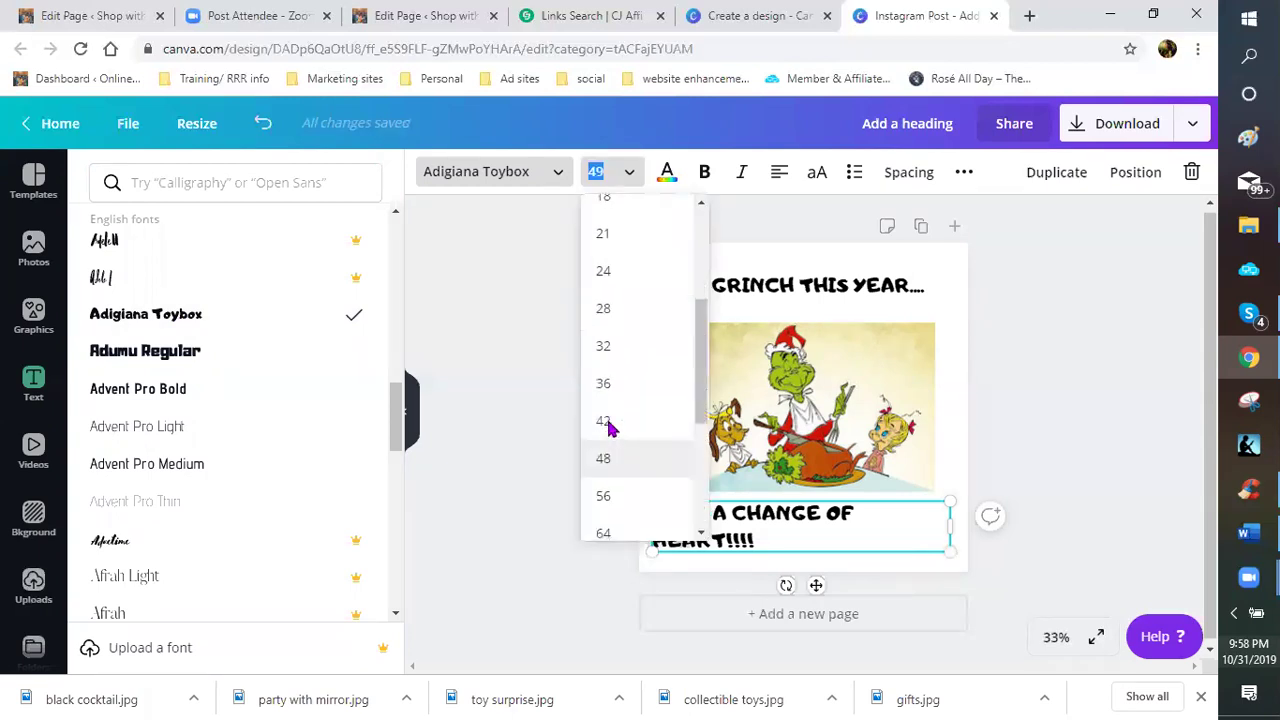
pyautogui.write('42')
pyautogui.press('Return')
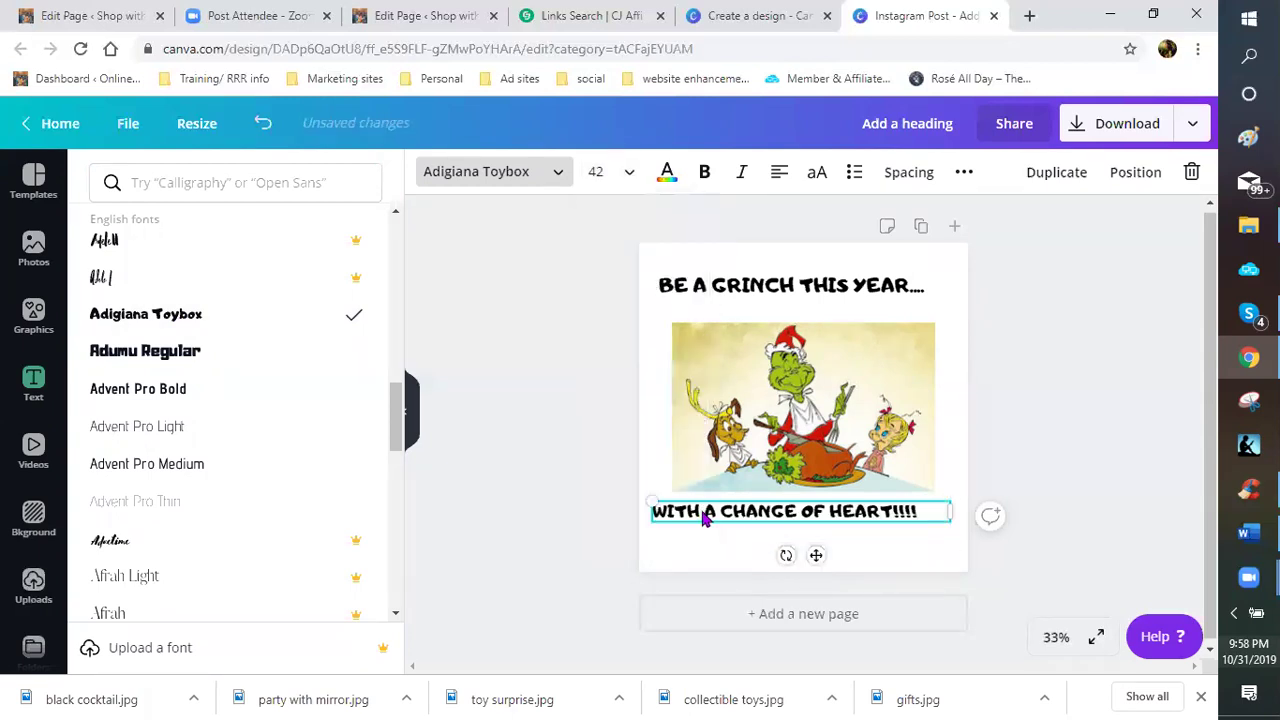
pyautogui.press('Escape')
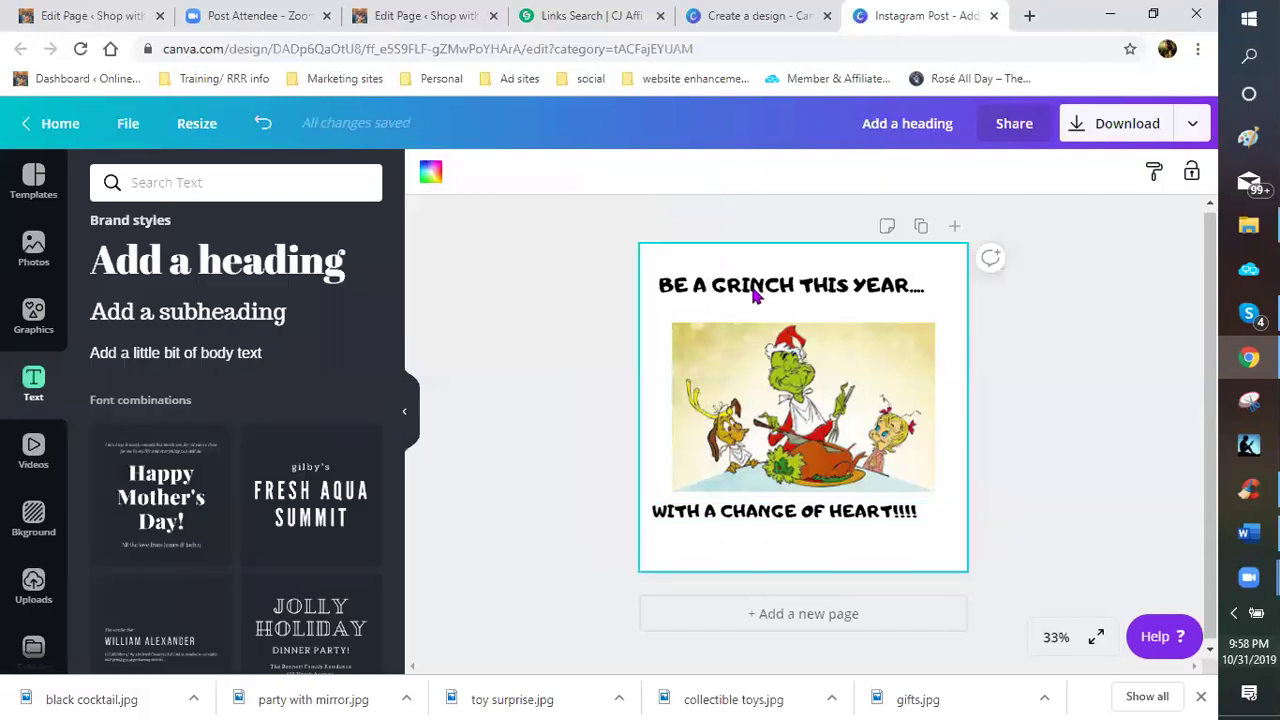
# - Raise the heading slightly and centre the WITH A CHANGE OF HEART!!!! caption under the image
pyautogui.moveTo(757, 269); pyautogui.dragTo(763, 260)
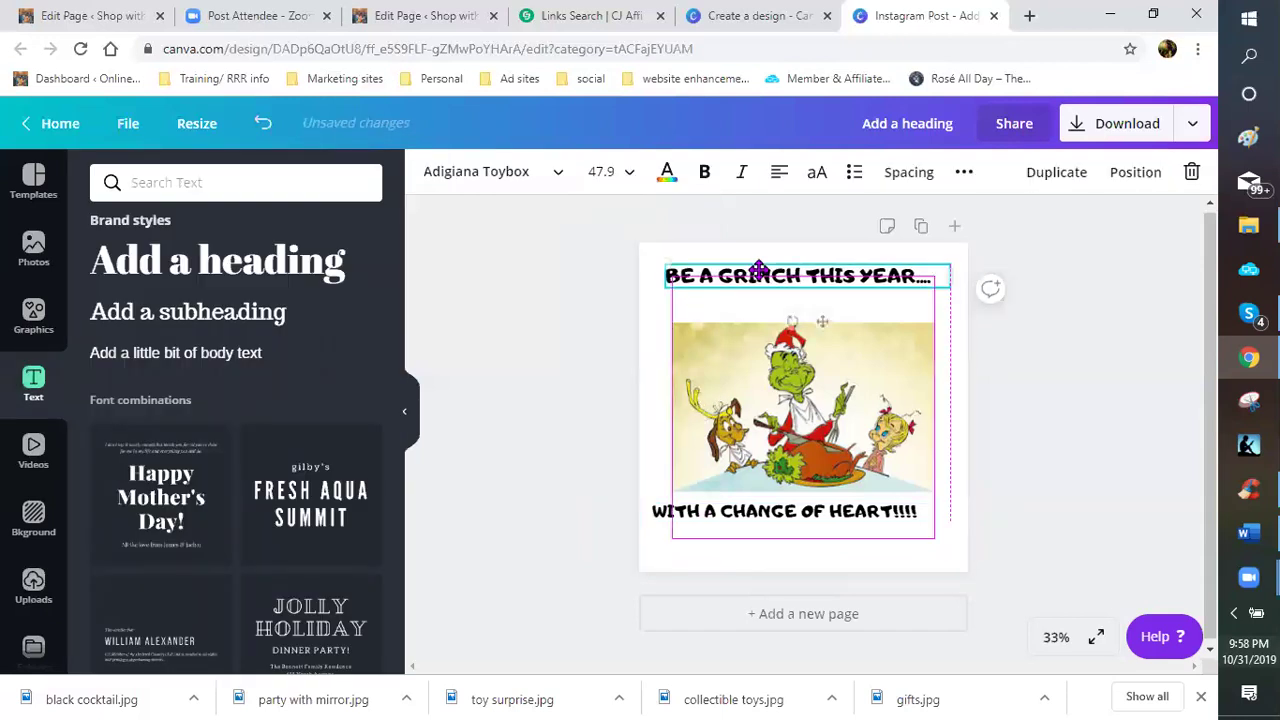
pyautogui.click(757, 438)
pyautogui.click(785, 511)
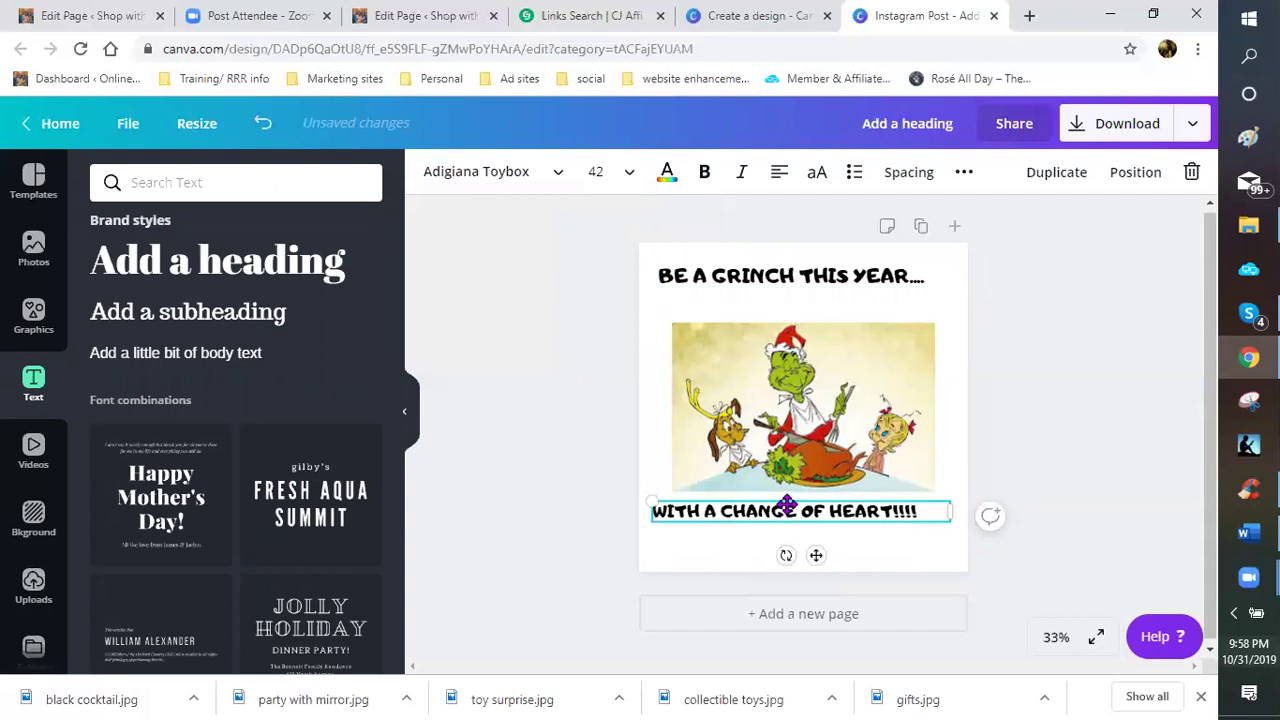
pyautogui.moveTo(790, 507); pyautogui.dragTo(796, 507)
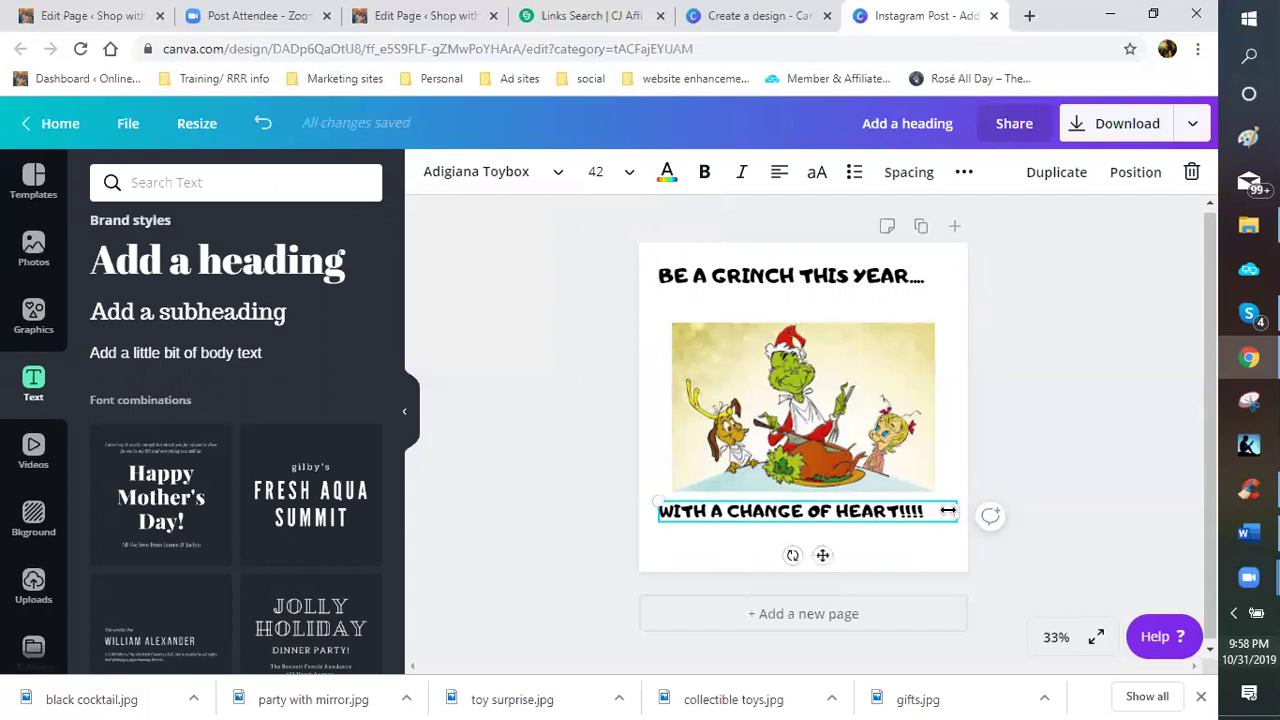
pyautogui.moveTo(938, 510); pyautogui.dragTo(917, 510)
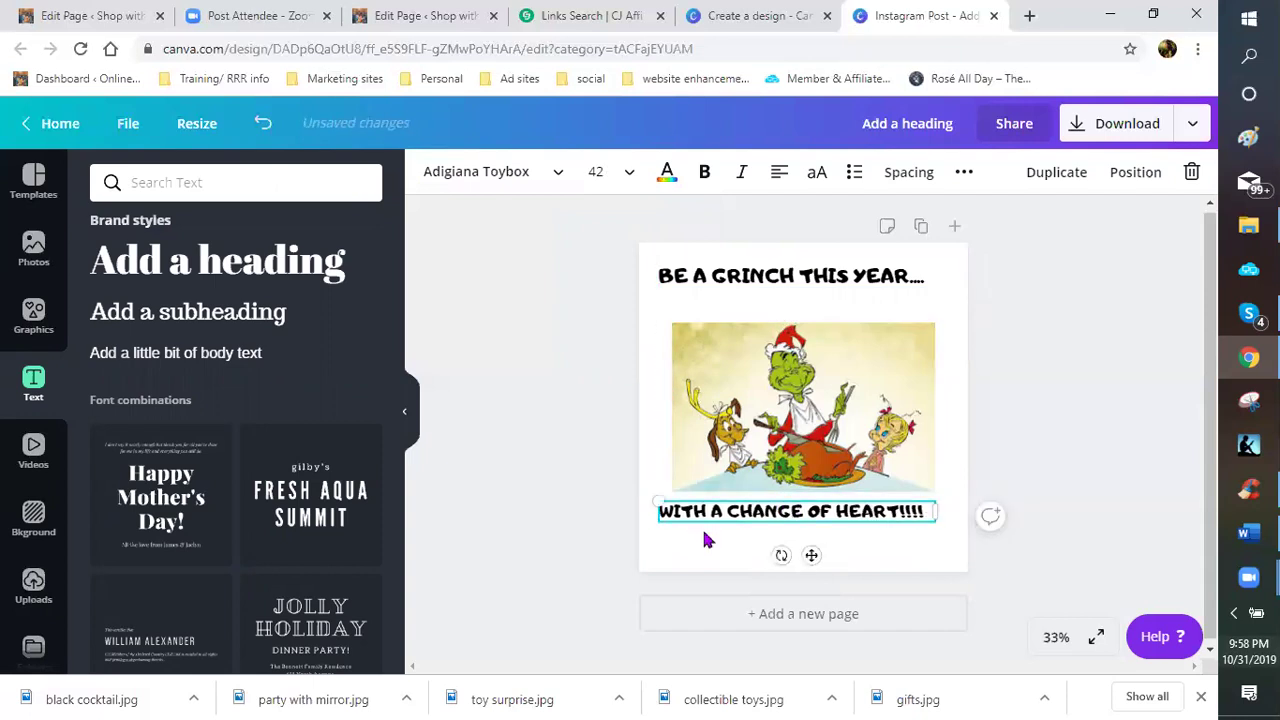
pyautogui.press('Escape')
pyautogui.click(792, 511)
pyautogui.click(760, 550)
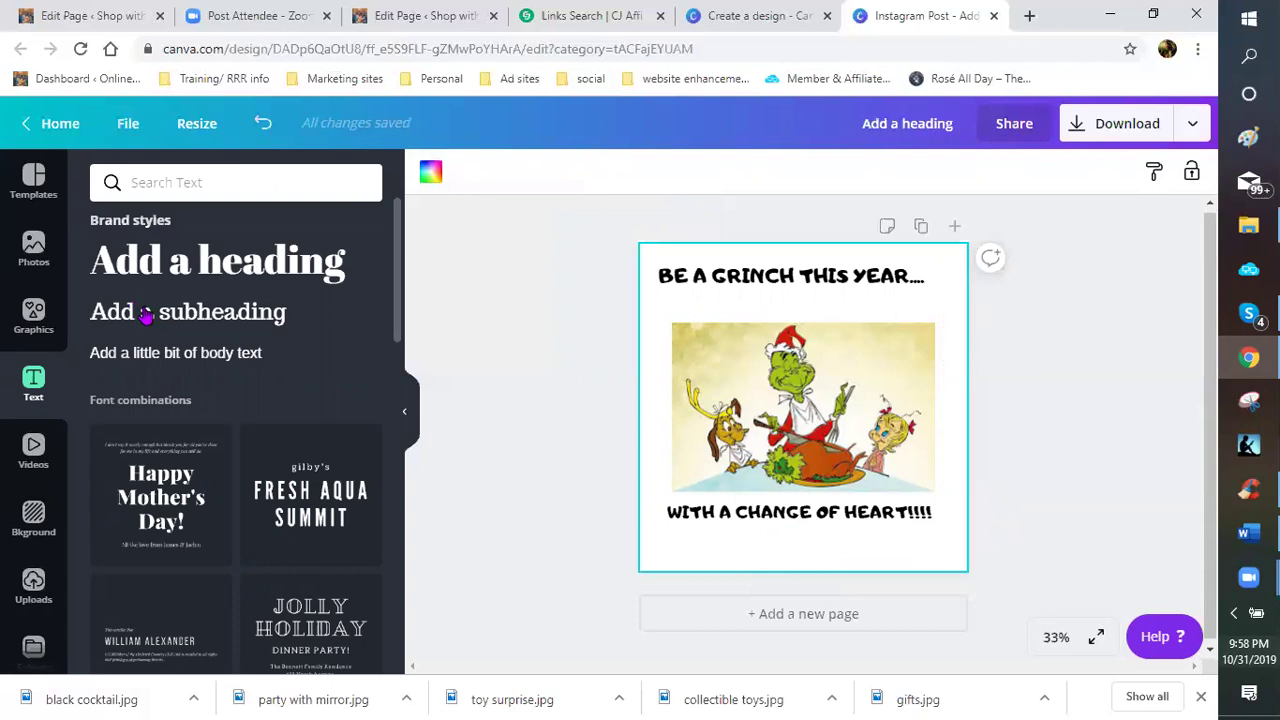
# - Add a small subheading text box and place it below the bottom line
pyautogui.press('t')
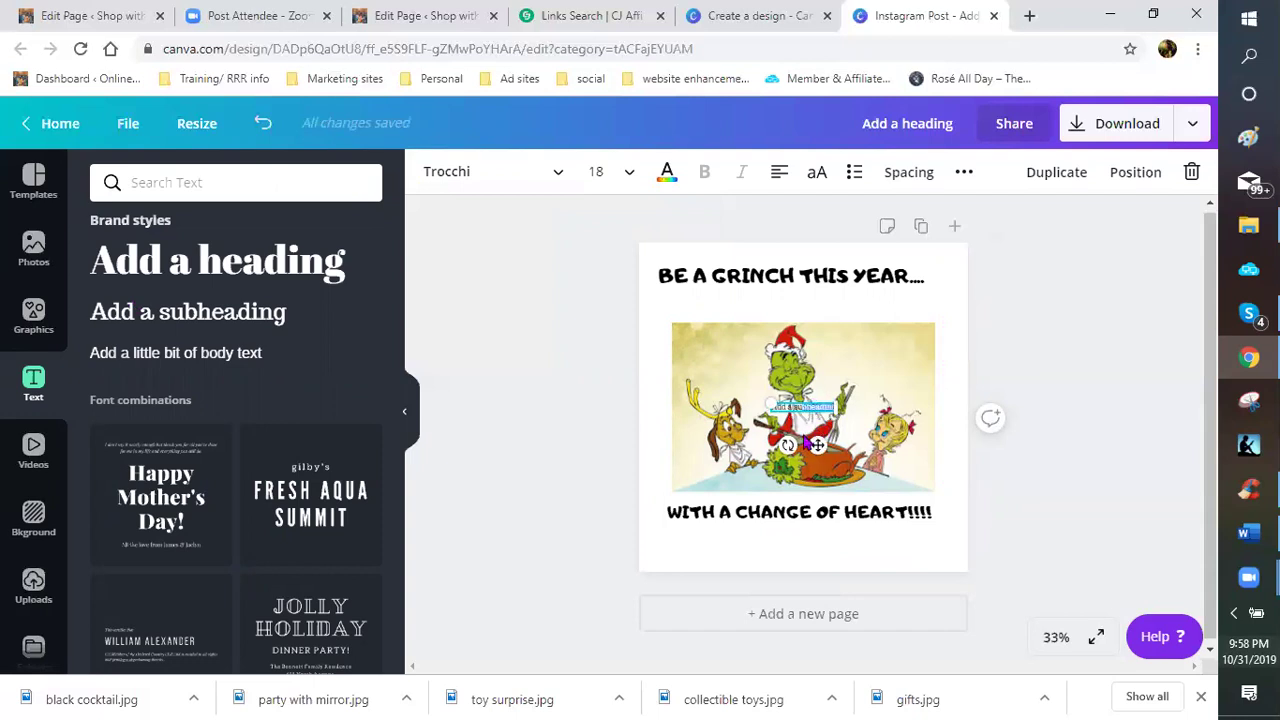
pyautogui.click(792, 442)
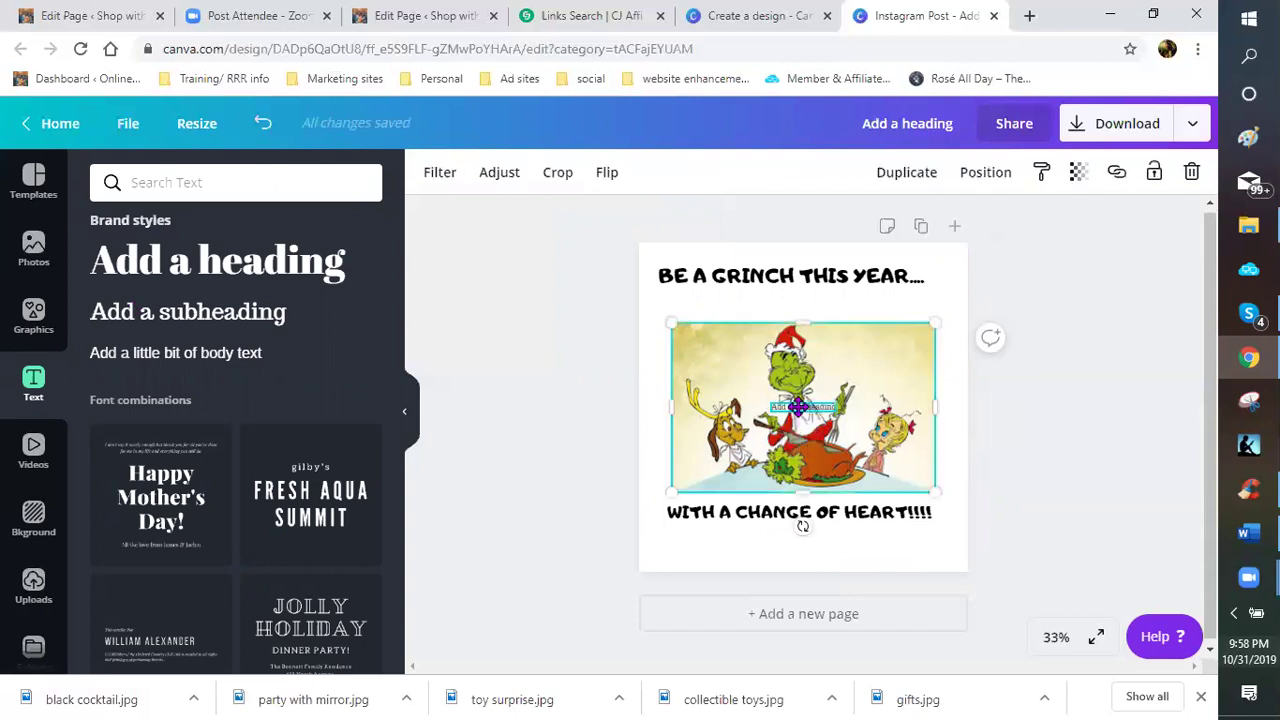
pyautogui.moveTo(803, 406); pyautogui.dragTo(789, 534)
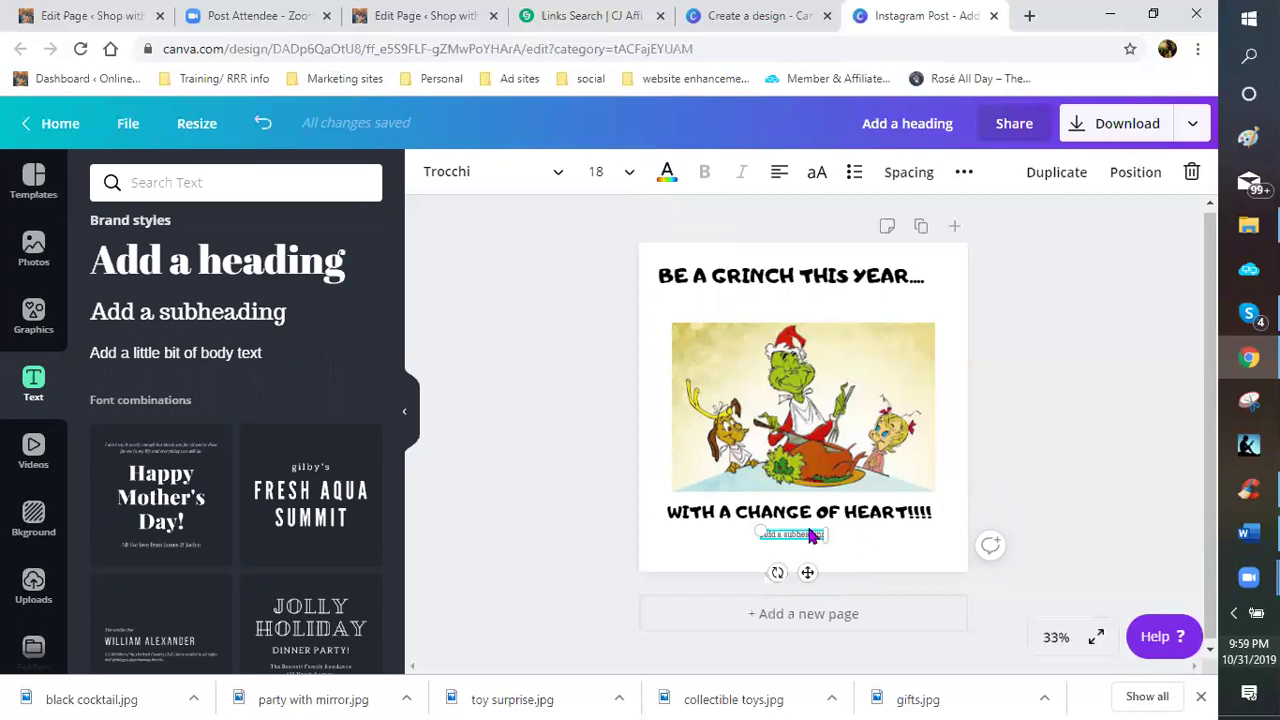
pyautogui.click(812, 540)
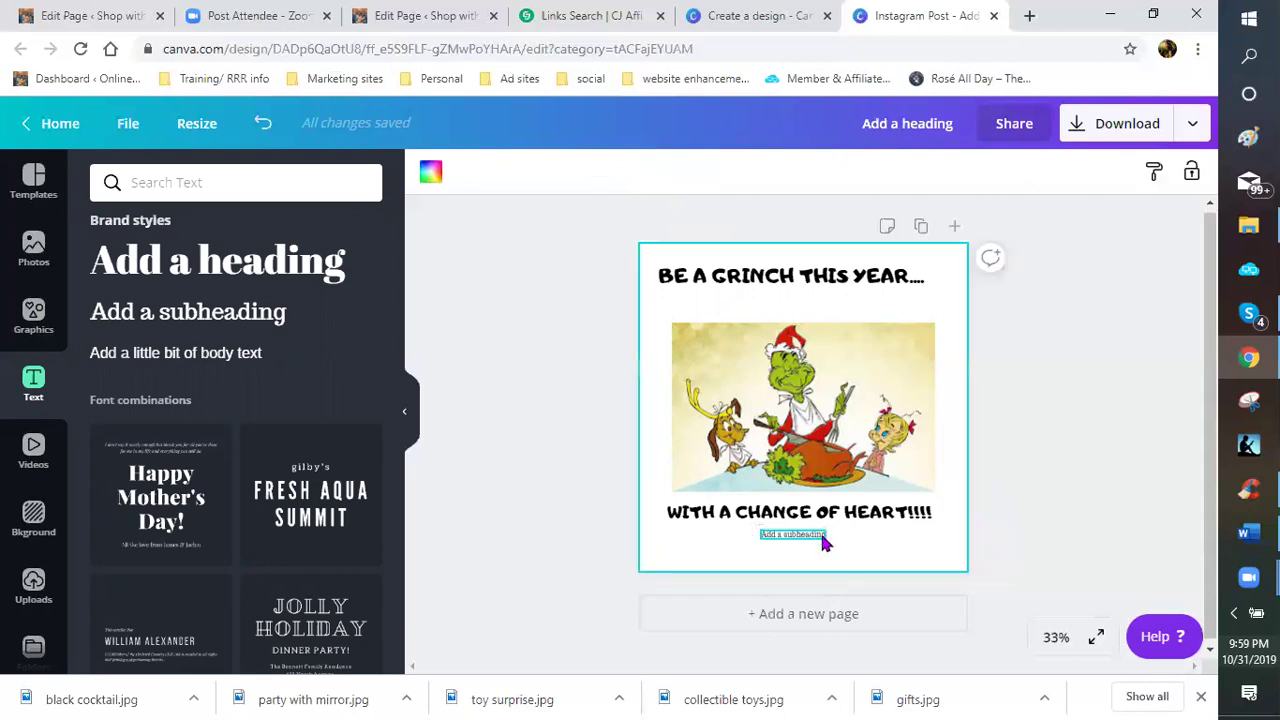
pyautogui.moveTo(777, 539); pyautogui.dragTo(842, 550)
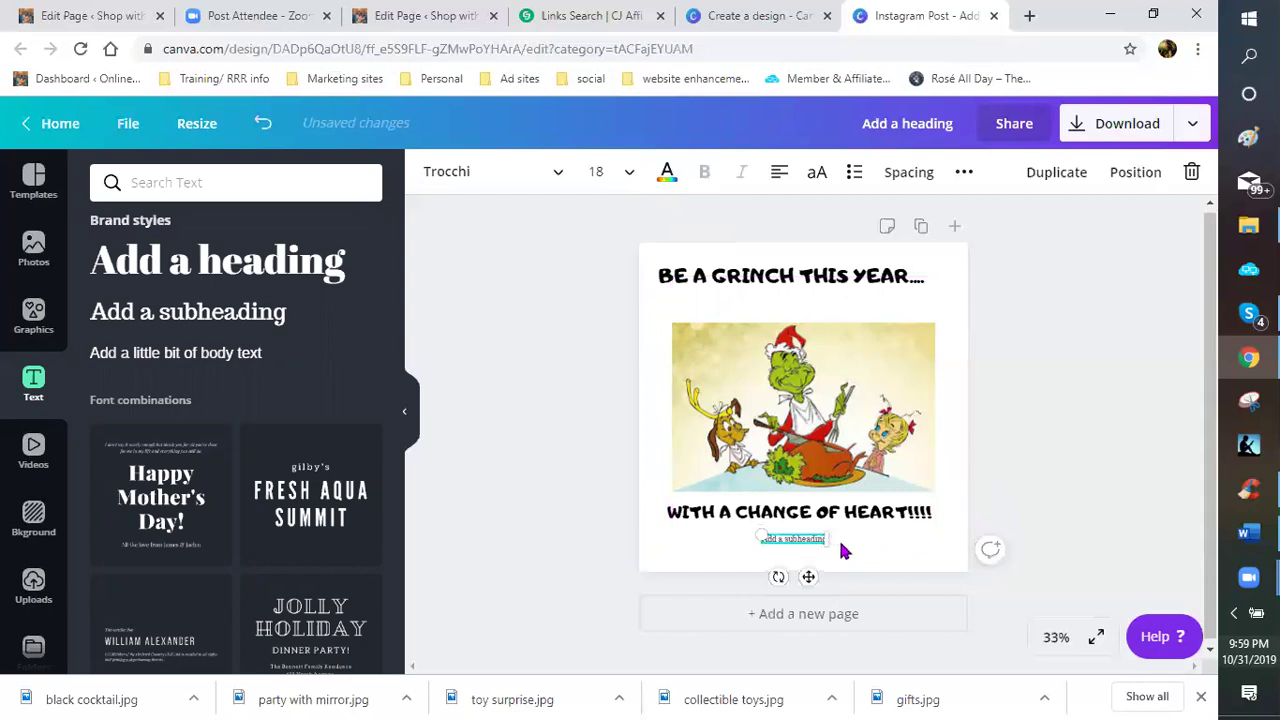
pyautogui.click(826, 536)
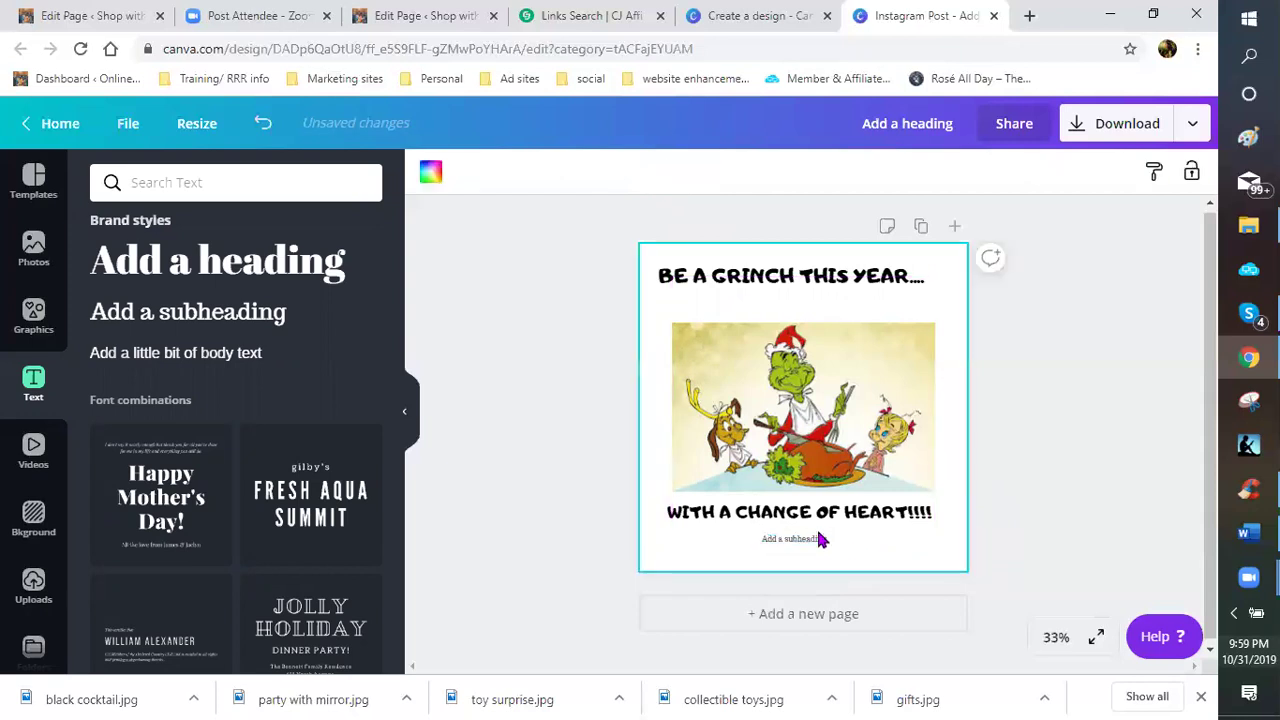
pyautogui.doubleClick(800, 539)
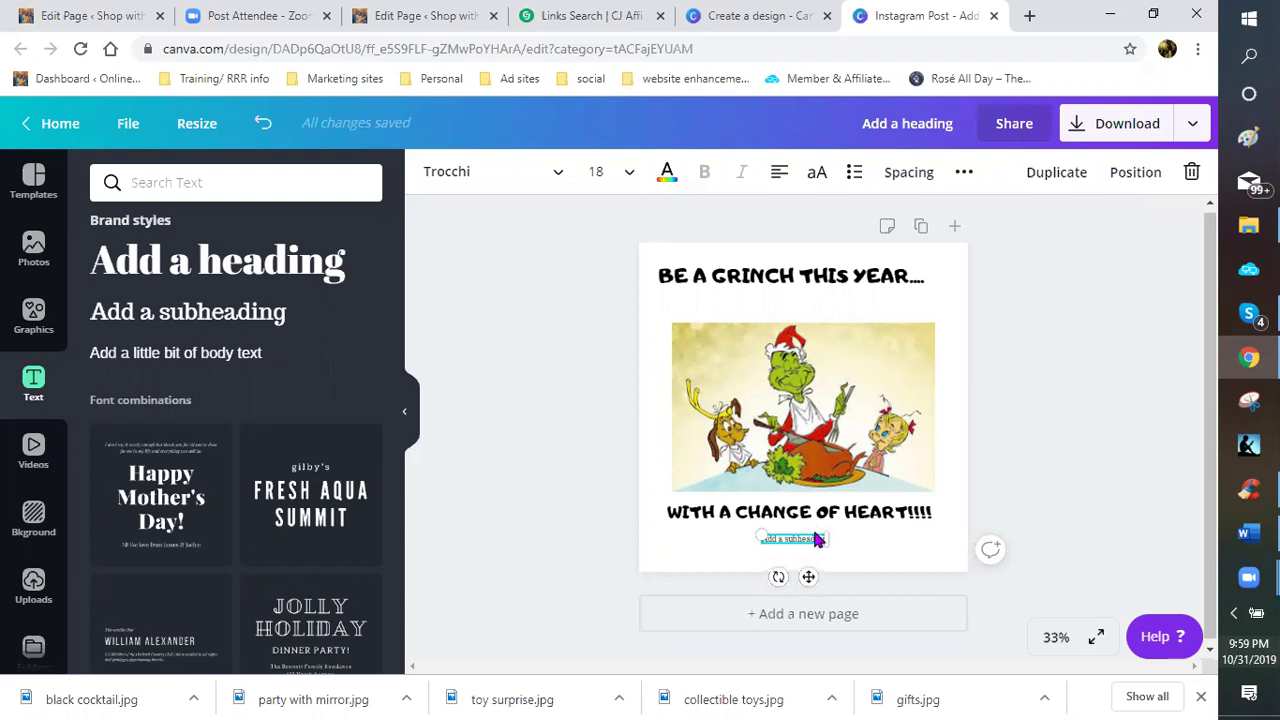
pyautogui.press('Delete')
pyautogui.click(638, 476)
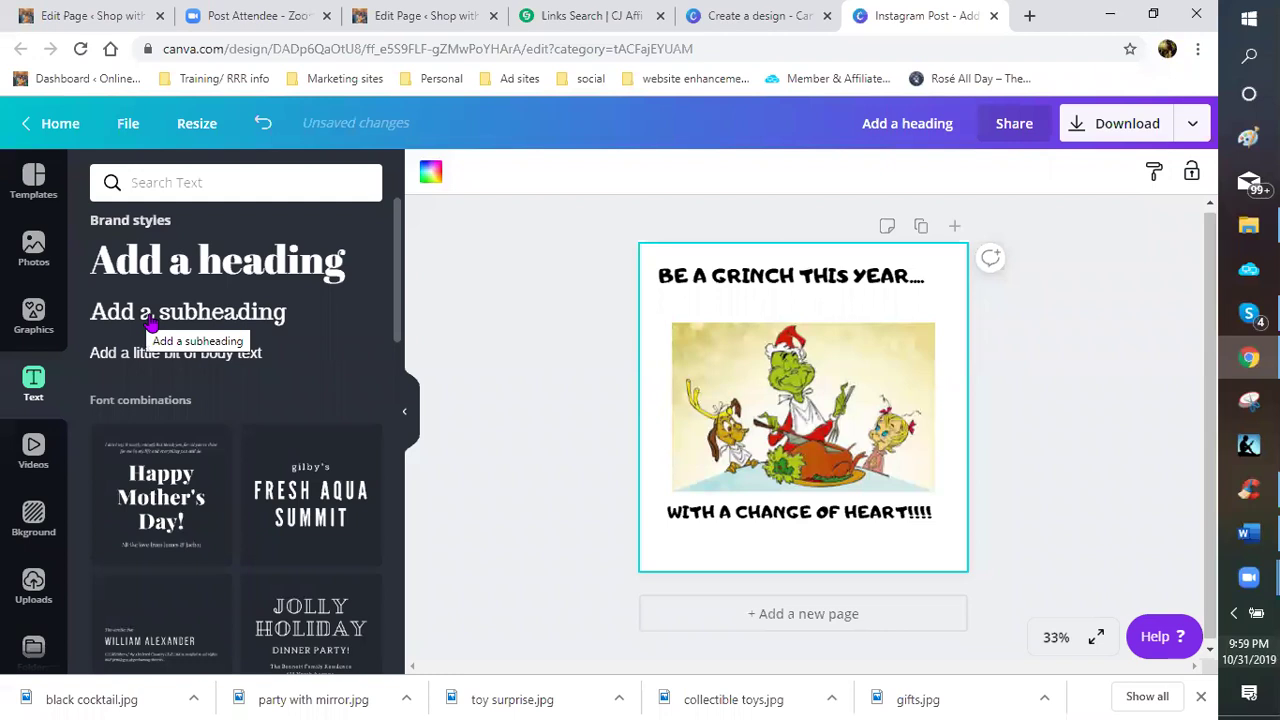
pyautogui.hotkey('ctrl', 'z')
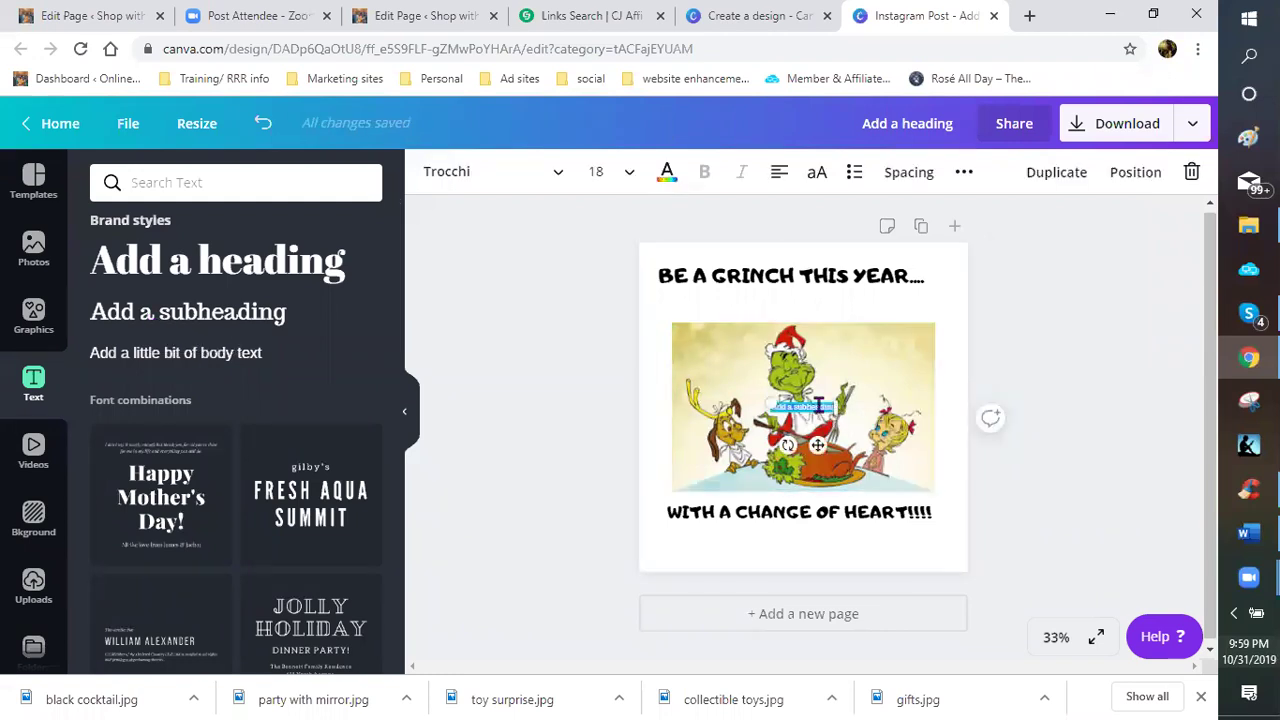
# - Replace the placeholder subheading with the new caption text
pyautogui.click(818, 401)
pyautogui.press('BackSpace')
pyautogui.press('BackSpace')
pyautogui.press('BackSpace')
pyautogui.press('BackSpace')
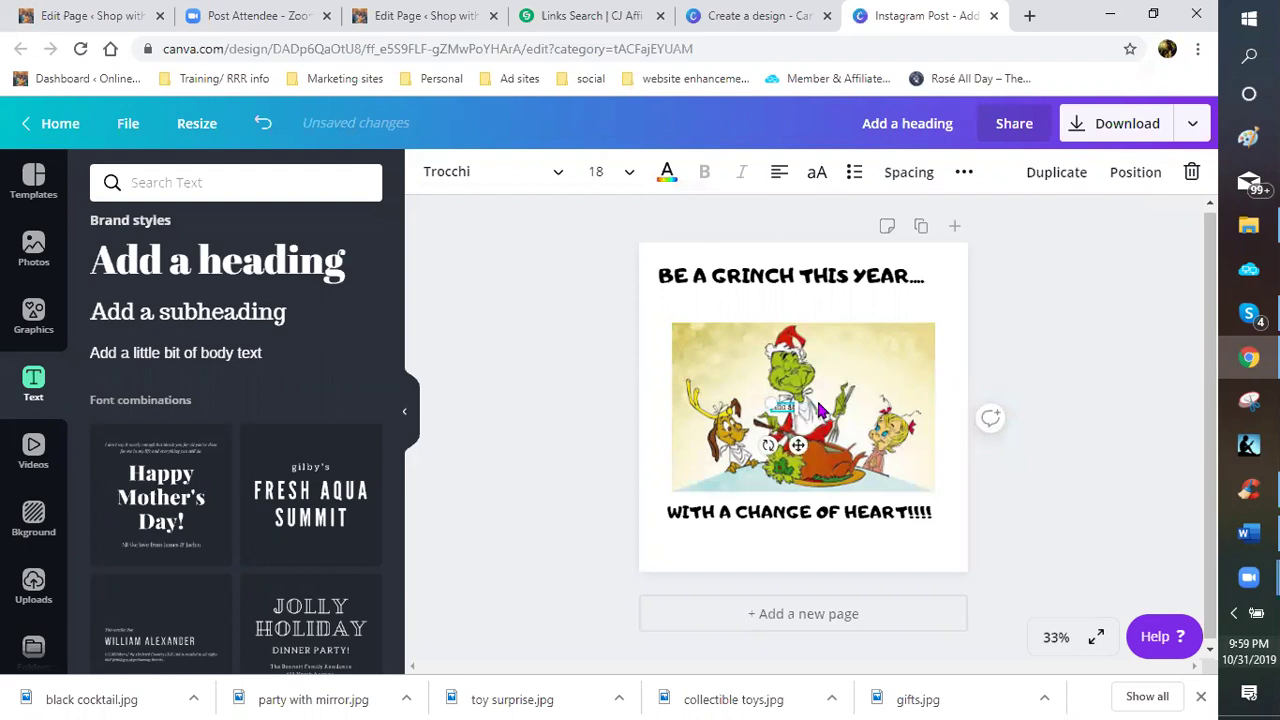
pyautogui.press('BackSpace')
pyautogui.press('BackSpace')
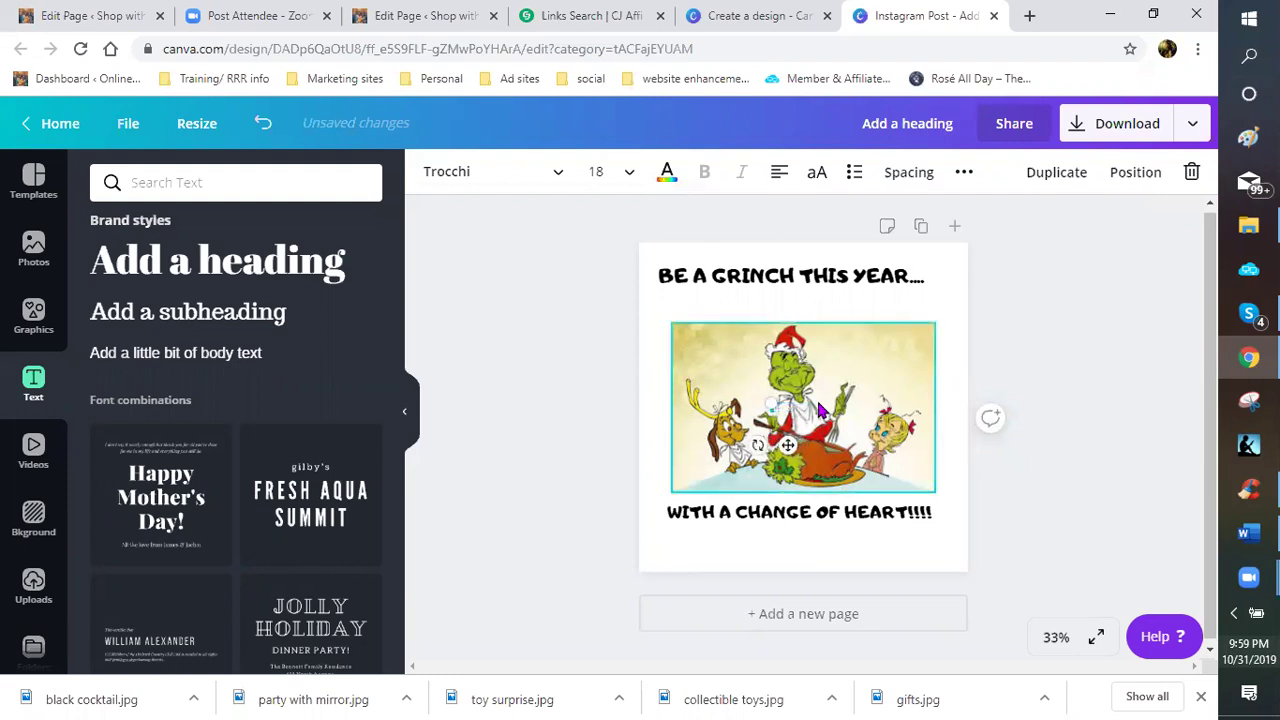
pyautogui.write('Grinch')
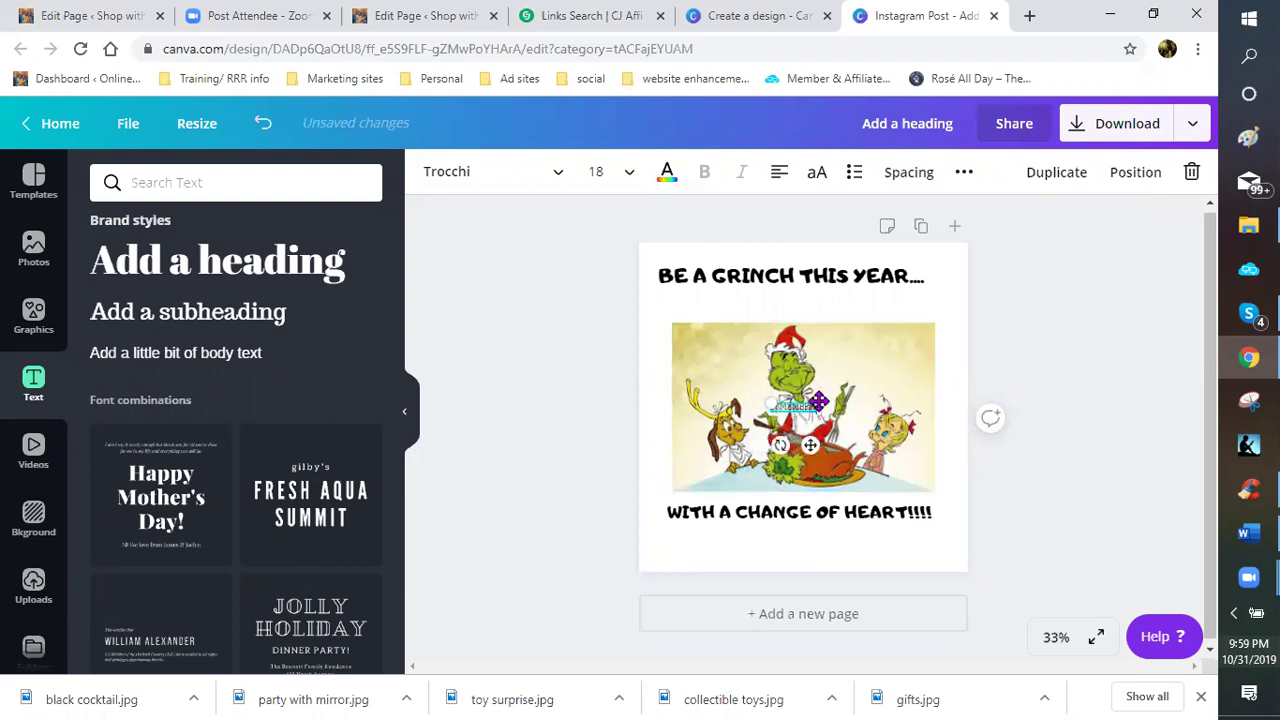
pyautogui.write("mas!!! Don't")
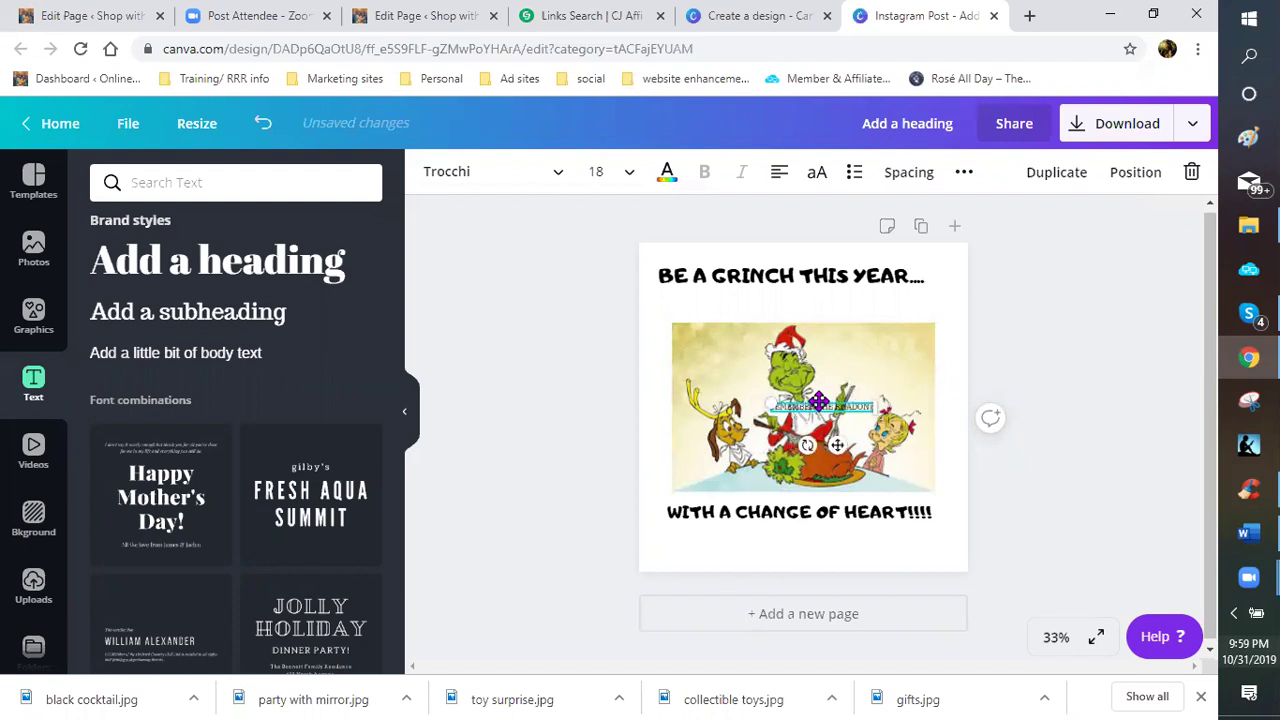
pyautogui.write(' for the seas')
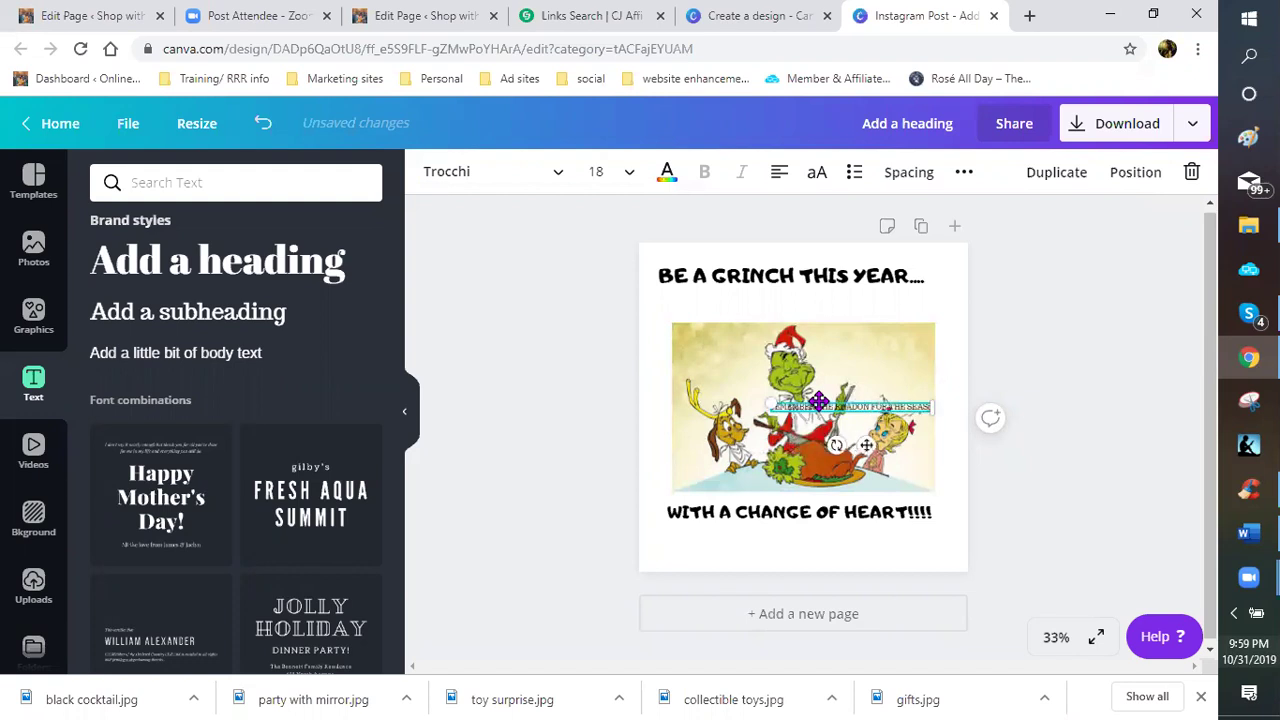
pyautogui.write('on')
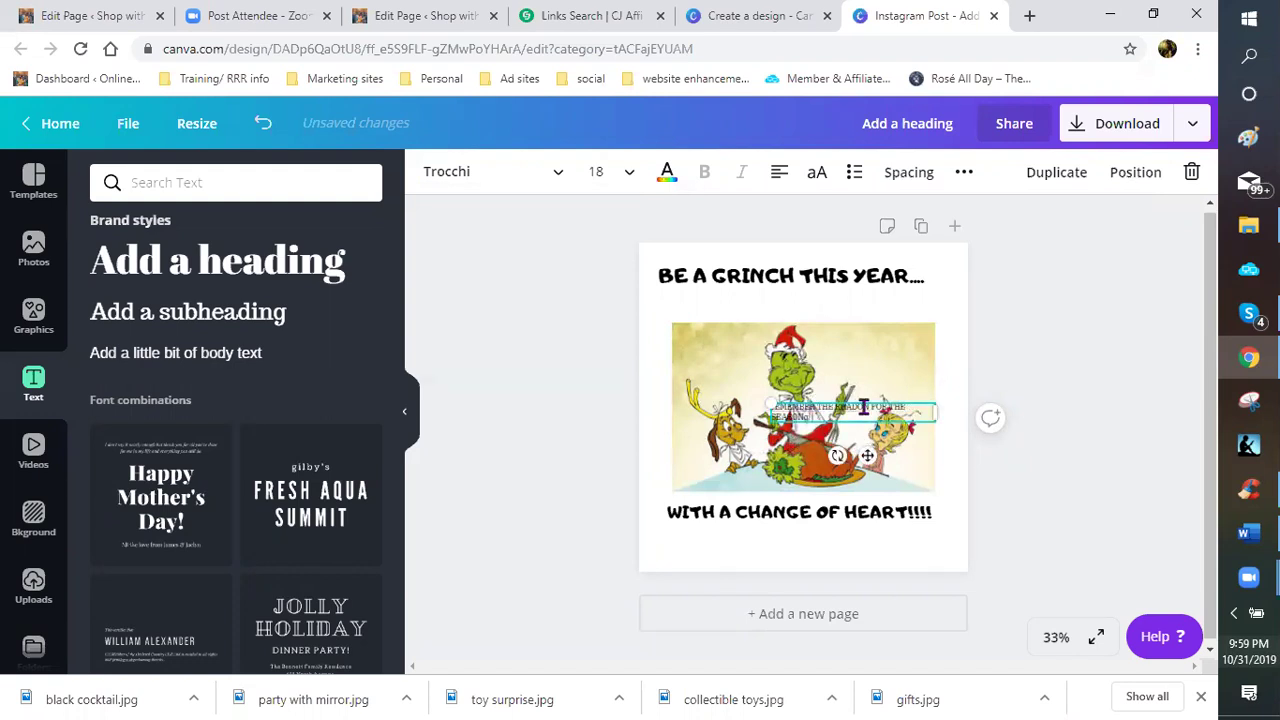
# - Enlarge the caption, set it under WITH A CHANGE OF HEART!!!!, and correct READON to REASON
pyautogui.click(830, 425)
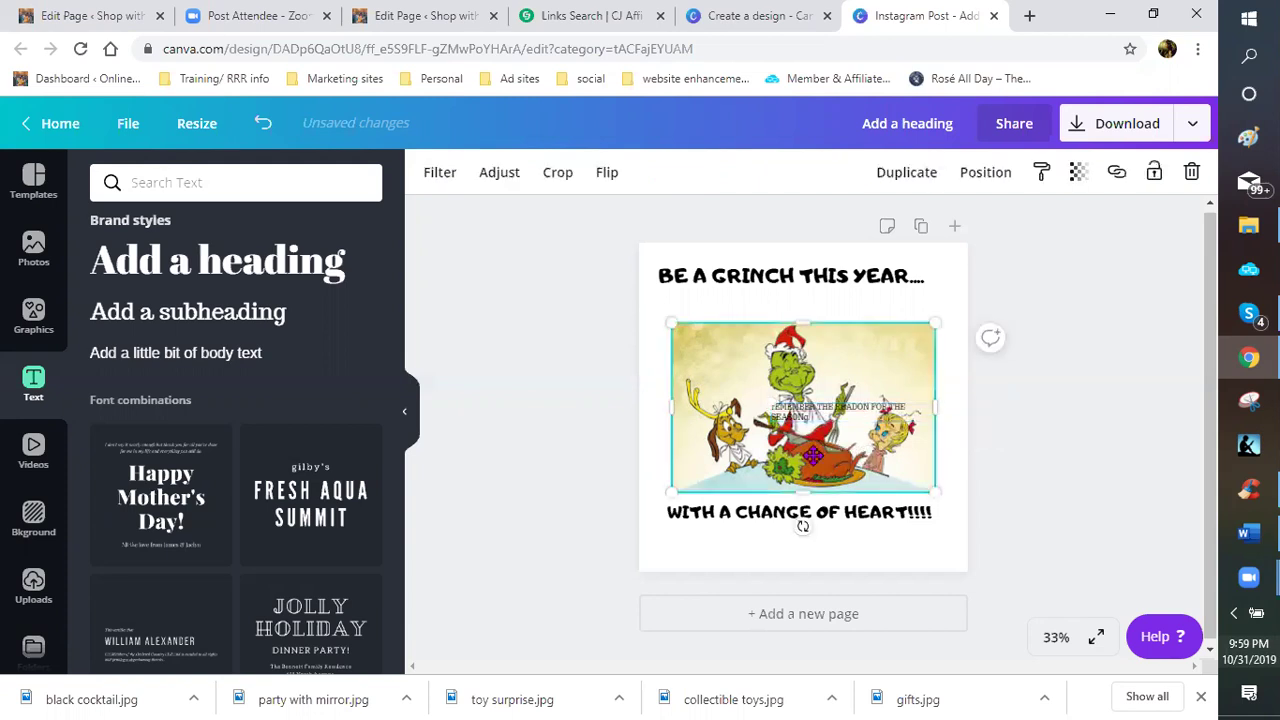
pyautogui.moveTo(803, 543); pyautogui.dragTo(752, 544)
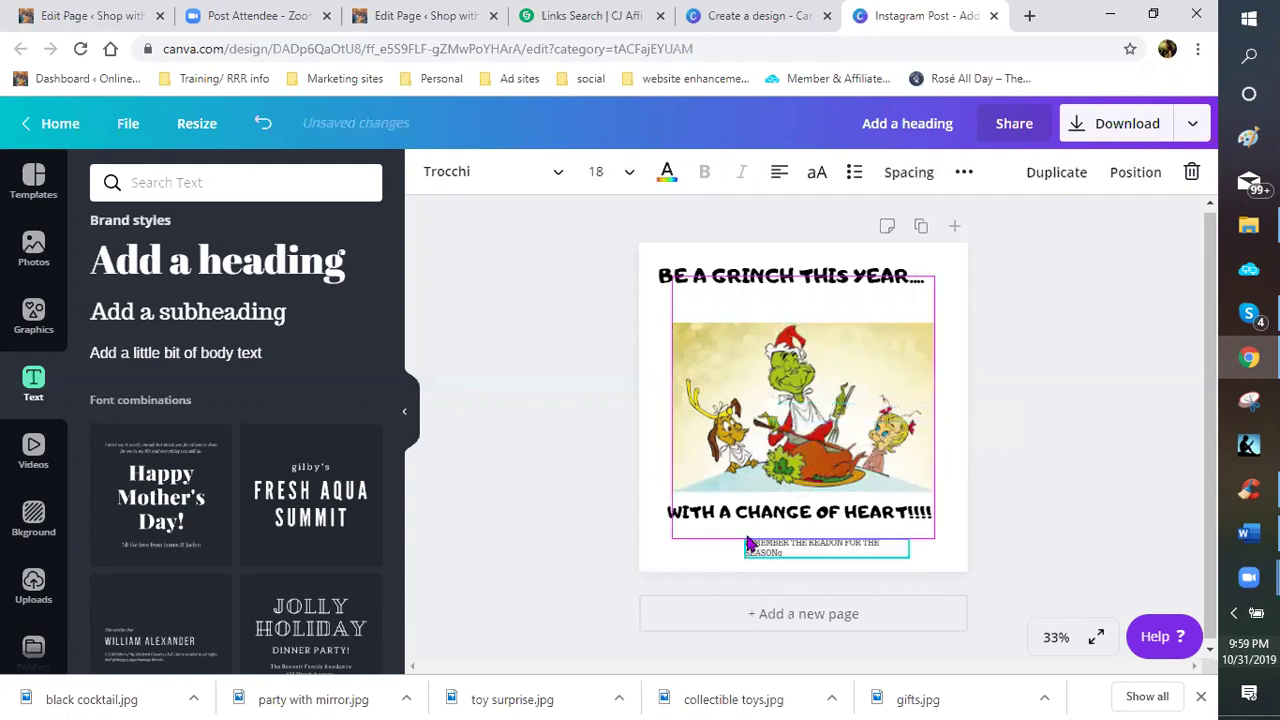
pyautogui.moveTo(837, 560); pyautogui.dragTo(947, 541)
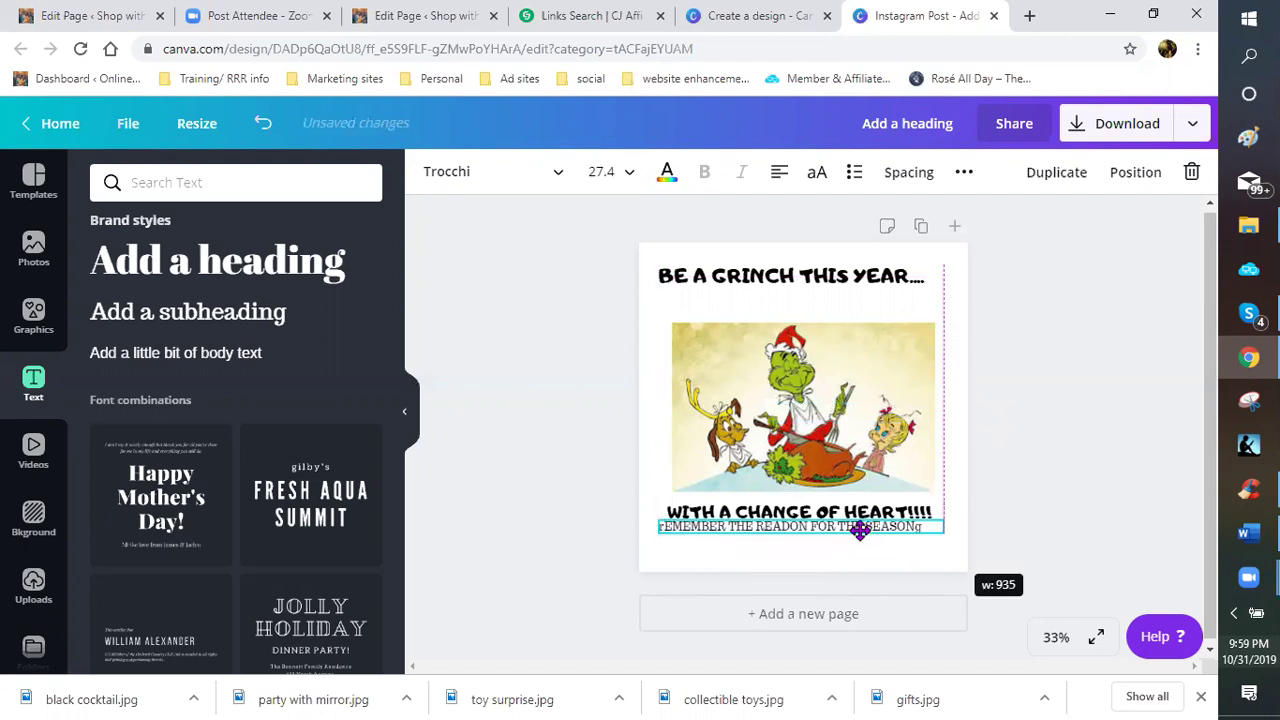
pyautogui.moveTo(754, 541); pyautogui.dragTo(674, 546)
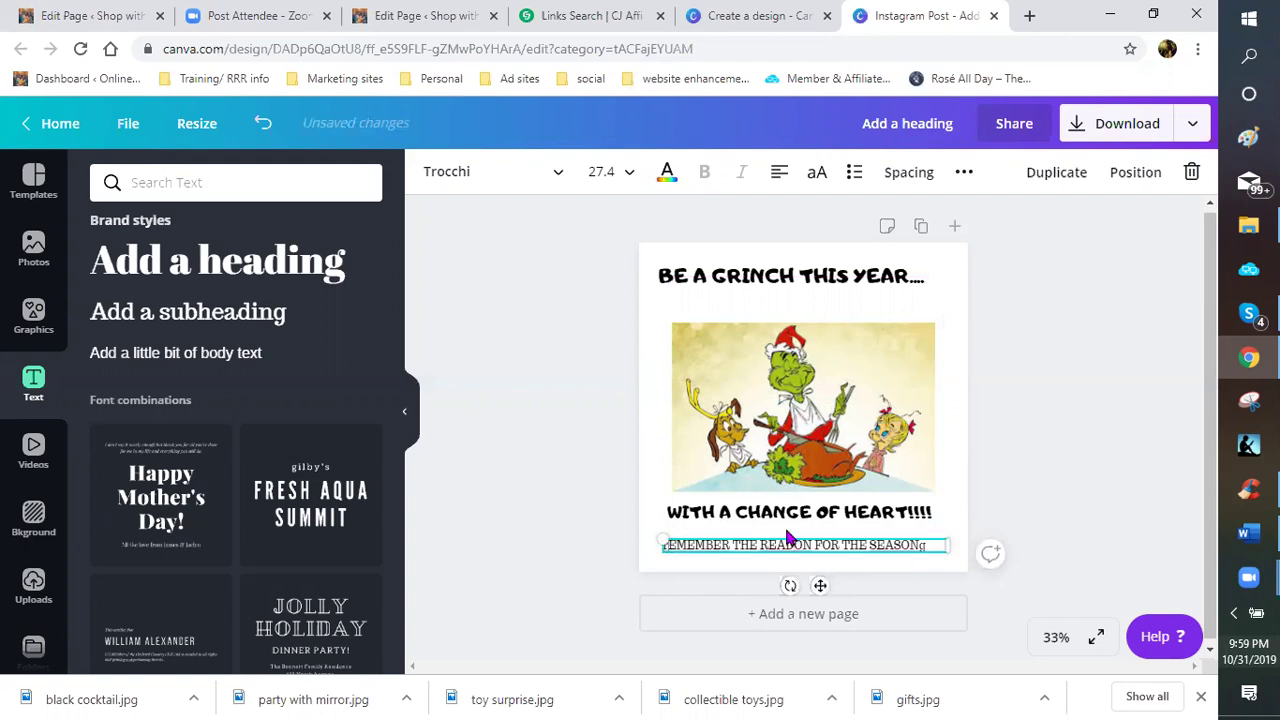
pyautogui.press('BackSpace')
pyautogui.write('S')
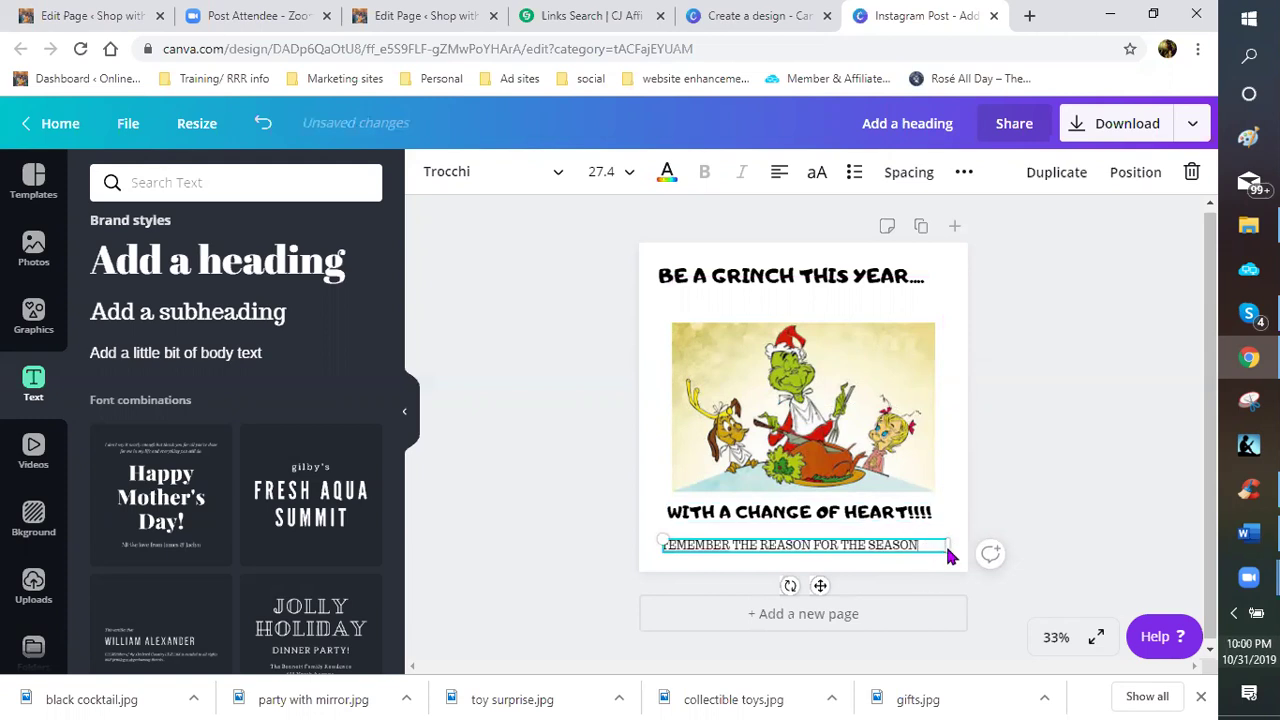
pyautogui.moveTo(924, 545); pyautogui.dragTo(663, 556)
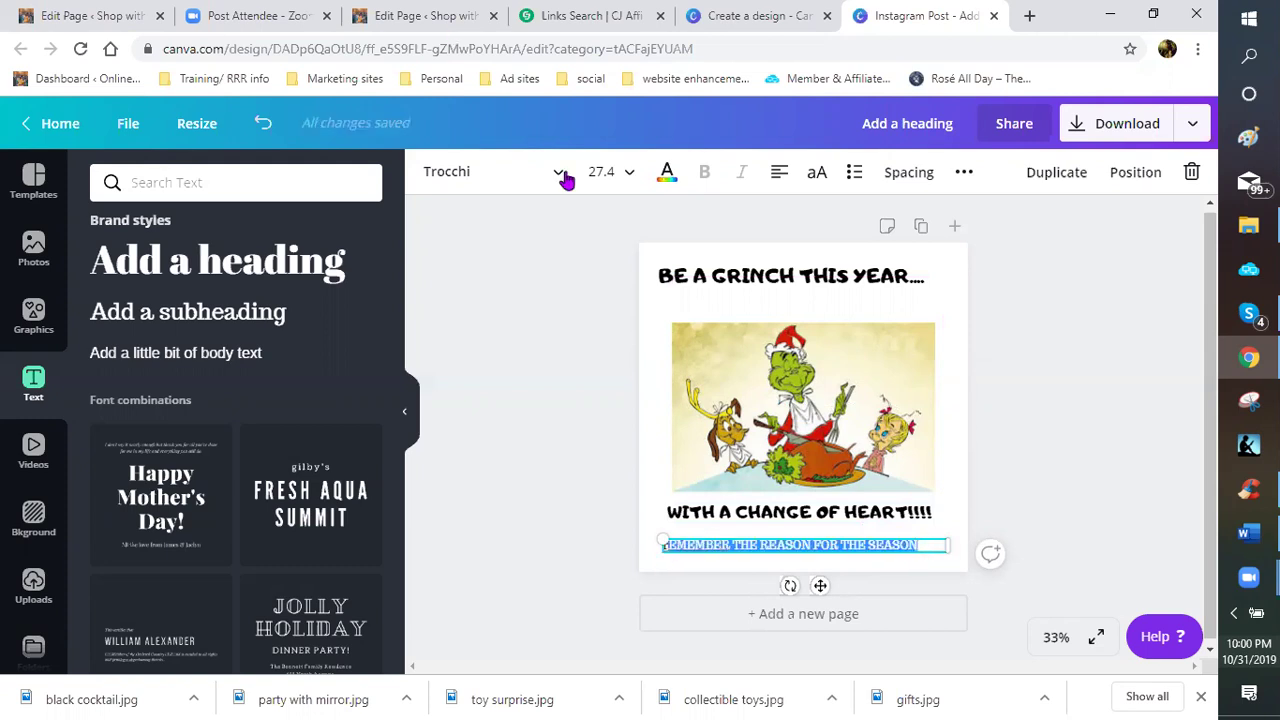
# - Restyle REMEMBER THE REASON FOR THE SEASON in Adigiana Toybox, widen its box, and settle on size 32
pyautogui.click(514, 184)
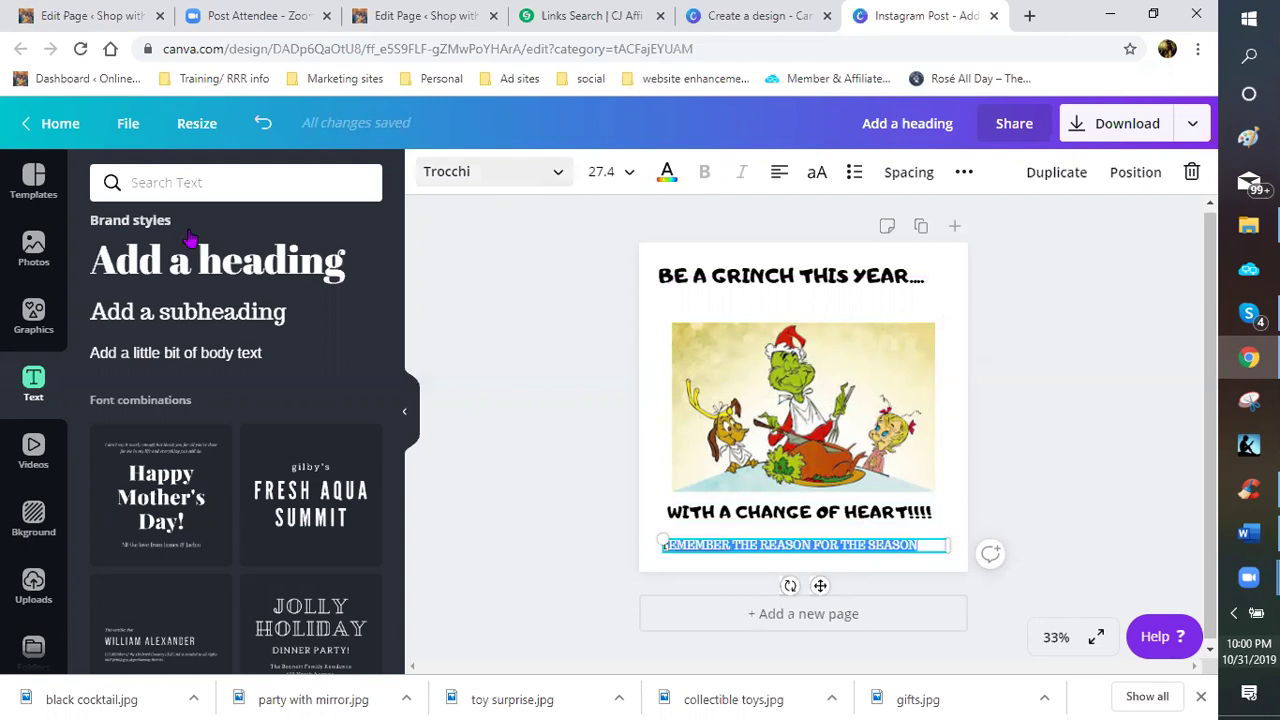
pyautogui.click(192, 232)
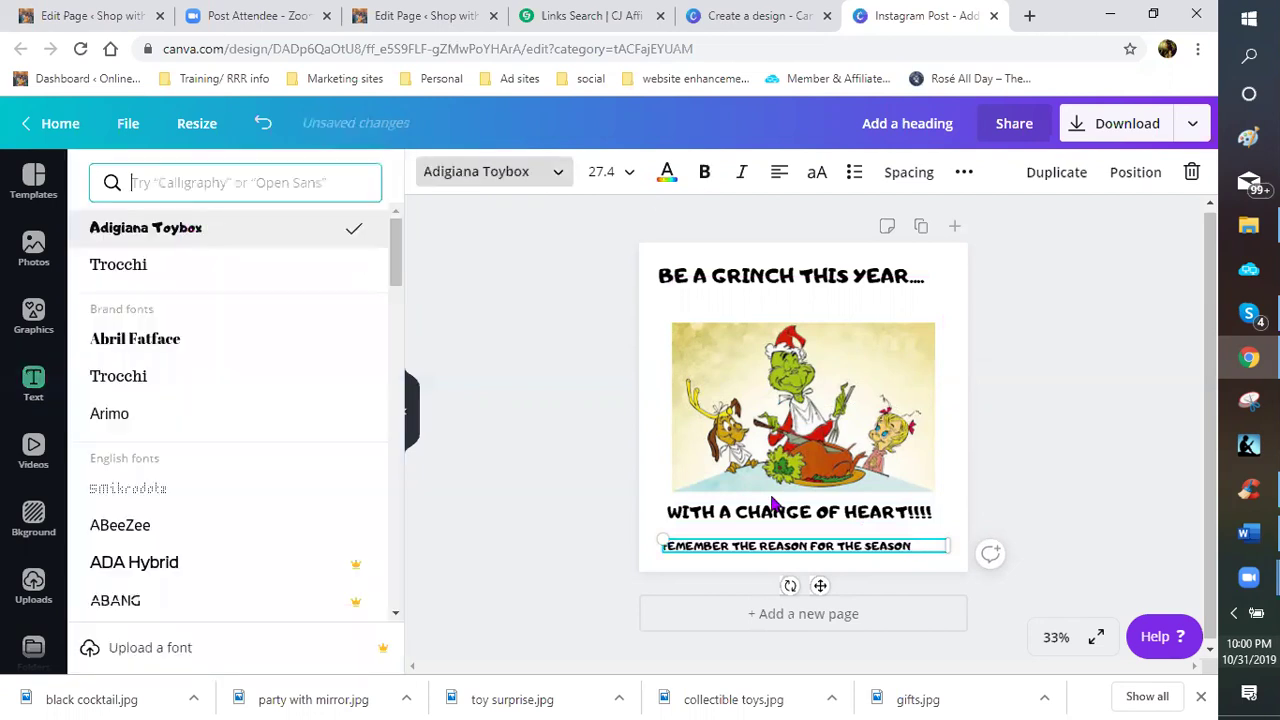
pyautogui.click(631, 176)
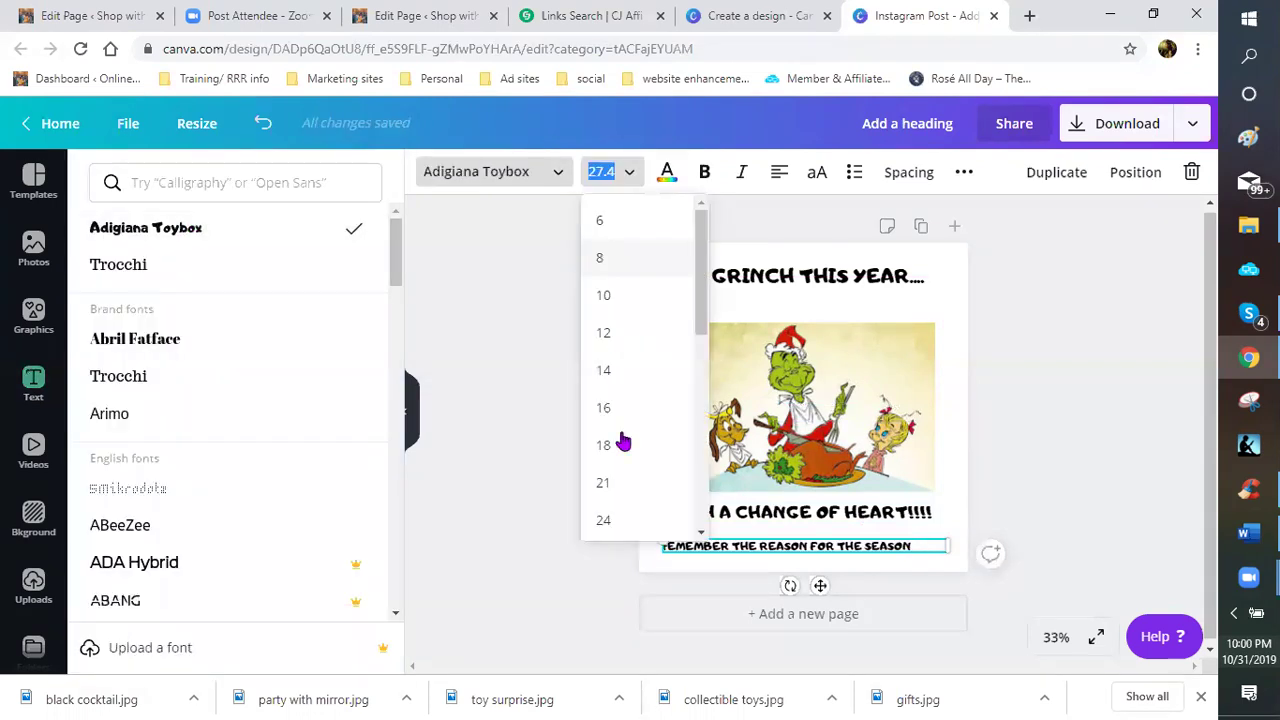
pyautogui.scroll(-1, 615, 452)
pyautogui.scroll(-1, 600, 449)
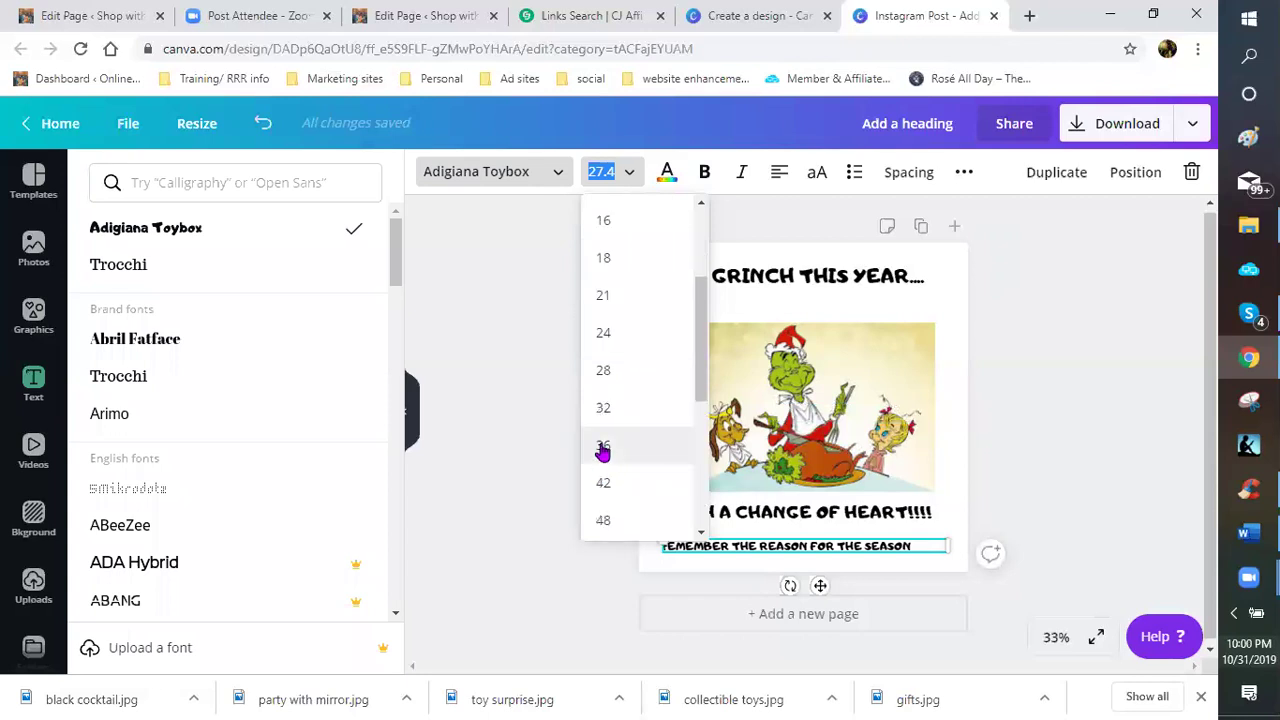
pyautogui.write('36')
pyautogui.press('Return')
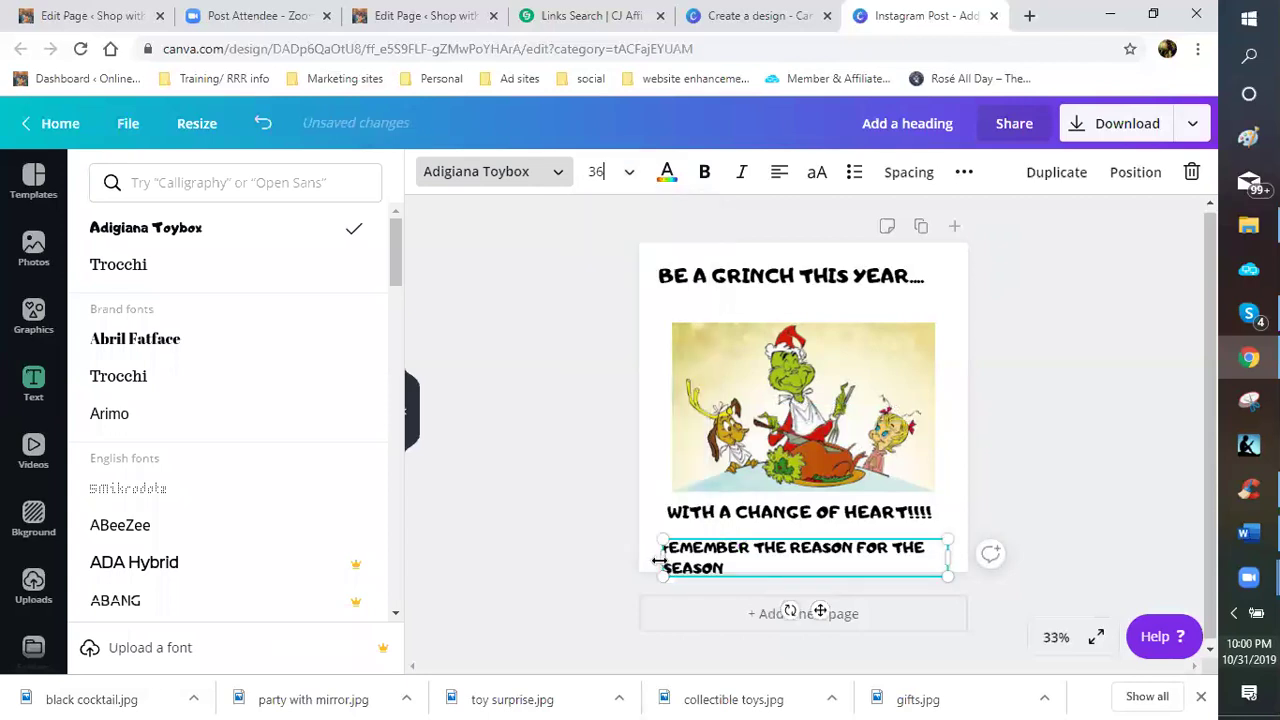
pyautogui.moveTo(648, 552); pyautogui.dragTo(638, 552)
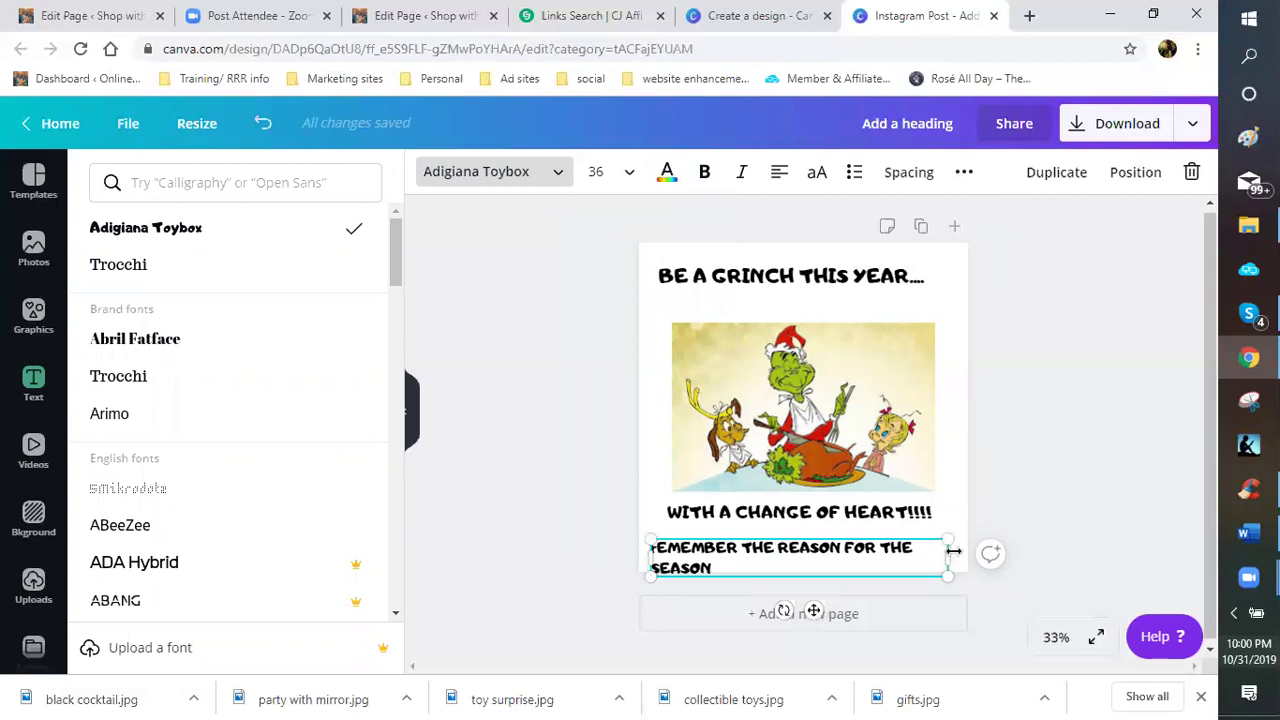
pyautogui.moveTo(946, 540); pyautogui.dragTo(957, 540)
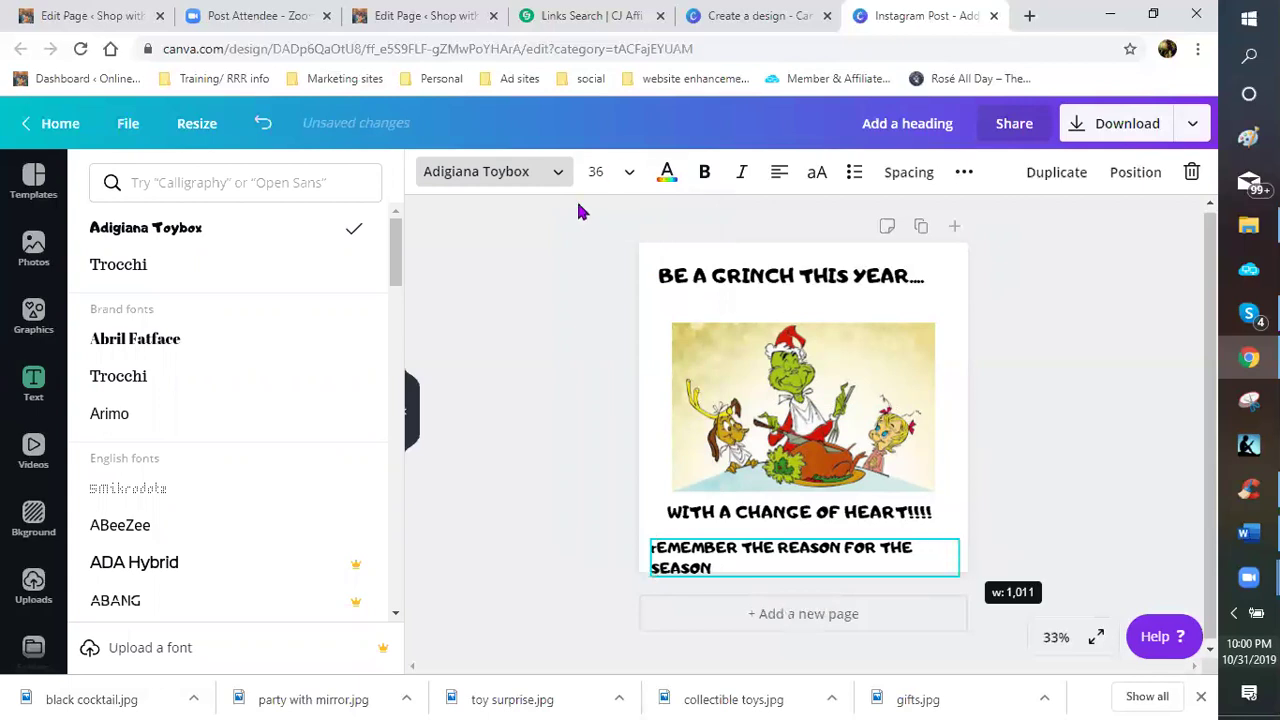
pyautogui.click(608, 333)
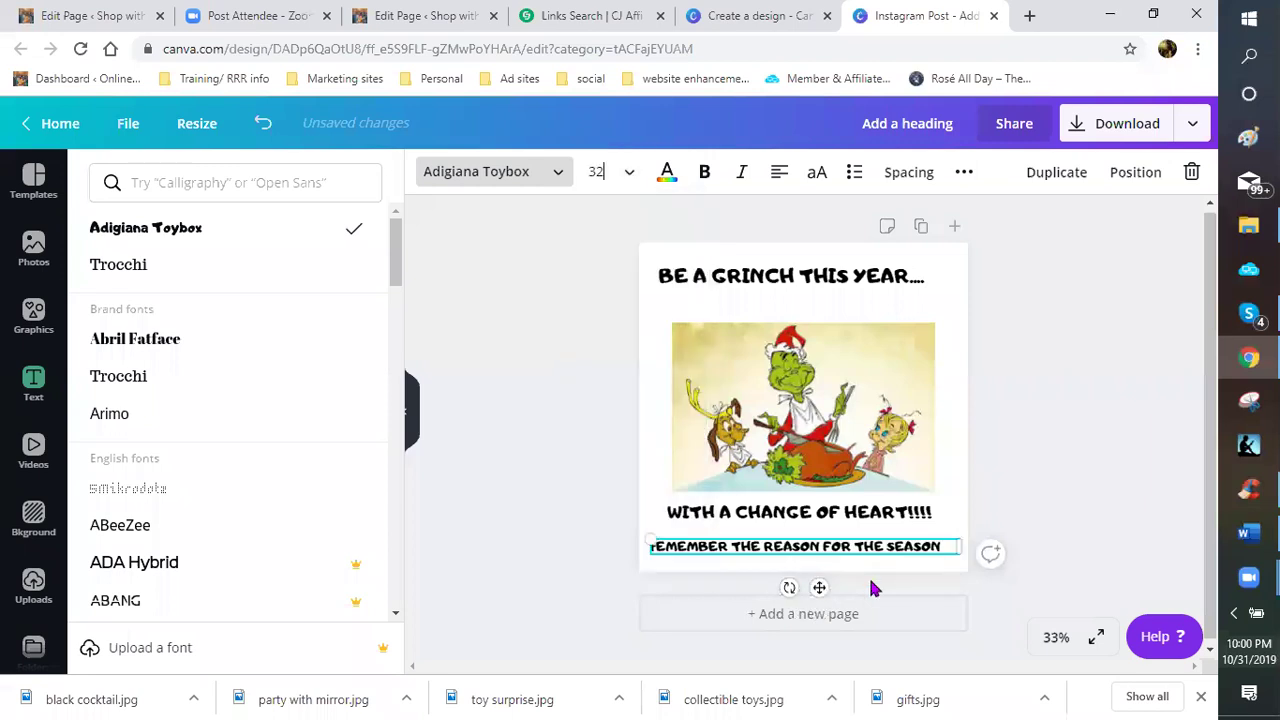
pyautogui.click(797, 310)
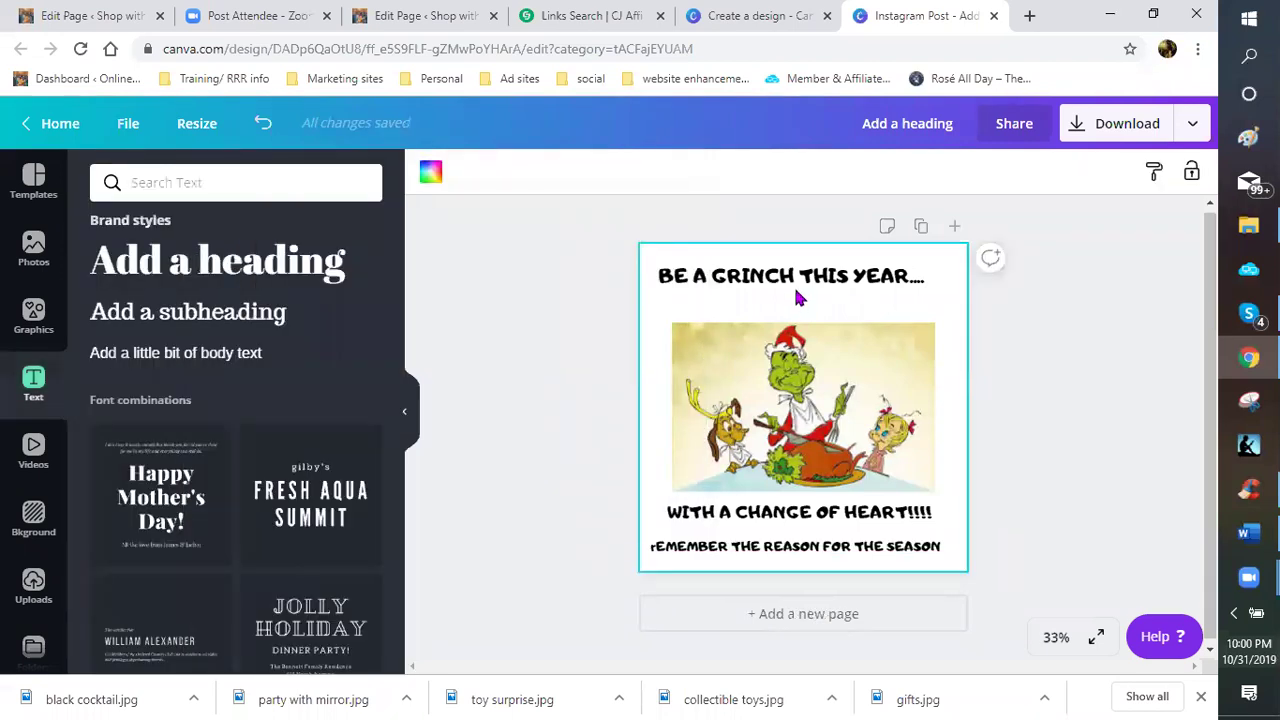
# - Move WITH A CHANGE OF HEART!!!! up under the top heading and raise the caption toward the image
pyautogui.moveTo(790, 512); pyautogui.dragTo(793, 272)
pyautogui.click(791, 272)
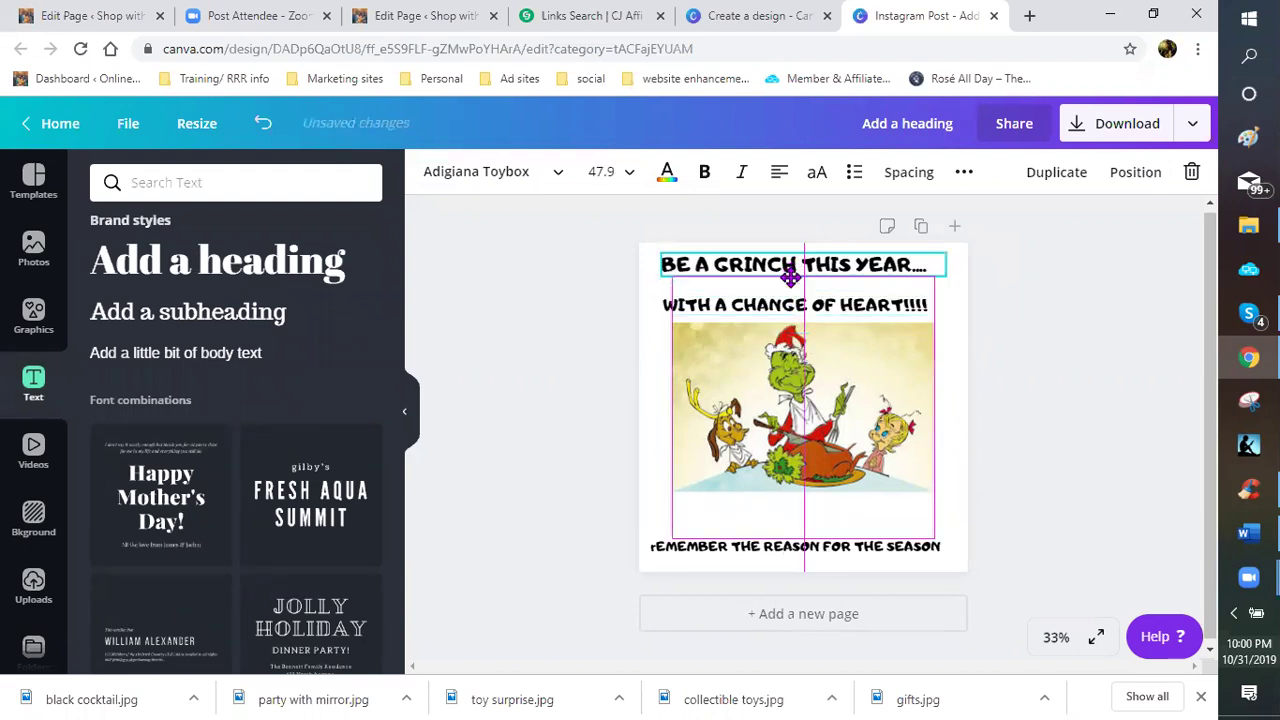
pyautogui.moveTo(764, 545); pyautogui.dragTo(760, 509)
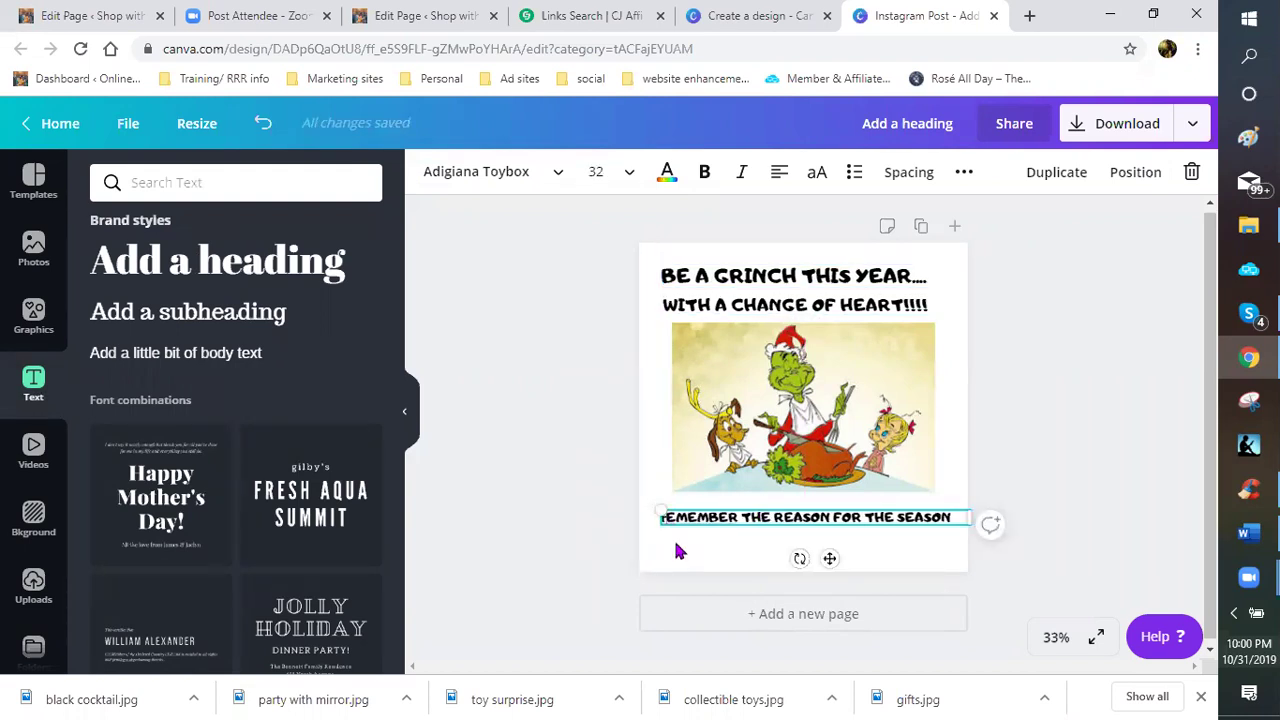
pyautogui.click(776, 532)
# - Centre the bottom caption on the page and drop a new Add a subheading box onto the image
pyautogui.click(765, 514)
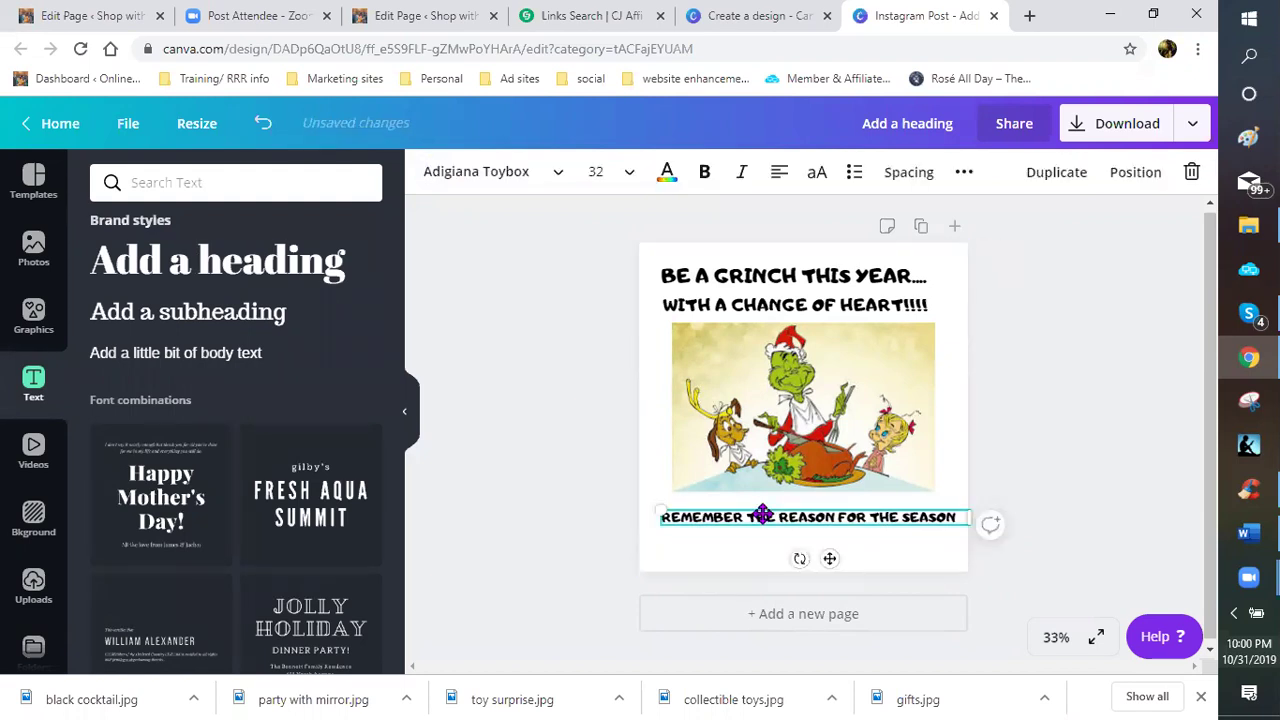
pyautogui.moveTo(765, 514); pyautogui.dragTo(751, 524)
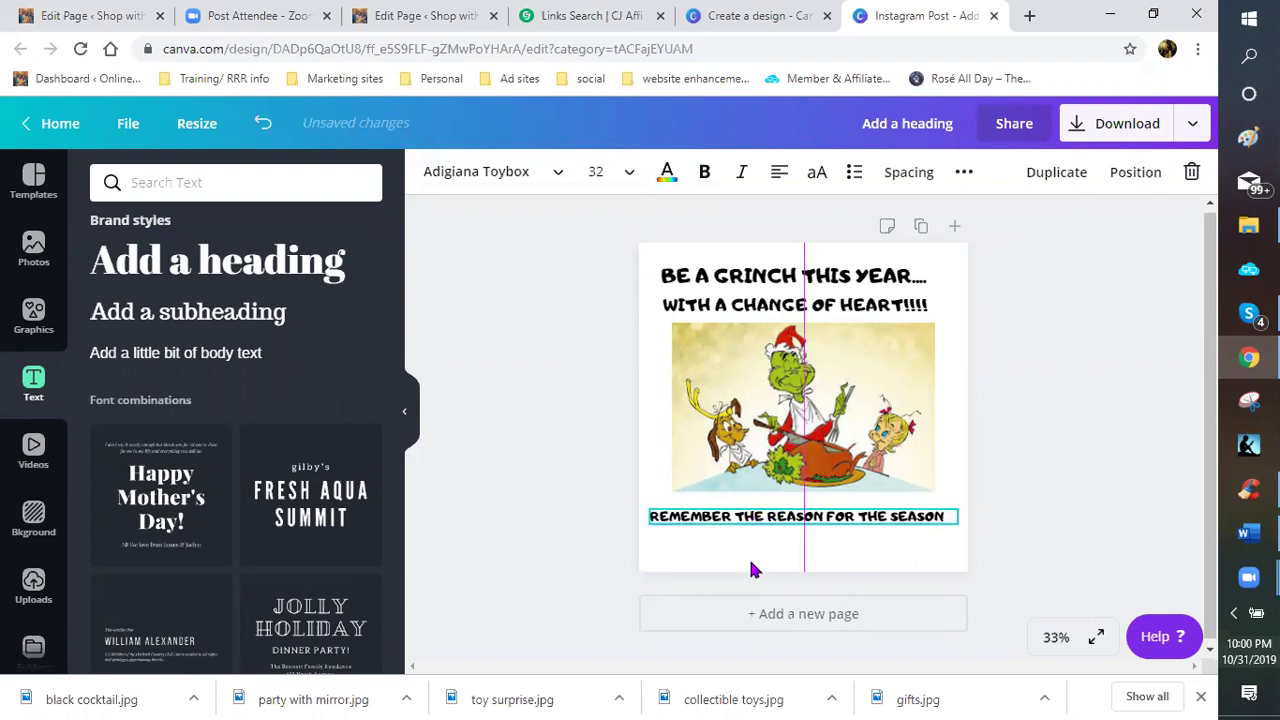
pyautogui.click(752, 568)
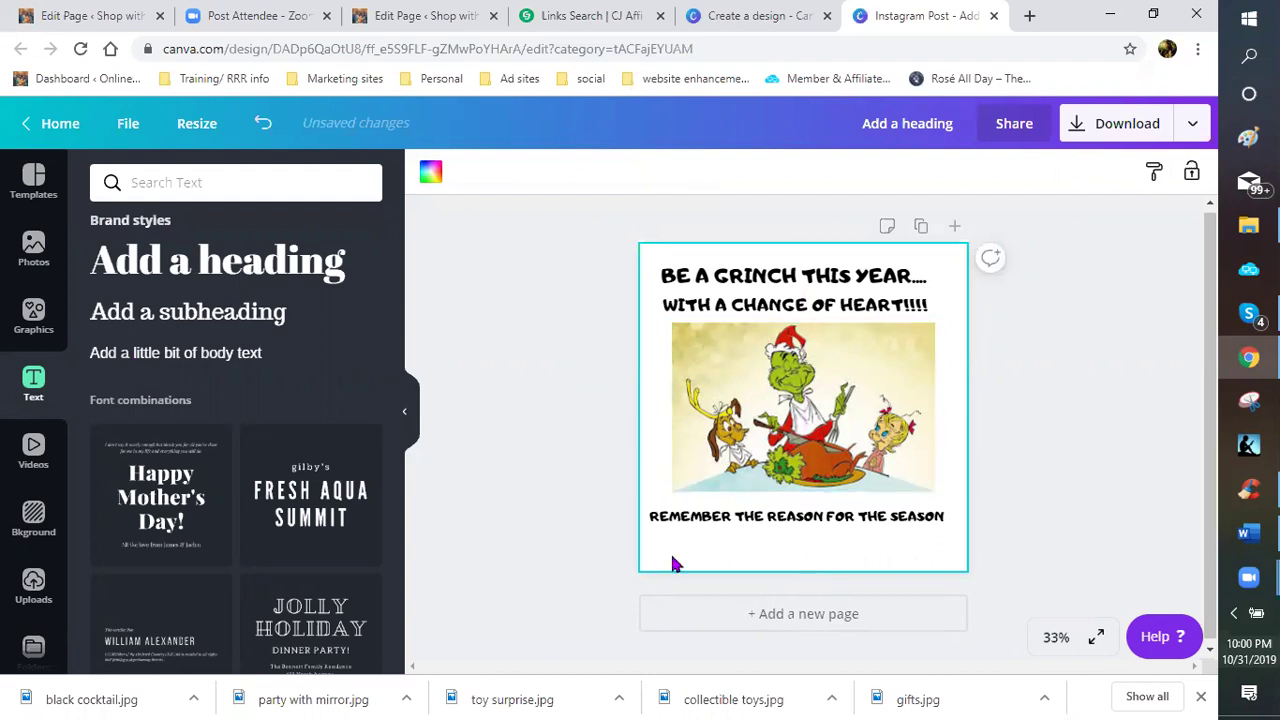
pyautogui.moveTo(180, 322); pyautogui.dragTo(766, 435)
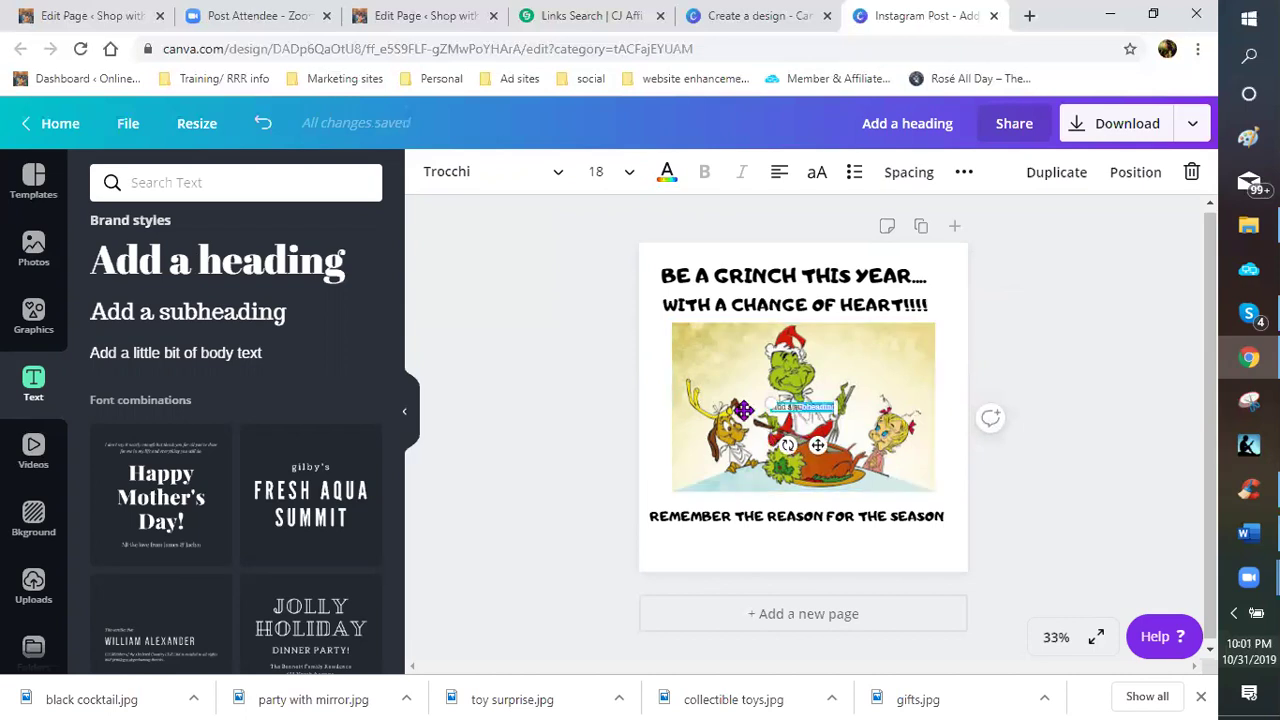
# - Raise the Grinch image slightly and move the small subheading box beneath the caption
pyautogui.click(802, 480)
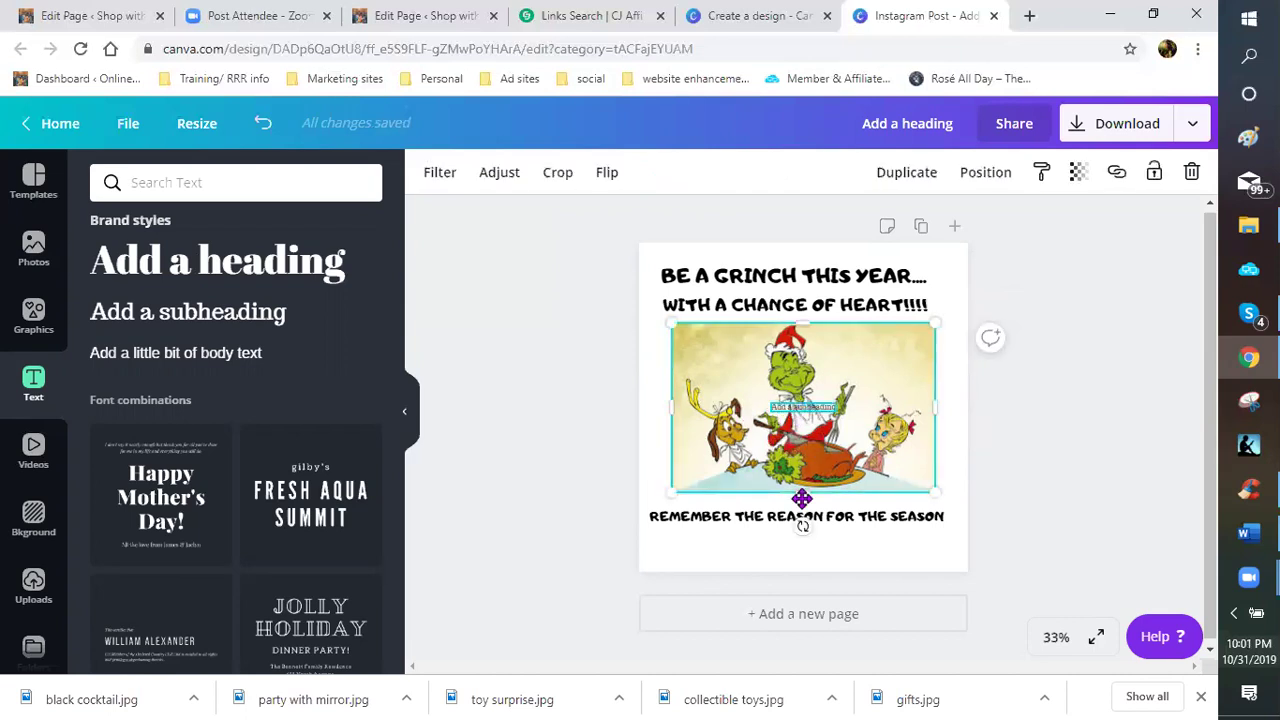
pyautogui.moveTo(802, 498); pyautogui.dragTo(810, 420)
pyautogui.click(812, 502)
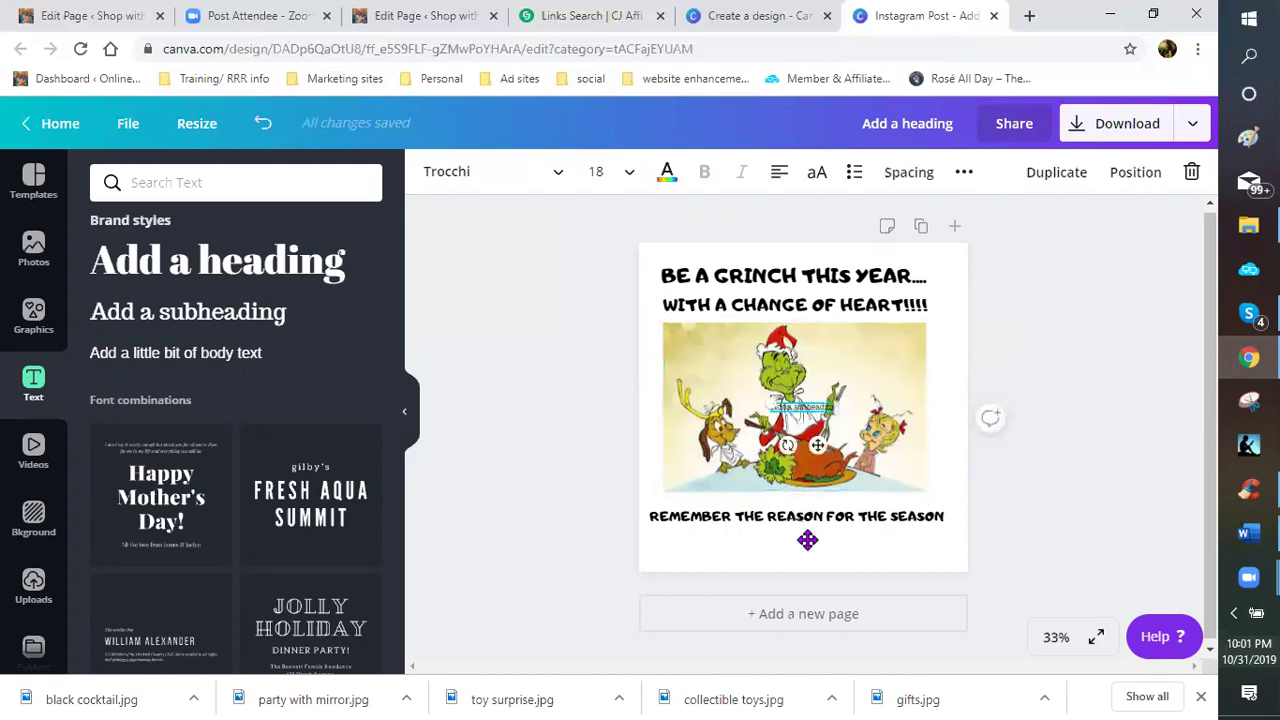
pyautogui.moveTo(842, 562); pyautogui.dragTo(837, 549)
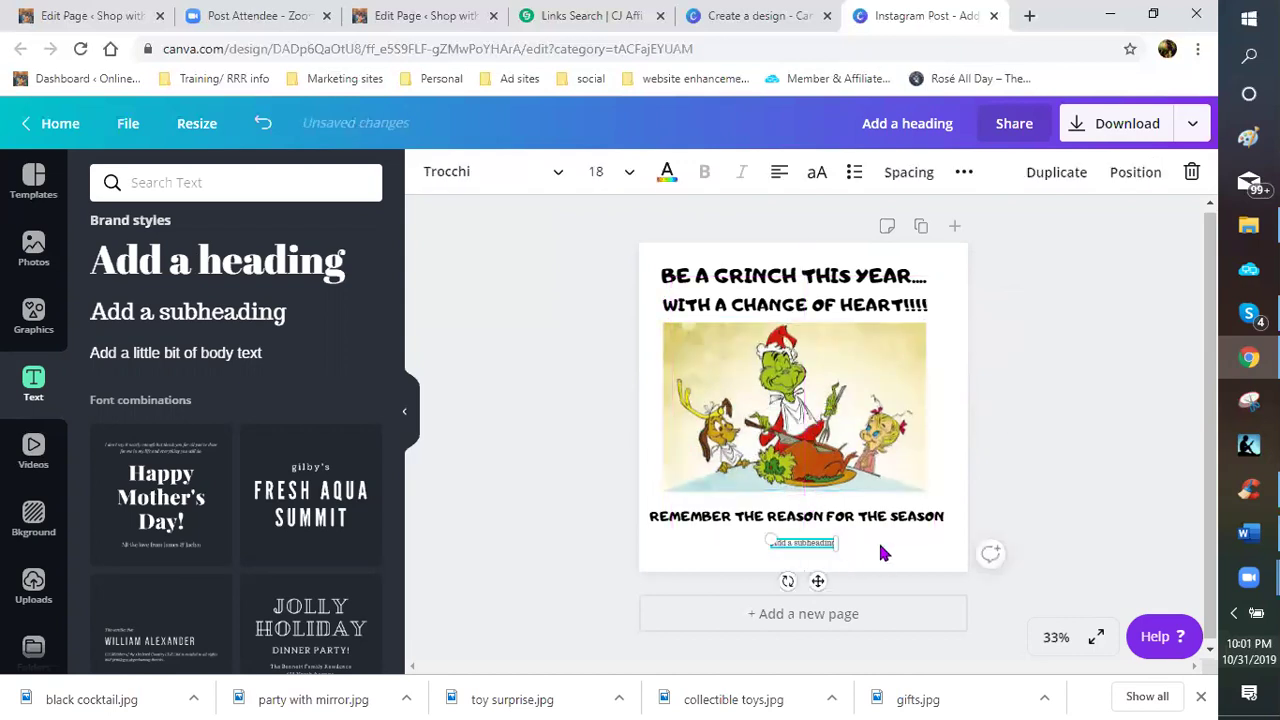
pyautogui.click(820, 546)
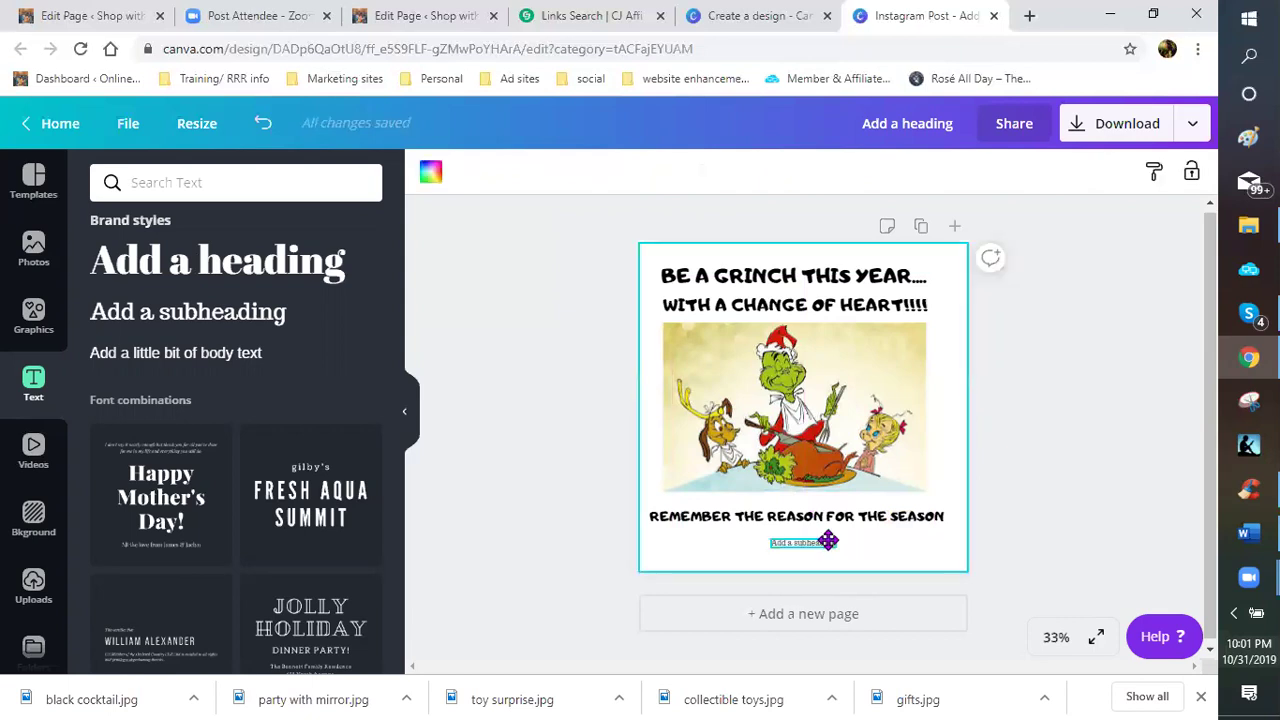
pyautogui.click(828, 541)
pyautogui.press('Delete')
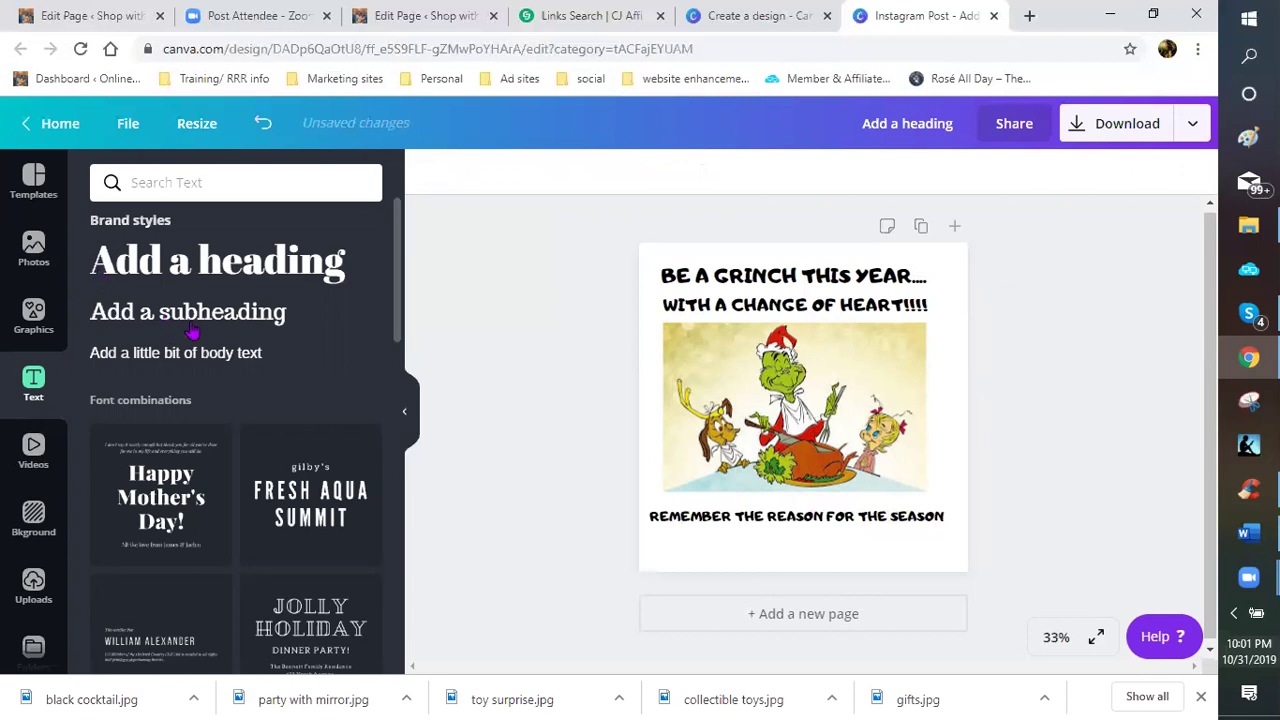
pyautogui.hotkey('ctrl', 'z')
pyautogui.click(802, 412)
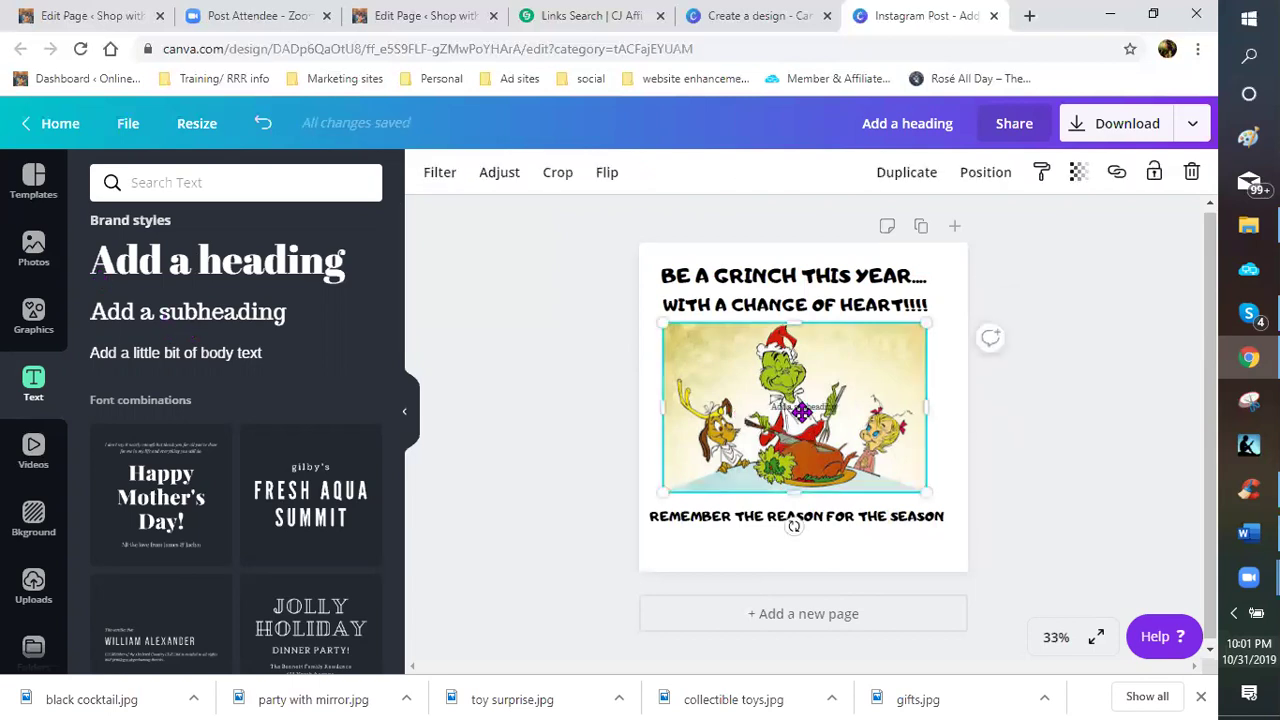
pyautogui.moveTo(800, 540); pyautogui.dragTo(825, 538)
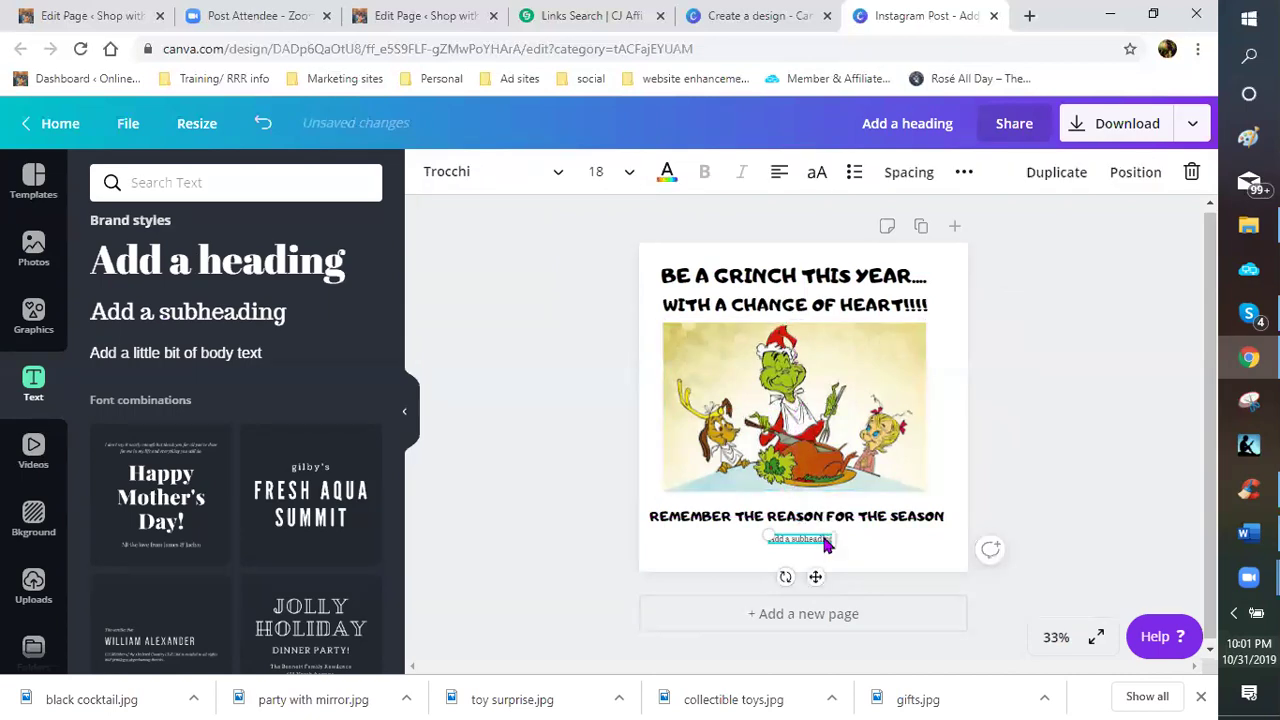
# - Replace the placeholder with 'SEASON OF GIVING AT:' followed by the website address
pyautogui.press('BackSpace')
pyautogui.press('BackSpace')
pyautogui.press('BackSpace')
pyautogui.press('BackSpace')
pyautogui.press('BackSpace')
pyautogui.press('BackSpace')
pyautogui.press('BackSpace')
pyautogui.press('BackSpace')
pyautogui.press('BackSpace')
pyautogui.press('BackSpace')
pyautogui.press('BackSpace')
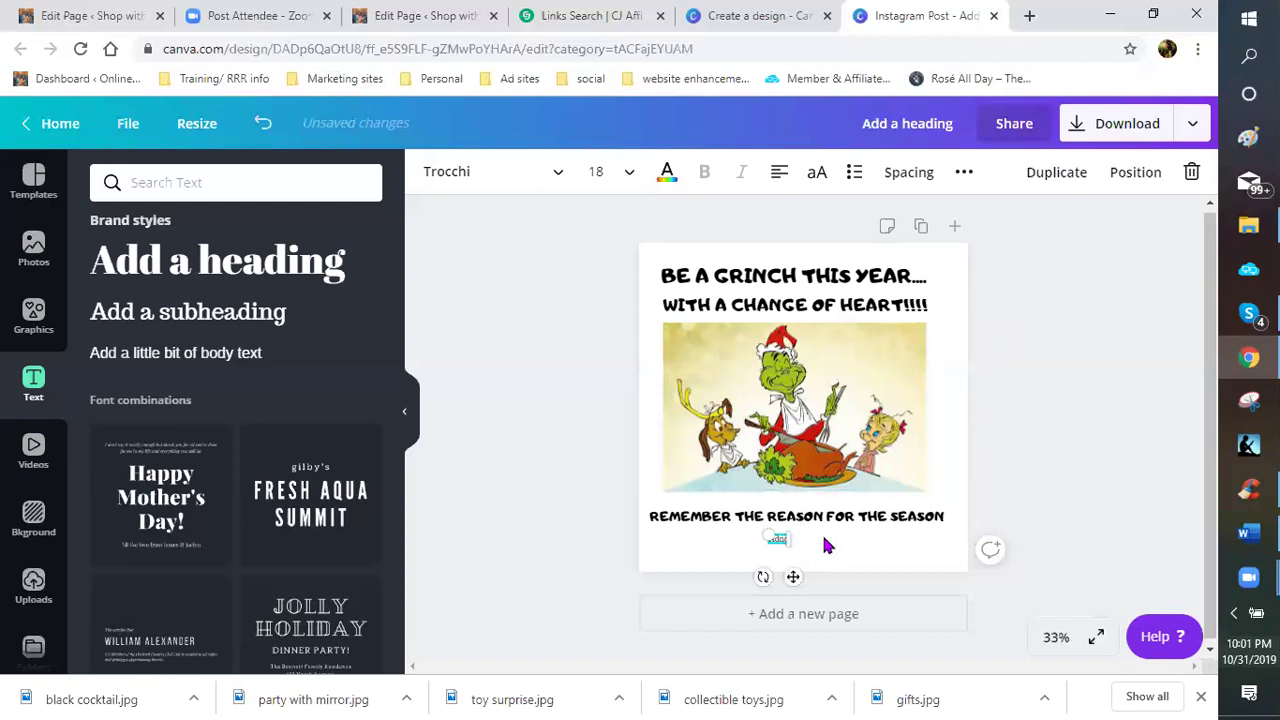
pyautogui.press('BackSpace')
pyautogui.press('BackSpace')
pyautogui.press('BackSpace')
pyautogui.press('BackSpace')
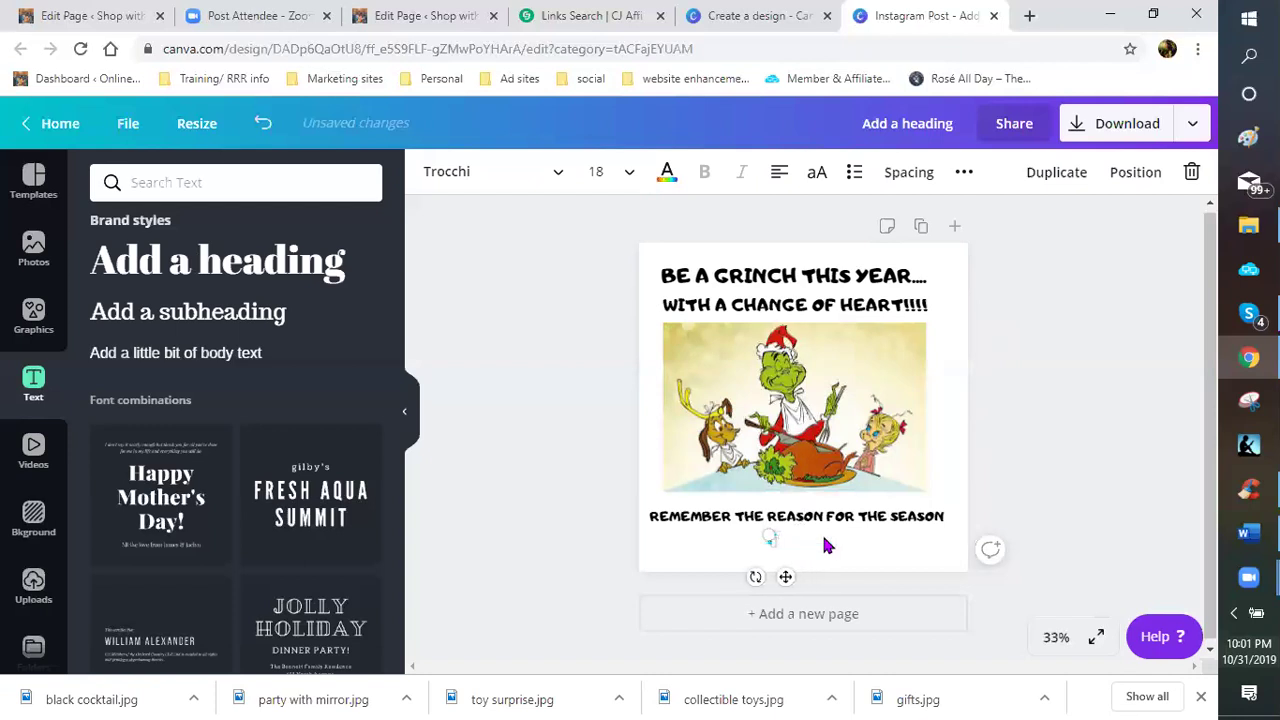
pyautogui.write('ads')
pyautogui.press('BackSpace')
pyautogui.hotkey('ctrl', 'v')
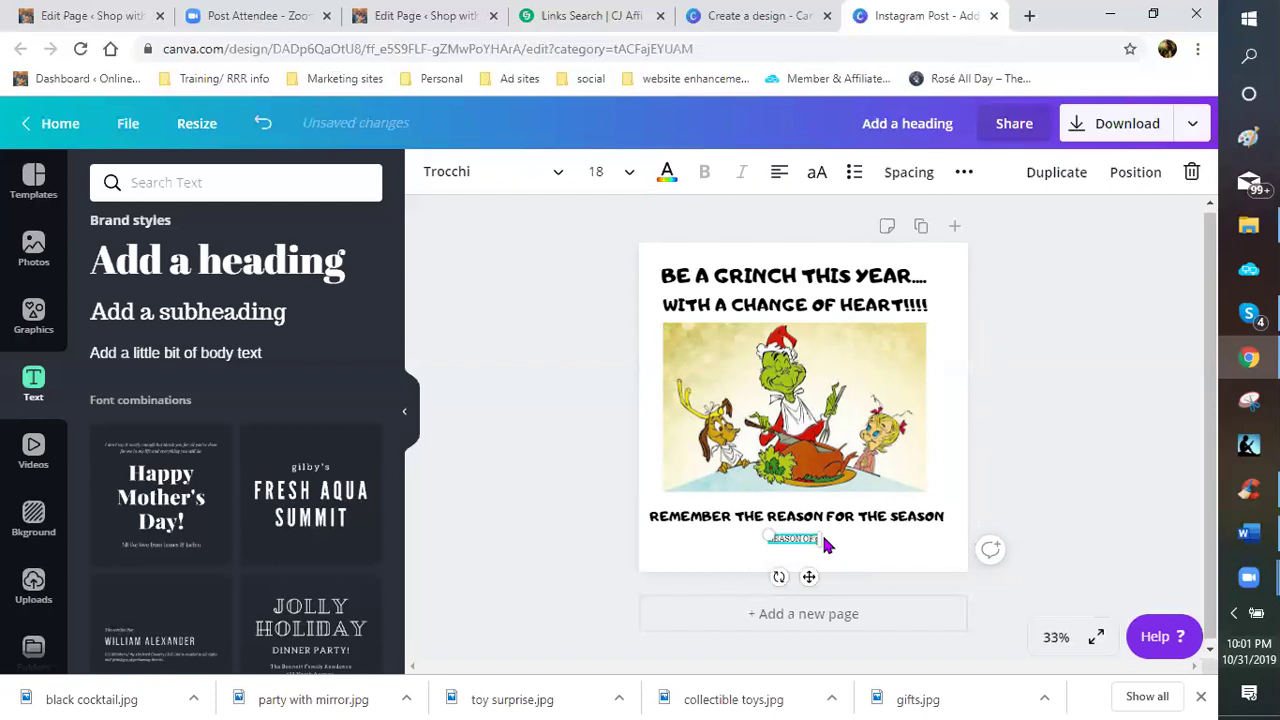
pyautogui.write('GIVING A')
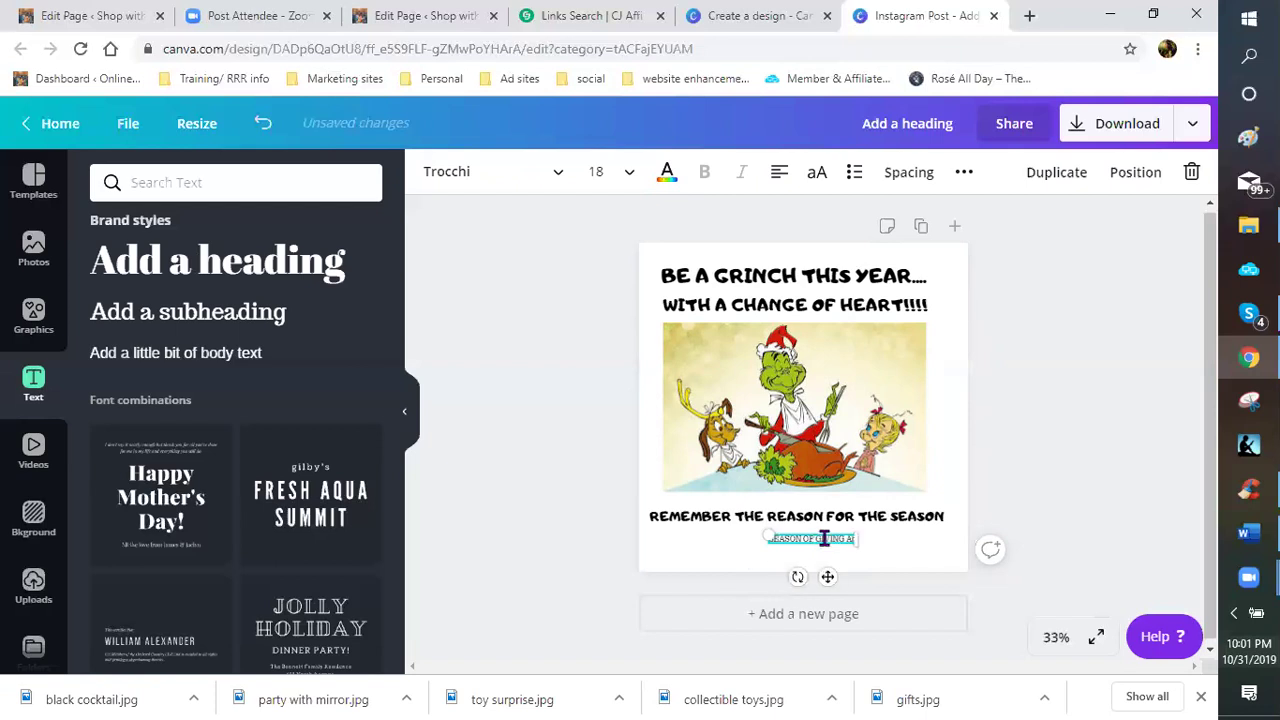
pyautogui.write('T')
pyautogui.press('BackSpace')
pyautogui.write(': HTTPS')
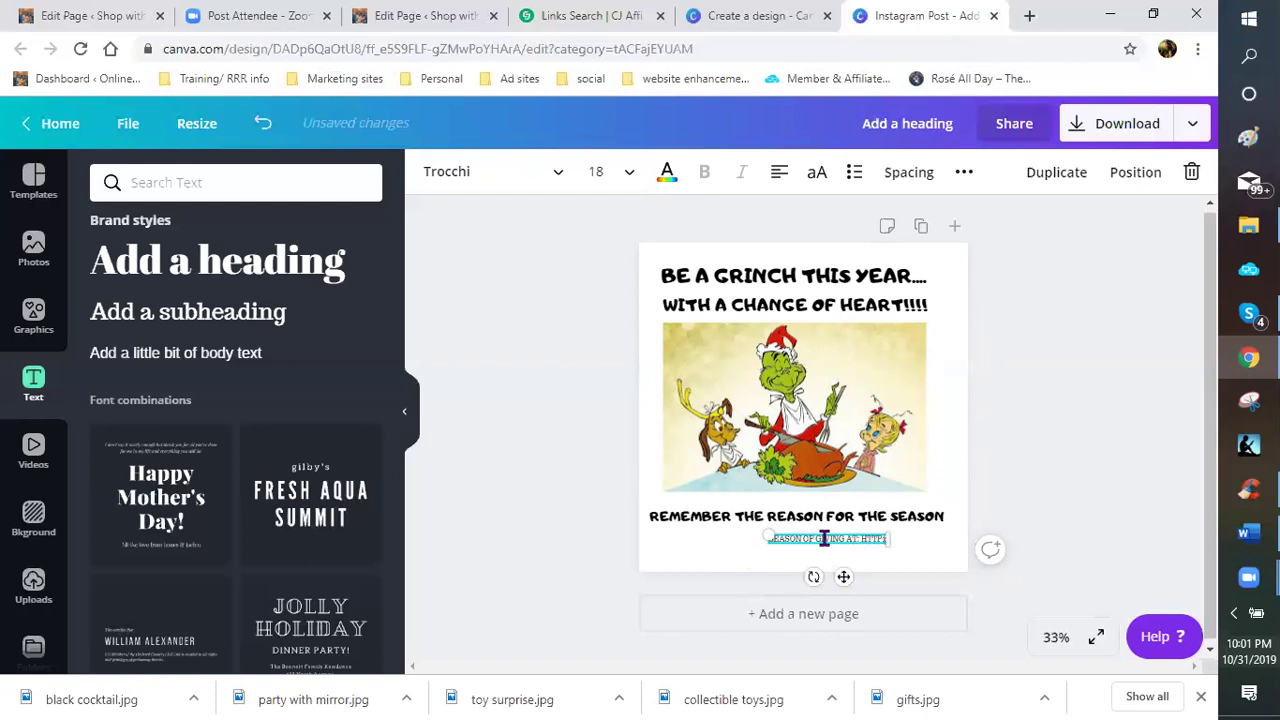
pyautogui.write('://WWW')
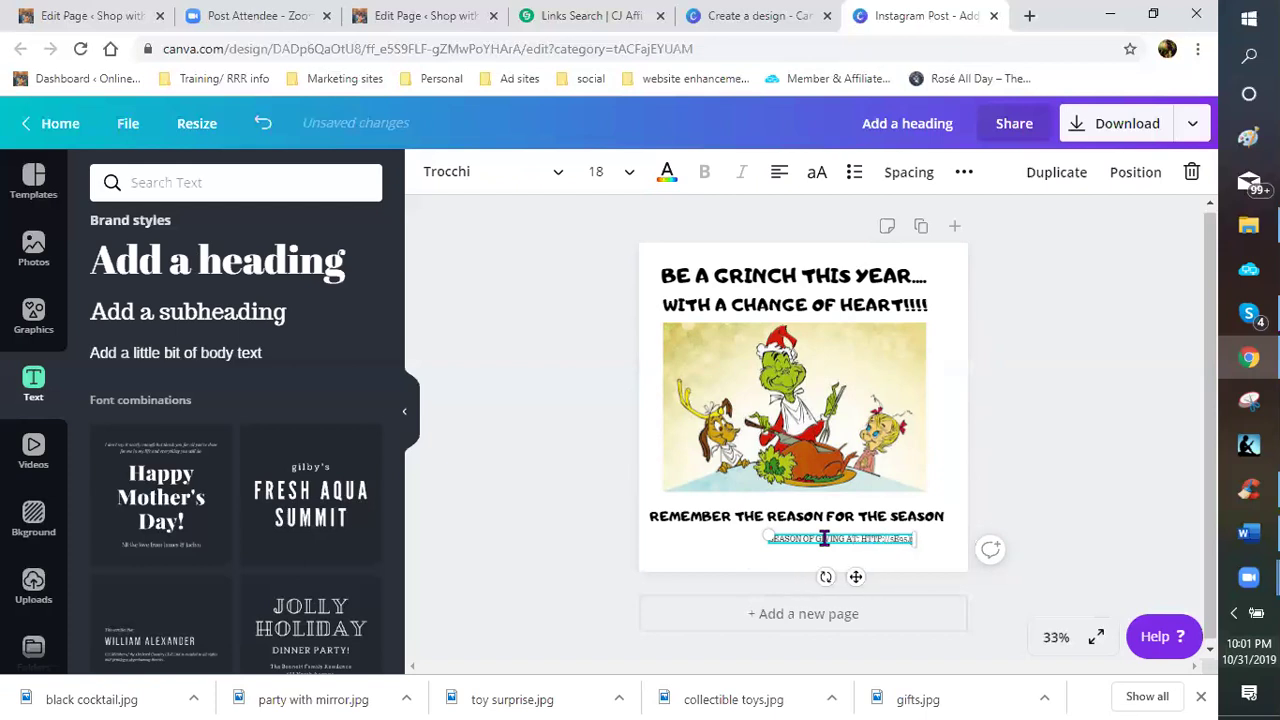
pyautogui.write('.')
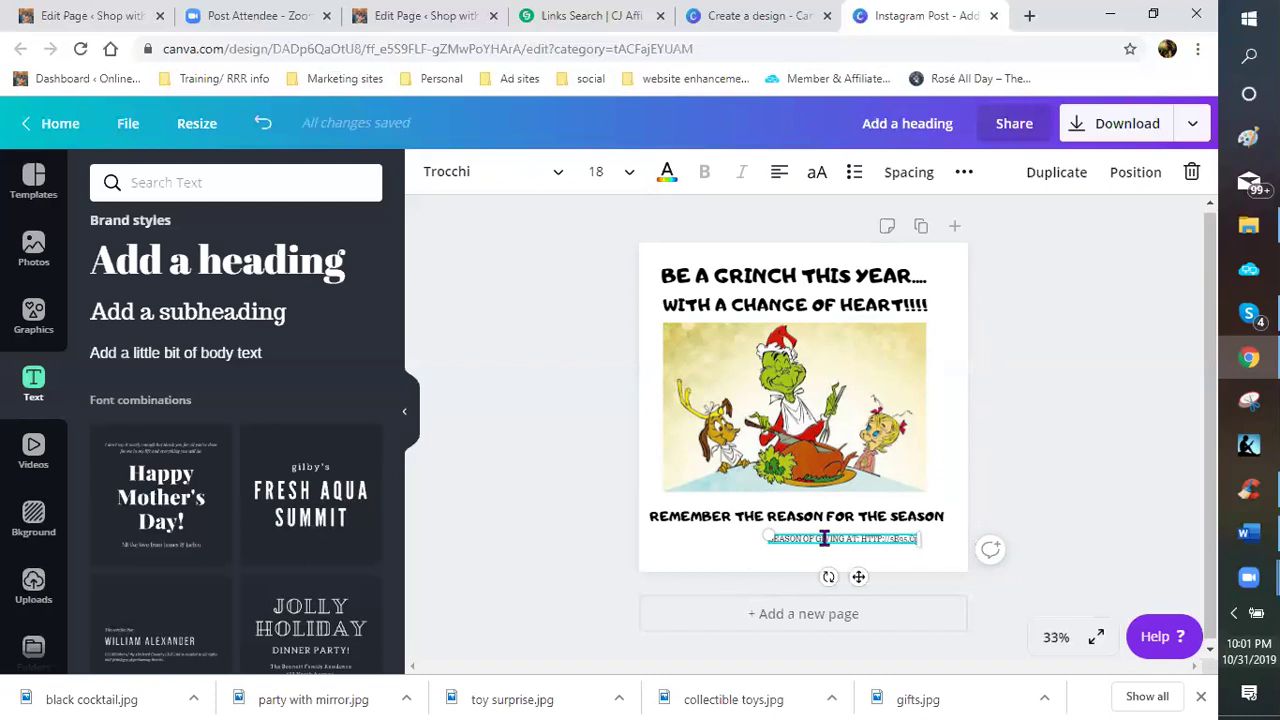
pyautogui.write('OM')
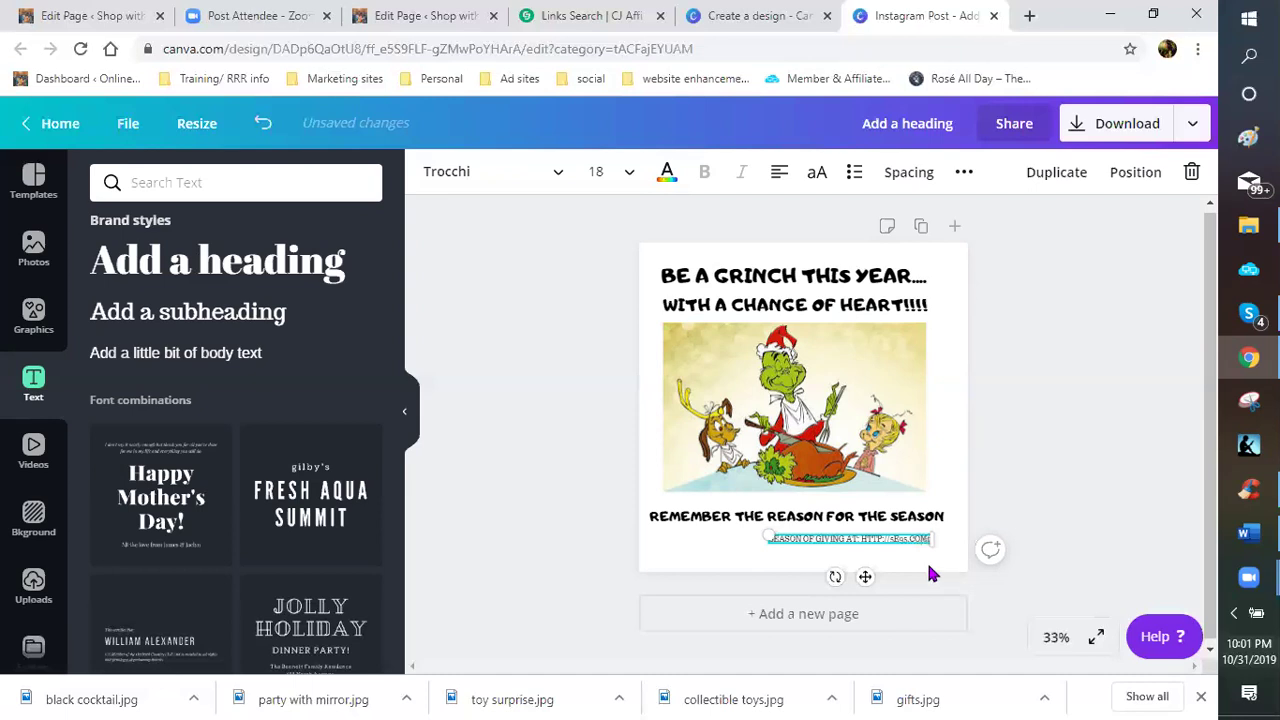
pyautogui.press('BackSpace')
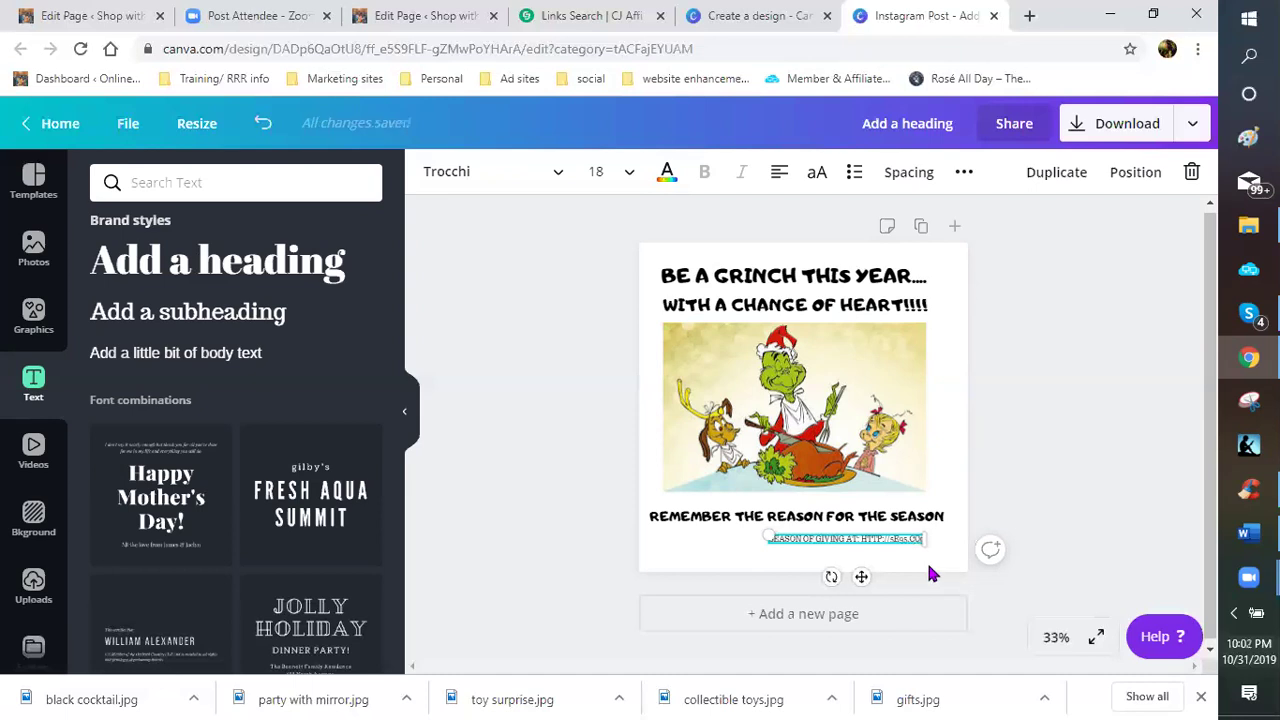
pyautogui.write('M')
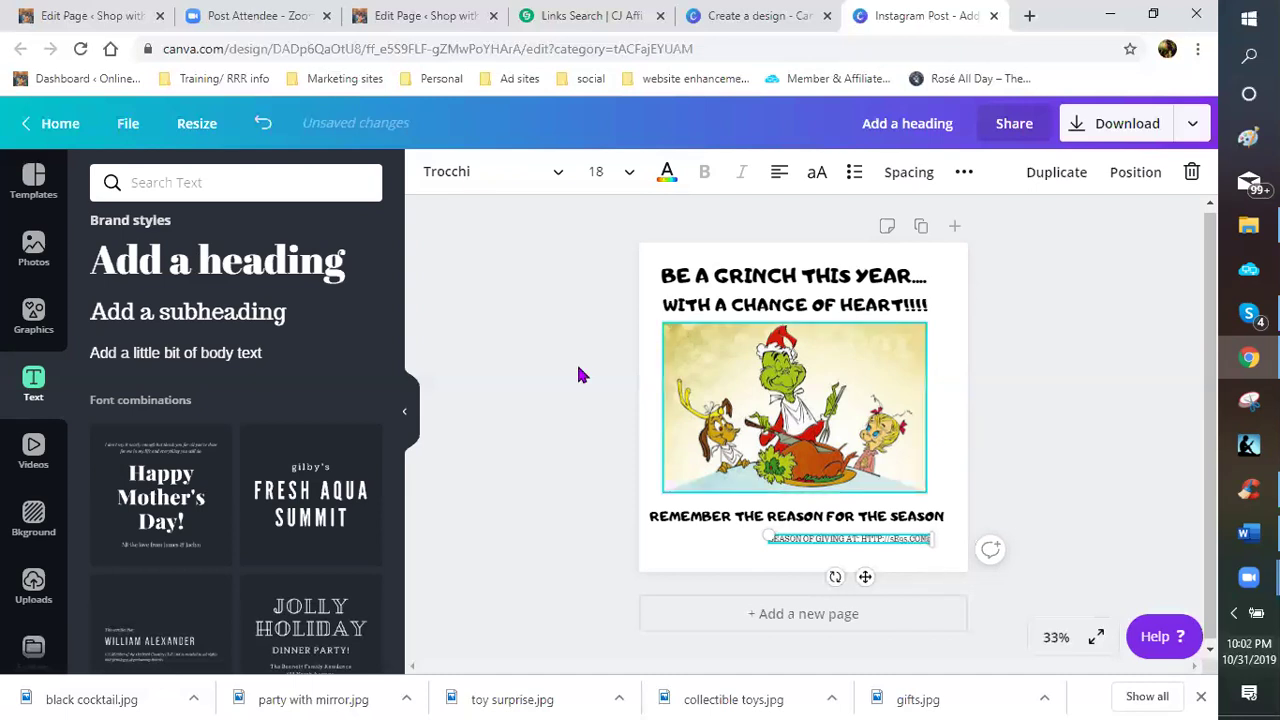
pyautogui.click(556, 176)
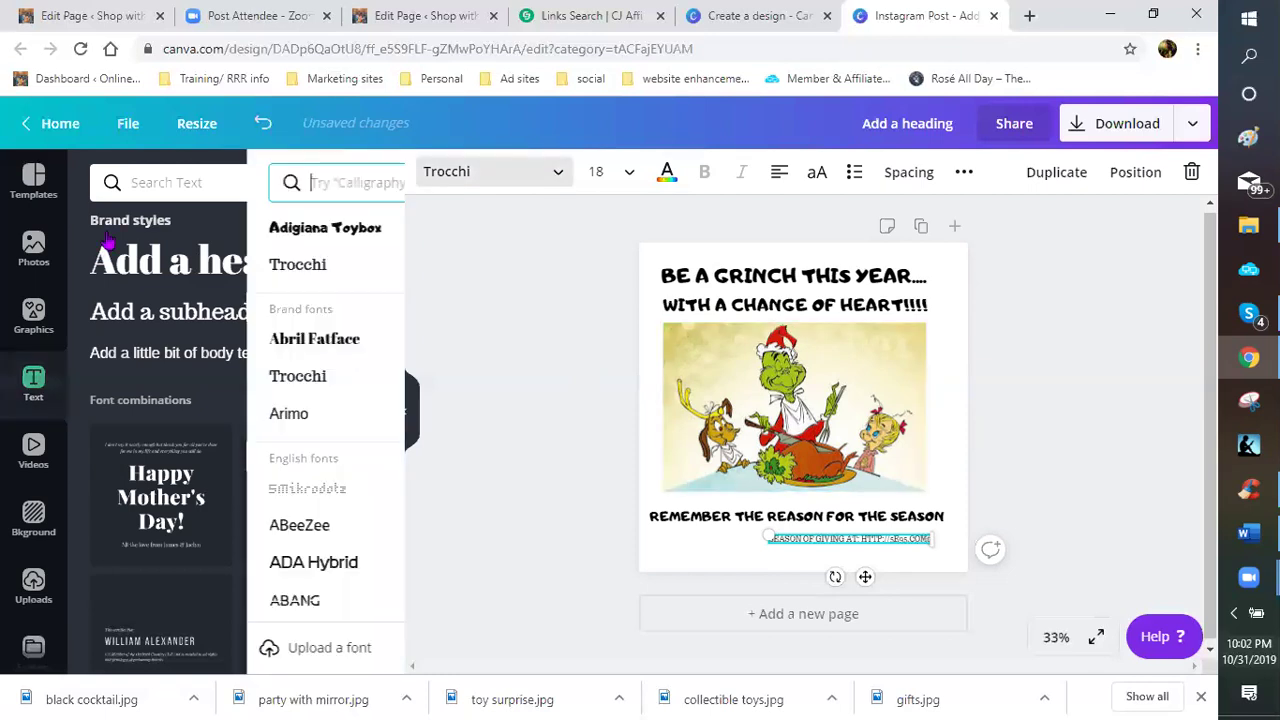
pyautogui.press('Down')
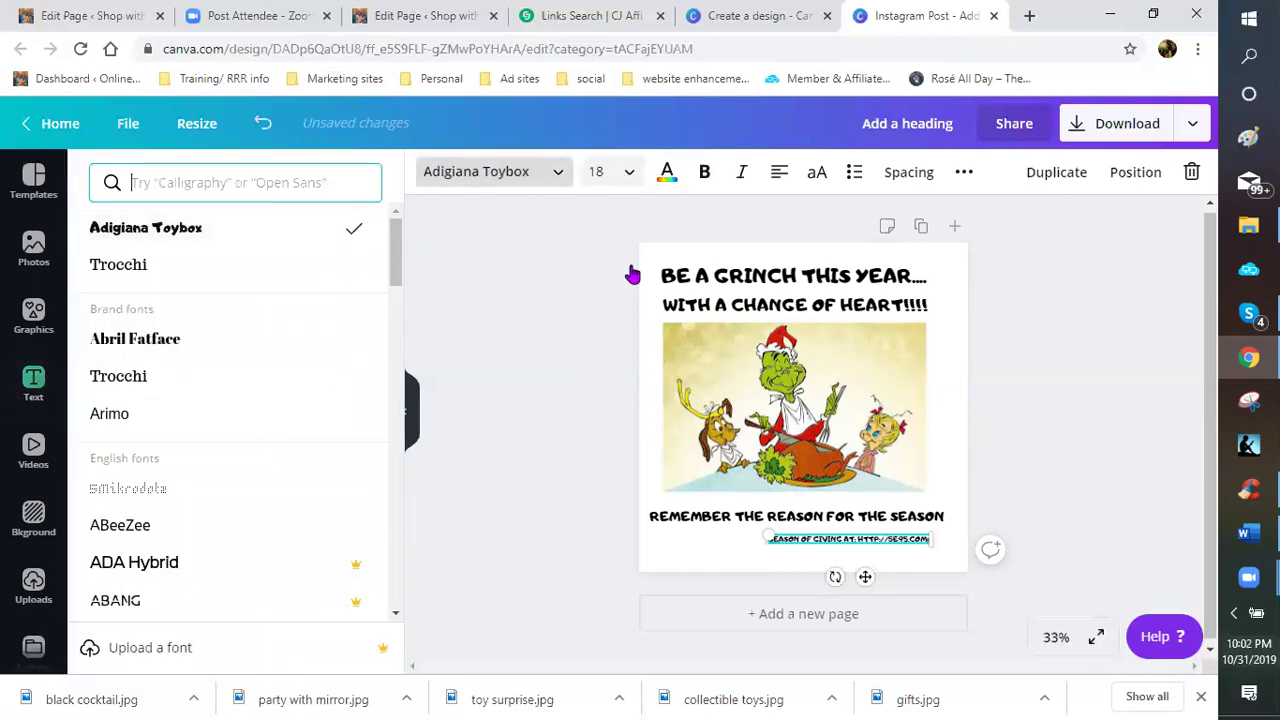
pyautogui.press('Tab')
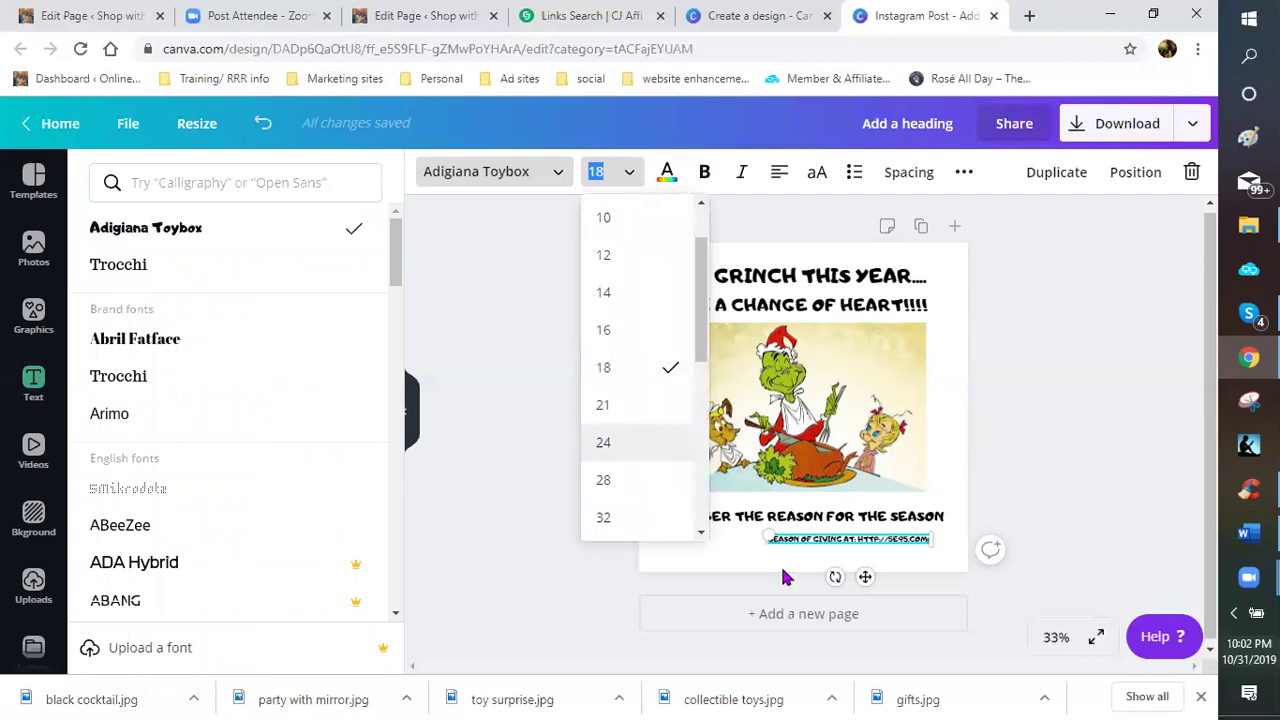
pyautogui.press('Return')
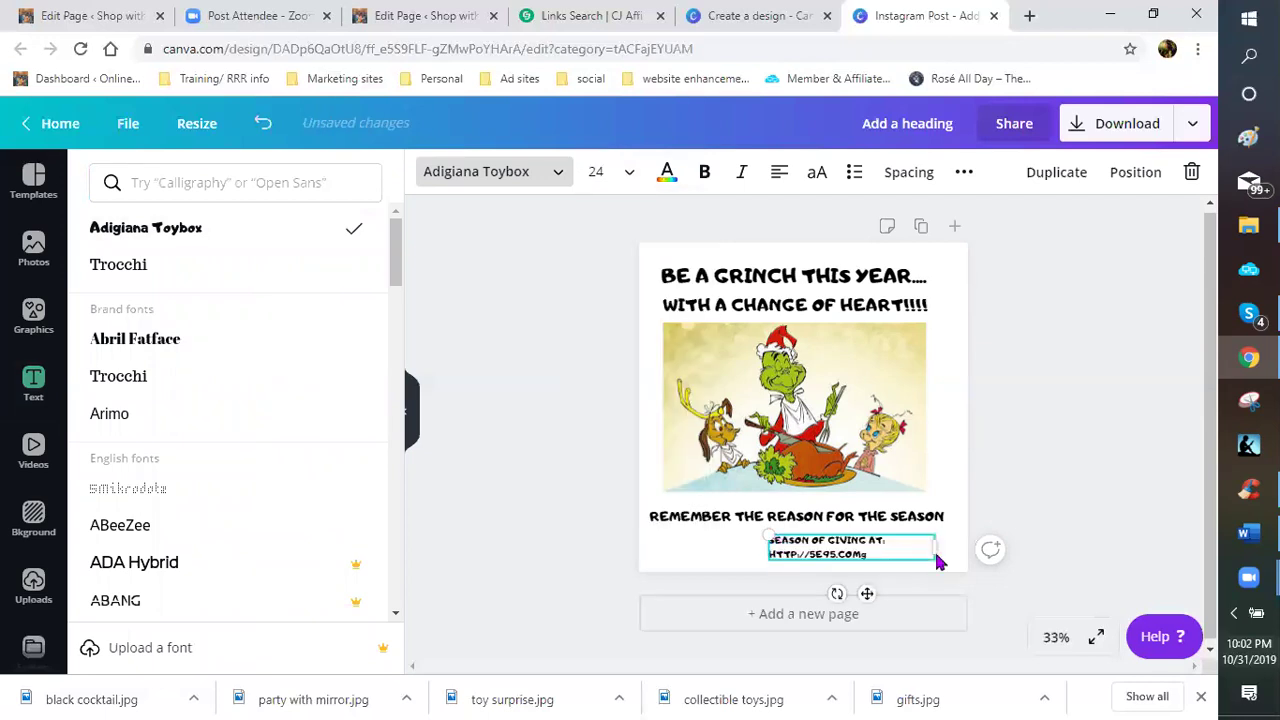
pyautogui.moveTo(931, 545); pyautogui.dragTo(957, 547)
pyautogui.moveTo(765, 537); pyautogui.dragTo(690, 525)
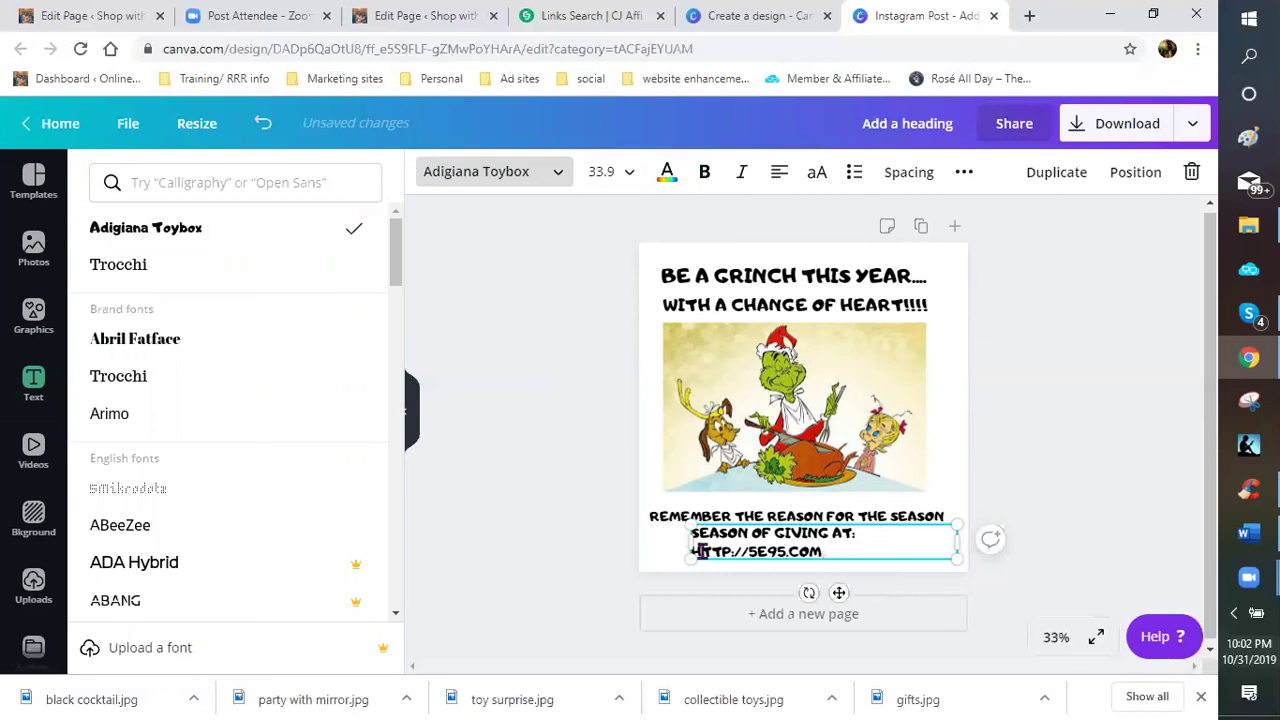
pyautogui.moveTo(661, 551); pyautogui.dragTo(648, 552)
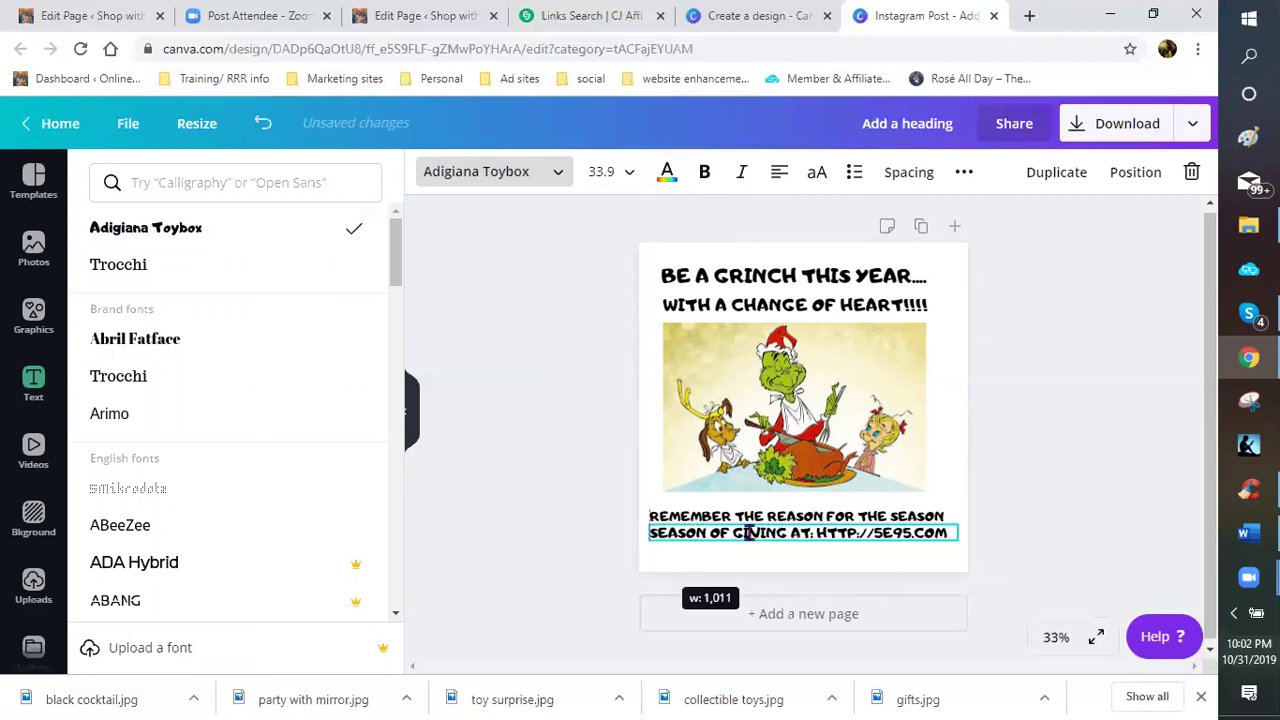
pyautogui.moveTo(764, 537); pyautogui.dragTo(815, 537)
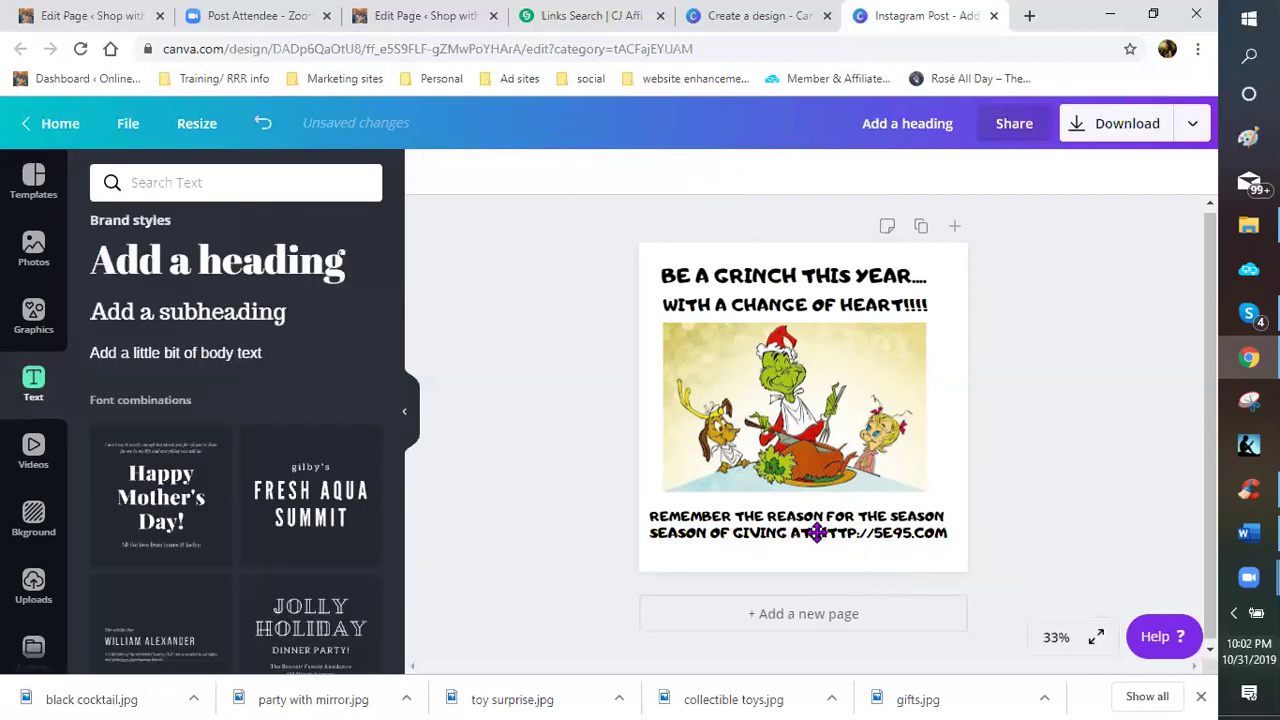
pyautogui.click(815, 537)
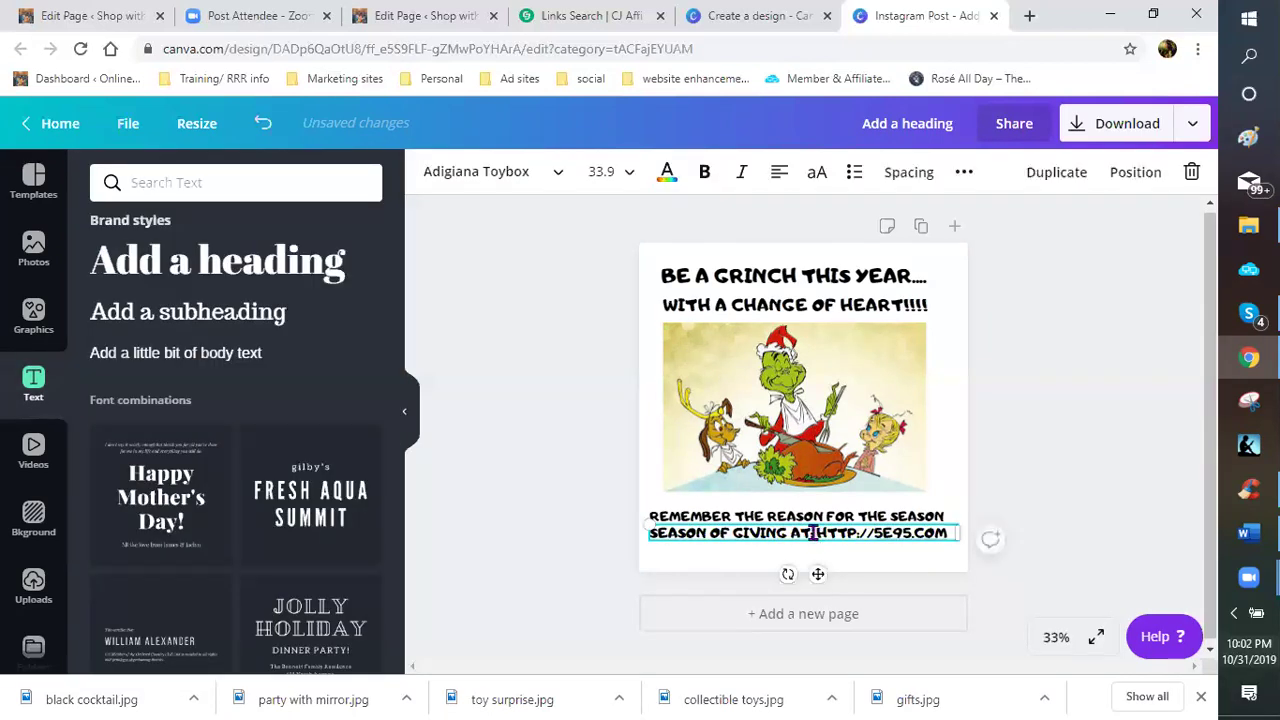
pyautogui.press('Return')
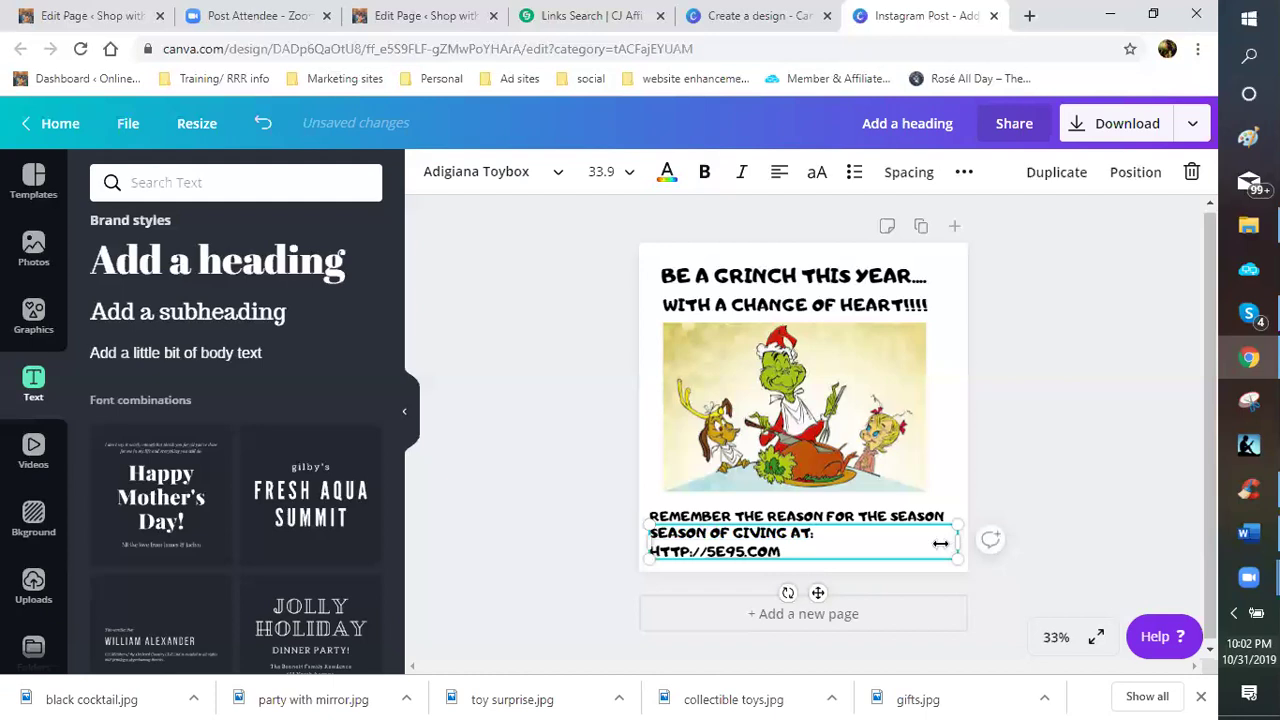
pyautogui.moveTo(843, 545); pyautogui.dragTo(806, 545)
pyautogui.click(737, 551)
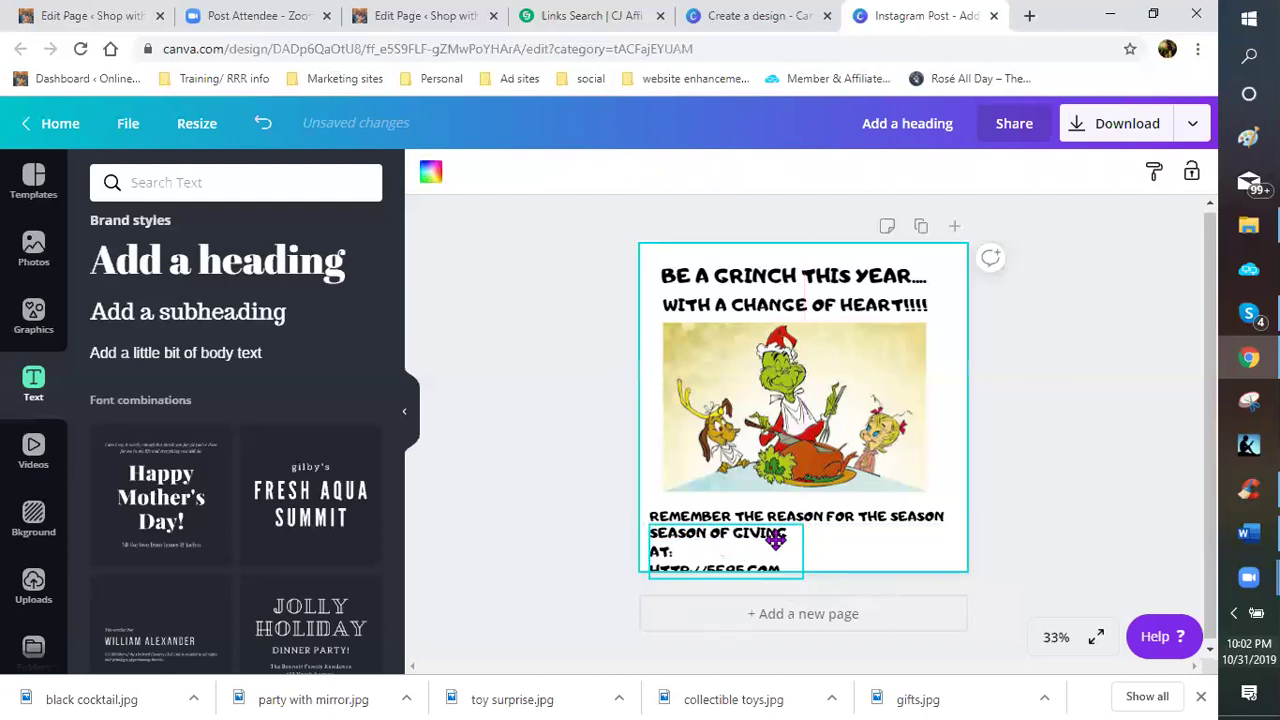
pyautogui.moveTo(681, 556); pyautogui.dragTo(738, 556)
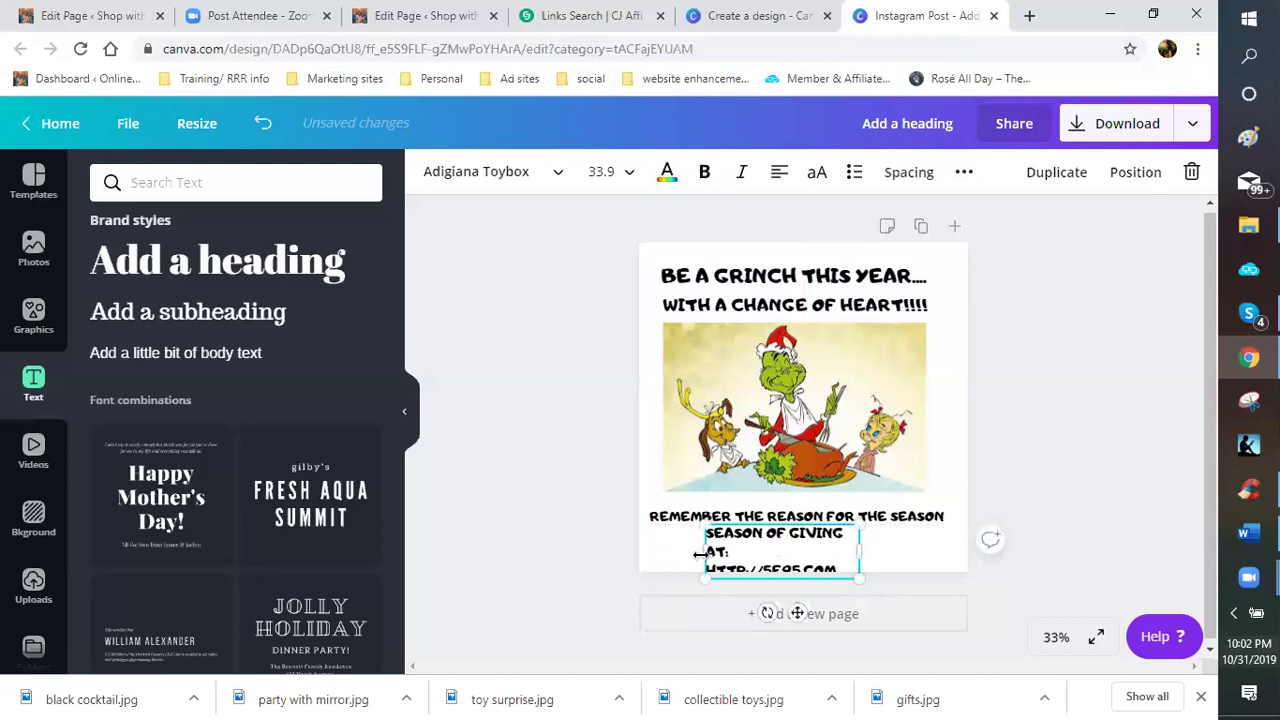
pyautogui.moveTo(692, 552); pyautogui.dragTo(683, 552)
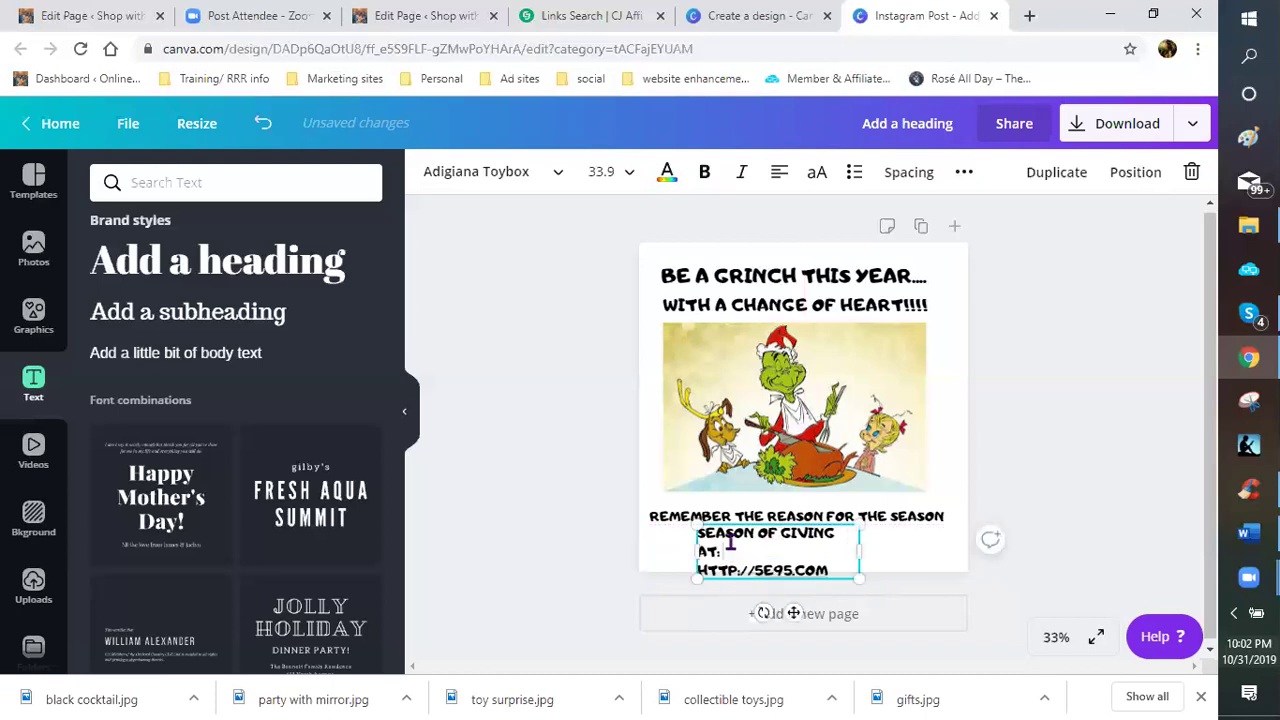
pyautogui.press('BackSpace')
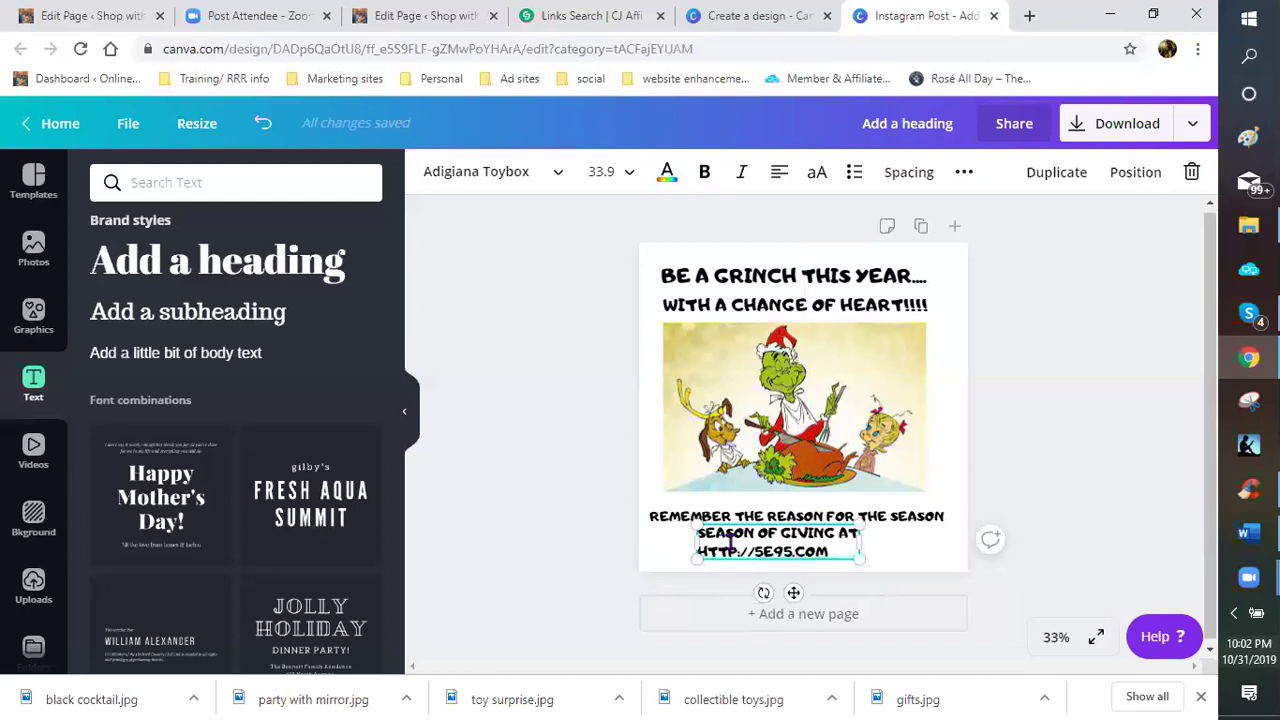
pyautogui.press('BackSpace')
pyautogui.press('BackSpace')
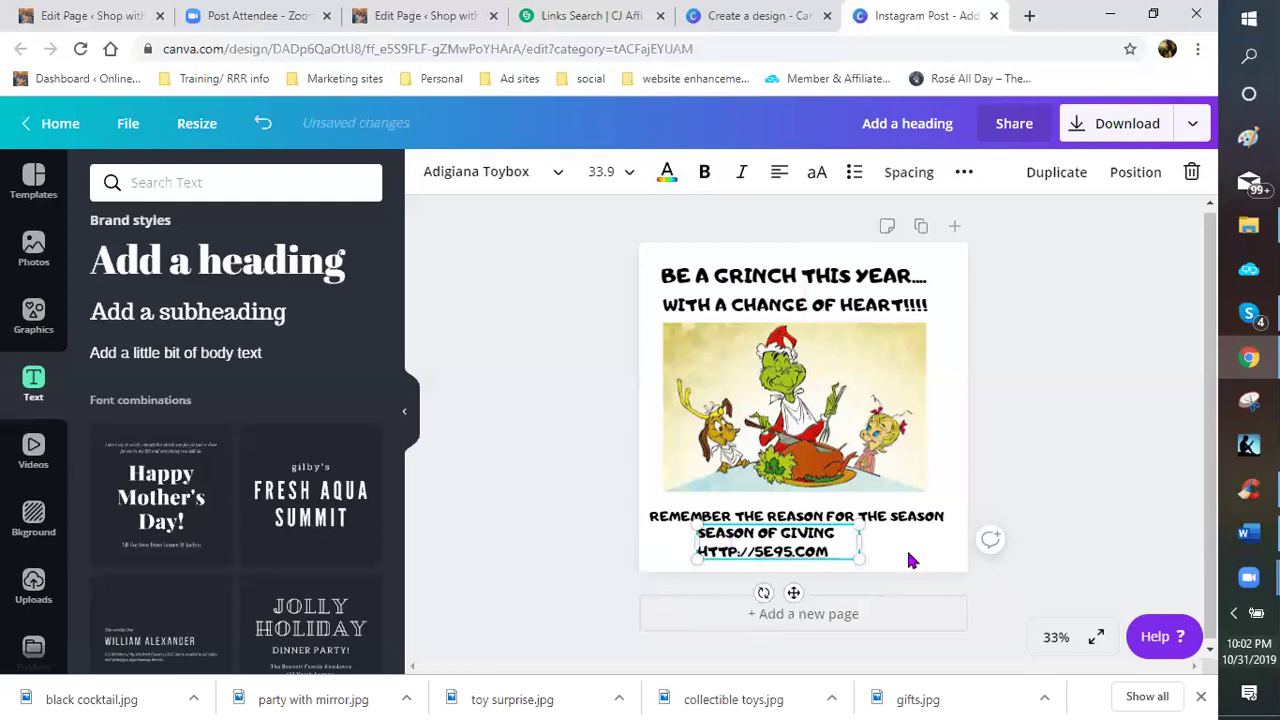
pyautogui.moveTo(769, 539); pyautogui.dragTo(792, 545)
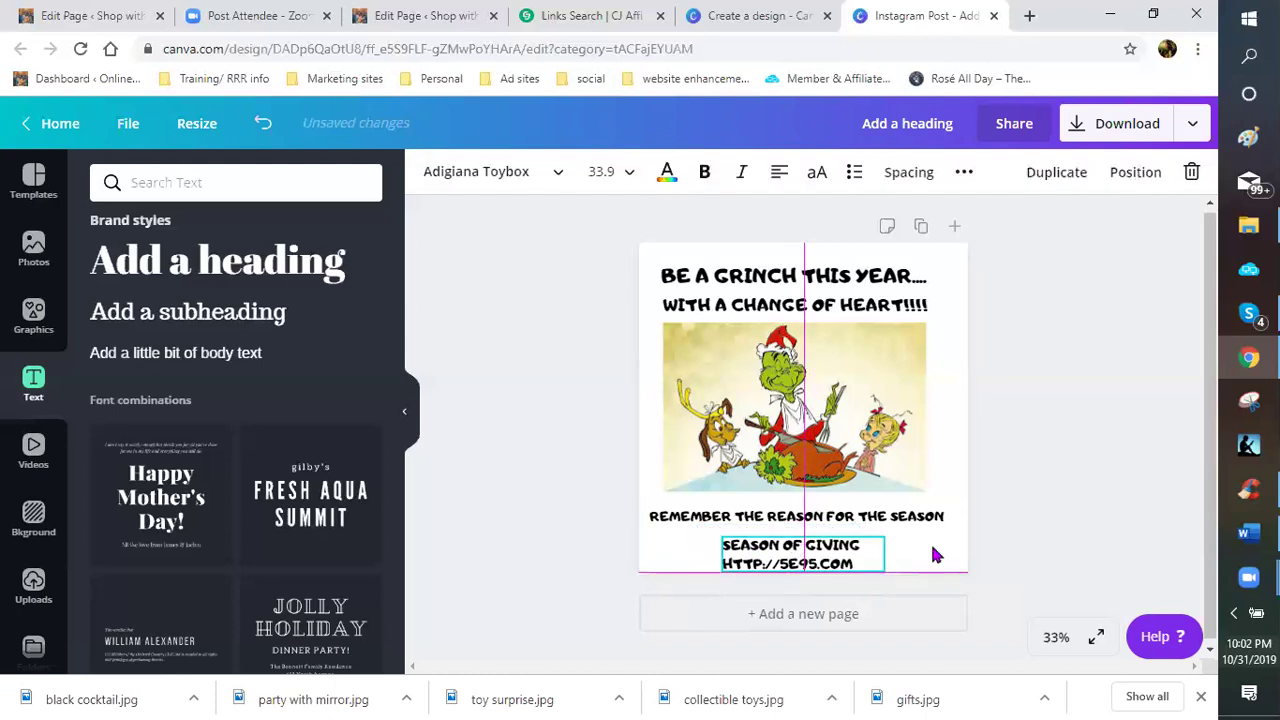
pyautogui.click(808, 508)
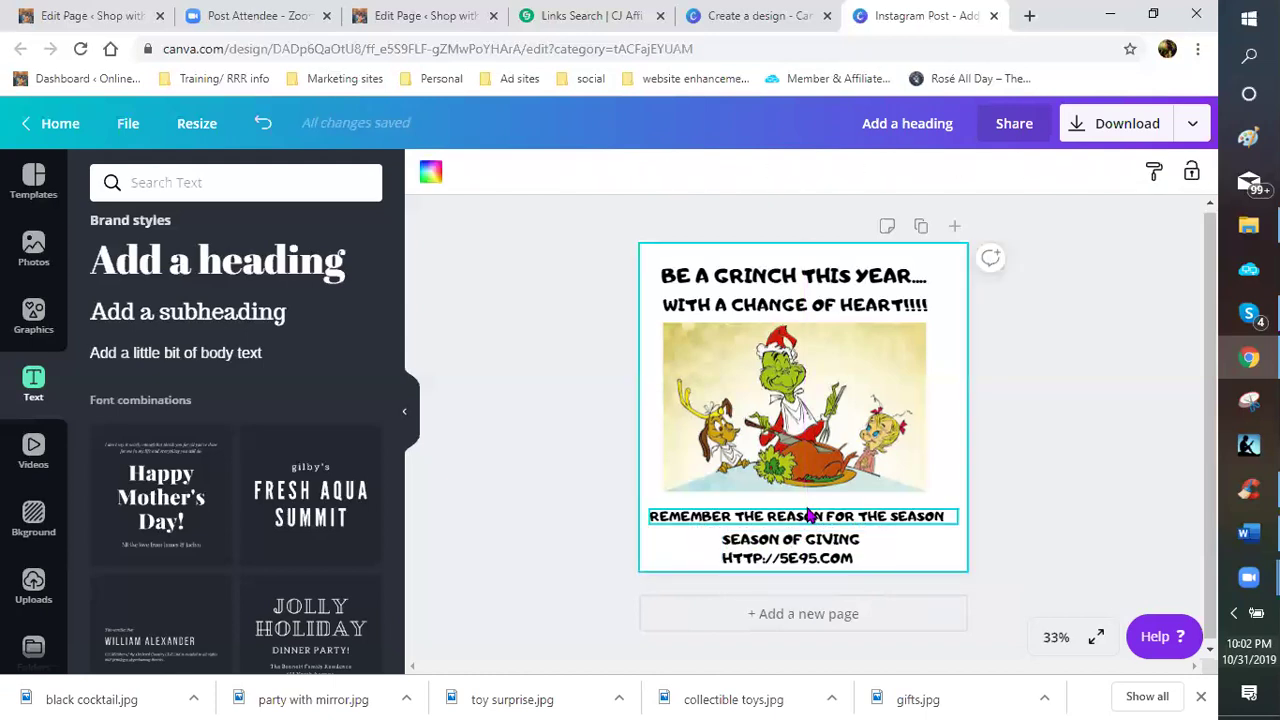
pyautogui.click(808, 510)
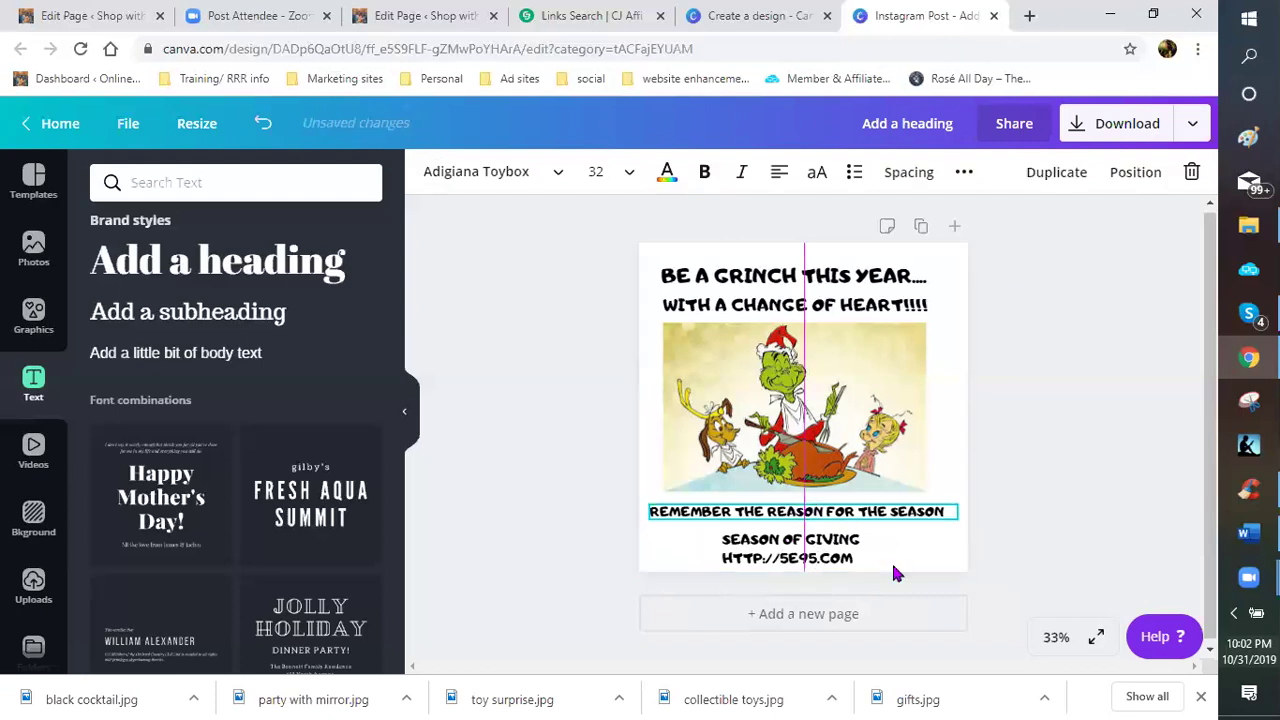
pyautogui.click(857, 532)
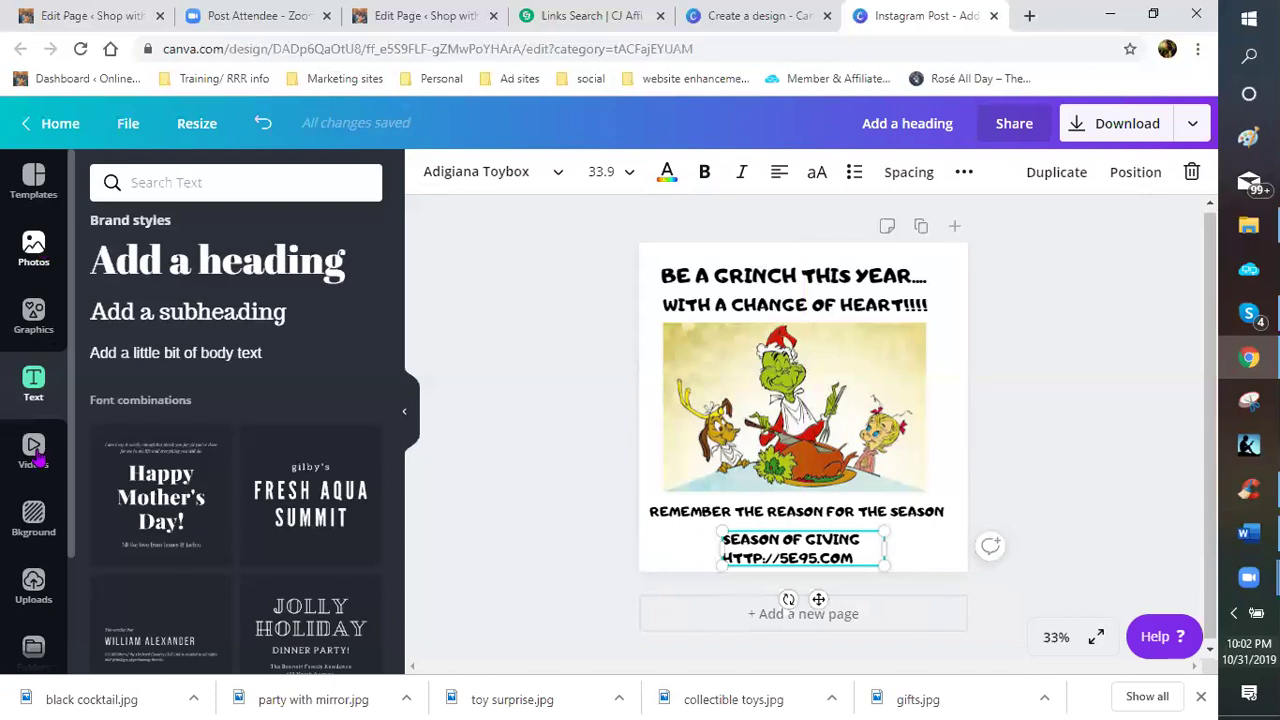
# - Try red, dark red and orange page backgrounds before settling on purple
pyautogui.click(32, 520)
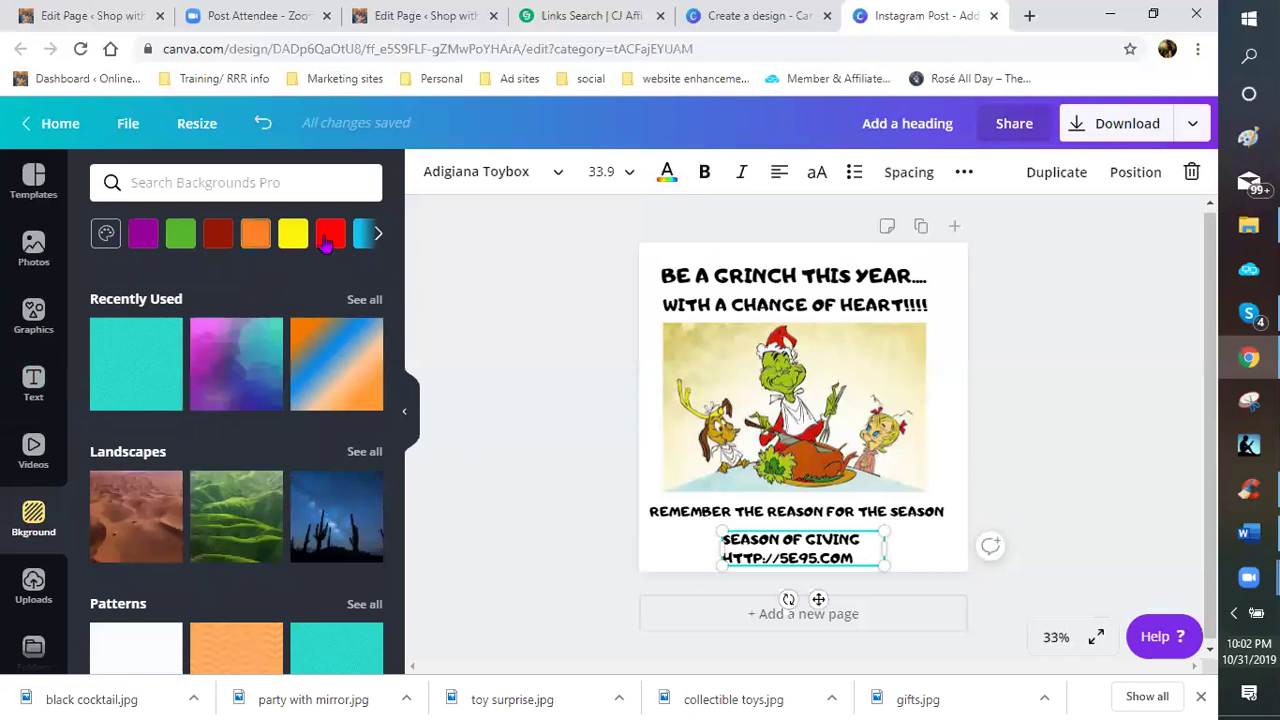
pyautogui.moveTo(328, 243); pyautogui.dragTo(947, 359)
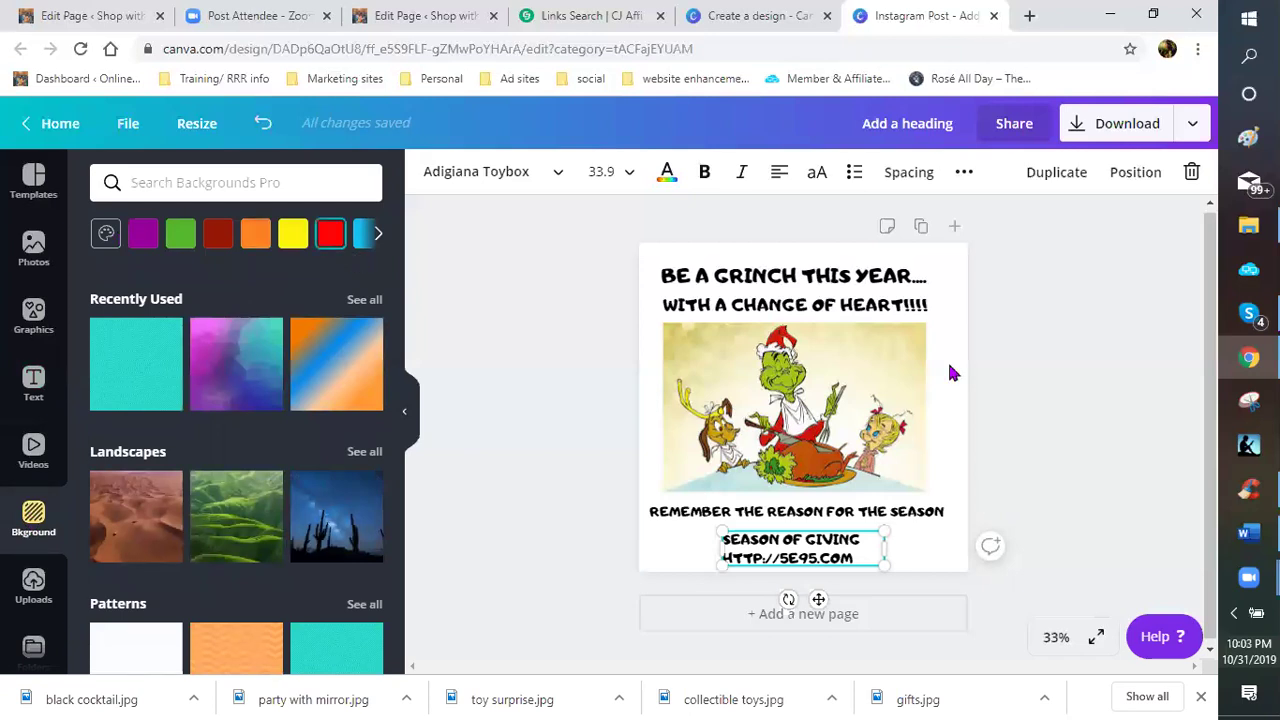
pyautogui.click(224, 240)
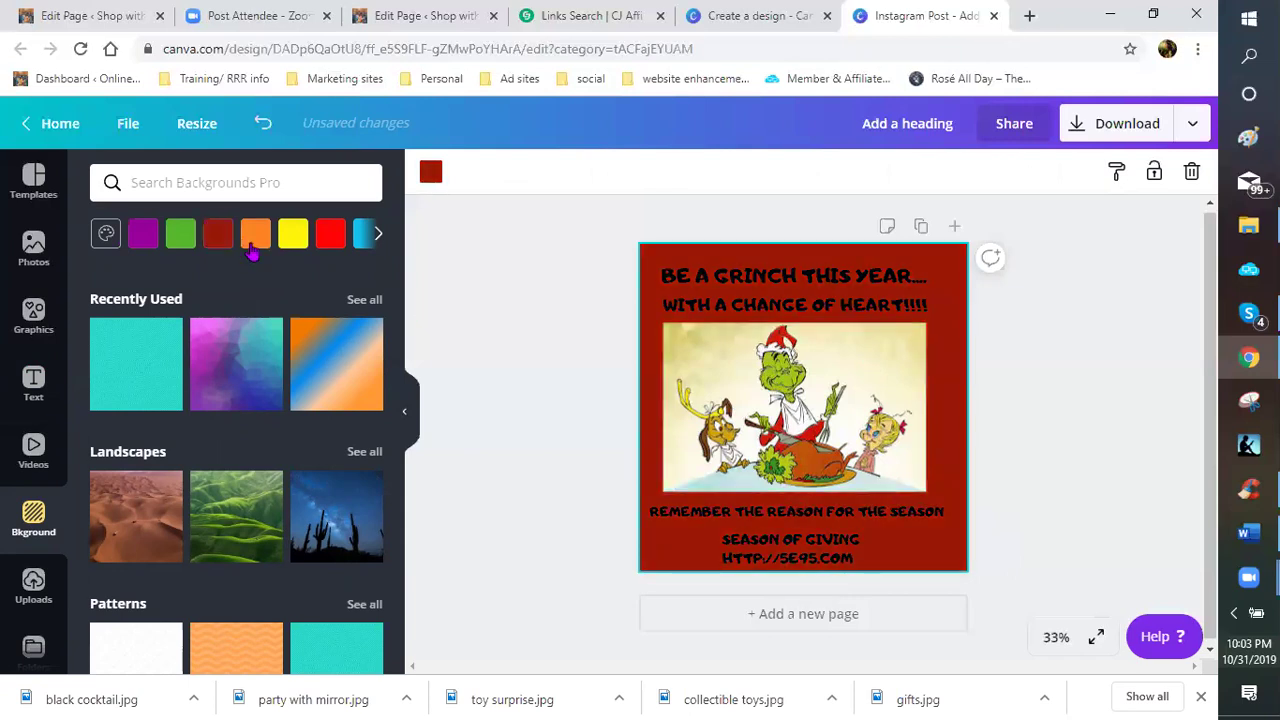
pyautogui.click(255, 240)
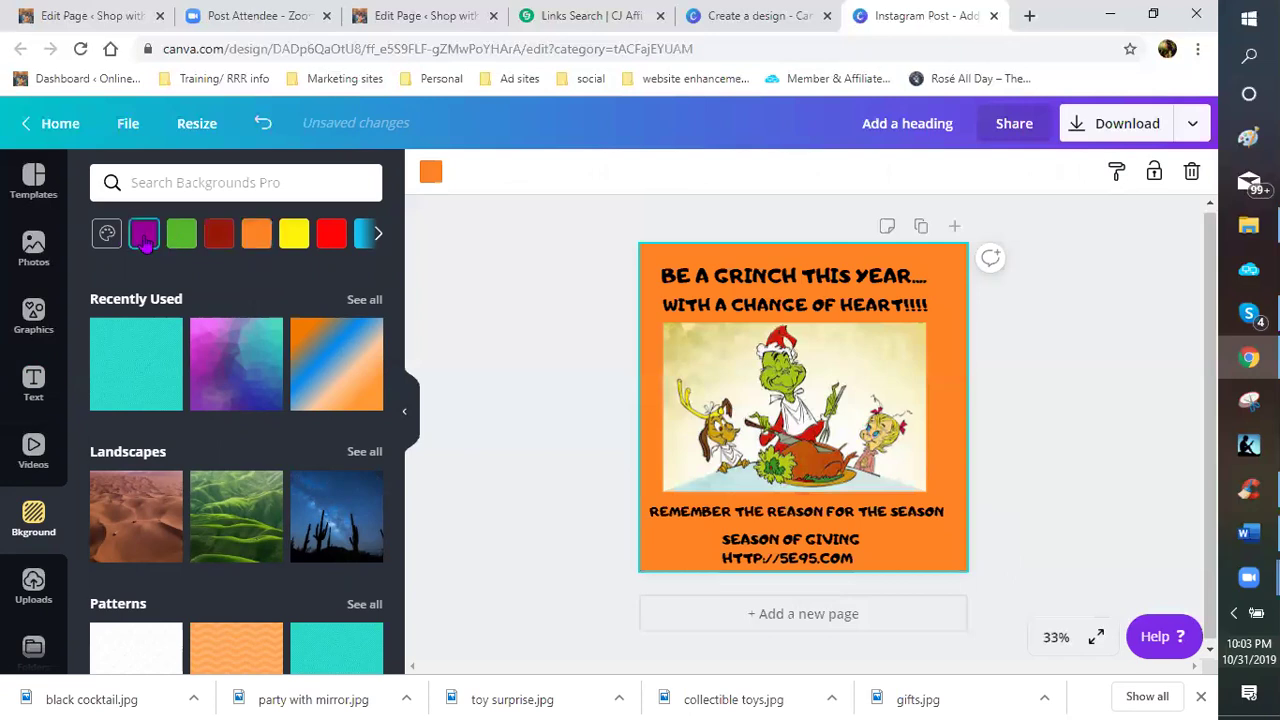
pyautogui.click(145, 236)
pyautogui.click(755, 408)
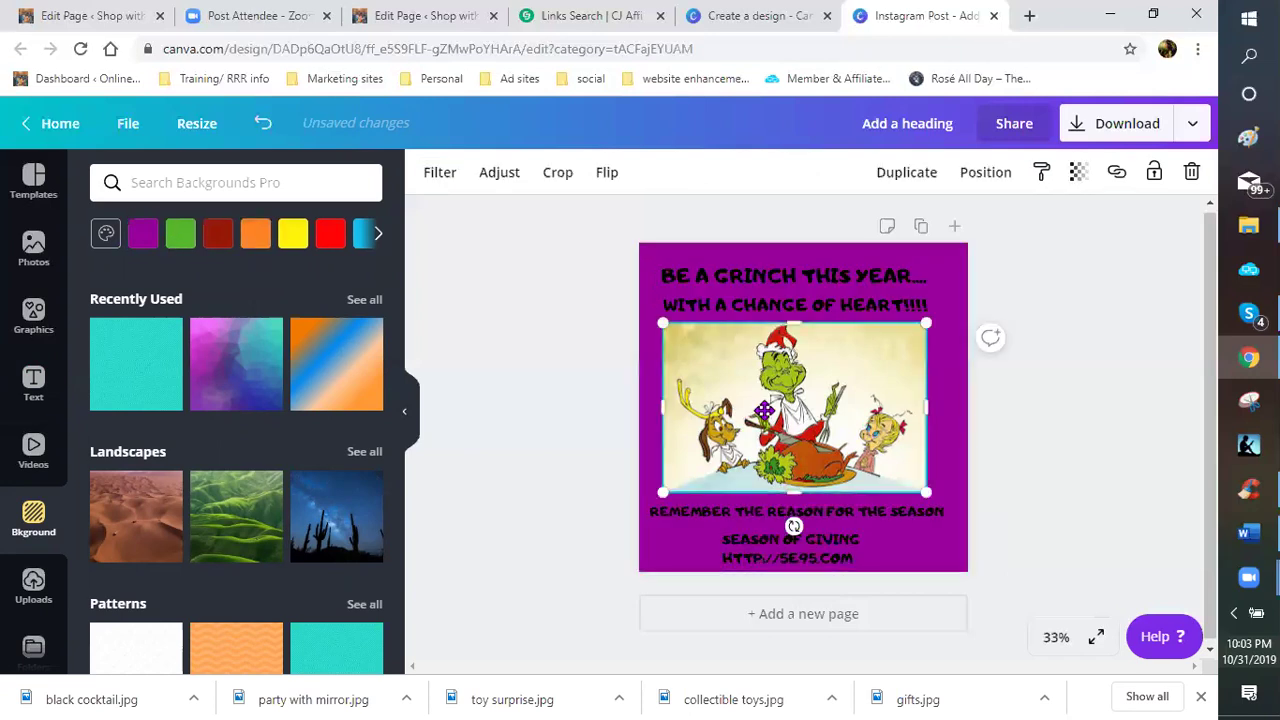
# - Nudge the Grinch picture right and reposition both heading lines above it
pyautogui.moveTo(755, 408); pyautogui.dragTo(762, 408)
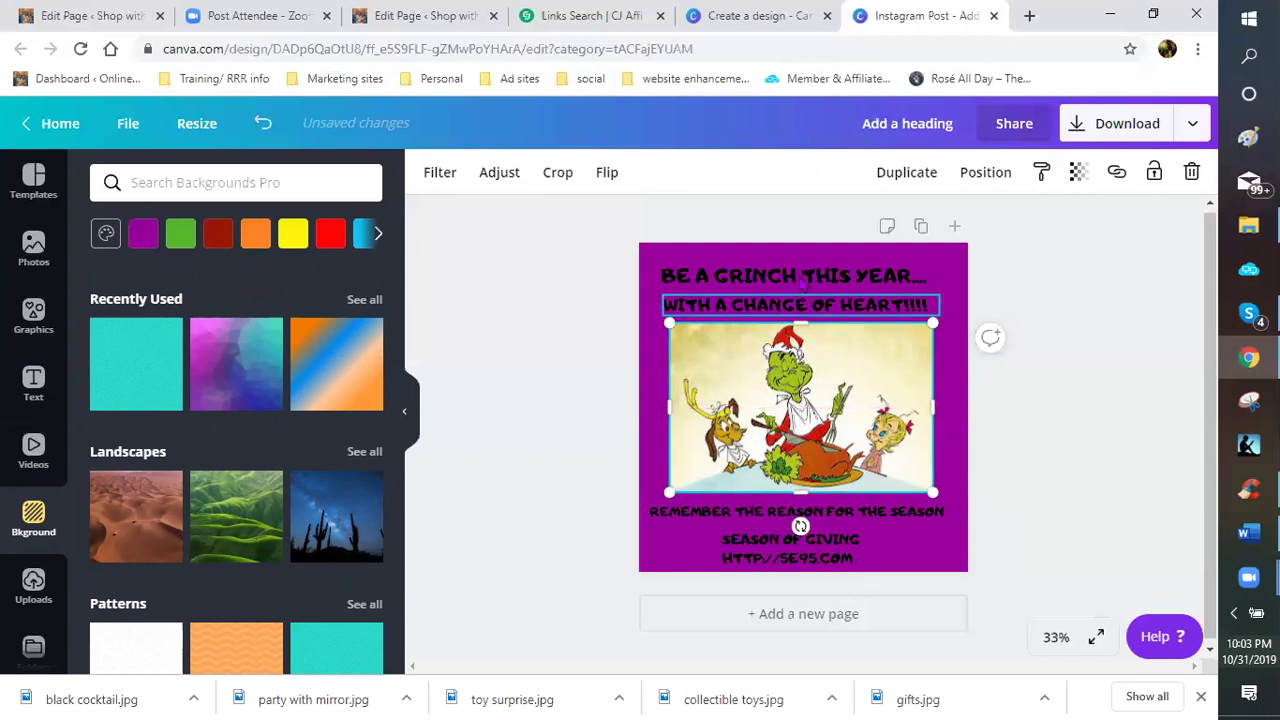
pyautogui.moveTo(800, 267); pyautogui.dragTo(803, 273)
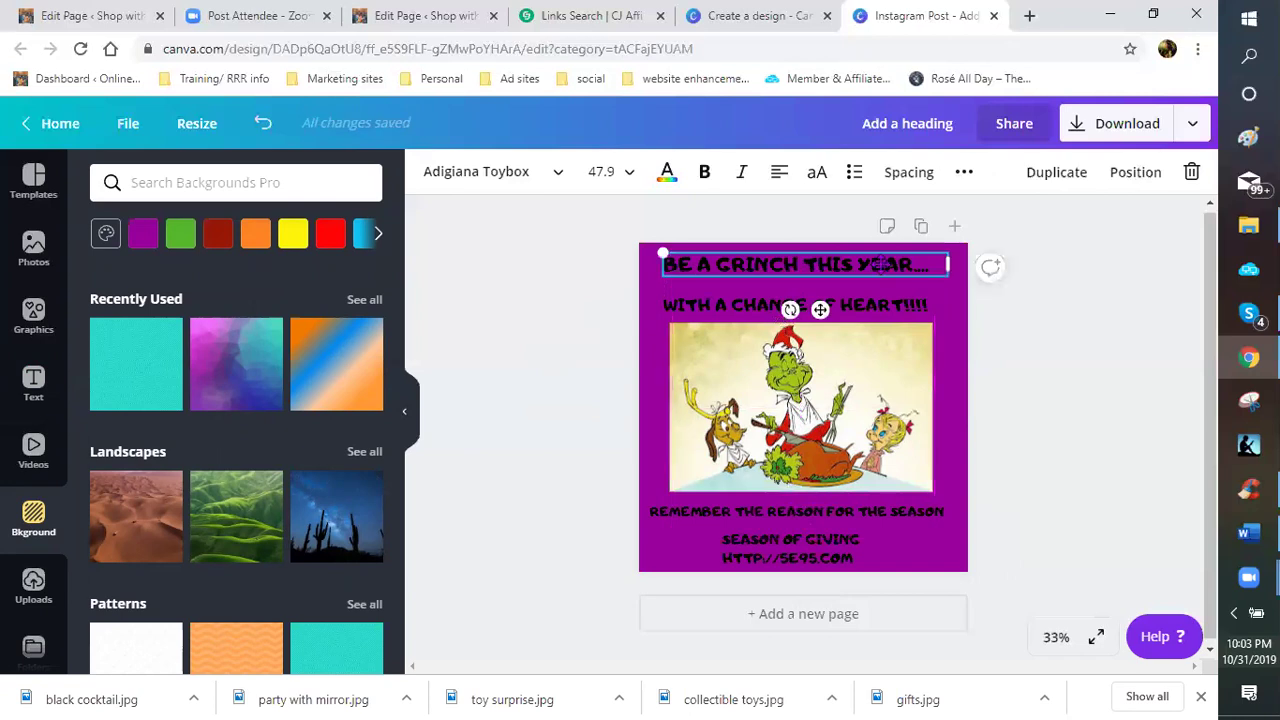
pyautogui.moveTo(913, 268)
pyautogui.mouseDown()
pyautogui.moveTo(910, 252)
pyautogui.moveTo(912, 264)
pyautogui.mouseUp()
pyautogui.click(902, 310)
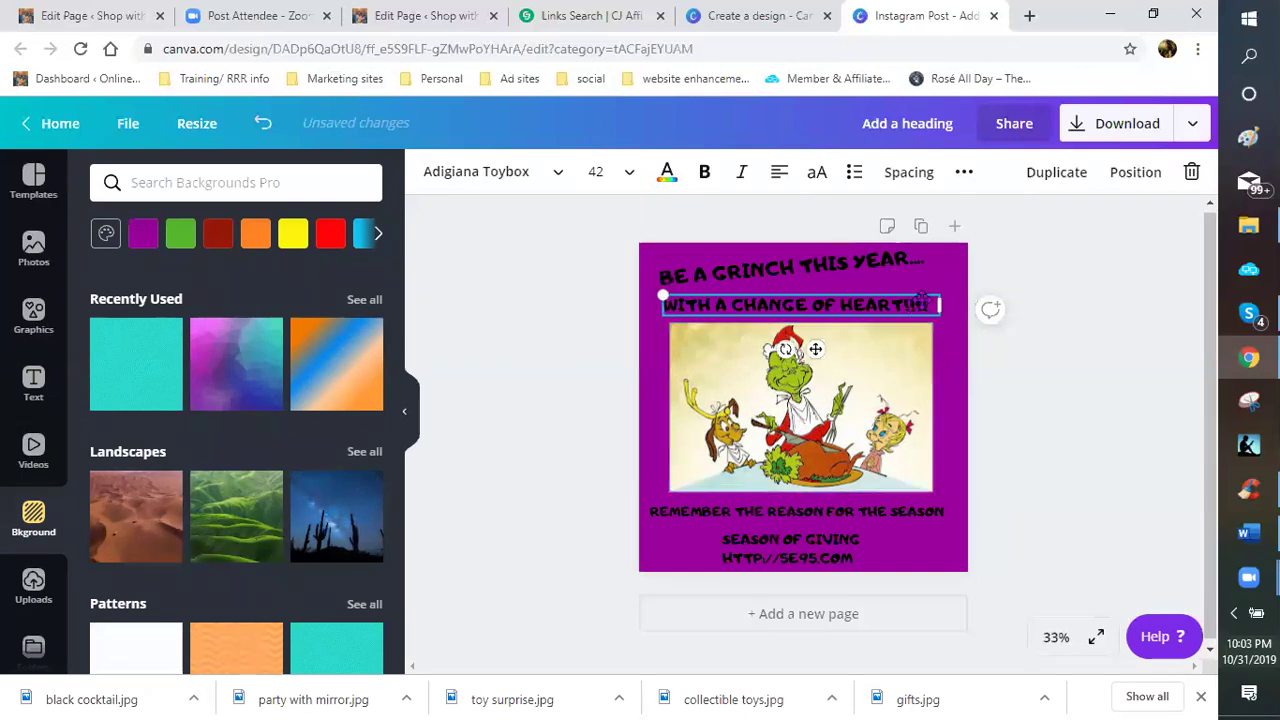
pyautogui.moveTo(918, 313); pyautogui.dragTo(922, 308)
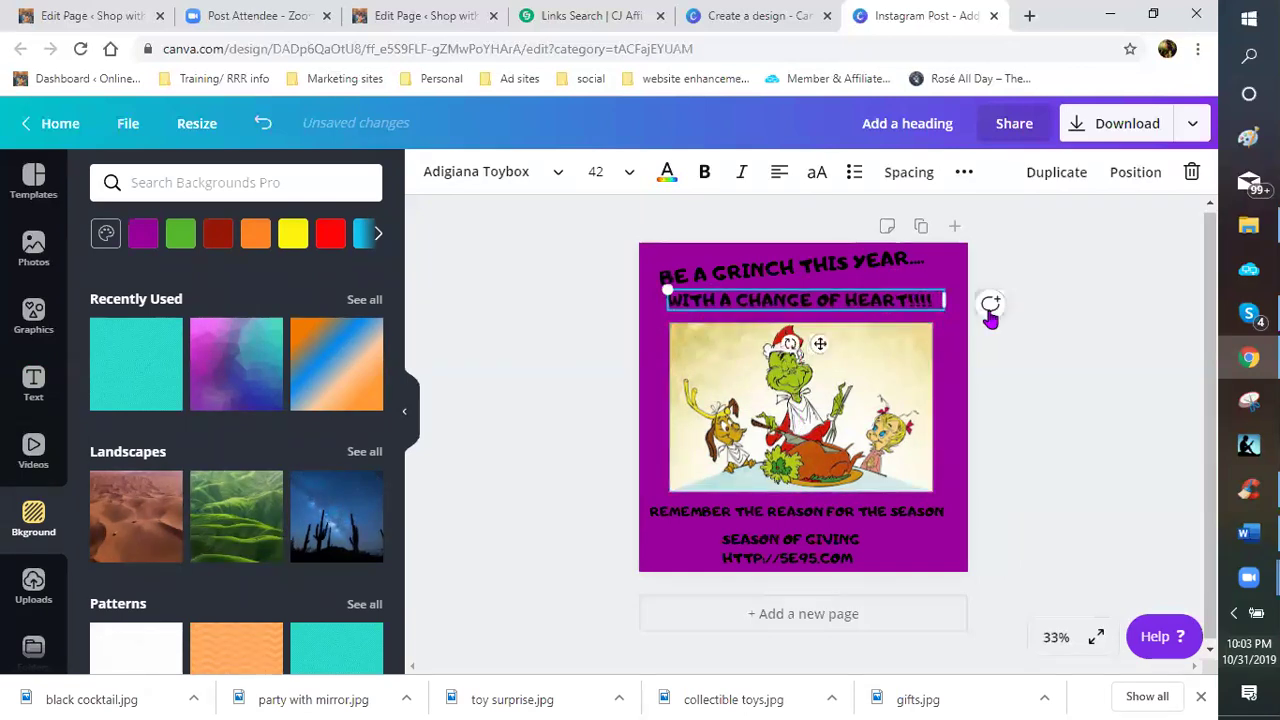
pyautogui.click(989, 306)
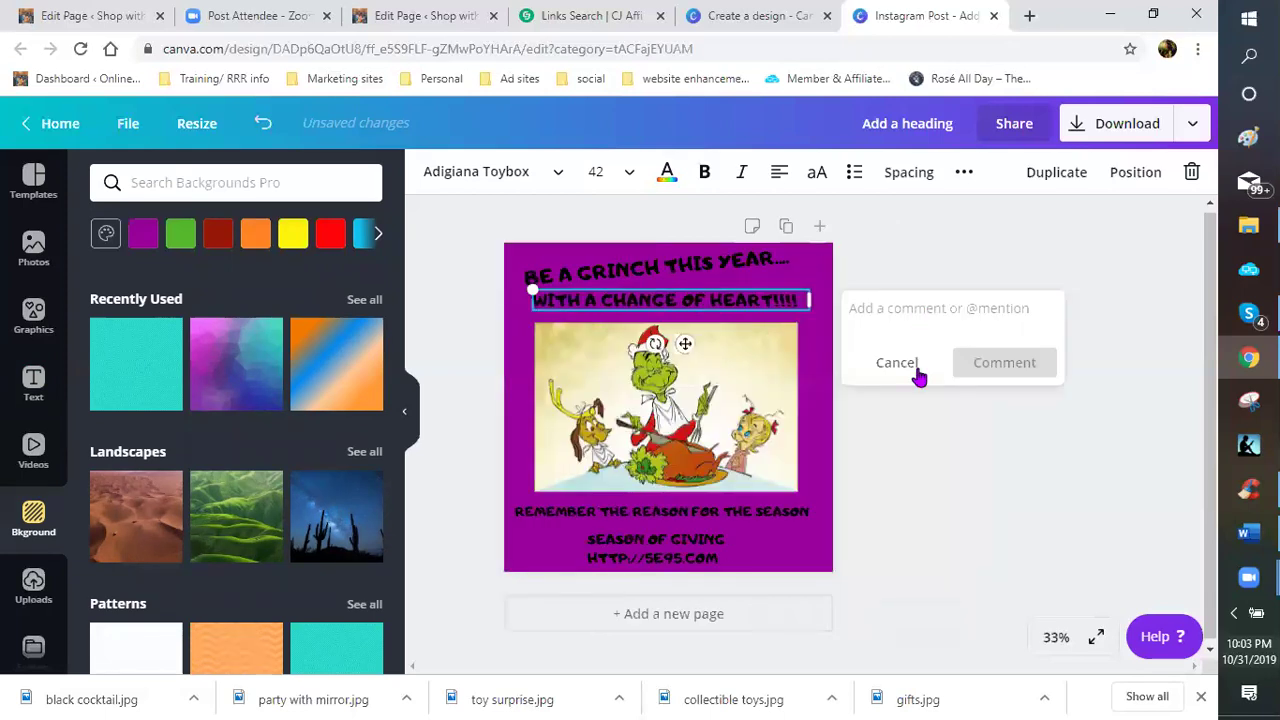
pyautogui.click(902, 362)
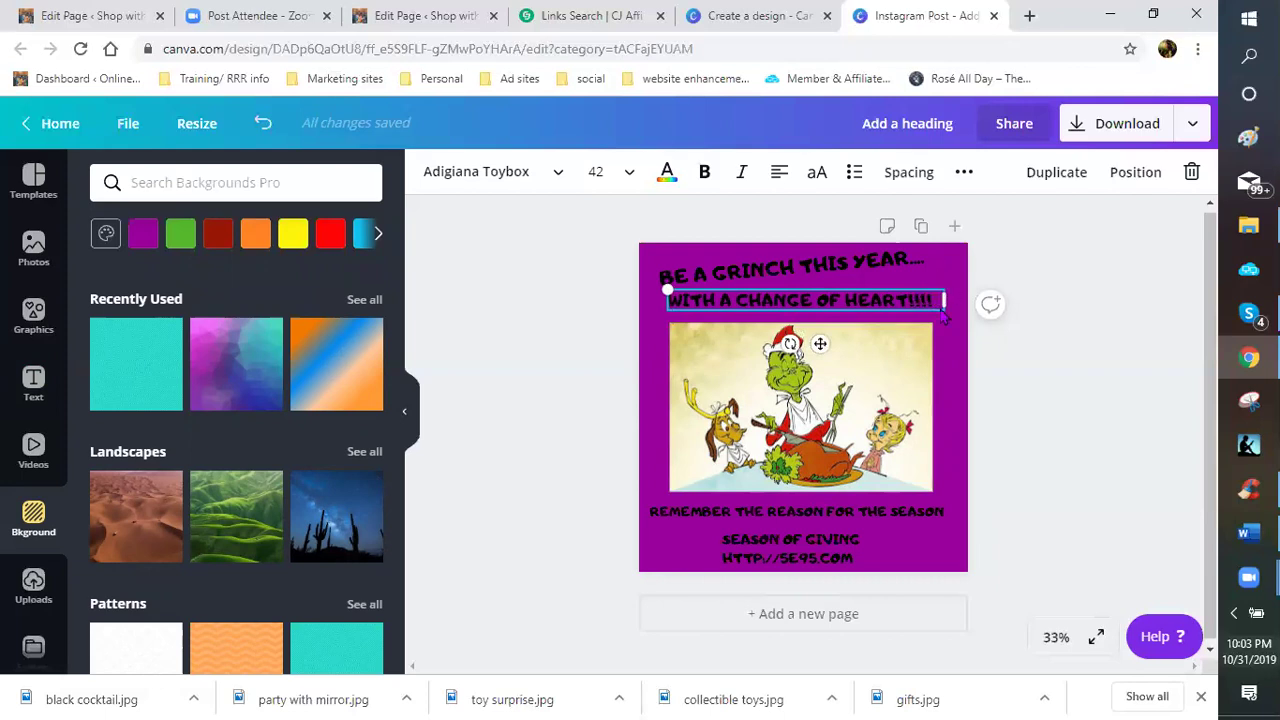
pyautogui.click(900, 288)
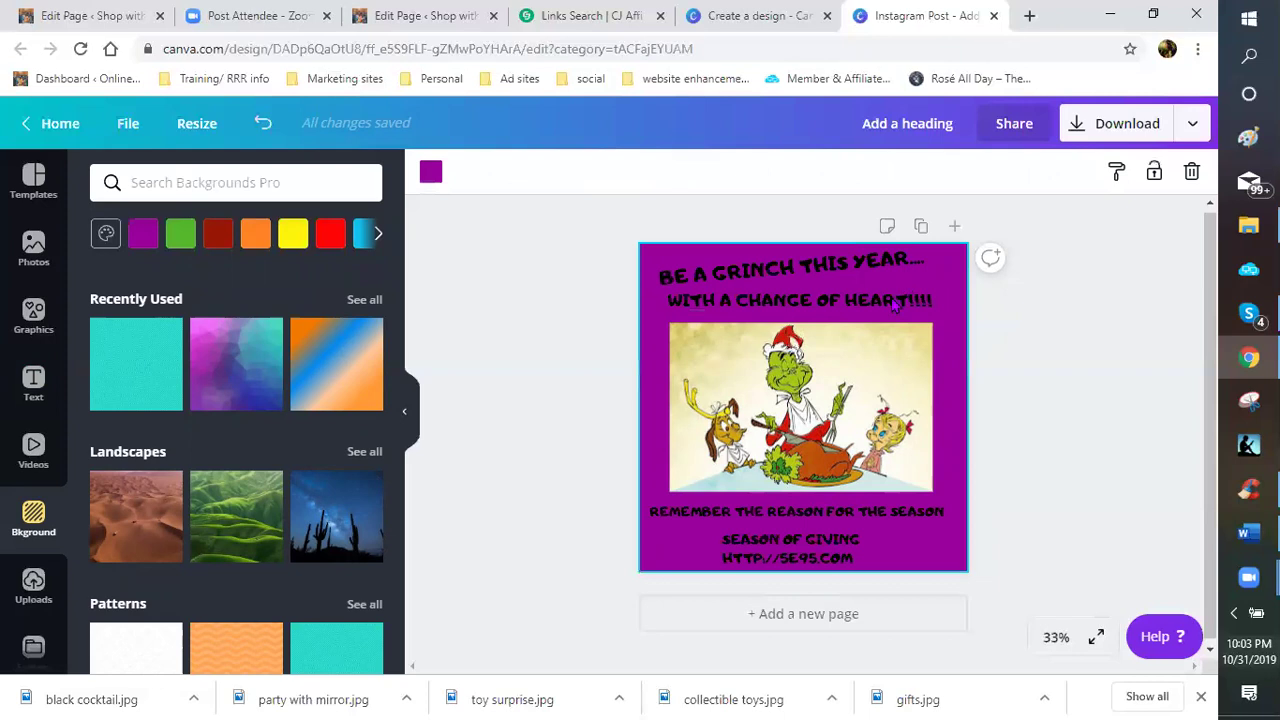
pyautogui.moveTo(892, 288); pyautogui.dragTo(948, 320)
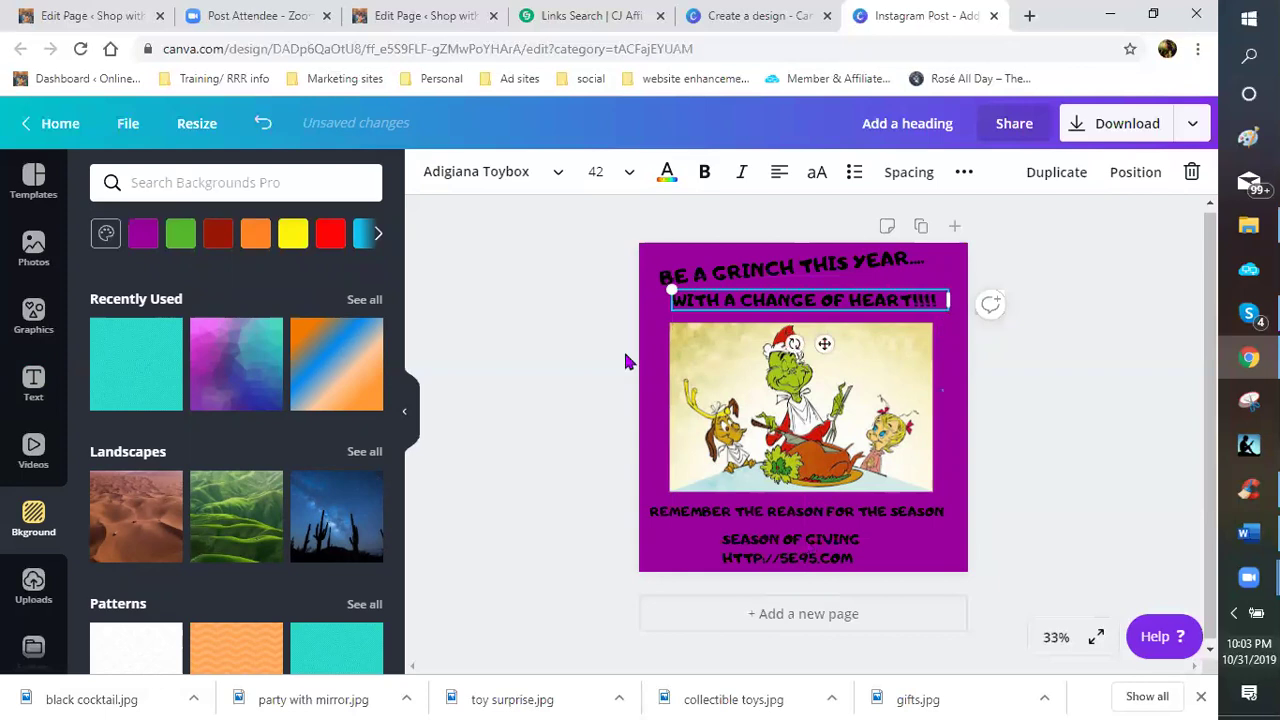
pyautogui.press('Escape')
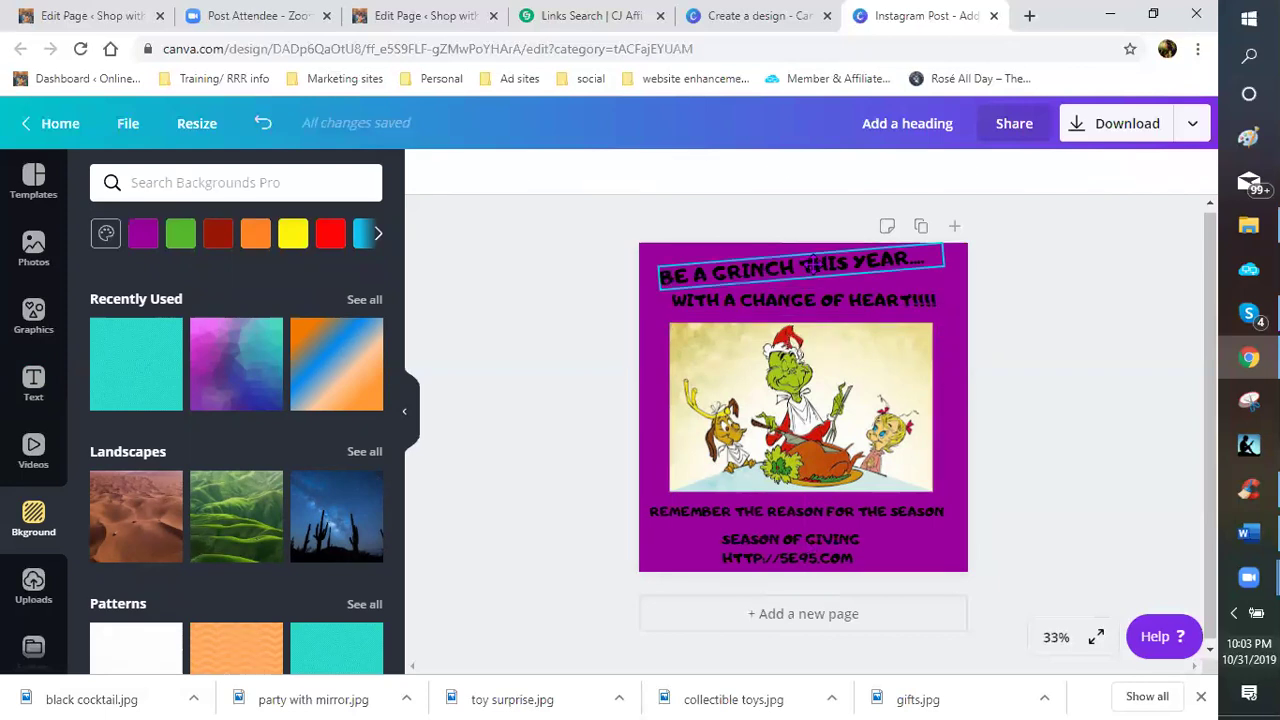
# - Adjust the top heading and tilt the WITH A CHANGE OF HEART!!!! line slightly upward
pyautogui.moveTo(812, 264); pyautogui.dragTo(817, 262)
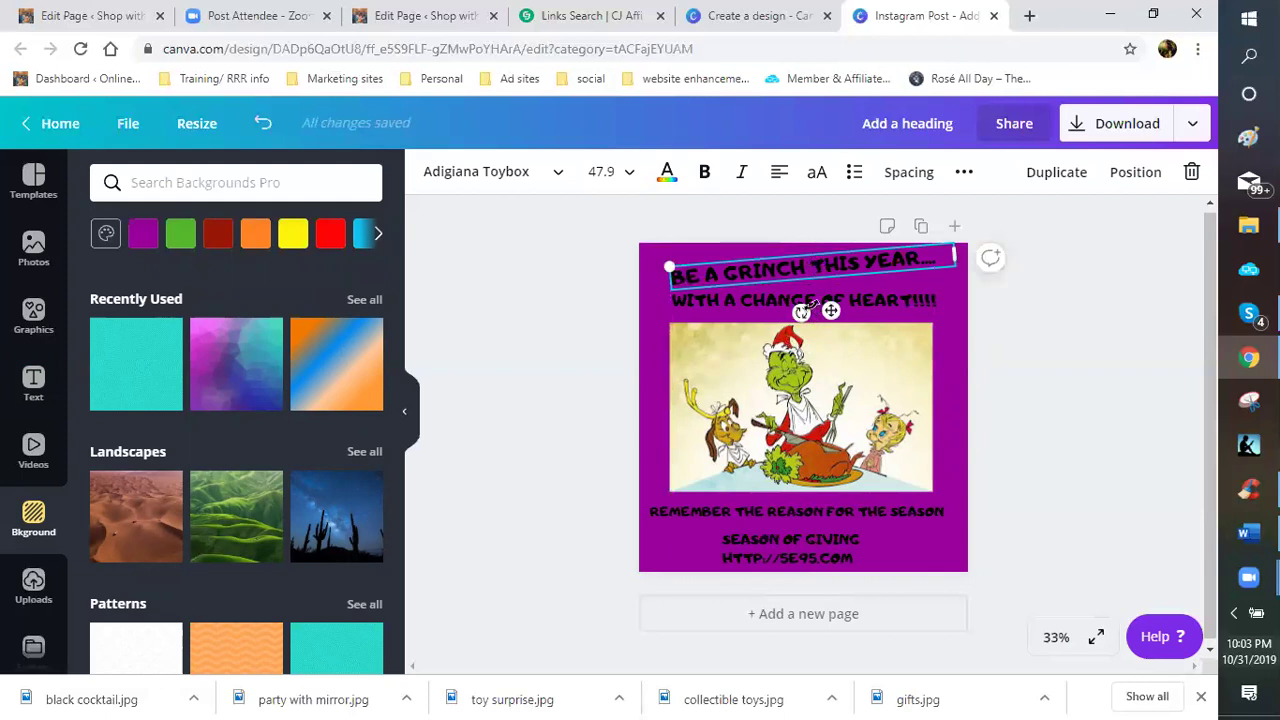
pyautogui.moveTo(800, 312)
pyautogui.mouseDown()
pyautogui.moveTo(801, 356)
pyautogui.moveTo(805, 300)
pyautogui.moveTo(776, 308)
pyautogui.moveTo(790, 315)
pyautogui.mouseUp()
pyautogui.press('Tab')
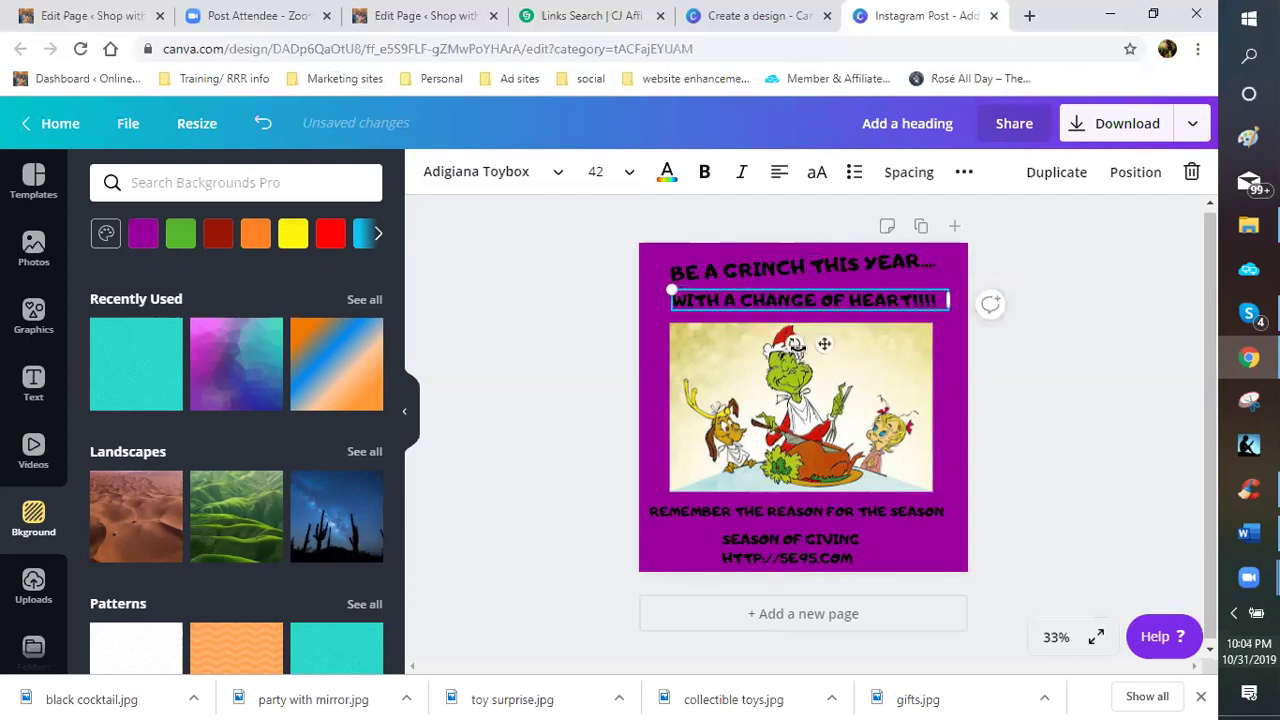
pyautogui.moveTo(814, 332); pyautogui.dragTo(805, 377)
pyautogui.click(836, 360)
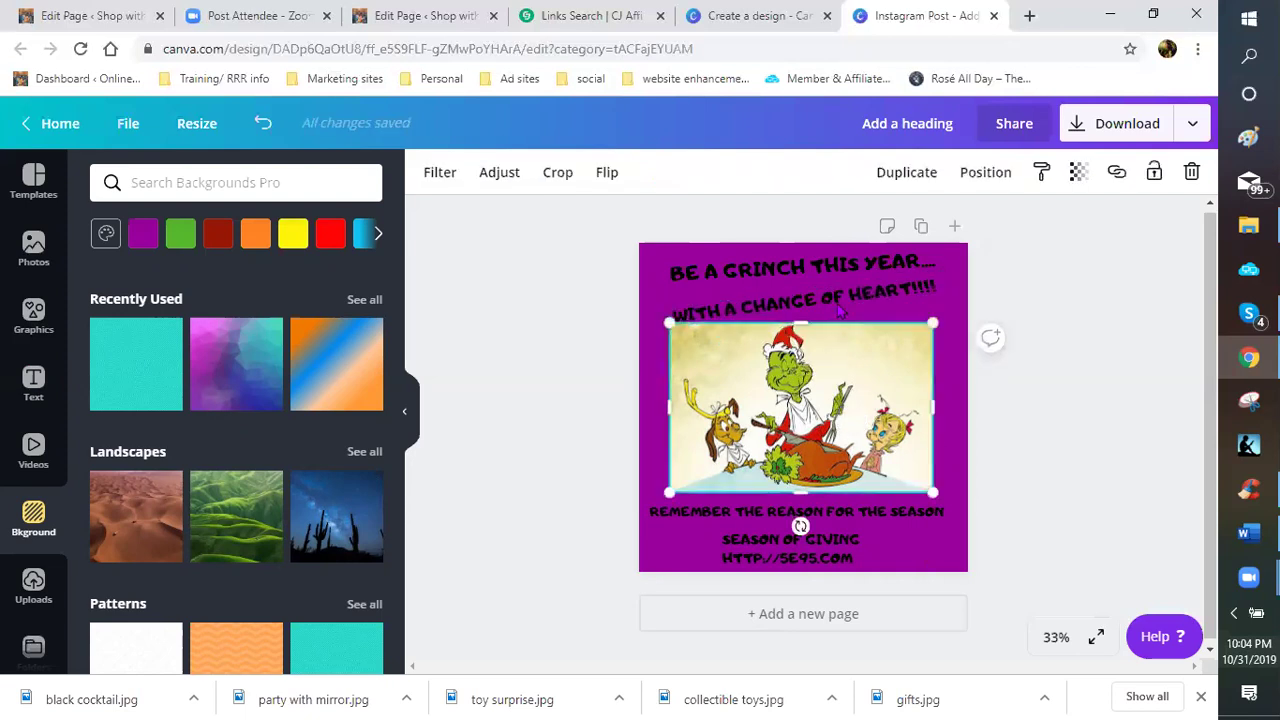
pyautogui.click(838, 316)
pyautogui.moveTo(798, 346); pyautogui.dragTo(806, 353)
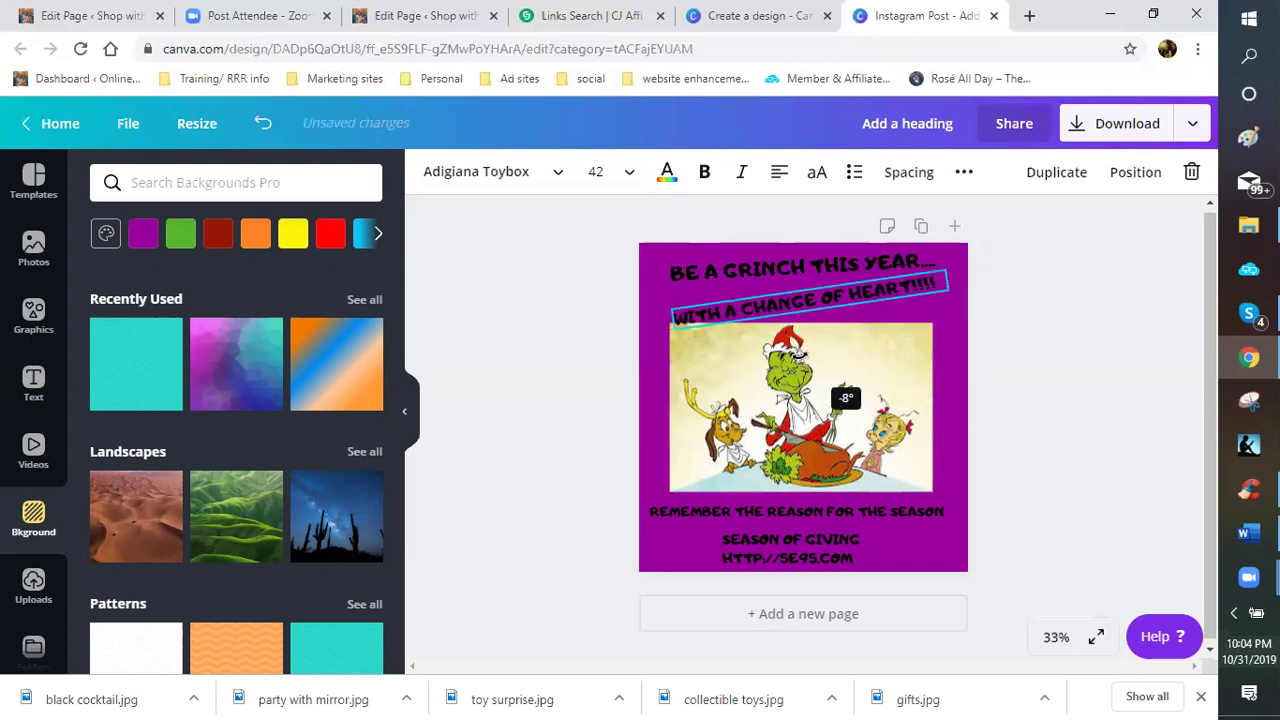
pyautogui.click(951, 478)
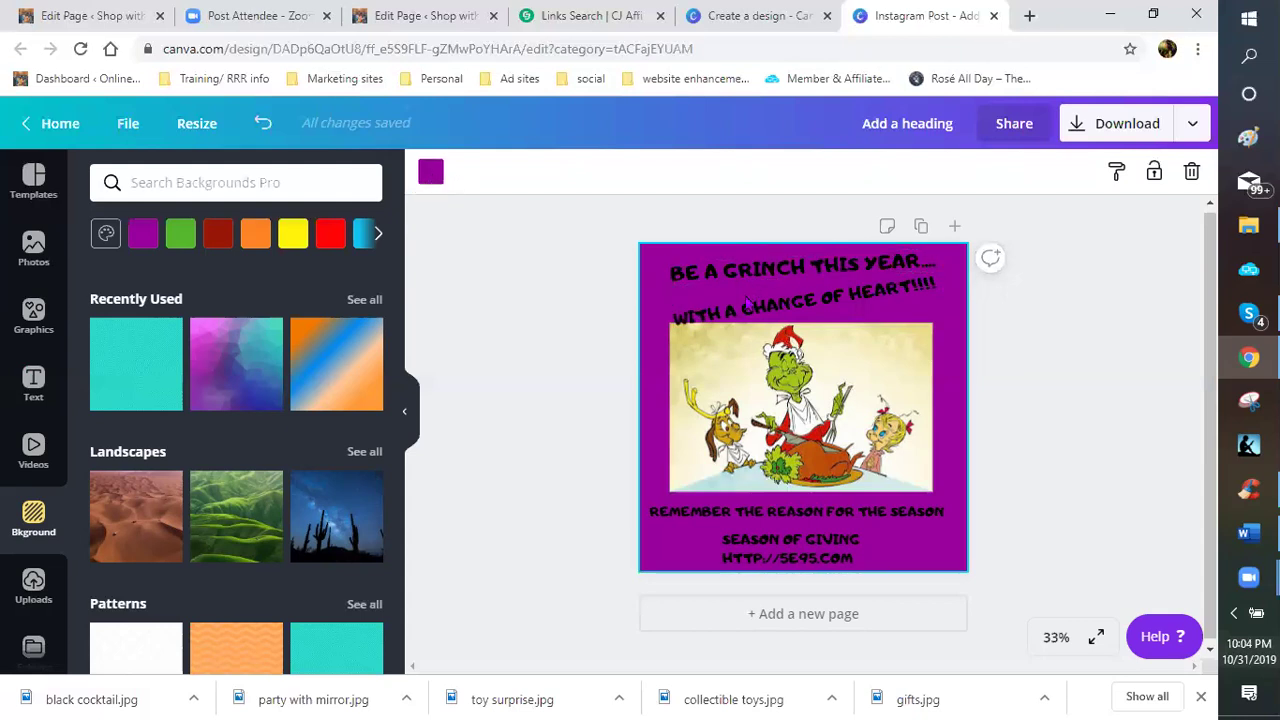
# - Colour the top heading and REMEMBER THE REASON line white, keeping WITH A CHANGE OF HEART!!!! black
pyautogui.click(707, 232)
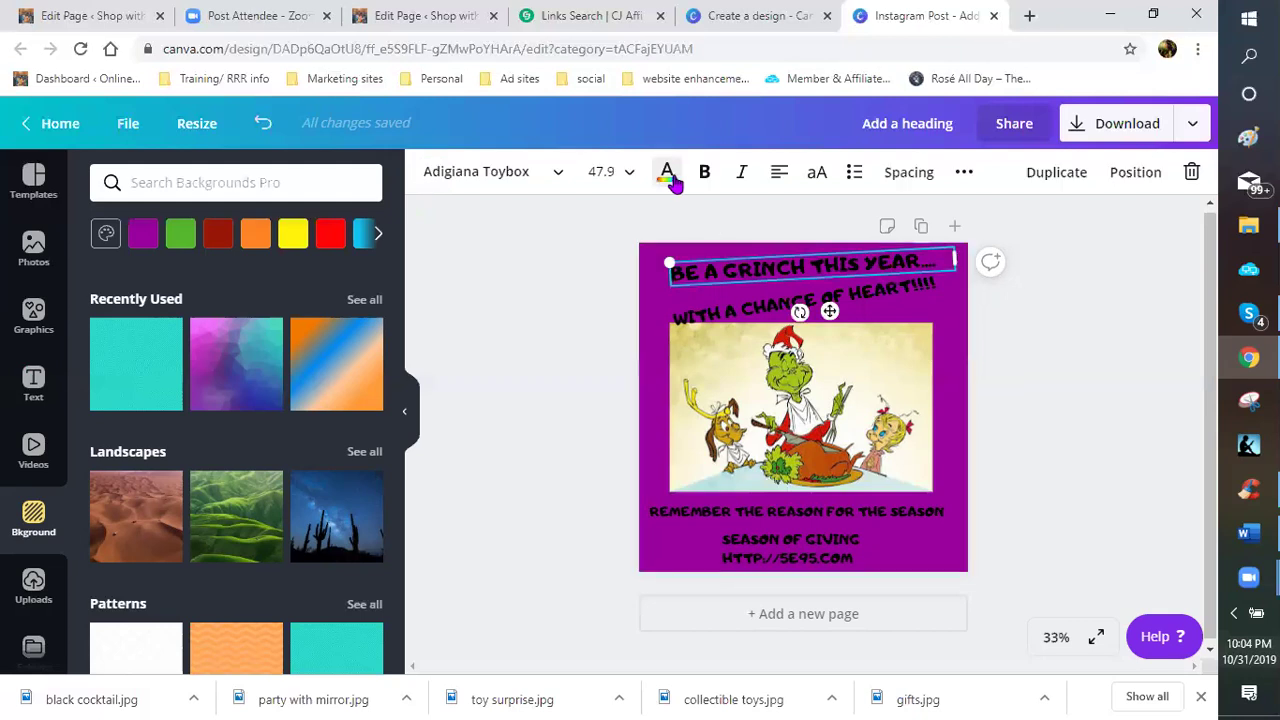
pyautogui.click(667, 176)
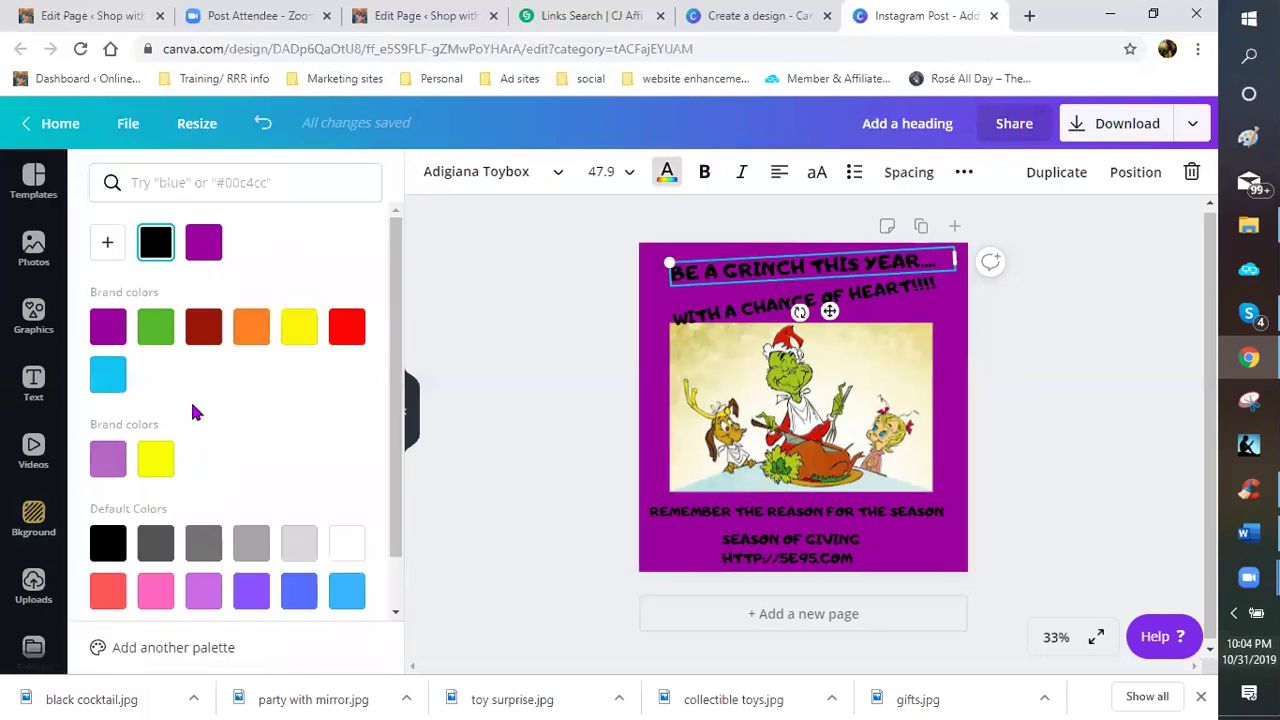
pyautogui.click(347, 548)
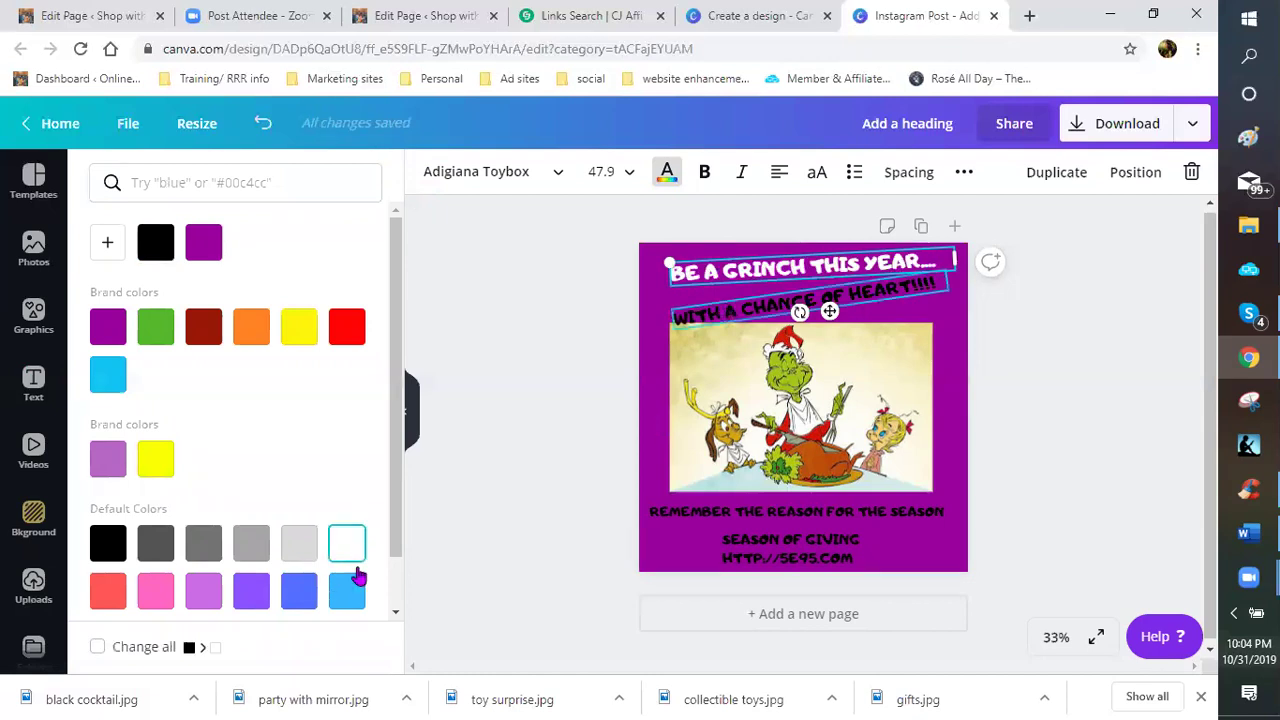
pyautogui.press('Tab')
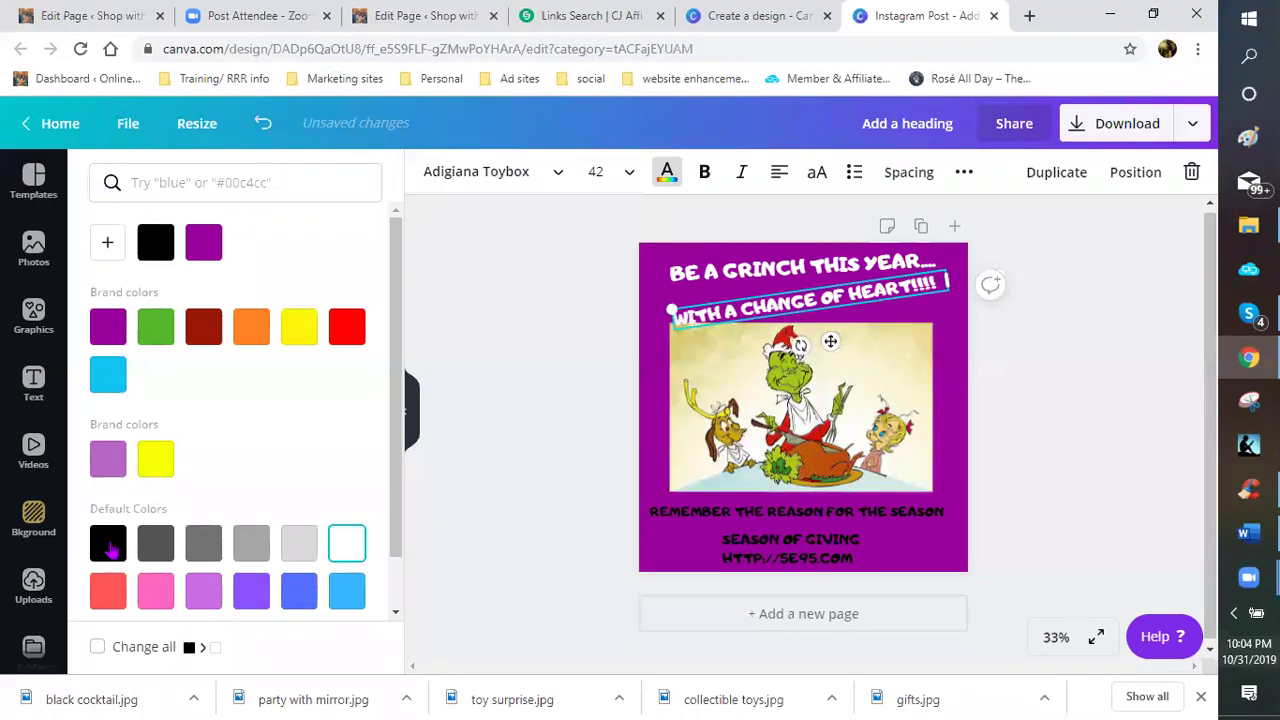
pyautogui.click(108, 547)
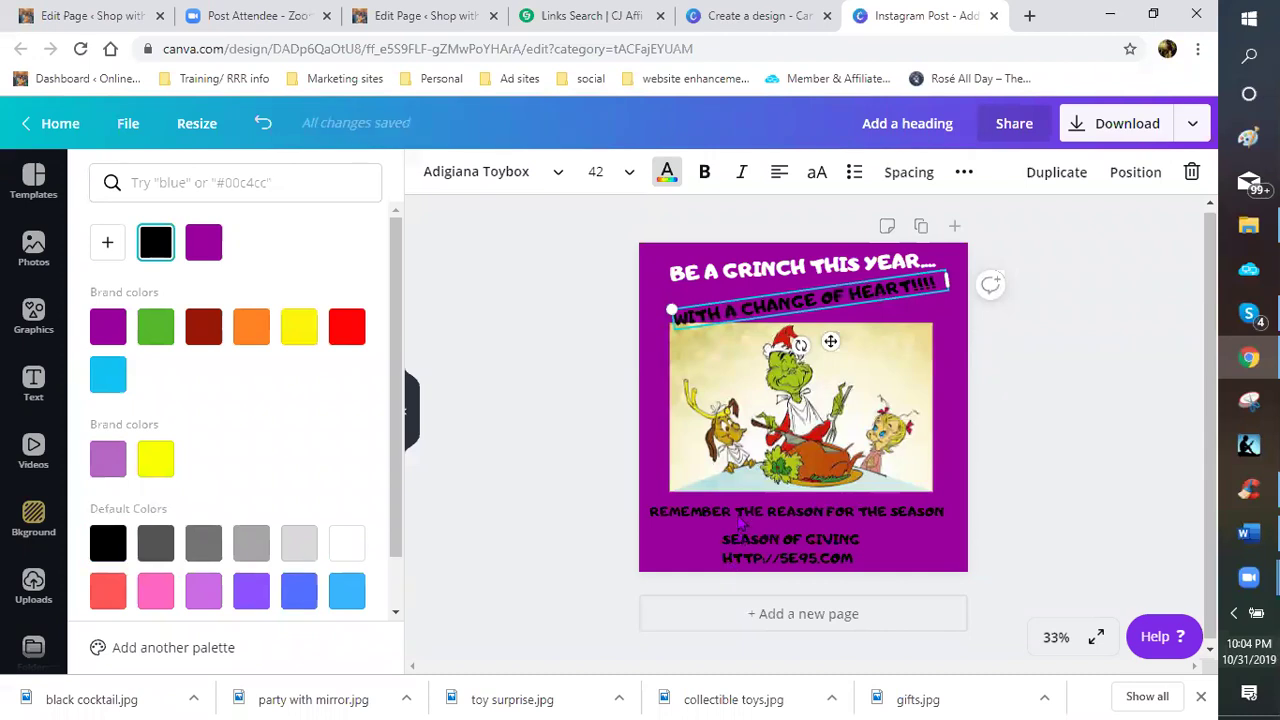
pyautogui.click(694, 512)
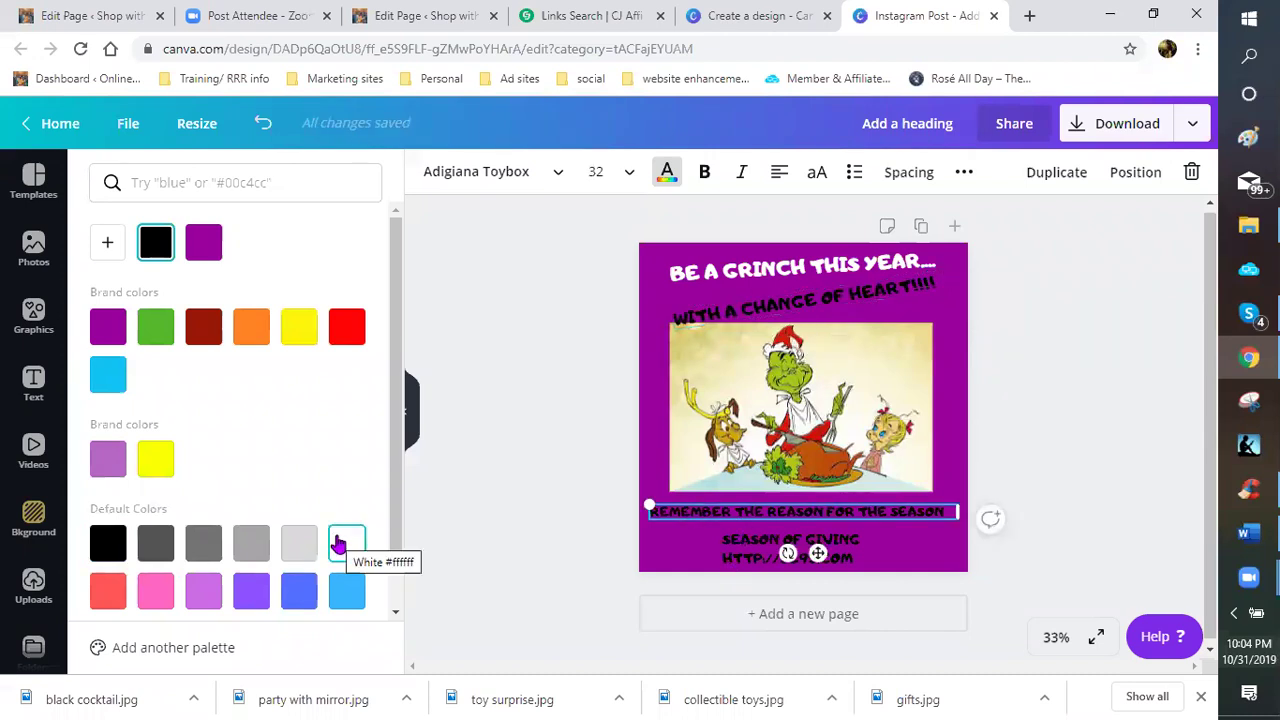
pyautogui.click(338, 544)
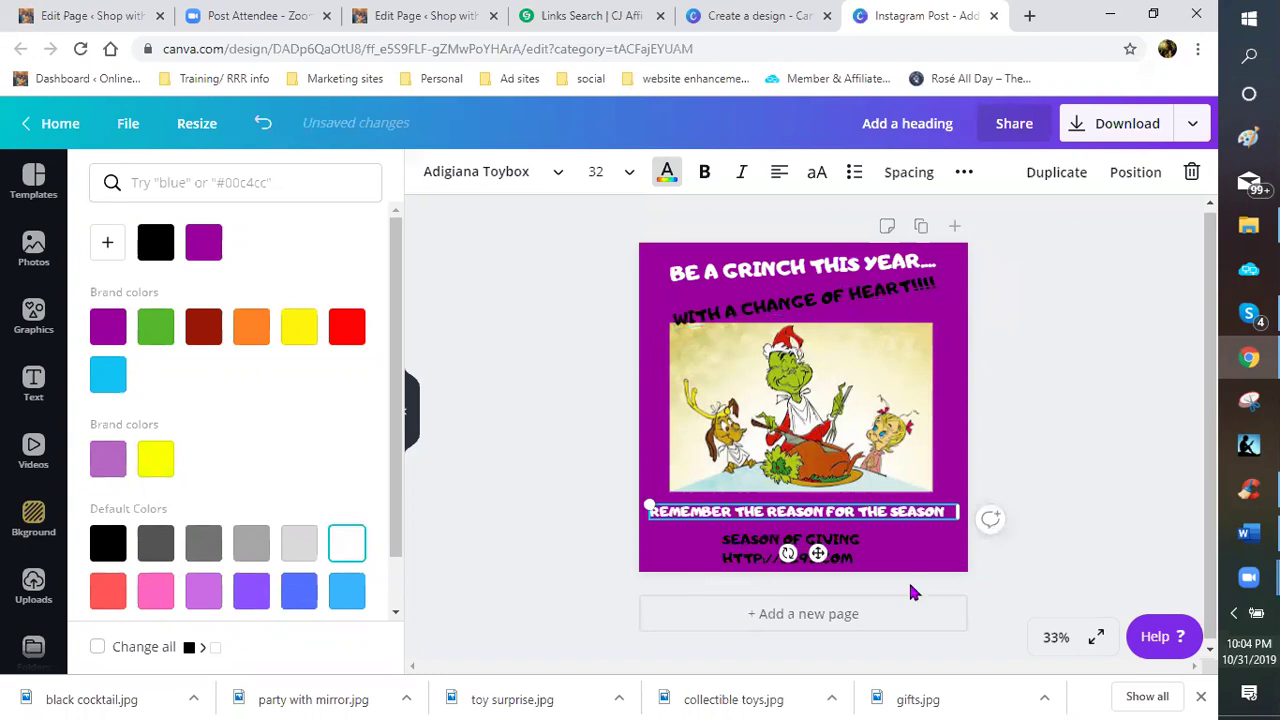
pyautogui.click(800, 350)
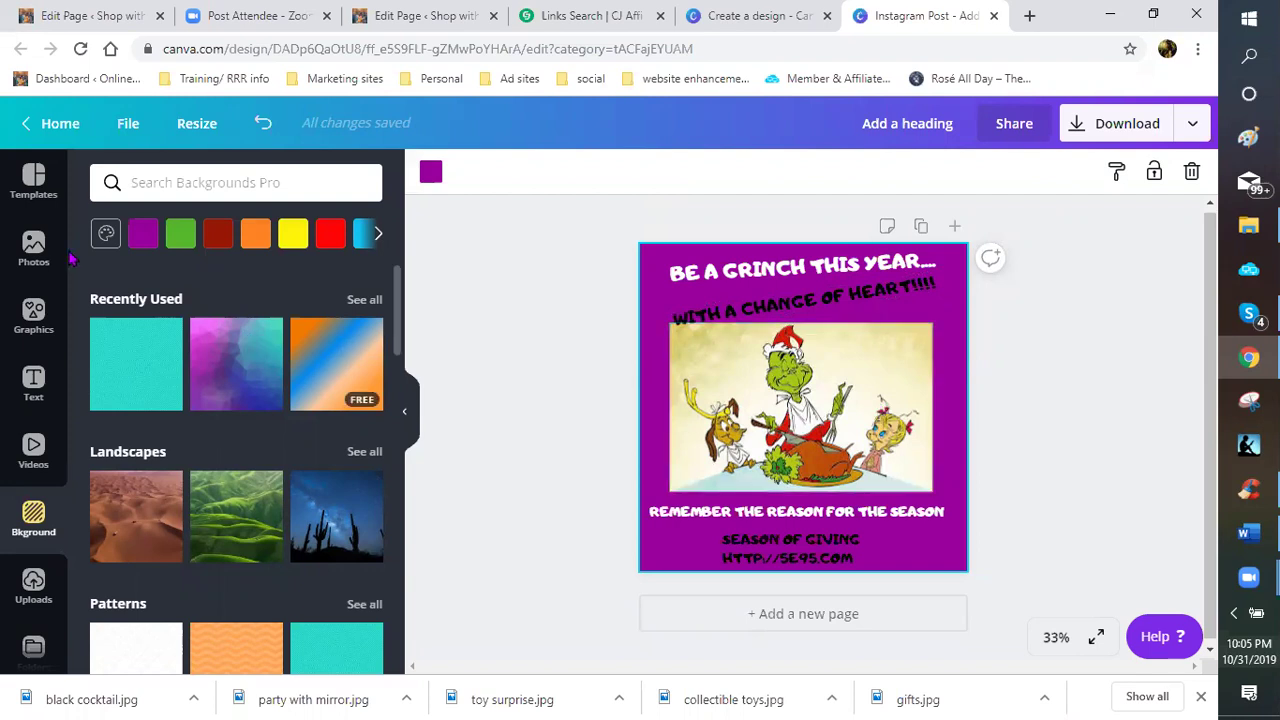
# - Add the uploaded round horse image as a small circle at the Grinch picture's upper right
pyautogui.click(33, 586)
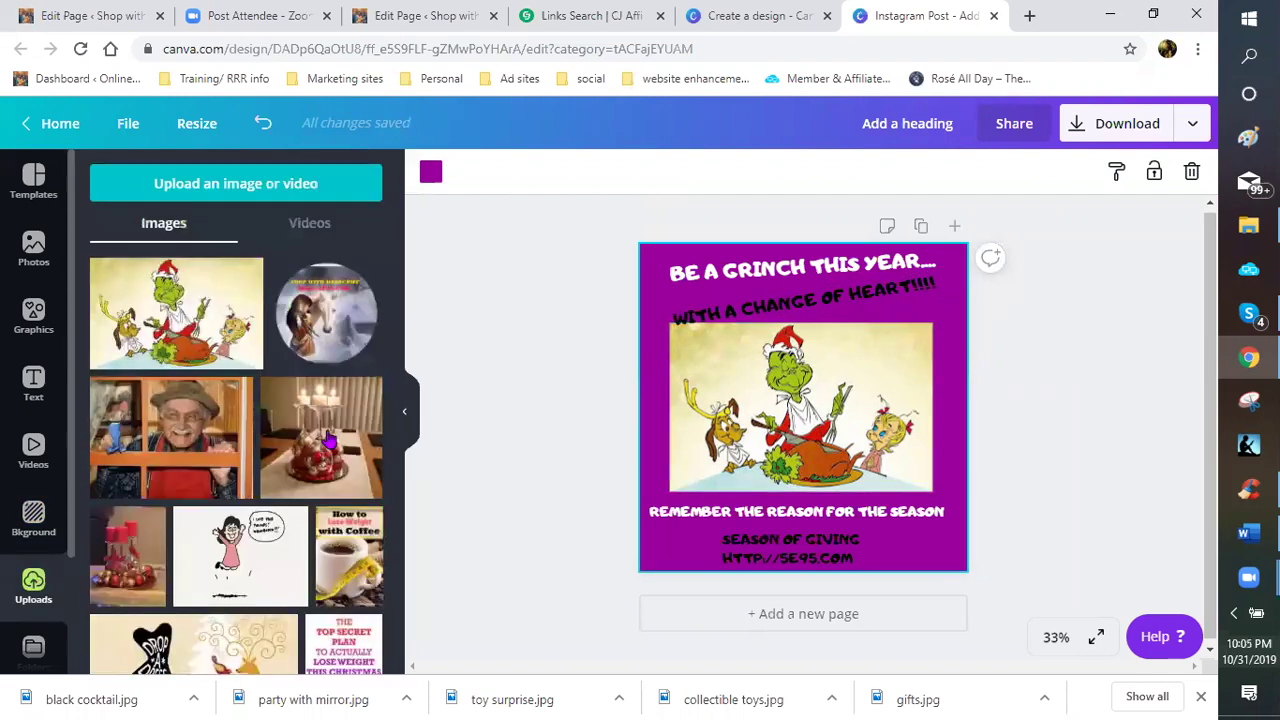
pyautogui.click(345, 301)
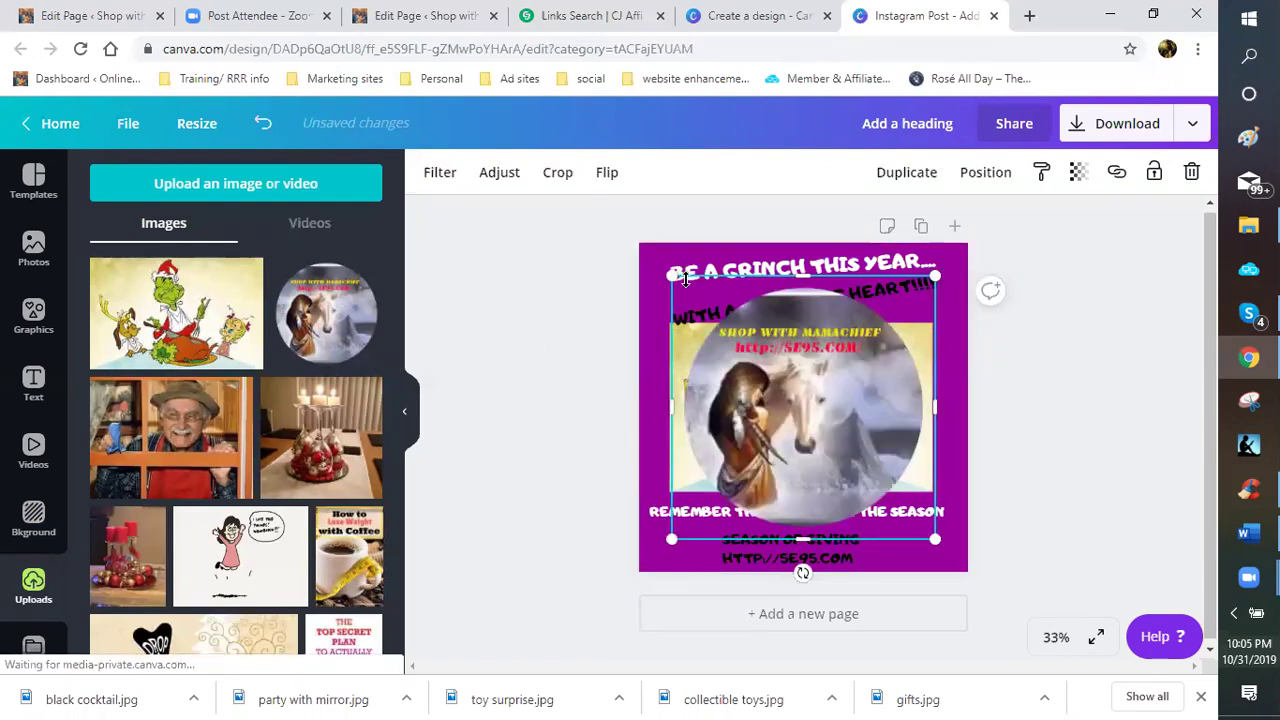
pyautogui.moveTo(760, 345); pyautogui.dragTo(766, 363)
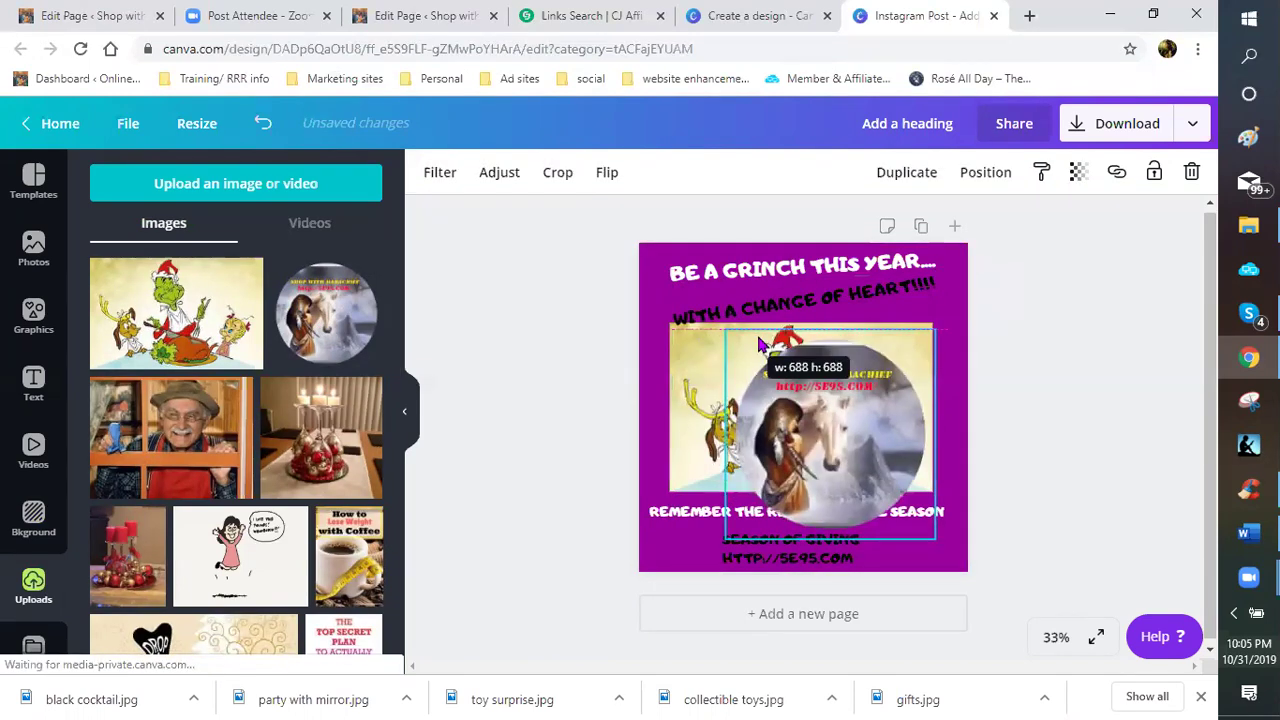
pyautogui.moveTo(885, 451); pyautogui.dragTo(890, 512)
pyautogui.moveTo(890, 363)
pyautogui.mouseDown()
pyautogui.moveTo(870, 331)
pyautogui.moveTo(897, 358)
pyautogui.mouseUp()
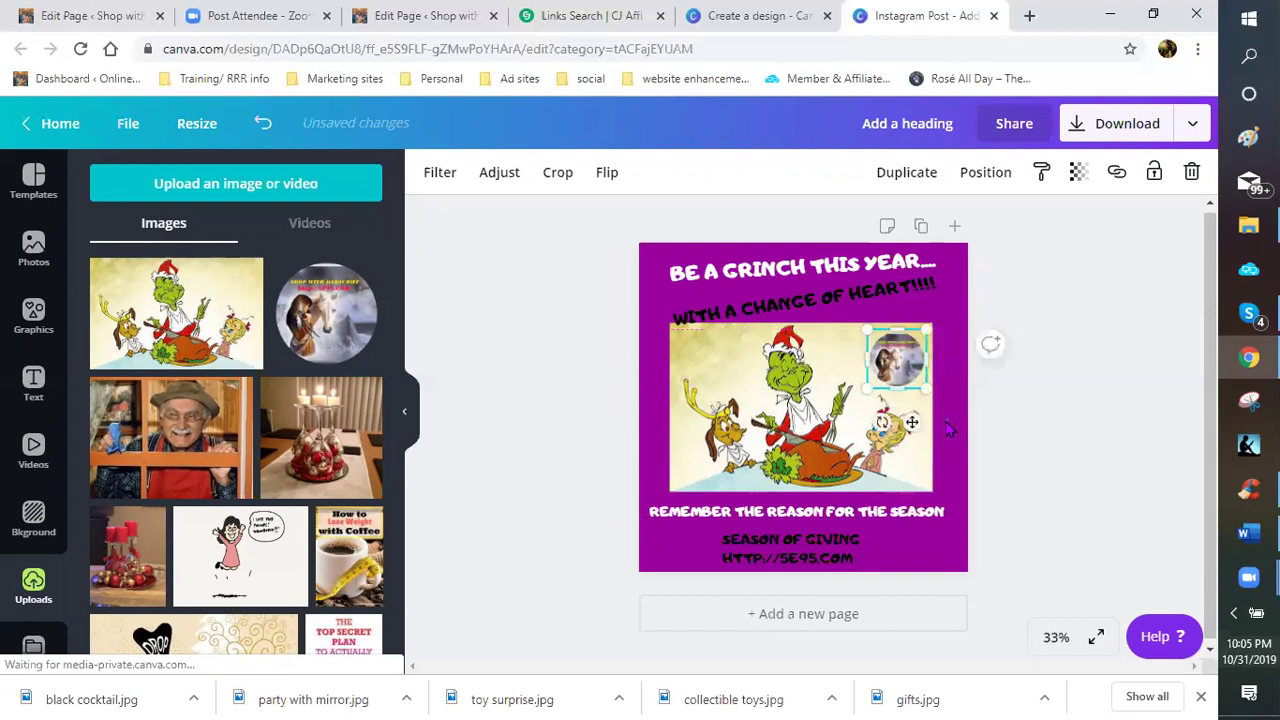
pyautogui.click(960, 604)
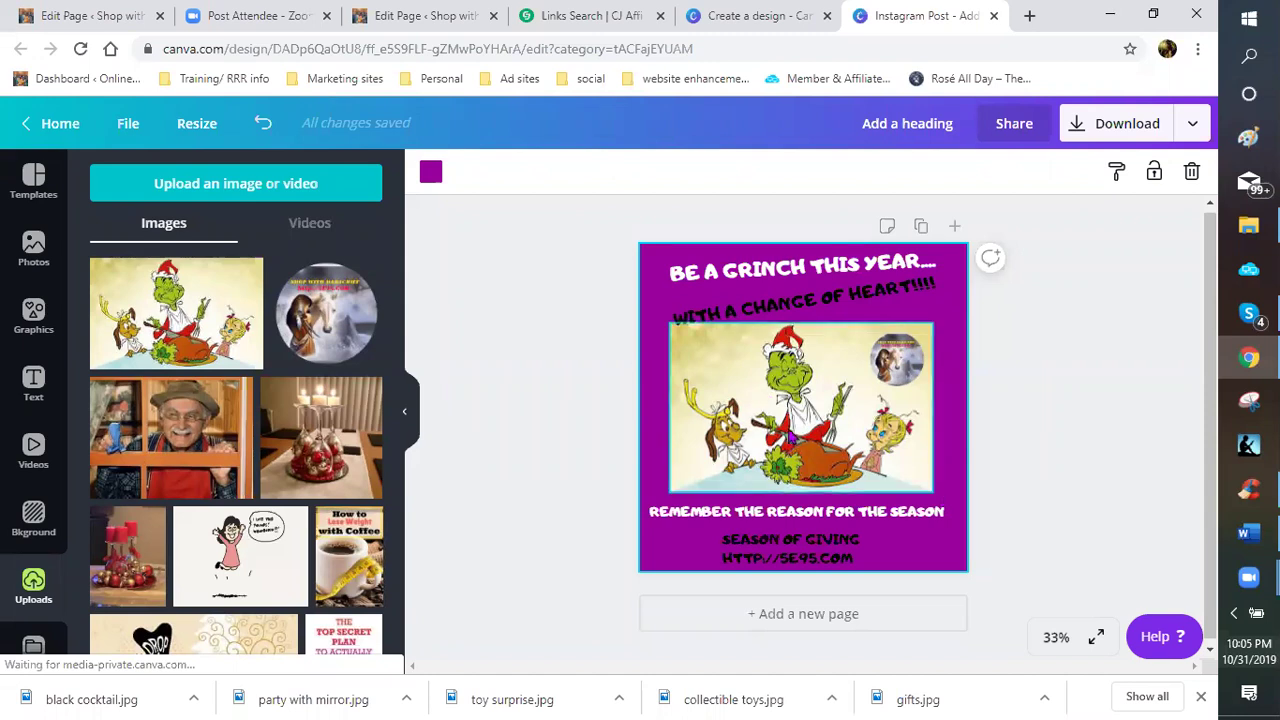
# - Enlarge the Grinch picture slightly and centre it horizontally on the page
pyautogui.click(672, 320)
pyautogui.moveTo(677, 331); pyautogui.dragTo(673, 326)
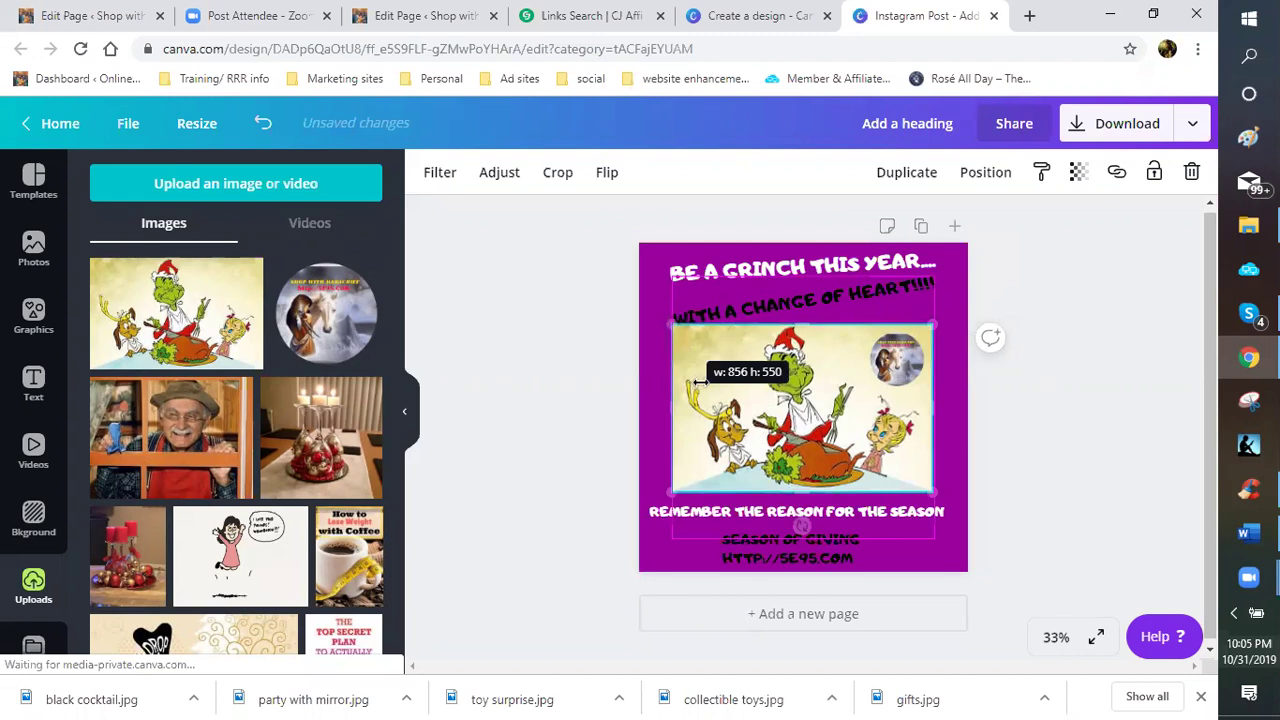
pyautogui.moveTo(733, 421); pyautogui.dragTo(716, 424)
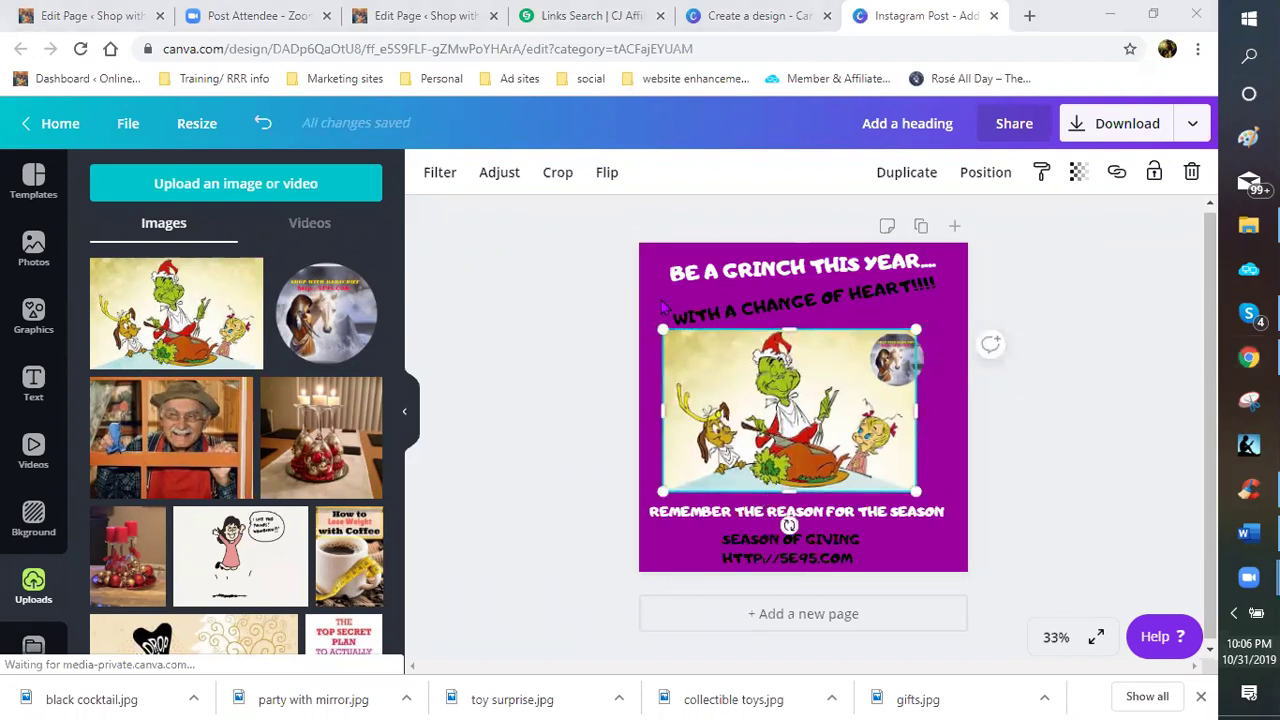
pyautogui.press('Escape')
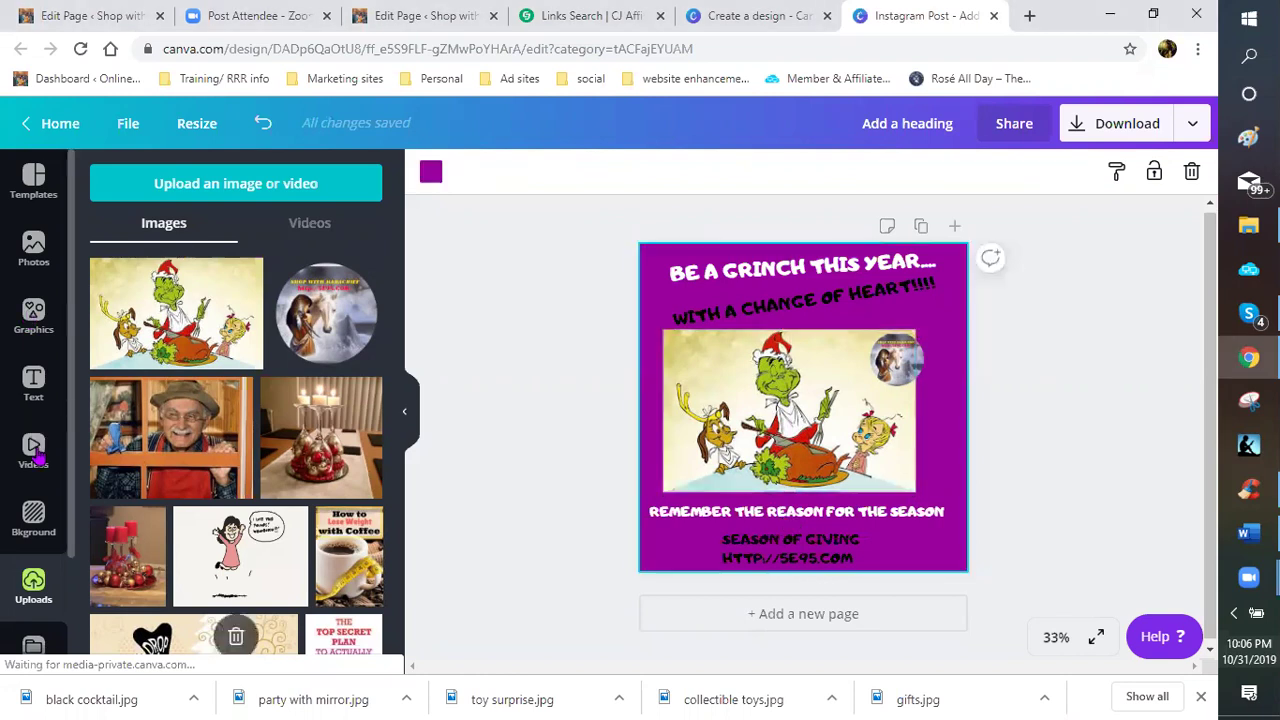
# - Set the page background to red and fine-tune the Grinch picture and circular inset positions
pyautogui.click(45, 528)
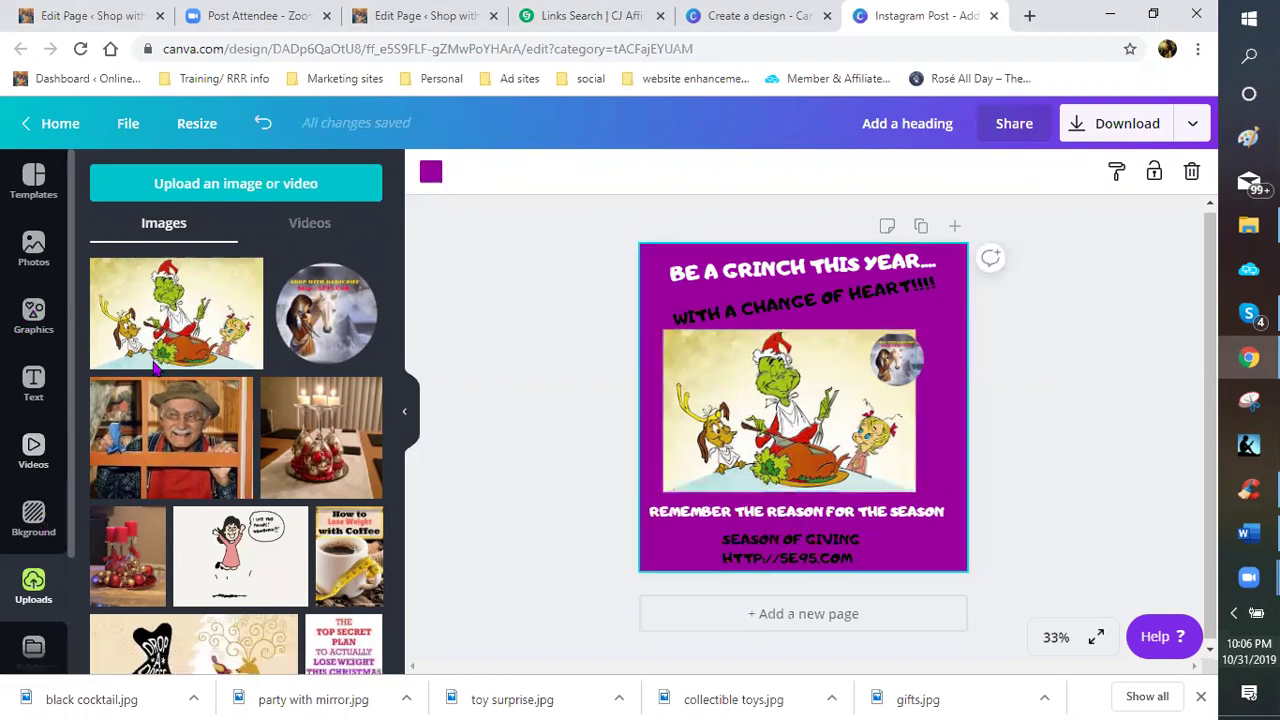
pyautogui.click(330, 233)
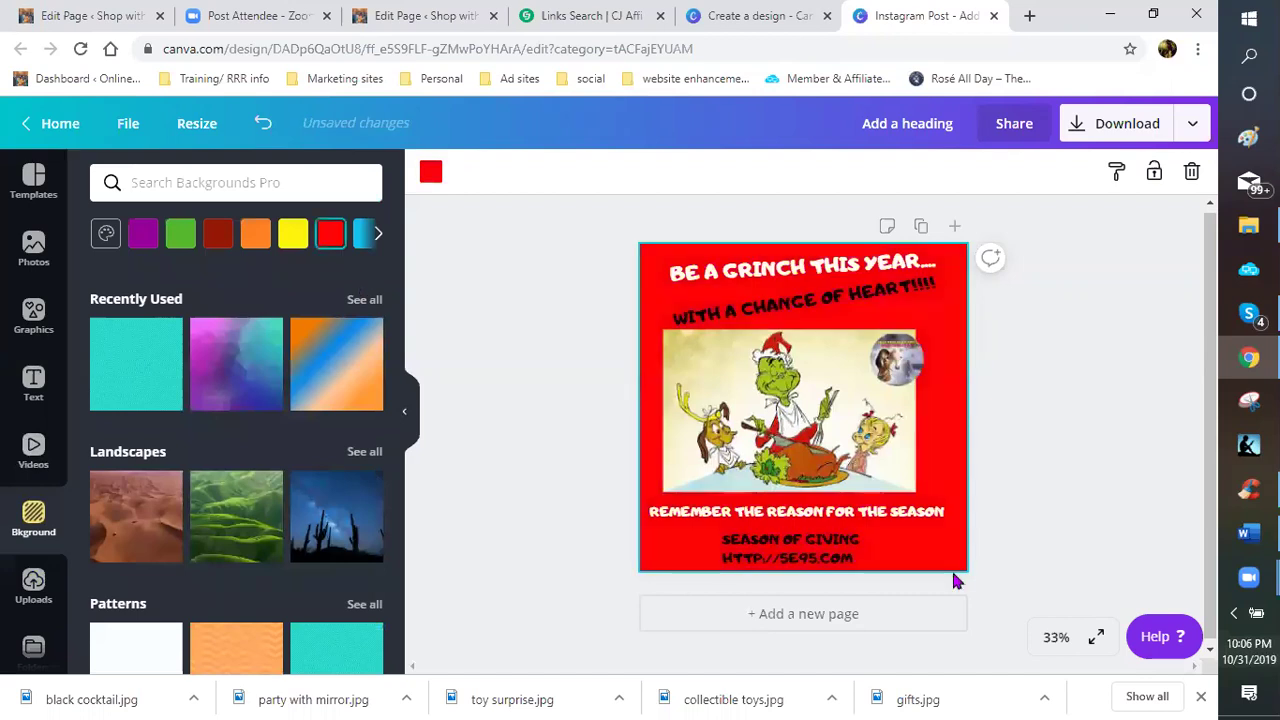
pyautogui.click(853, 417)
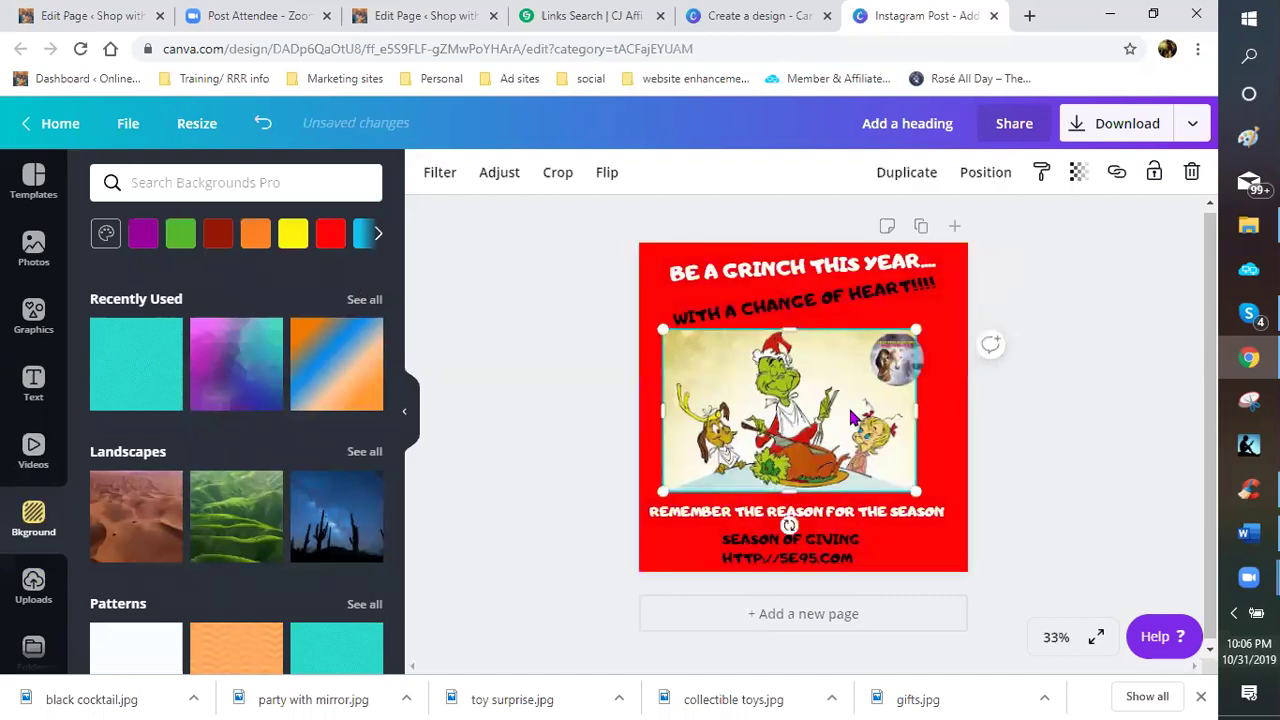
pyautogui.hotkey('ctrl', 'z')
pyautogui.press('Escape')
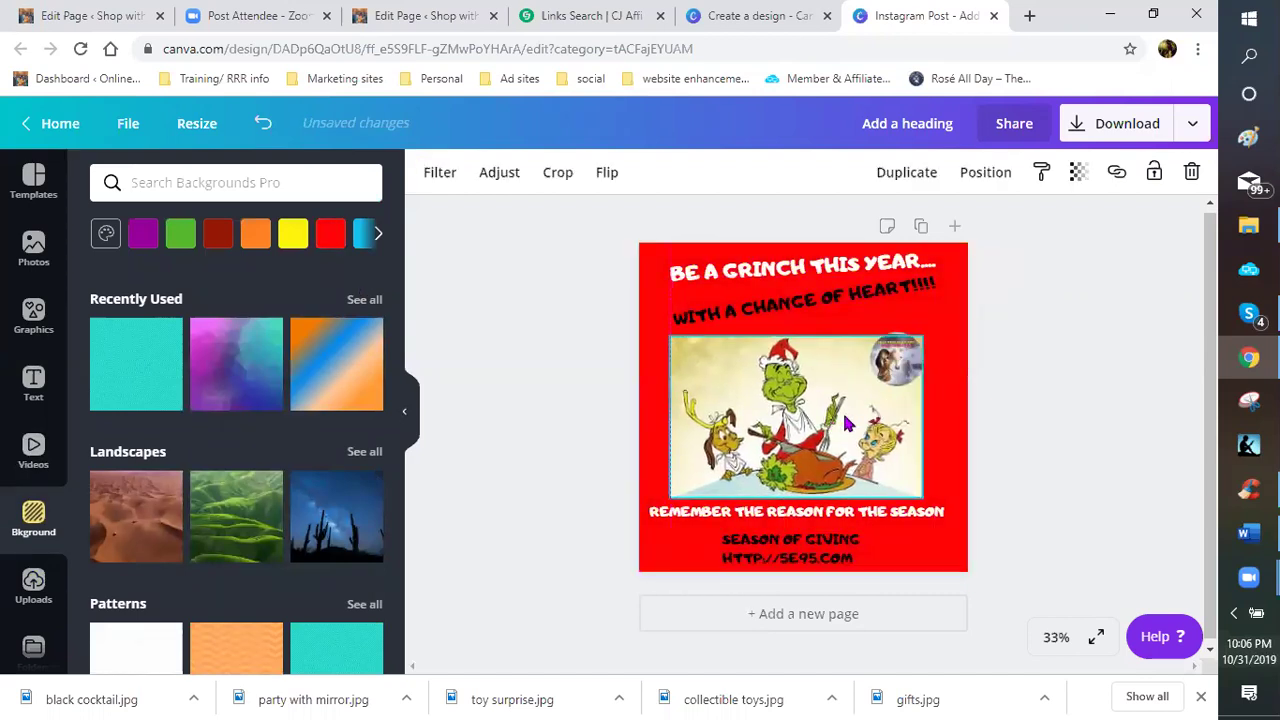
pyautogui.hotkey('ctrl', 'z')
pyautogui.hotkey('ctrl', 'z')
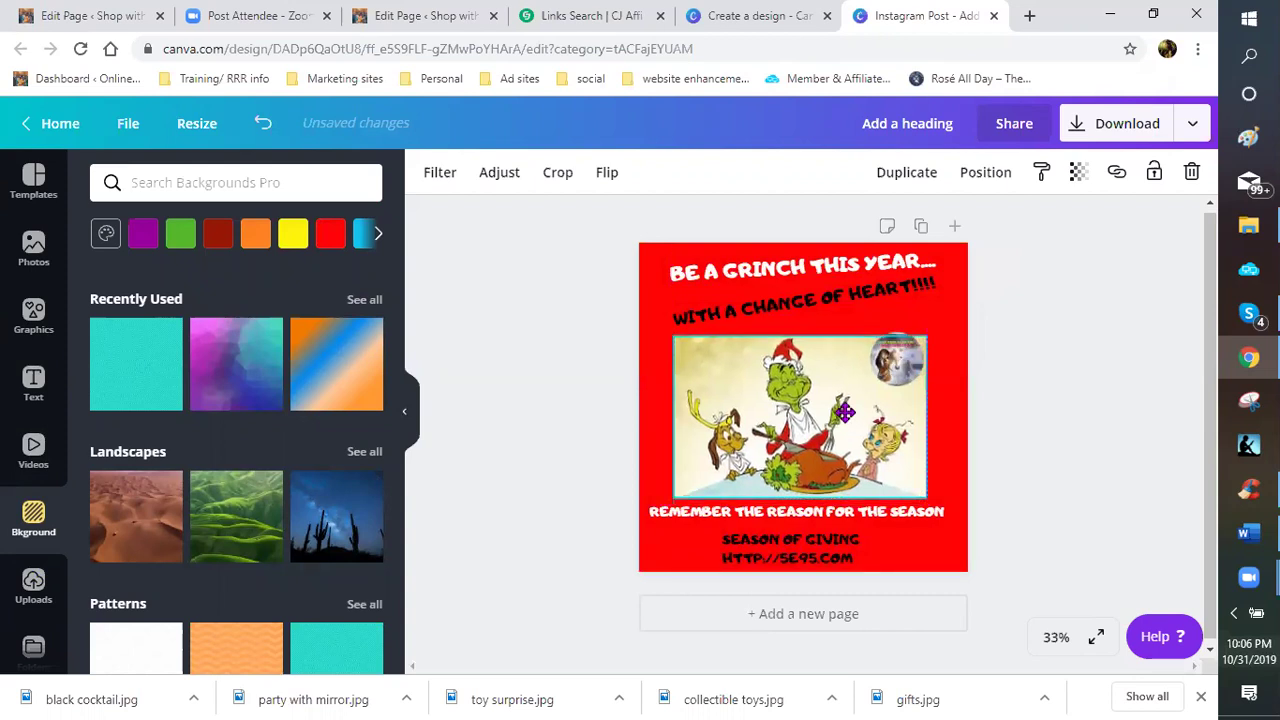
pyautogui.click(997, 398)
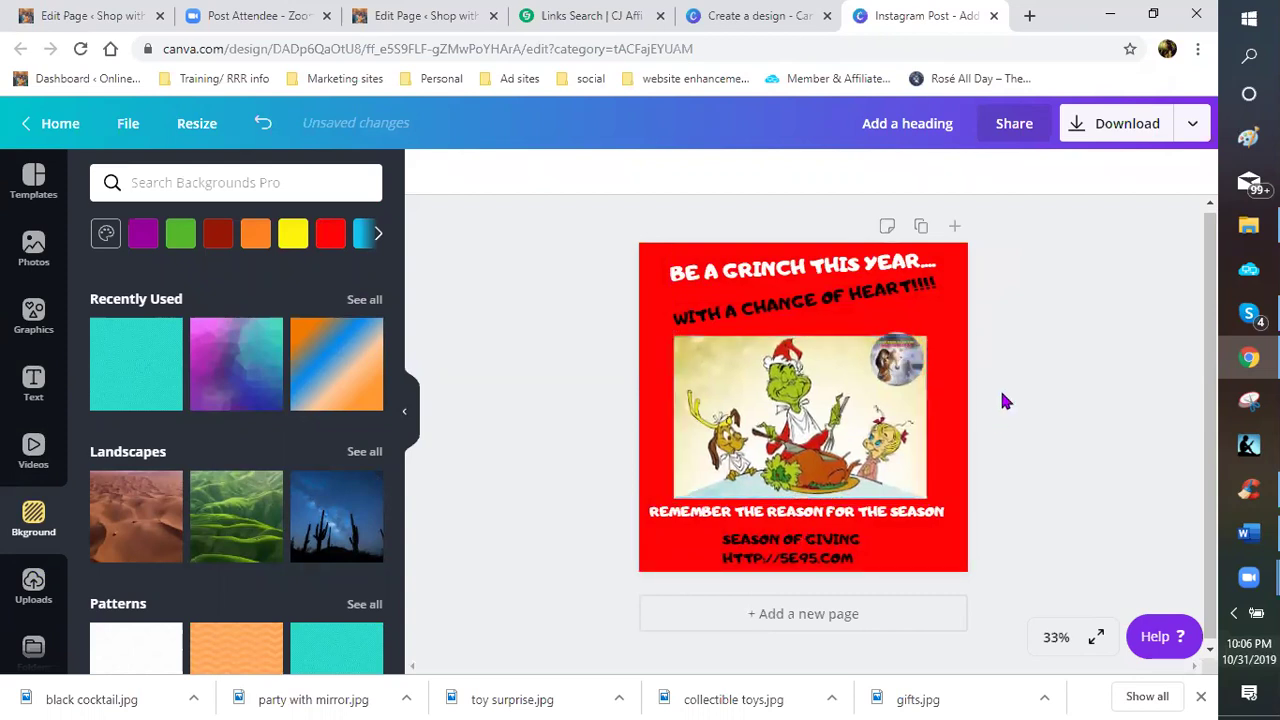
pyautogui.moveTo(896, 364); pyautogui.dragTo(891, 368)
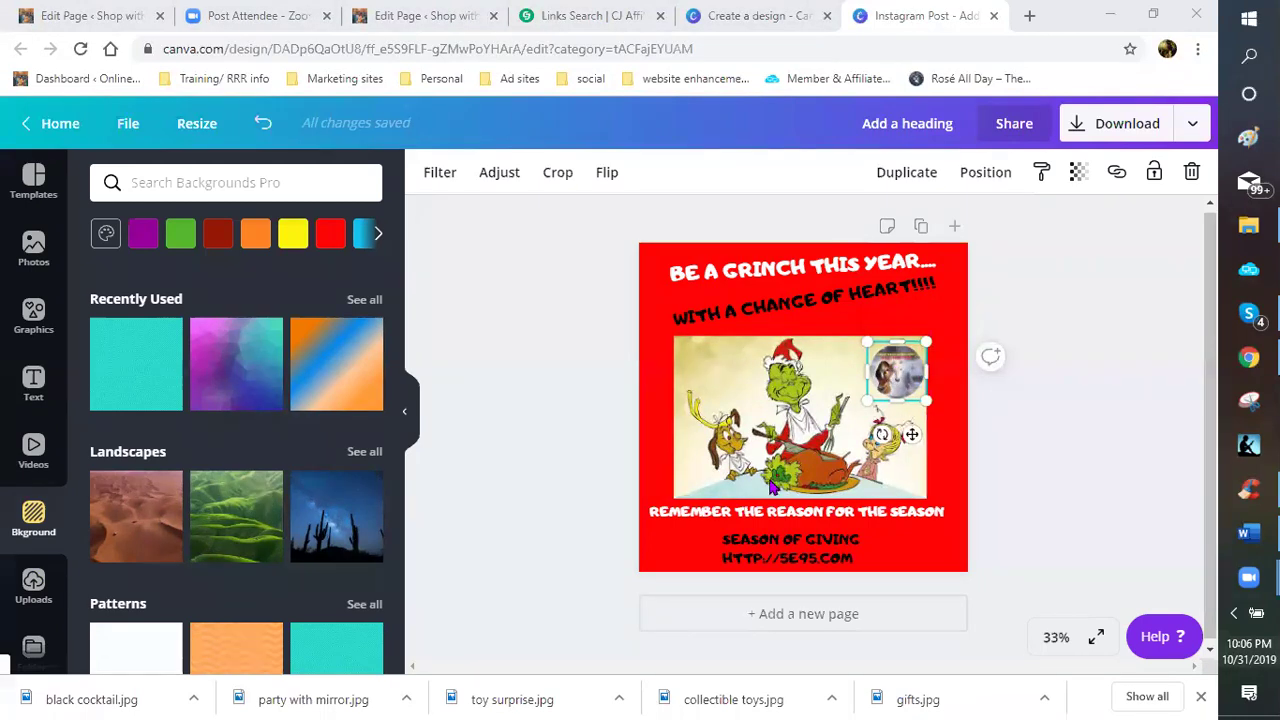
# - Download the red Grinch post as a PNG and close the 'design published' popup
pyautogui.click(1192, 131)
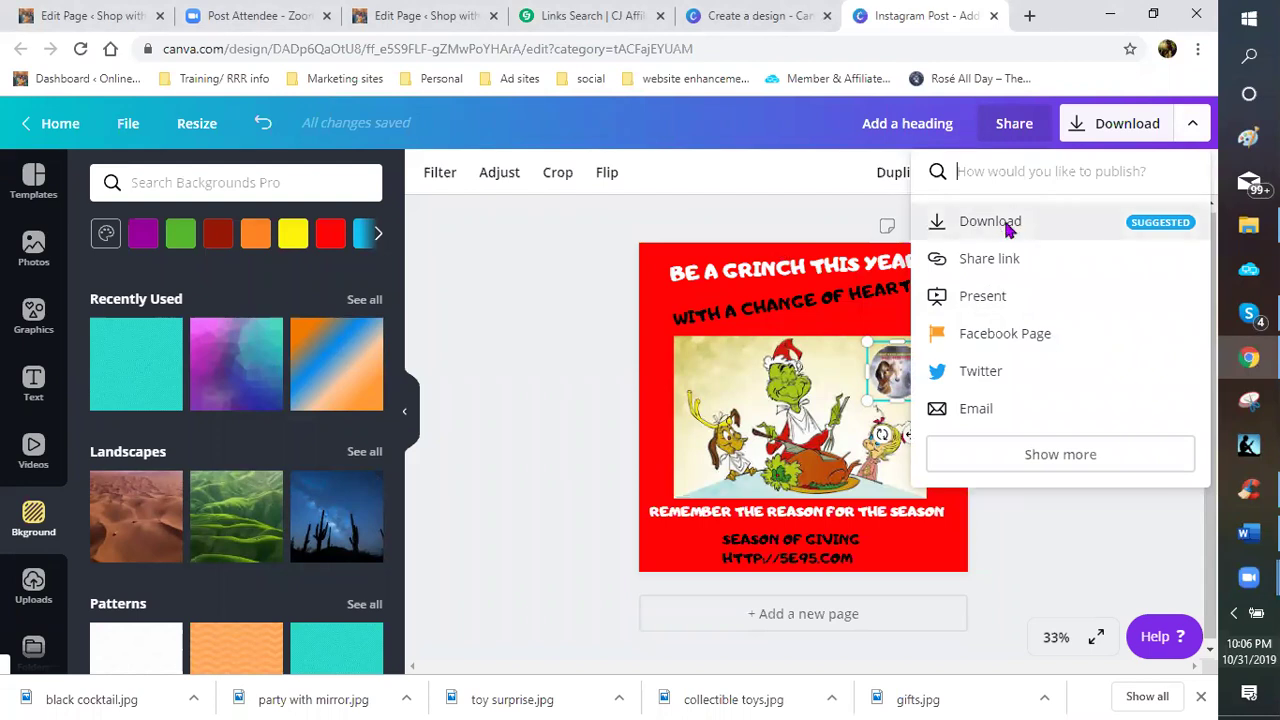
pyautogui.click(966, 240)
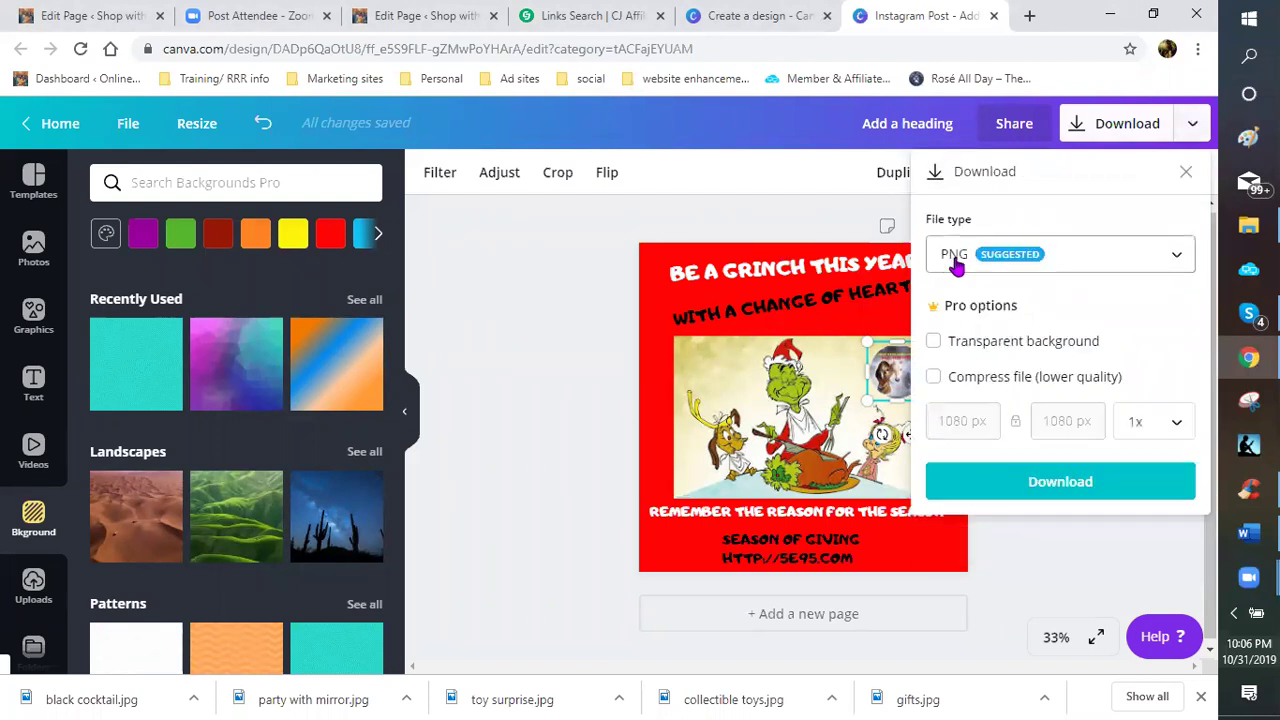
pyautogui.click(1059, 484)
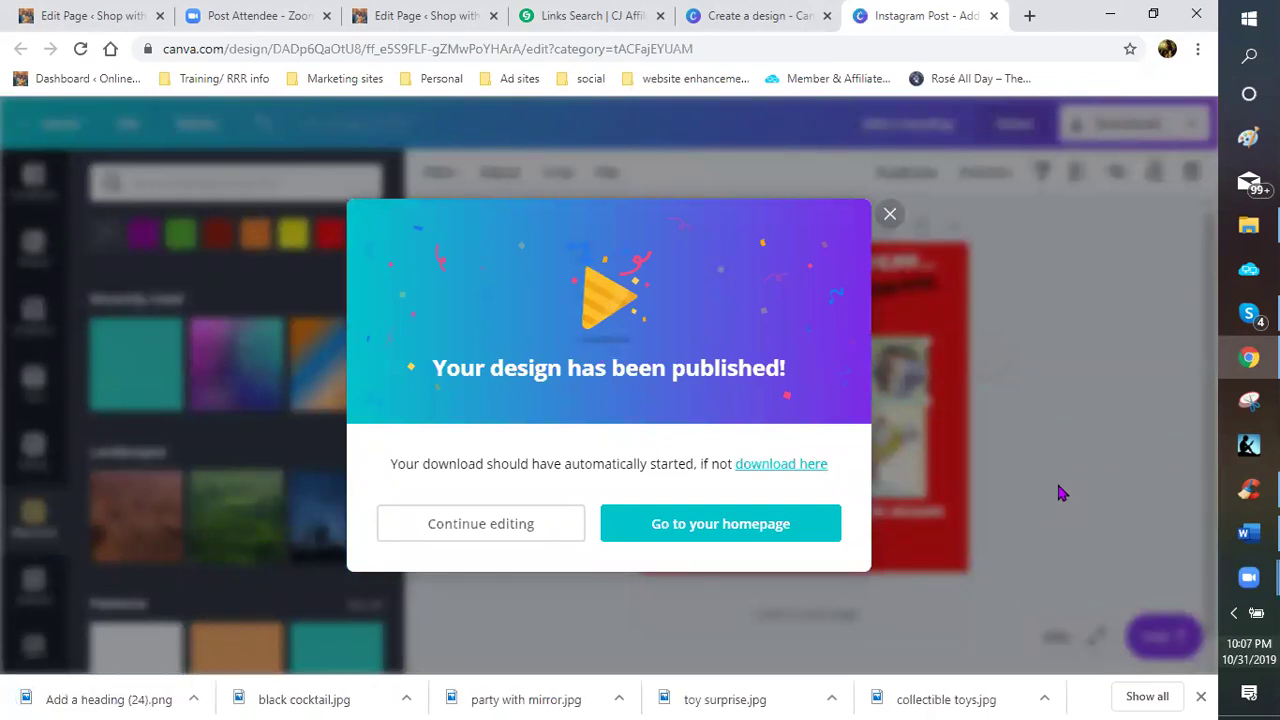
pyautogui.click(889, 215)
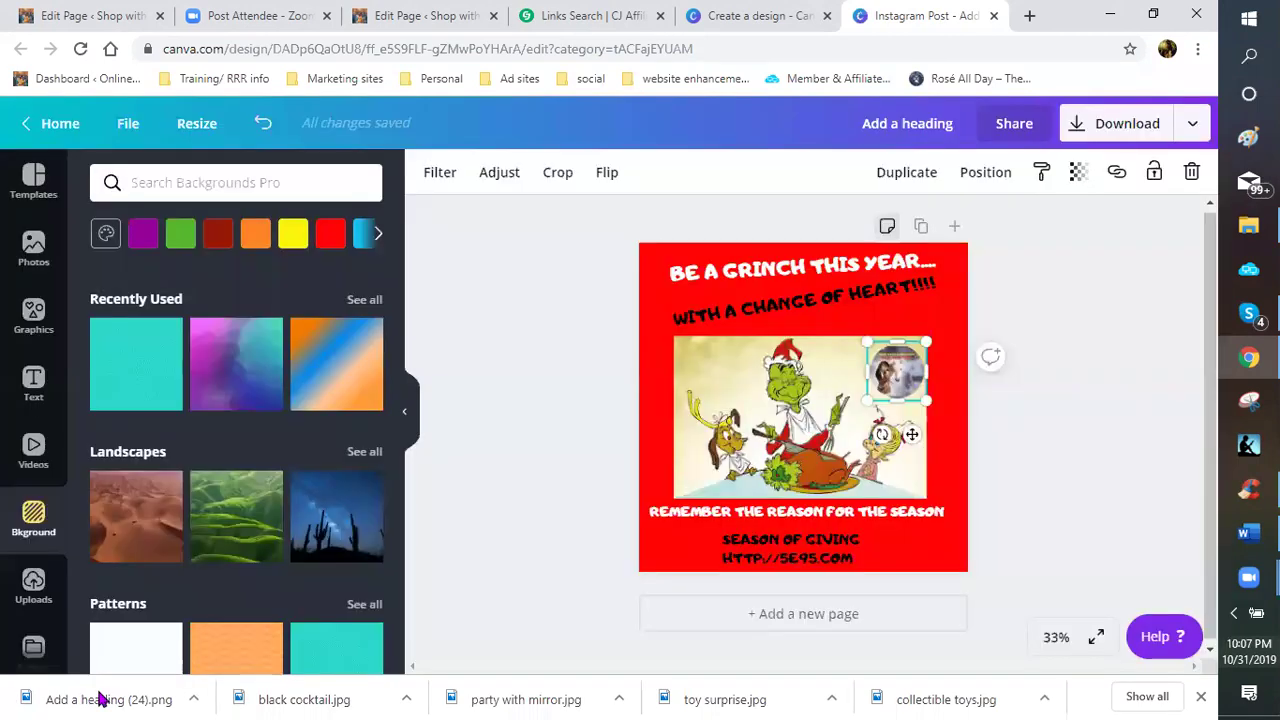
# - Try opening the downloaded PNG, close the CJ Links Search tab, and dismiss the error
pyautogui.click(103, 700)
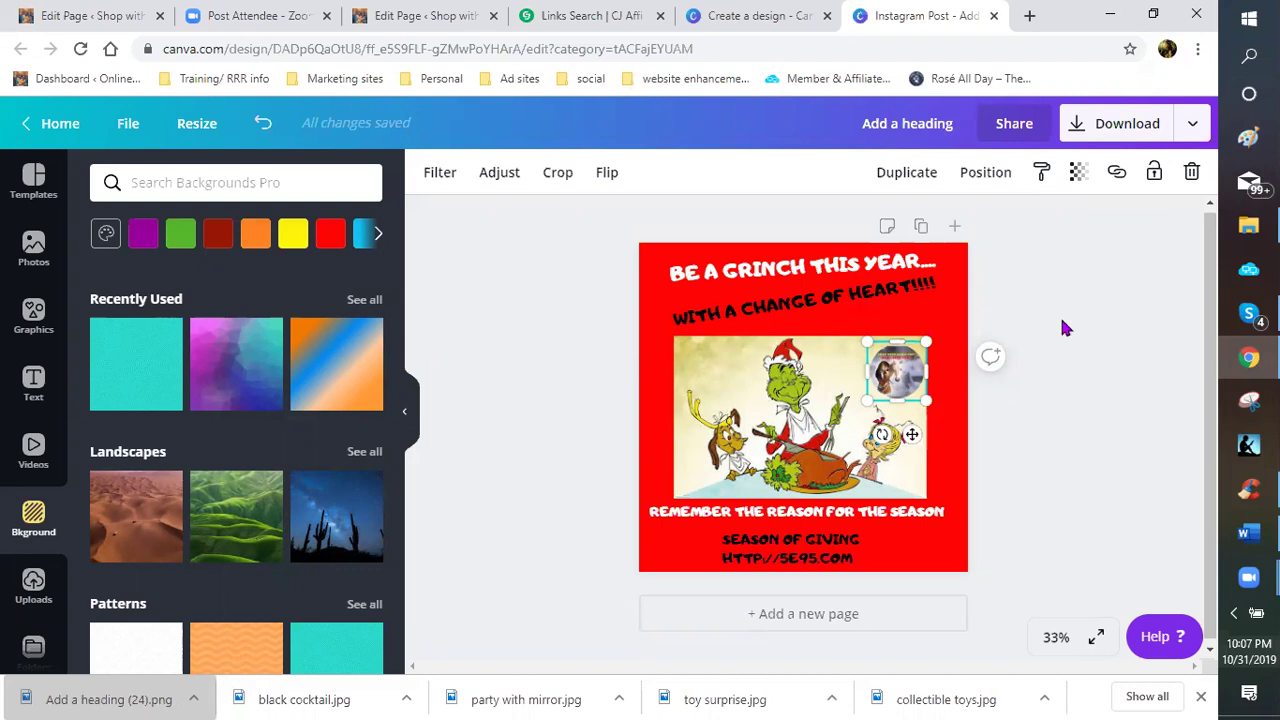
pyautogui.click(124, 698)
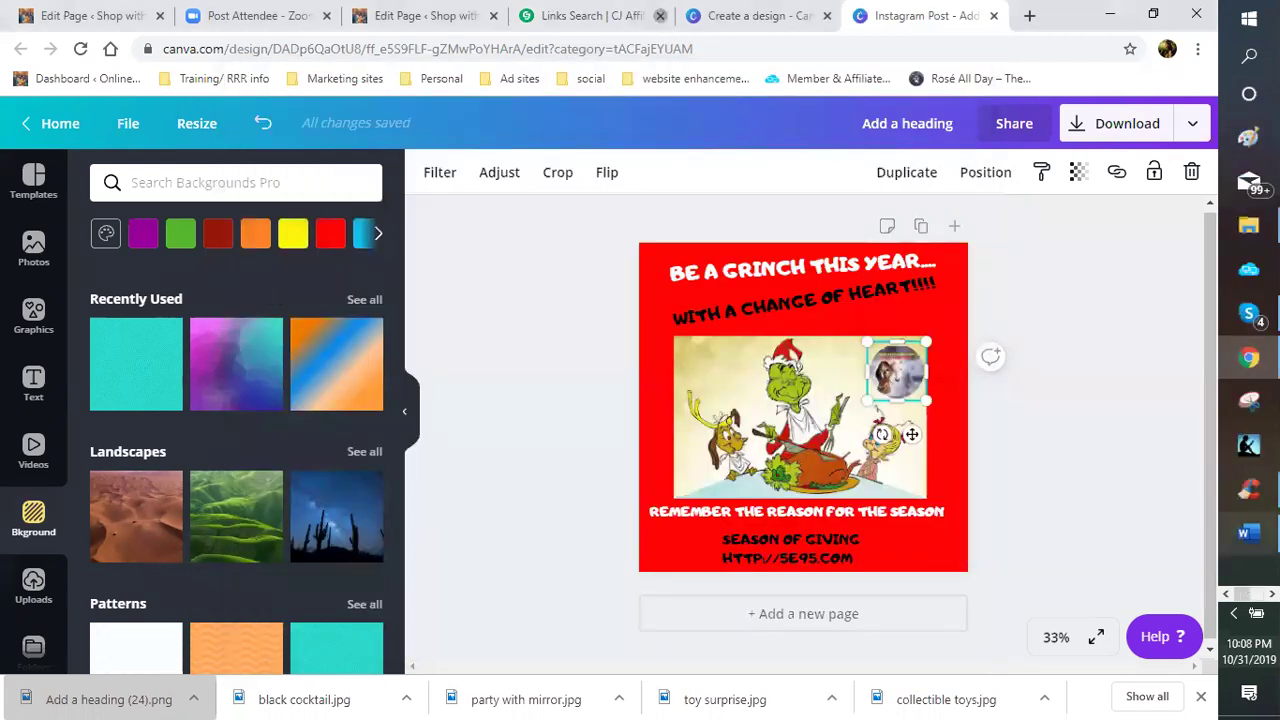
pyautogui.click(660, 15)
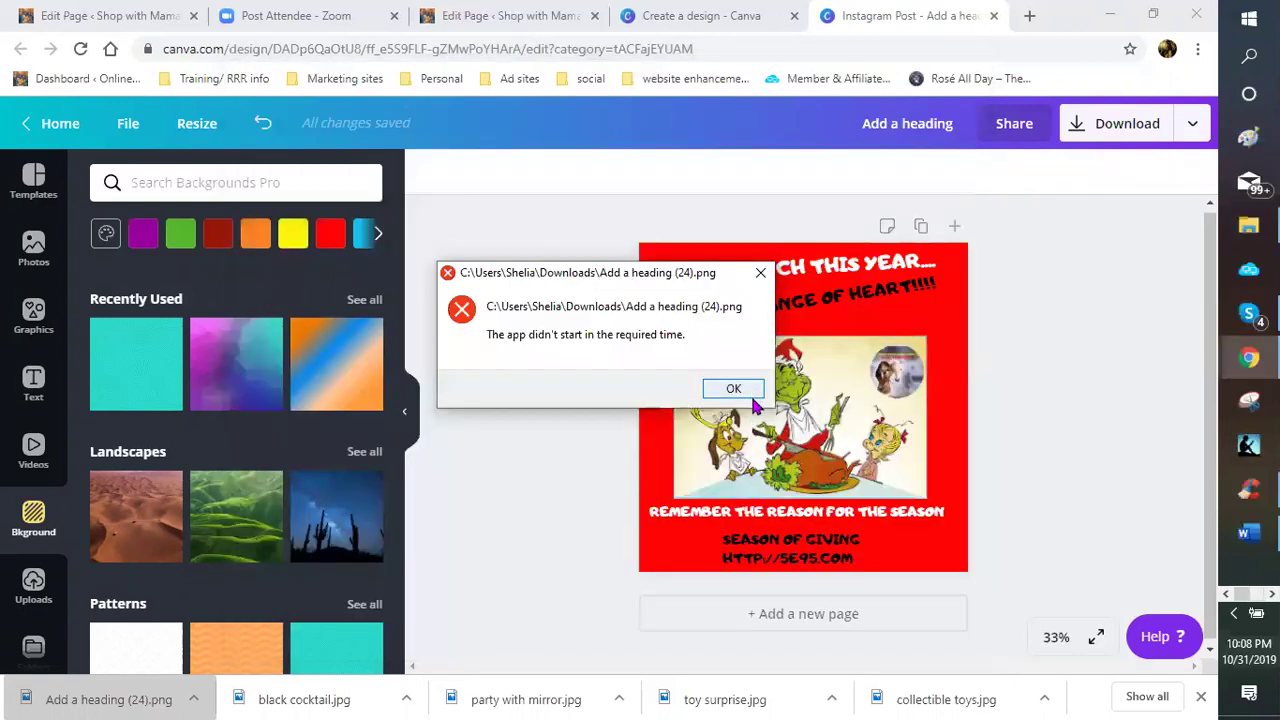
pyautogui.click(731, 387)
pyautogui.click(731, 387)
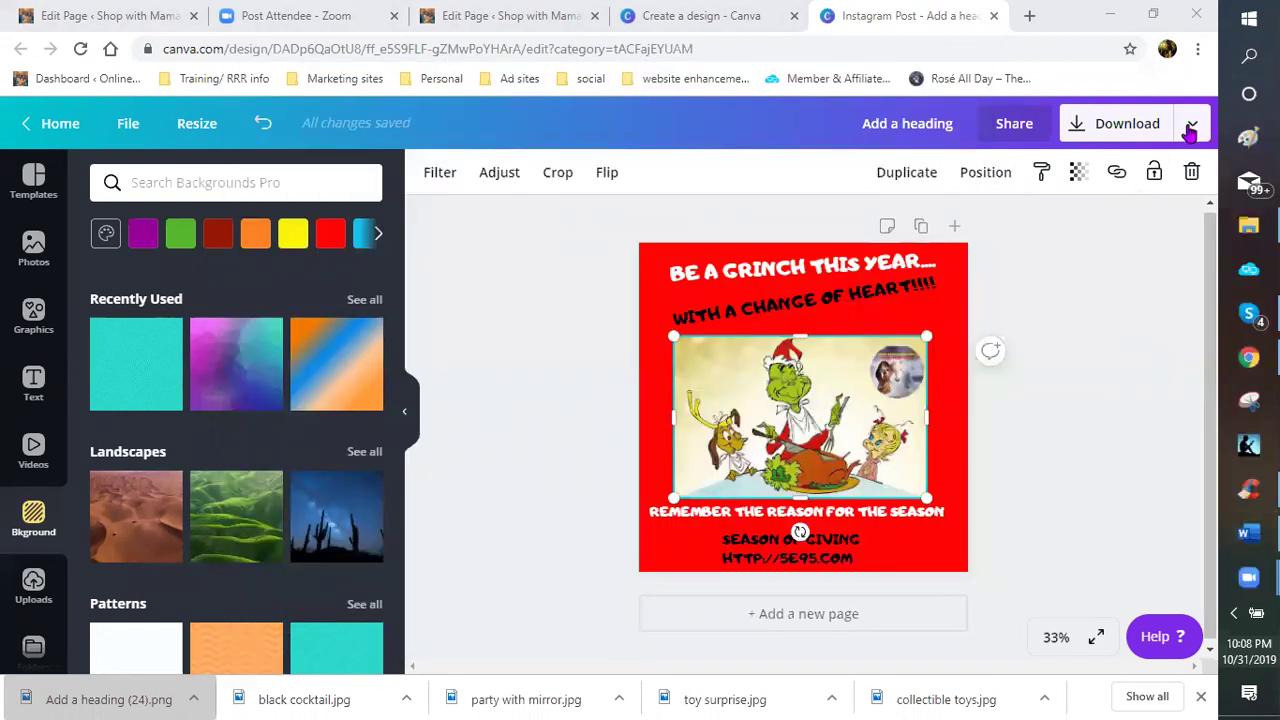
# - Open 'Add a heading (24).png' from the downloads in the Photos viewer
pyautogui.click(1191, 126)
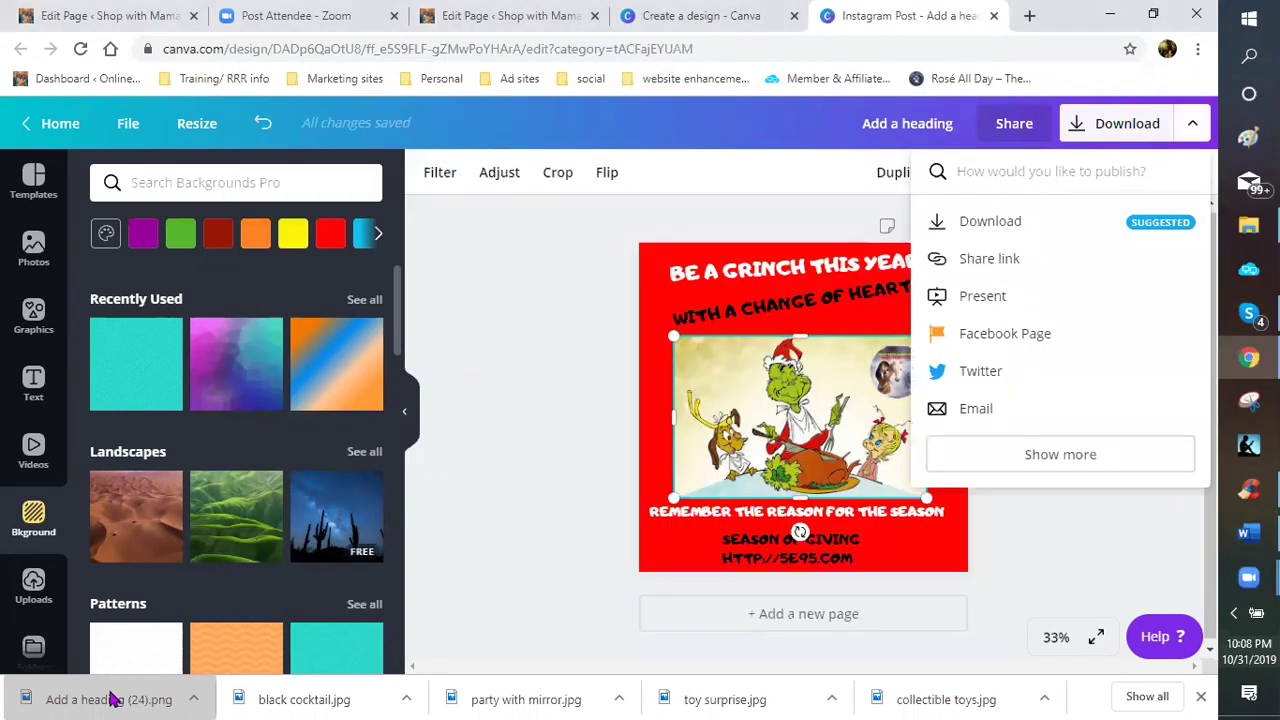
pyautogui.click(113, 699)
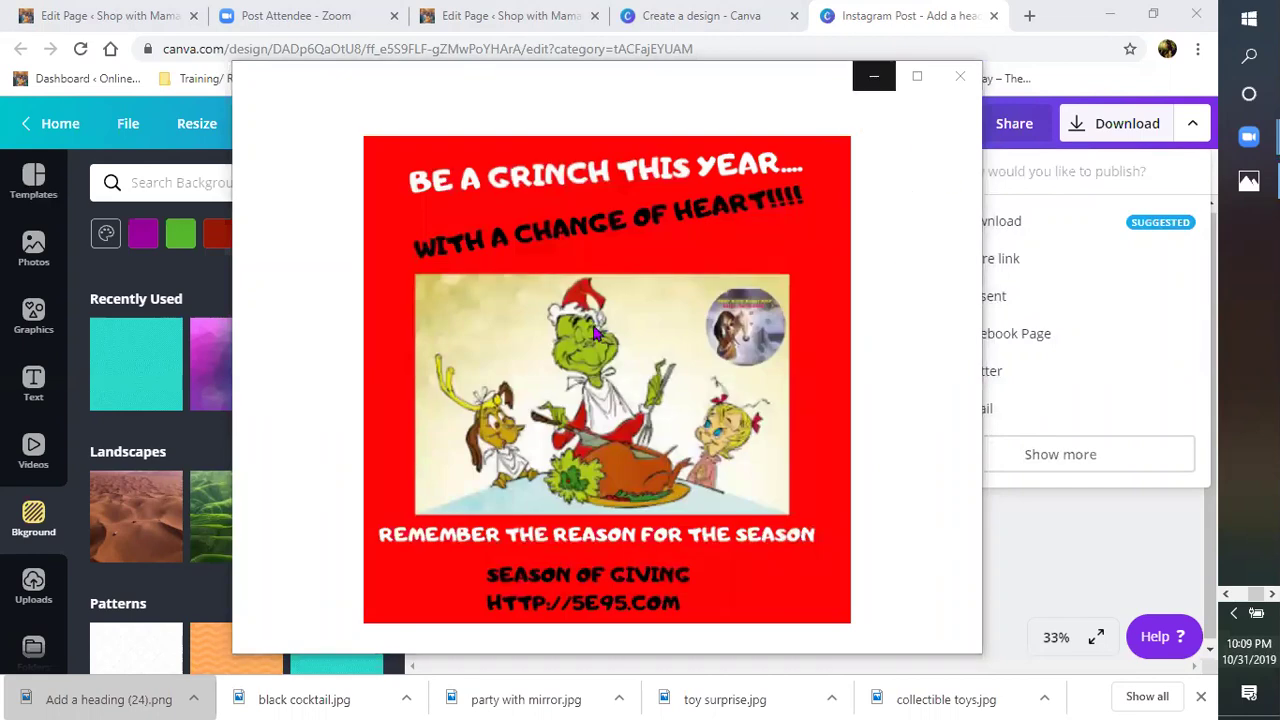
# - Save a copy named GRINCH LOGO CHRISTMAS into the logos folder, then close Photos
pyautogui.moveTo(446, 209)
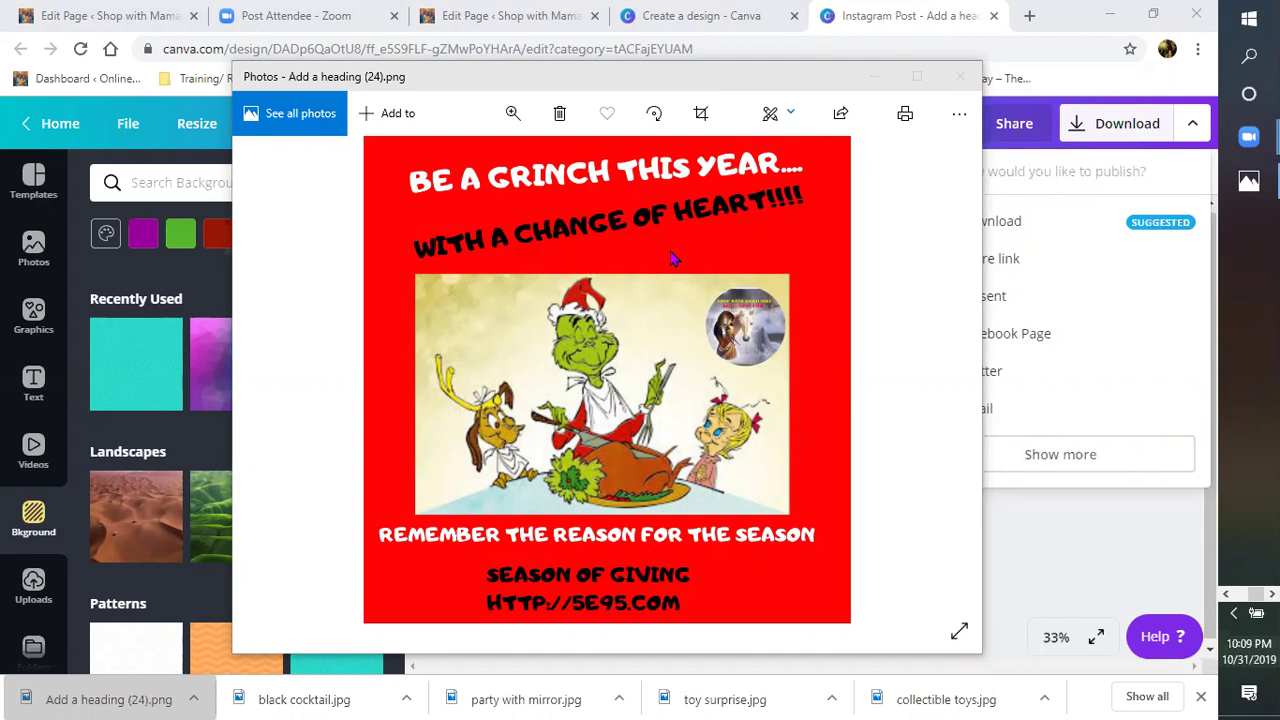
pyautogui.click(959, 118)
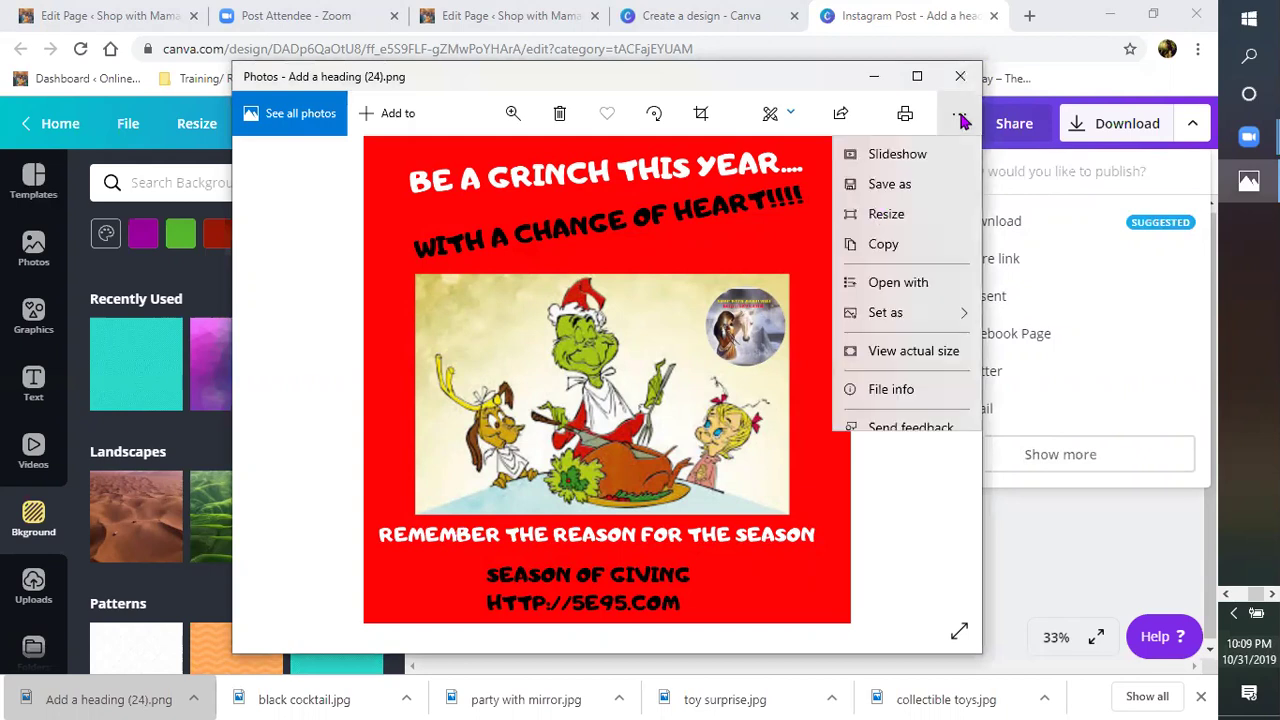
pyautogui.click(899, 190)
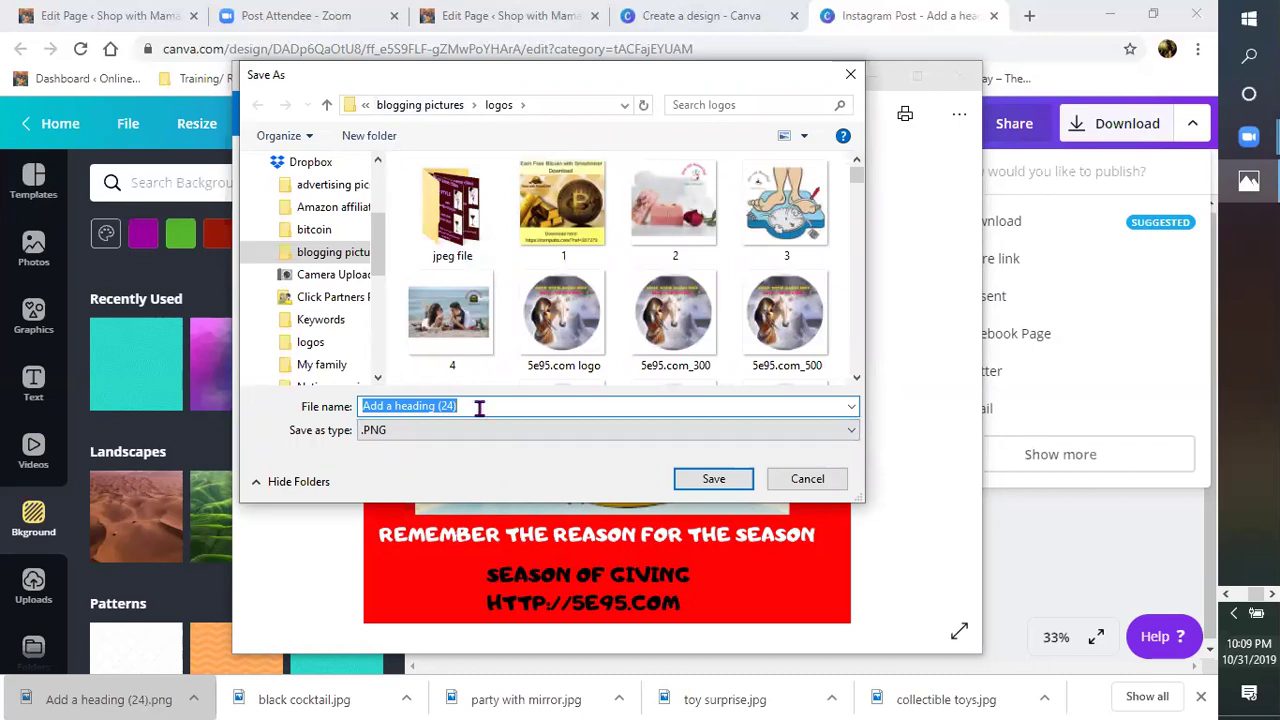
pyautogui.write('GRINCH LOGO')
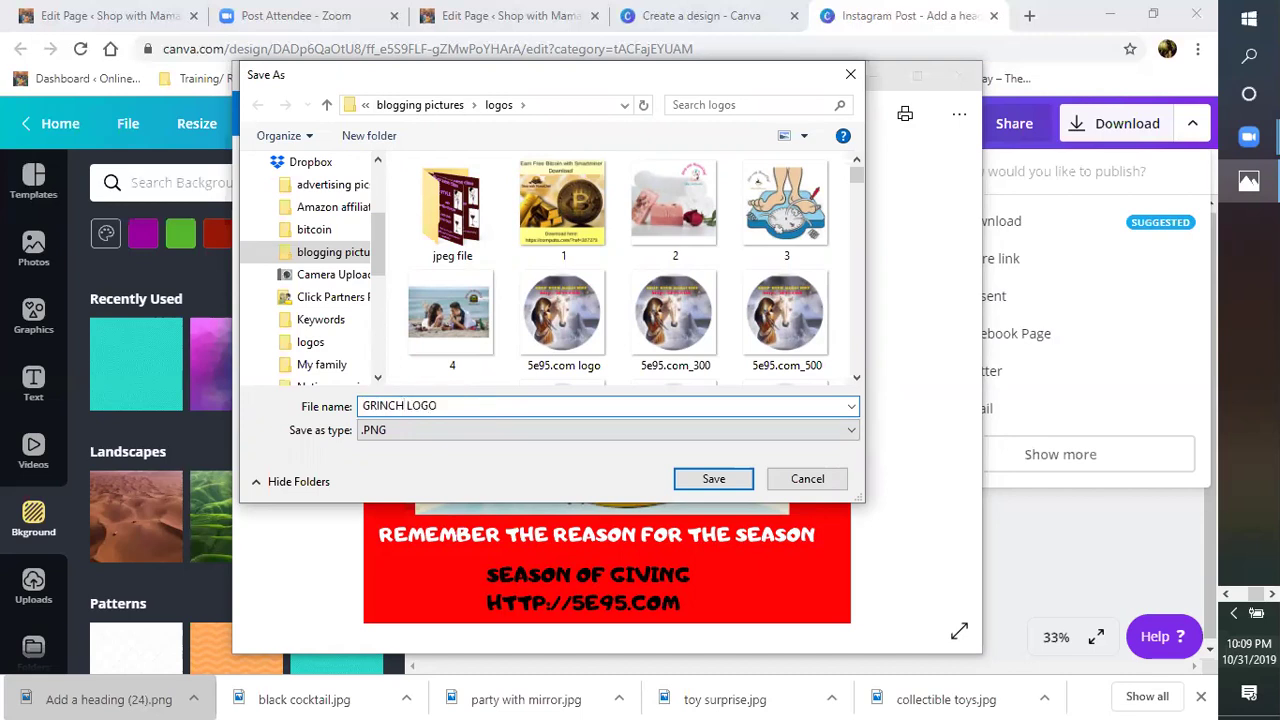
pyautogui.write(' CHRISTMAS')
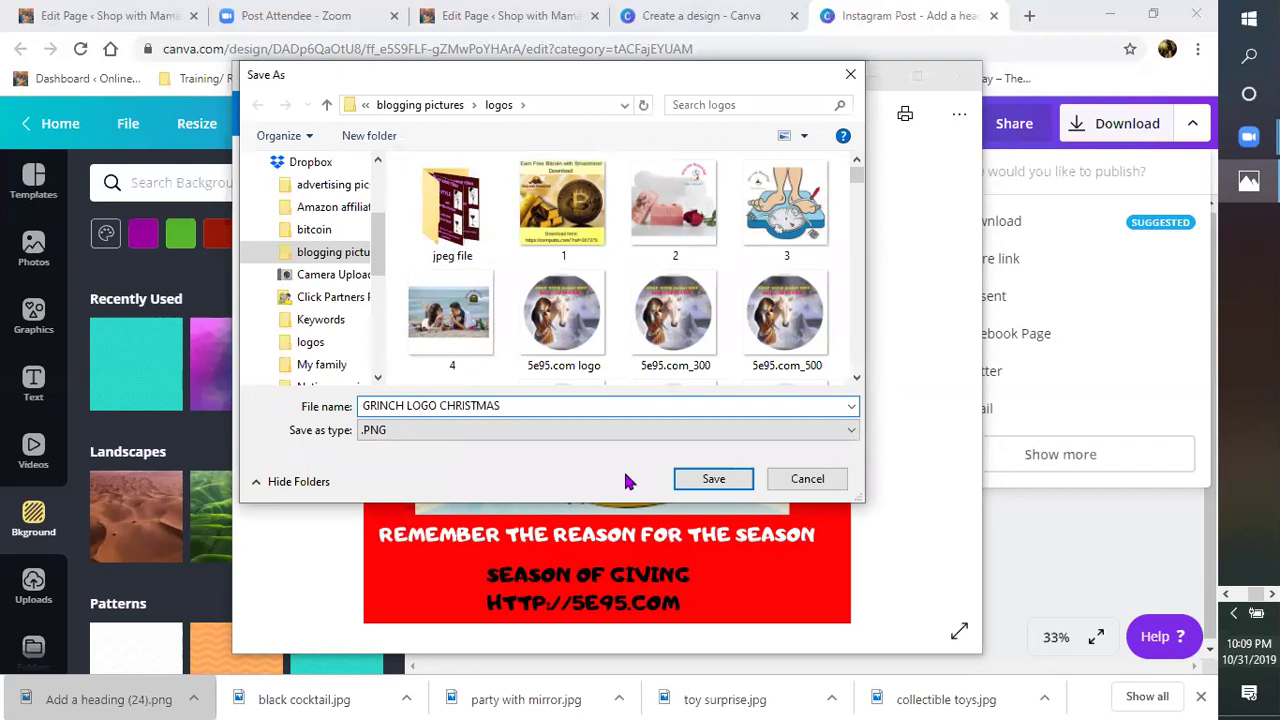
pyautogui.click(682, 484)
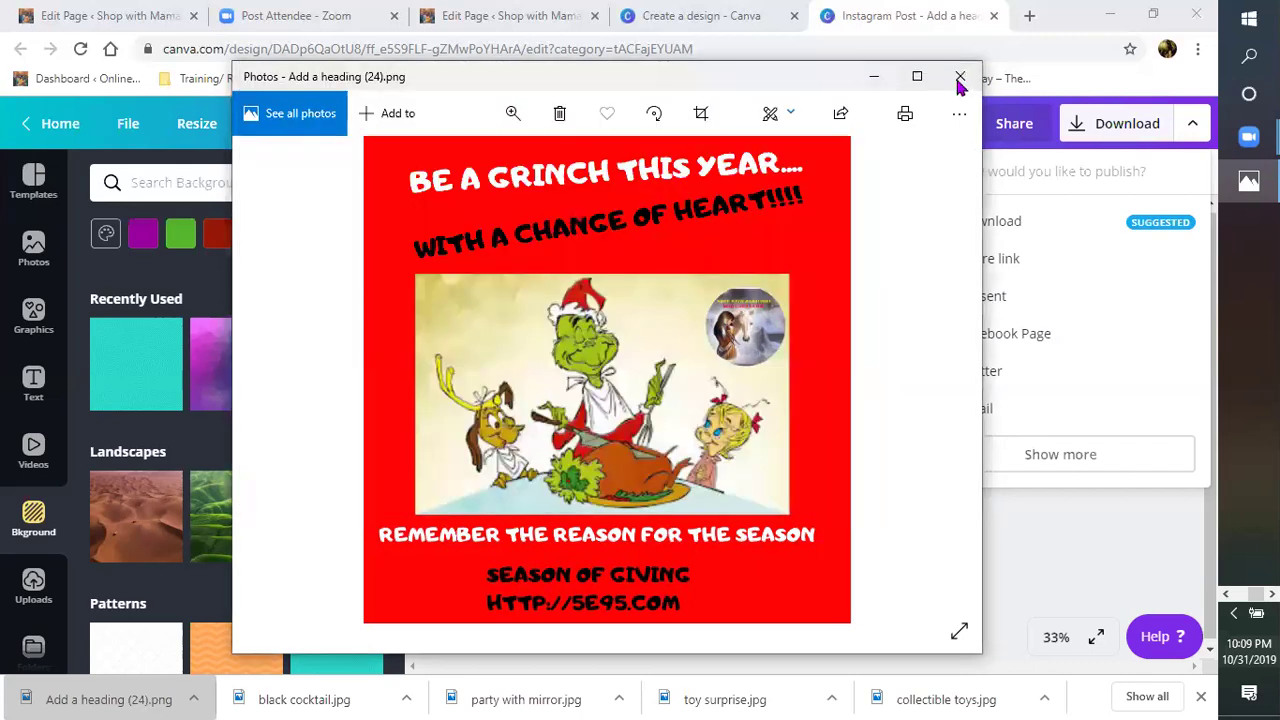
pyautogui.click(986, 18)
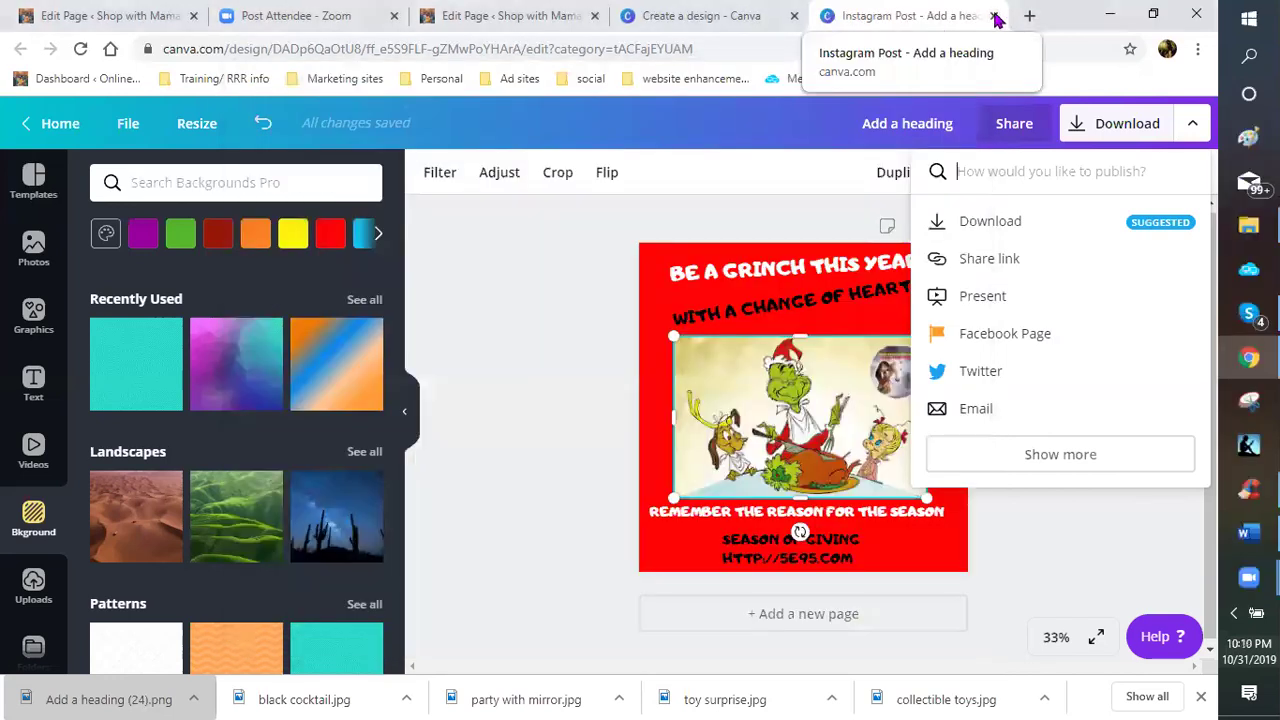
pyautogui.hotkey('ctrl', 'w')
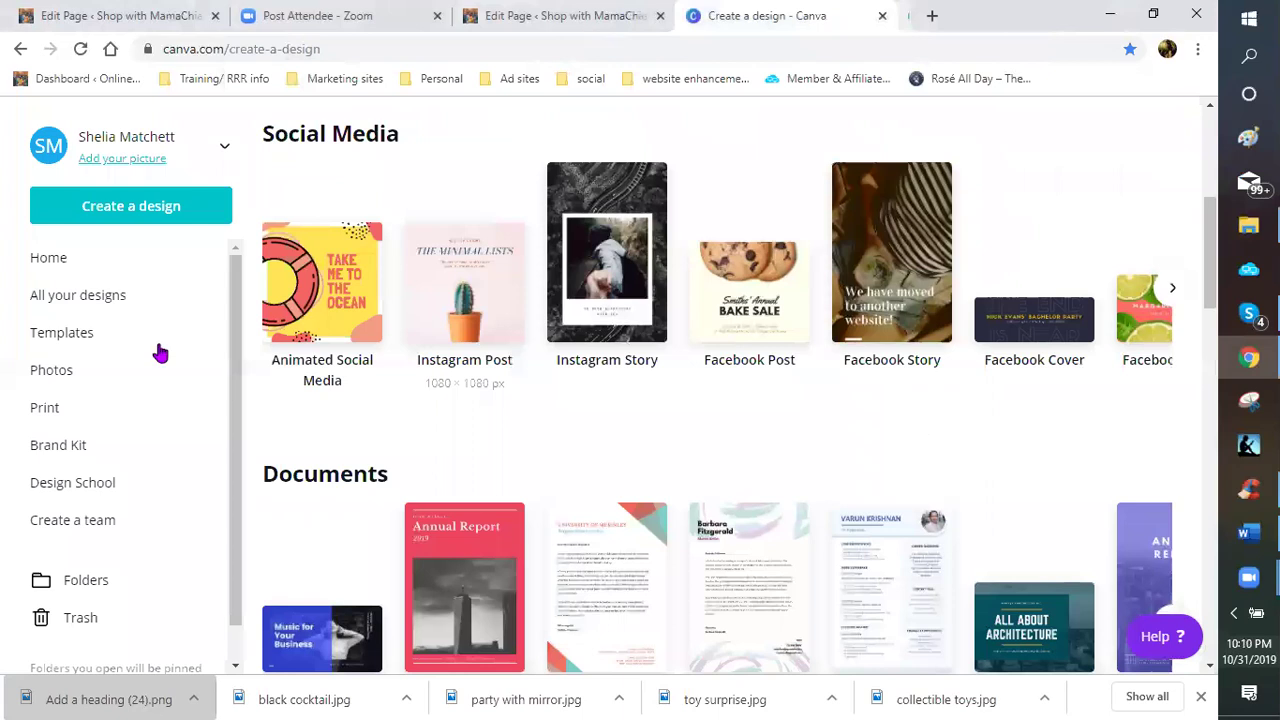
pyautogui.click(57, 300)
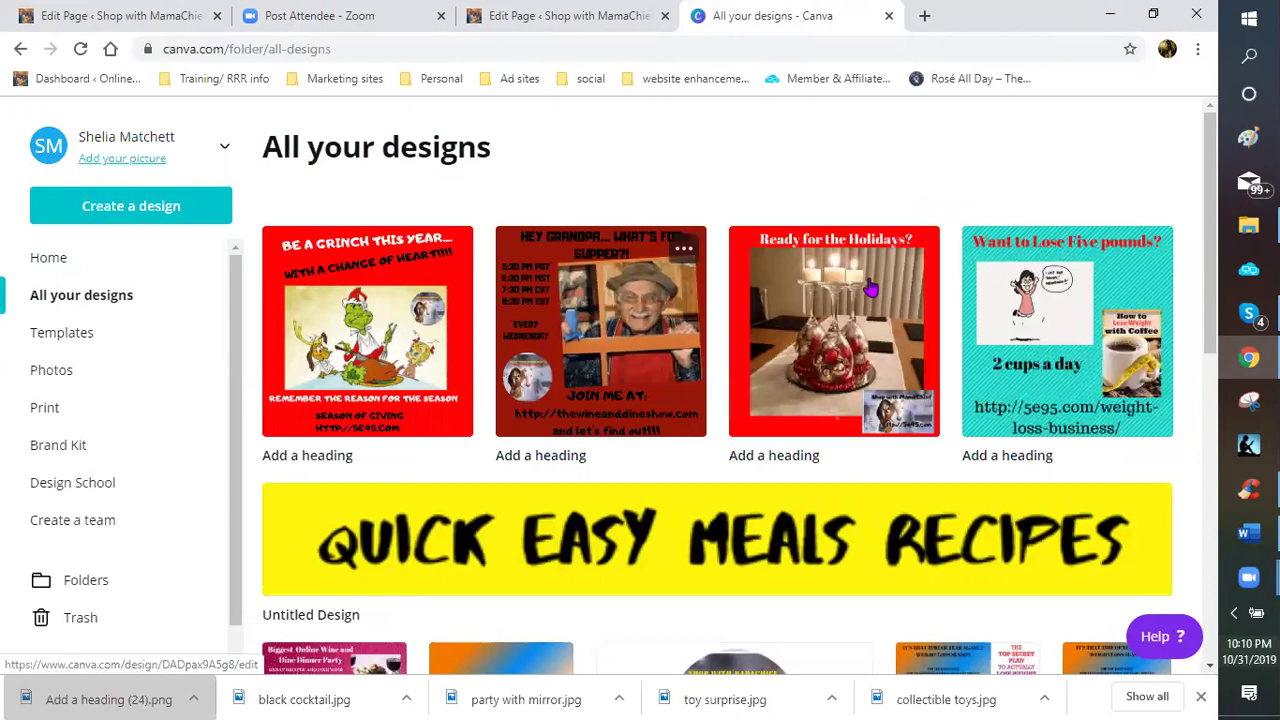
pyautogui.moveTo(870, 289)
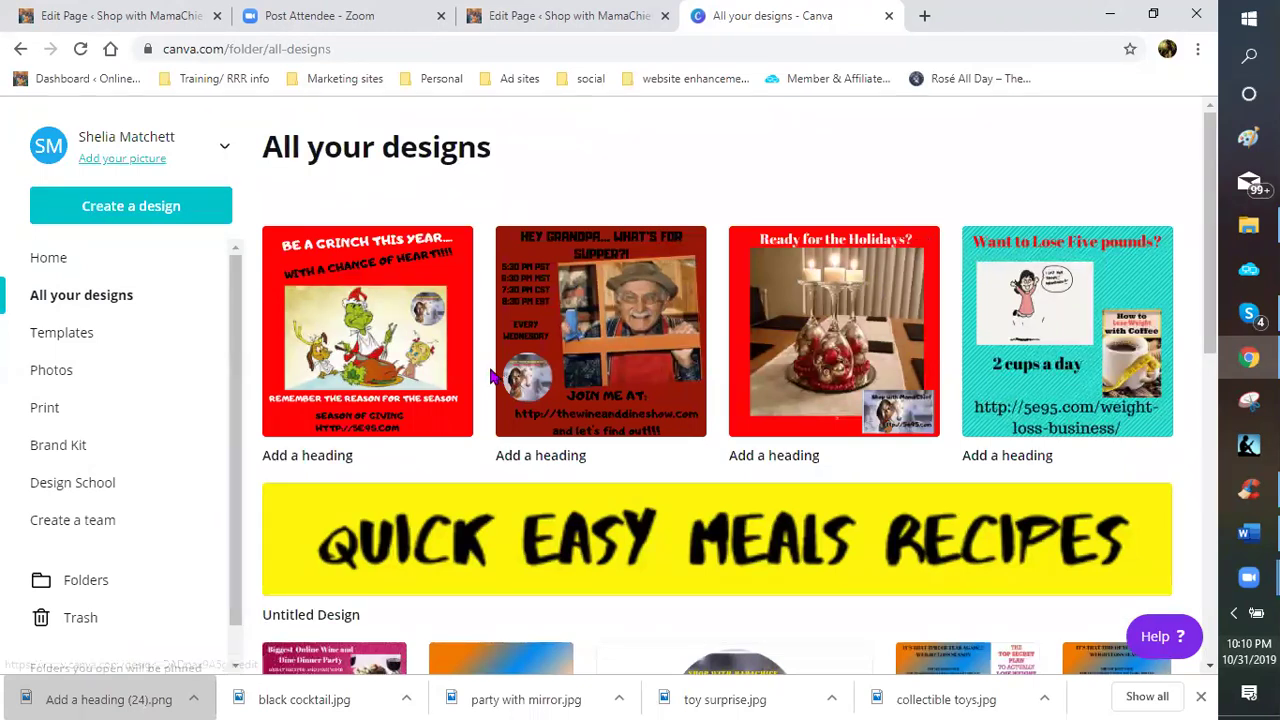
pyautogui.scroll(-1, 470, 385)
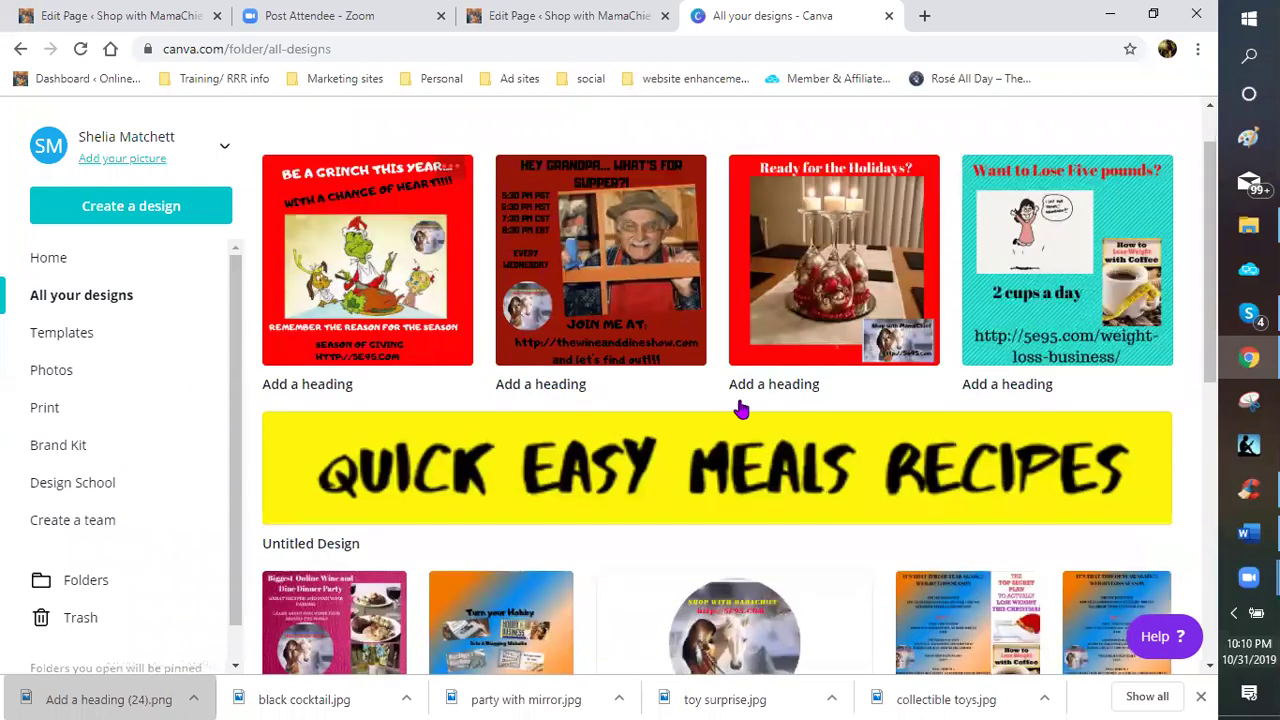
pyautogui.scroll(1, 740, 408)
pyautogui.moveTo(1074, 366)
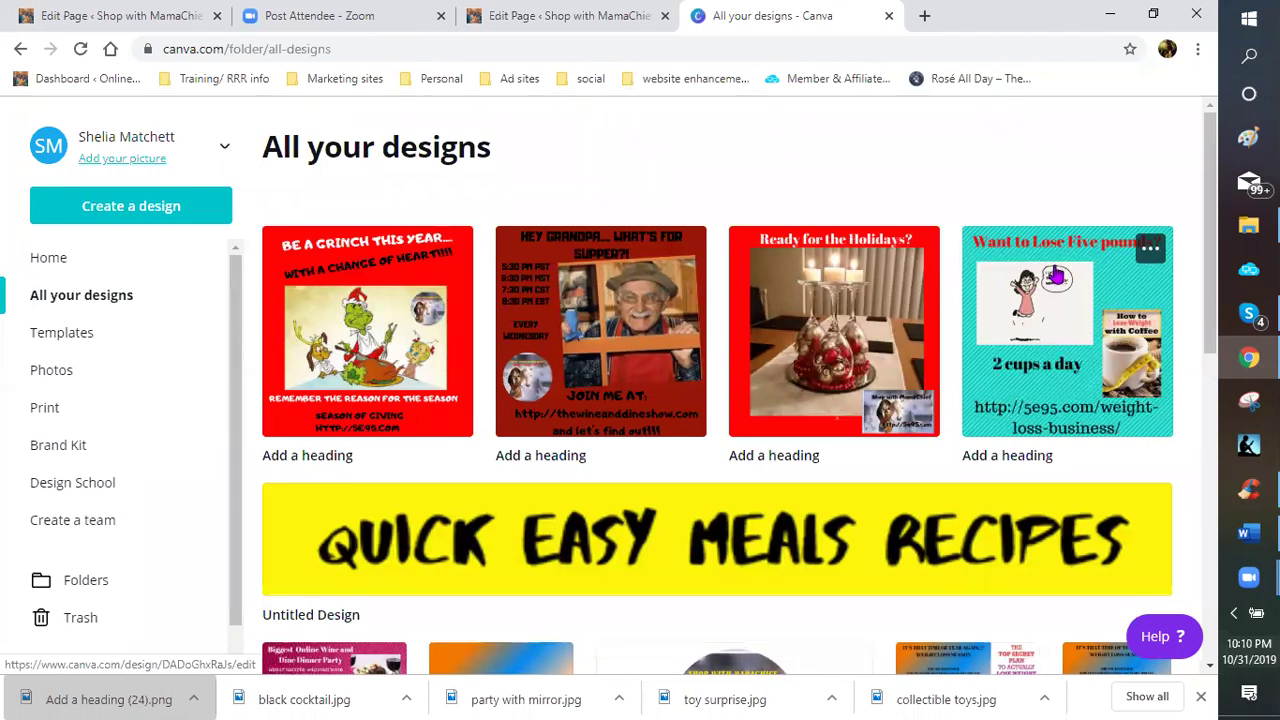
pyautogui.scroll(-2, 836, 440)
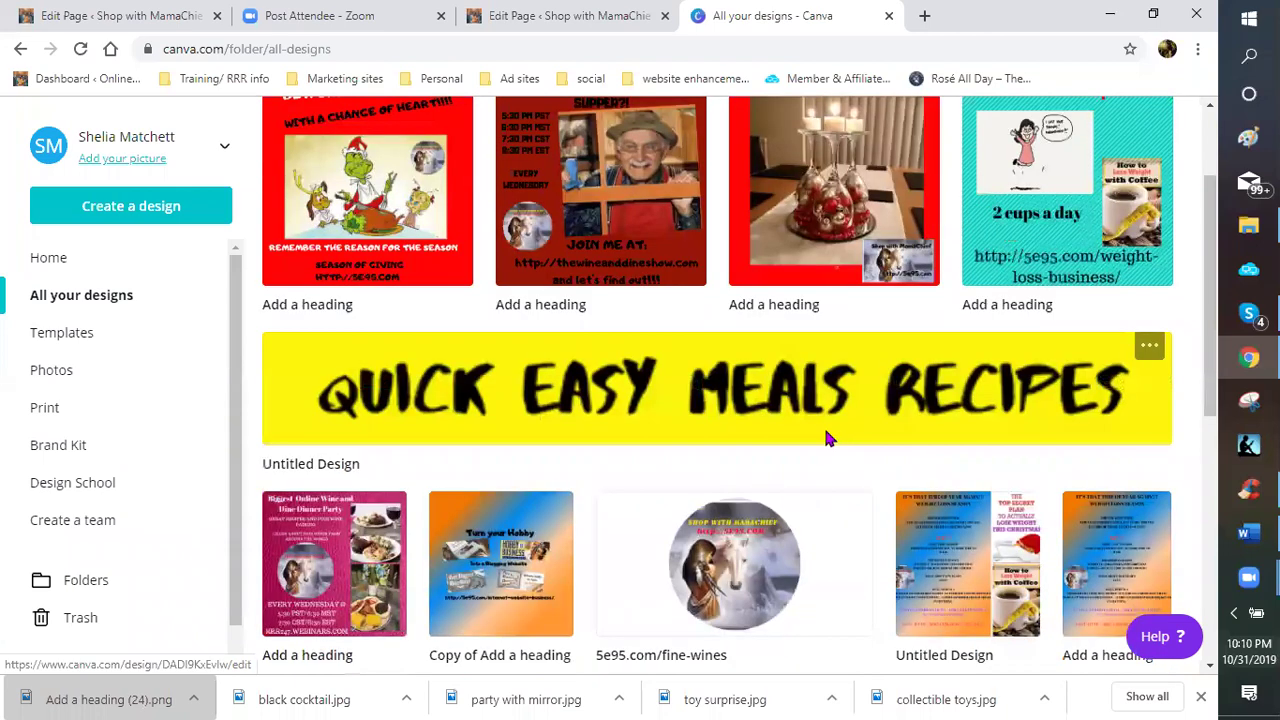
pyautogui.scroll(-1, 789, 457)
pyautogui.scroll(-1, 752, 433)
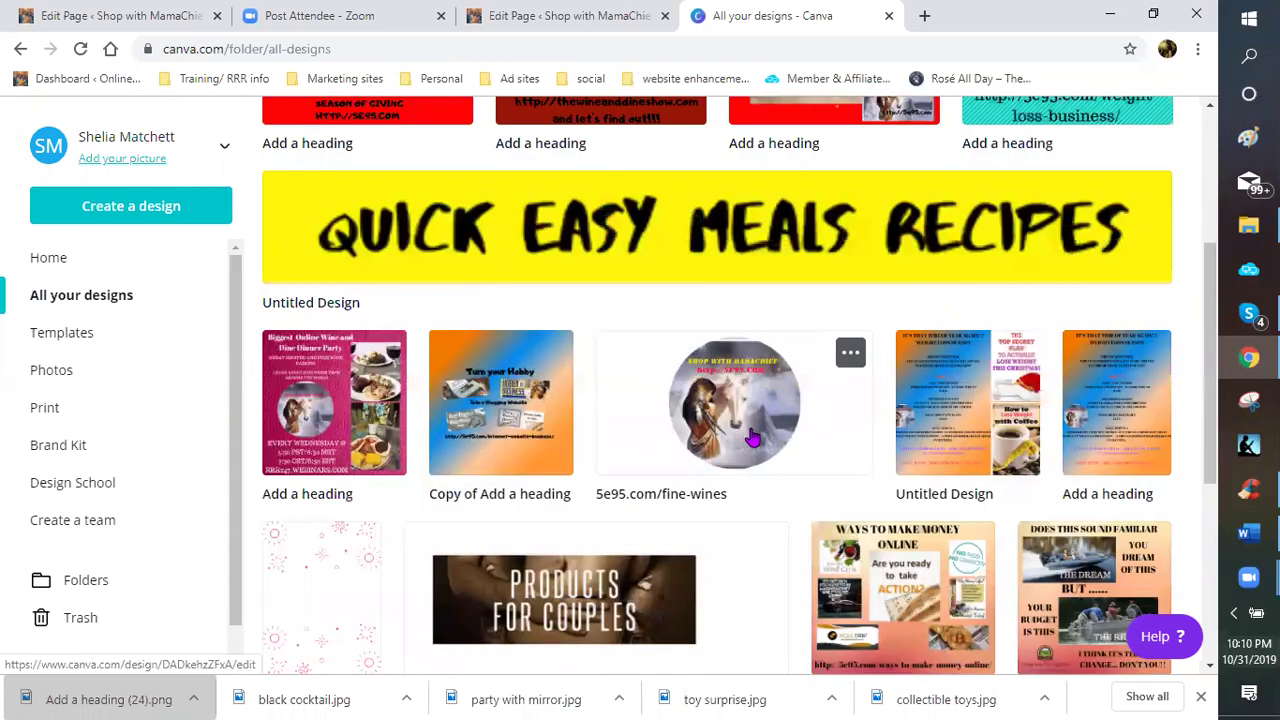
pyautogui.scroll(2, 834, 128)
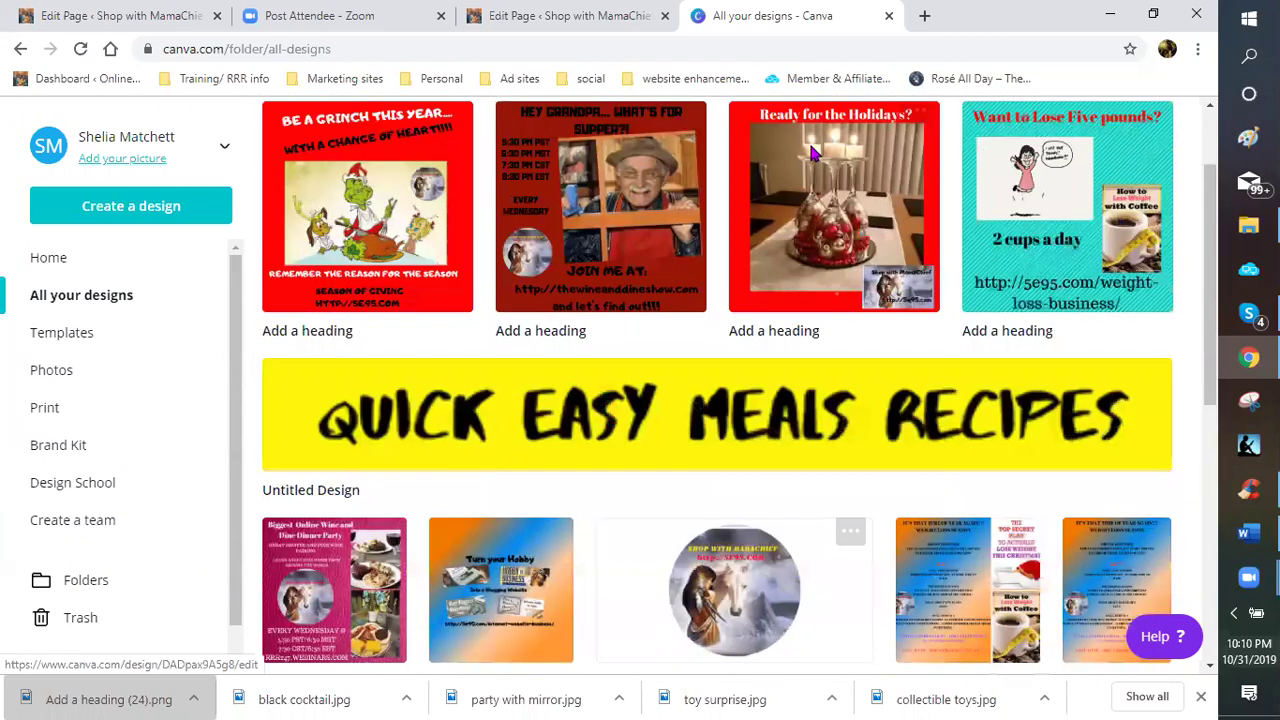
pyautogui.scroll(2, 840, 120)
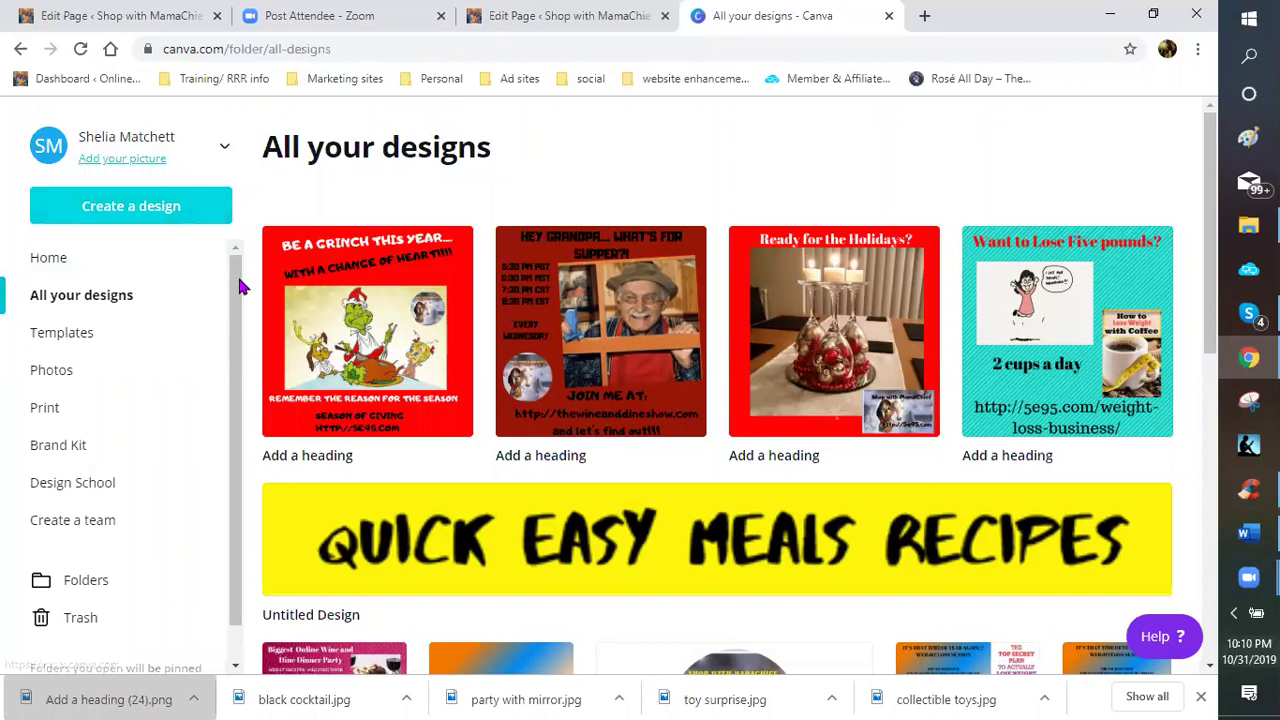
pyautogui.scroll(-2, 100, 440)
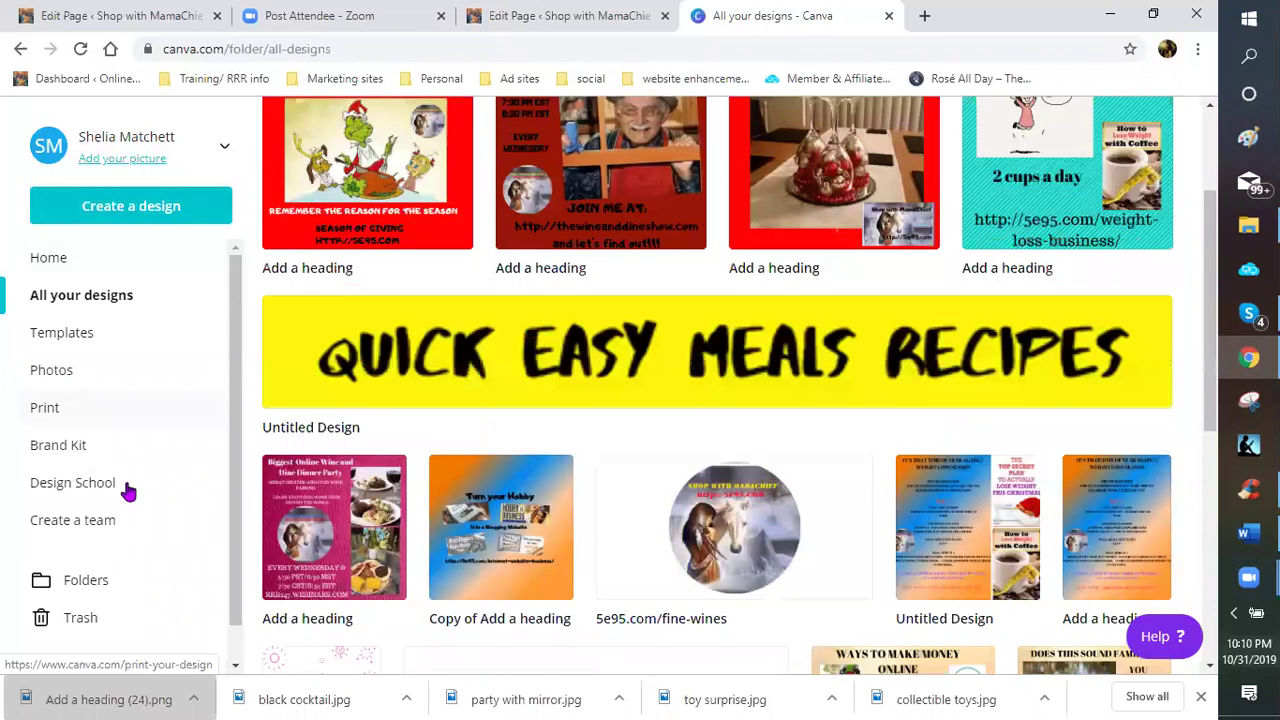
# - Start a blank Instagram Post from the Create a design list
pyautogui.click(130, 210)
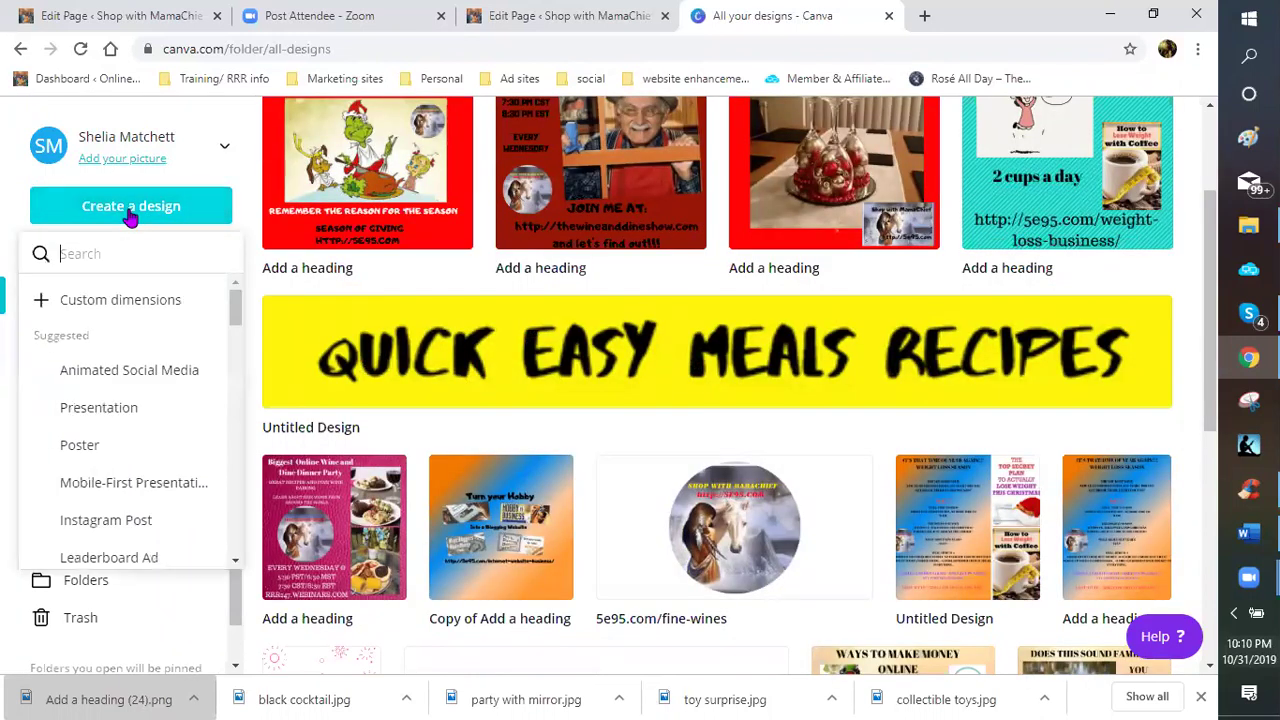
pyautogui.click(131, 212)
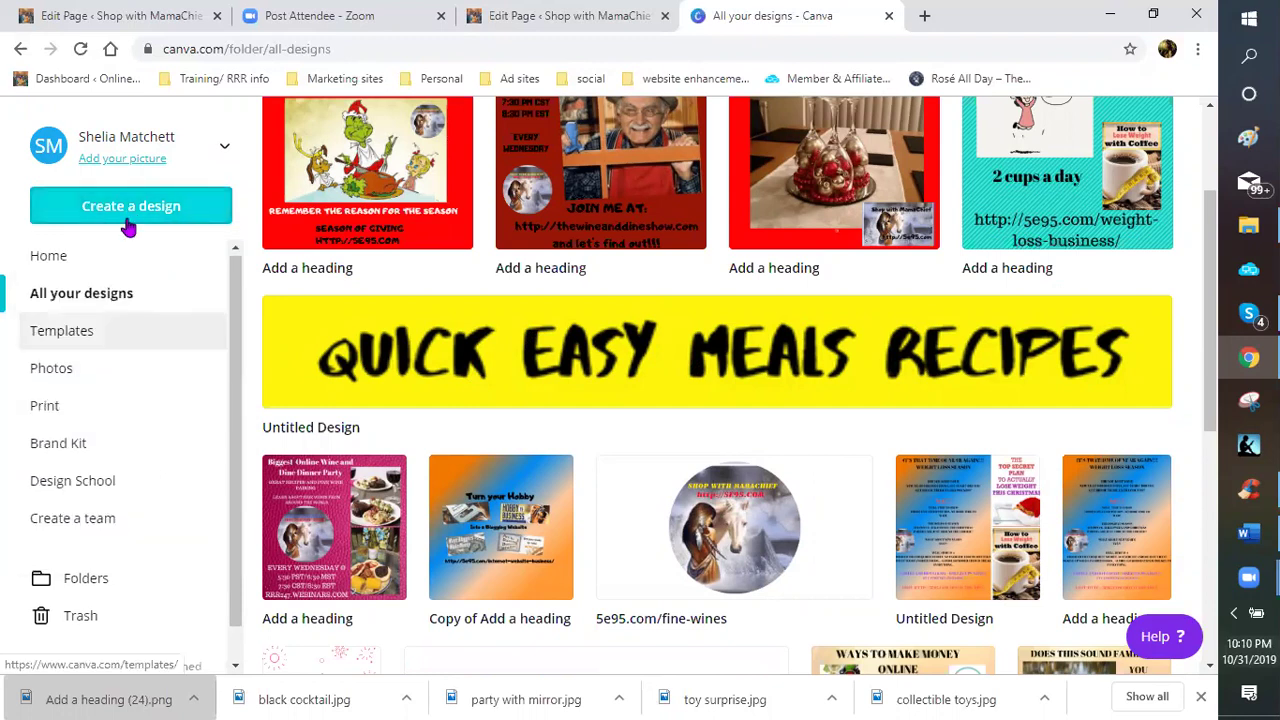
pyautogui.scroll(-1, 134, 220)
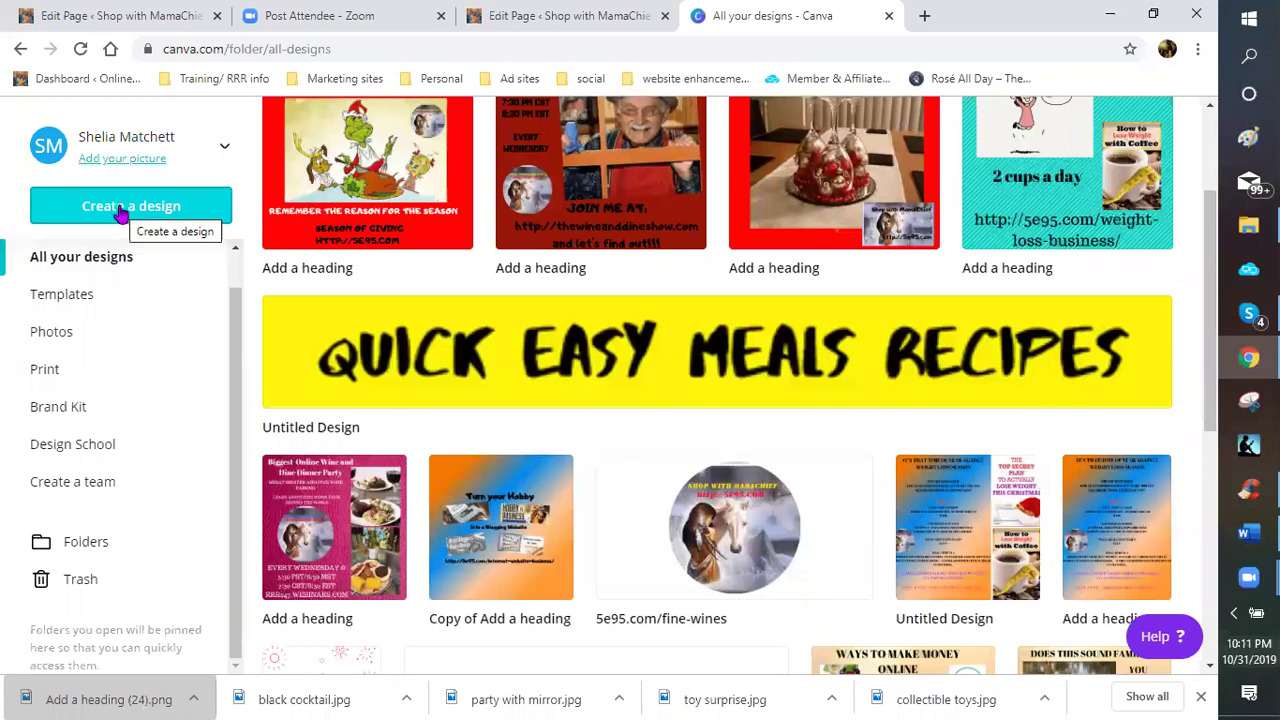
pyautogui.click(121, 212)
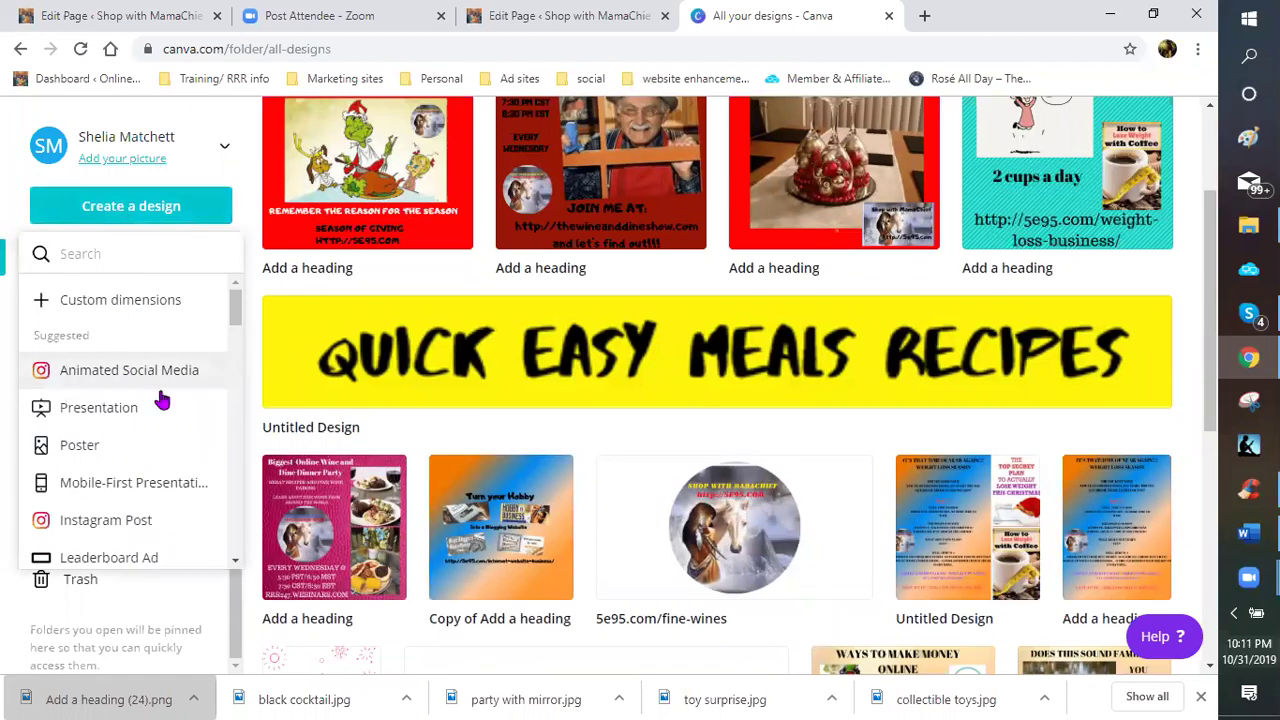
pyautogui.scroll(-1, 131, 425)
pyautogui.scroll(-2, 127, 407)
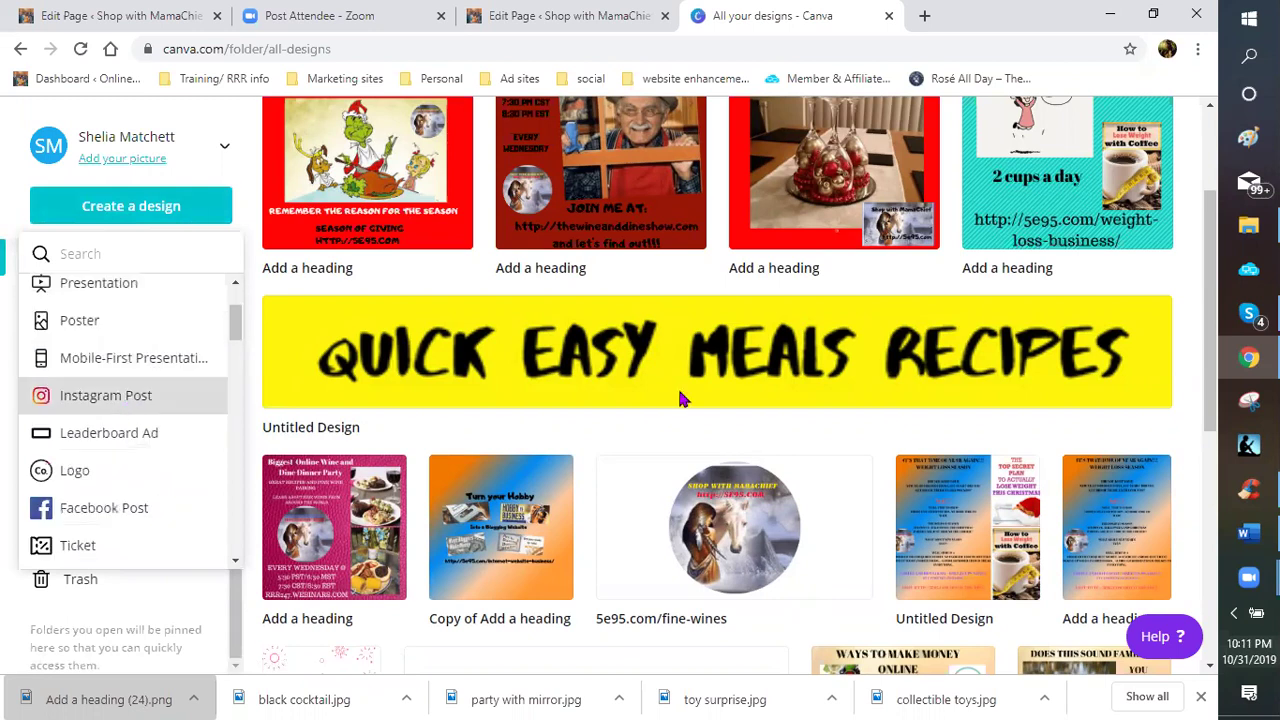
pyautogui.click(127, 407)
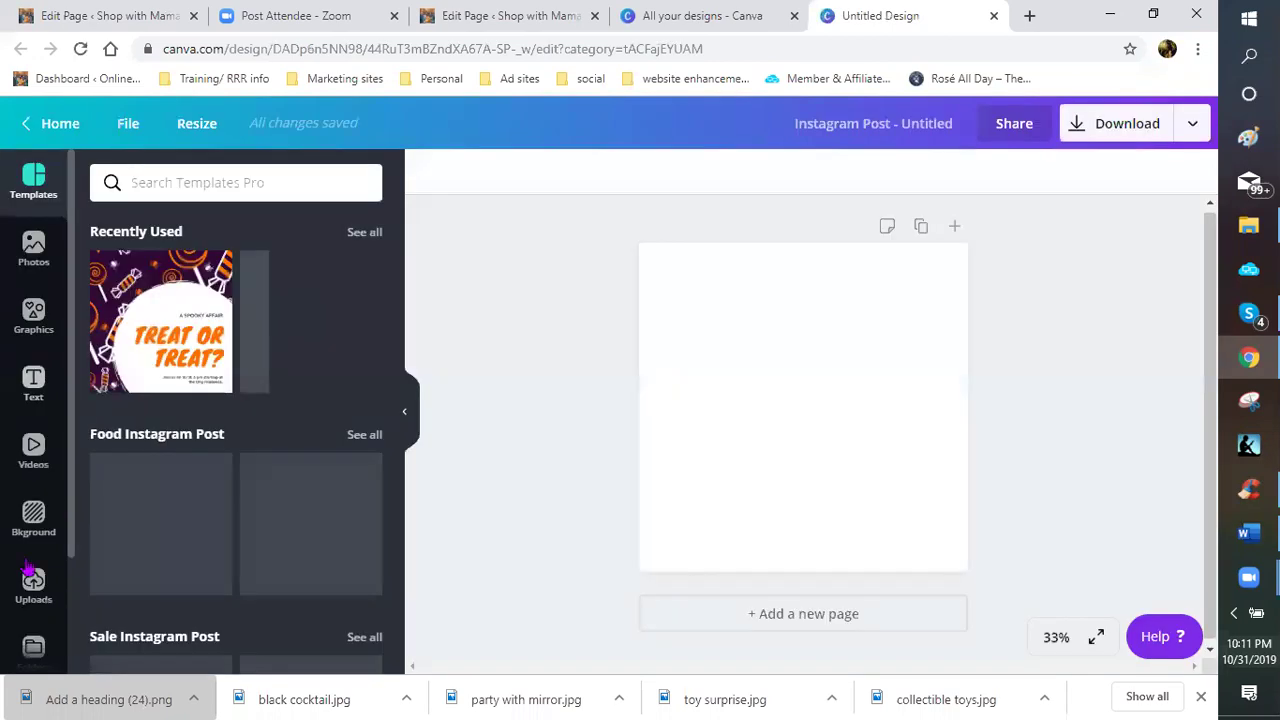
# - Add the circle landscape graphic from Graphics and shrink it slightly
pyautogui.click(36, 325)
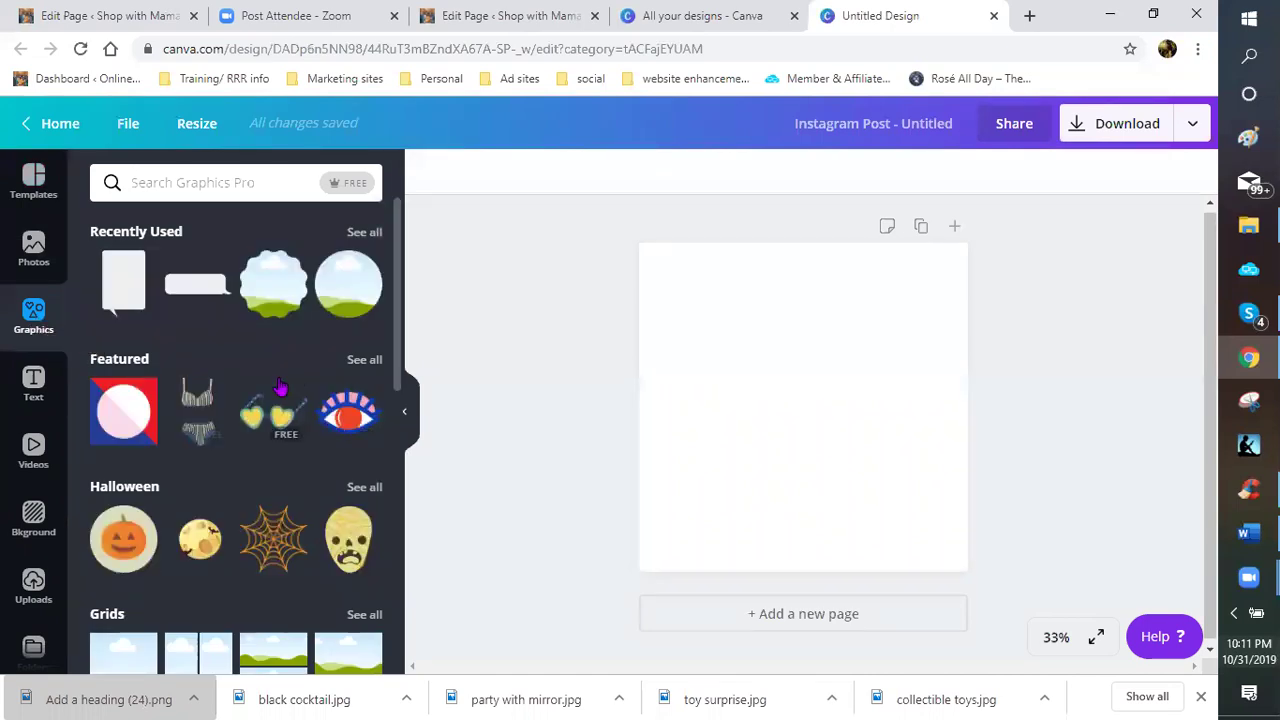
pyautogui.scroll(-1, 277, 385)
pyautogui.scroll(1, 341, 280)
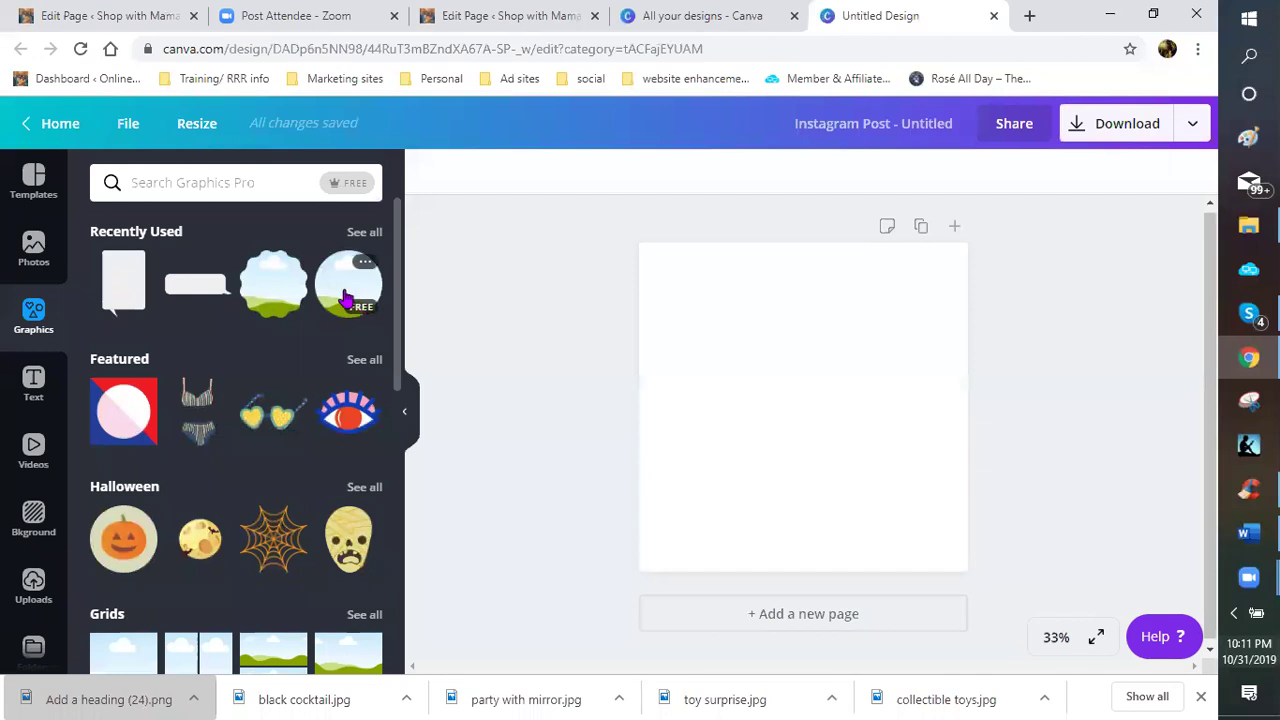
pyautogui.click(345, 297)
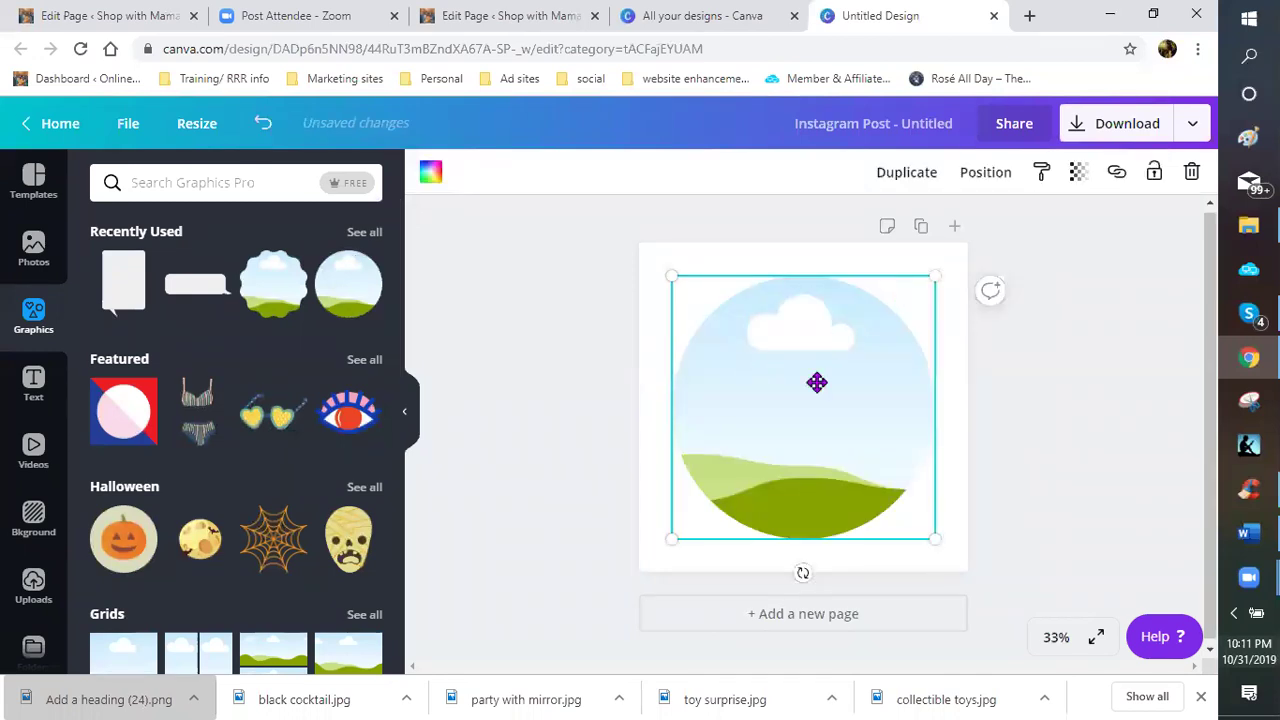
pyautogui.moveTo(670, 531); pyautogui.dragTo(701, 507)
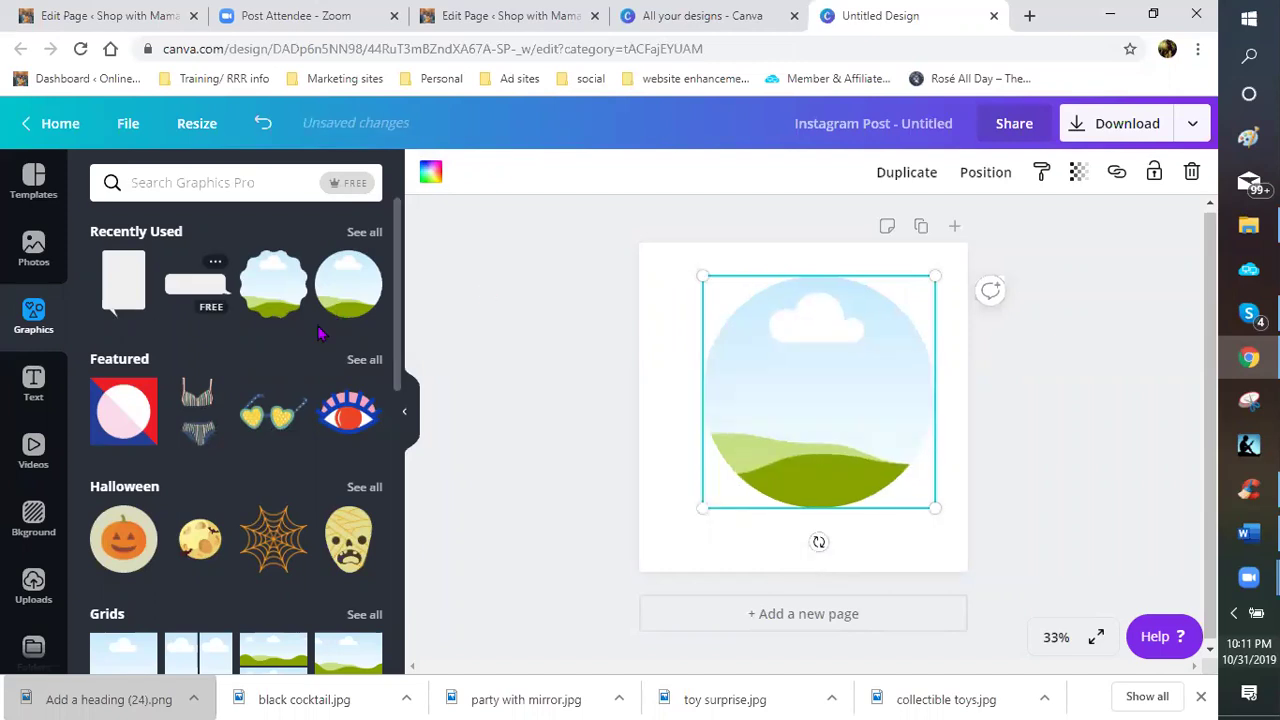
# - Fill the page with a two-row grid and add a circle frame about 212 px wide
pyautogui.scroll(-3, 230, 470)
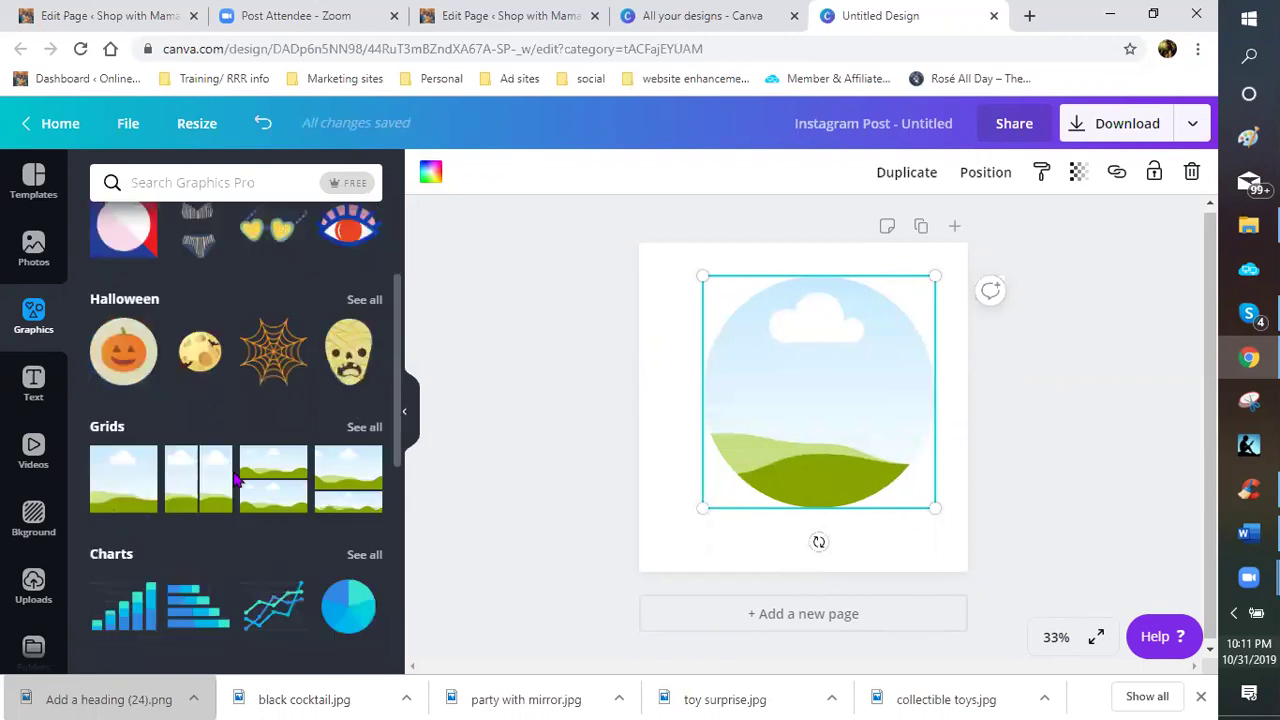
pyautogui.click(272, 476)
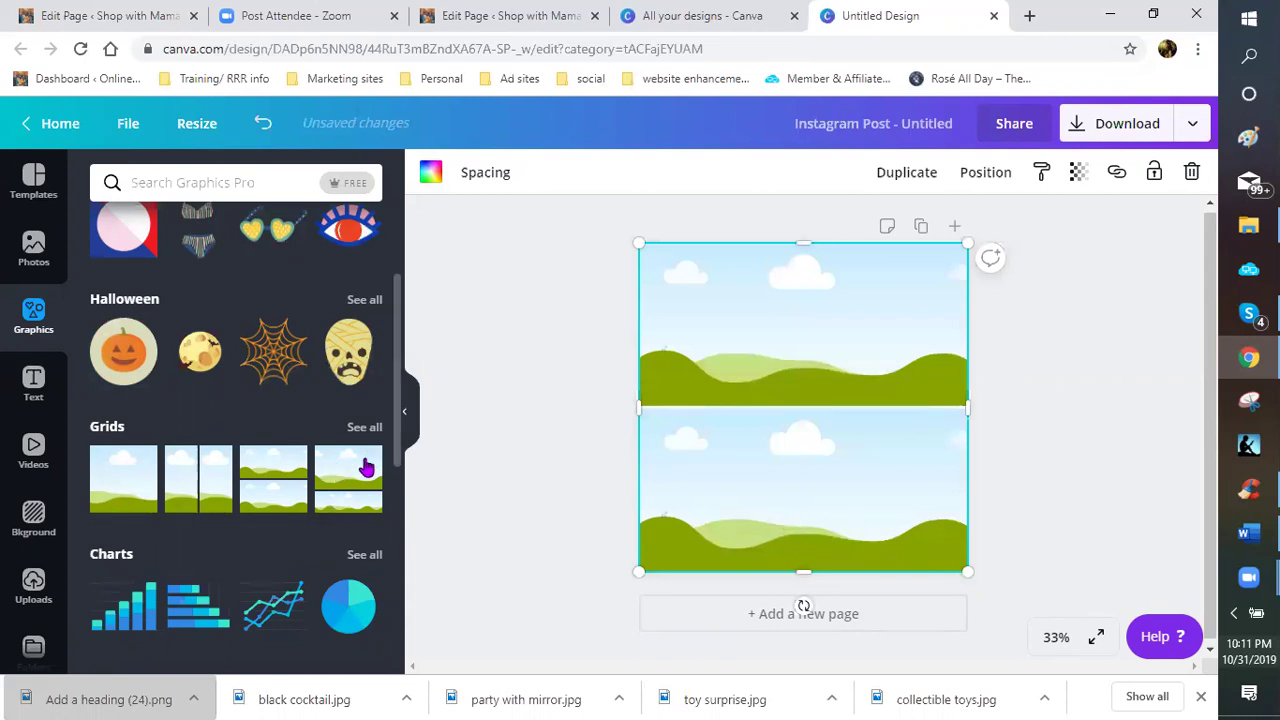
pyautogui.scroll(-2, 145, 482)
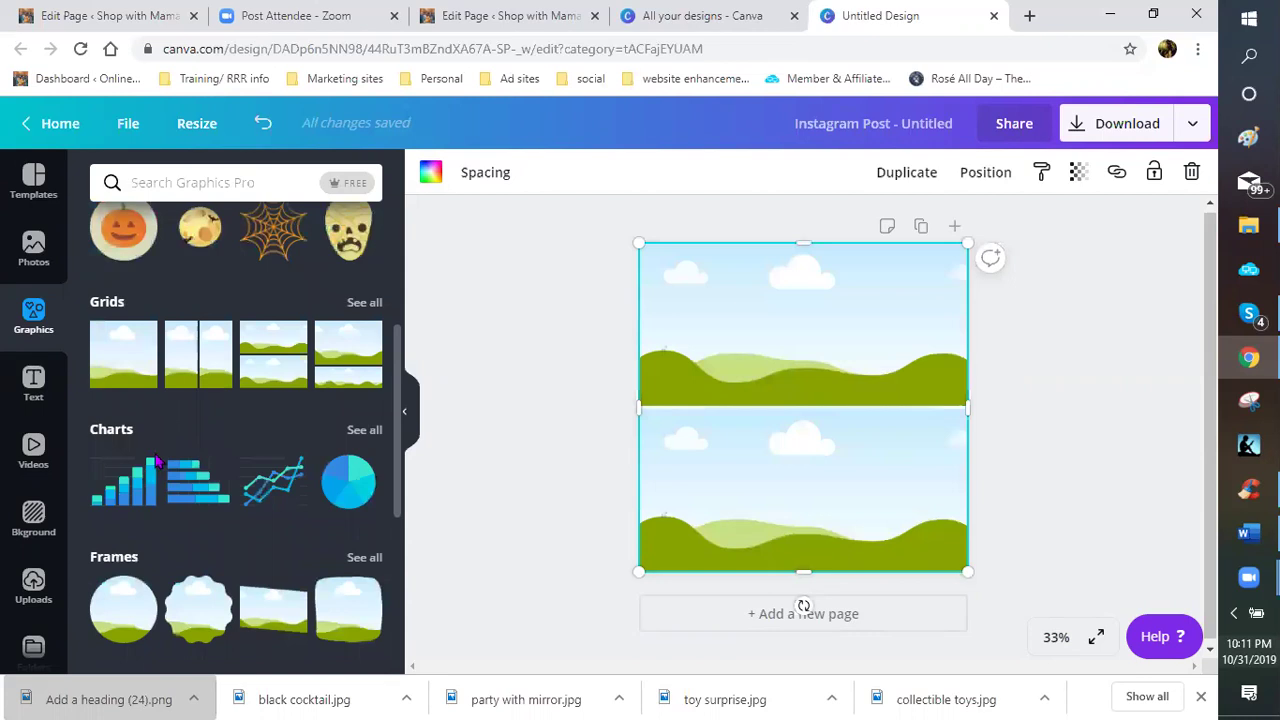
pyautogui.scroll(-1, 145, 482)
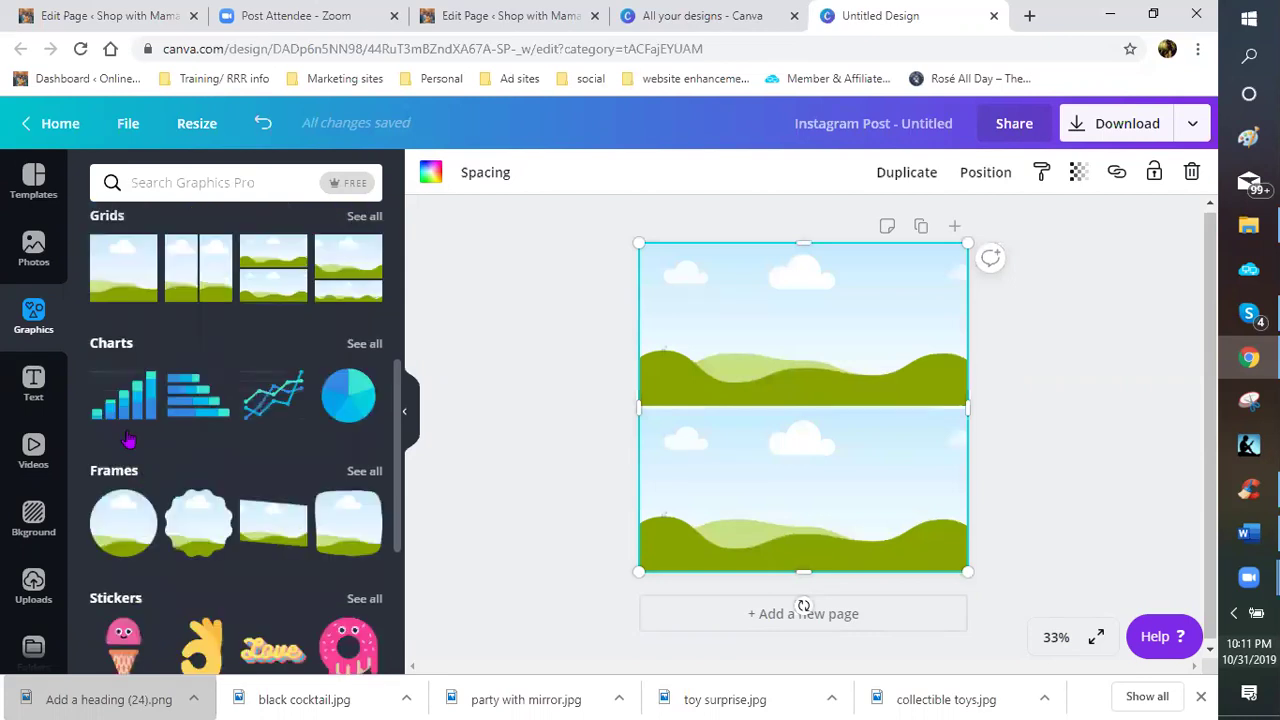
pyautogui.scroll(-1, 128, 440)
pyautogui.click(123, 420)
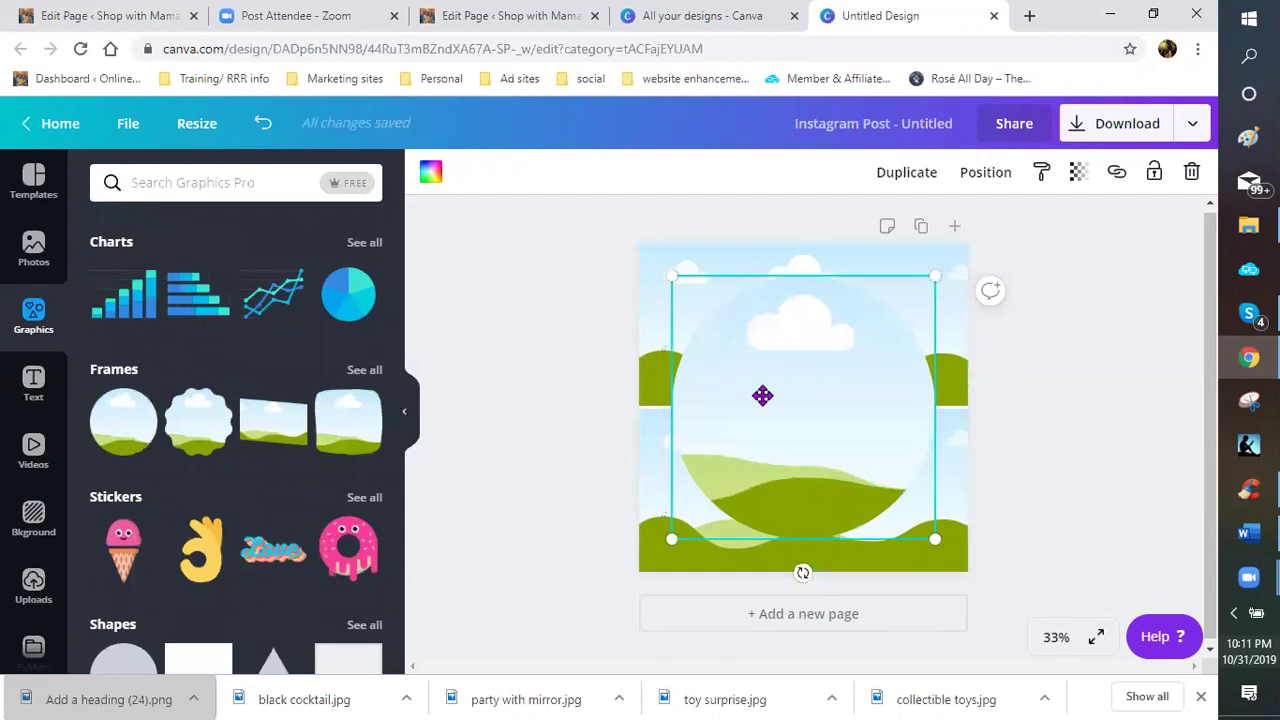
pyautogui.moveTo(932, 279); pyautogui.dragTo(884, 328)
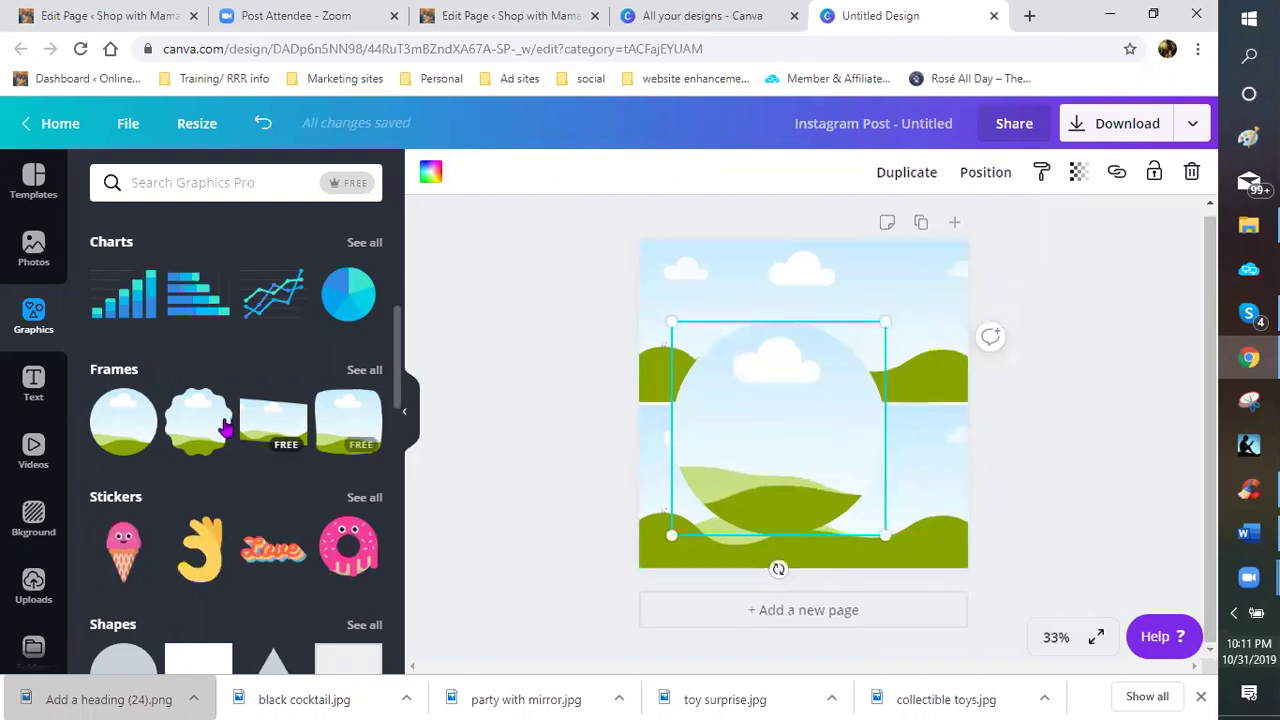
pyautogui.scroll(-2, 194, 475)
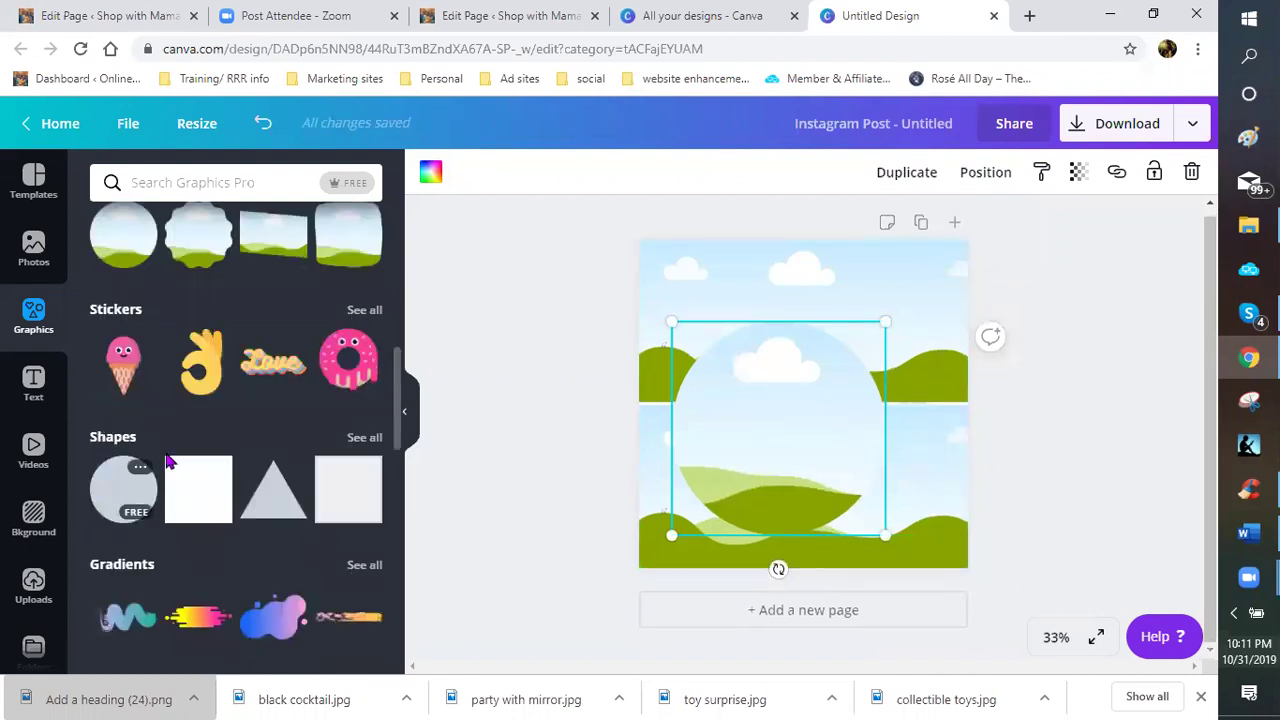
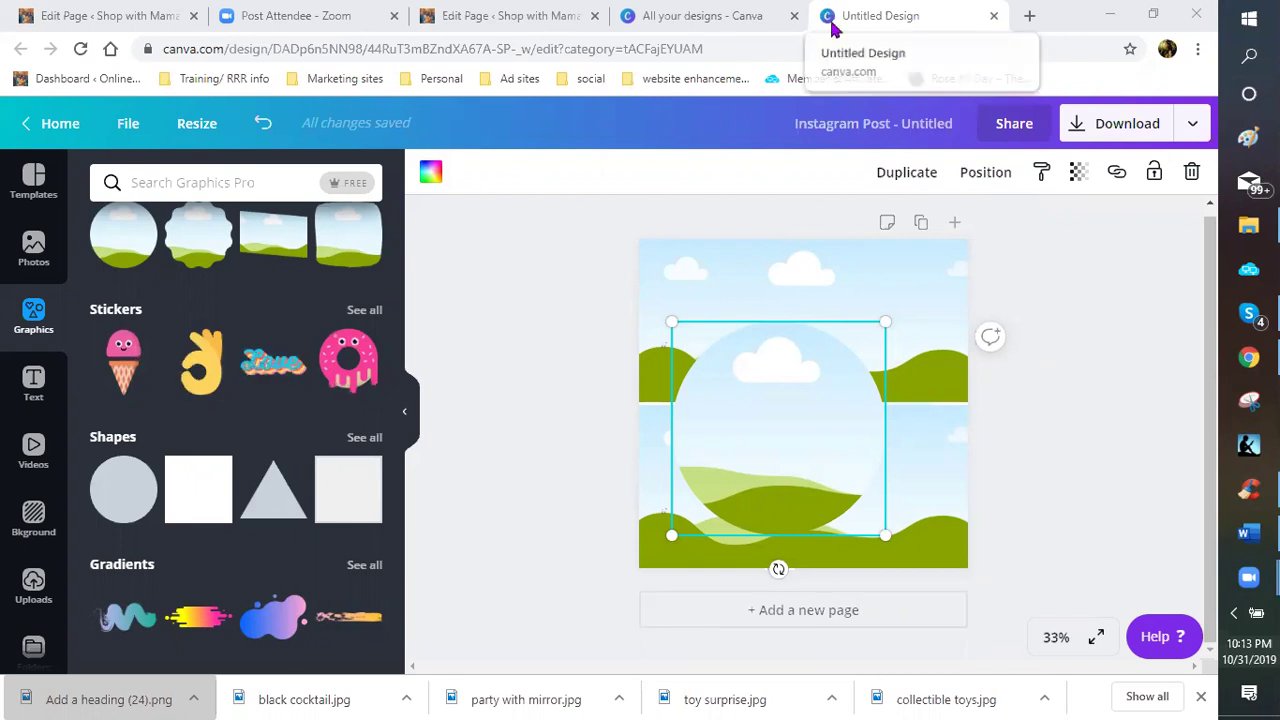
# - Close the Canva design tabs in Chrome
pyautogui.hotkey('ctrl', 'pageup')
pyautogui.click(994, 16)
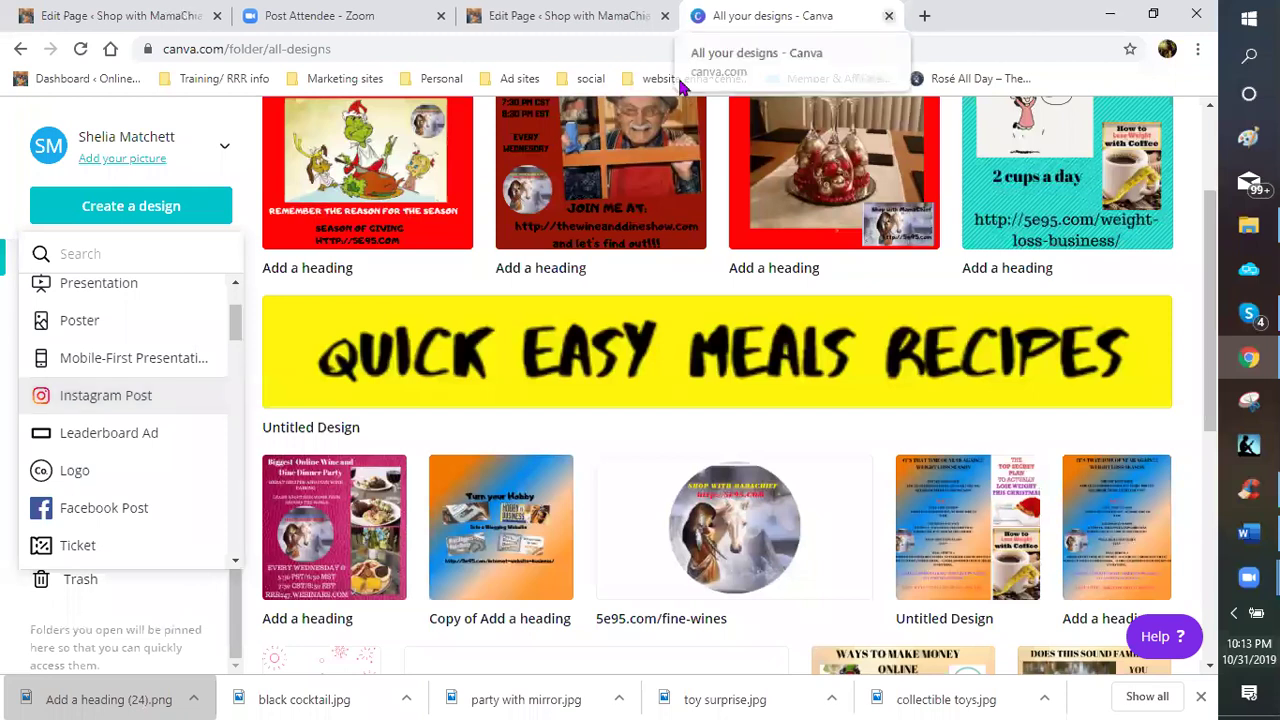
pyautogui.click(794, 16)
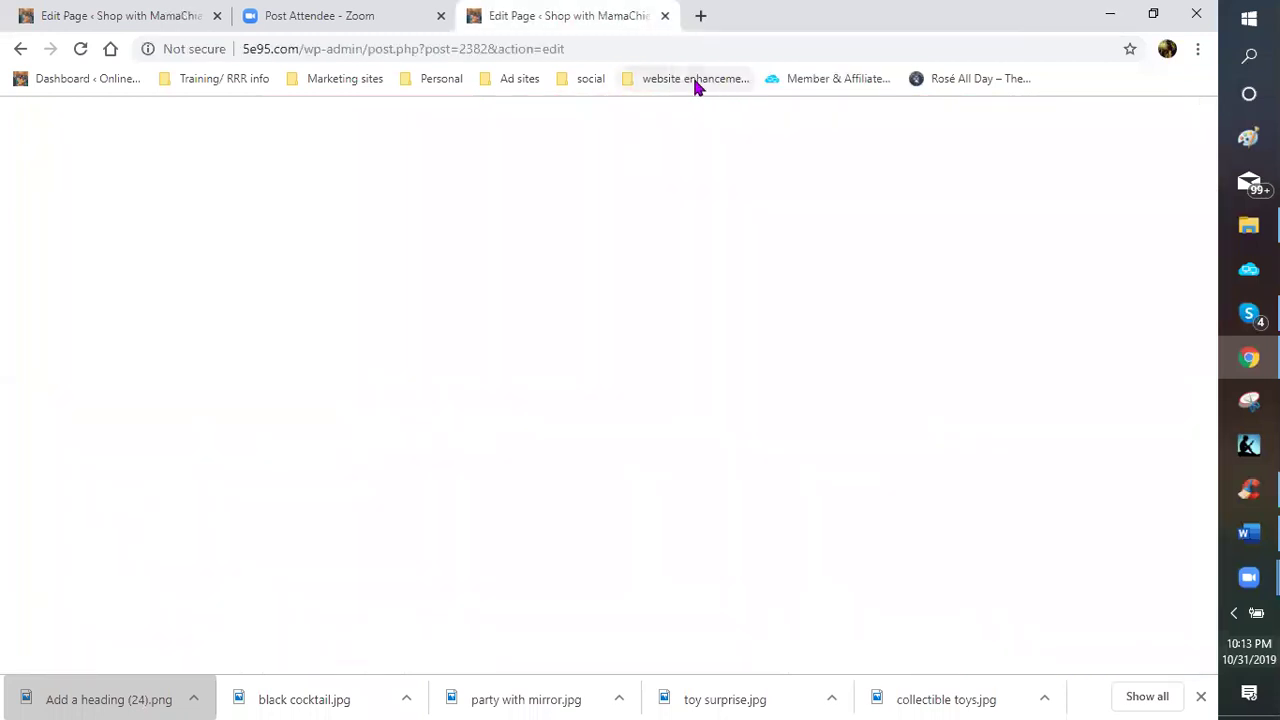
# - Open Facebook in a new tab from the social bookmarks folder
pyautogui.hotkey('ctrl', 't')
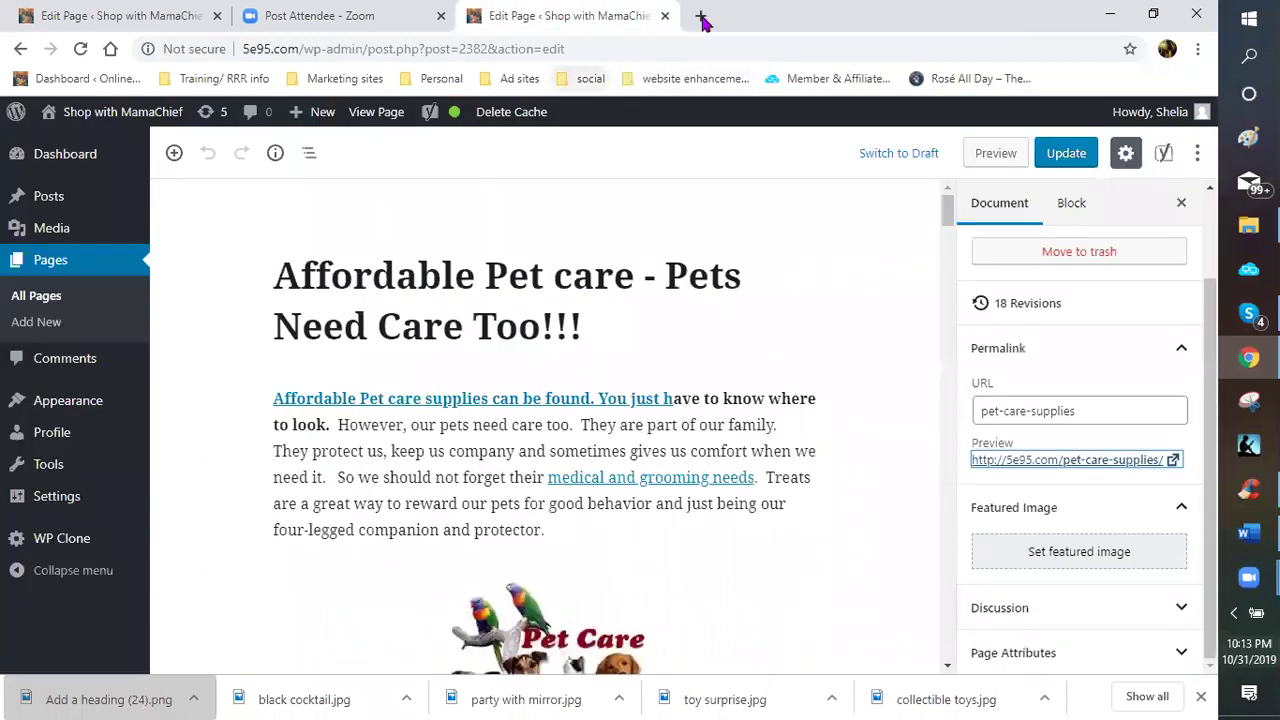
pyautogui.click(601, 86)
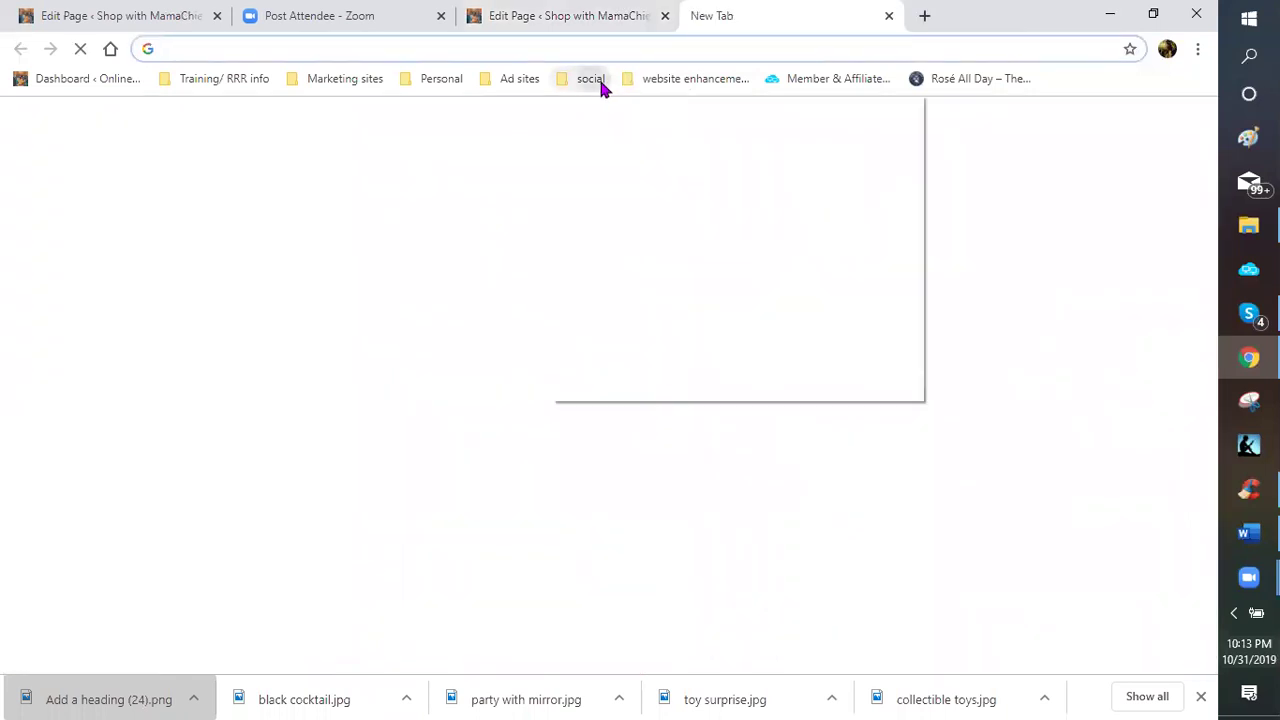
pyautogui.press('Escape')
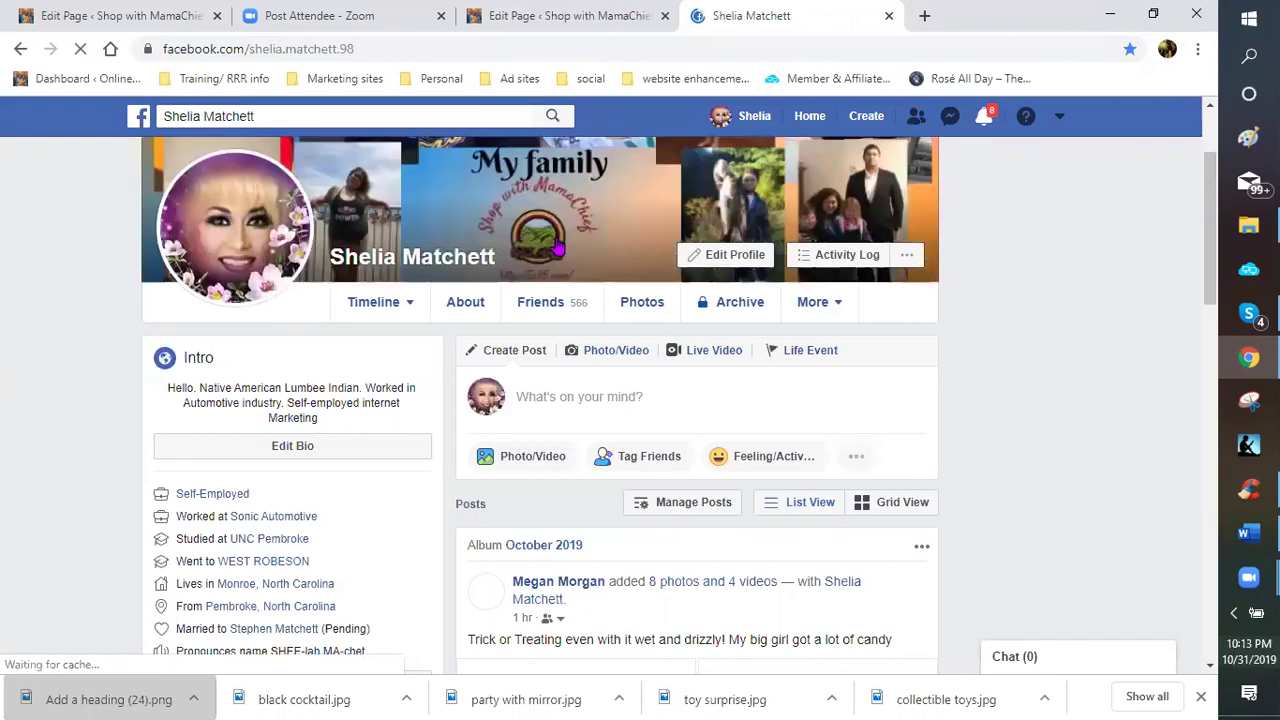
# - Write the post 'Halloween is behind us, Thanksgiving is around the corner and Christmas is on the horizon. Are you ready for them?'
pyautogui.click(571, 400)
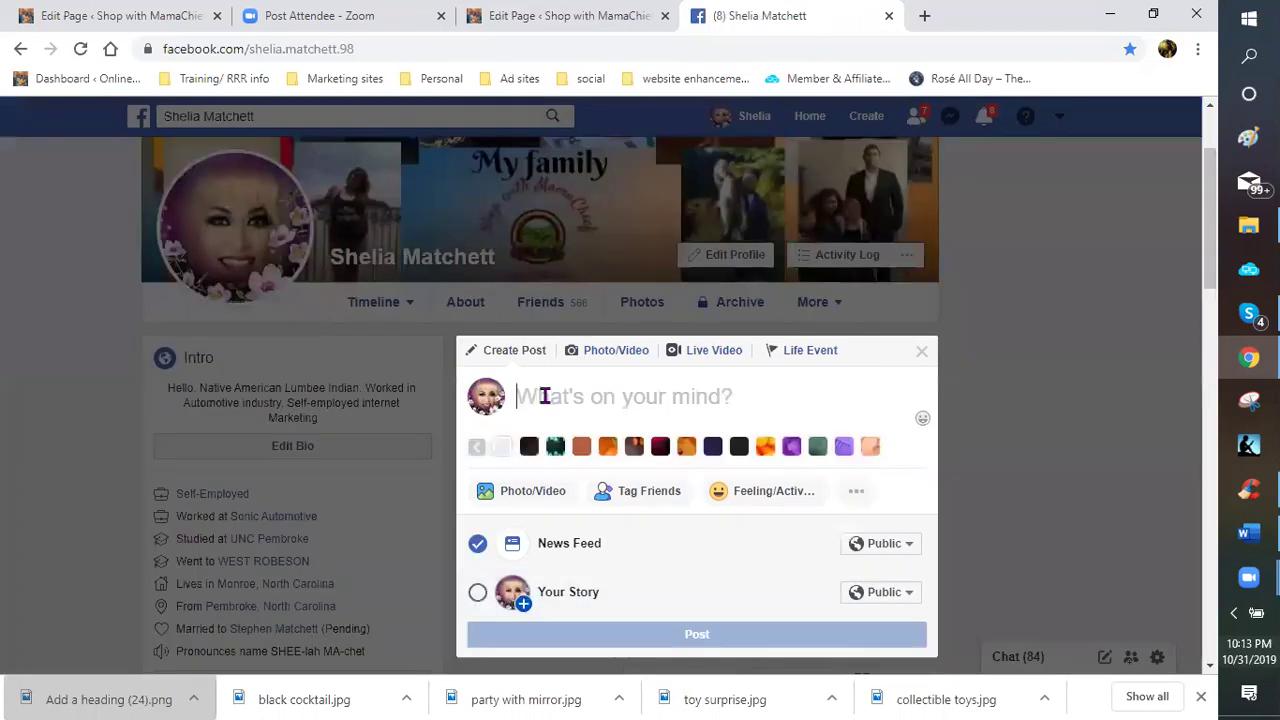
pyautogui.write('Halloween is ')
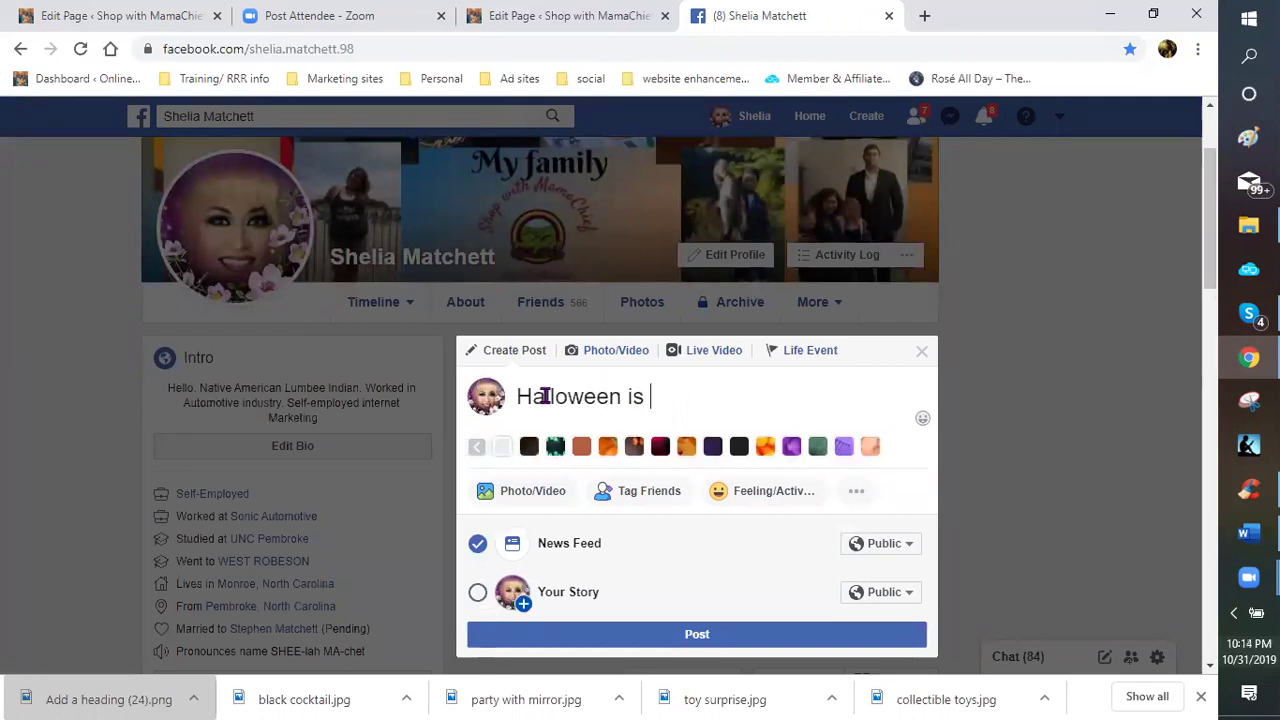
pyautogui.write('behind')
pyautogui.write(' u')
pyautogui.write('s, ')
pyautogui.write('chr')
pyautogui.press('BackSpace')
pyautogui.press('BackSpace')
pyautogui.press('BackSpace')
pyautogui.write('Thanksgi')
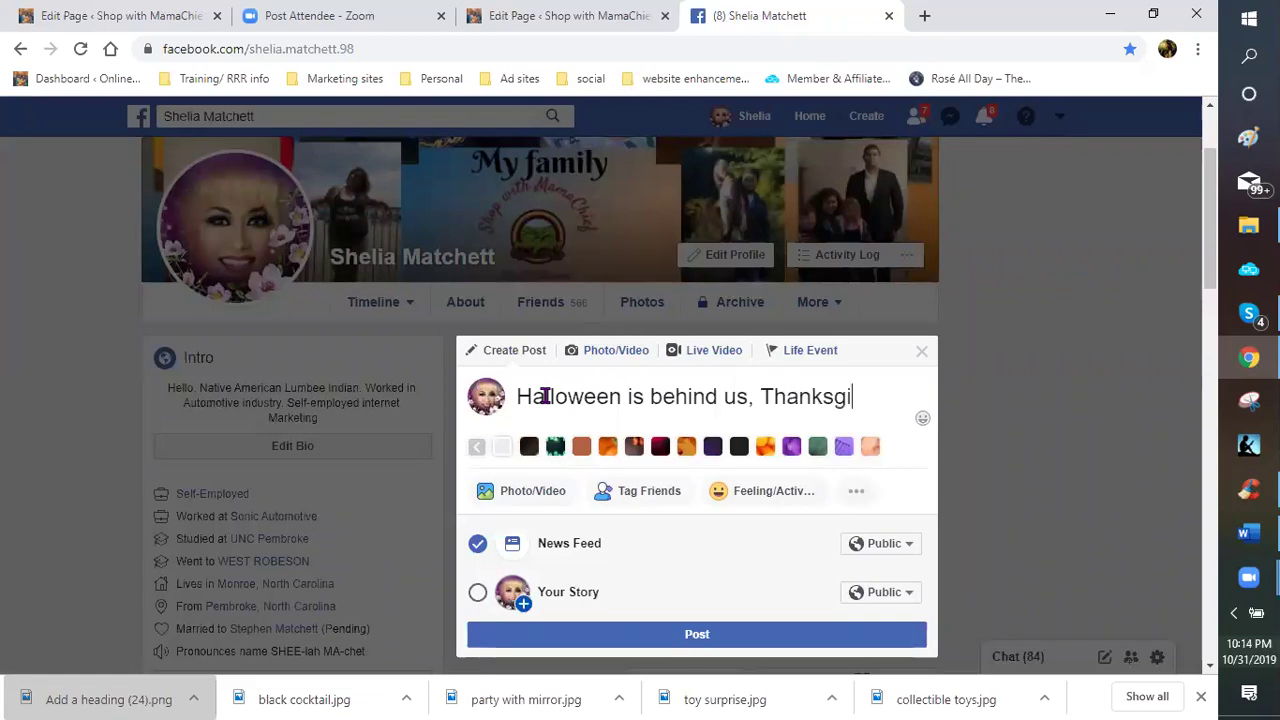
pyautogui.write('ving is aroun')
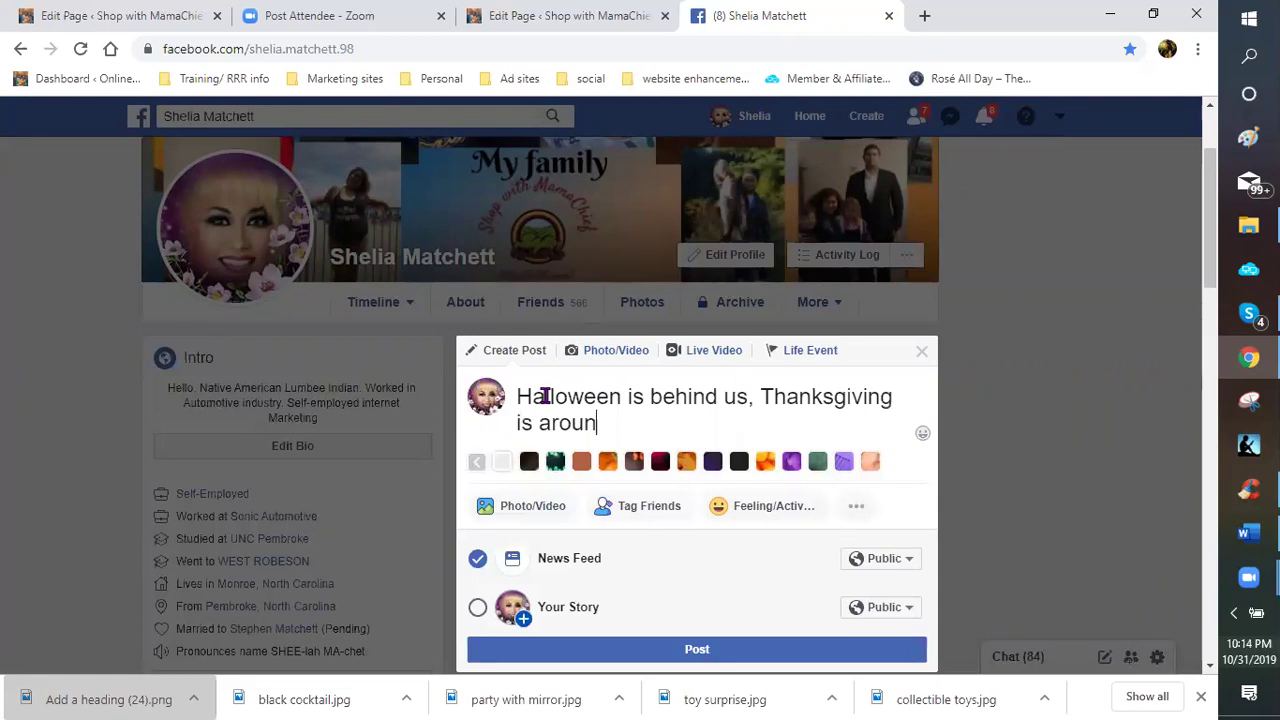
pyautogui.write('d the corner and ')
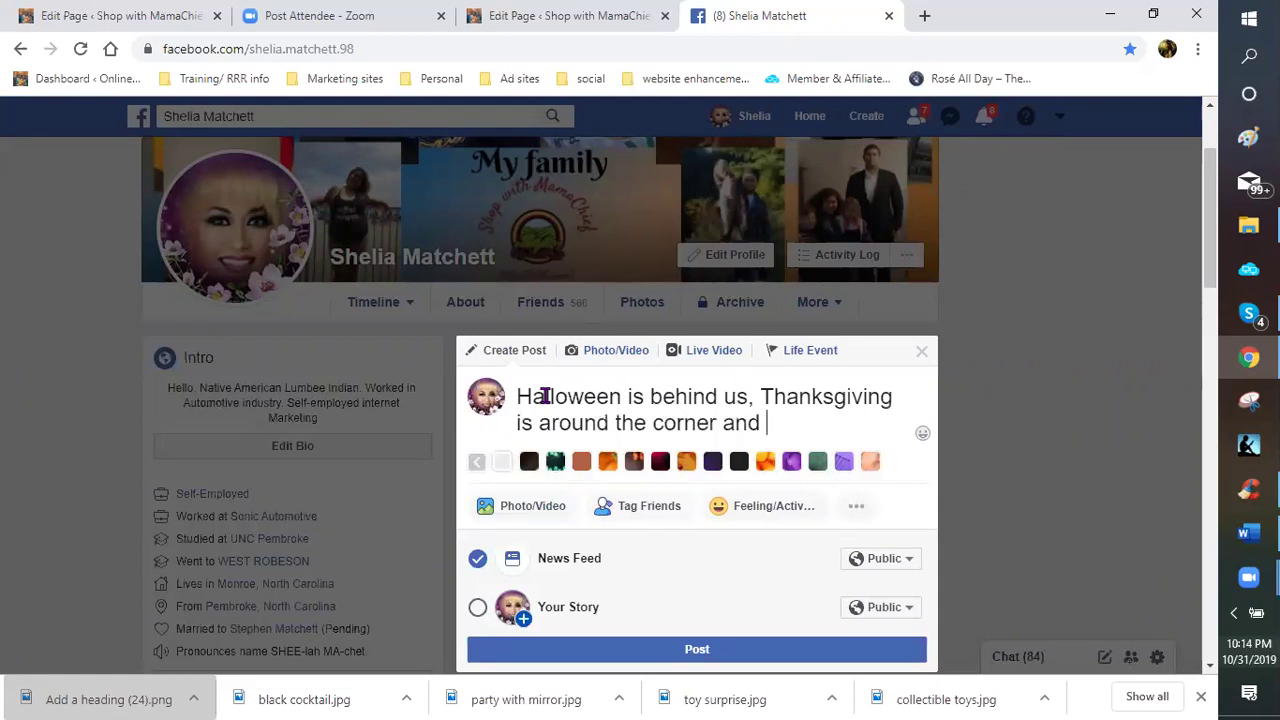
pyautogui.write('Christmas is on')
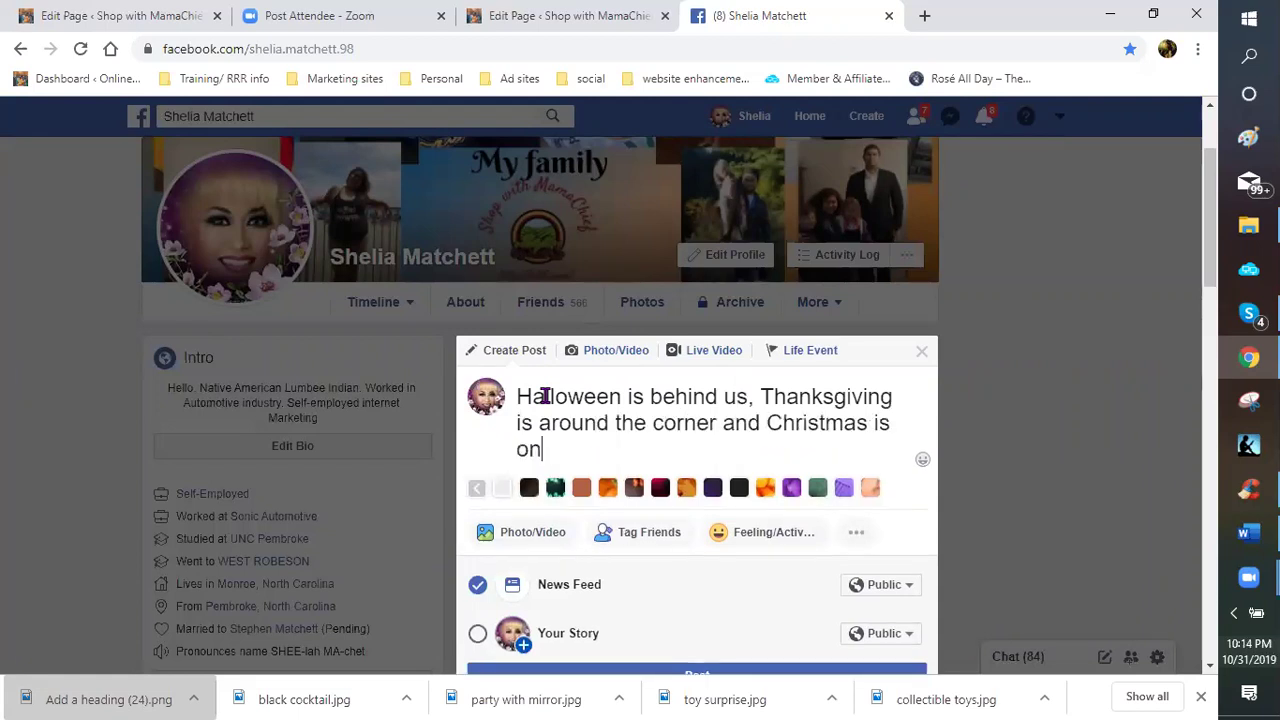
pyautogui.write(' the h')
pyautogui.write('oriz')
pyautogui.press('BackSpace')
pyautogui.press('BackSpace')
pyautogui.write('zon.  Are you ready for them?')
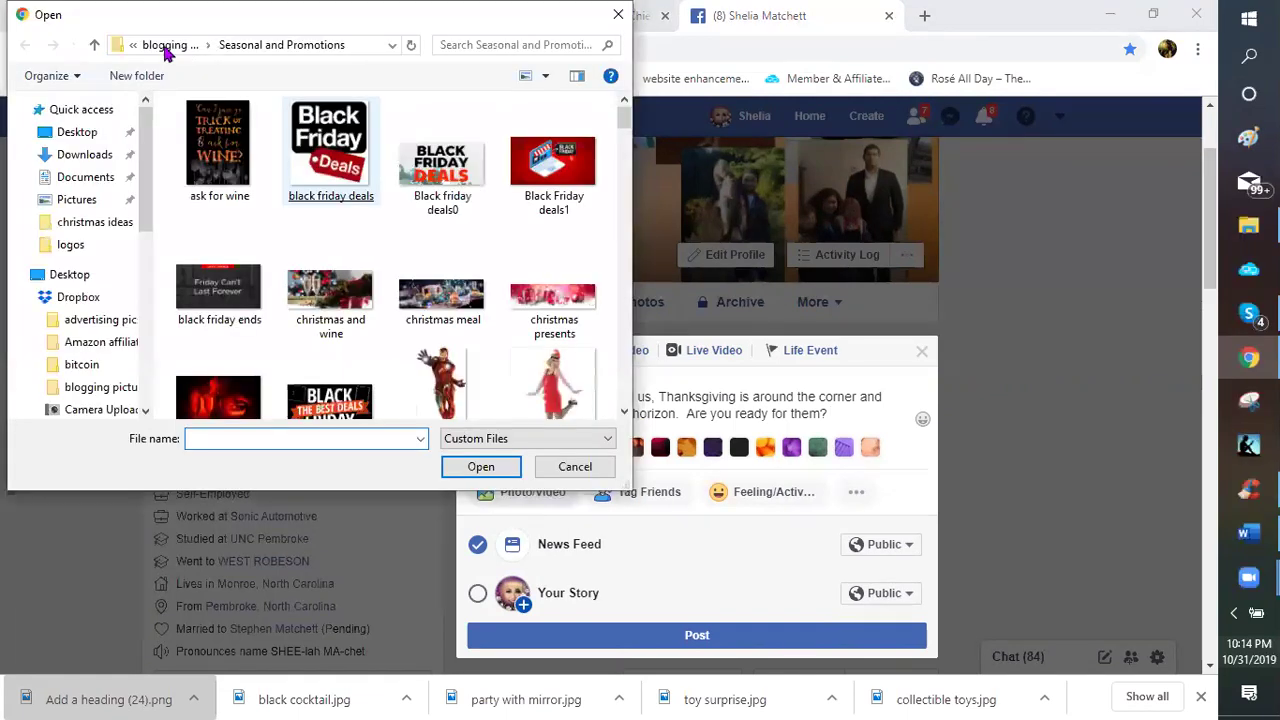
# - Navigate up to blogging pictures and into the logos folder
pyautogui.click(169, 47)
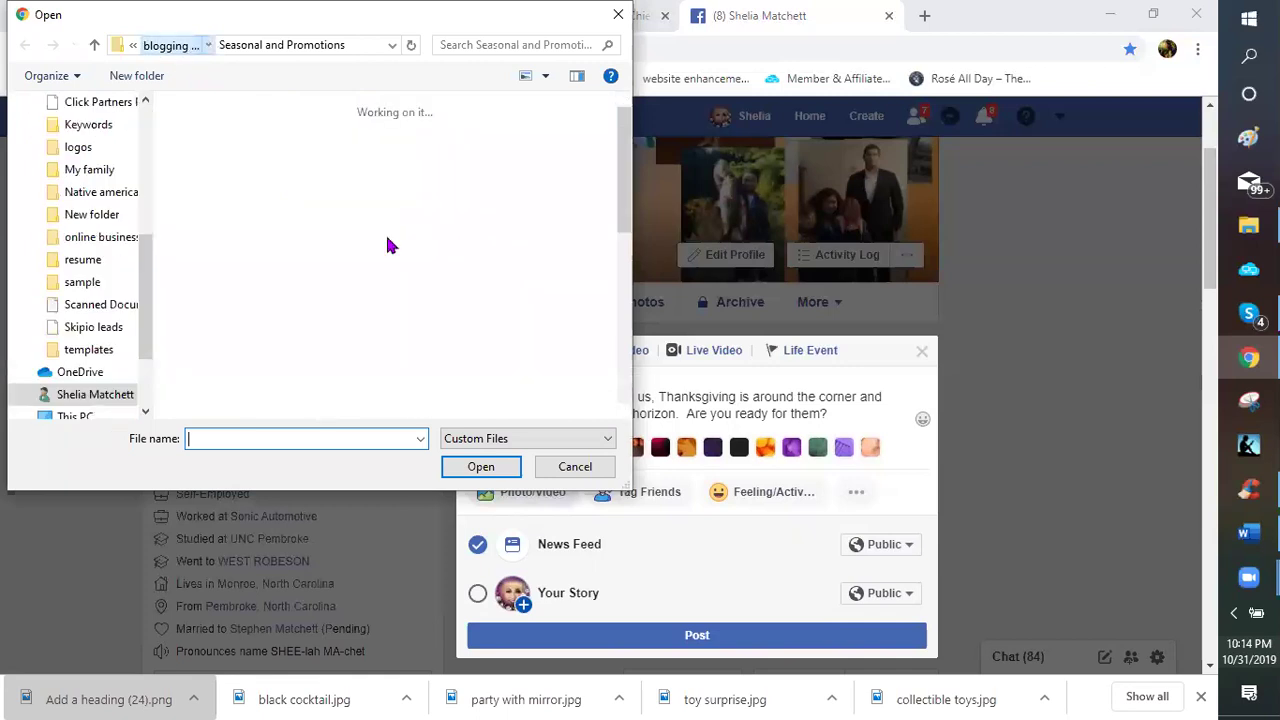
pyautogui.scroll(-5, 383, 241)
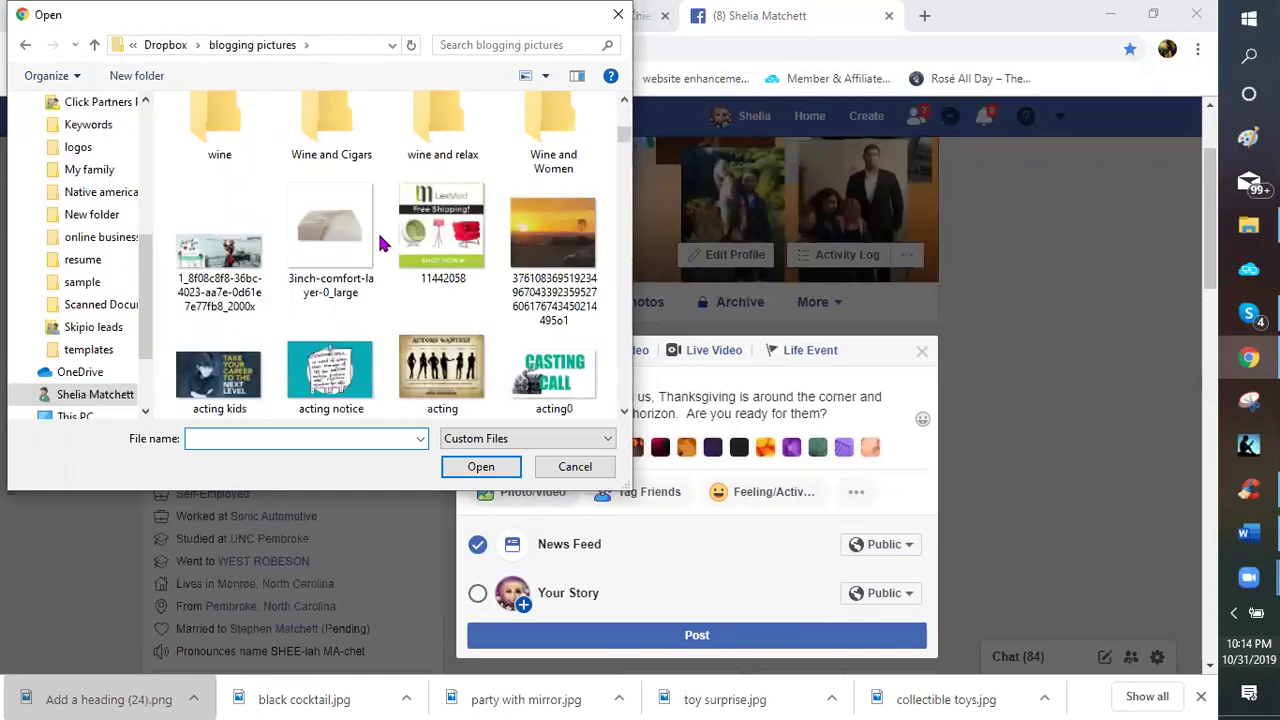
pyautogui.scroll(1, 380, 241)
pyautogui.scroll(5, 380, 241)
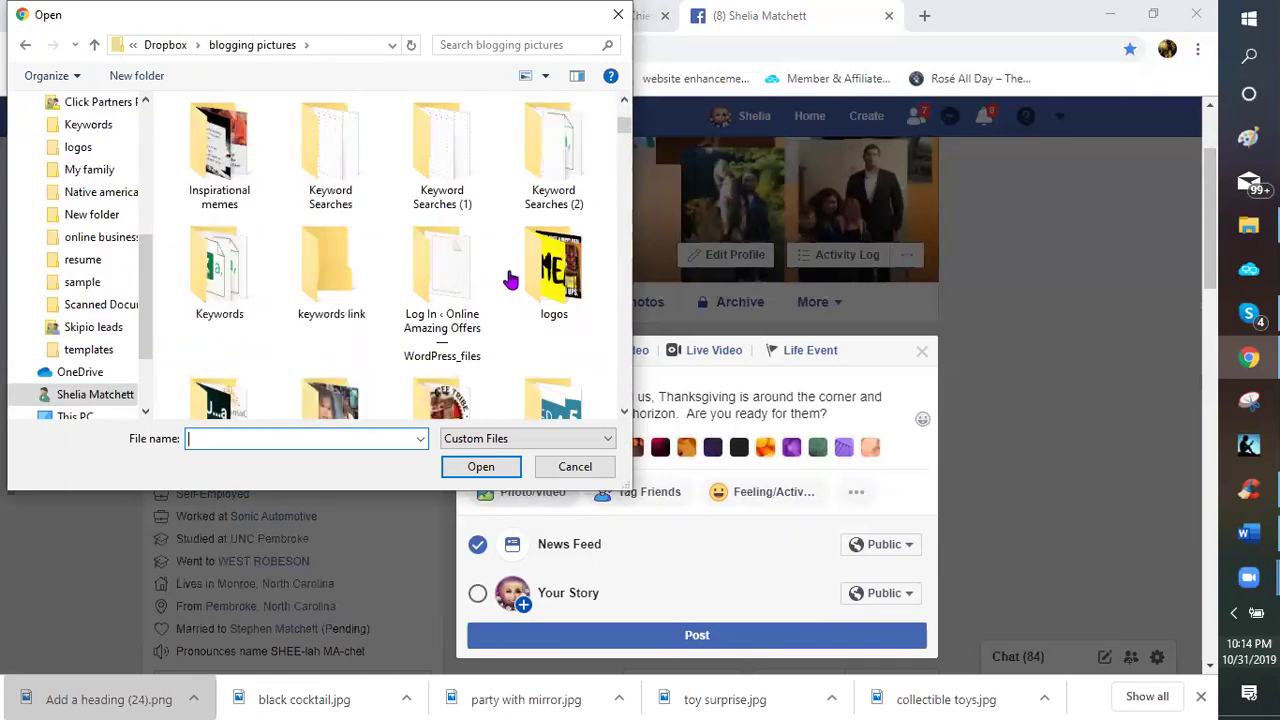
pyautogui.doubleClick(550, 270)
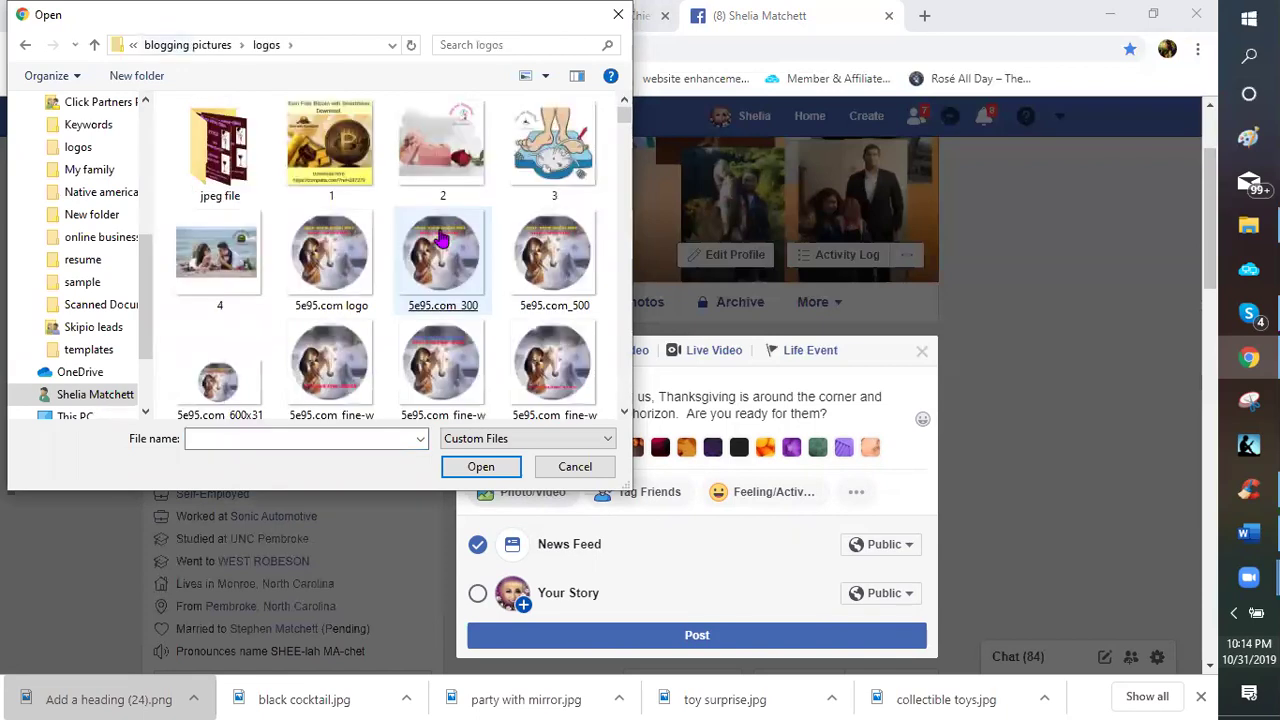
# - Select the GRINCH LOGO CHRISTMAS image and attach it to the post
pyautogui.scroll(-3, 443, 240)
pyautogui.click(443, 240)
pyautogui.scroll(-2, 443, 240)
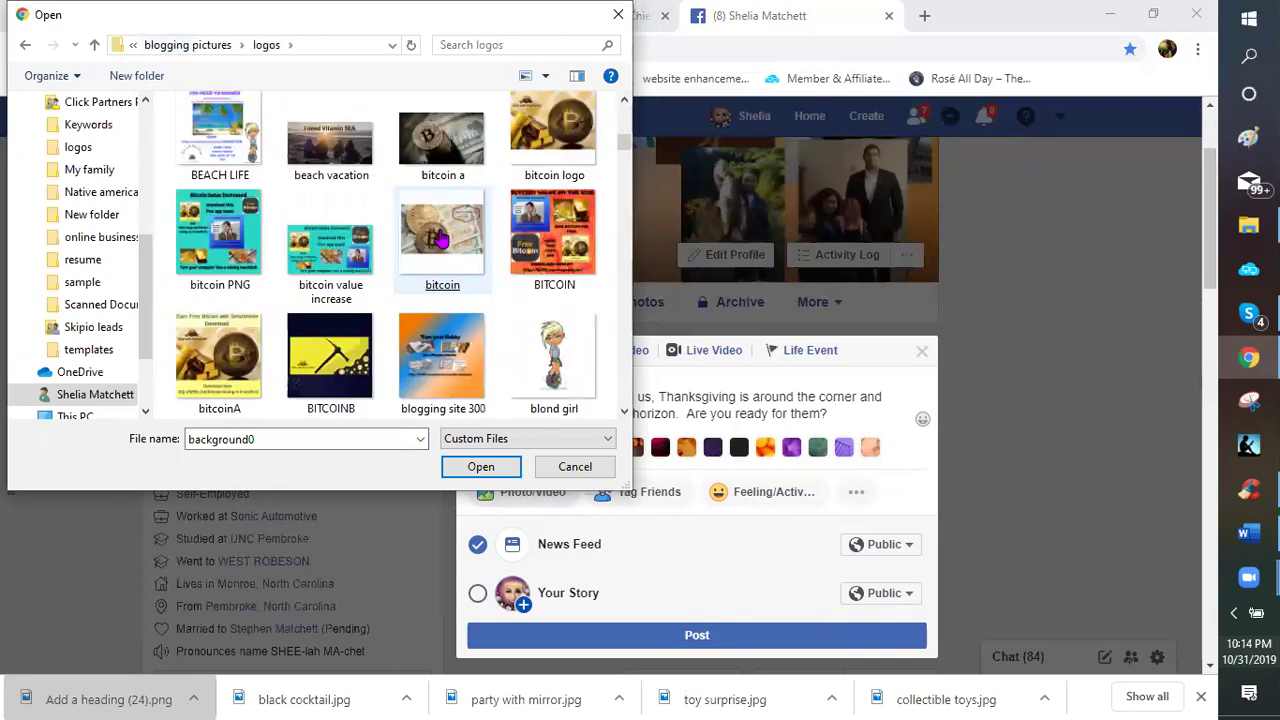
pyautogui.scroll(-3, 441, 237)
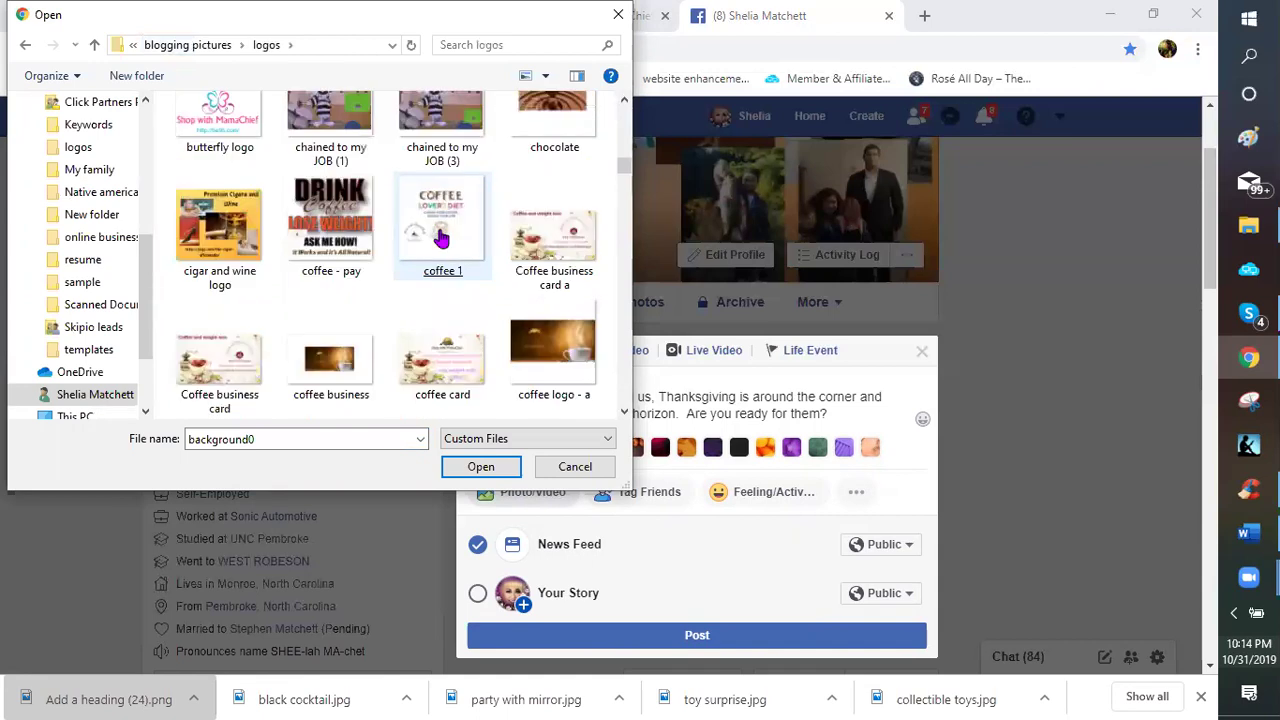
pyautogui.scroll(-3, 441, 237)
pyautogui.scroll(-3, 441, 237)
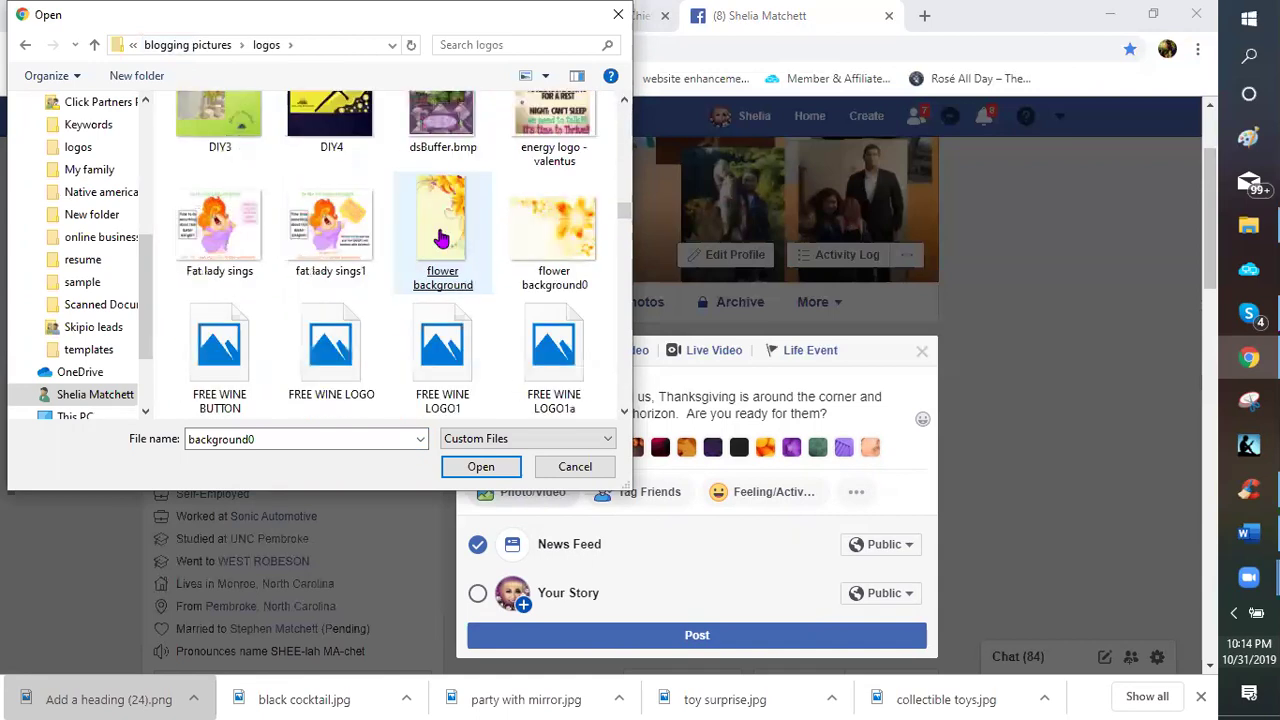
pyautogui.scroll(-2, 441, 237)
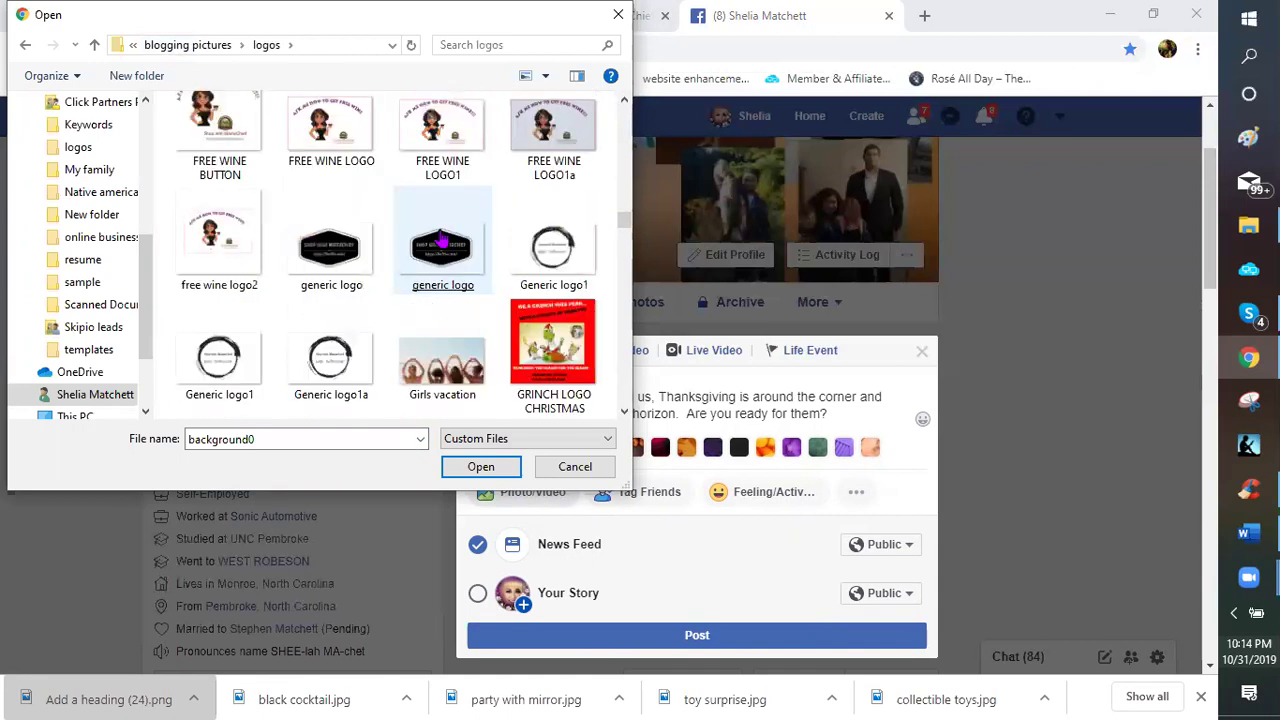
pyautogui.click(566, 368)
pyautogui.press('Return')
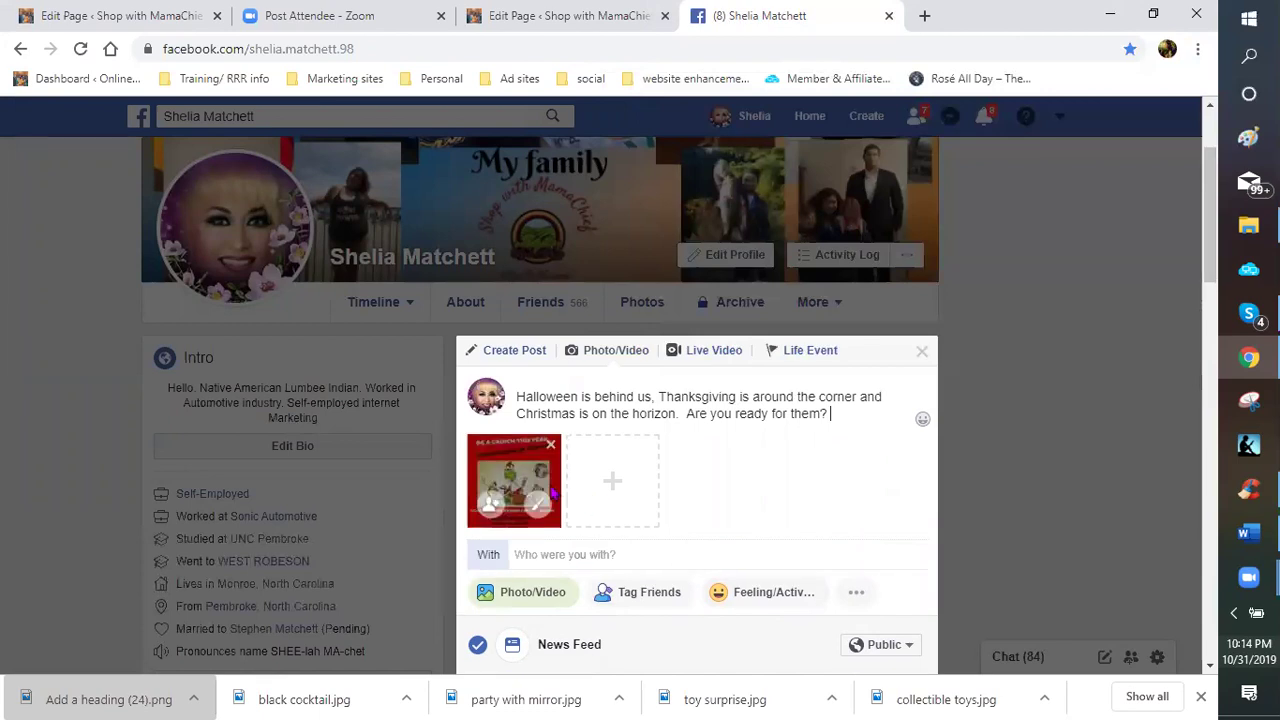
# - Enable sharing to Your Story and publish the Grinch holiday post
pyautogui.scroll(-2, 645, 470)
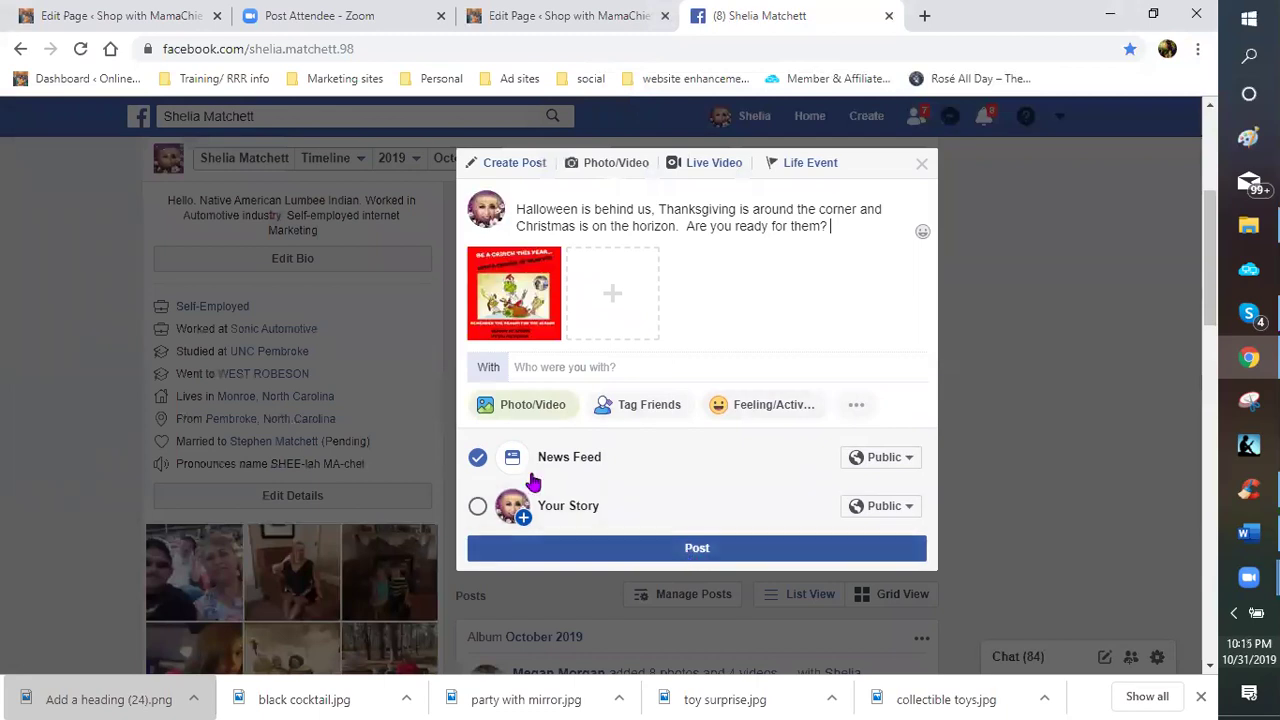
pyautogui.click(479, 508)
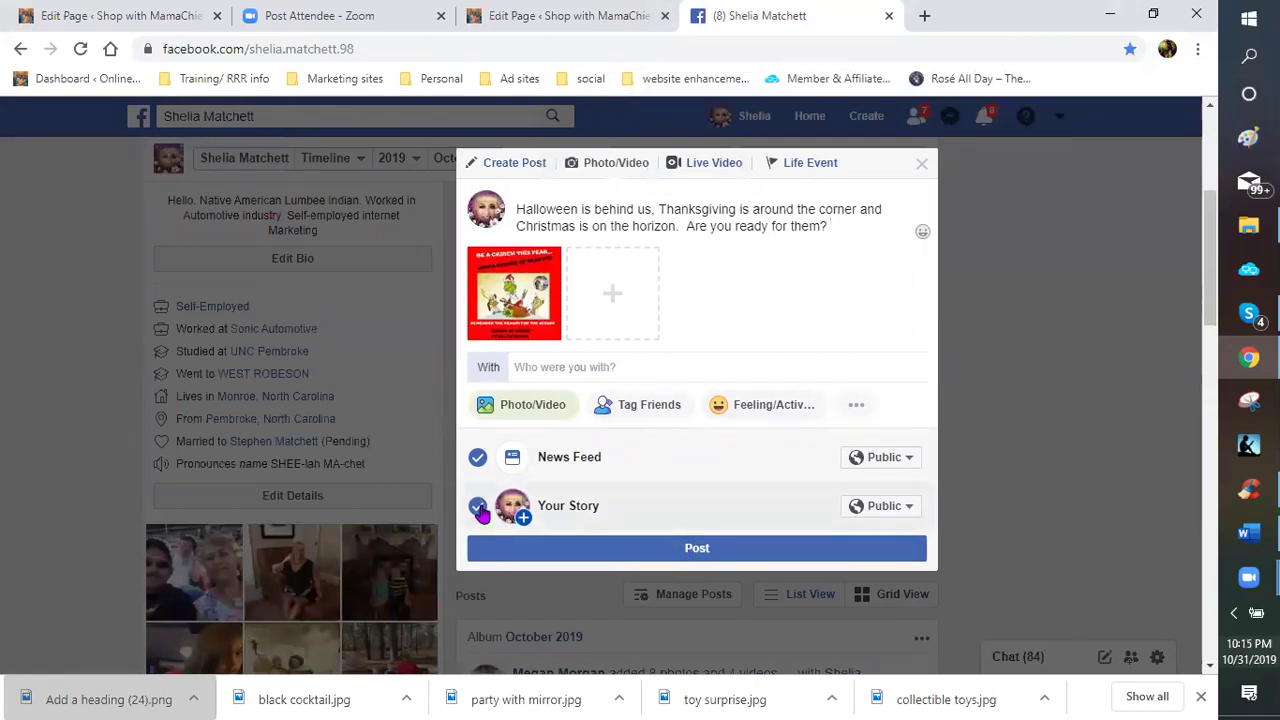
pyautogui.click(697, 550)
pyautogui.click(703, 552)
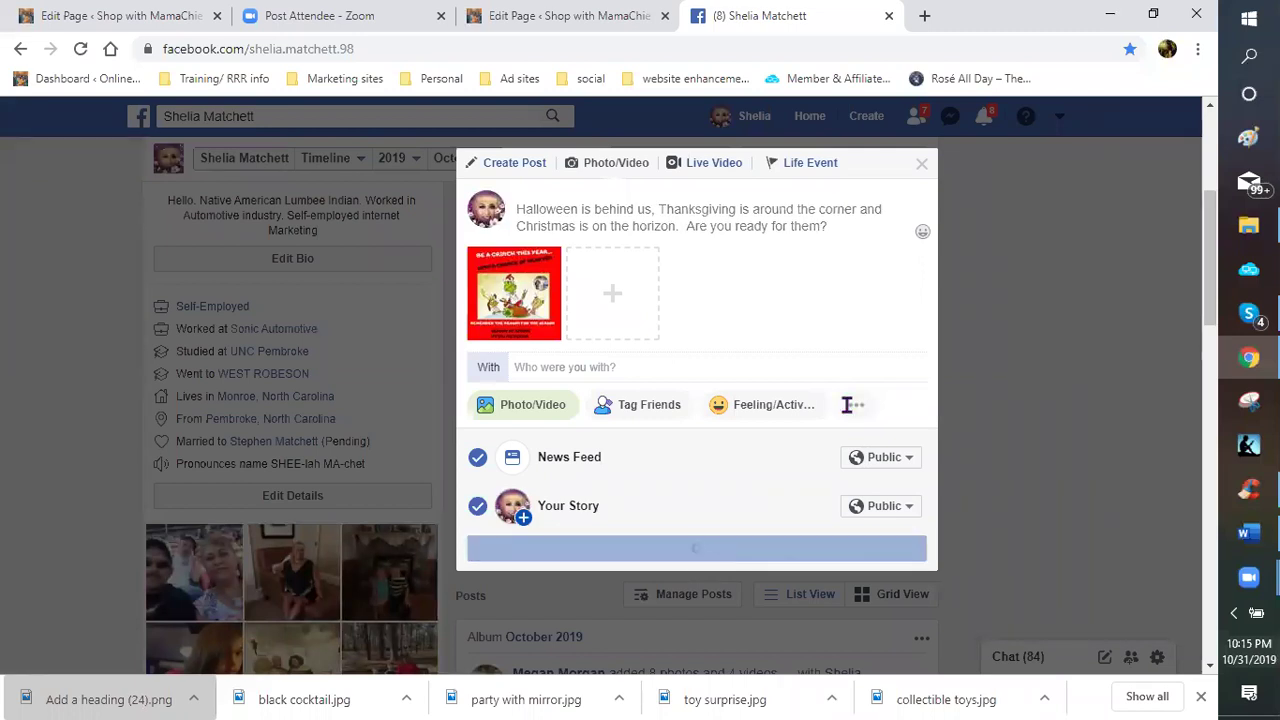
# - Scroll the timeline to check the newly published post
pyautogui.scroll(-3, 903, 420)
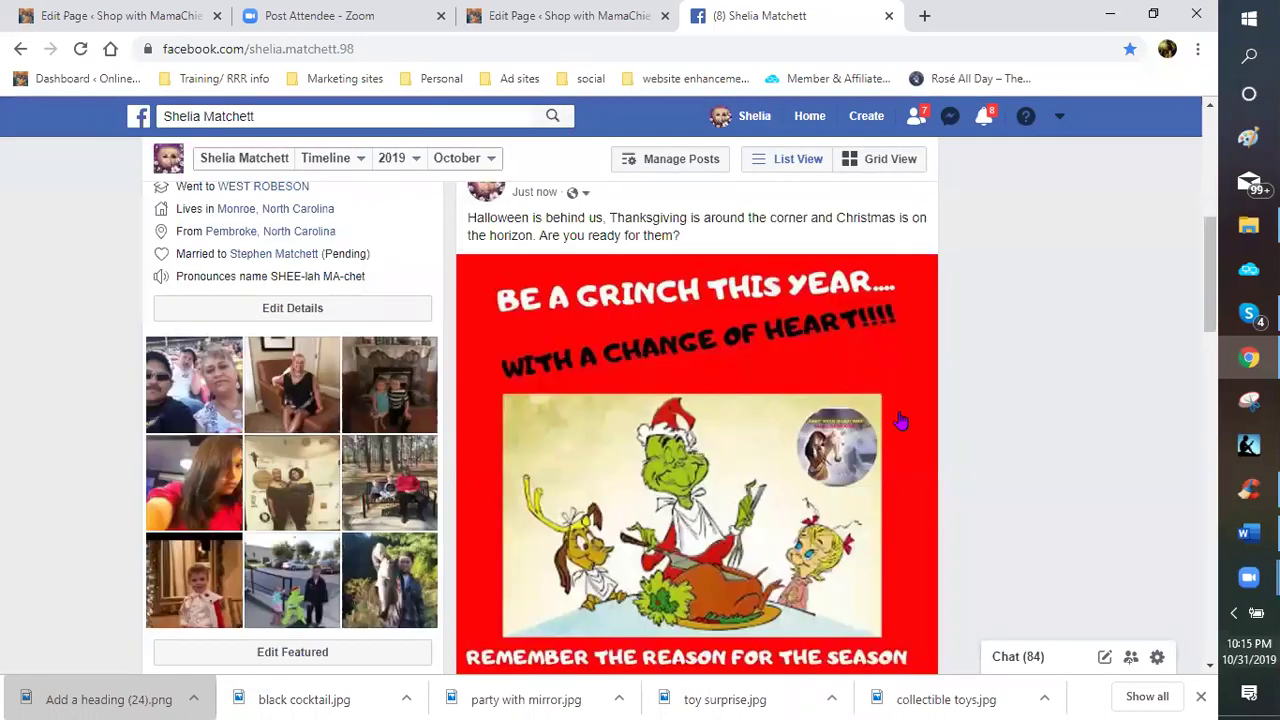
pyautogui.scroll(-1, 878, 425)
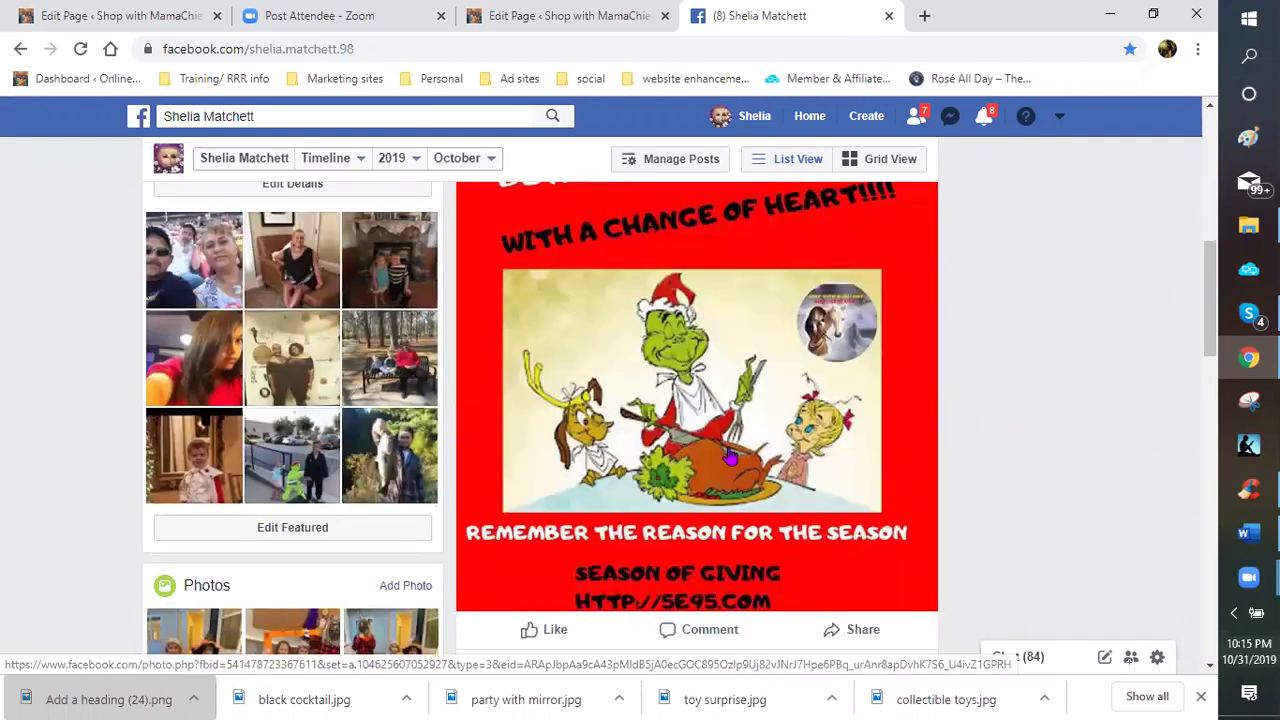
pyautogui.scroll(1, 750, 445)
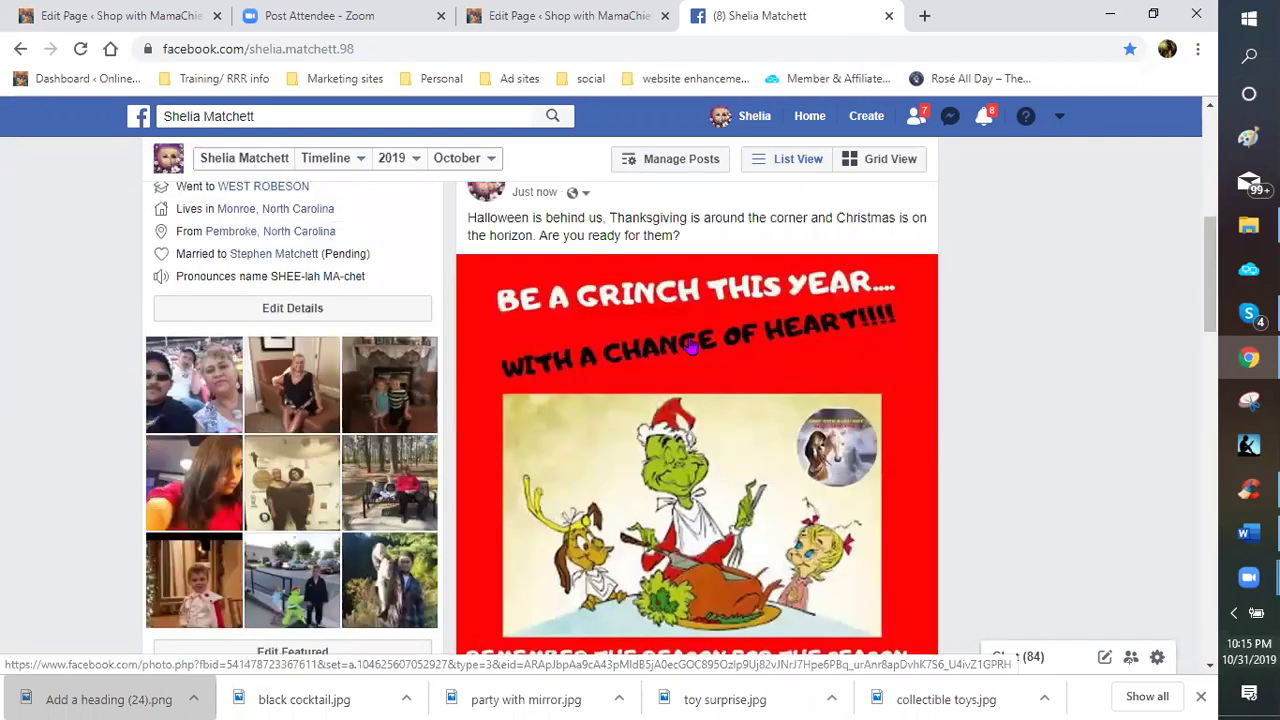
pyautogui.scroll(-1, 690, 345)
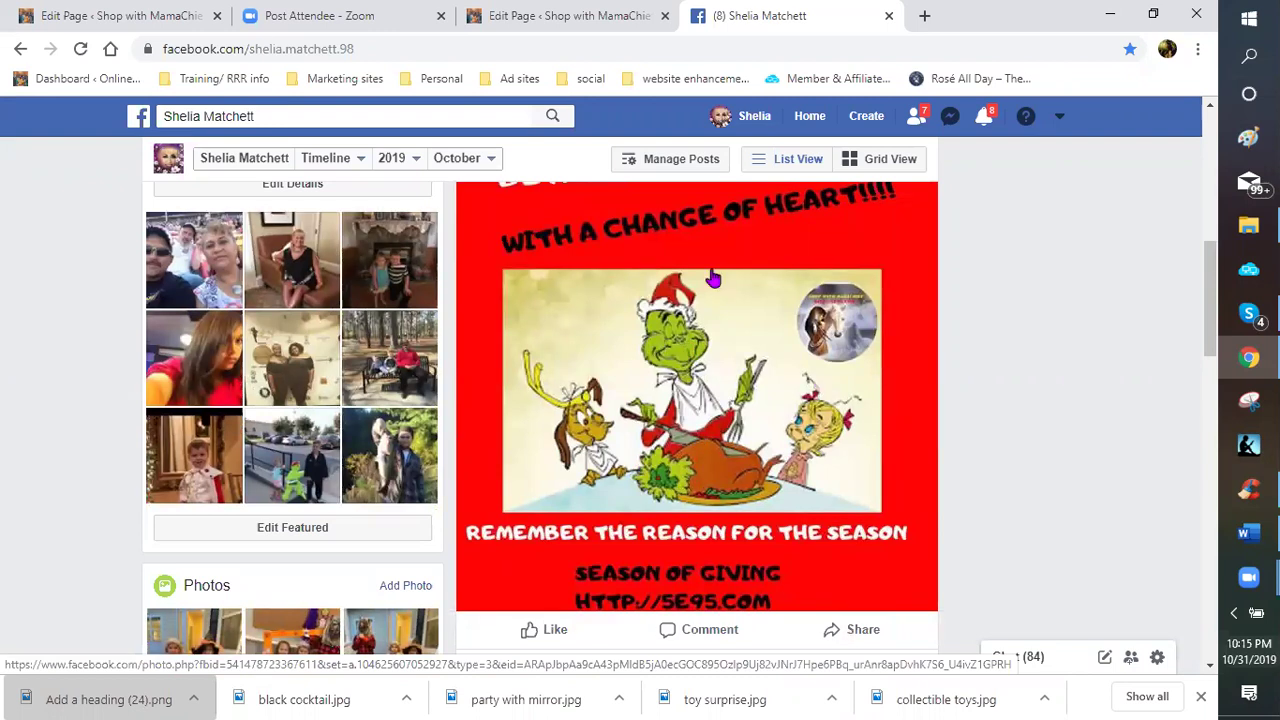
pyautogui.scroll(-1, 780, 542)
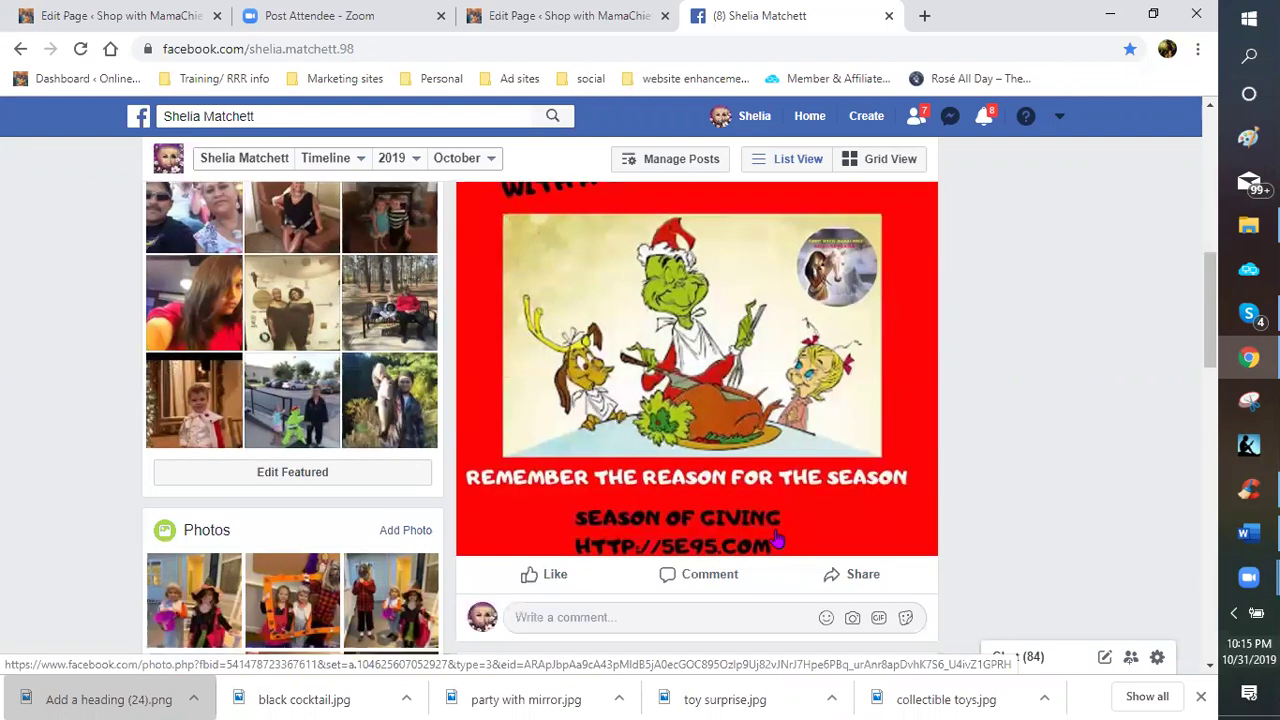